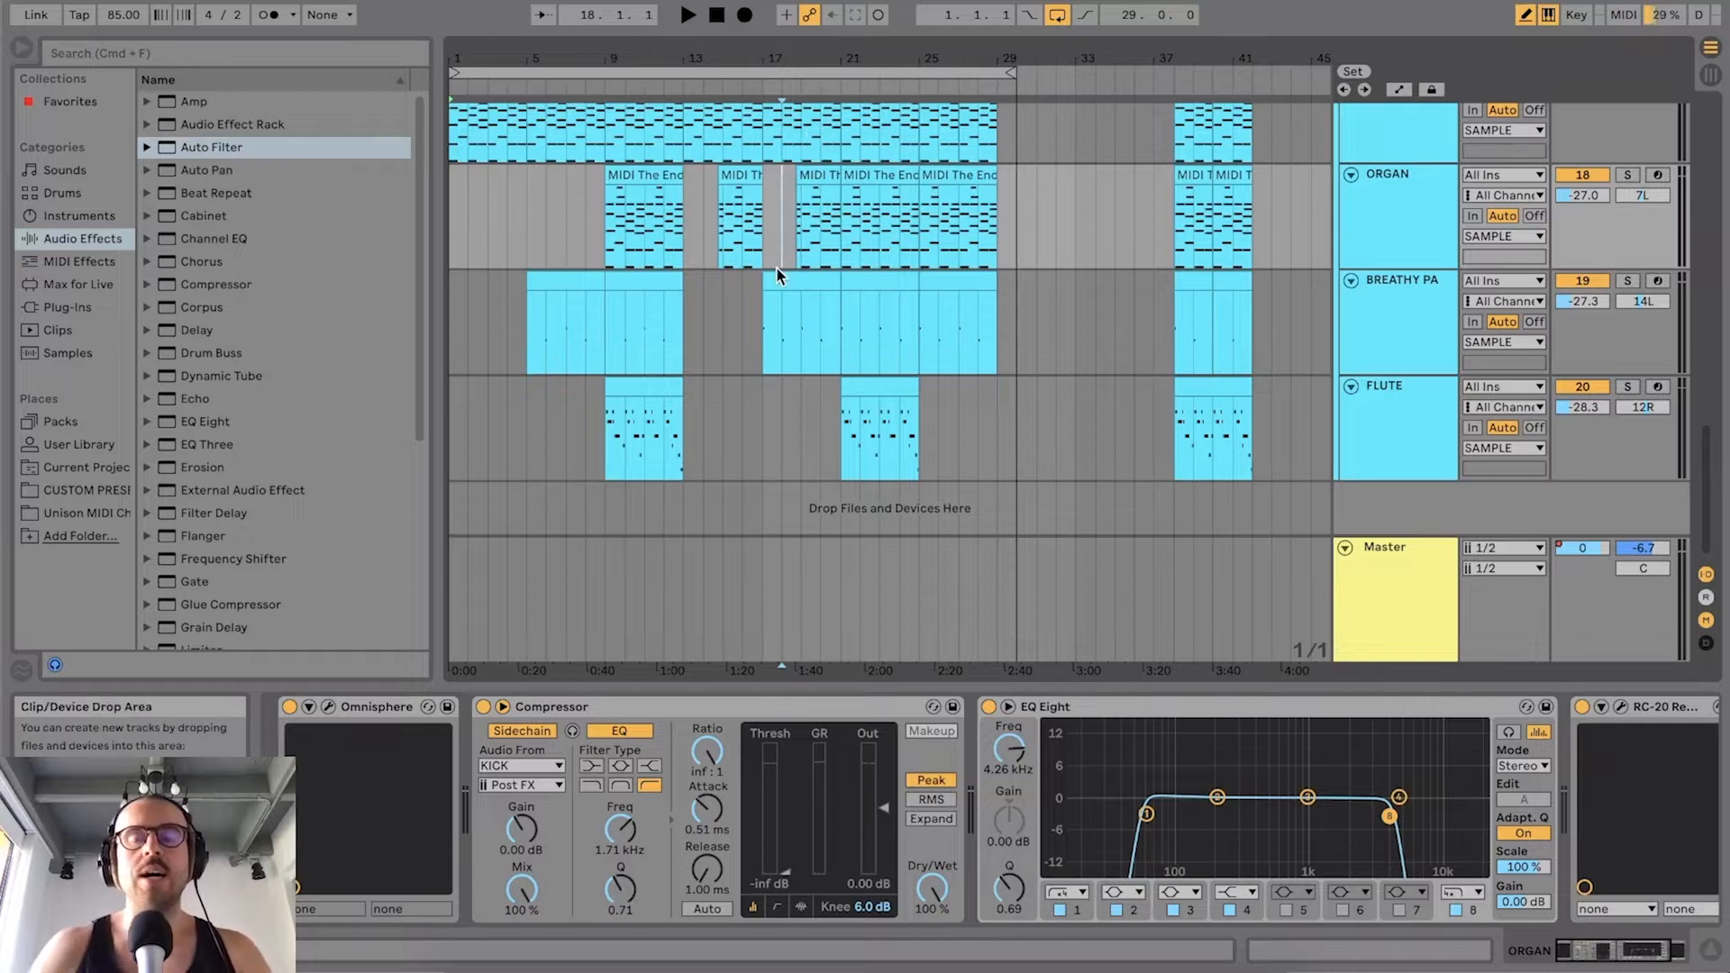
Step: Collapse the Master track and set the arrangement loop to the four bars from bar 9 to bar 13
scroll(752, 267, "up", 4)
scroll(753, 267, "up", 2)
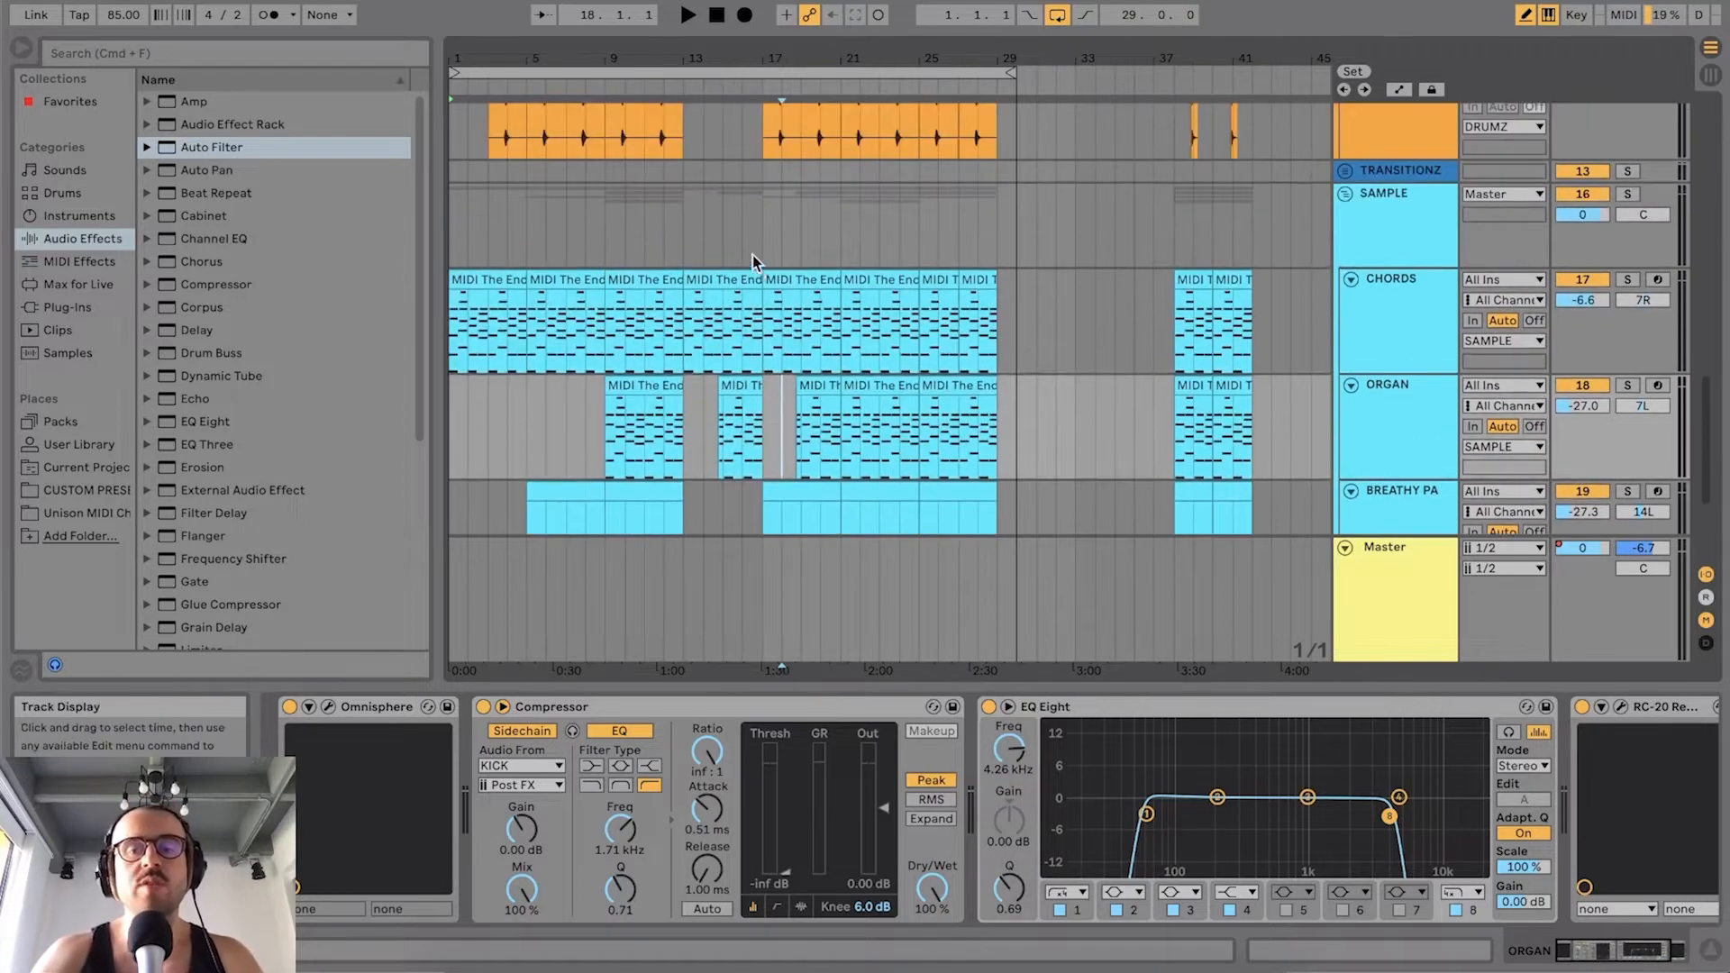
left_click(1346, 549)
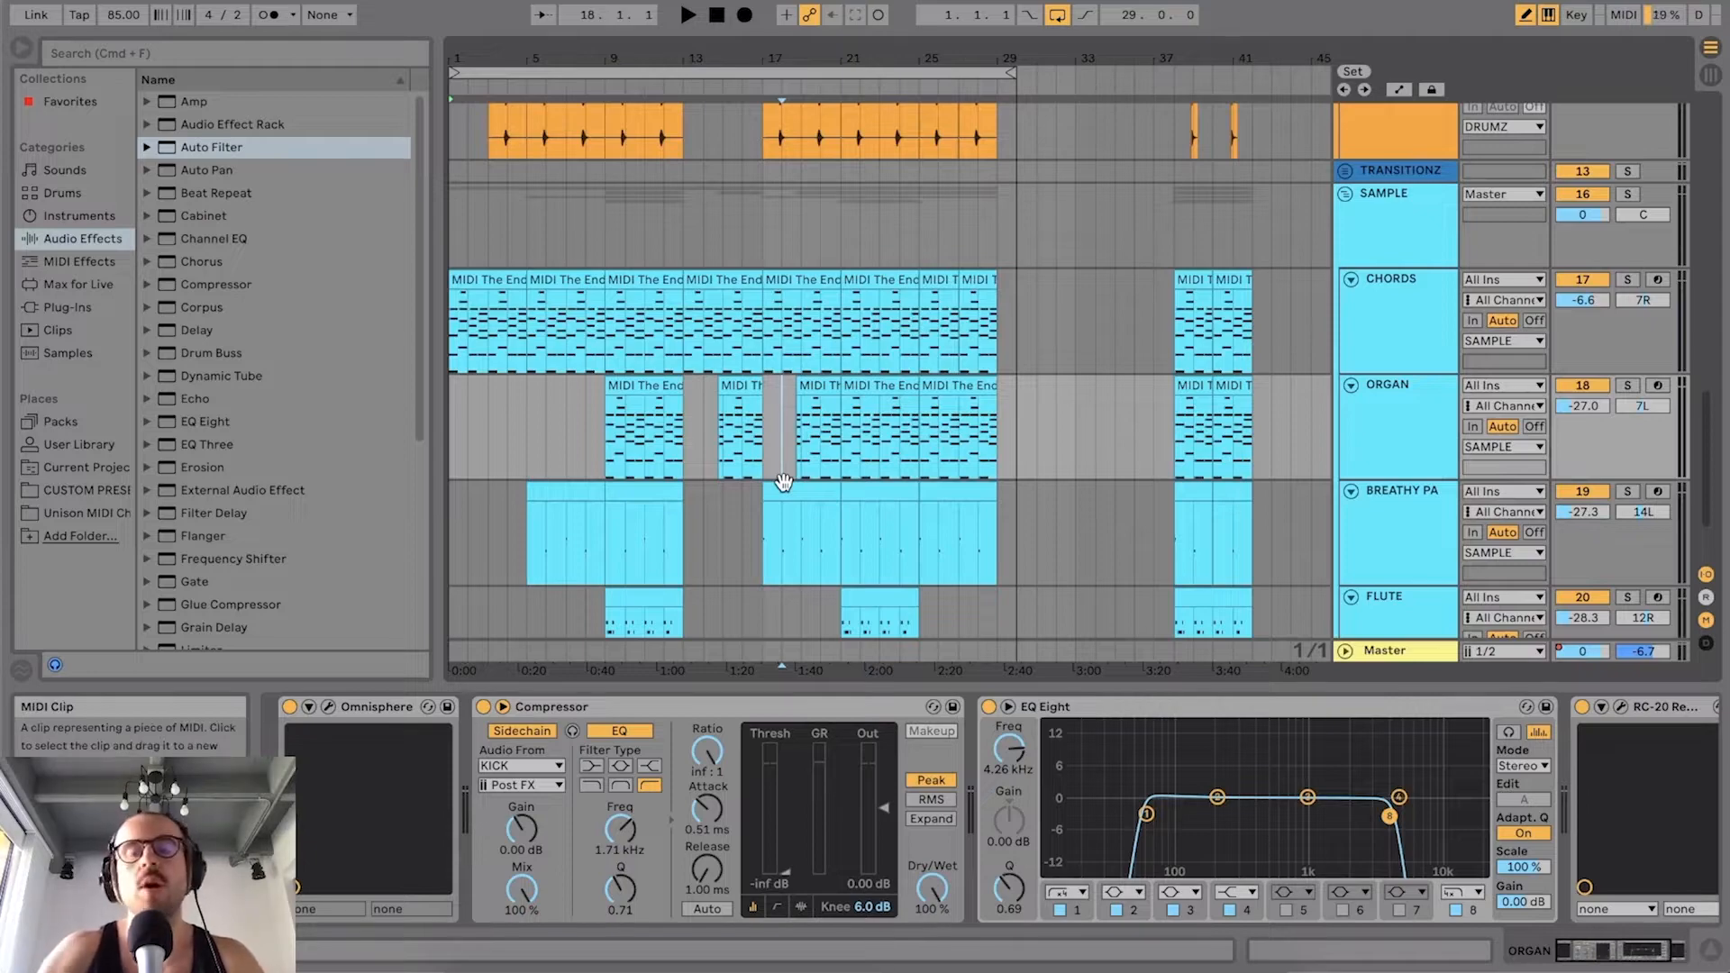
scroll(730, 396, "up", 8)
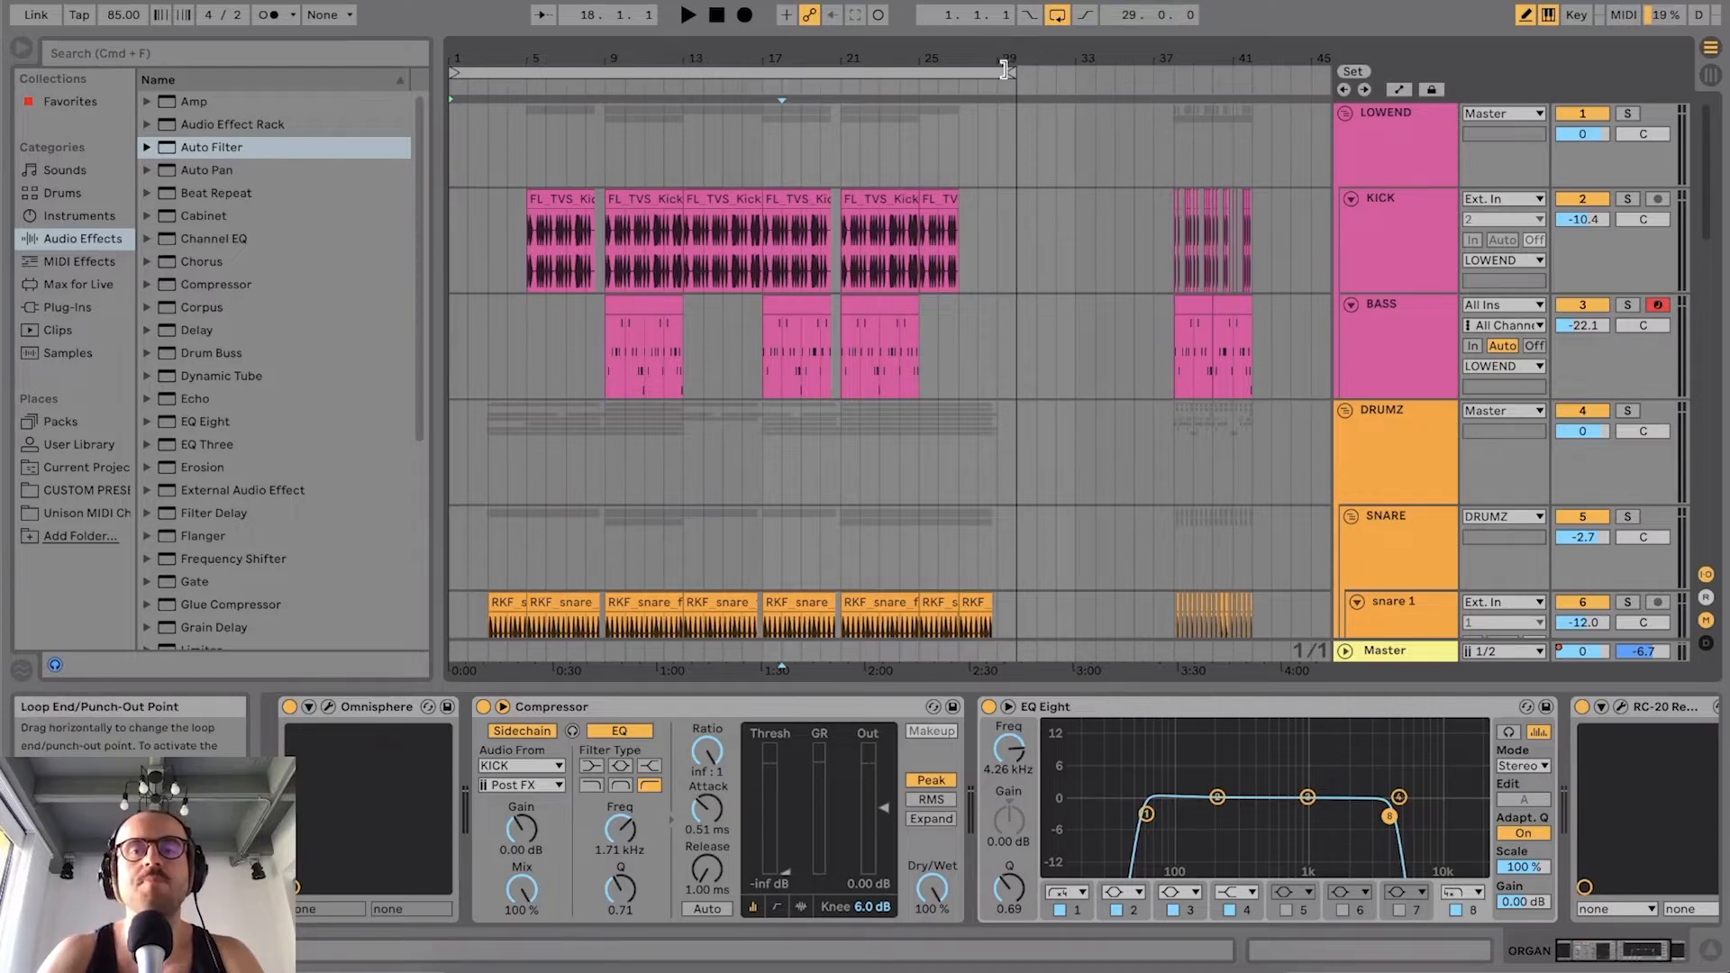
left_click_drag(1010, 72, 680, 144)
left_click_drag(452, 74, 601, 120)
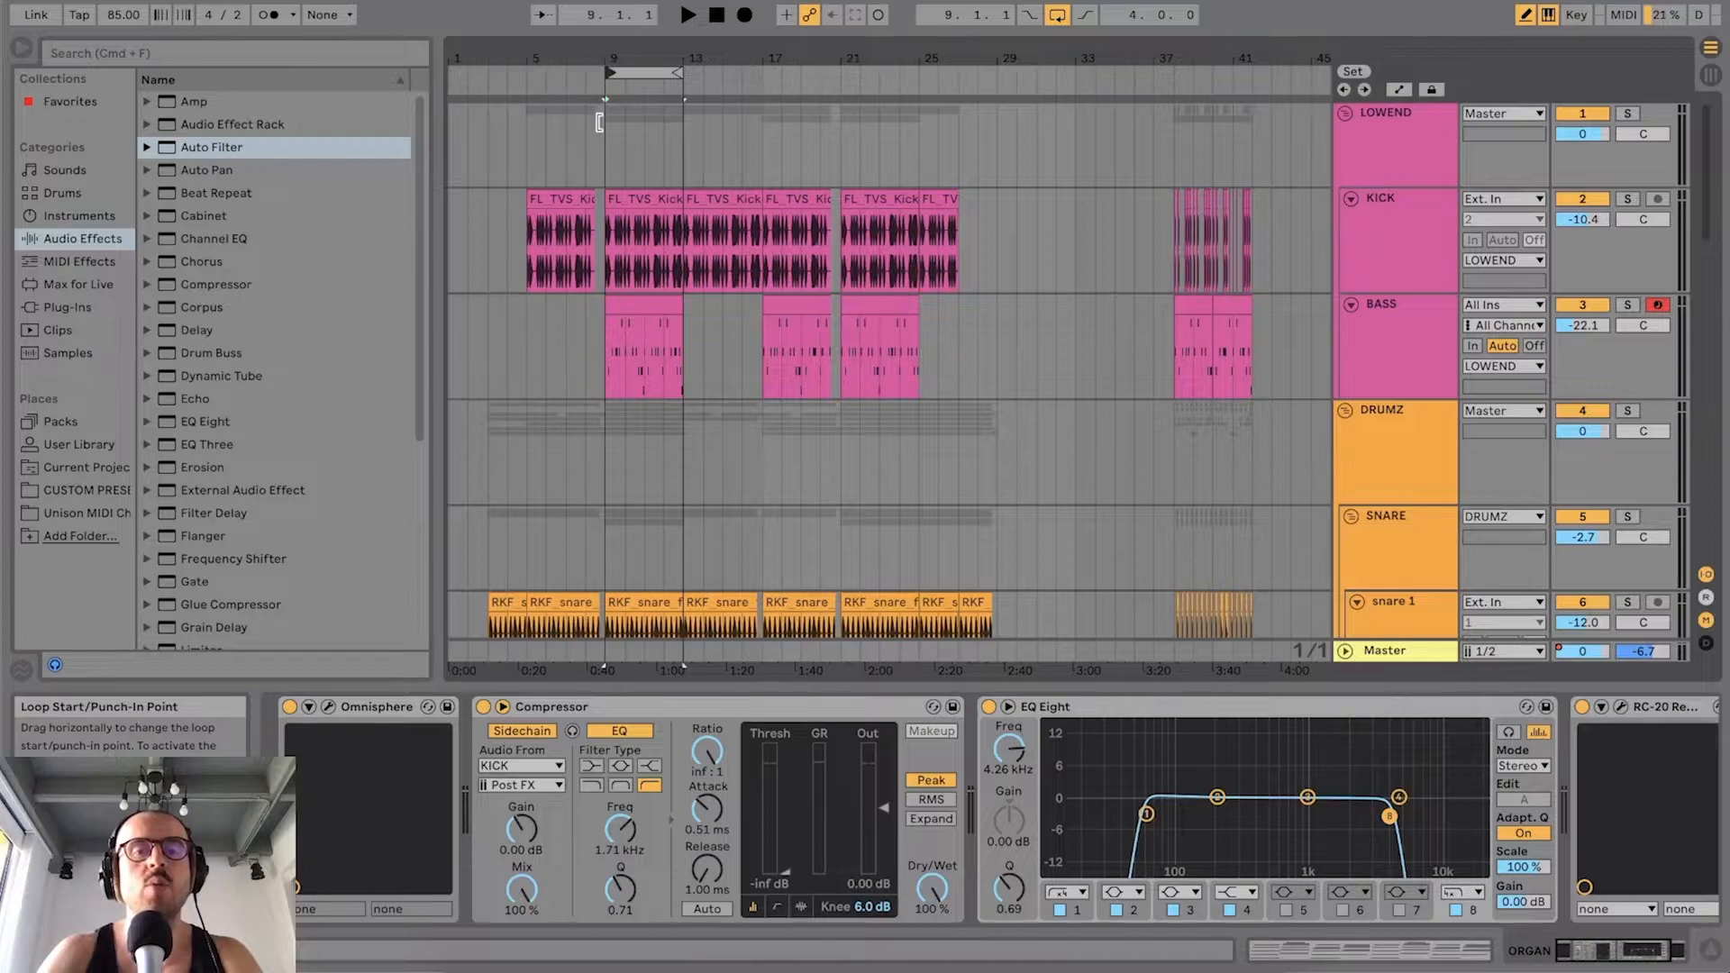
Step: Play the four-bar loop from bar 9 and look through the sample, drum, kick and bass tracks
left_click_drag(610, 57, 632, 199)
scroll(657, 251, "down", 15)
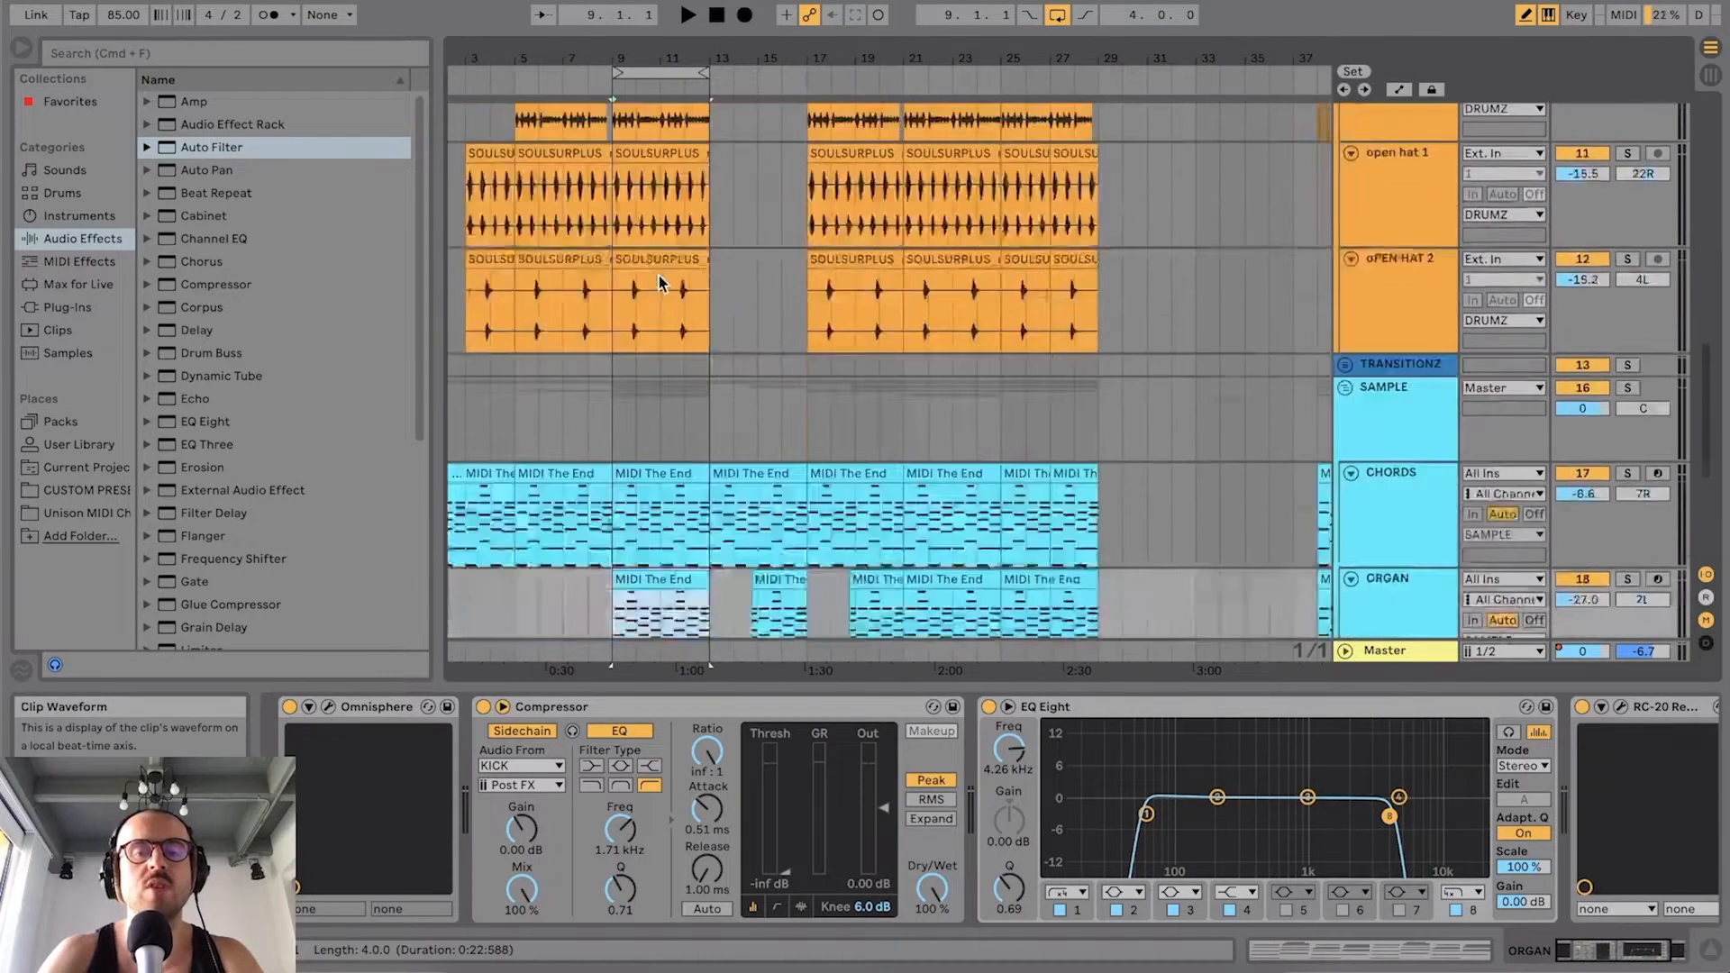
key("space")
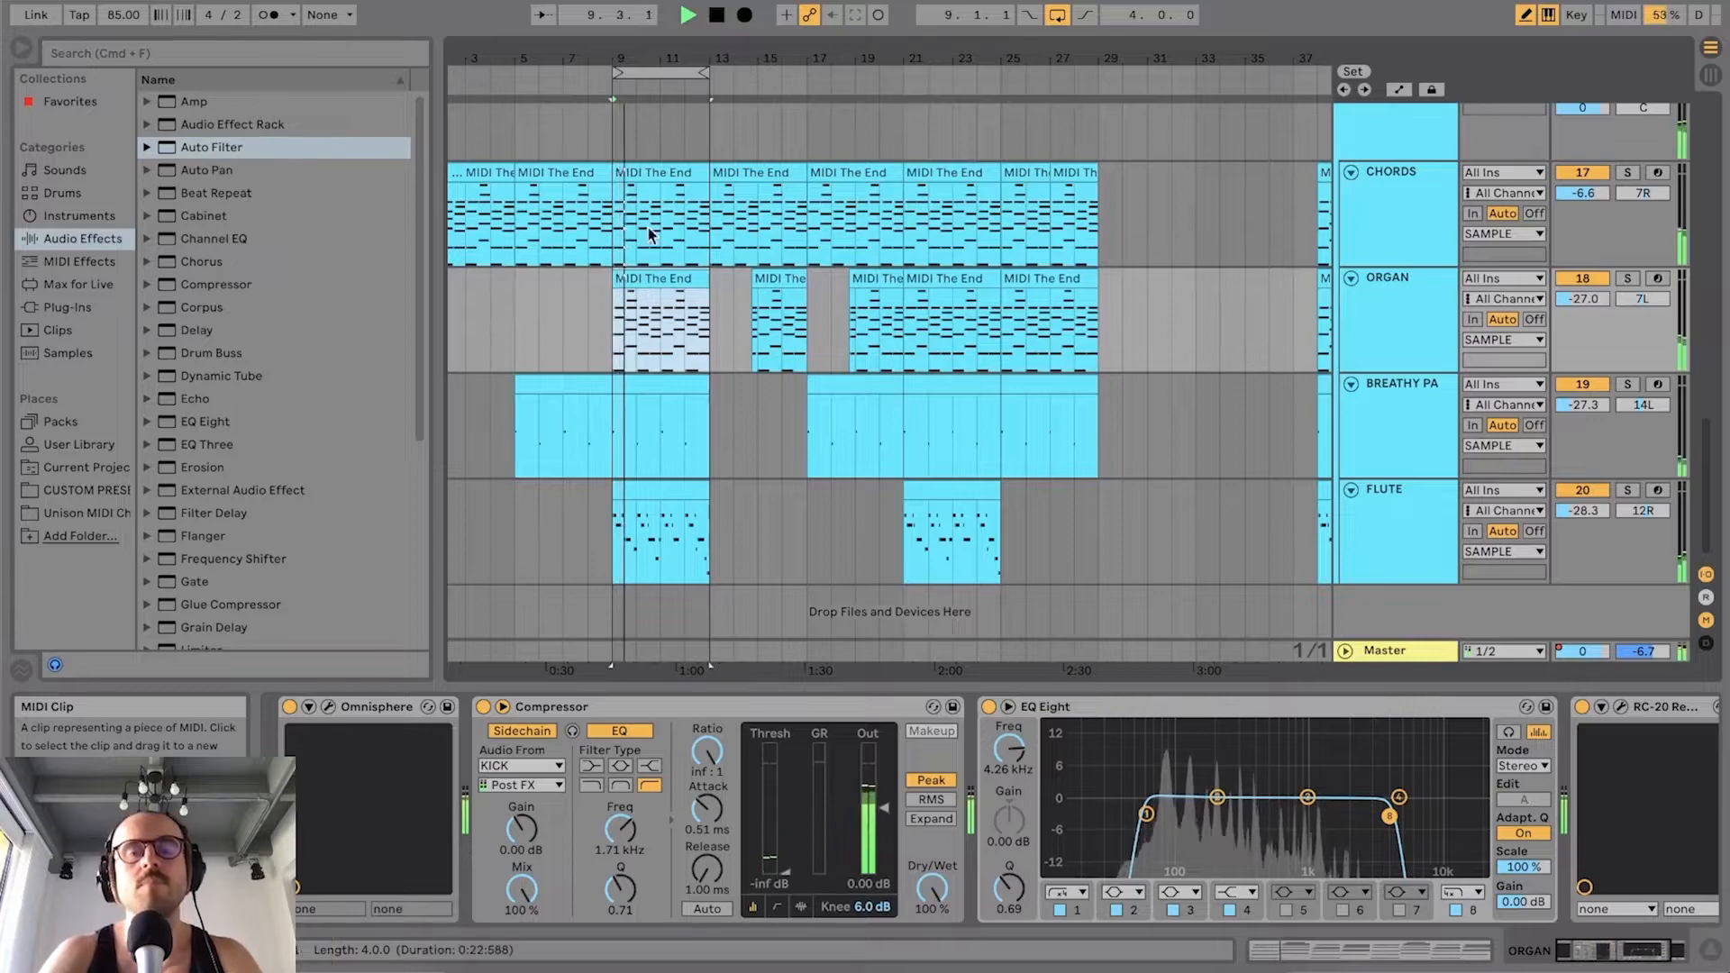
left_click_drag(609, 58, 611, 77)
scroll(710, 325, "up", 10)
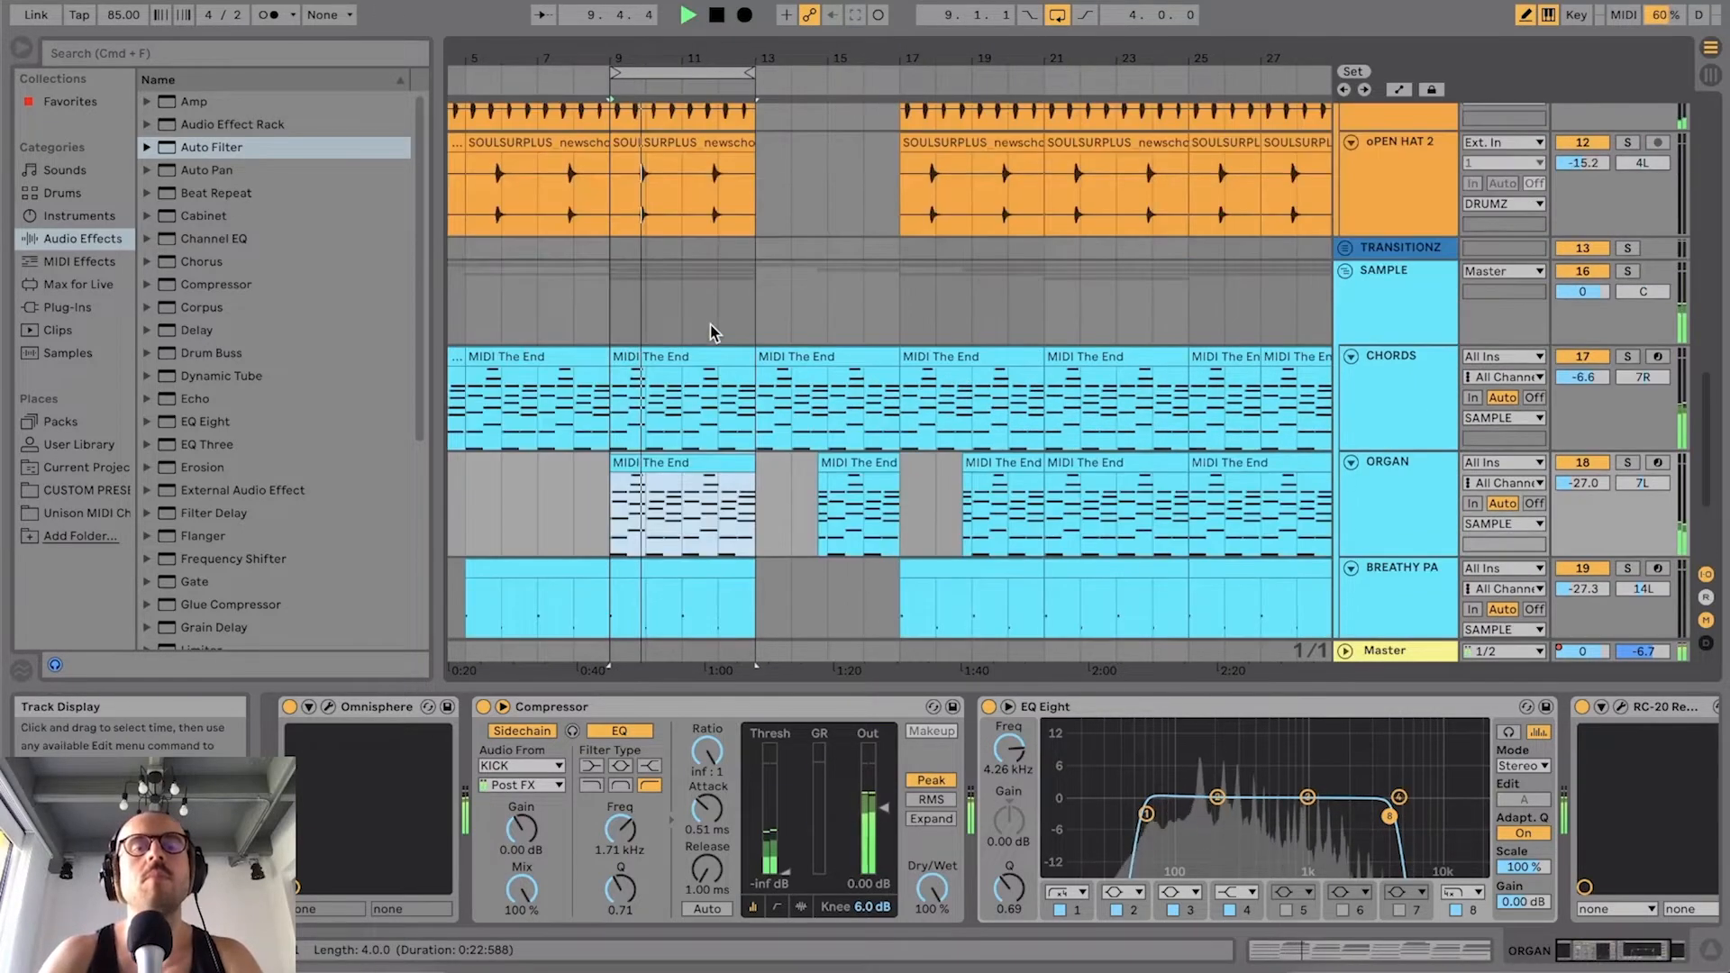
scroll(711, 327, "up", 10)
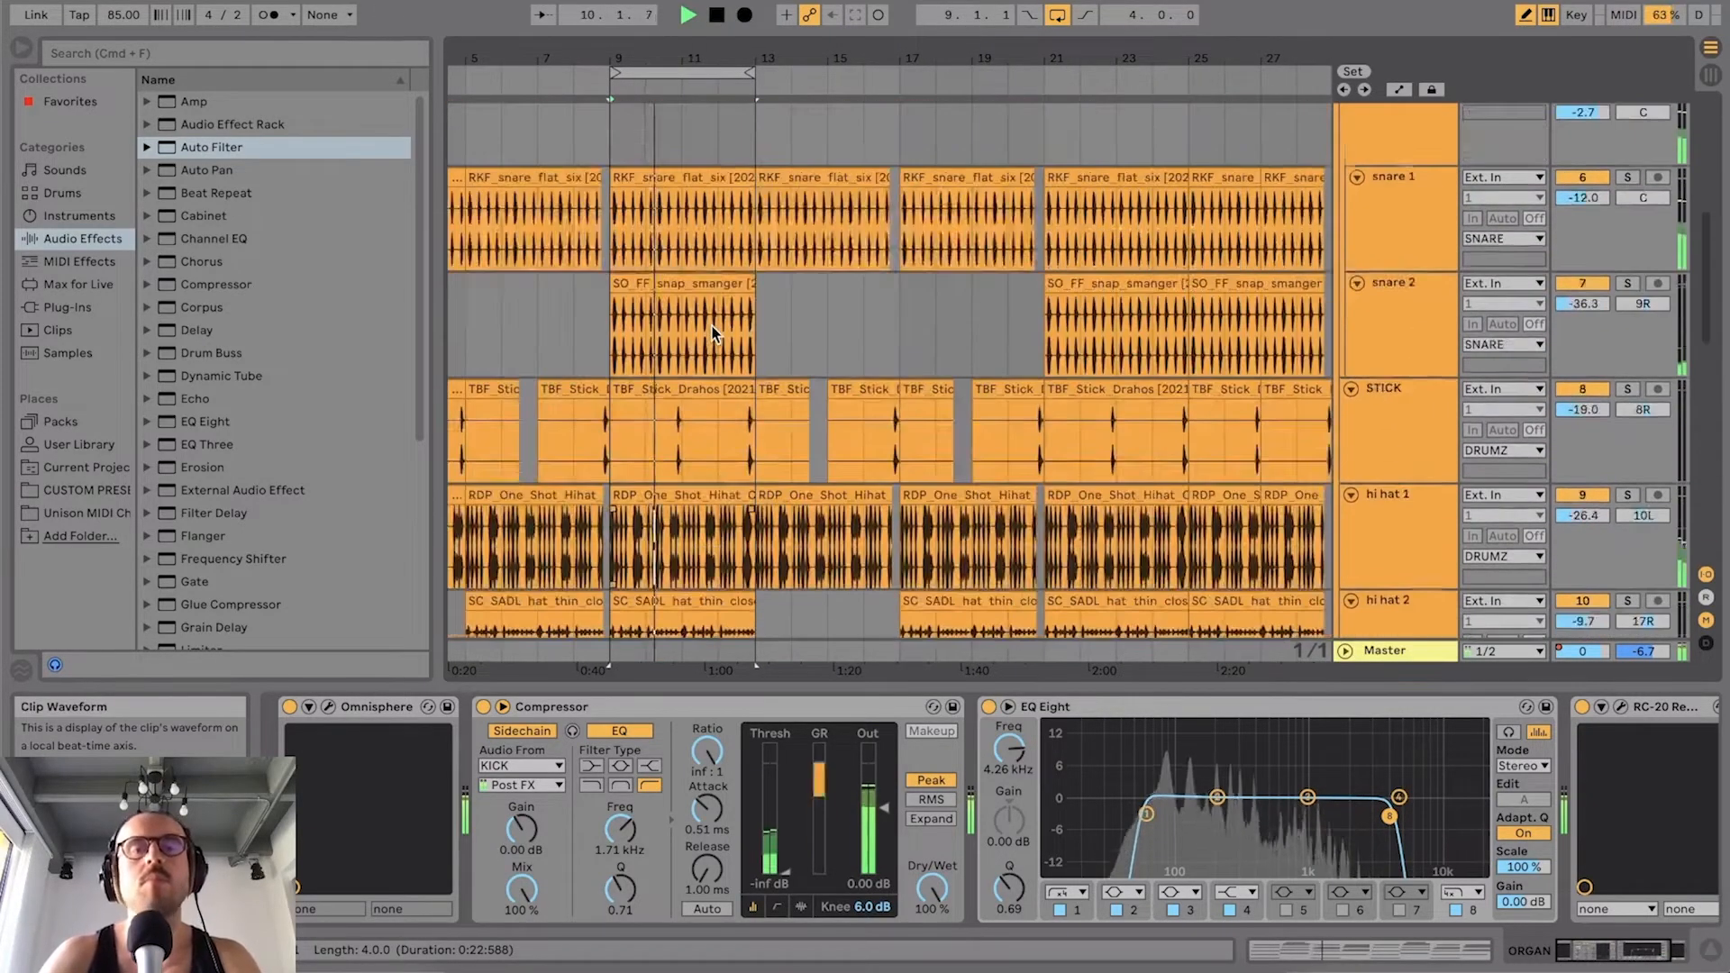
scroll(713, 322, "up", 3)
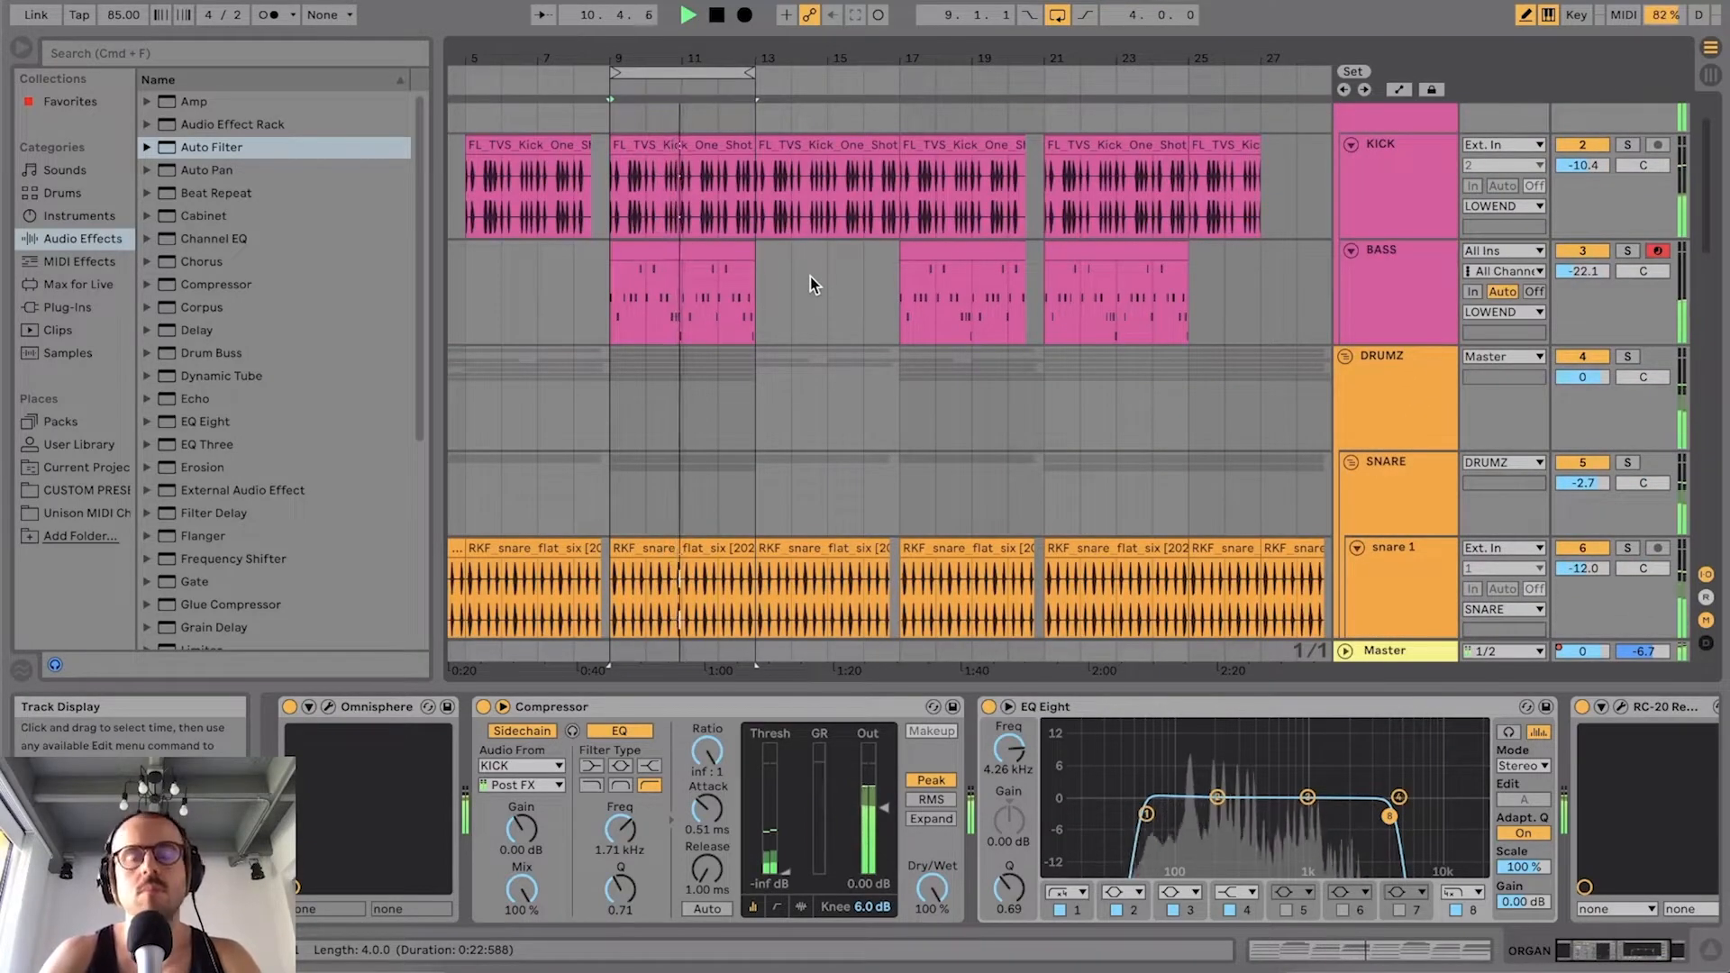
key("space")
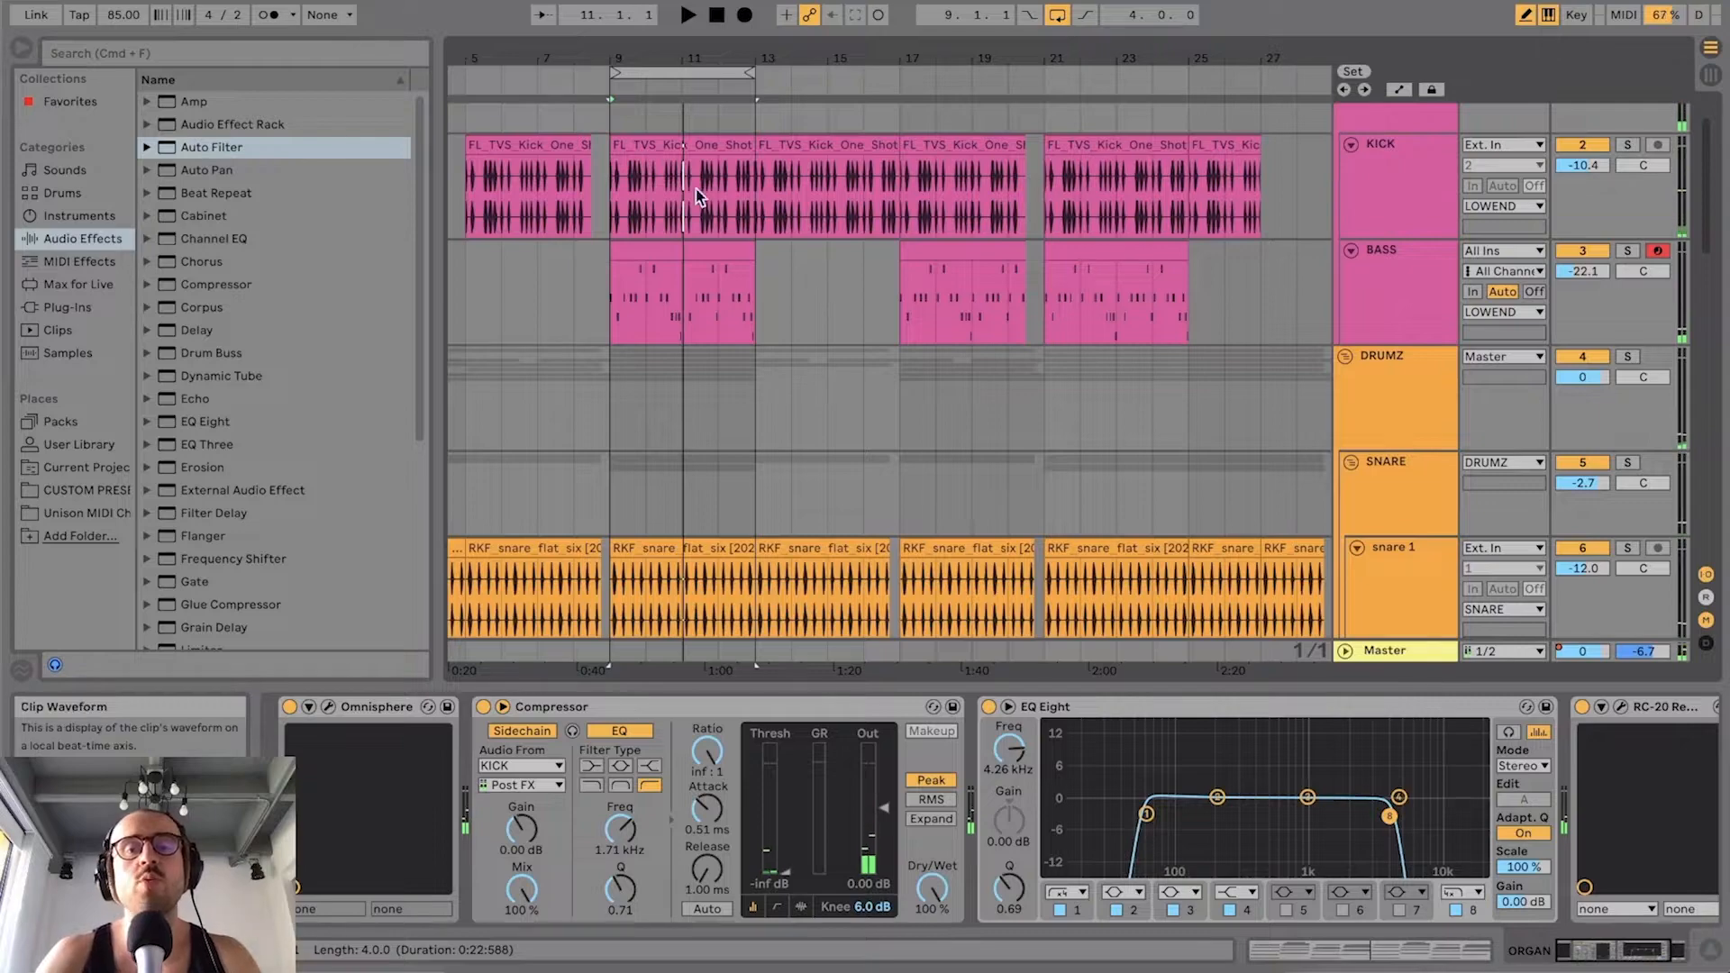
scroll(796, 213, "down", 8)
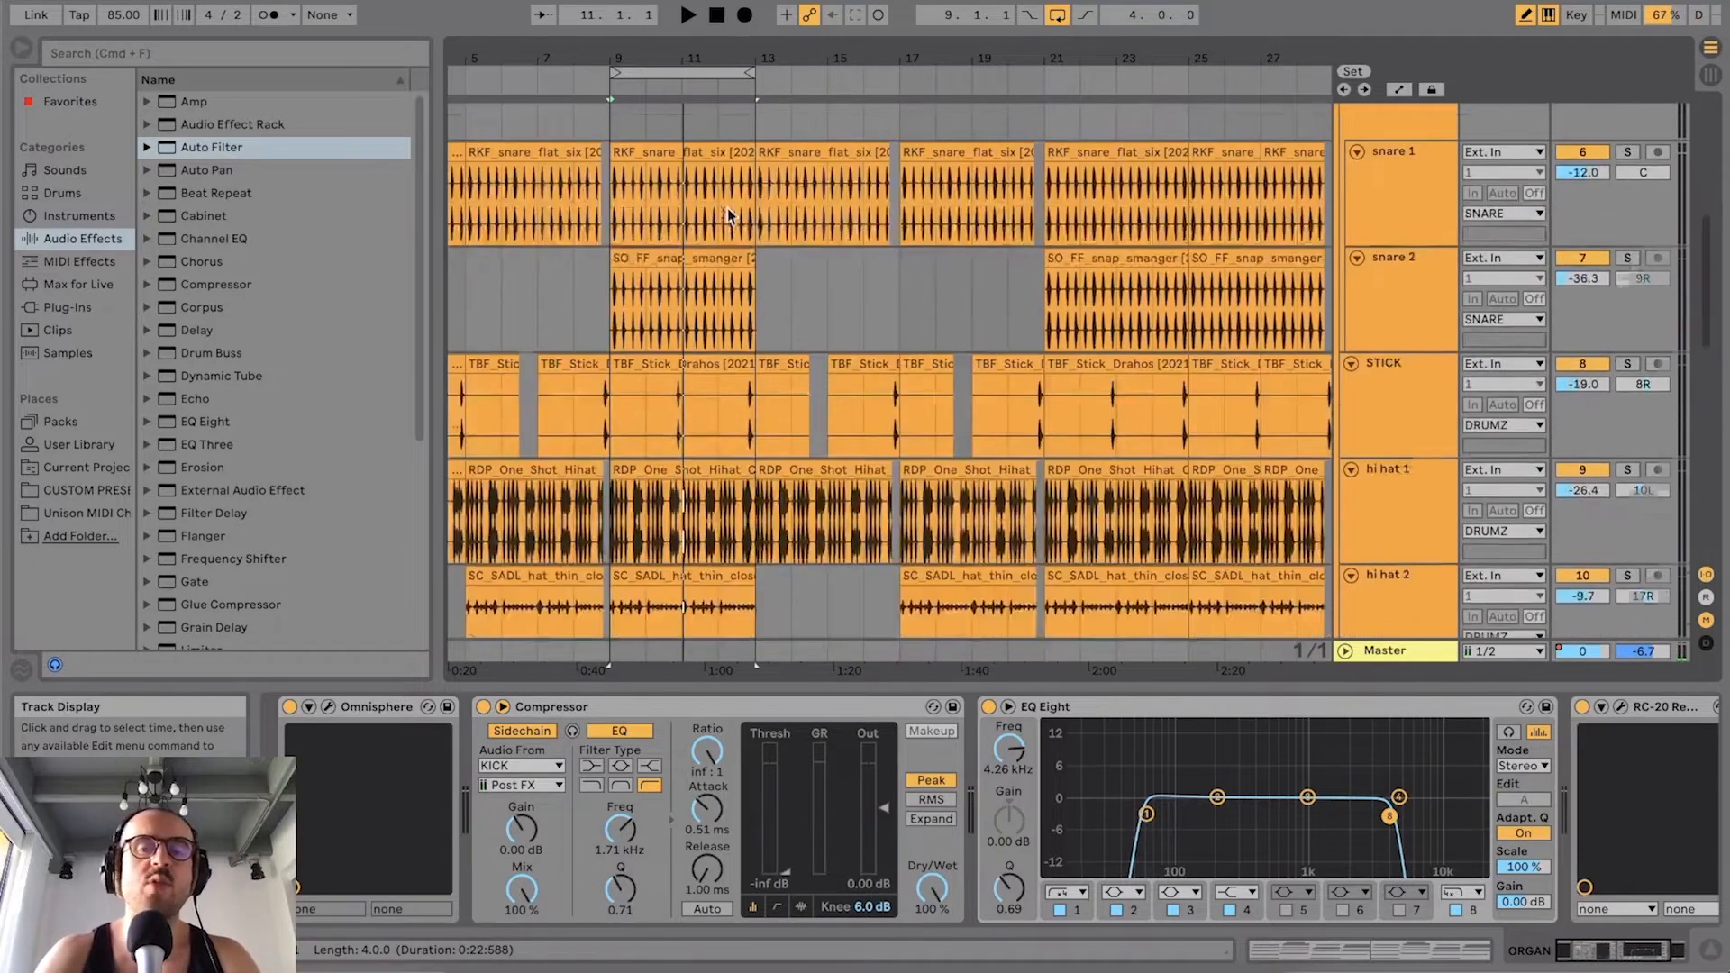
scroll(701, 293, "down", 10)
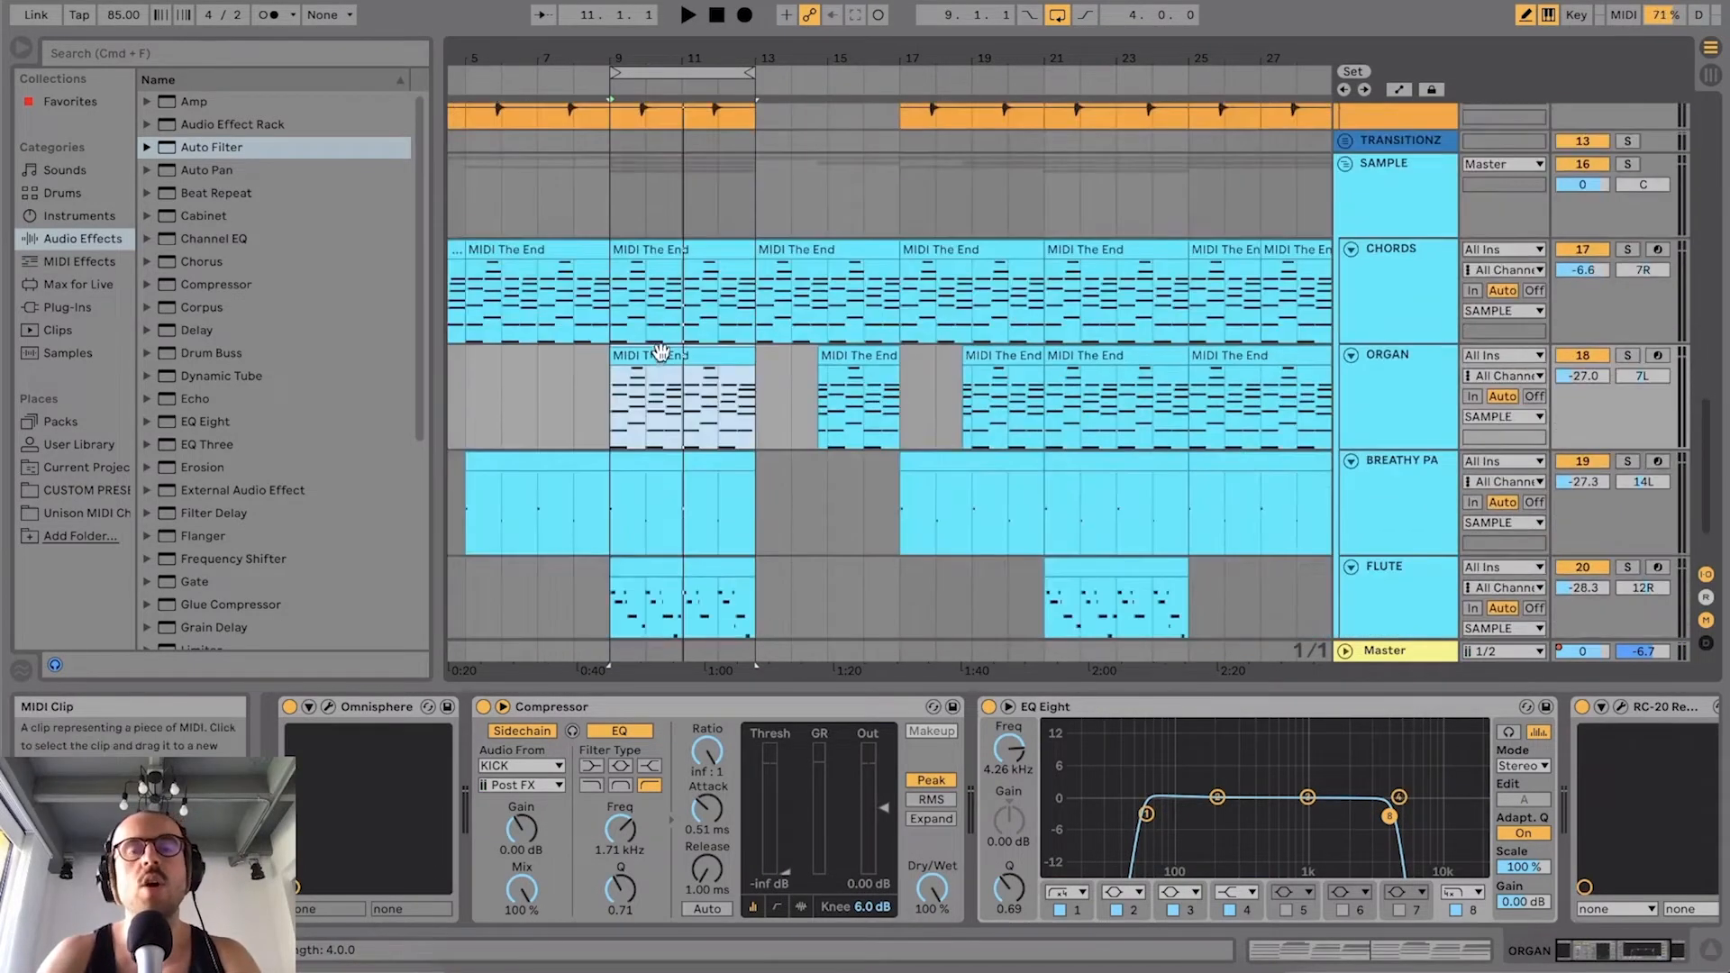
scroll(705, 340, "down", 2)
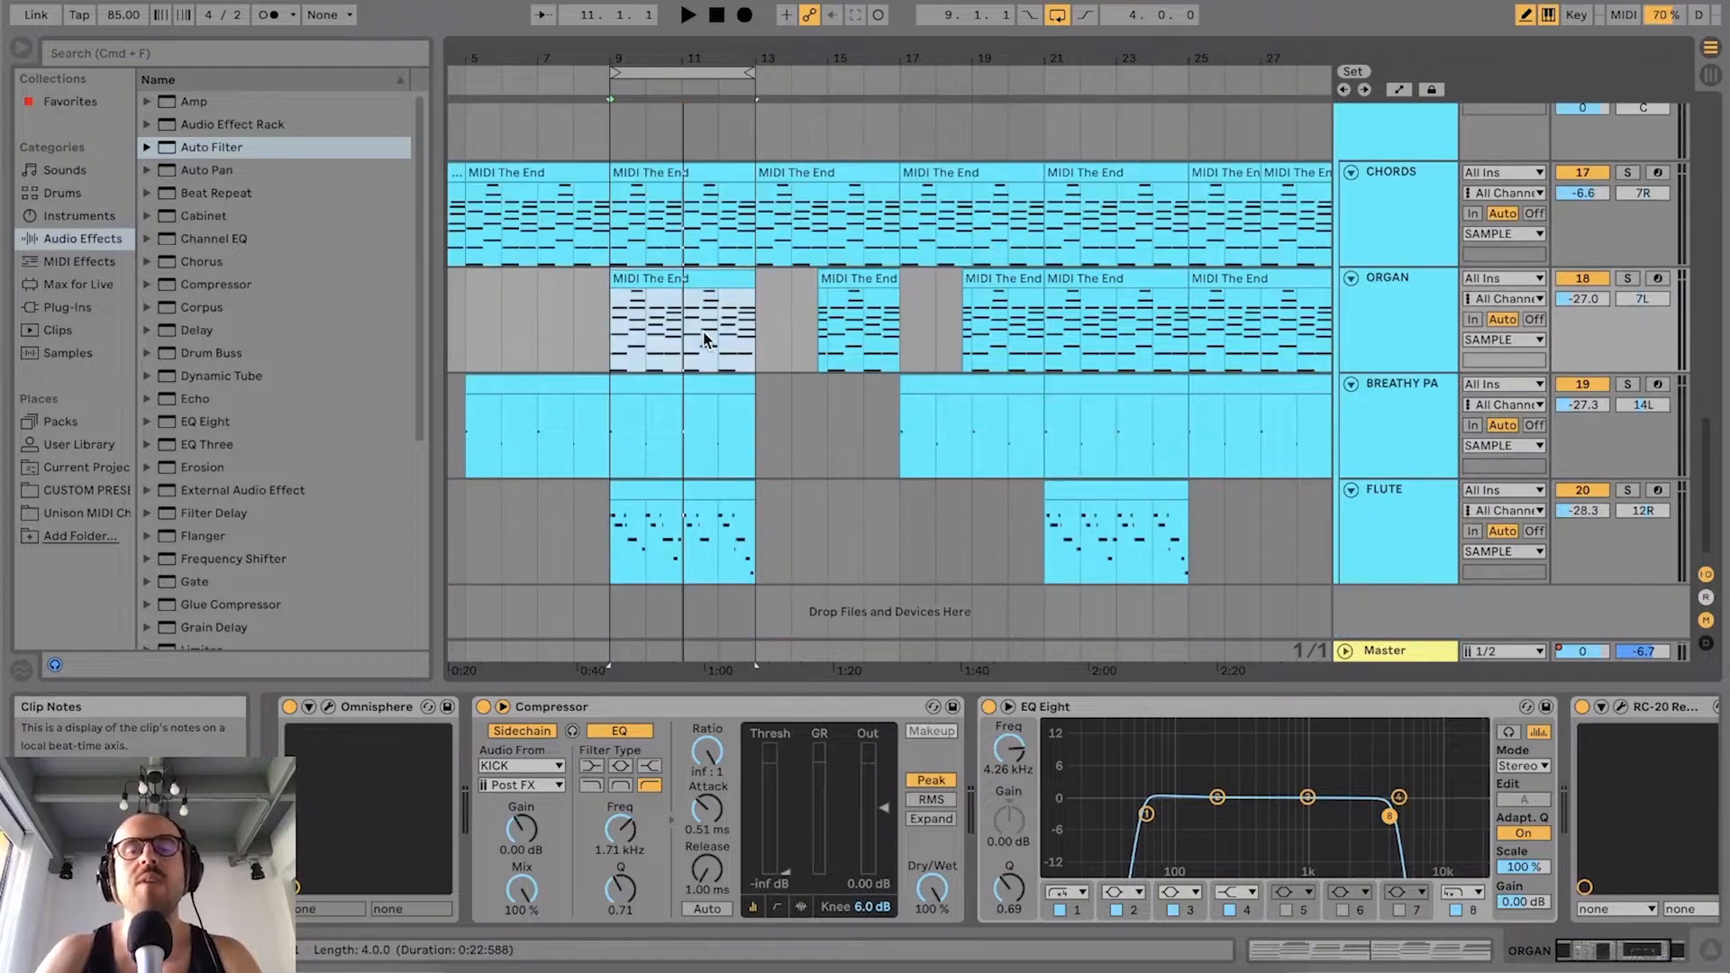
left_click_drag(738, 52, 718, 54)
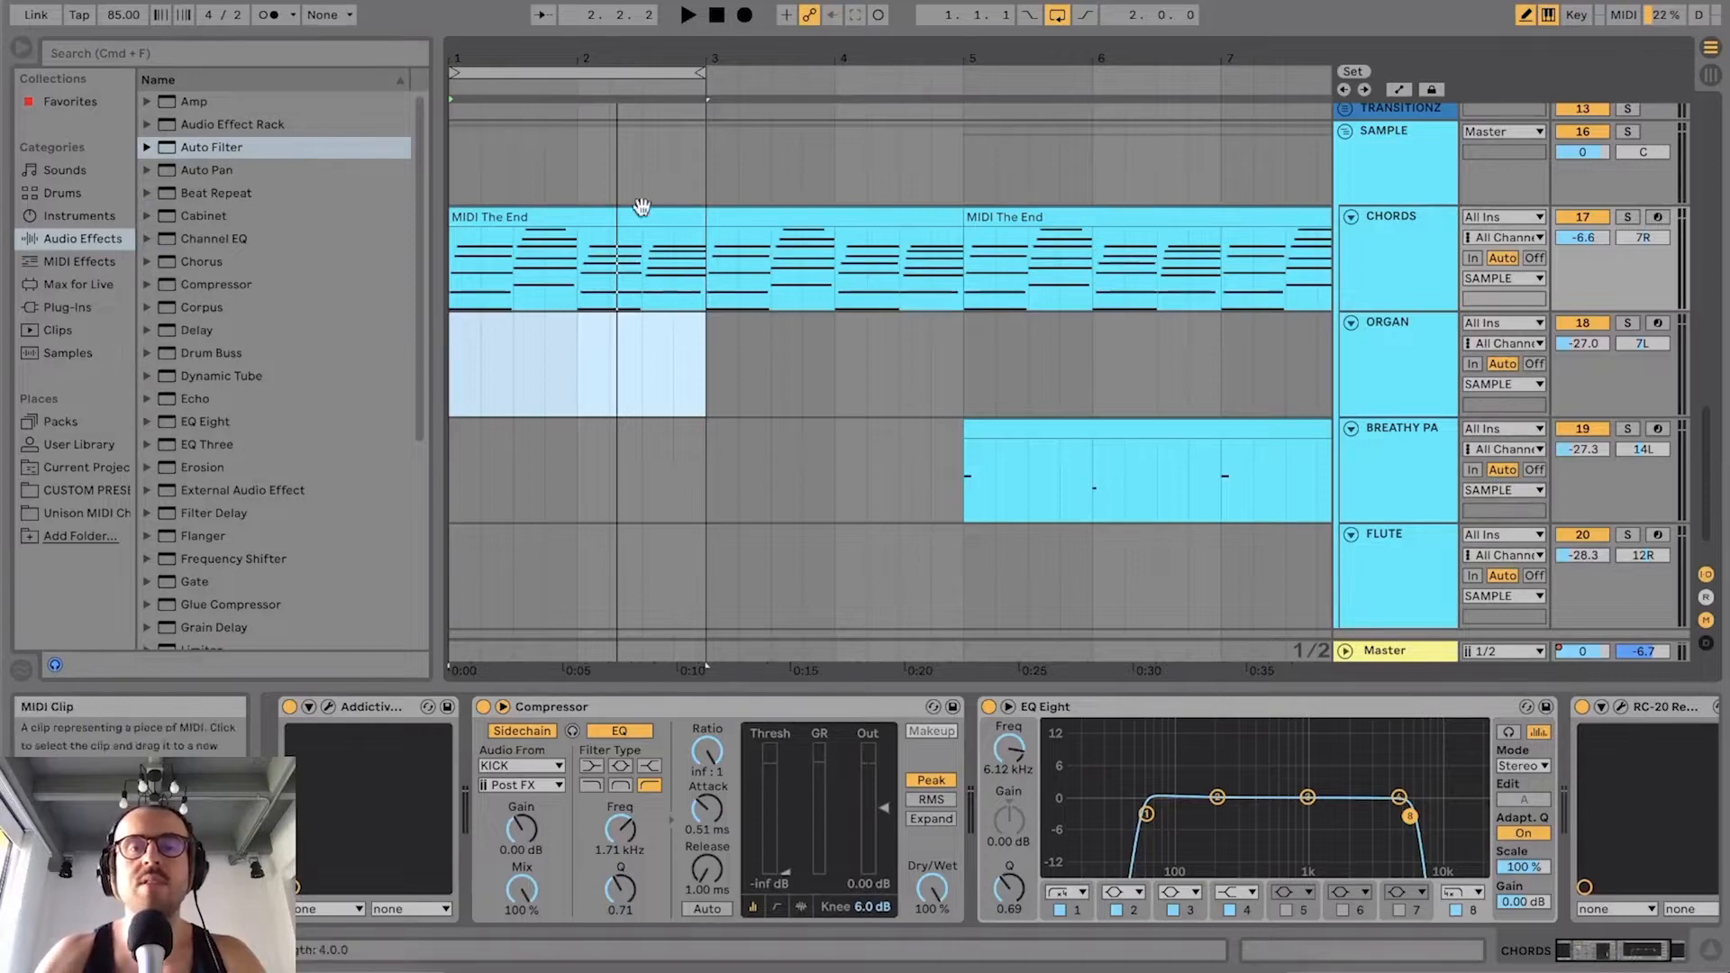
Step: Extend the arrangement loop to cover the first four bars, from bar 1 to bar 5
left_click_drag(576, 56, 883, 73)
left_click_drag(512, 60, 468, 50)
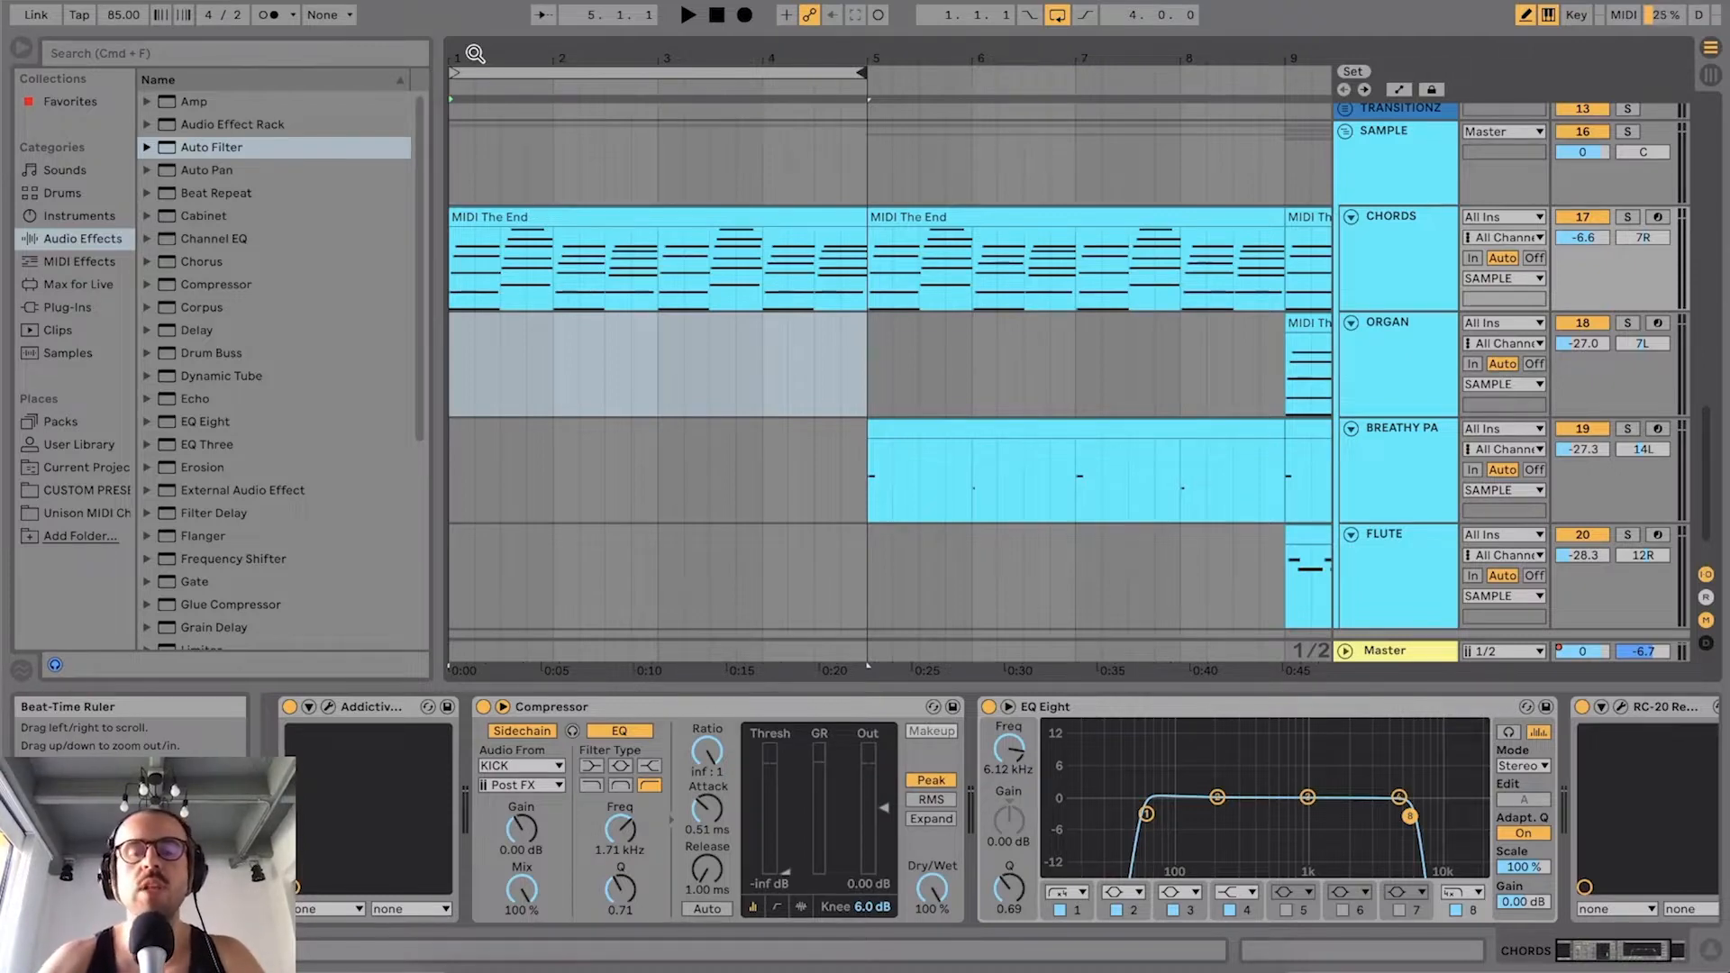
left_click_drag(475, 54, 475, 50)
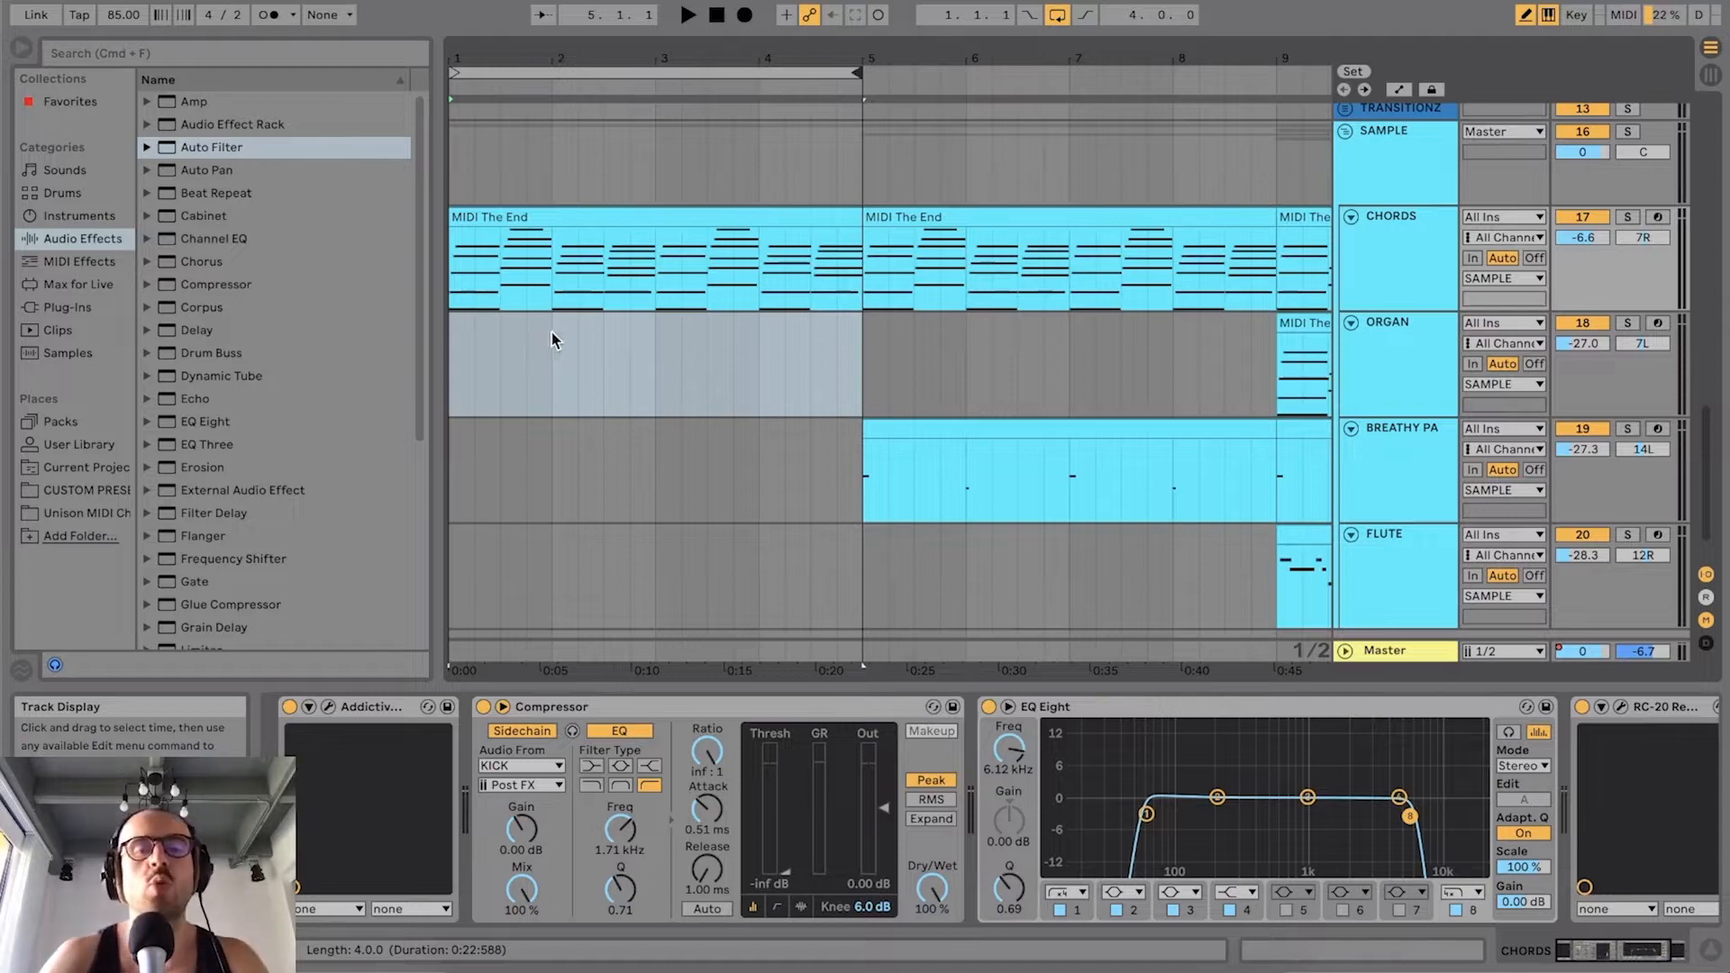
Step: Look through the CHORDS track's device chain, bypassing the RC-20 effect and switching it back on
left_click(381, 704)
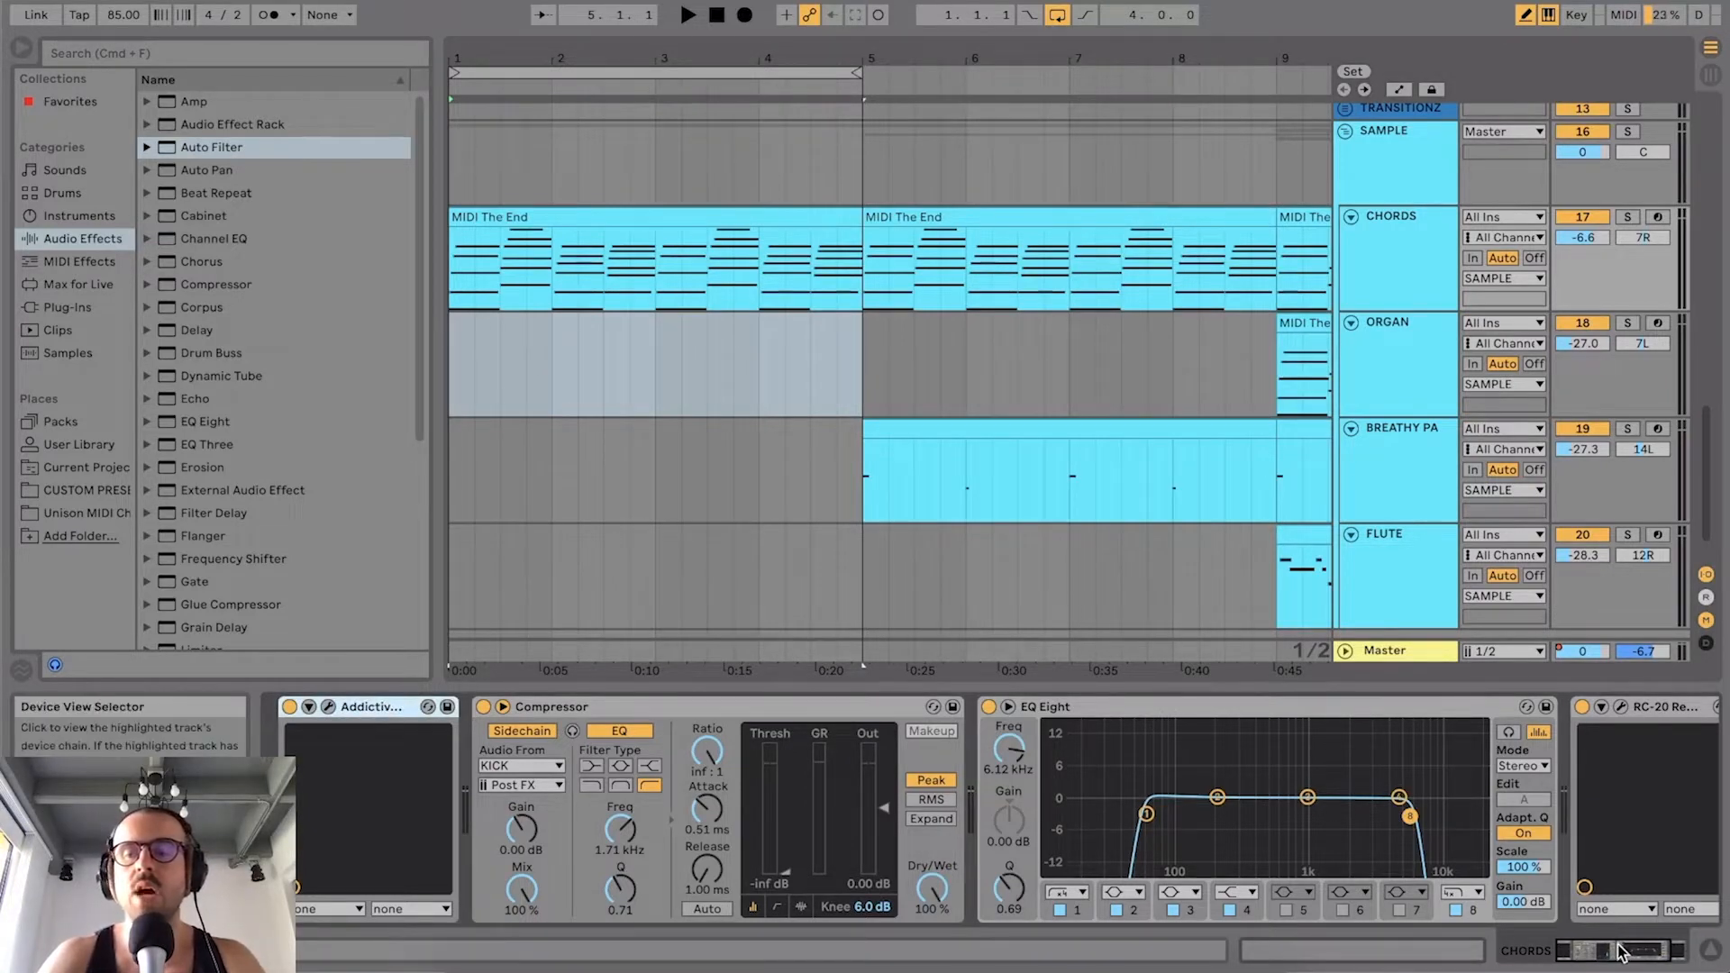
left_click(1677, 950)
left_click(1418, 708)
left_click_drag(1597, 950, 1453, 951)
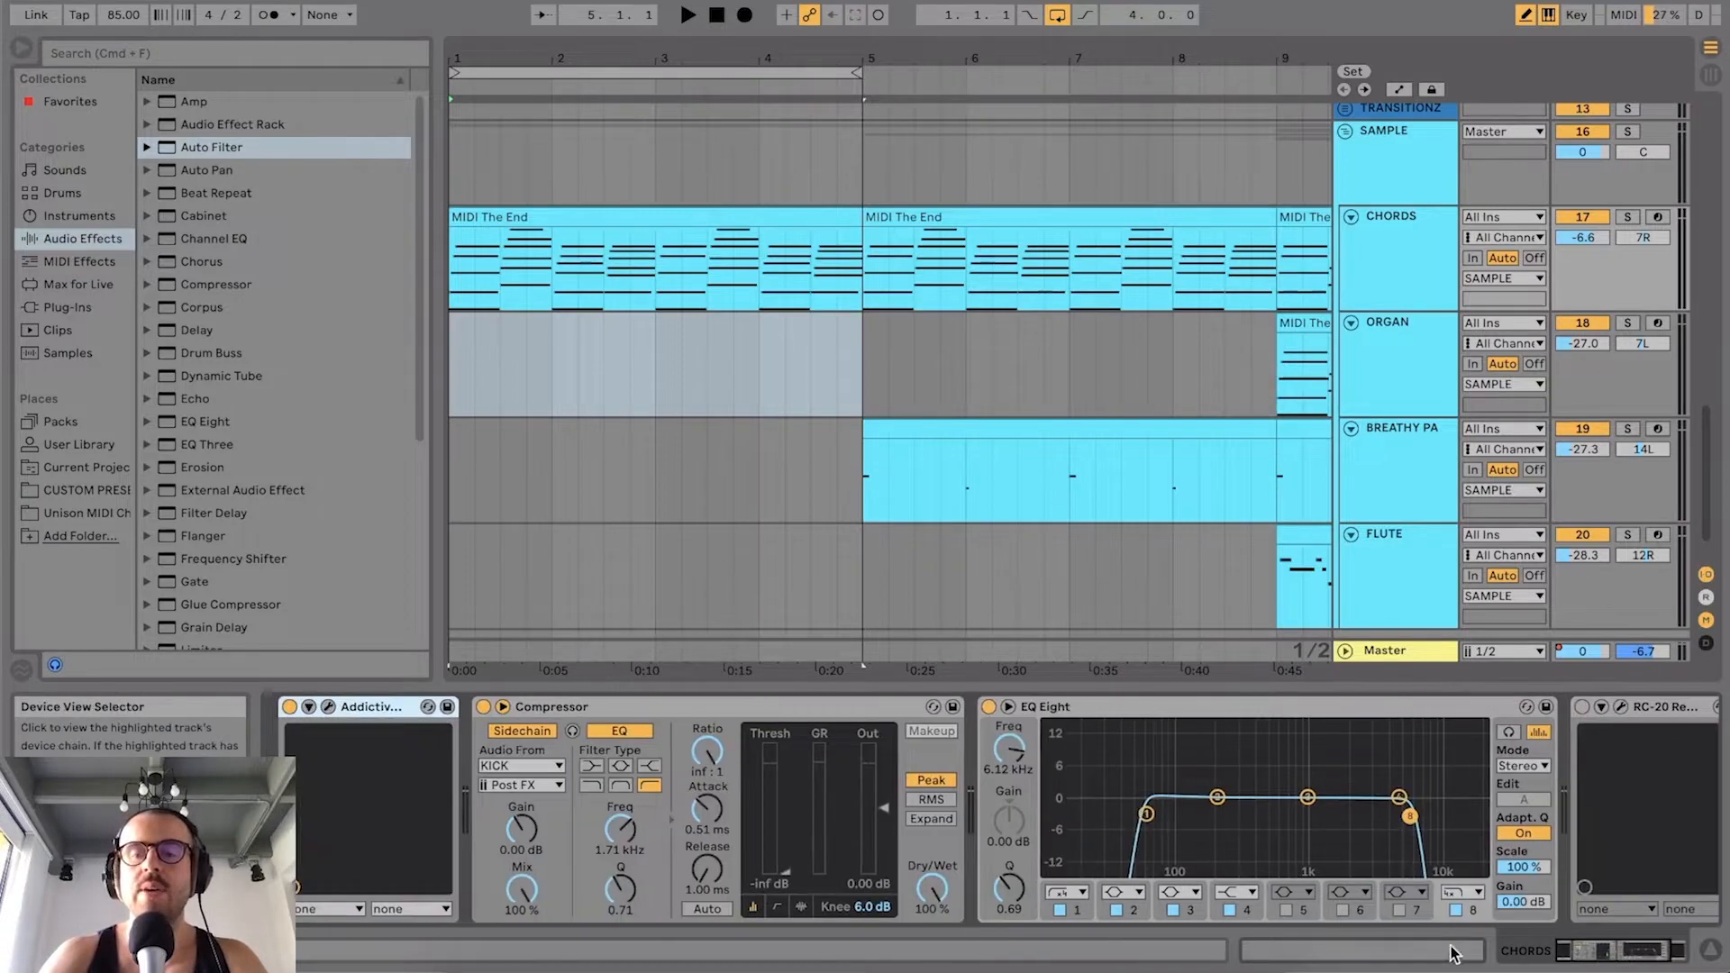
left_click(1583, 708)
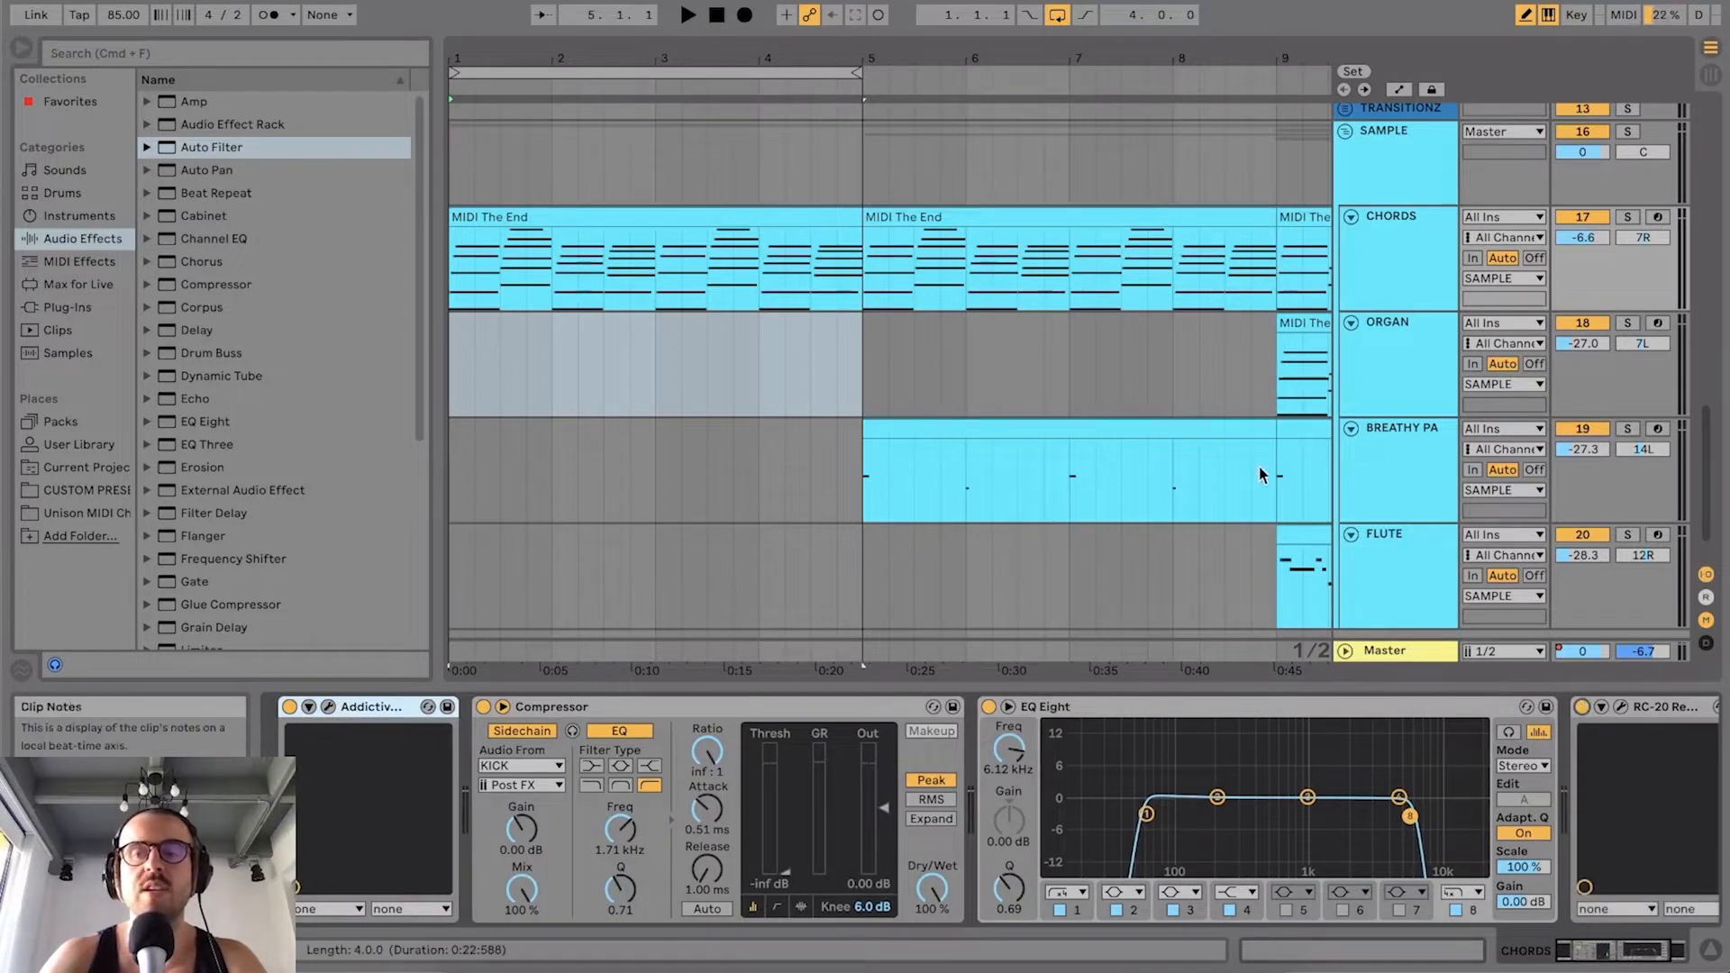
Step: Solo and play the CHORDS track, and check the preset loaded in its Addictive Keys instrument
left_click(1627, 217)
key("space")
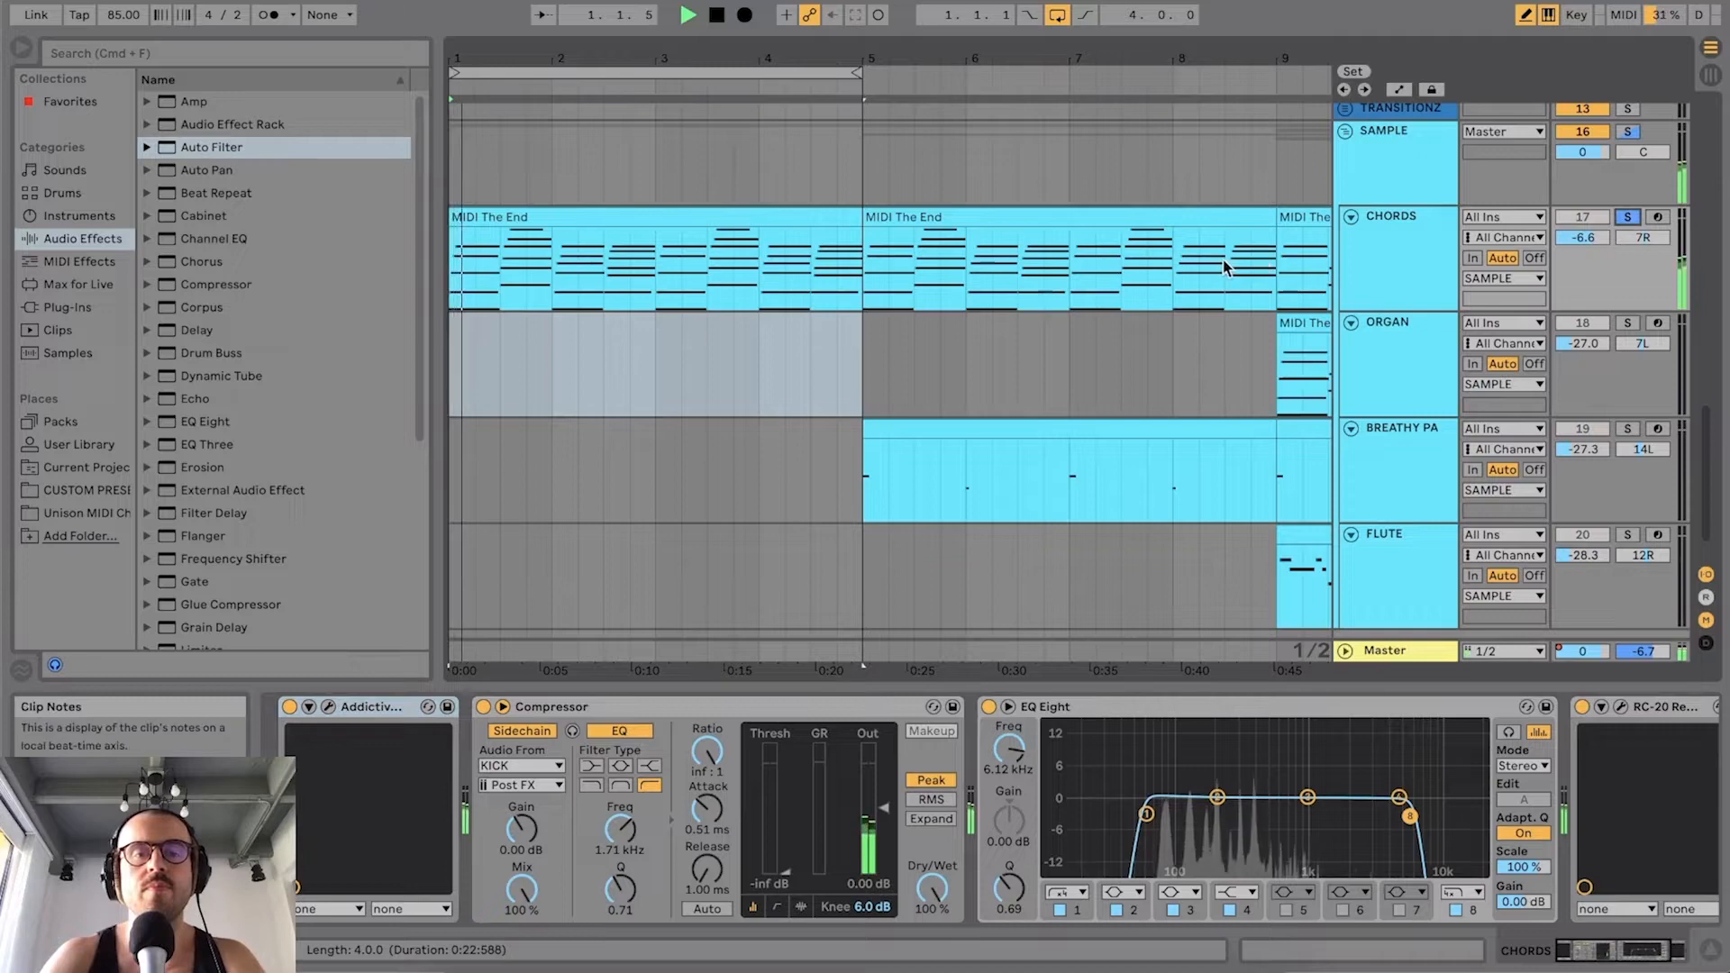
left_click_drag(471, 59, 471, 103)
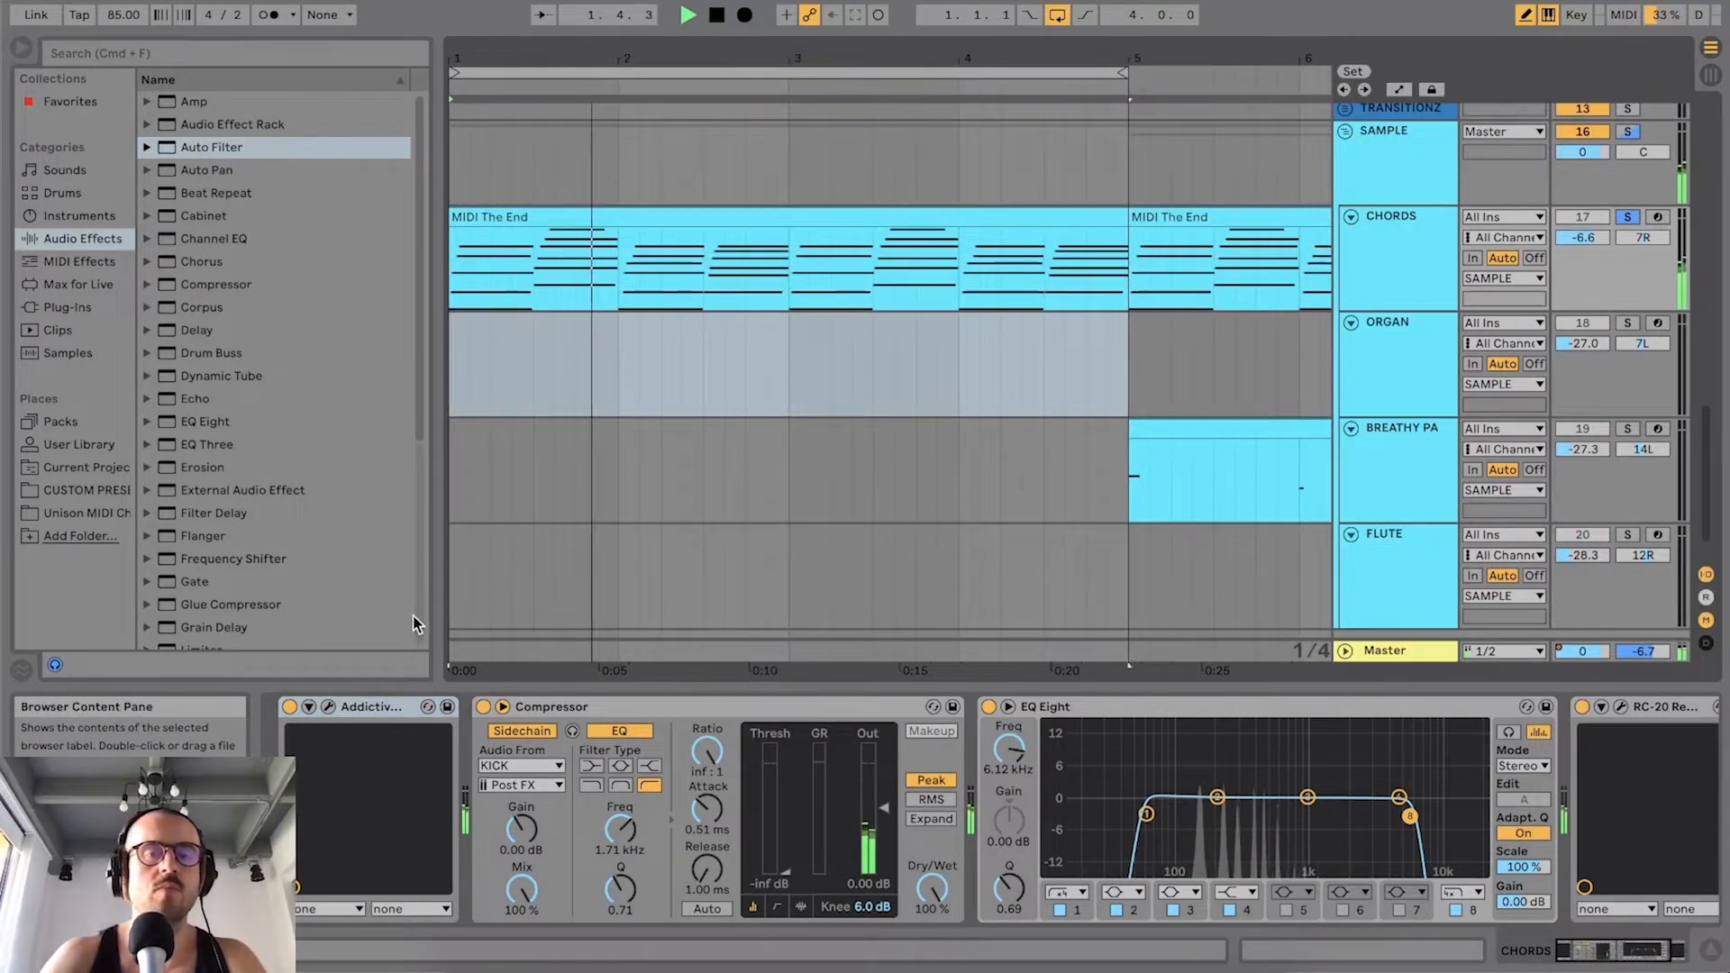
left_click(328, 708)
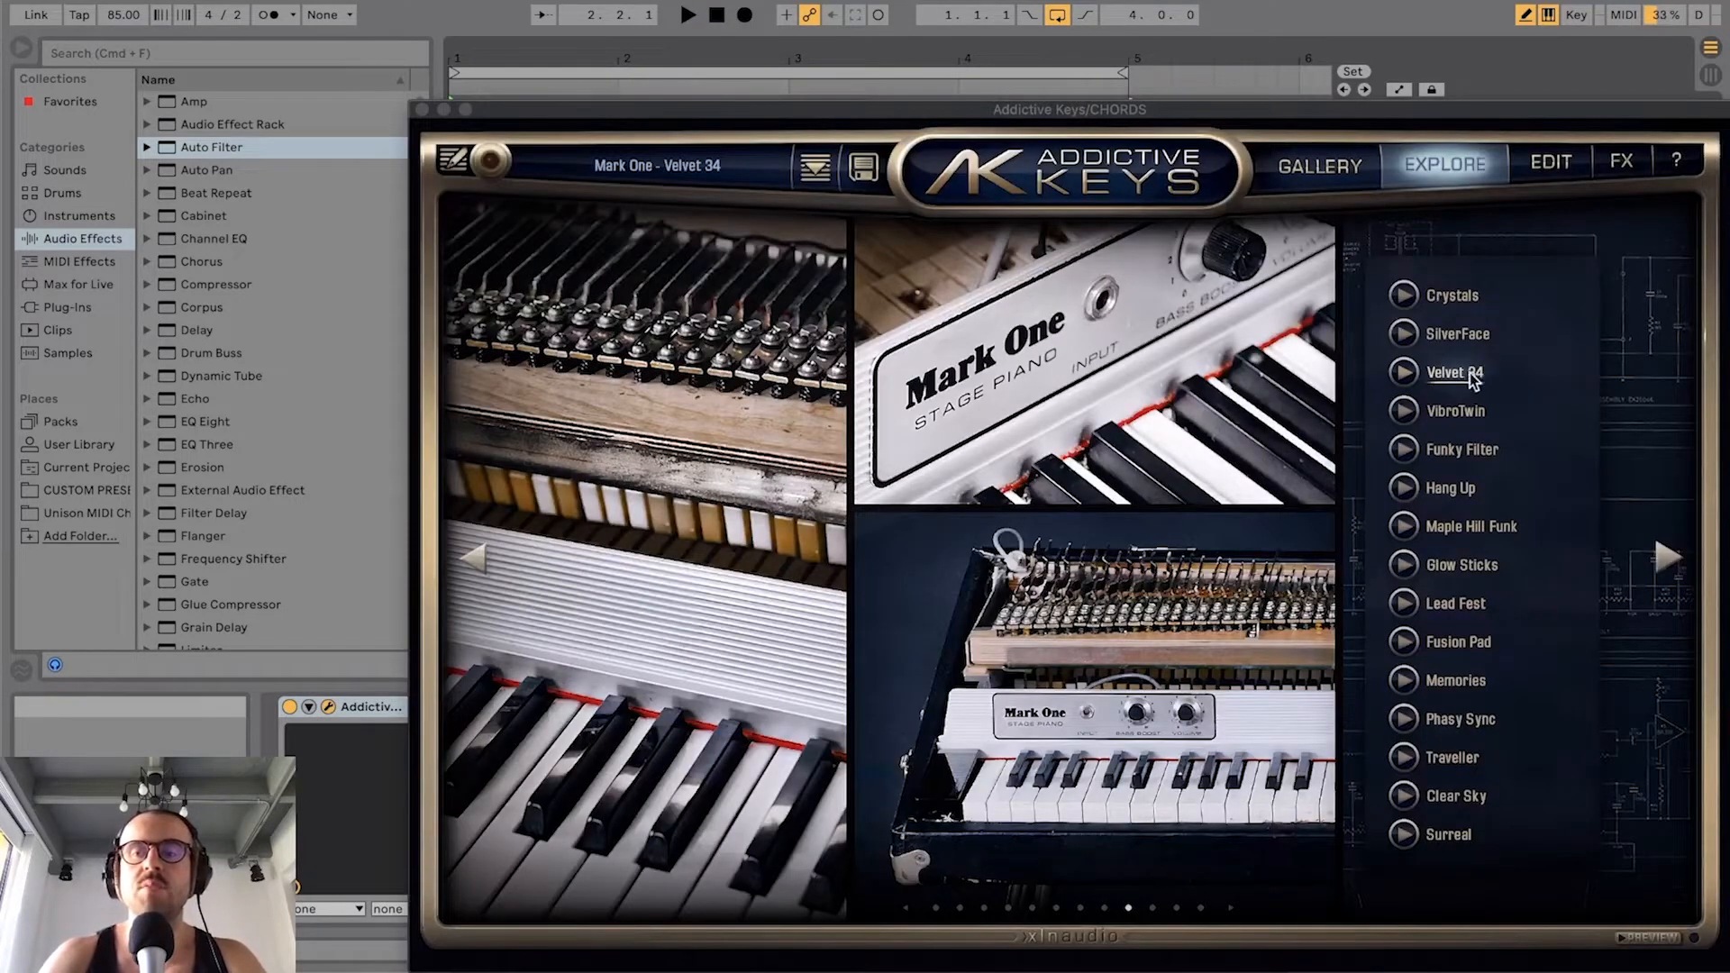
left_click(421, 109)
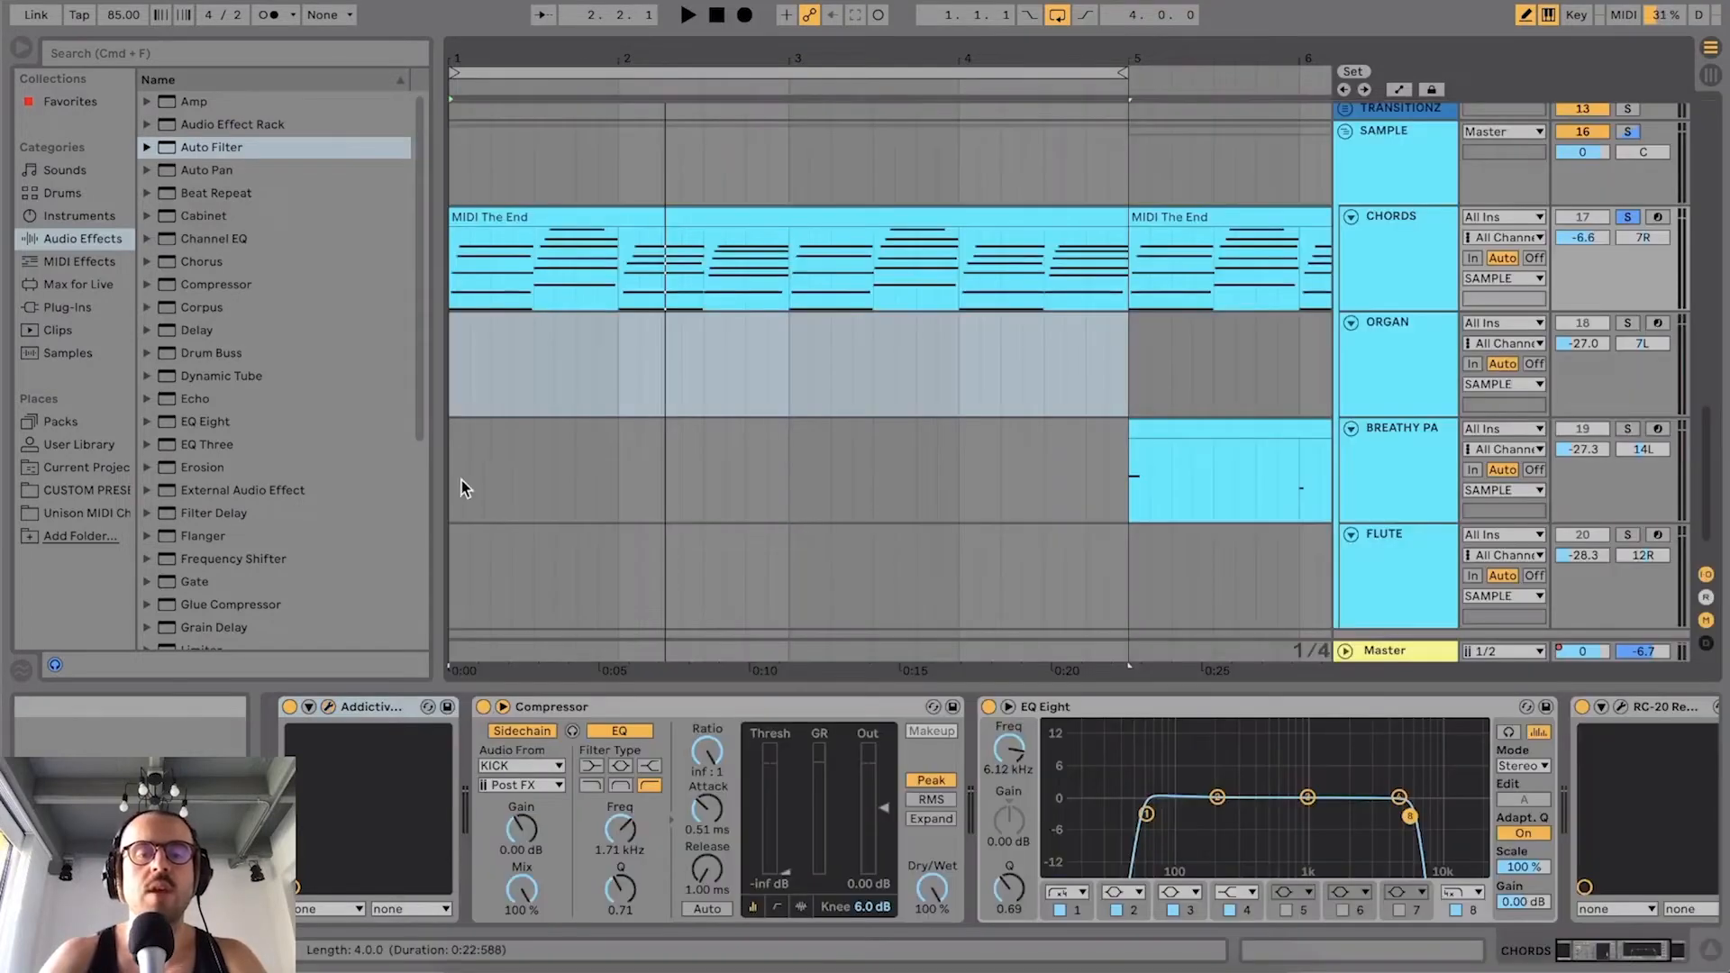
Step: Show the first CHORDS clip's notes folded to the used keys, with Draw Mode switched off
left_click(663, 216)
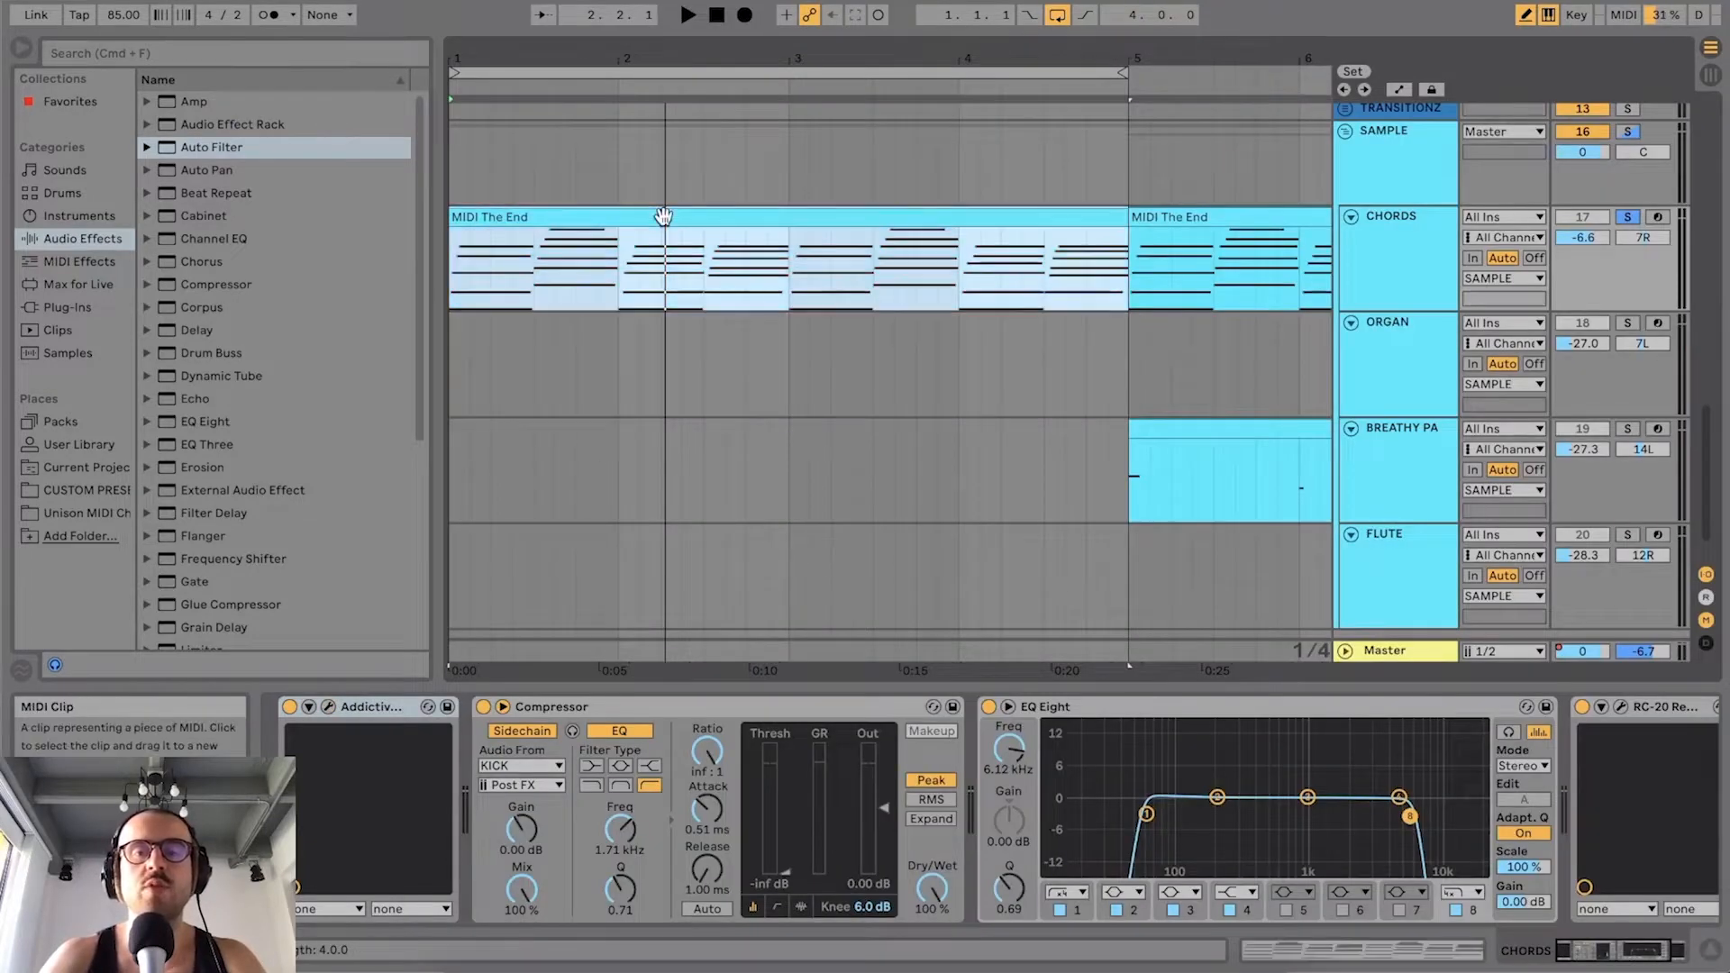
left_click(1262, 958)
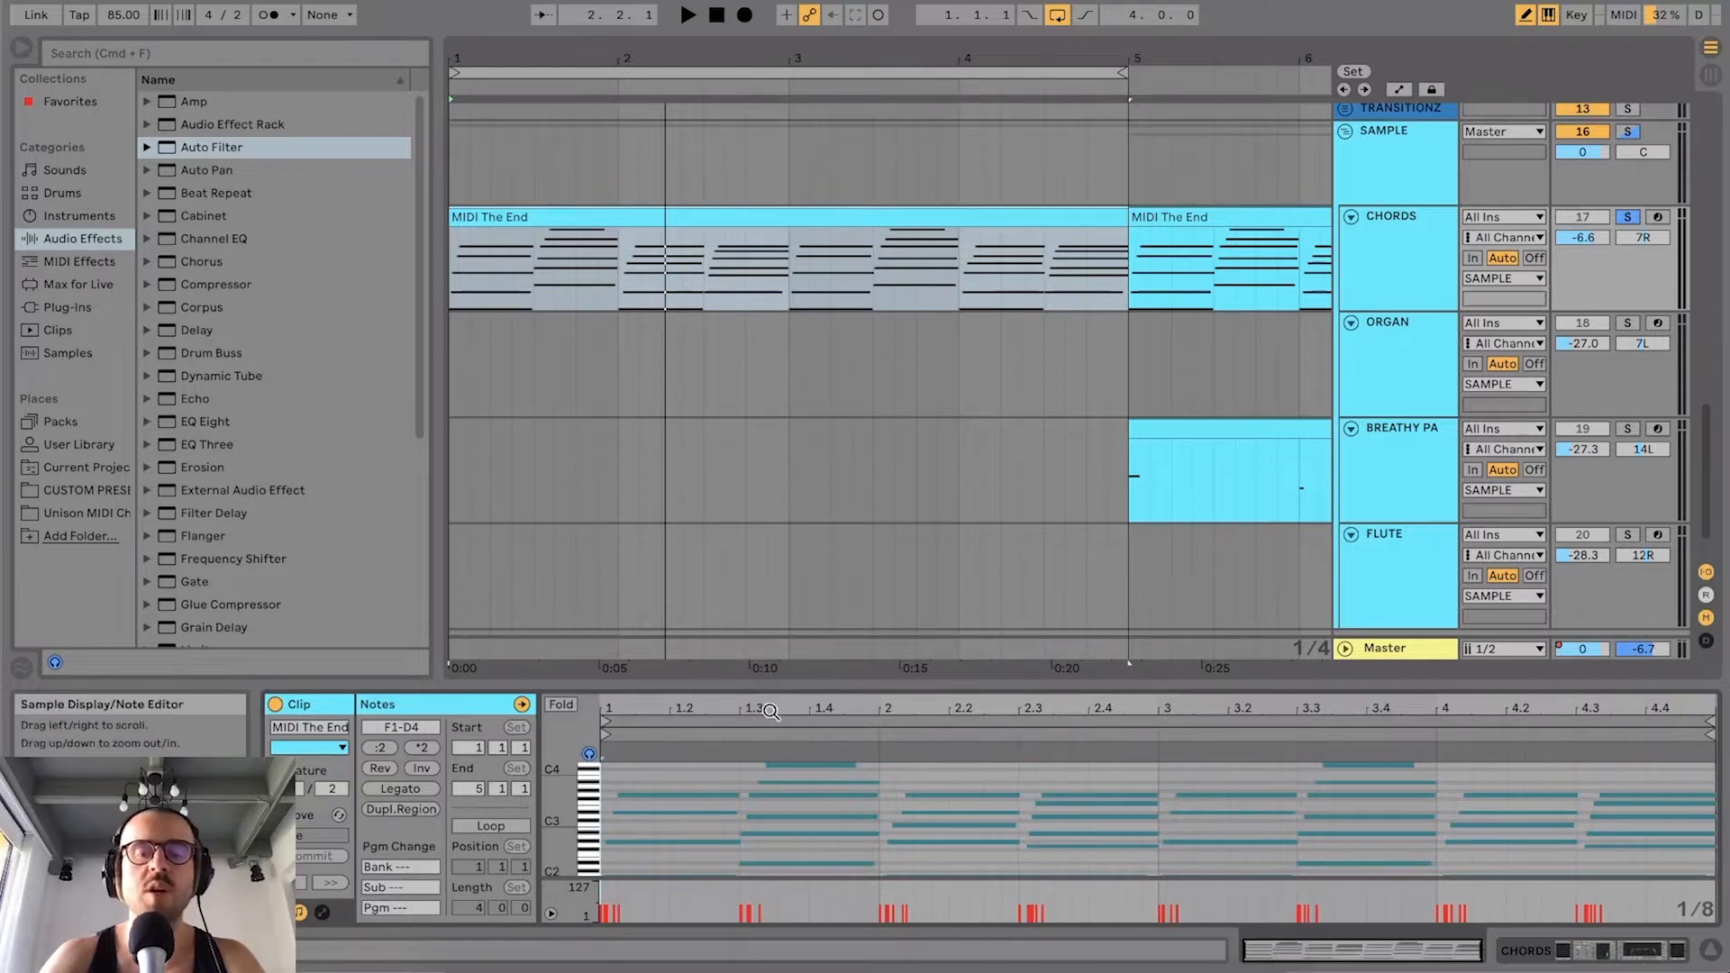
key("b")
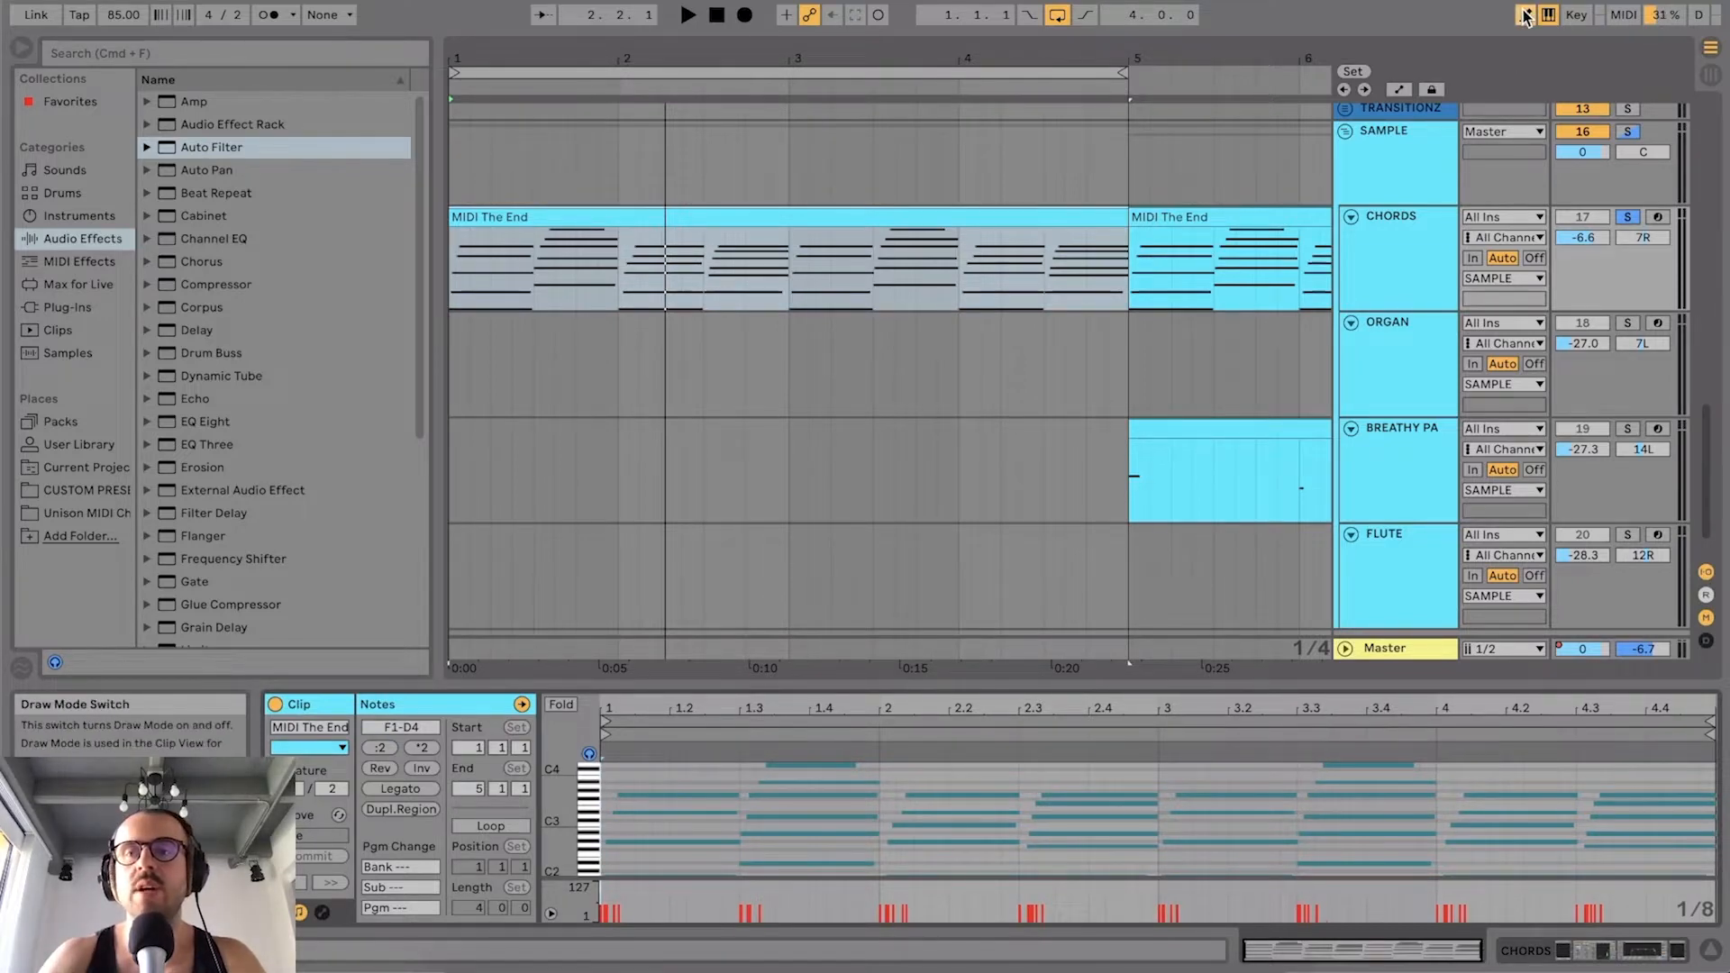
left_click_drag(640, 708, 677, 706)
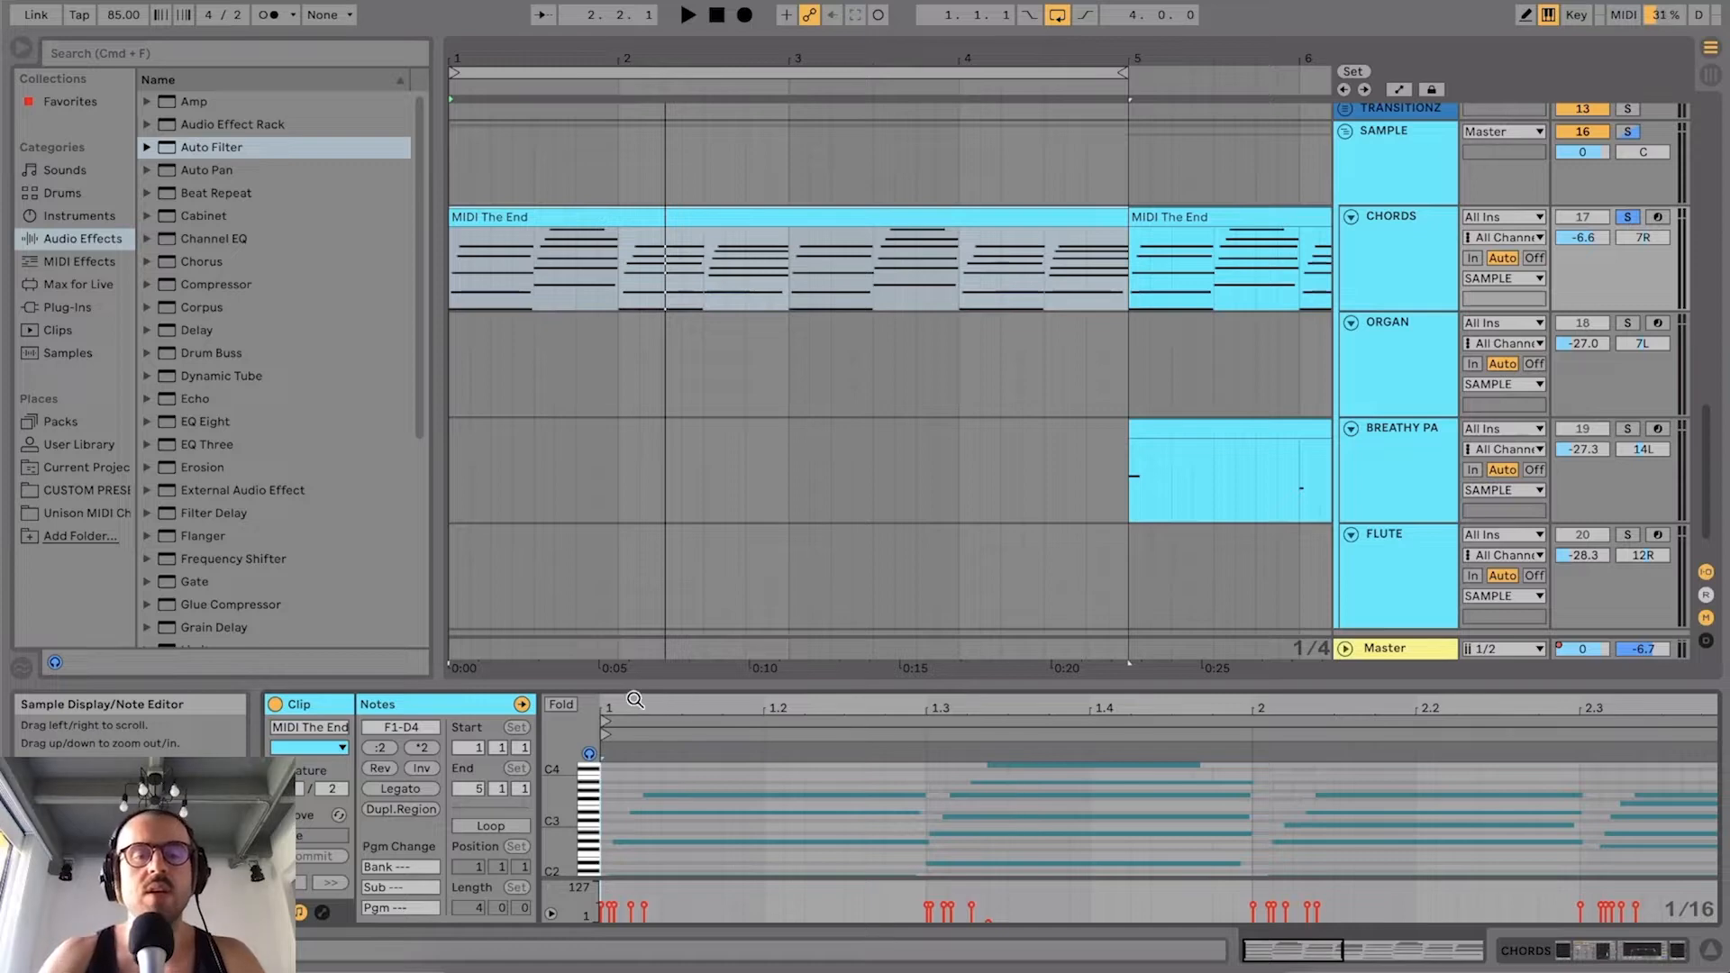
left_click(560, 706)
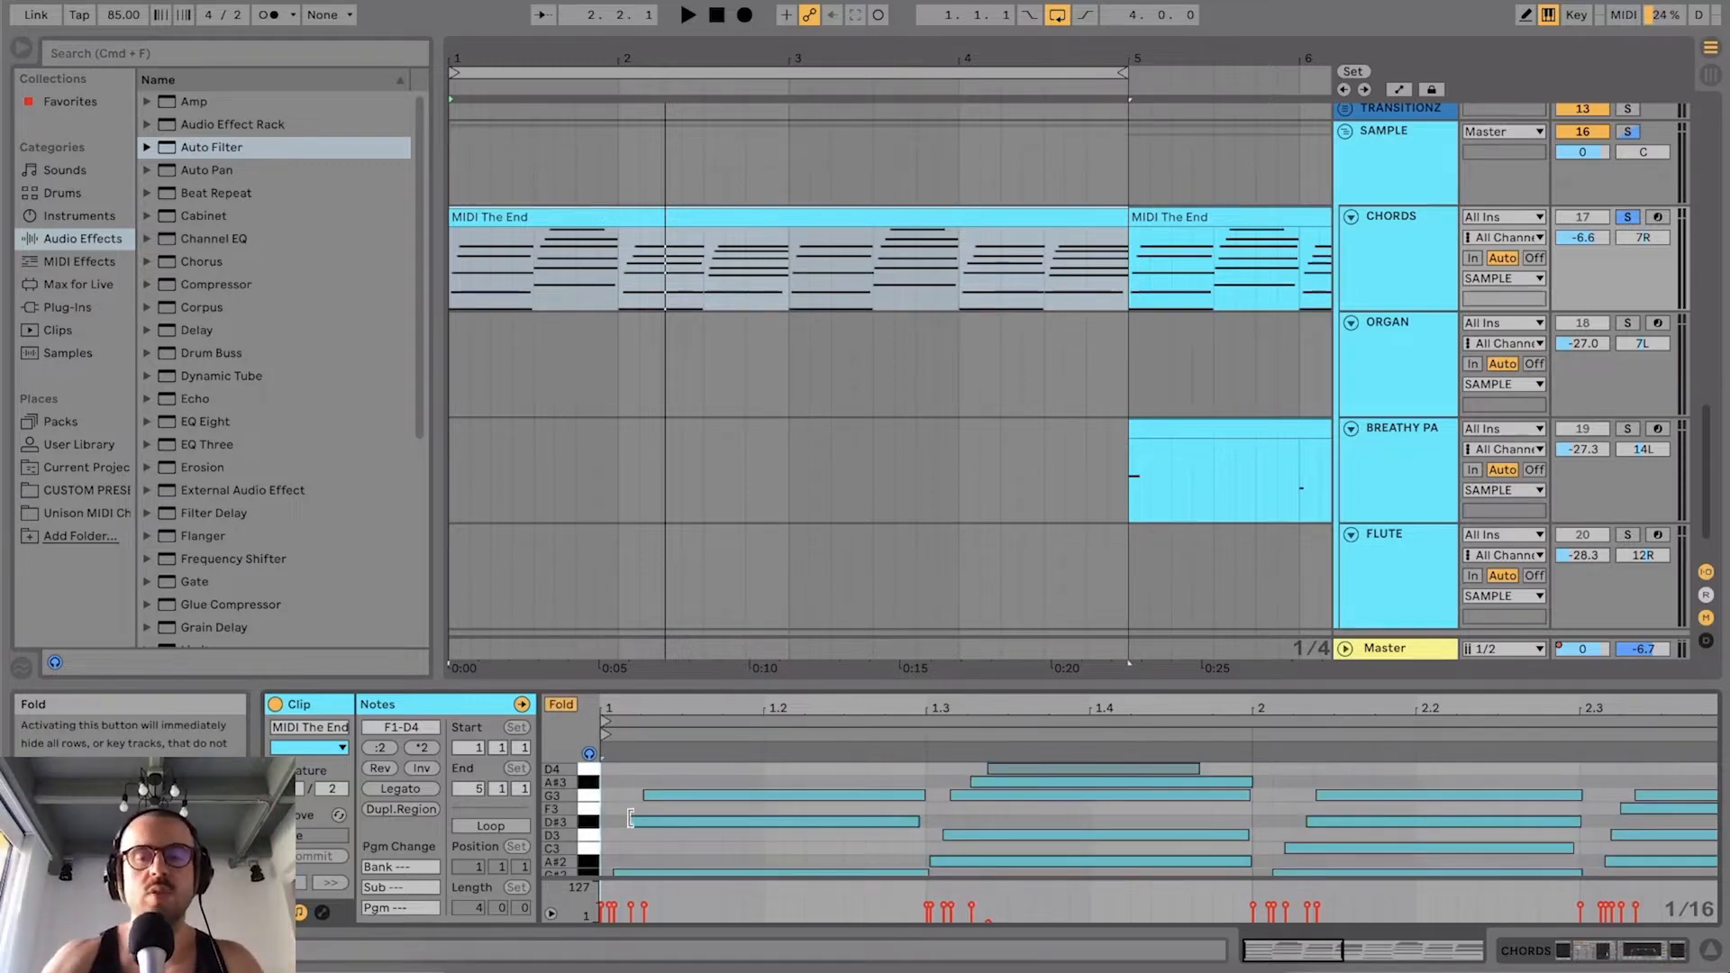
Step: Adjust the velocity of the G3 note in the clip's second chord, at 1.3, to 41
scroll(677, 778, "down", 3)
scroll(690, 804, "up", 2)
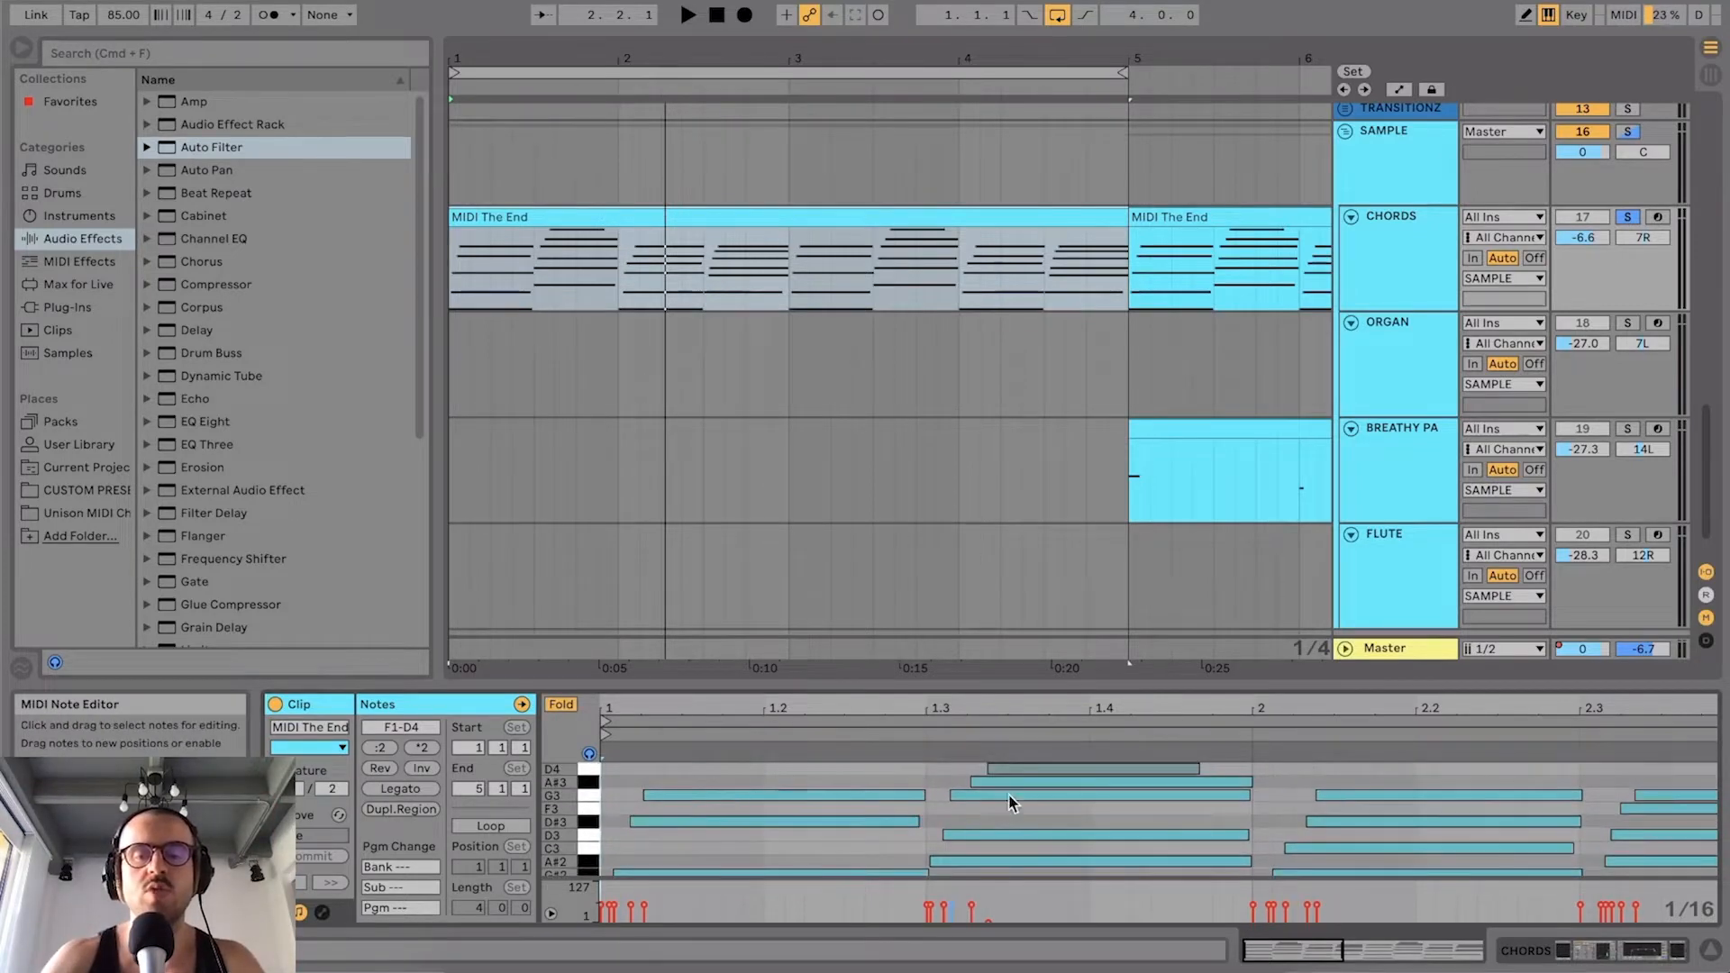
scroll(1011, 799, "up", 2)
left_click_drag(951, 905, 951, 922)
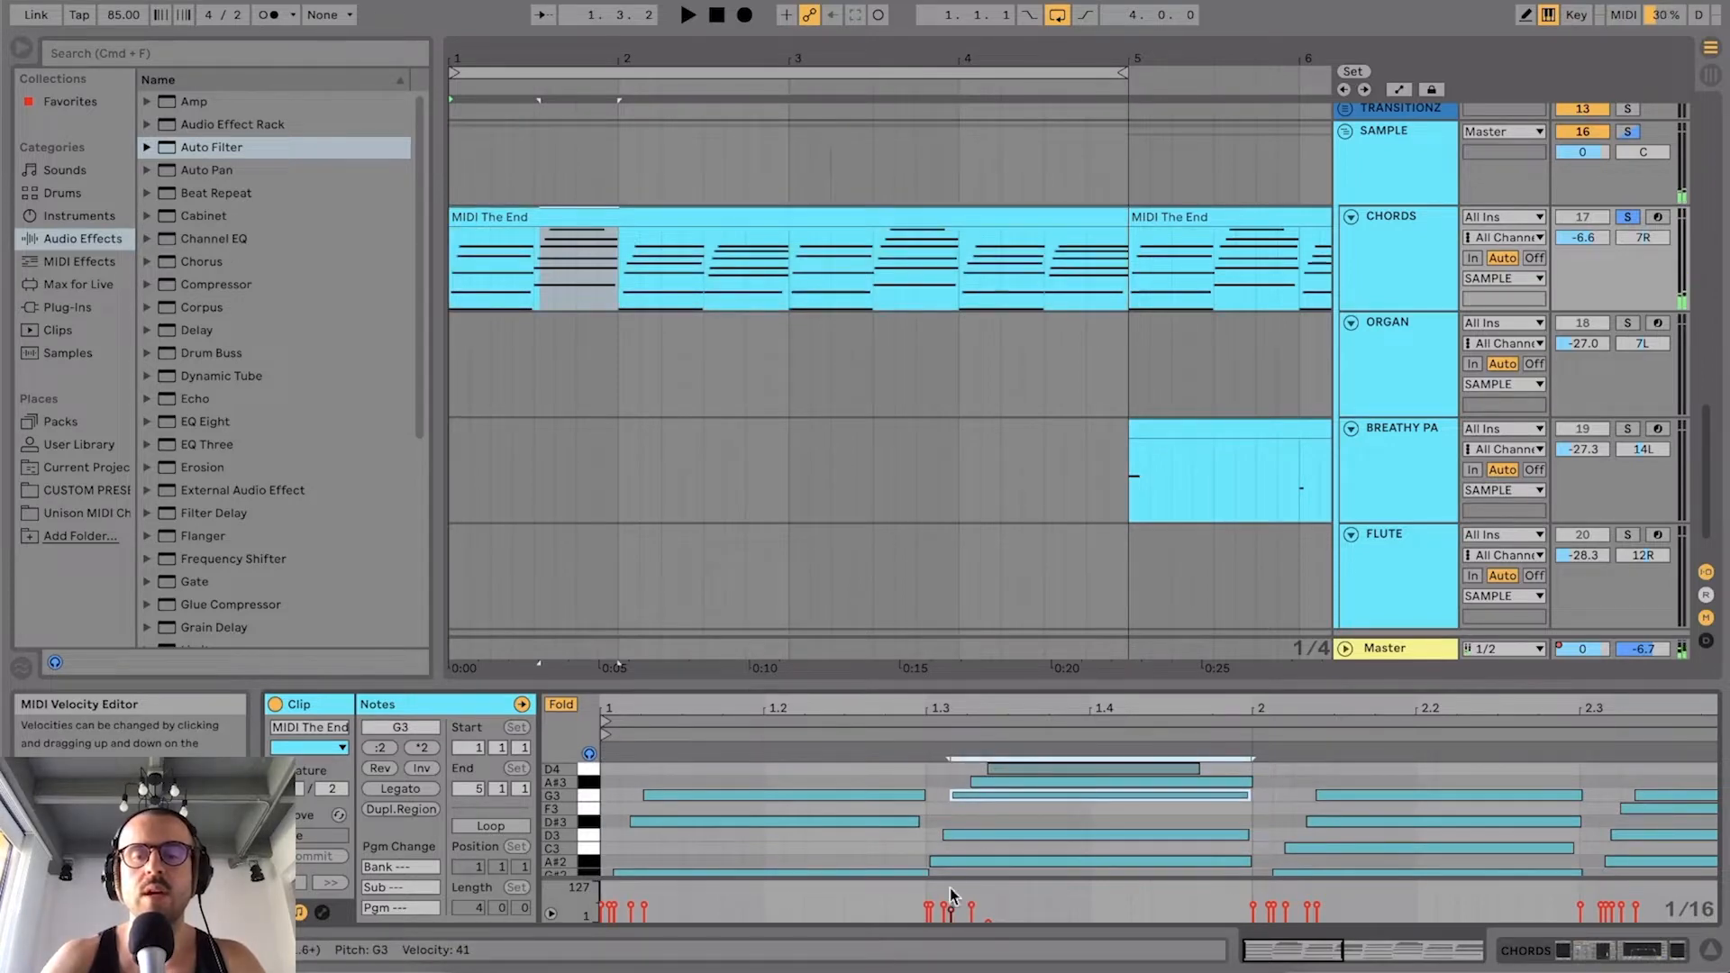
left_click(948, 832)
scroll(1171, 820, "down", 1)
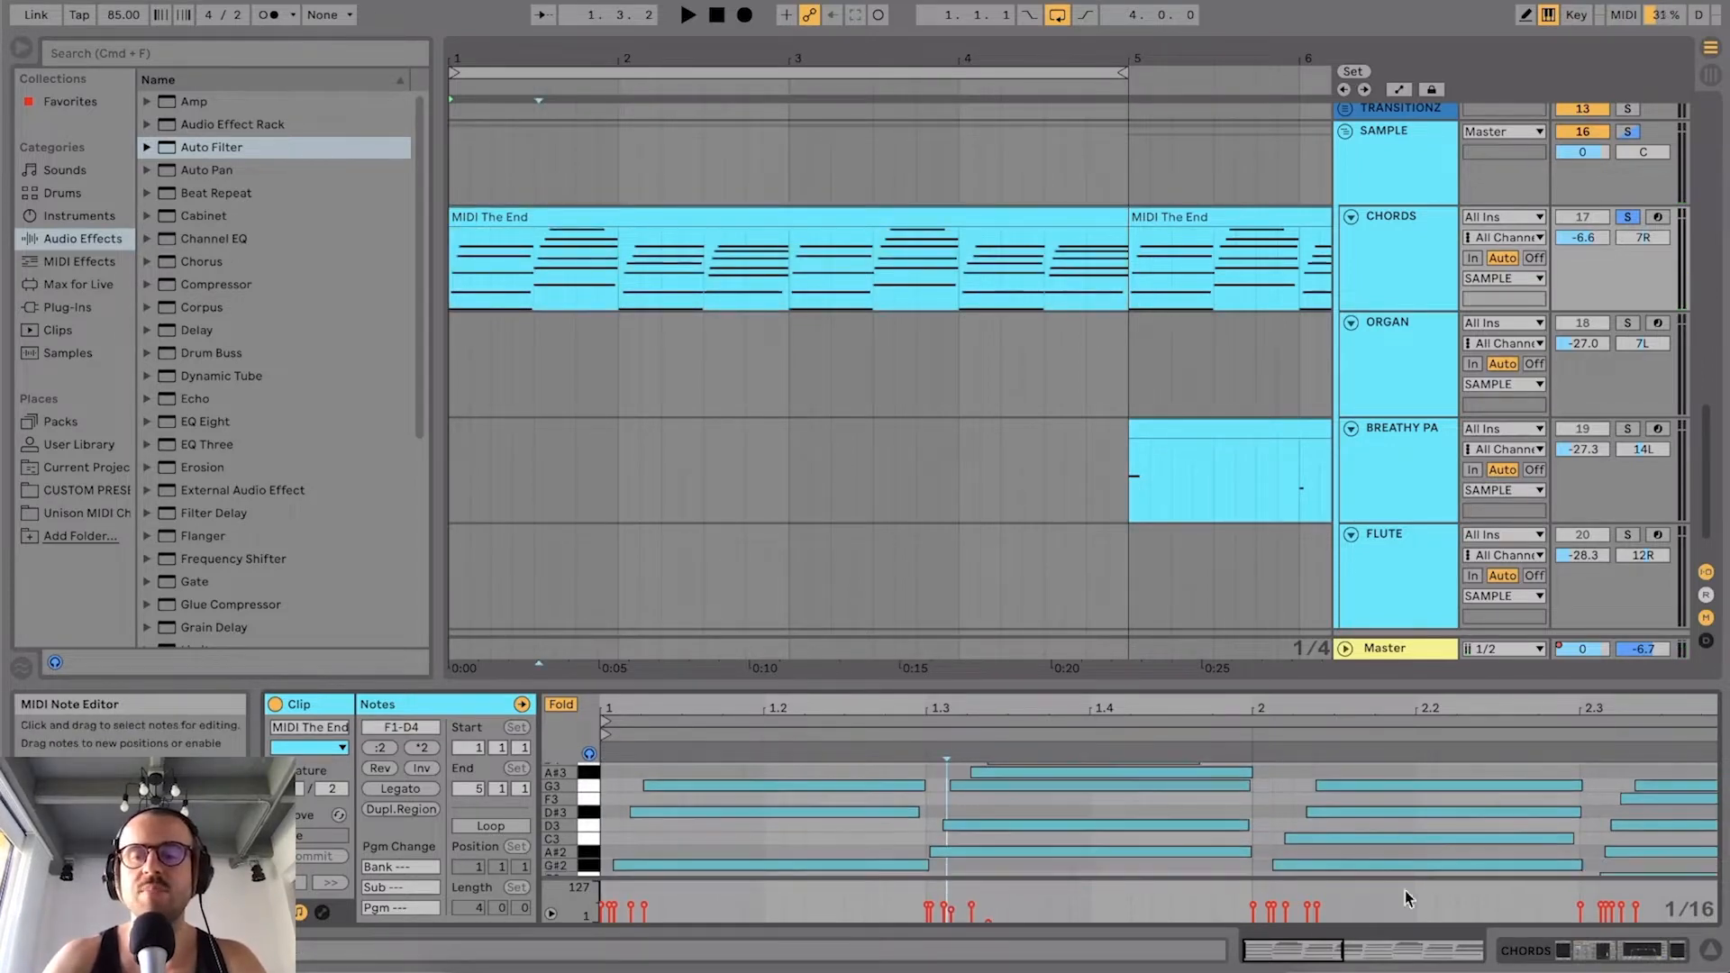
Step: Raise the velocity of the C3 note in the chord at bar 2 and select that chord's C2 note
left_click_drag(1286, 905, 1286, 897)
left_click(1280, 912)
left_click(1269, 905)
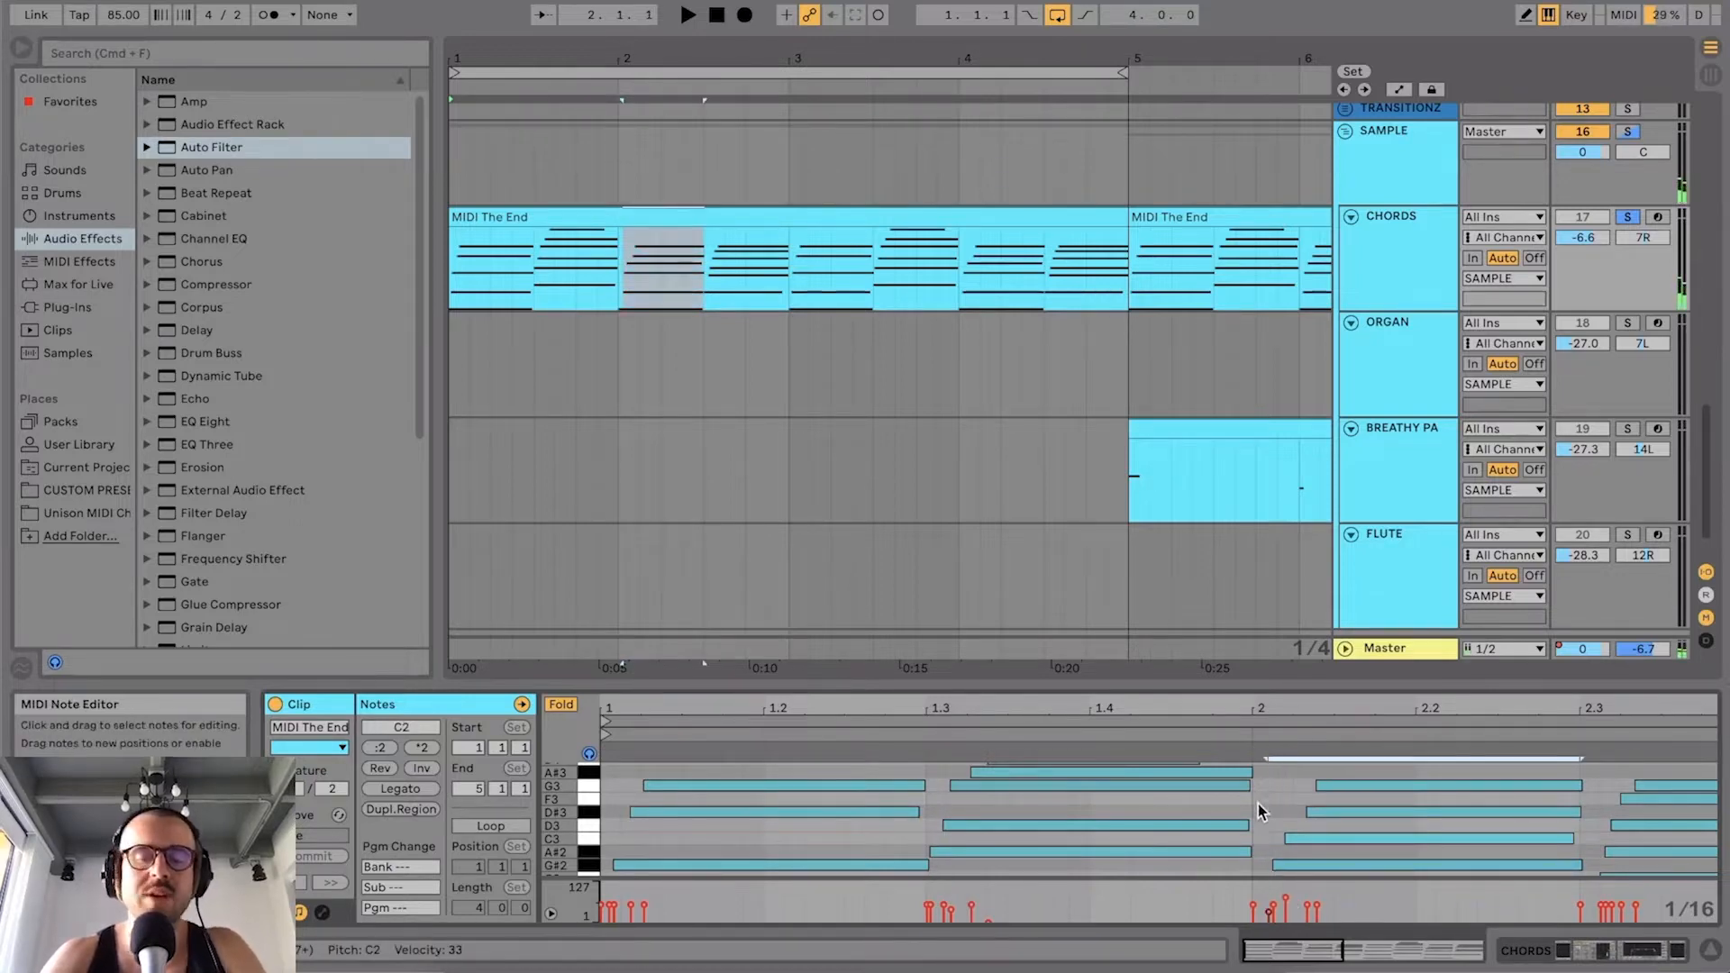
scroll(1257, 798, "right", 3)
scroll(1258, 800, "right", 8)
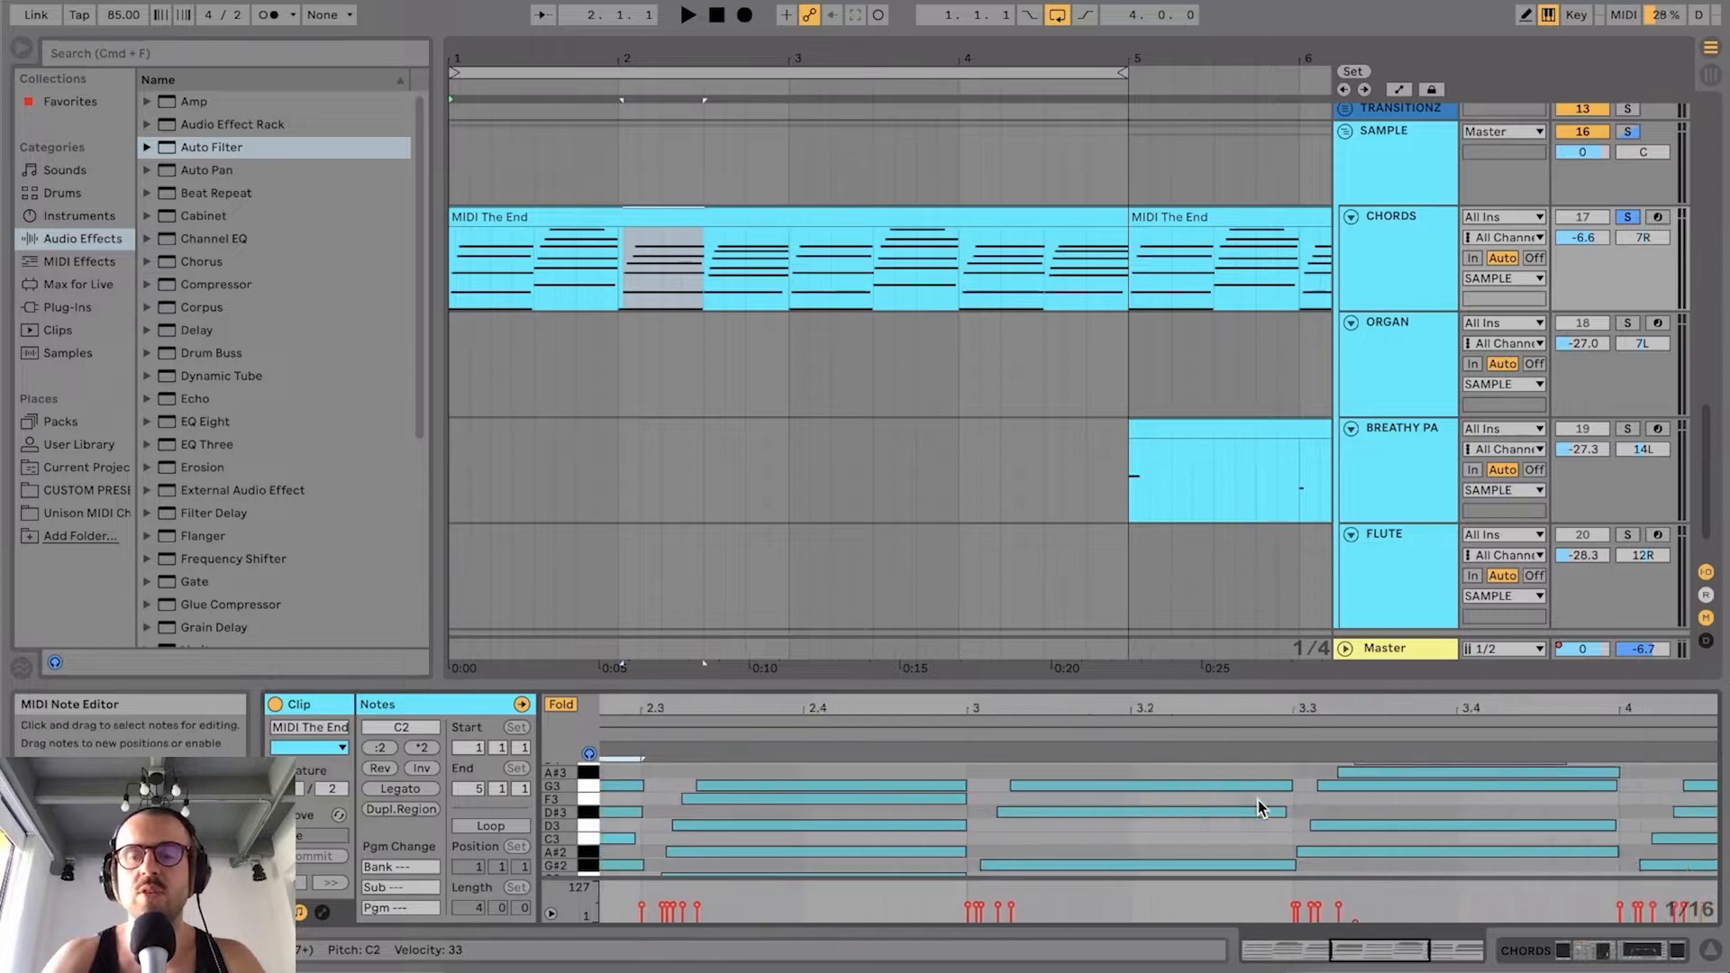
scroll(1347, 824, "down", 3)
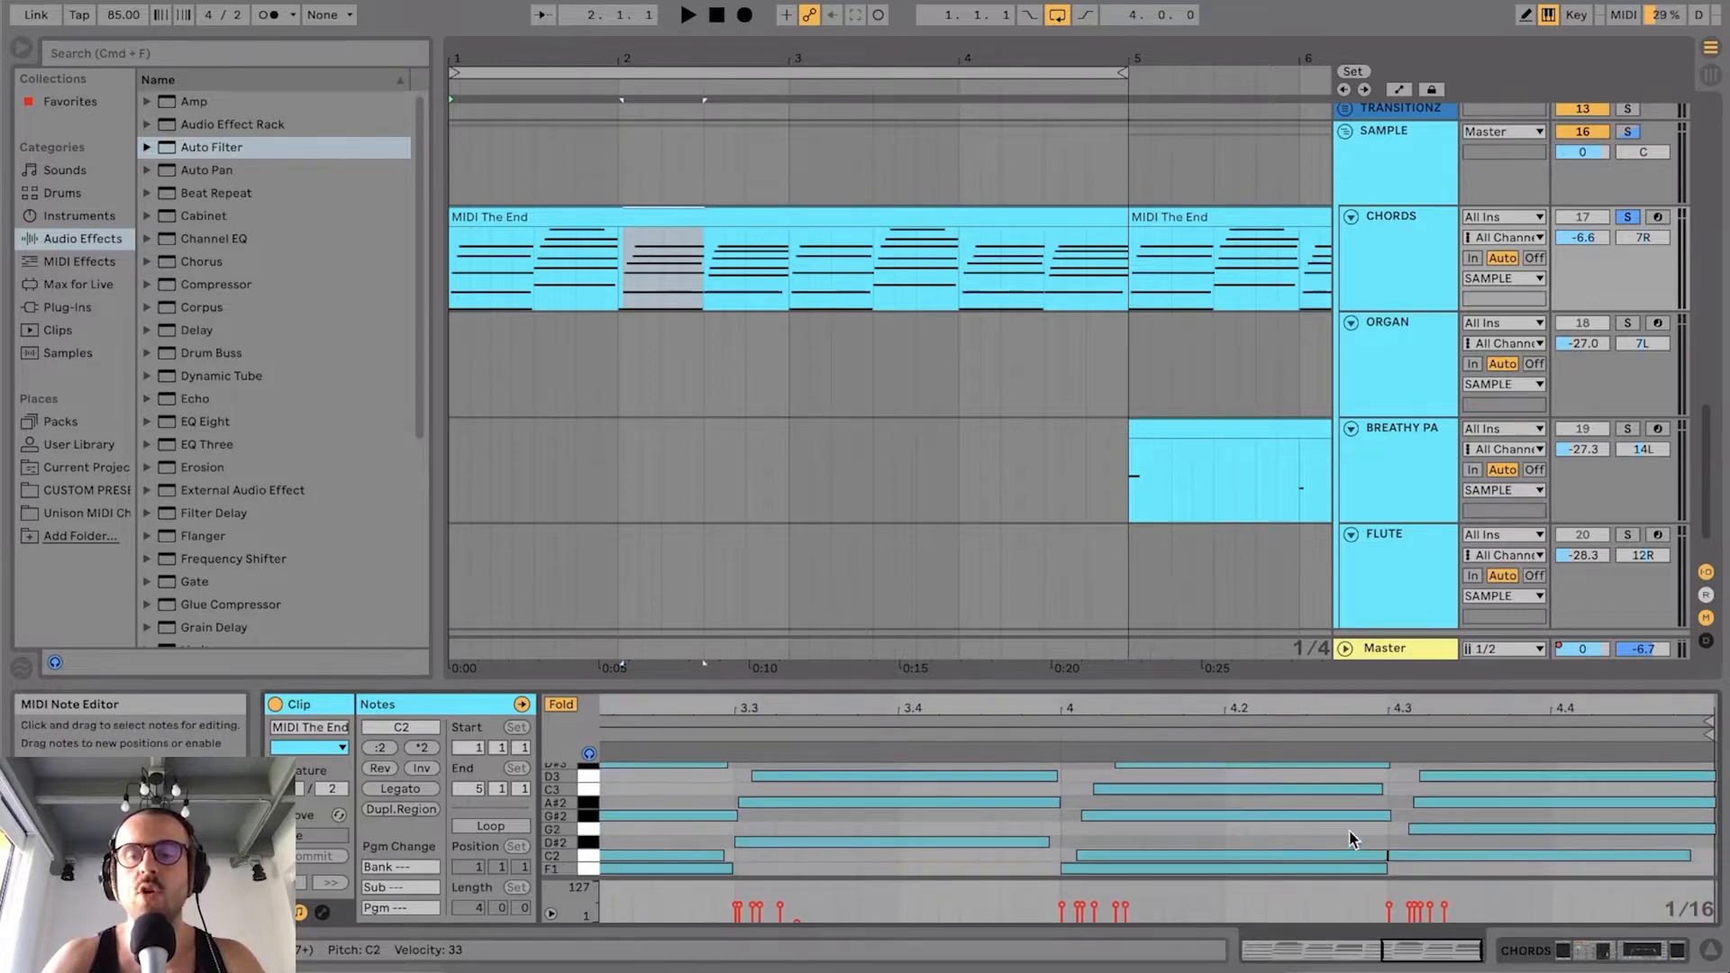
scroll(1347, 842, "up", 3)
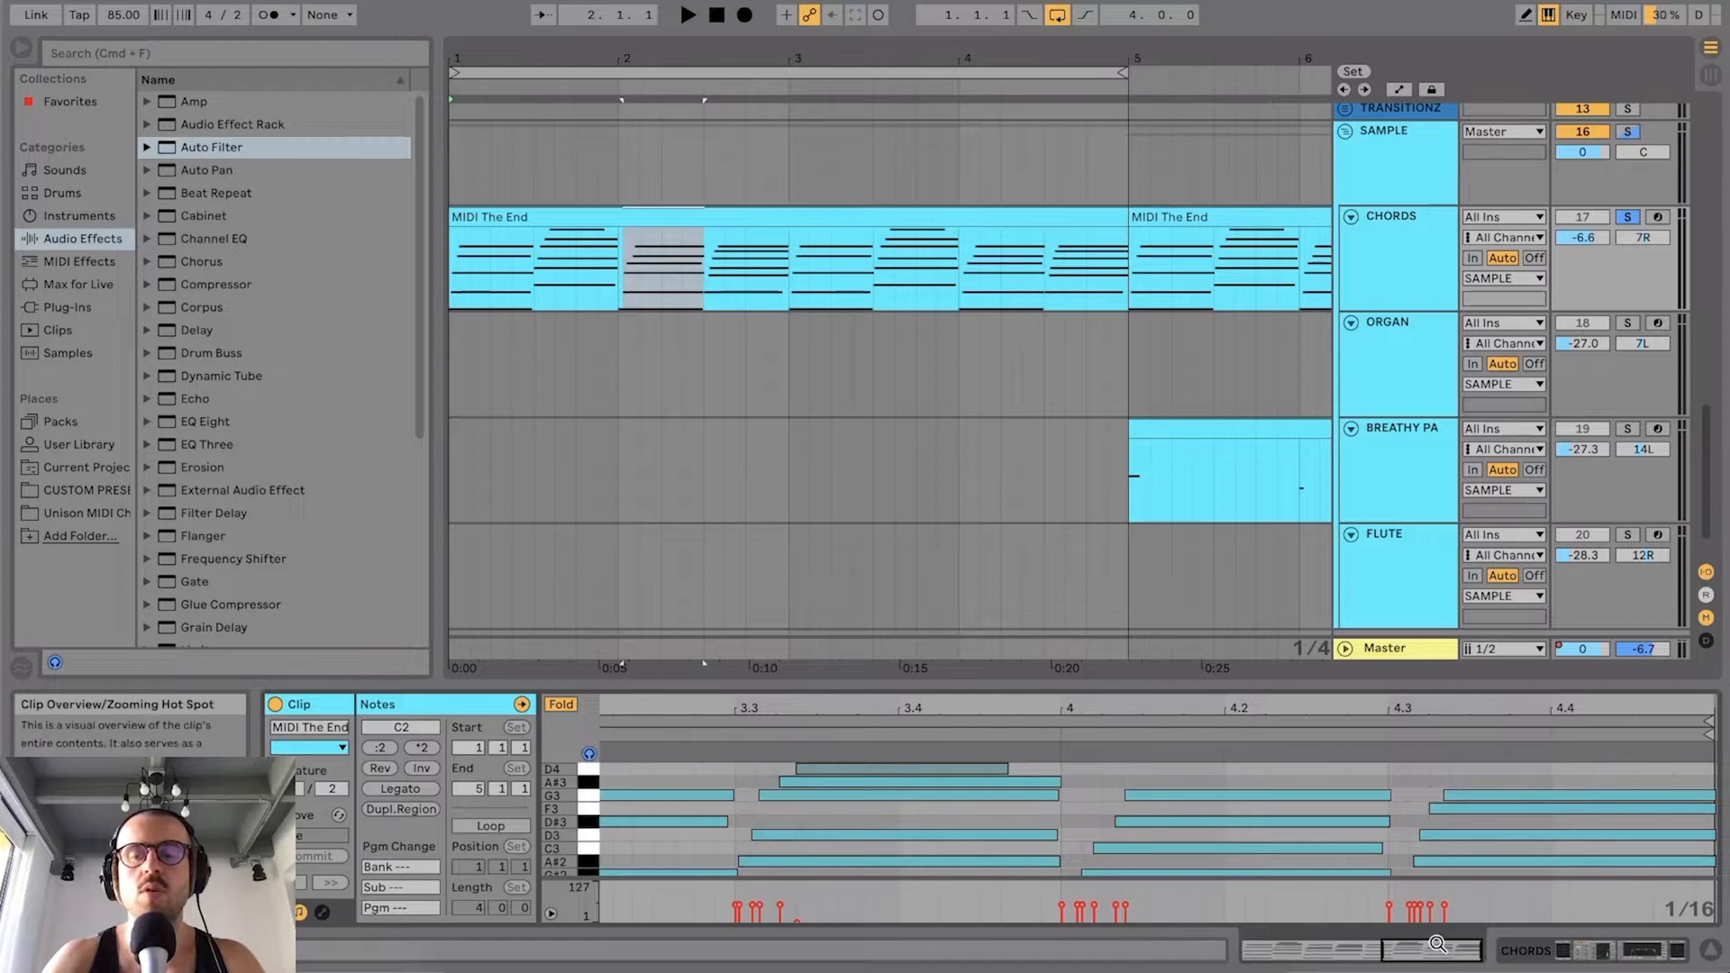
Step: Select the first CHORDS clip and show the track's device chain with the KICK-sidechained Compressor selected
left_click_drag(1433, 951, 1417, 950)
scroll(1372, 876, "left", 10)
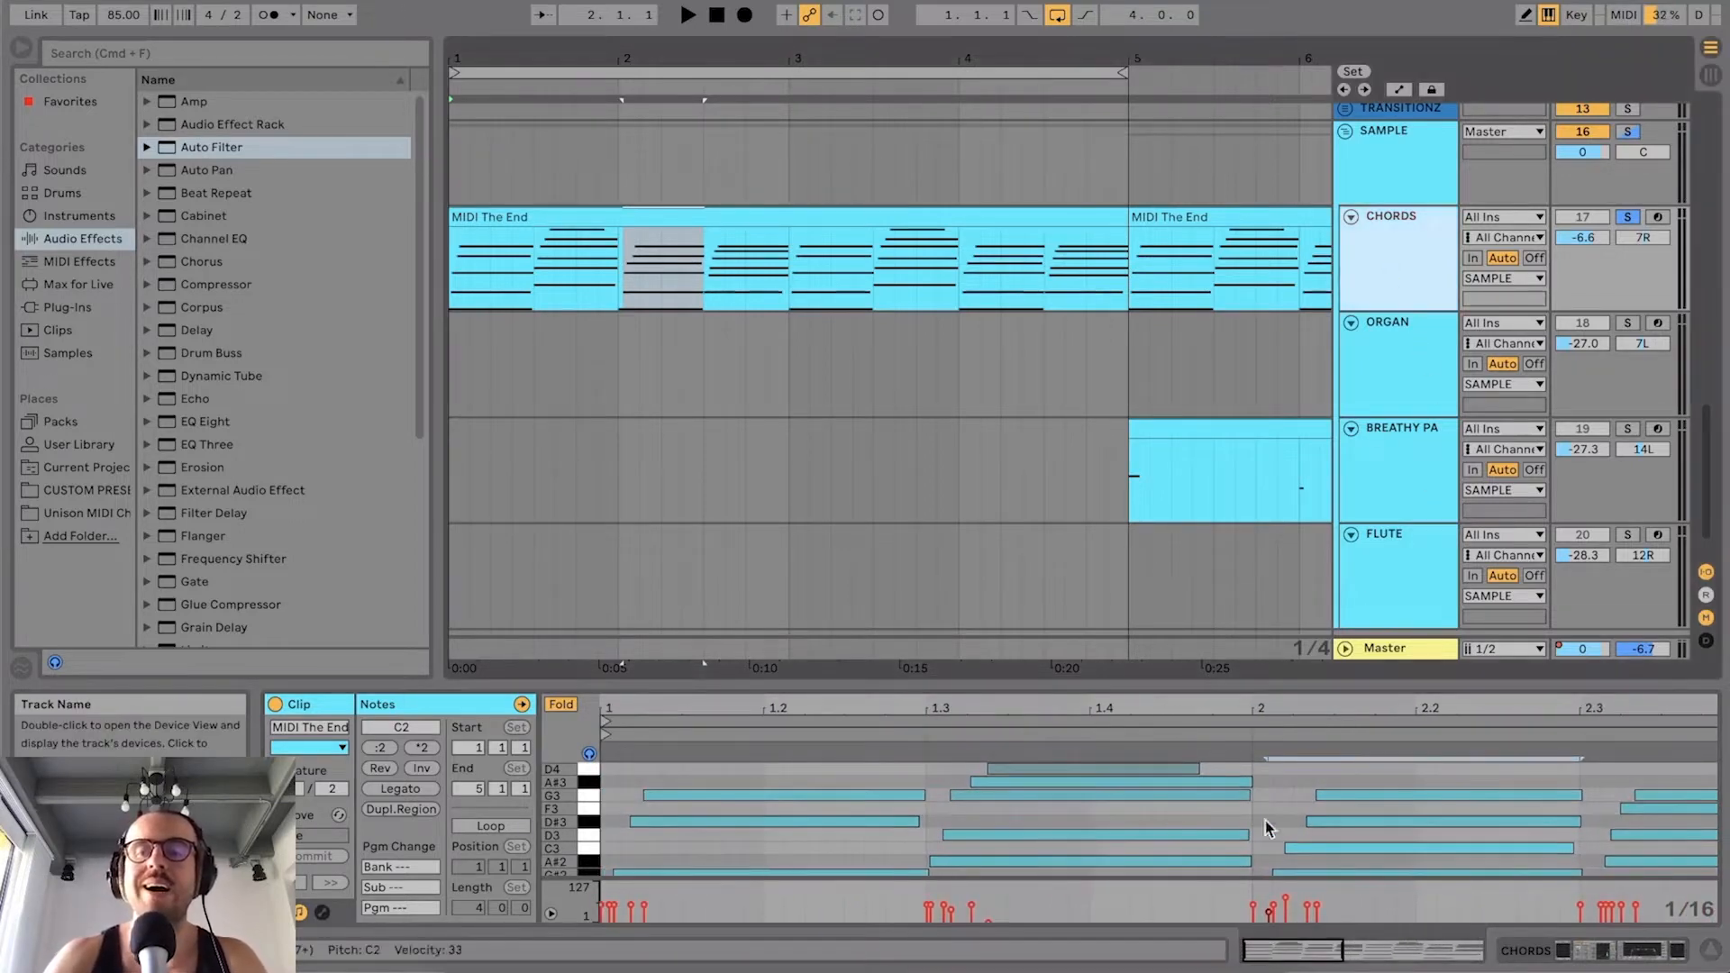
left_click(844, 212)
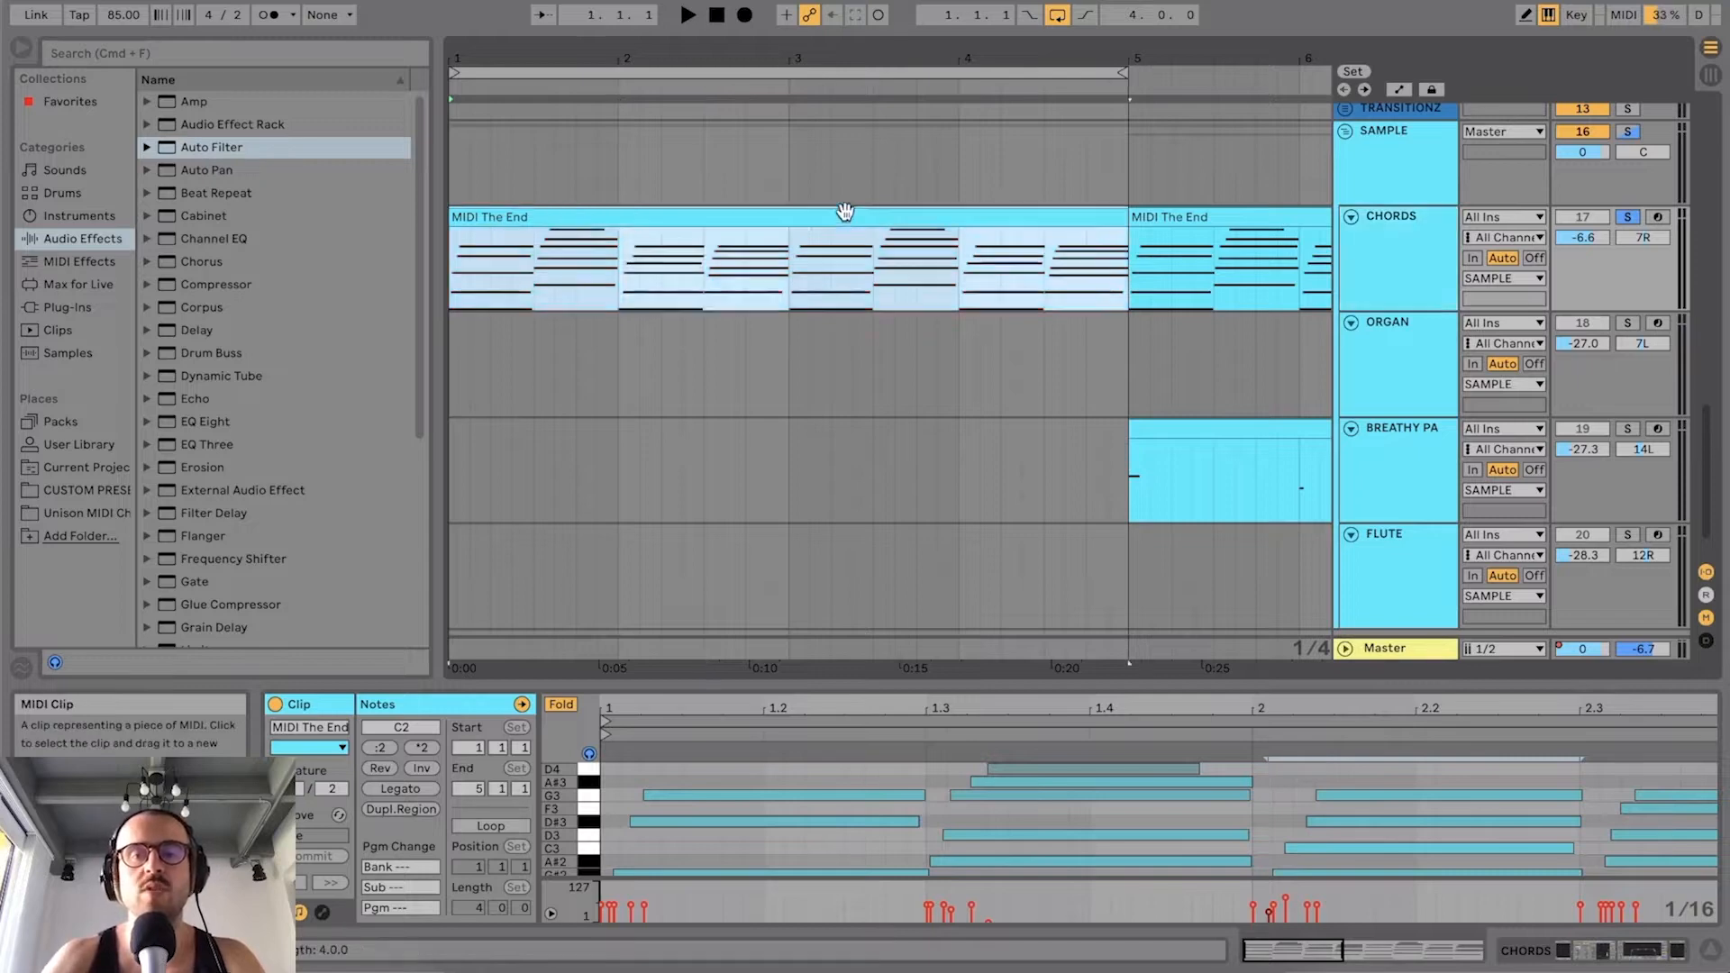
left_click(1625, 947)
left_click(847, 714)
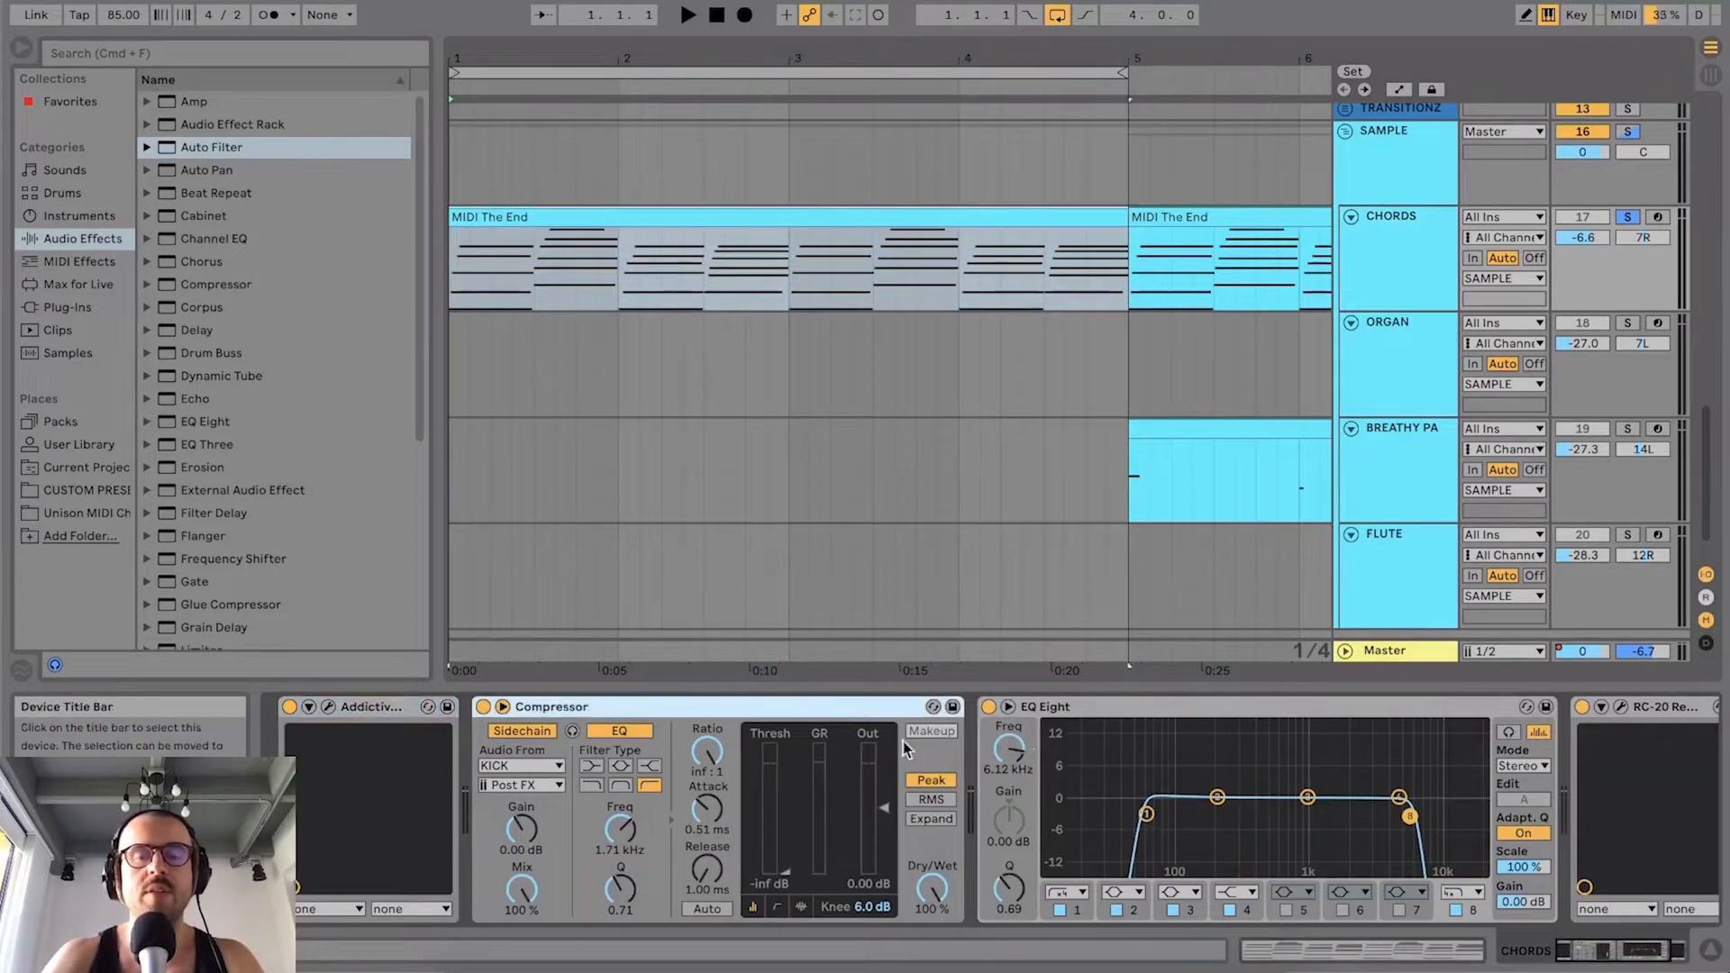
Step: Set the frequency of filter 8 in the CHORDS track's EQ Eight to 6.67 kHz
left_click(1639, 943)
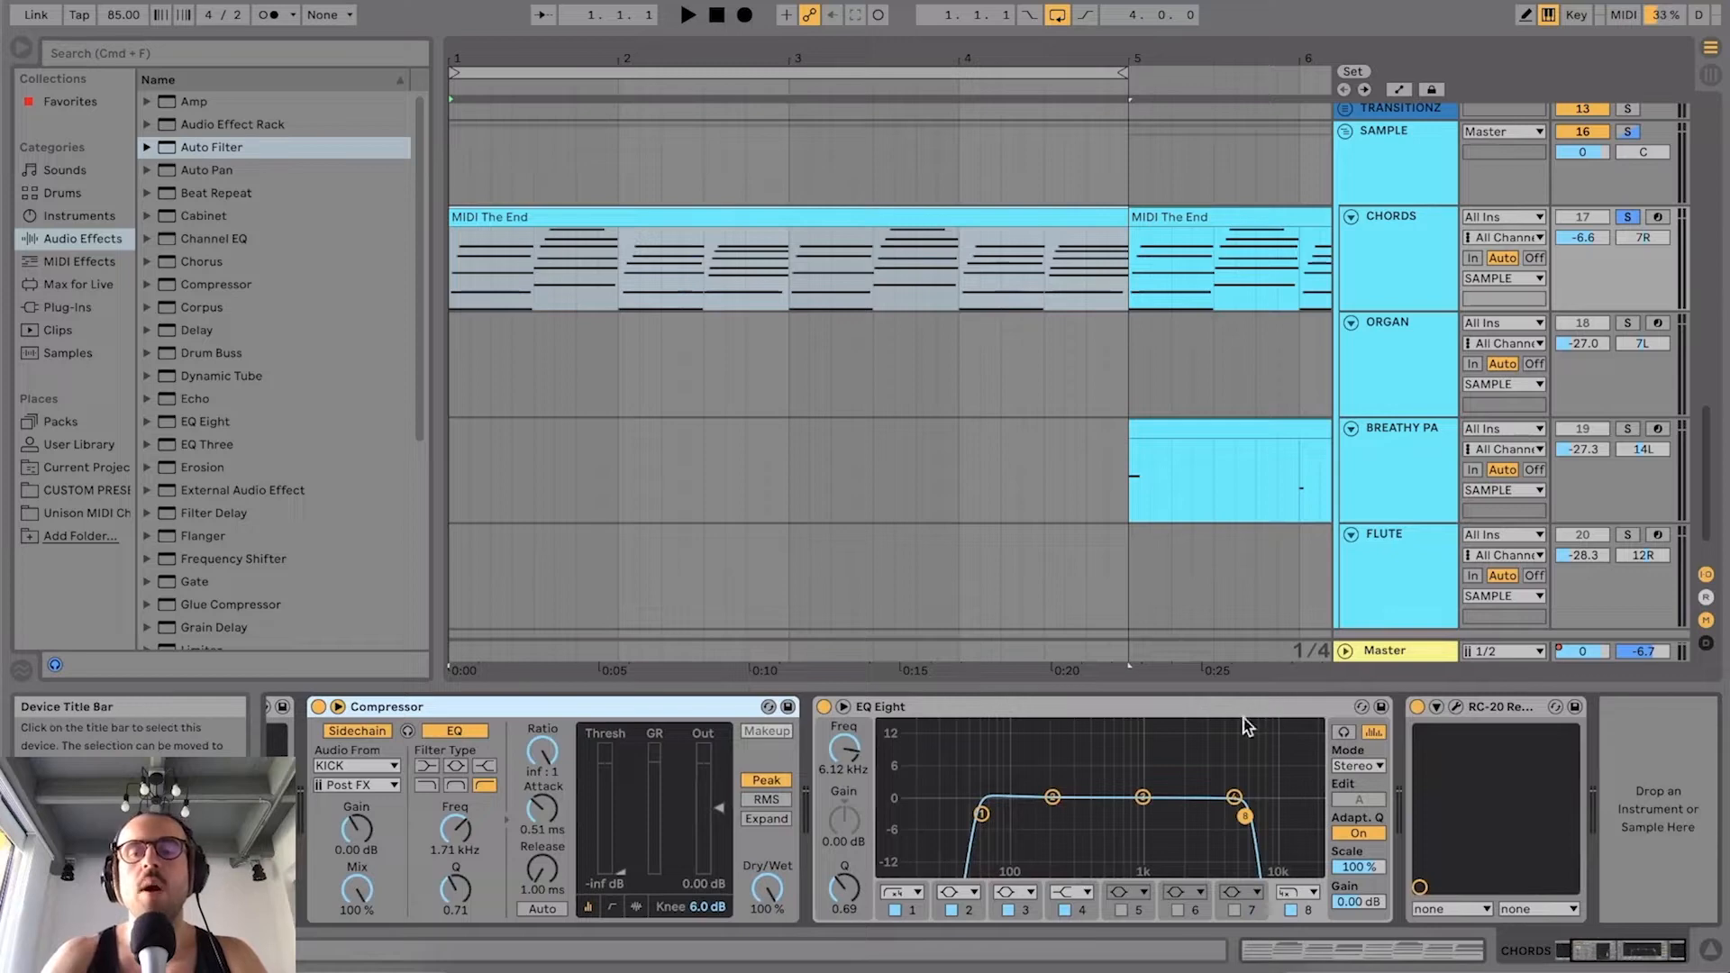
left_click(1203, 712)
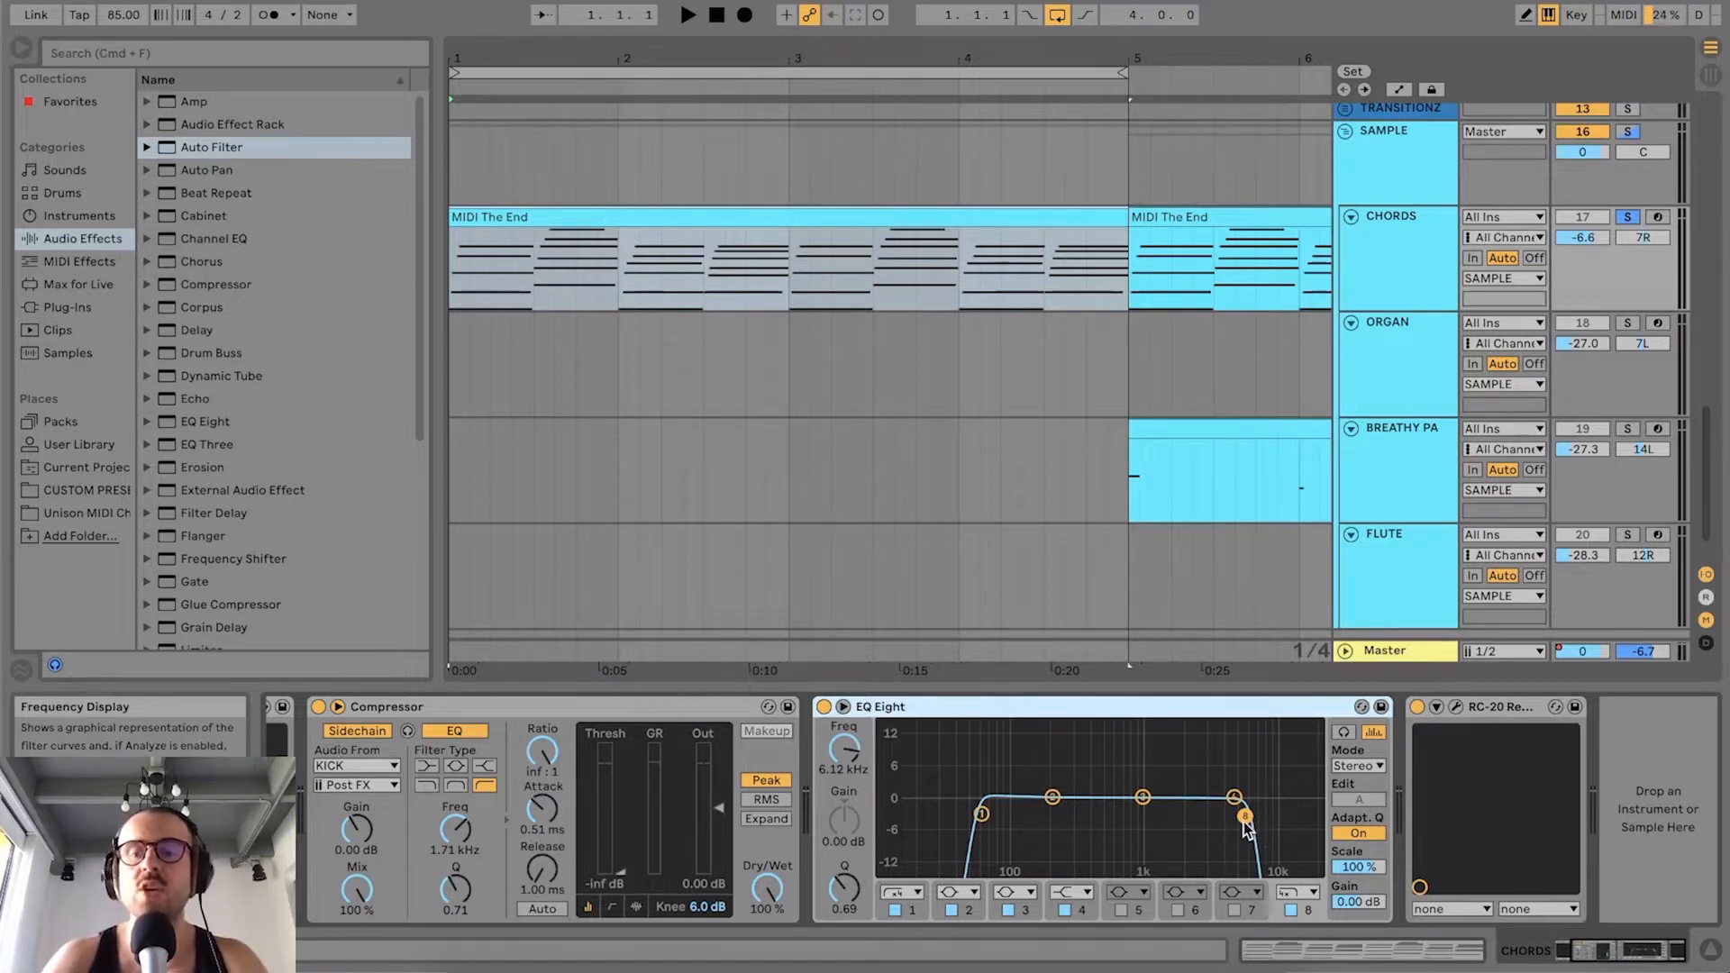
left_click_drag(1244, 816, 1249, 816)
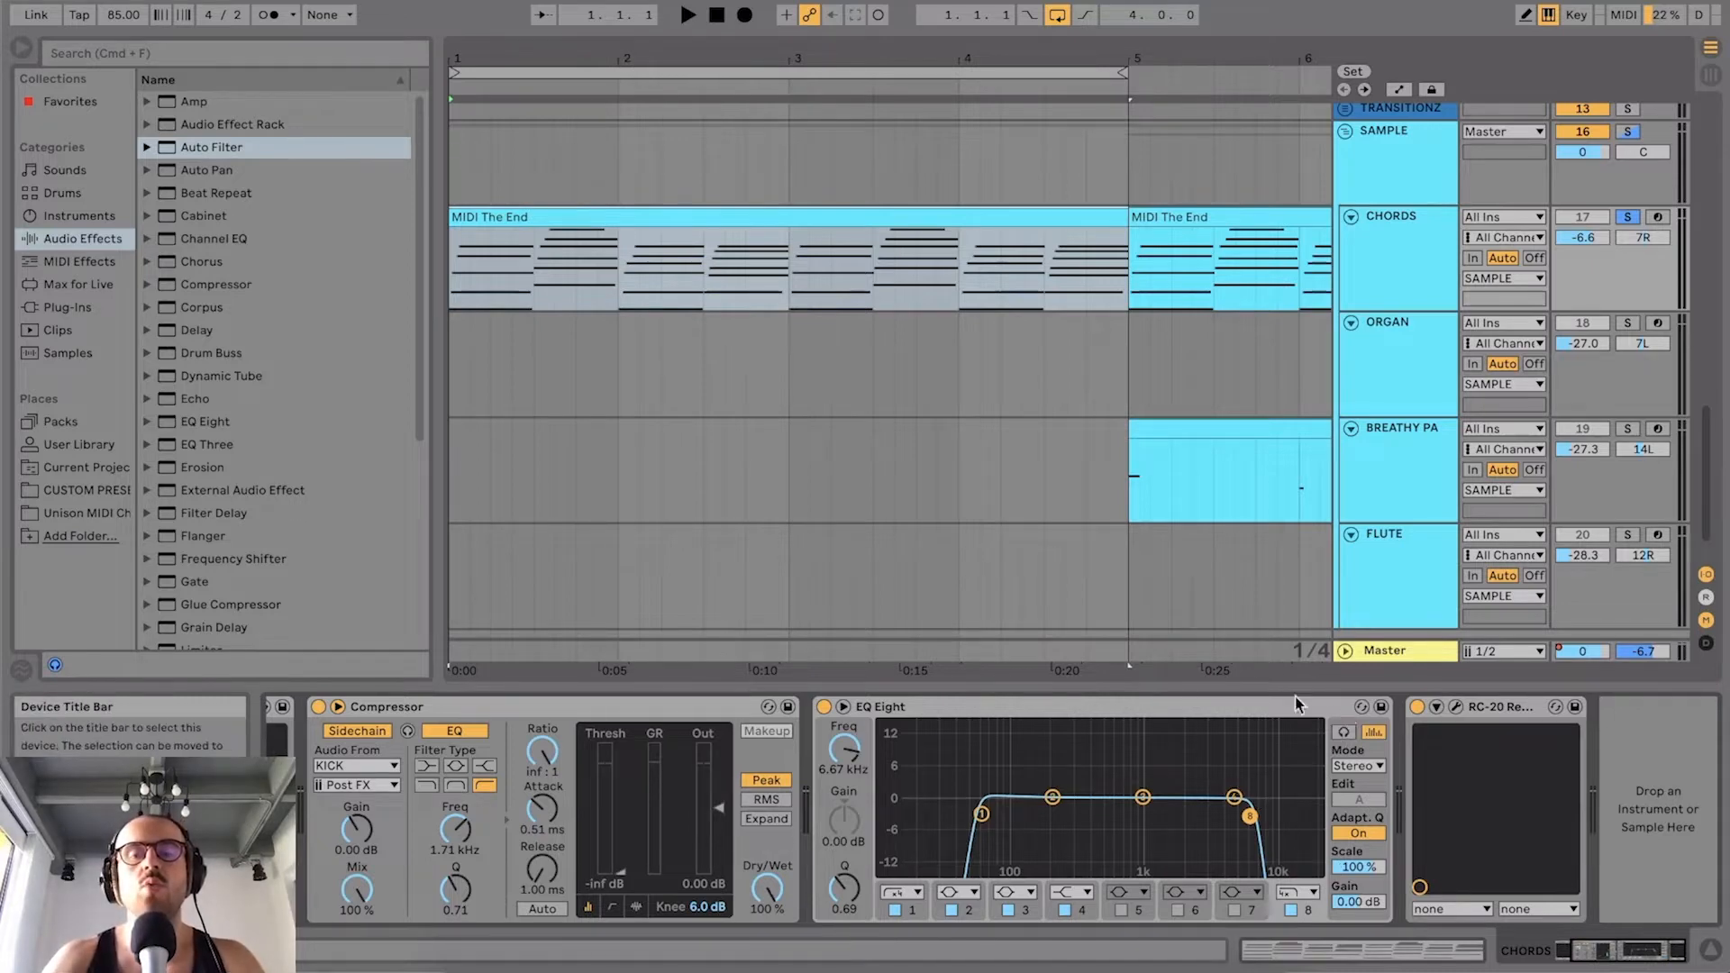
Step: Review the CHORDS device chain and check the RC-20 Retro Color settings, closing the plug-in window when finished
left_click(1386, 946)
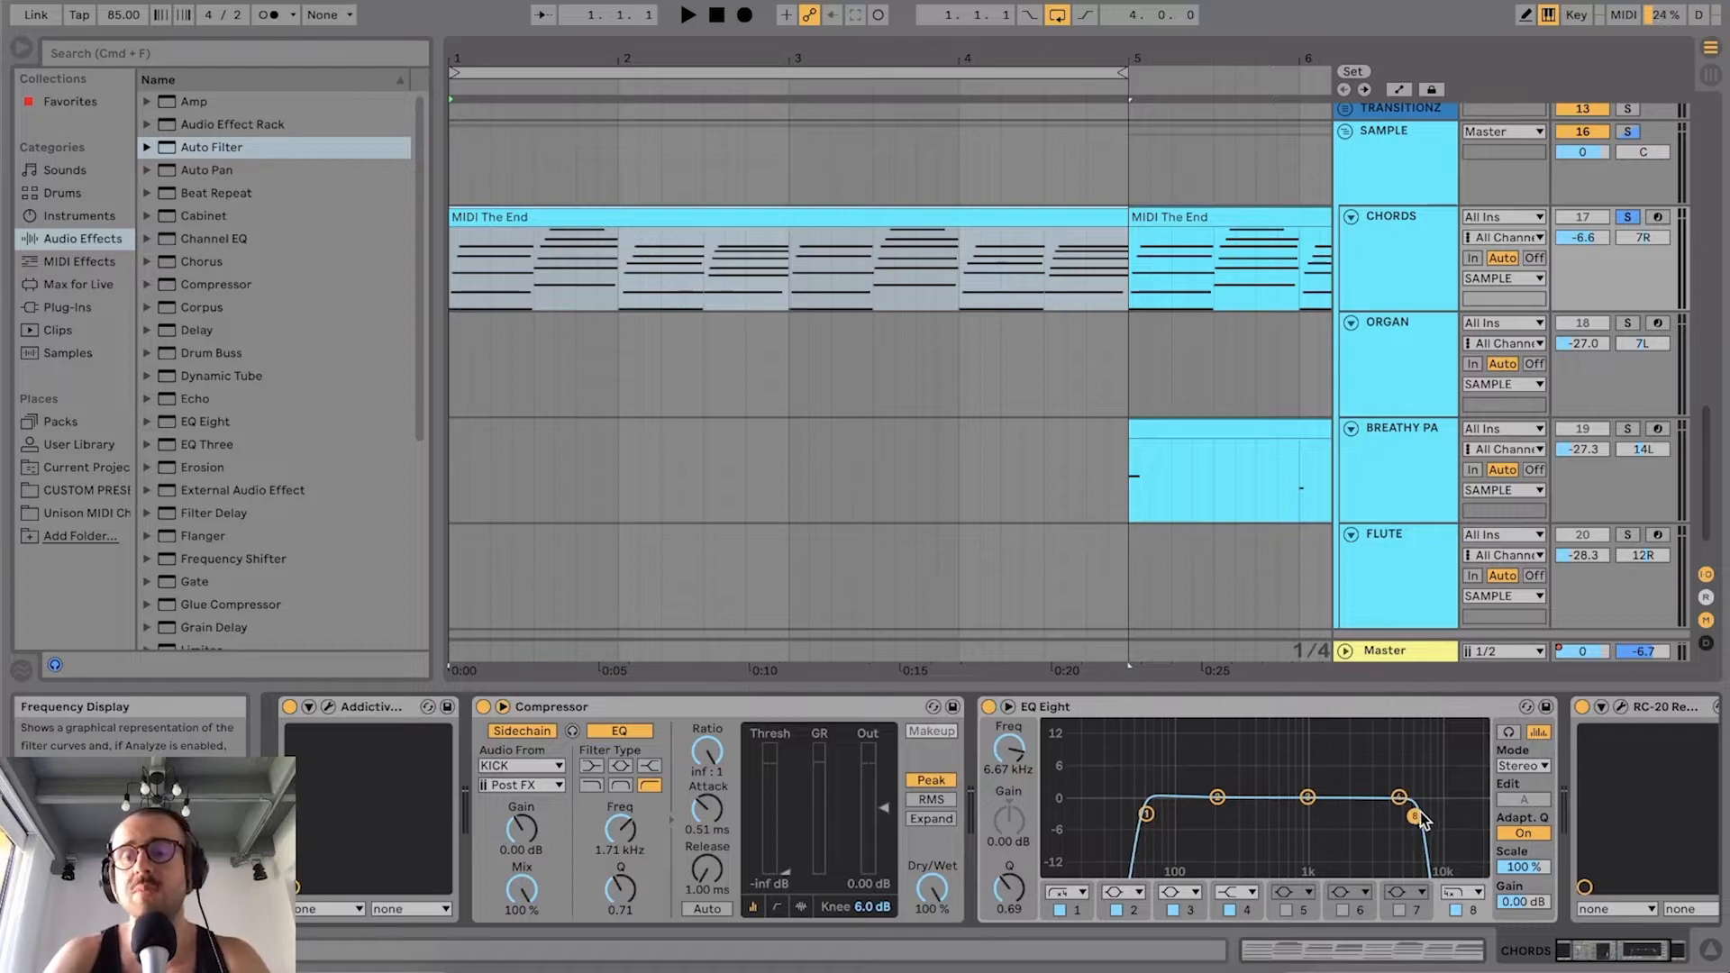
left_click(1612, 946)
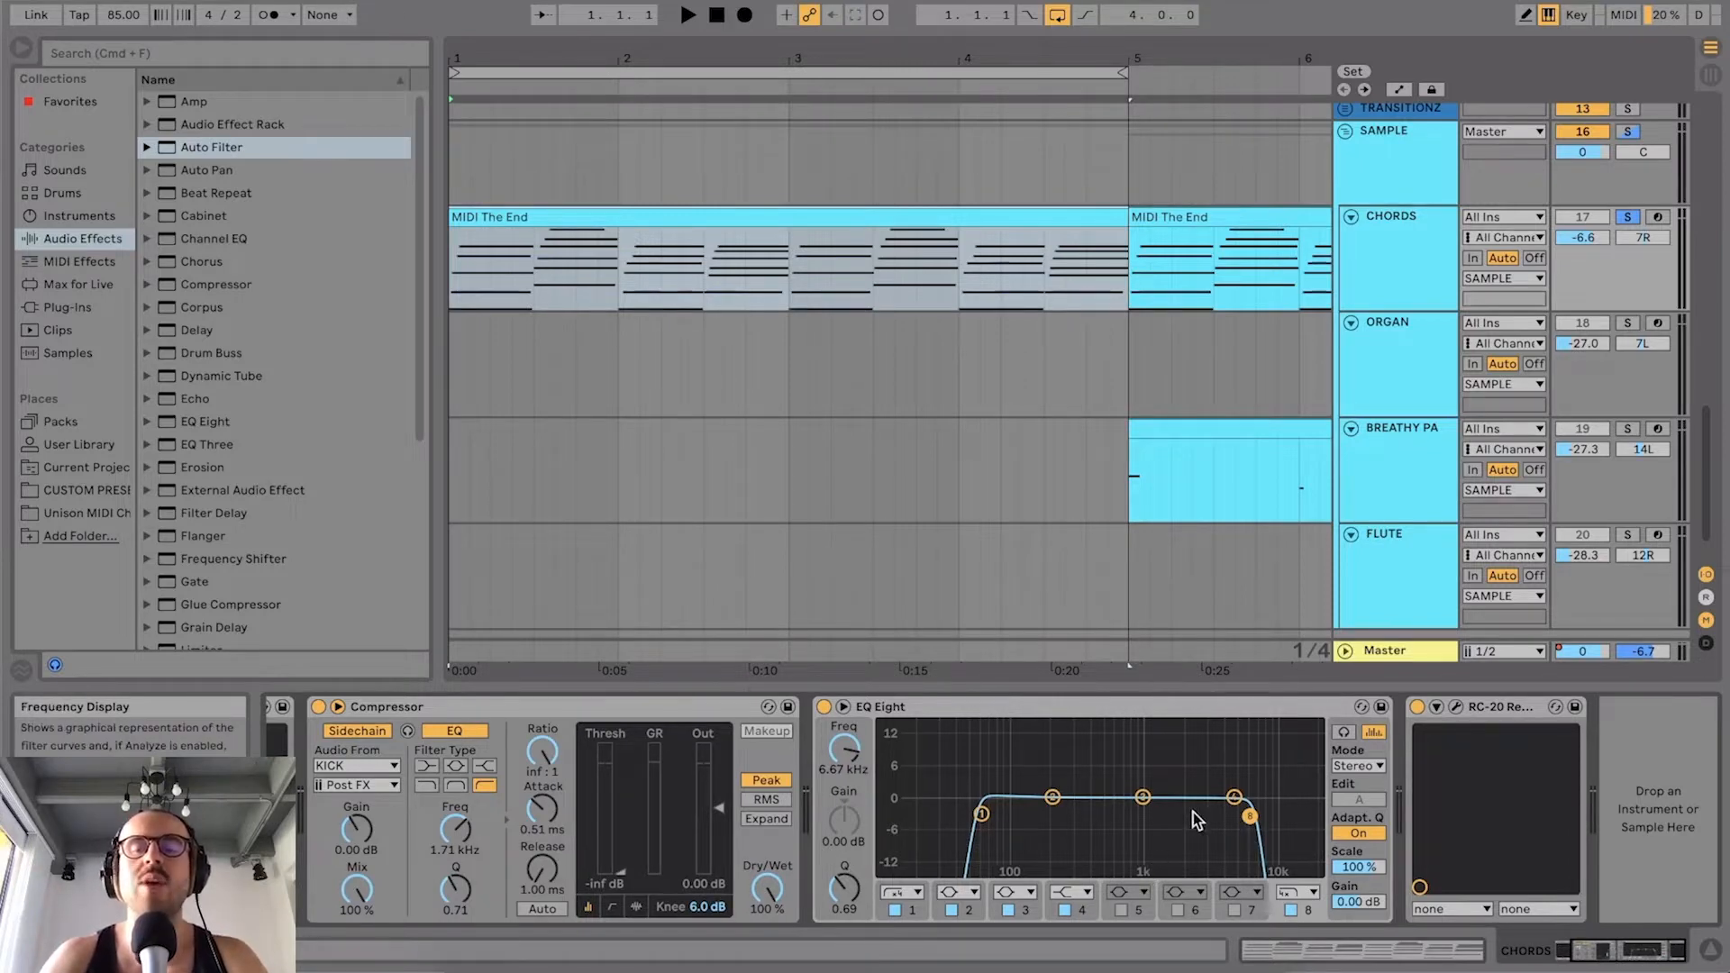
left_click(1458, 706)
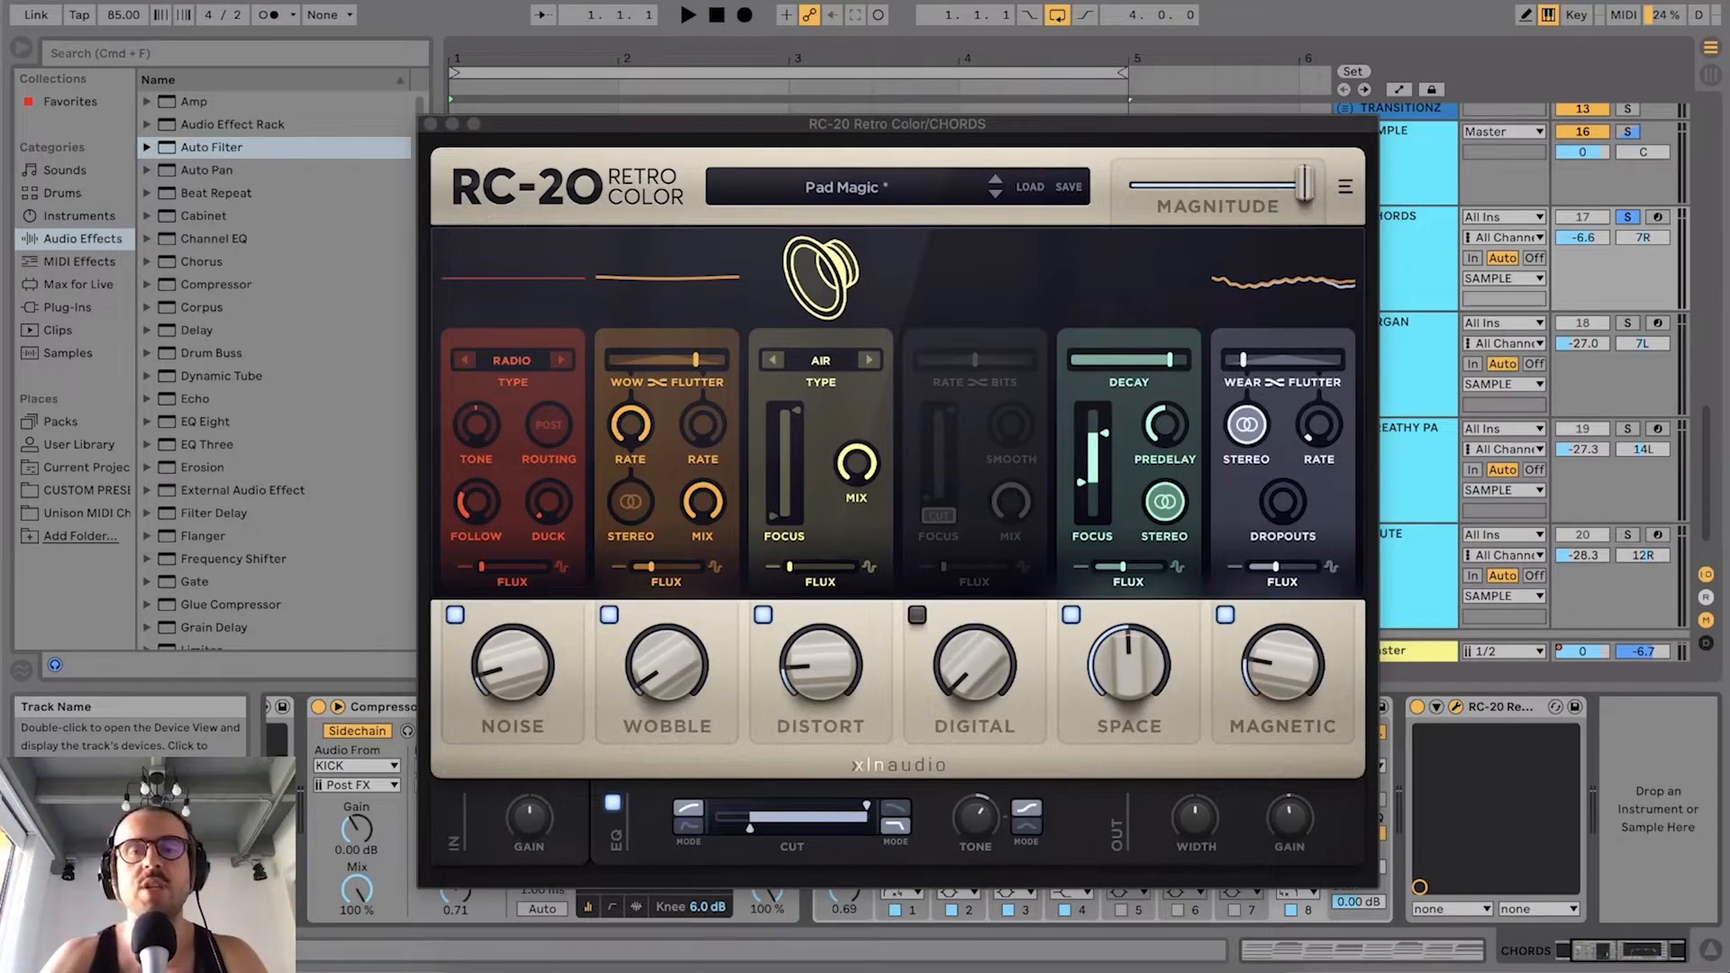
key("super+alt+p")
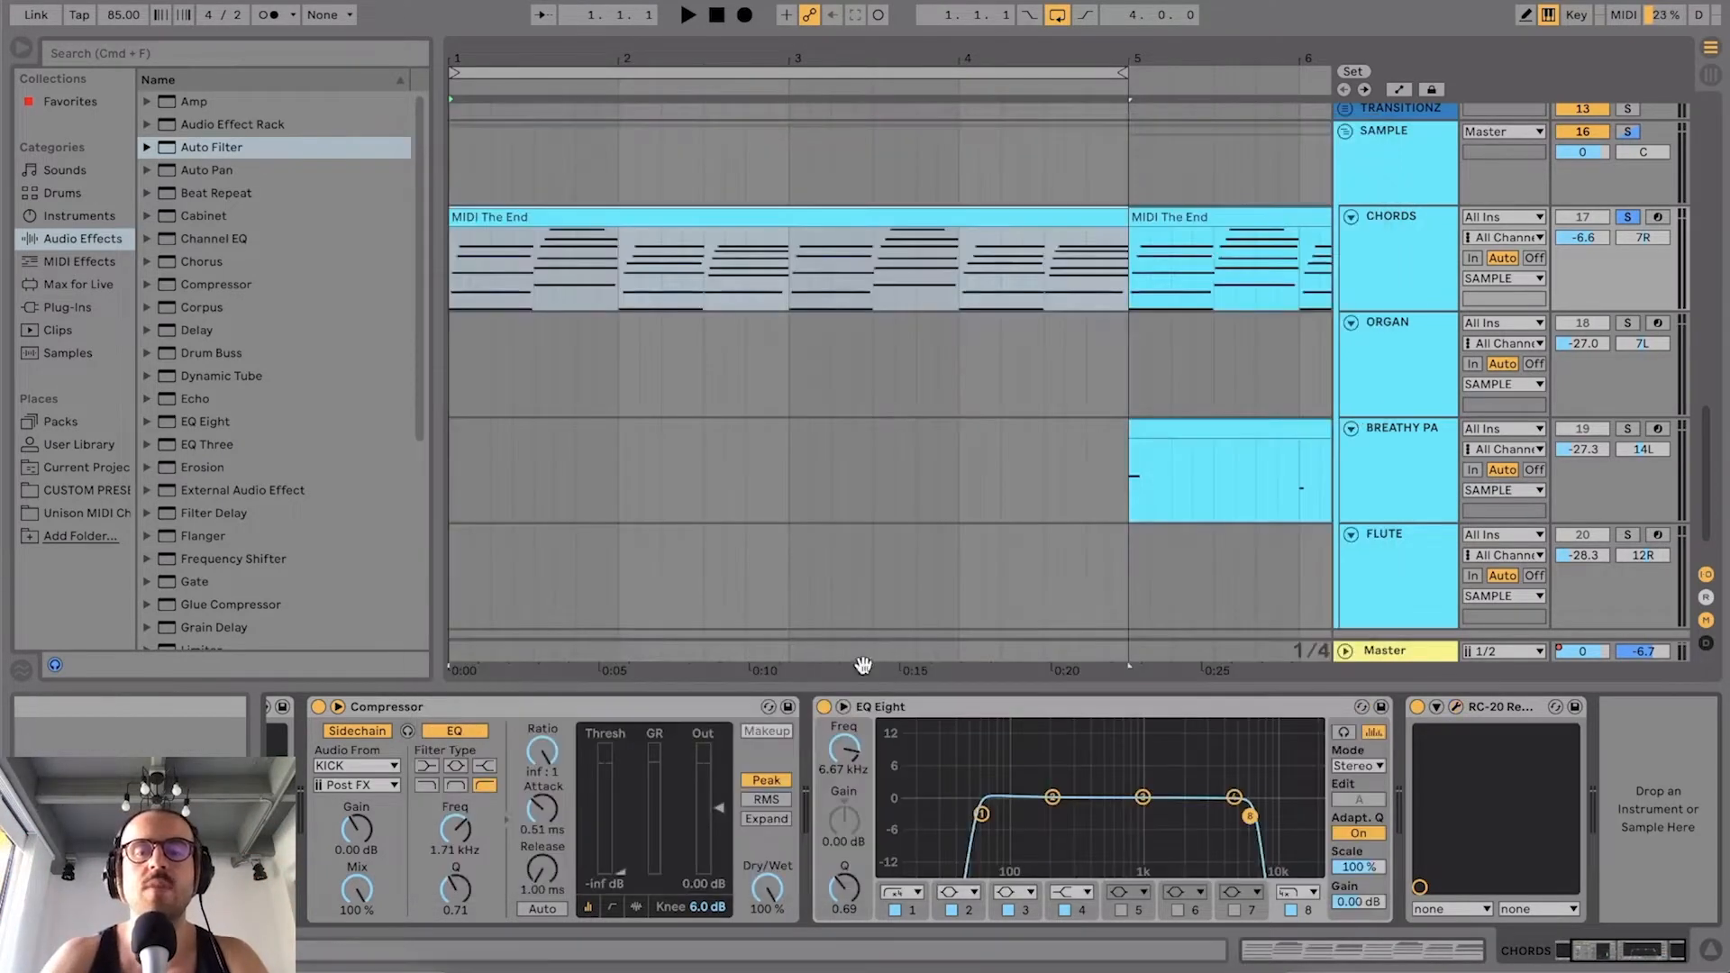
Step: Play the chords with RC-20 bypassed and compare the sound with EQ Eight off and on, leaving EQ Eight active
left_click(822, 708)
left_click(1417, 707)
key("space")
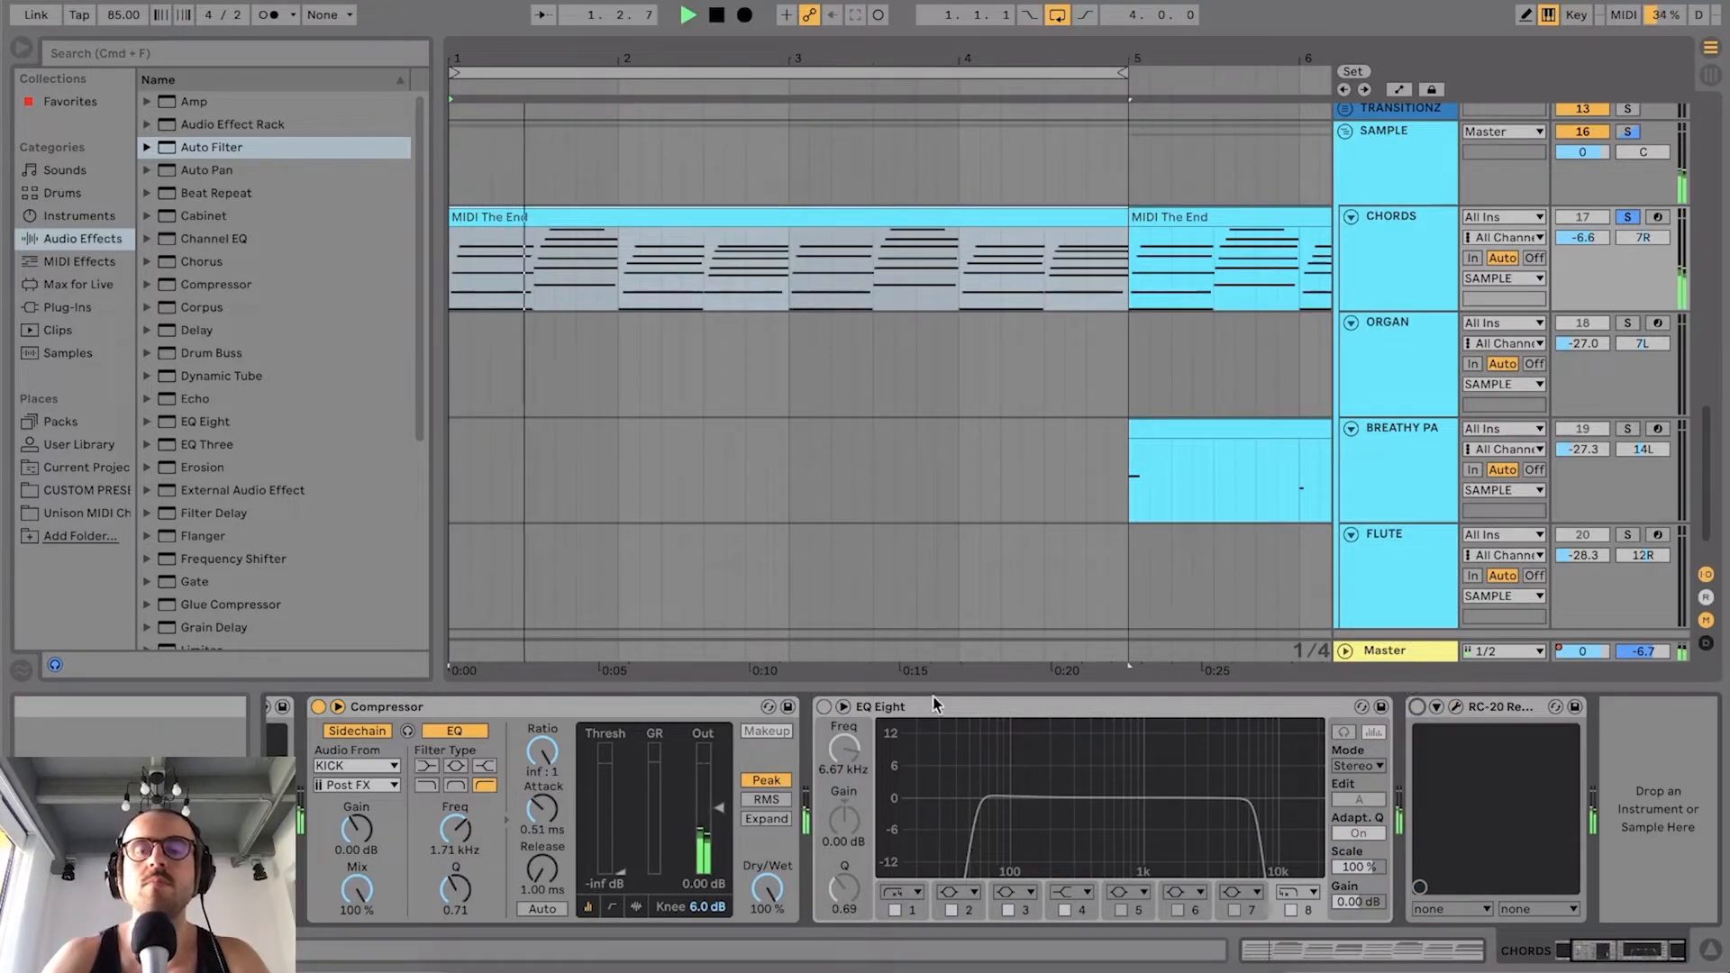
left_click(822, 708)
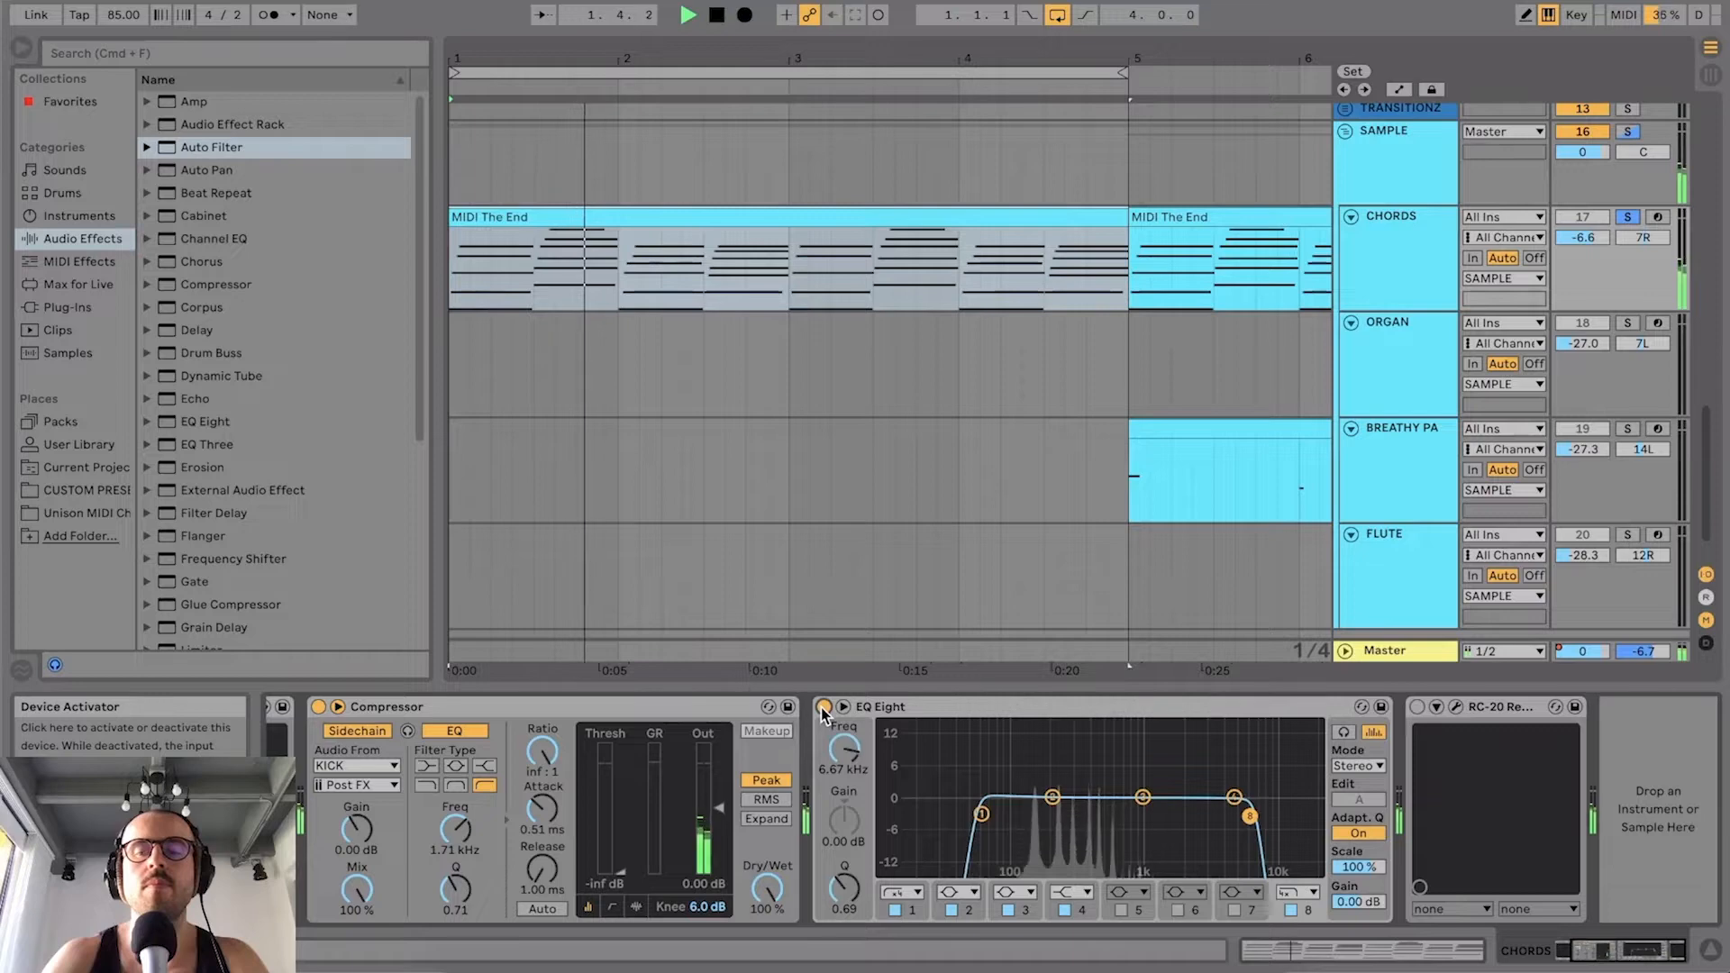
left_click(823, 708)
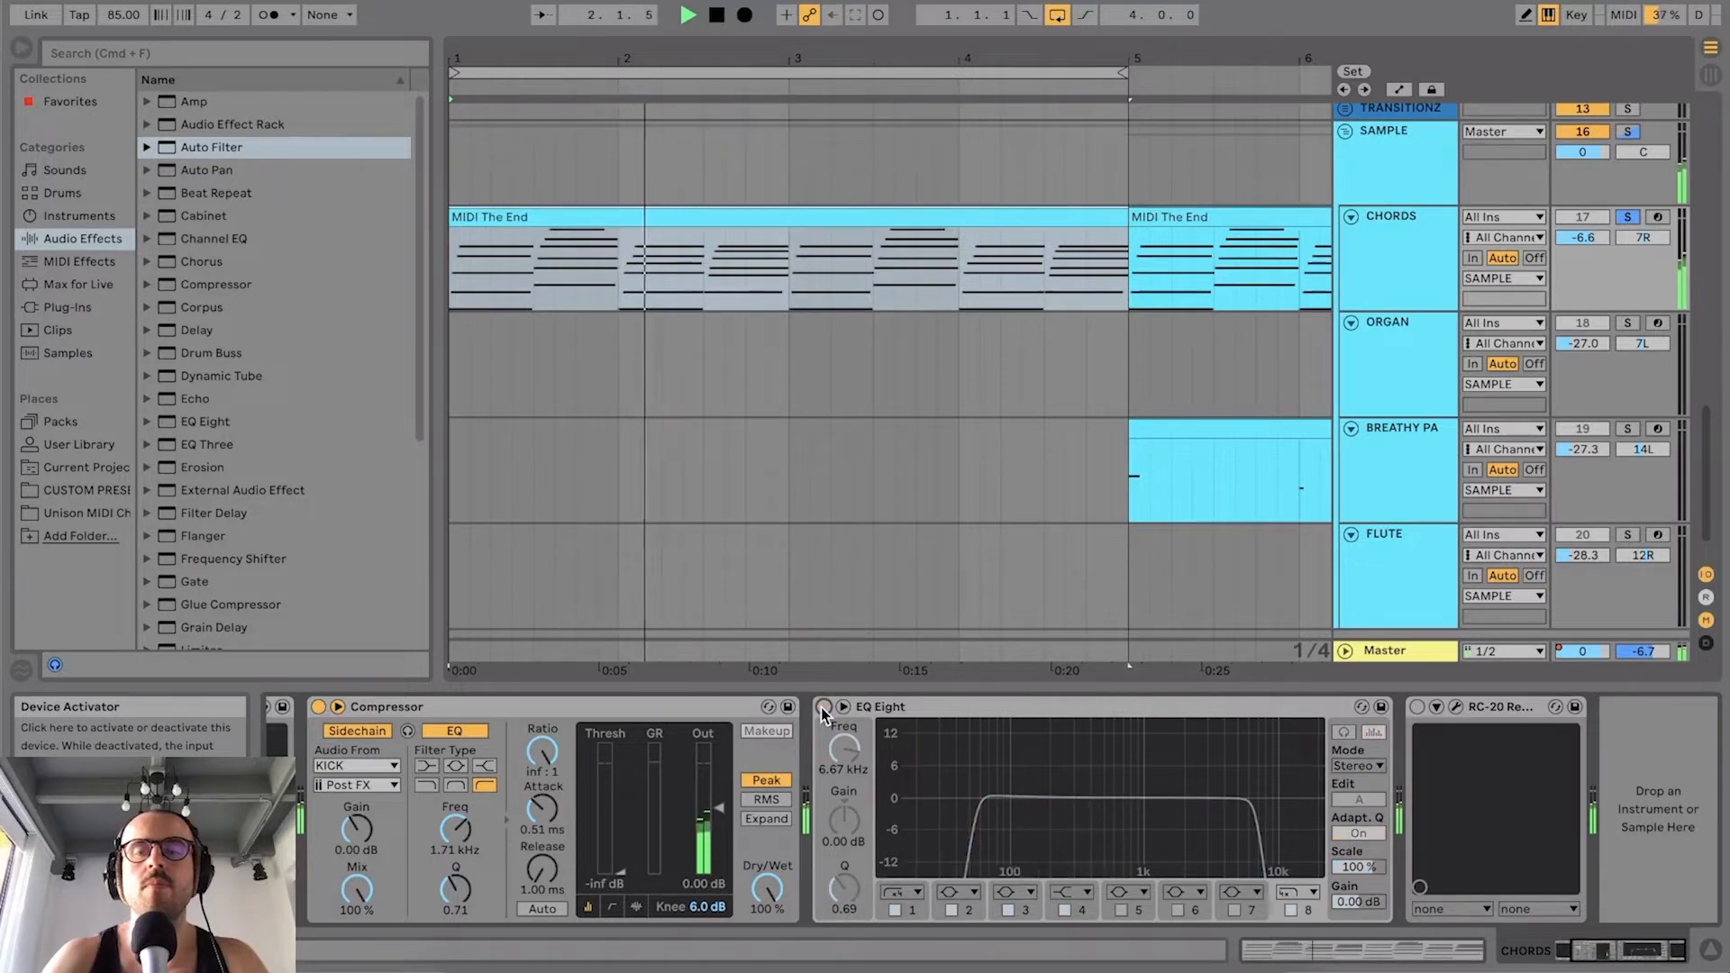
left_click(822, 709)
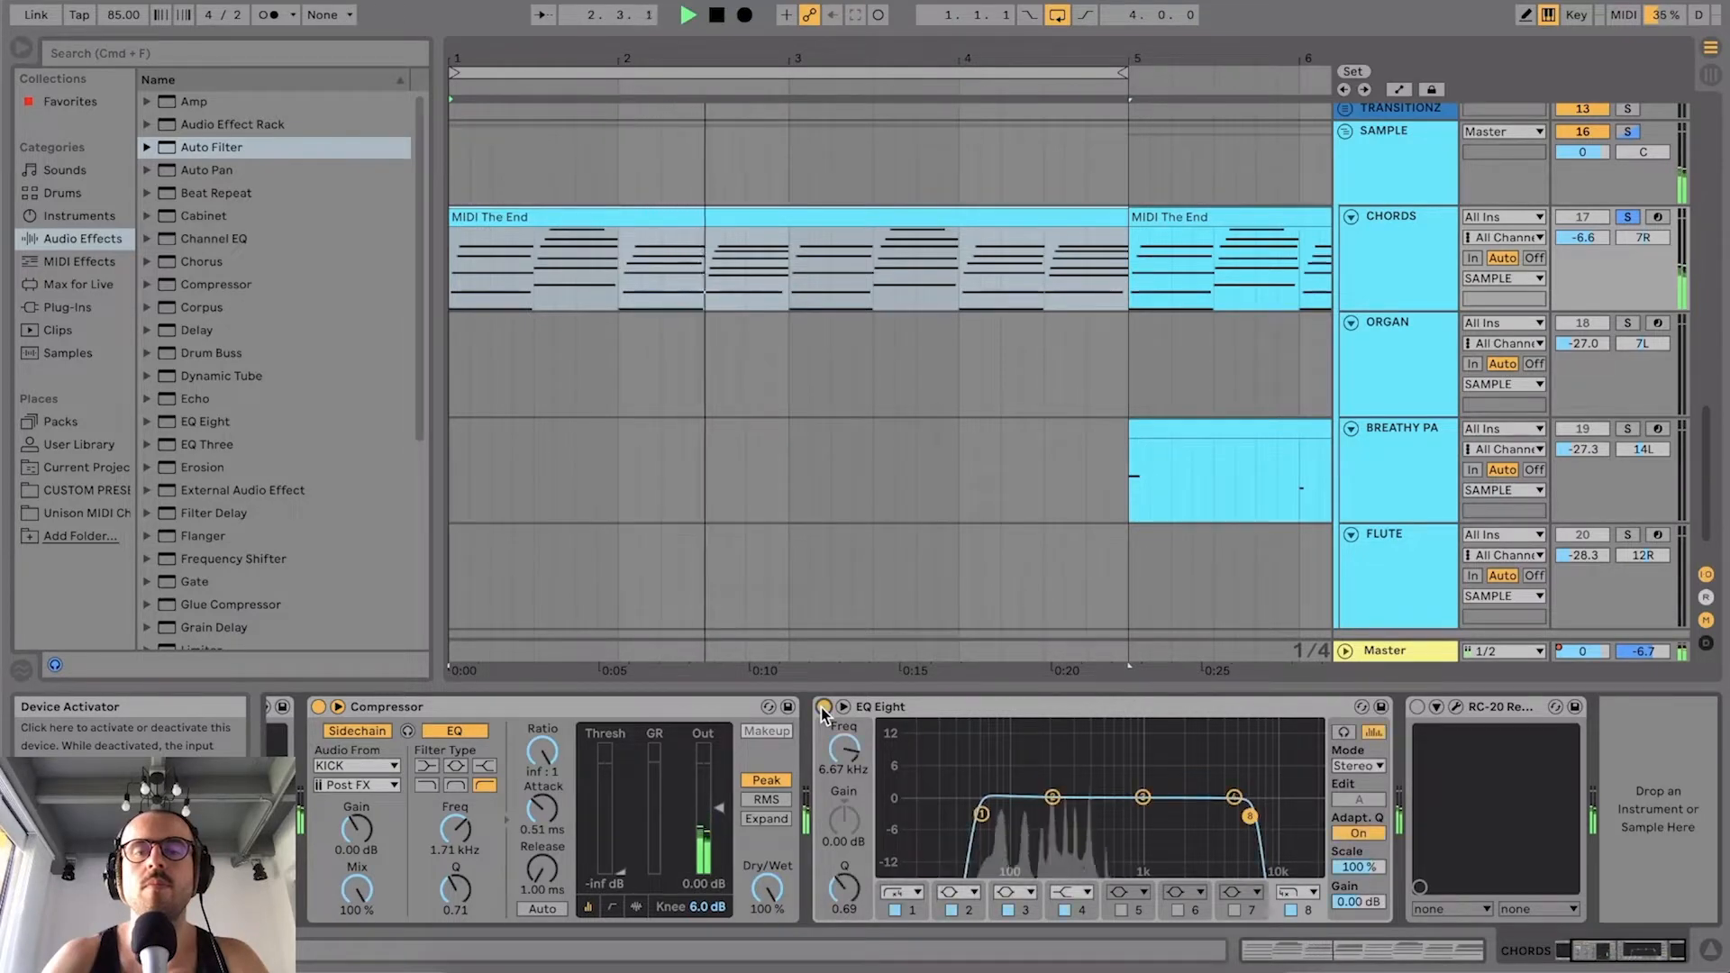
key("space")
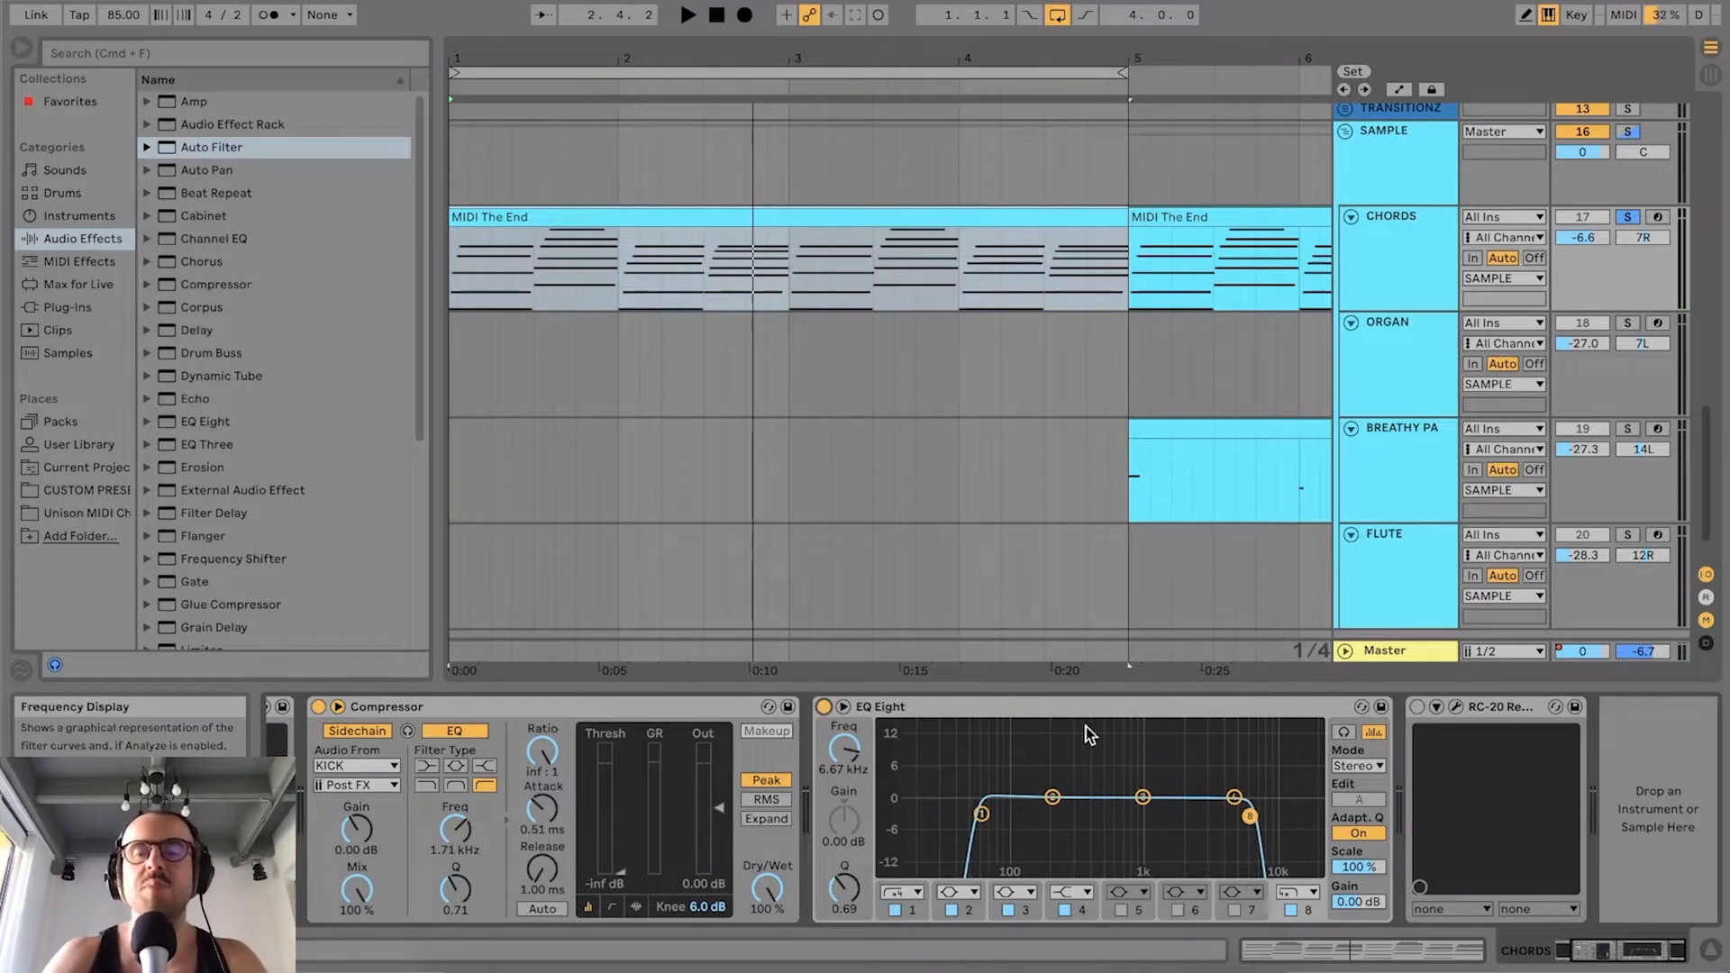
Step: Play the chords from the start and compare the sound with RC-20 on and off
left_click(1138, 714)
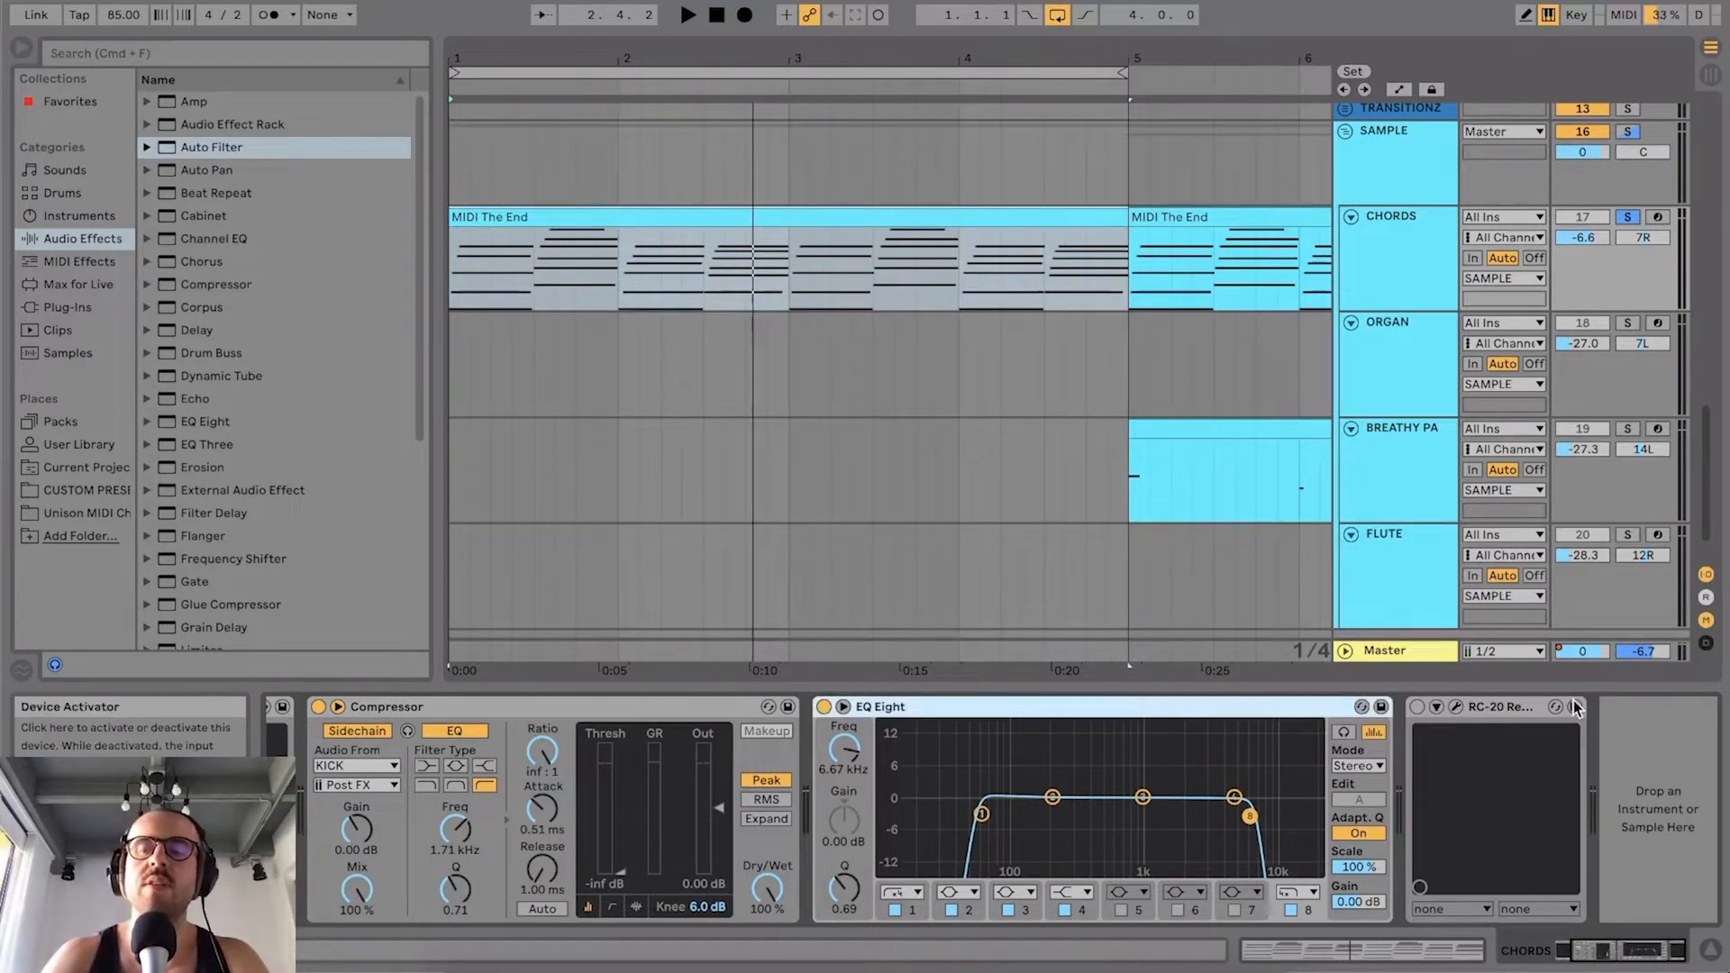
left_click(1489, 704)
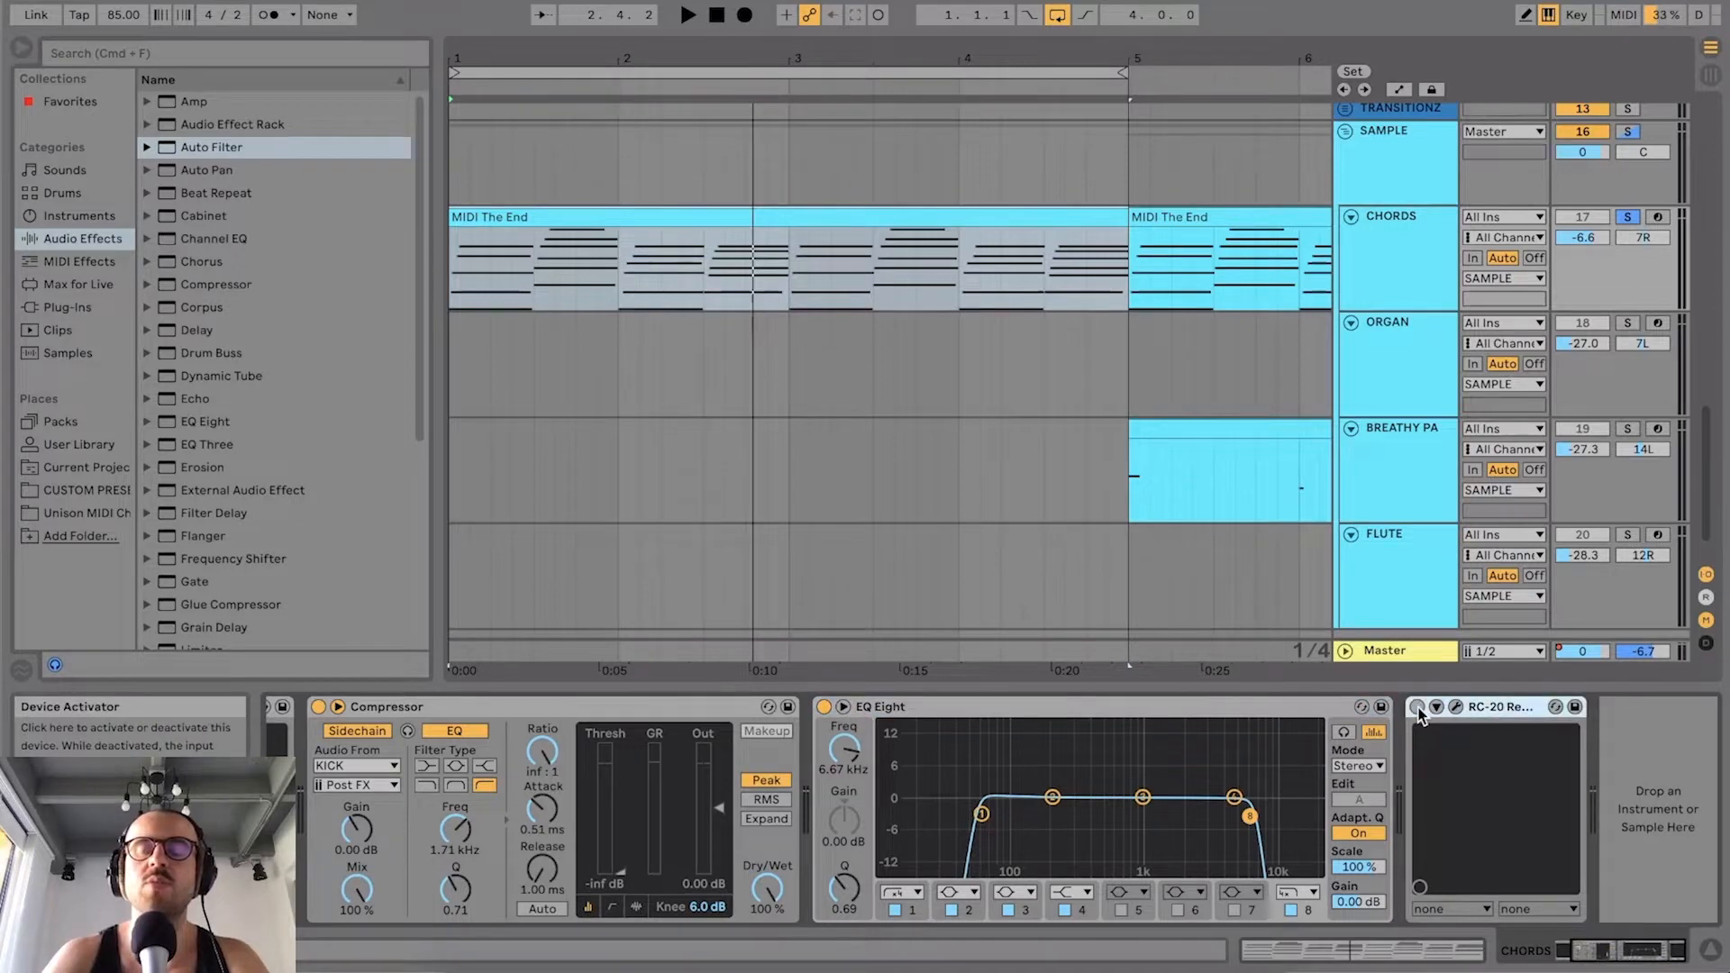
key("space")
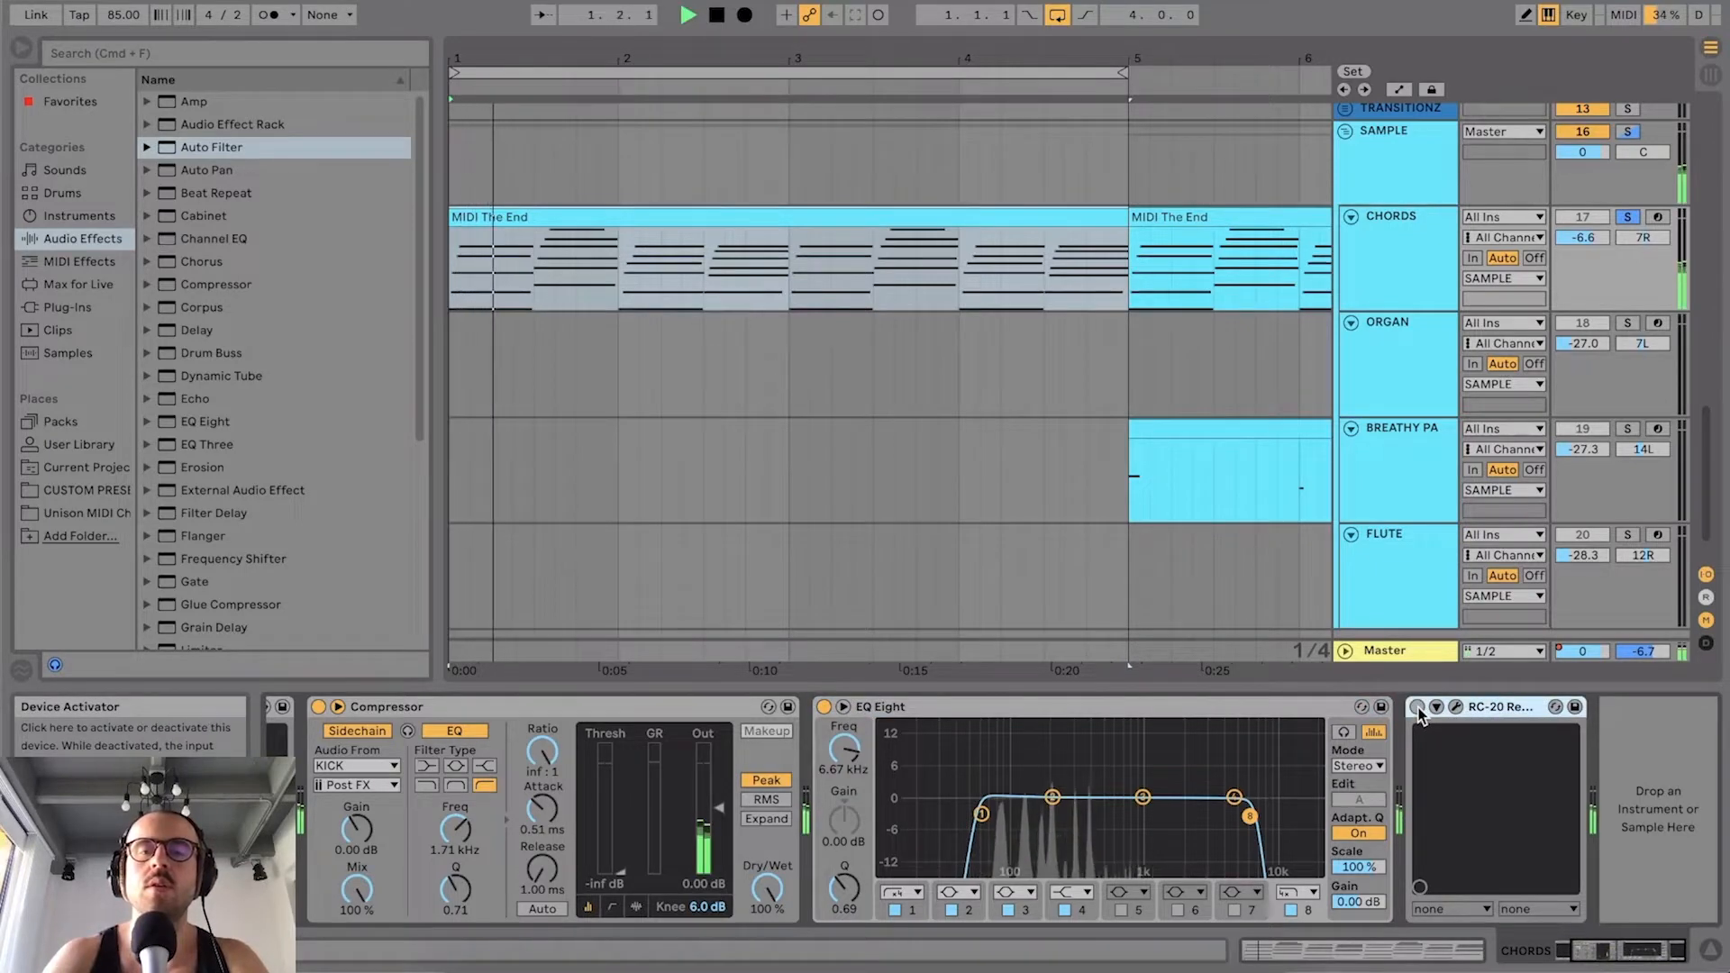
left_click(1416, 707)
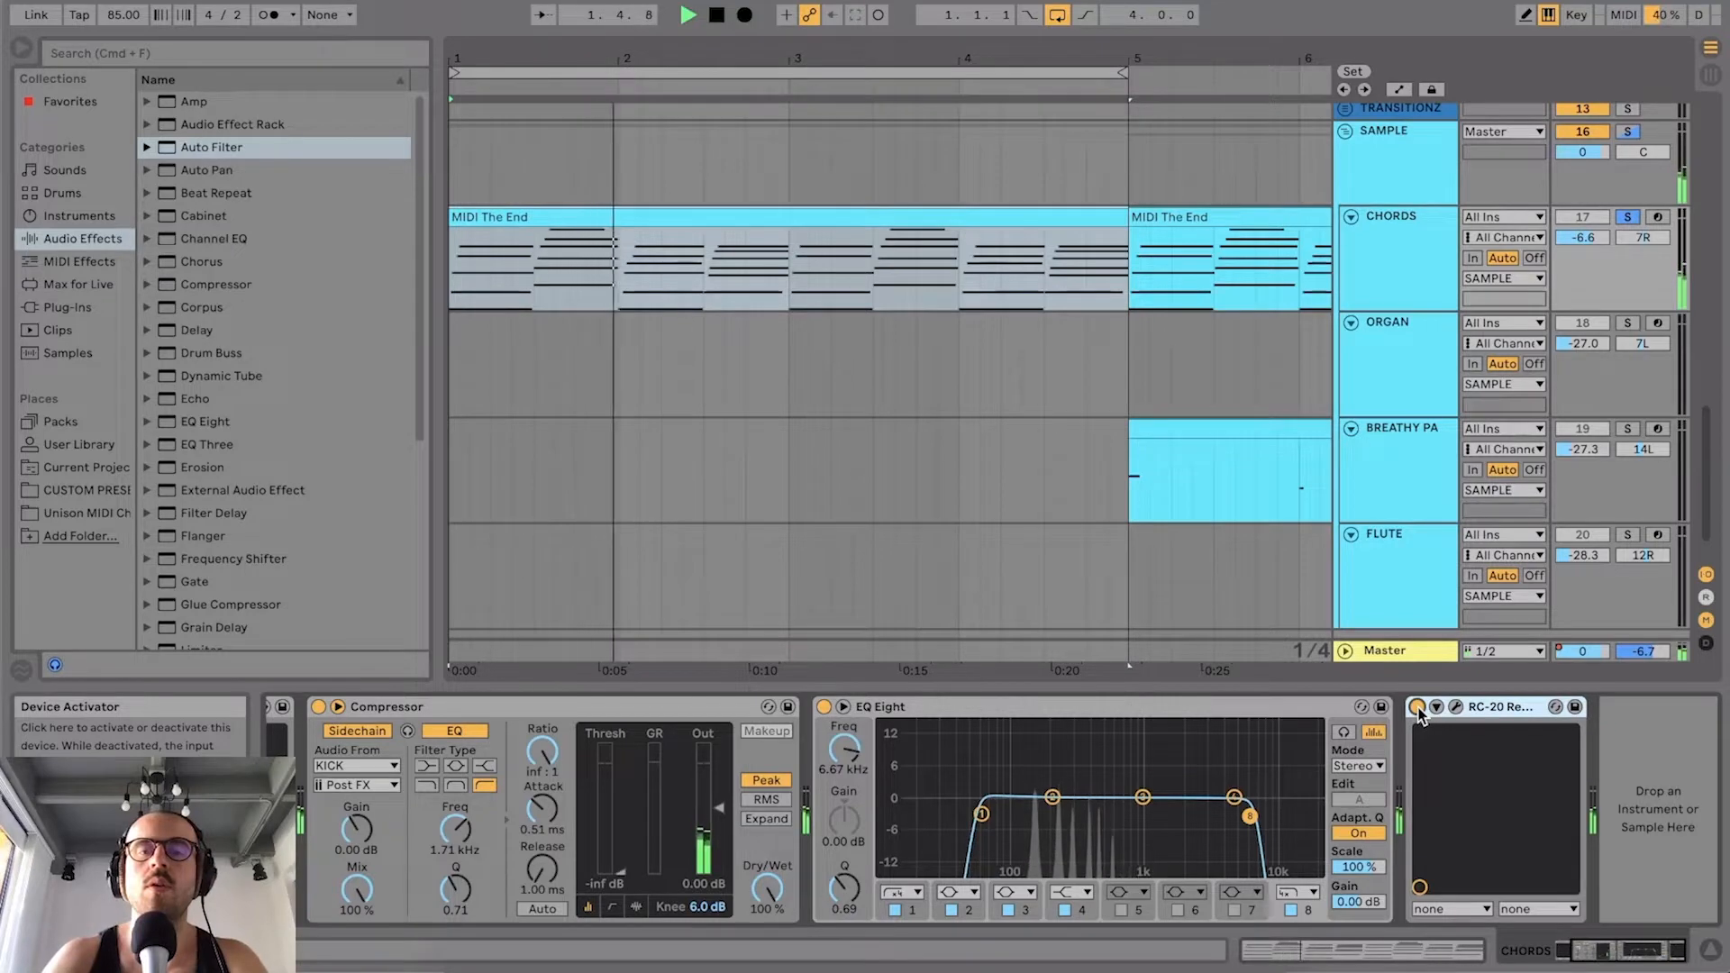
left_click(1418, 708)
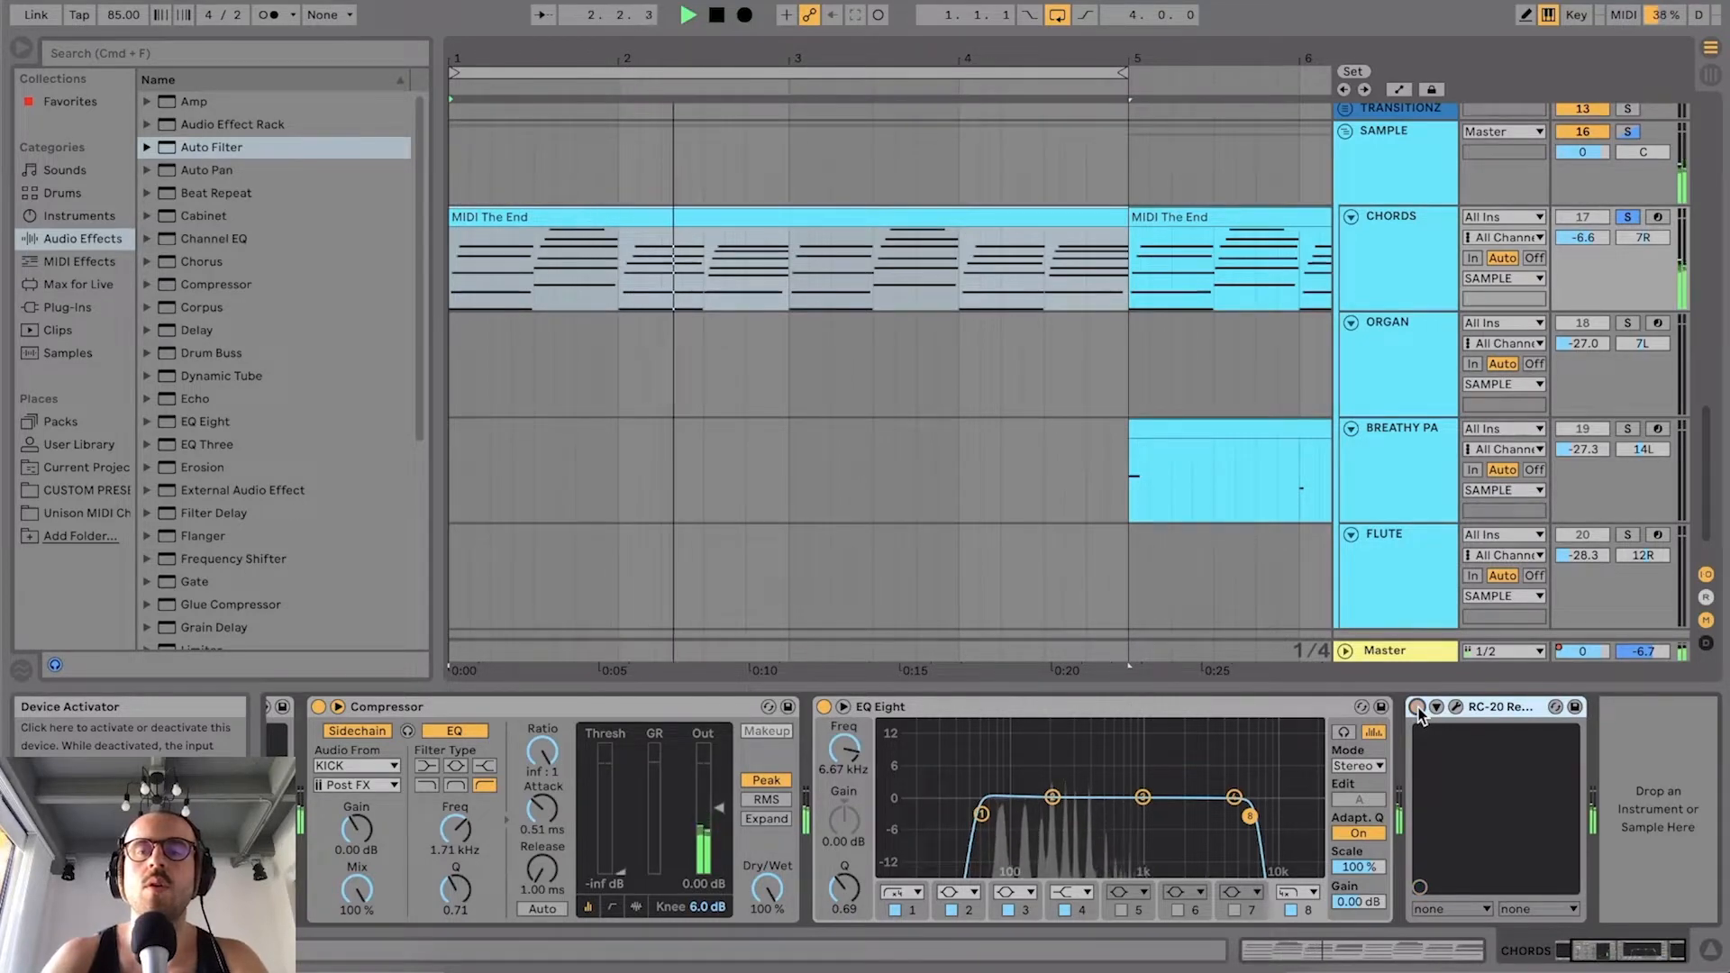
key("space")
Step: Look over the RC-20 Retro Color controls once more and return to the CHORDS track's Compressor
left_click(1455, 707)
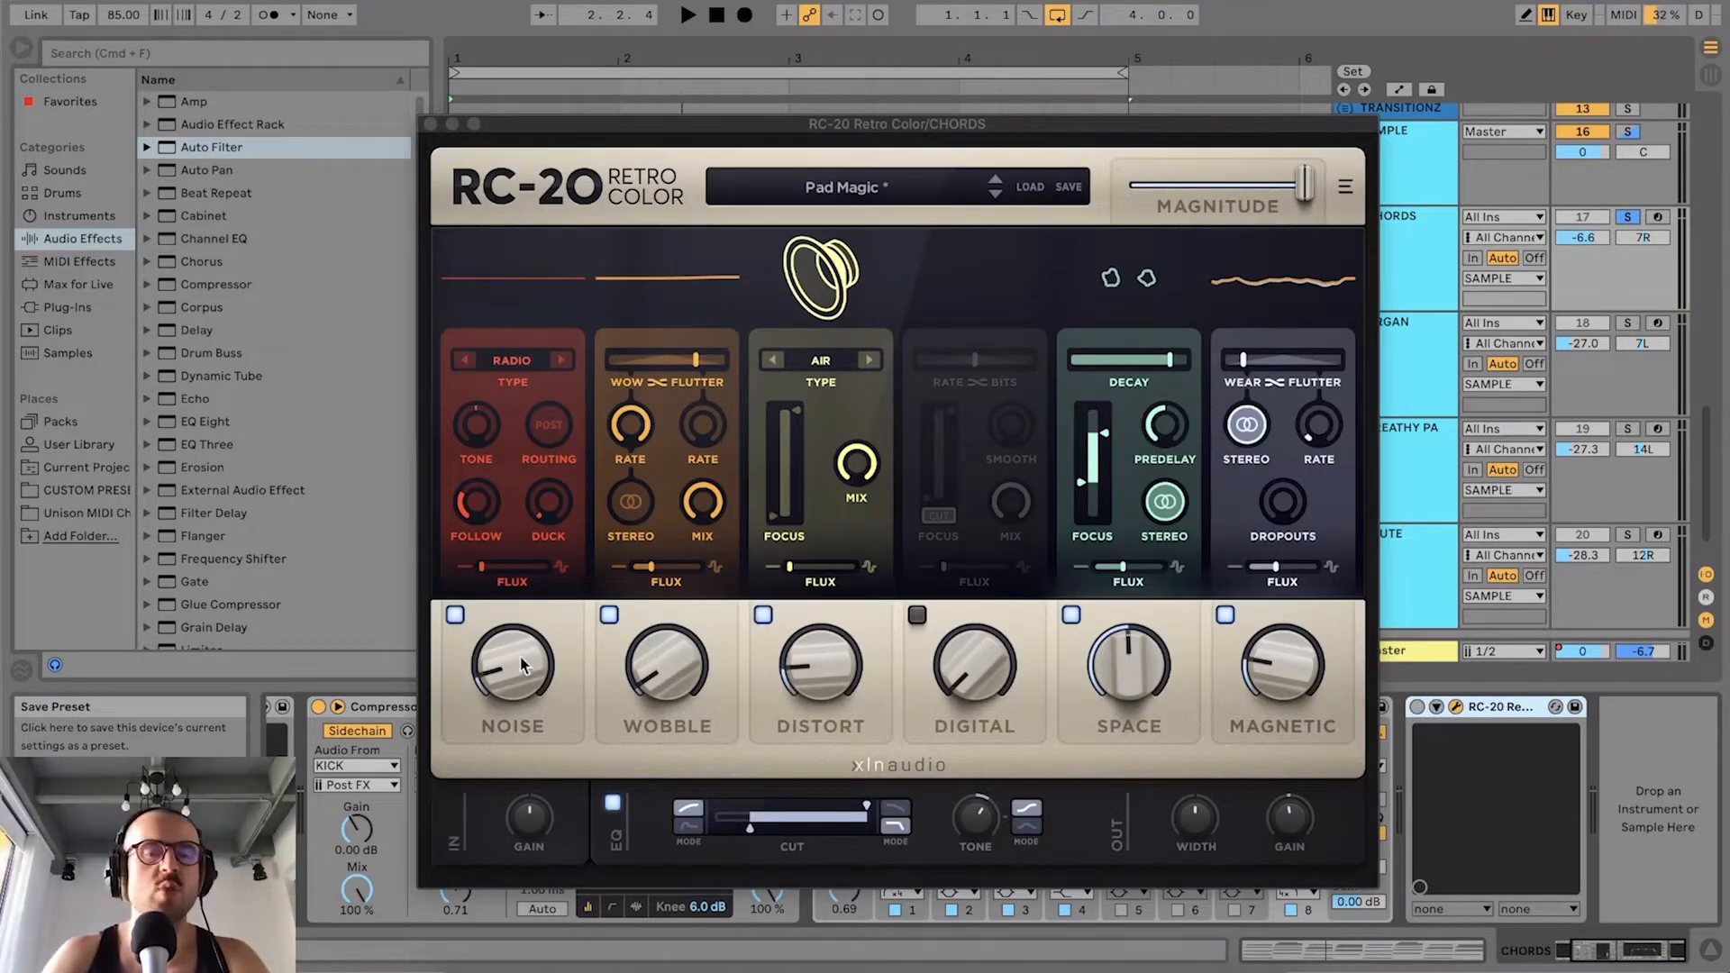
left_click(453, 123)
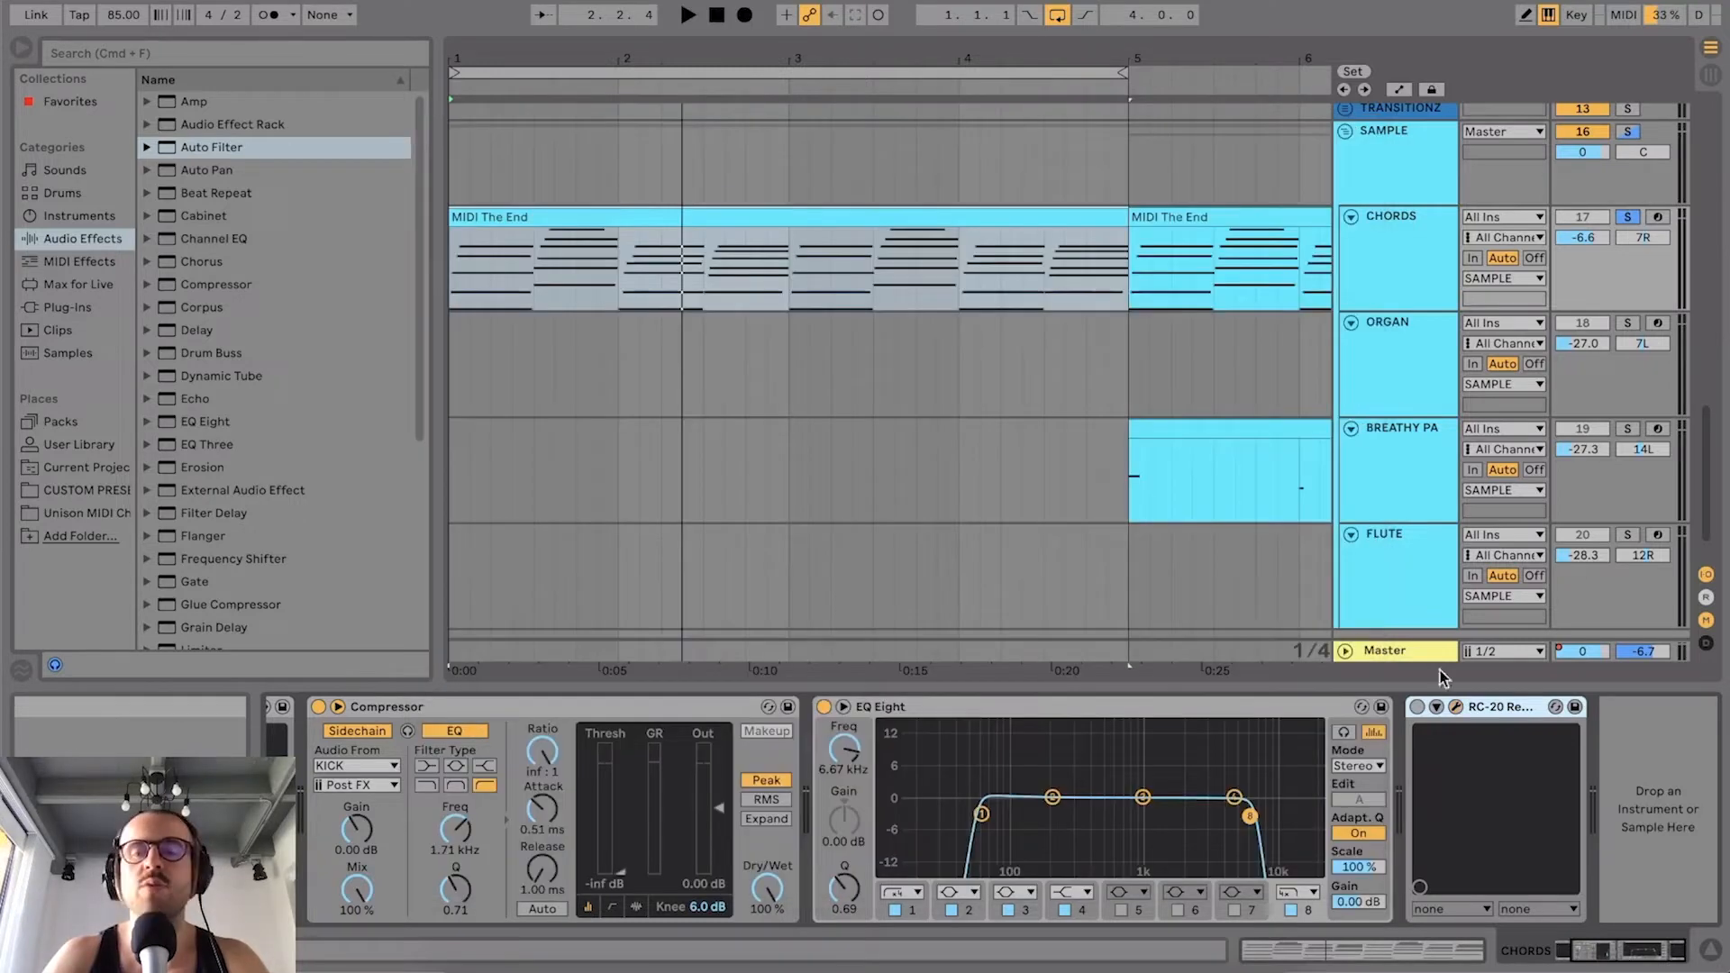
left_click_drag(1641, 954, 1451, 953)
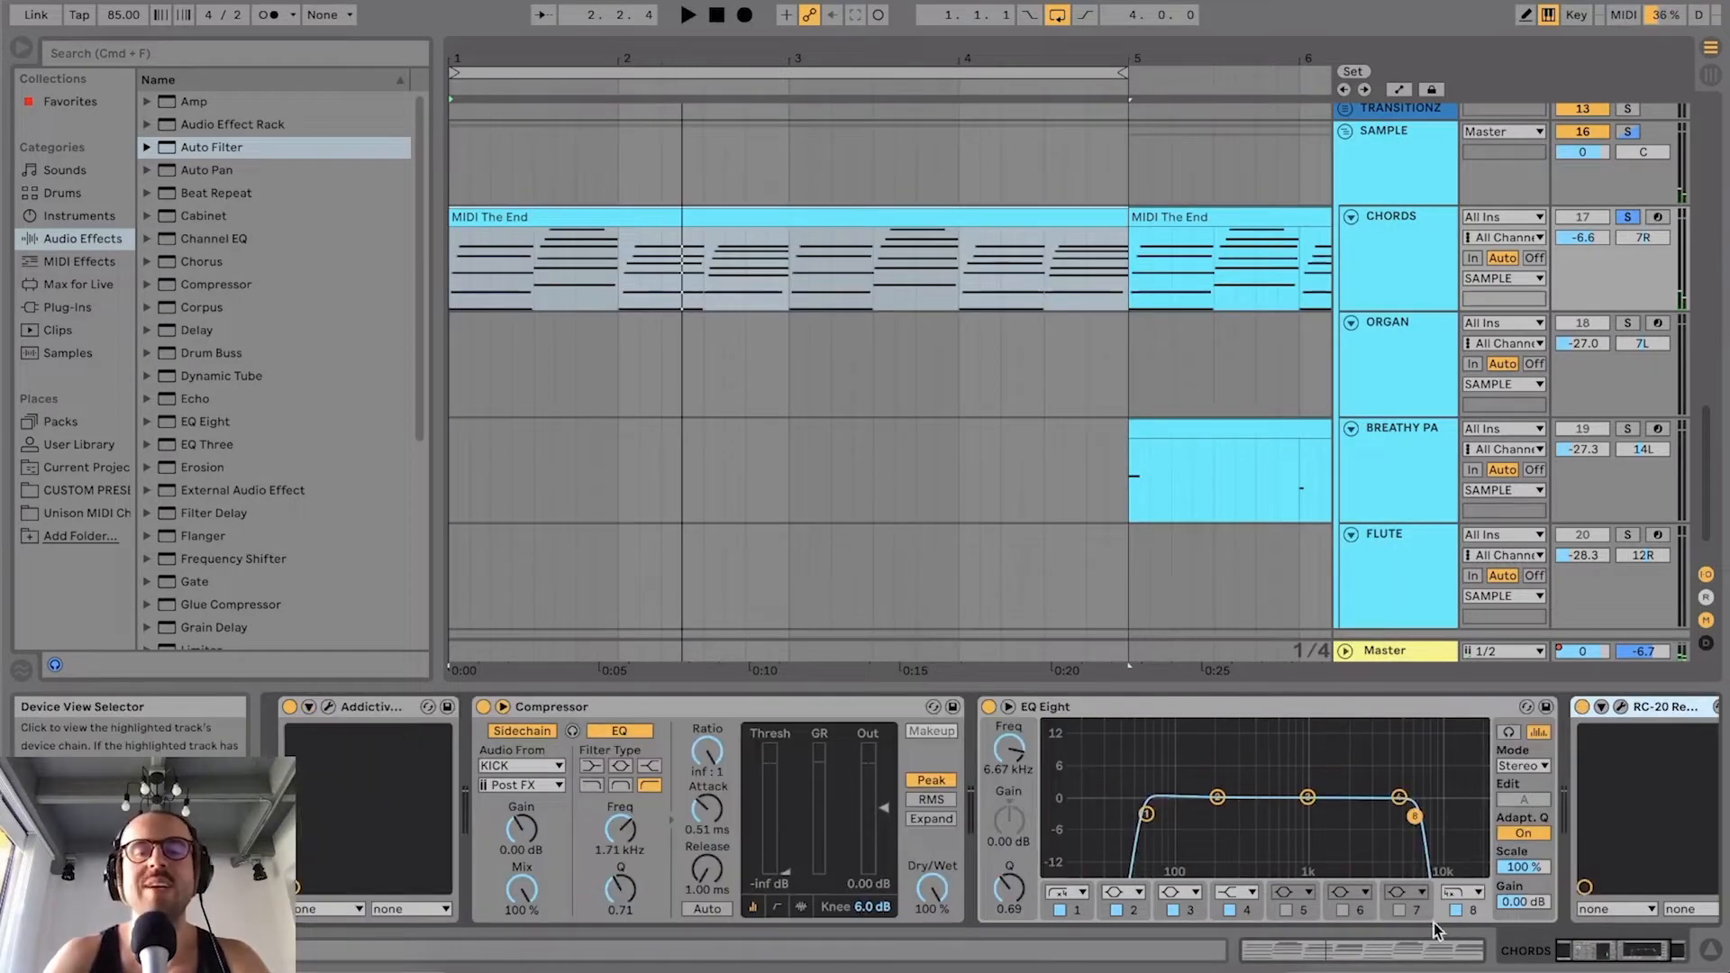
left_click(837, 705)
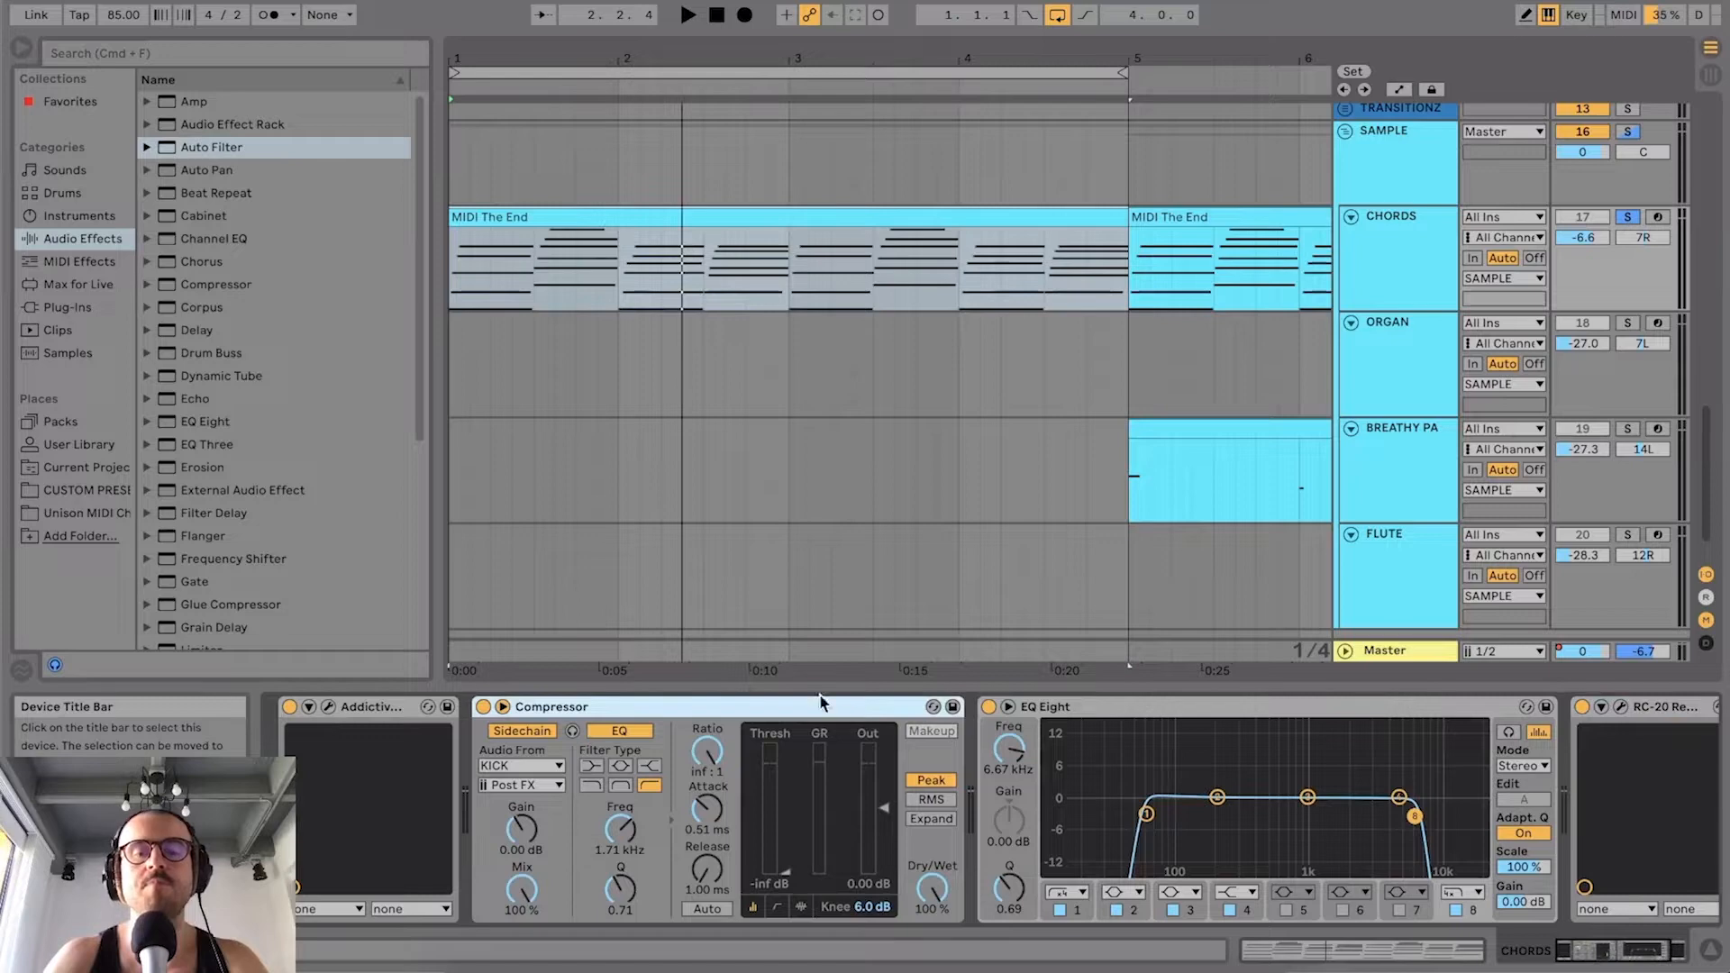
Step: Zoom out the arrangement and examine the clip layout across the SAMPLE, DRUMZ and LOWEND groups
scroll(759, 430, "up", 5)
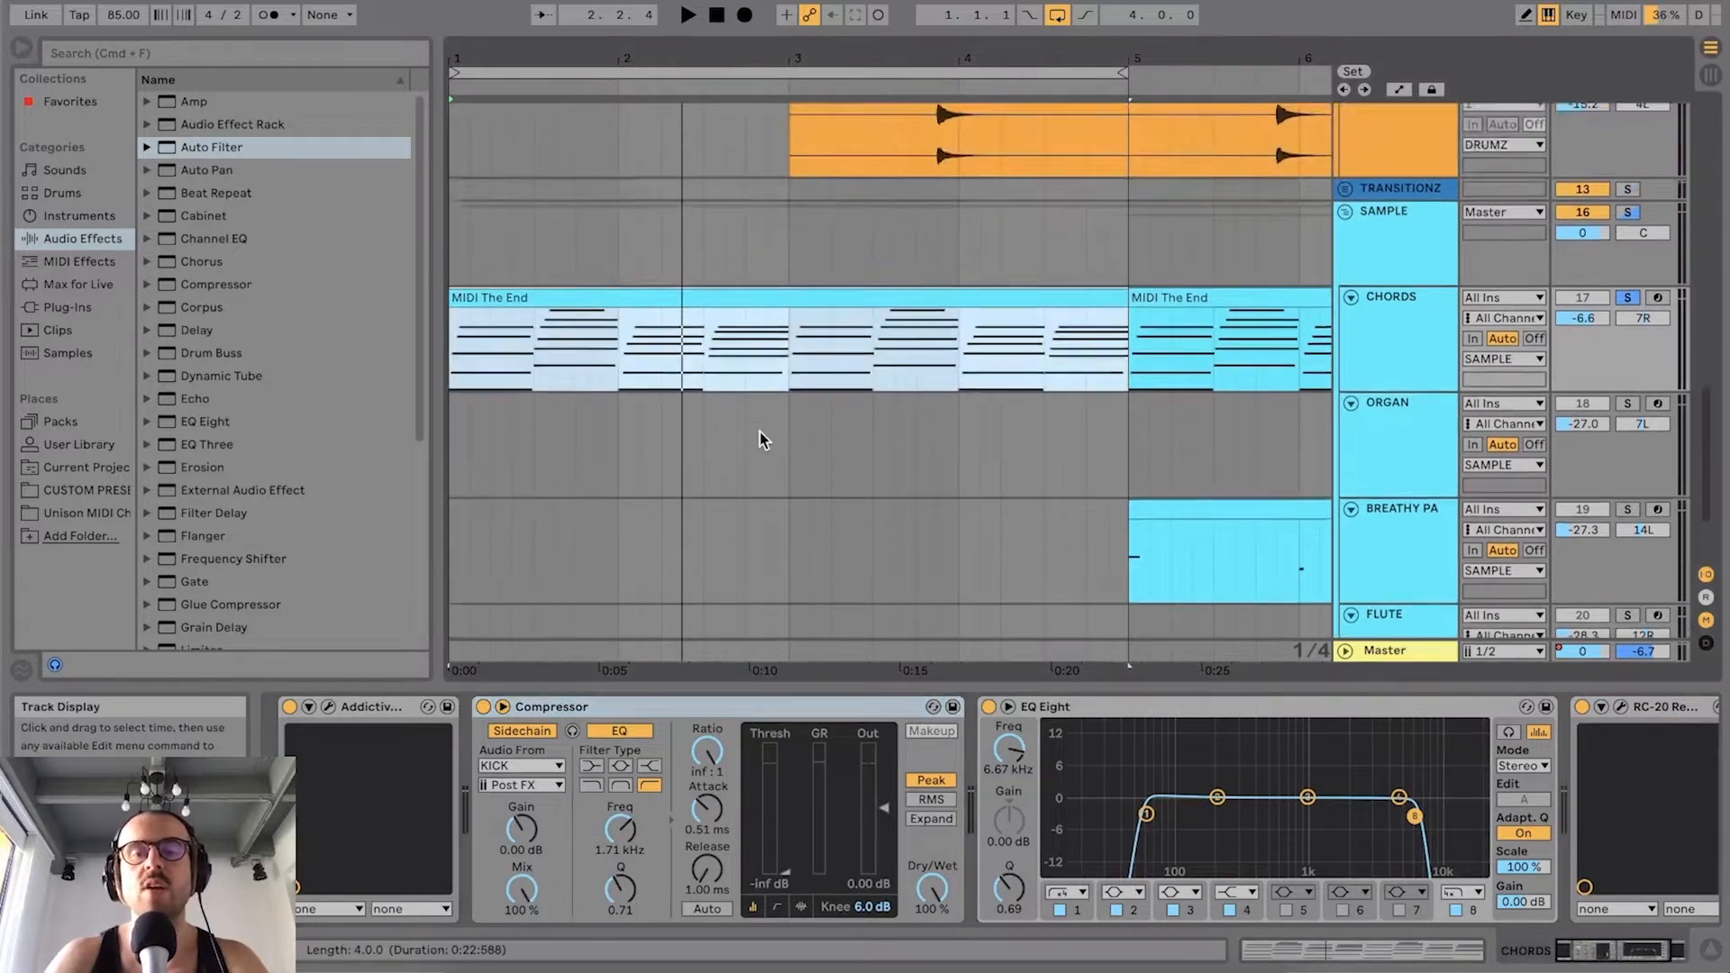
mouse_move(780, 57)
left_mouse_down()
mouse_move(779, 7)
mouse_move(790, 47)
left_mouse_up()
scroll(693, 333, "down", 6)
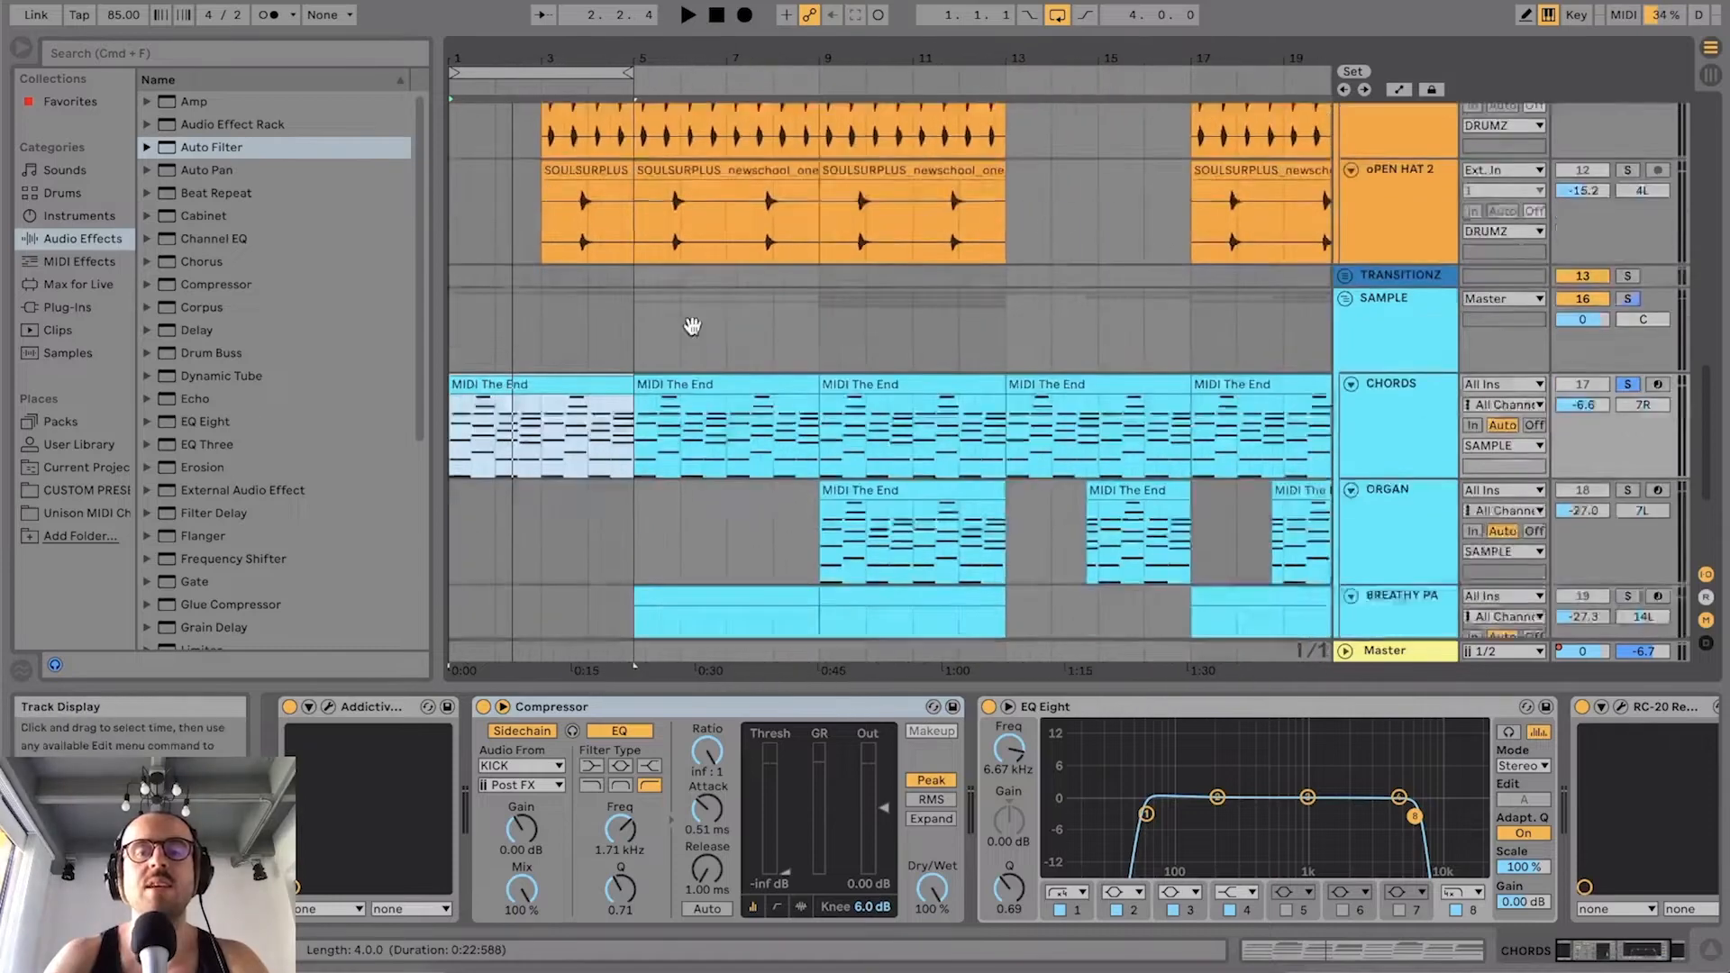
scroll(693, 337, "up", 5)
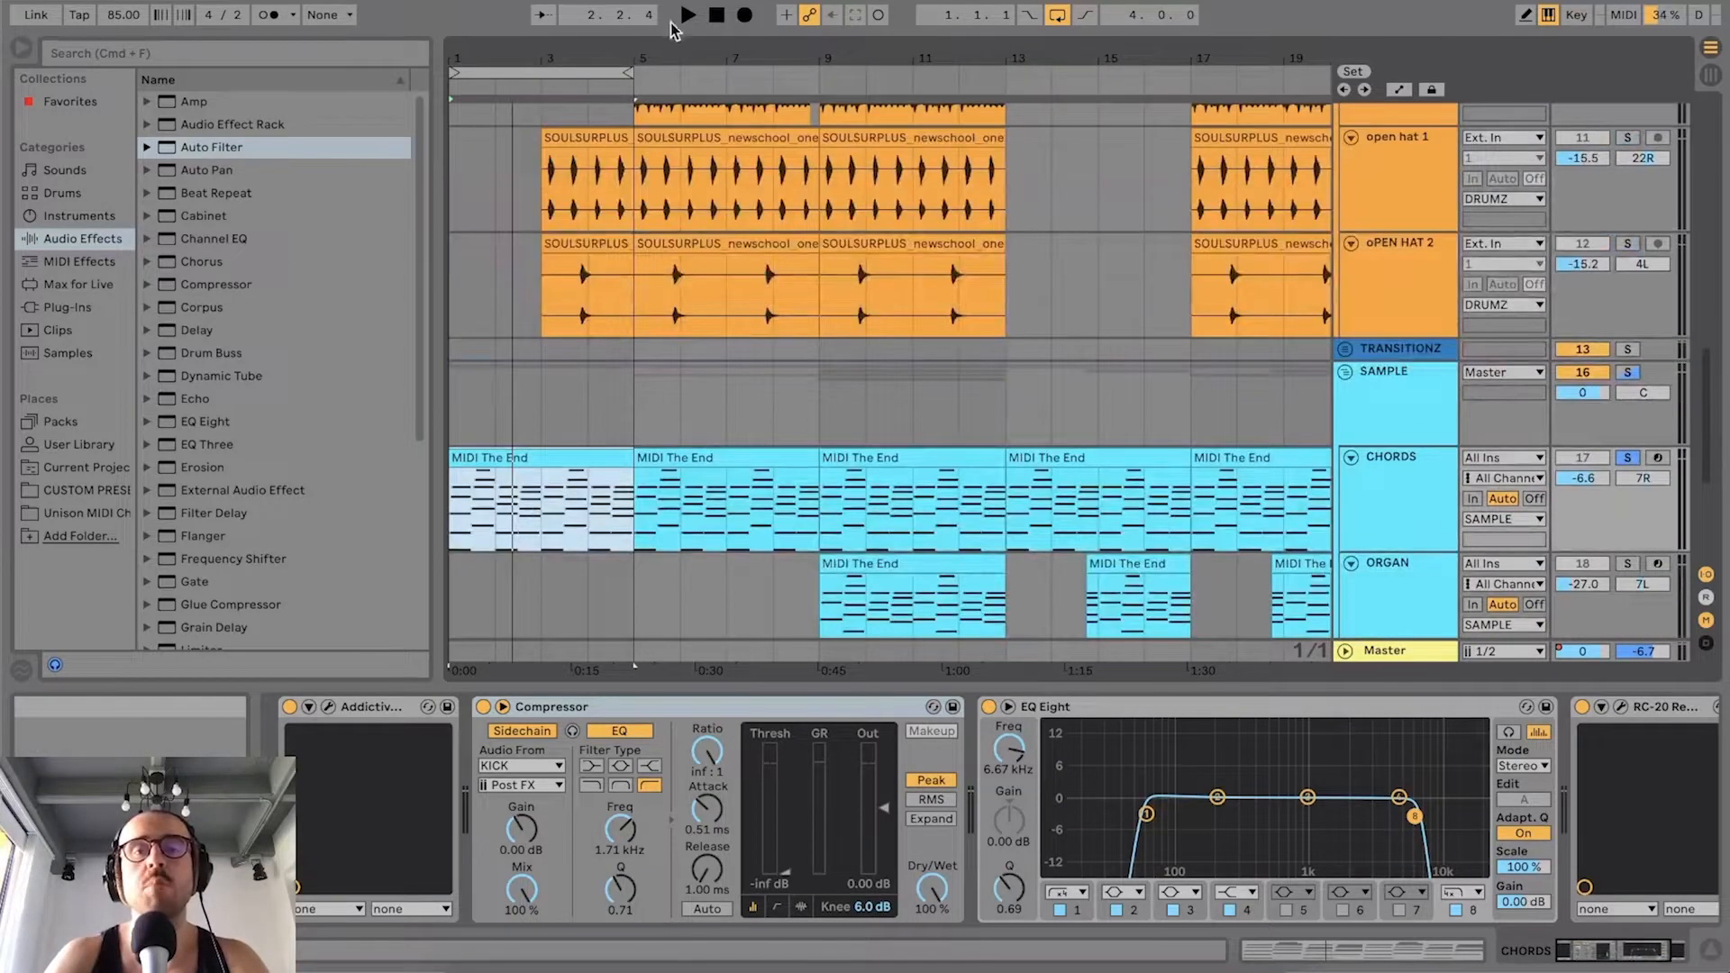
left_click_drag(672, 46, 631, 48)
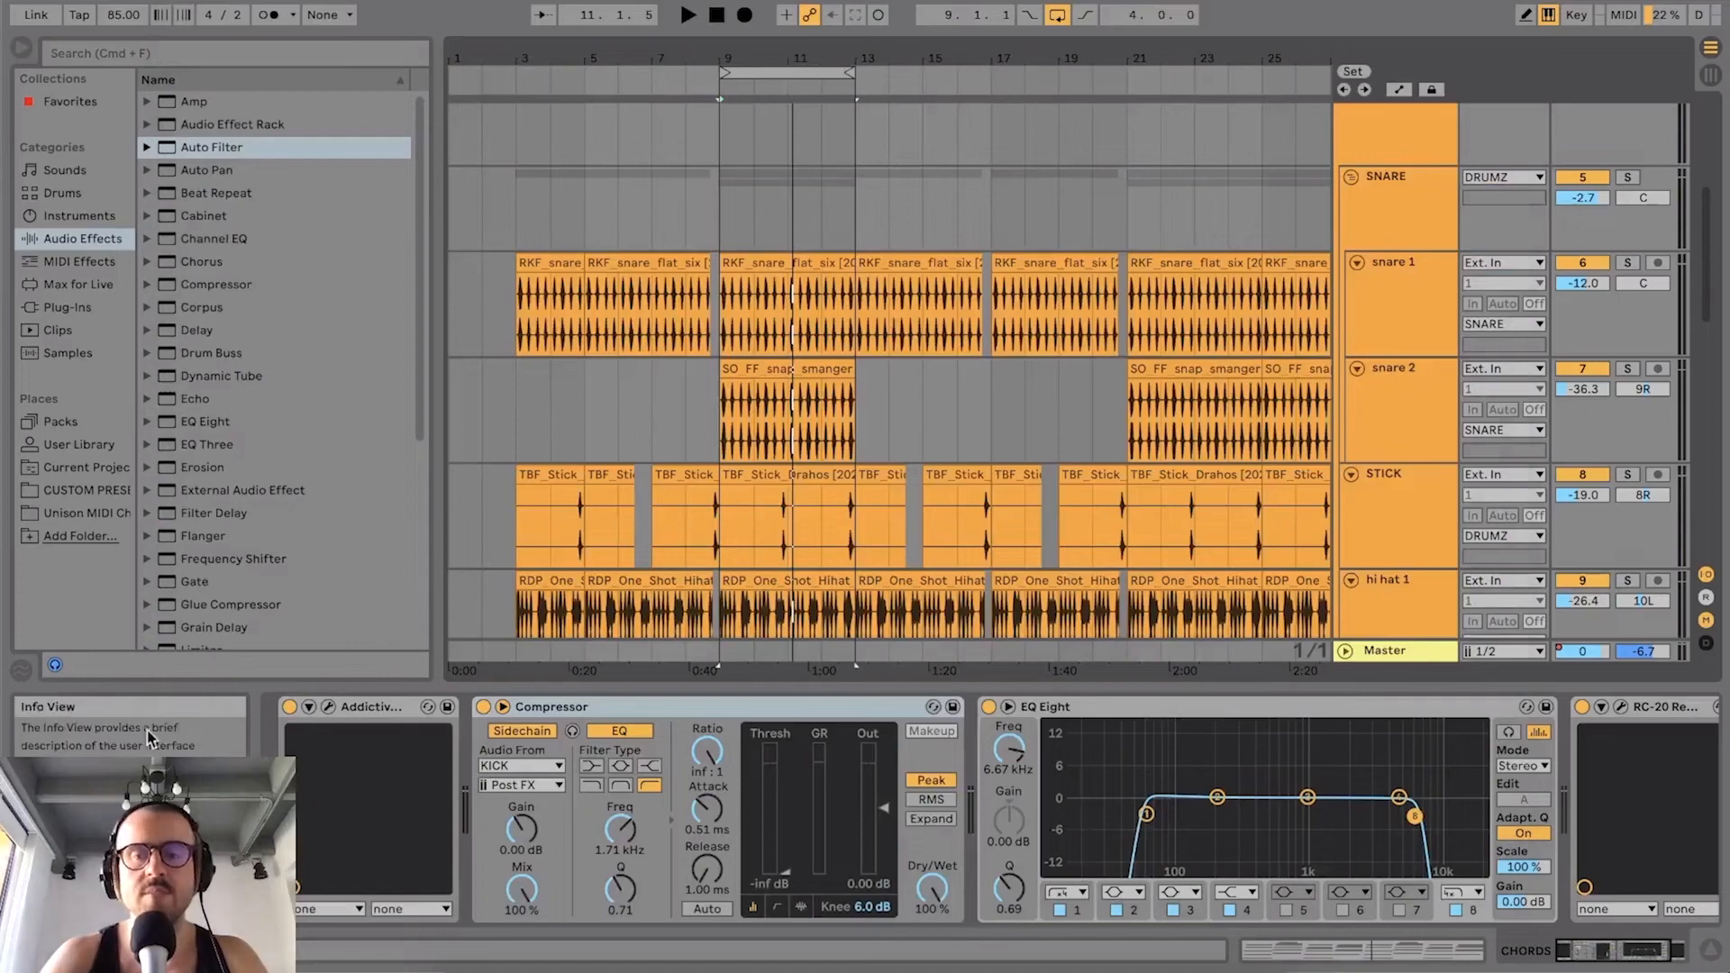
scroll(973, 317, "up", 2)
scroll(1000, 313, "up", 4)
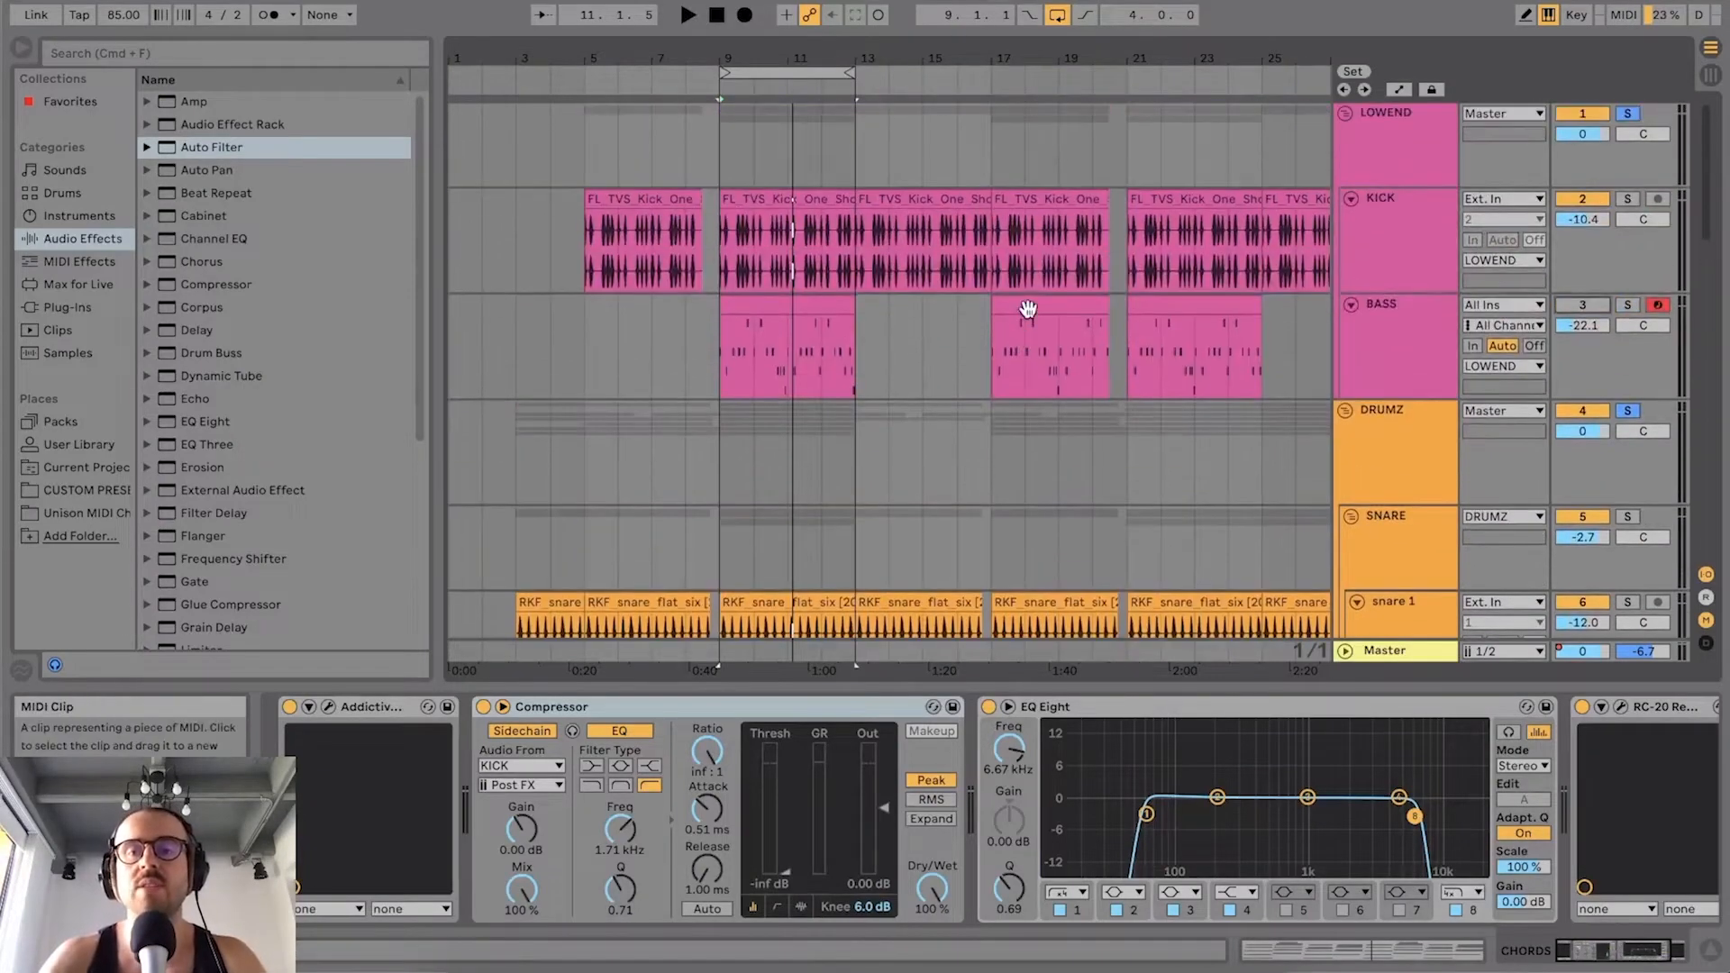
scroll(1026, 309, "down", 5)
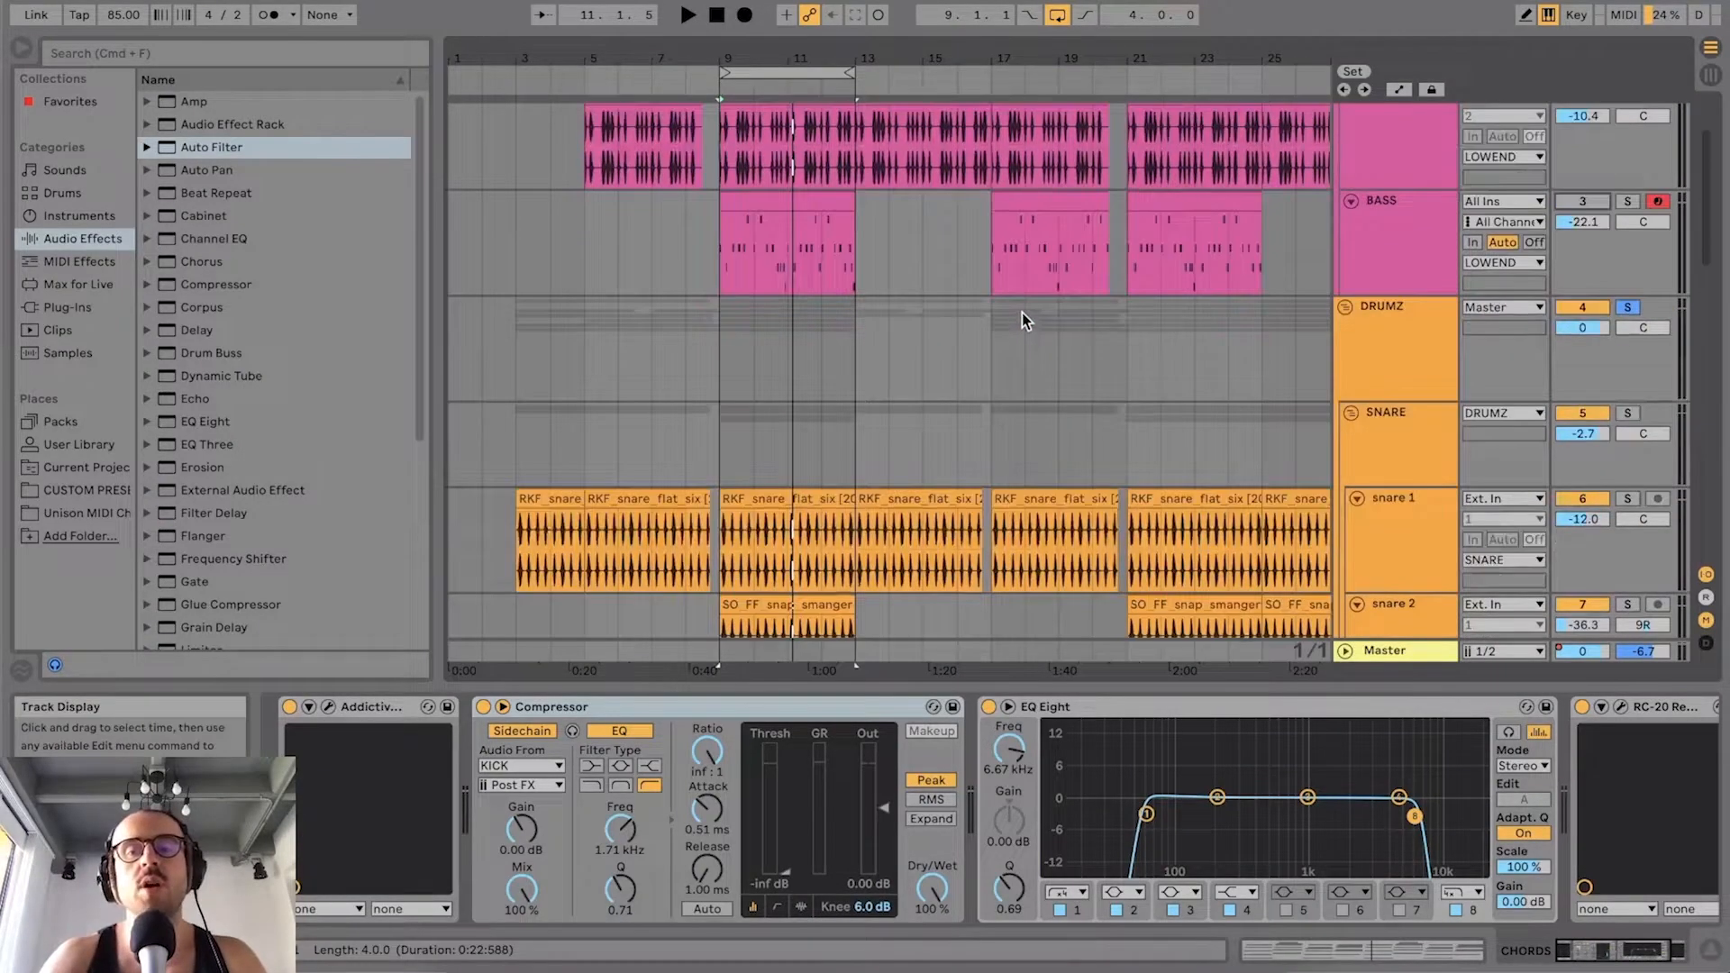
Step: Change filter 1 of the snare 1 track's EQ Eight to the steepest low-cut mode
left_click(1413, 440)
scroll(1142, 325, "down", 5)
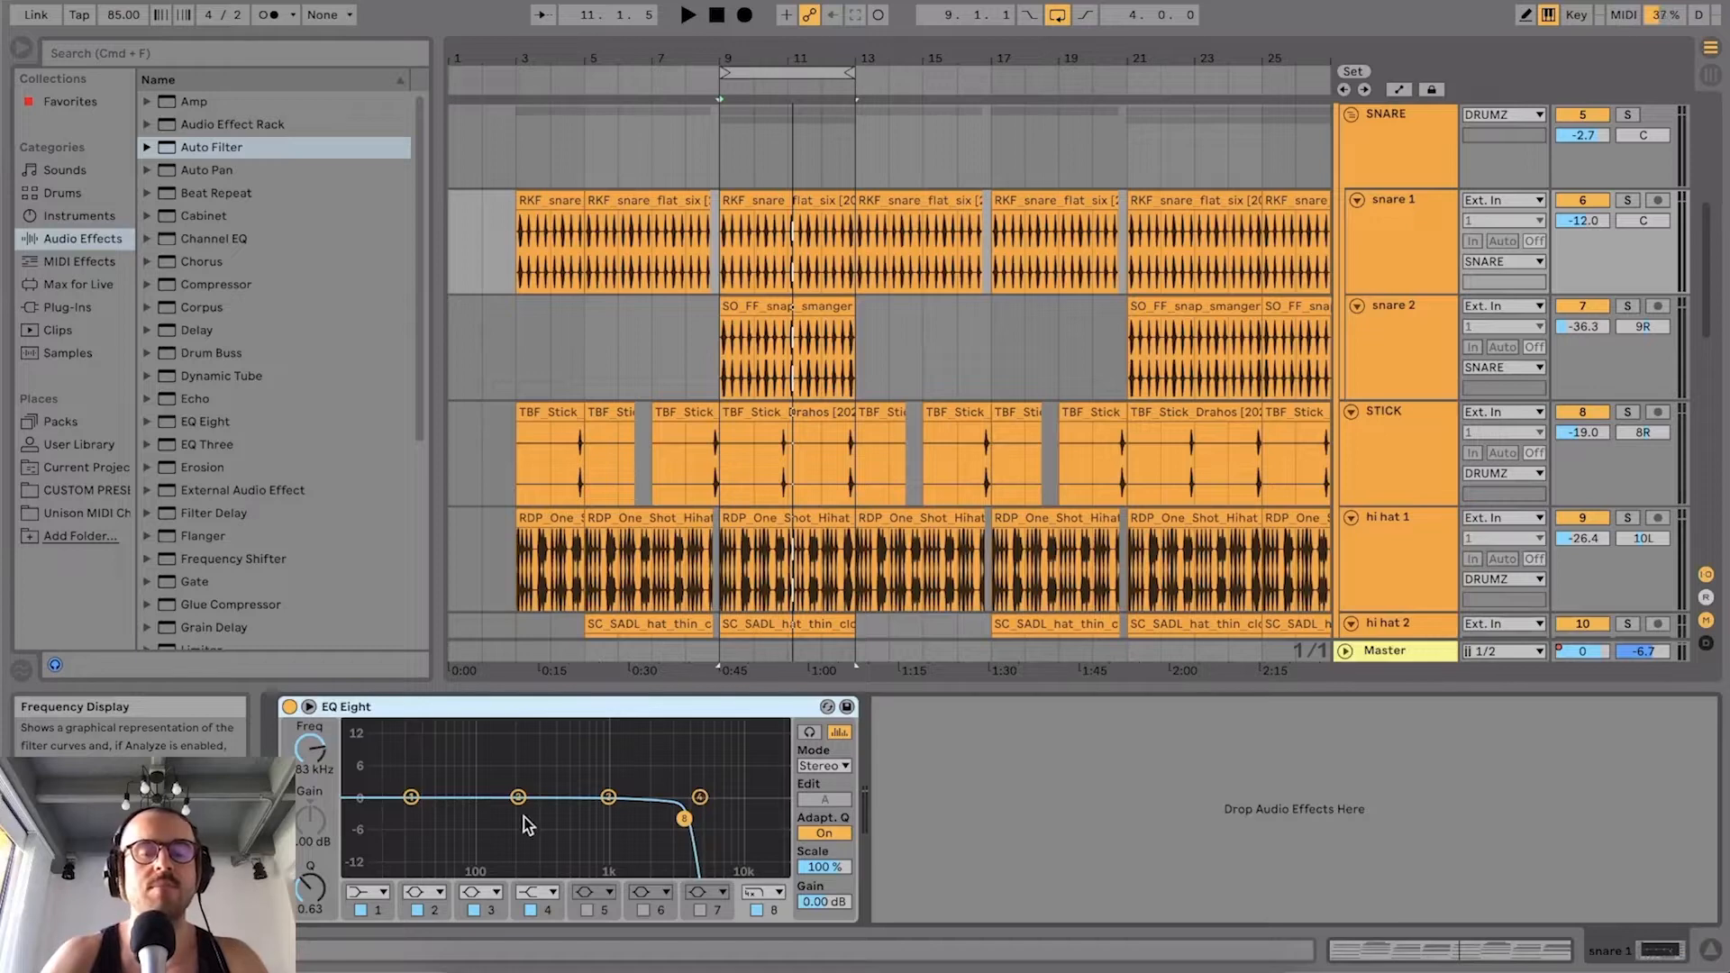
left_click(379, 895)
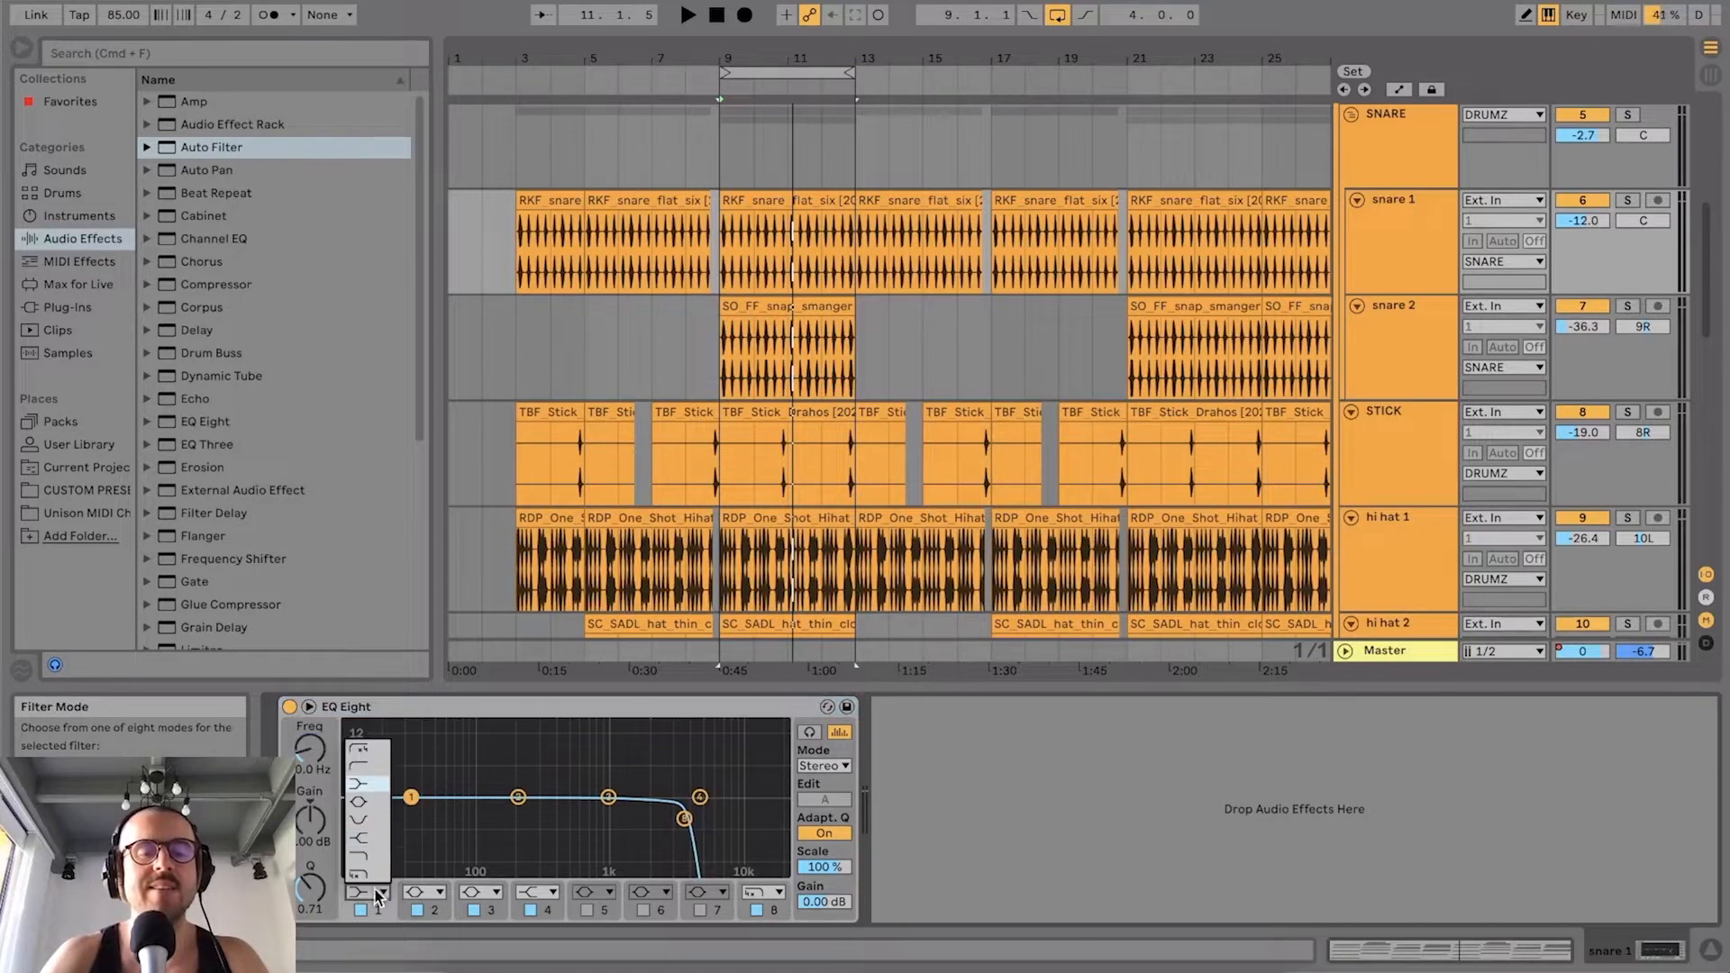
left_click(369, 748)
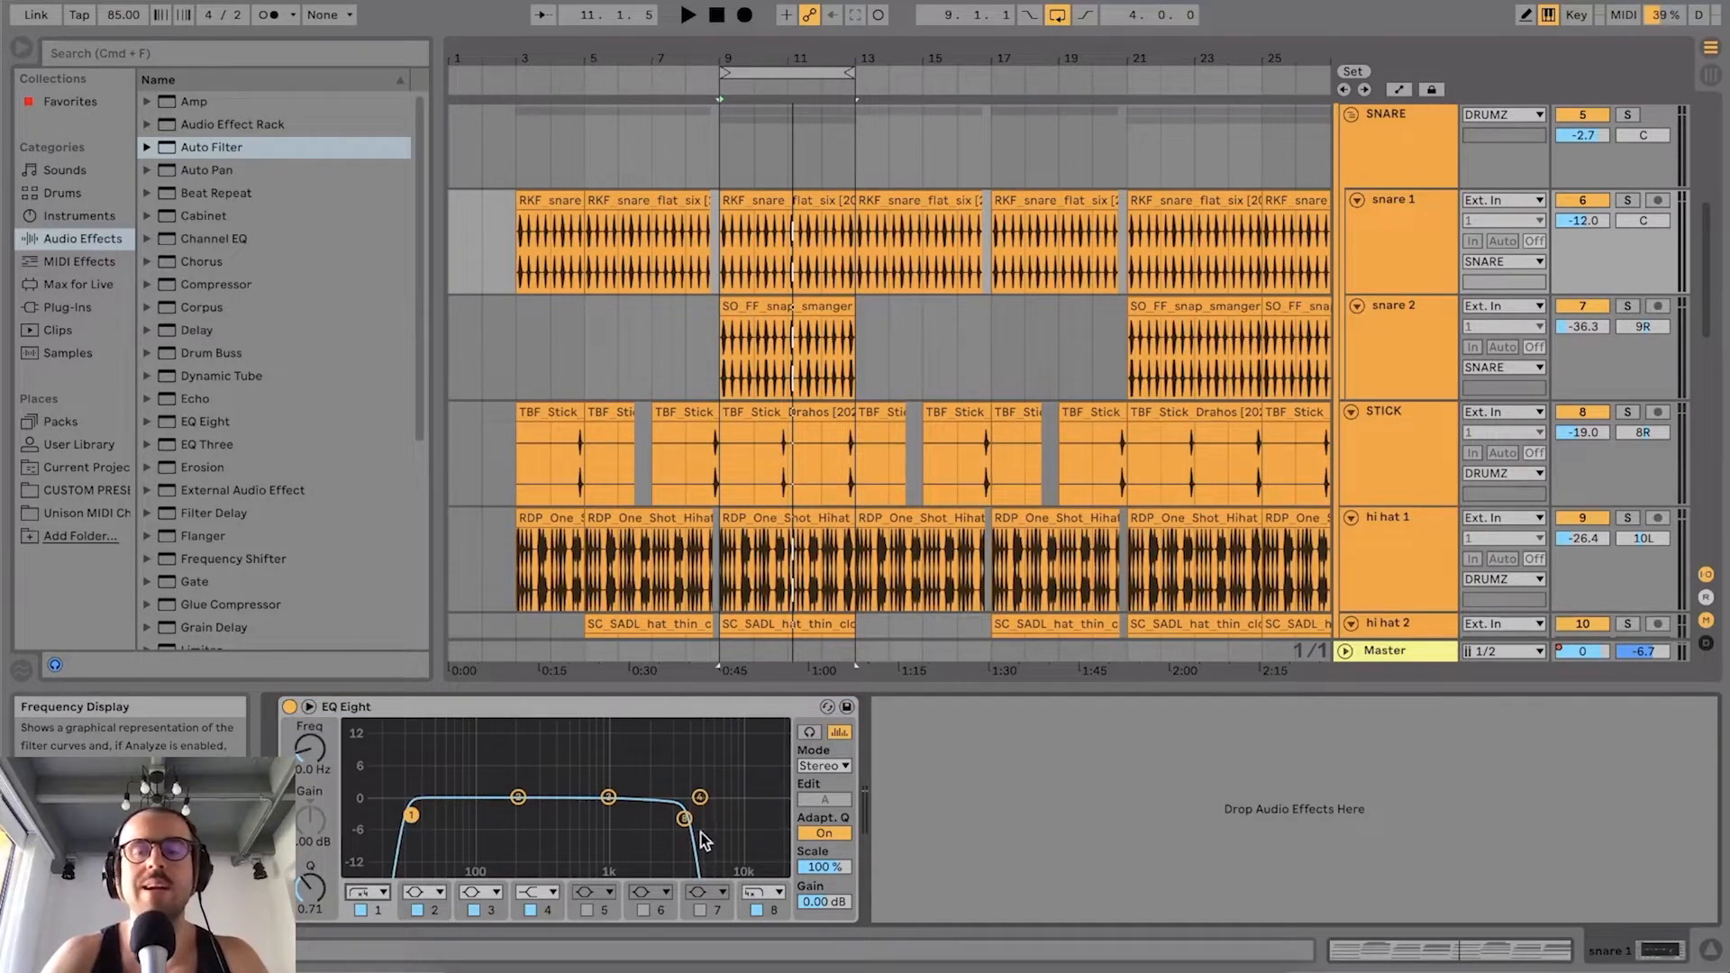
Step: Show the snare 2 track's Reverb settings and view the STICK and hi-hat tracks below it
left_click(1404, 218)
left_click(1407, 350)
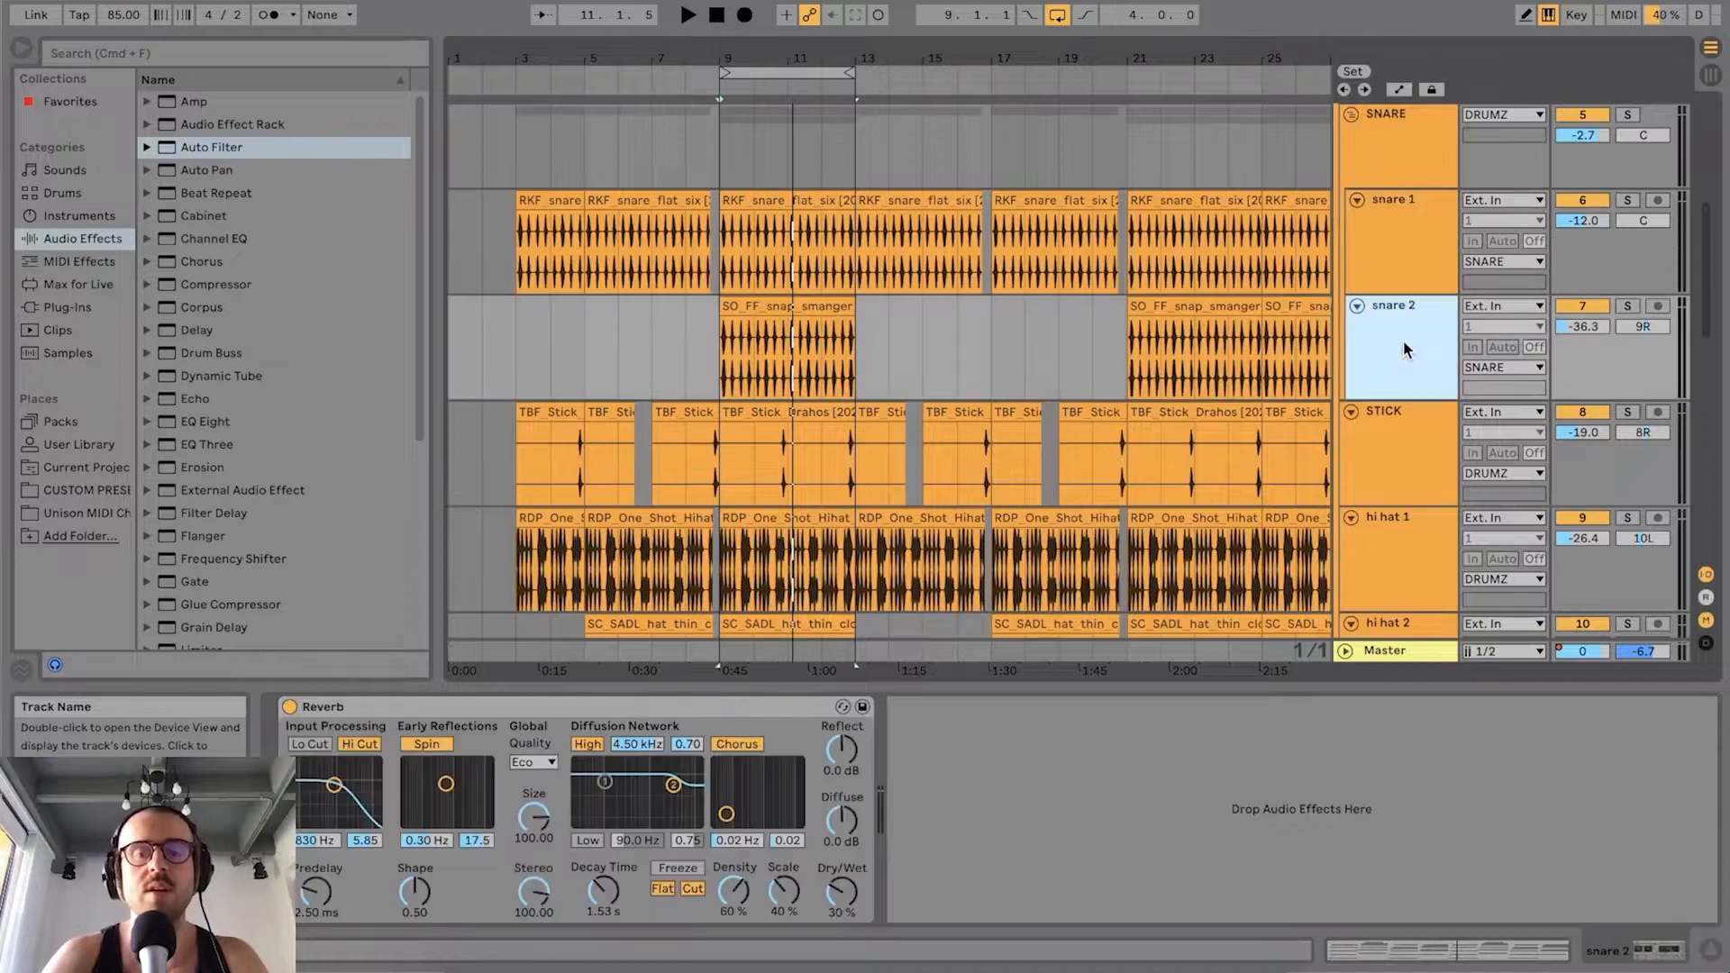
scroll(965, 355, "down", 3)
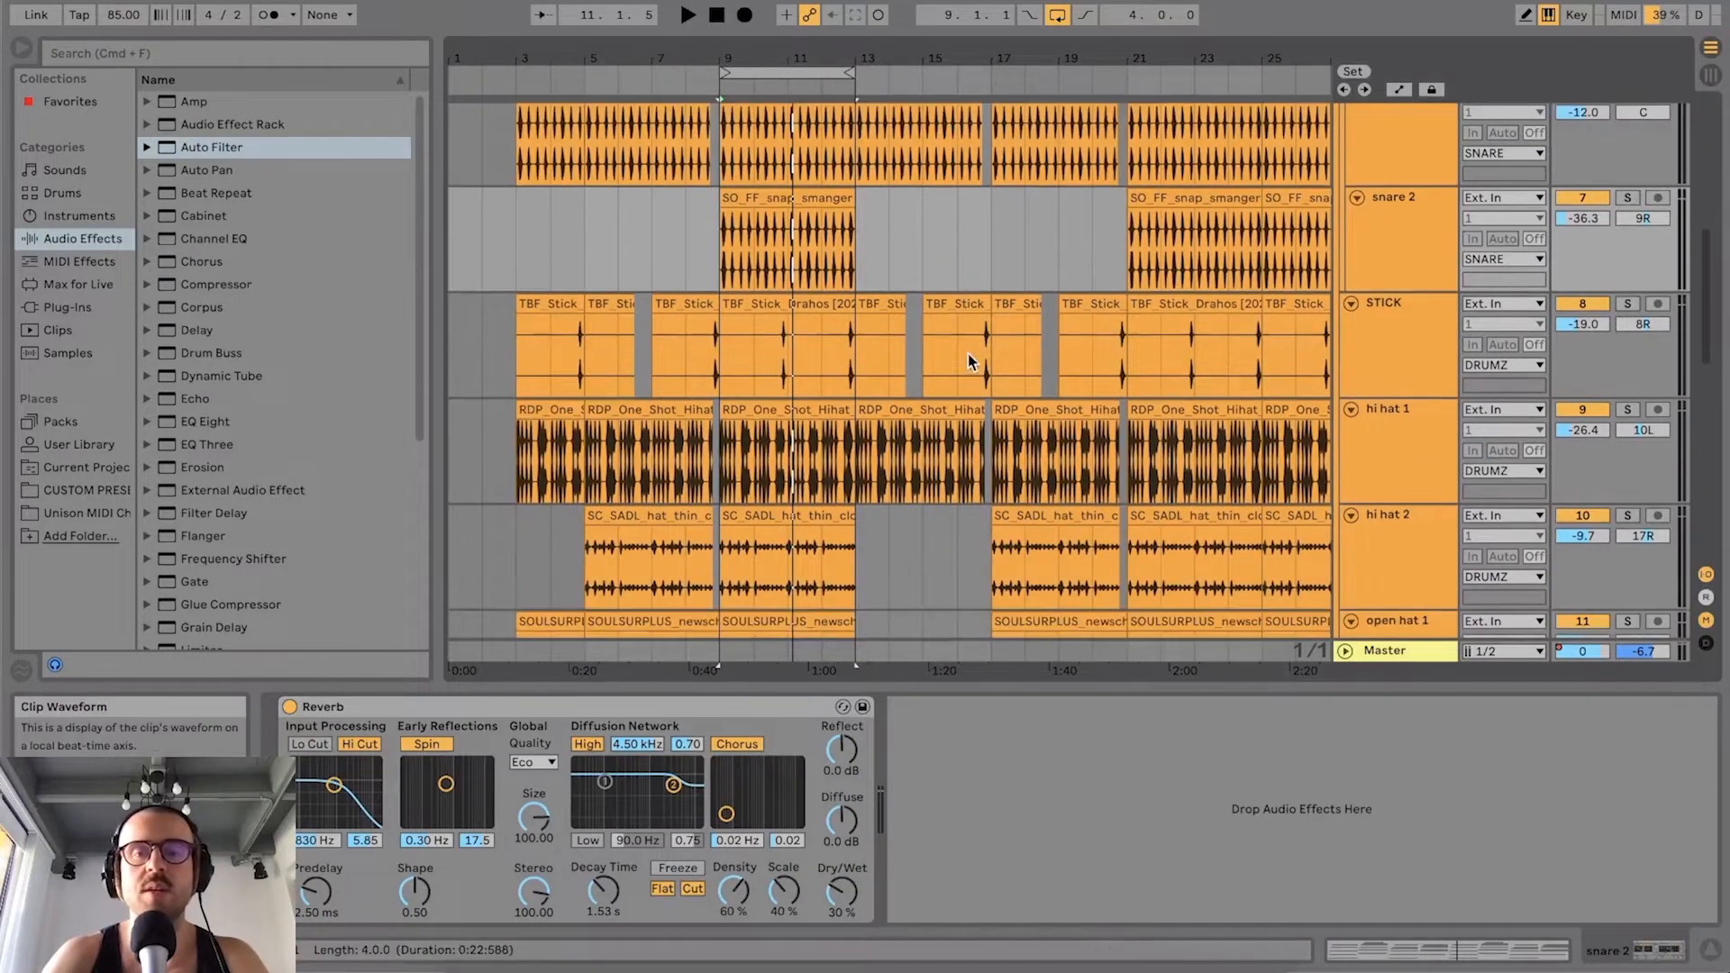
Step: Show the device chains of the STICK, hi hat 2 and OPEN HAT 2 tracks one after another
left_click(1431, 359)
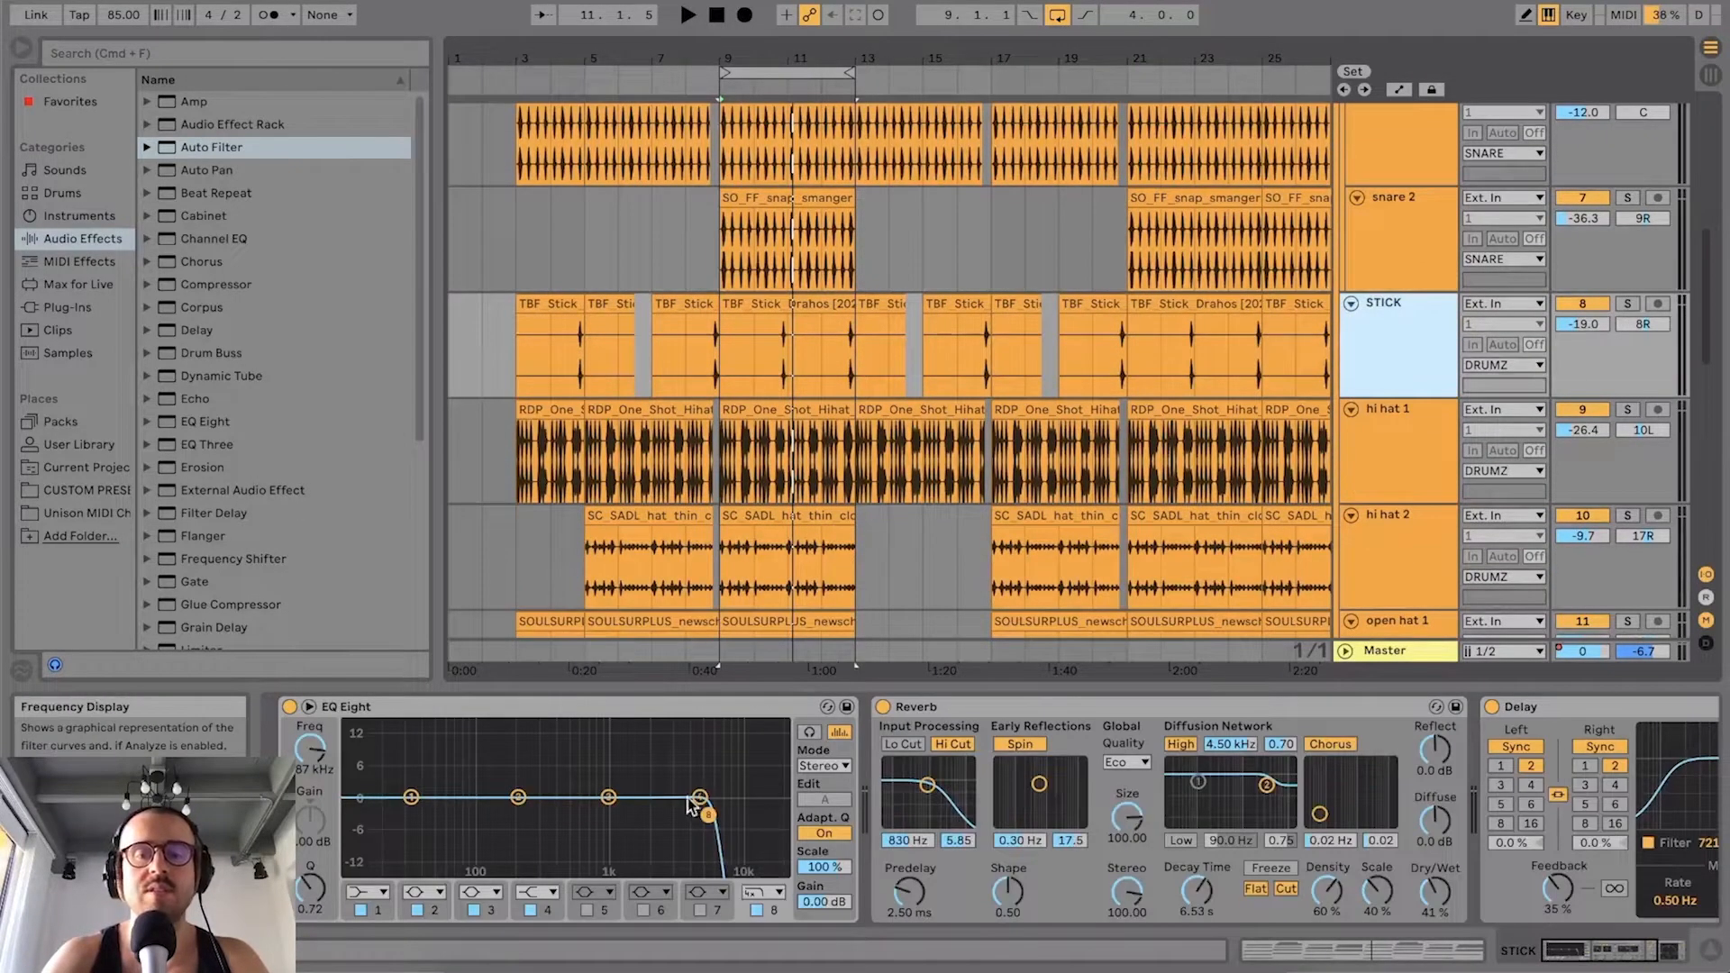
left_click(1370, 487)
scroll(1371, 487, "down", 2)
left_click(1372, 491)
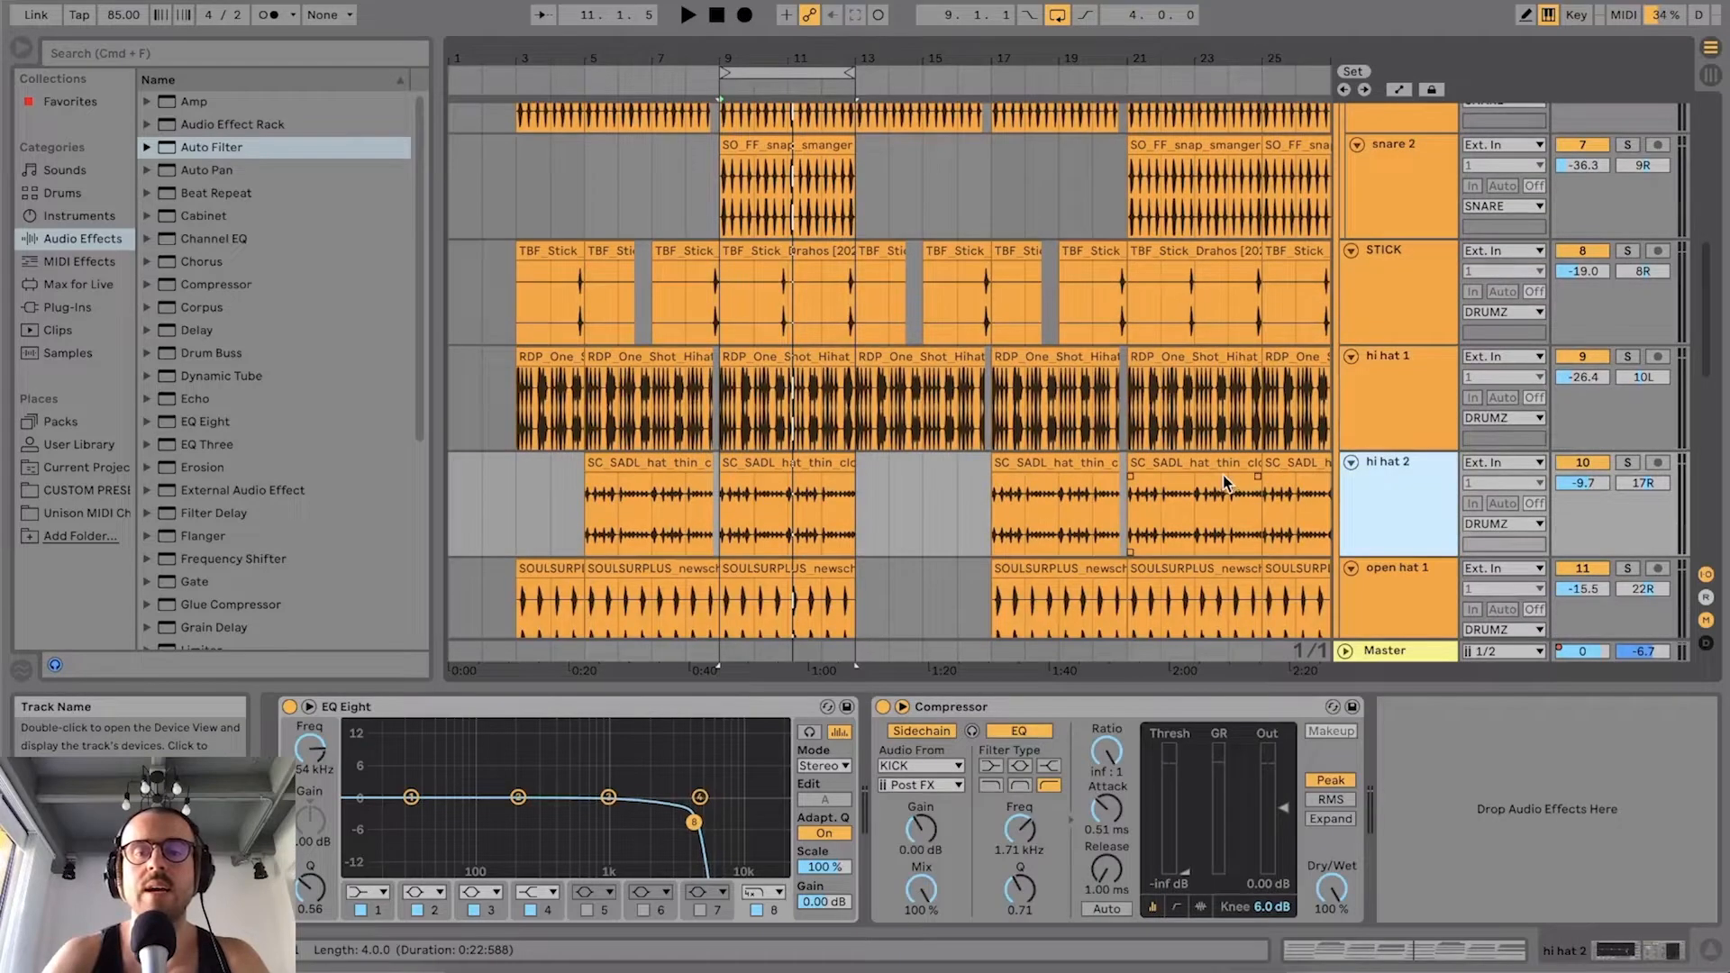
scroll(1371, 491, "down", 3)
left_click(1389, 528)
scroll(1389, 528, "down", 2)
left_click(1388, 528)
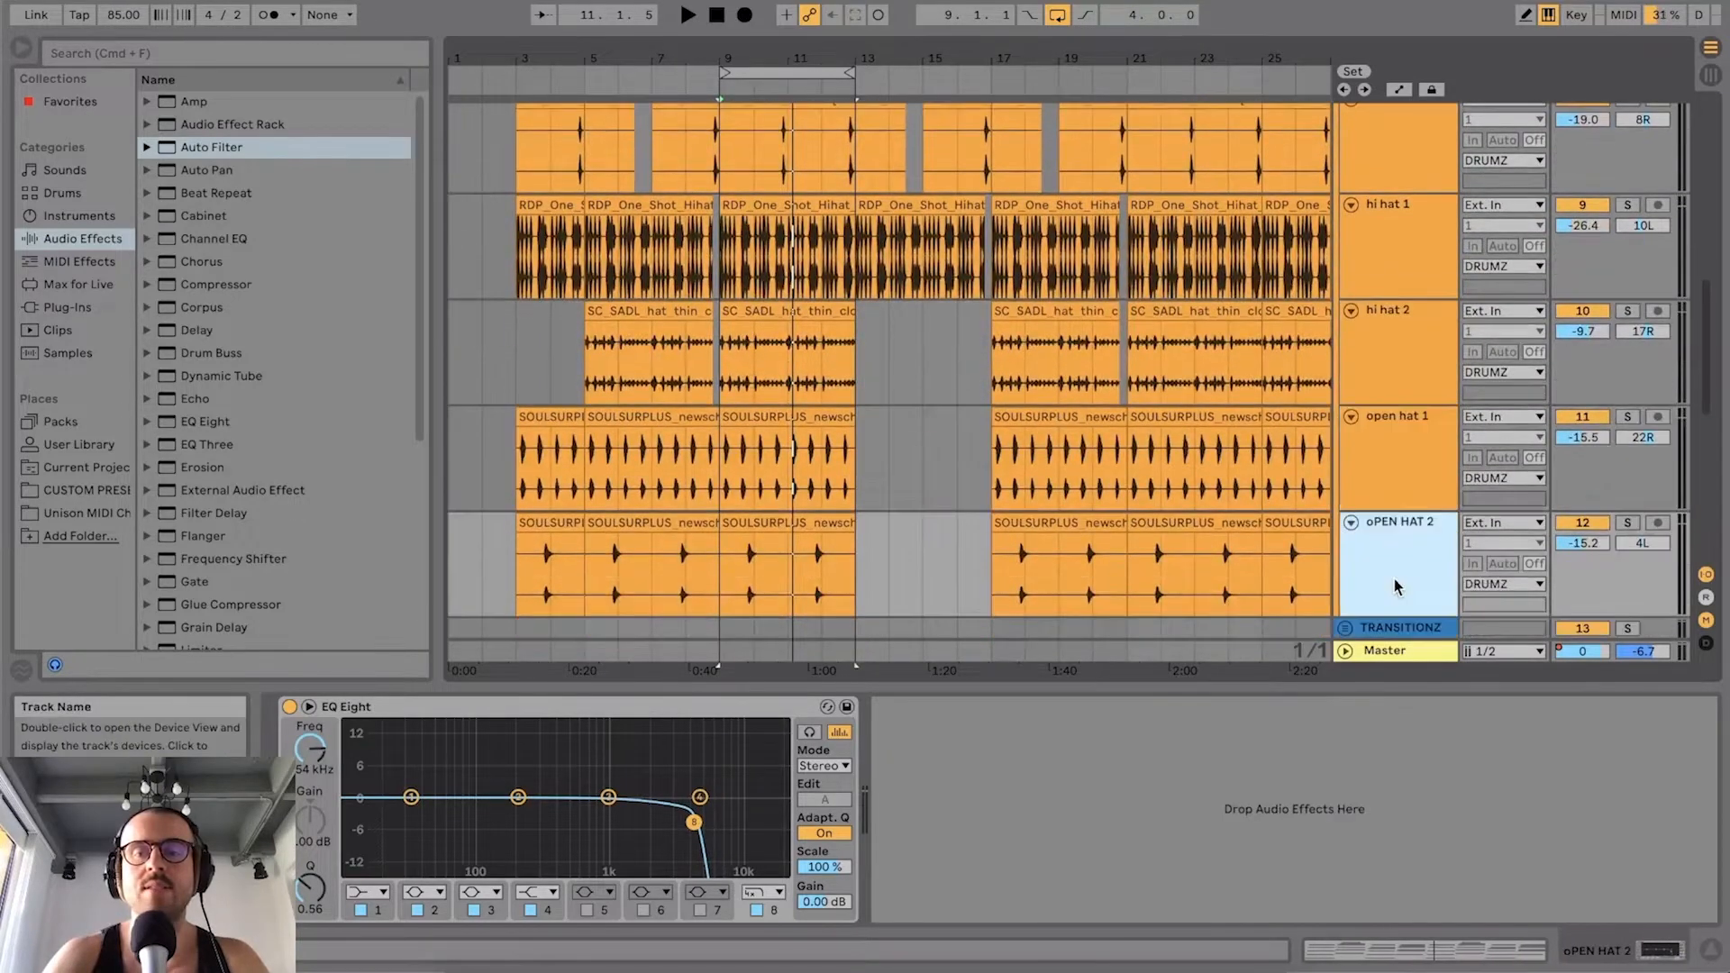
scroll(1388, 528, "down", 2)
Step: Play the loop from bar 9 and look over the LOWEND and DRUMZ clips, then stop playback
scroll(1351, 407, "up", 20)
scroll(1351, 408, "up", 4)
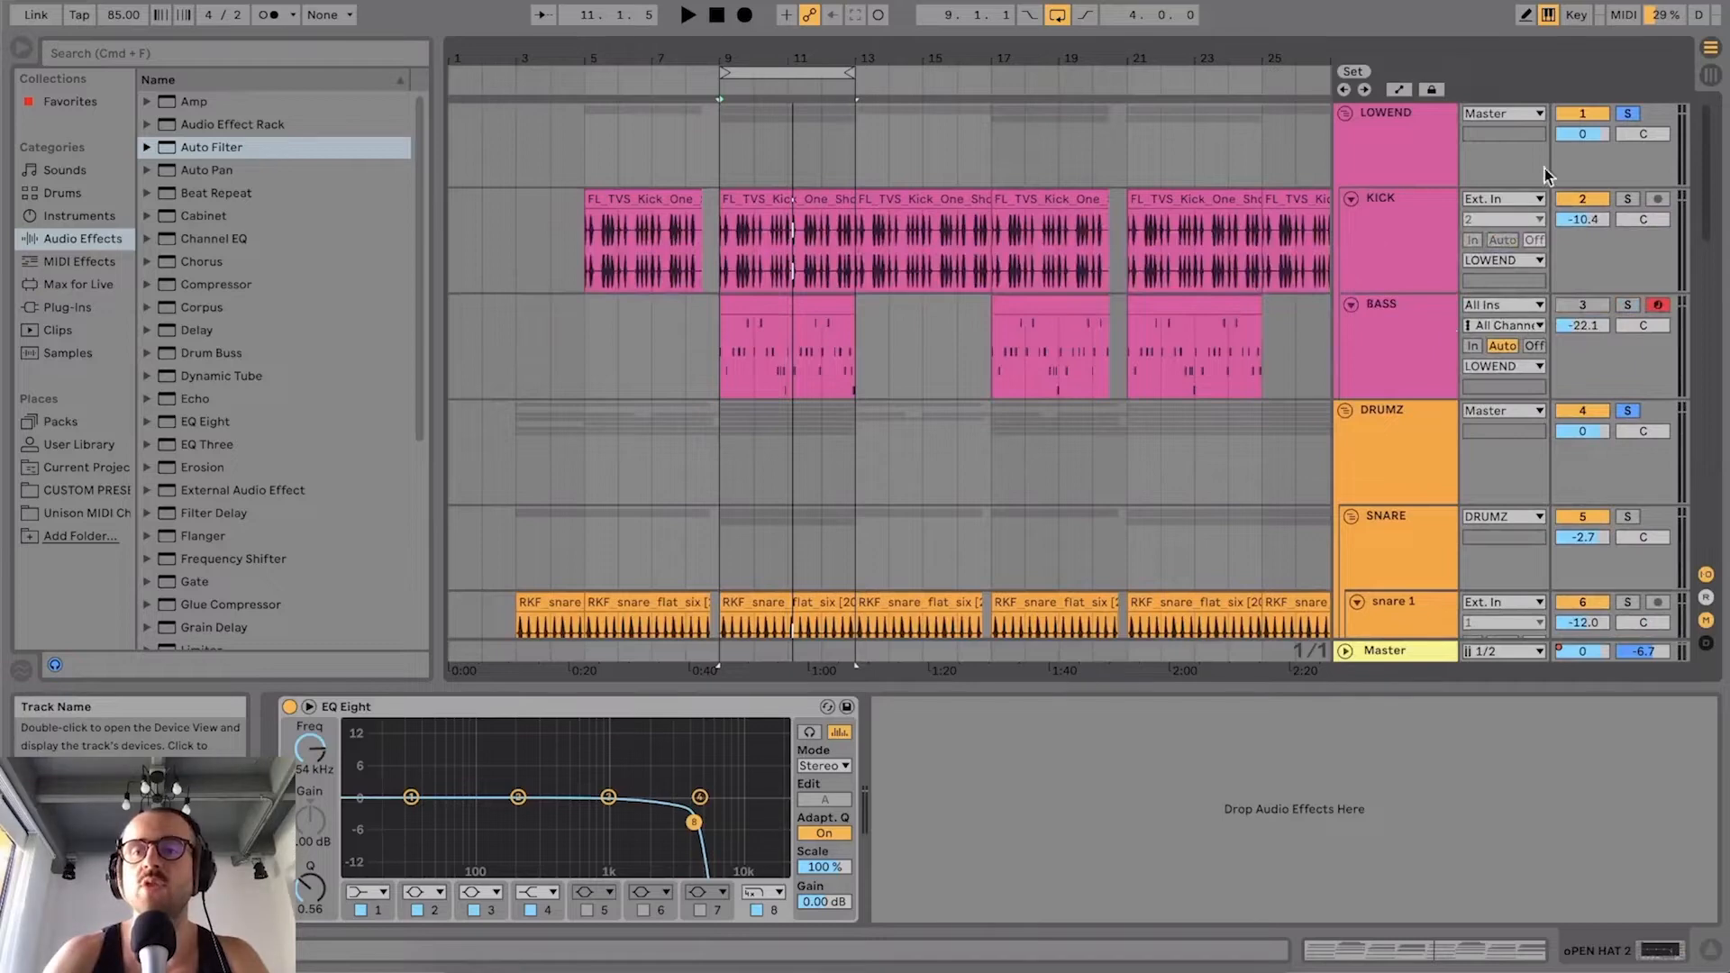
scroll(1478, 325, "up", 1)
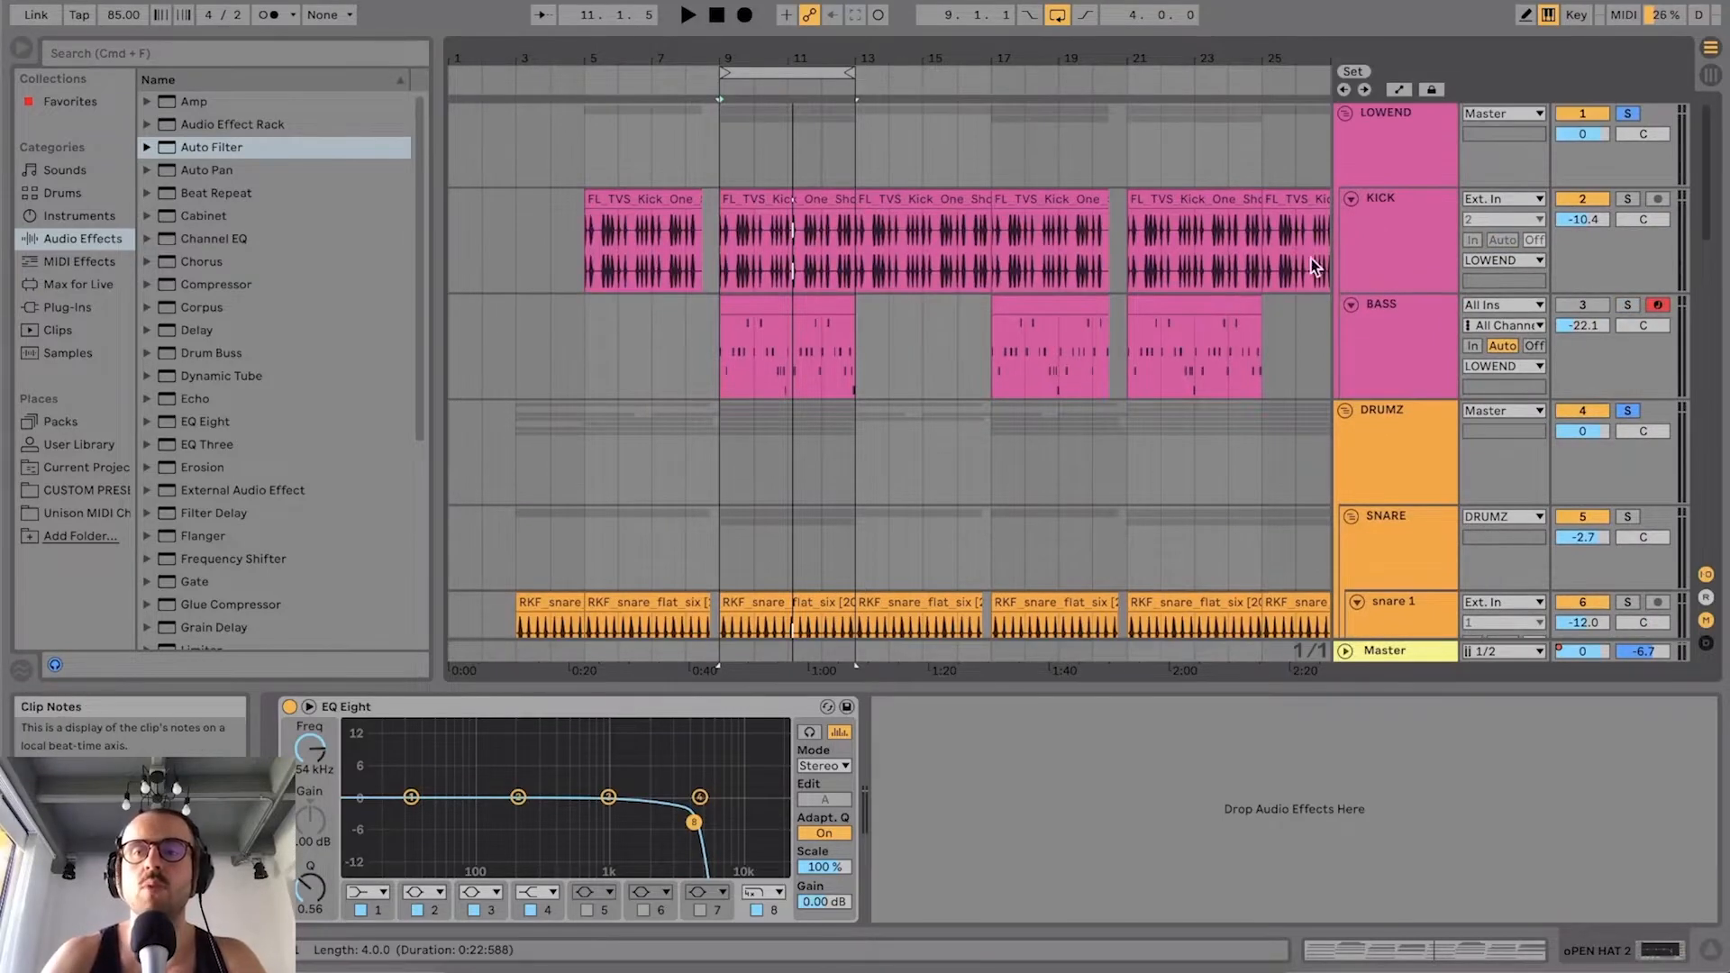
key("space")
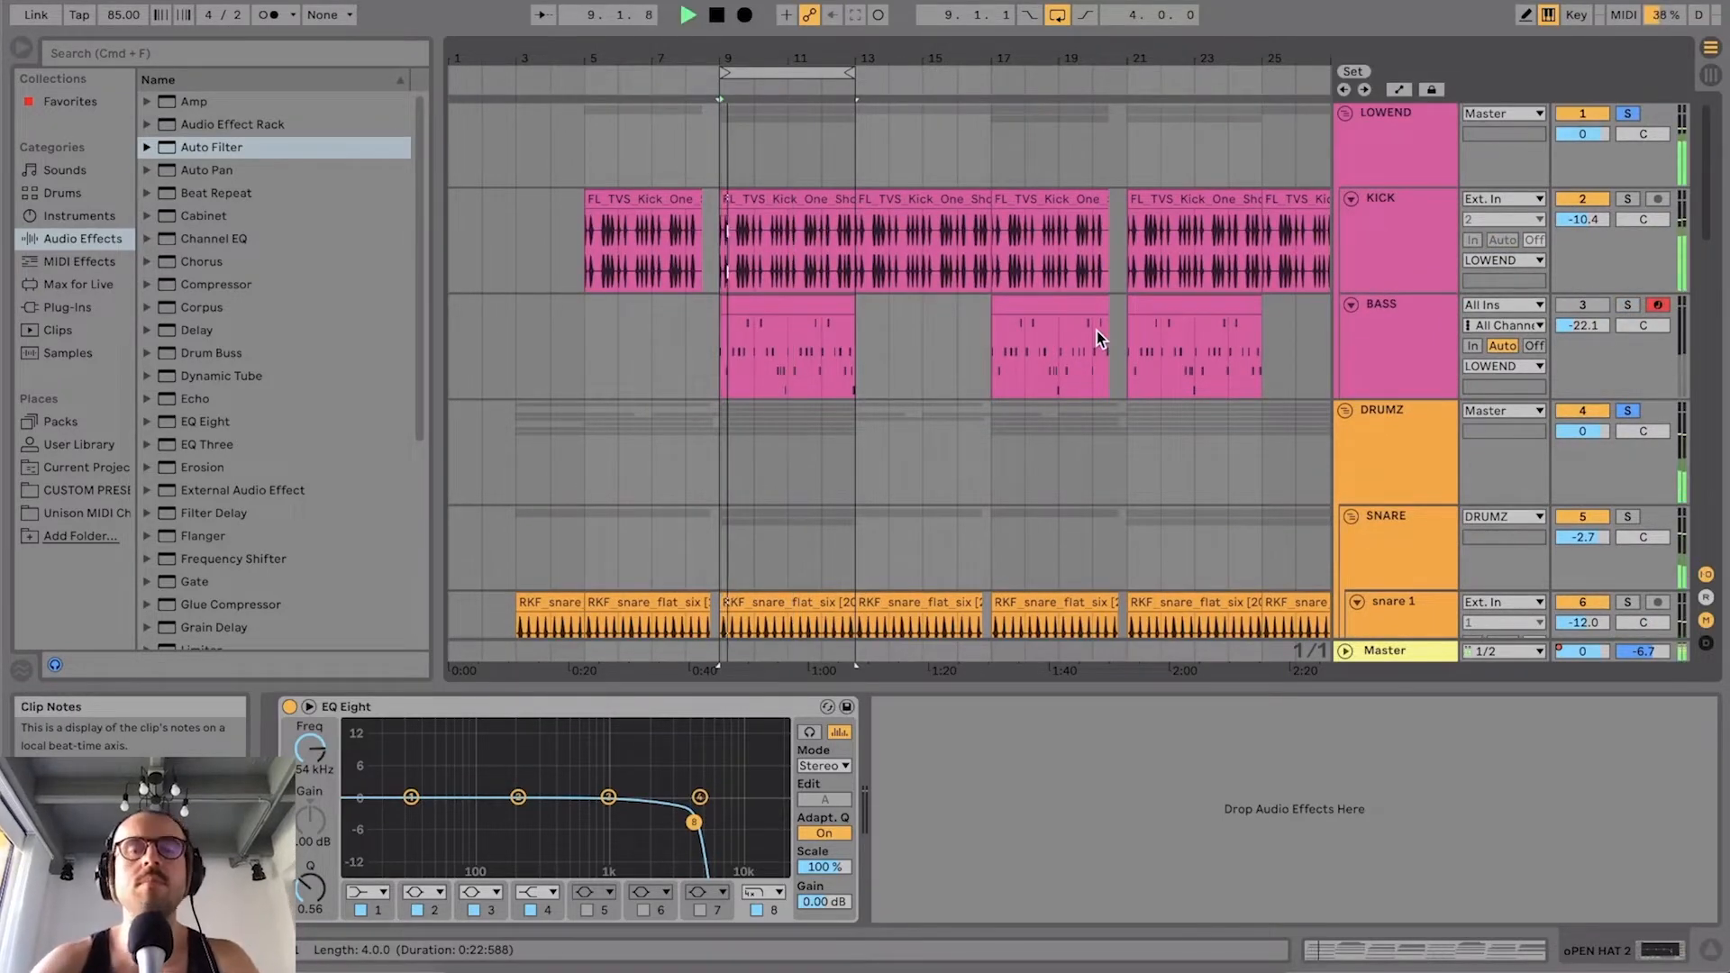
scroll(728, 336, "down", 2)
scroll(728, 336, "down", 8)
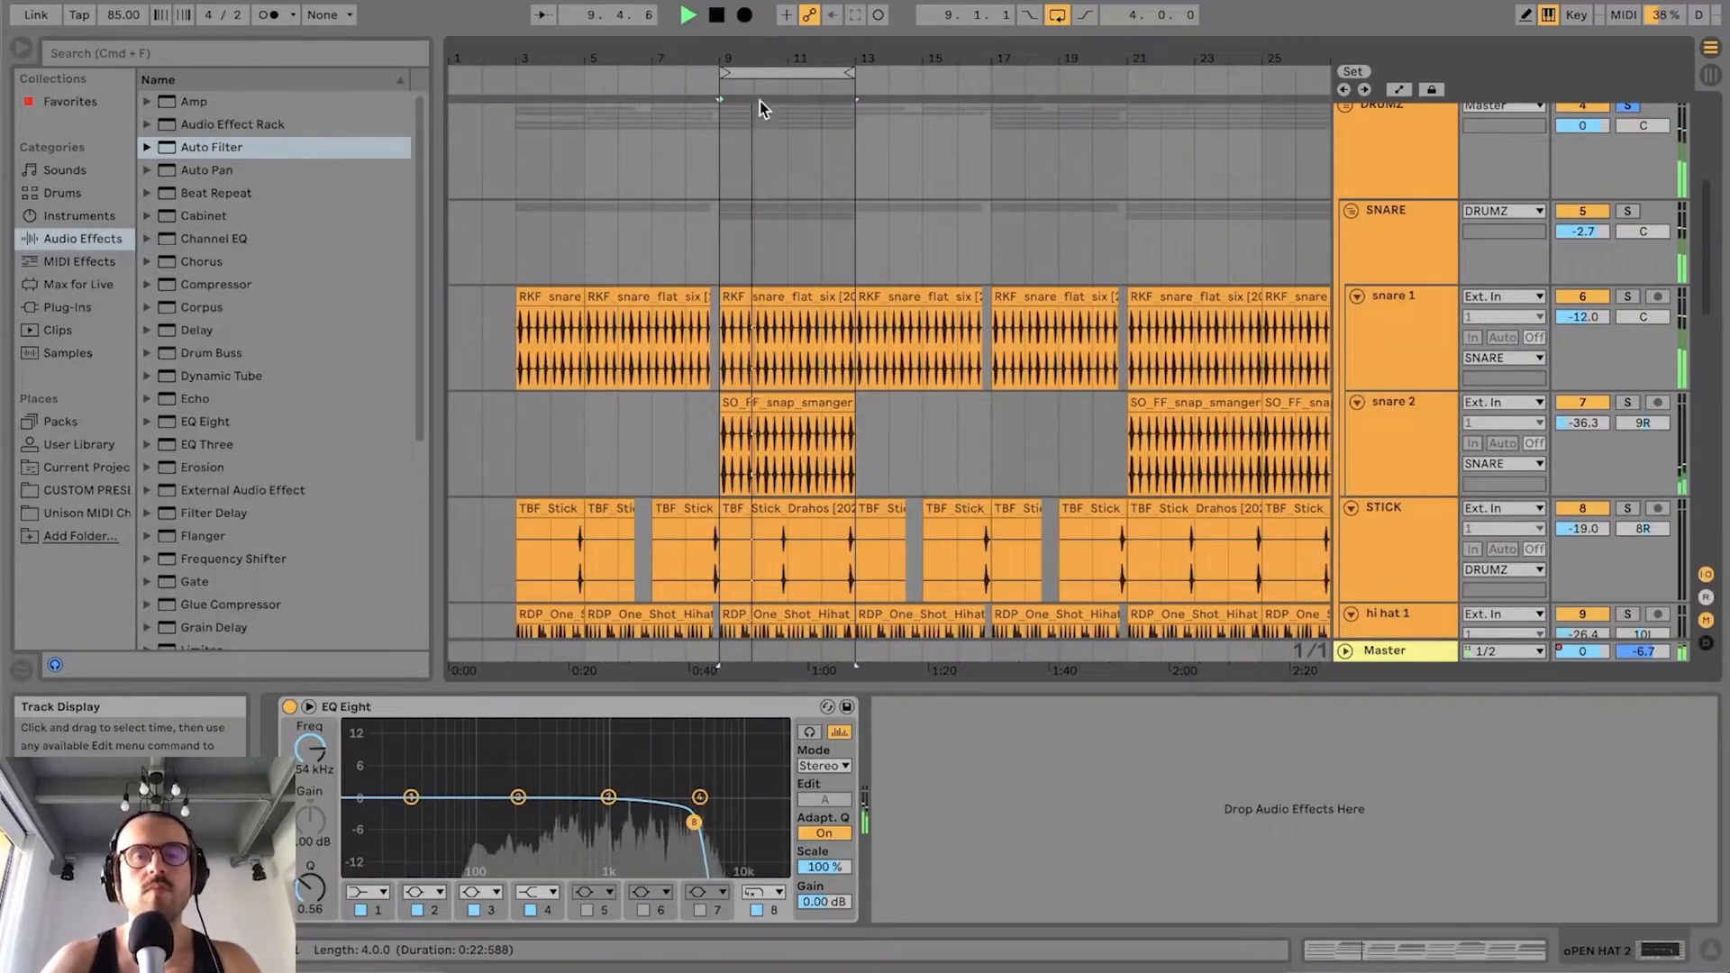
scroll(773, 268, "up", 3)
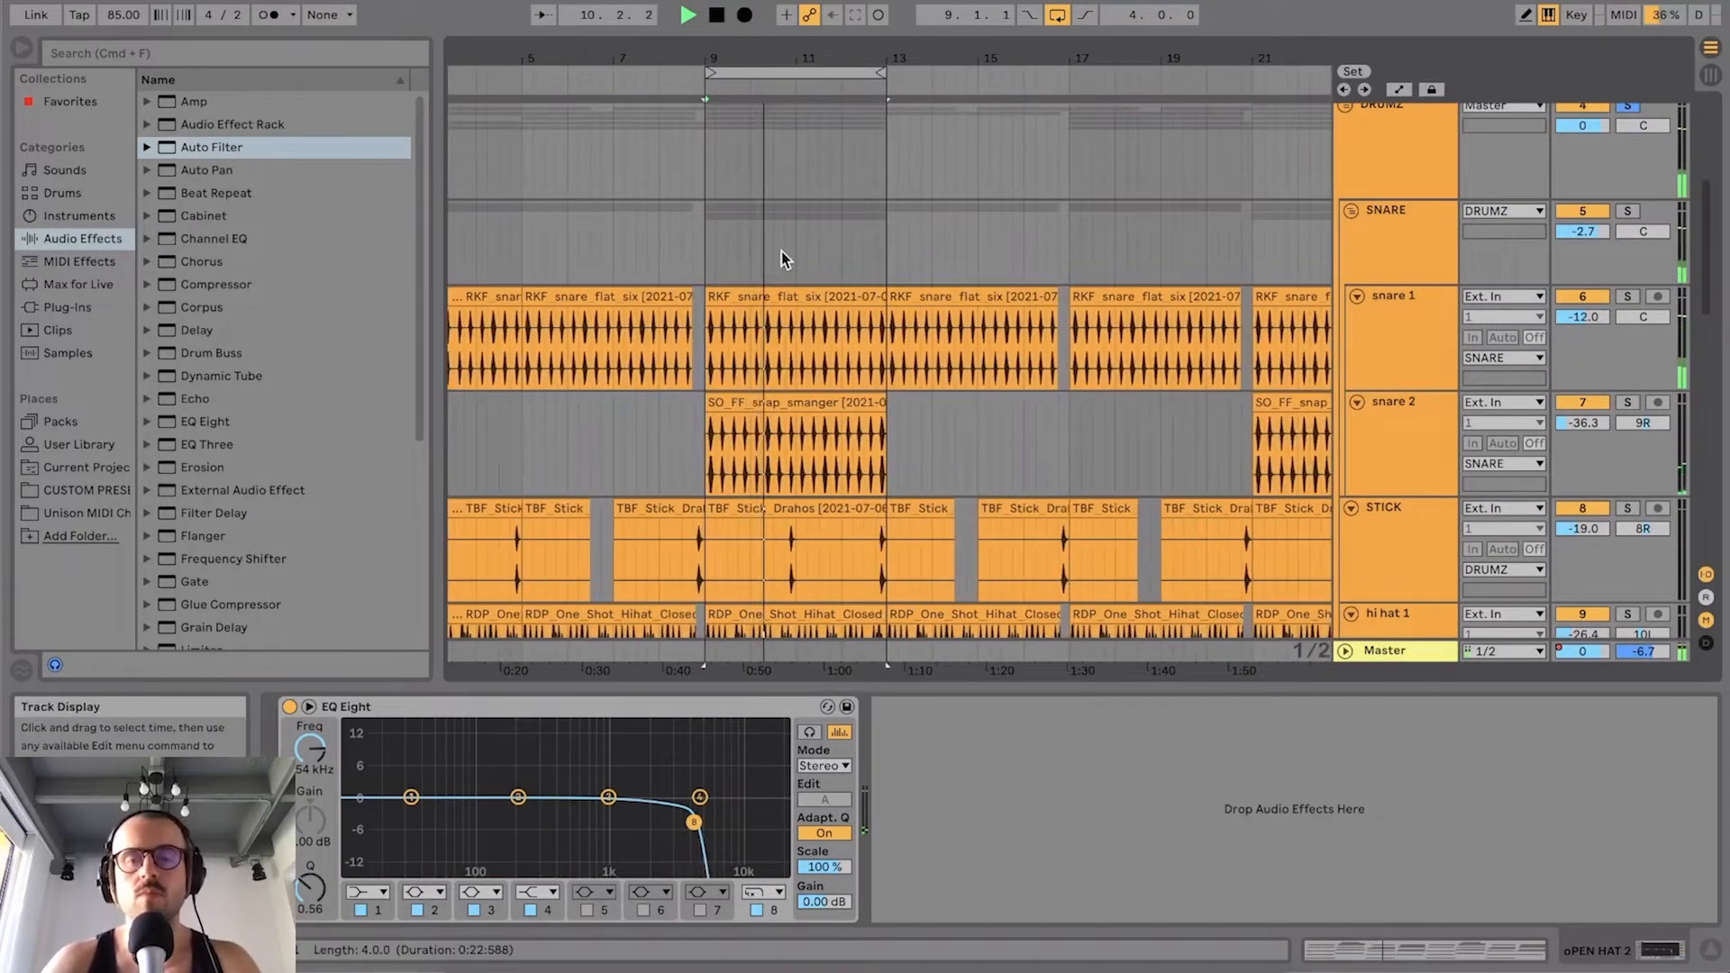
scroll(785, 257, "down", 2)
scroll(785, 252, "down", 2)
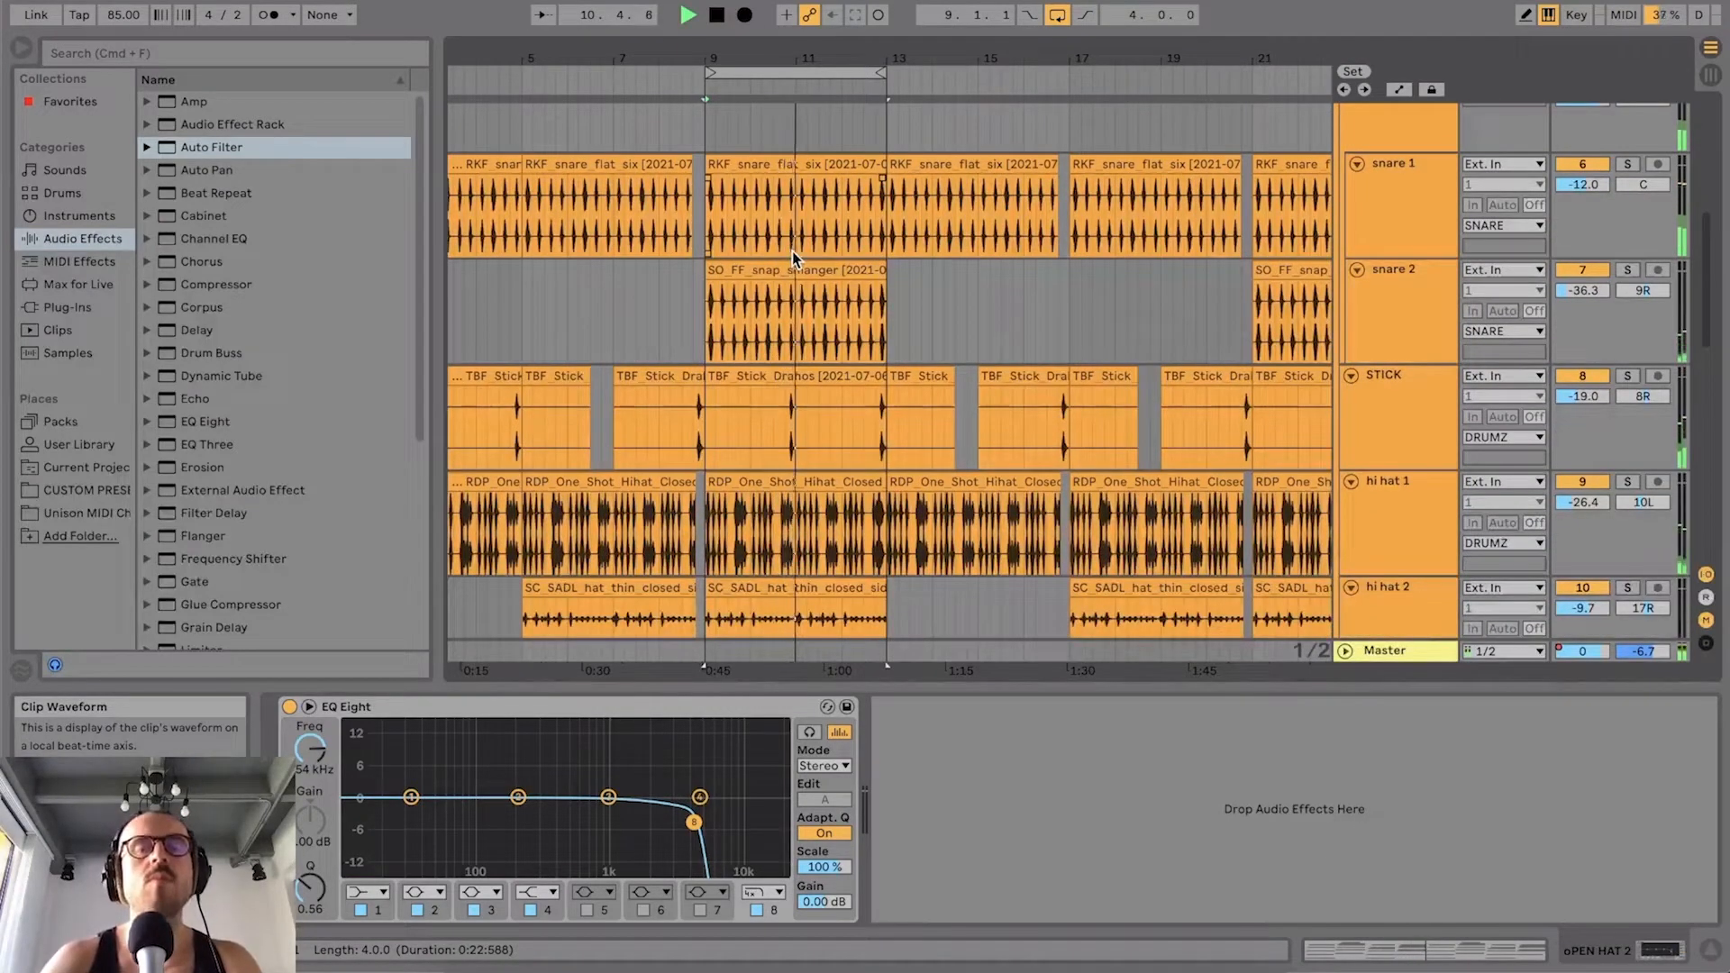
key("space")
Step: Examine the KICK hits against the BASS notes around 9.3.3, placing the insert marker there on the KICK track
scroll(1229, 338, "up", 1)
scroll(1229, 337, "up", 12)
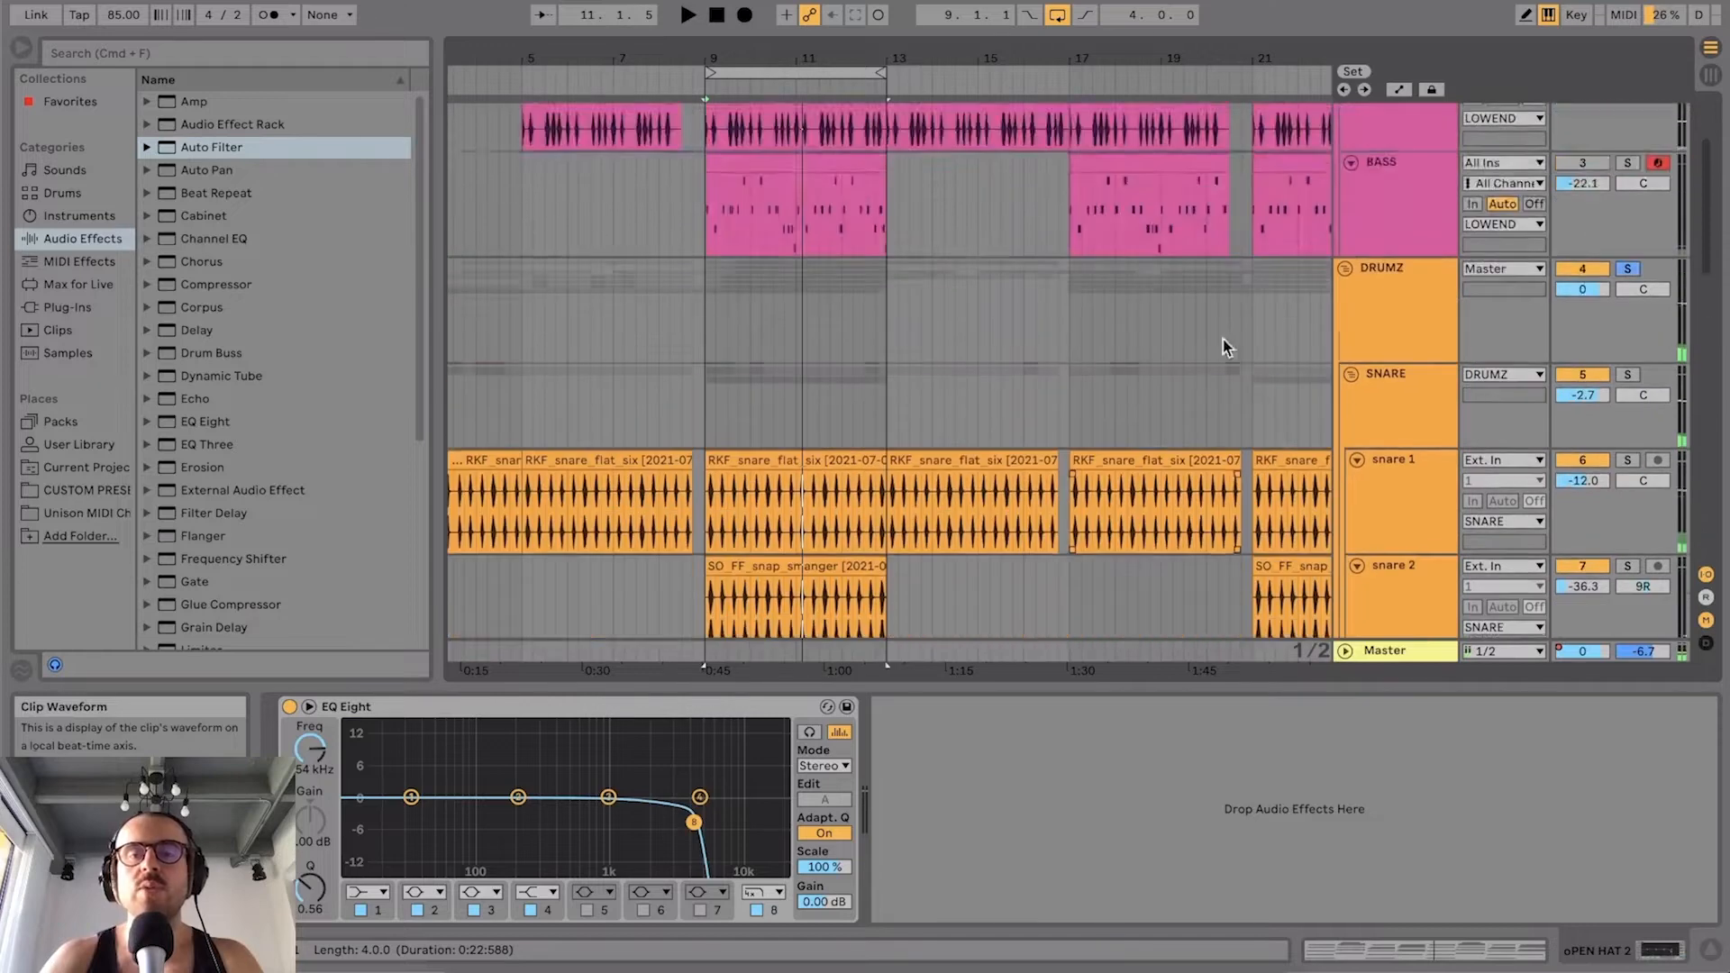
left_click_drag(741, 58, 741, 180)
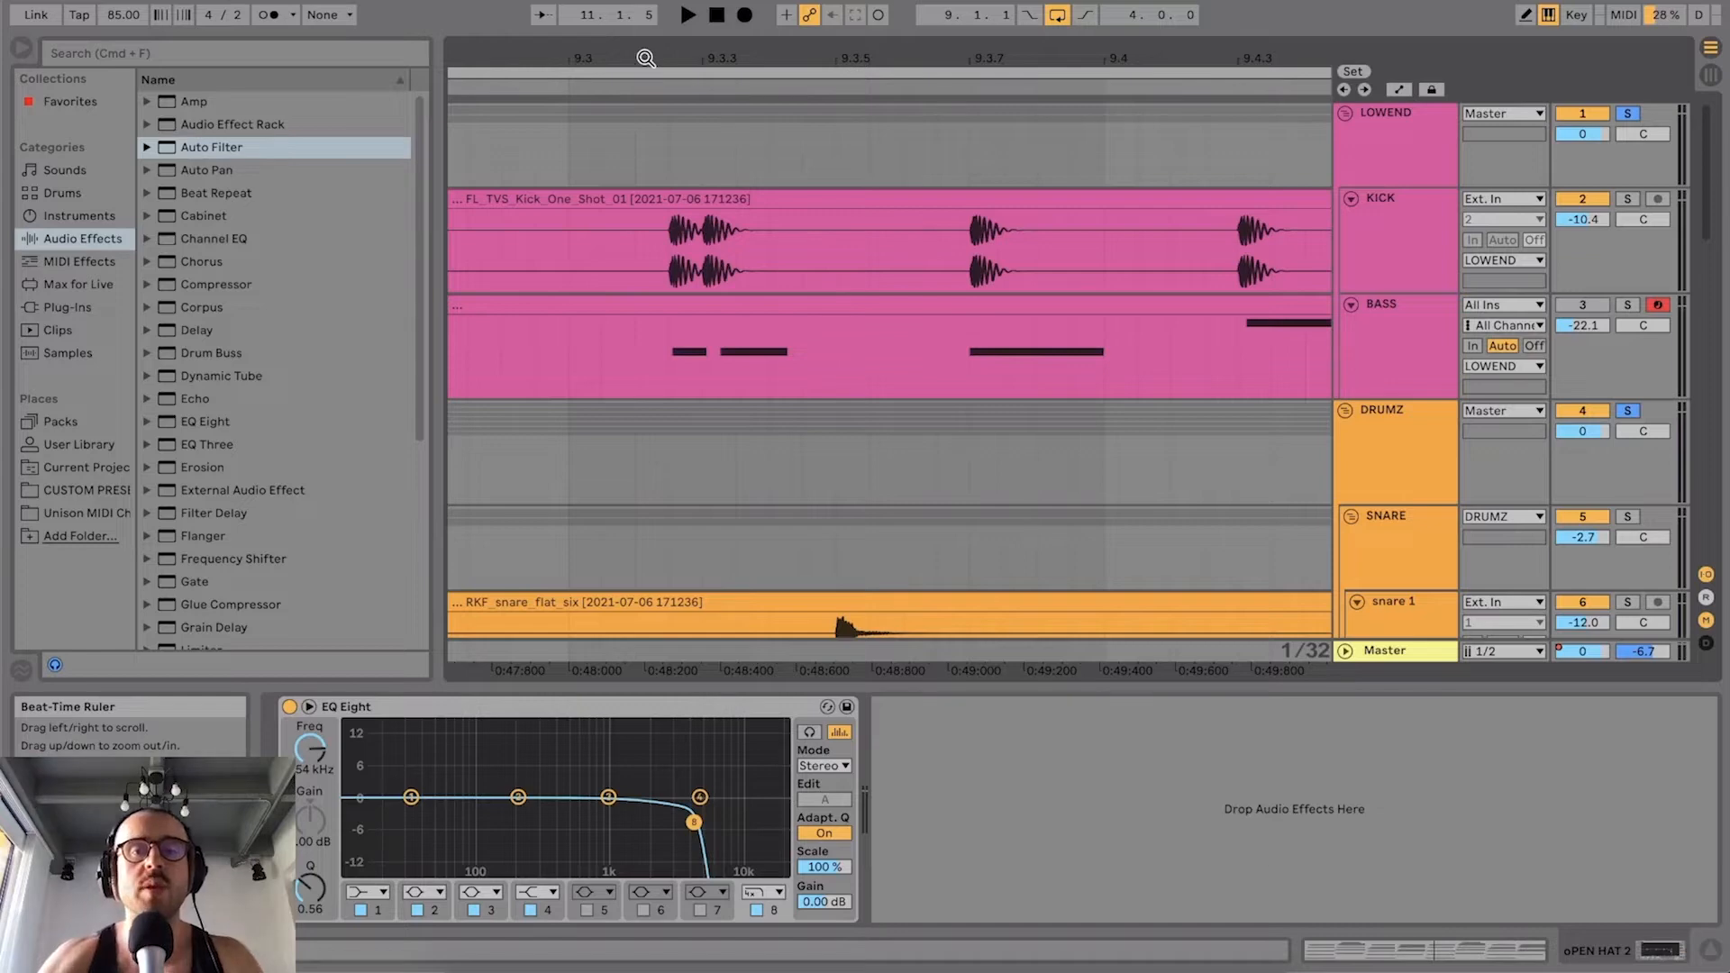
left_click(702, 237)
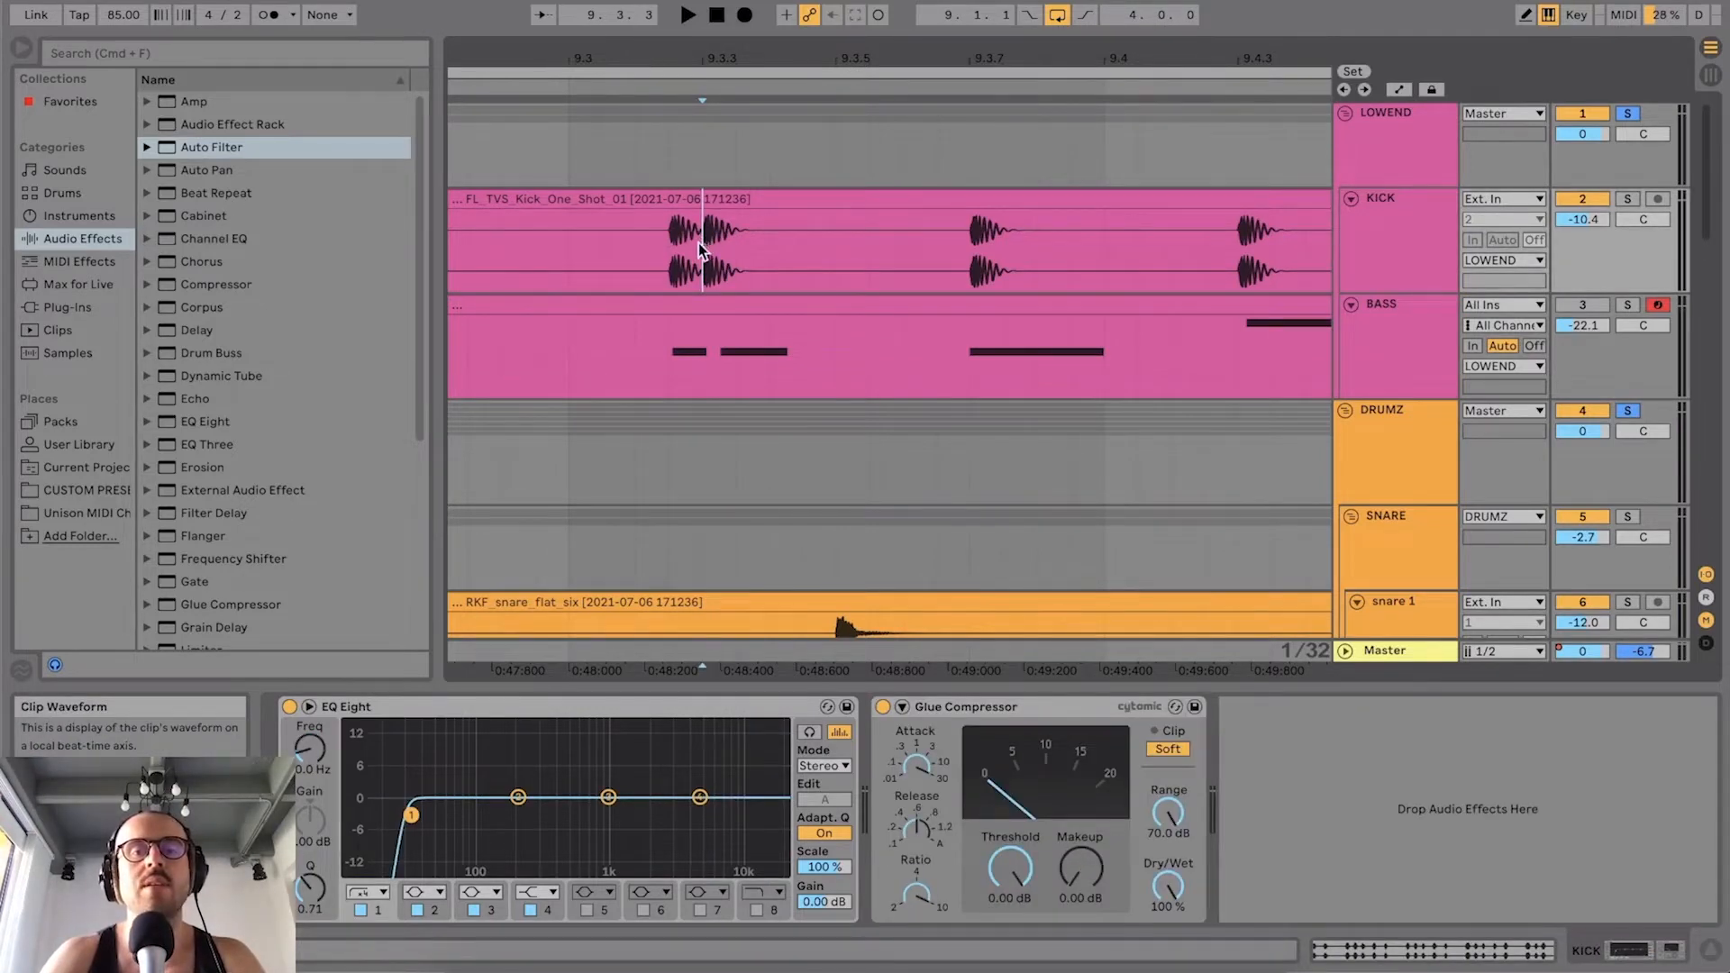
left_click_drag(667, 56, 667, 72)
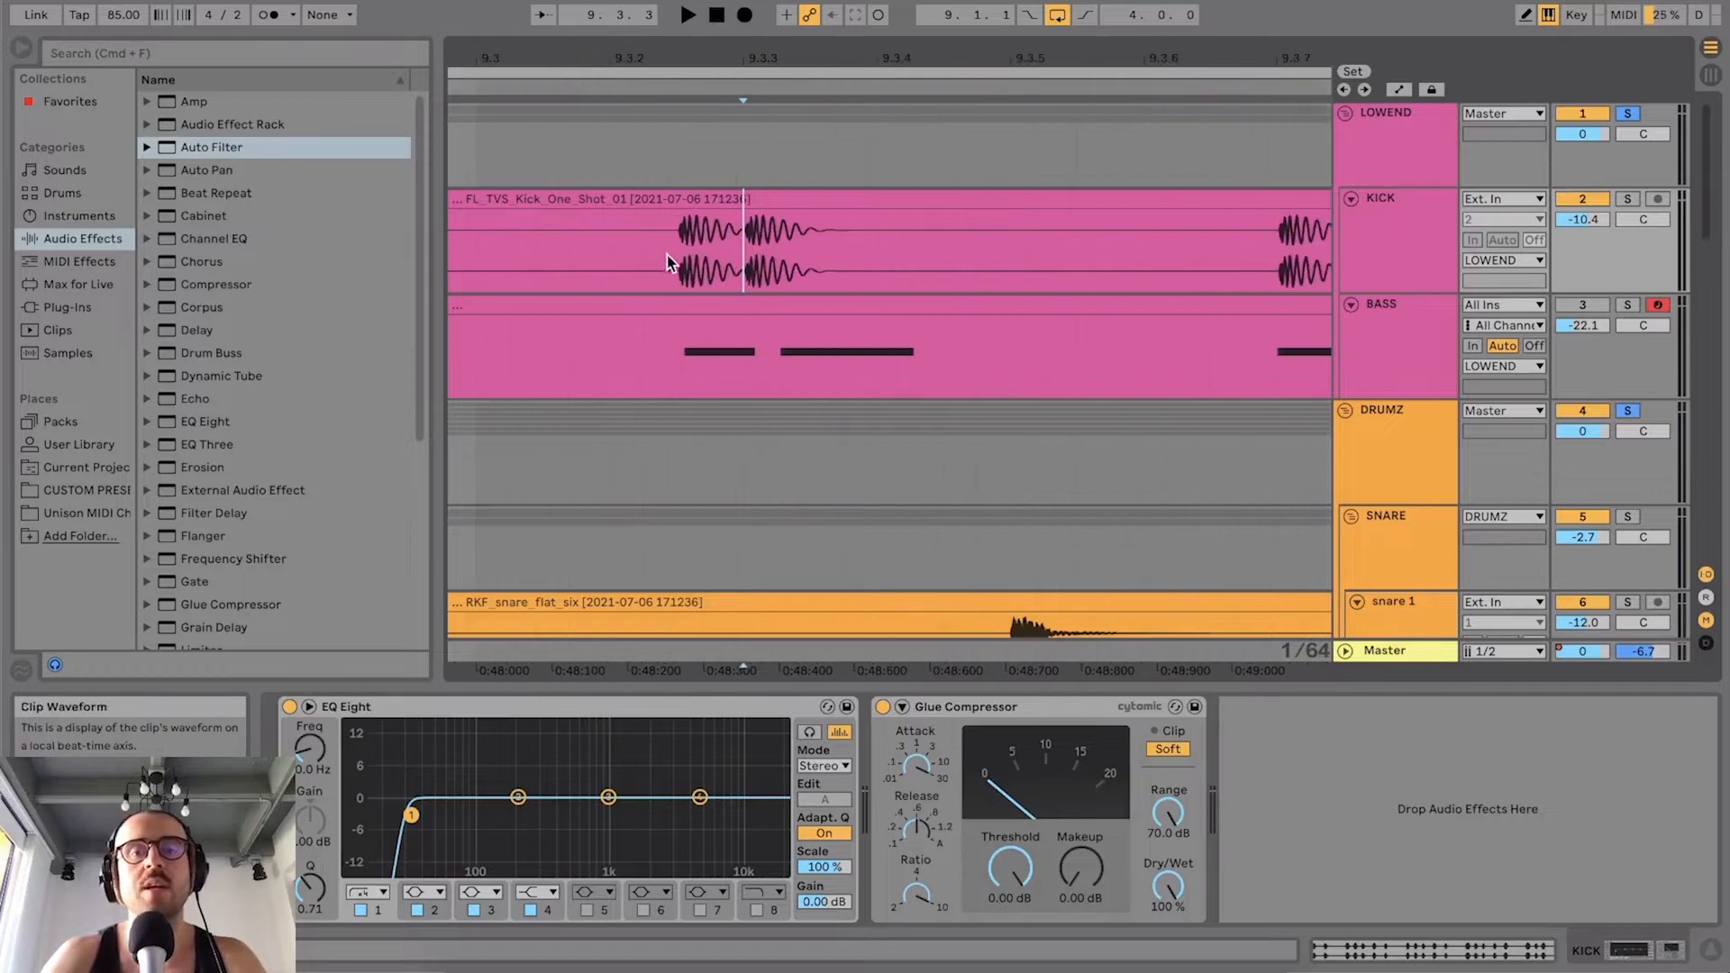
left_click_drag(744, 43, 744, 13)
Step: Examine the snare, STICK and hat clip patterns in bars 9 to 13 of the DRUMZ group
scroll(819, 258, "down", 5)
scroll(824, 253, "down", 2)
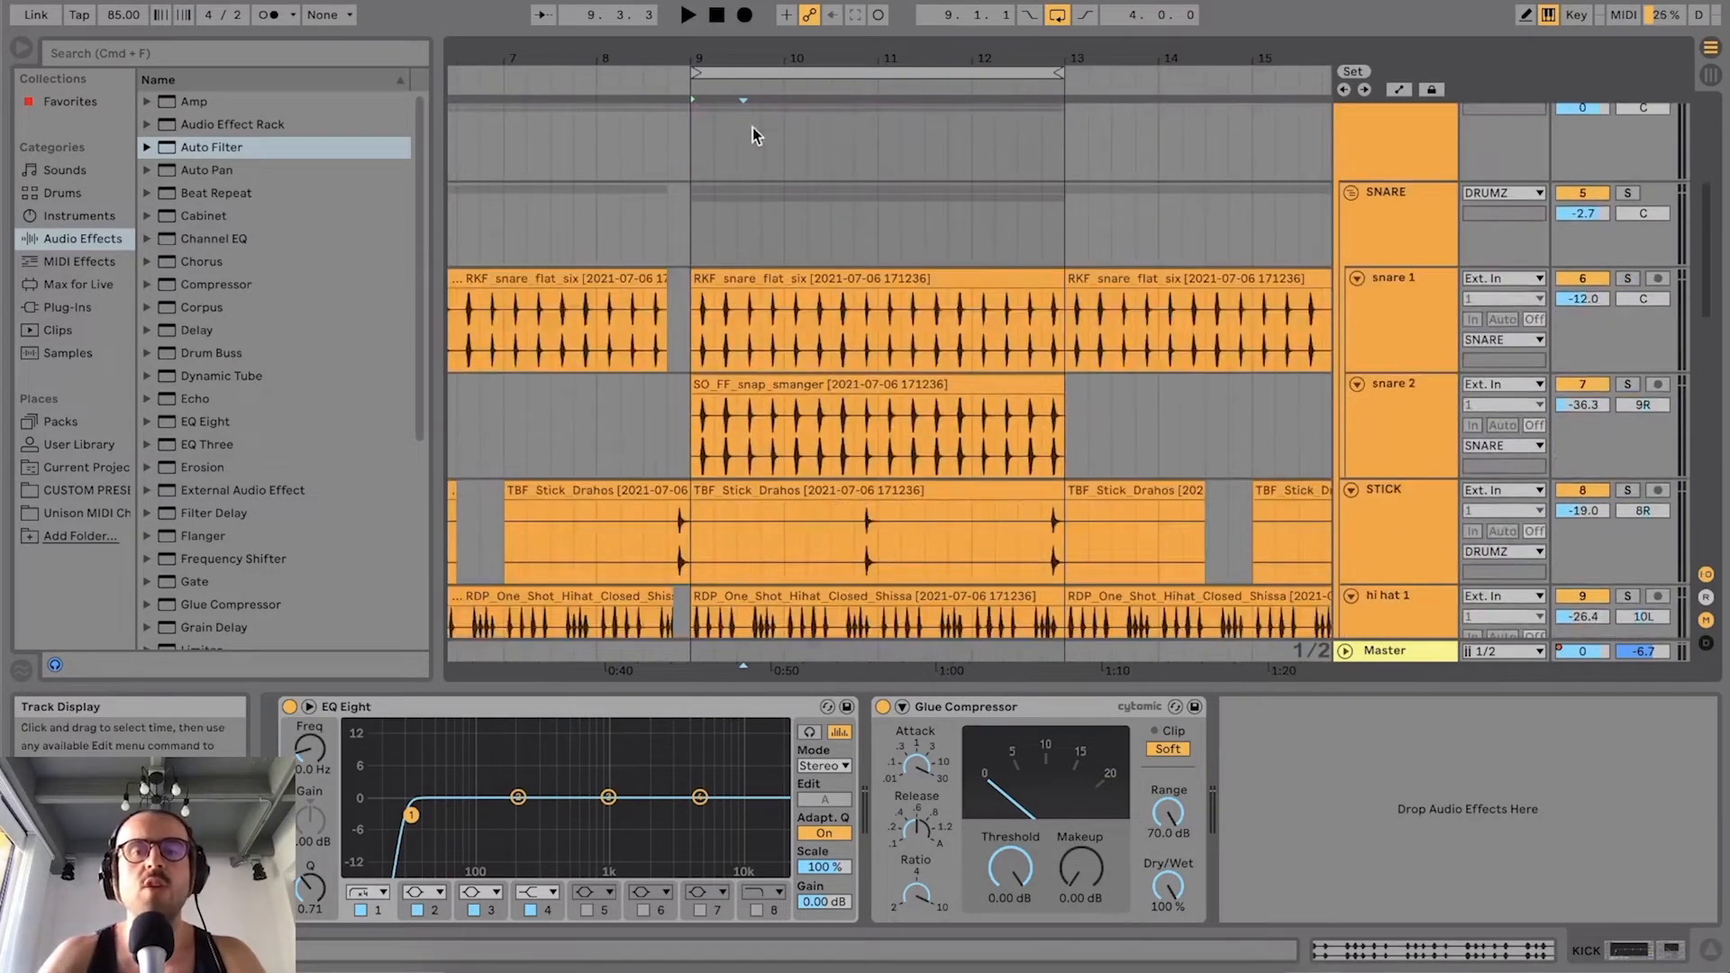
left_click_drag(730, 50, 691, 56)
scroll(755, 257, "down", 2)
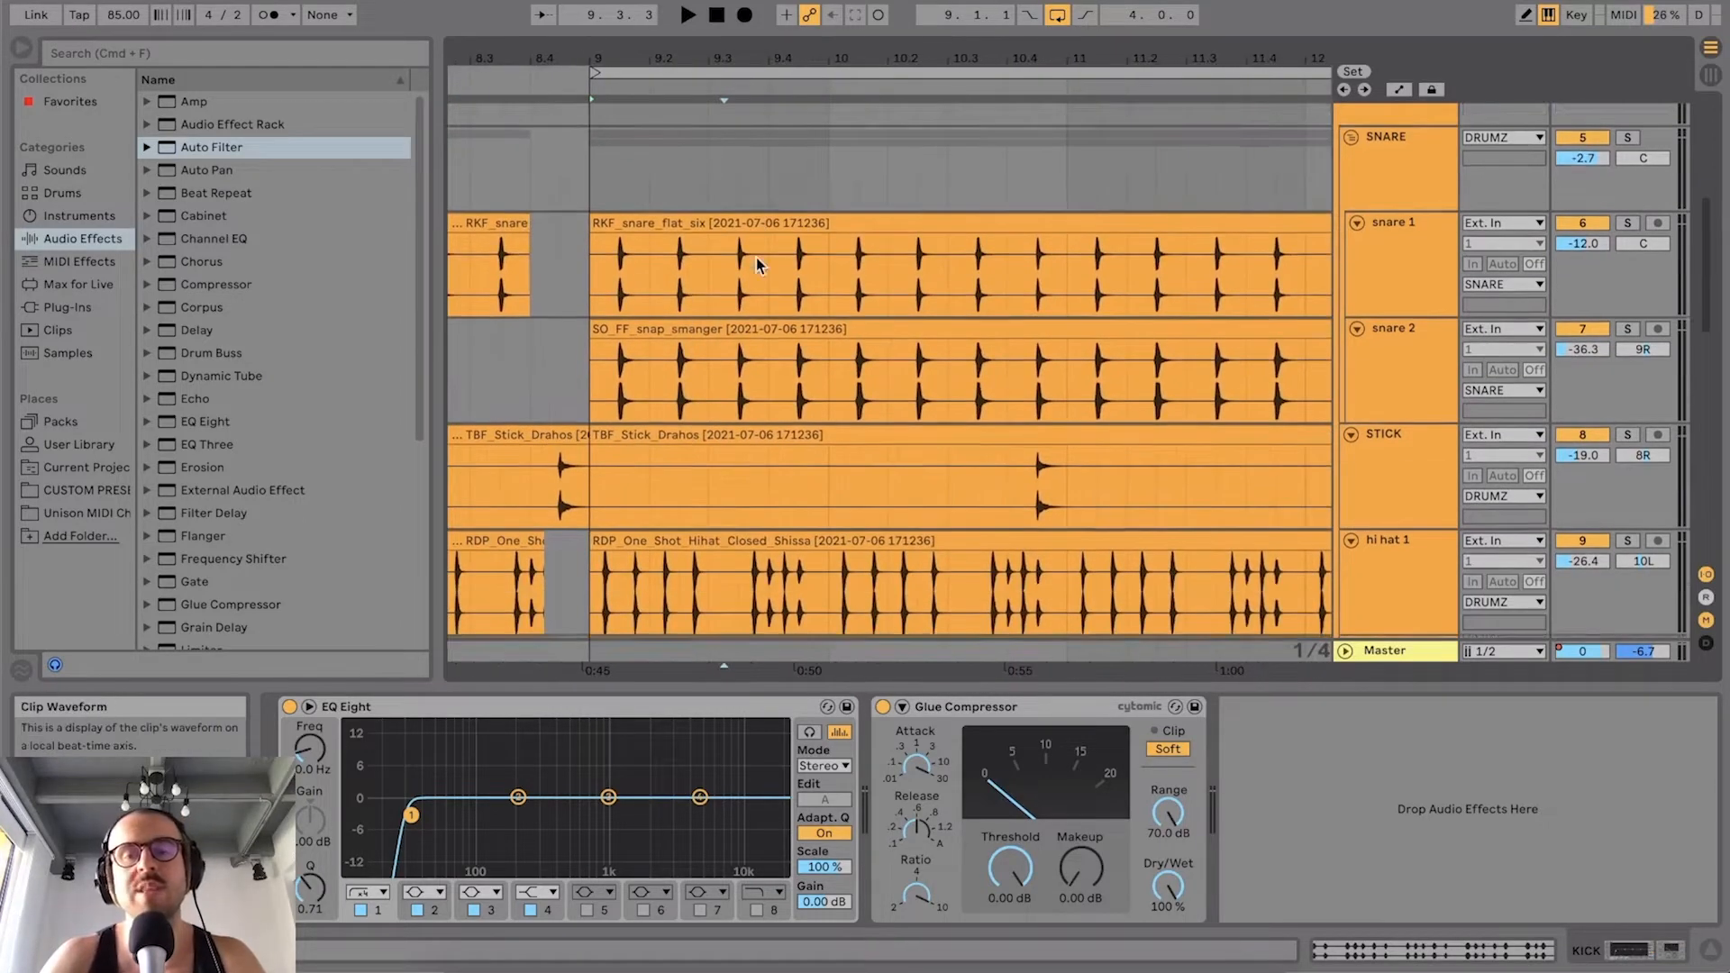
left_click_drag(922, 55, 882, 35)
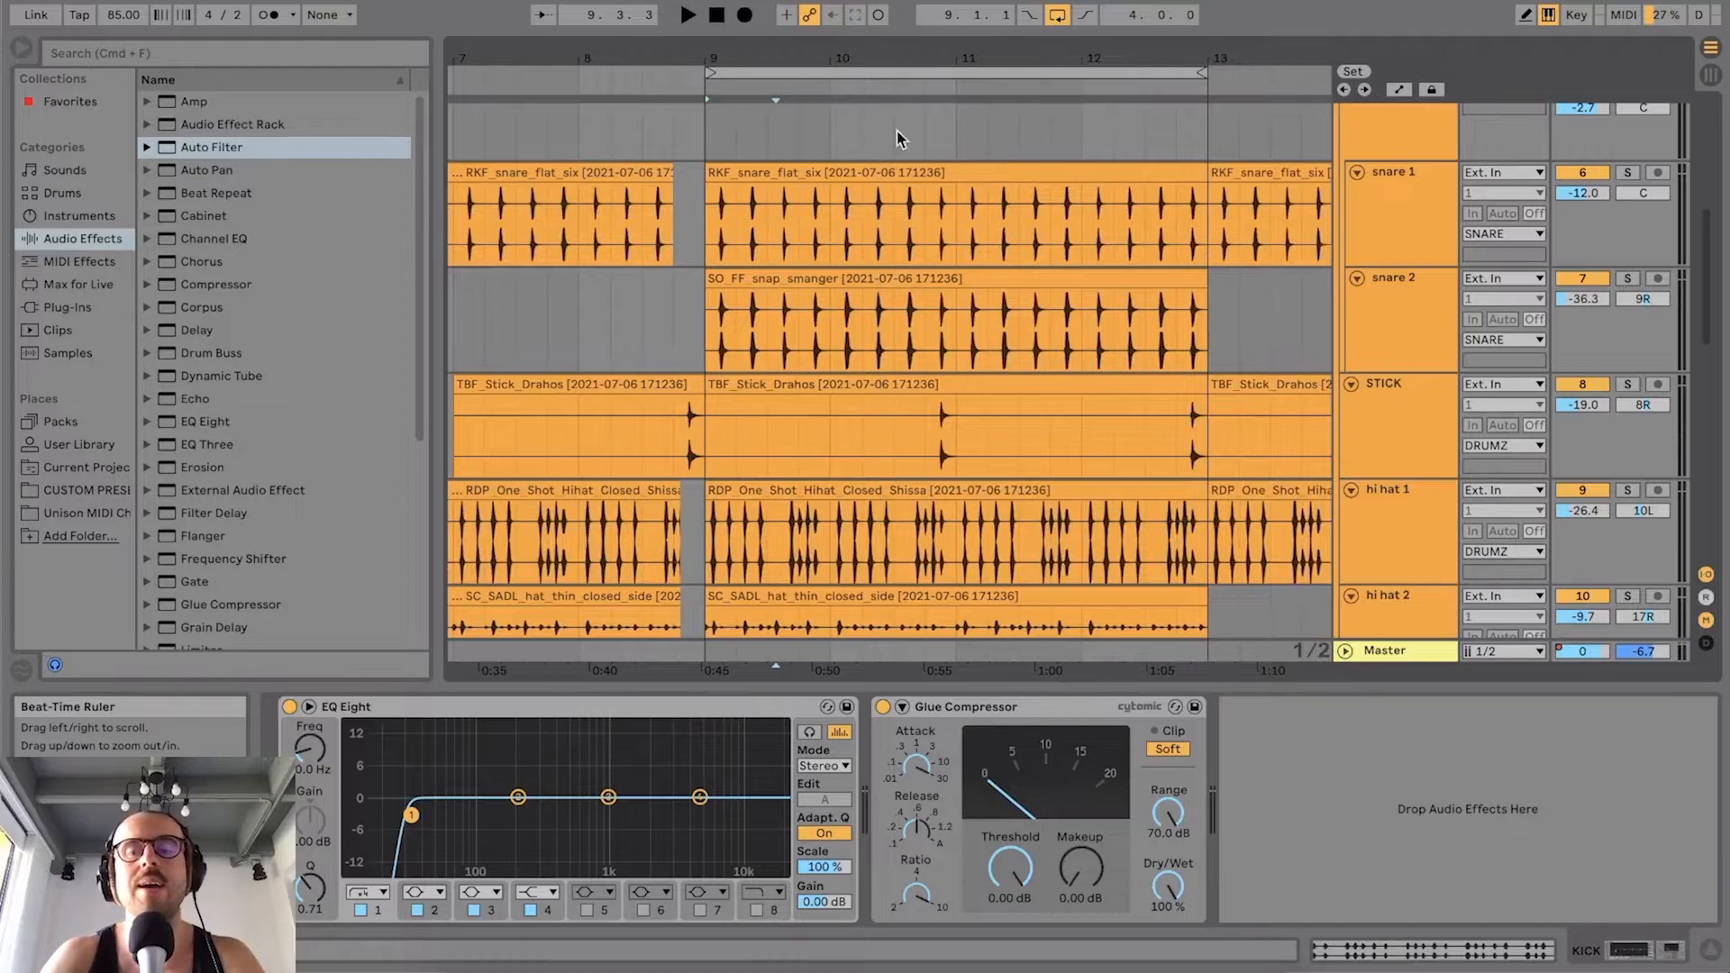
scroll(915, 234, "down", 3)
scroll(912, 230, "down", 3)
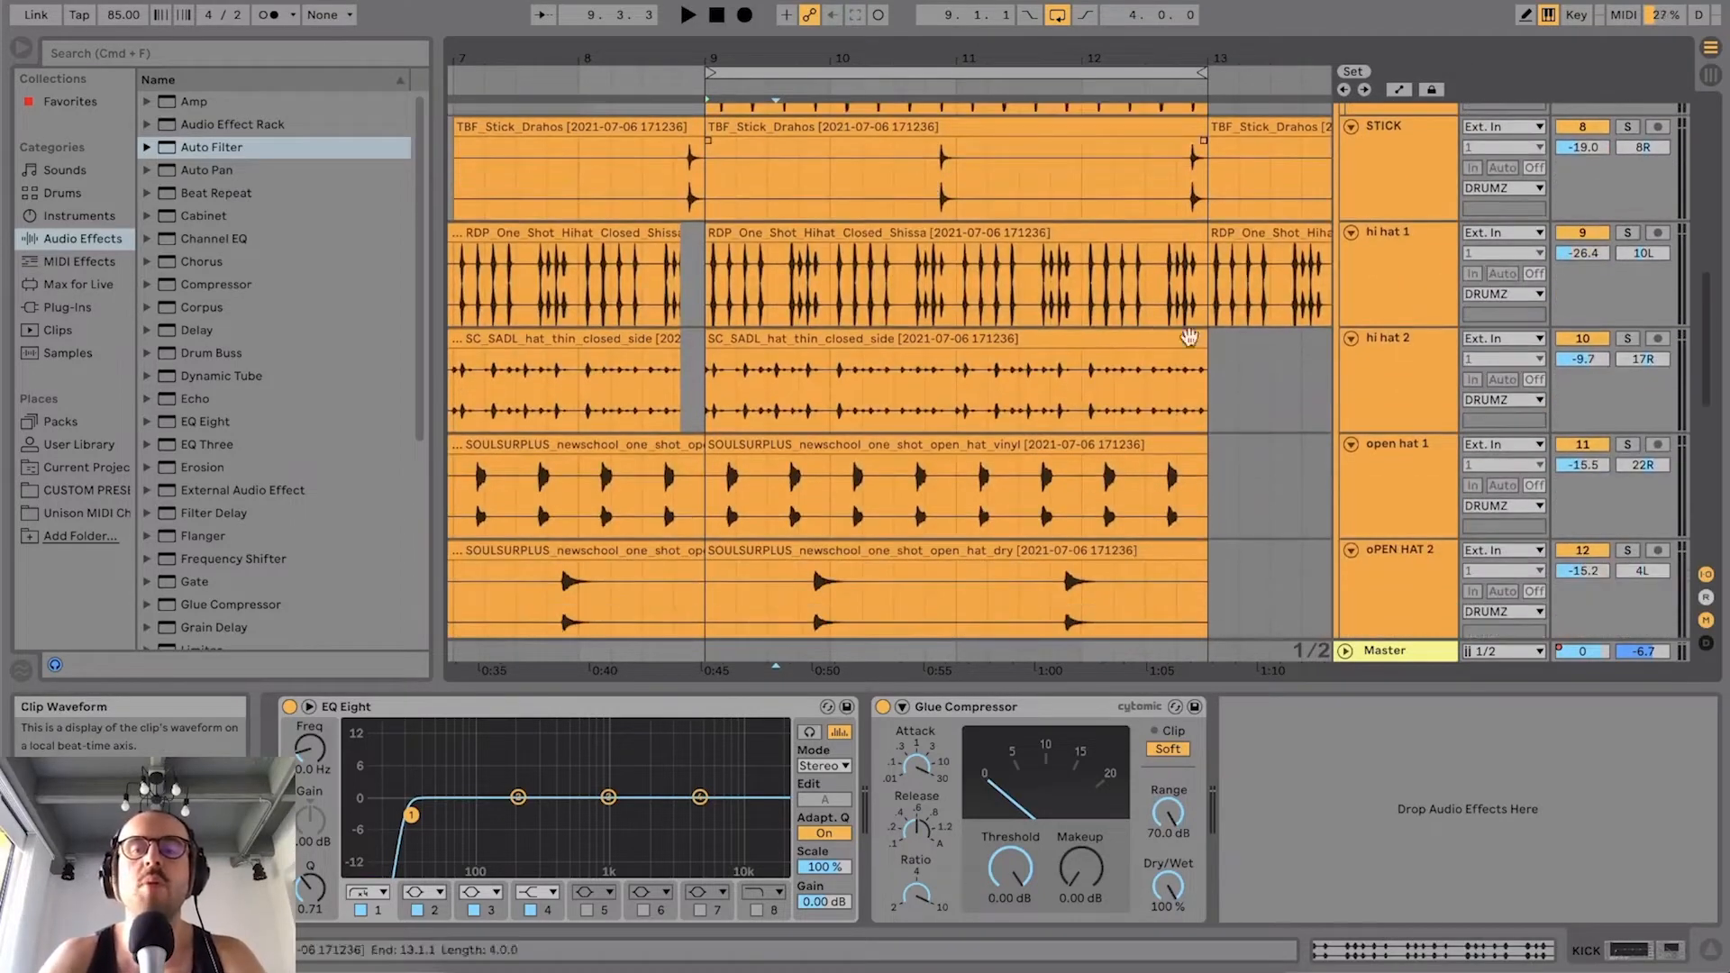
scroll(1065, 377, "up", 3)
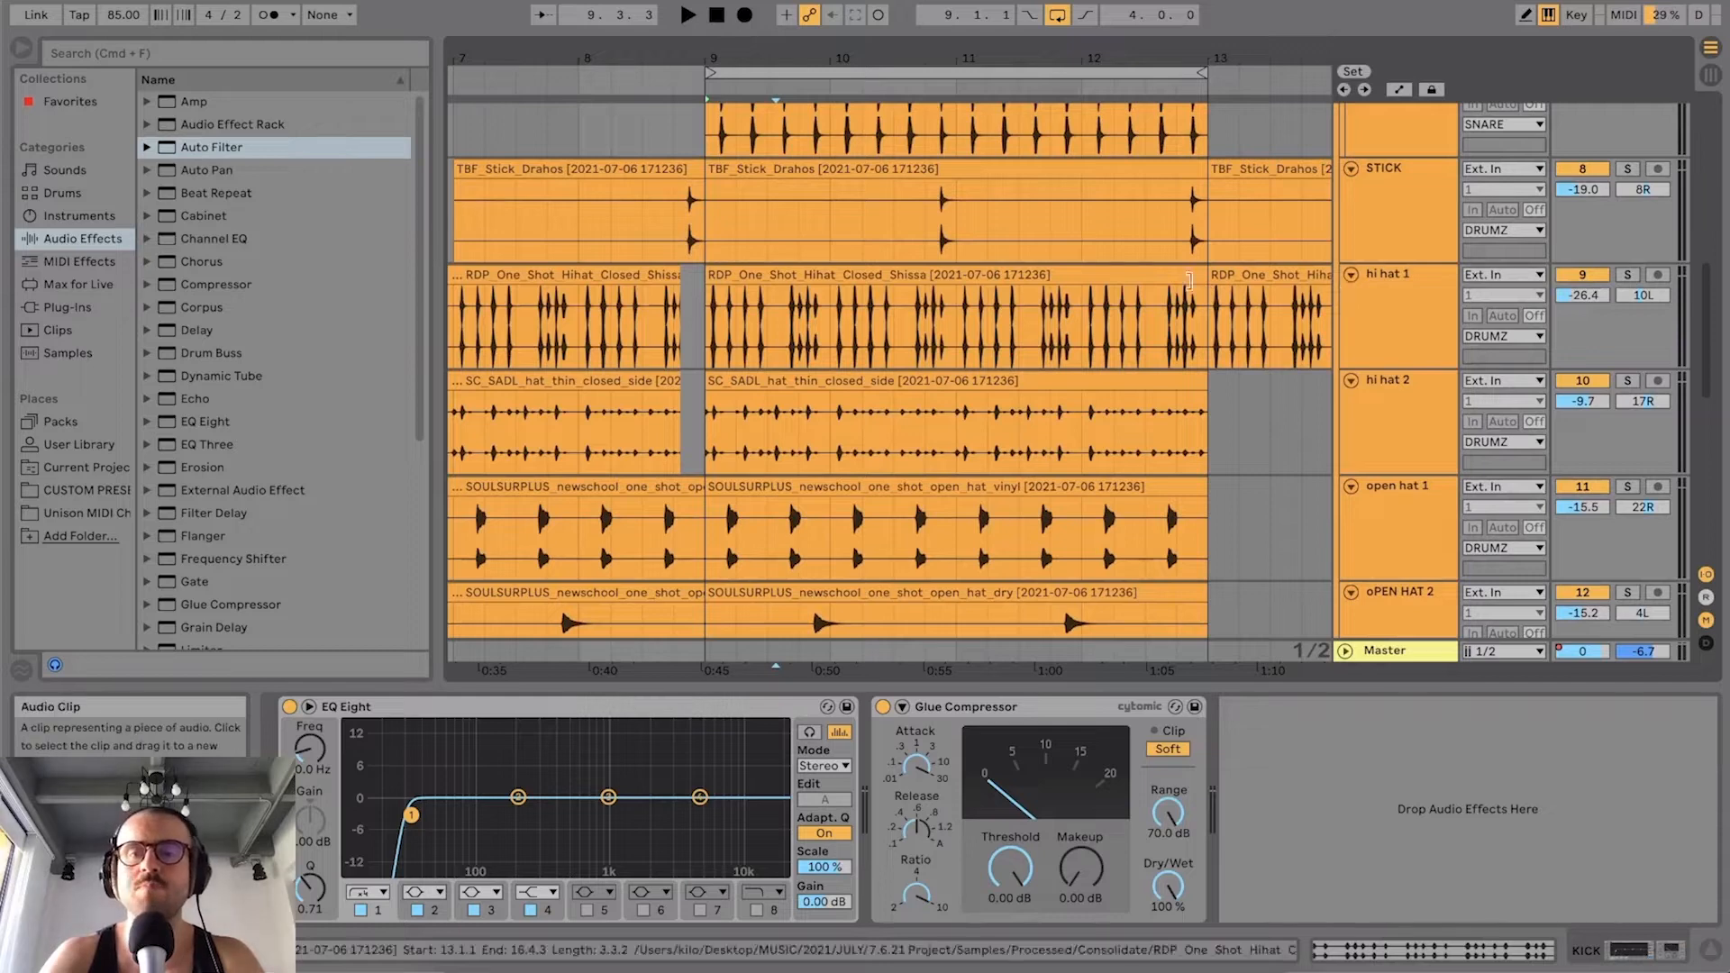
Step: Select the hi hat 1 clip at bar 9, solo hi hat 1 and hi hat 2, and play them
left_click(882, 275)
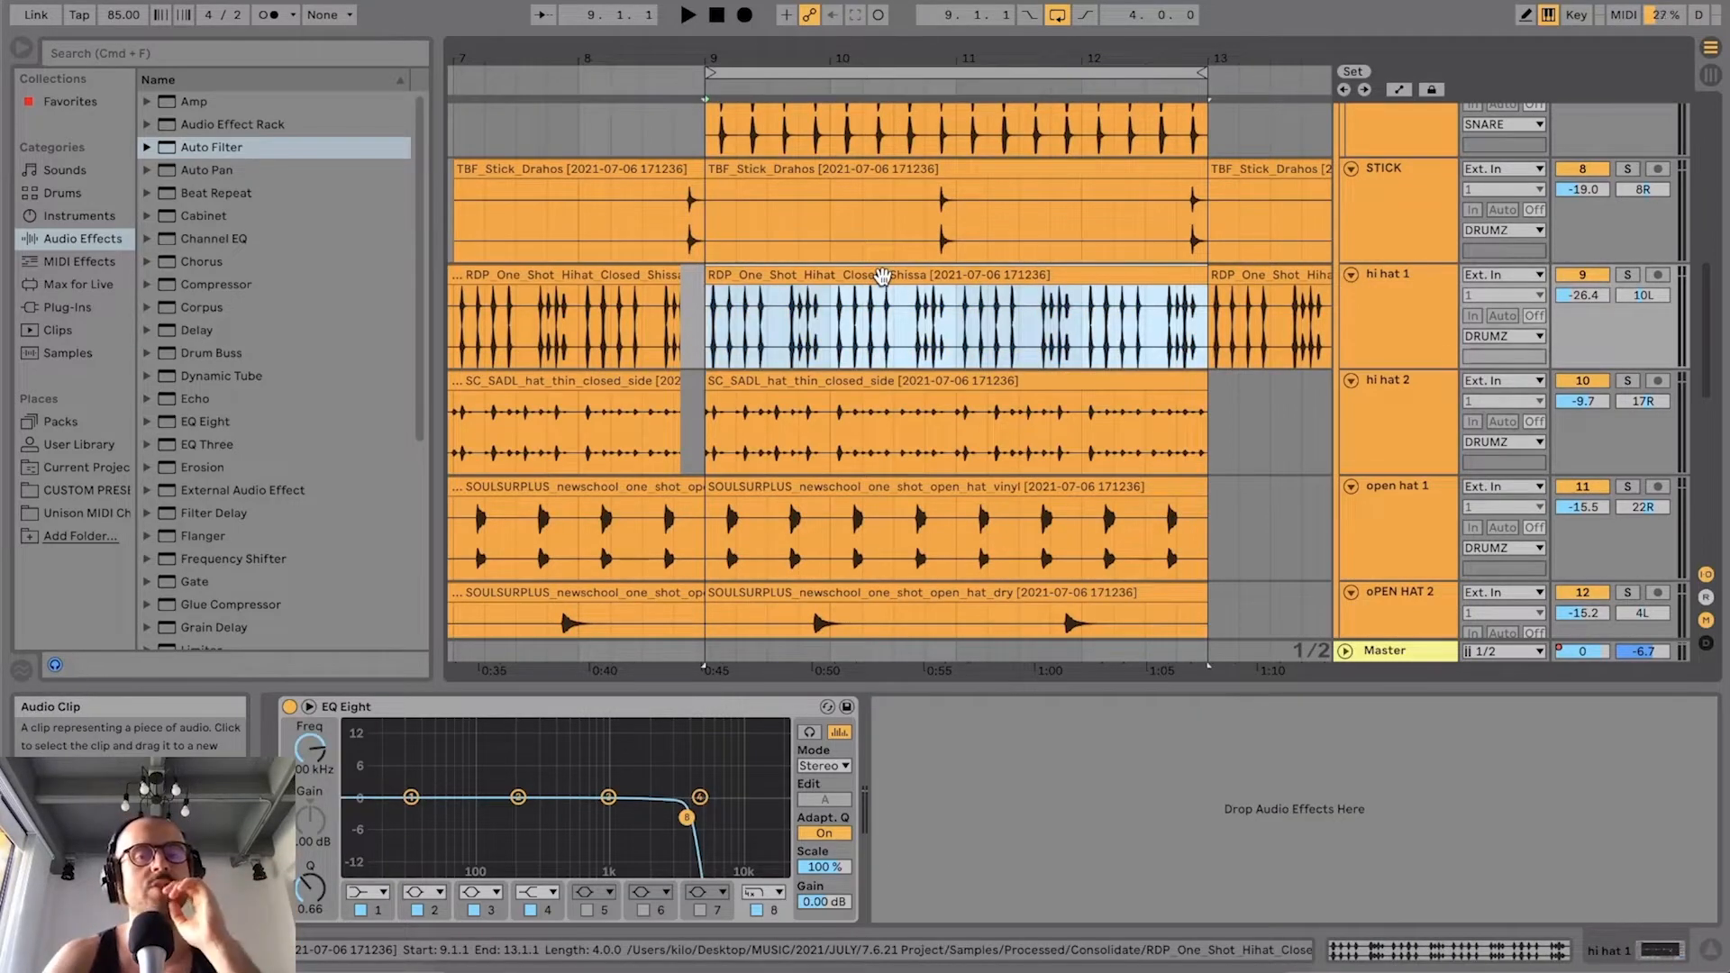
left_click(1627, 275)
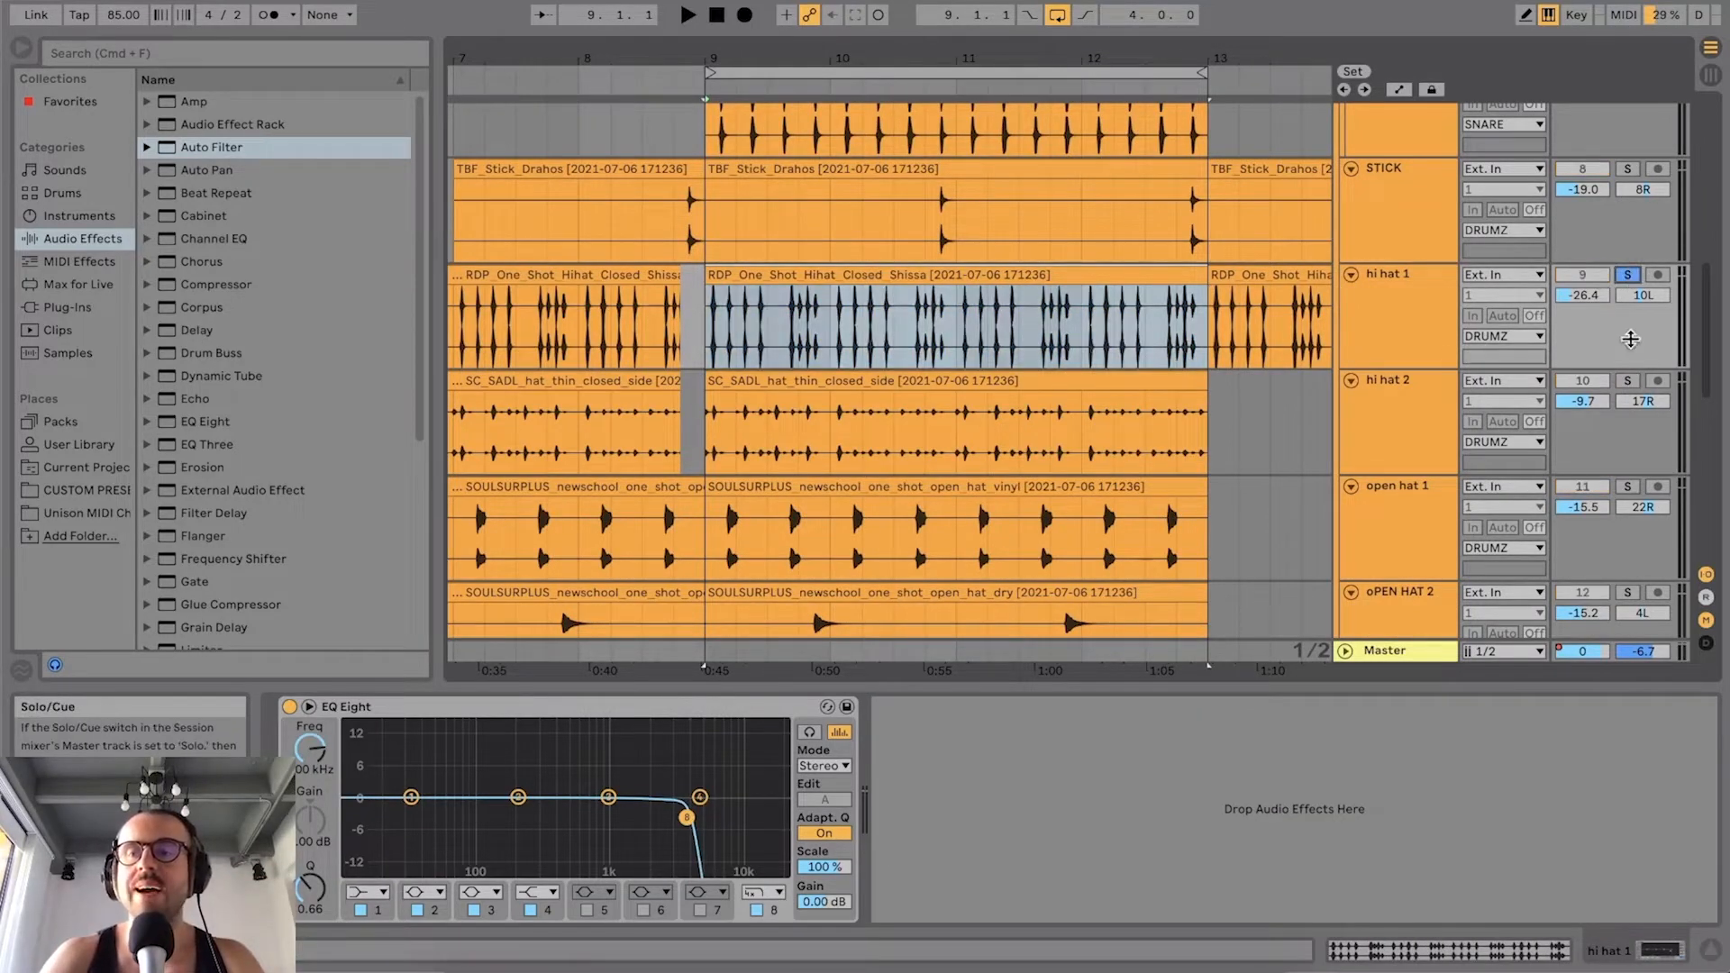
left_click(1627, 381)
key("space")
left_click_drag(766, 56, 683, 54)
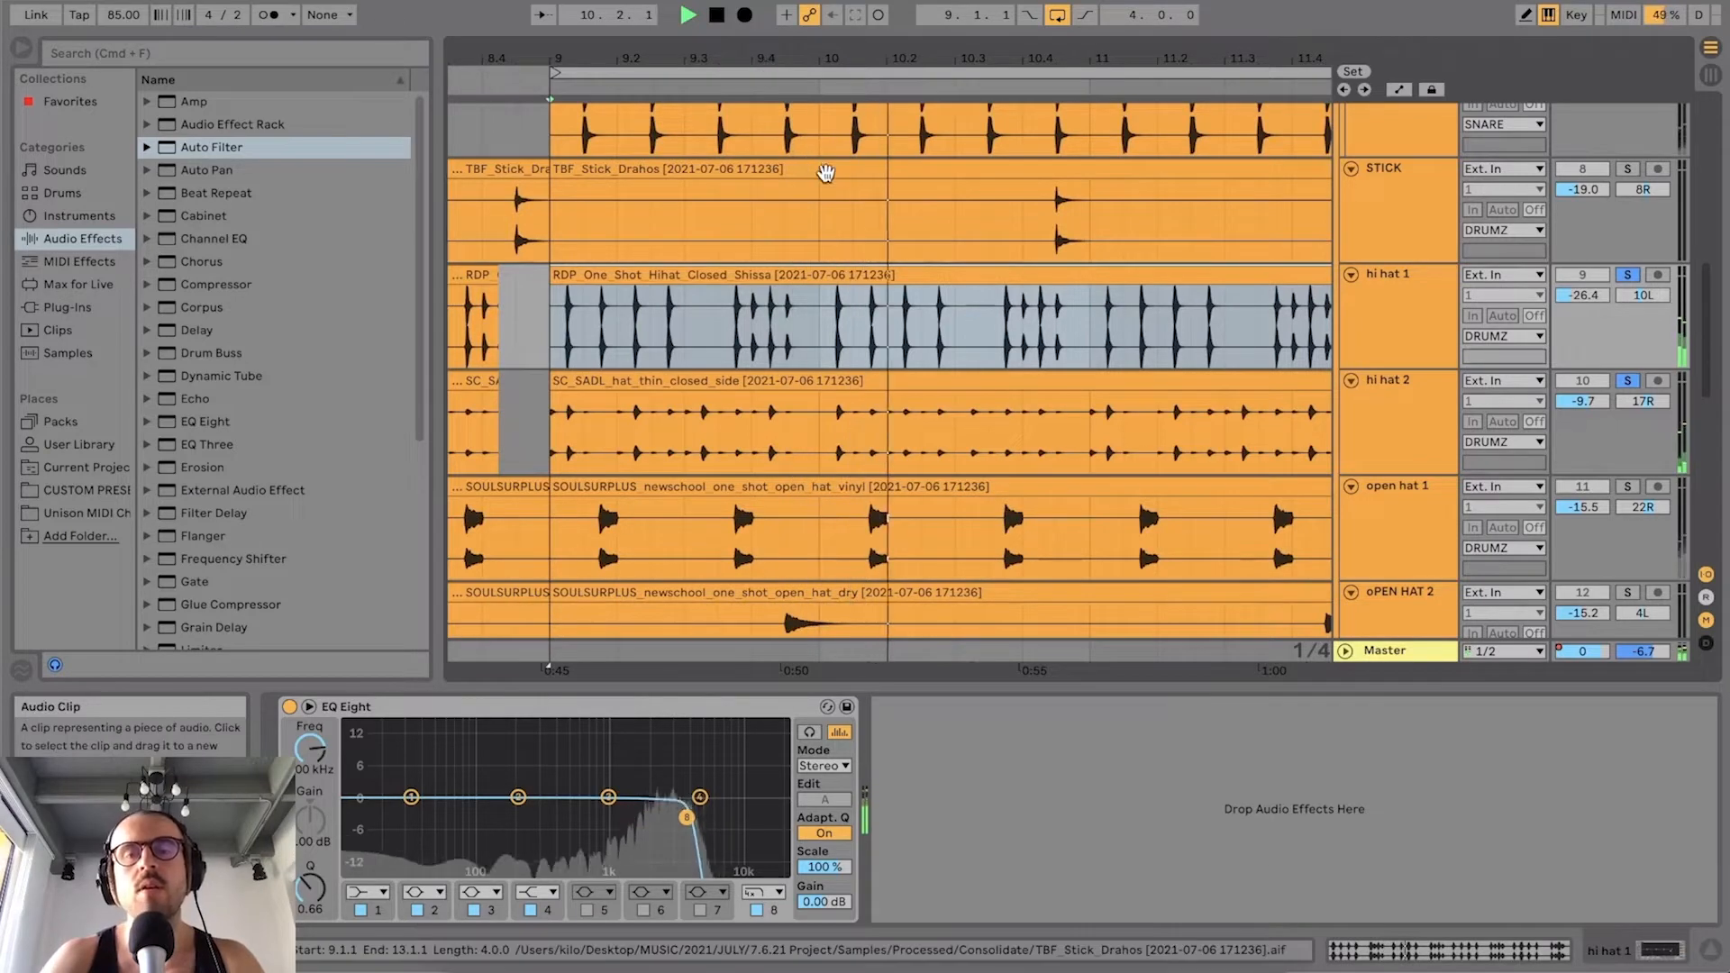
Step: Stop playback, place the insert marker at 9.3.3 on hi hat 1, and examine its hit pattern from bar 9
left_click_drag(844, 61, 938, 74)
left_click(747, 326)
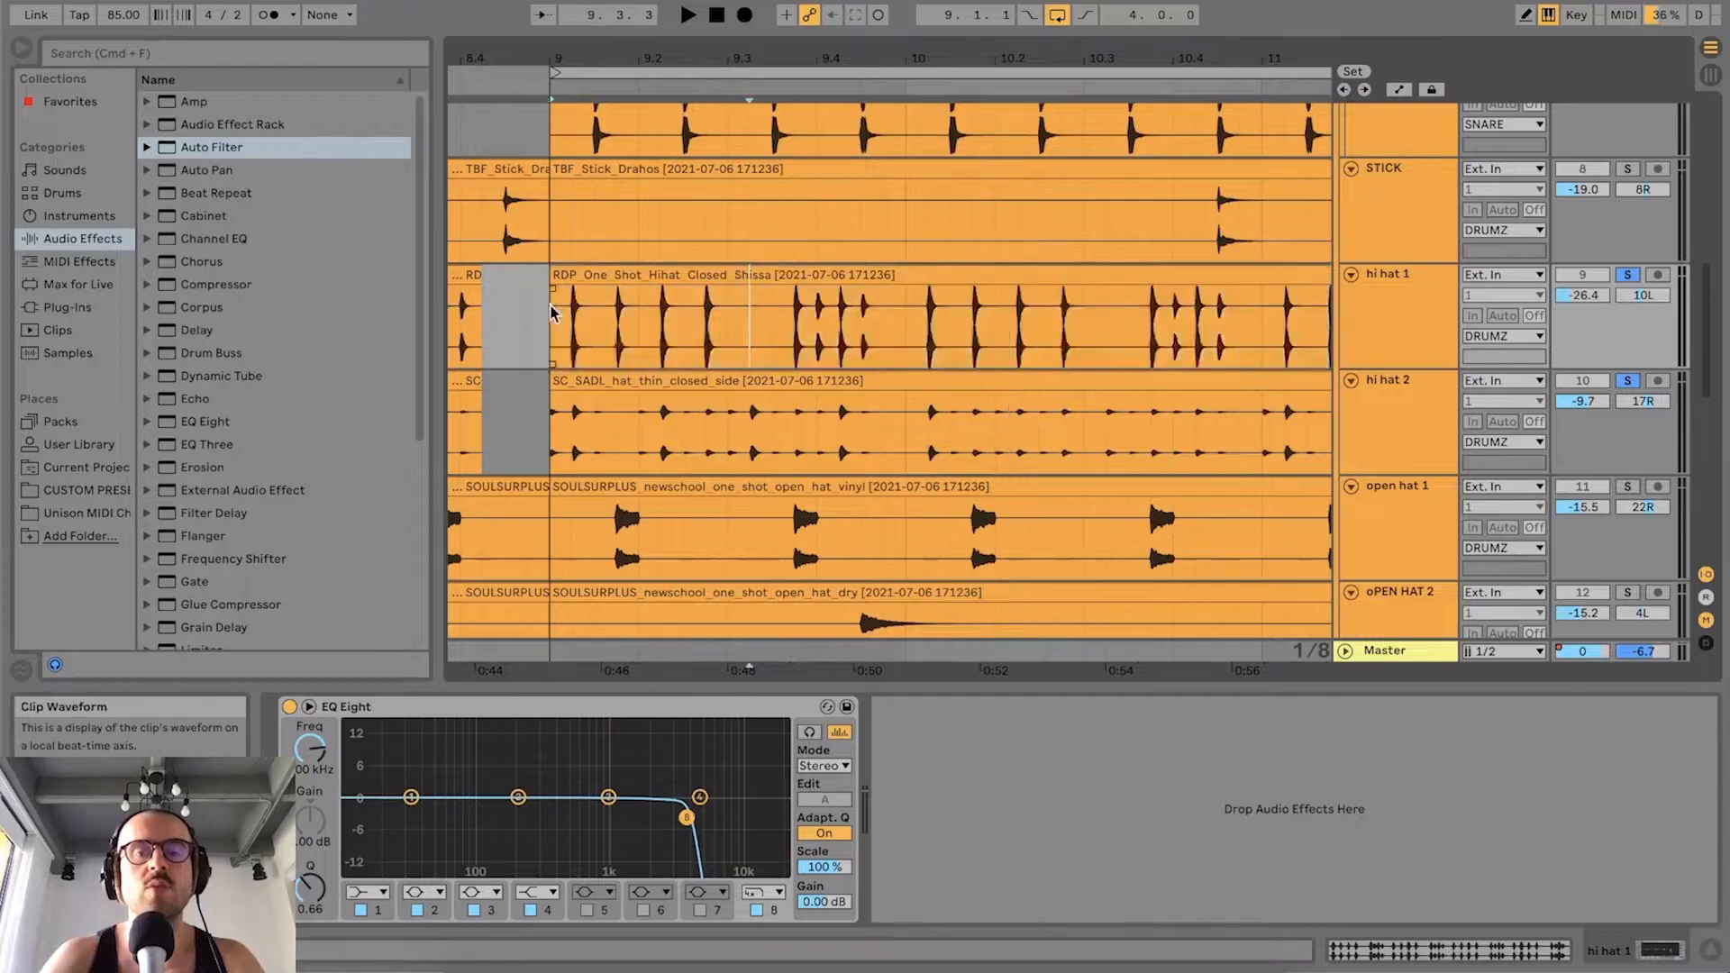
left_click_drag(886, 58, 703, 45)
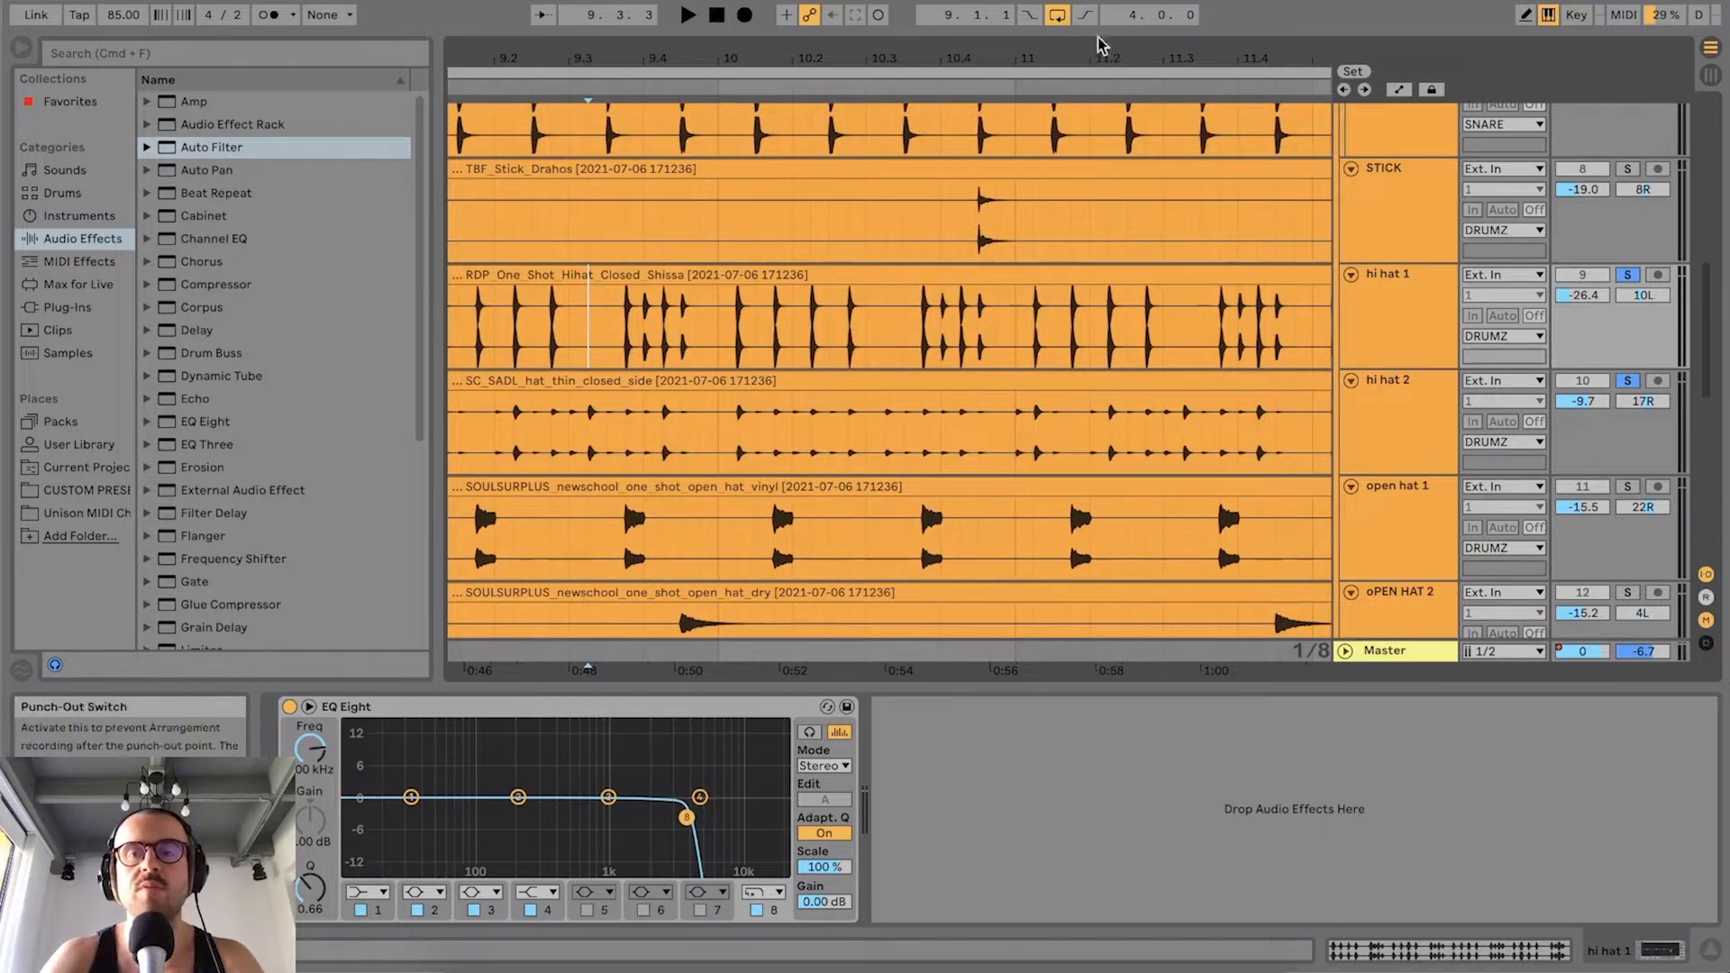
left_click_drag(1113, 58, 1018, 41)
left_click_drag(807, 41, 1330, 63)
left_click_drag(653, 74, 819, 70)
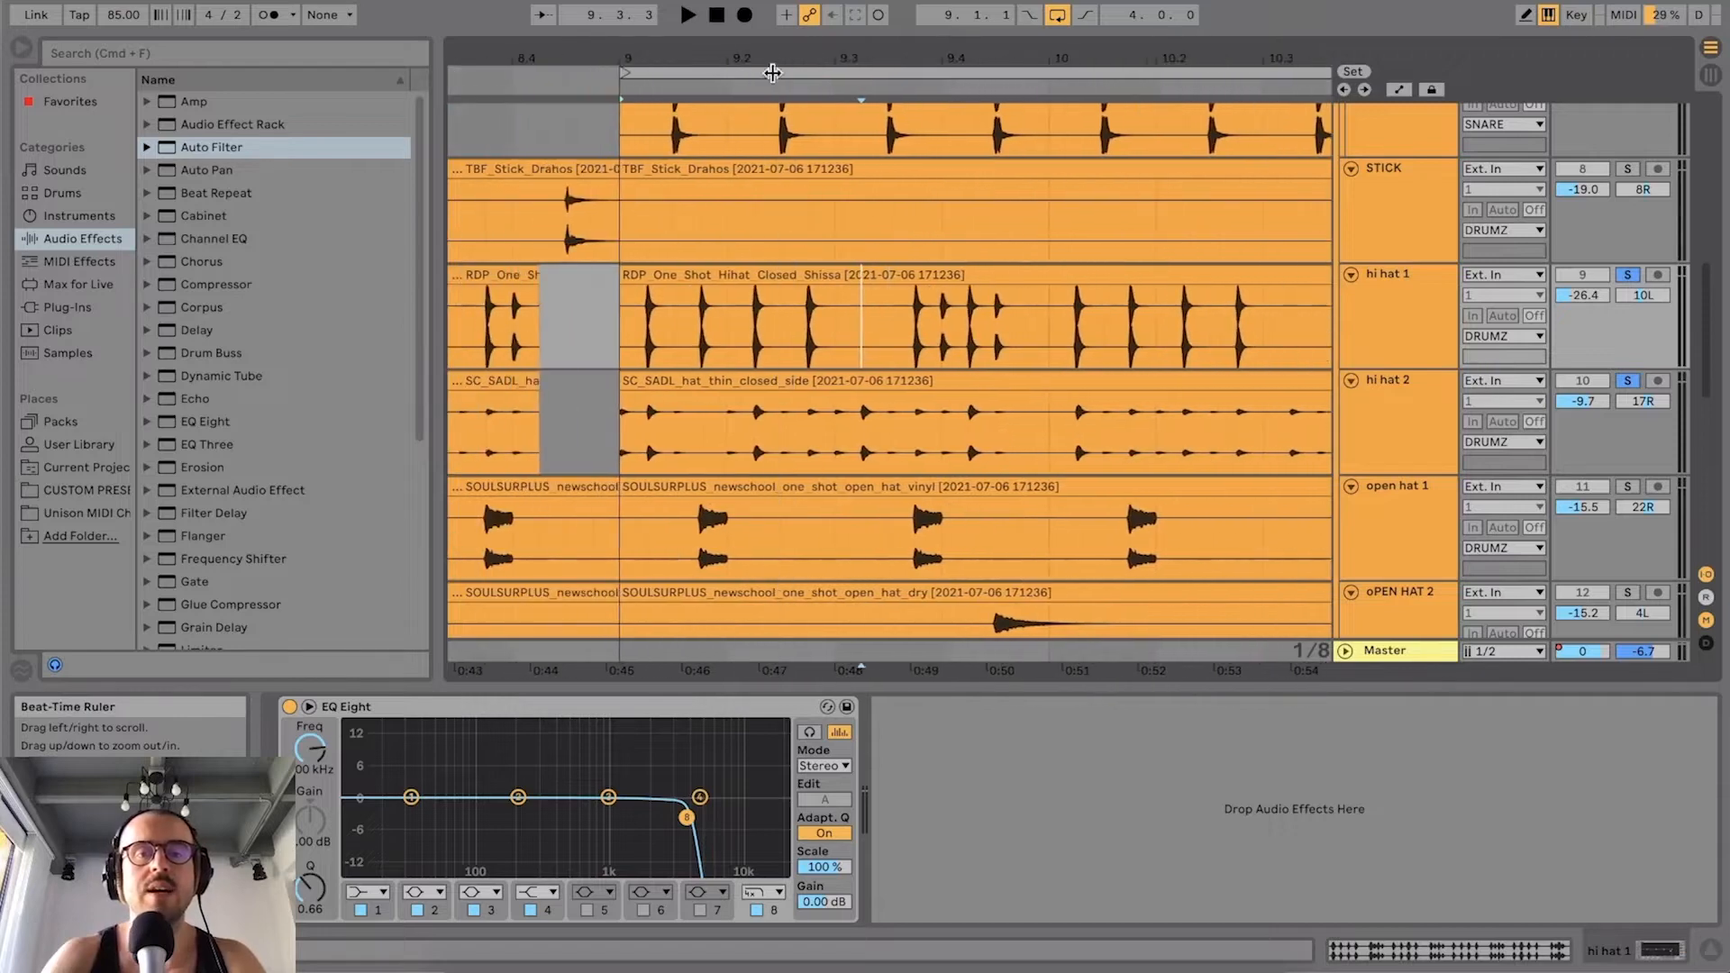
Step: Select the hi hat 2 clip at bar 9 and examine its hit timing against the grid around 9.2
left_click(730, 400)
left_click_drag(577, 73, 560, 411)
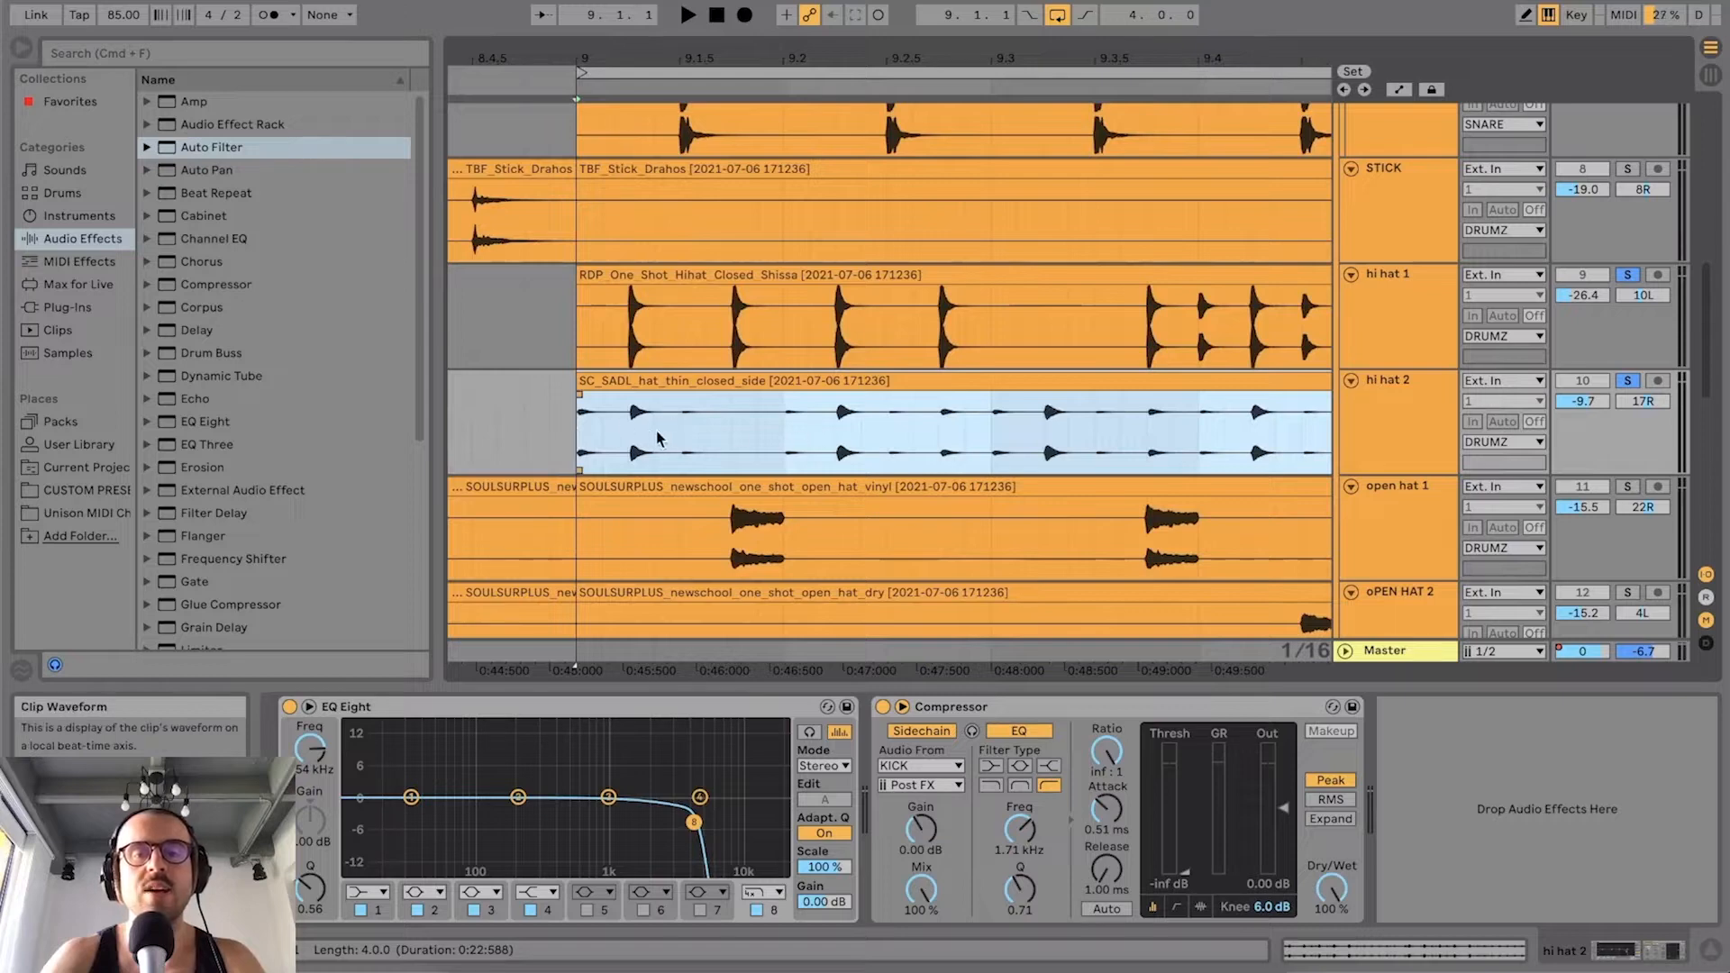
scroll(663, 53, "up", 5)
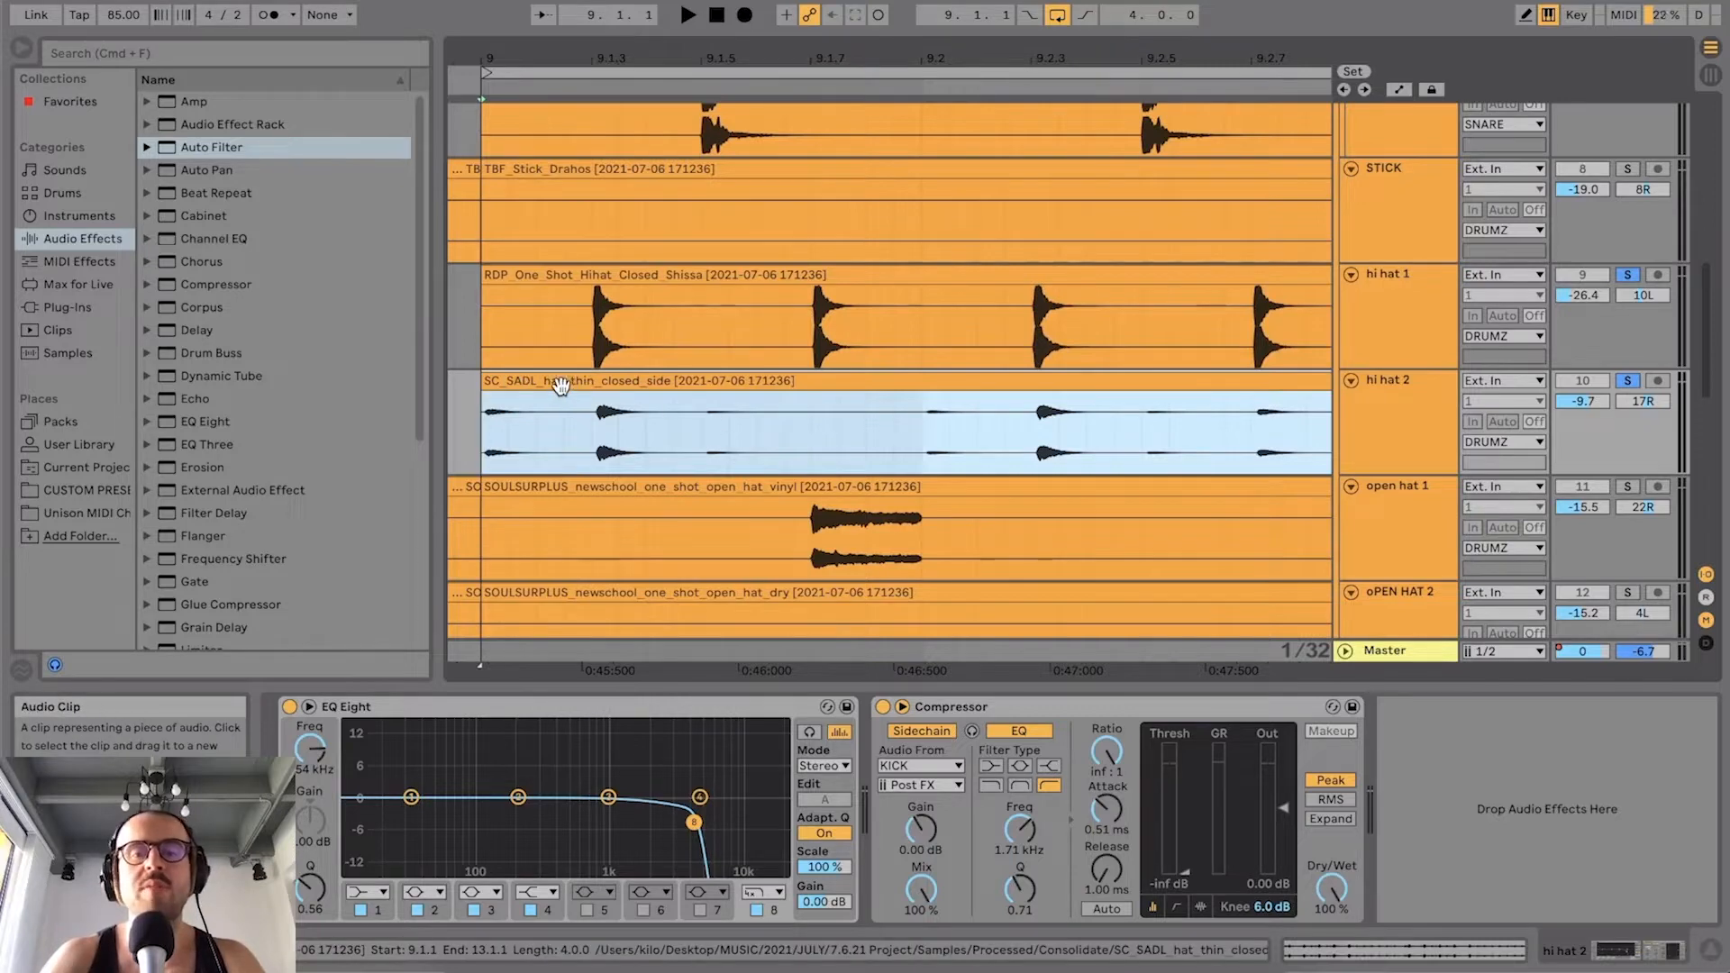
left_click_drag(931, 58, 919, 296)
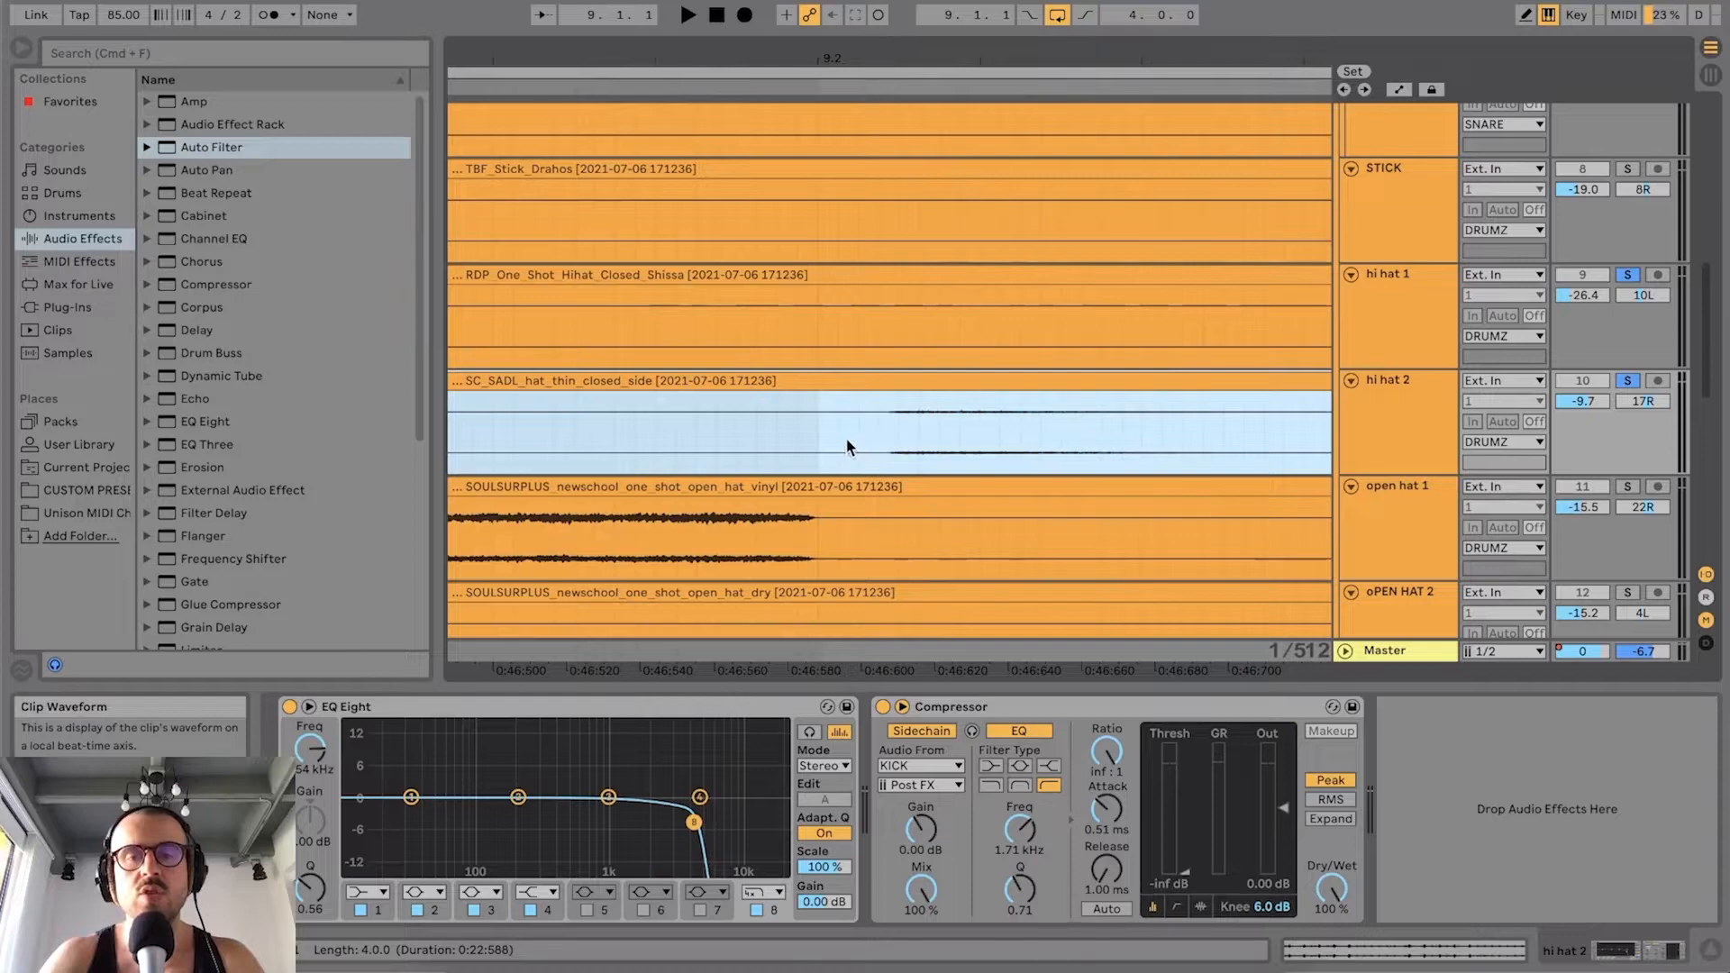
mouse_move(829, 63)
left_mouse_down()
mouse_move(756, 108)
mouse_move(871, 54)
mouse_move(843, 103)
mouse_move(834, 47)
mouse_move(827, 83)
left_mouse_up()
Step: Move the selection from open hat 1 down to OPEN HAT 2 and examine both hit patterns from bar 9
scroll(820, 315, "down", 3)
key("Down")
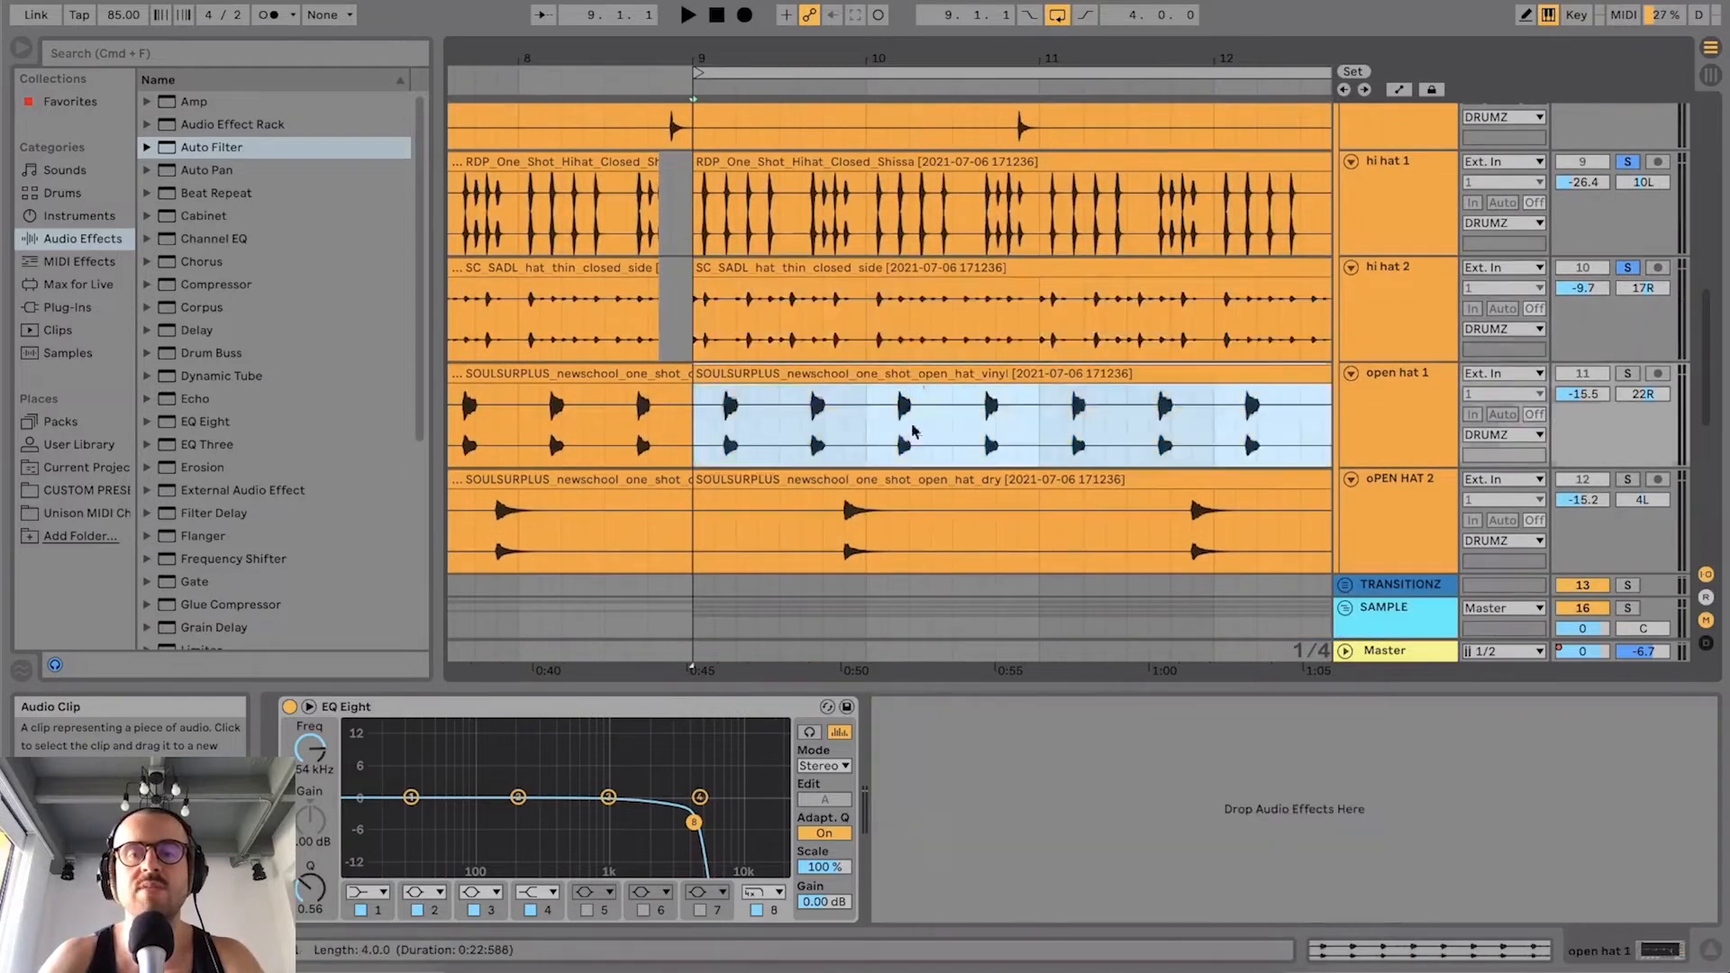
key("Down")
mouse_move(727, 58)
left_mouse_down()
mouse_move(727, 108)
mouse_move(730, 54)
left_mouse_up()
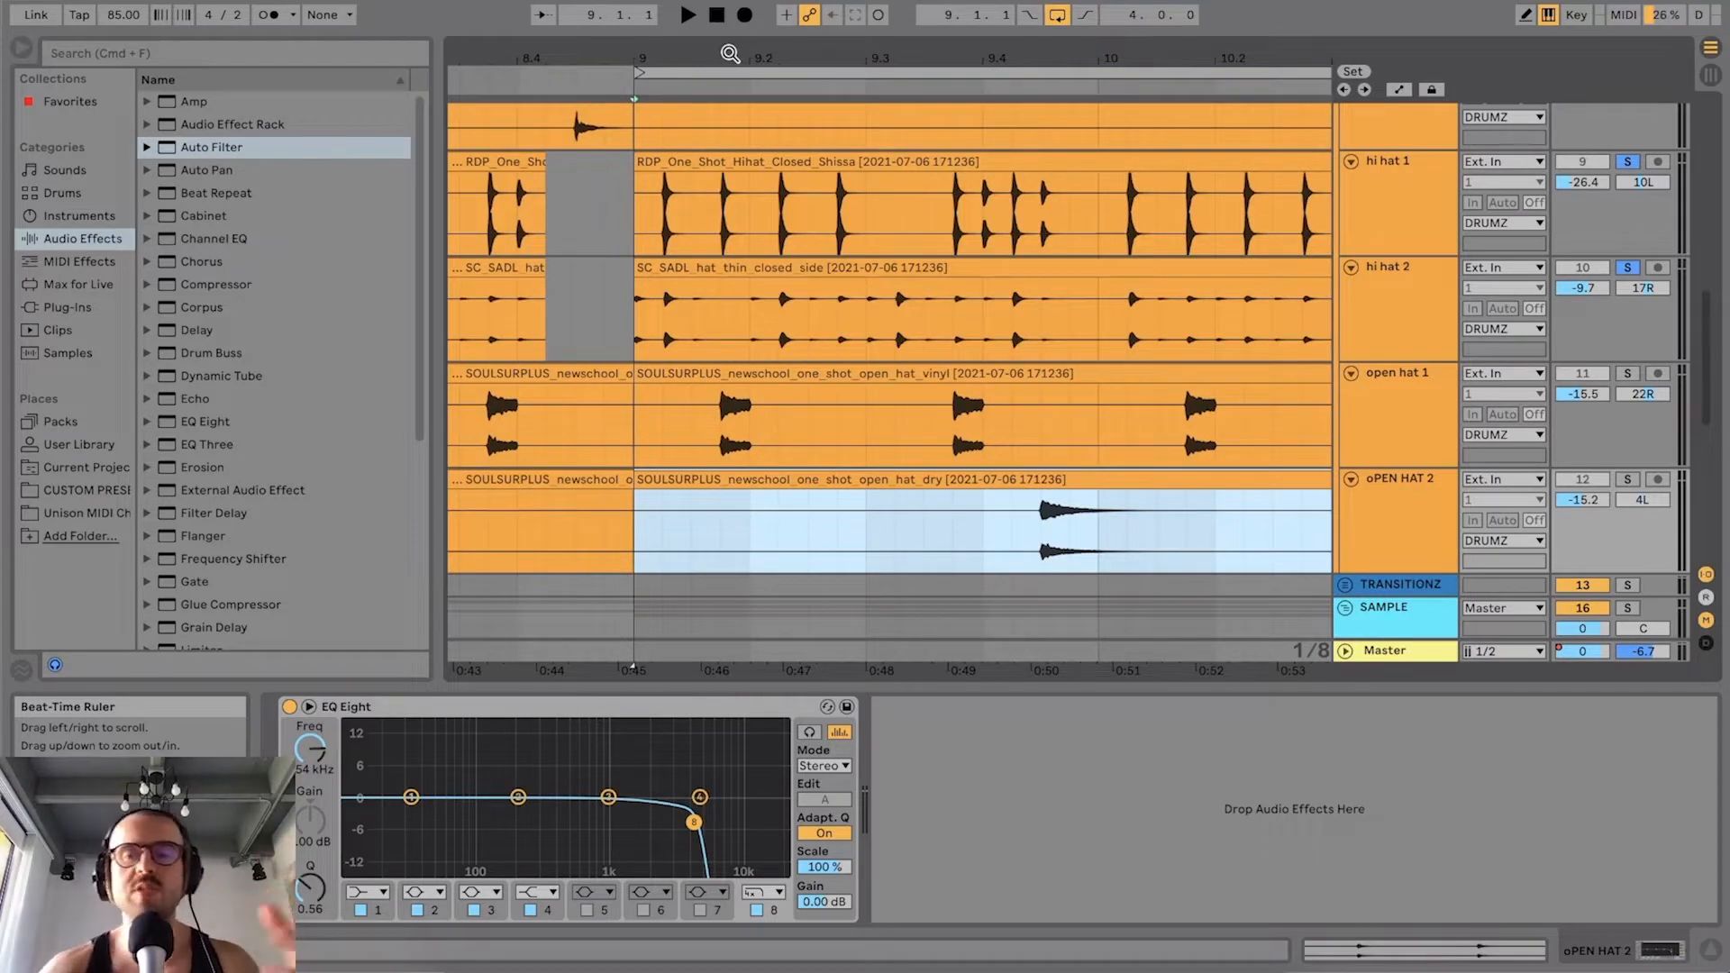
left_click_drag(730, 54, 730, 27)
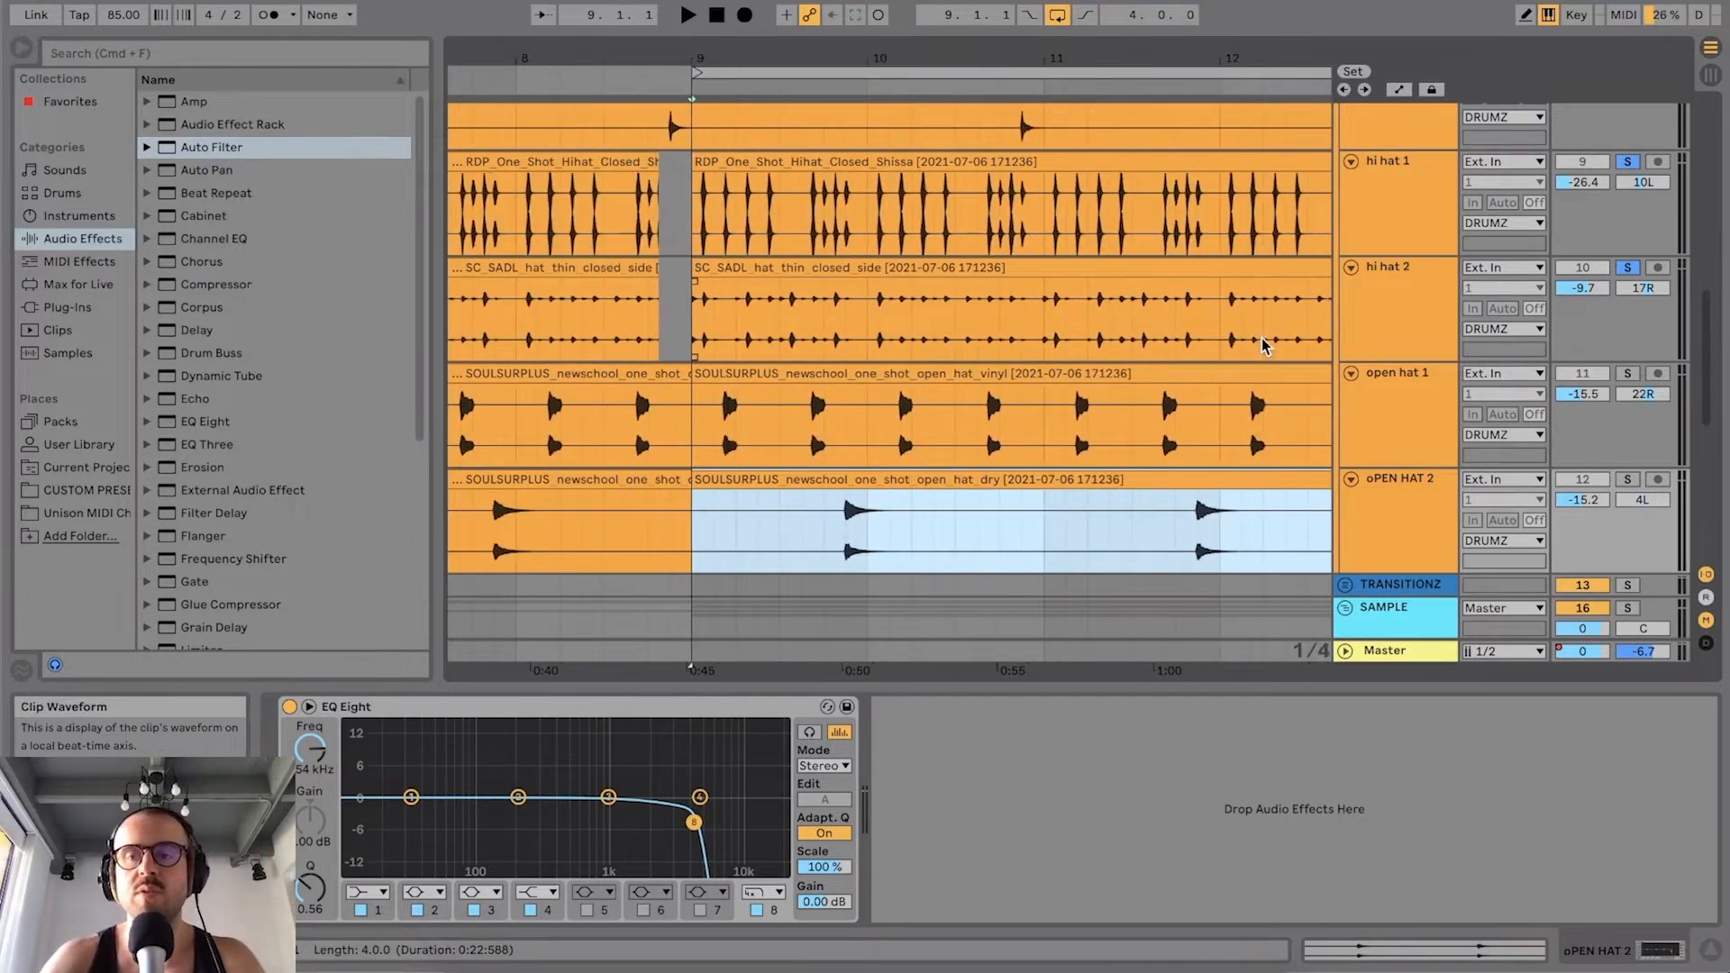
Step: Add open hat 1 and OPEN HAT 2 to the soloed hats and play all four together from bar 9
left_click(1627, 374)
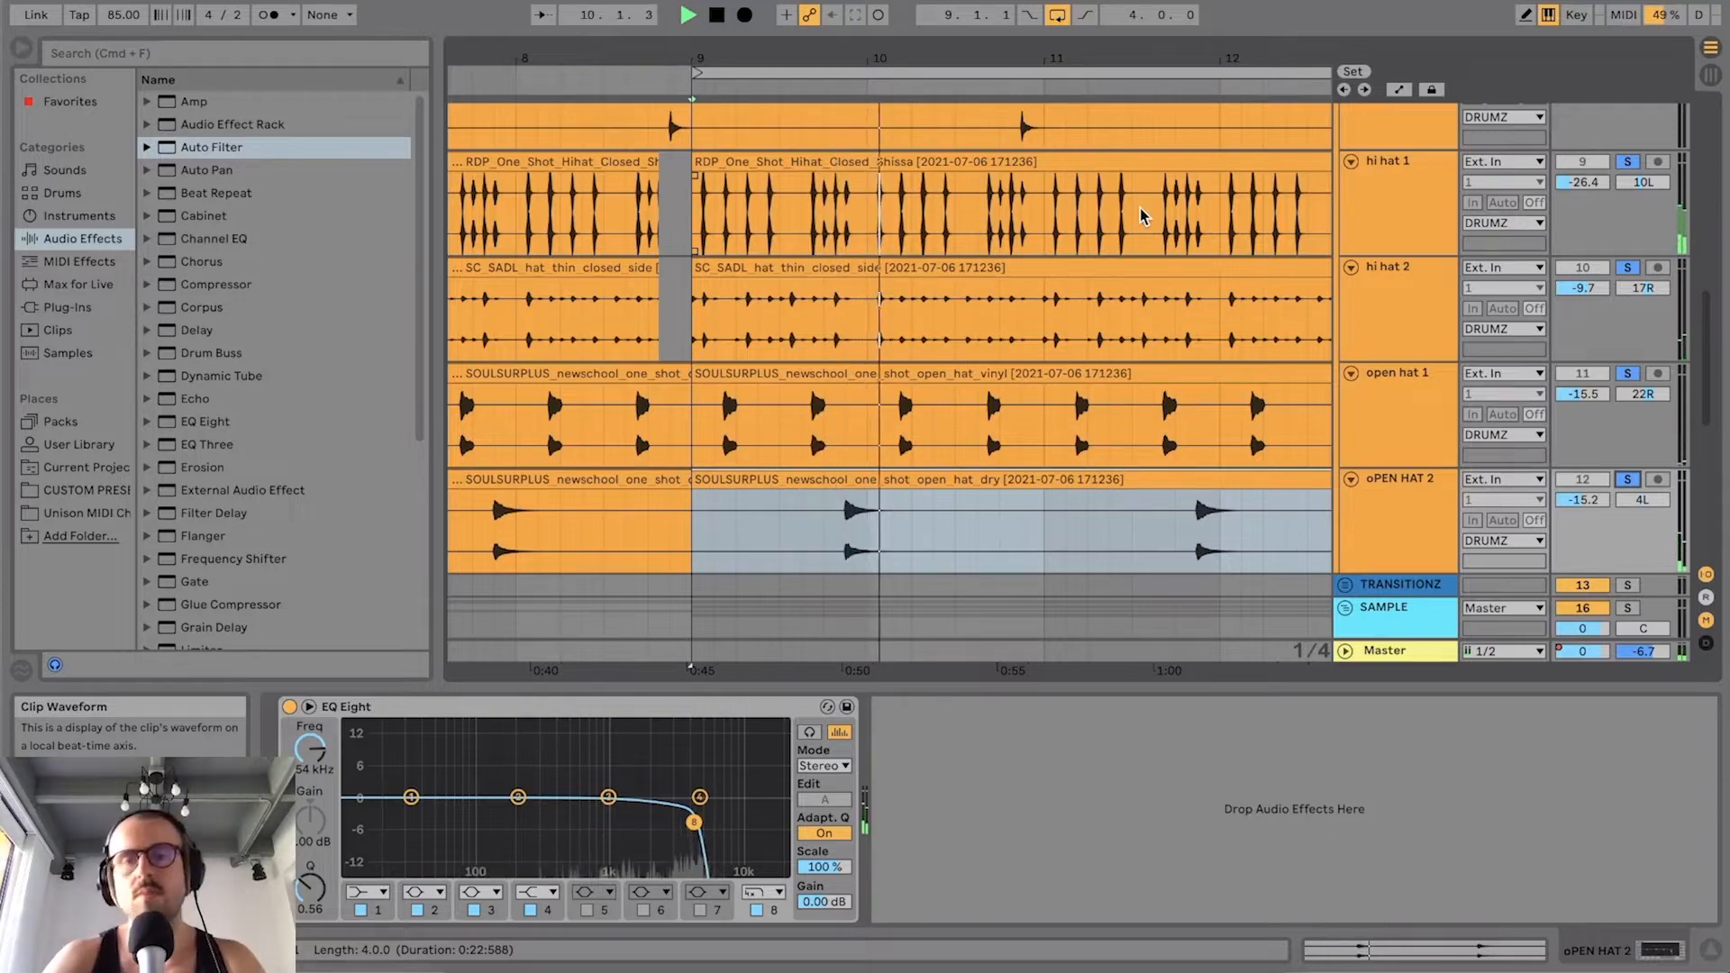
scroll(1104, 273, "up", 6)
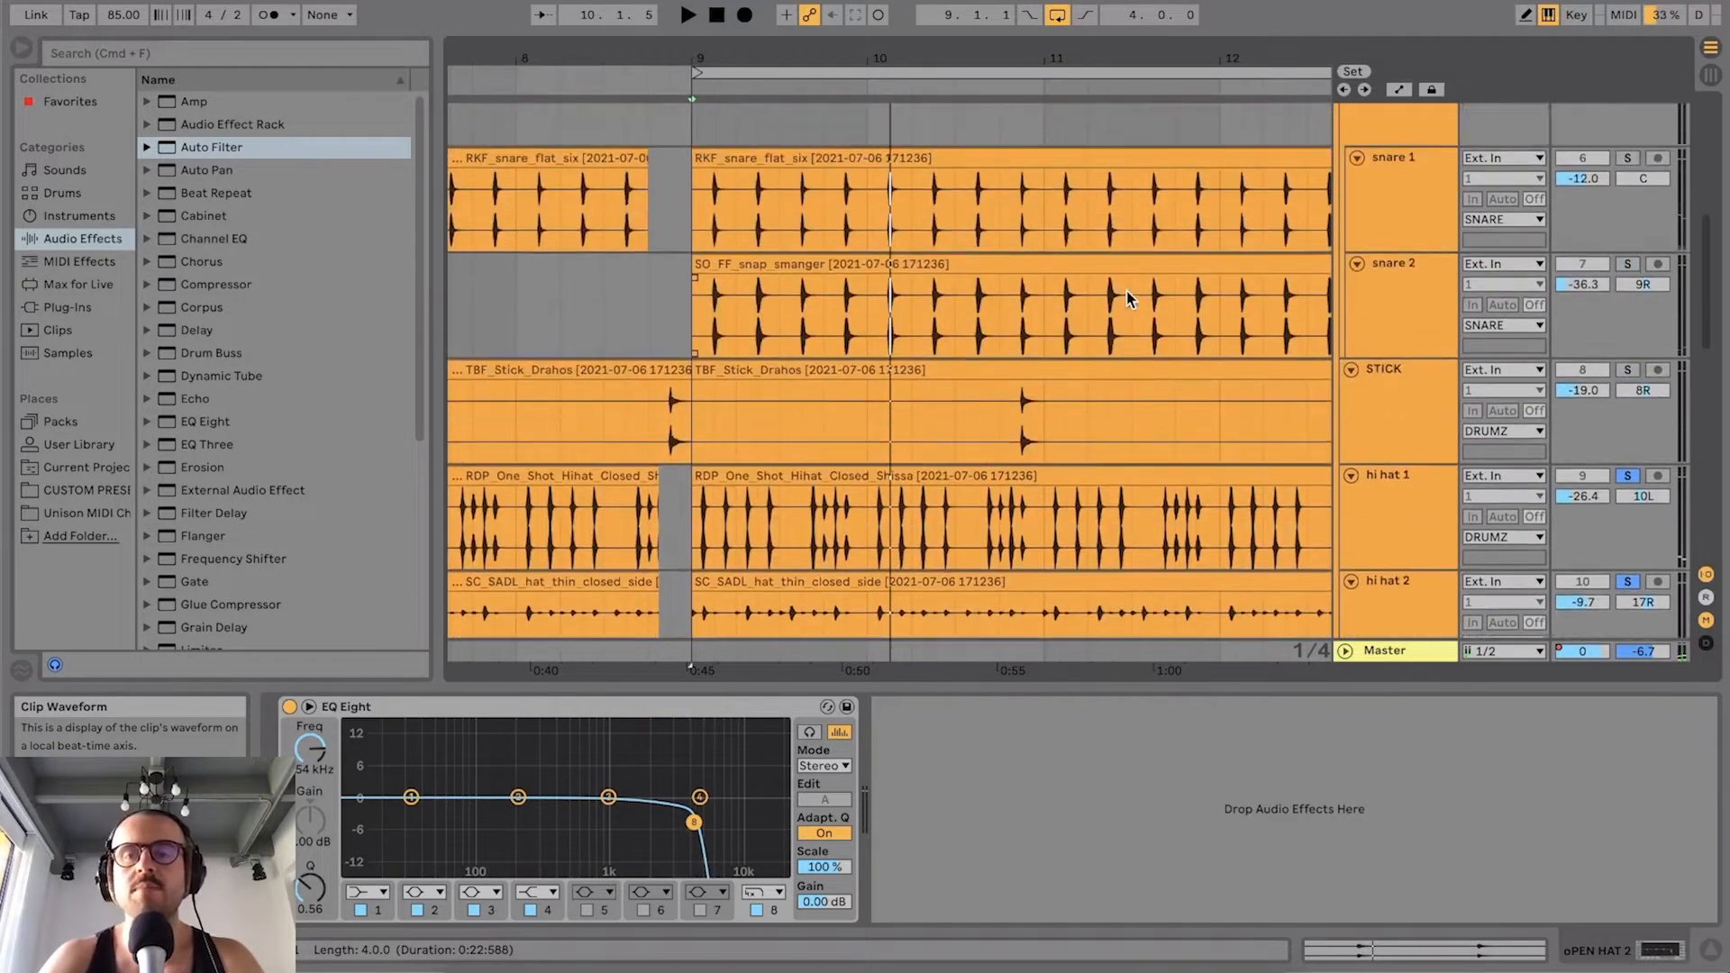
Step: Select the open hat 1 track to show its EQ Eight and review the hat tracks' mixer settings
scroll(1135, 295, "down", 5)
left_click(1419, 531)
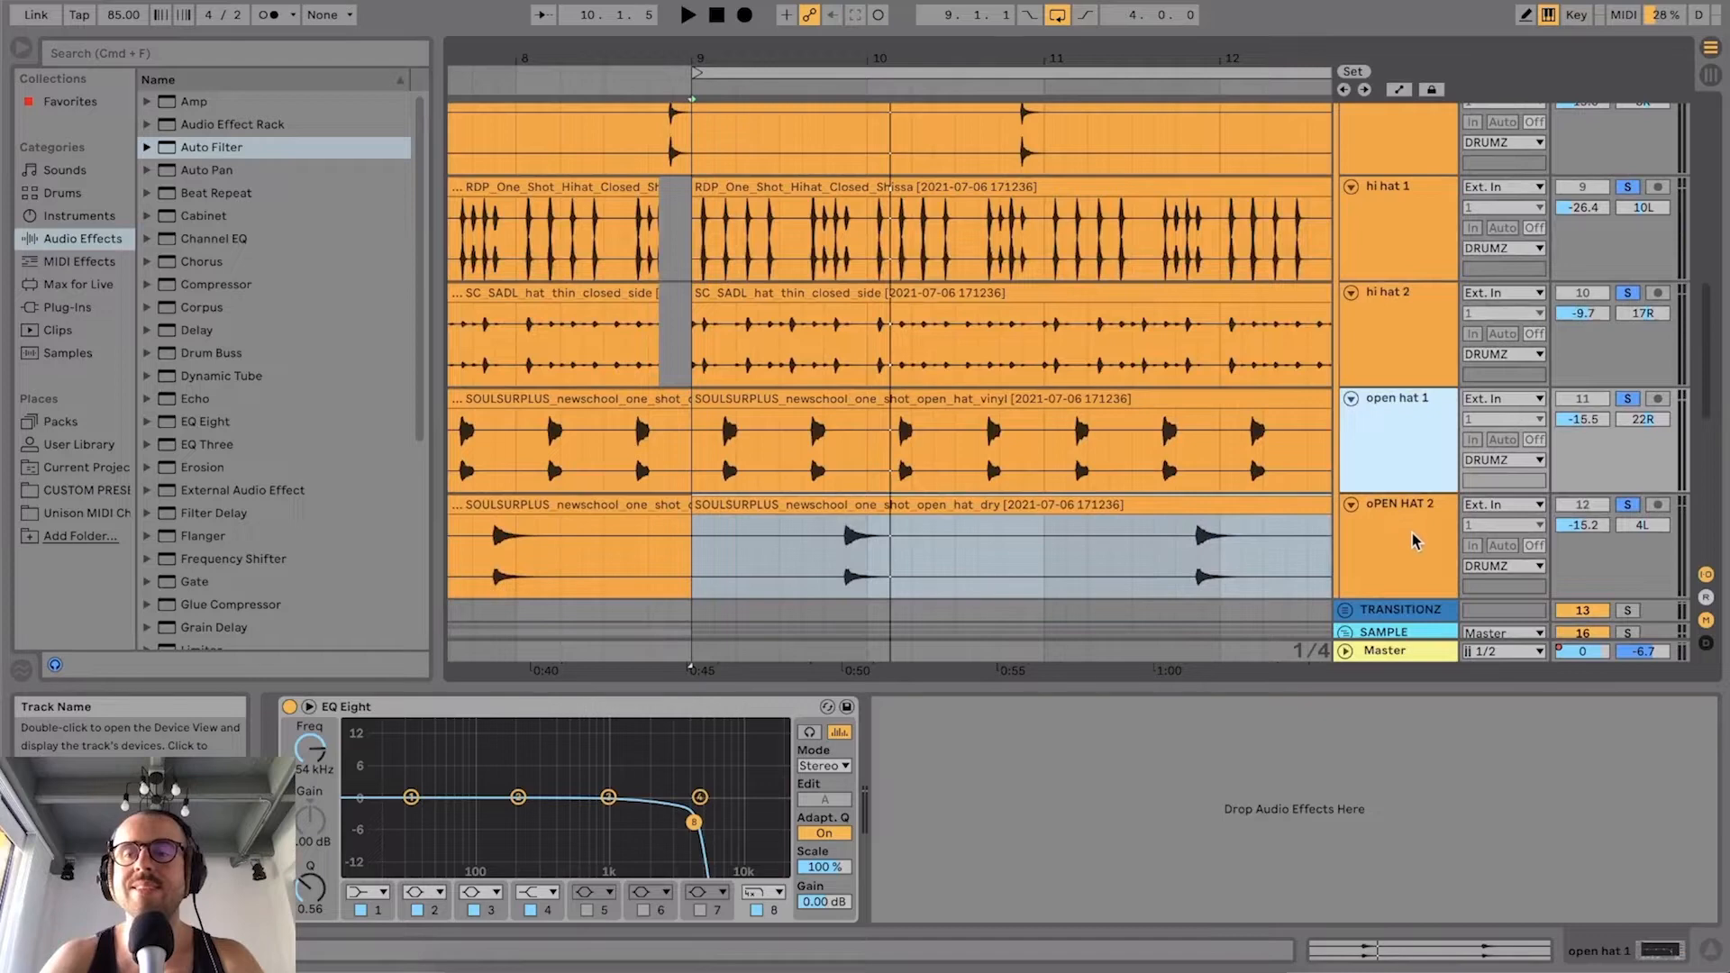
left_click(1412, 441)
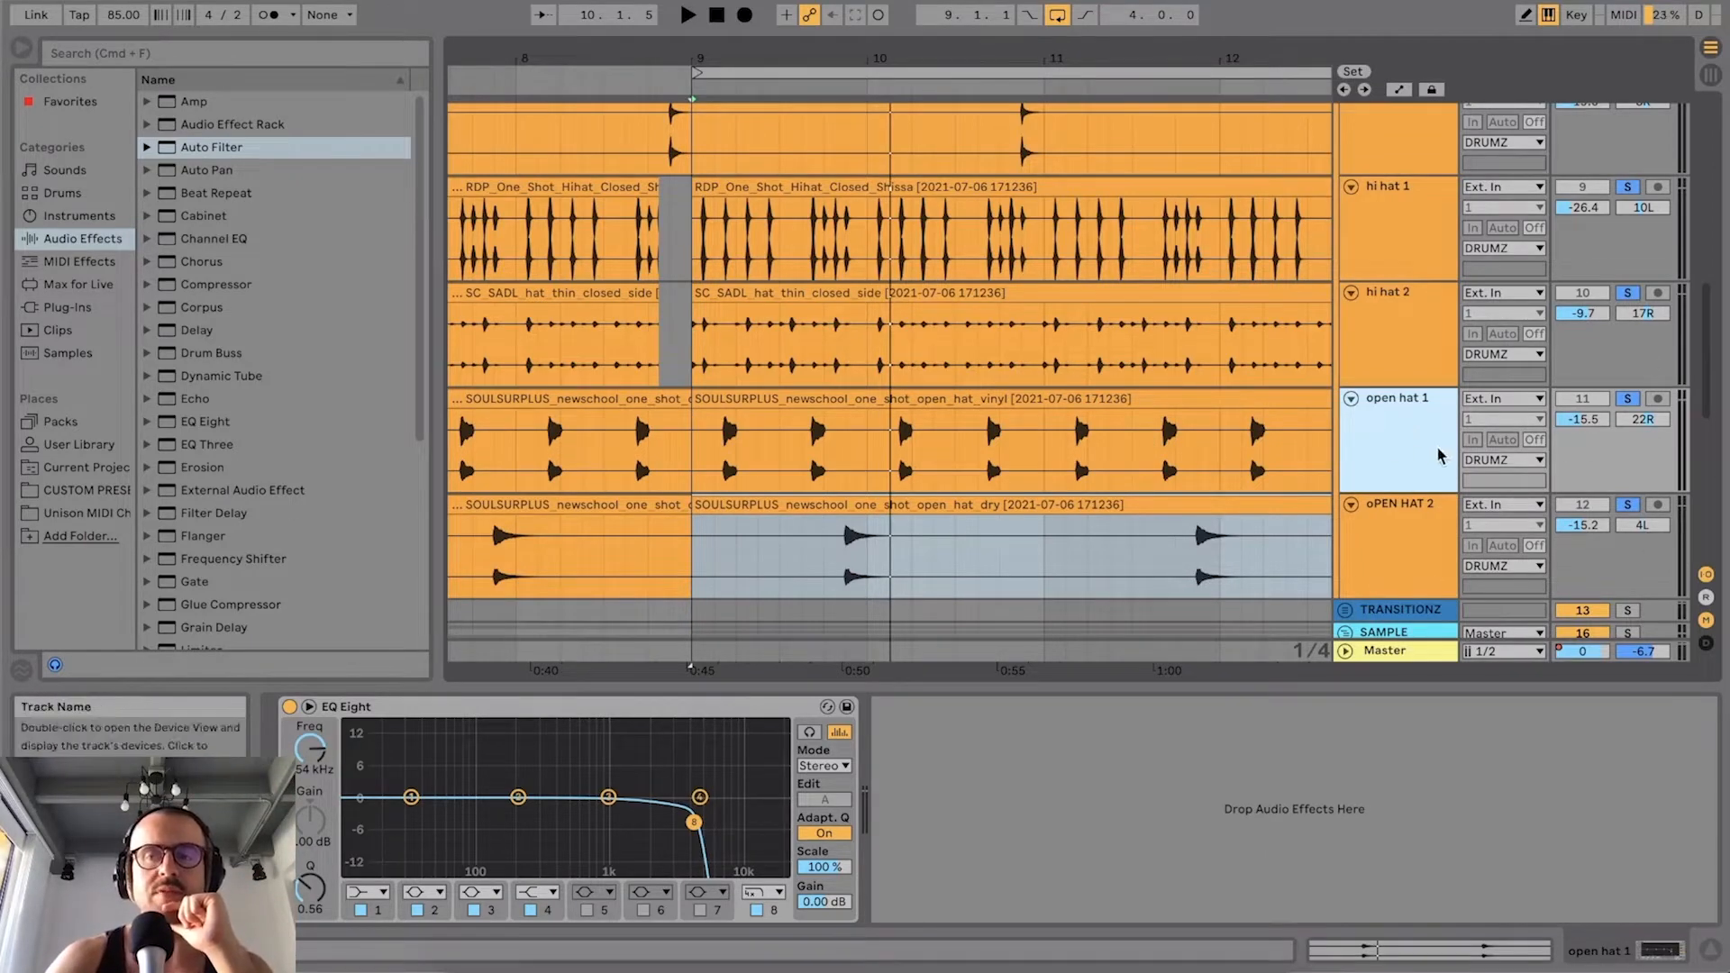
scroll(1216, 401, "up", 1)
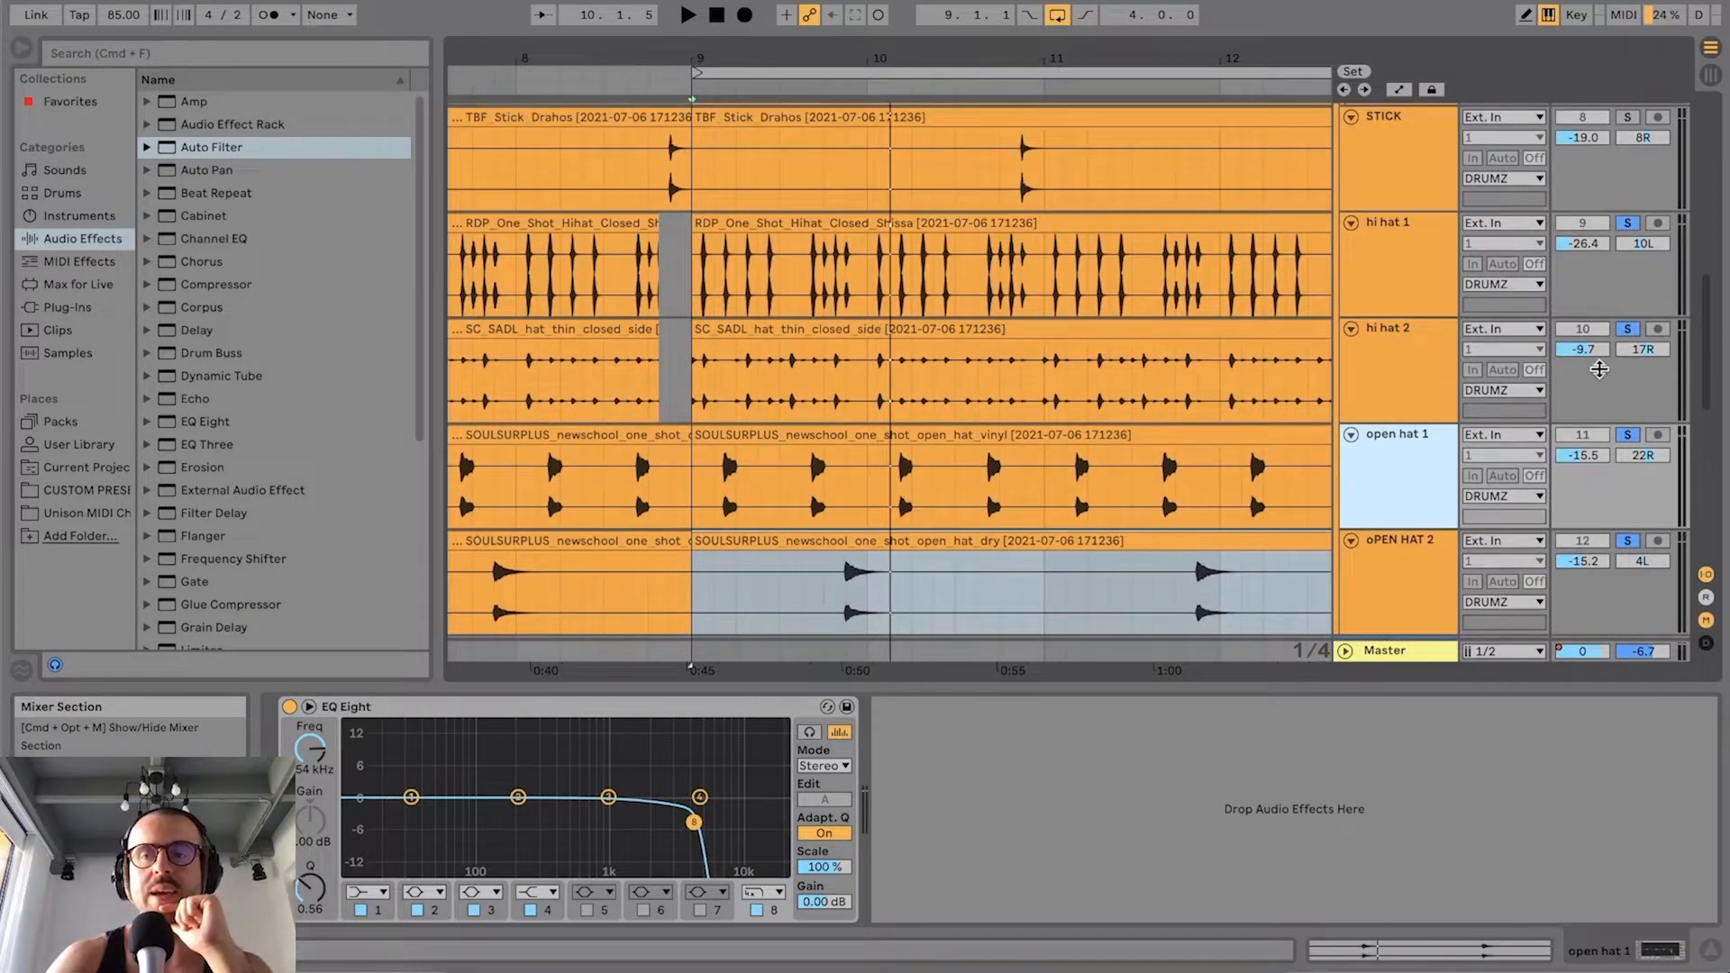
Step: Play the soloed snare 1 from bar 9 and select its track to show its EQ Eight
scroll(1312, 350, "up", 2)
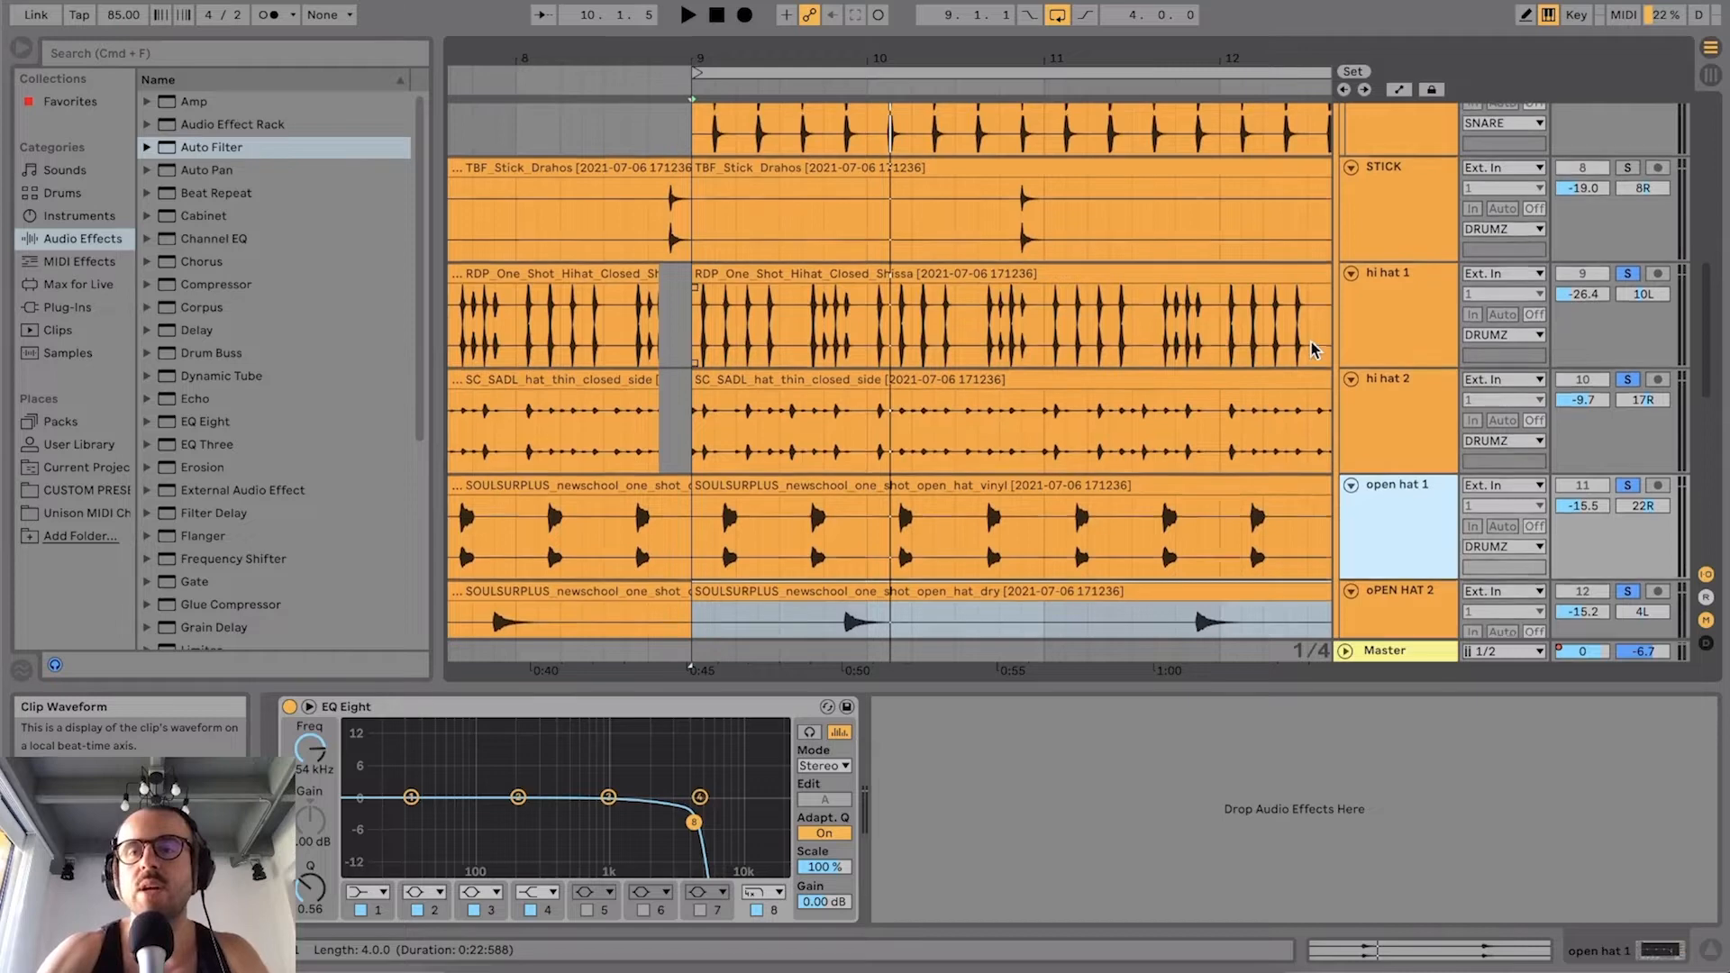
scroll(1312, 350, "up", 6)
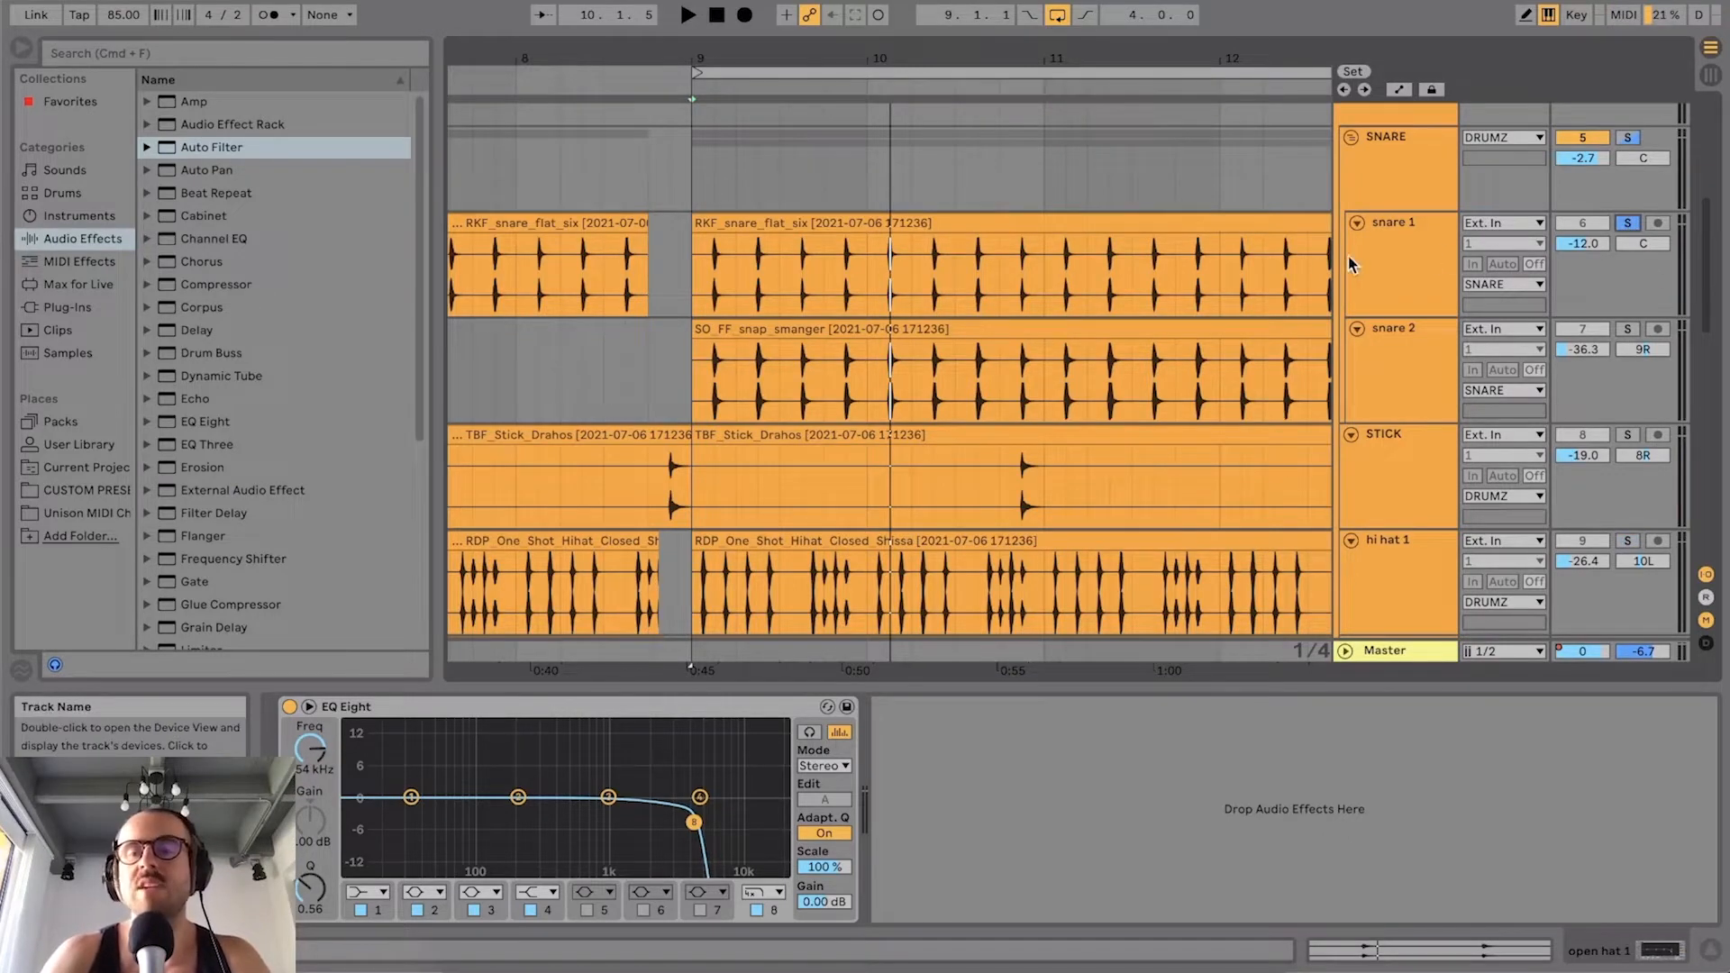
key("space")
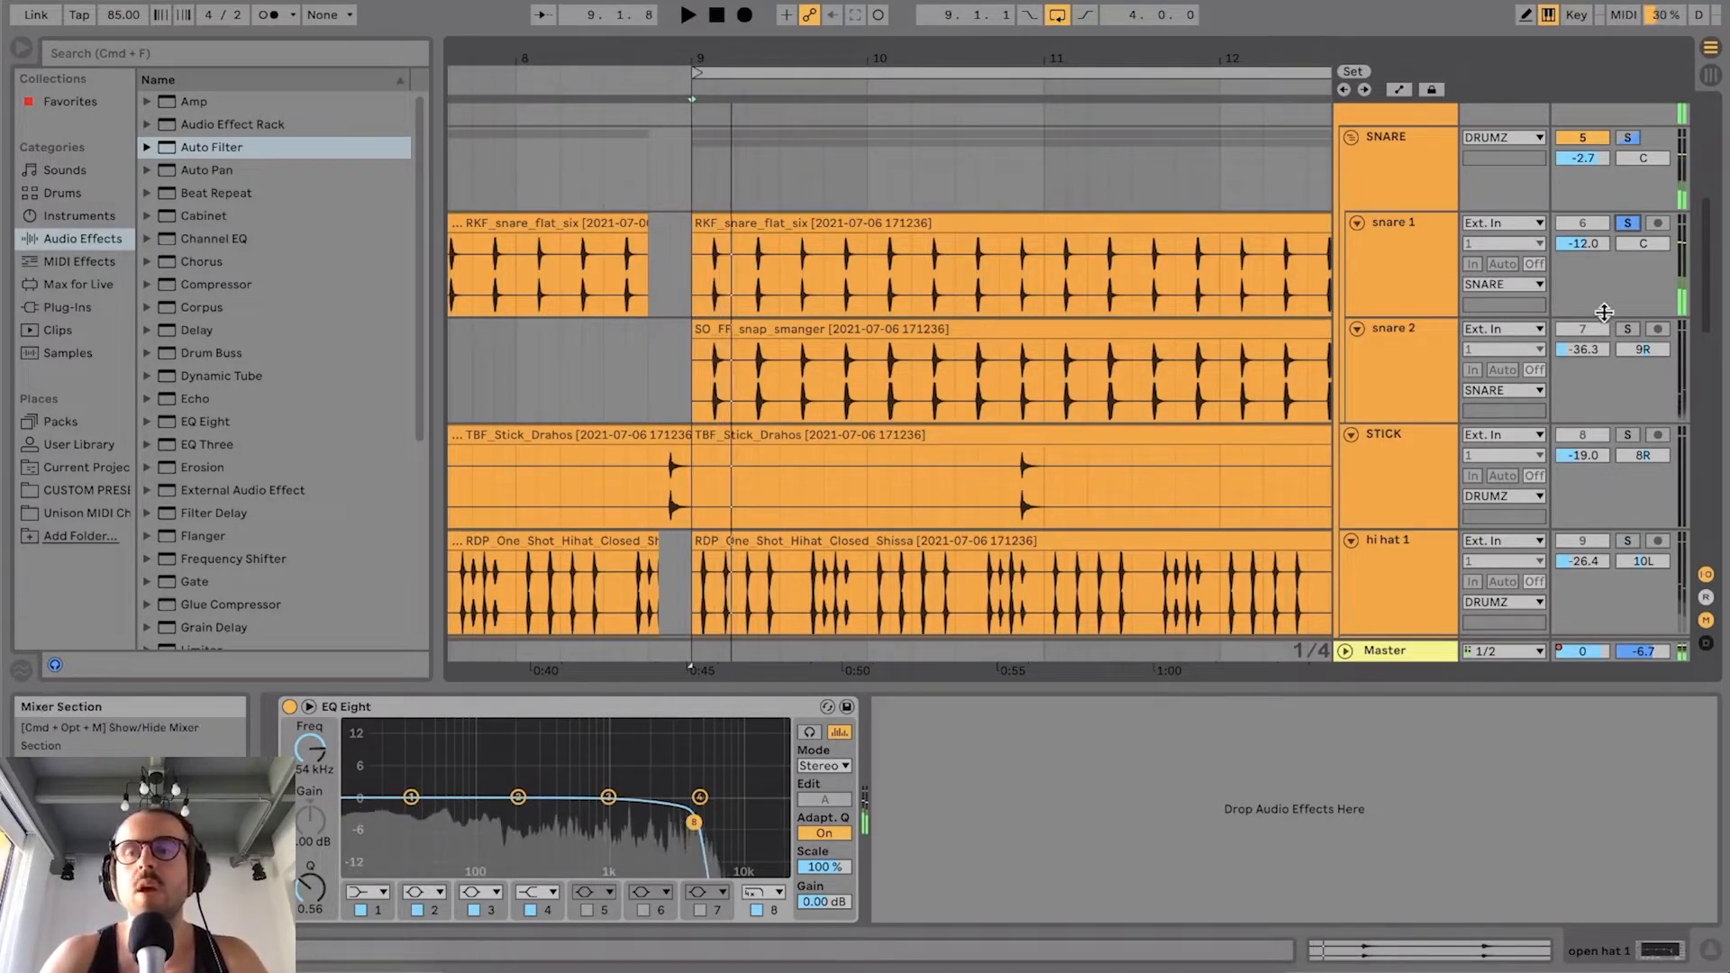
left_click(1402, 283)
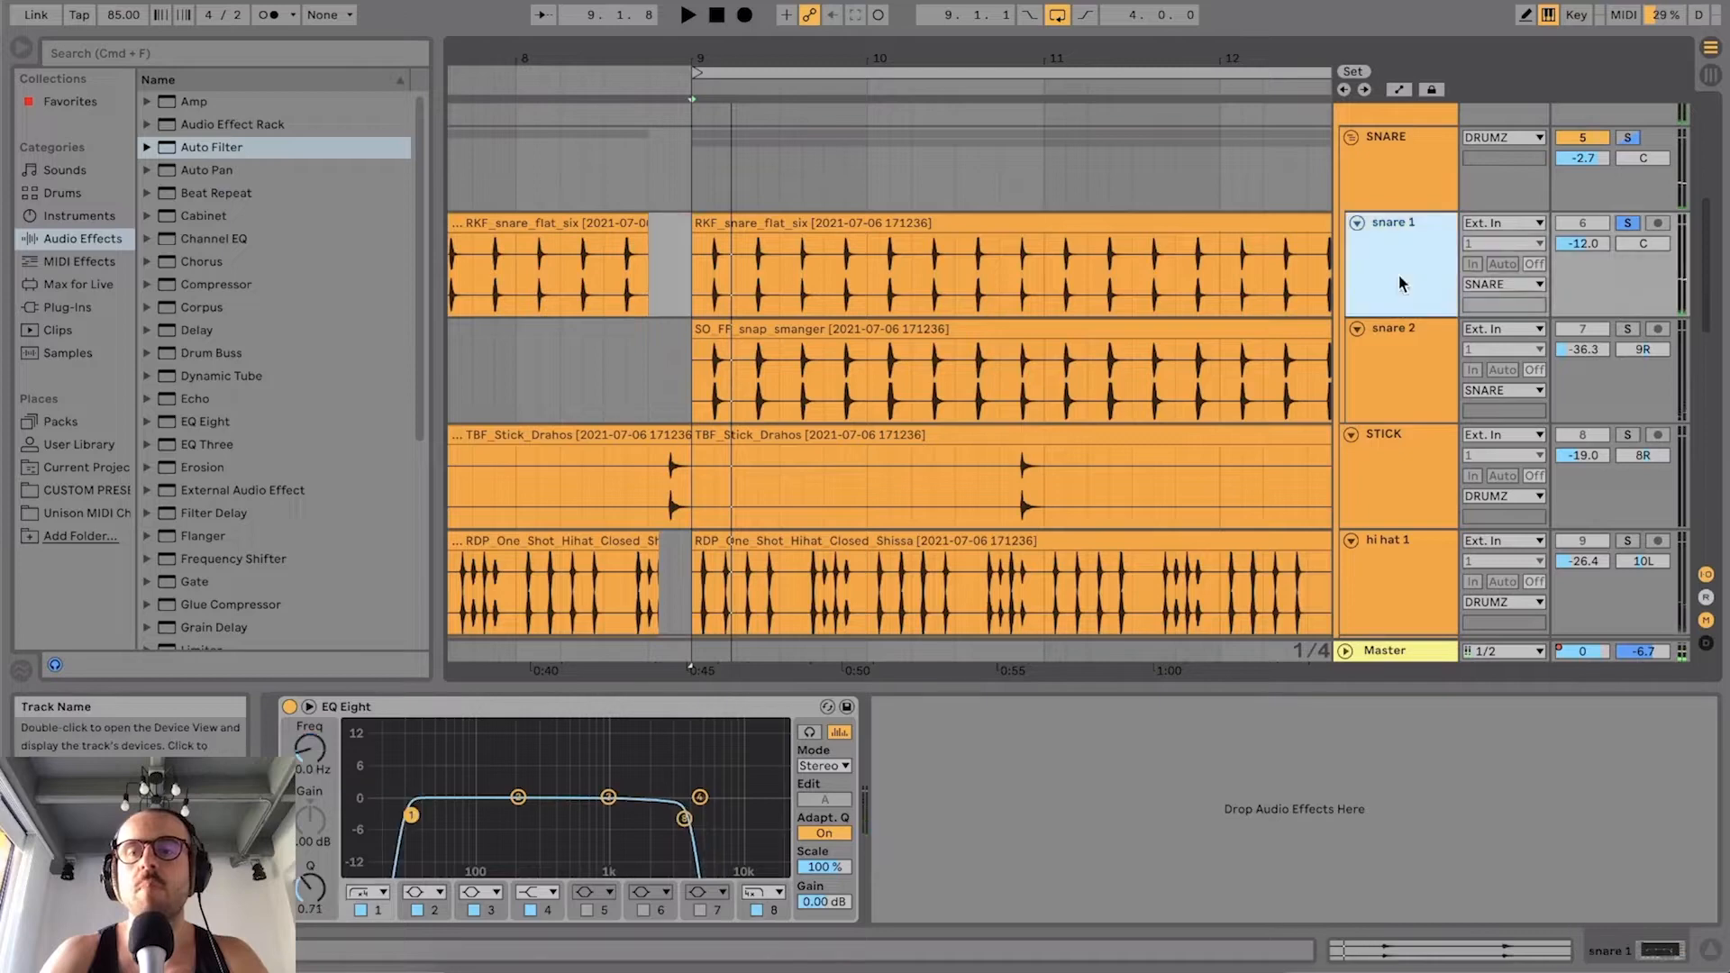
Step: Solo snare 2 in place of snare 1, listen from bar 9, and compare its Reverb with snare 1's EQ Eight
left_click(1624, 329)
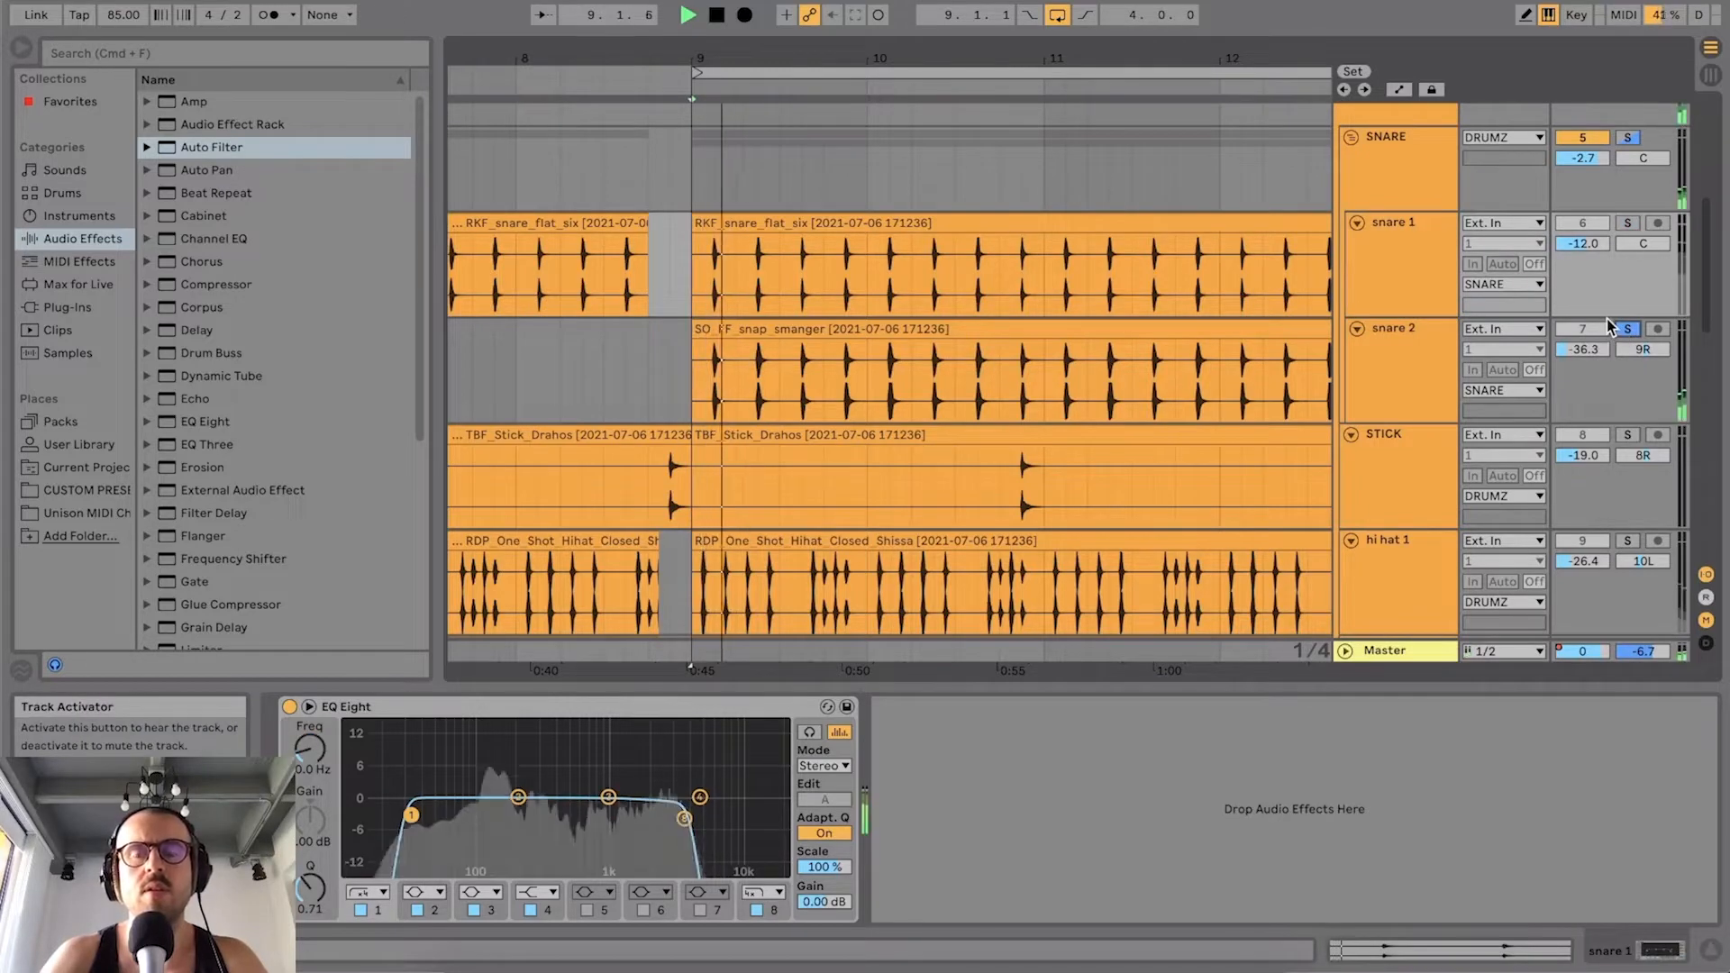
key("space")
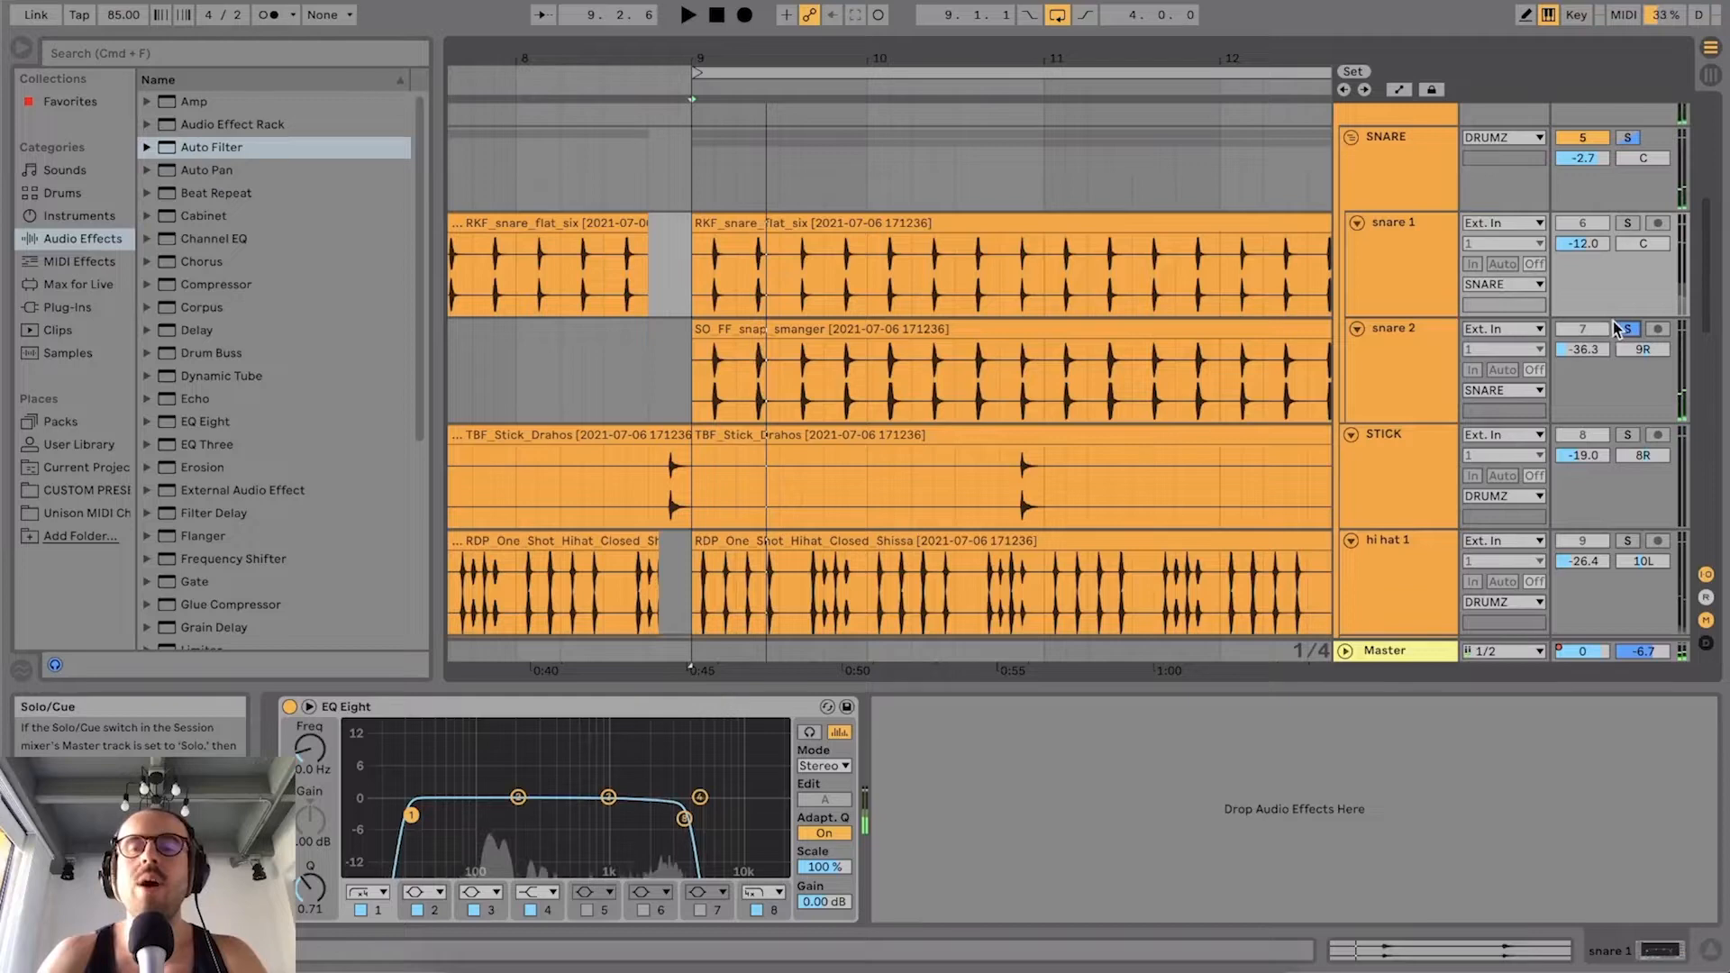
left_click(1446, 365)
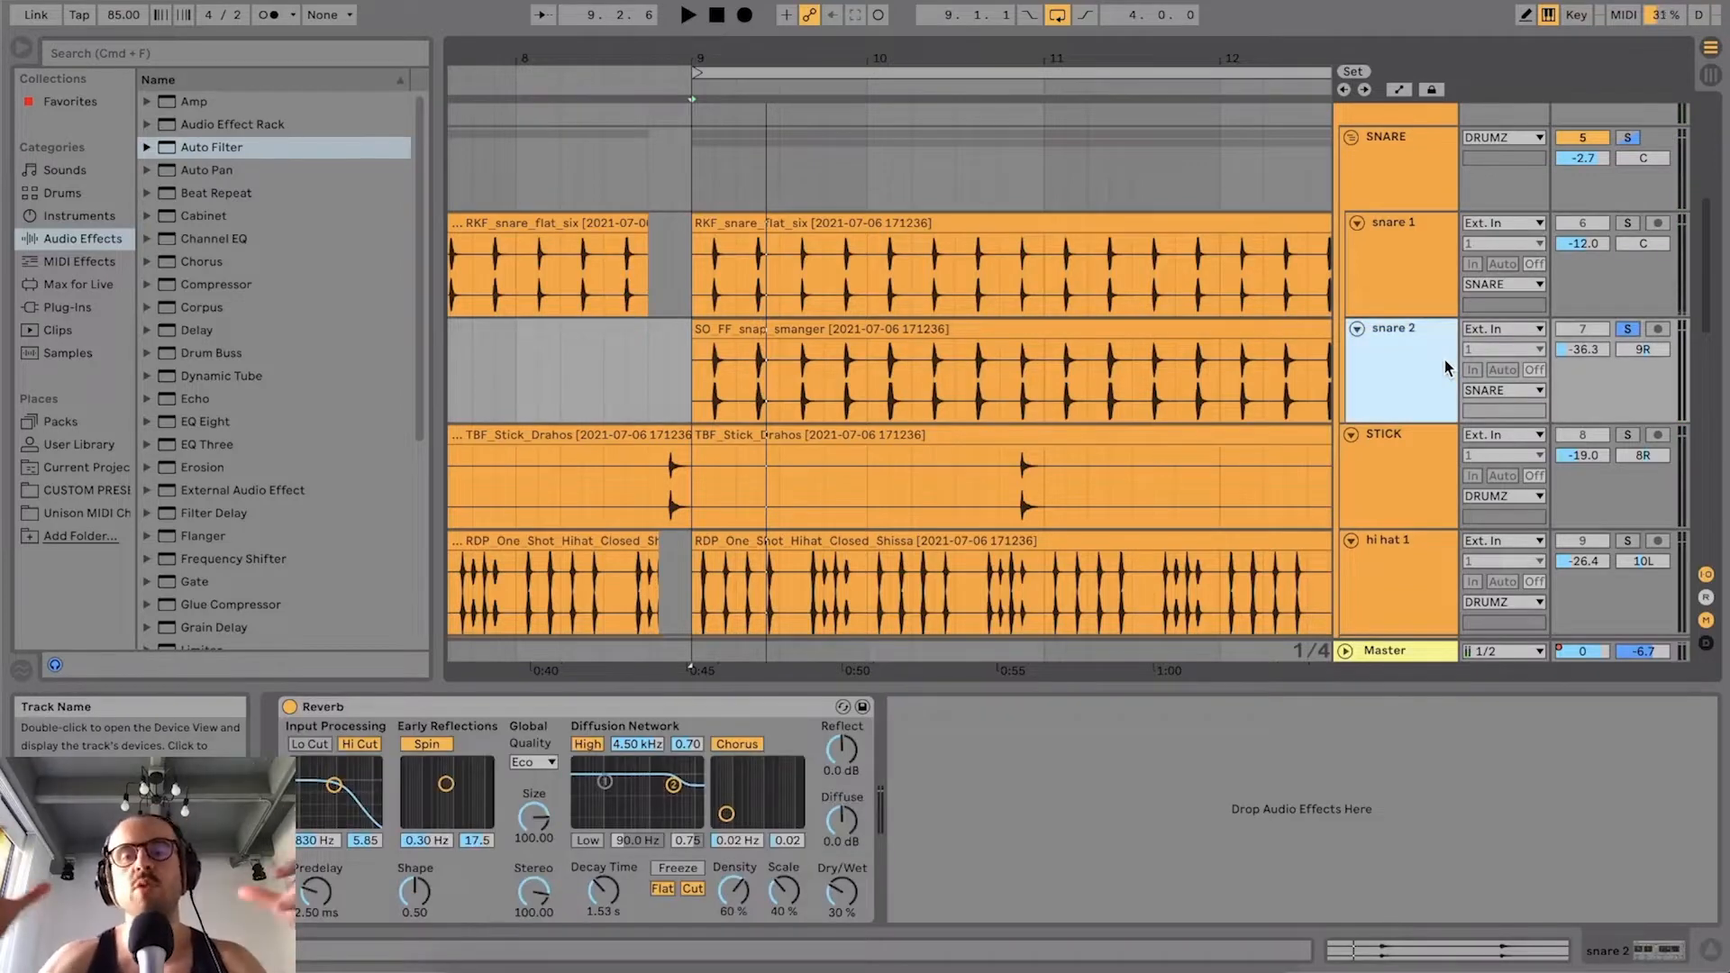
left_click(1404, 297)
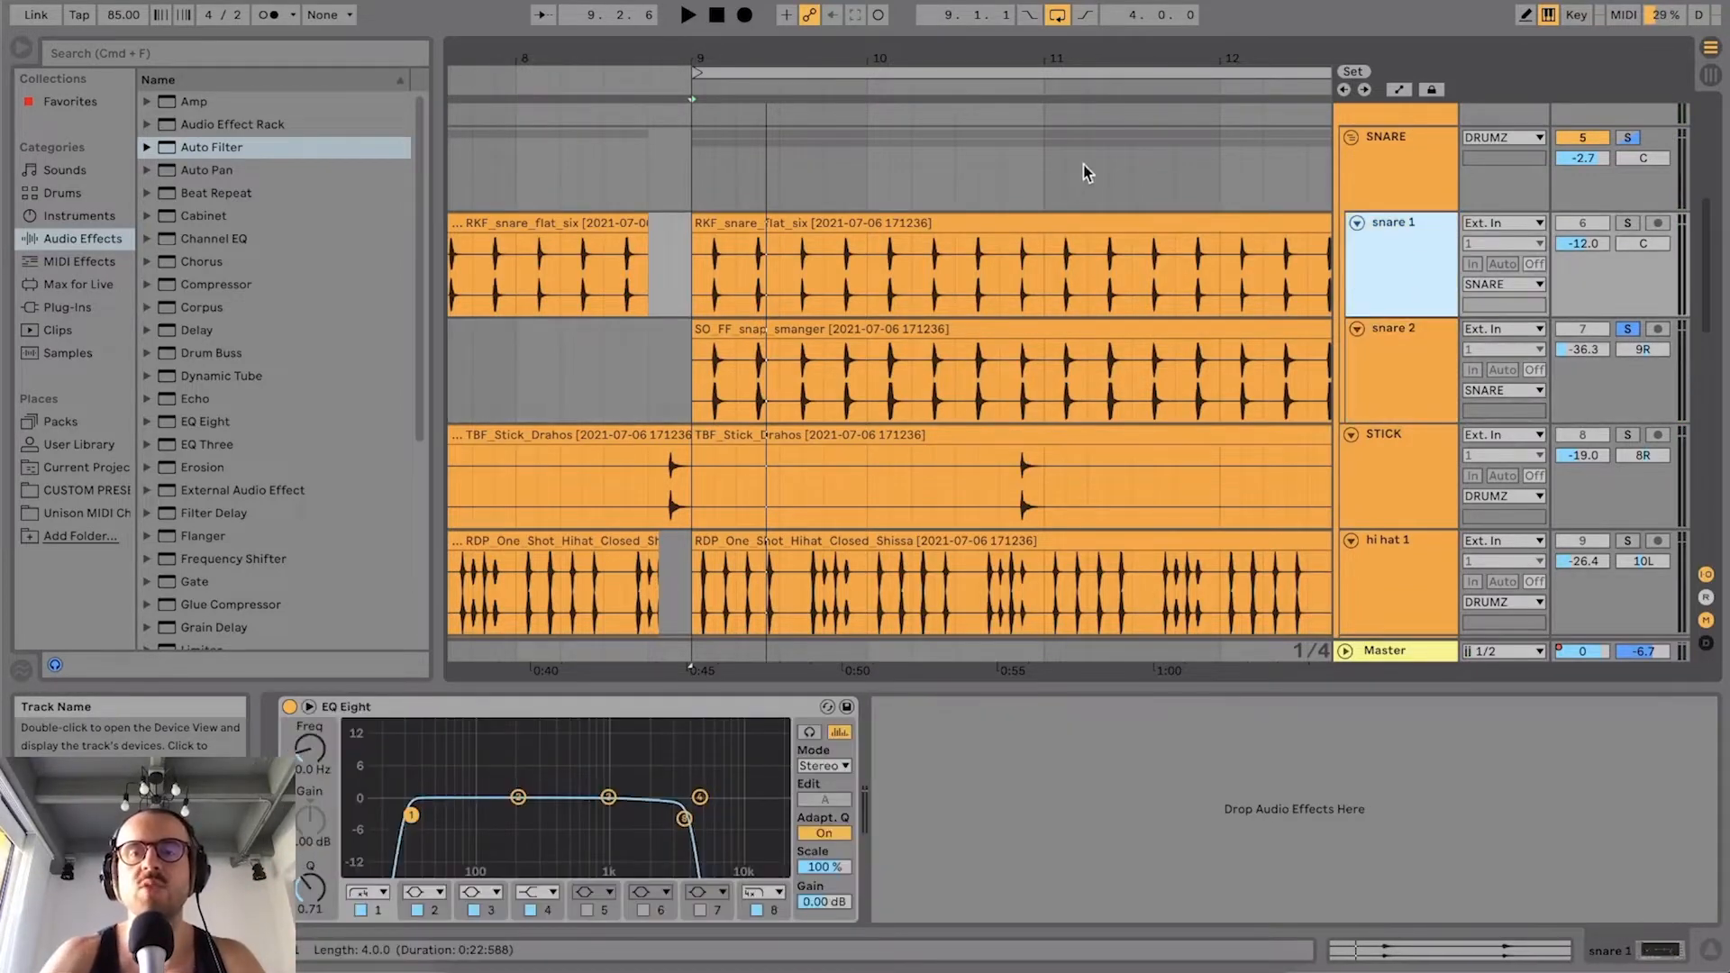
Step: Unsolo snare 2 and play the full mix with a four-bar loop starting at bar 5
left_click_drag(1117, 57, 1025, 47)
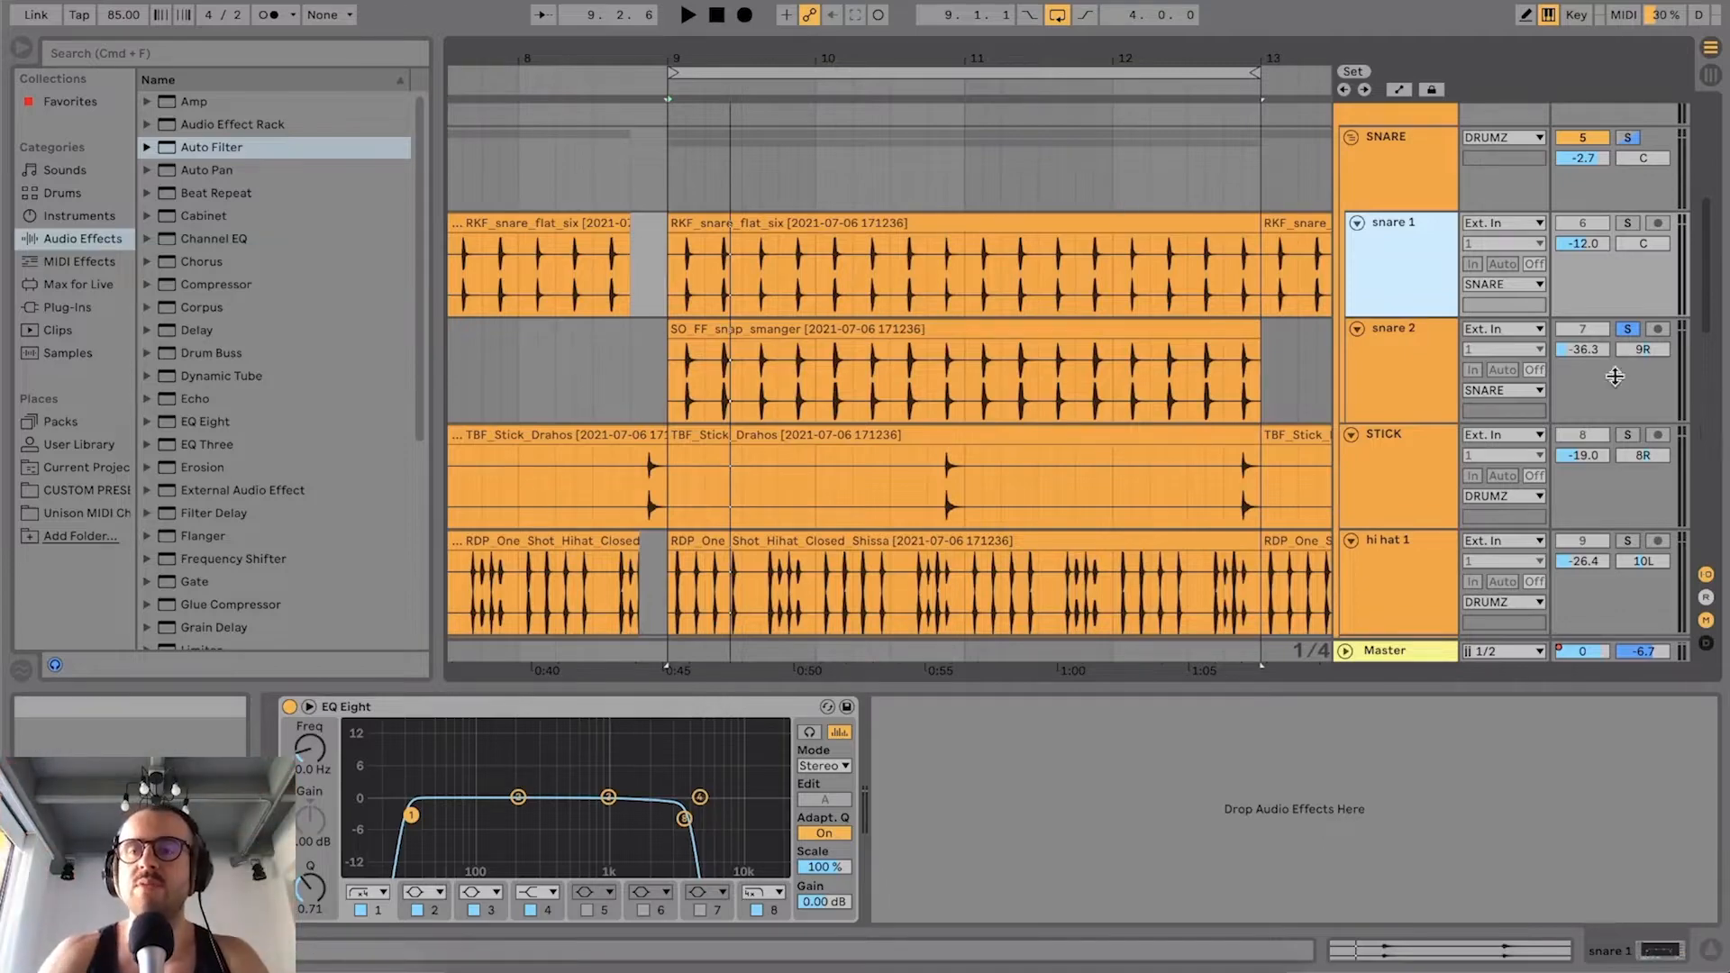
left_click(1629, 331)
left_click_drag(975, 57, 662, 108)
key("space")
Step: Examine the kick, snare, stick, hat and chord clips in the looped bars from bar 5 during playback
scroll(676, 207, "up", 5)
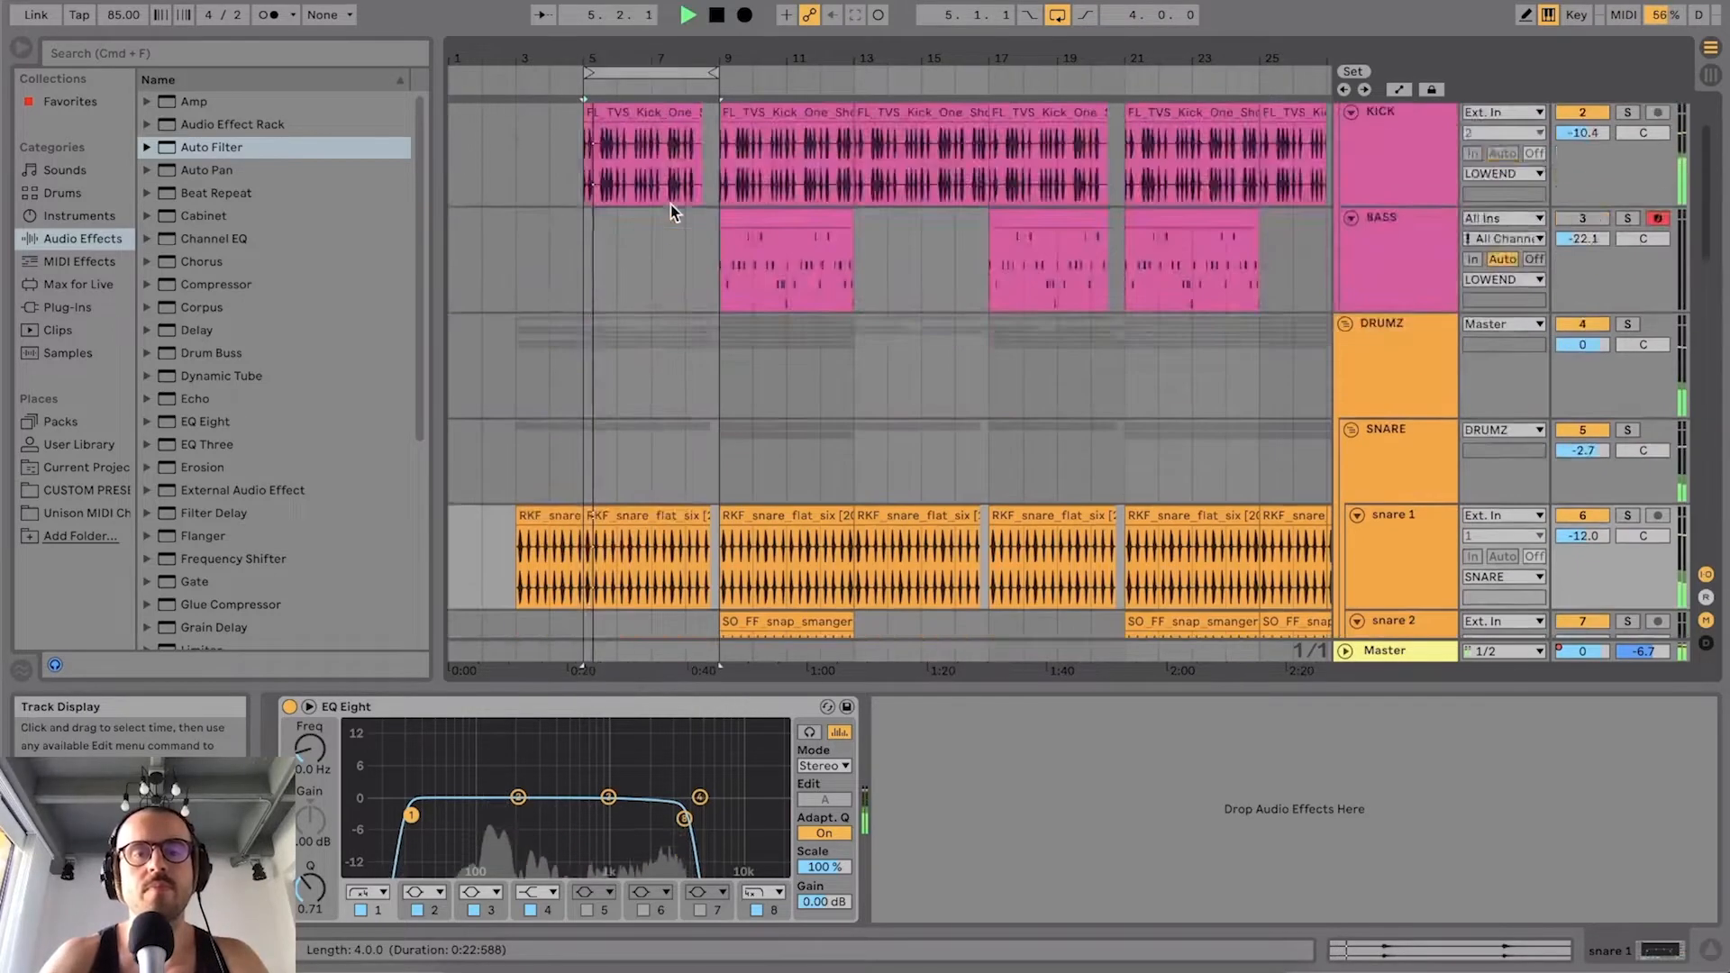
scroll(677, 200, "down", 8)
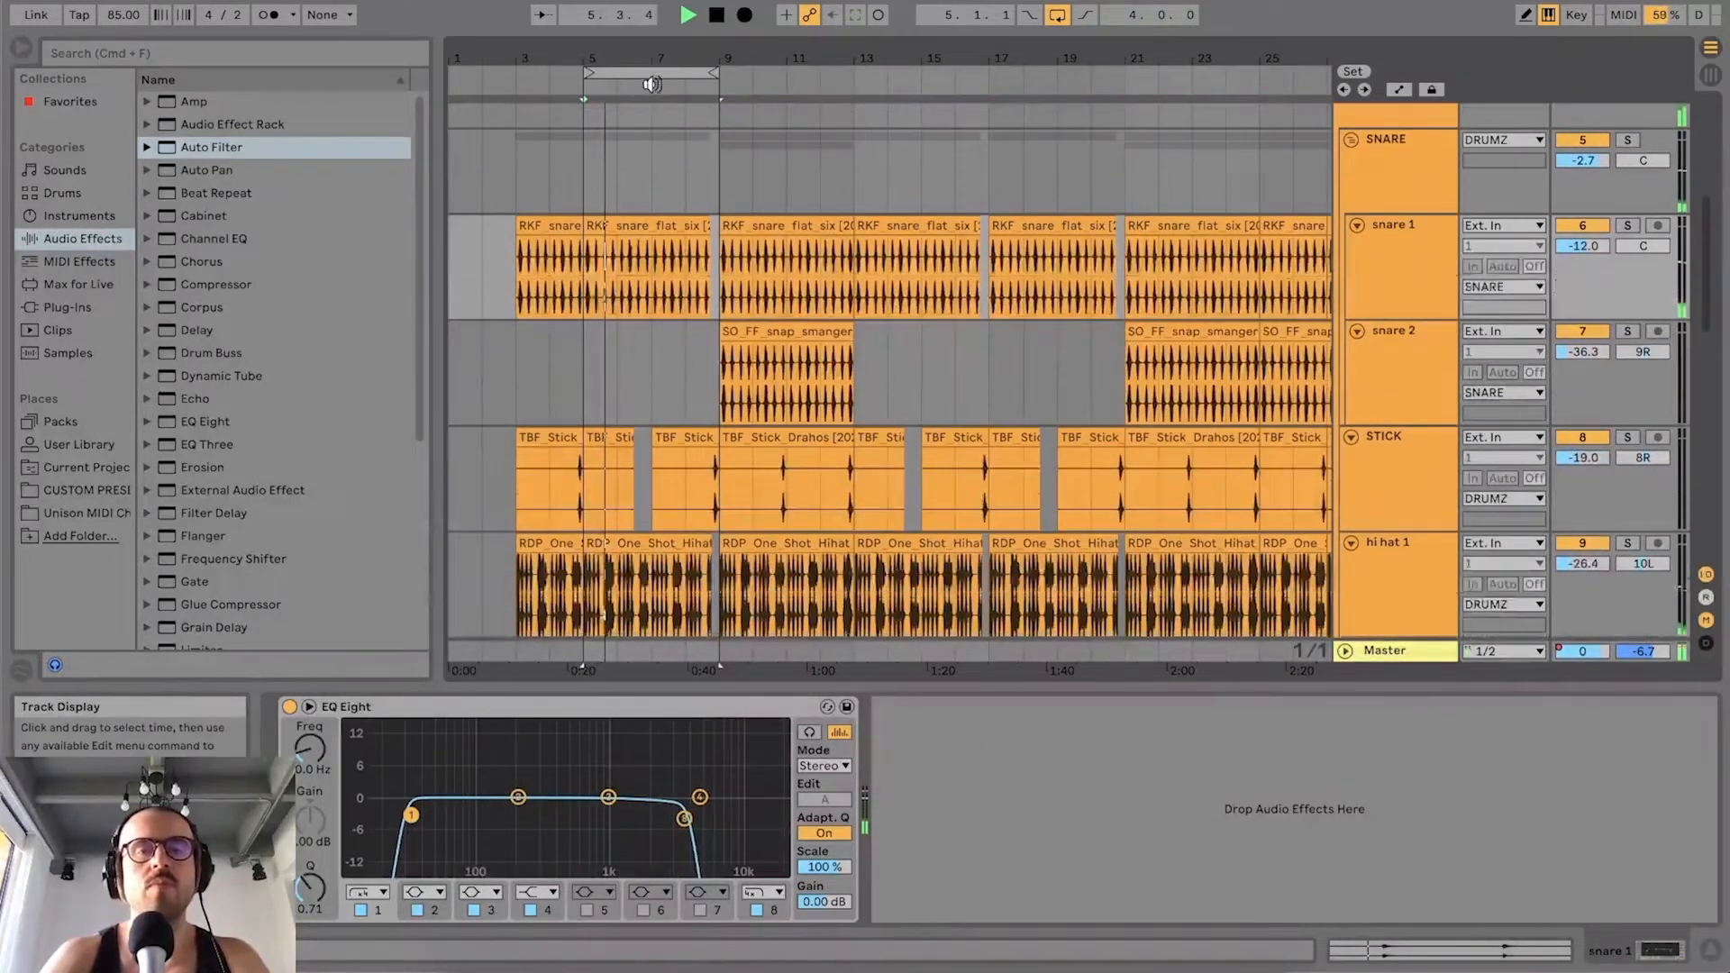
left_click_drag(667, 58, 695, 103)
scroll(694, 284, "up", 5)
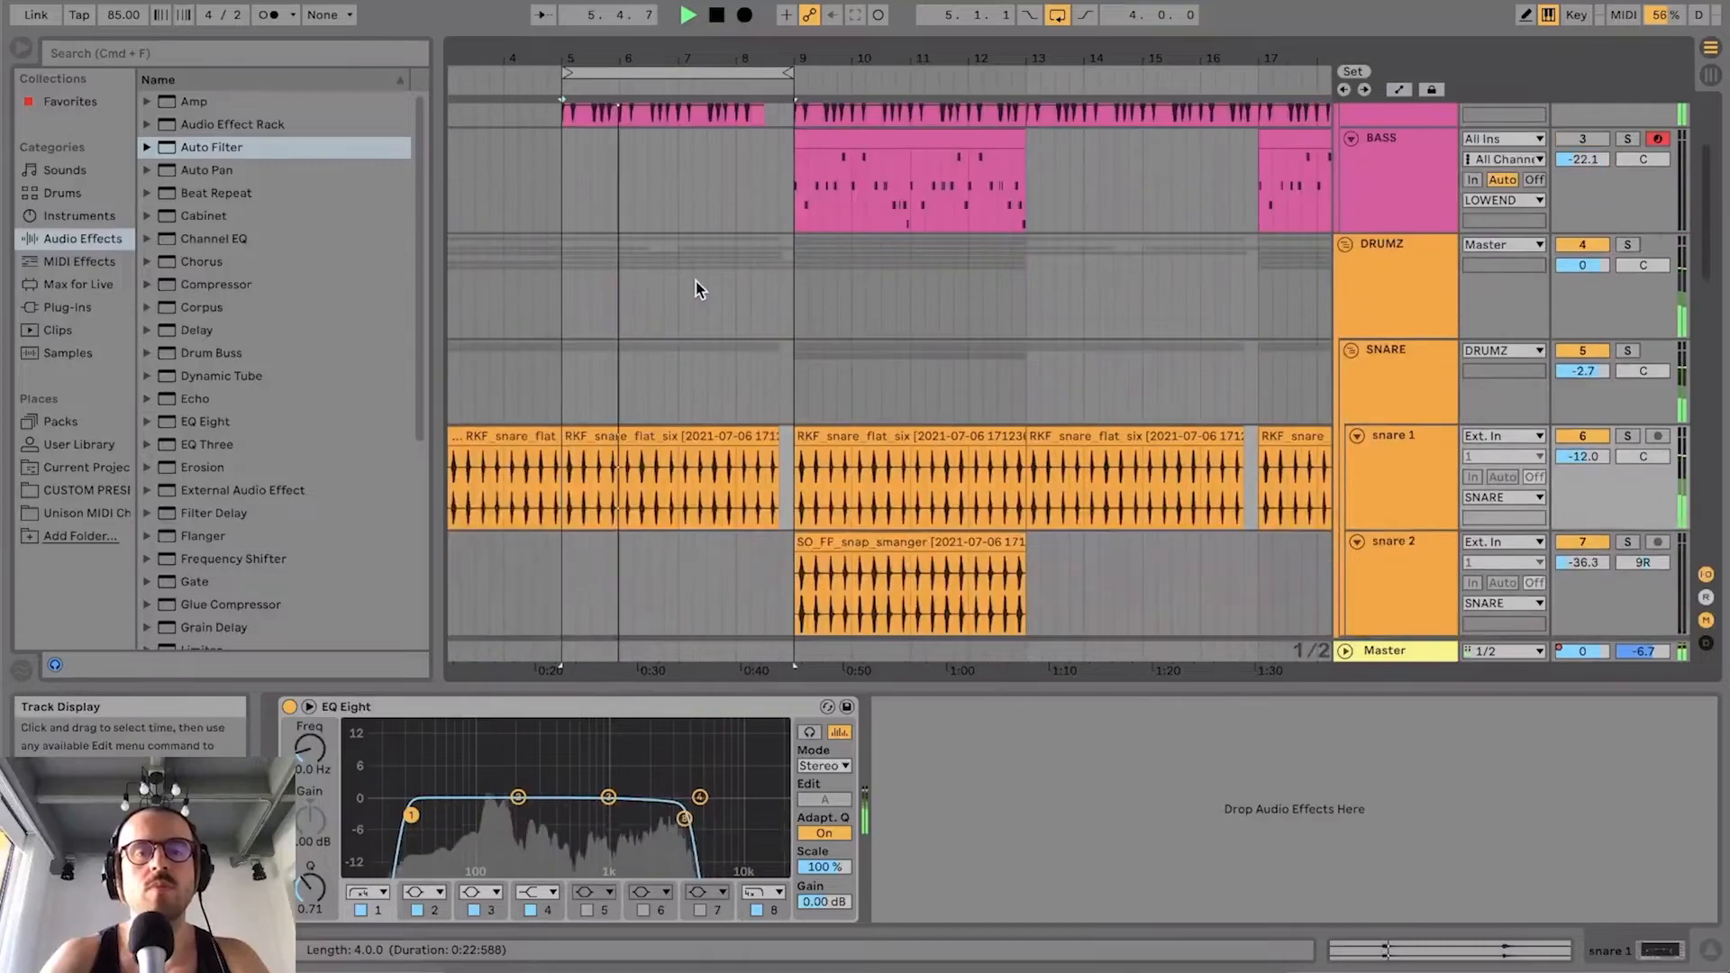
scroll(695, 283, "down", 4)
scroll(695, 281, "down", 6)
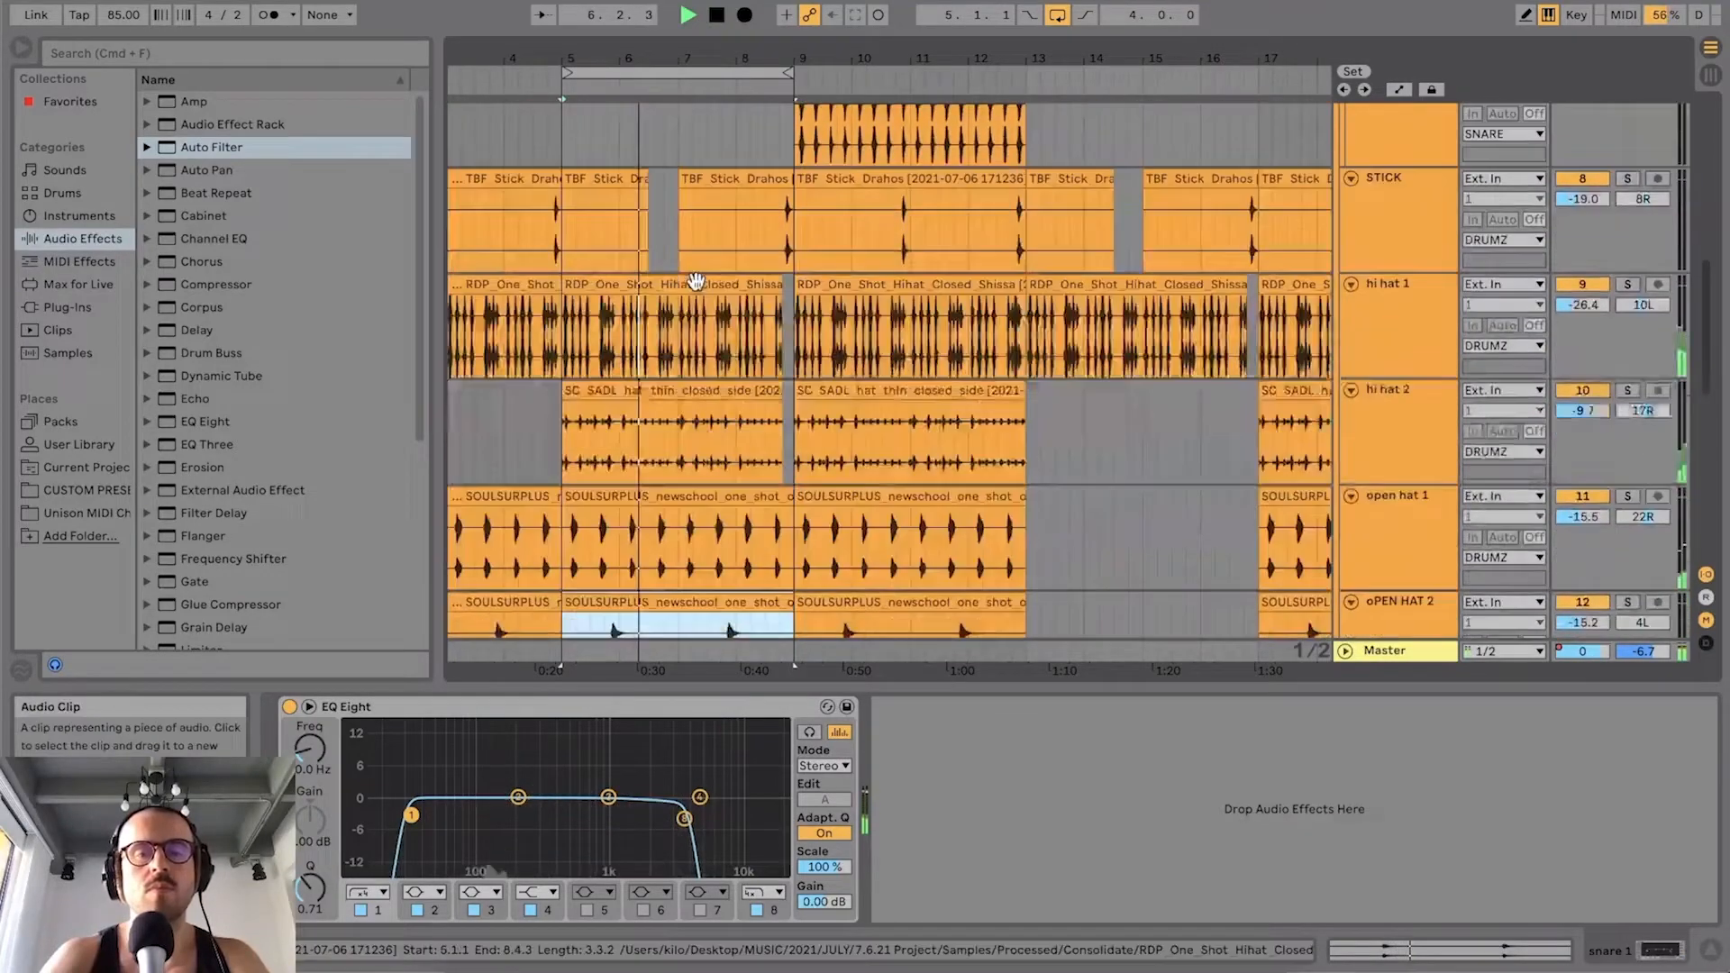
scroll(701, 277, "down", 4)
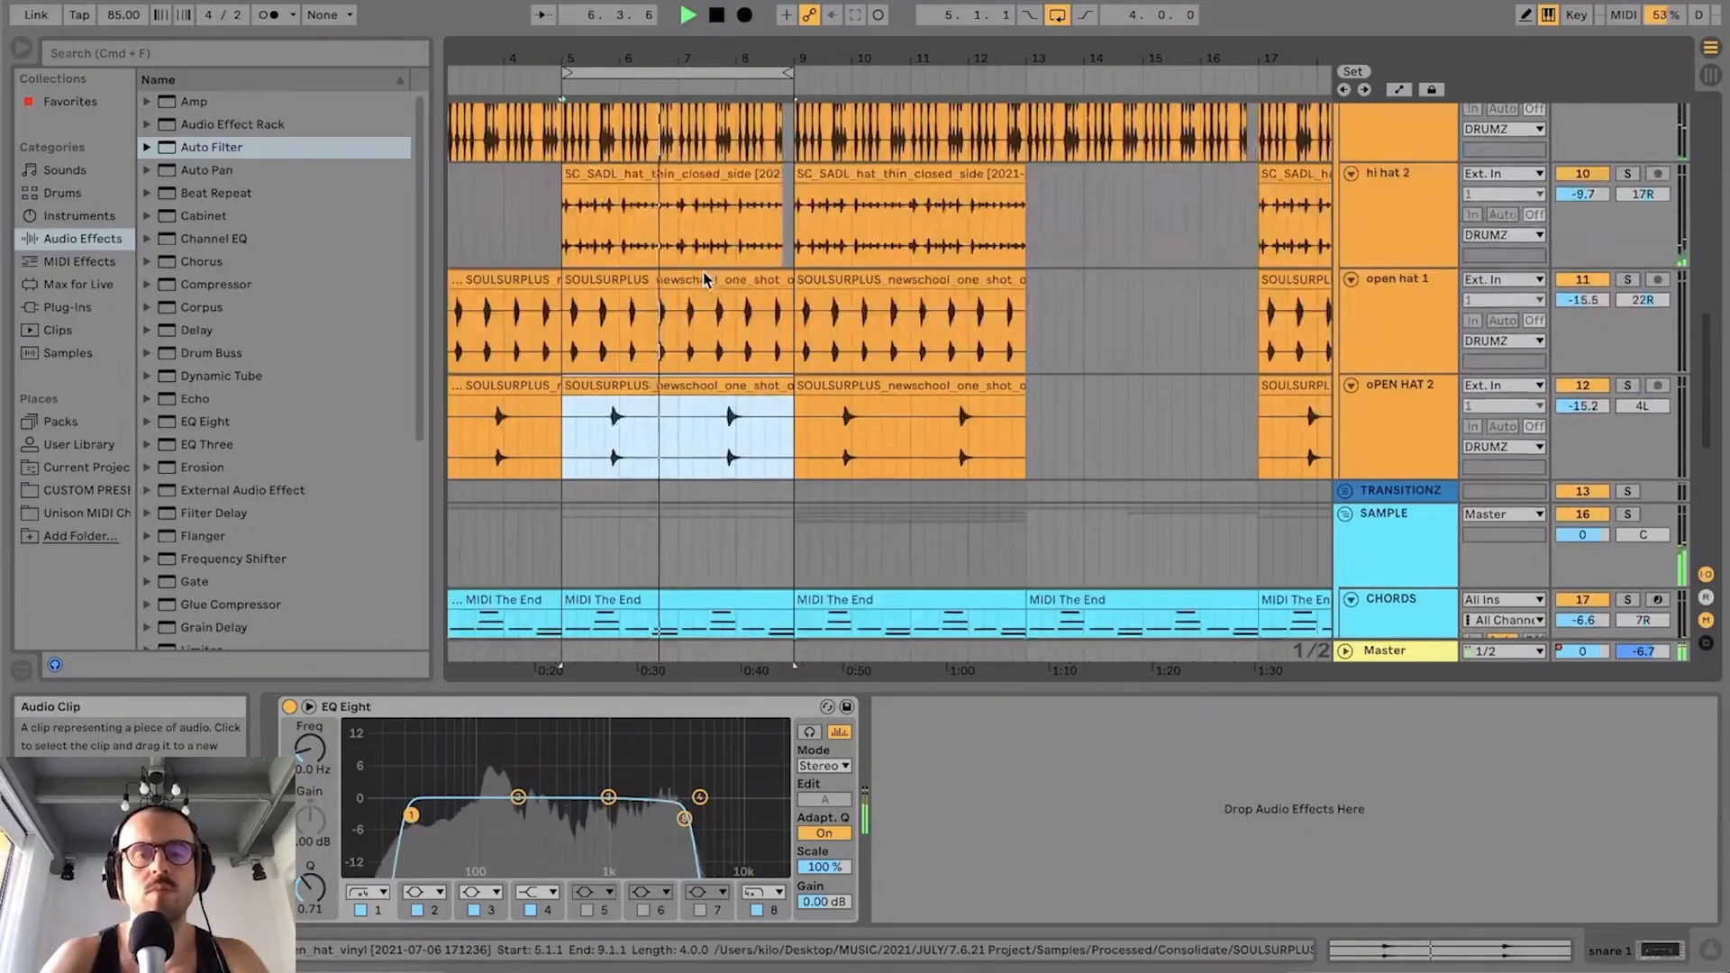
scroll(703, 270, "up", 3)
scroll(703, 270, "up", 5)
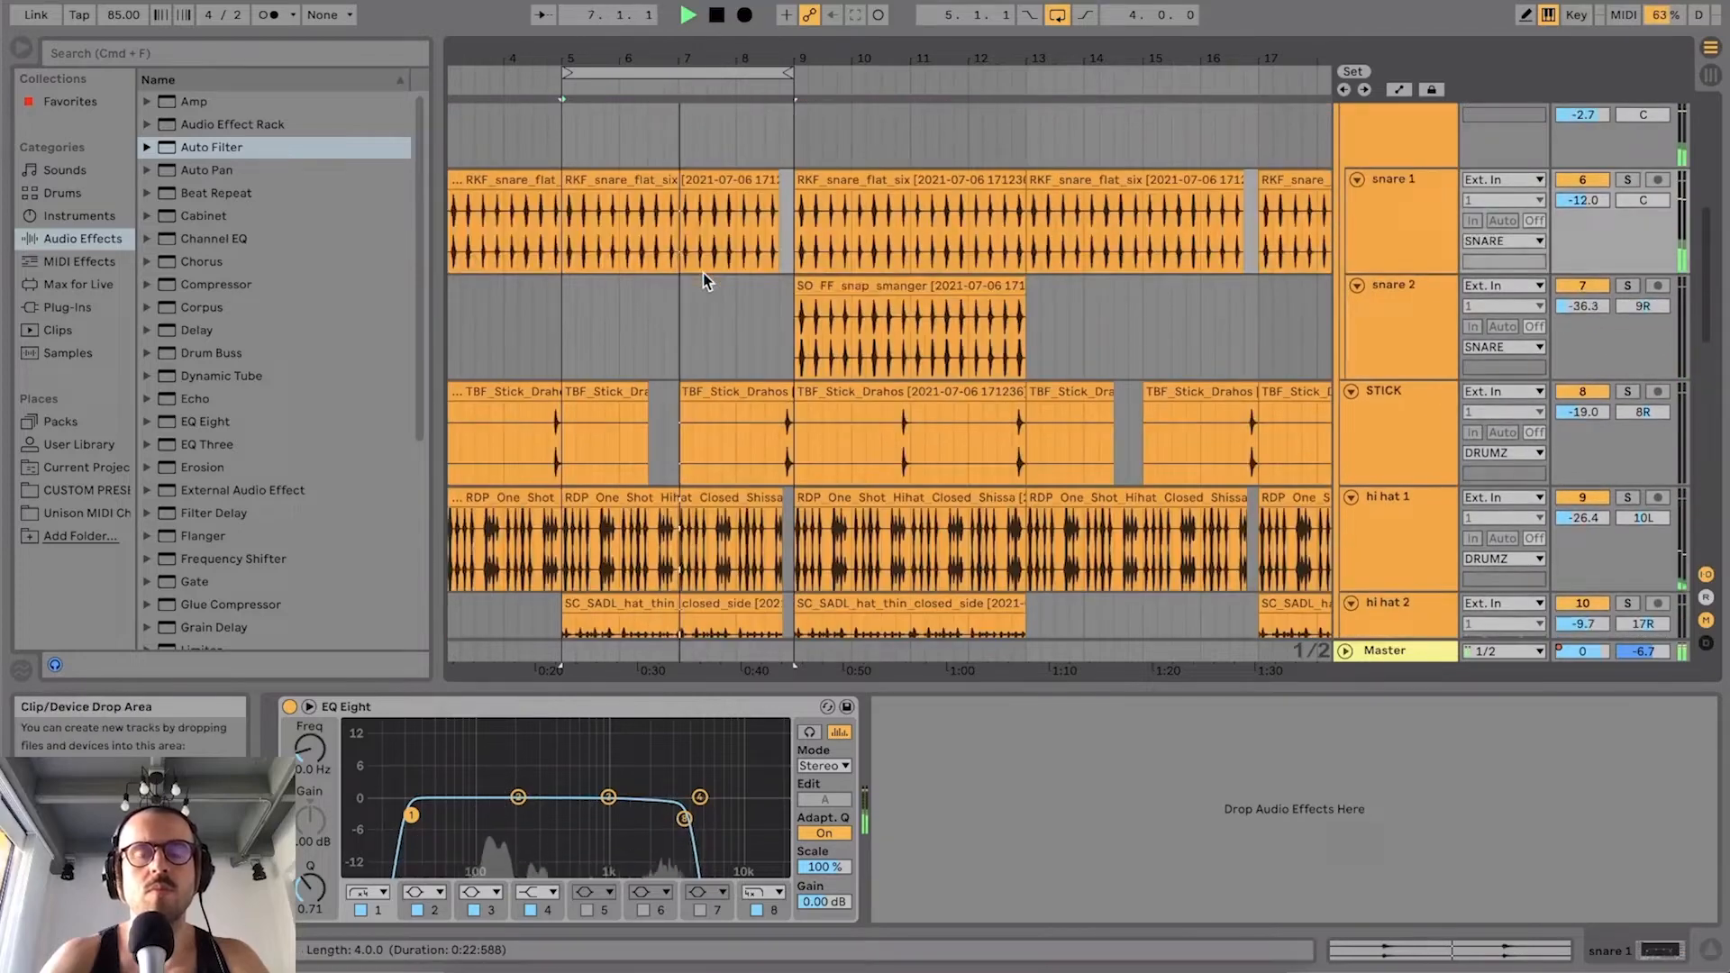
key("space")
scroll(706, 215, "up", 1)
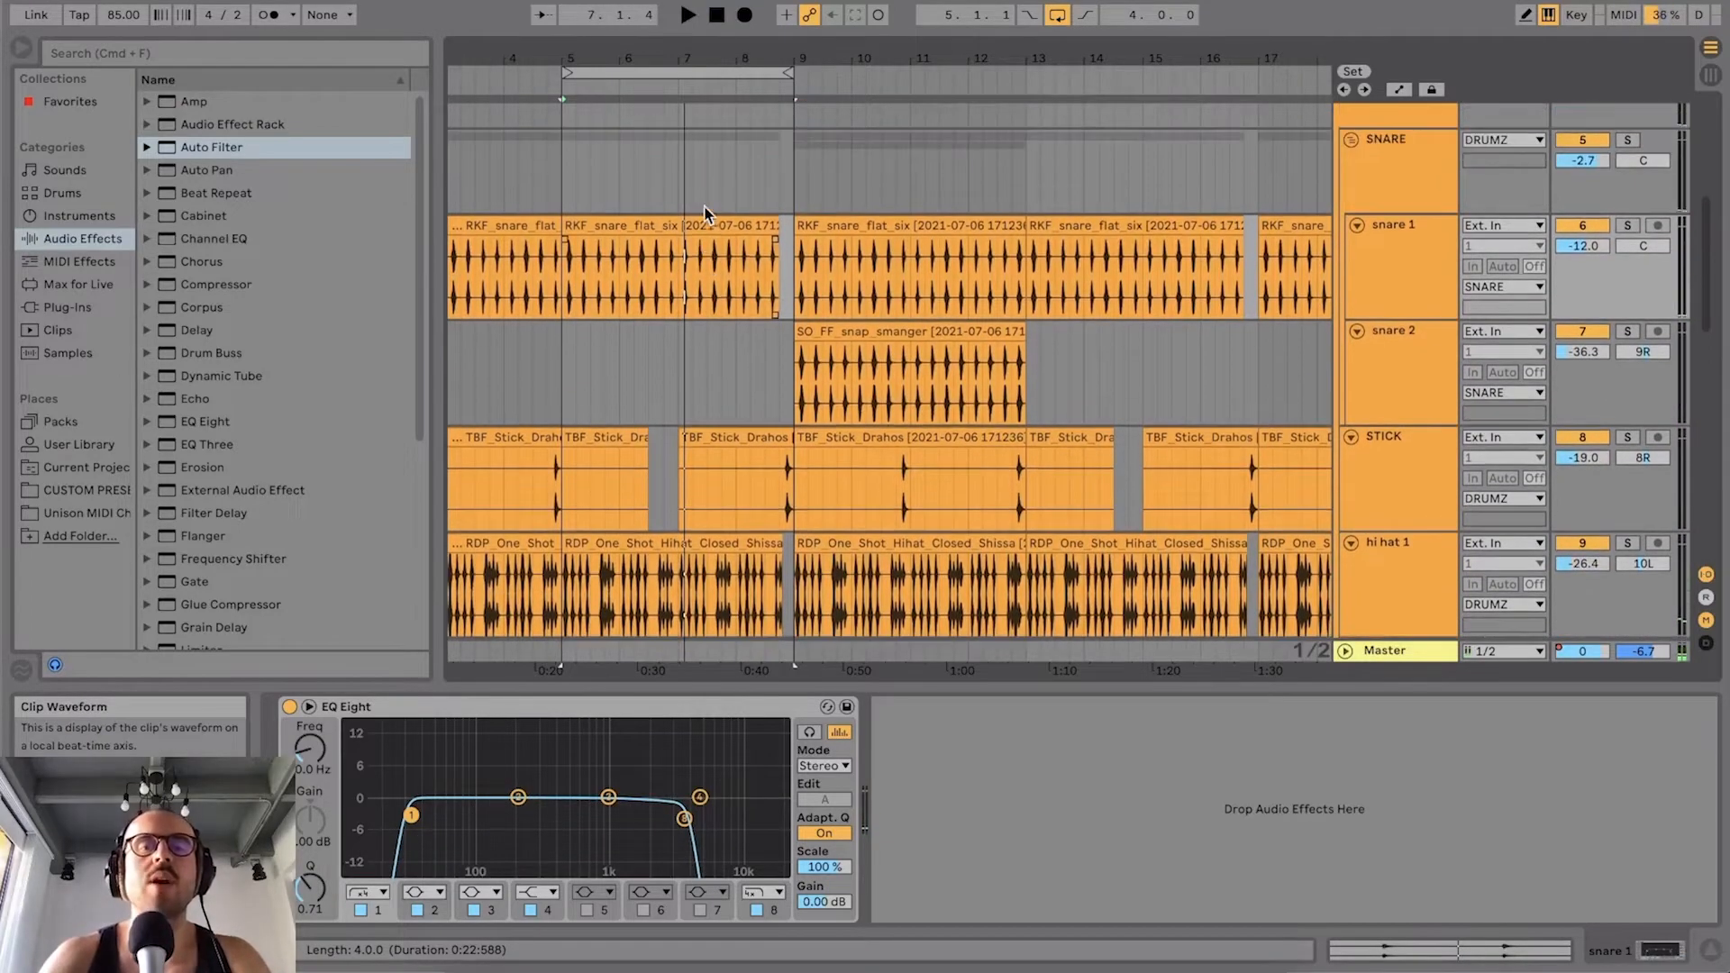
Step: Set the loop from bar 8 to 9.3.3, spanning the hat and snare gaps just before bar 9
left_click_drag(750, 59, 744, 52)
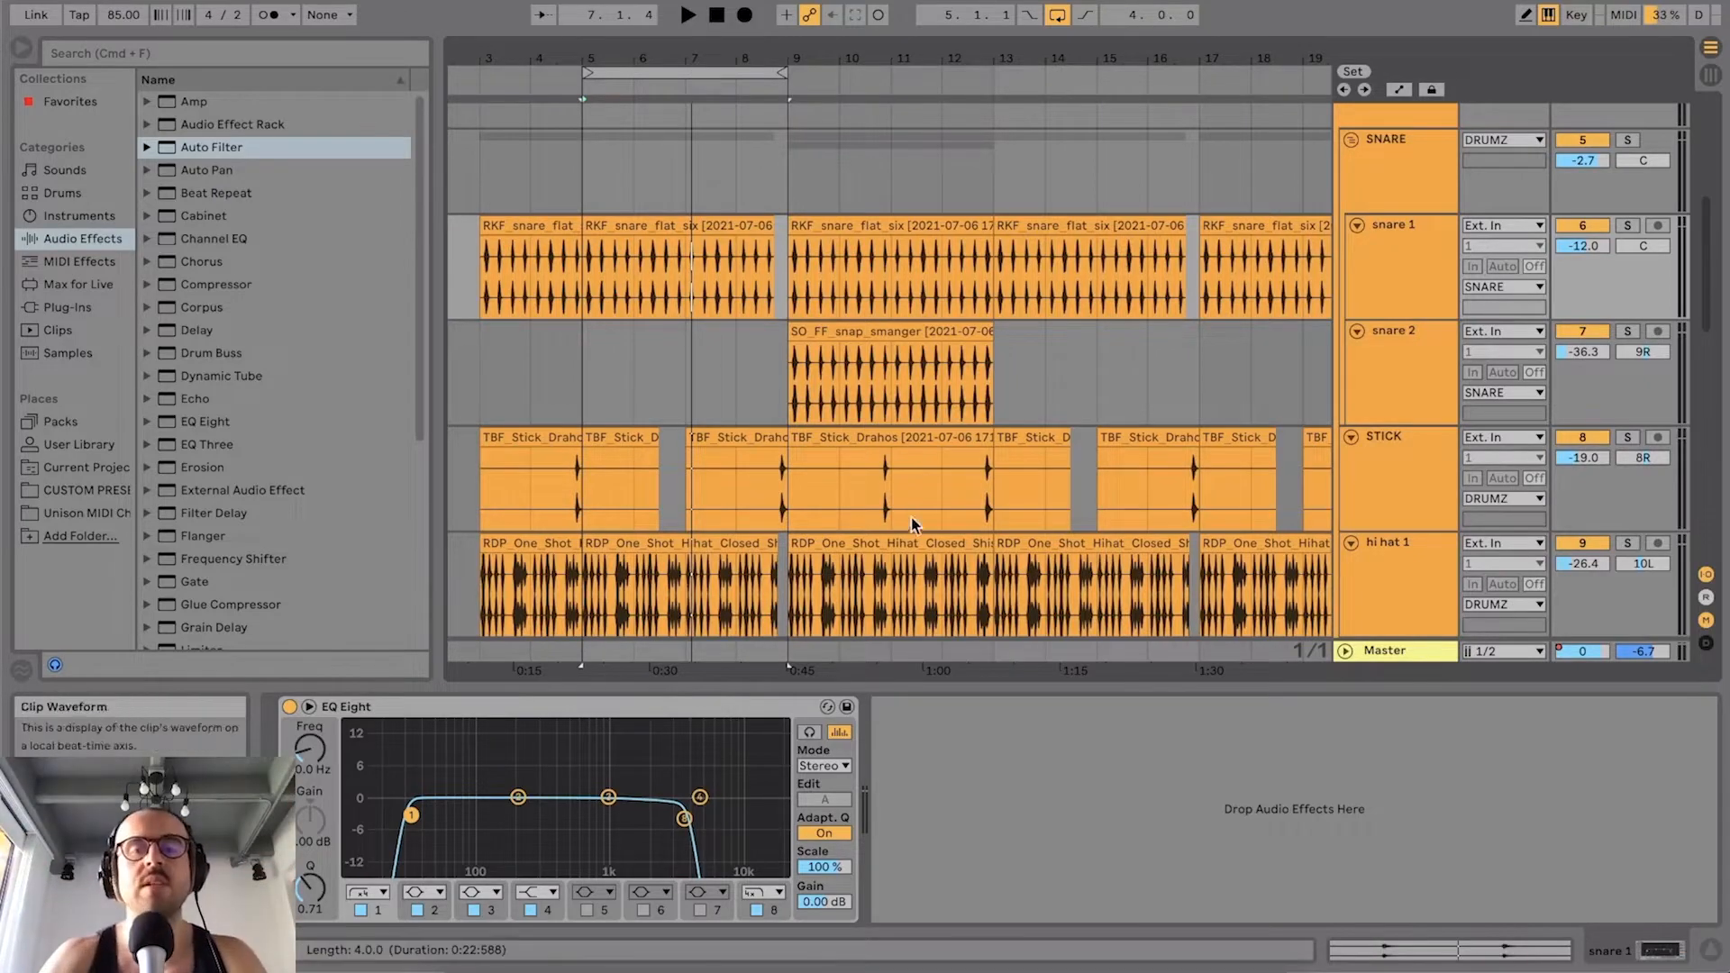
scroll(919, 326, "down", 2)
scroll(919, 326, "down", 8)
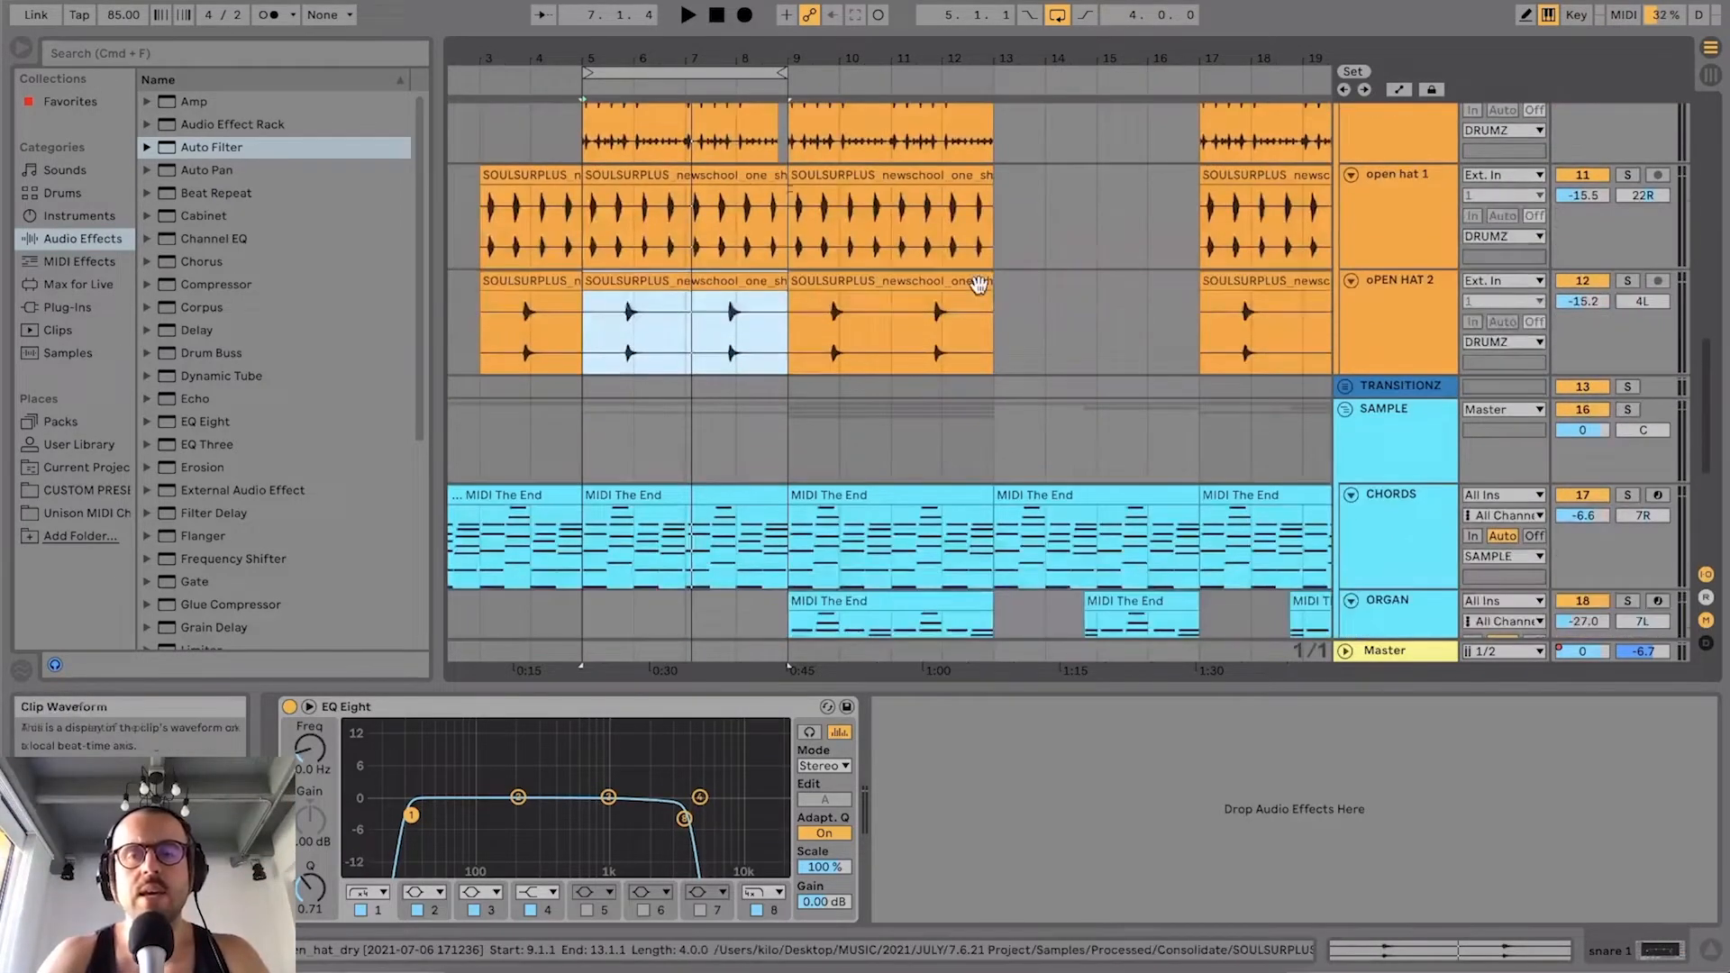
scroll(980, 286, "up", 8)
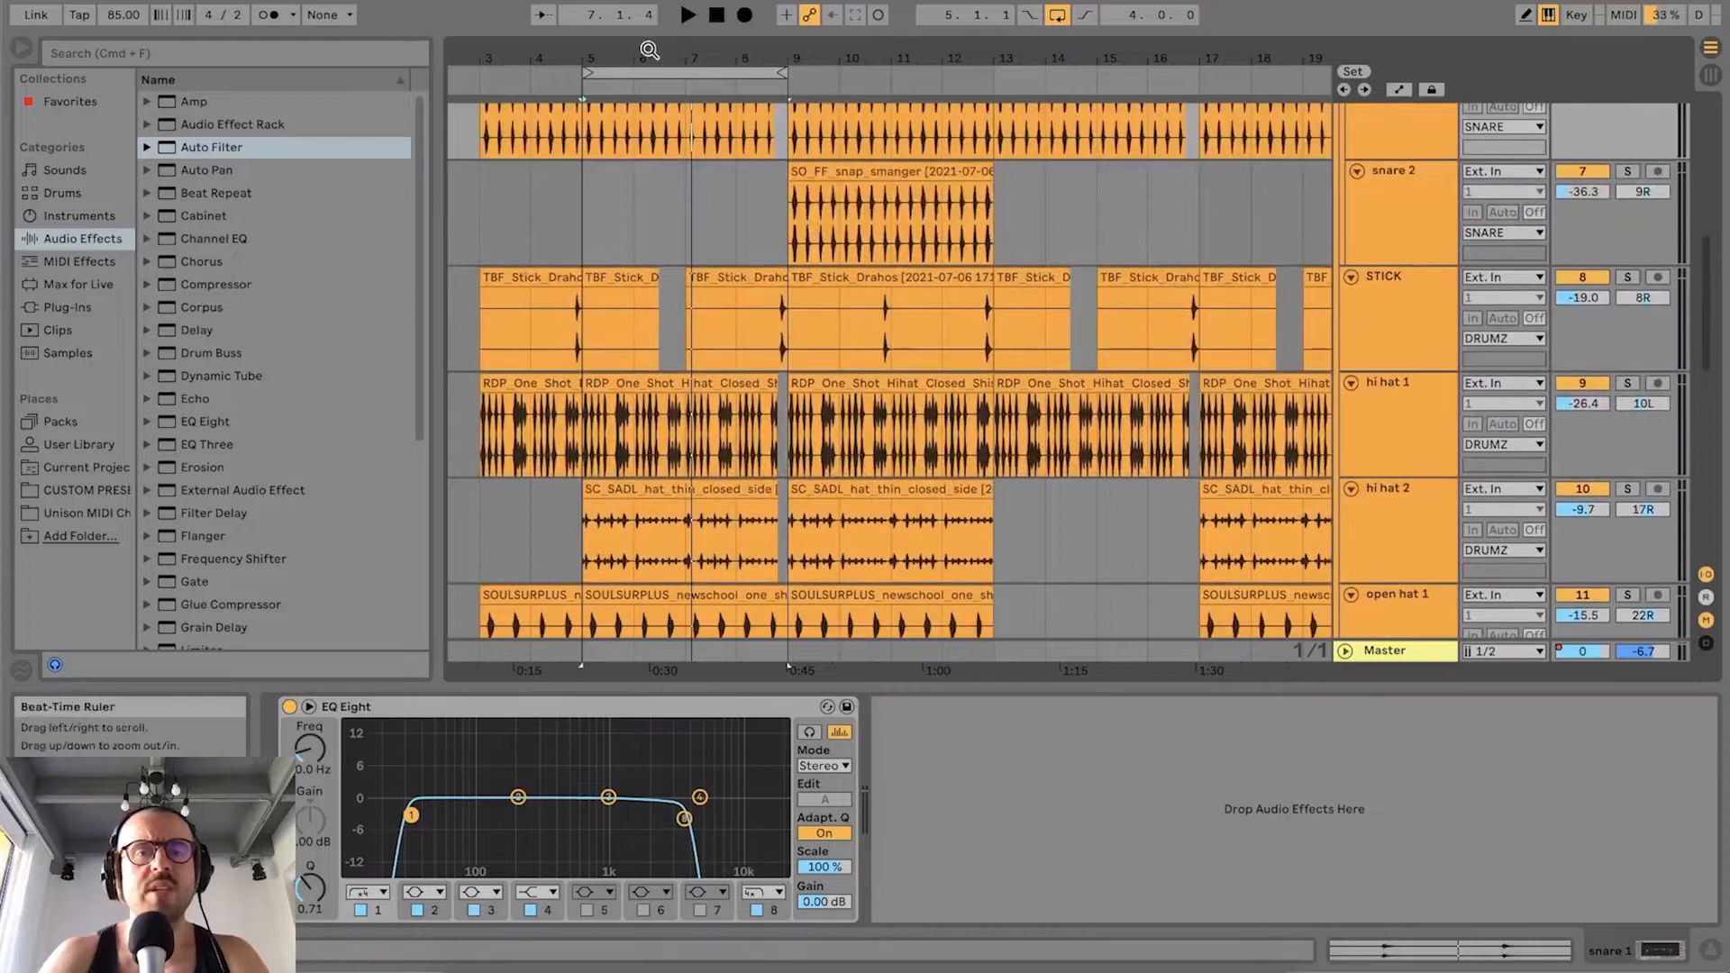
left_click_drag(591, 72, 681, 91)
left_click_drag(788, 62, 686, 81)
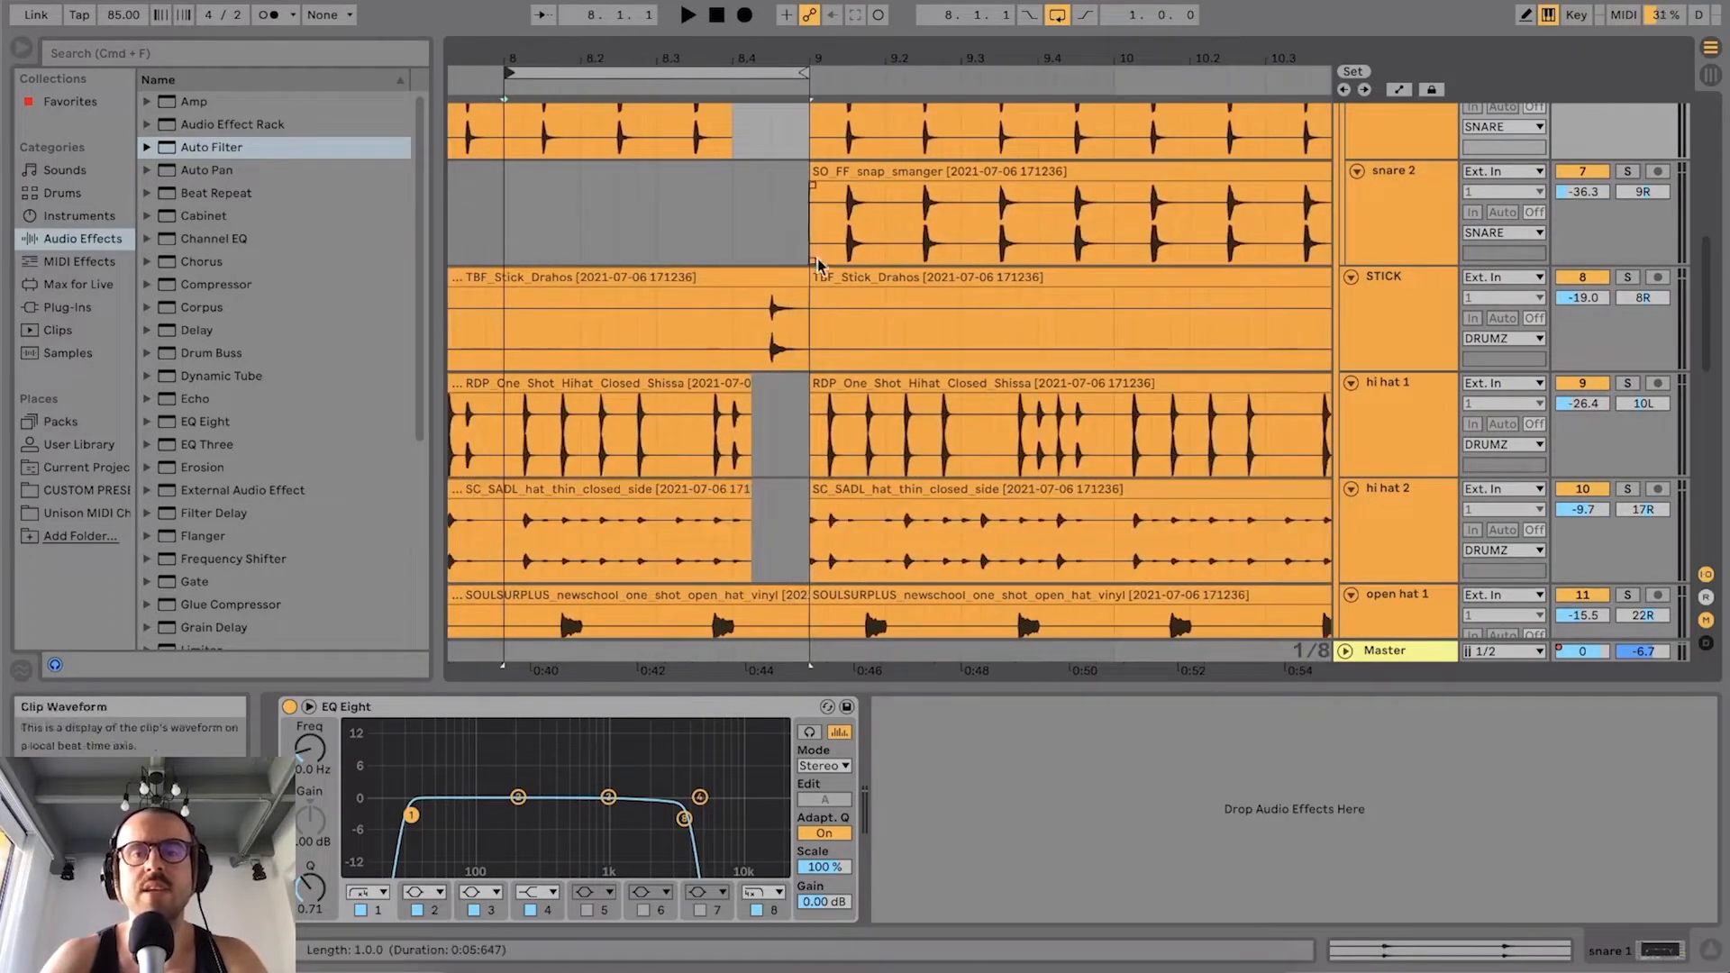
left_click_drag(802, 67, 981, 72)
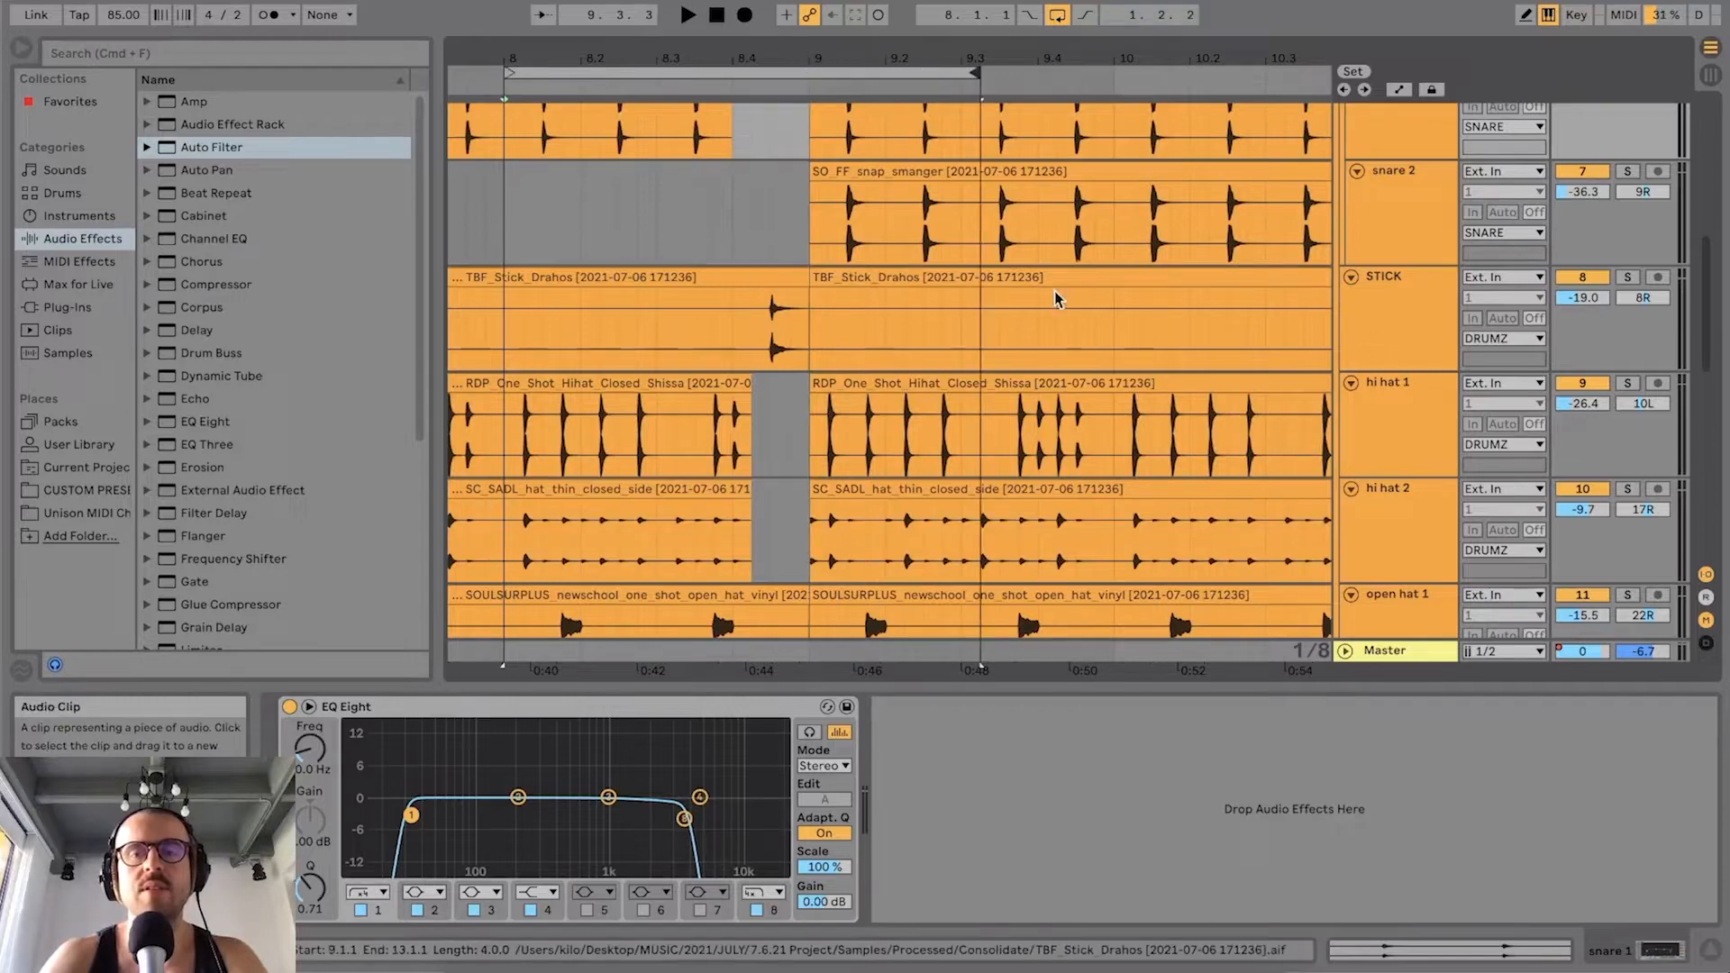
Step: Show the STICK track's effects, select its Reverb, and play the loop from bar 8
left_click(1367, 337)
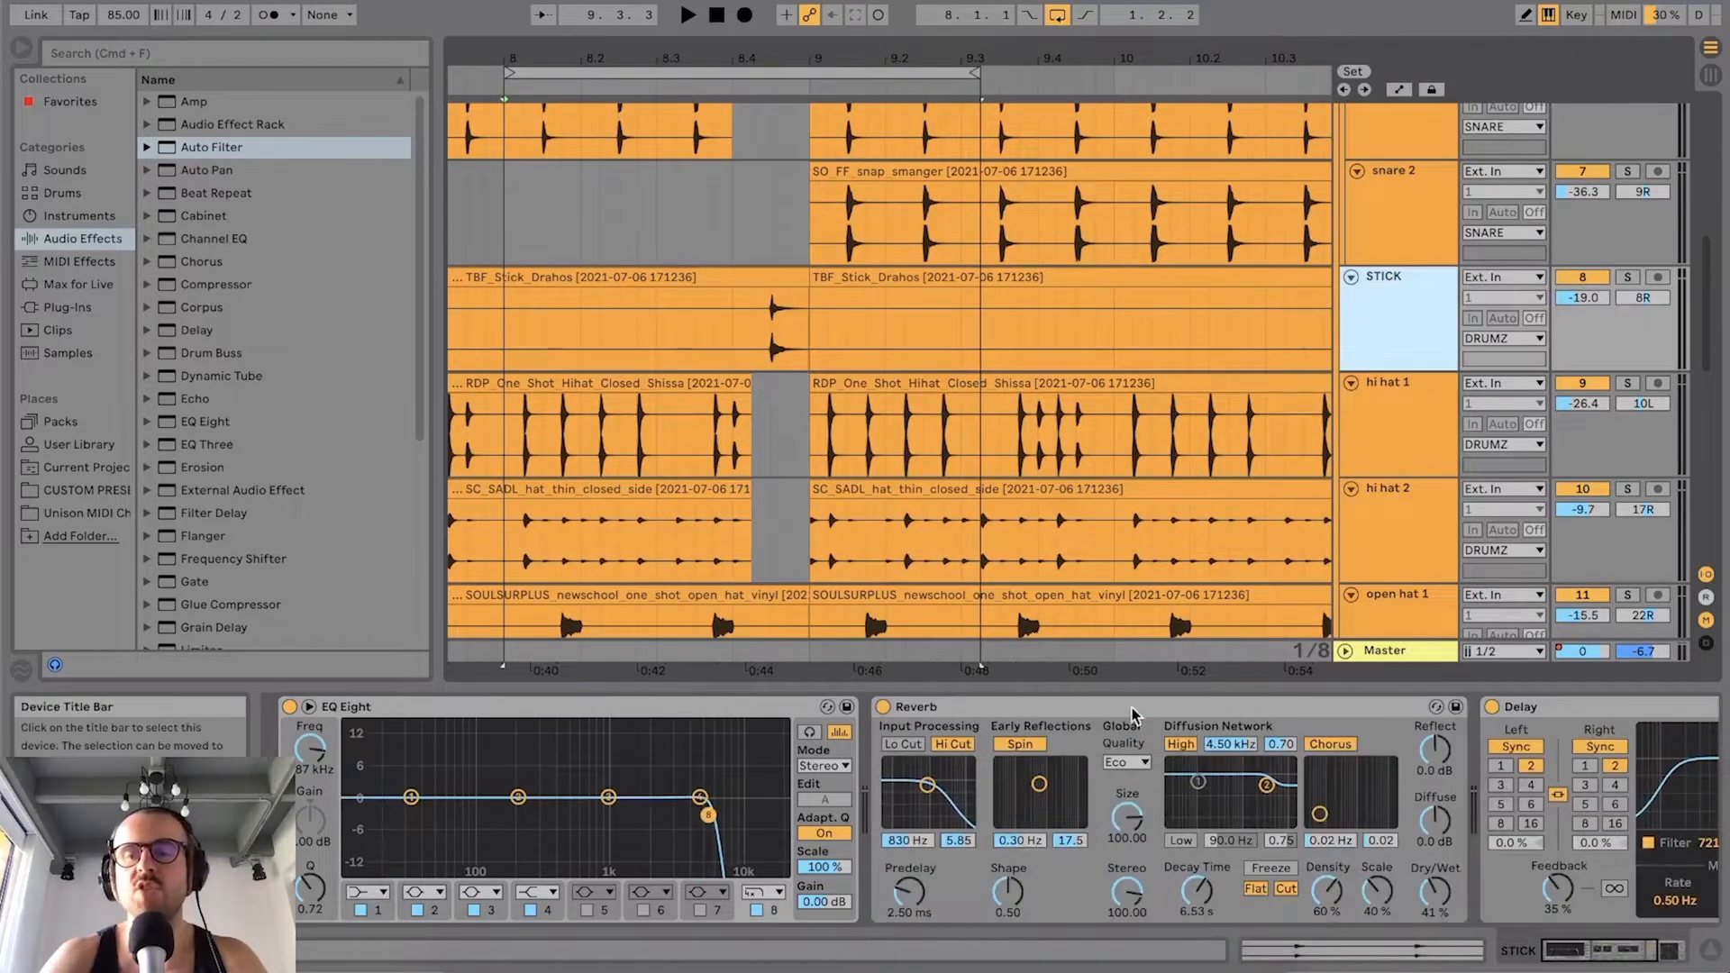
left_click(942, 702)
key("space")
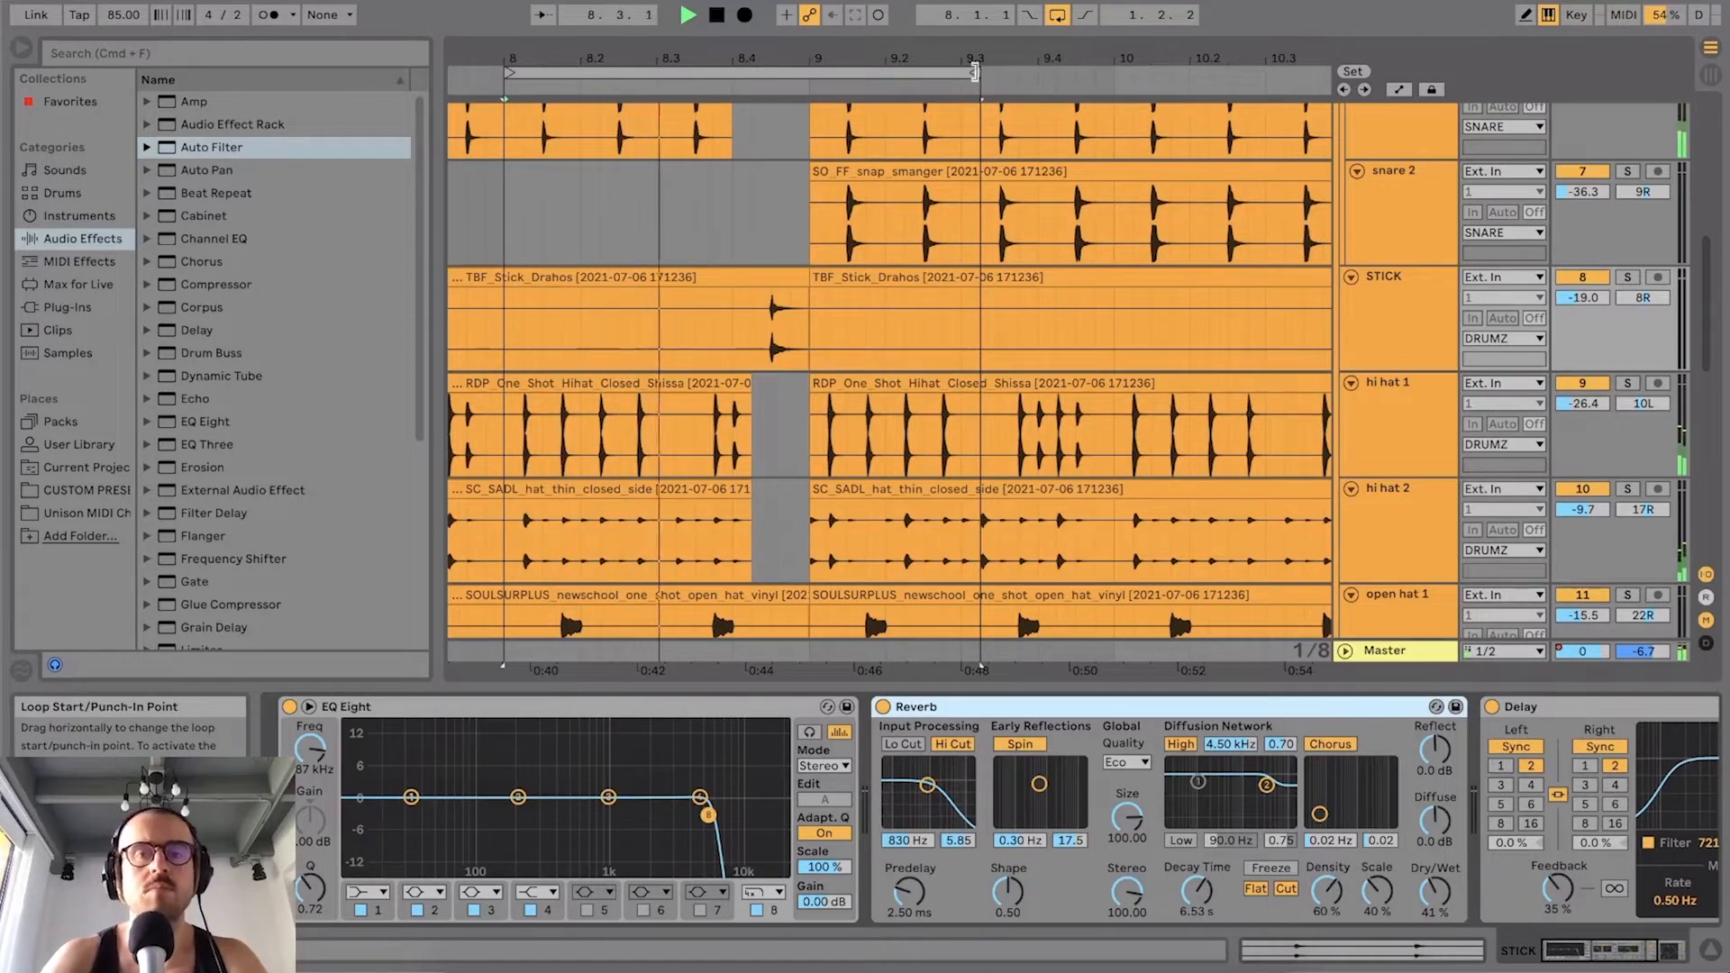
Step: Extend the loop's end to bar 17 and stop playback
mouse_move(974, 73)
left_mouse_down()
mouse_move(1146, 73)
mouse_move(665, 65)
mouse_move(842, 65)
left_mouse_up()
key("space")
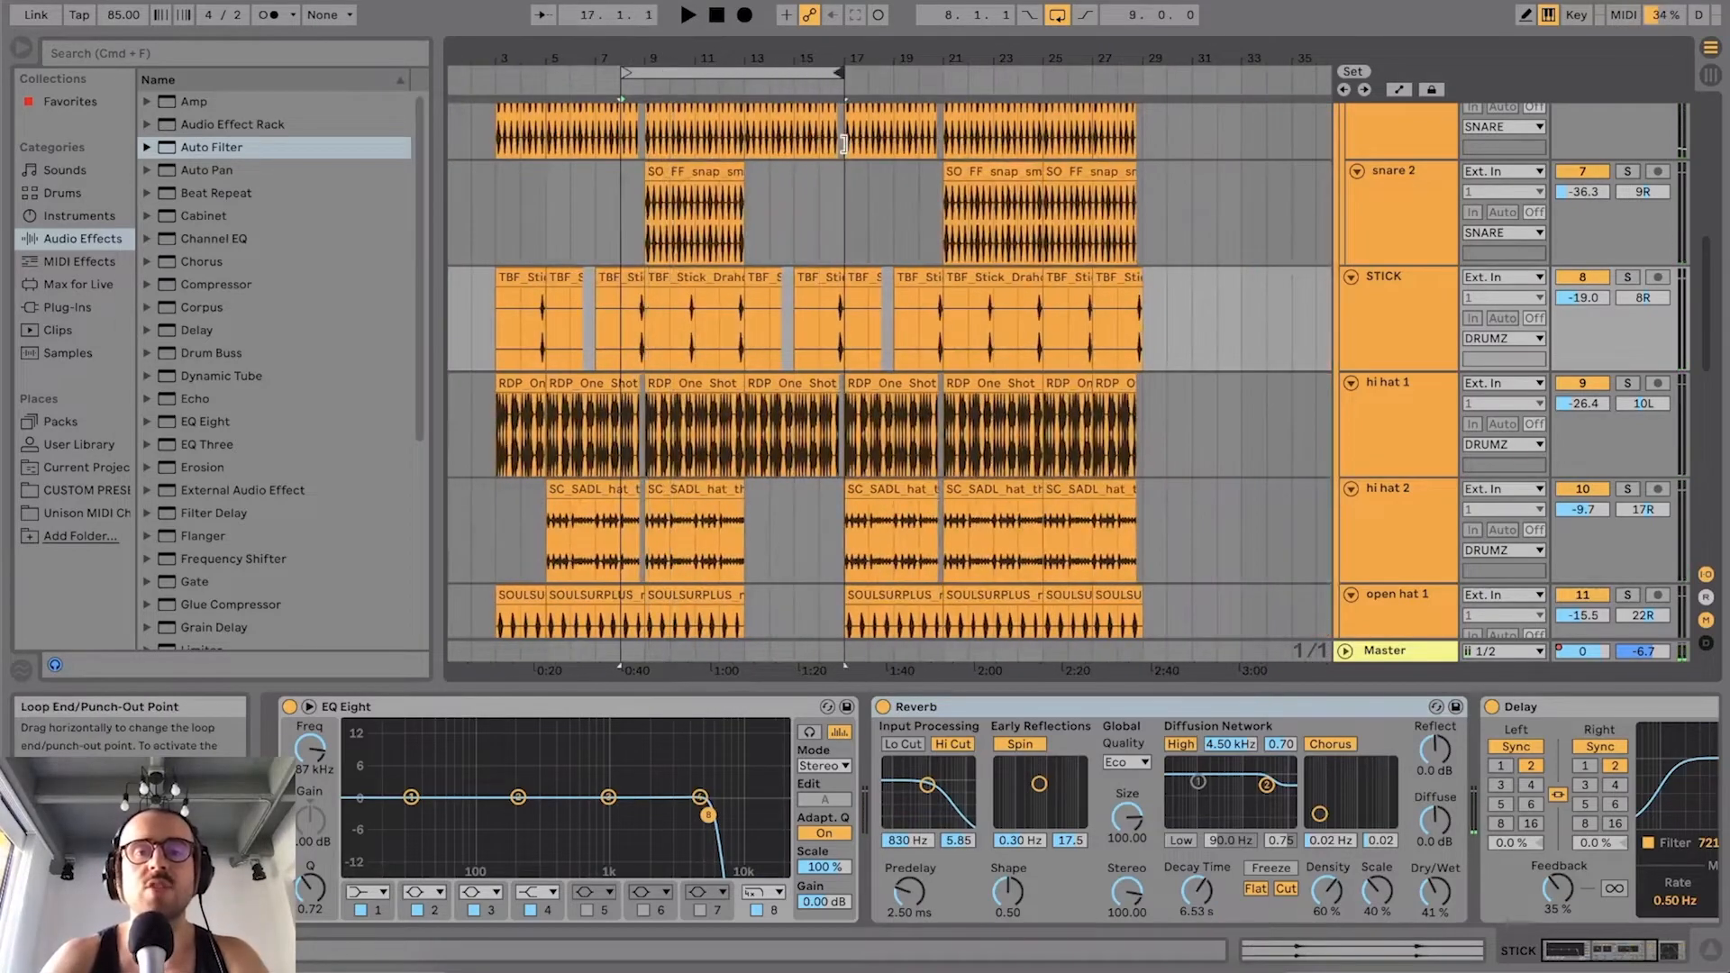
Step: Examine which snare, stick, hi-hat and open-hat clips play or drop out between bars 8 and 17
scroll(816, 258, "up", 5)
scroll(809, 263, "down", 3)
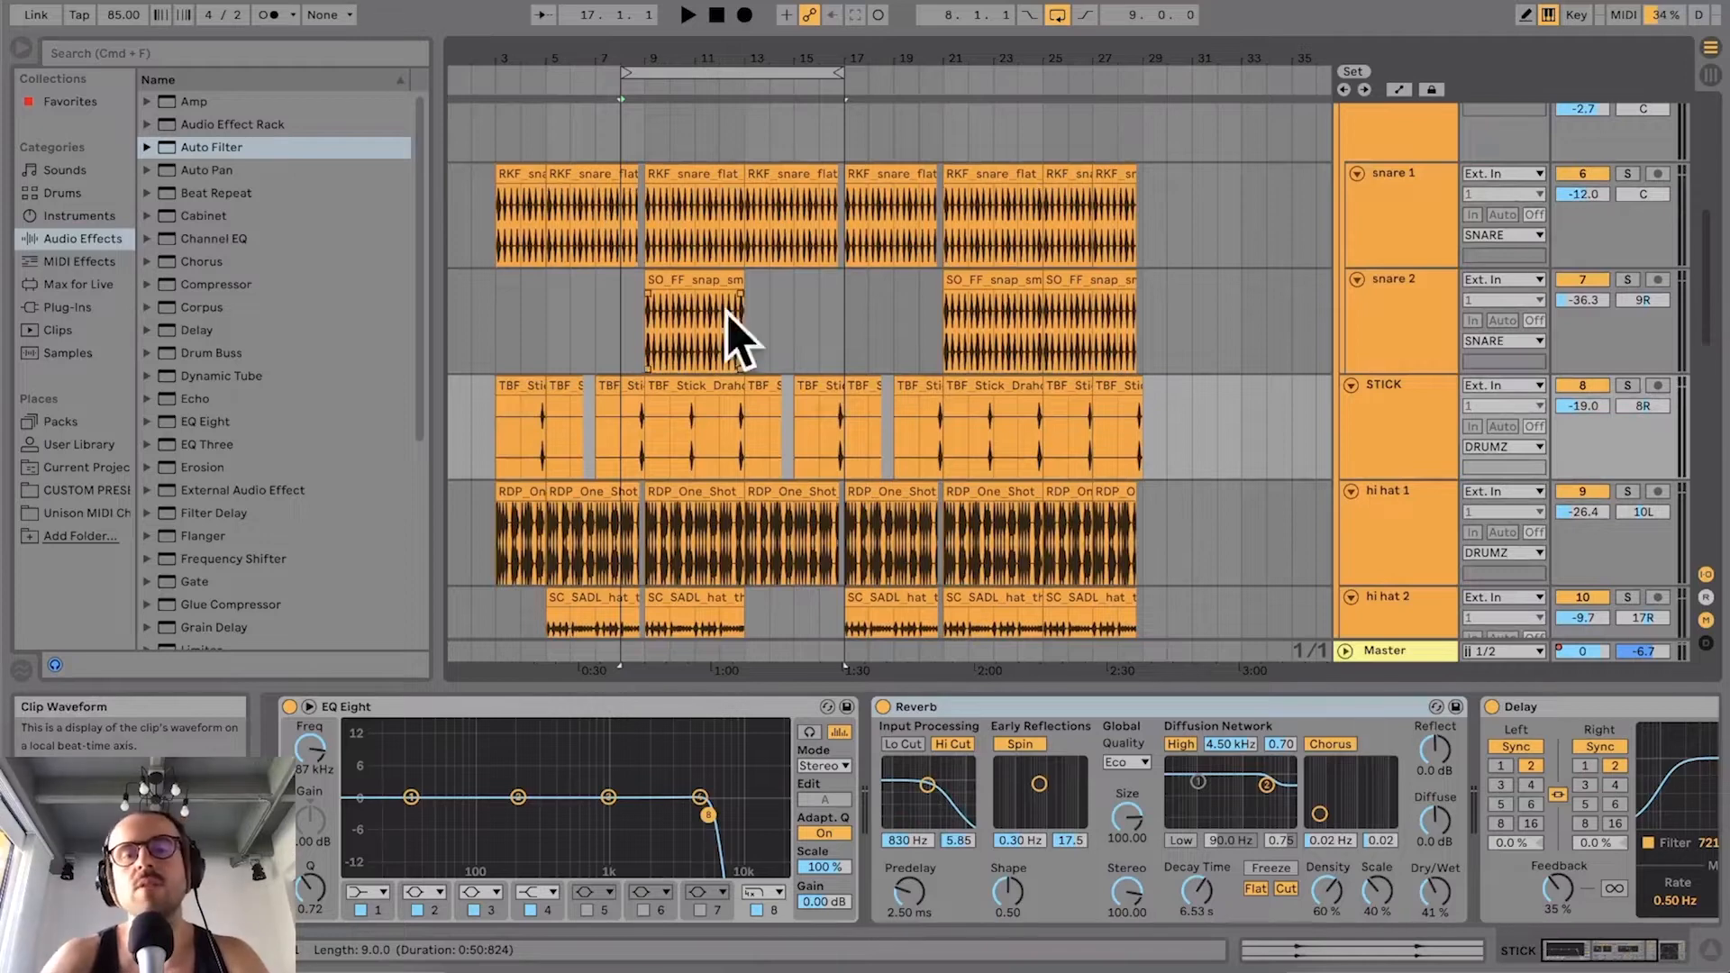
scroll(753, 248, "down", 2)
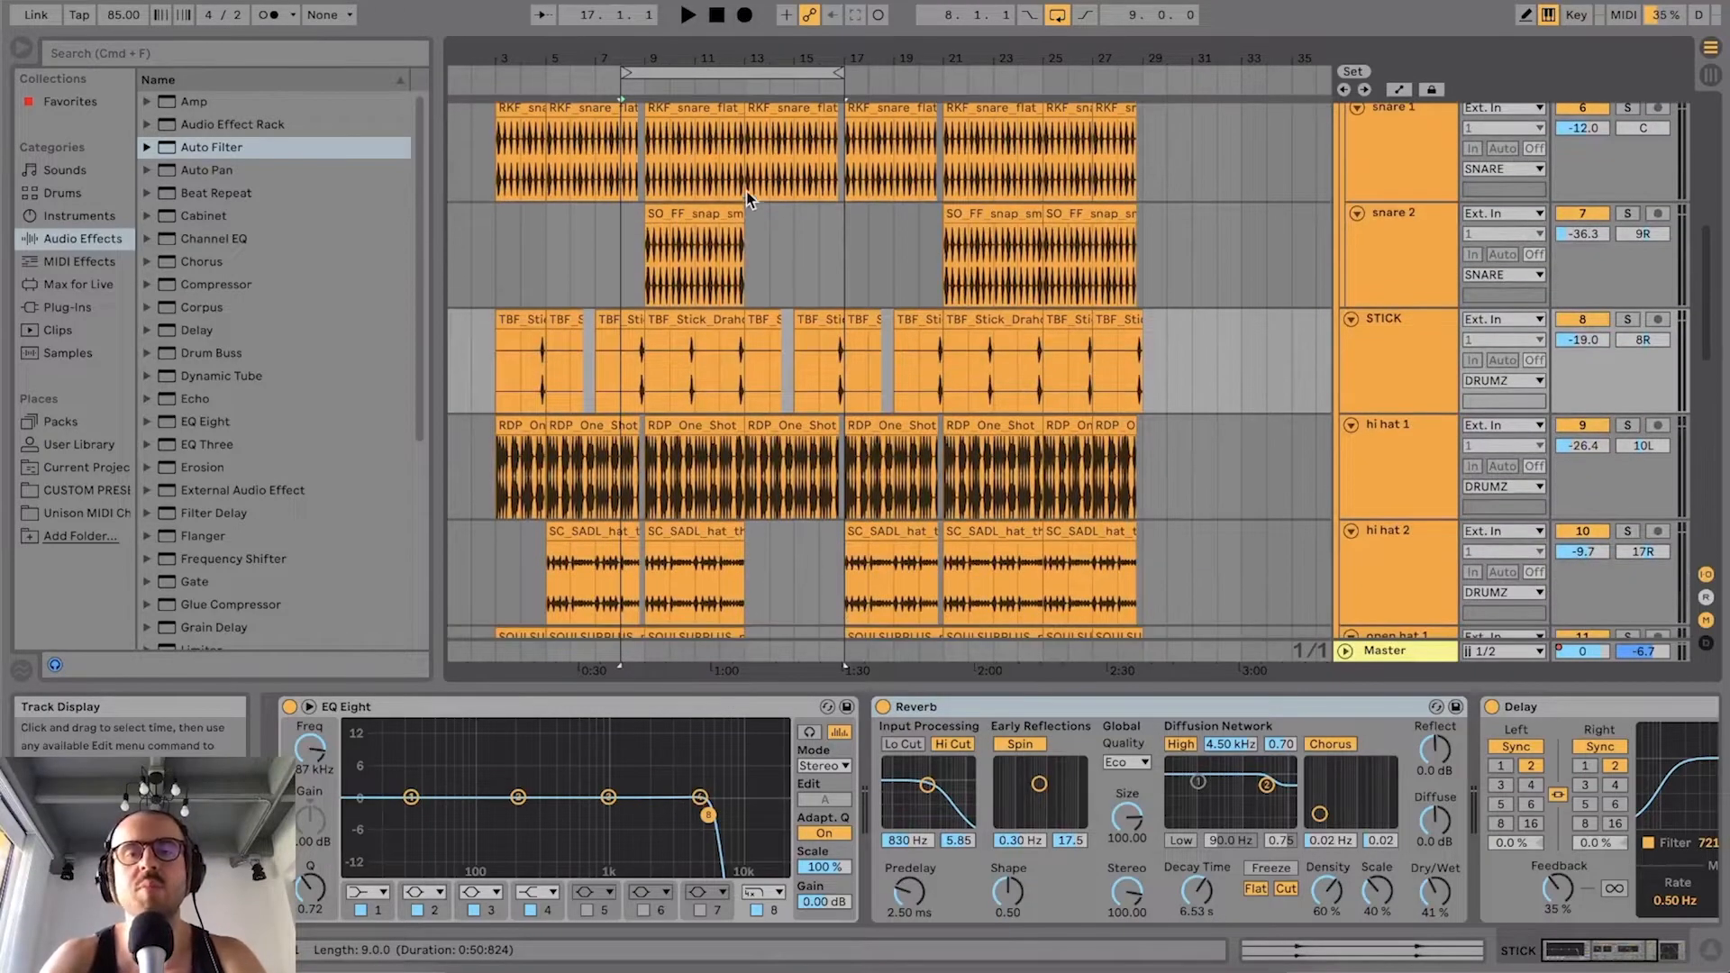
scroll(771, 155, "down", 4)
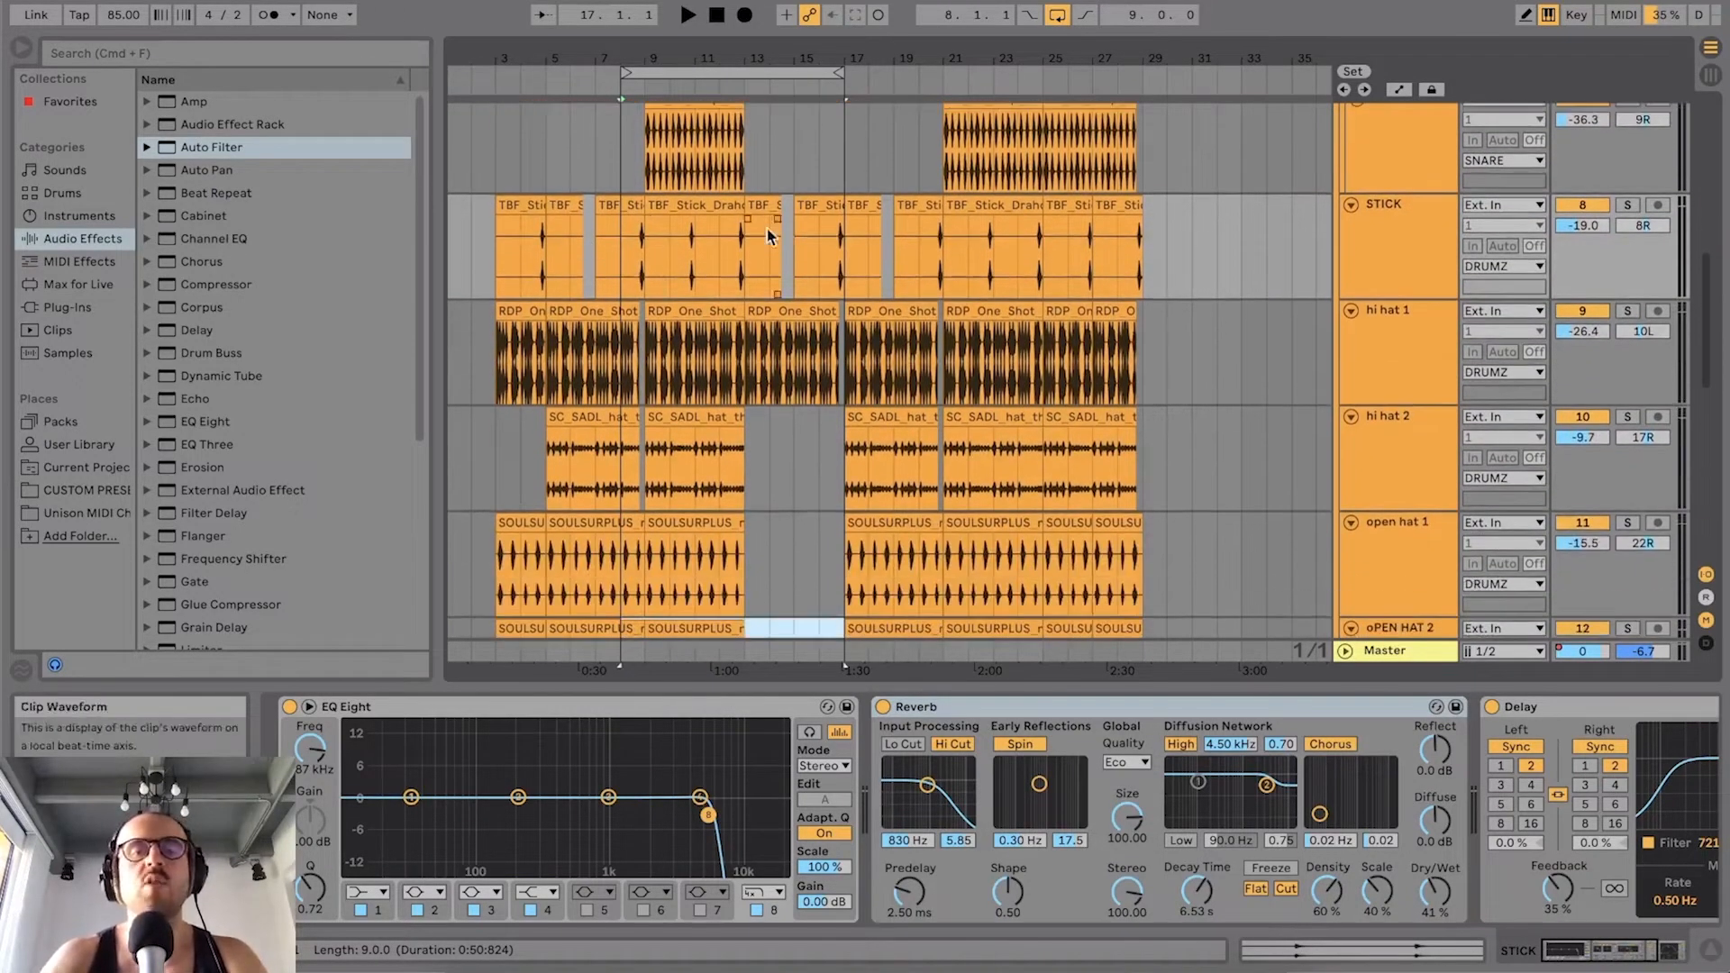
scroll(827, 233, "down", 2)
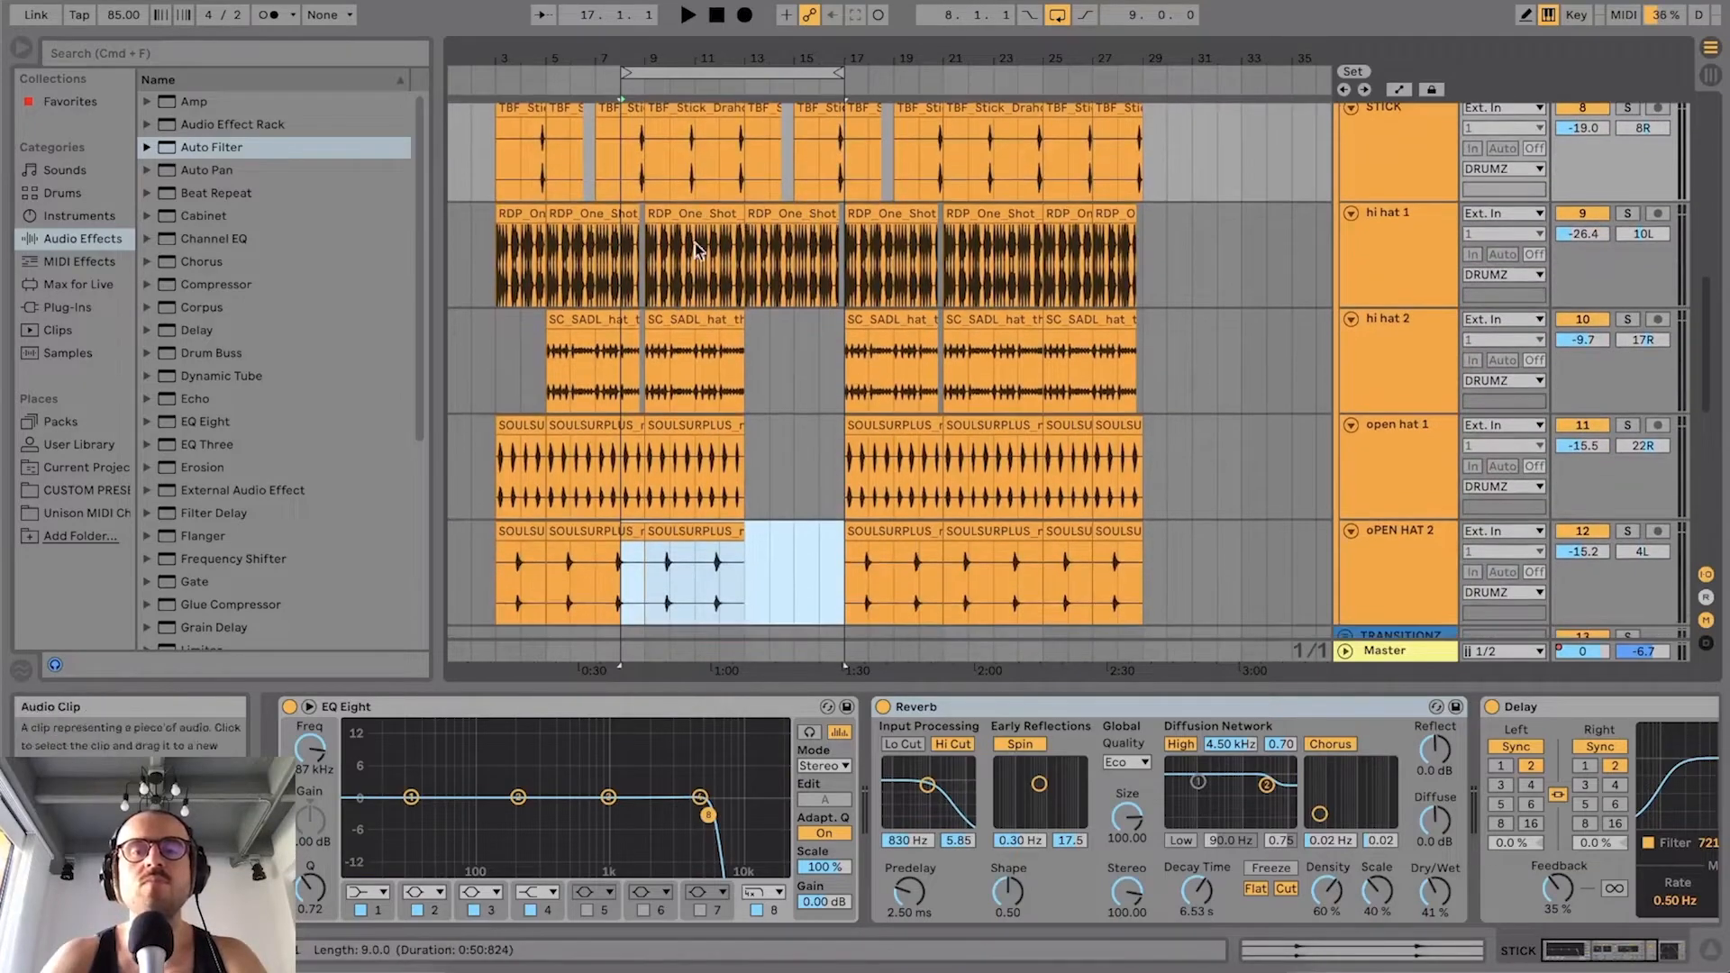
scroll(700, 333, "down", 4)
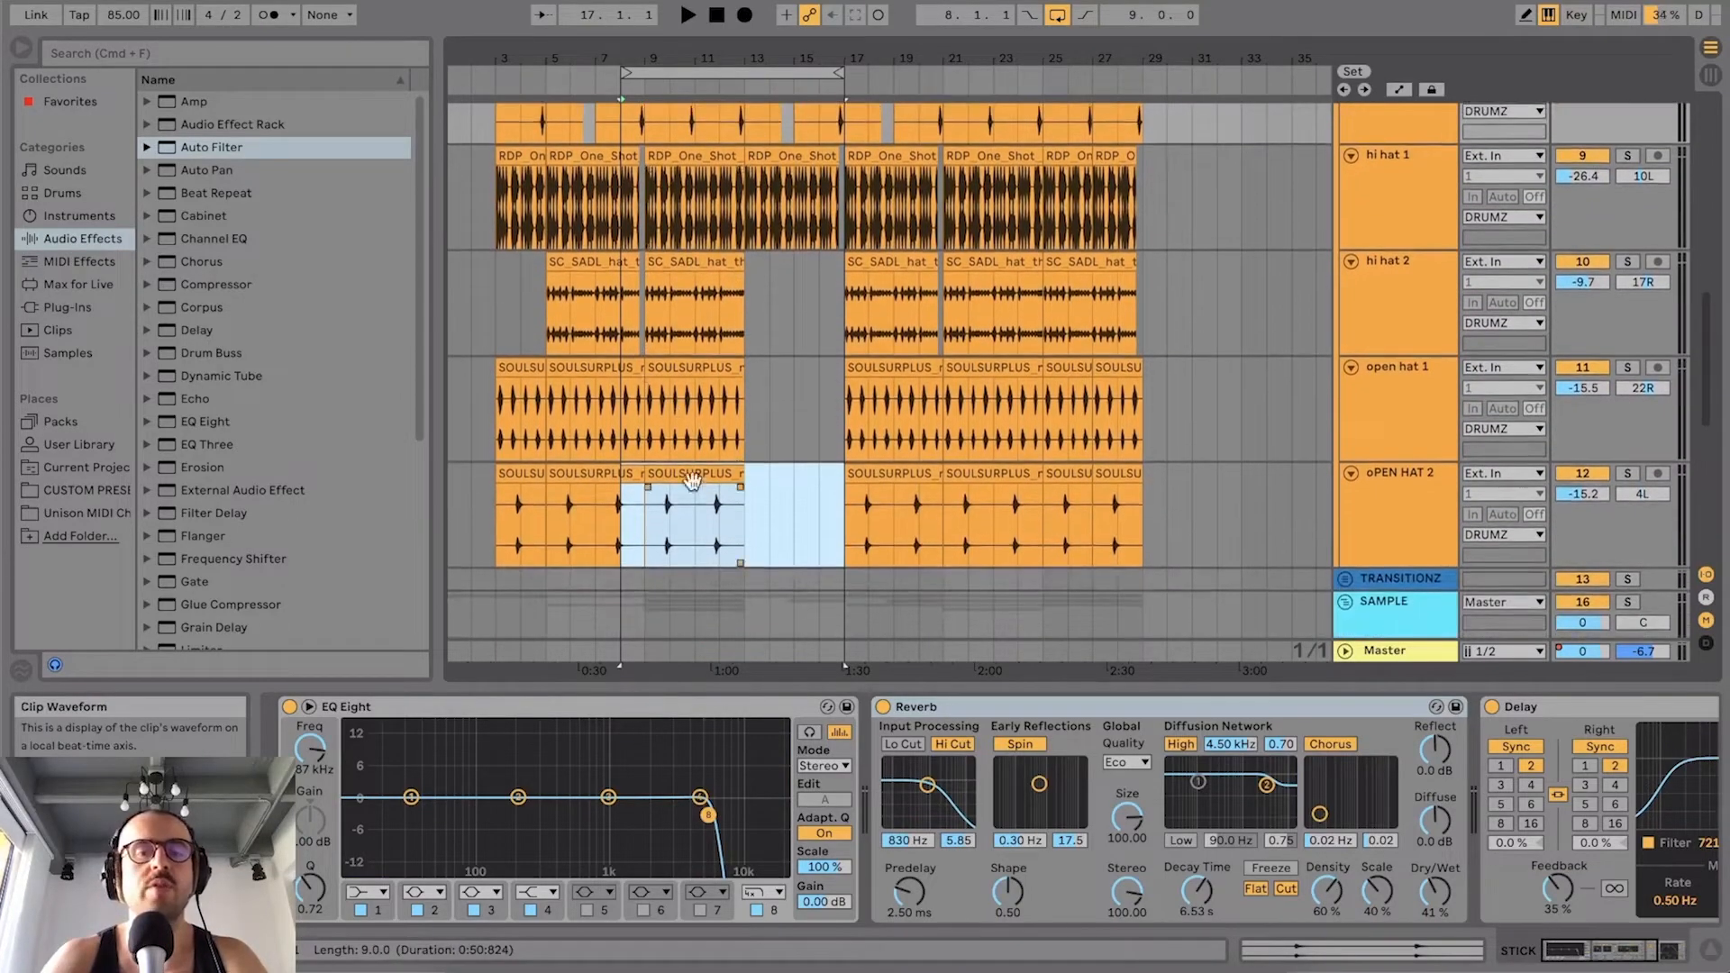
scroll(699, 429, "down", 3)
scroll(701, 424, "up", 20)
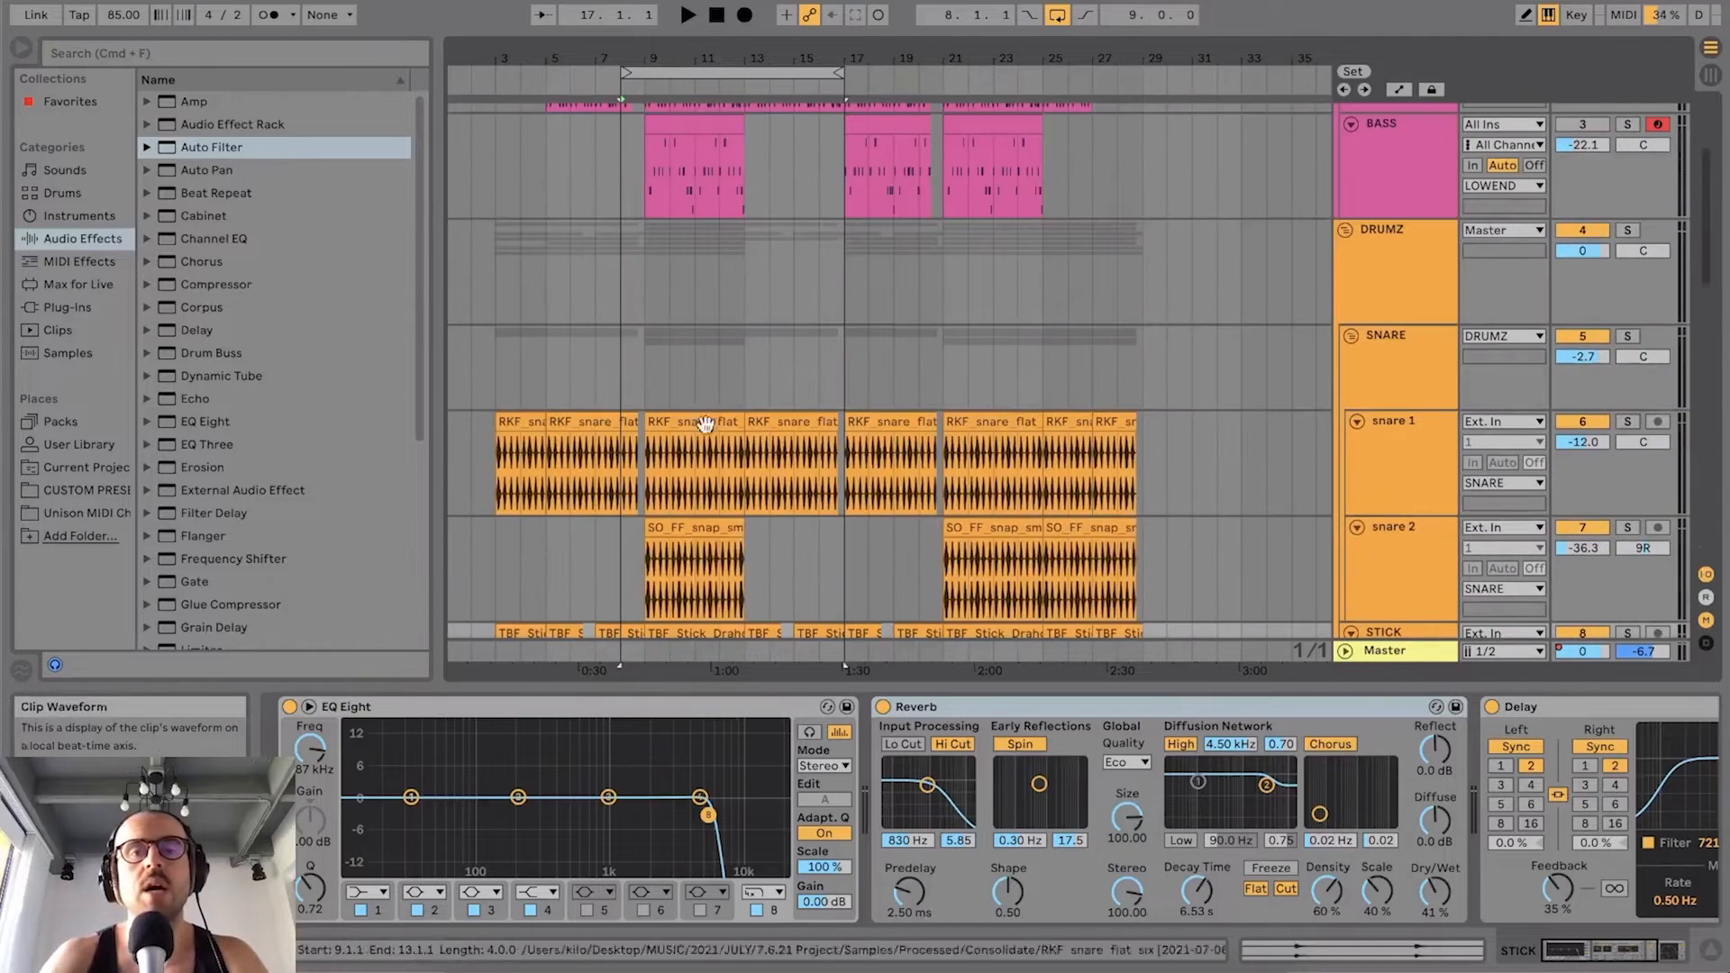
Step: Select the snare 1 track and its EQ Eight to review the filter curve
scroll(1082, 308, "down", 6)
left_click(1403, 252)
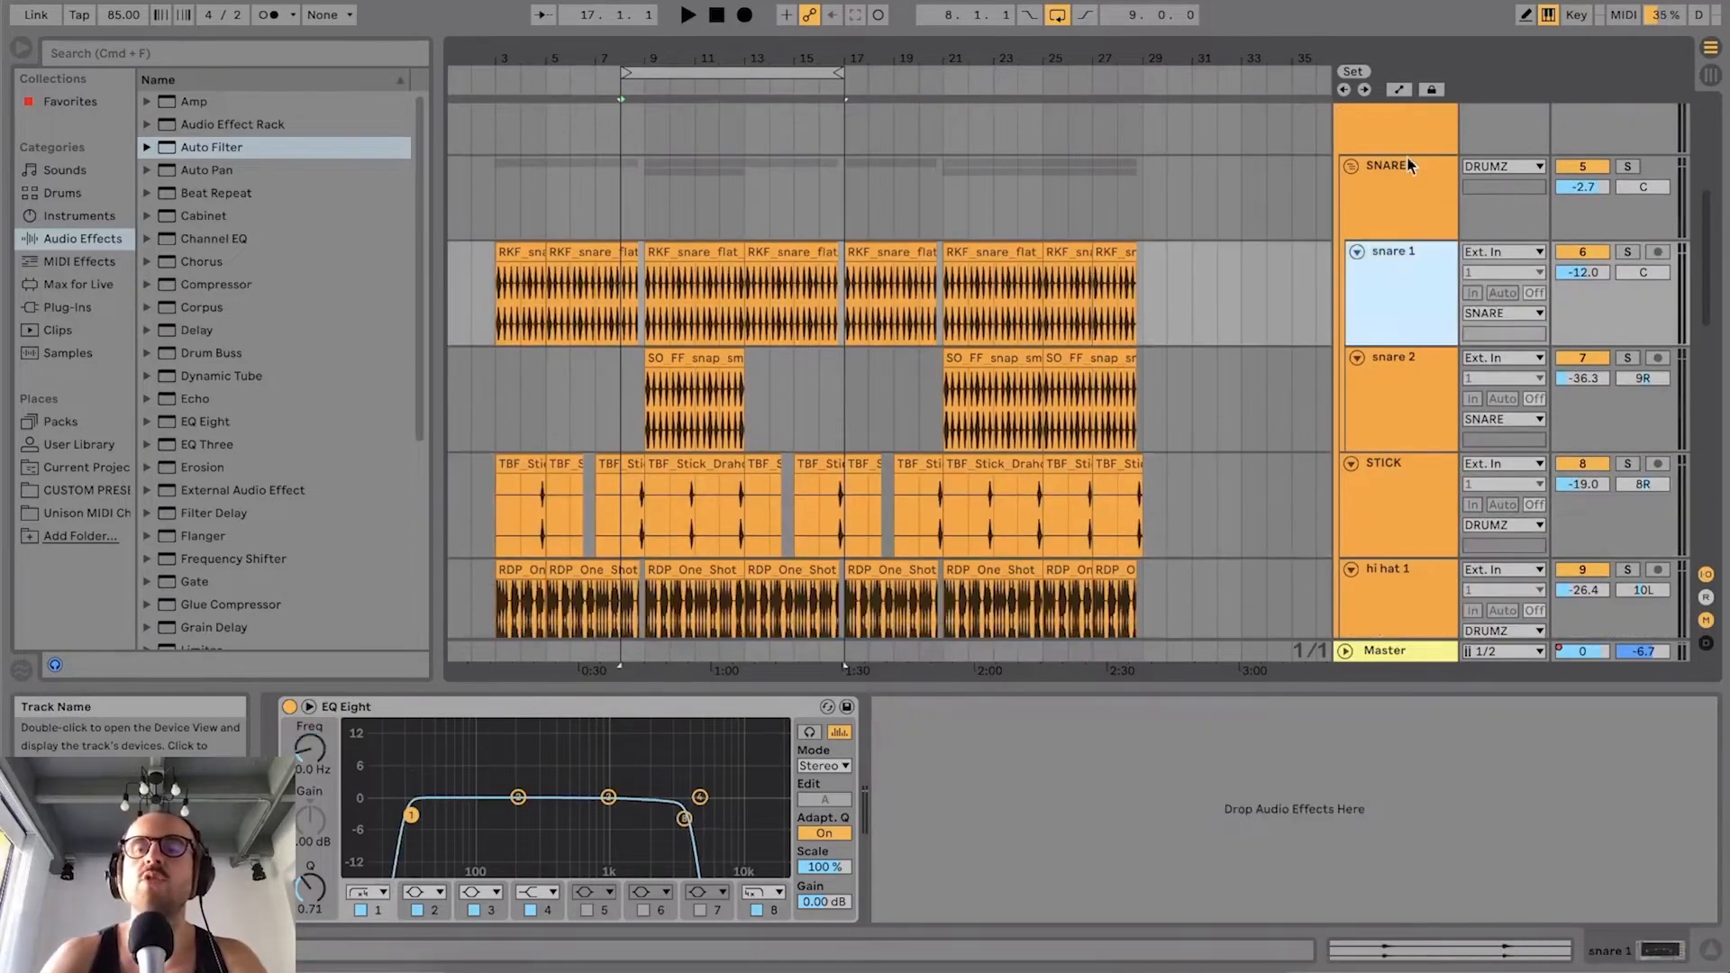
scroll(1423, 394, "down", 1)
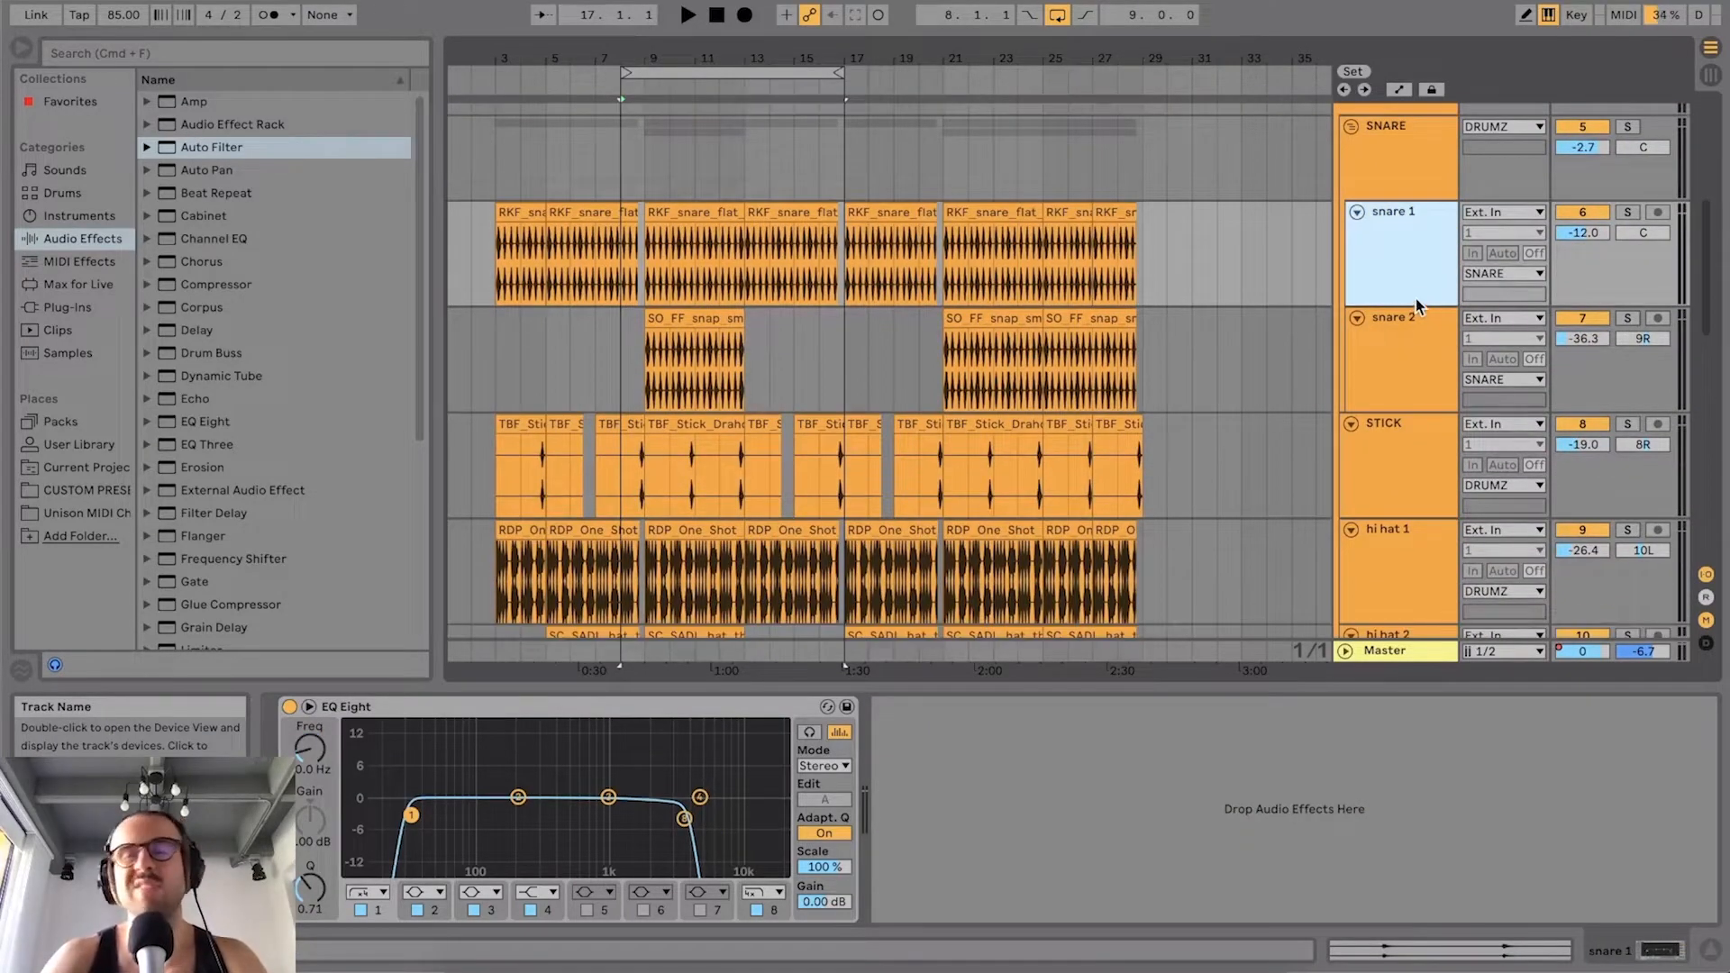
left_click(786, 710)
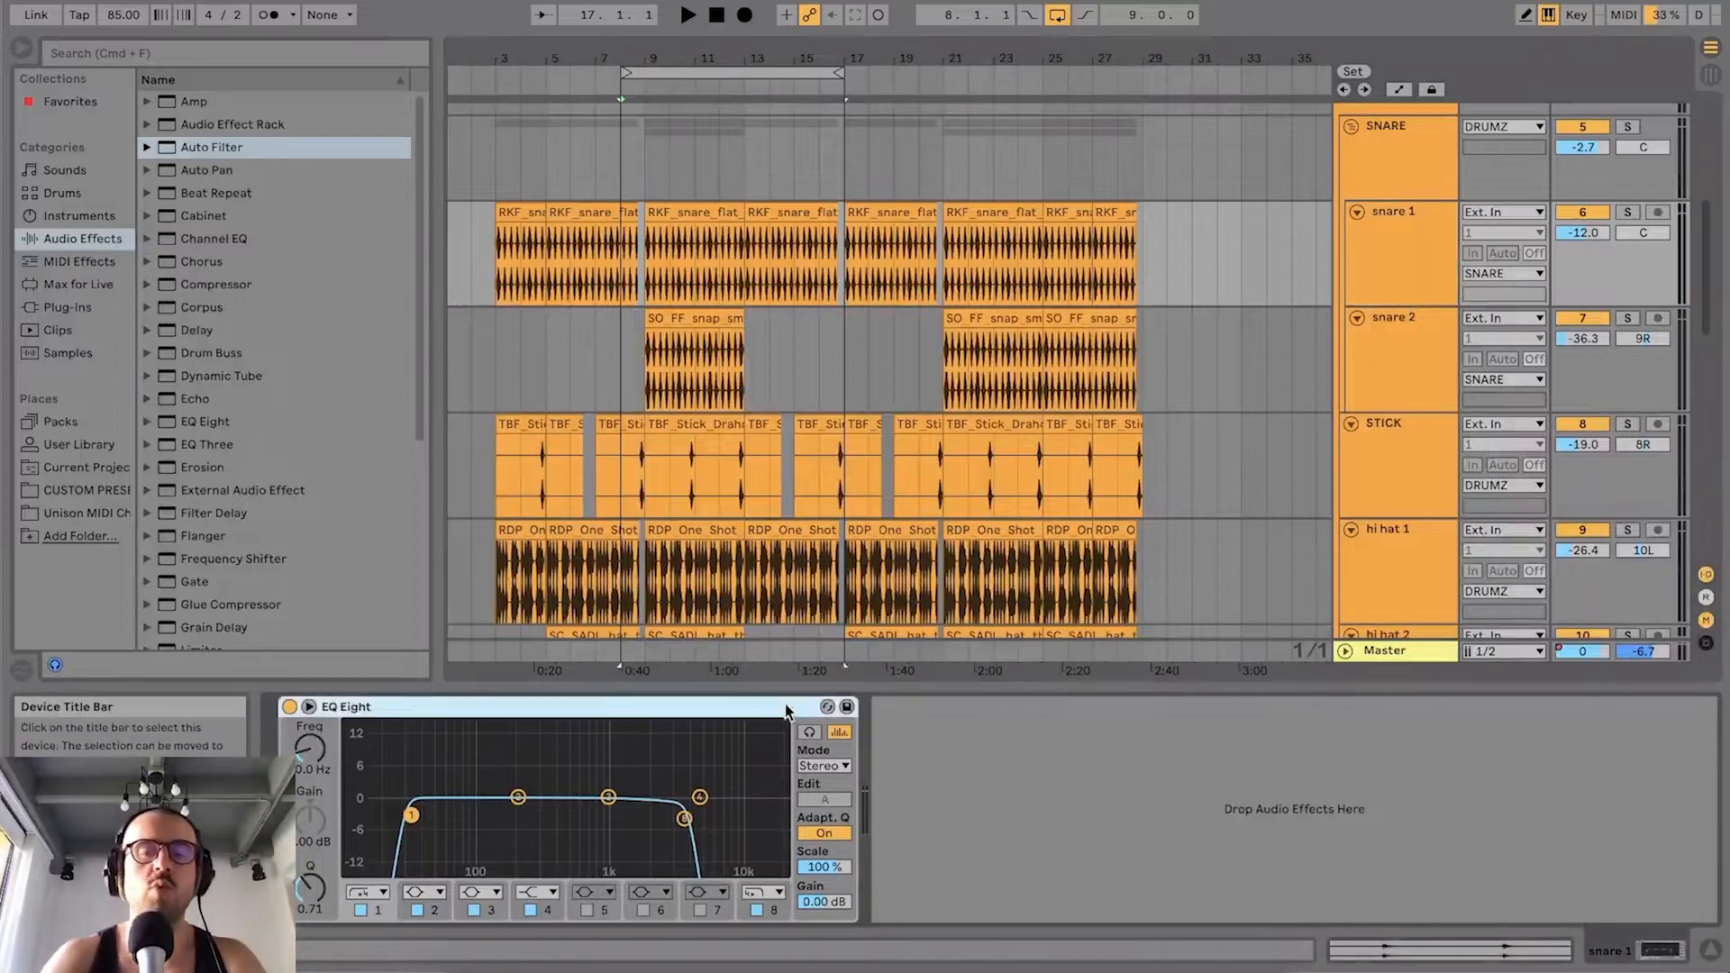
Step: Step through the hi hat 2, open hat 1 and OPEN HAT 2 tracks to compare their effects, ending on open hat 1
scroll(1267, 423, "down", 8)
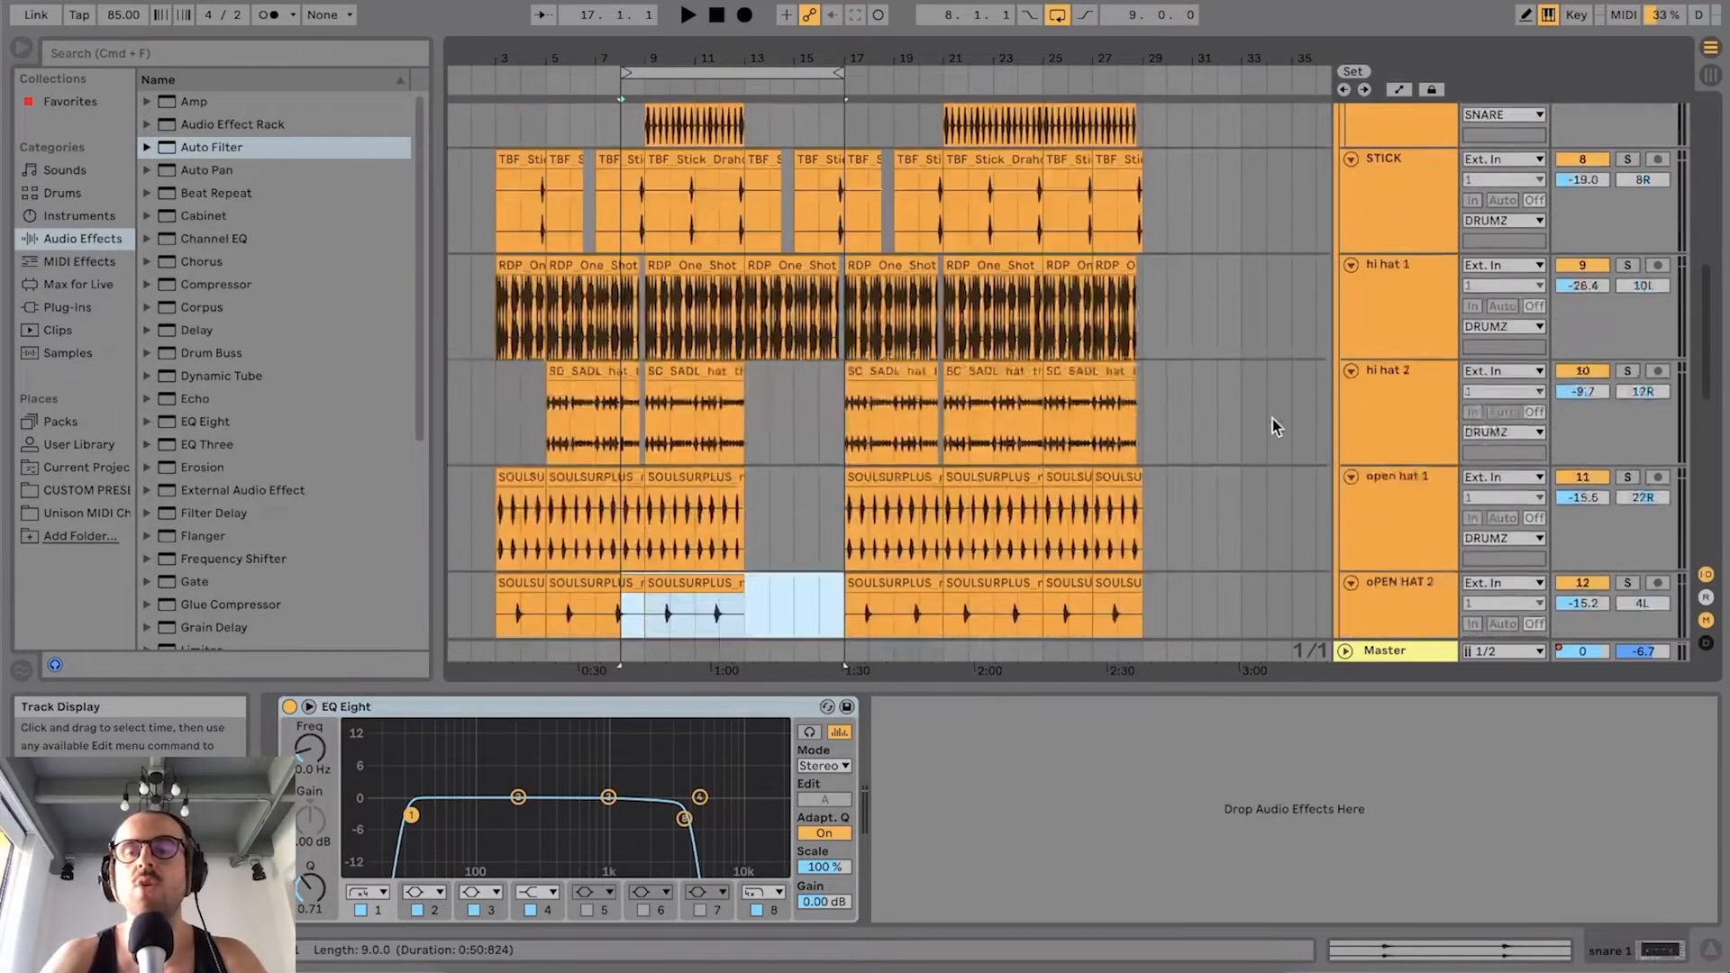
left_click(1415, 390)
left_click(1416, 468)
left_click(1409, 558)
left_click(1411, 473)
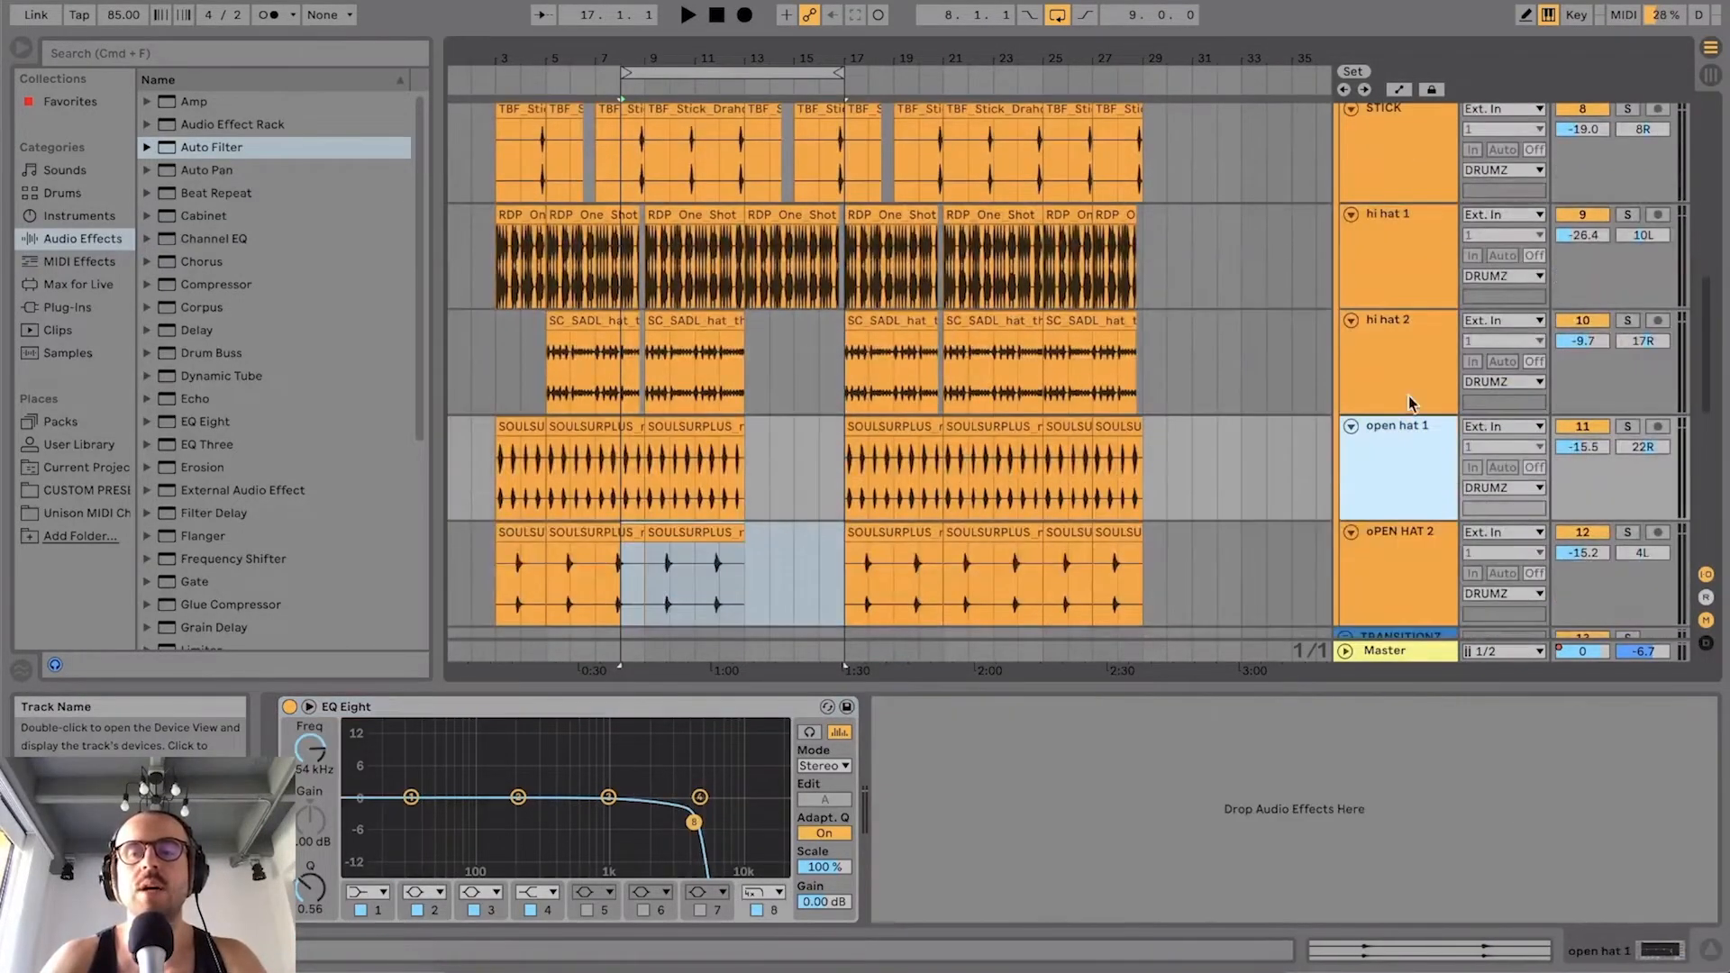
Step: Select the hi hat 2 and hi hat 1 tracks in turn to compare their EQ Eight filter curves
left_click(1412, 383)
left_click(1414, 267)
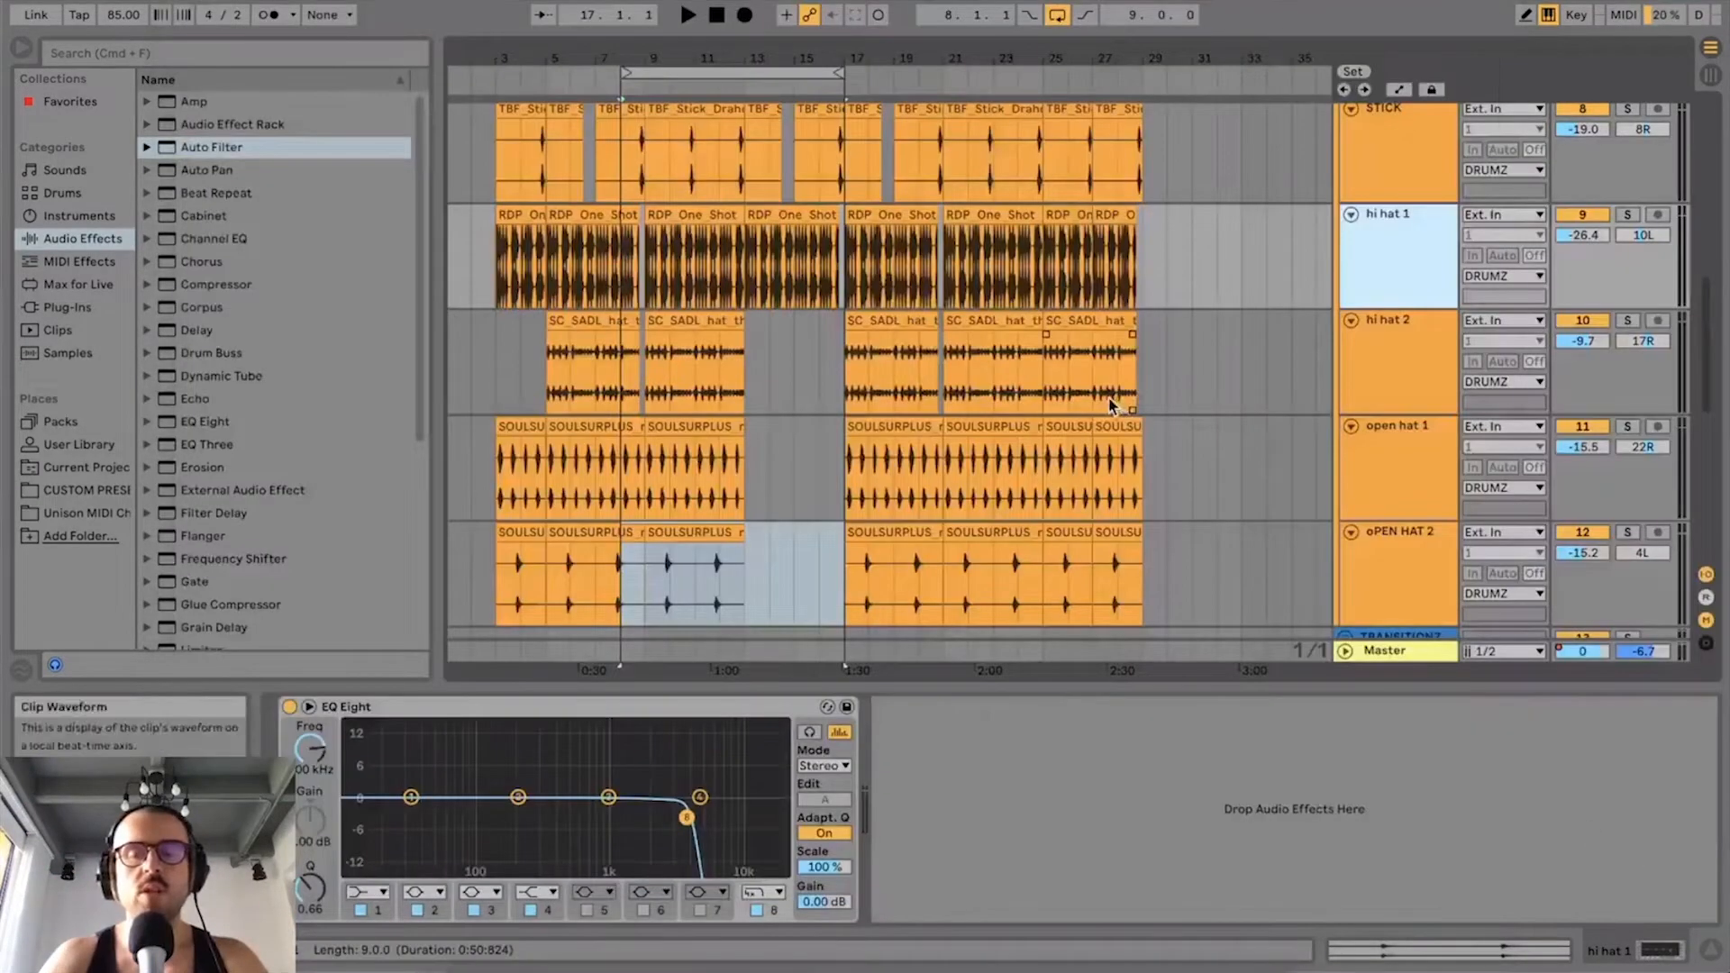
Step: Go to the melodic tracks and select the ORGAN clip that starts at bar 9
scroll(1108, 401, "down", 10)
scroll(1108, 400, "up", 5)
scroll(701, 225, "down", 2)
scroll(701, 225, "down", 2)
left_click_drag(668, 59, 667, 54)
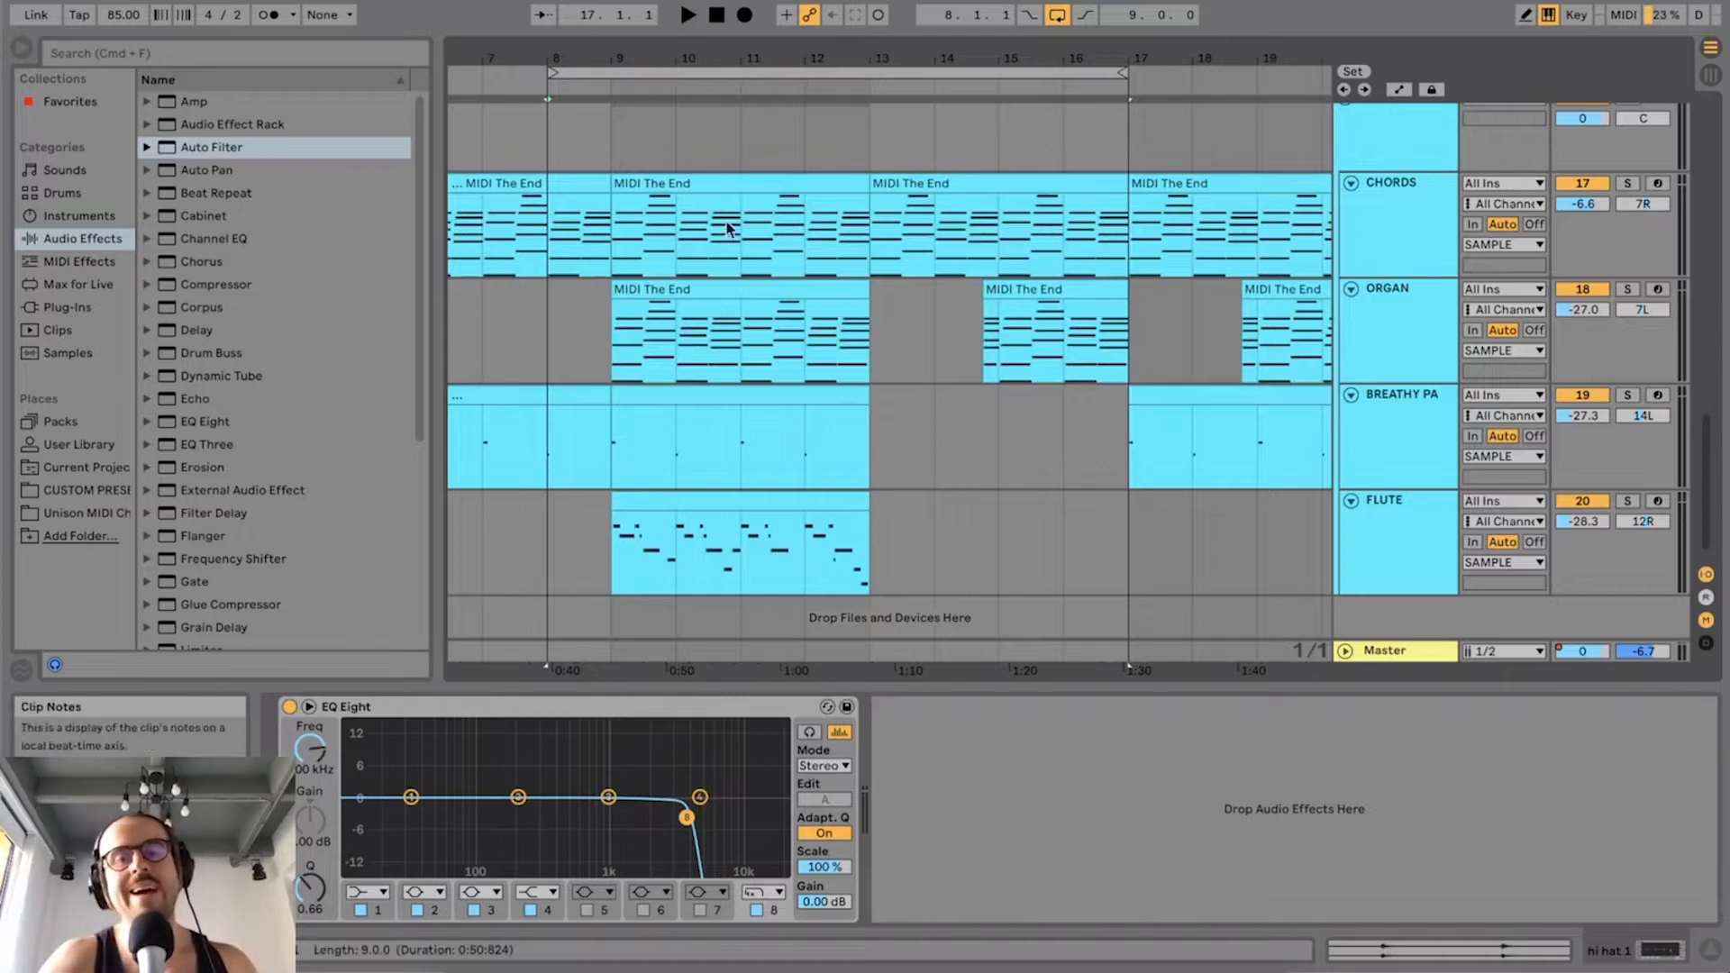
left_click(727, 288)
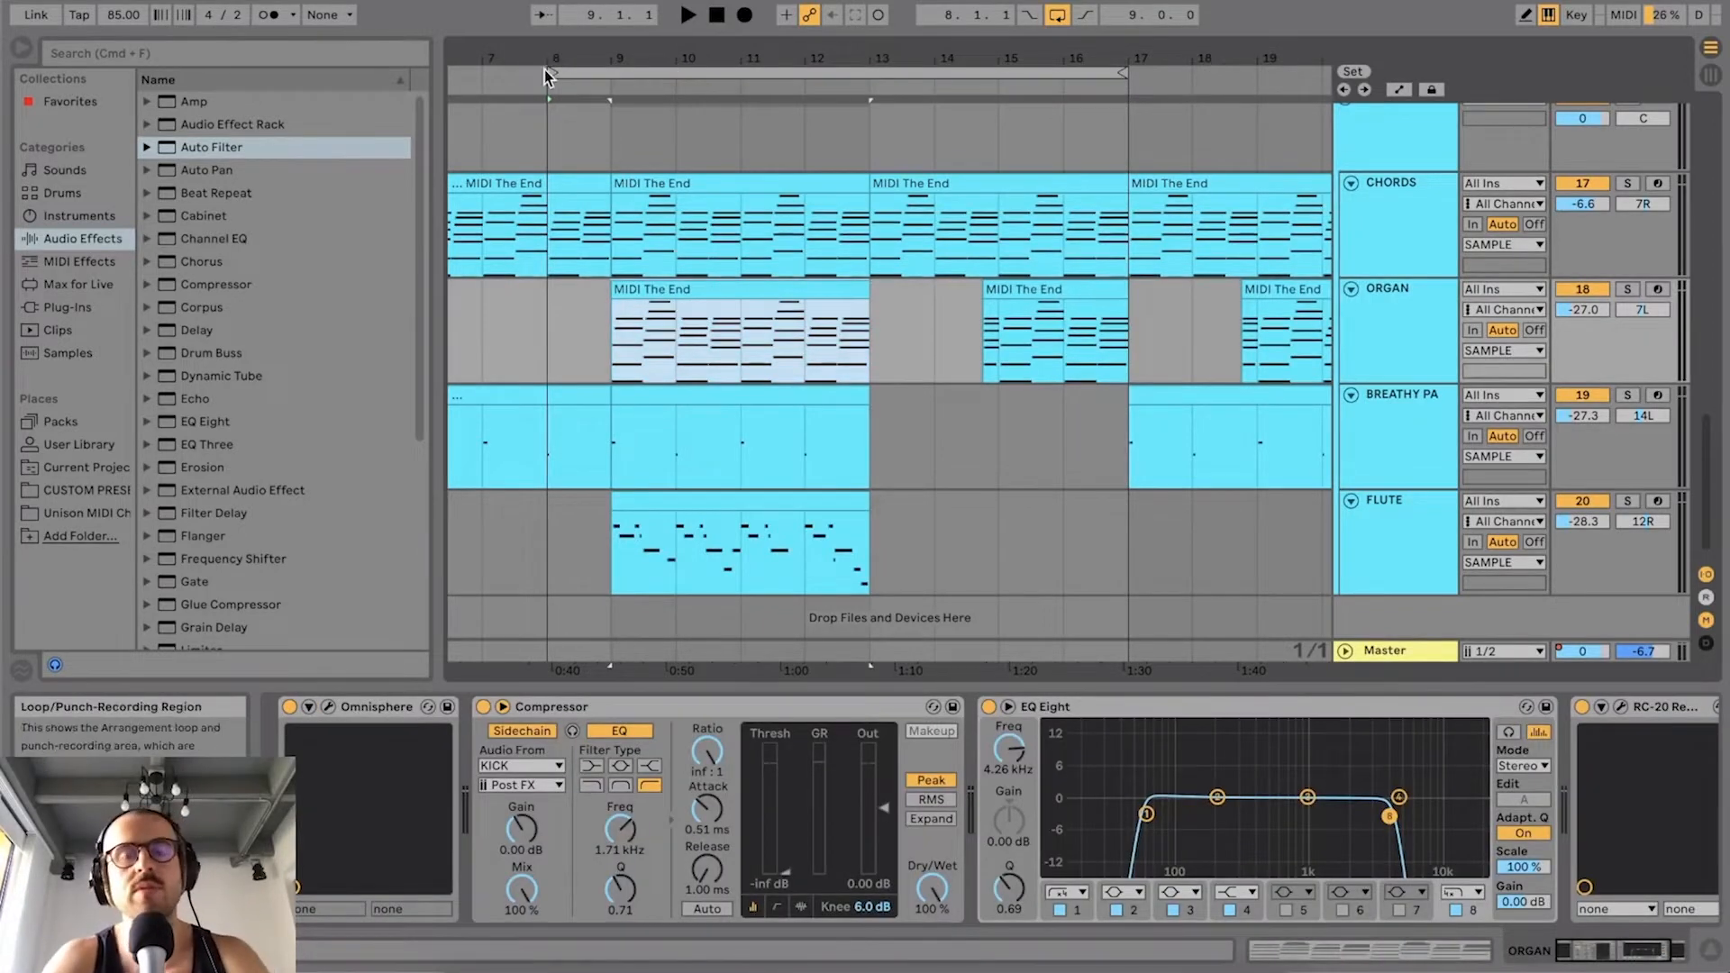
Step: Set the loop to bars 9 to 13 so it matches the first ORGAN clip
left_click_drag(547, 70, 601, 102)
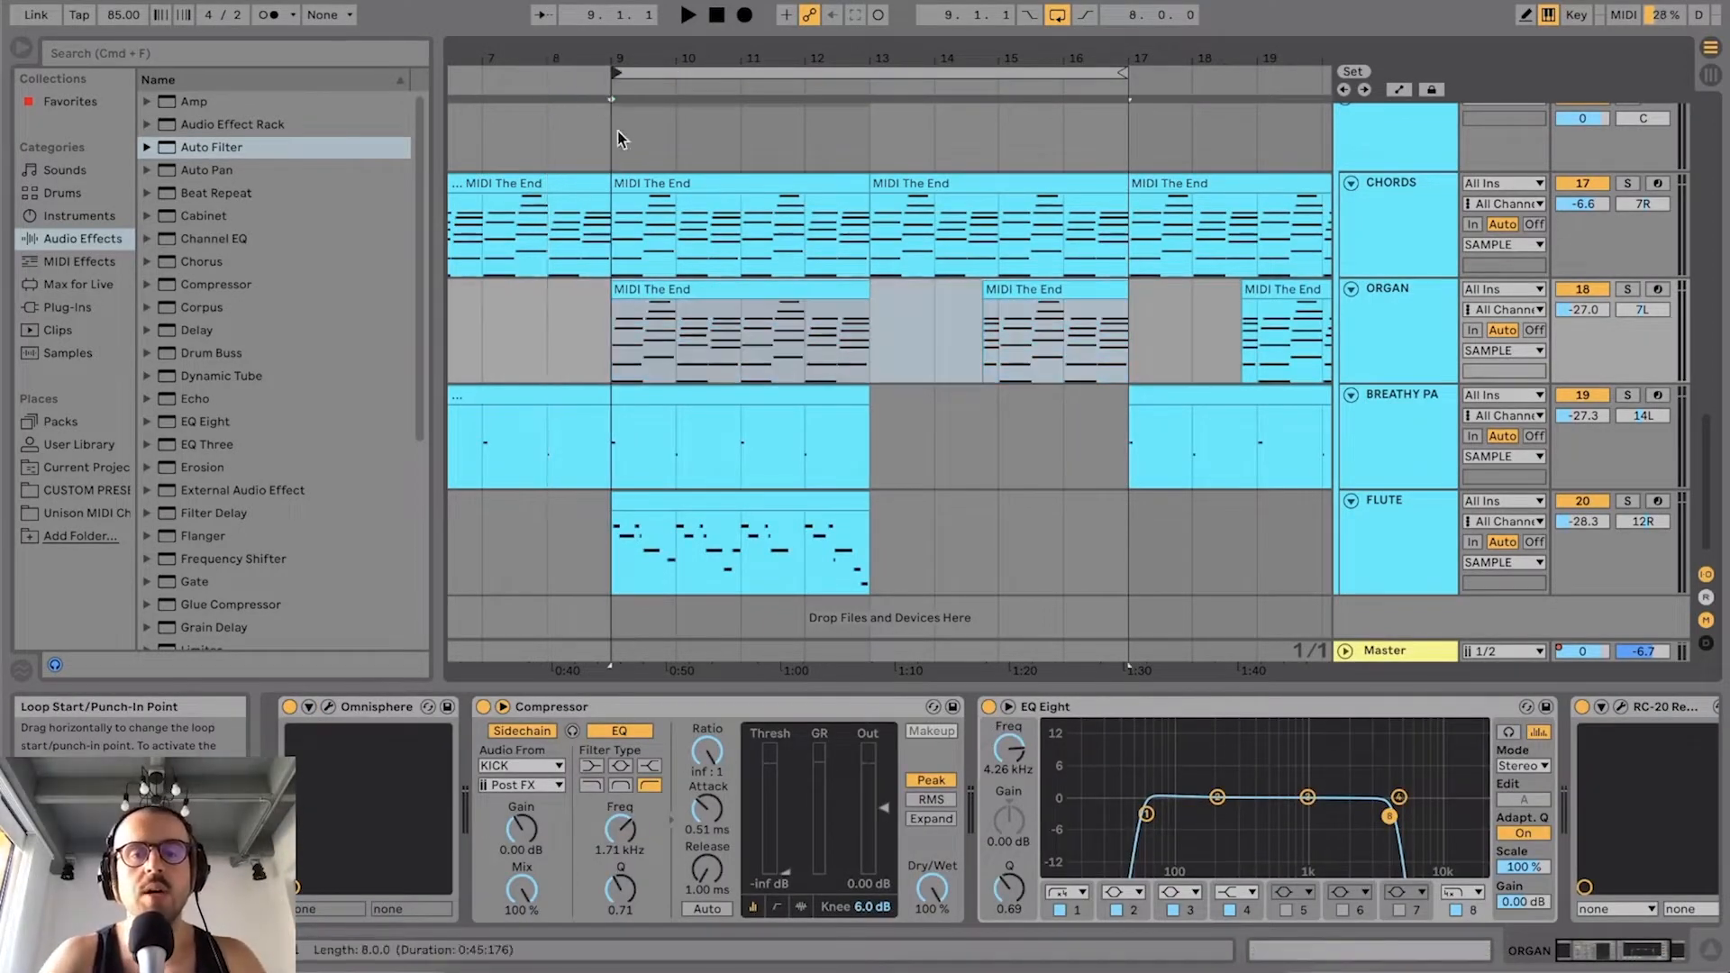
left_click(771, 291)
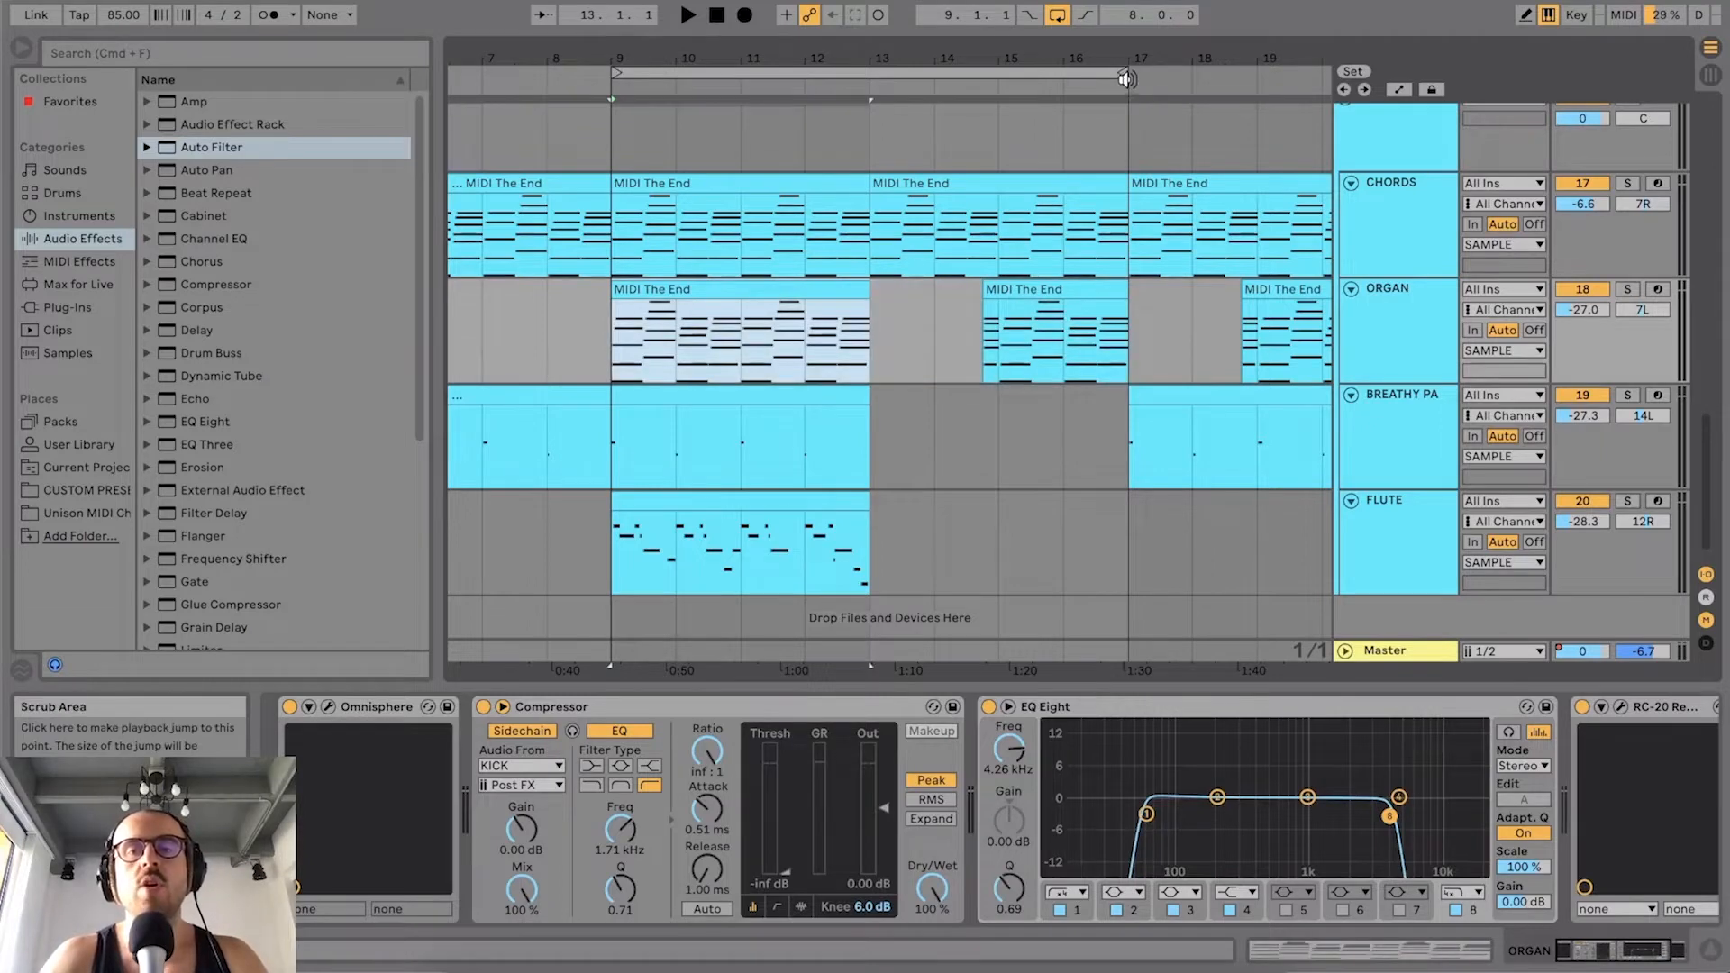
left_click_drag(1122, 78, 881, 150)
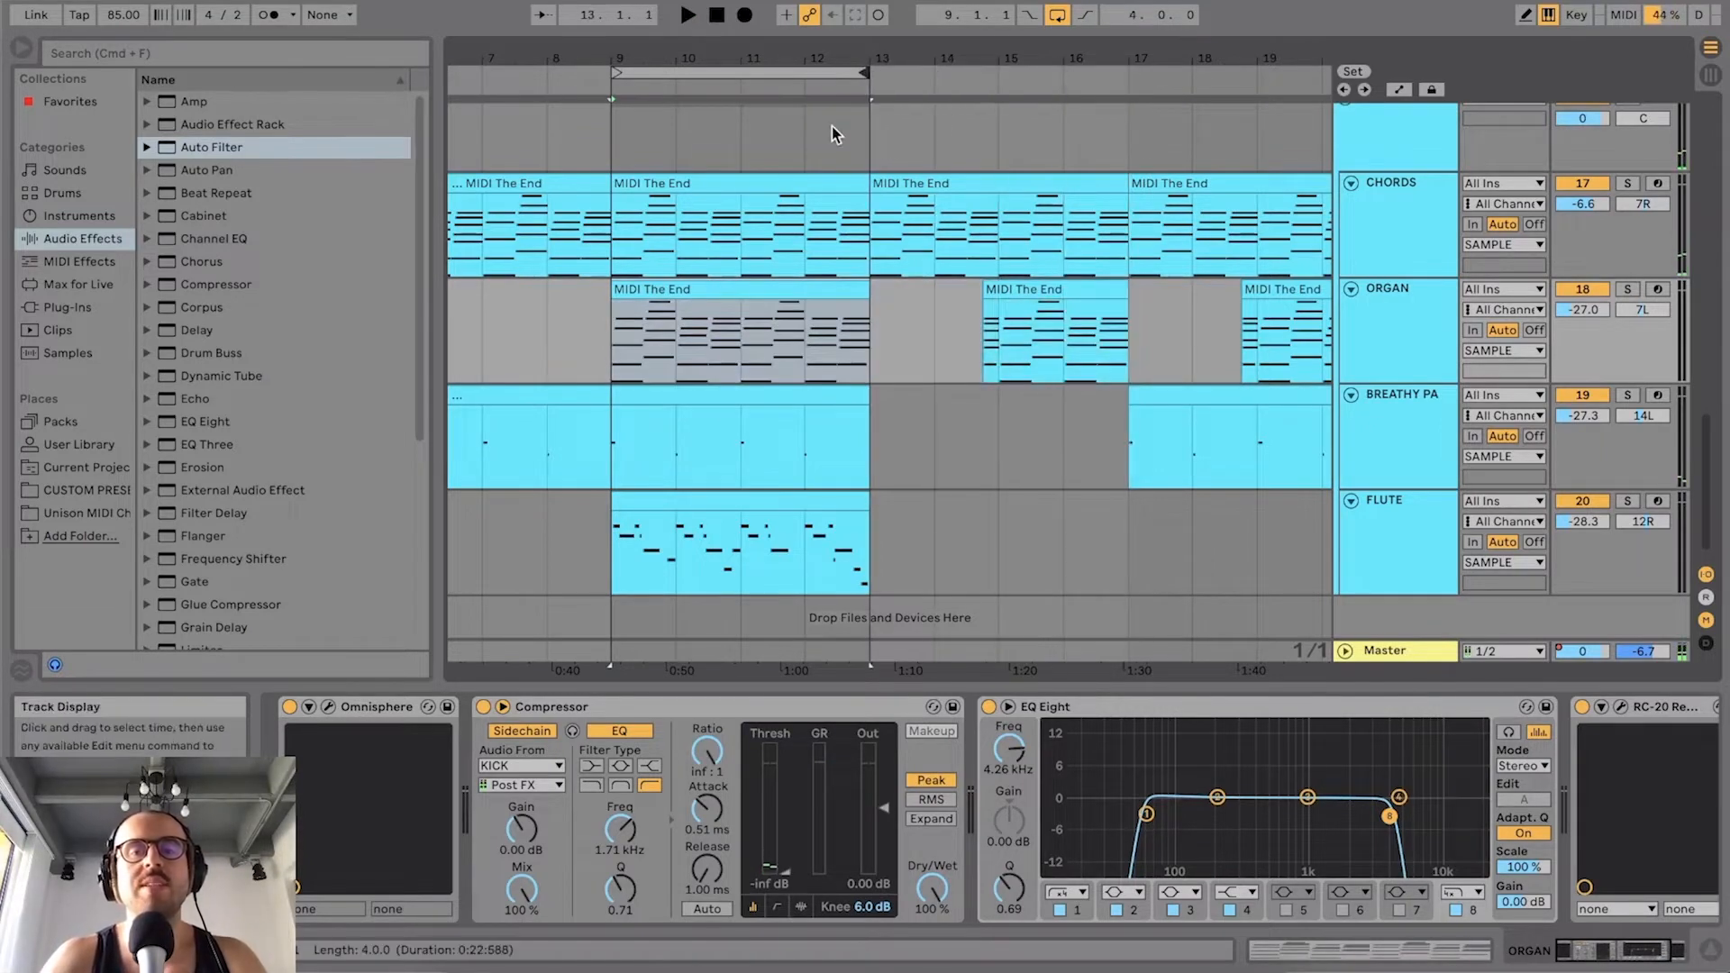
left_click_drag(763, 60, 763, 99)
left_click(790, 297)
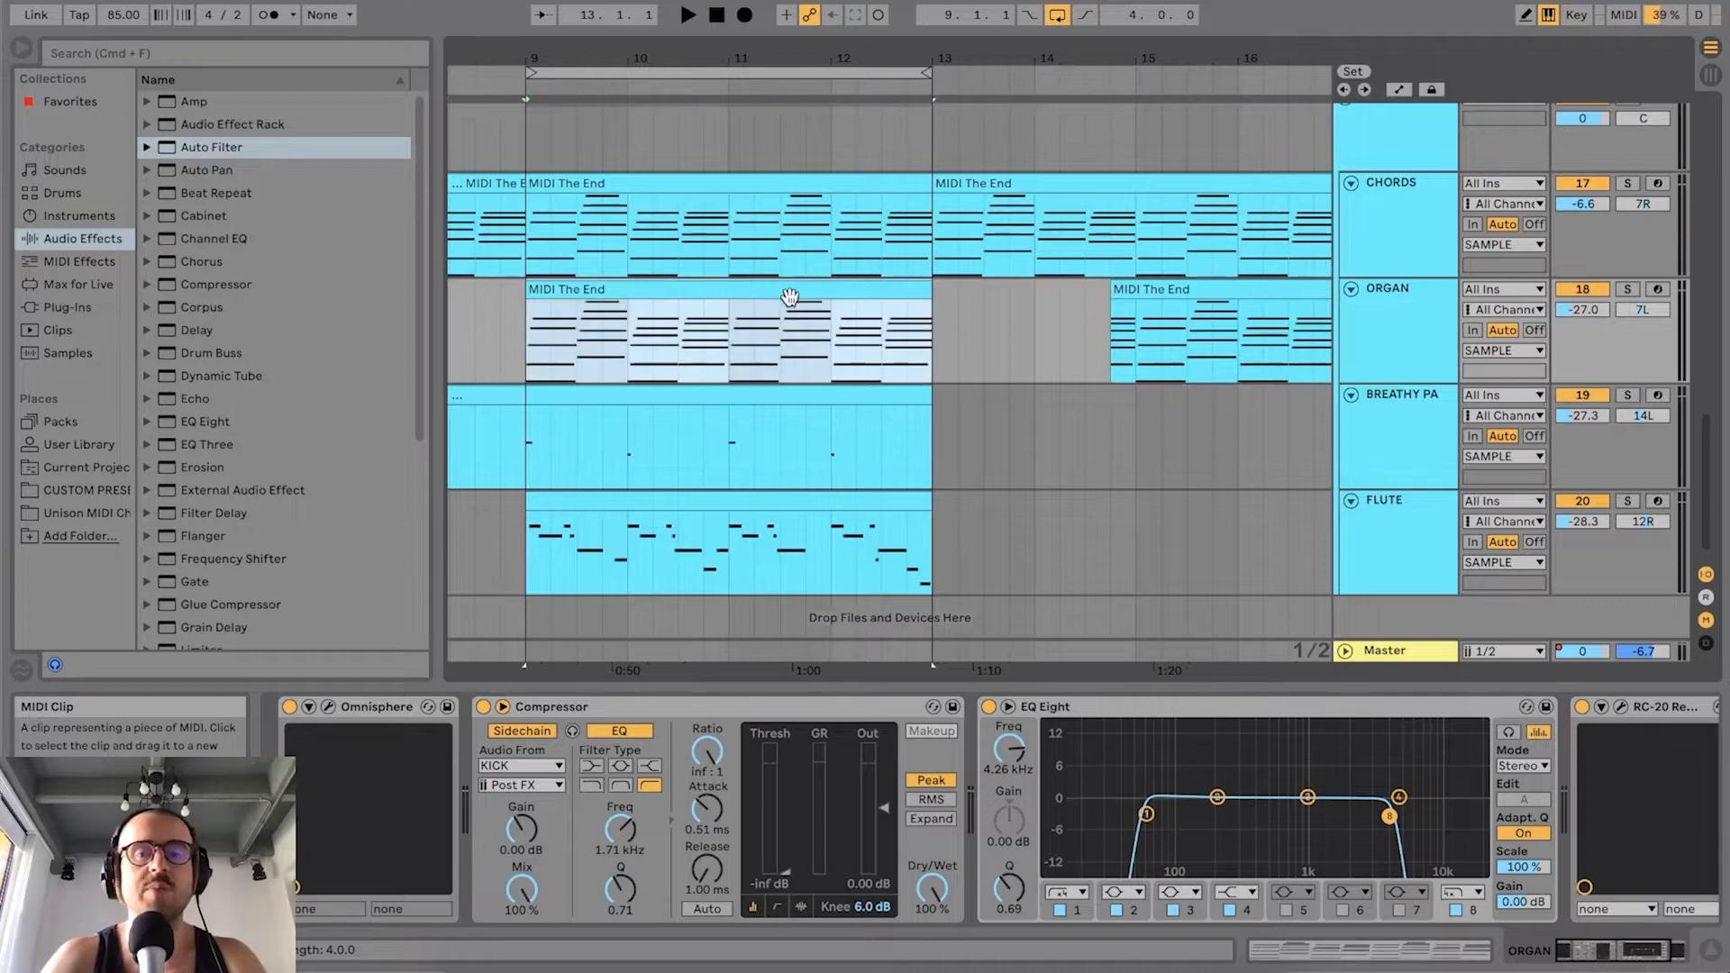
Step: Audition the ORGAN track in solo with its sidechain Compressor on and bypassed, restoring the Compressor and ending the solo
left_click(1376, 366)
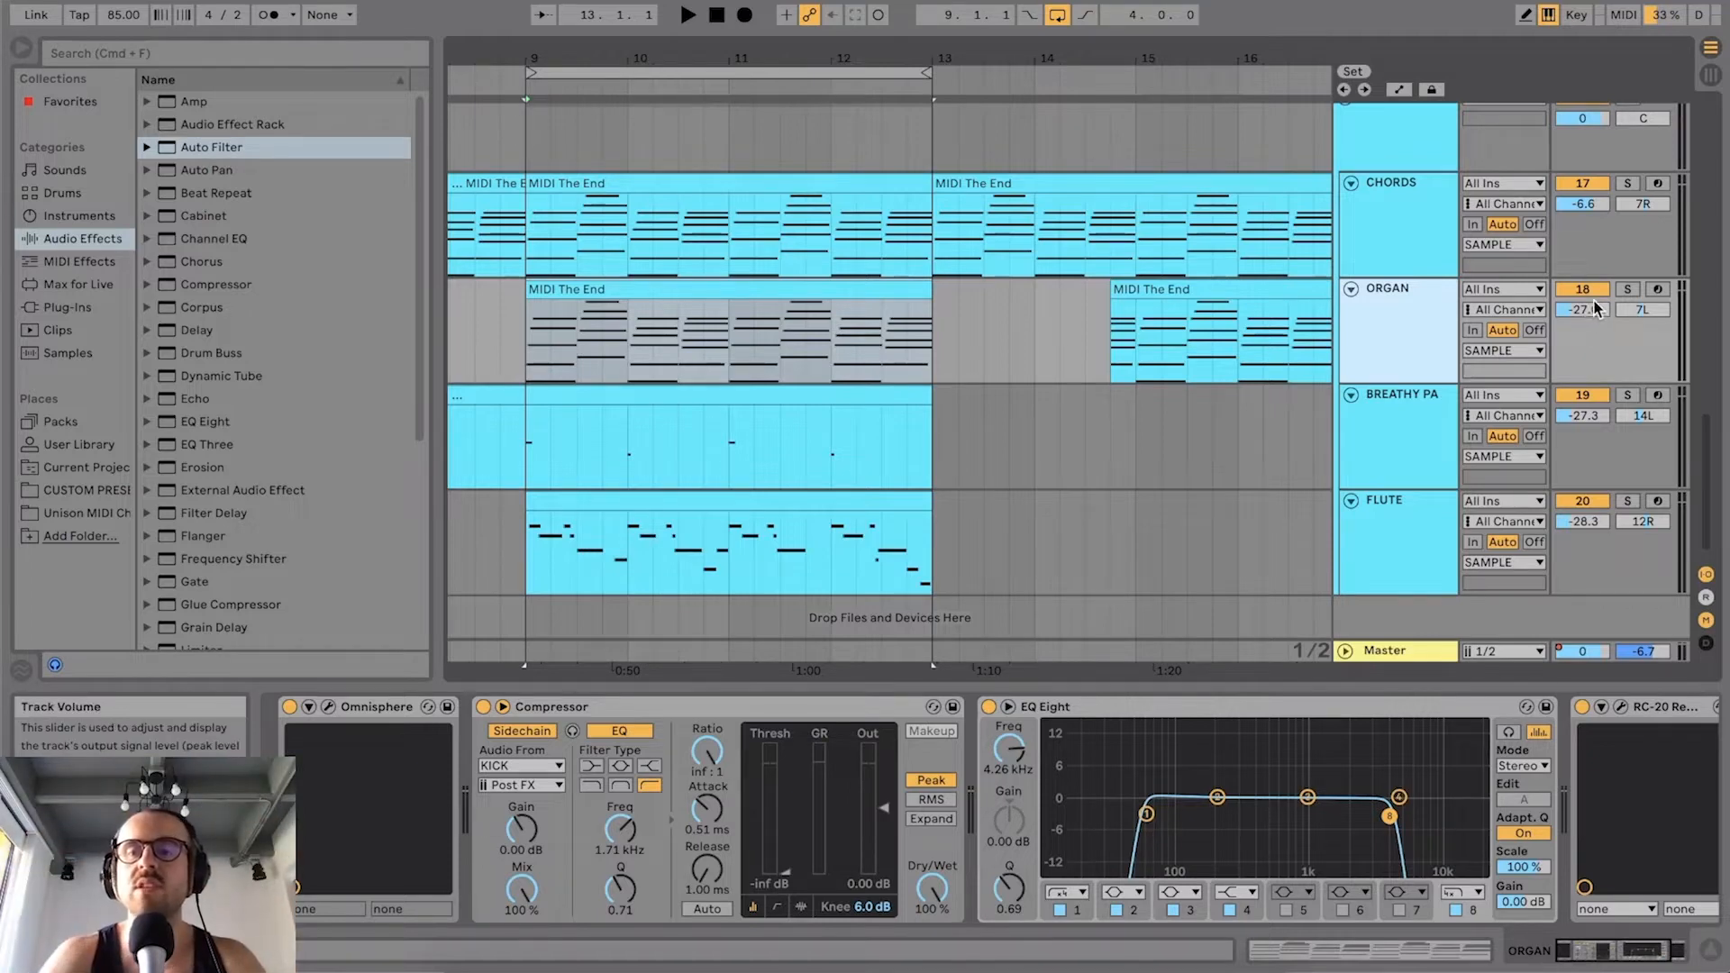
left_click(1627, 288)
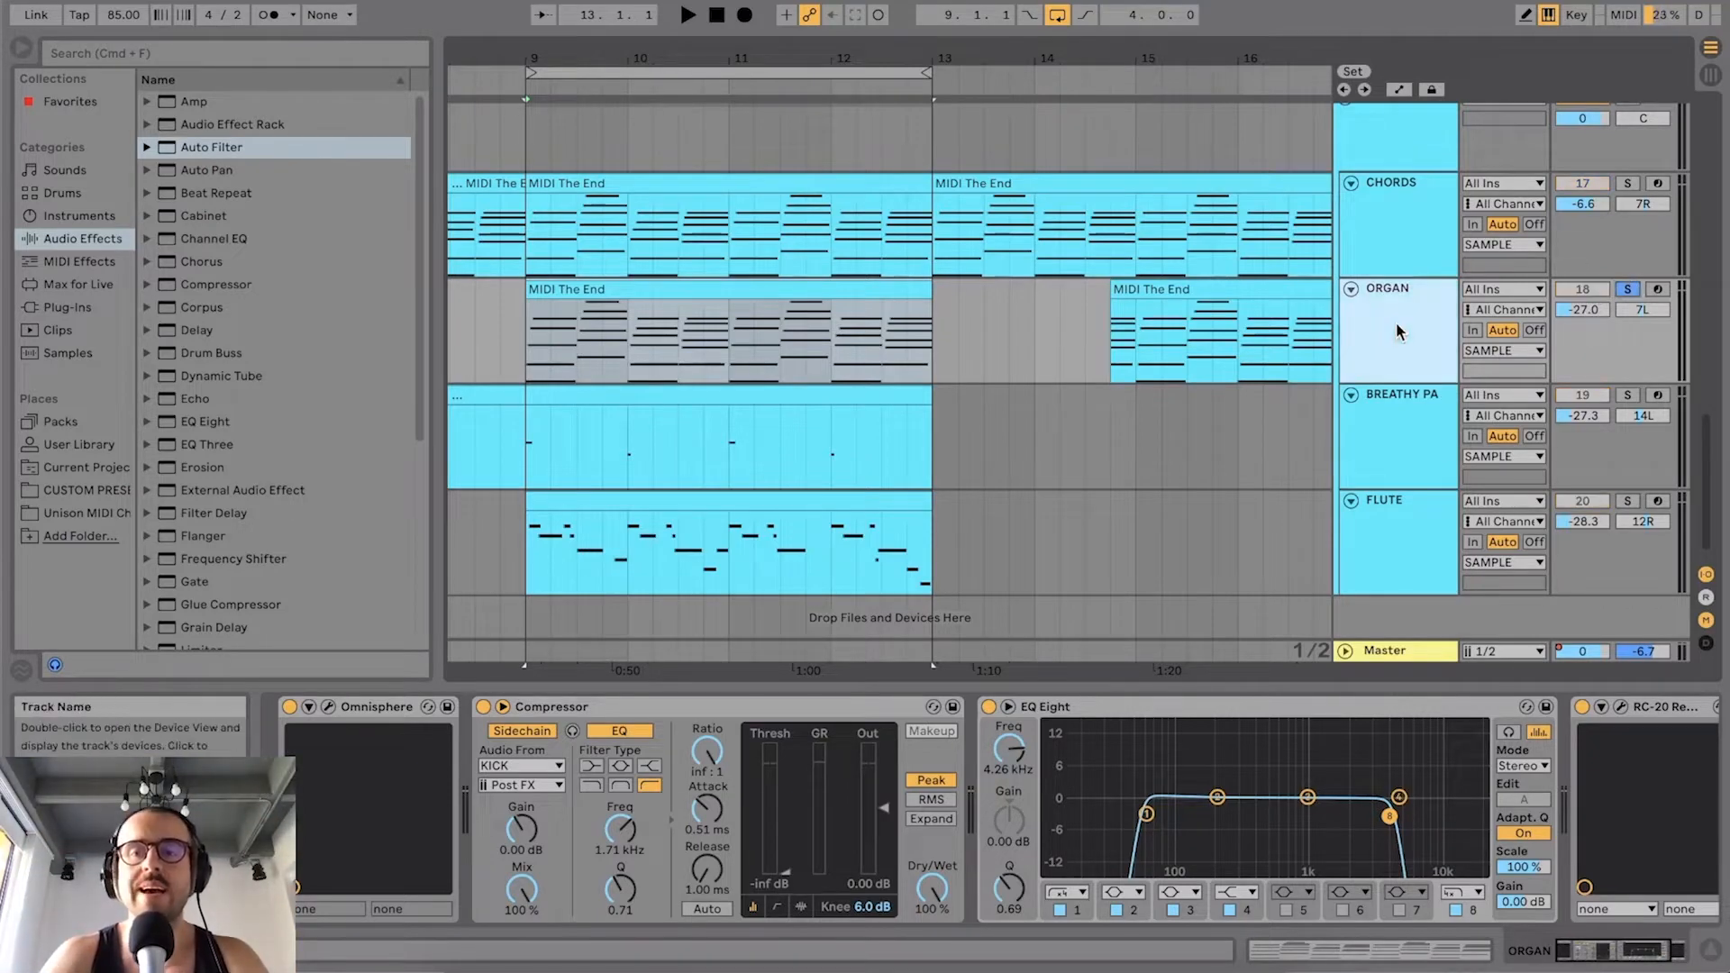
key("space")
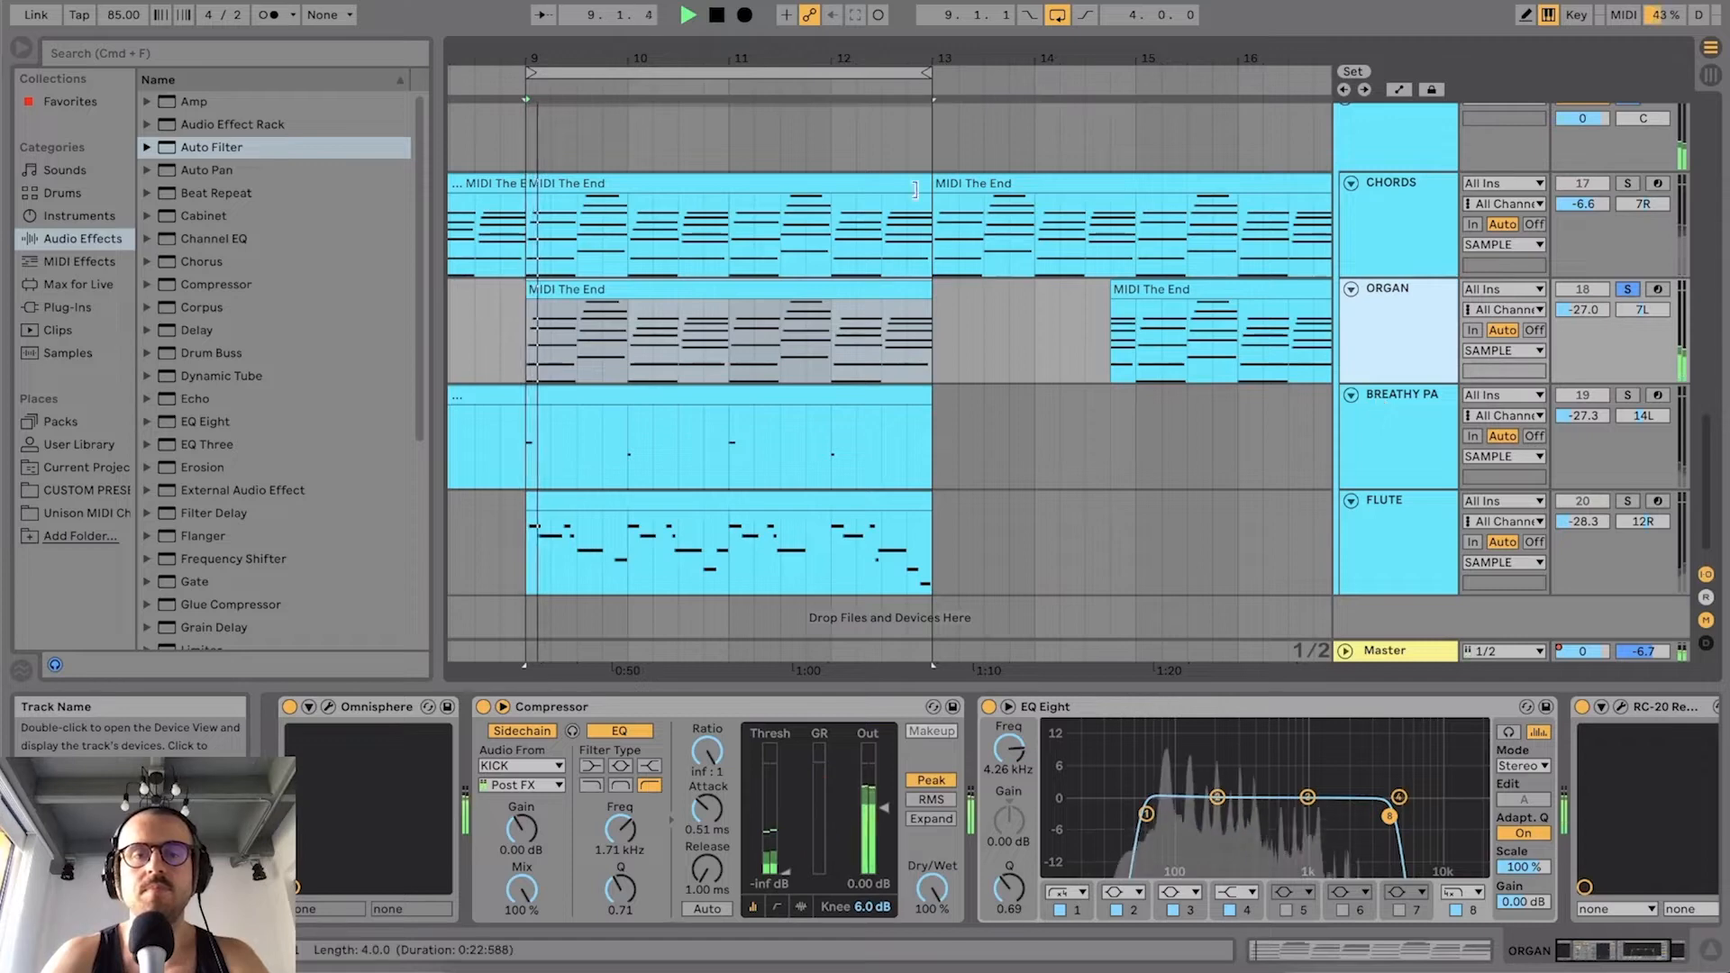
left_click(482, 708)
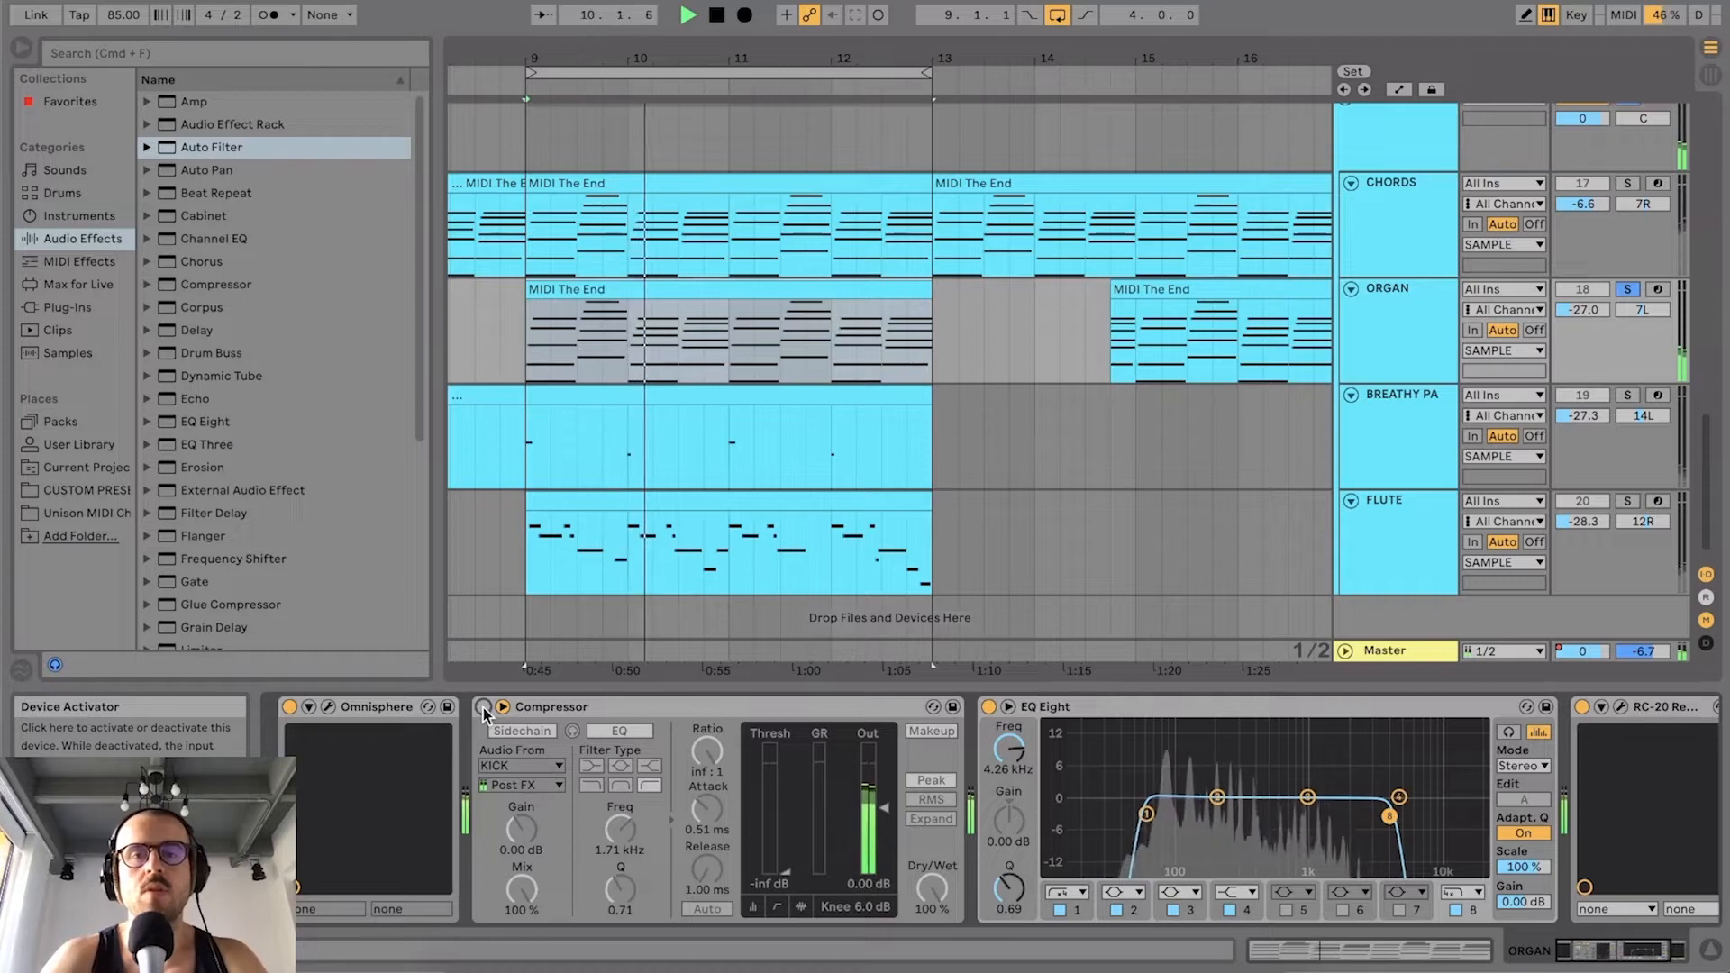
key("space")
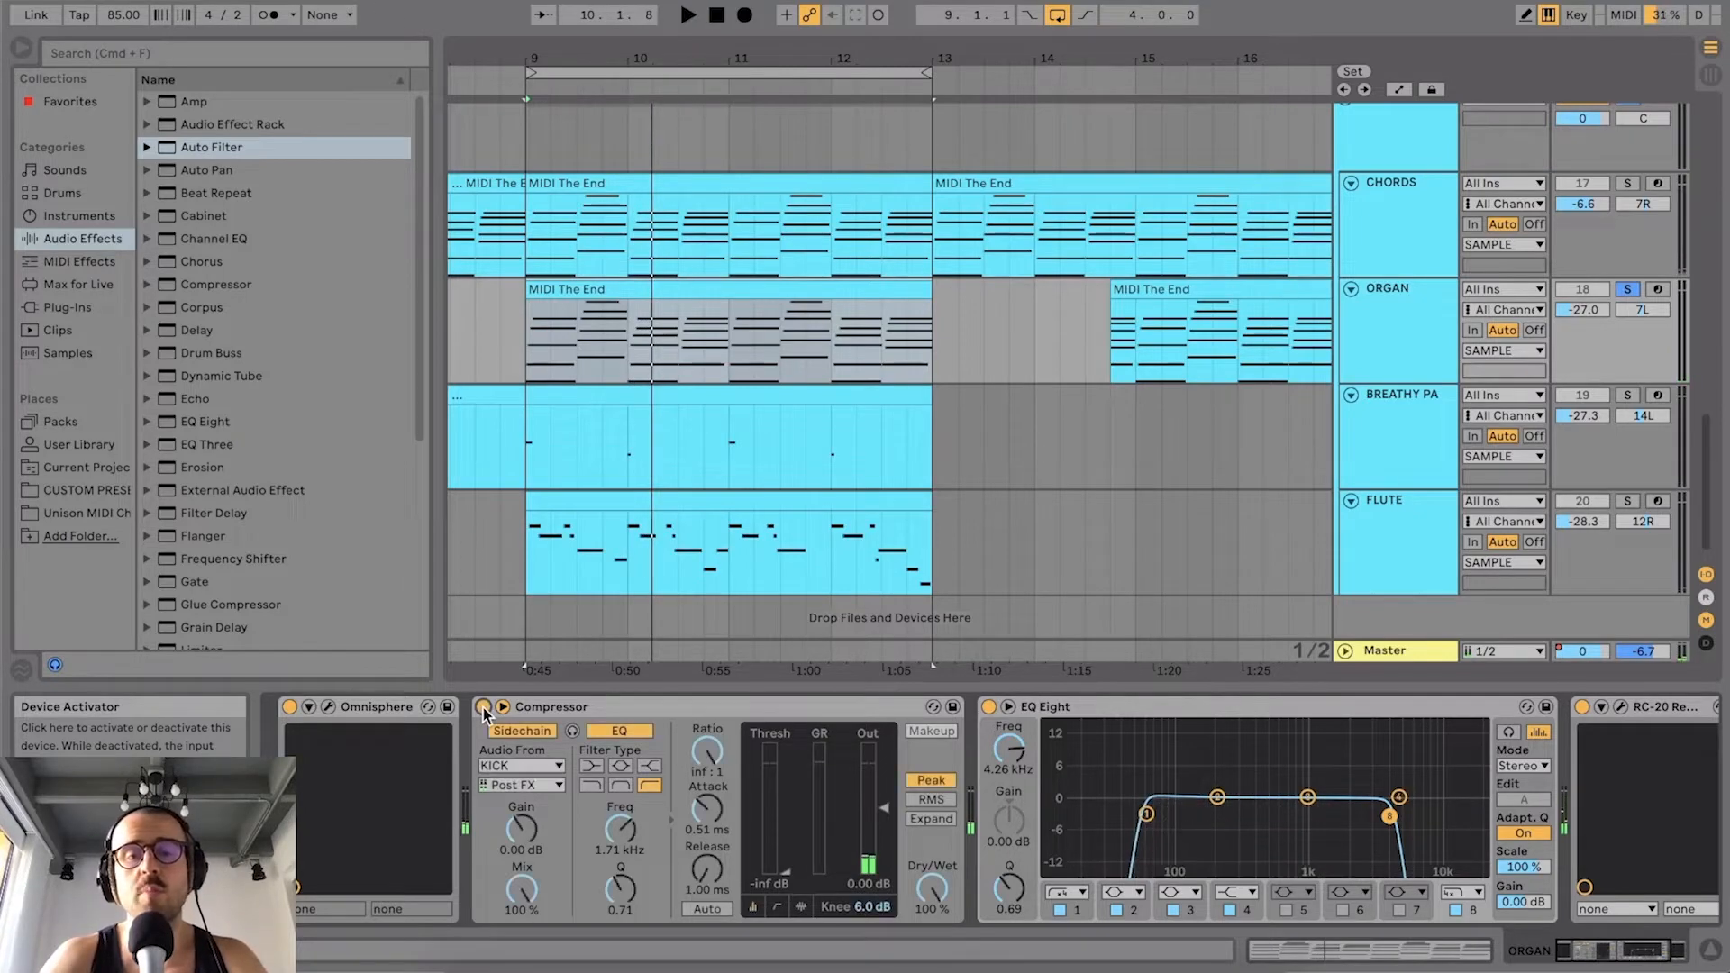
left_click(483, 708)
left_click(1627, 290)
Step: Play the loop with the ORGAN track muted and unmuted to compare how it supports the chords, and stop playback
key("space")
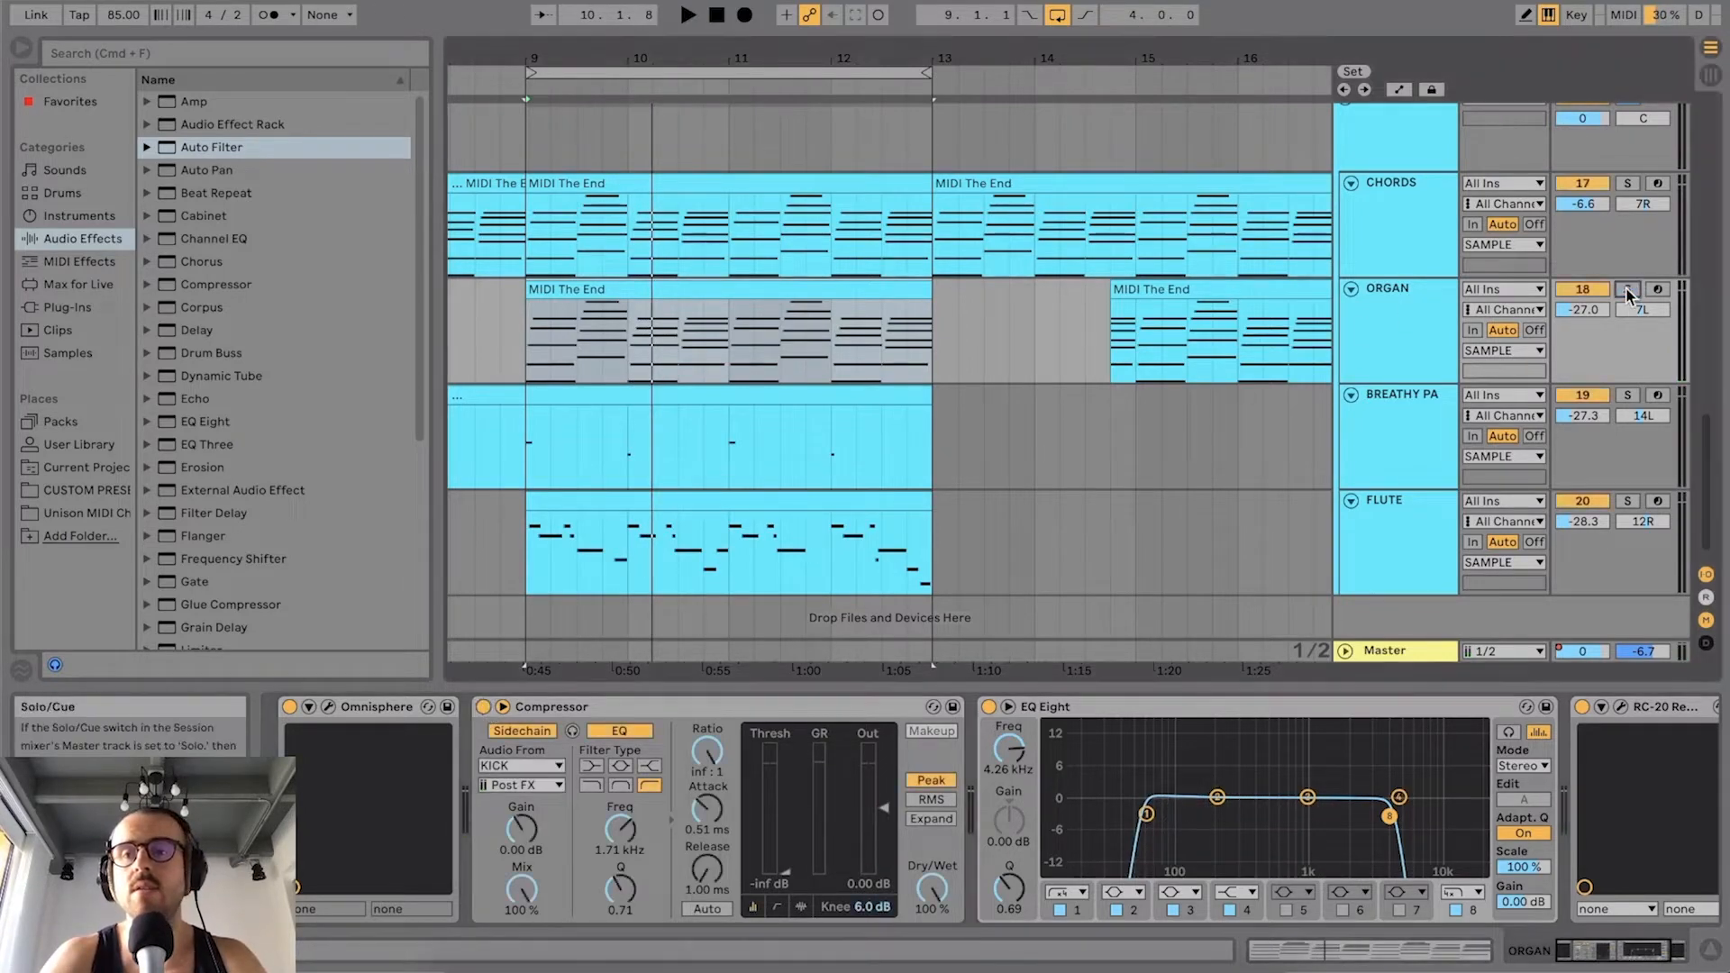
left_click_drag(551, 54, 619, 54)
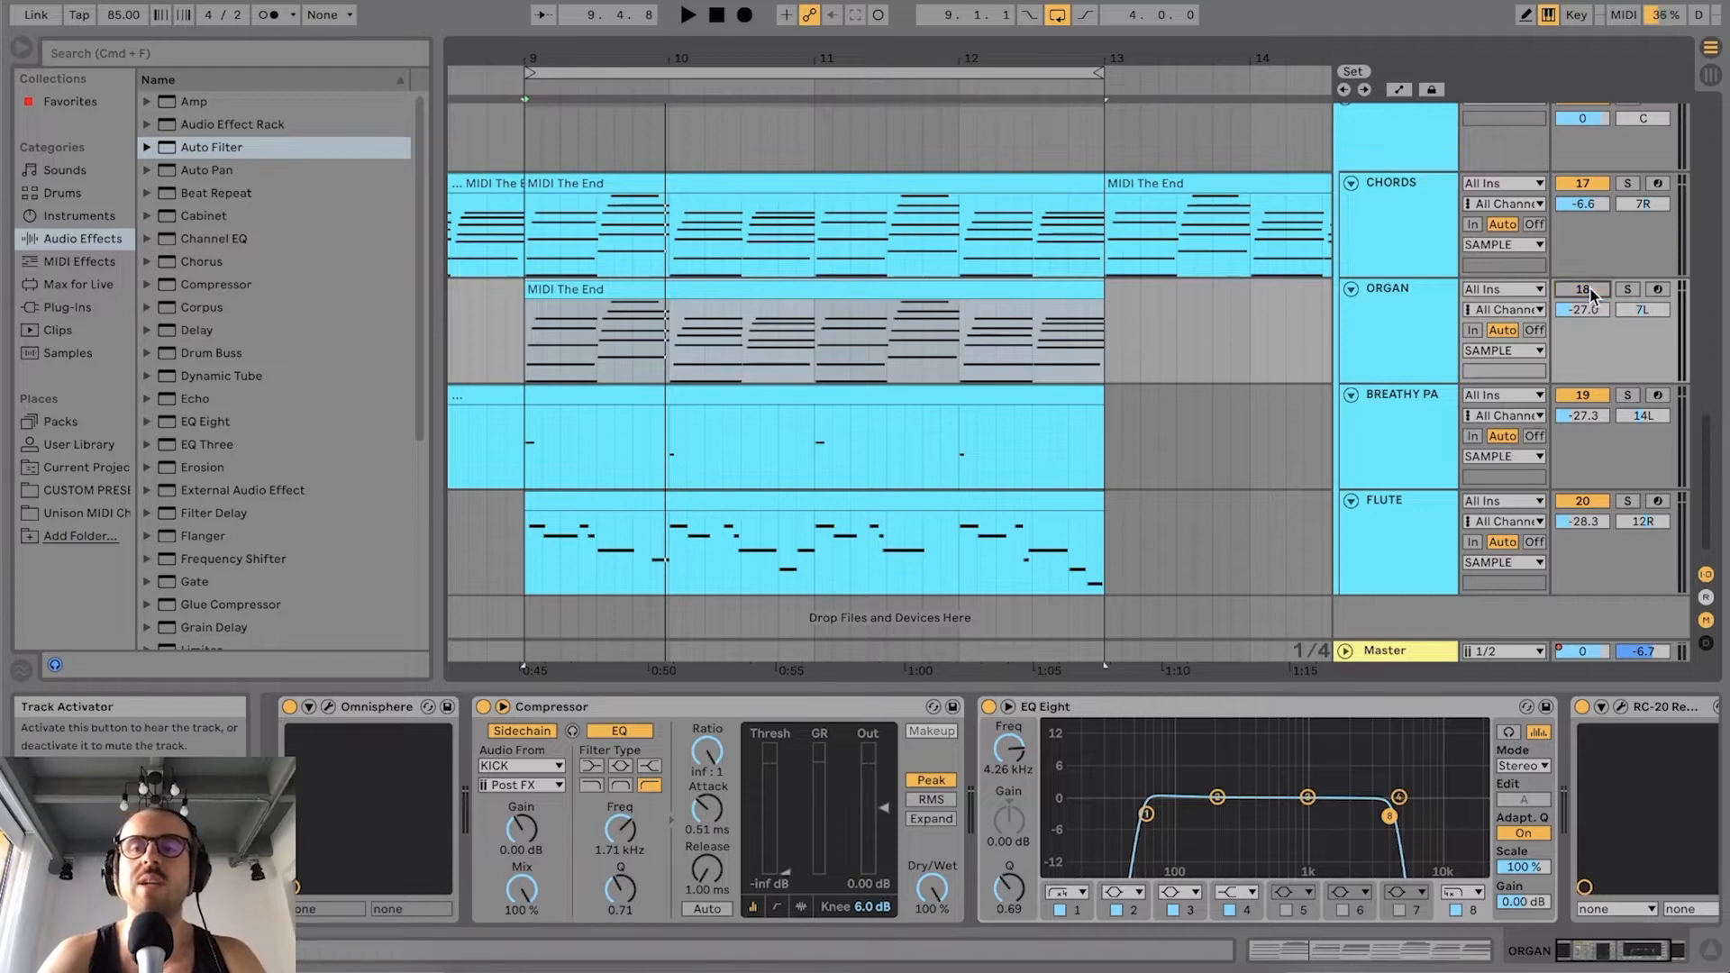
key("space")
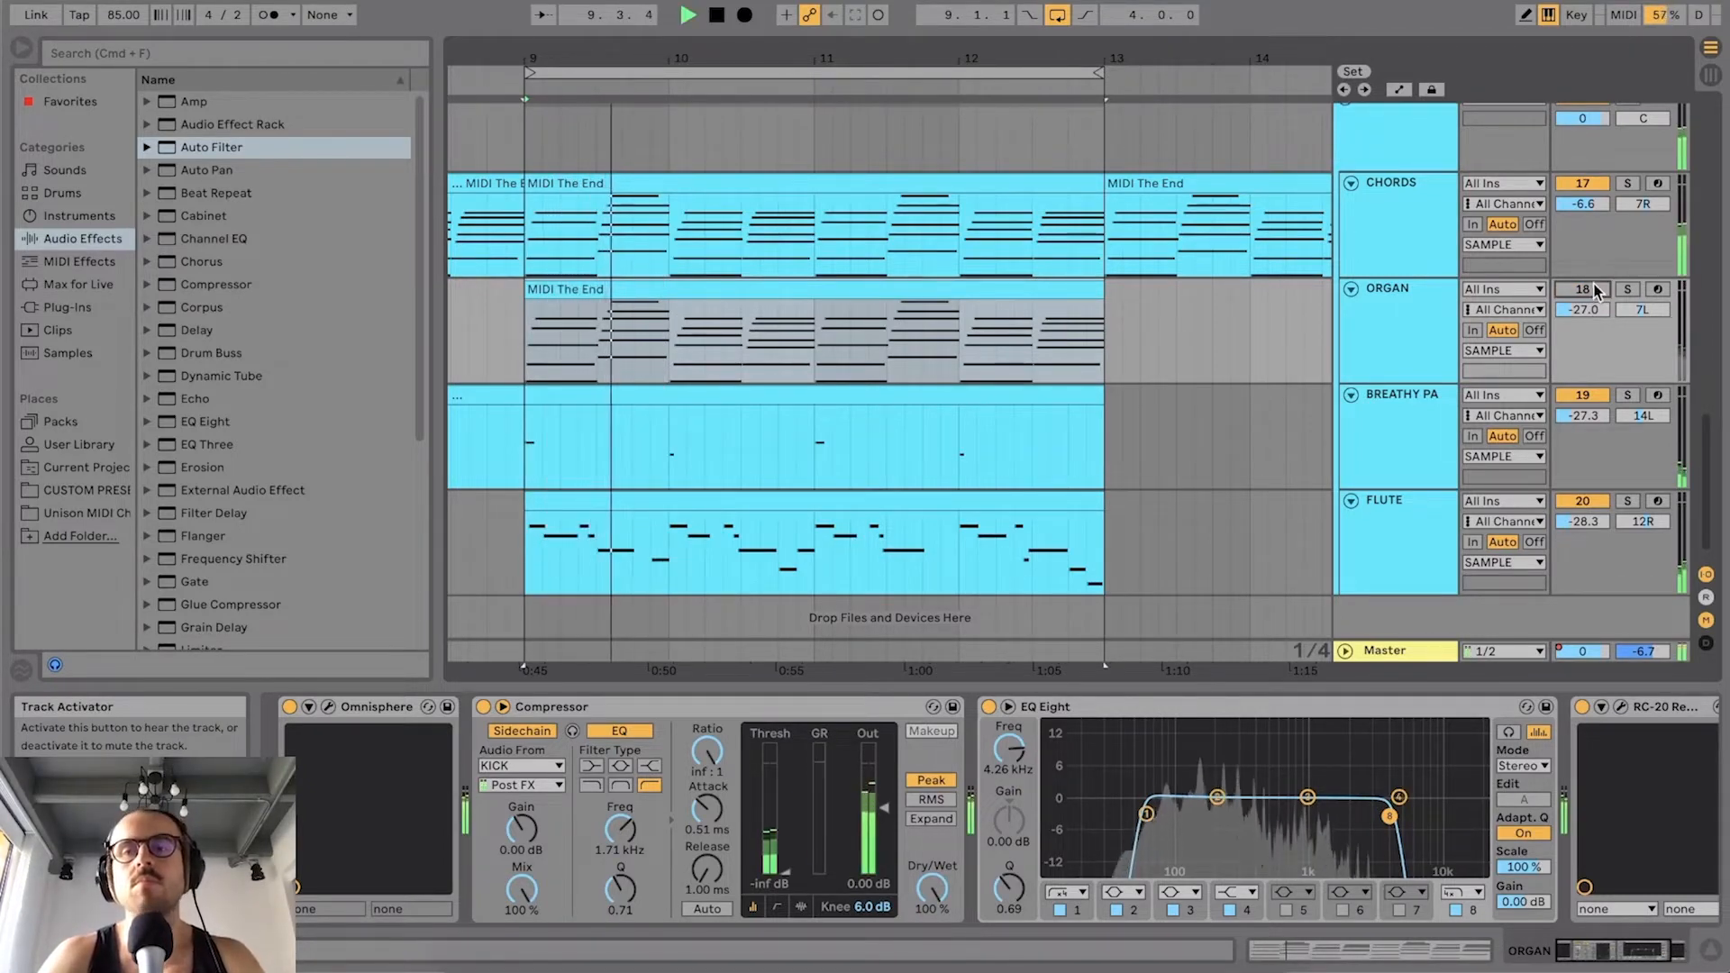
left_click(1593, 289)
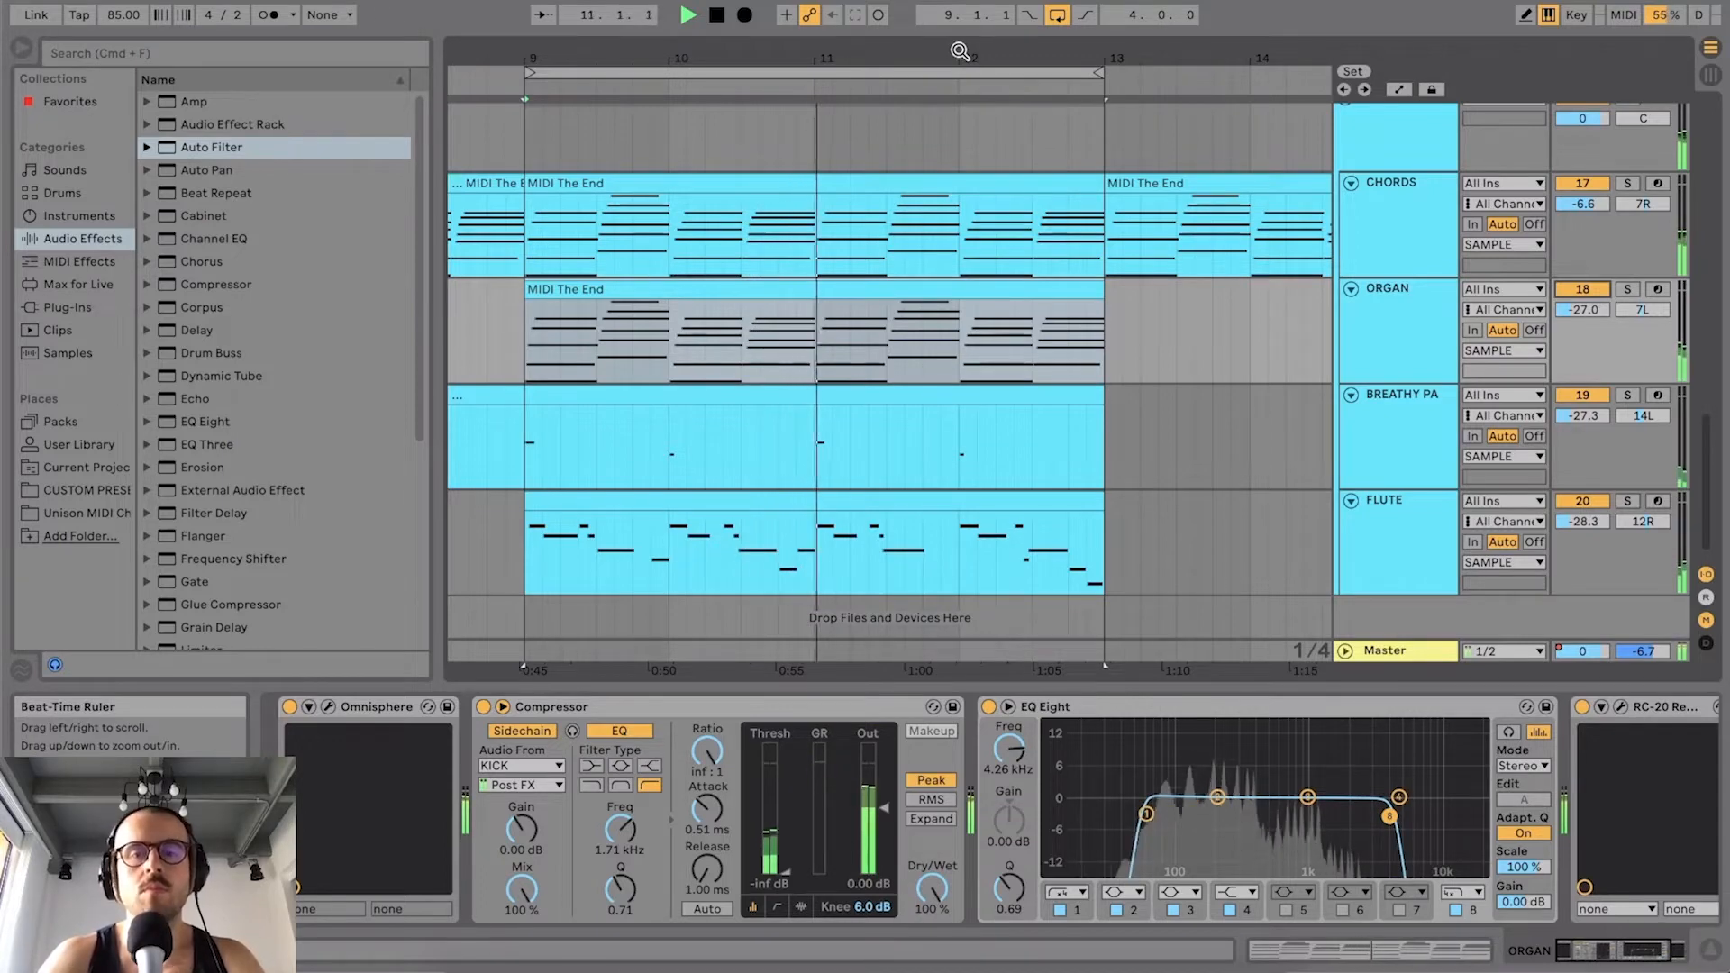
key("space")
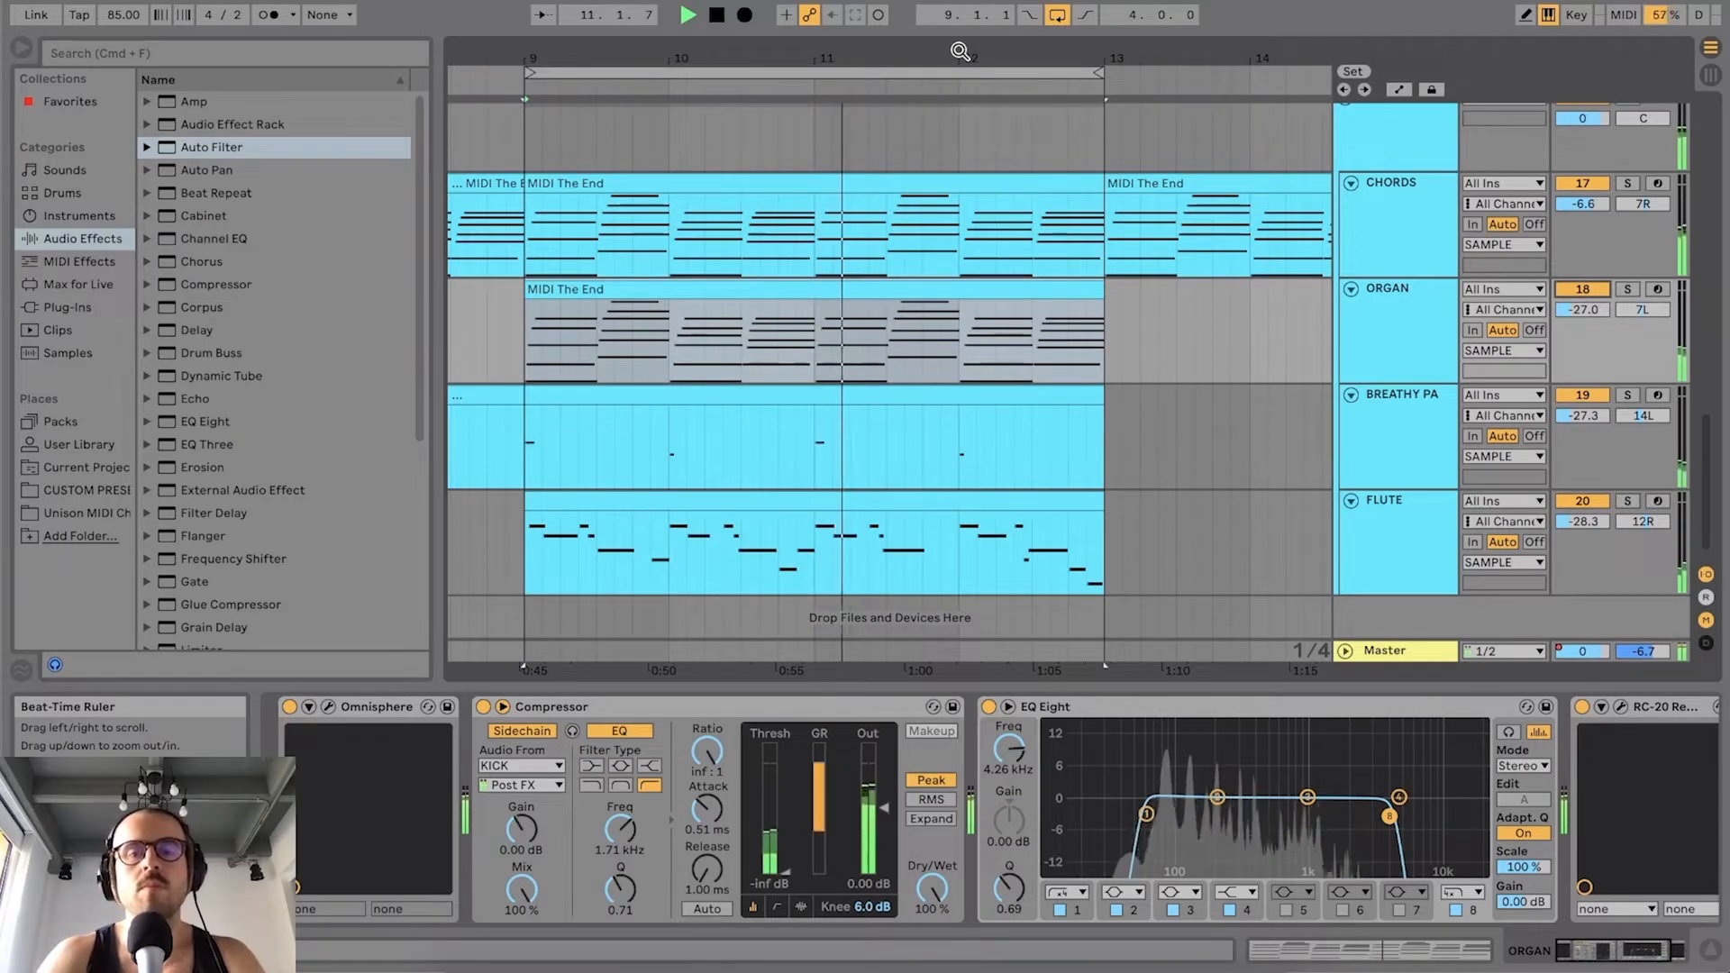
Step: Adjust the low-cut band of the ORGAN track's EQ Eight to 53.9 Hz
left_click(941, 287)
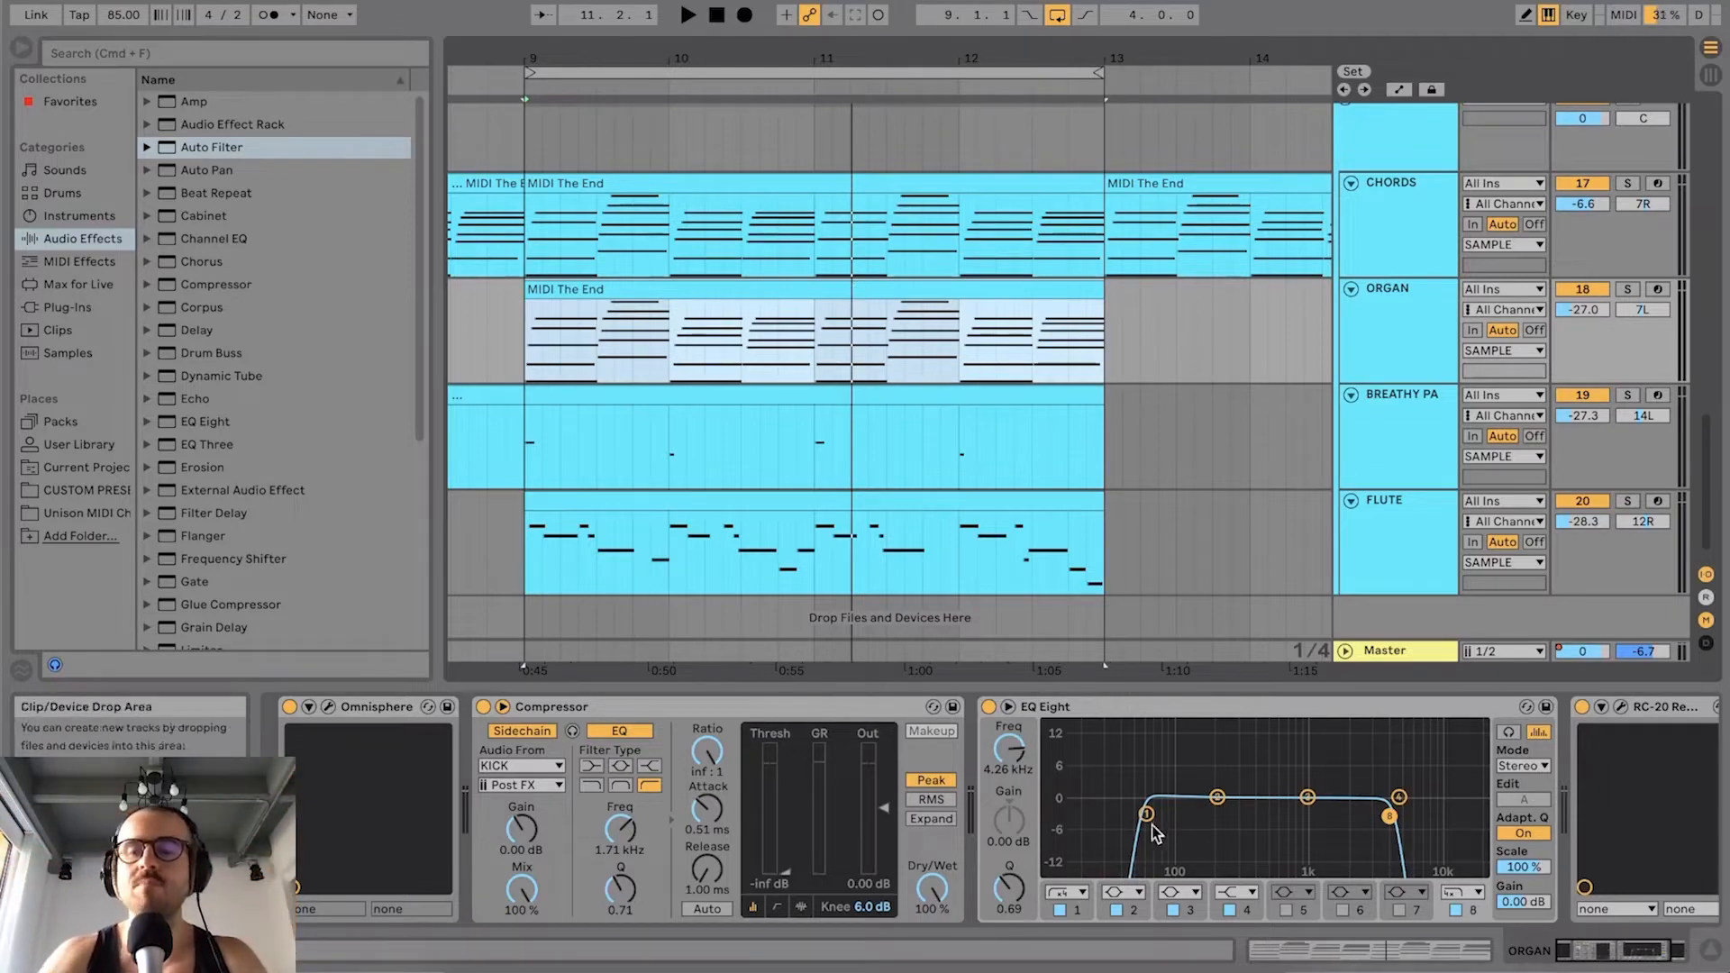
key("XF86MonBrightnessUp")
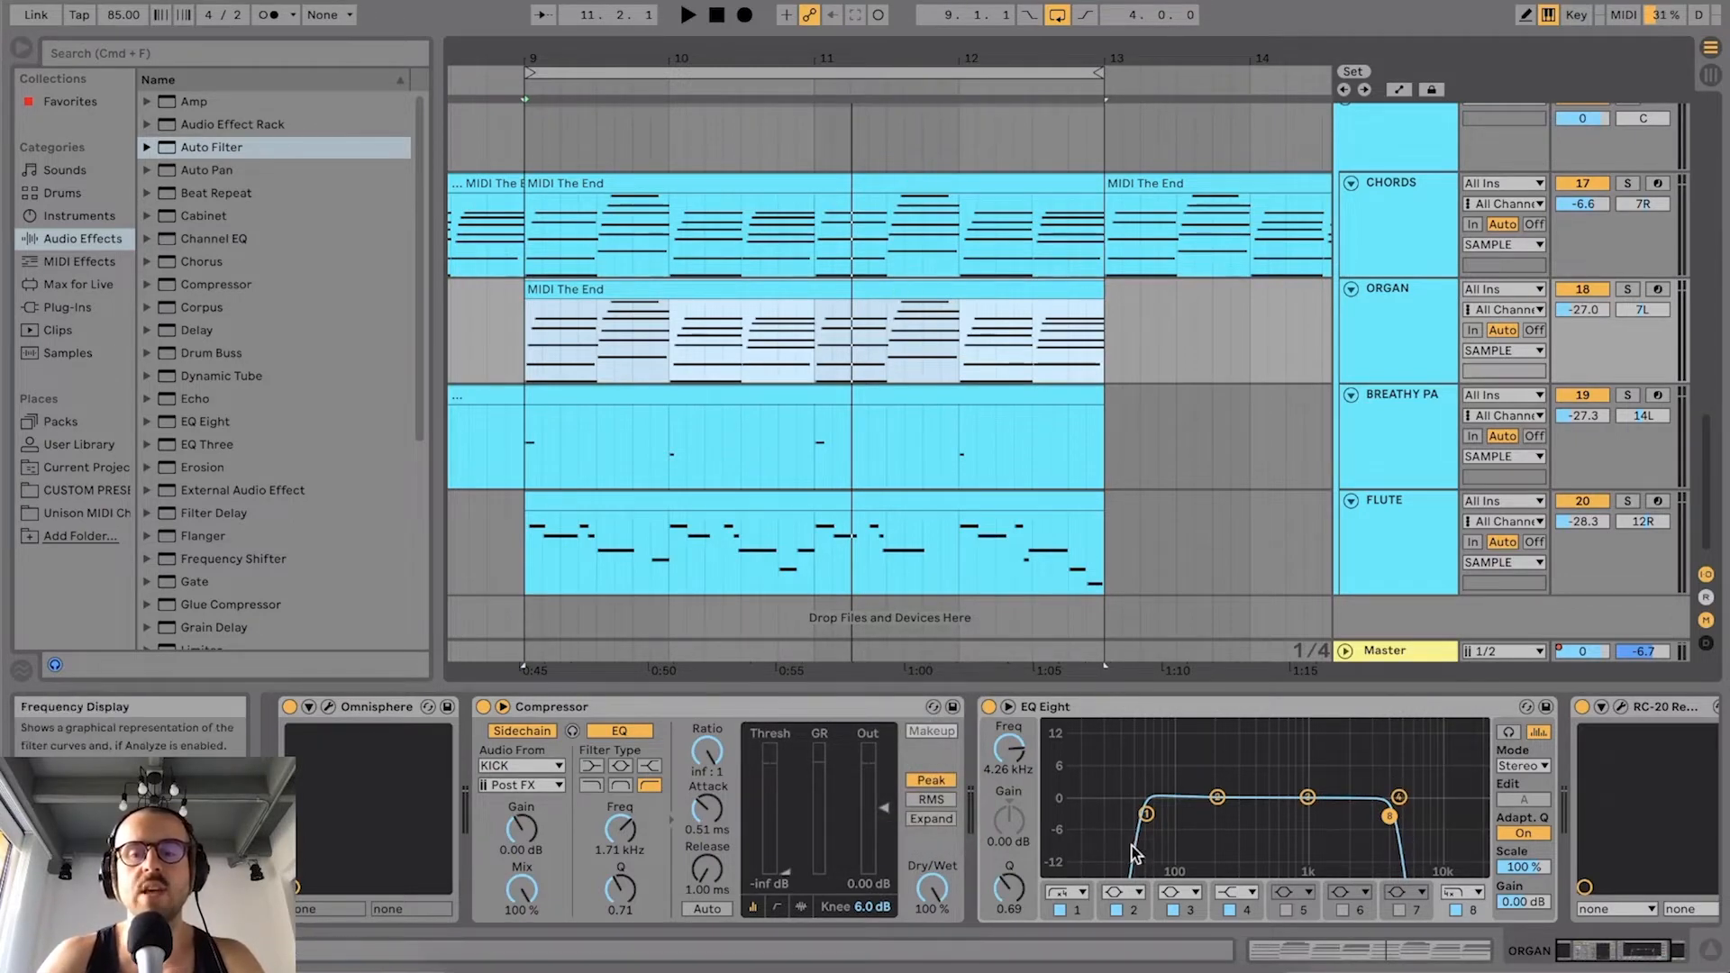
left_click_drag(1147, 816, 1171, 816)
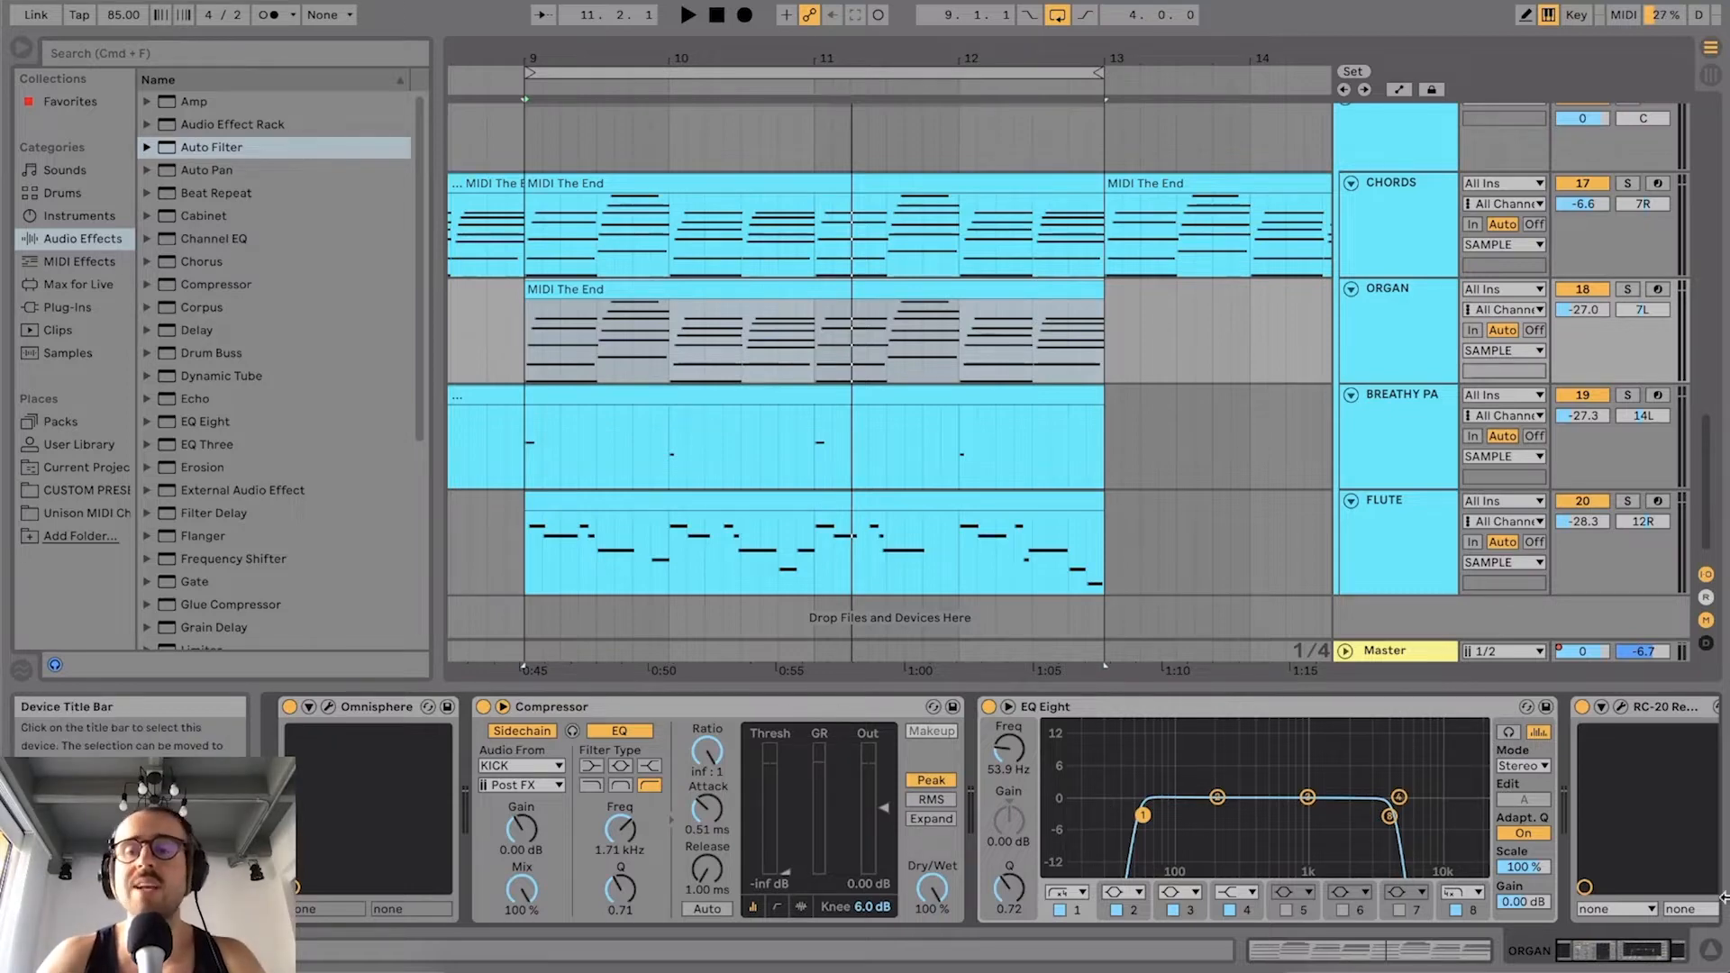
Step: Review the ORGAN device chain through to RC-20, including the patch loaded in its Omnisphere window, and close that window
left_click(1623, 950)
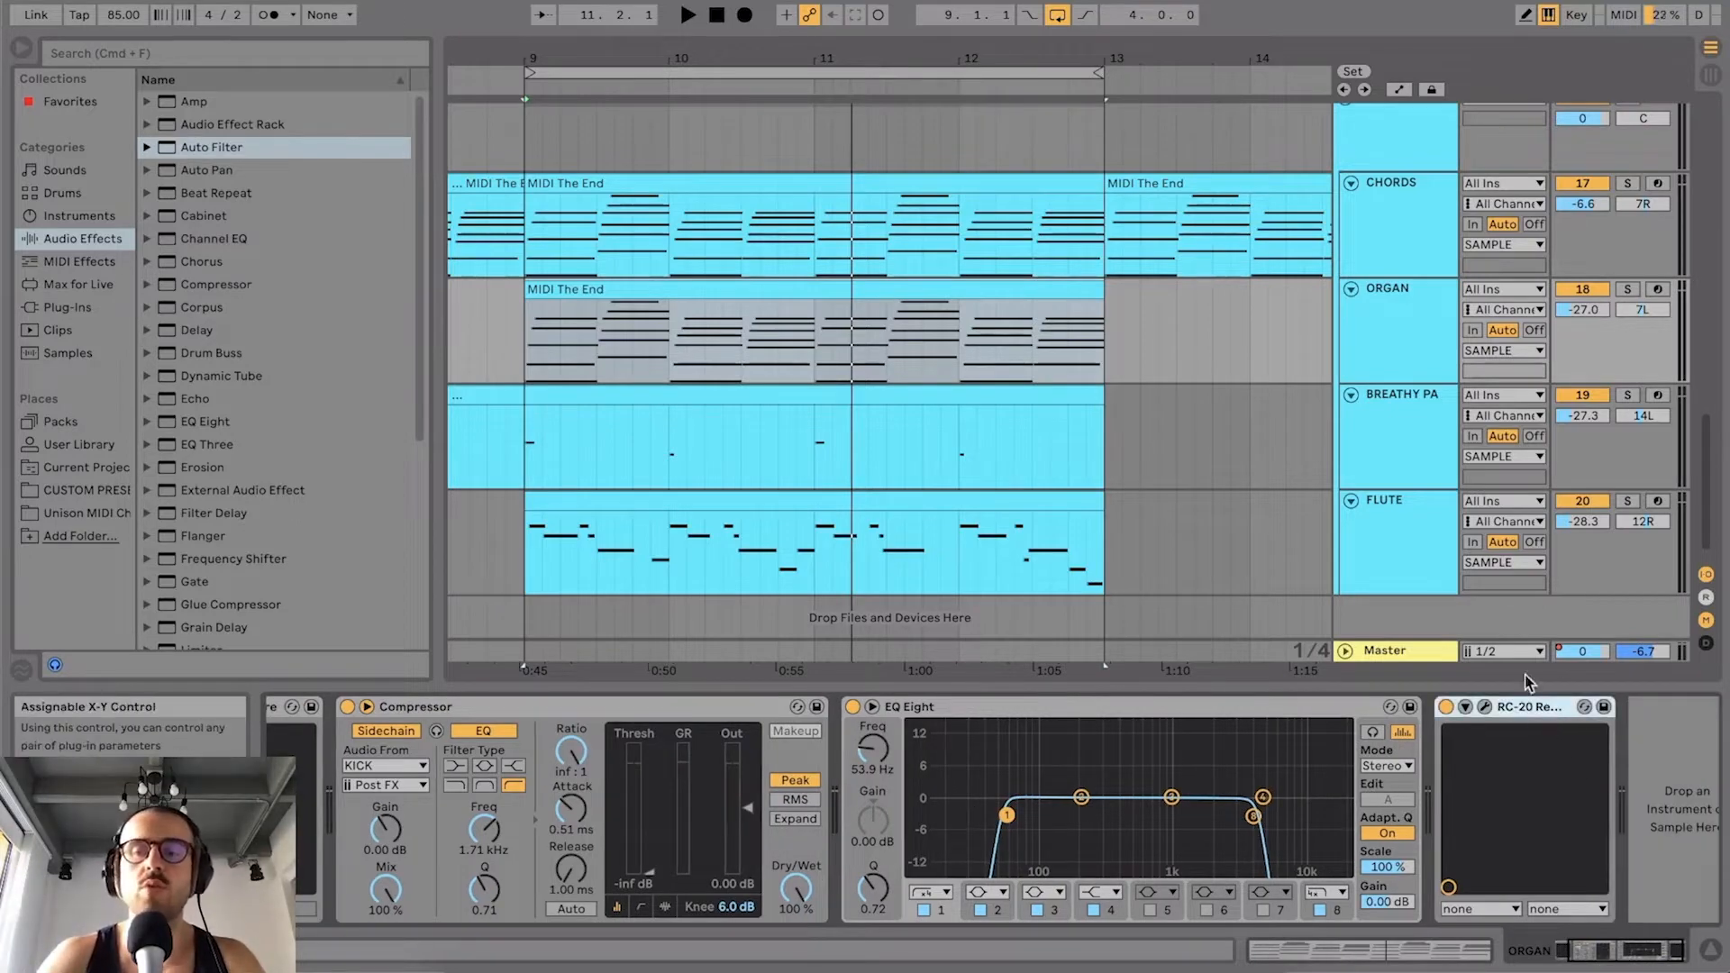
left_click(1567, 948)
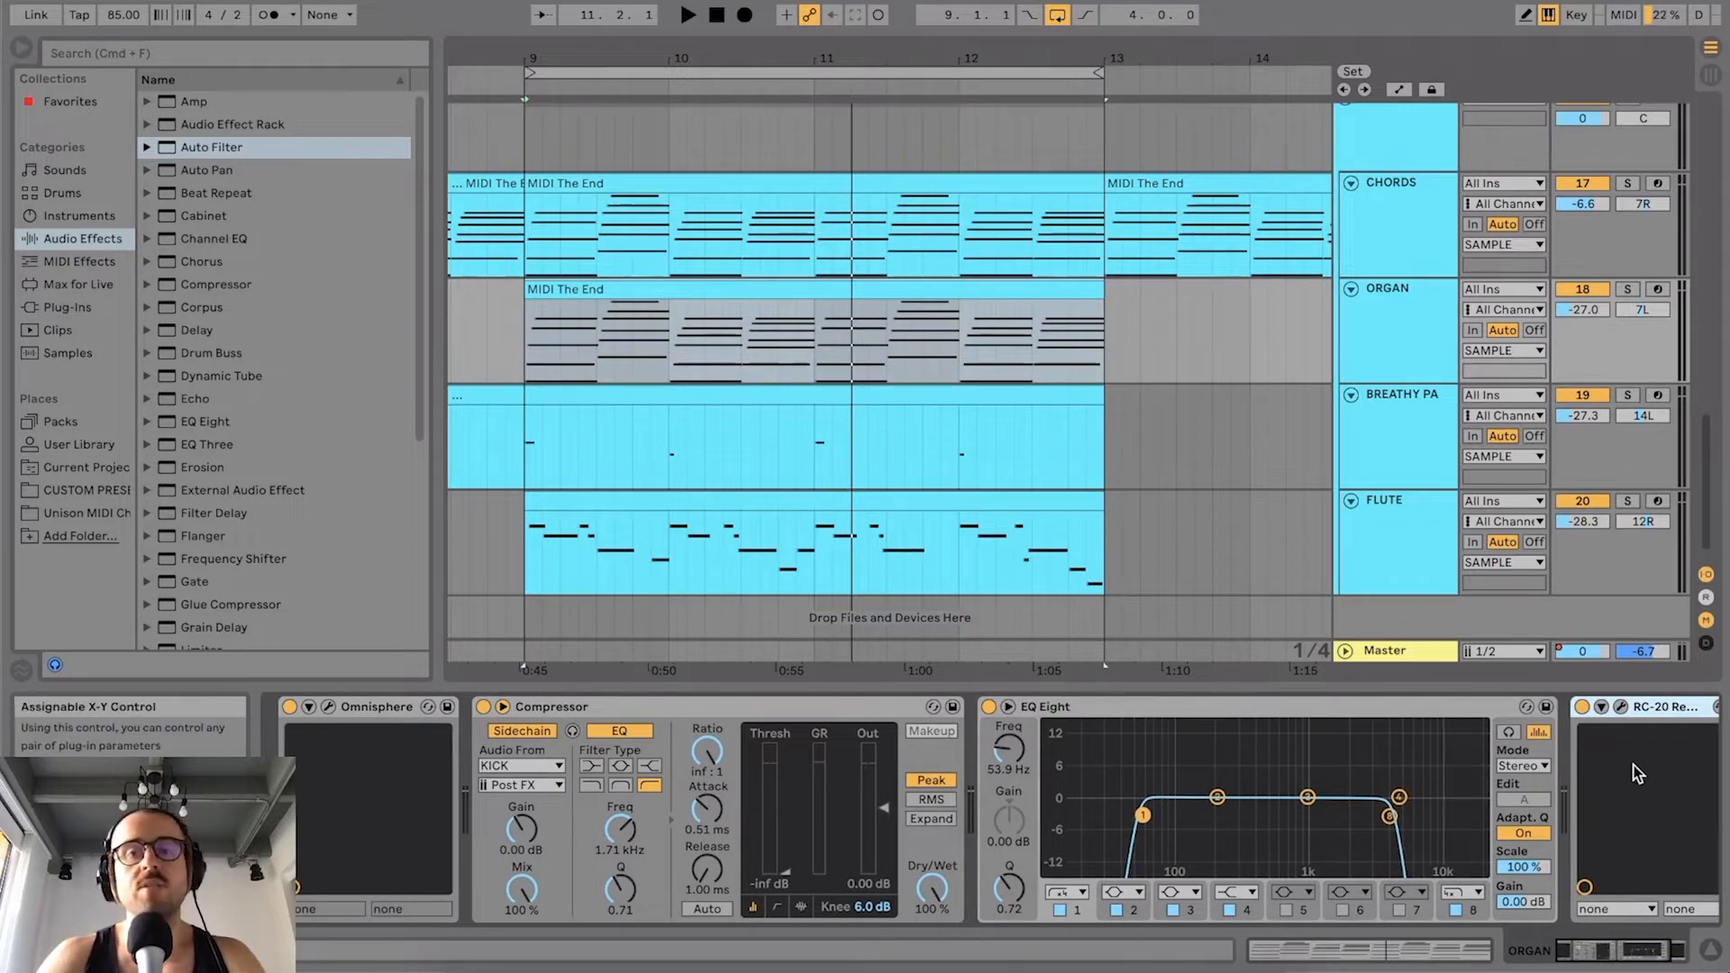
left_click(351, 712)
left_click(771, 196)
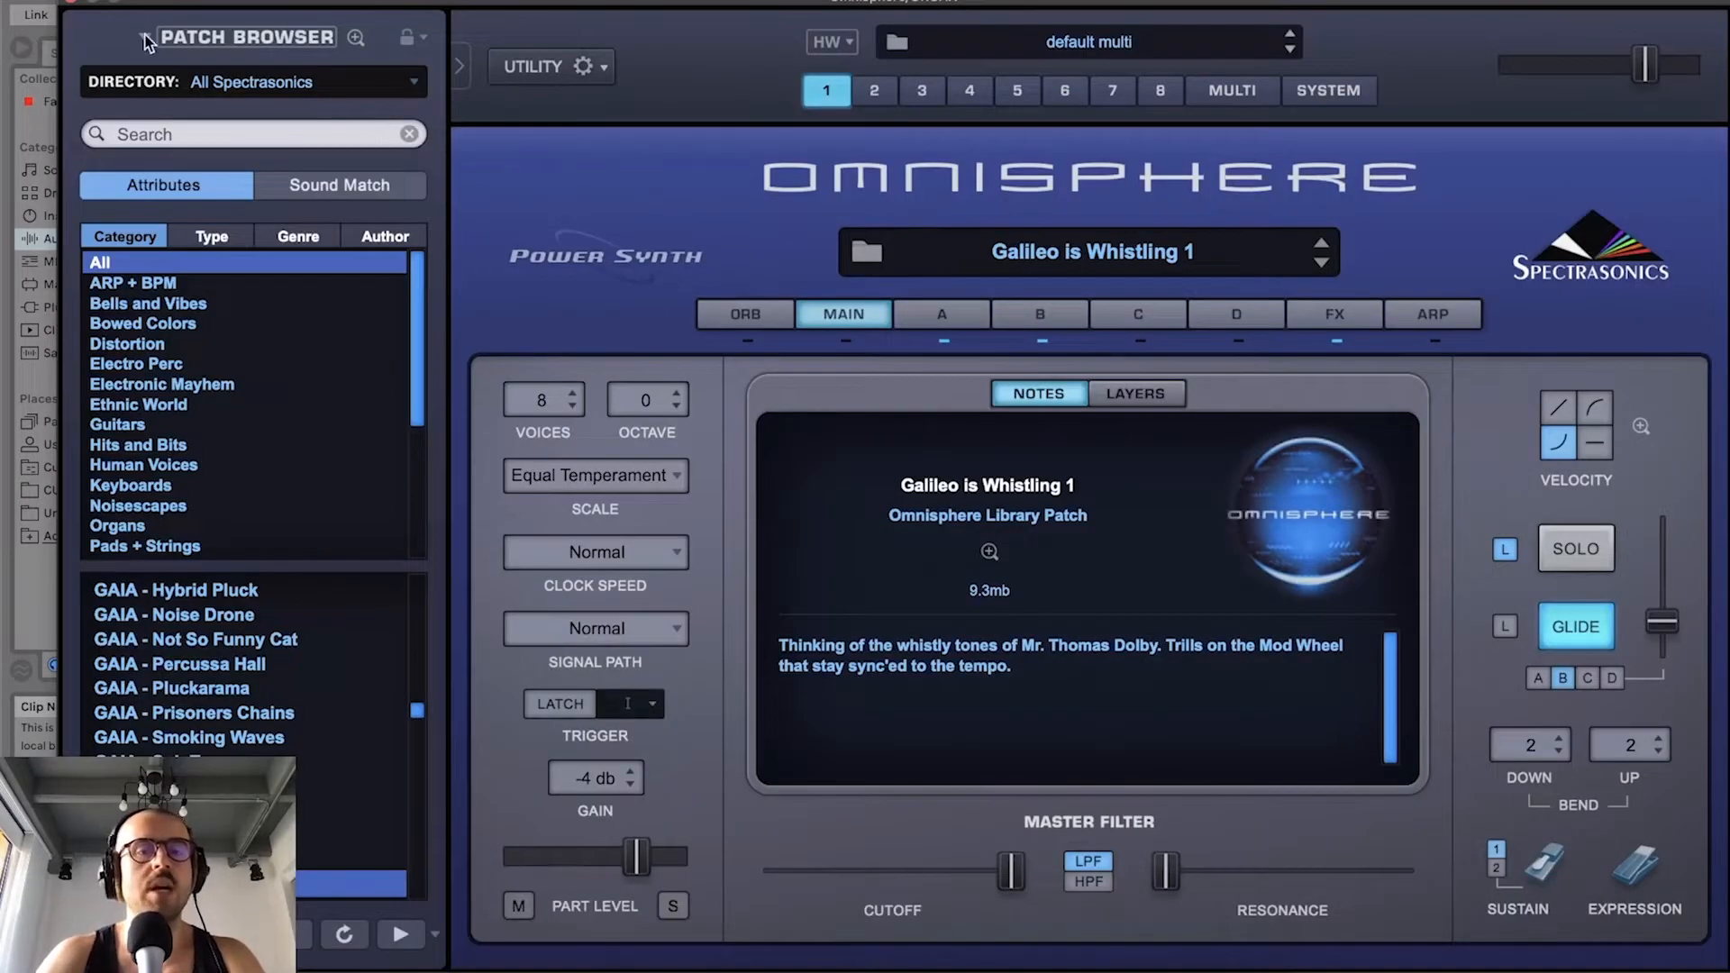
left_click(71, 2)
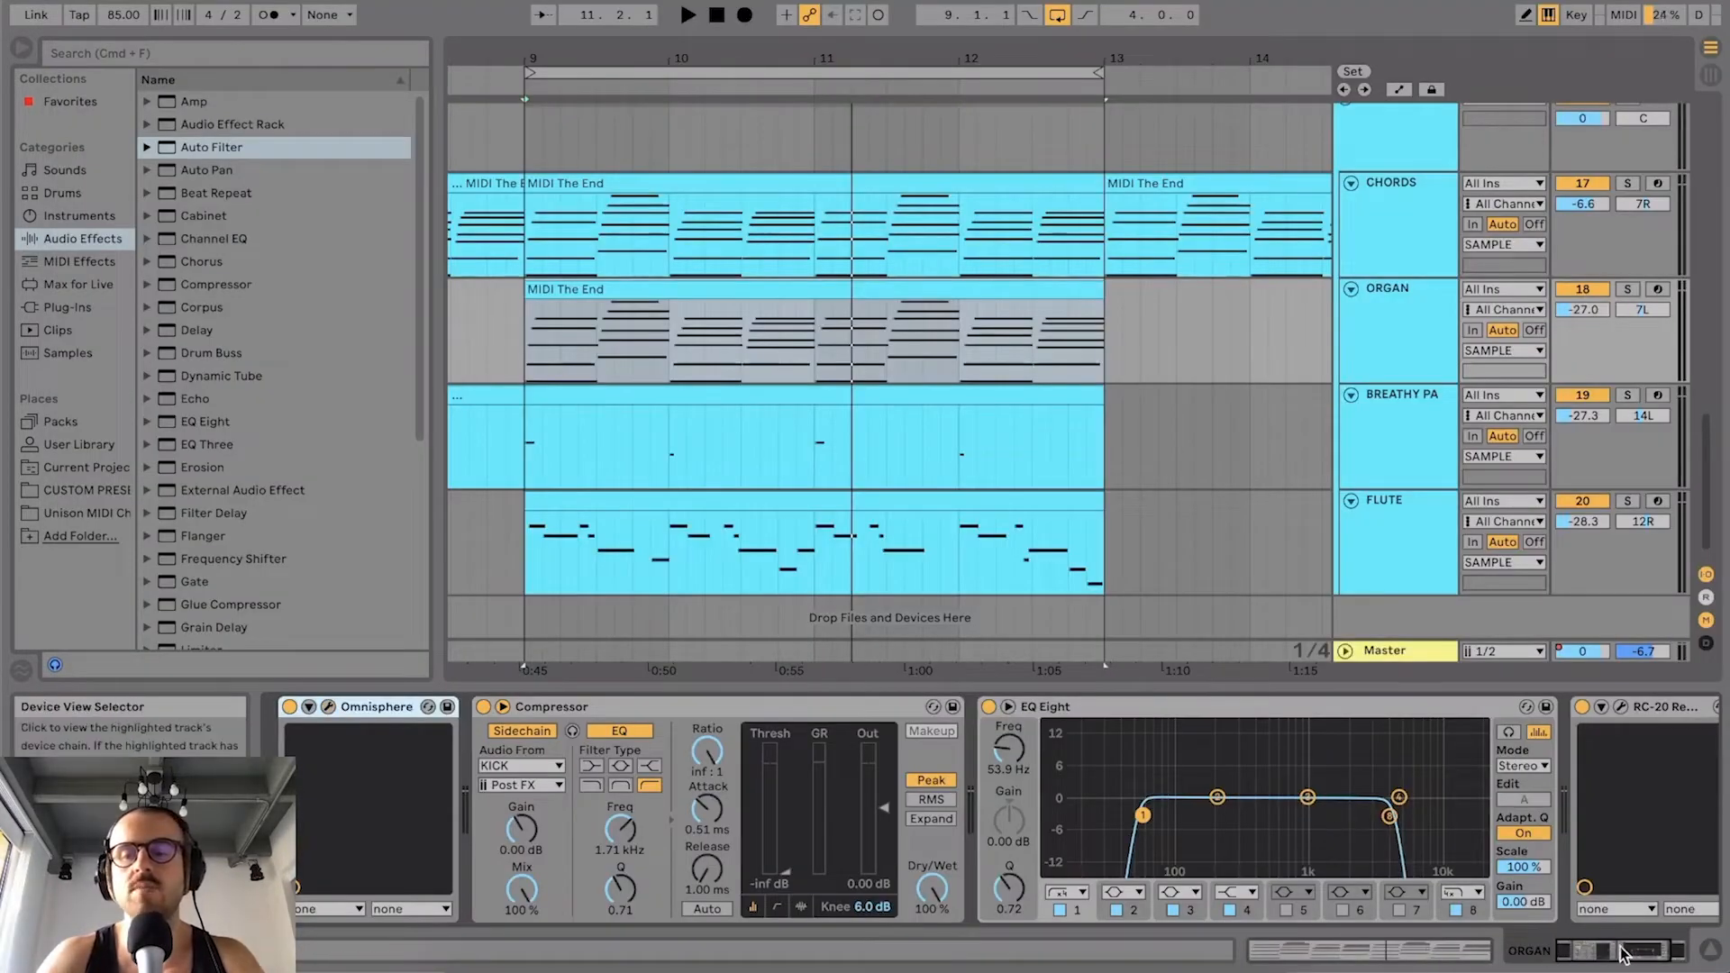
left_click(1663, 950)
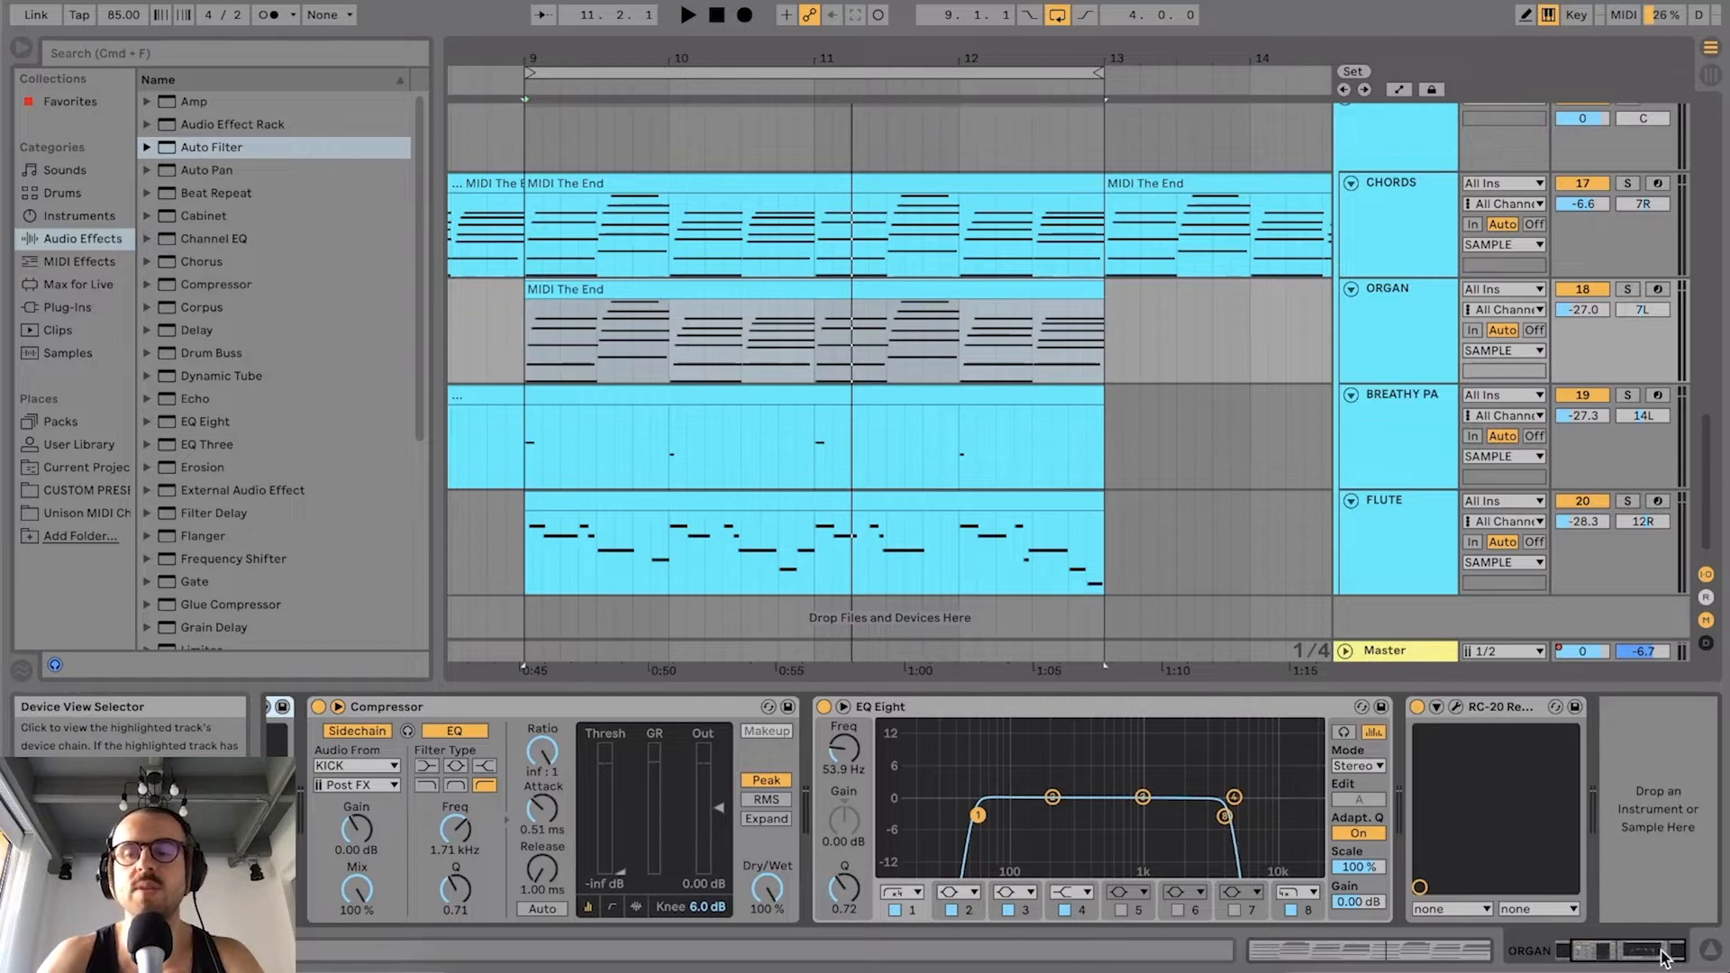
left_click_drag(1662, 952, 1602, 953)
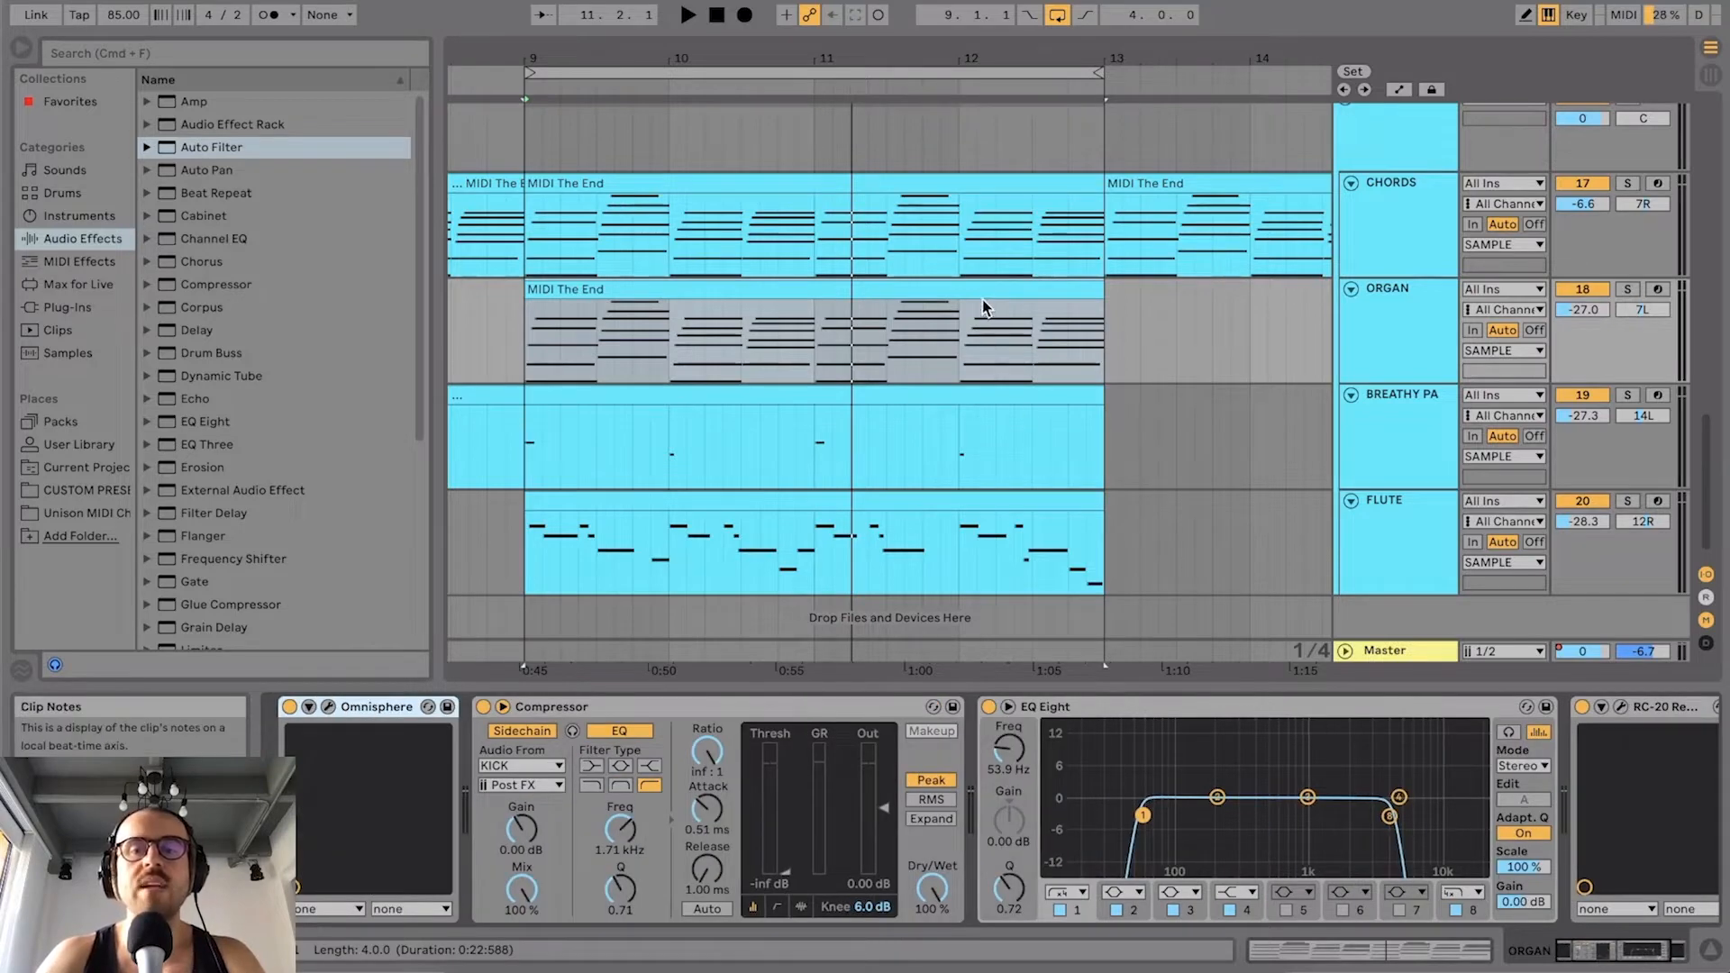
Step: Switch between the BREATHY PAD 2 and ORGAN clips to compare their notes and device settings
left_click(983, 400)
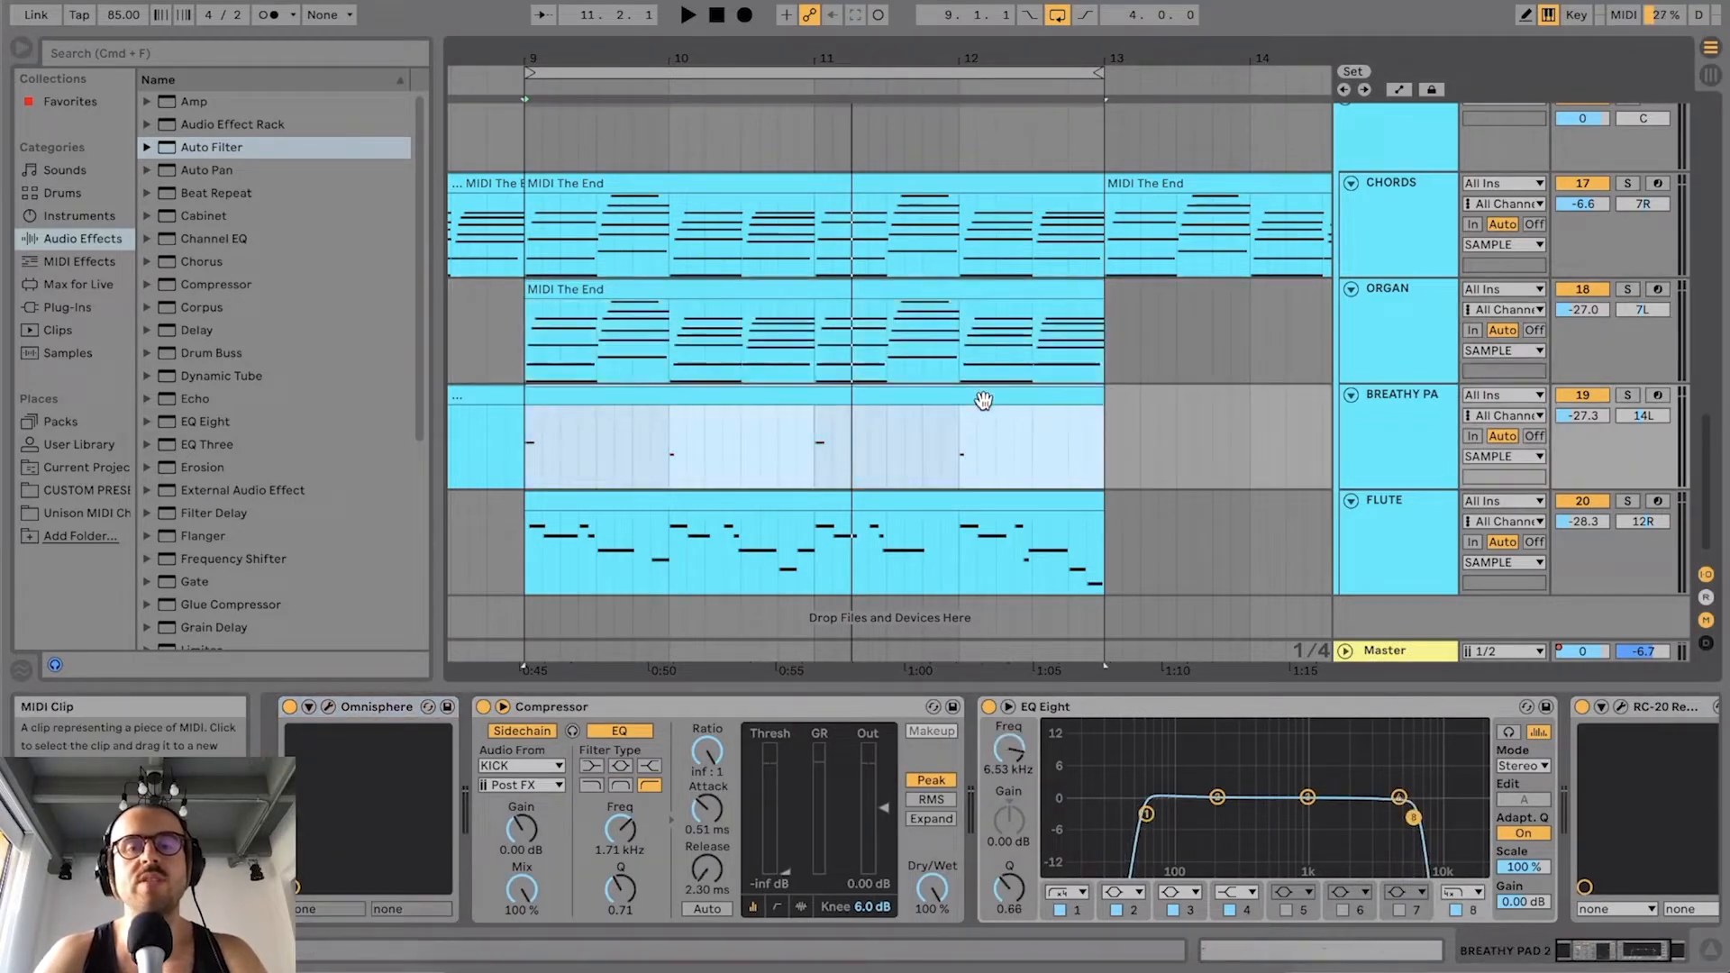
left_click(981, 286)
left_click(993, 413)
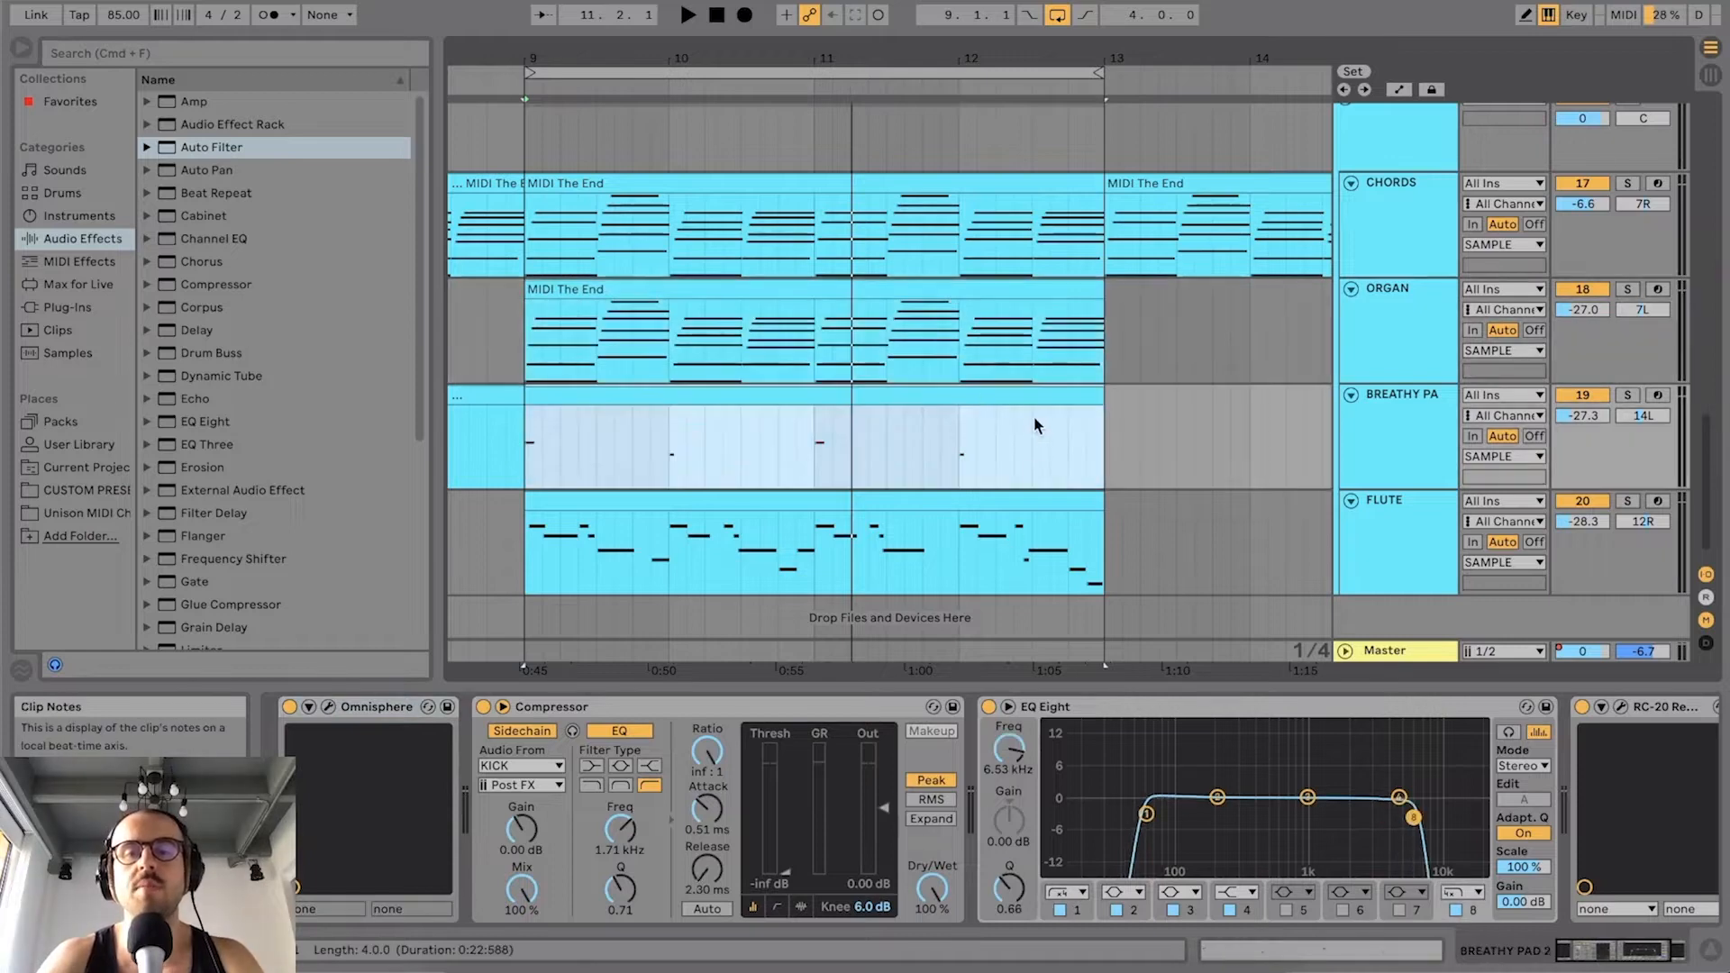
left_click(1035, 291)
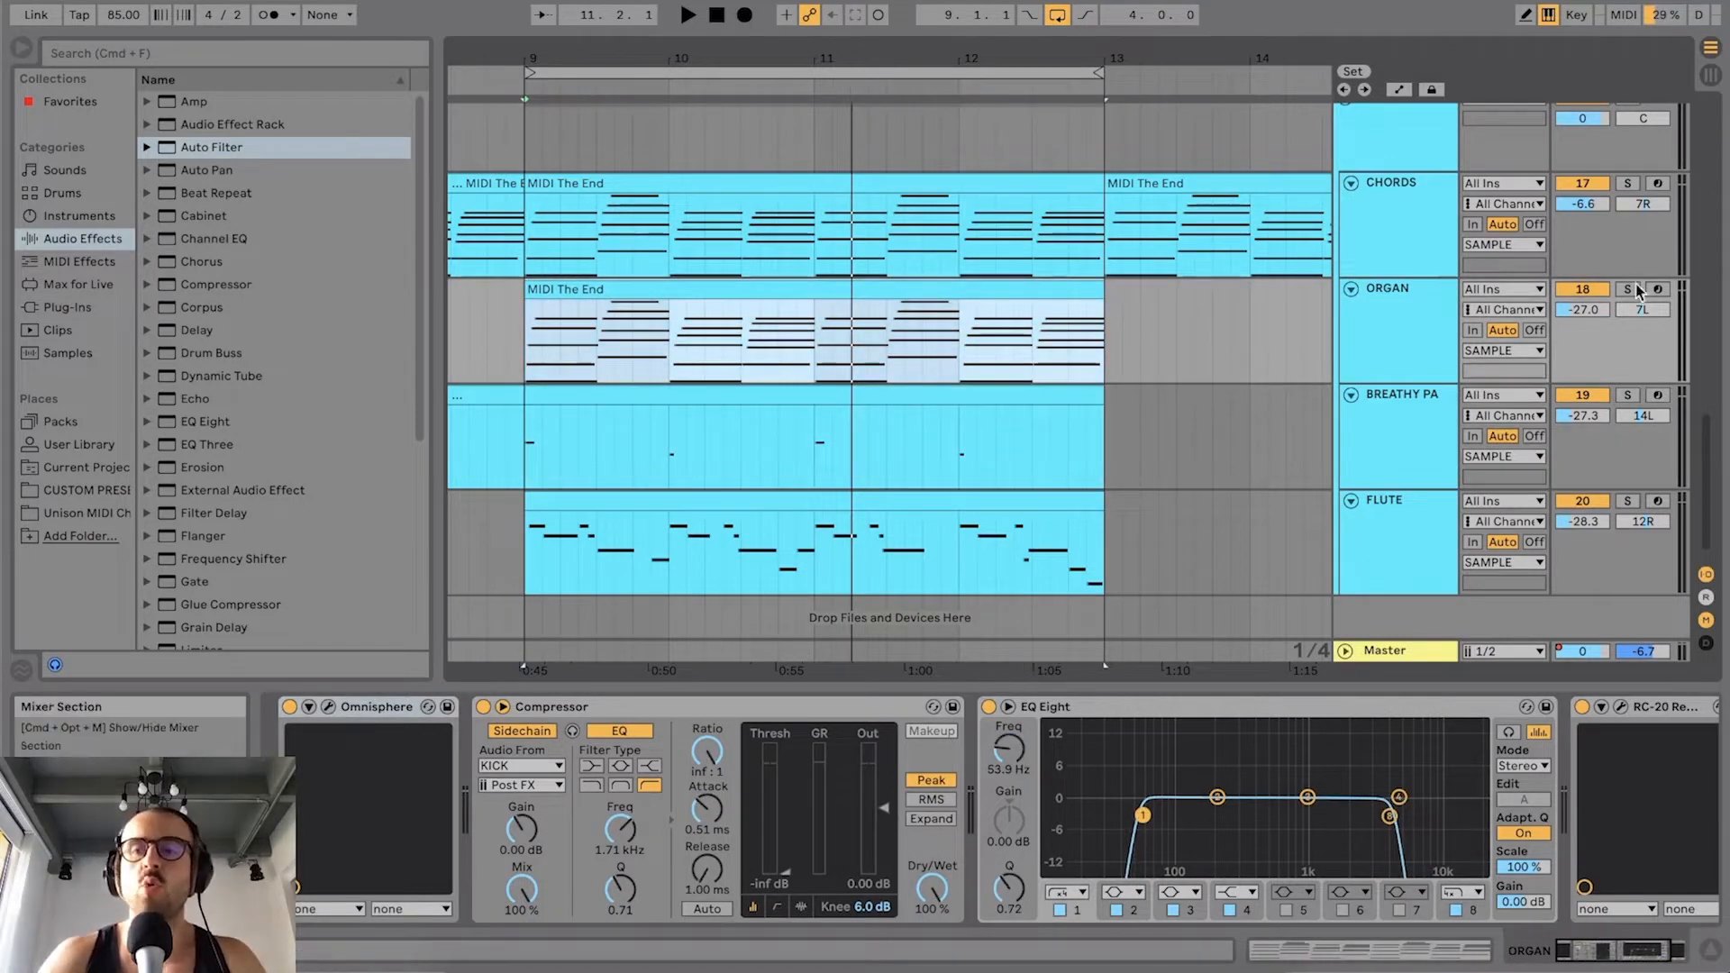
Step: Move the loop to bars 5 to 9 and solo the BREATHY PAD 2 track
left_click_drag(1060, 70, 634, 110)
left_click_drag(572, 55, 696, 108)
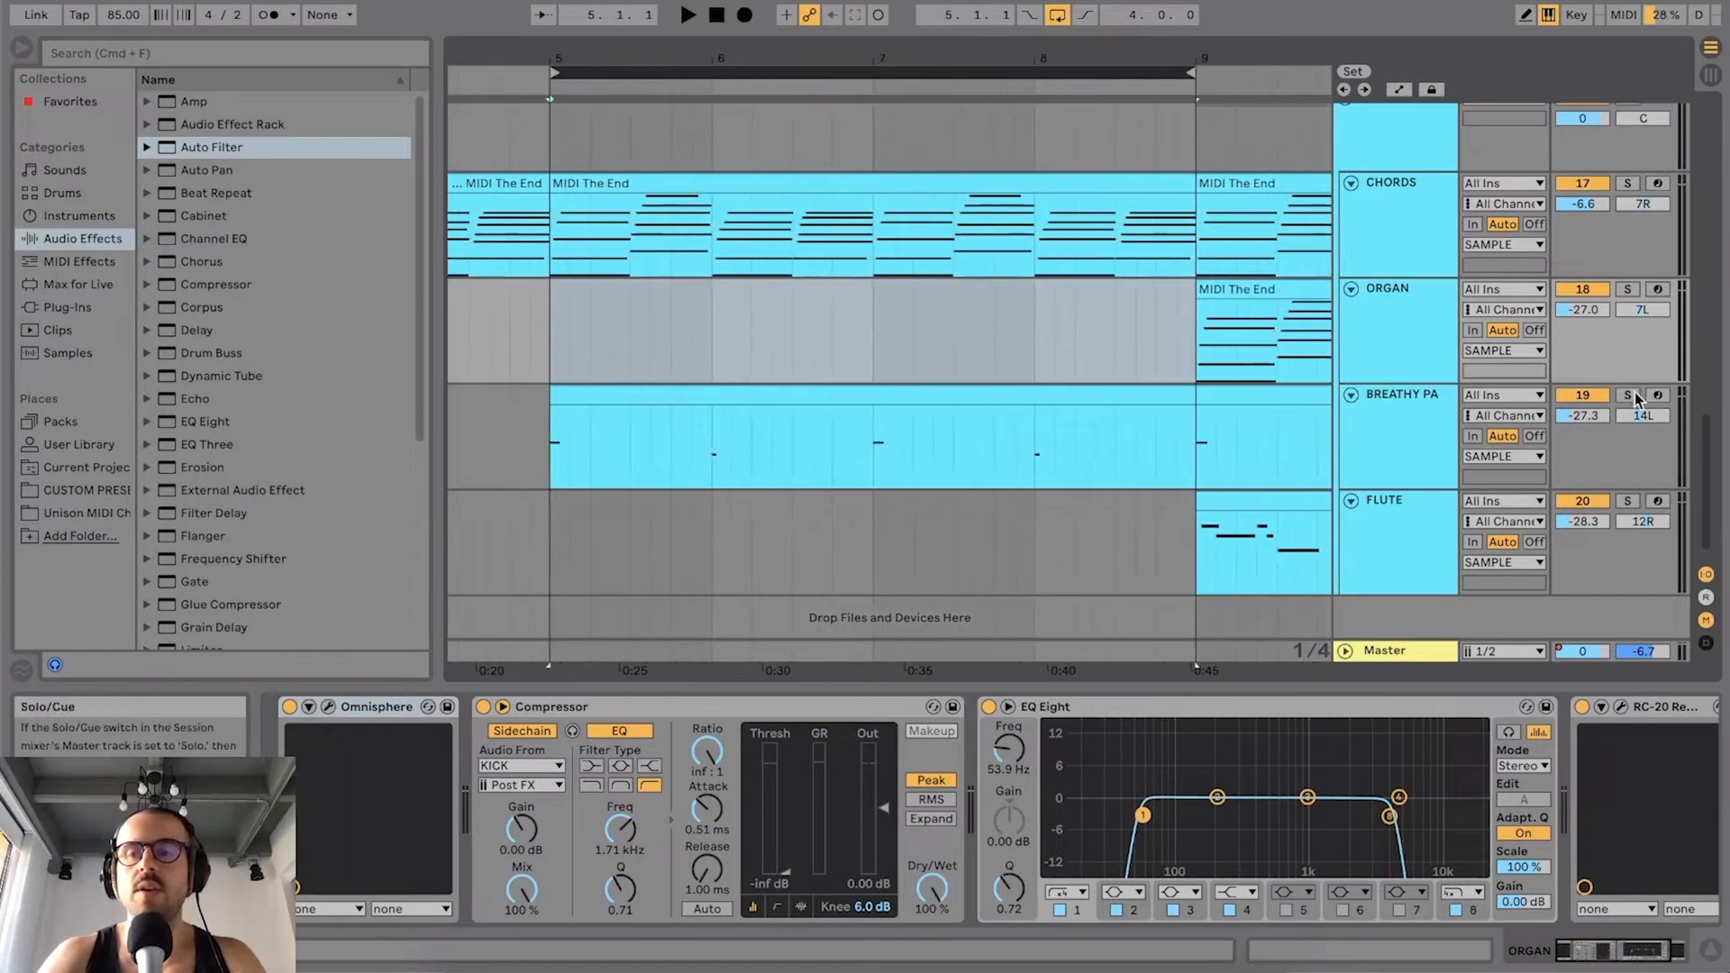
left_click(1627, 395)
left_click(1426, 419)
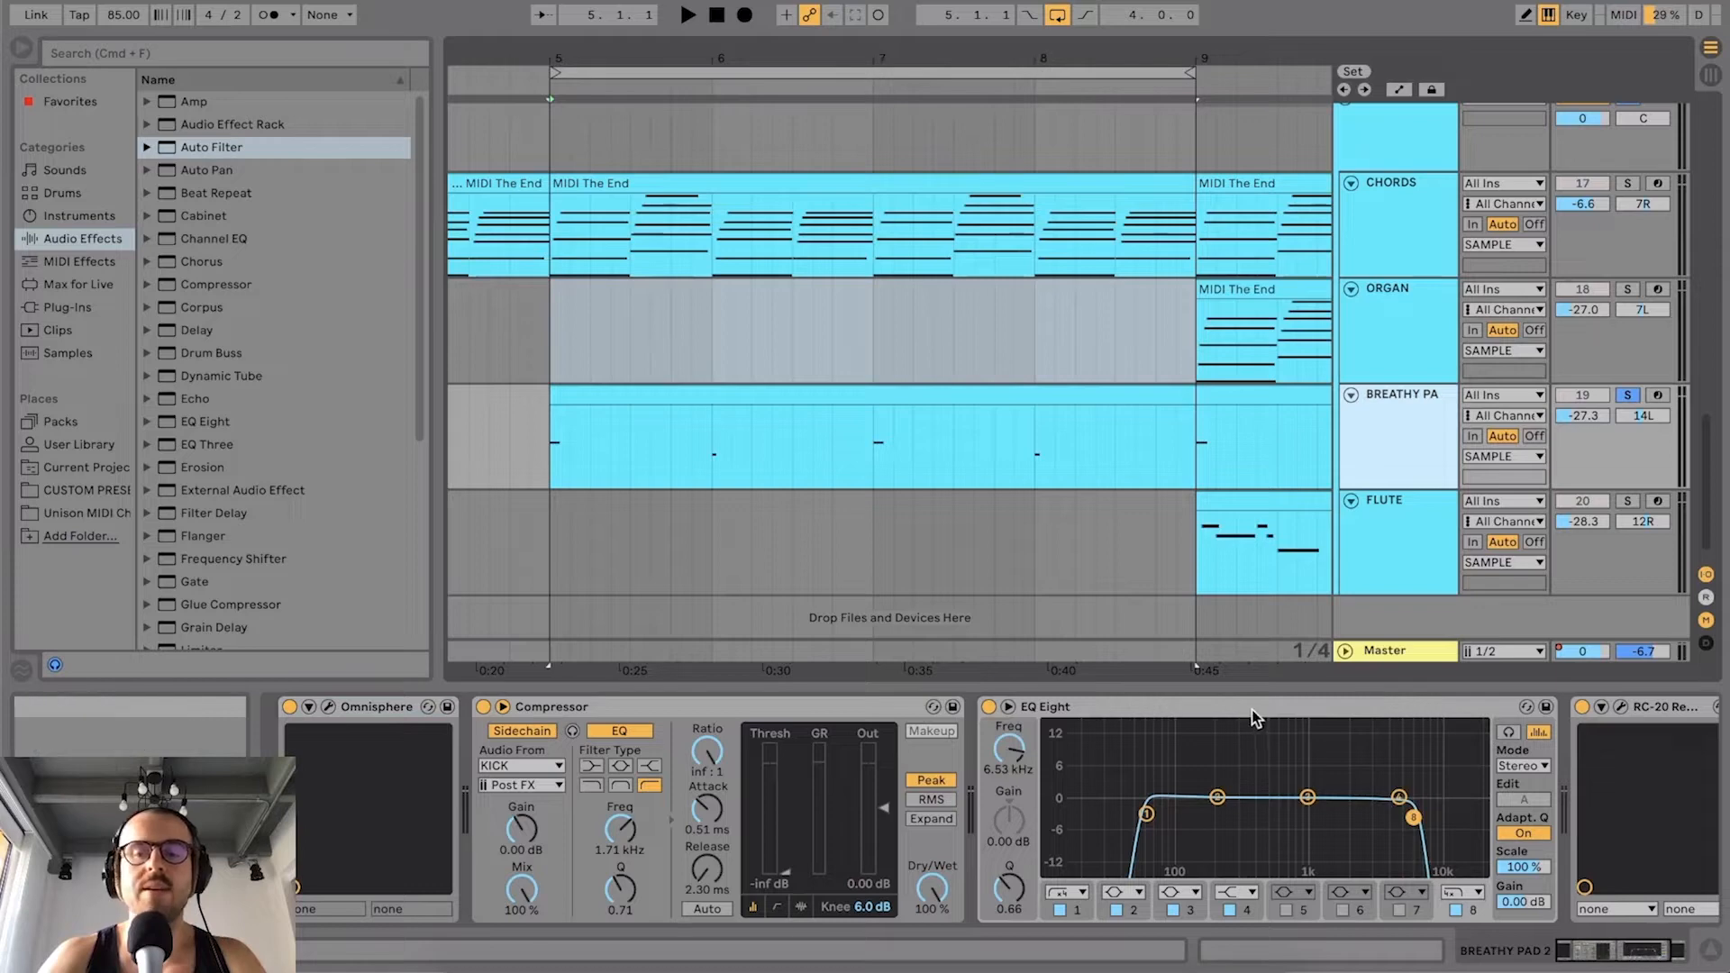
Step: Review the BREATHY PAD 2 device chain and open its Omnisphere patch to examine layers A and B
left_click(1666, 948)
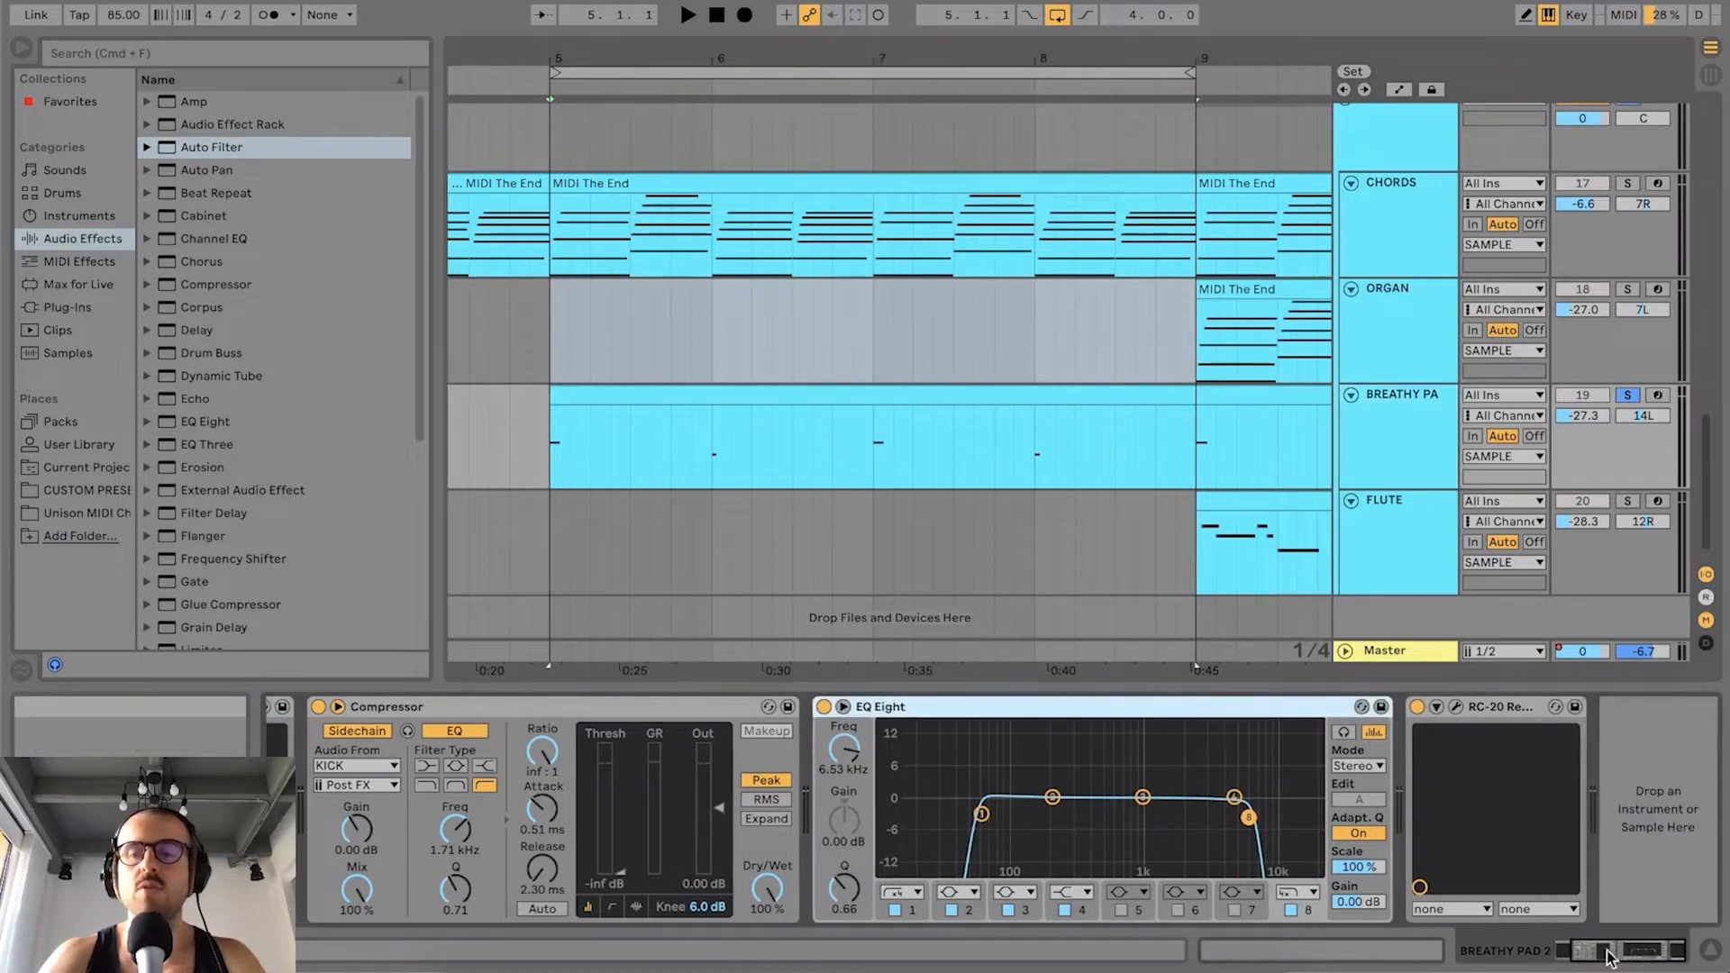
left_click_drag(1636, 952, 1535, 950)
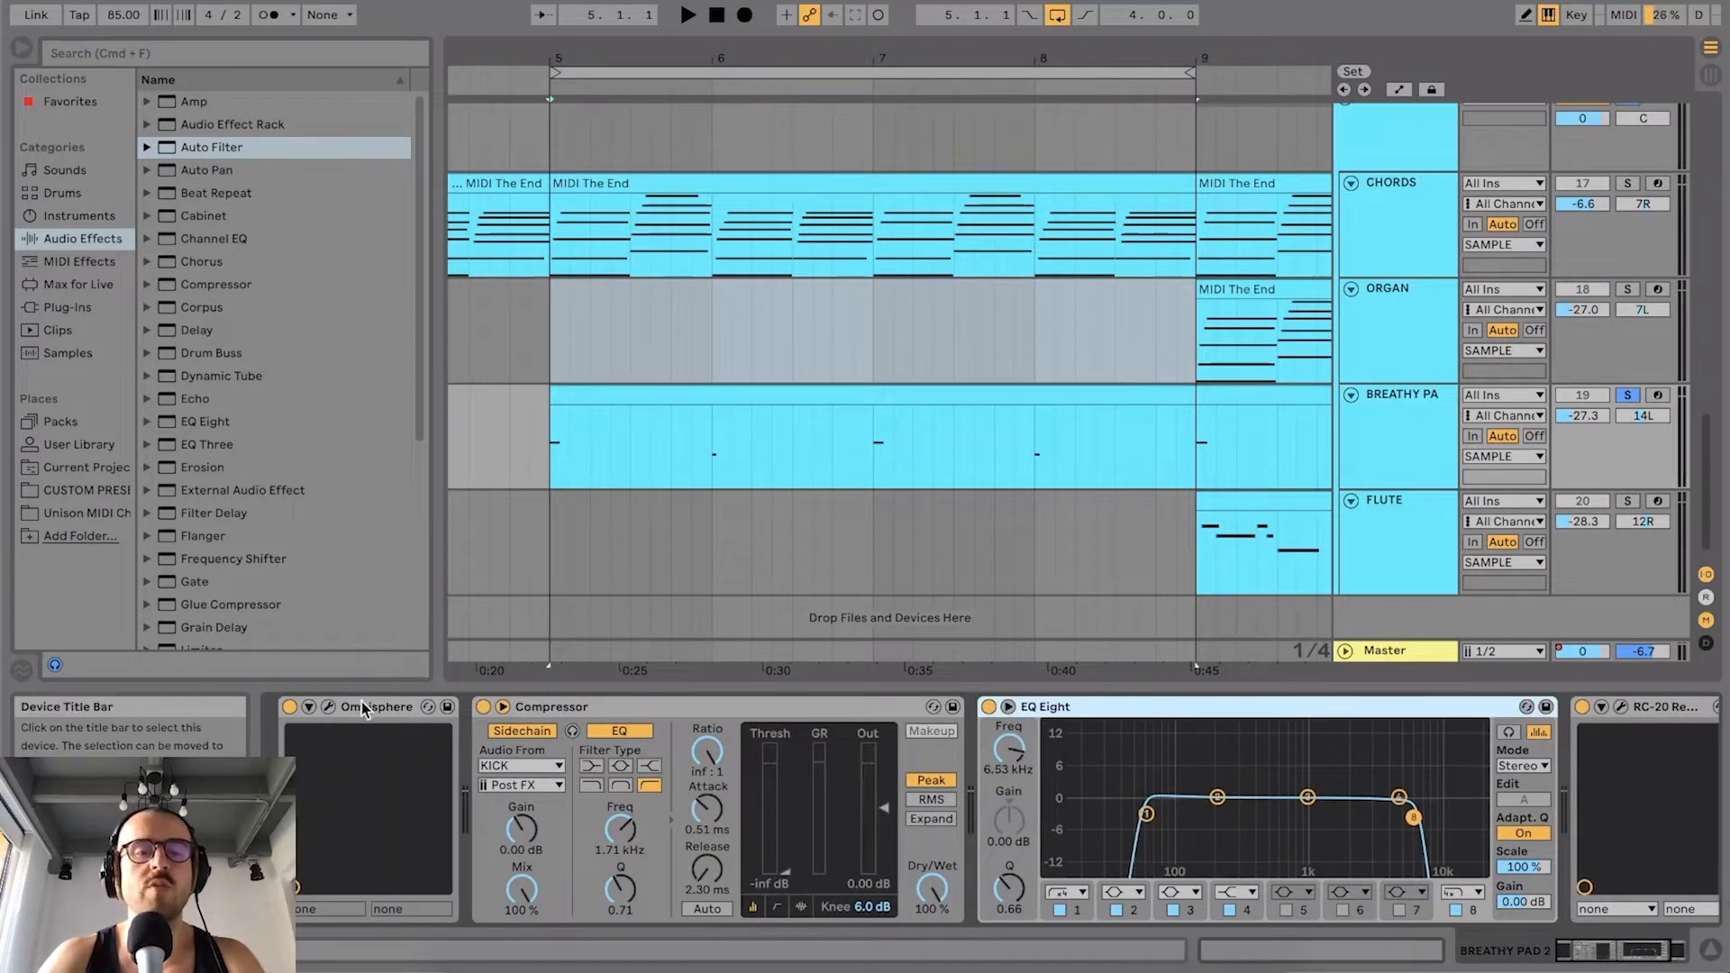
left_click(333, 707)
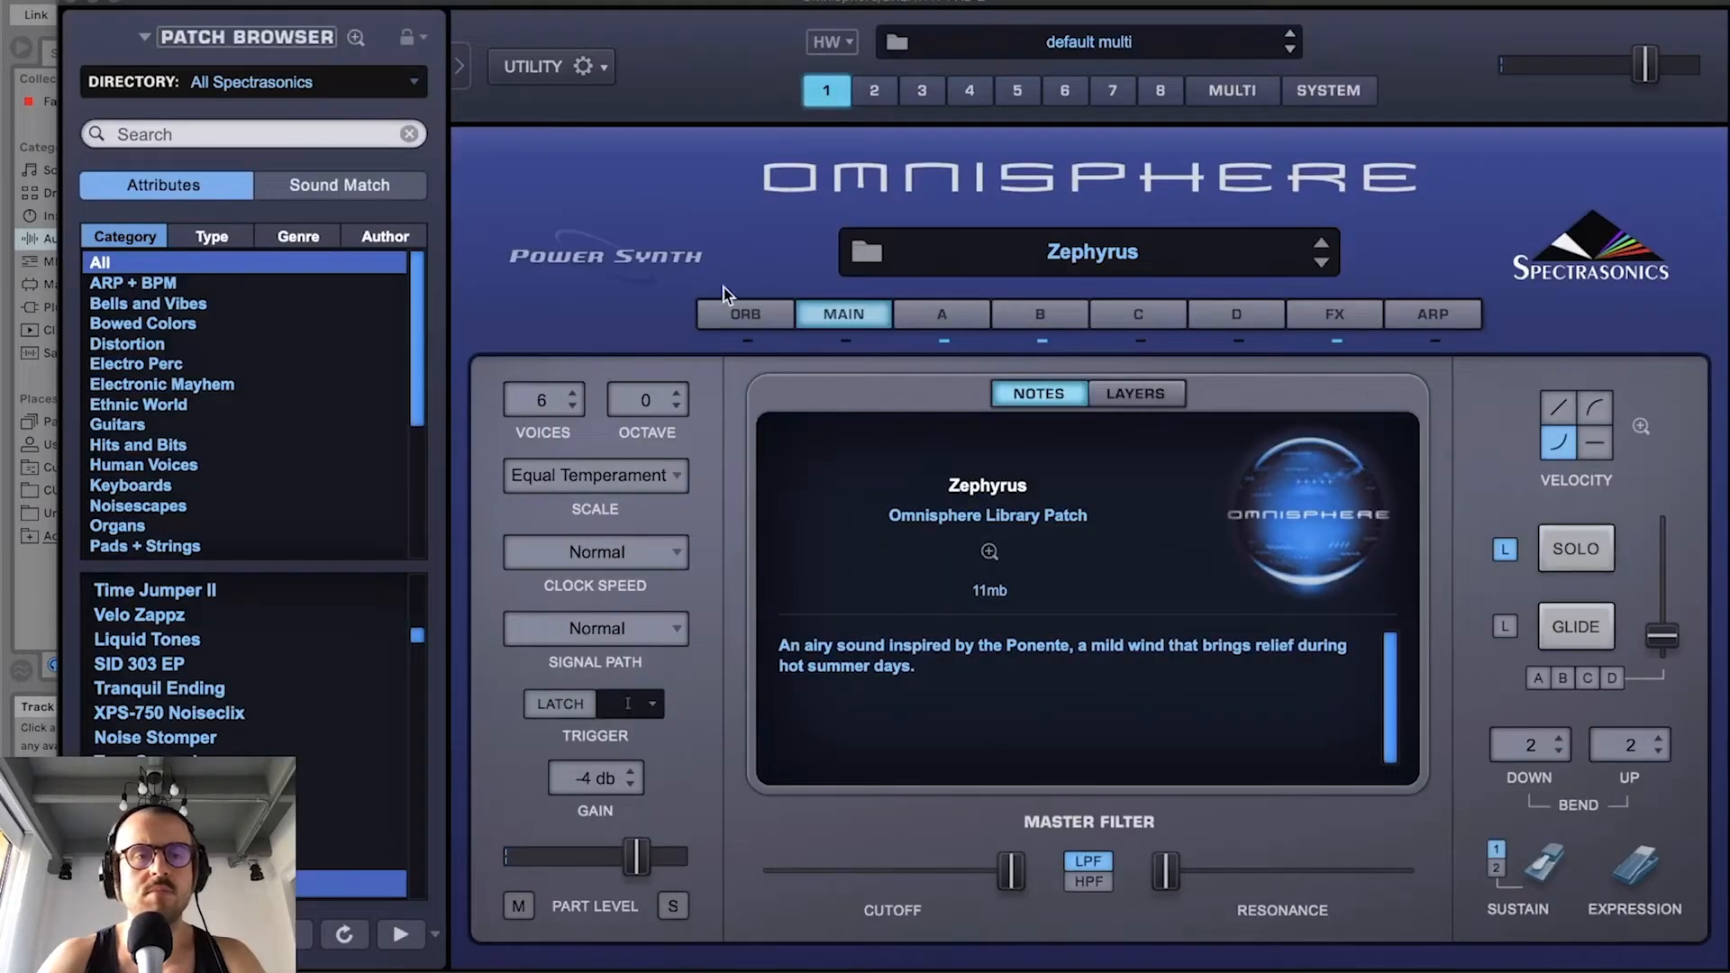
left_click(942, 312)
left_click(1040, 312)
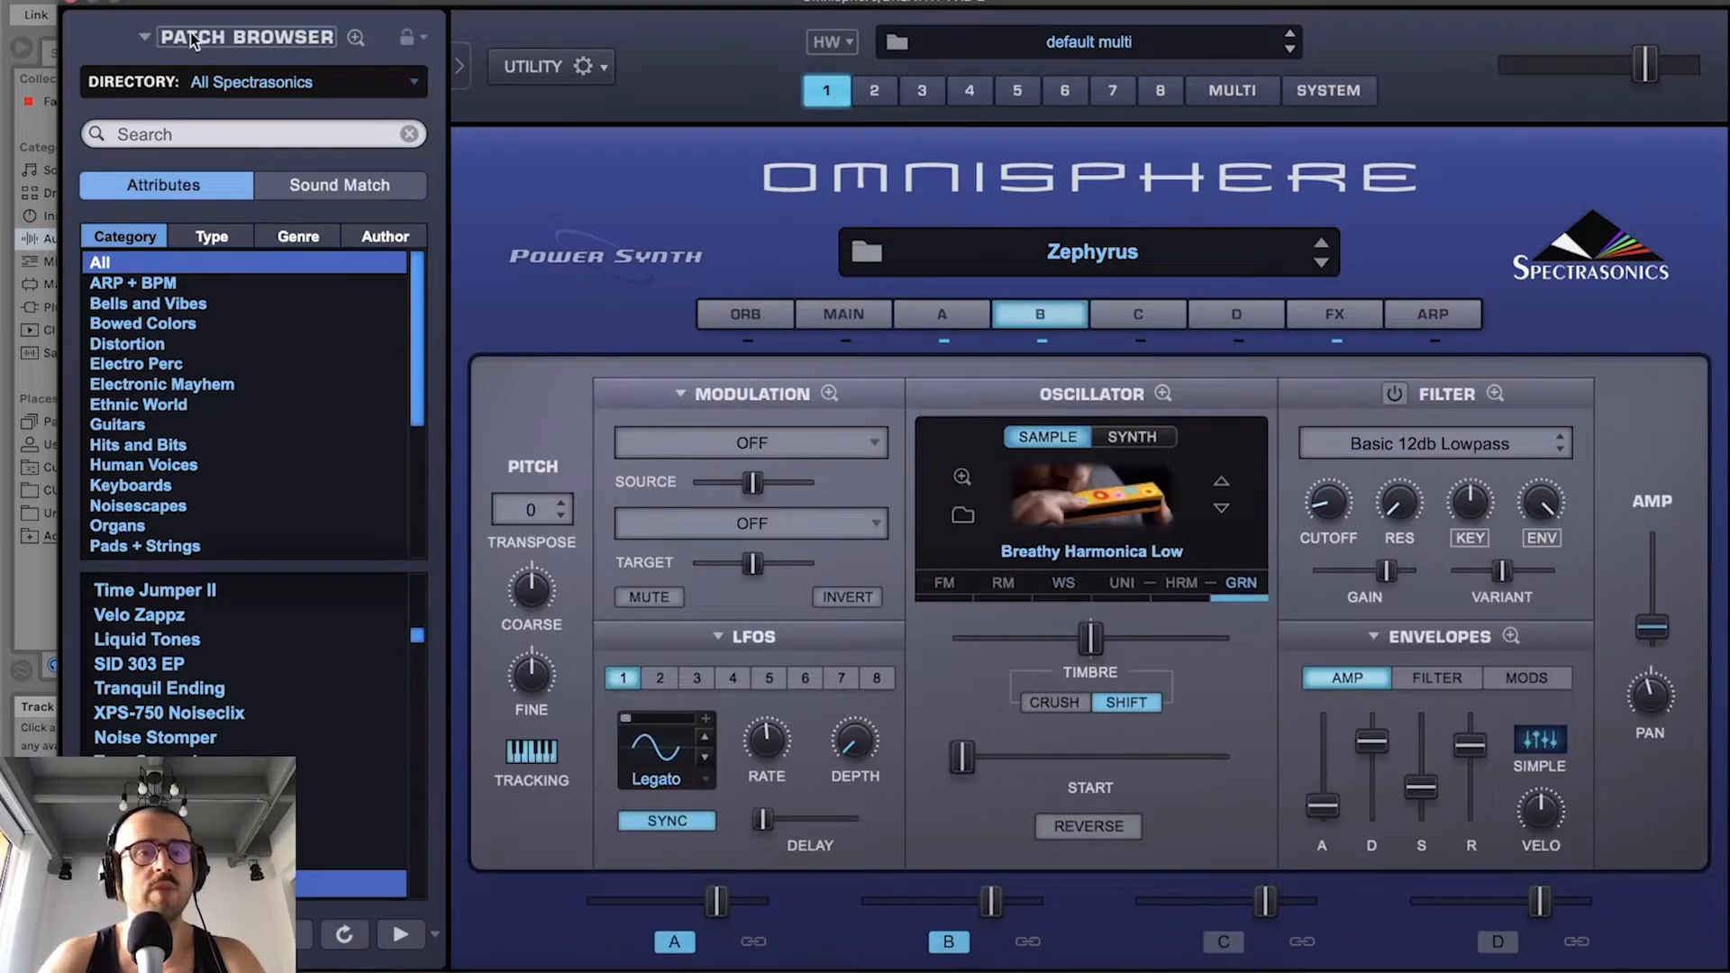
Step: Close the Omnisphere window and bypass the Compressor on BREATHY PAD 2 while playing the soloed track
left_click(63, 3)
key("space")
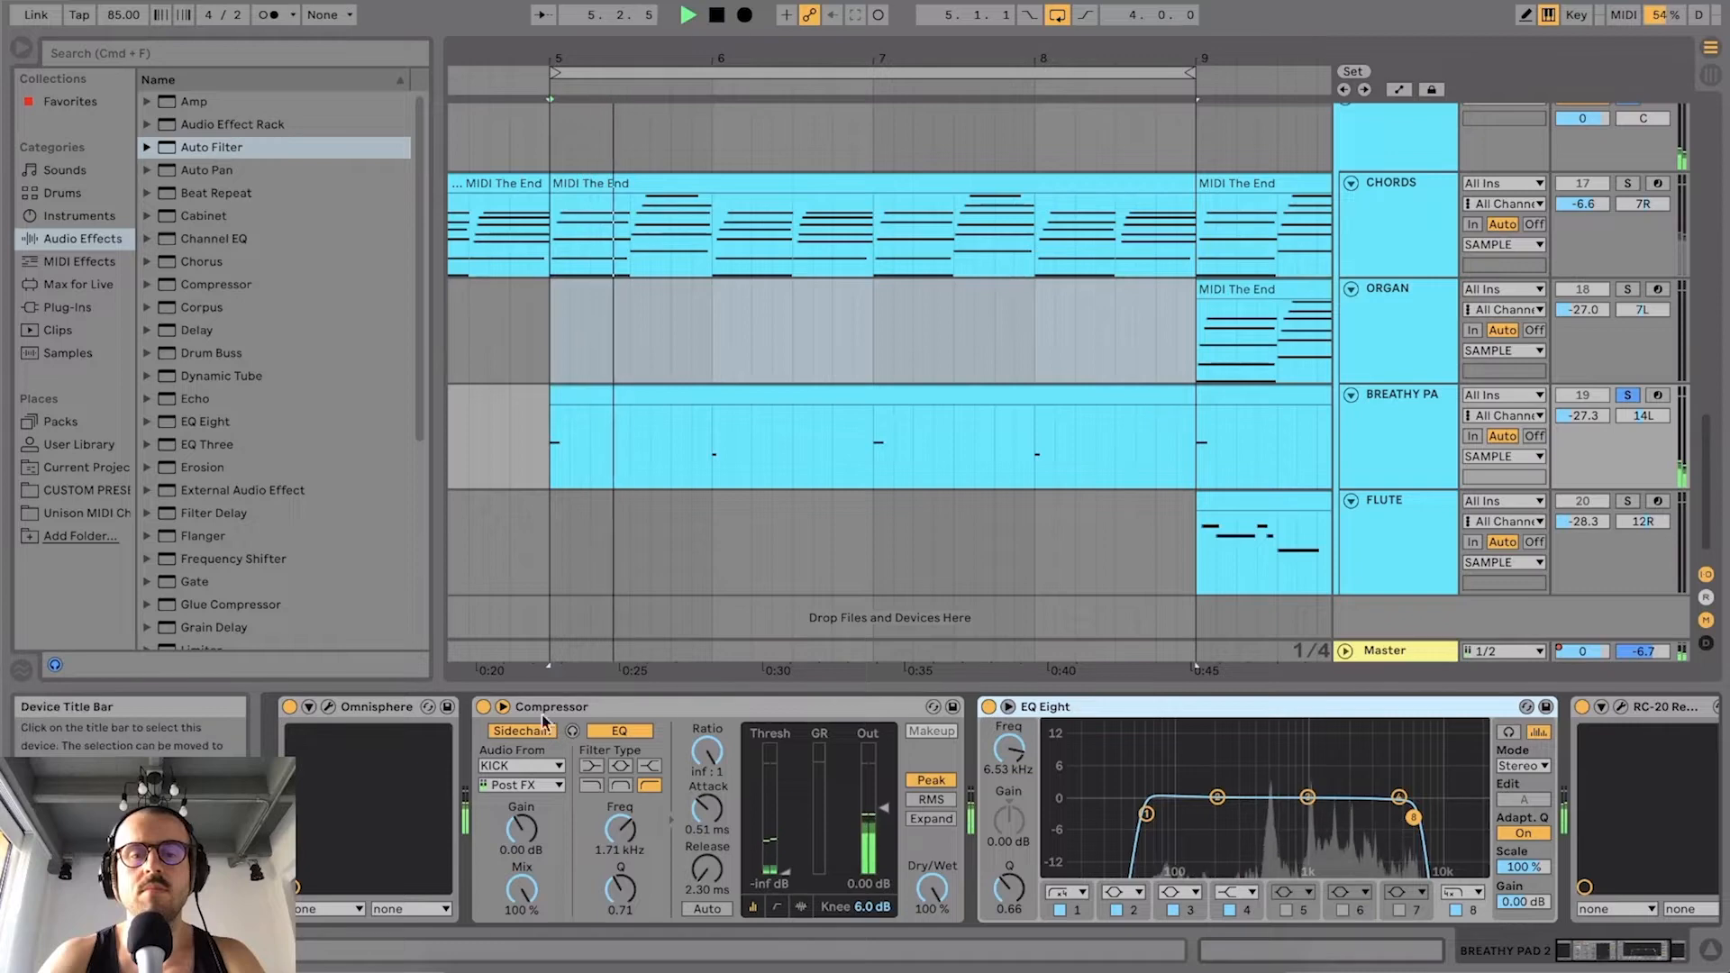
left_click(484, 708)
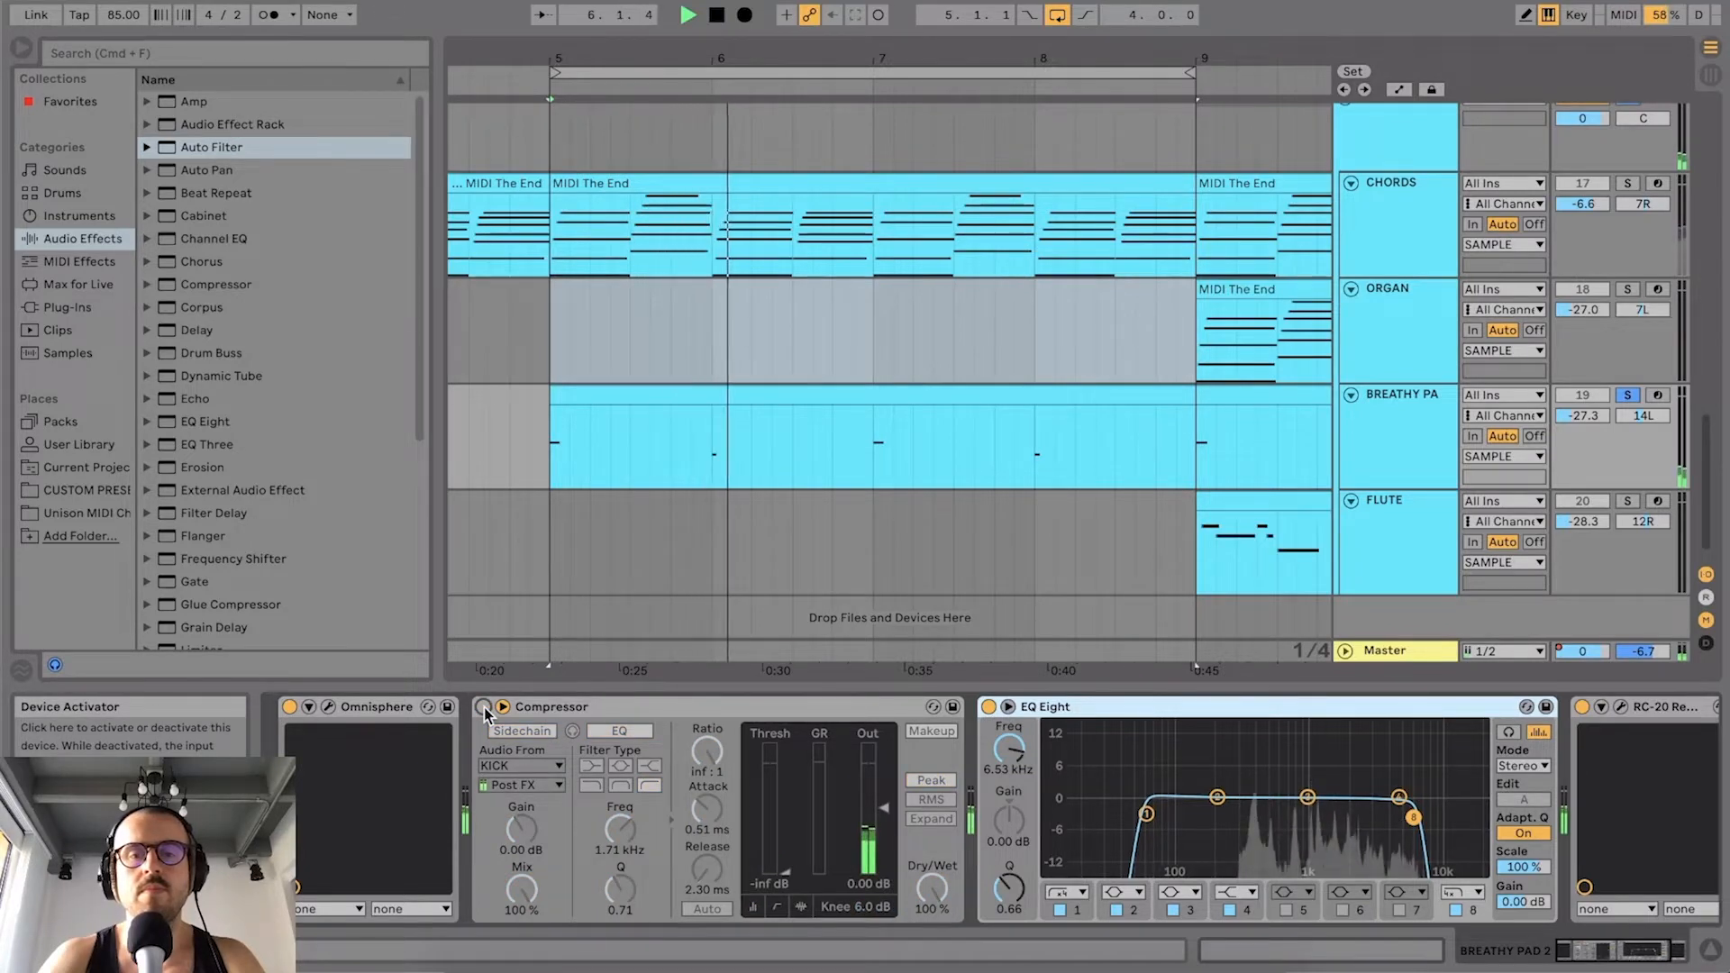
key("space")
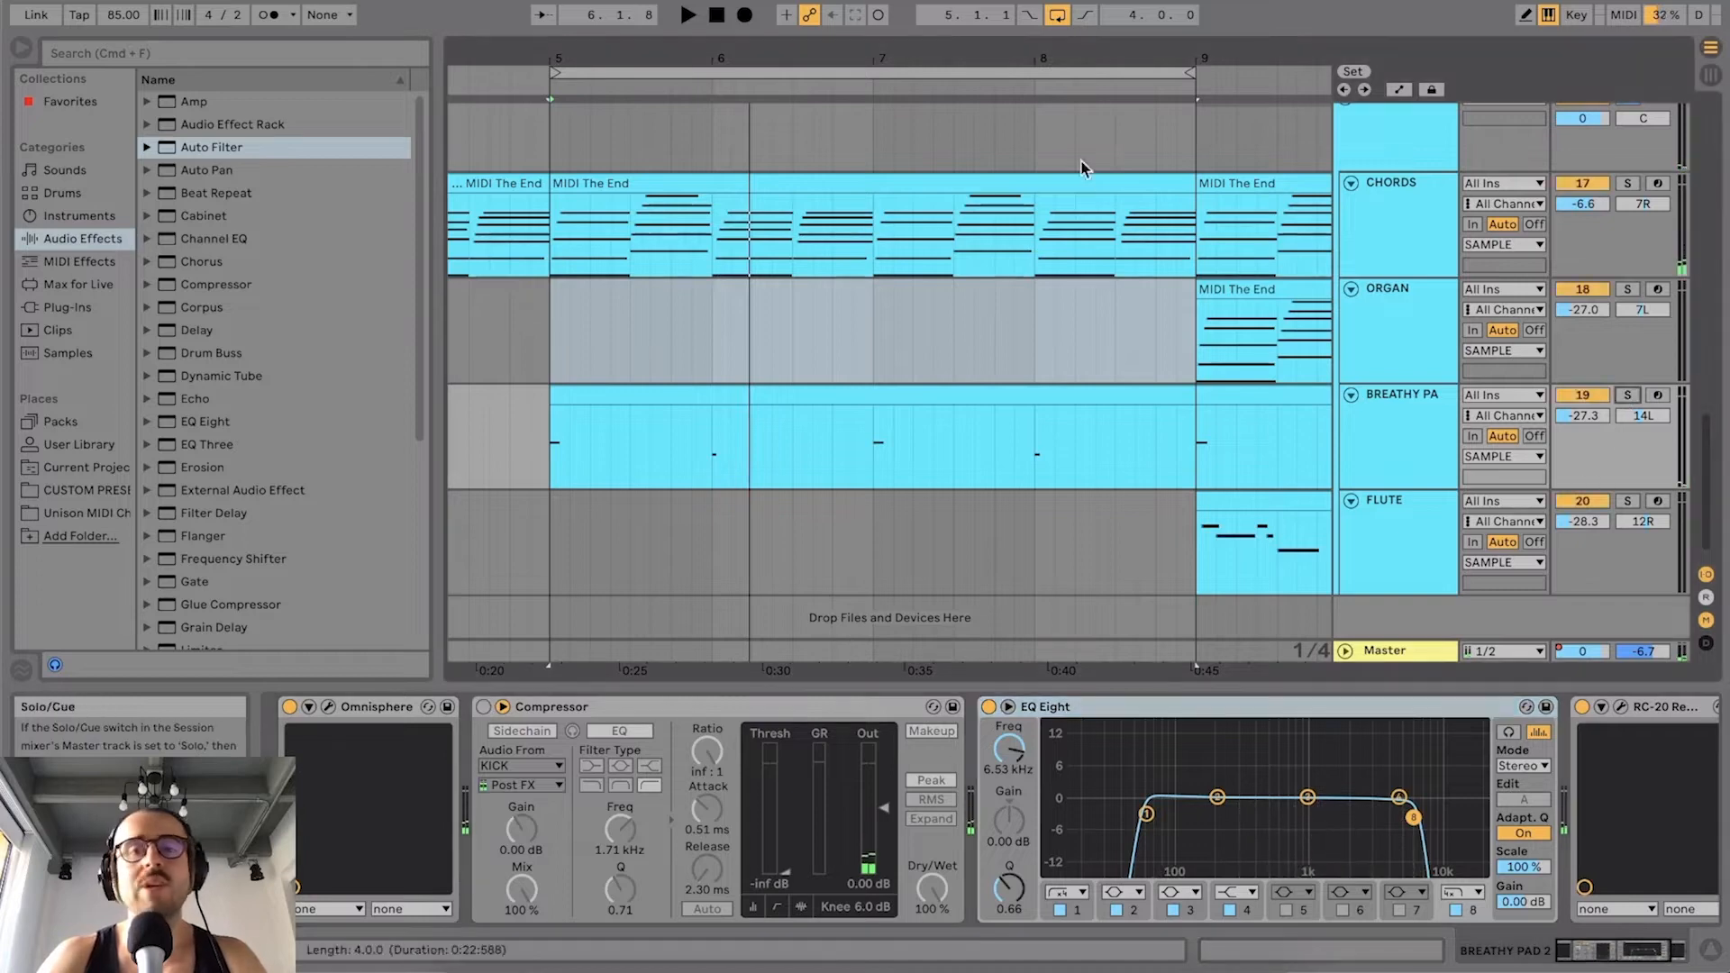
Step: Play bars 5 to 9 with BREATHY PAD 2 unsoloed to hear it in the full mix without its Compressor
left_click_drag(1056, 55, 1057, 53)
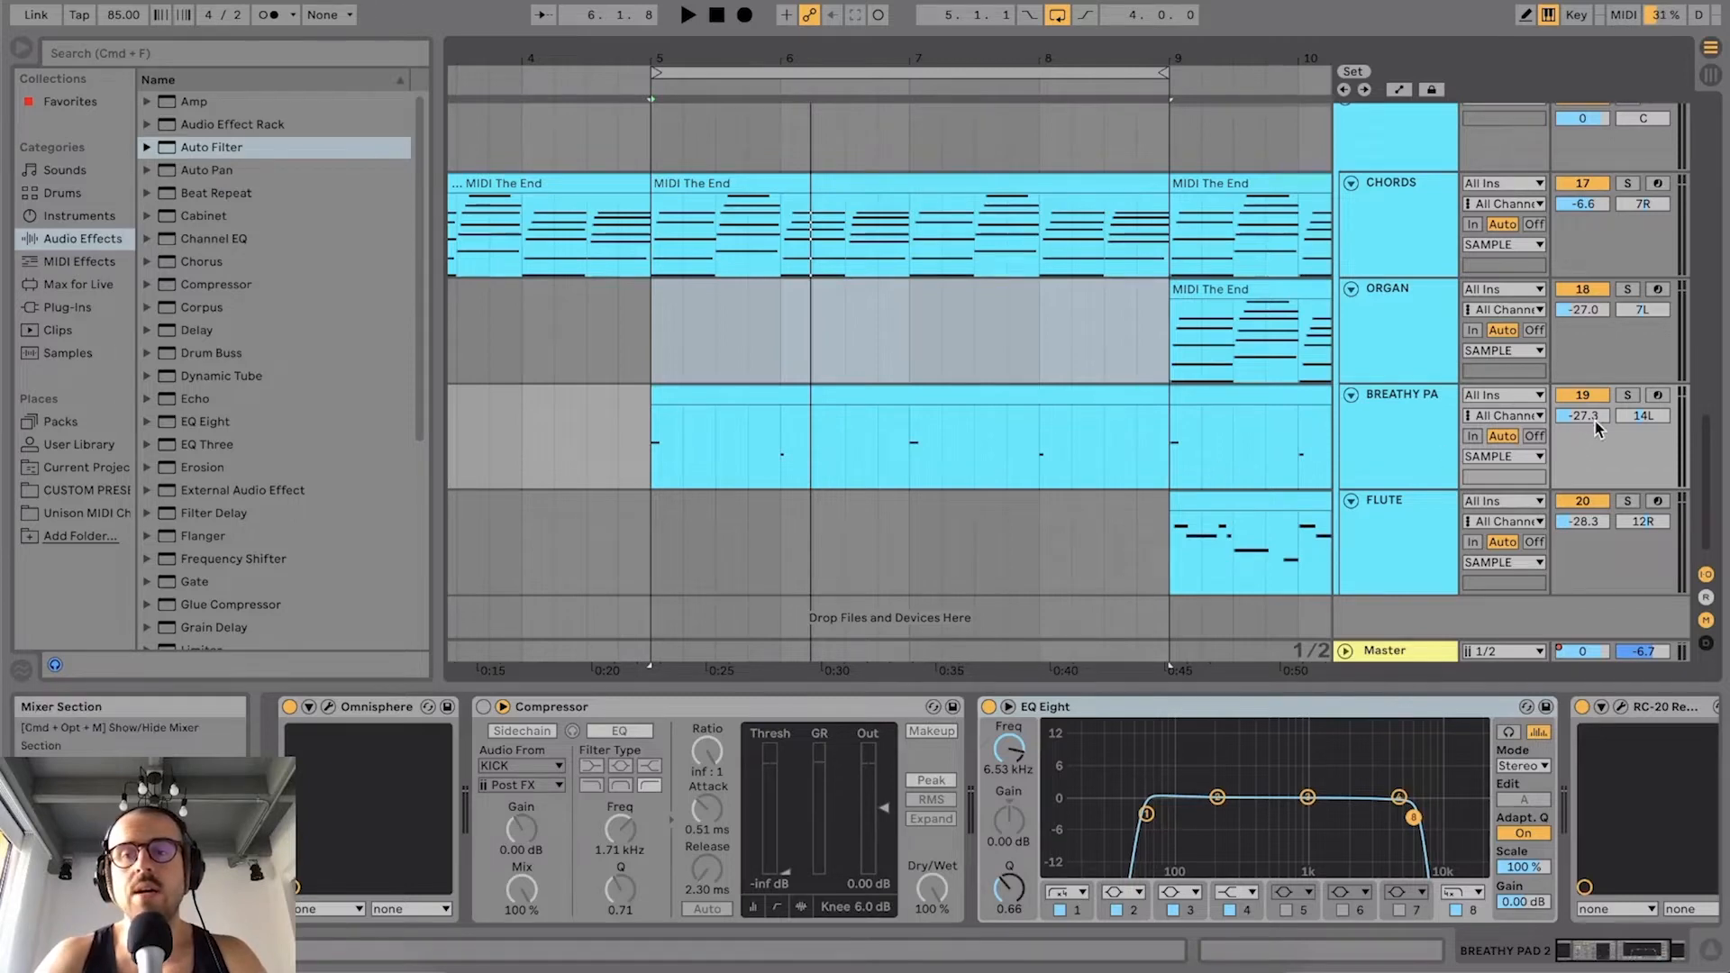
left_click(601, 83)
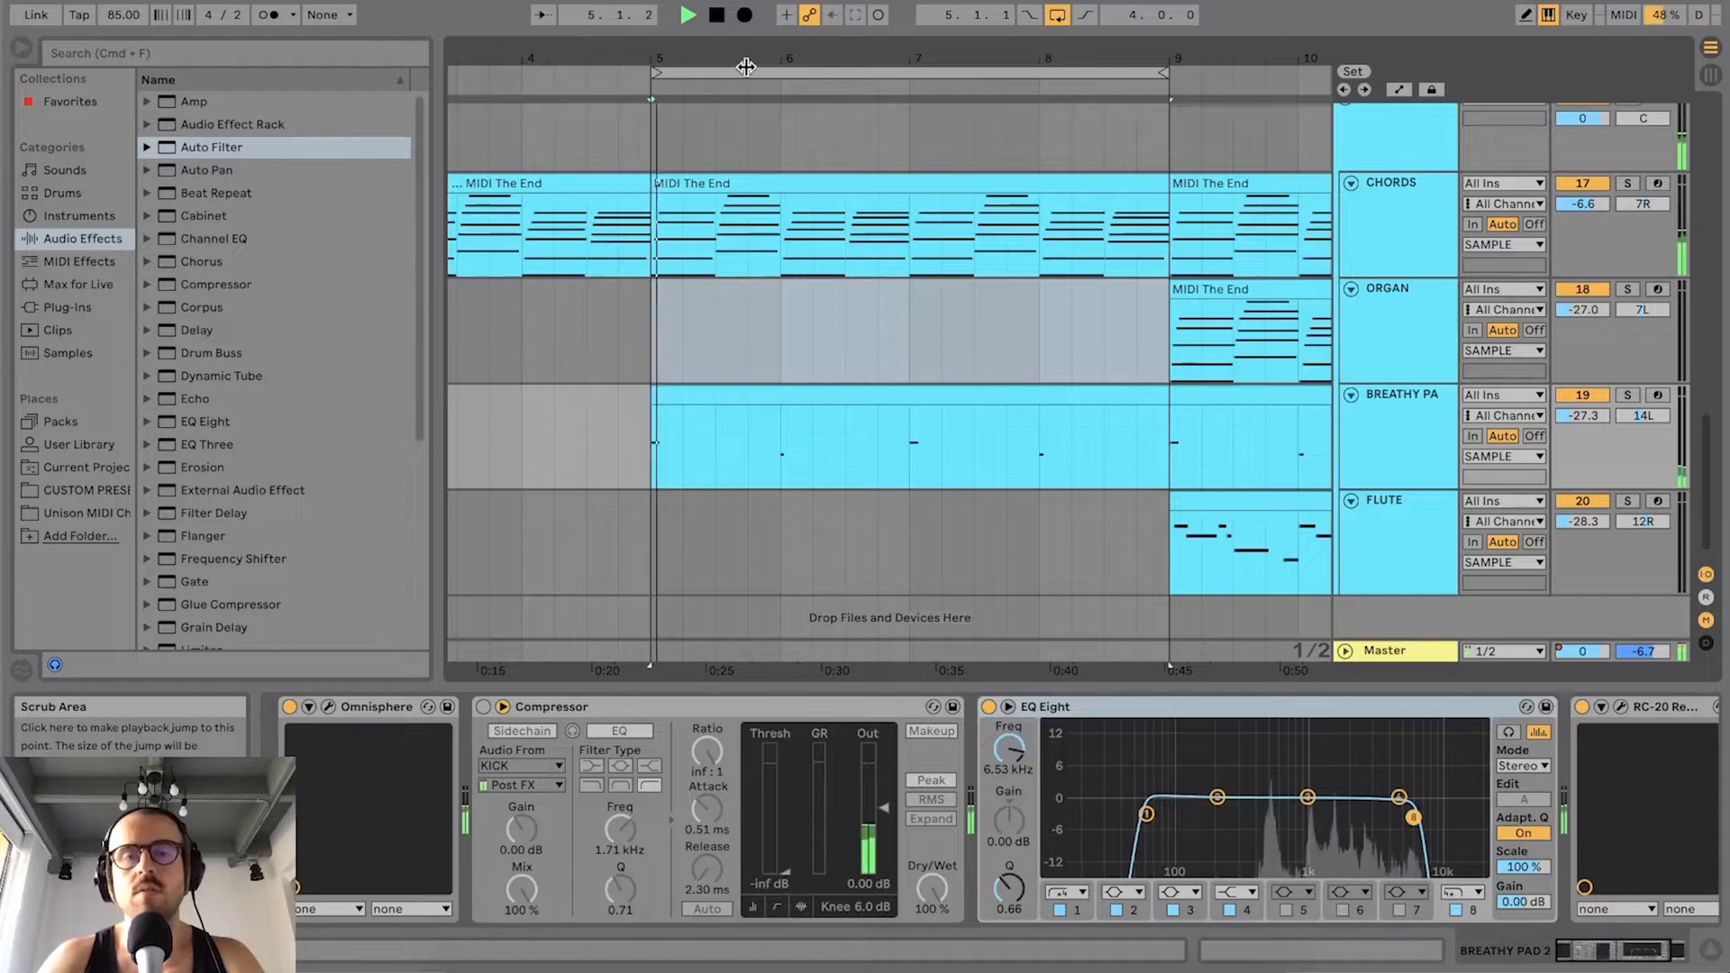
left_click_drag(758, 65, 758, 55)
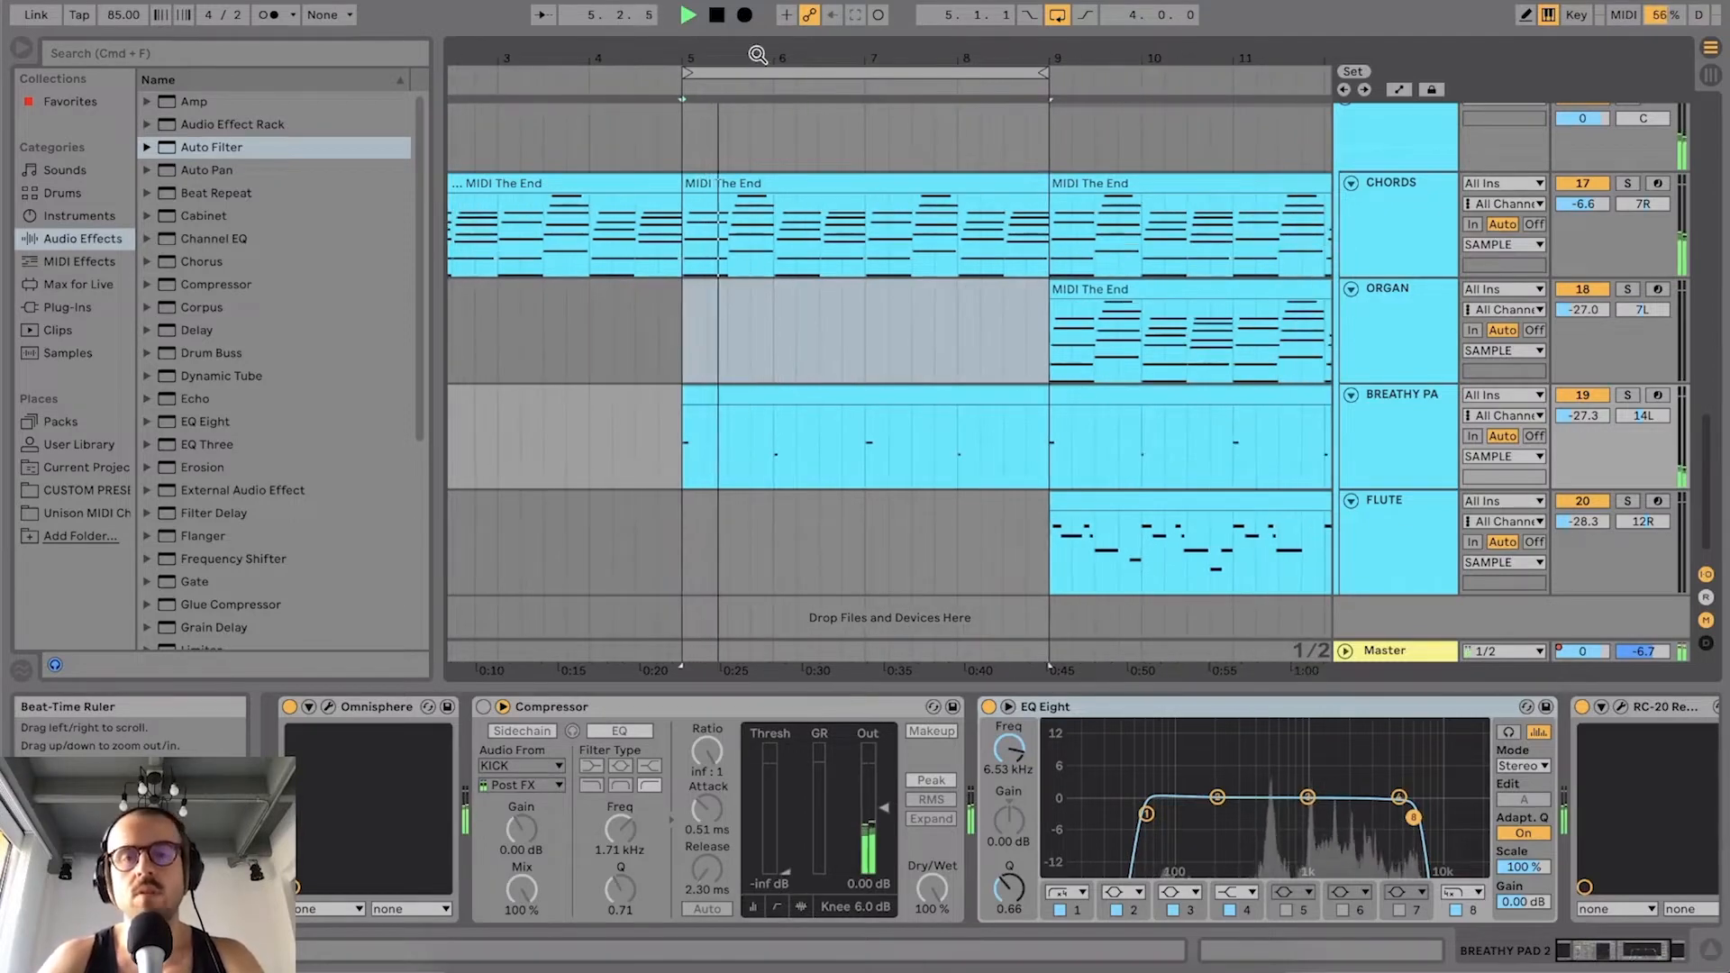
key("space")
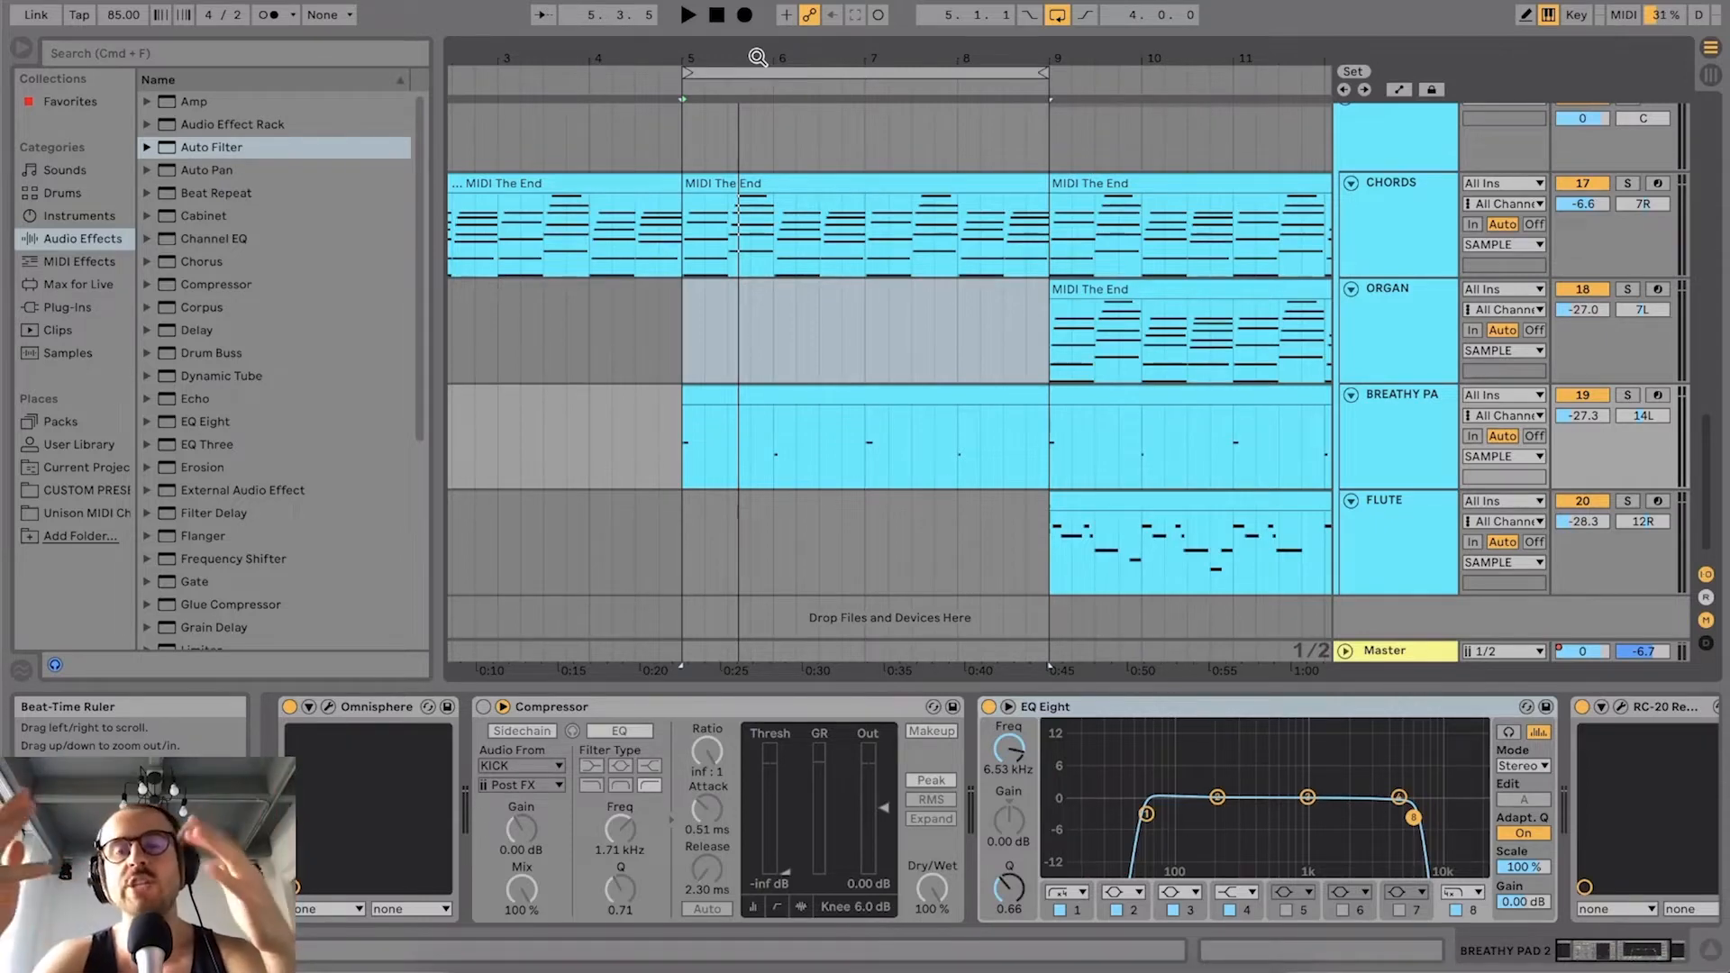
Step: Review the drum tracks, then inspect the ORGAN, BREATHY PAD 2 and CHORDS tracks across bars 5 to 9
scroll(706, 232, "up", 10)
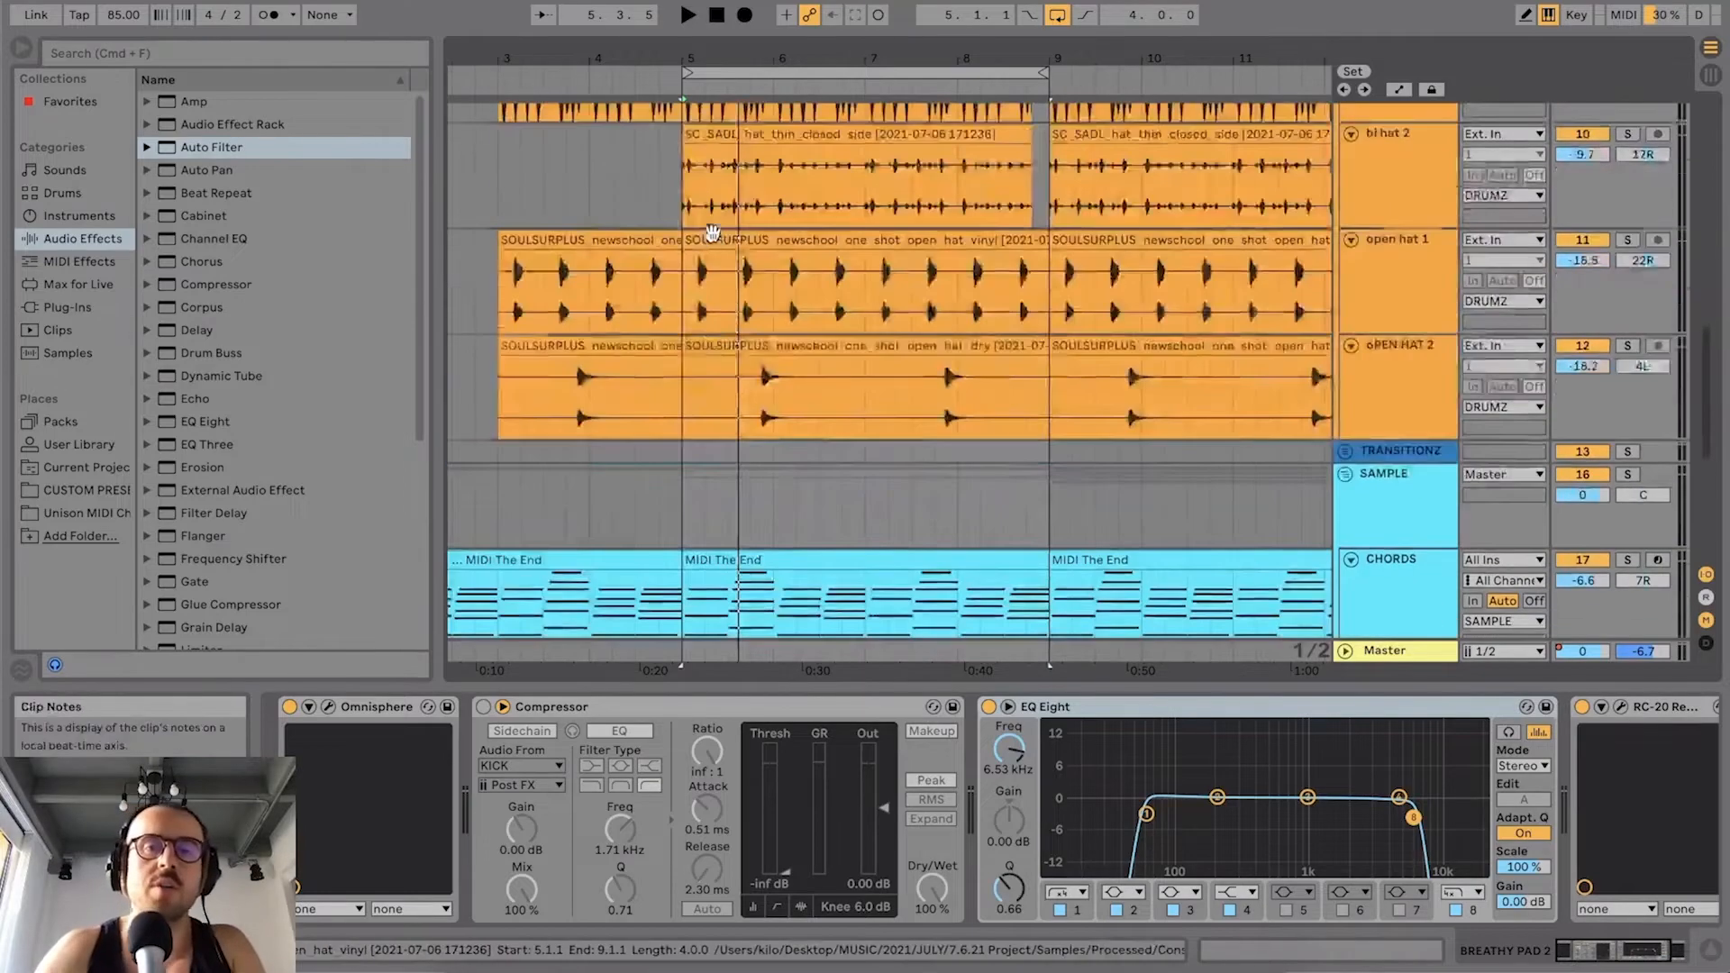
scroll(932, 441, "up", 5)
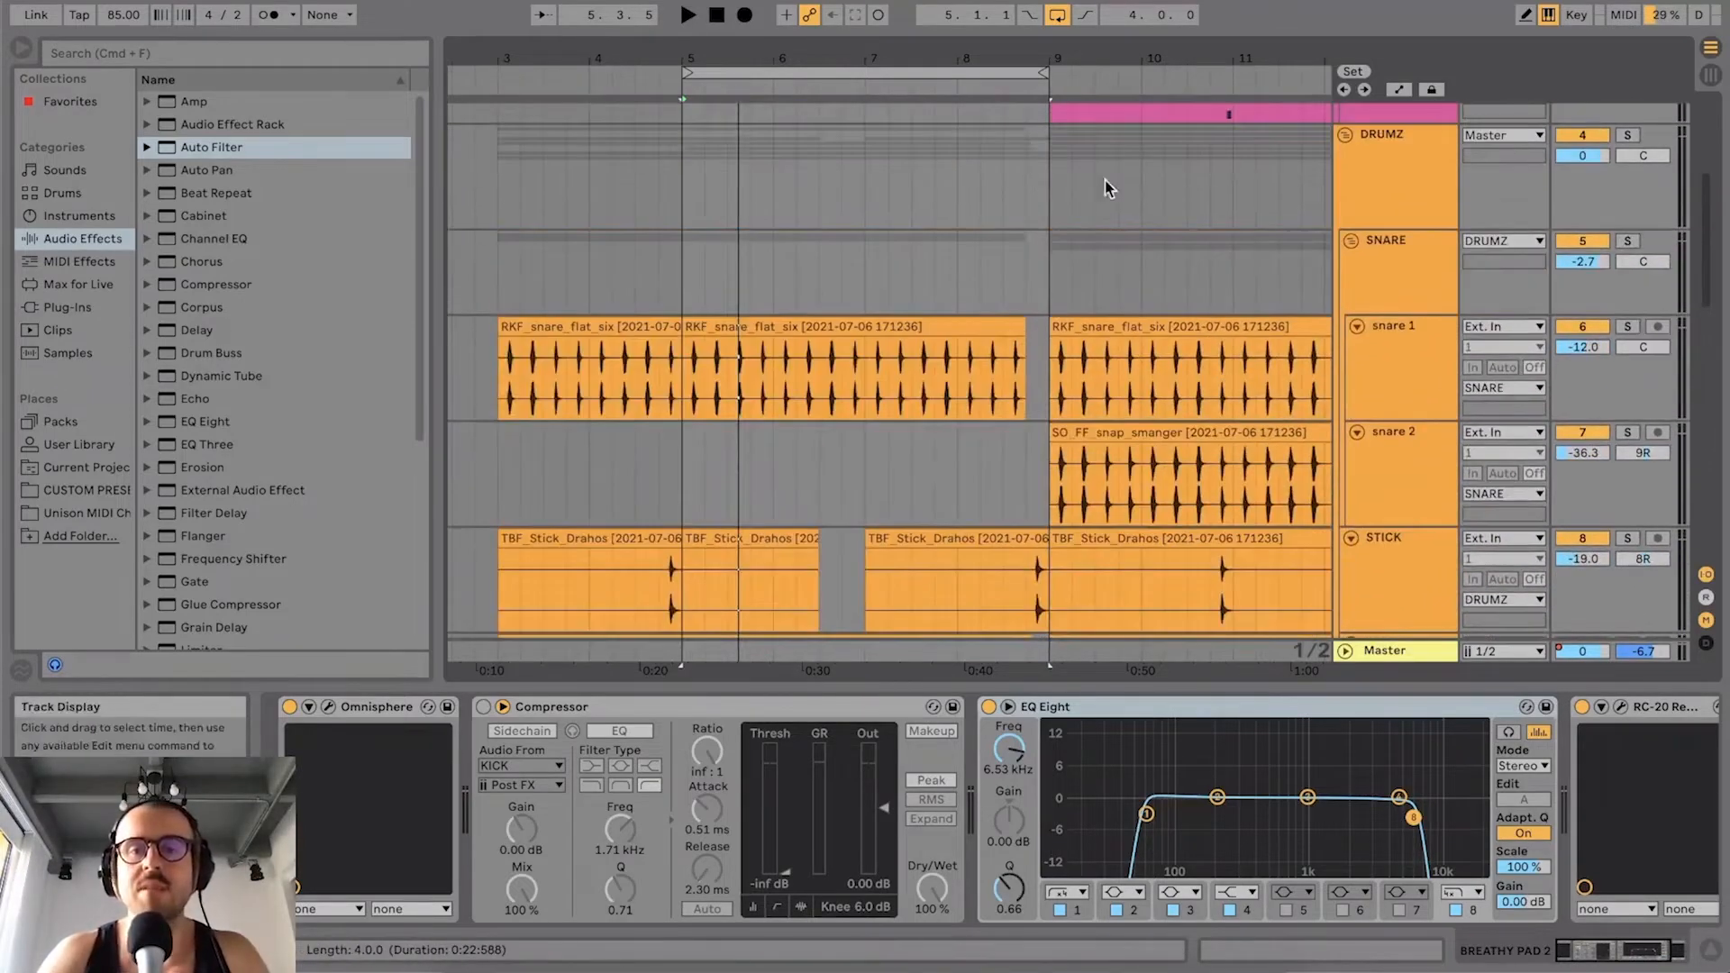
scroll(1009, 313, "down", 15)
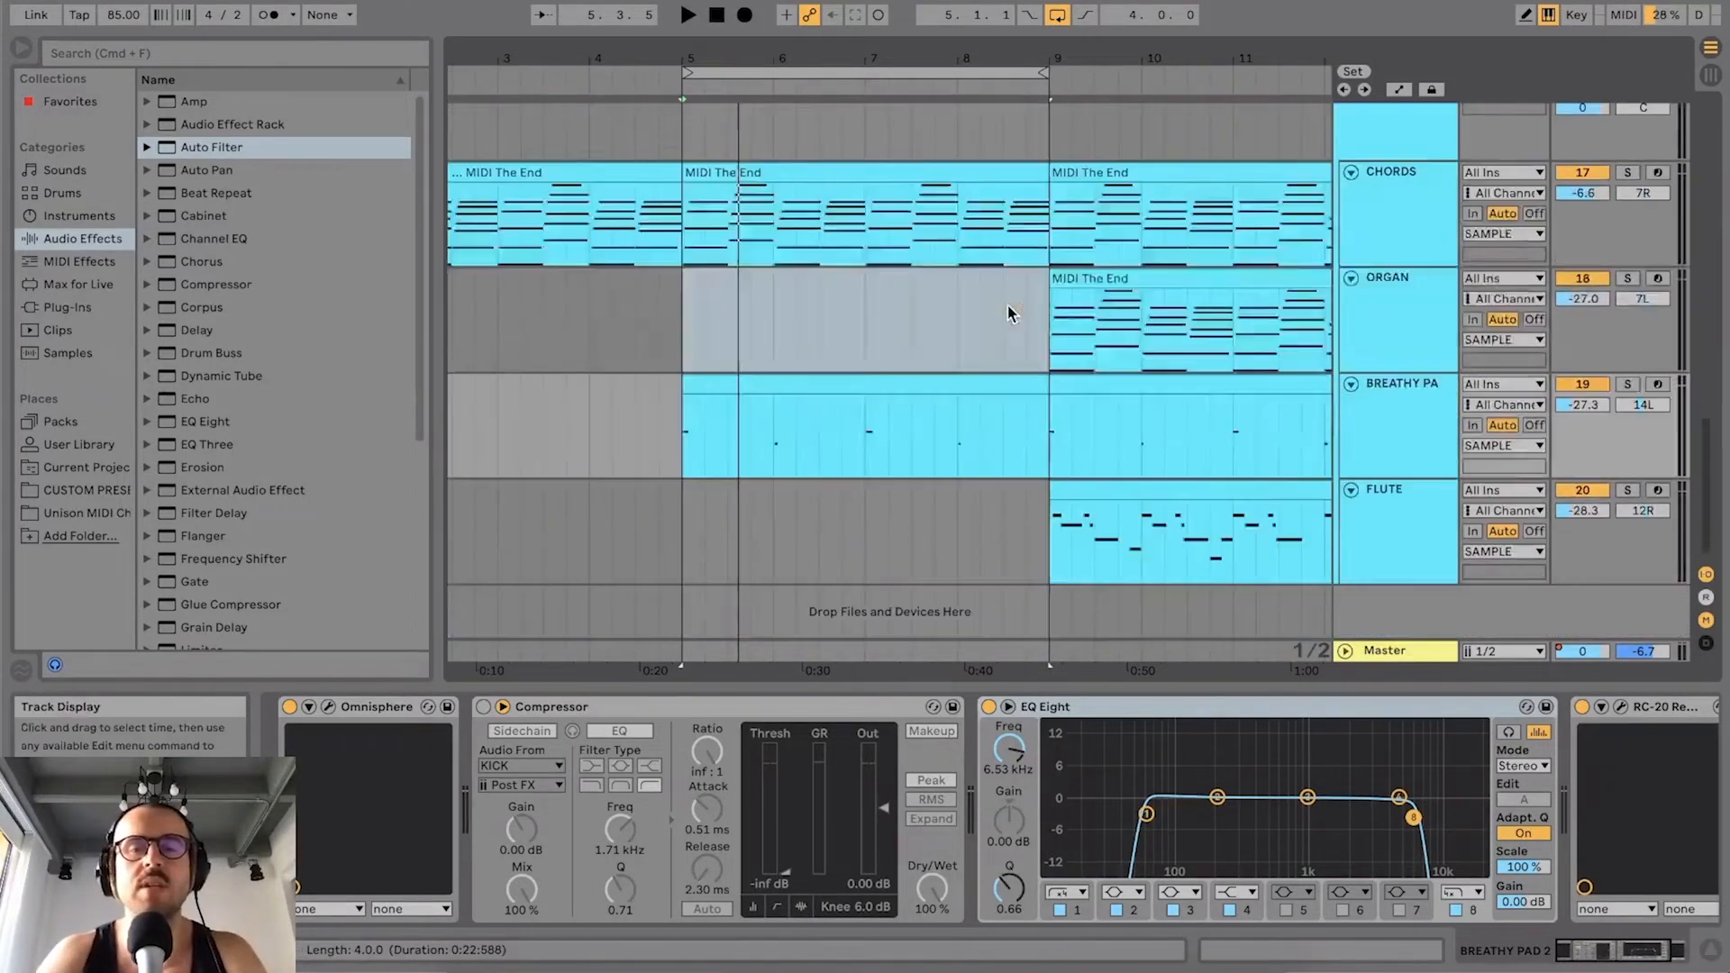
left_click(1004, 307)
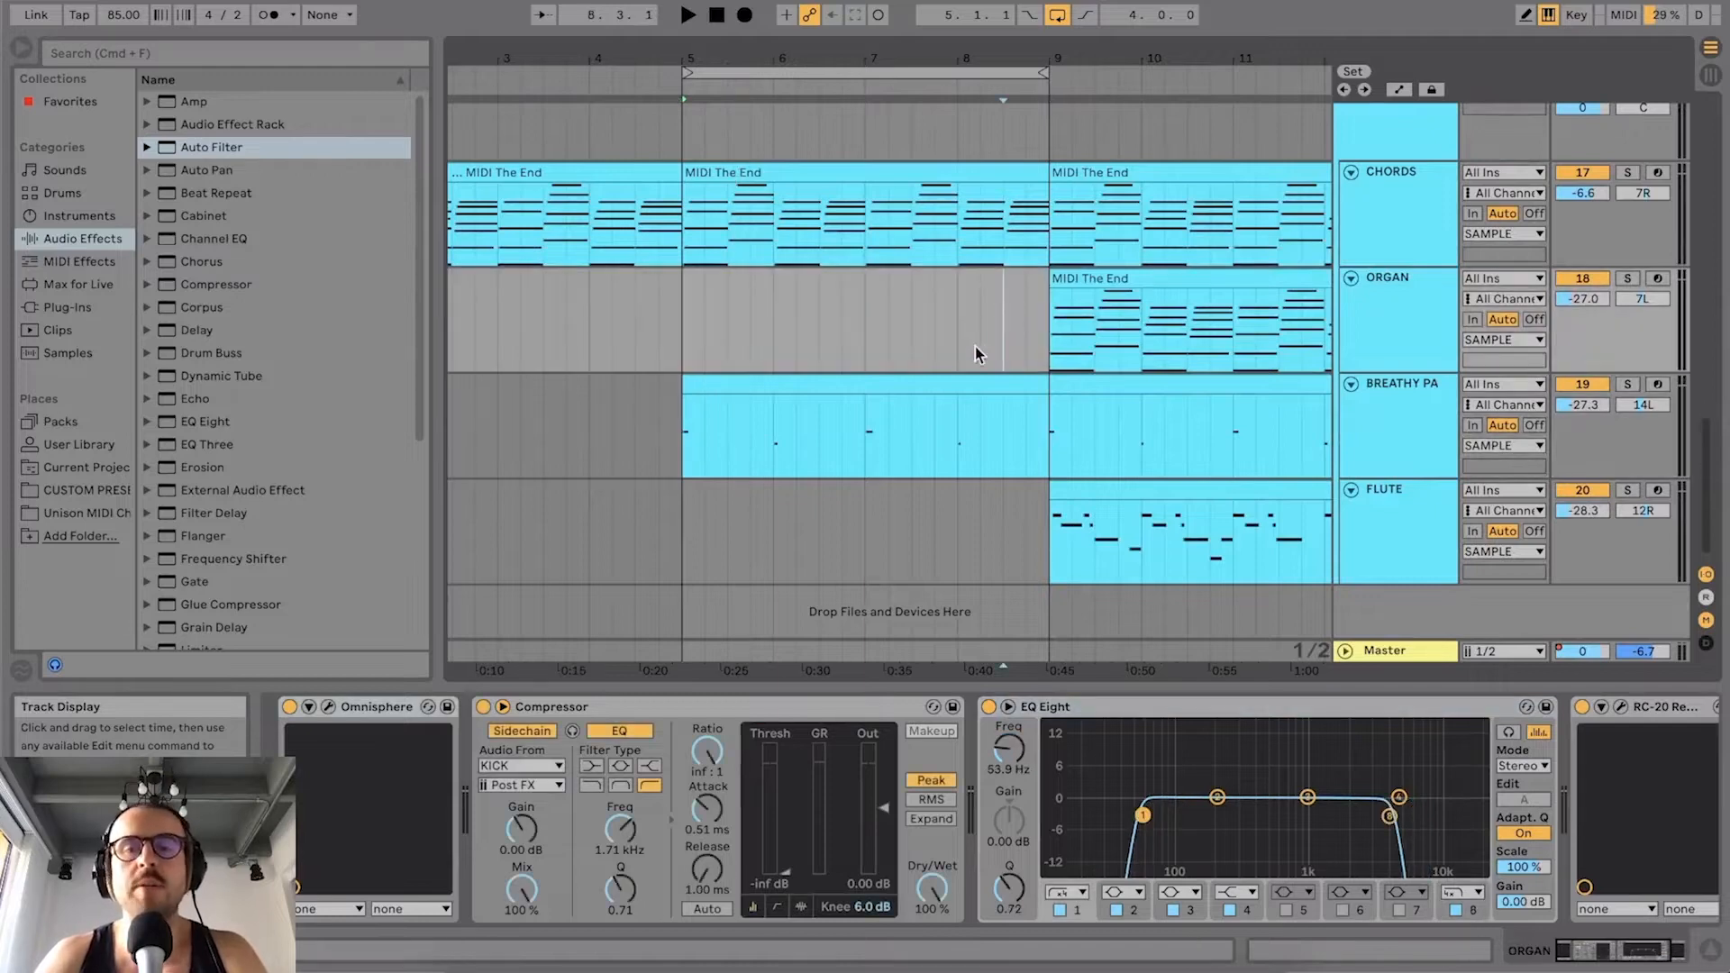
left_click(959, 382)
left_click(887, 164)
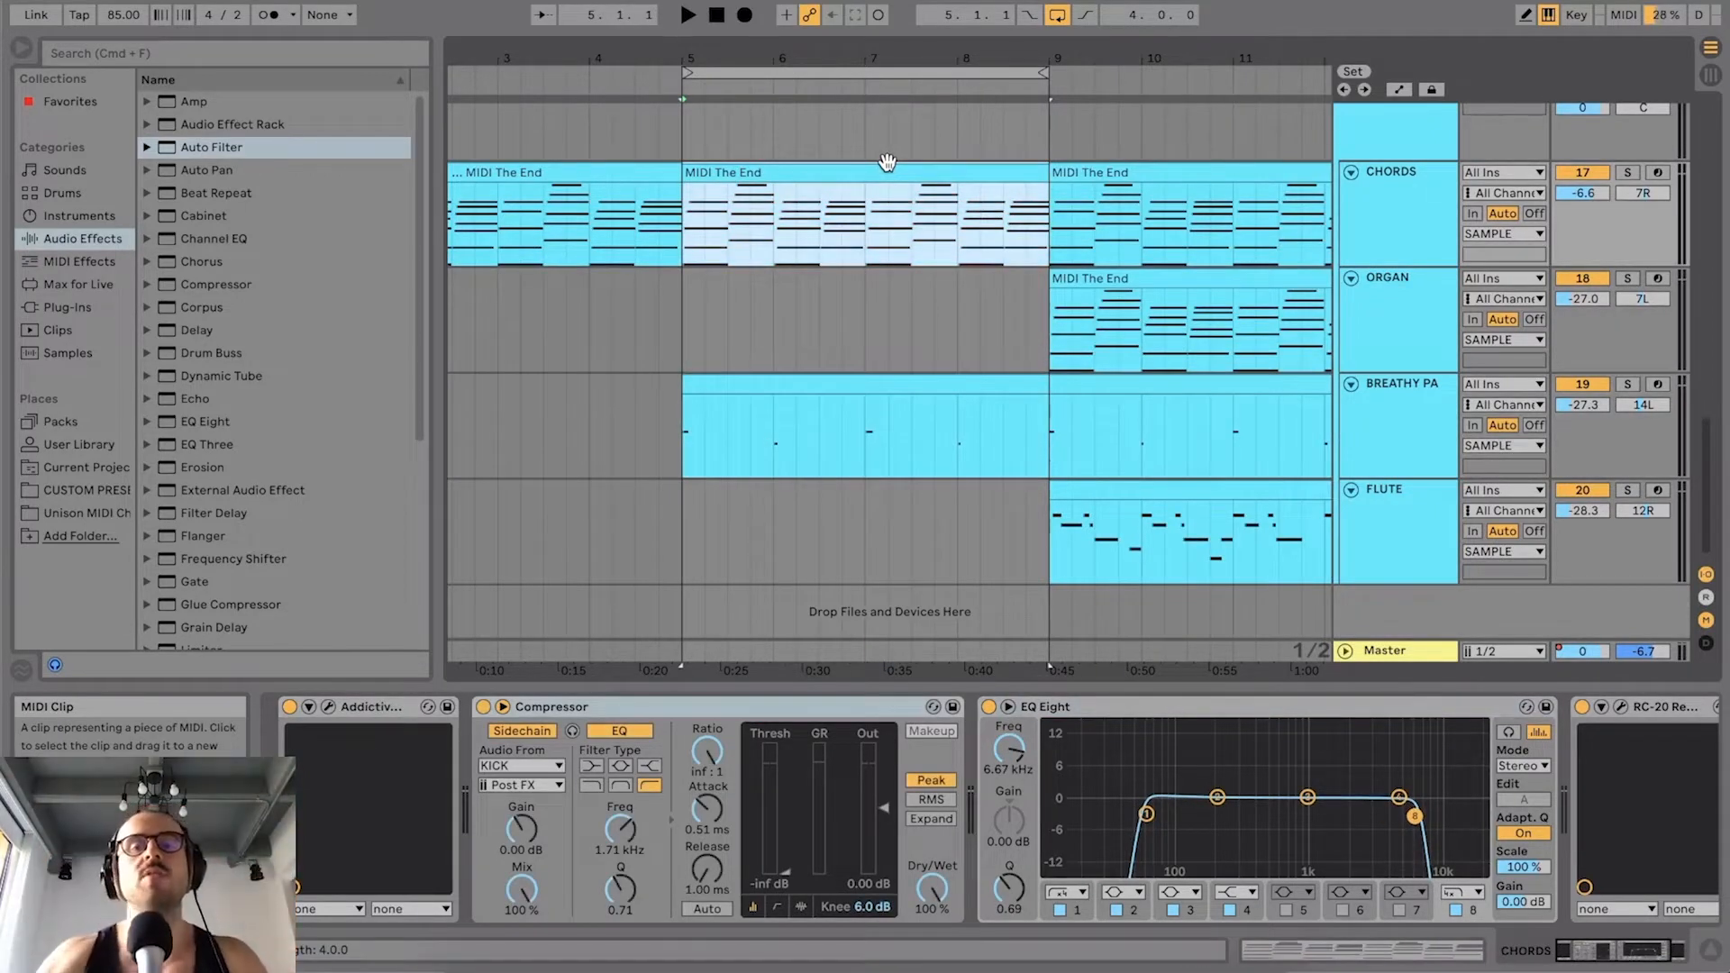
Step: Examine the hi hat 2 clip and the gaps in the hi-hat tracks before bar 9 and across the arrangement
scroll(829, 375, "up", 10)
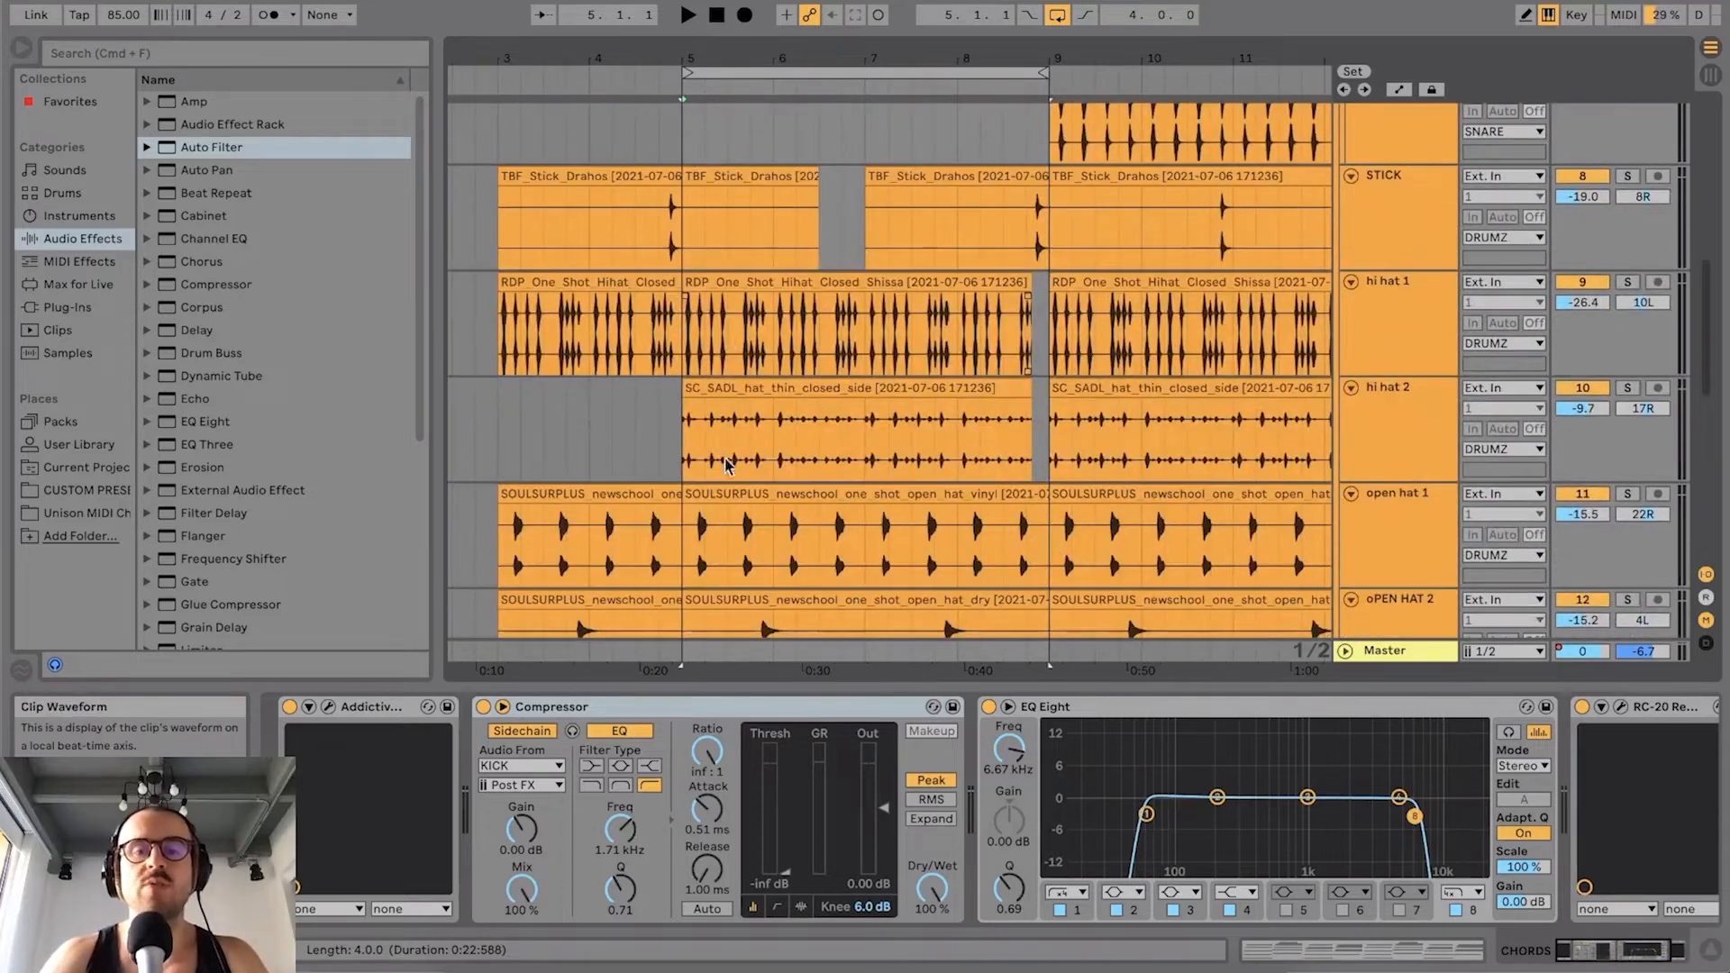
scroll(865, 388, "down", 4)
scroll(1029, 324, "up", 2)
left_click(1030, 324)
scroll(1036, 333, "up", 2)
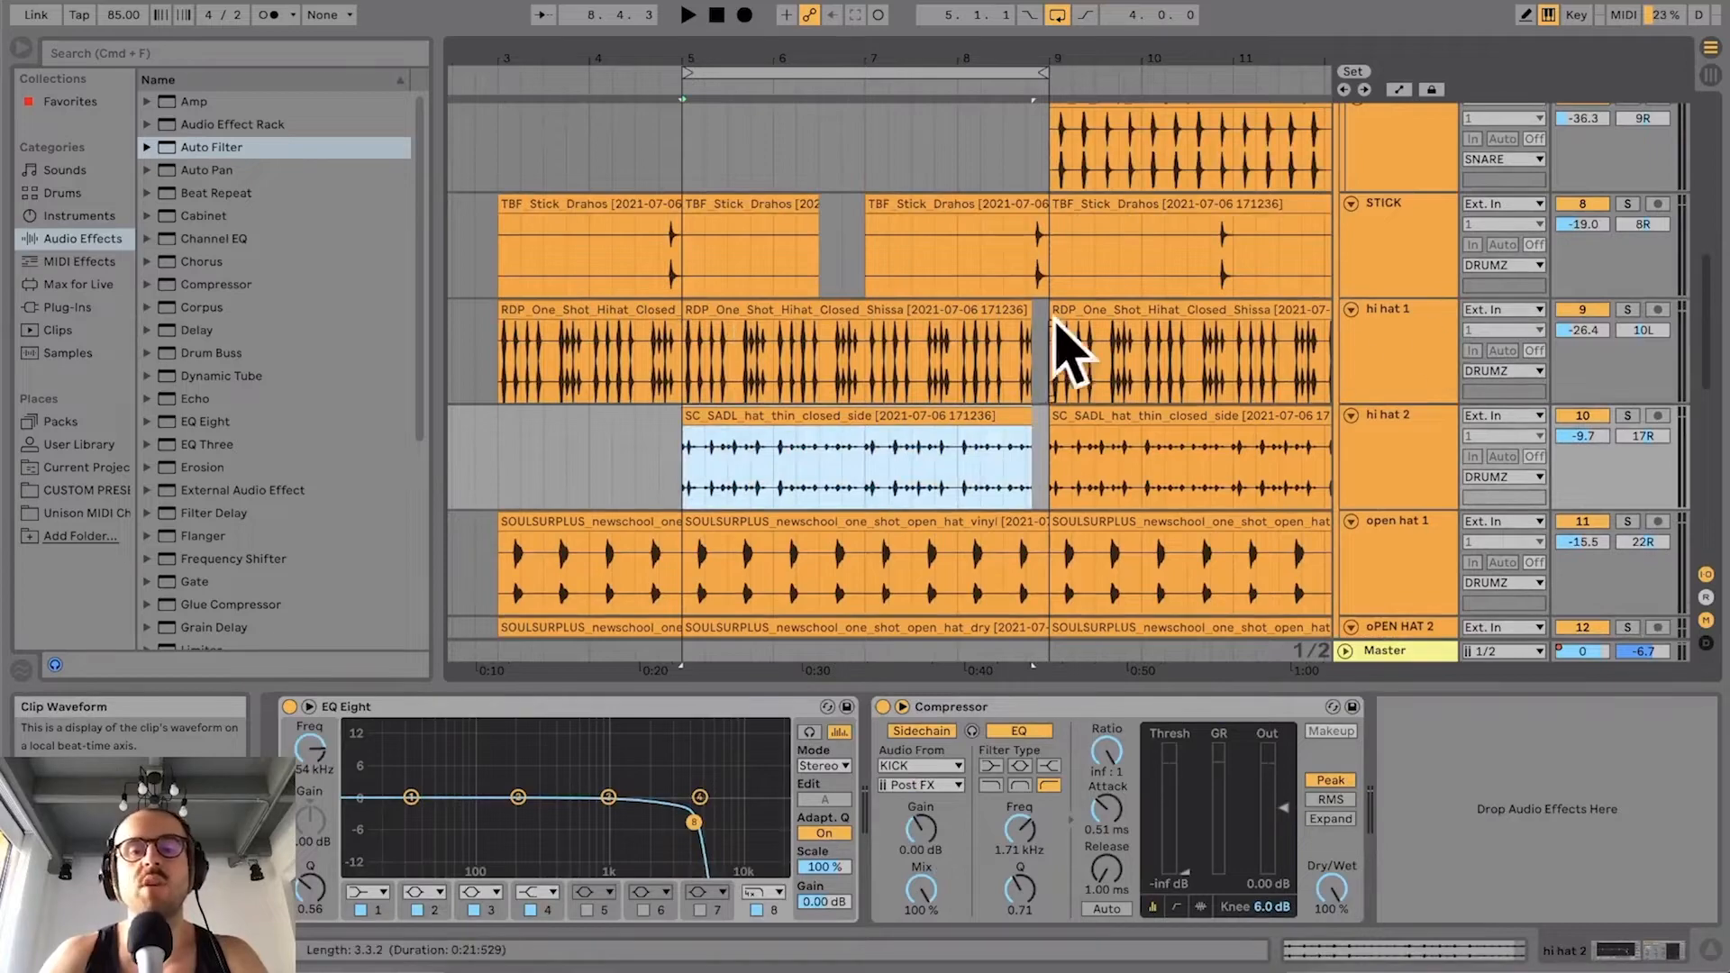
scroll(991, 337, "down", 4)
left_click_drag(962, 47, 781, 20)
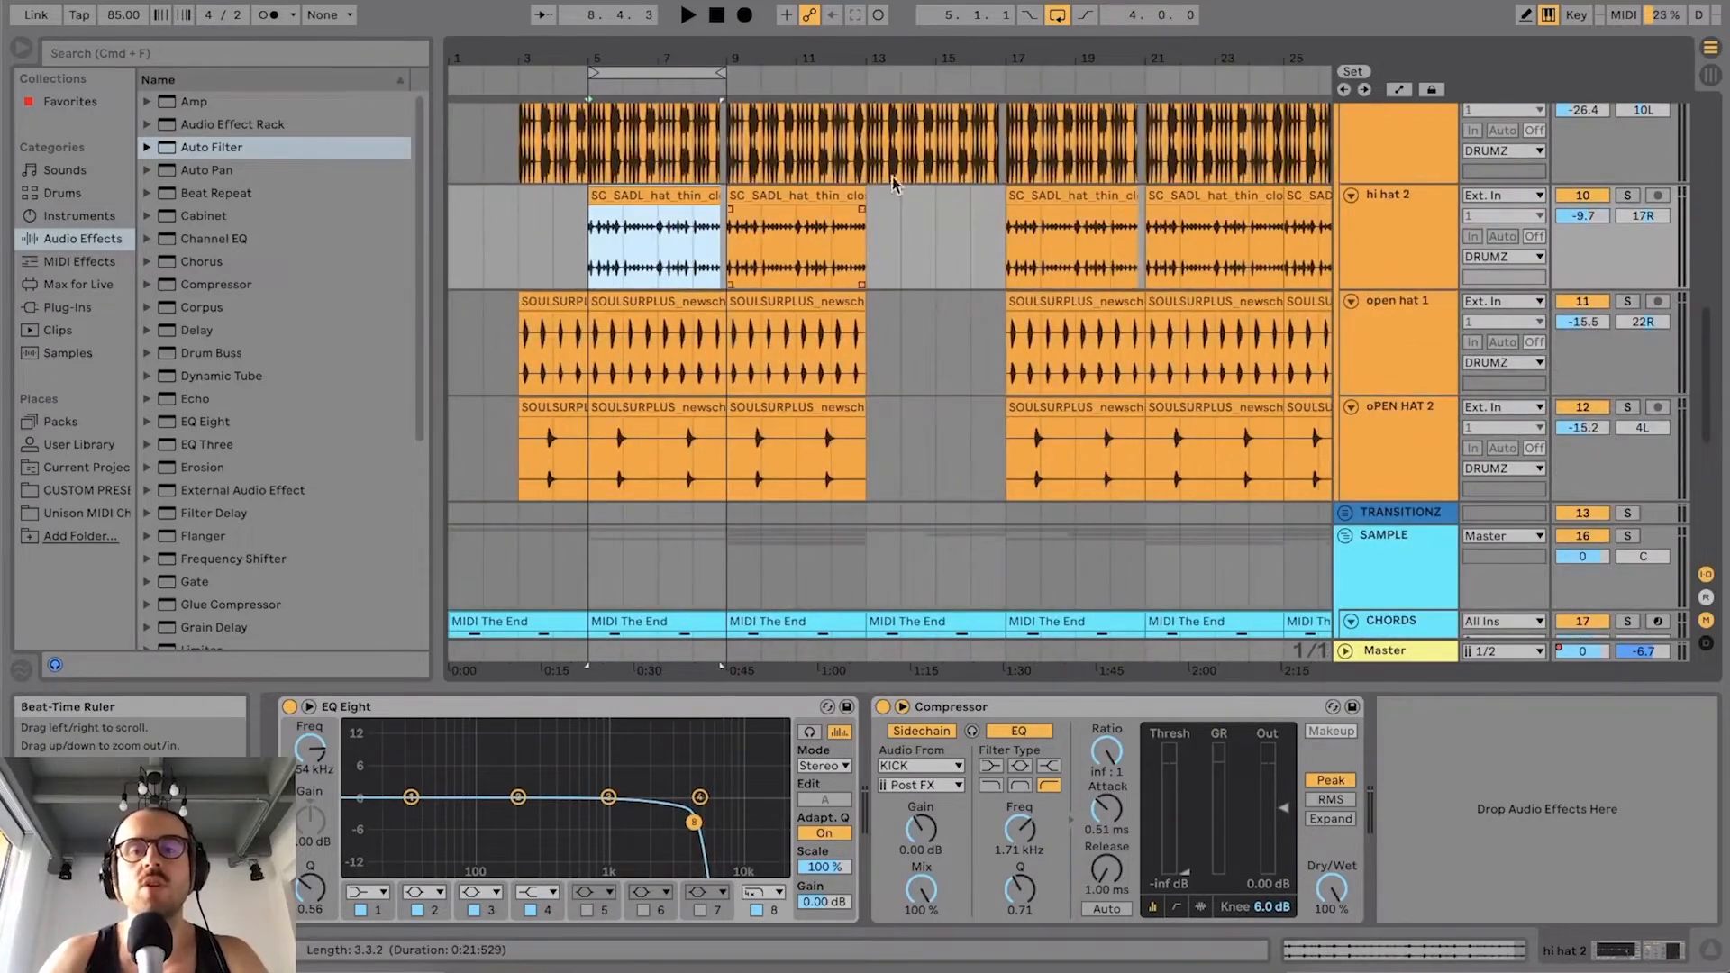
left_click_drag(1107, 63, 1008, 50)
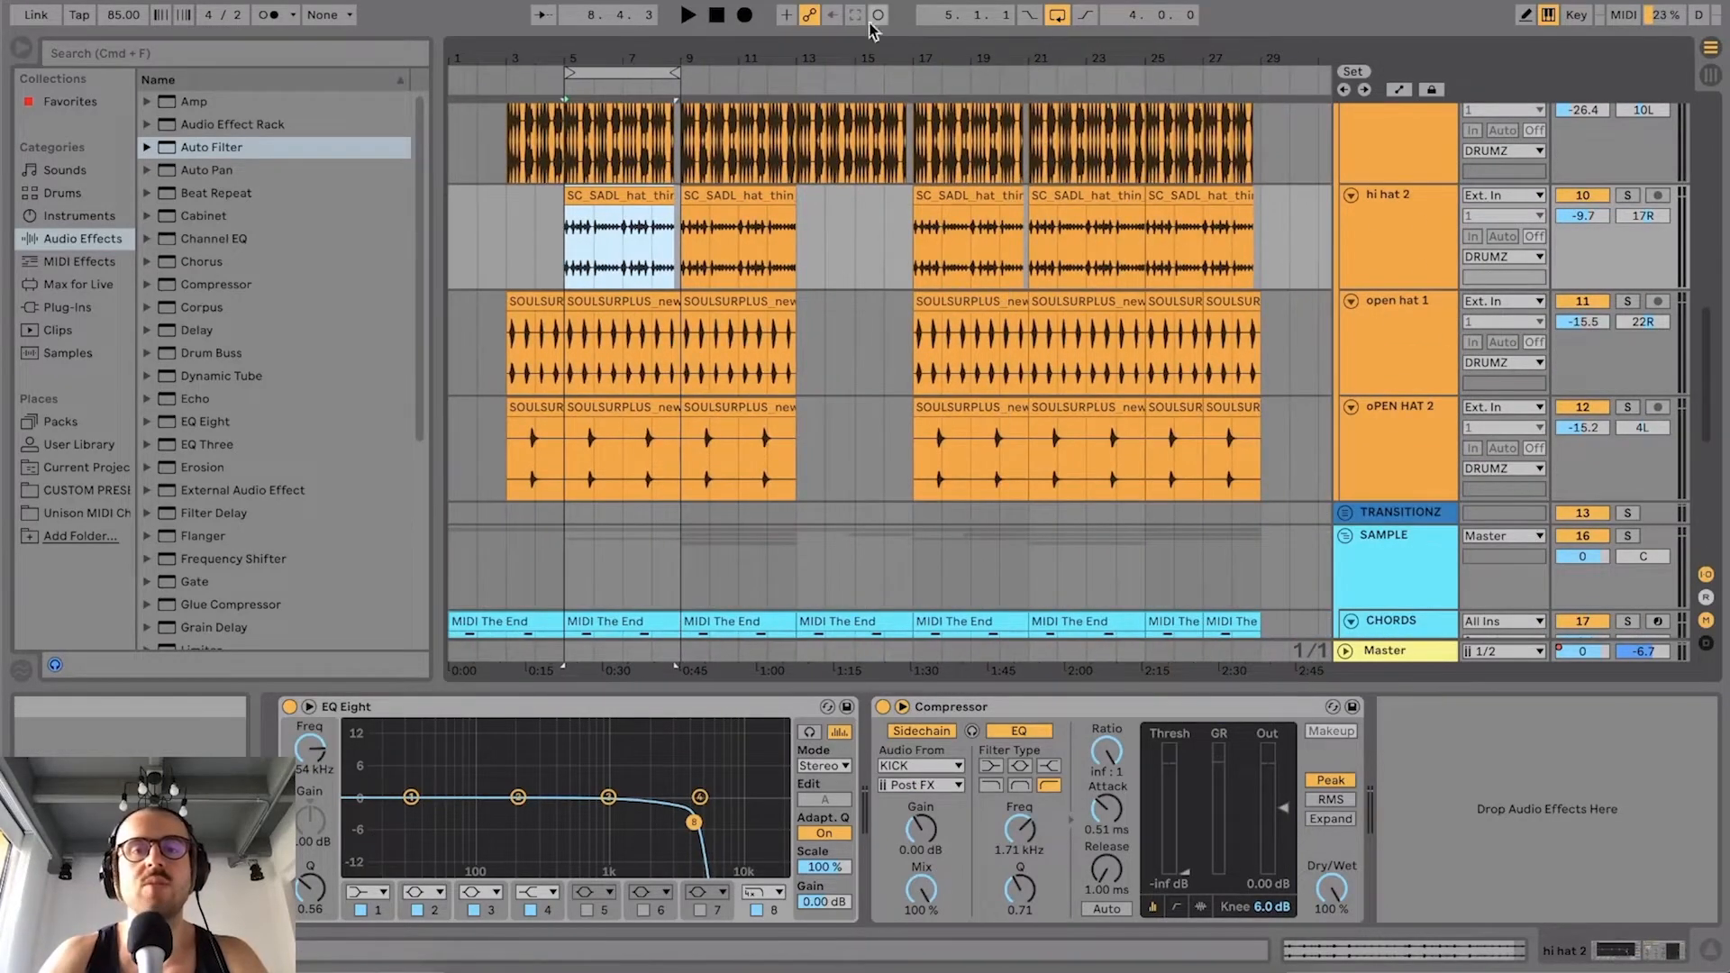
left_click_drag(606, 39, 591, 144)
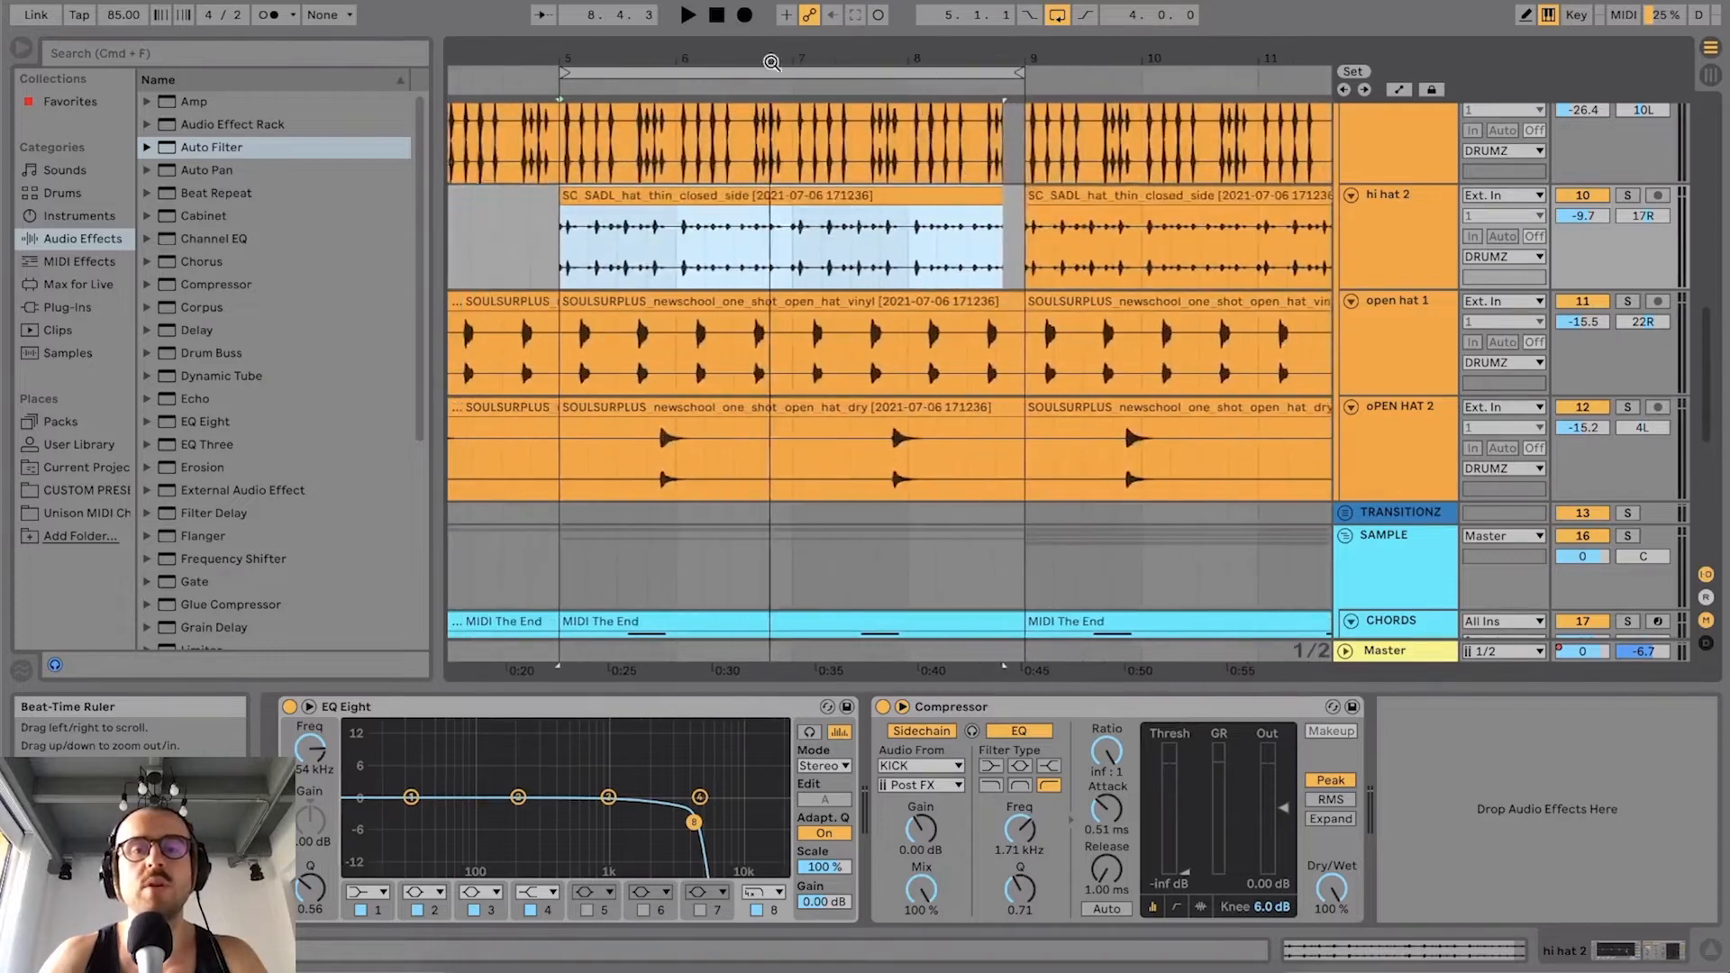
Step: Turn the Compressor on BREATHY PAD 2 back on and review its device chain through to RC-20
scroll(842, 283, "down", 4)
scroll(842, 283, "down", 1)
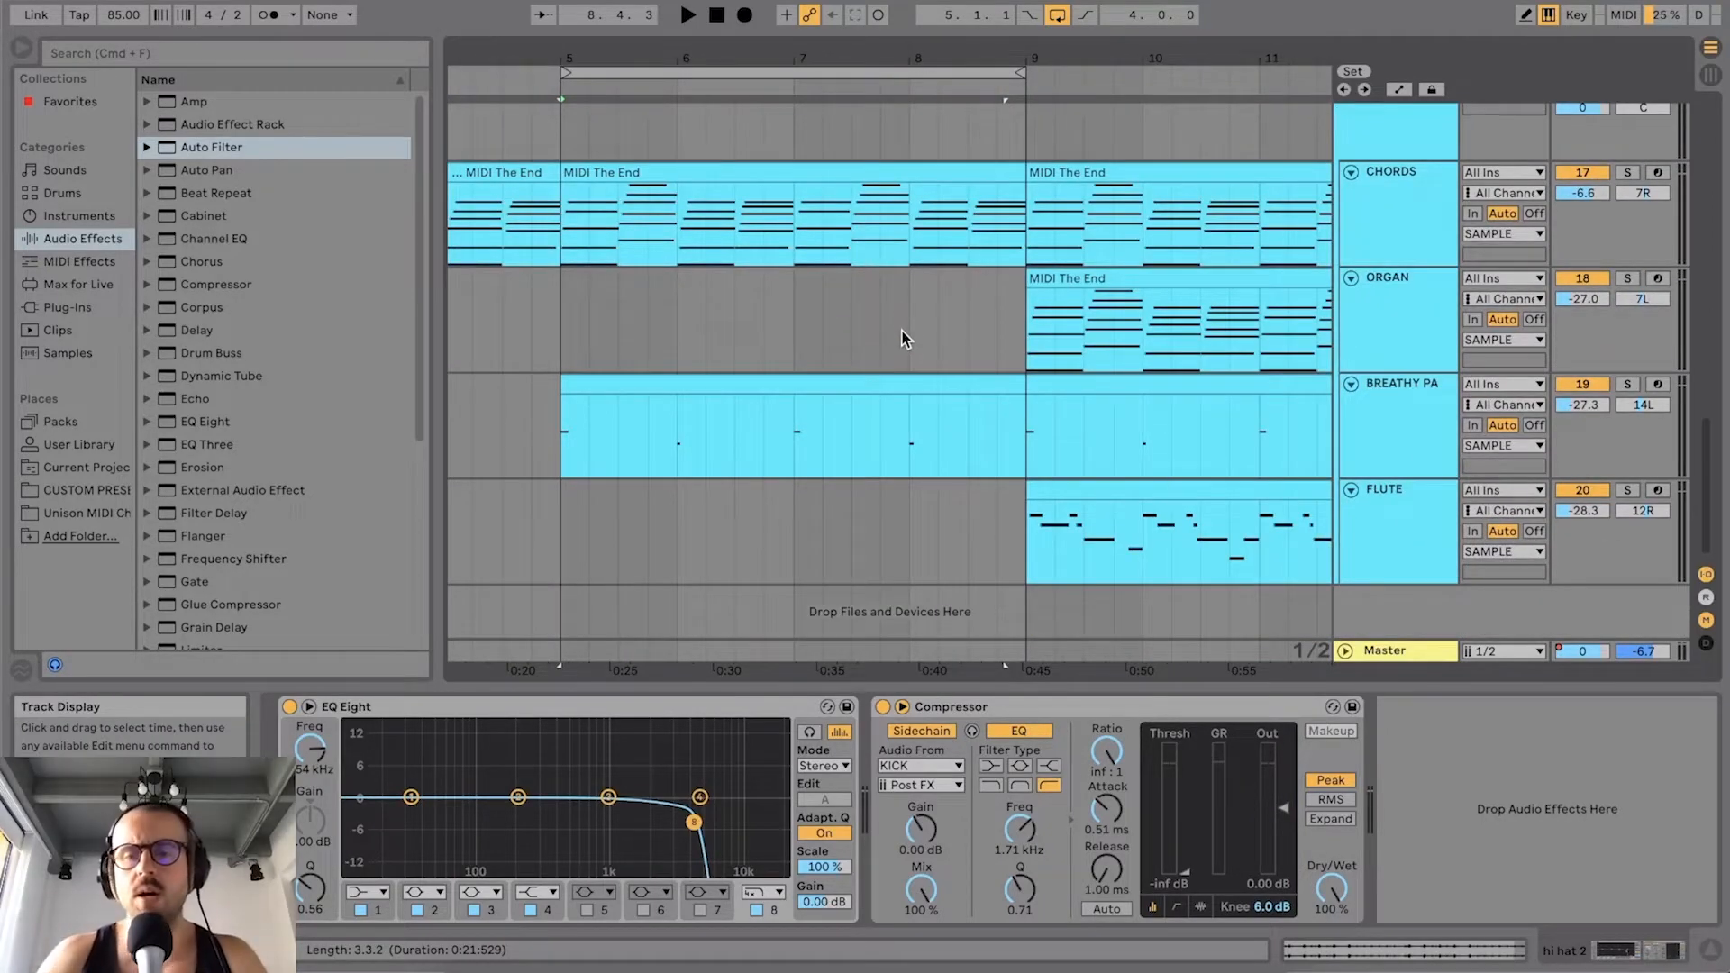
left_click(923, 379)
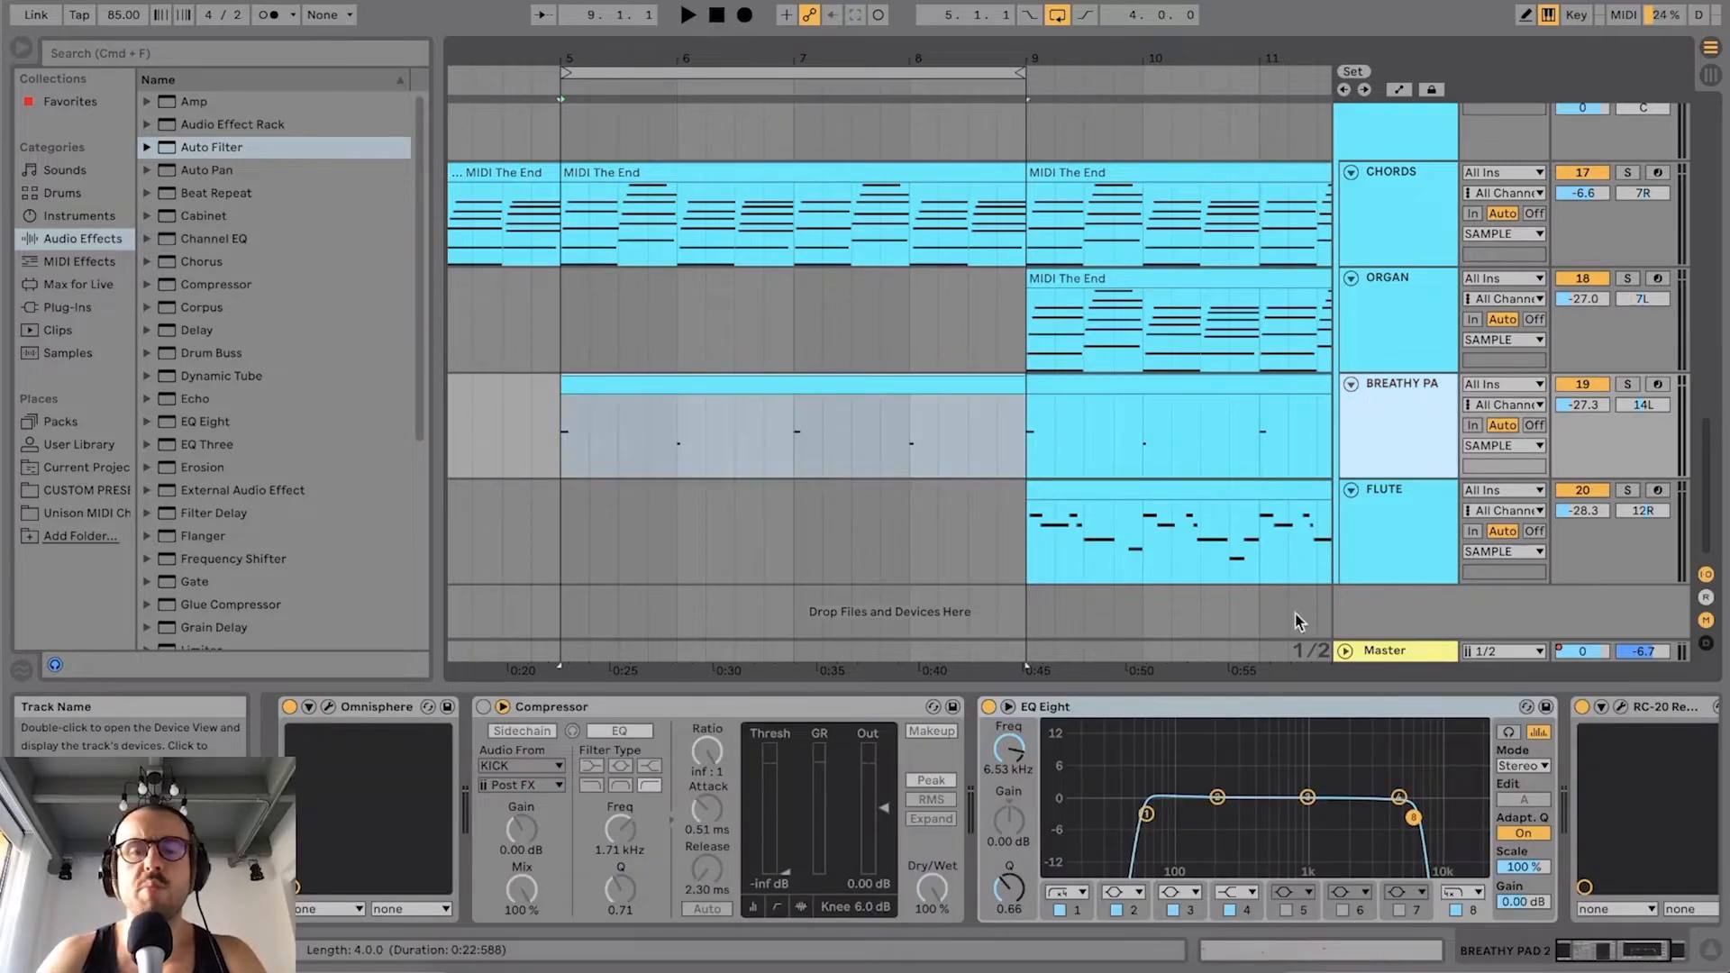
left_click(485, 707)
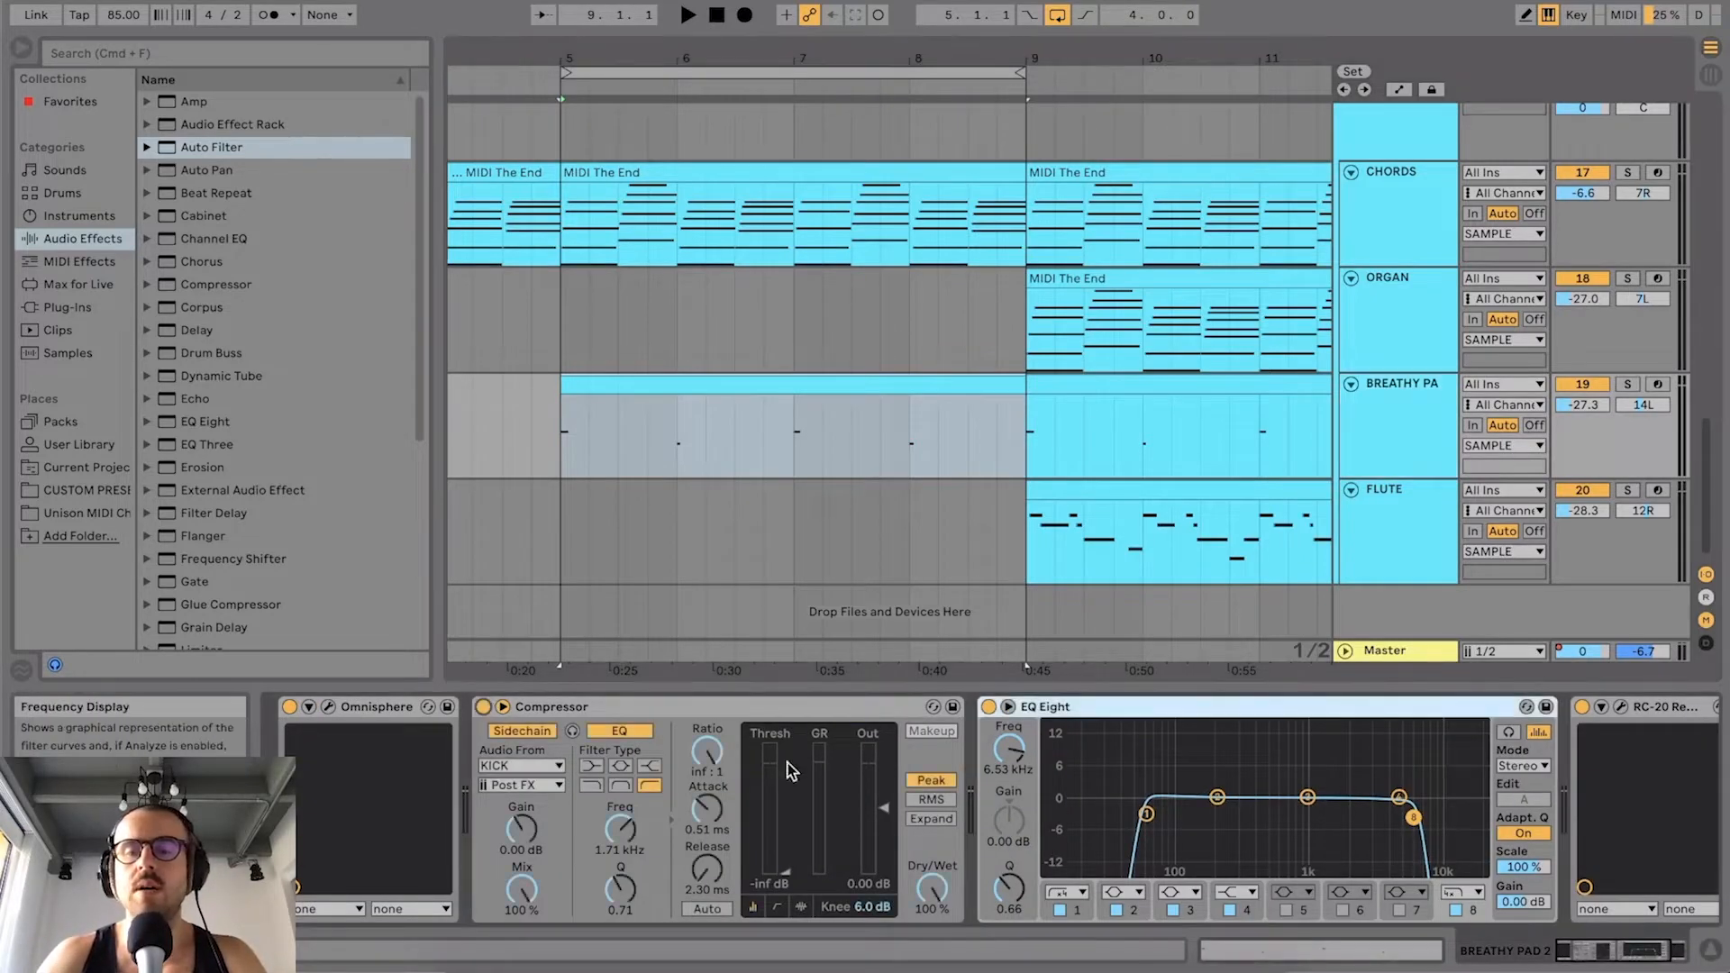
left_click_drag(1606, 948, 1632, 943)
left_click(656, 708)
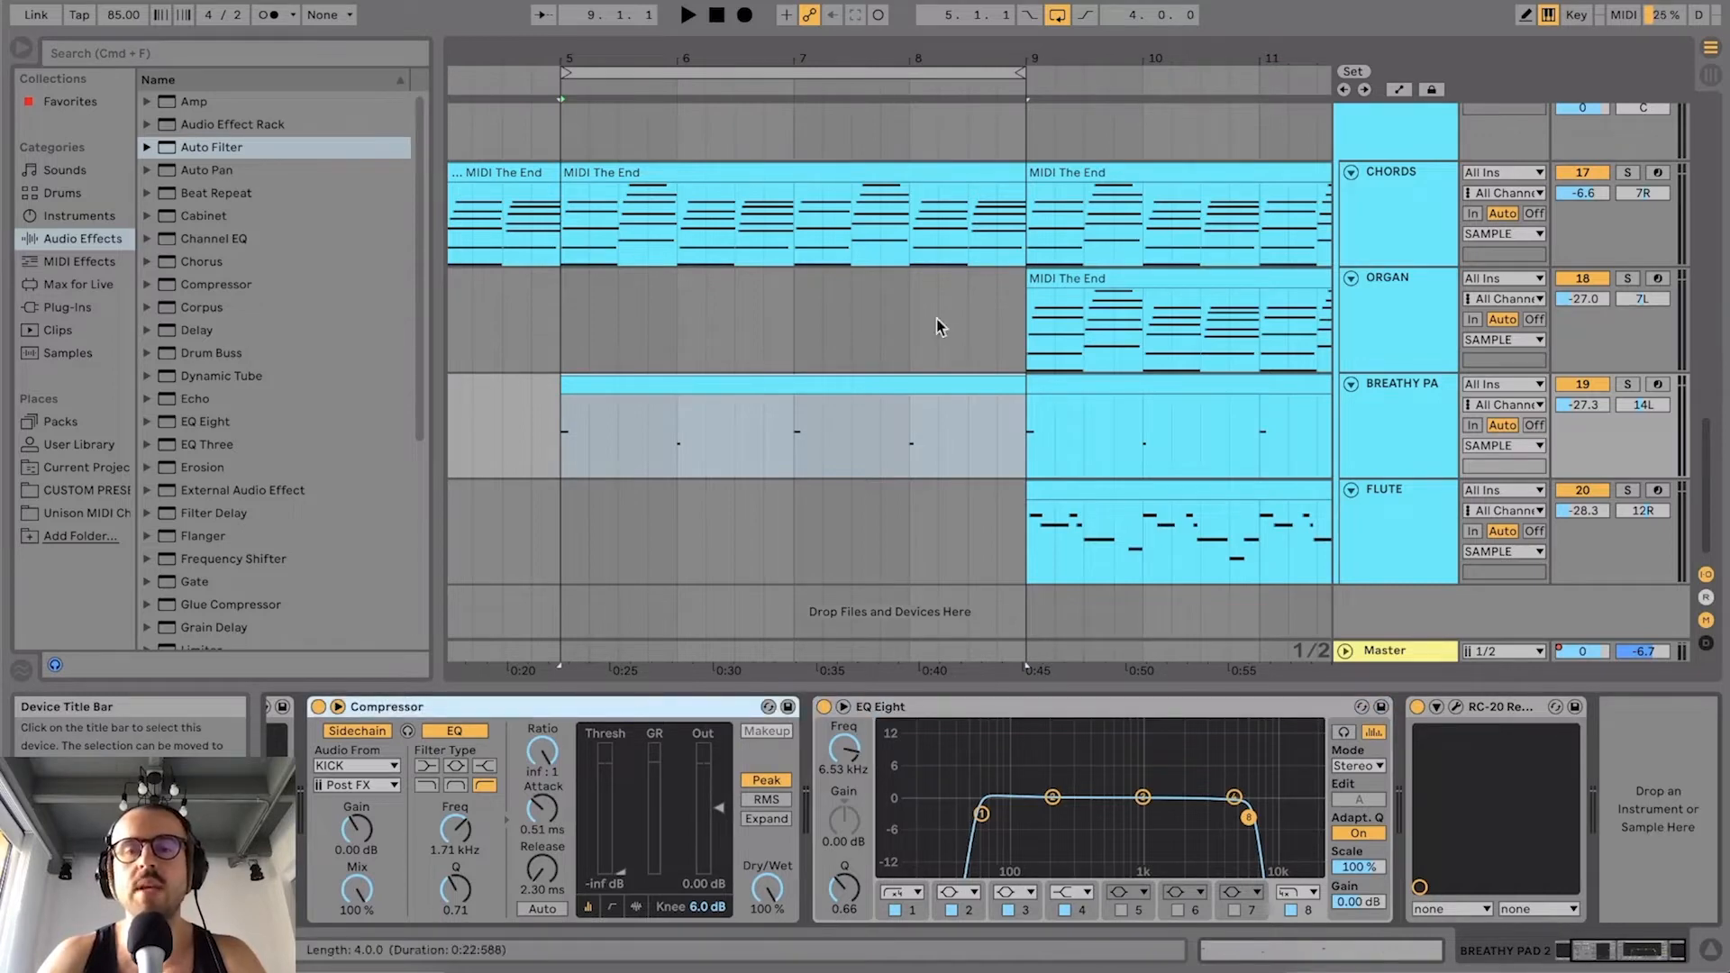
Step: Solo the ORGAN track and move the loop to its clip at bars 9 to 13
left_click(1104, 299)
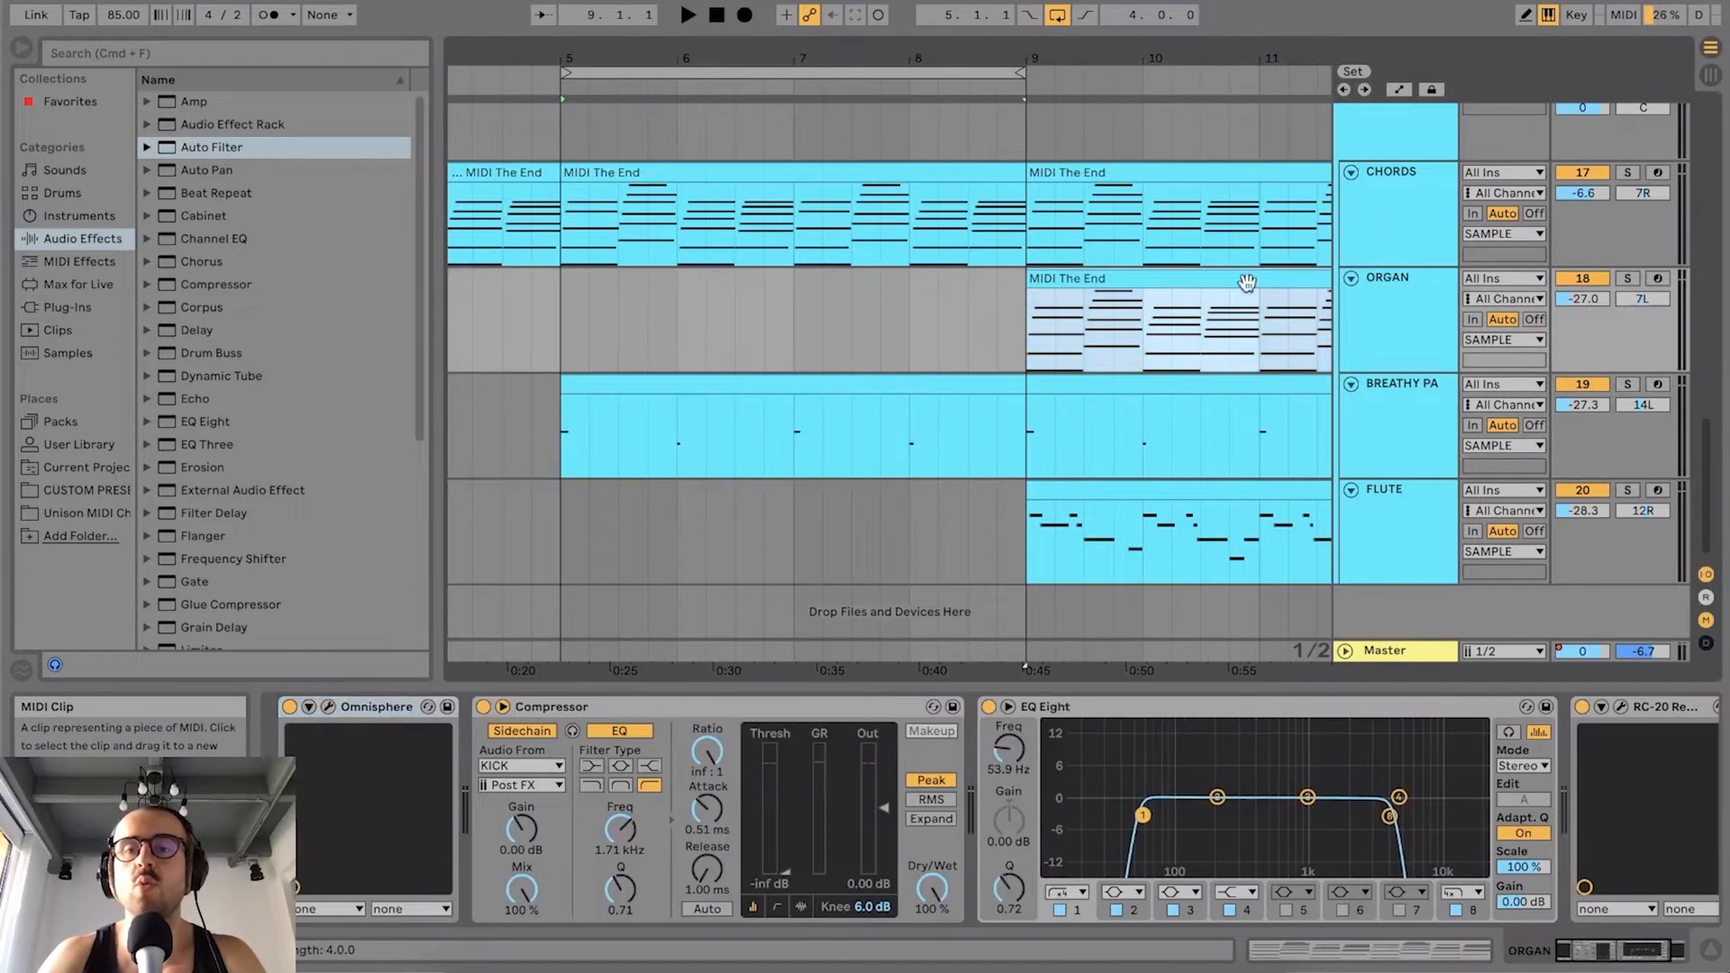
left_click(1627, 278)
key("space")
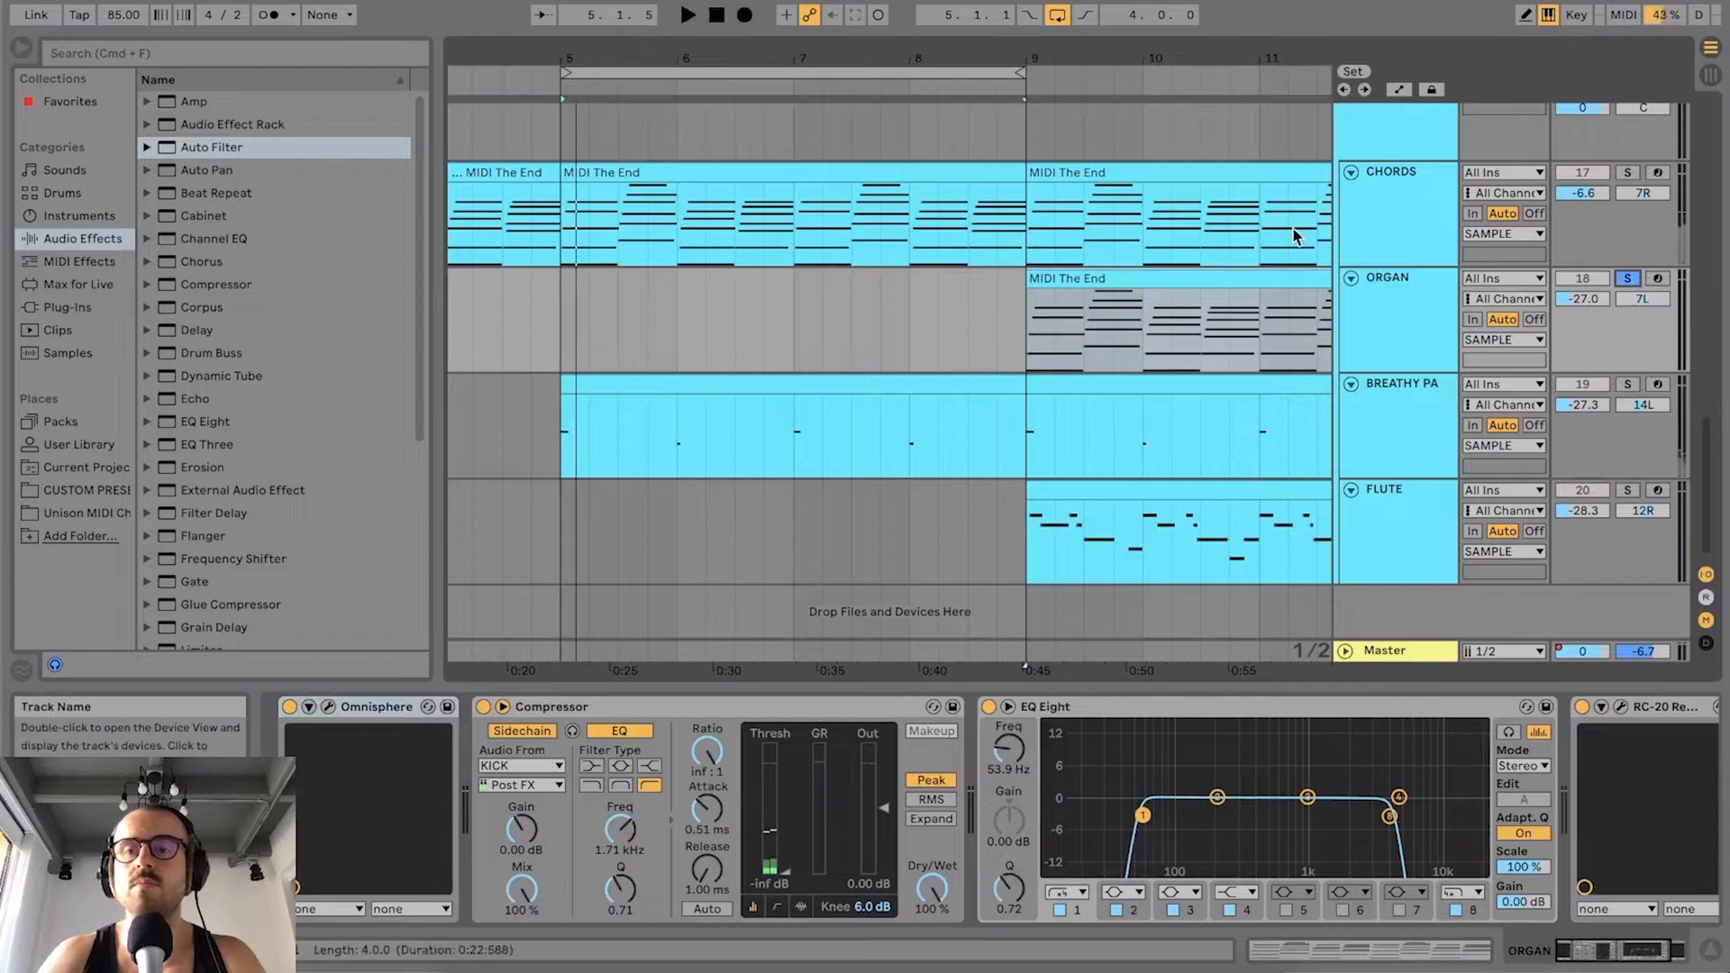
left_click(1072, 280)
key("super+l")
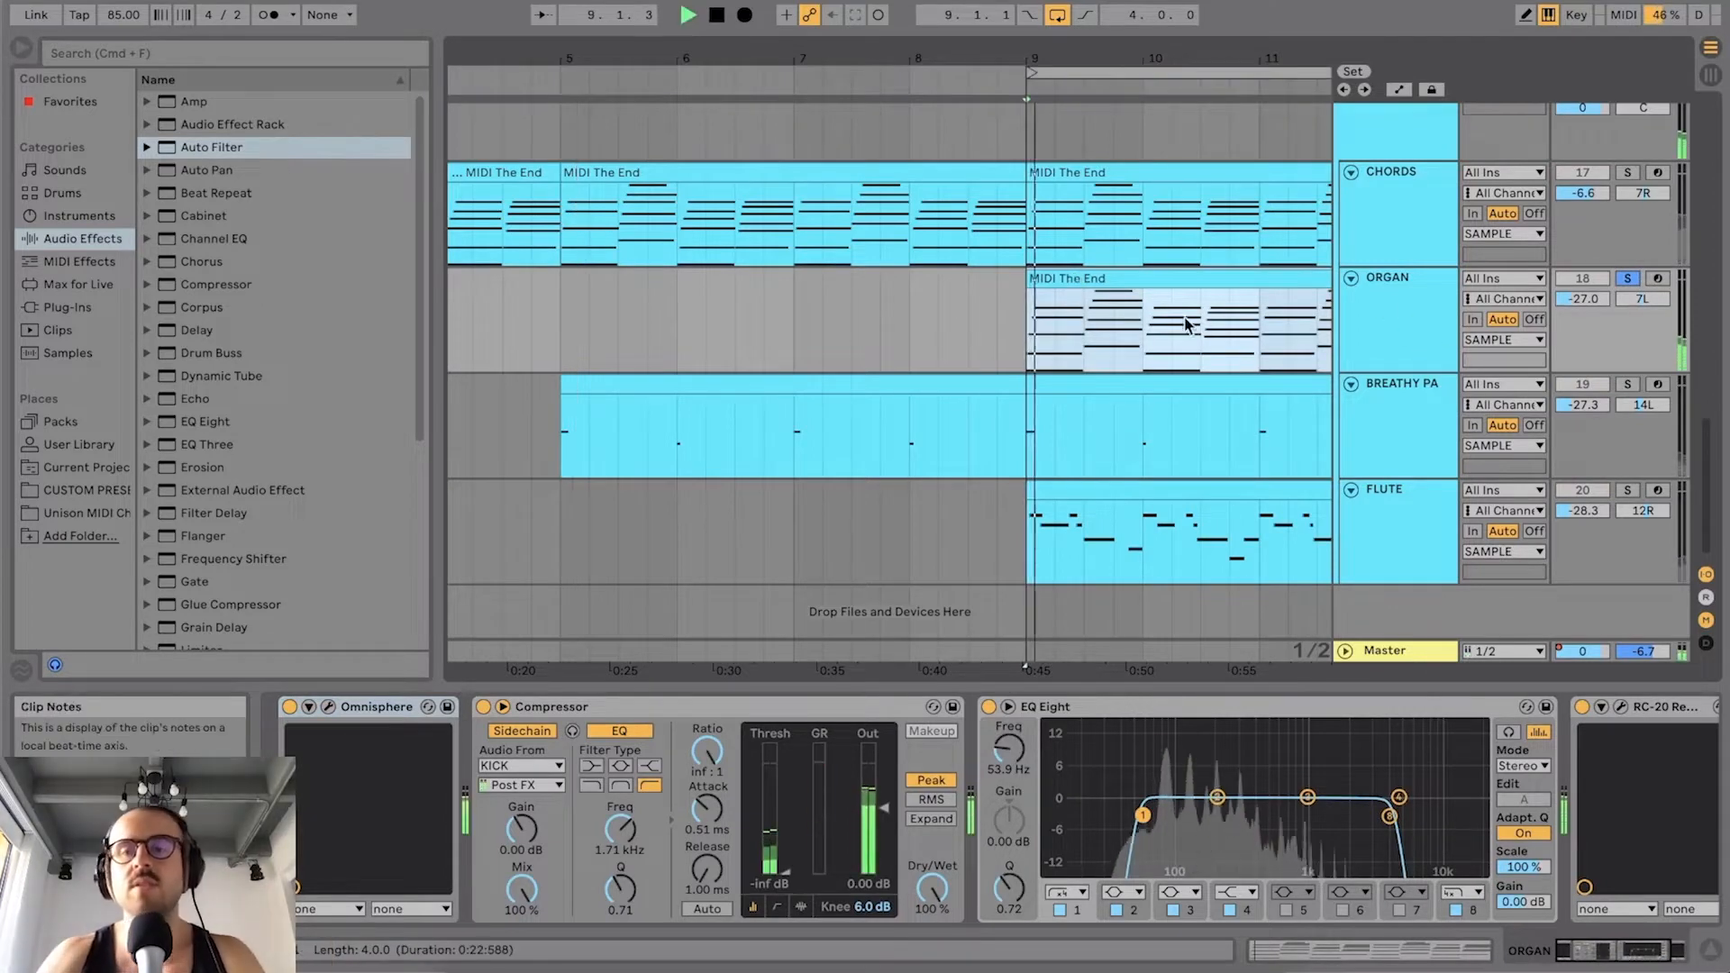
Step: Solo BREATHY PAD 2 alongside ORGAN for playback, then unsolo both and briefly play the loop from bar 9
left_click(1628, 385, "super")
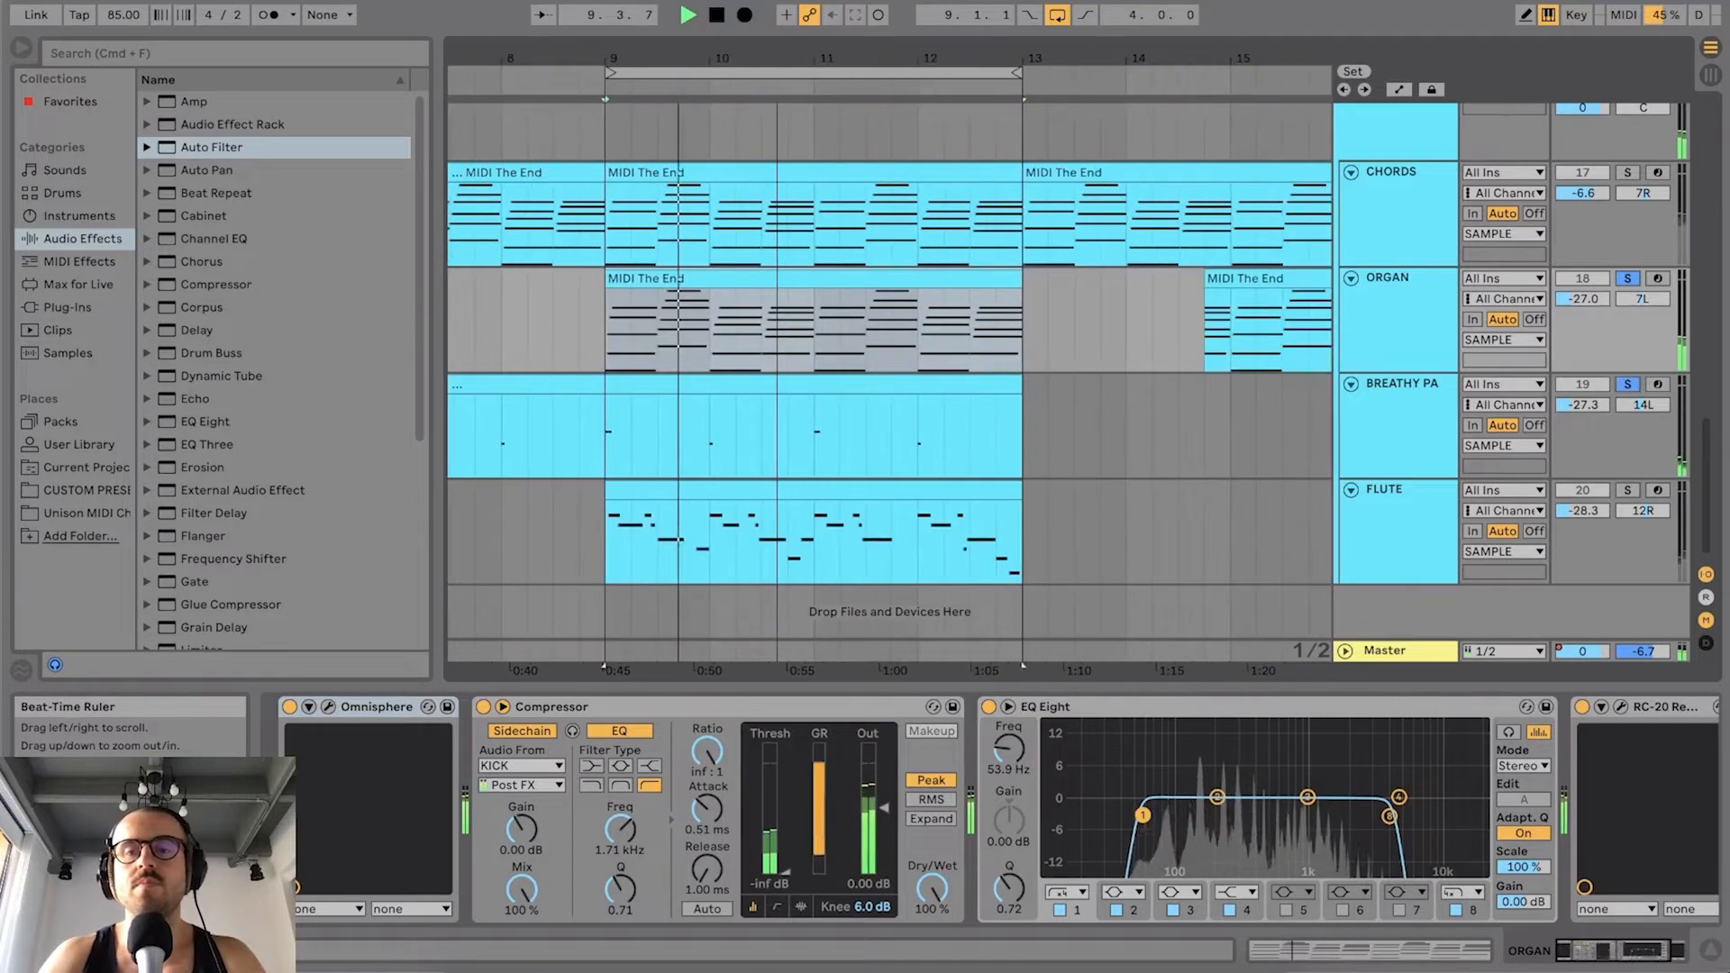
left_click(1628, 279)
key("space")
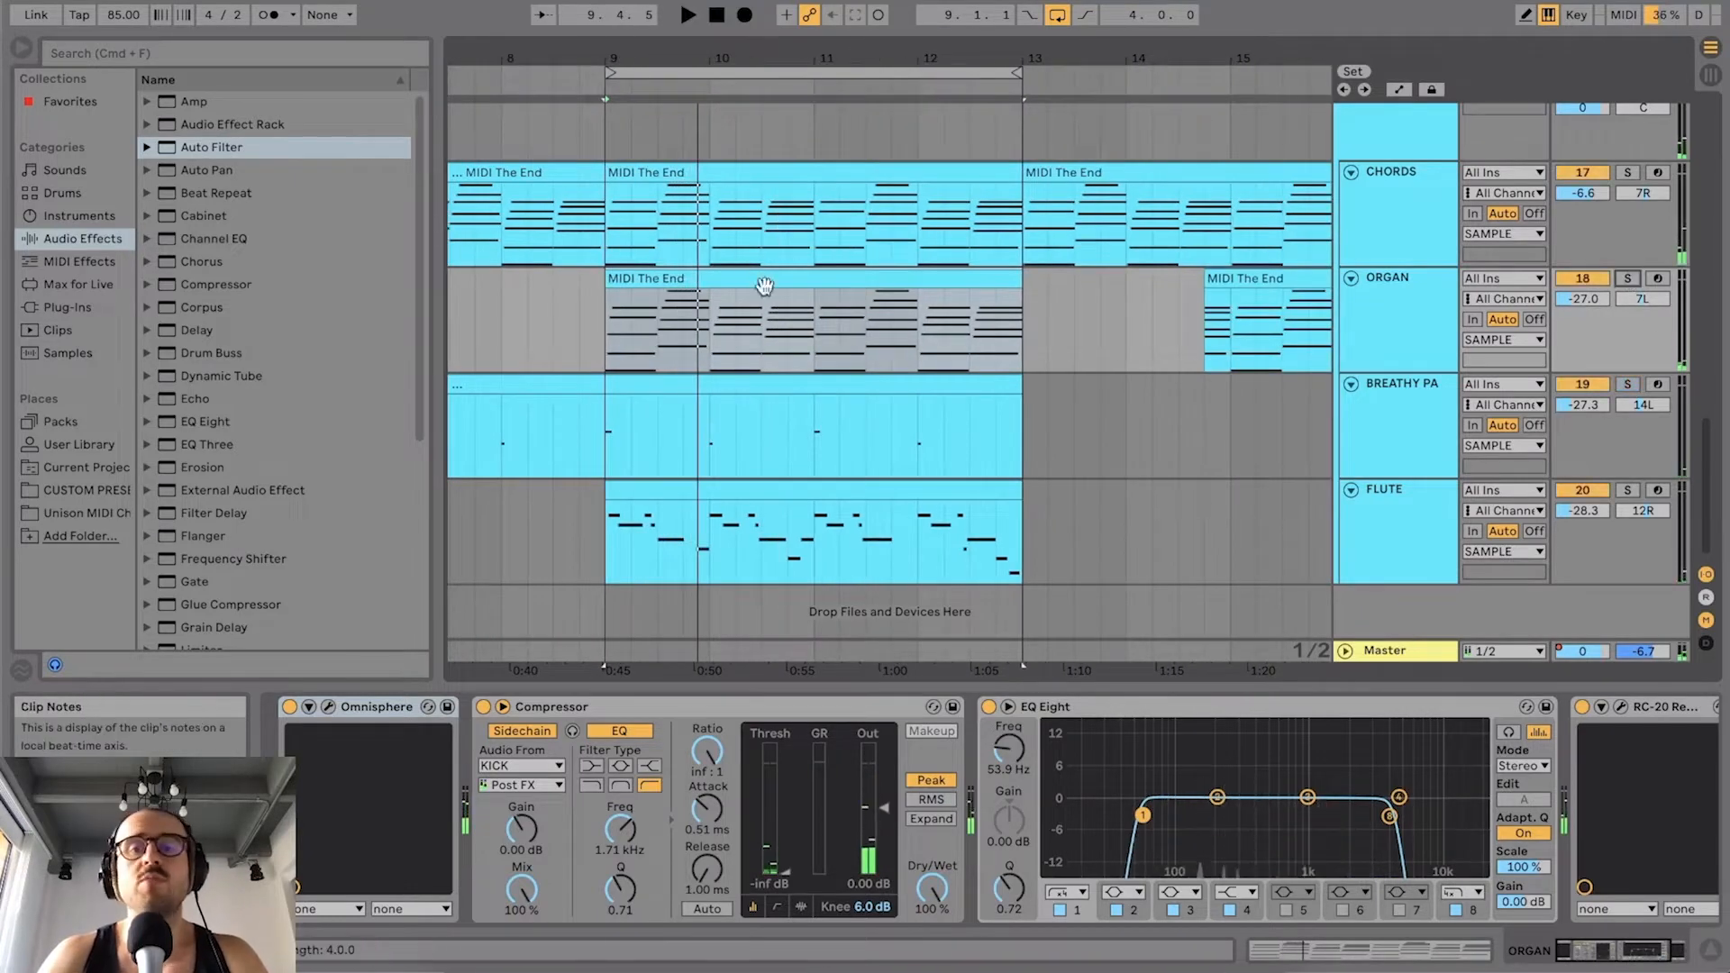
left_click(762, 356)
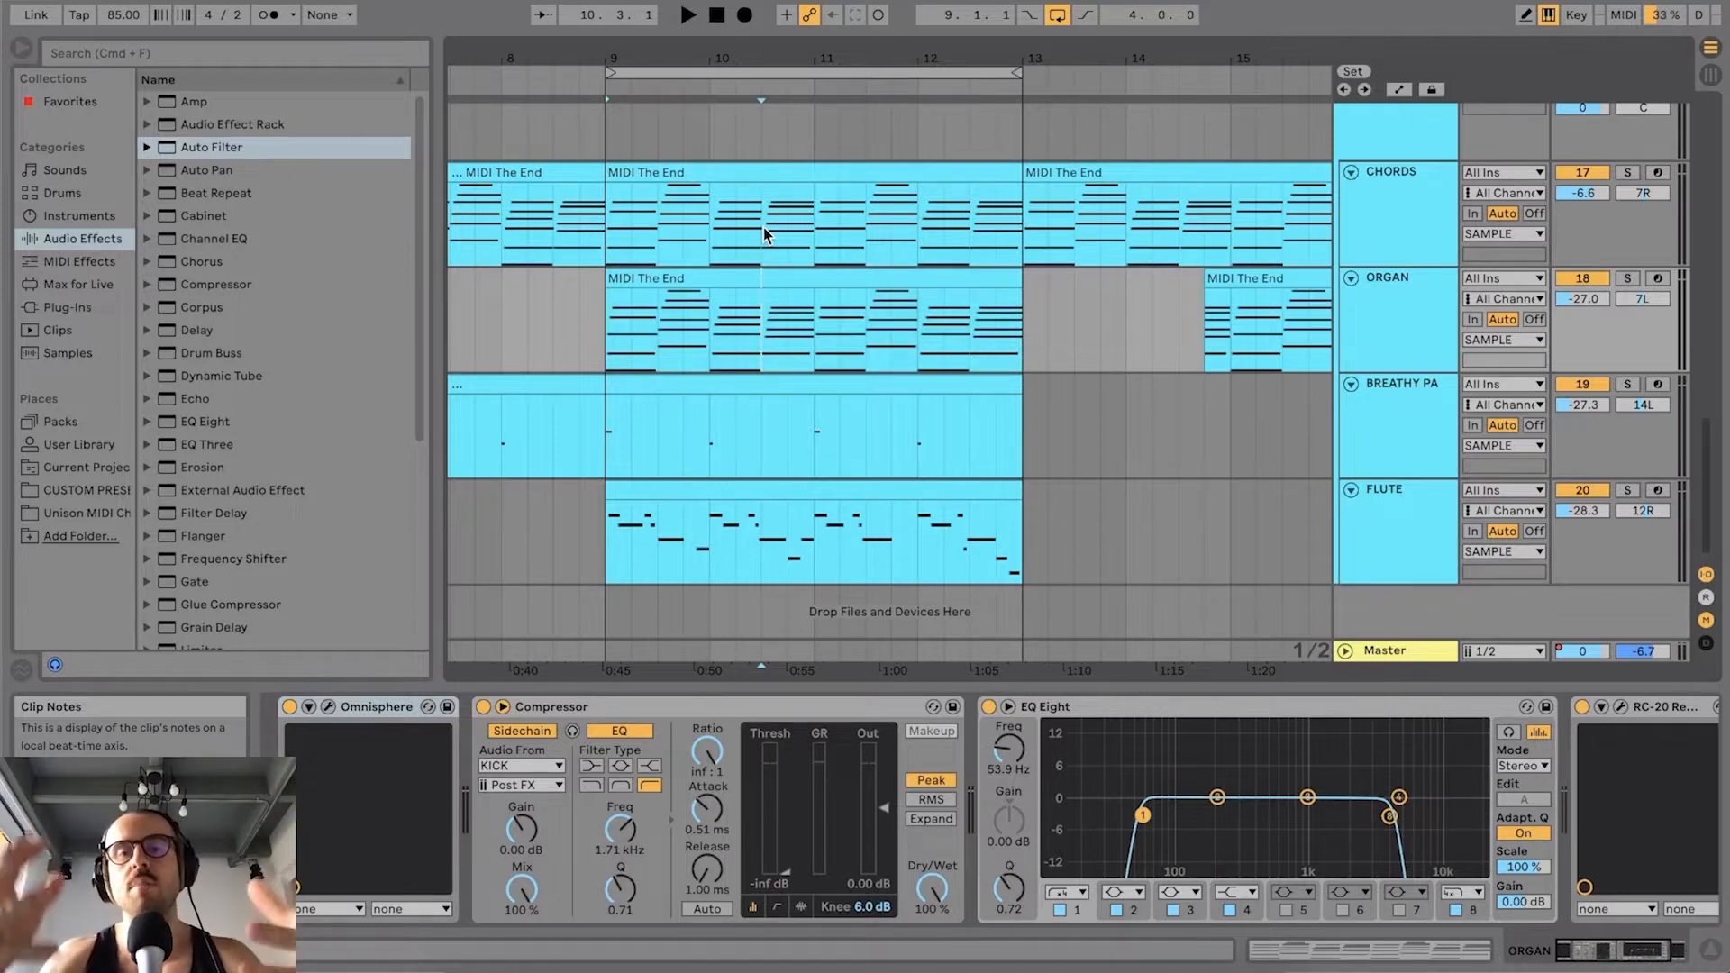
key("space")
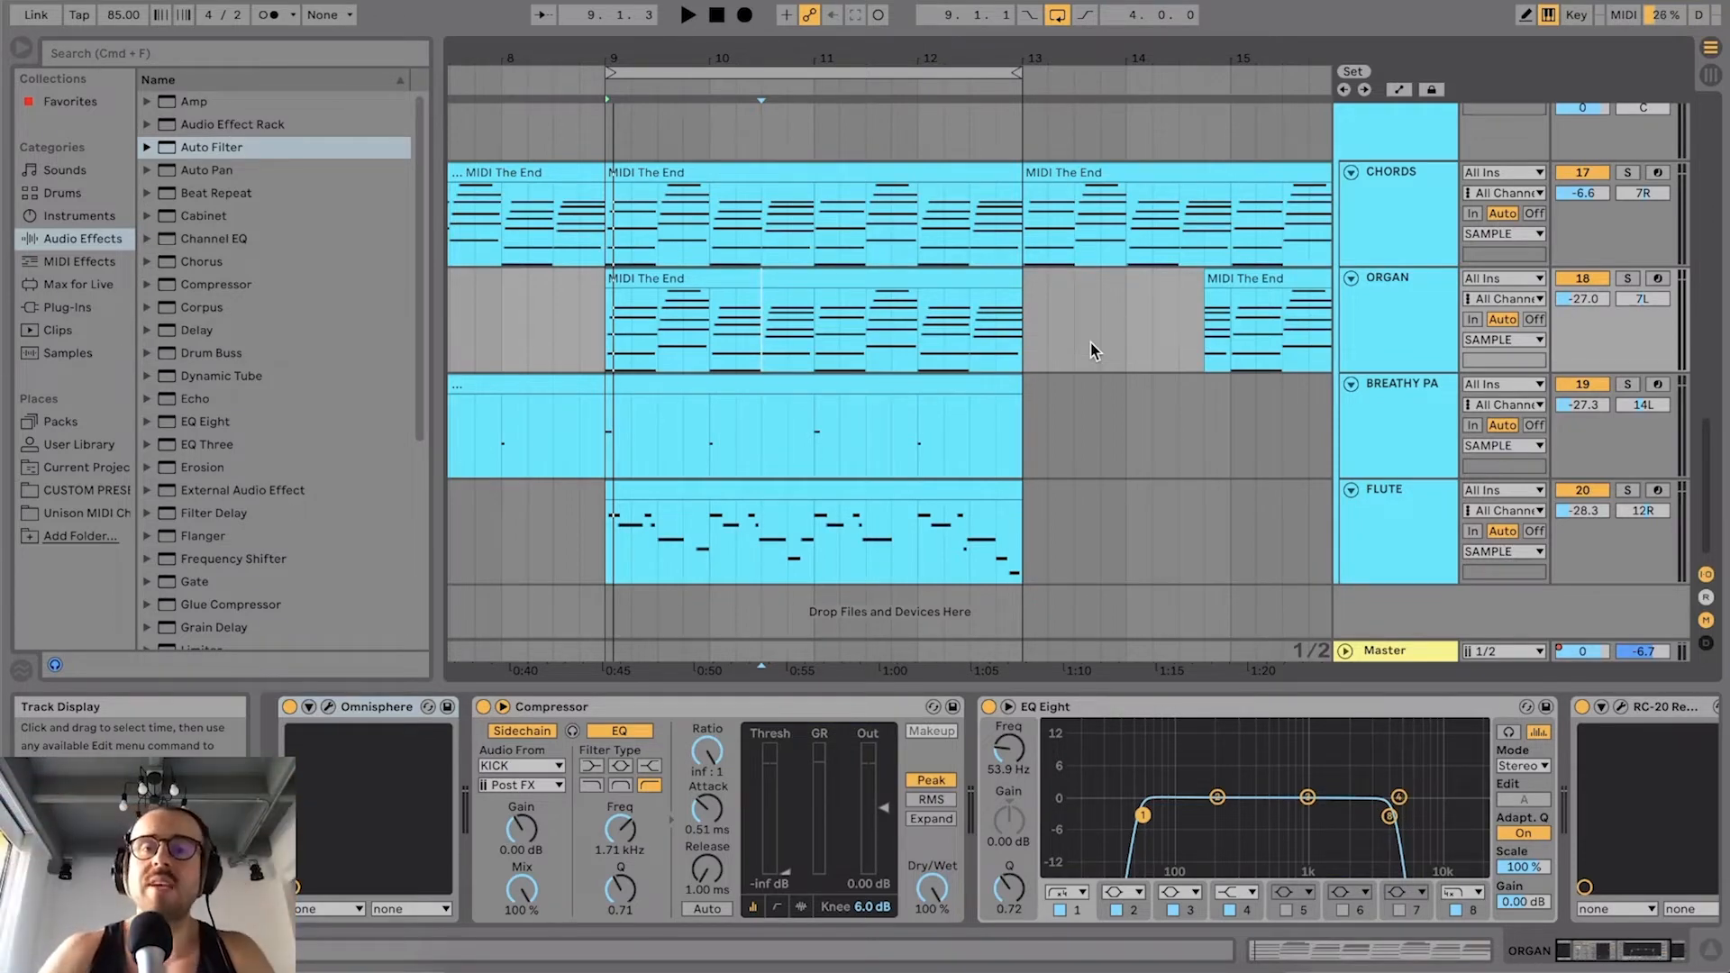
scroll(1036, 365, "up", 2)
scroll(901, 377, "down", 2)
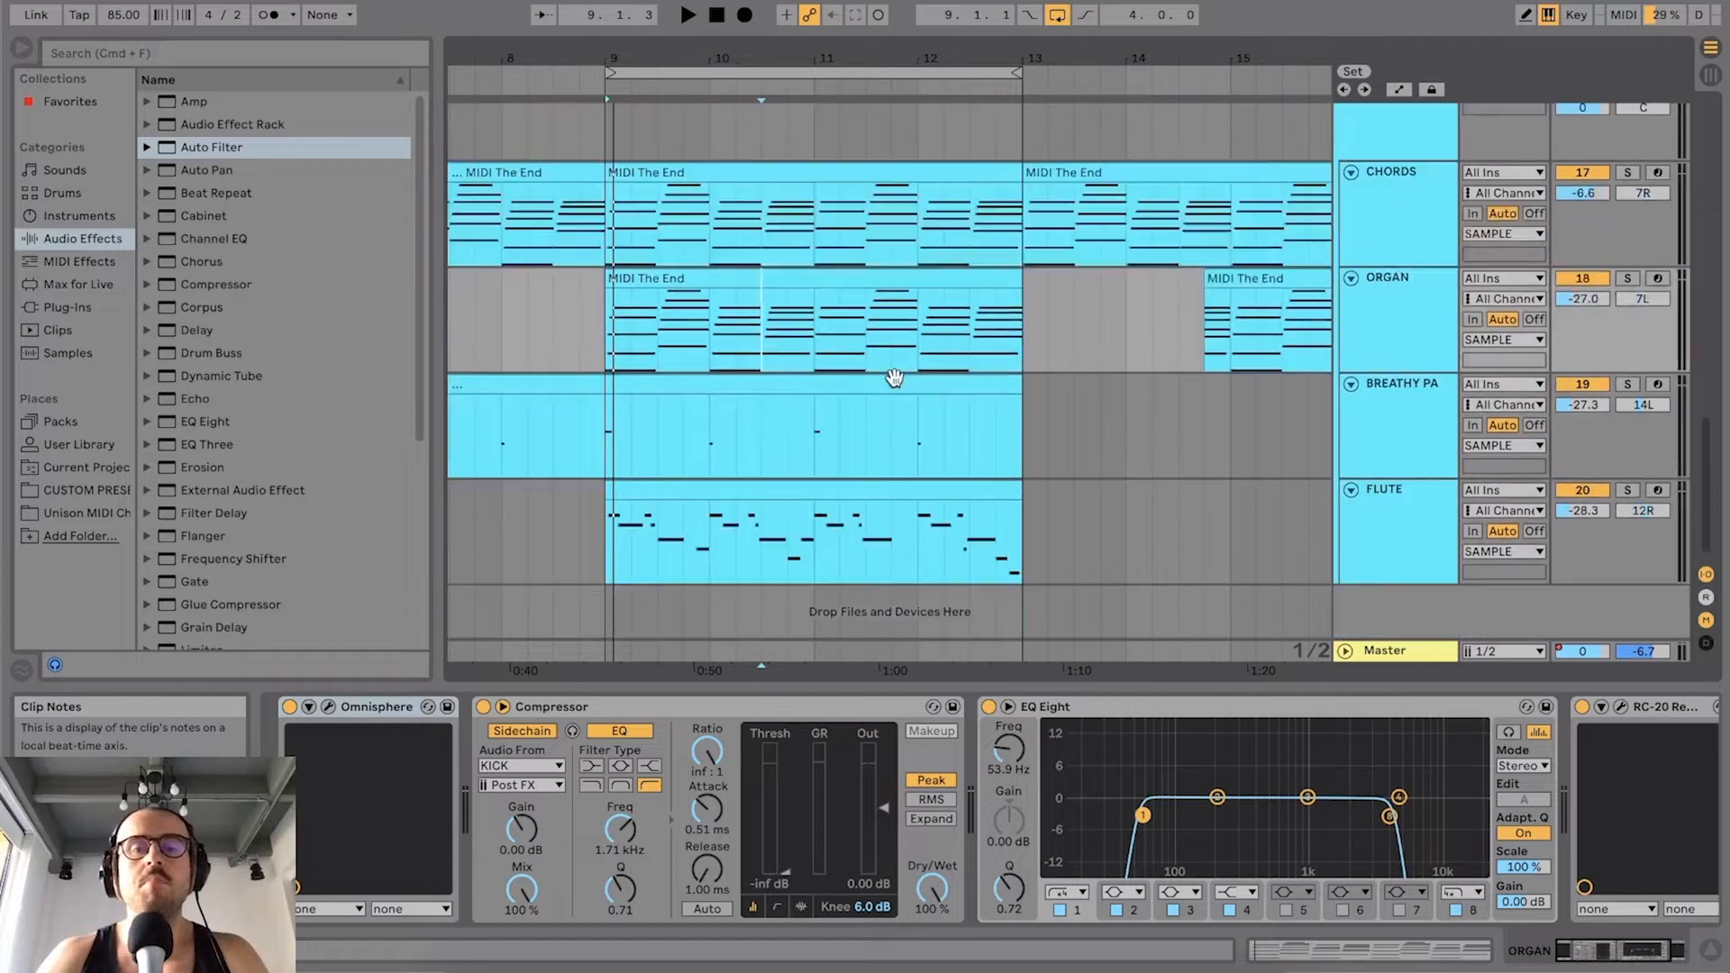
Step: Select the FLUTE track and examine its melody against the other layers in bars 9 to 13
left_click(1434, 548)
left_click_drag(904, 56, 905, 41)
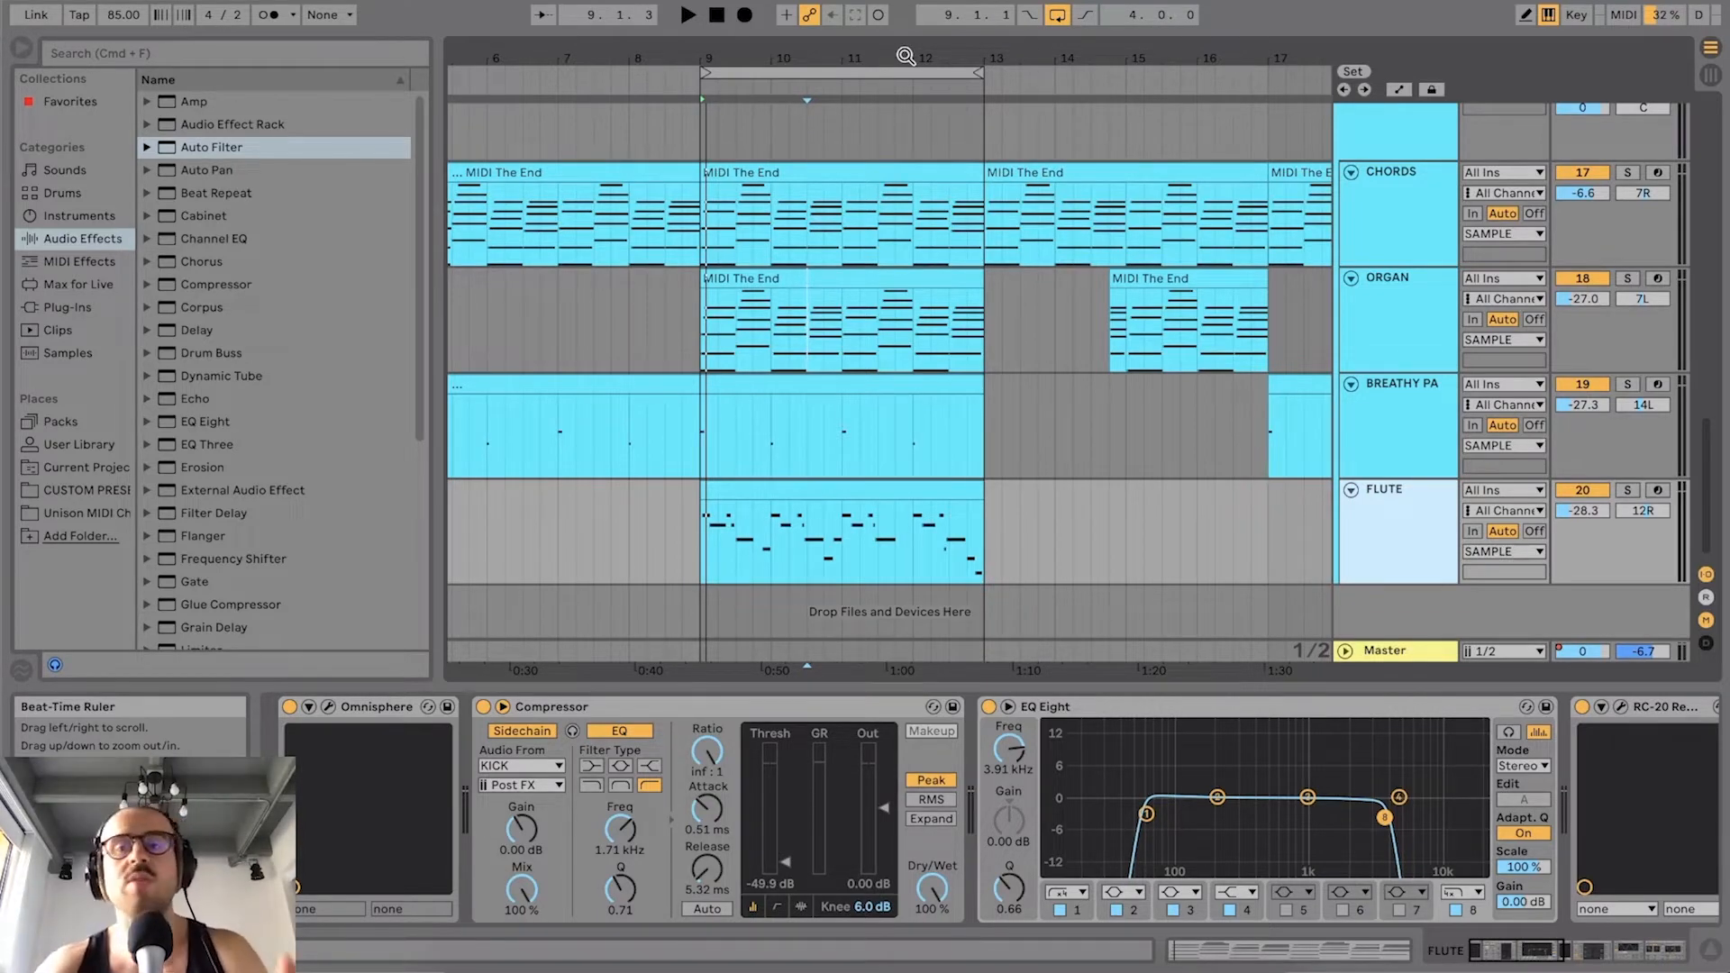
left_click_drag(905, 57, 816, 298)
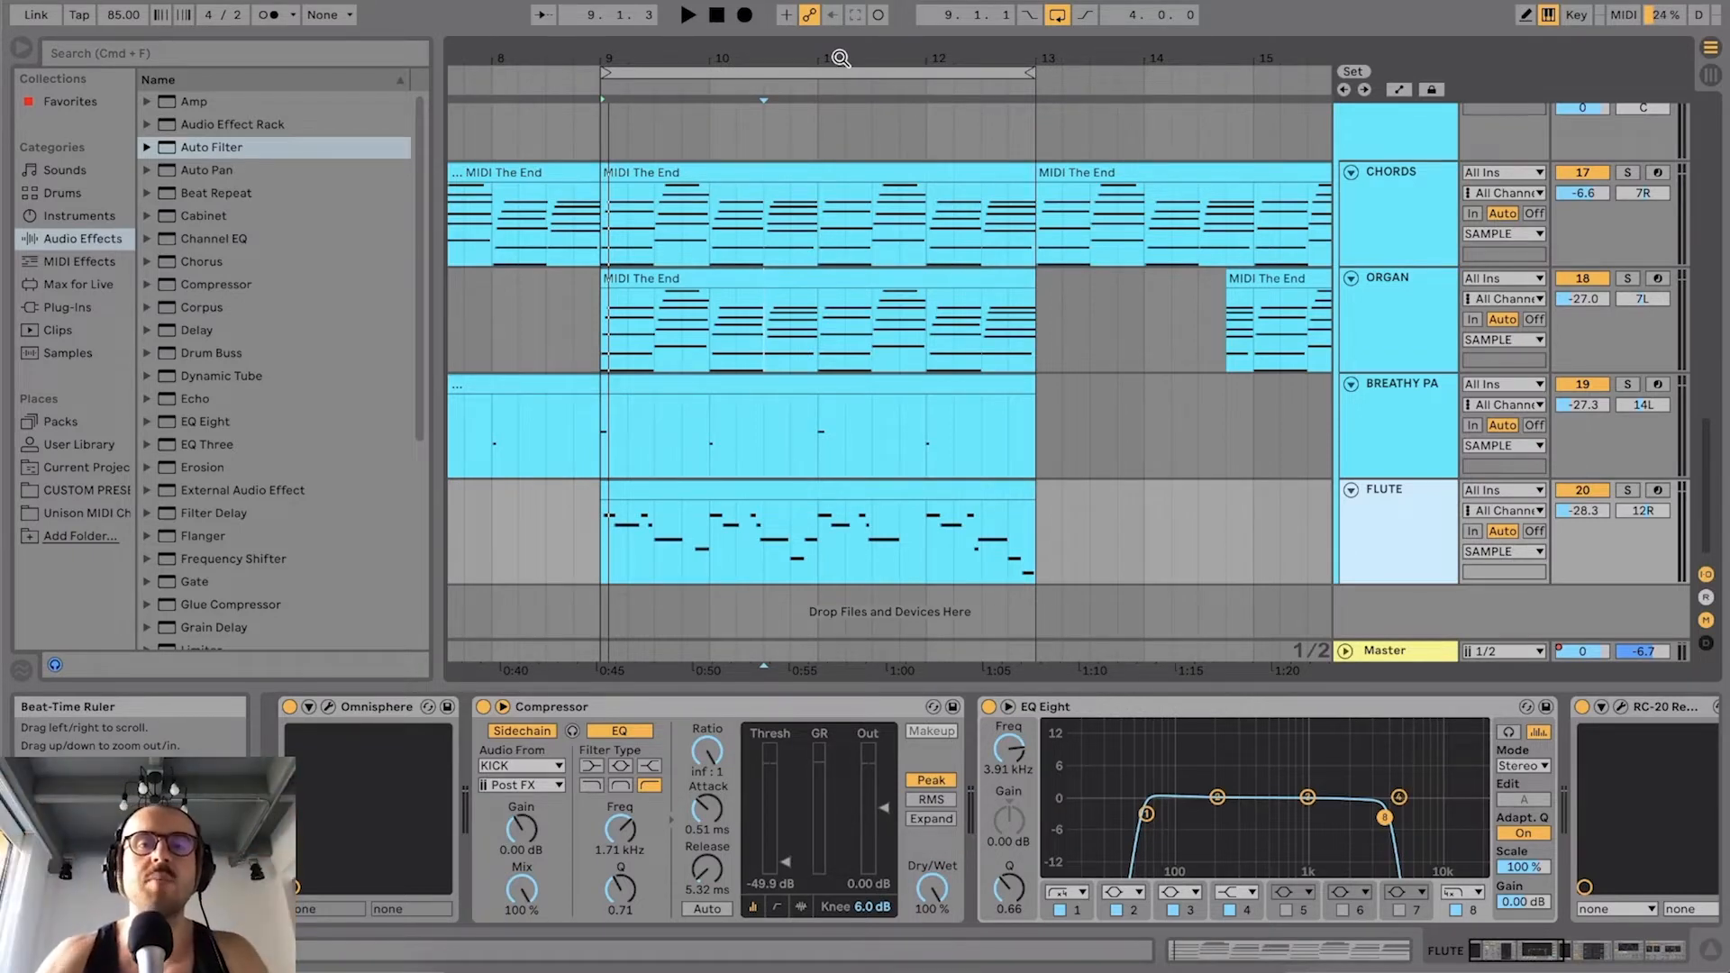
left_click_drag(840, 58, 841, 58)
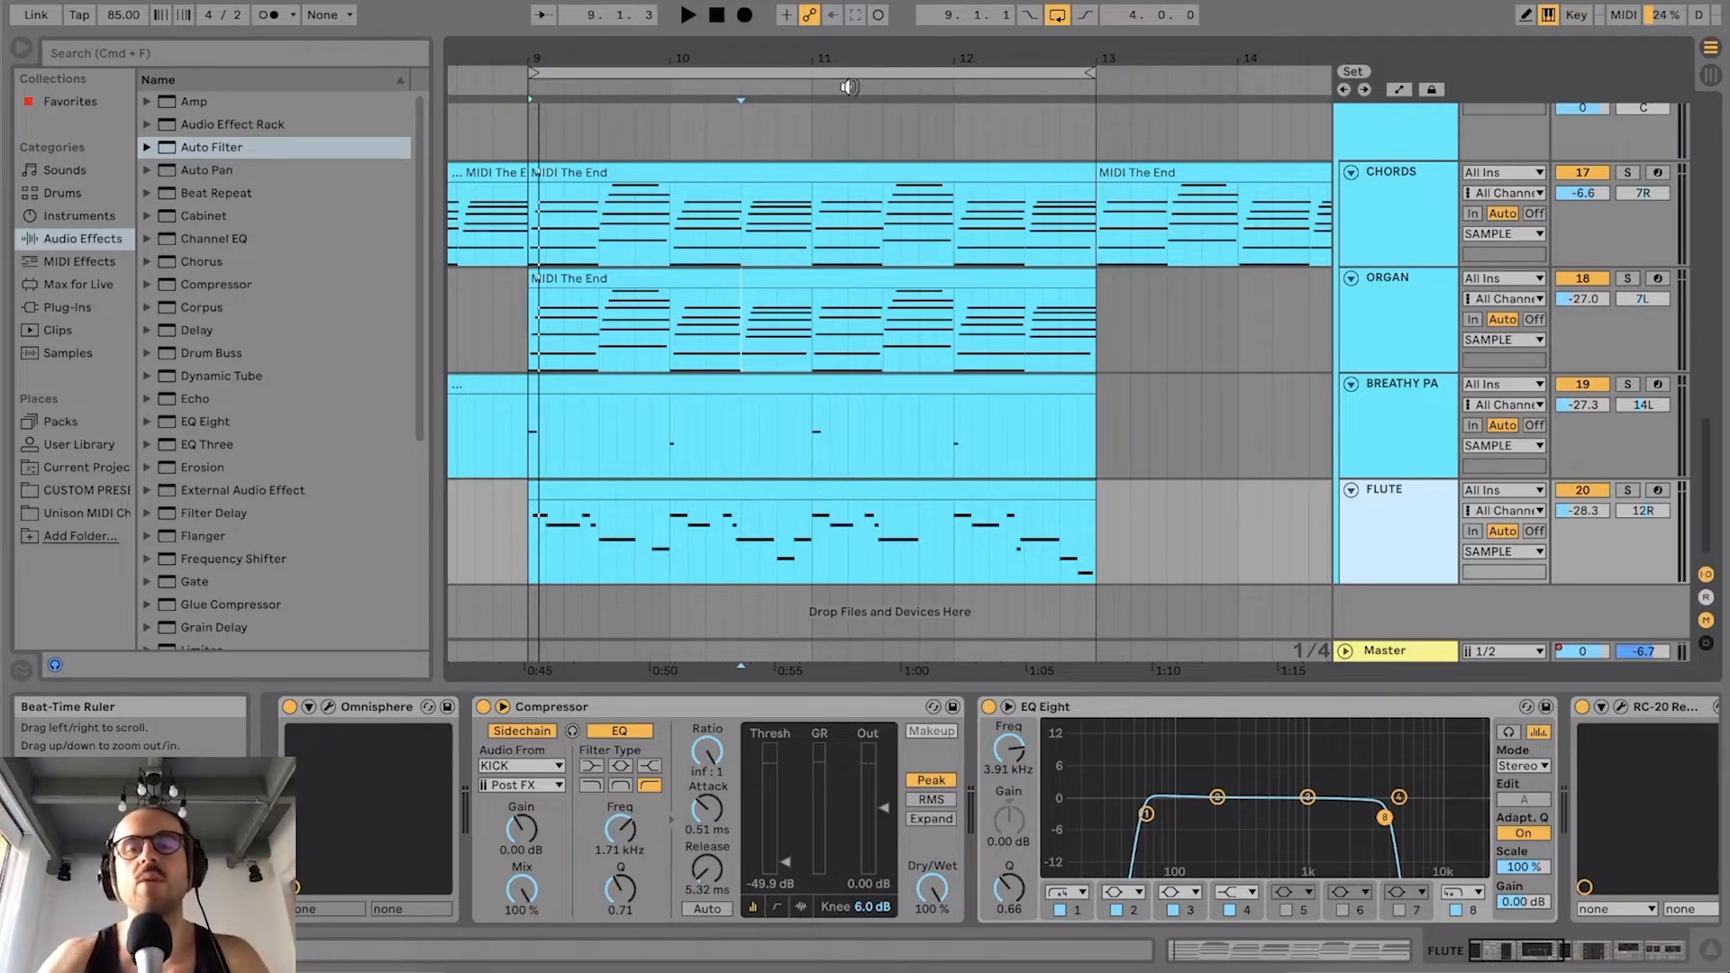
left_click(1398, 389)
left_click(1407, 489)
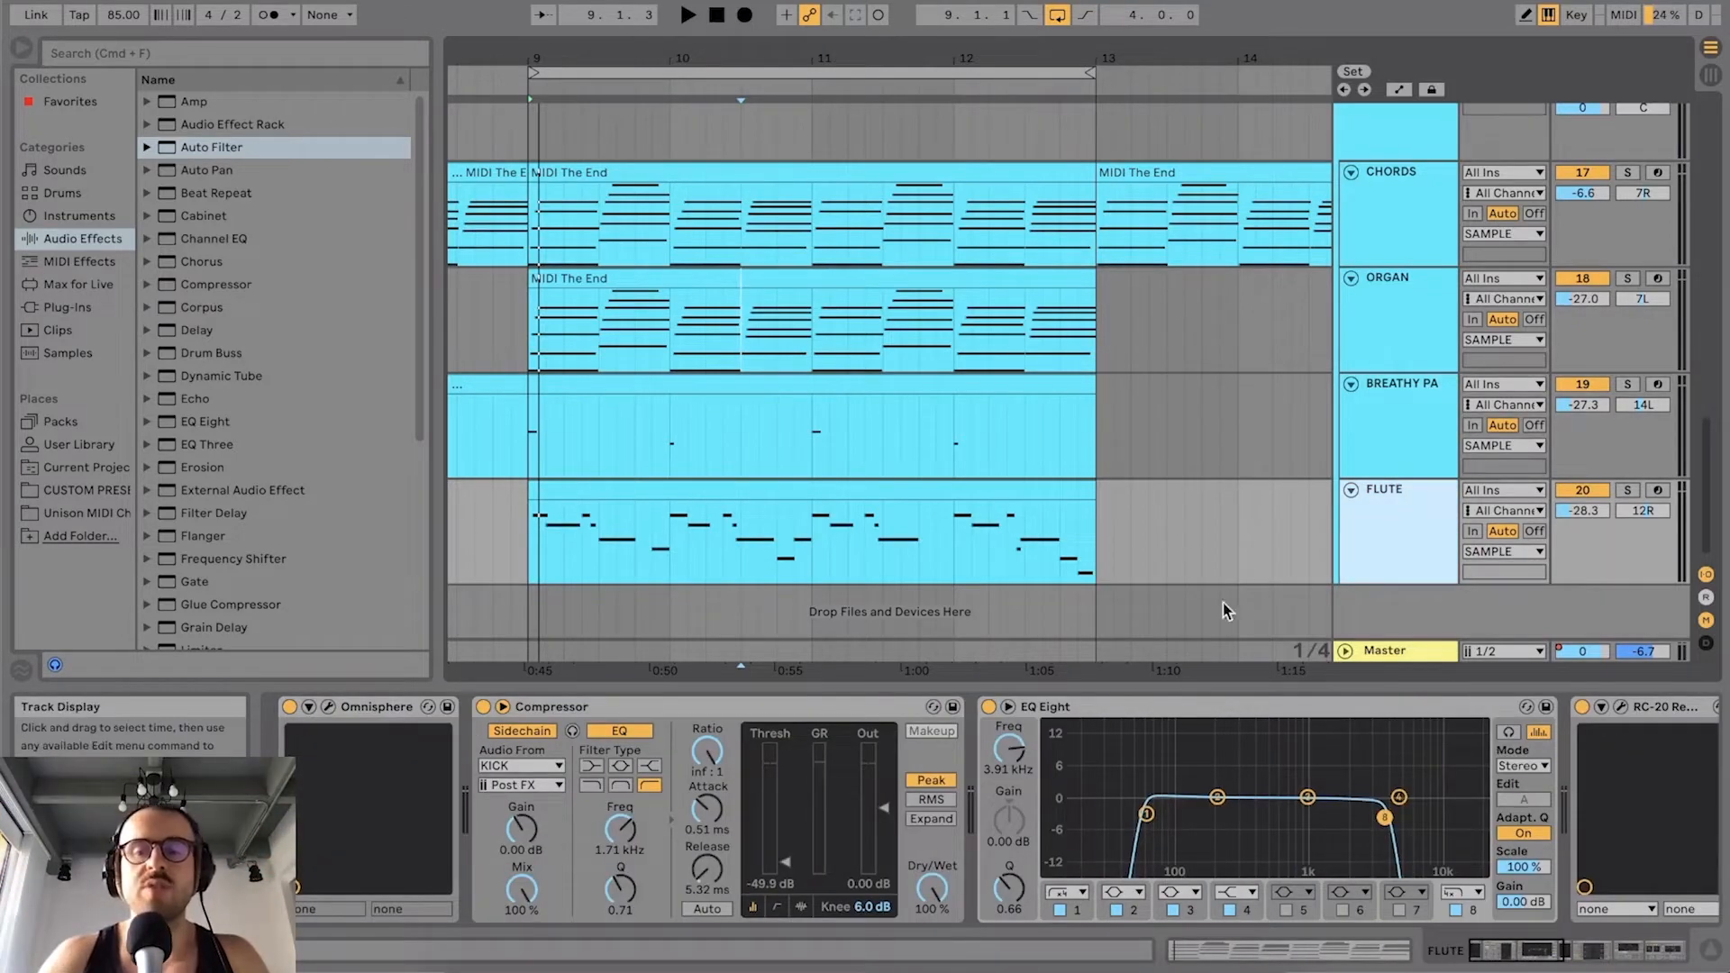
Step: Bypass the Compressor, EQ Eight and RC-20 on the FLUTE track, collapsing EQ Eight
left_click_drag(1565, 945, 1462, 951)
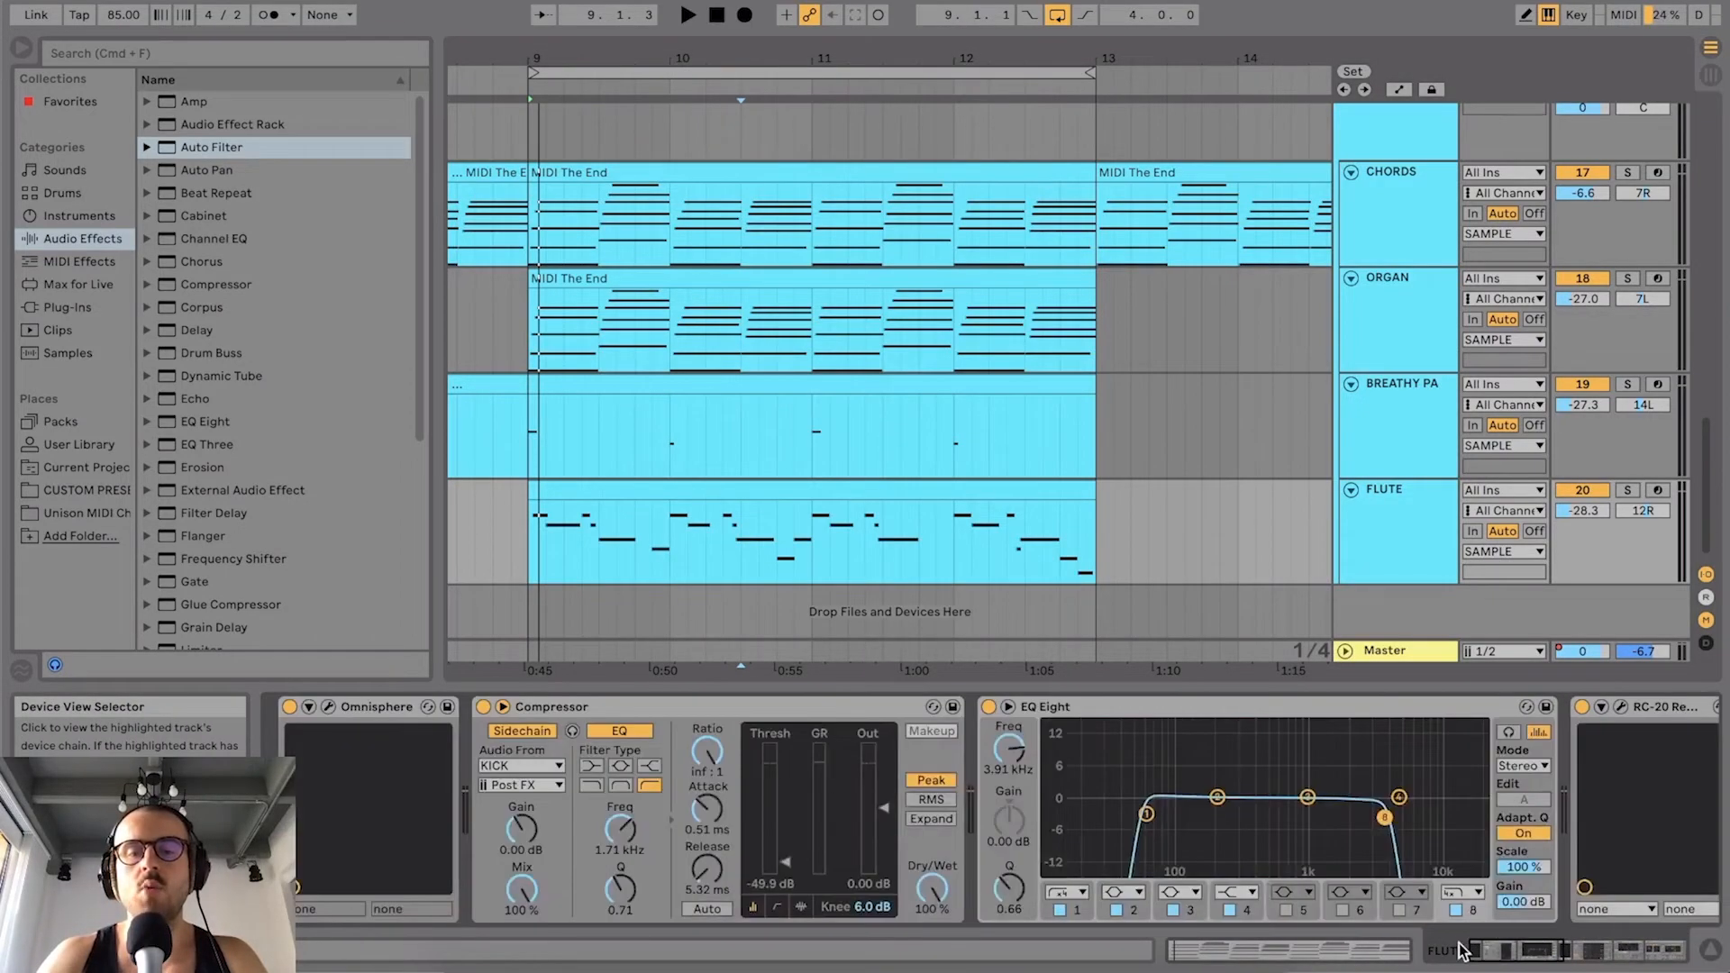
left_click(483, 706)
left_click(989, 709)
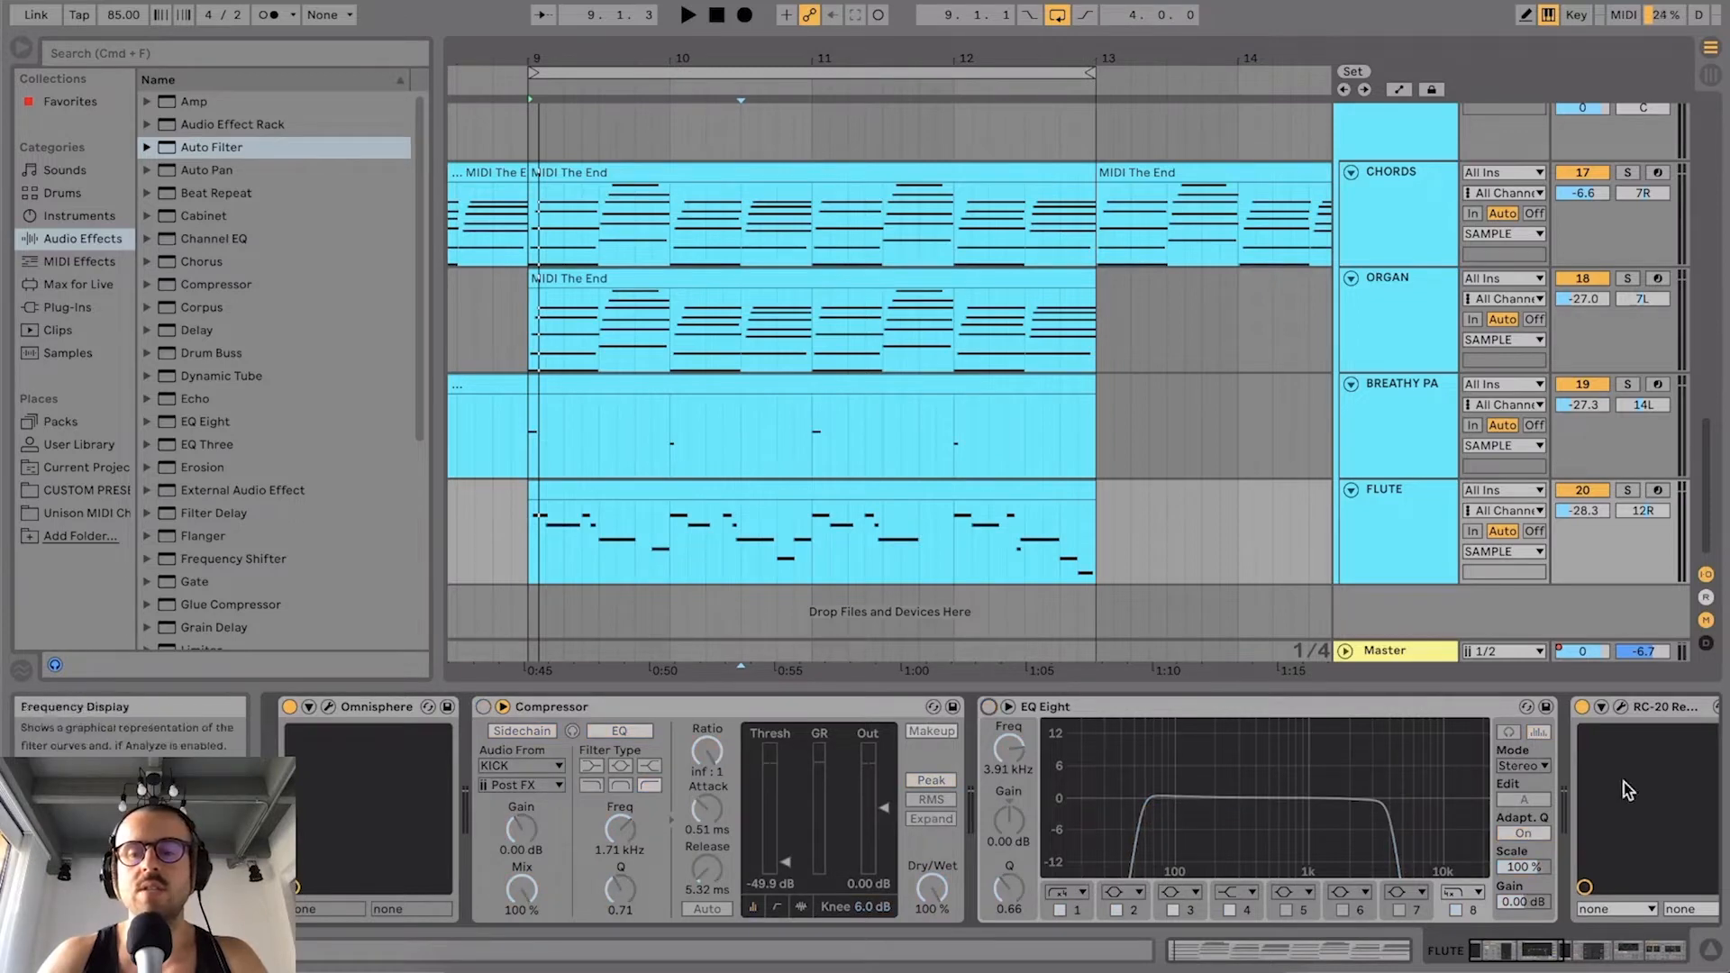
double_click(1052, 712)
left_click(1025, 706)
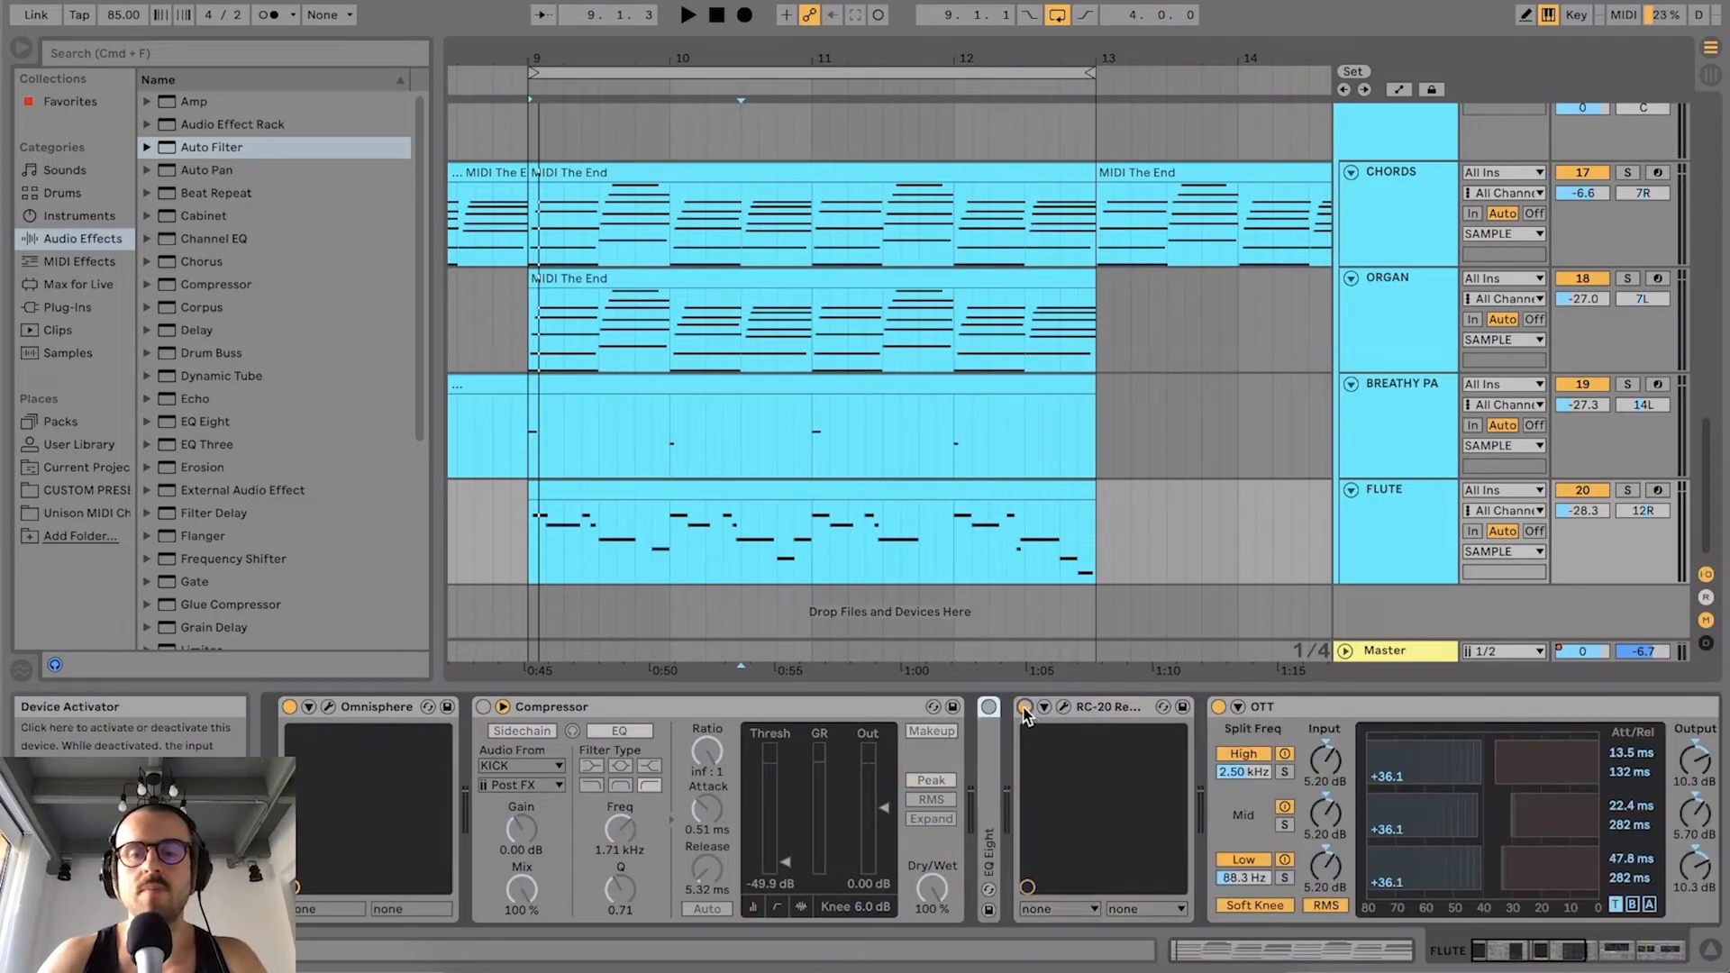
Step: Collapse the Compressor, and bypass and collapse OTT, A Bit Warmer and Reverb on the FLUTE track
double_click(790, 706)
double_click(789, 707)
left_click(748, 706)
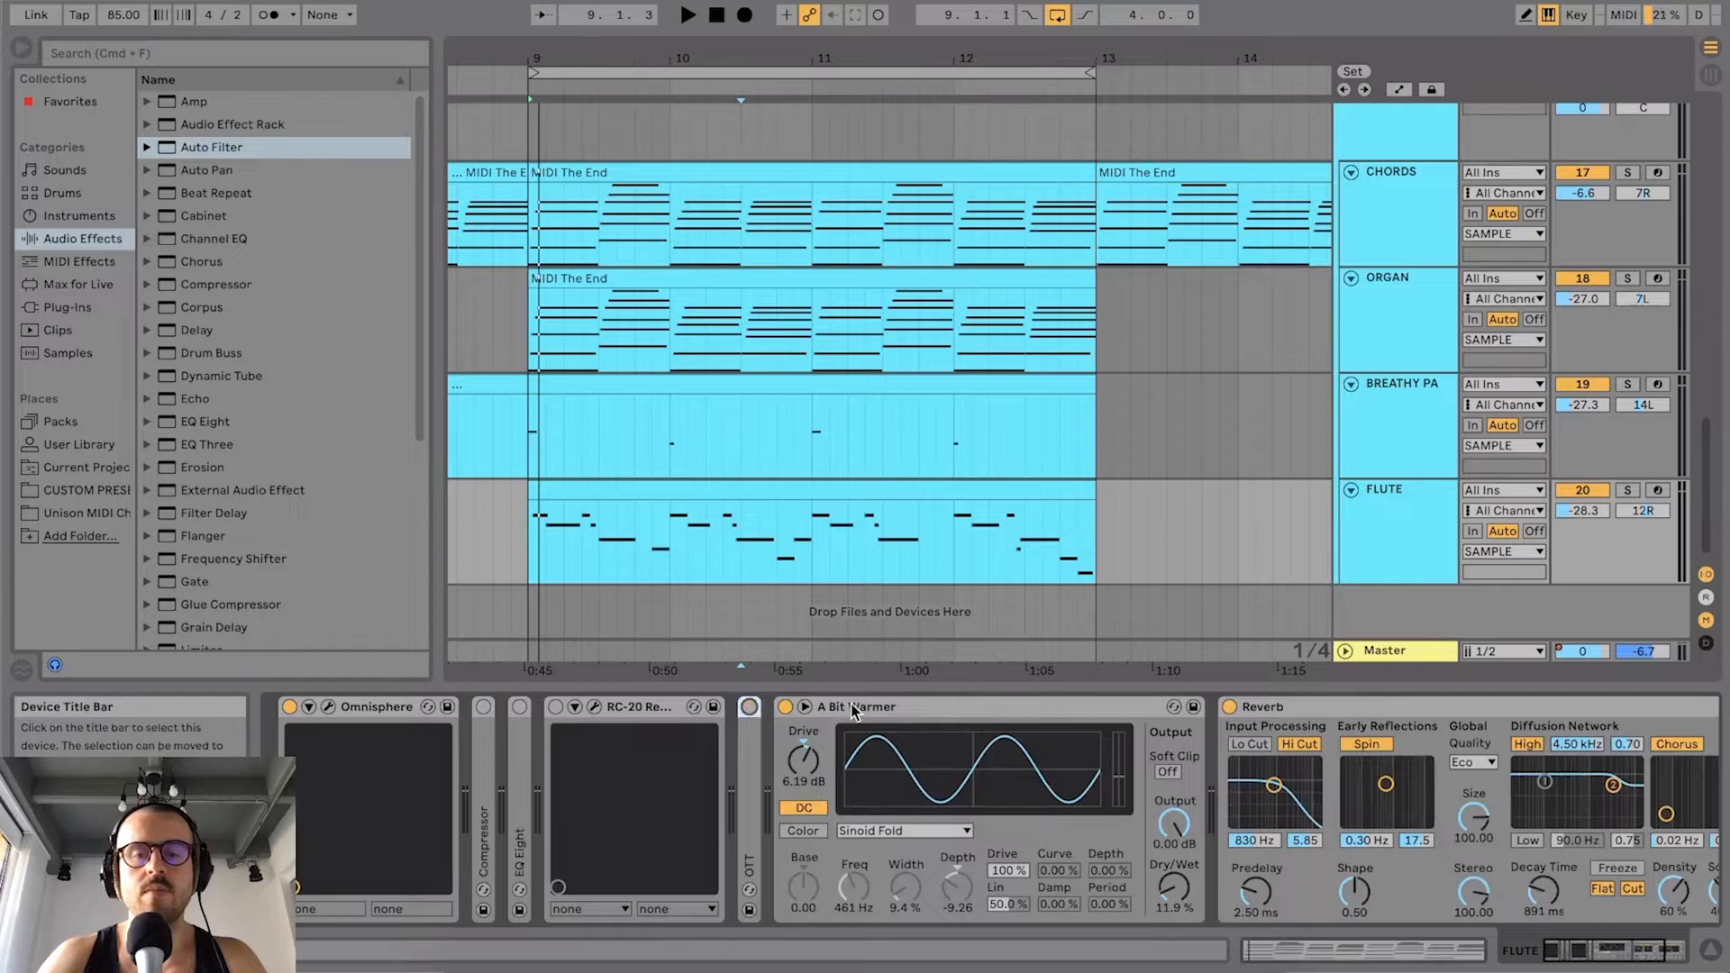
double_click(856, 707)
left_click(785, 707)
double_click(883, 707)
left_click(820, 706)
Step: Solo FLUTE, play it without effects, and check which Omnisphere patch produces the sound
left_click(1624, 490)
key("space")
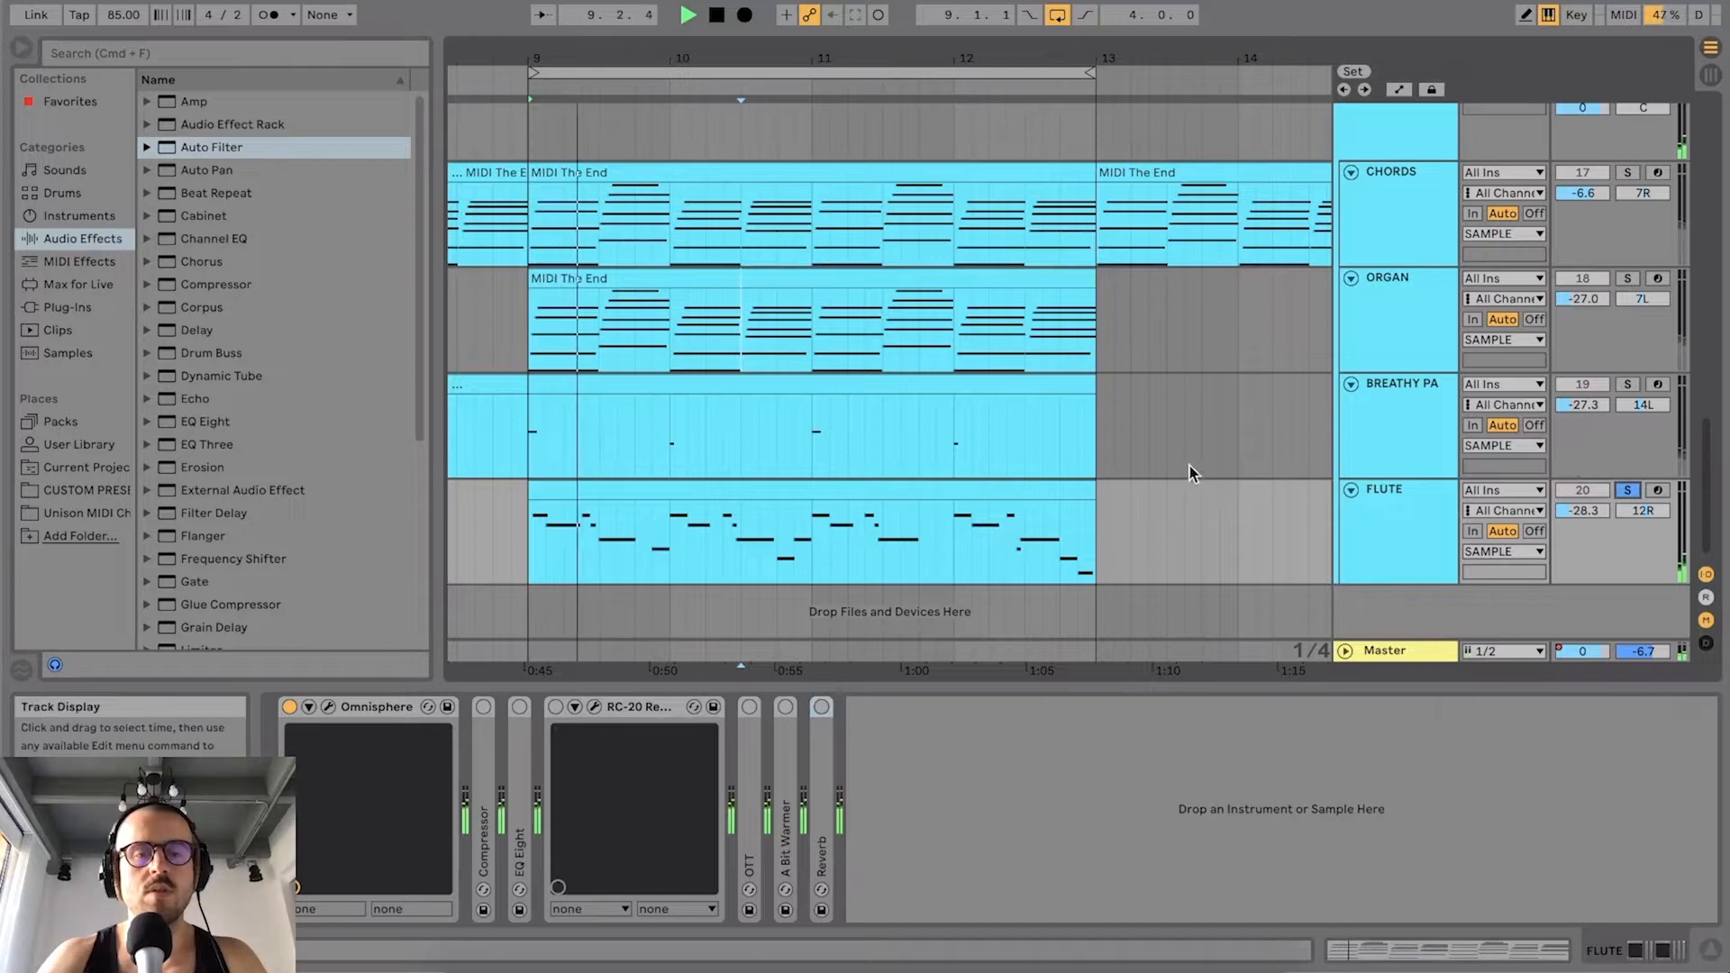
left_click(328, 714)
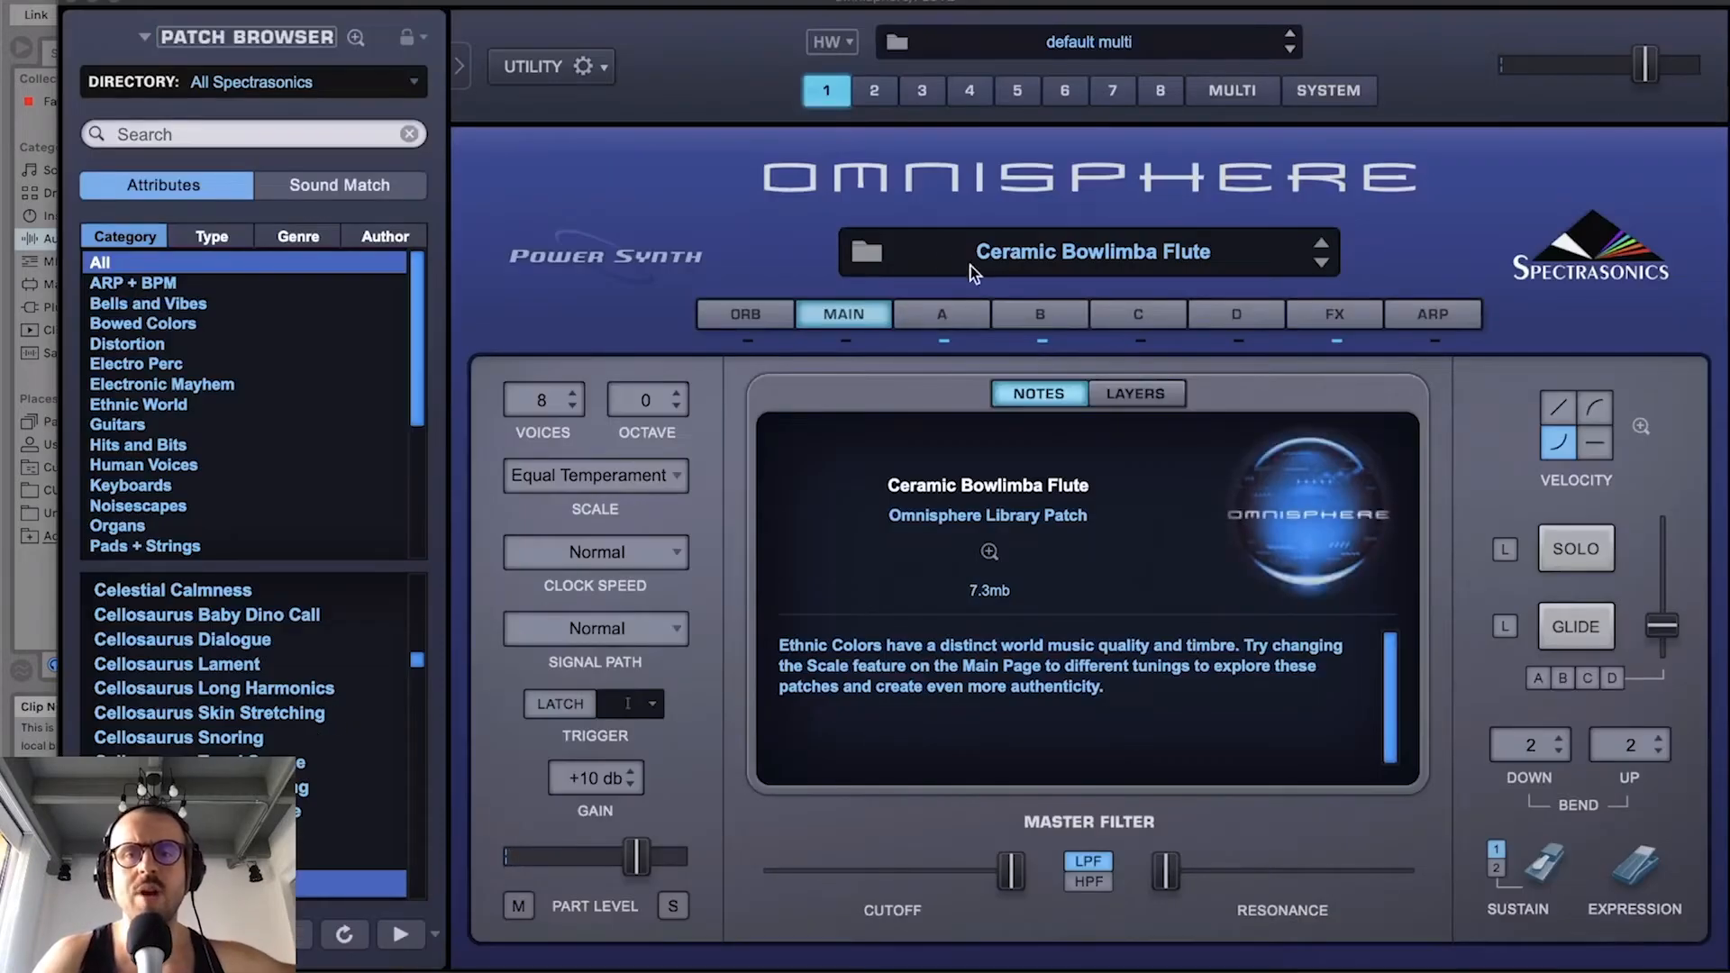
left_click(69, 3)
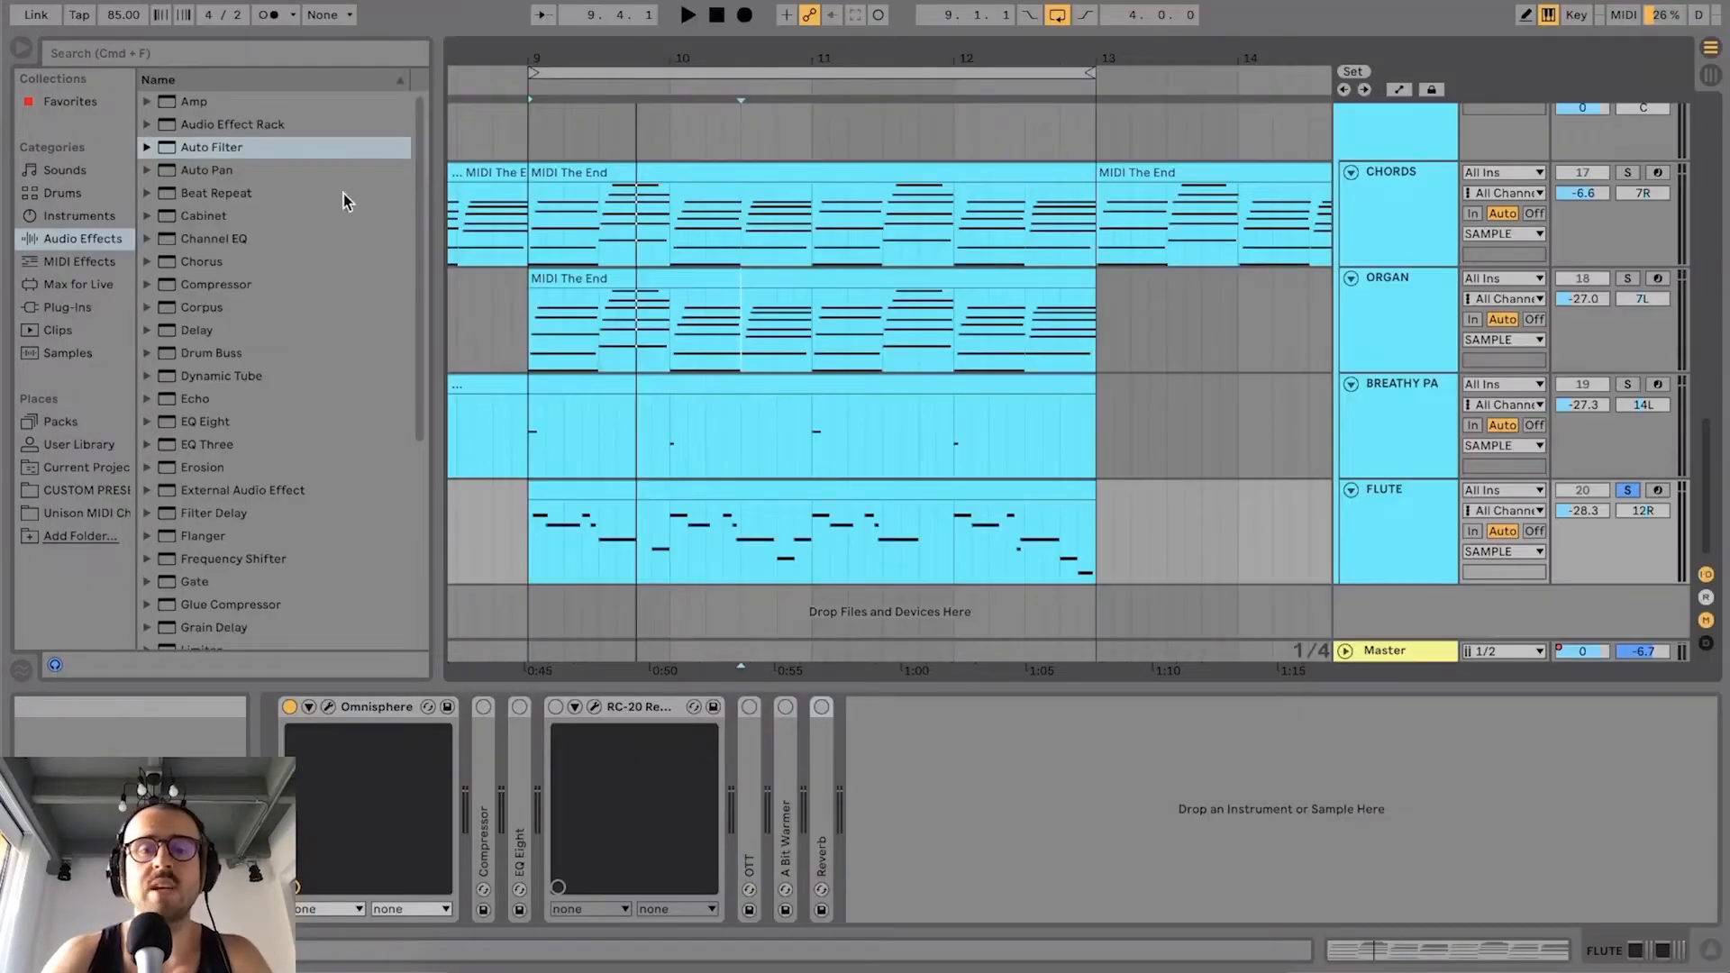
Step: Expand EQ Eight on FLUTE, turn it back on, and play the loop to hear the filtered flute
double_click(515, 732)
left_click(519, 708)
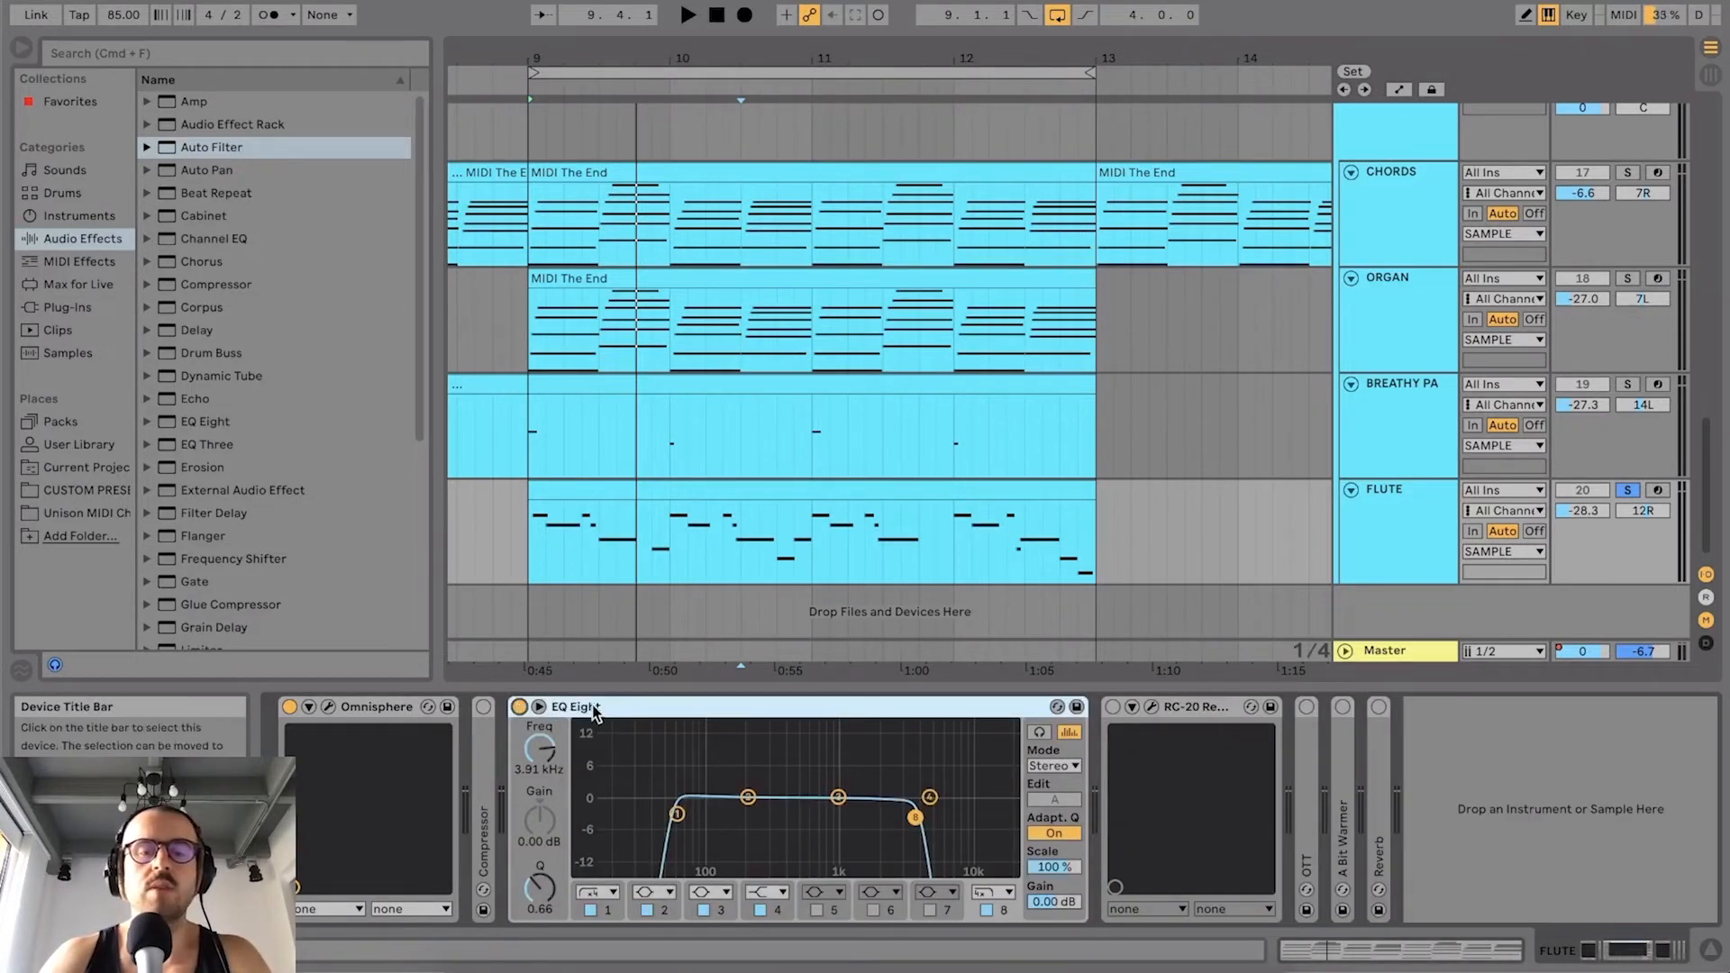
key("space")
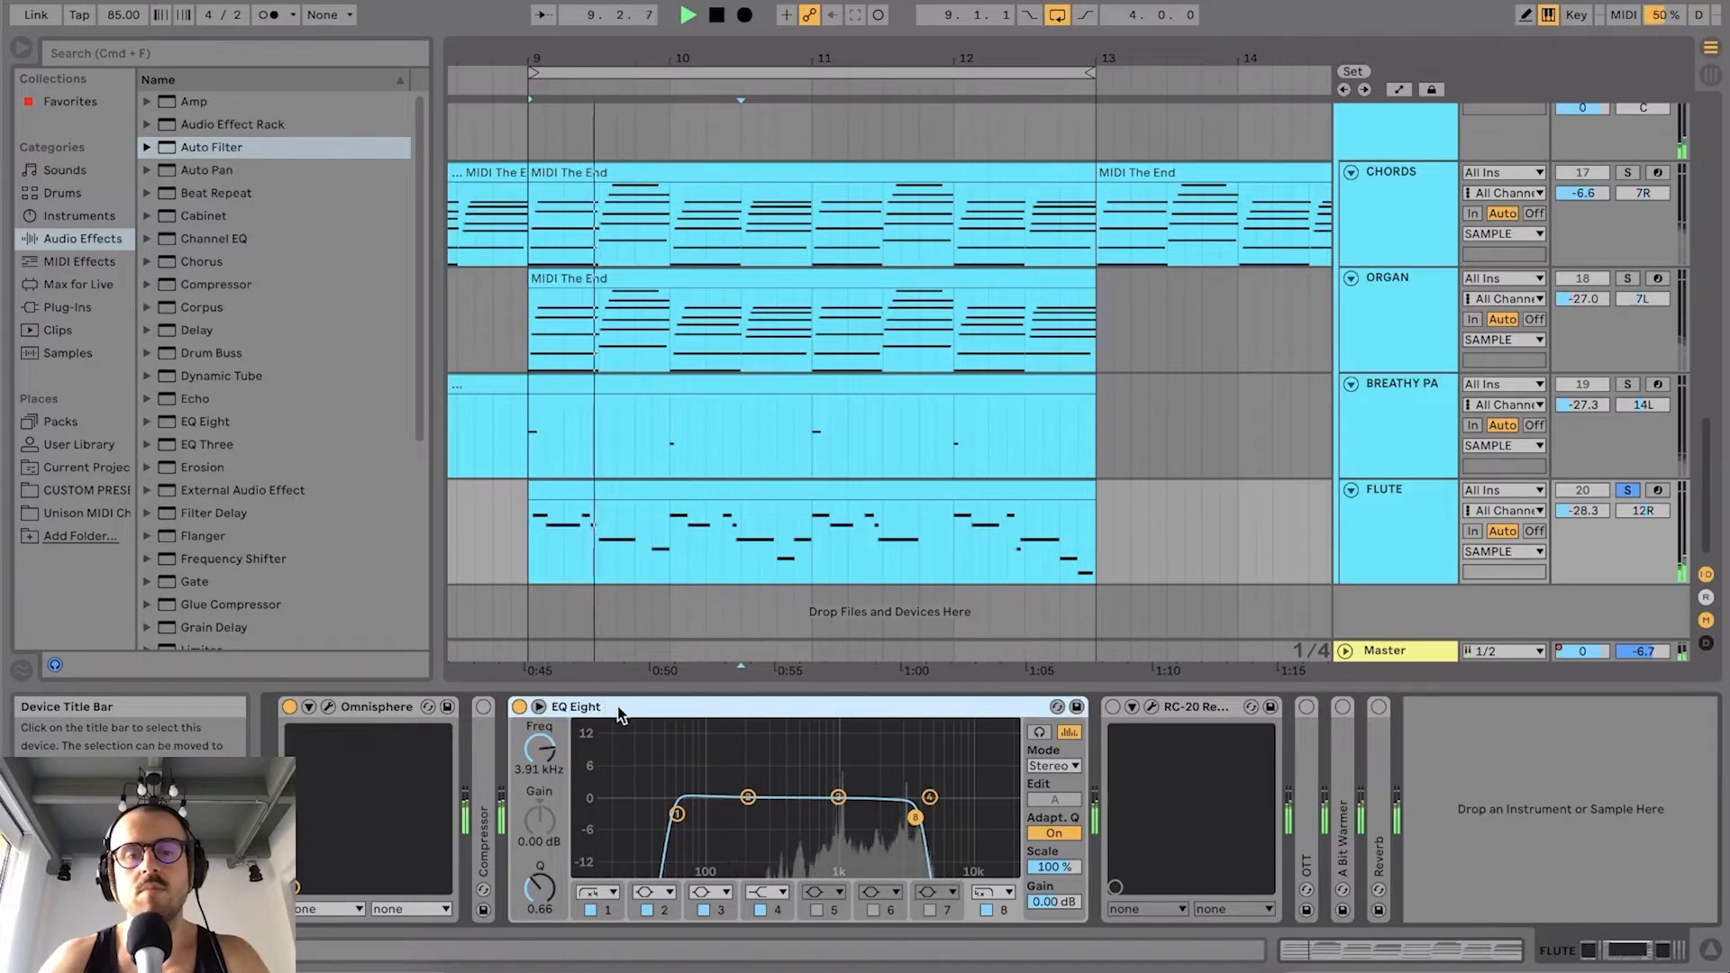
key("space")
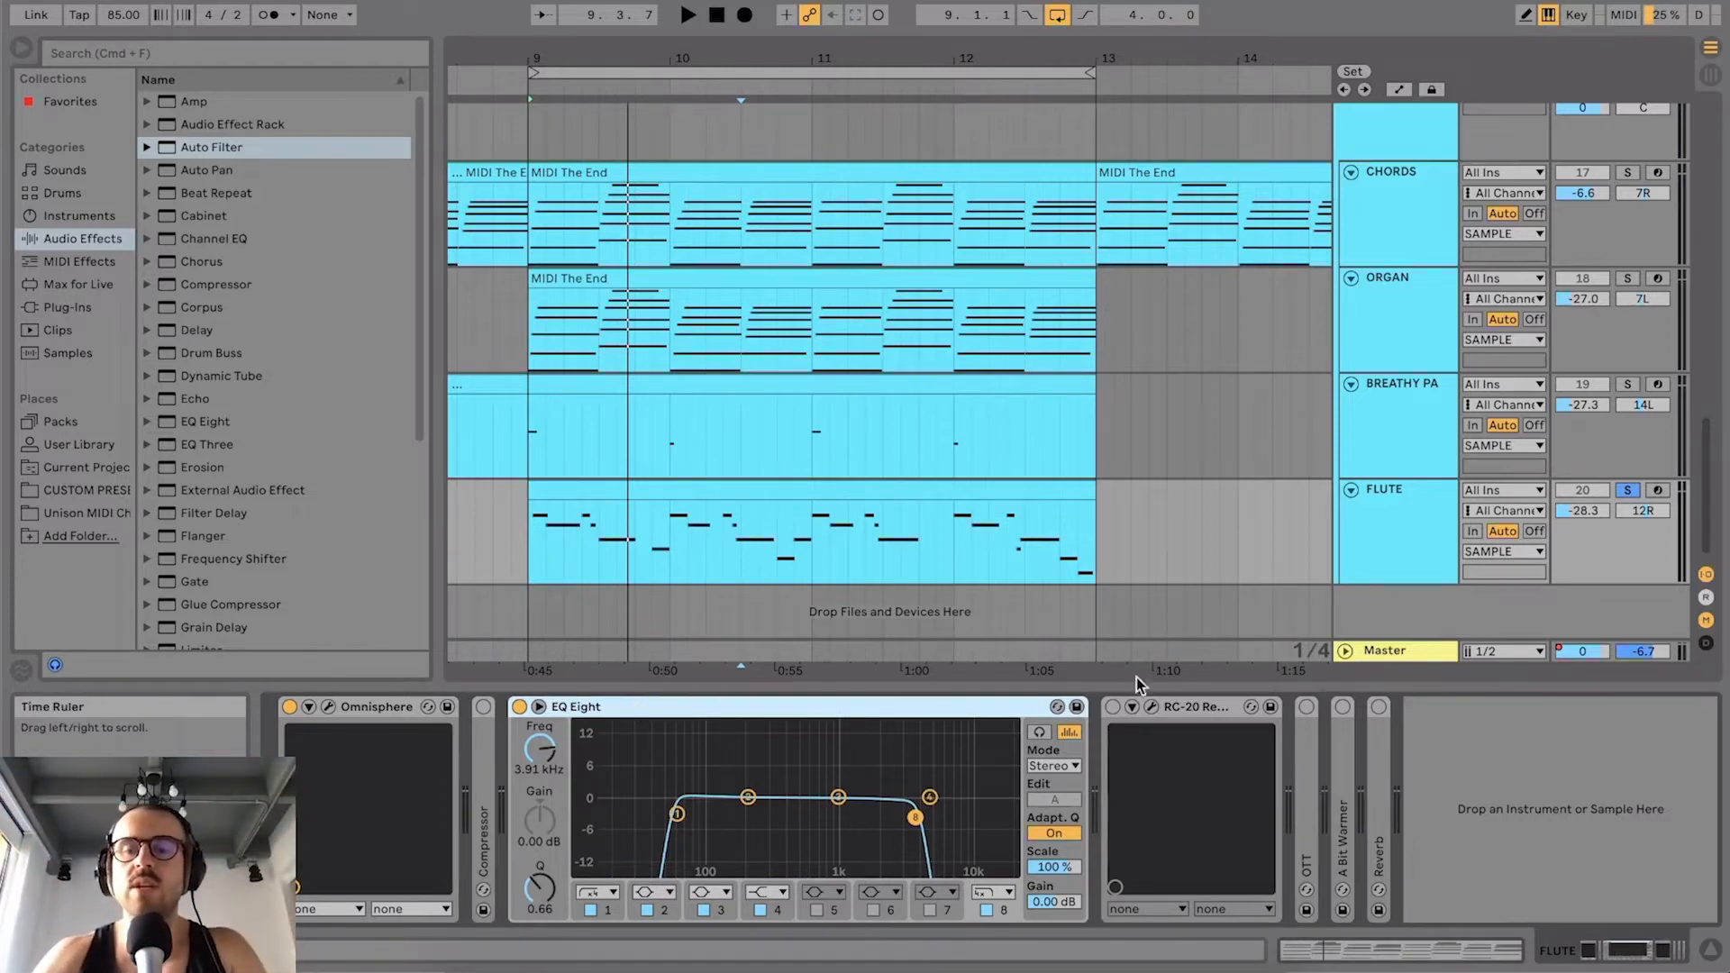
Step: Turn RC-20 Retro Color on FLUTE back on, review its settings, and play the flute through it
left_click(1189, 707)
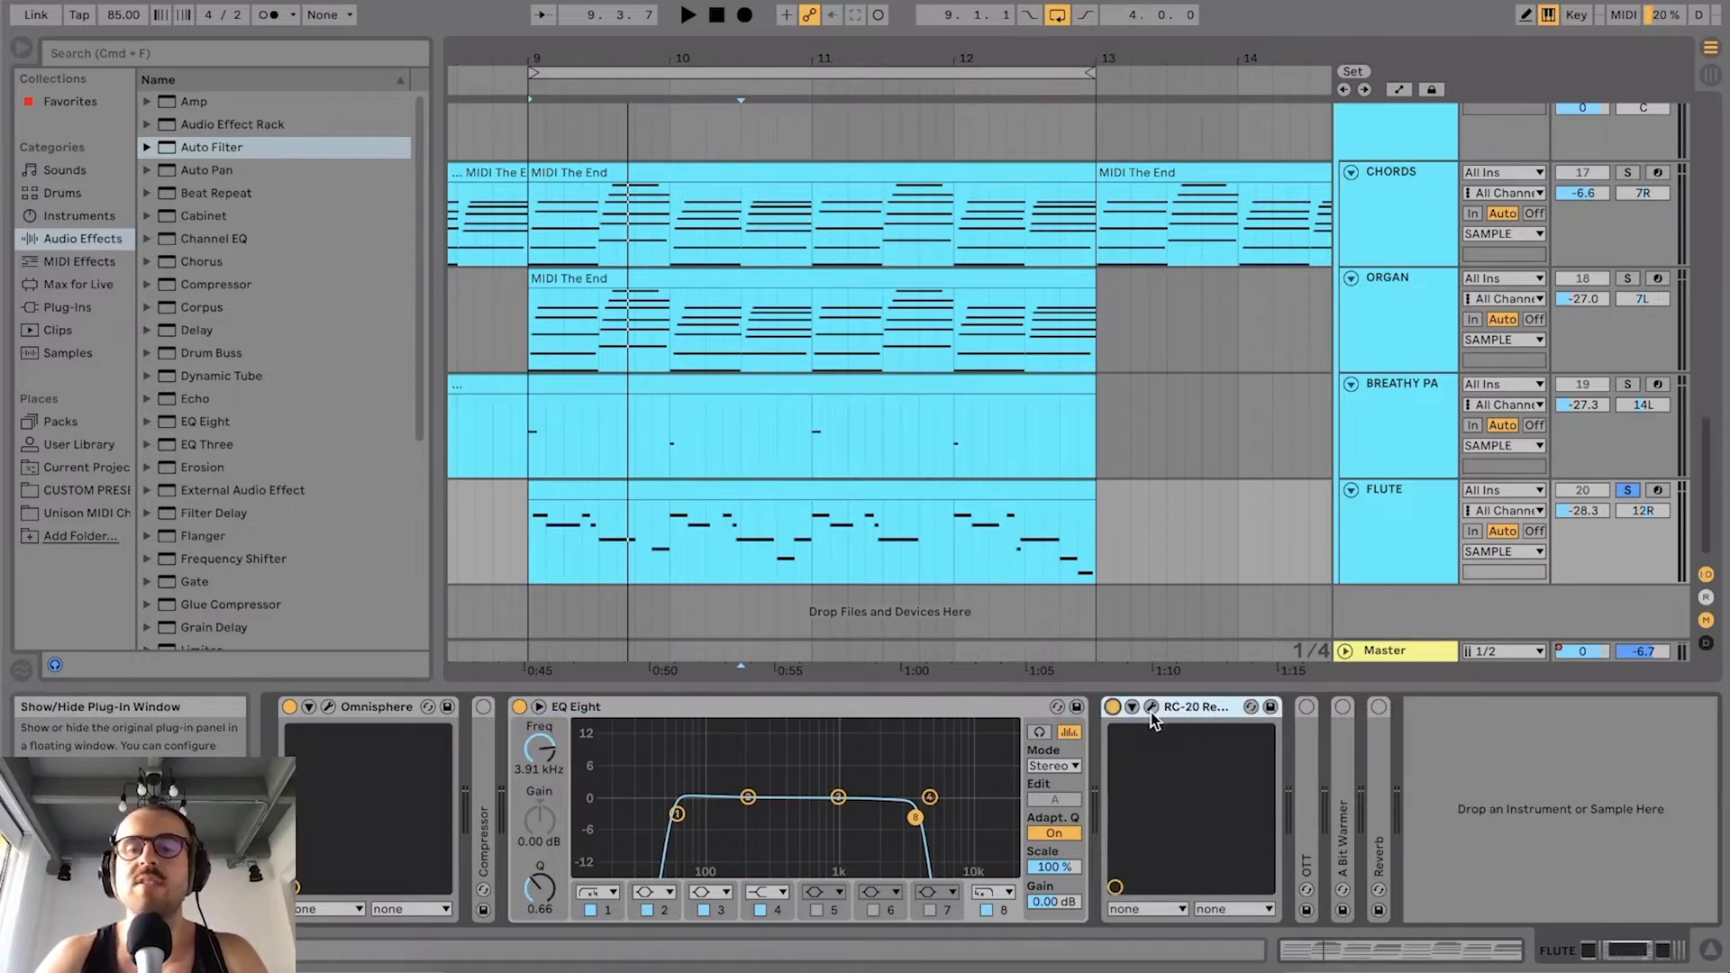
left_click(1150, 708)
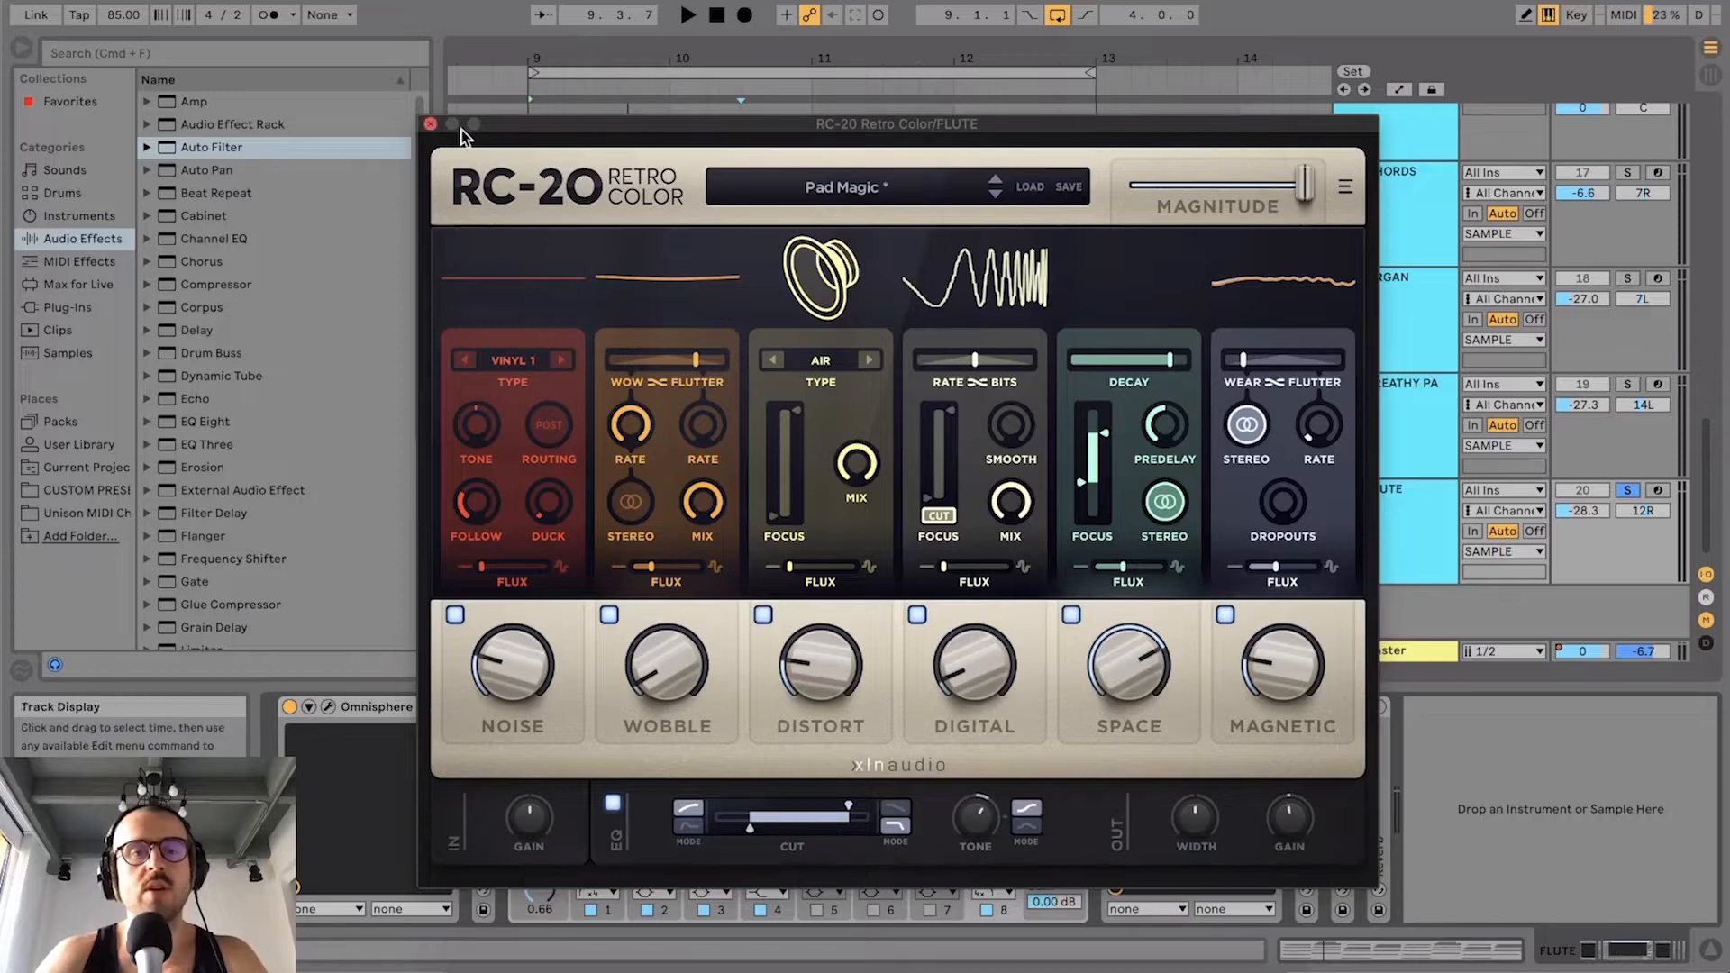
left_click(431, 124)
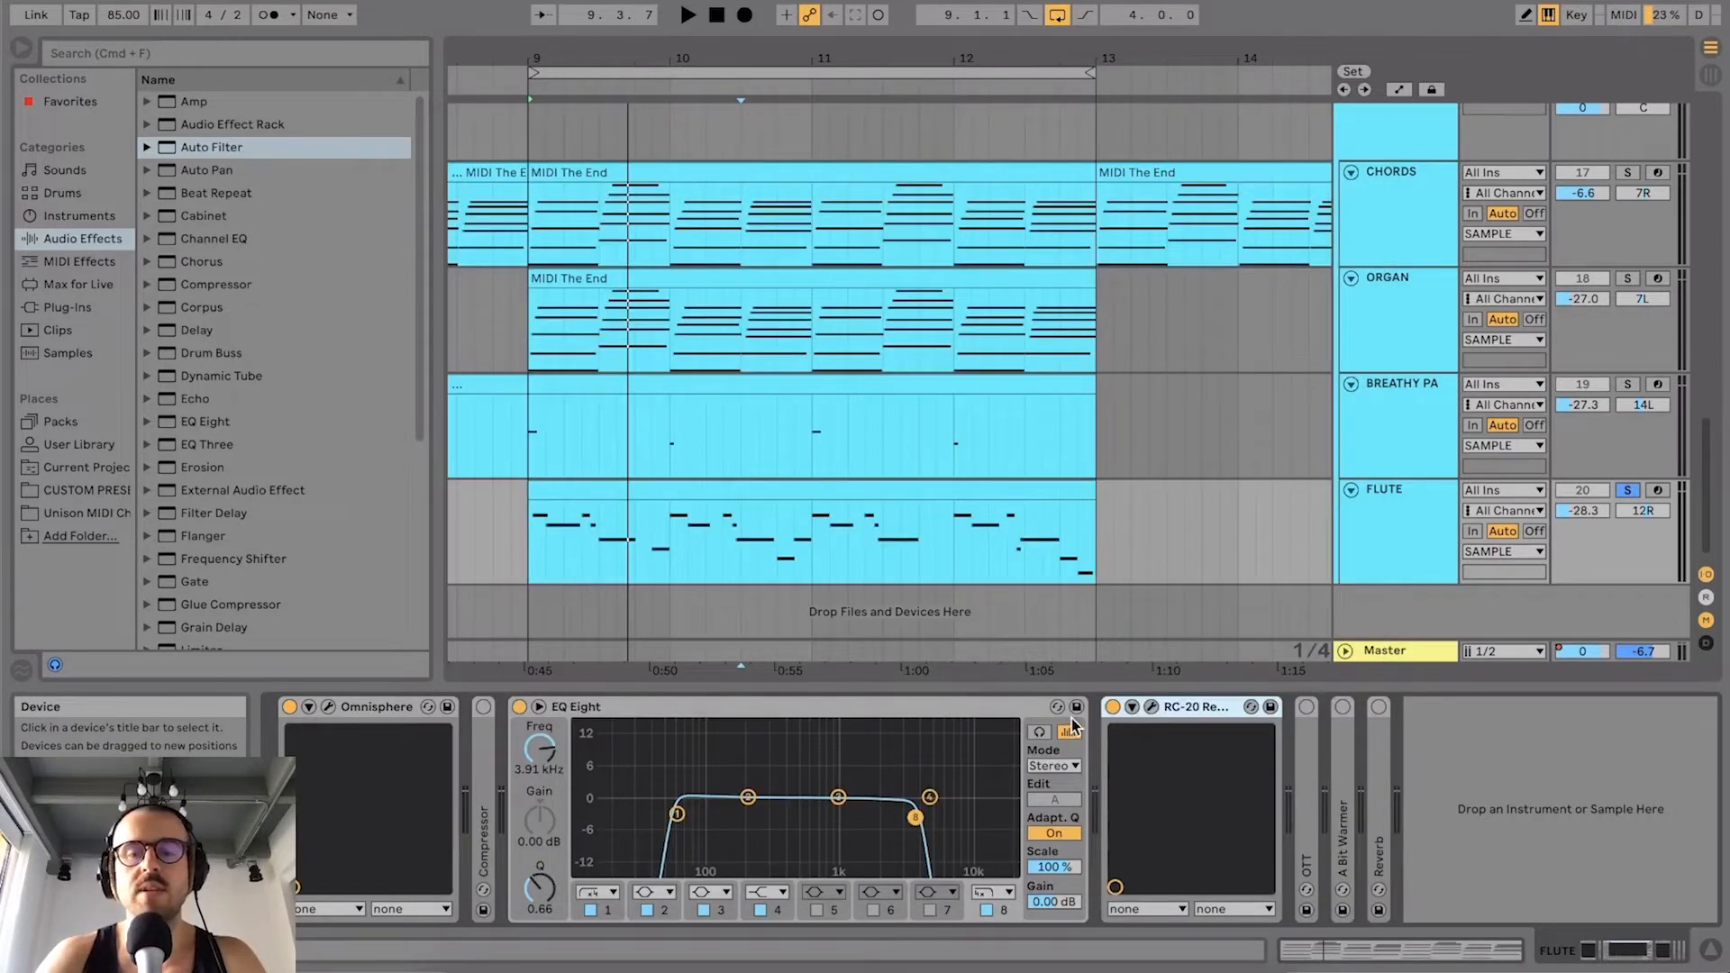
left_click(1151, 706)
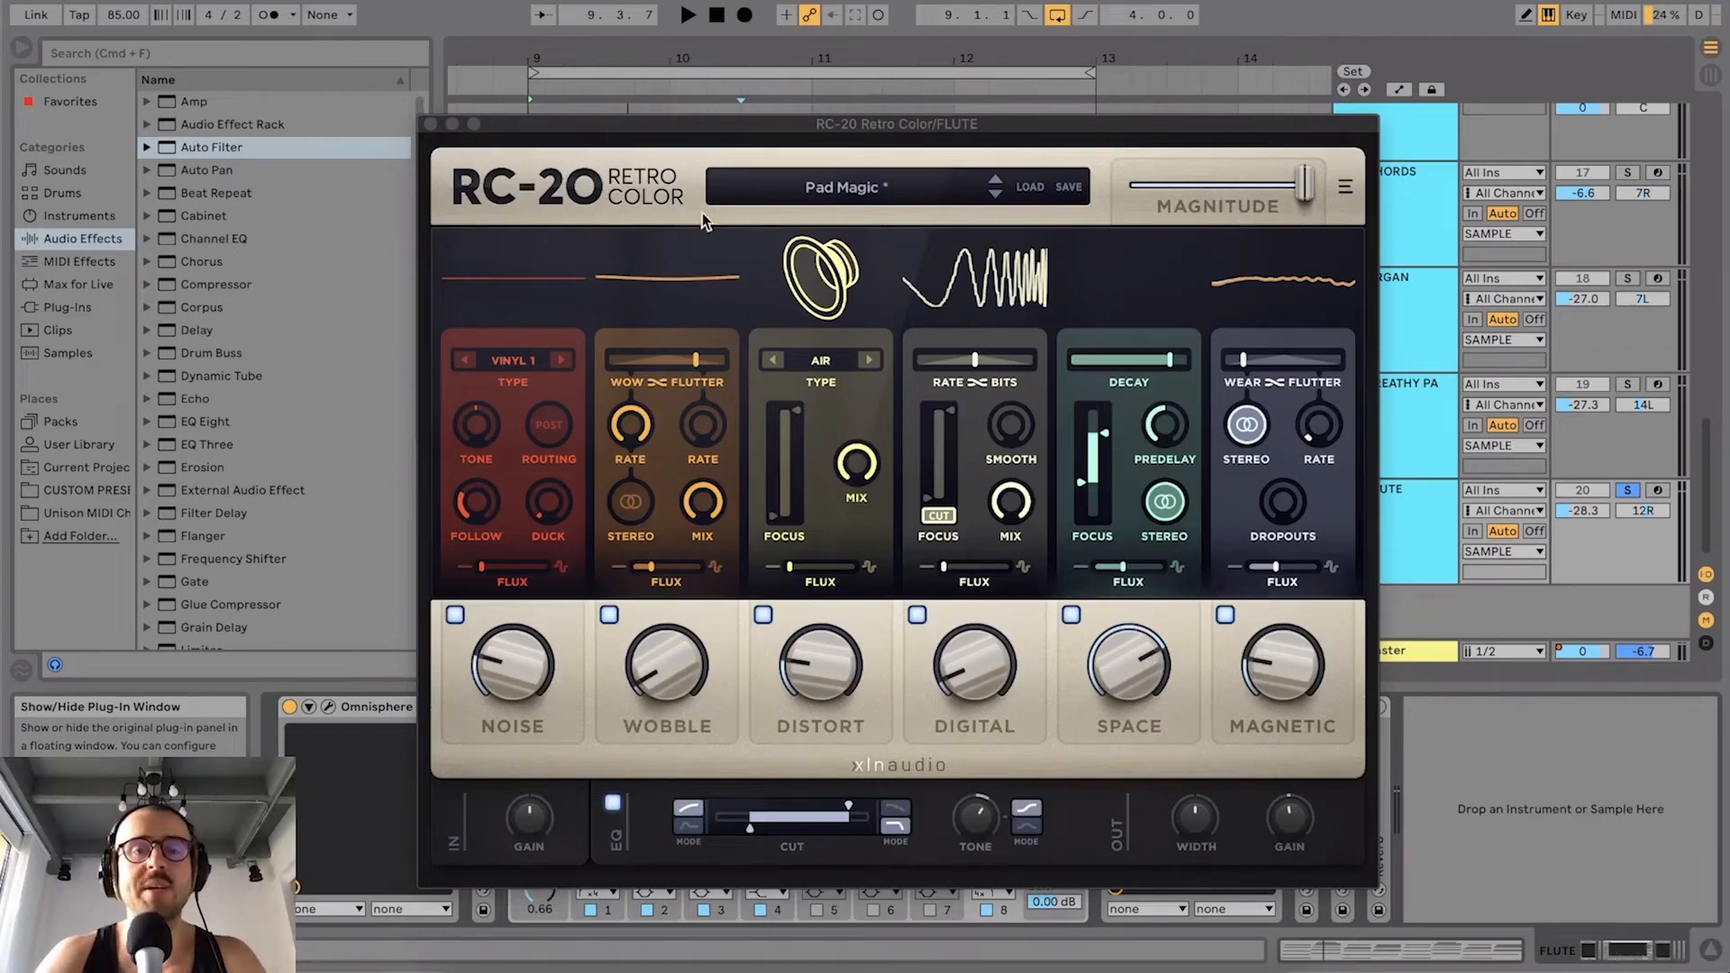
left_click(430, 125)
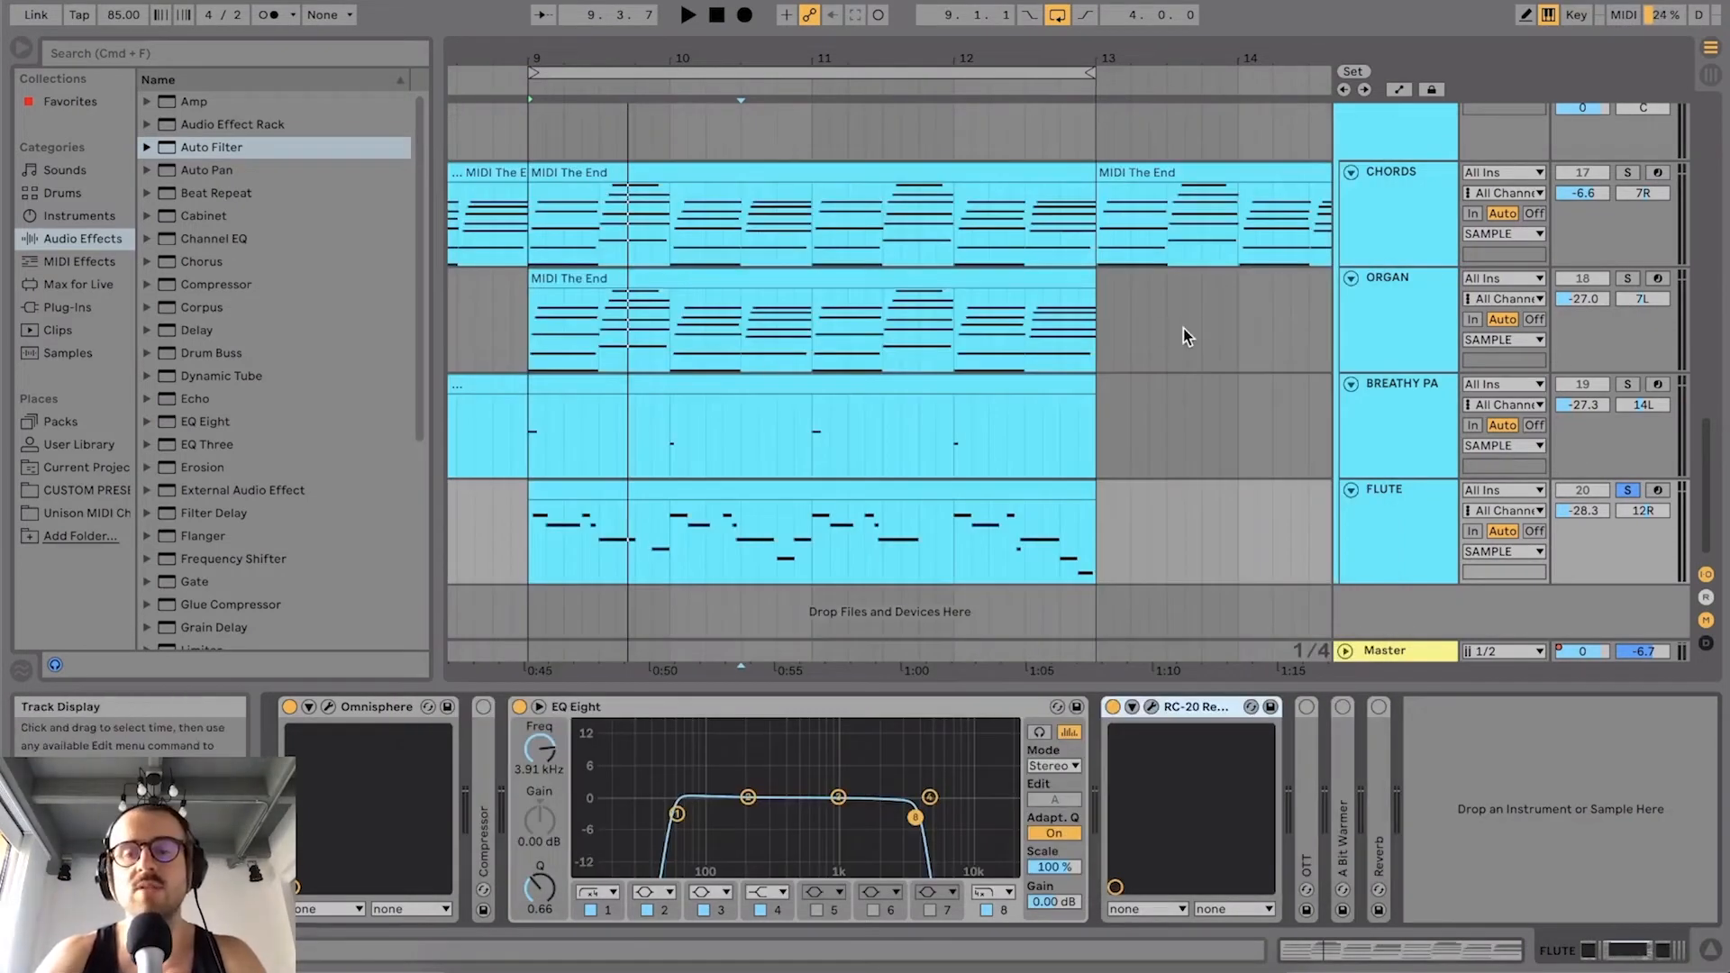
key("space")
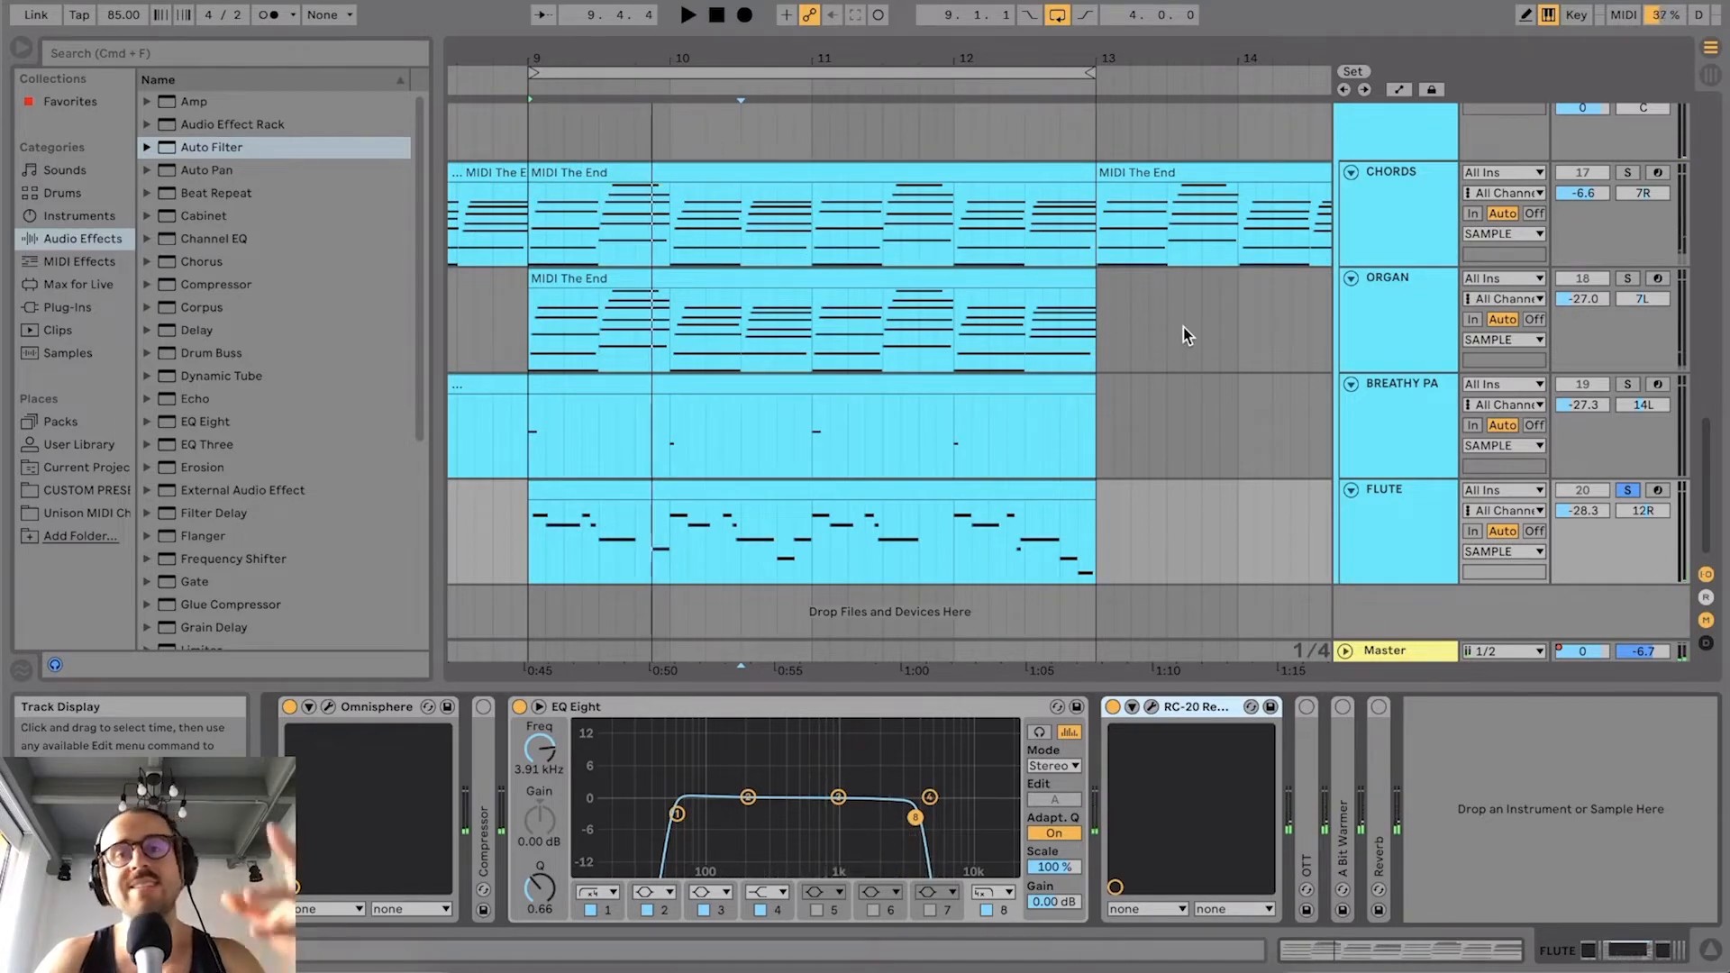
Step: Expand OTT on the FLUTE track and turn it back on
double_click(1311, 777)
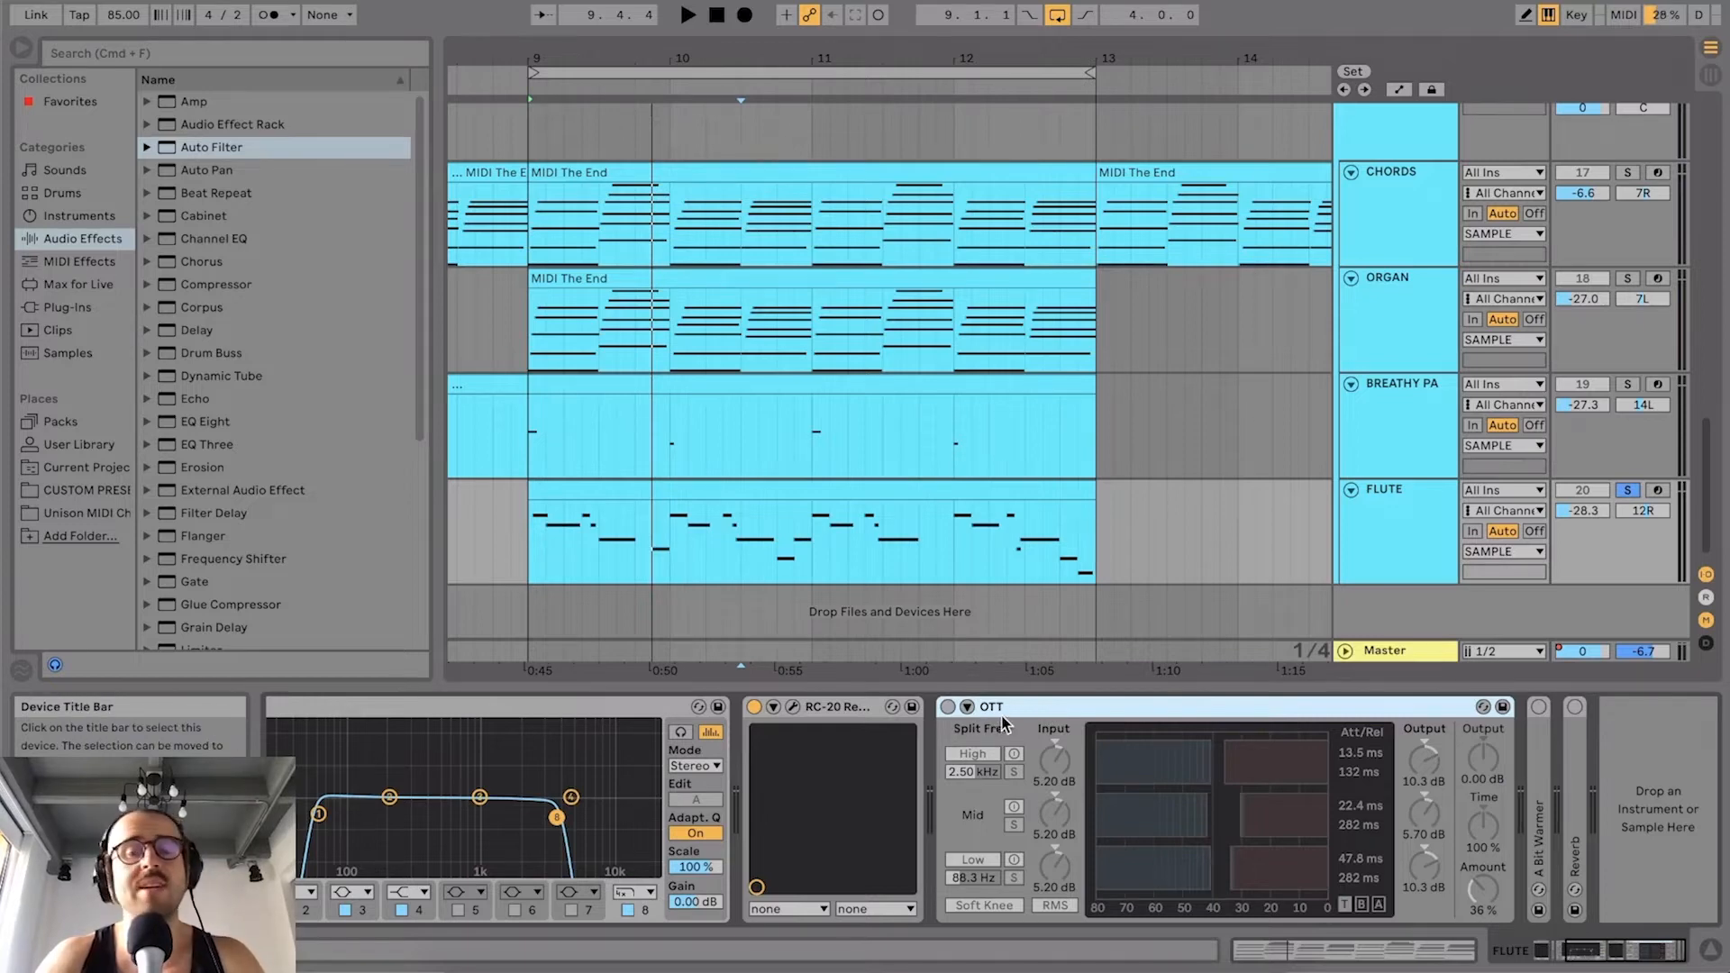
left_click(947, 707)
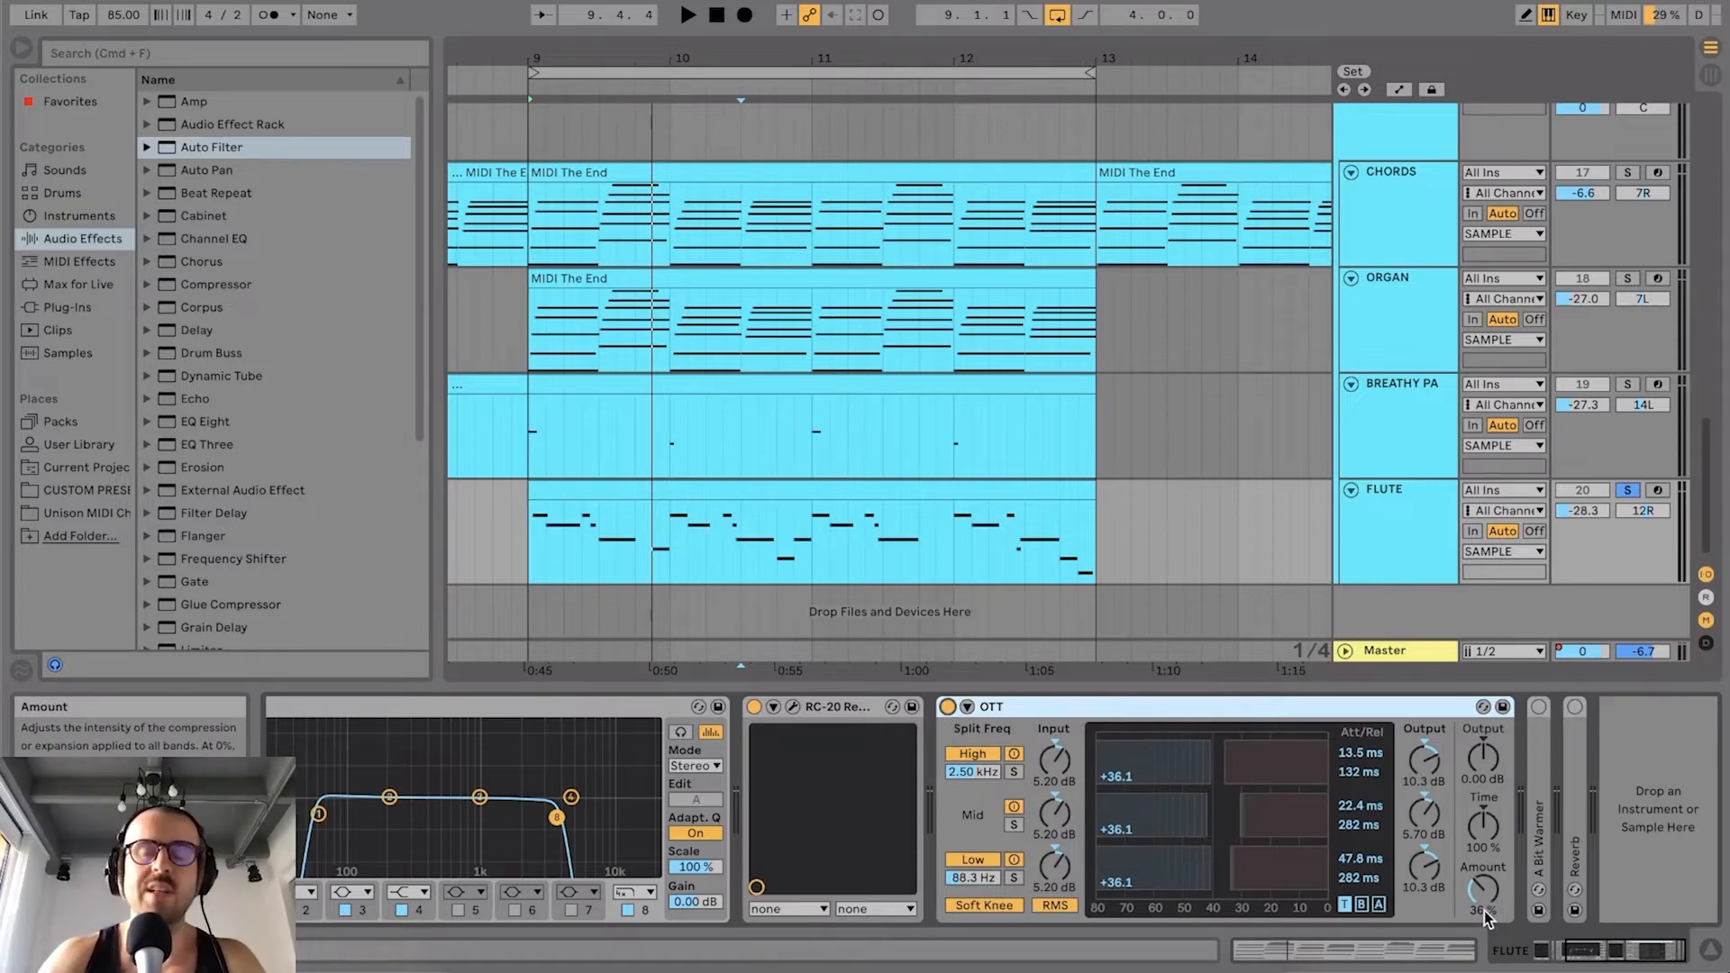
Step: Play the soloed FLUTE track and switch its OTT device off and on to compare the sound
key("space")
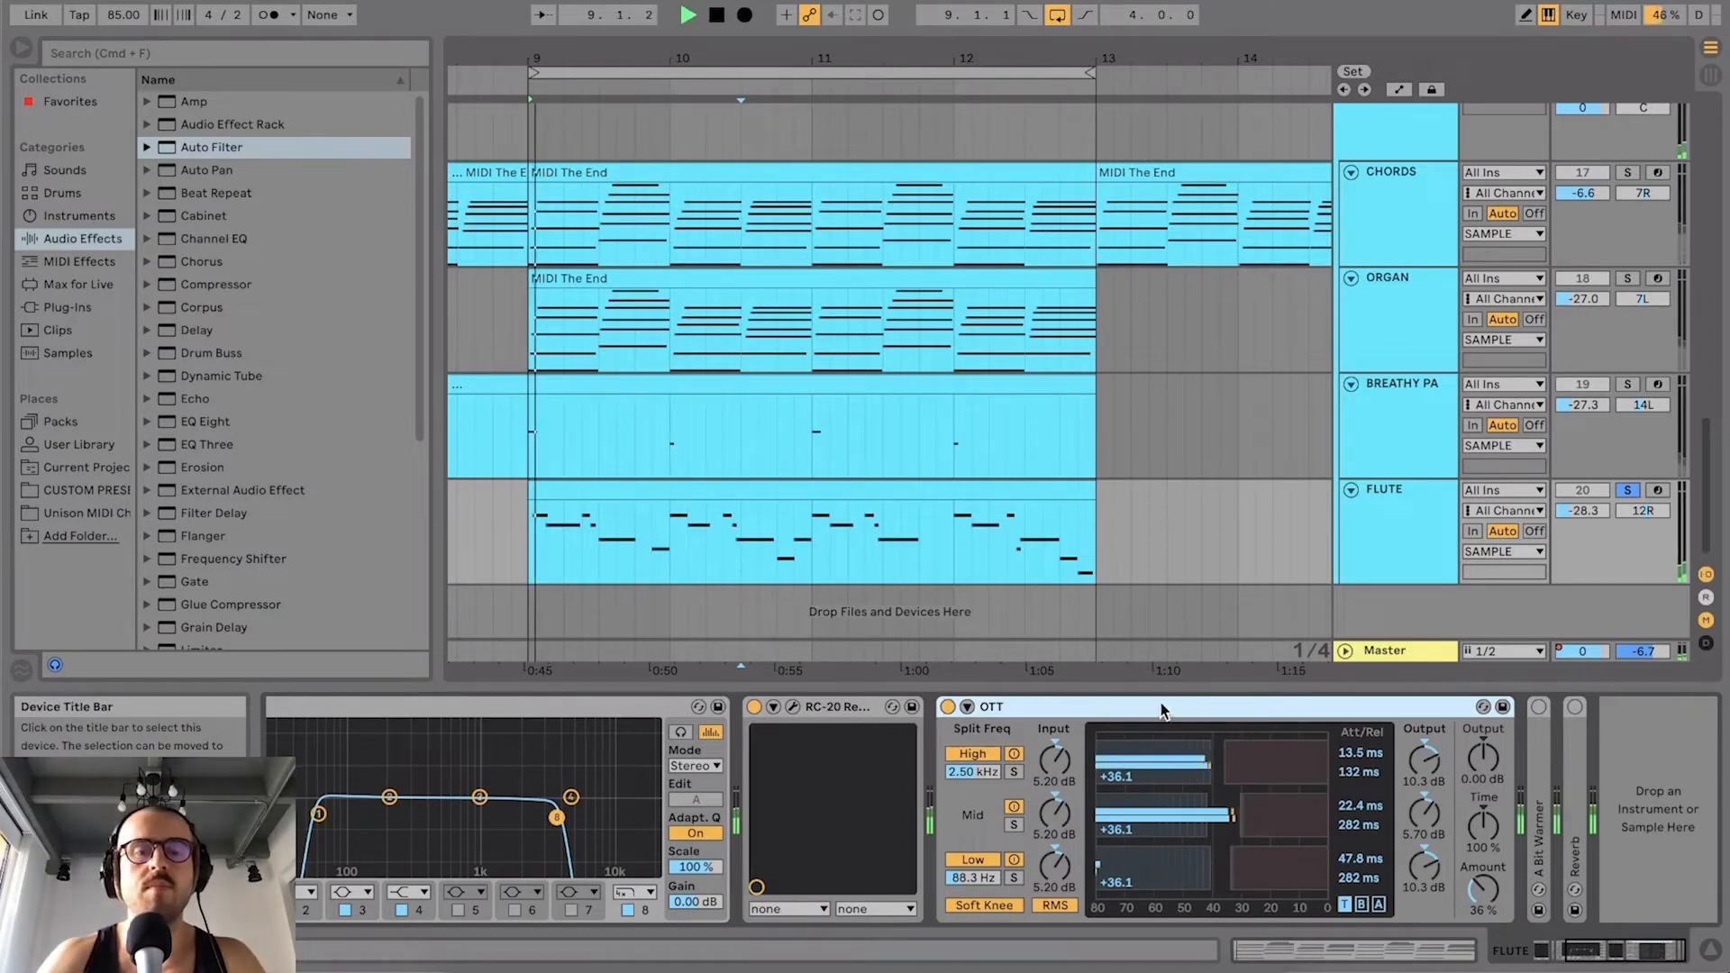
left_click(947, 706)
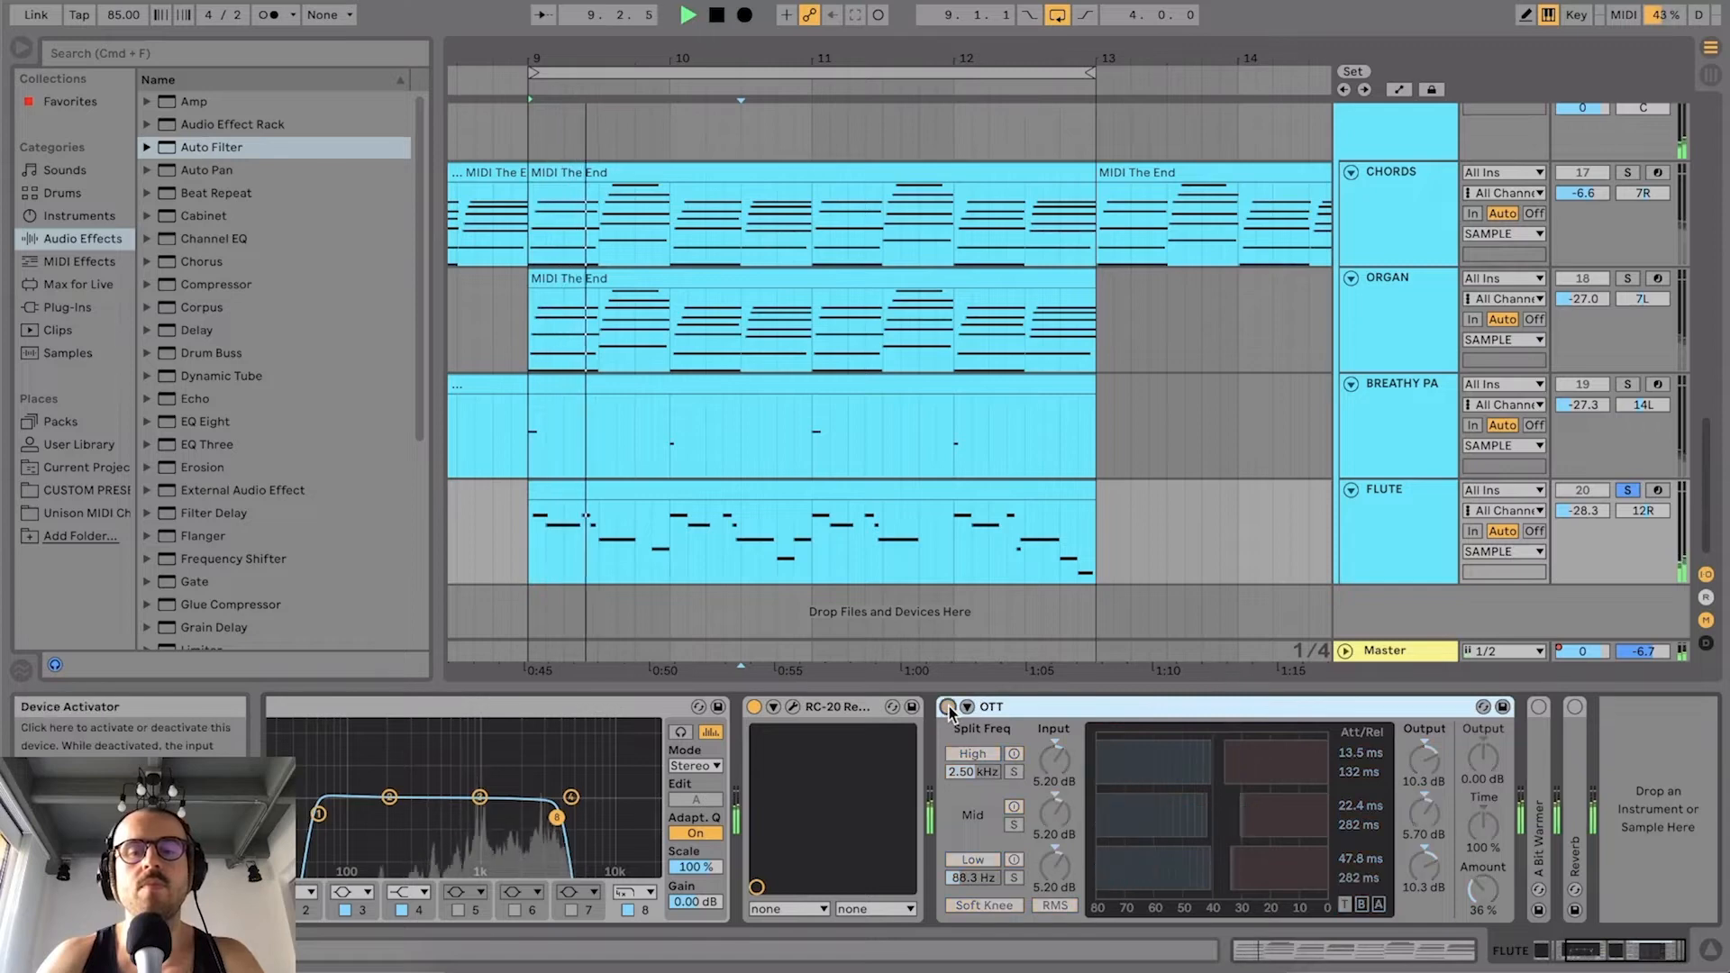
left_click(947, 706)
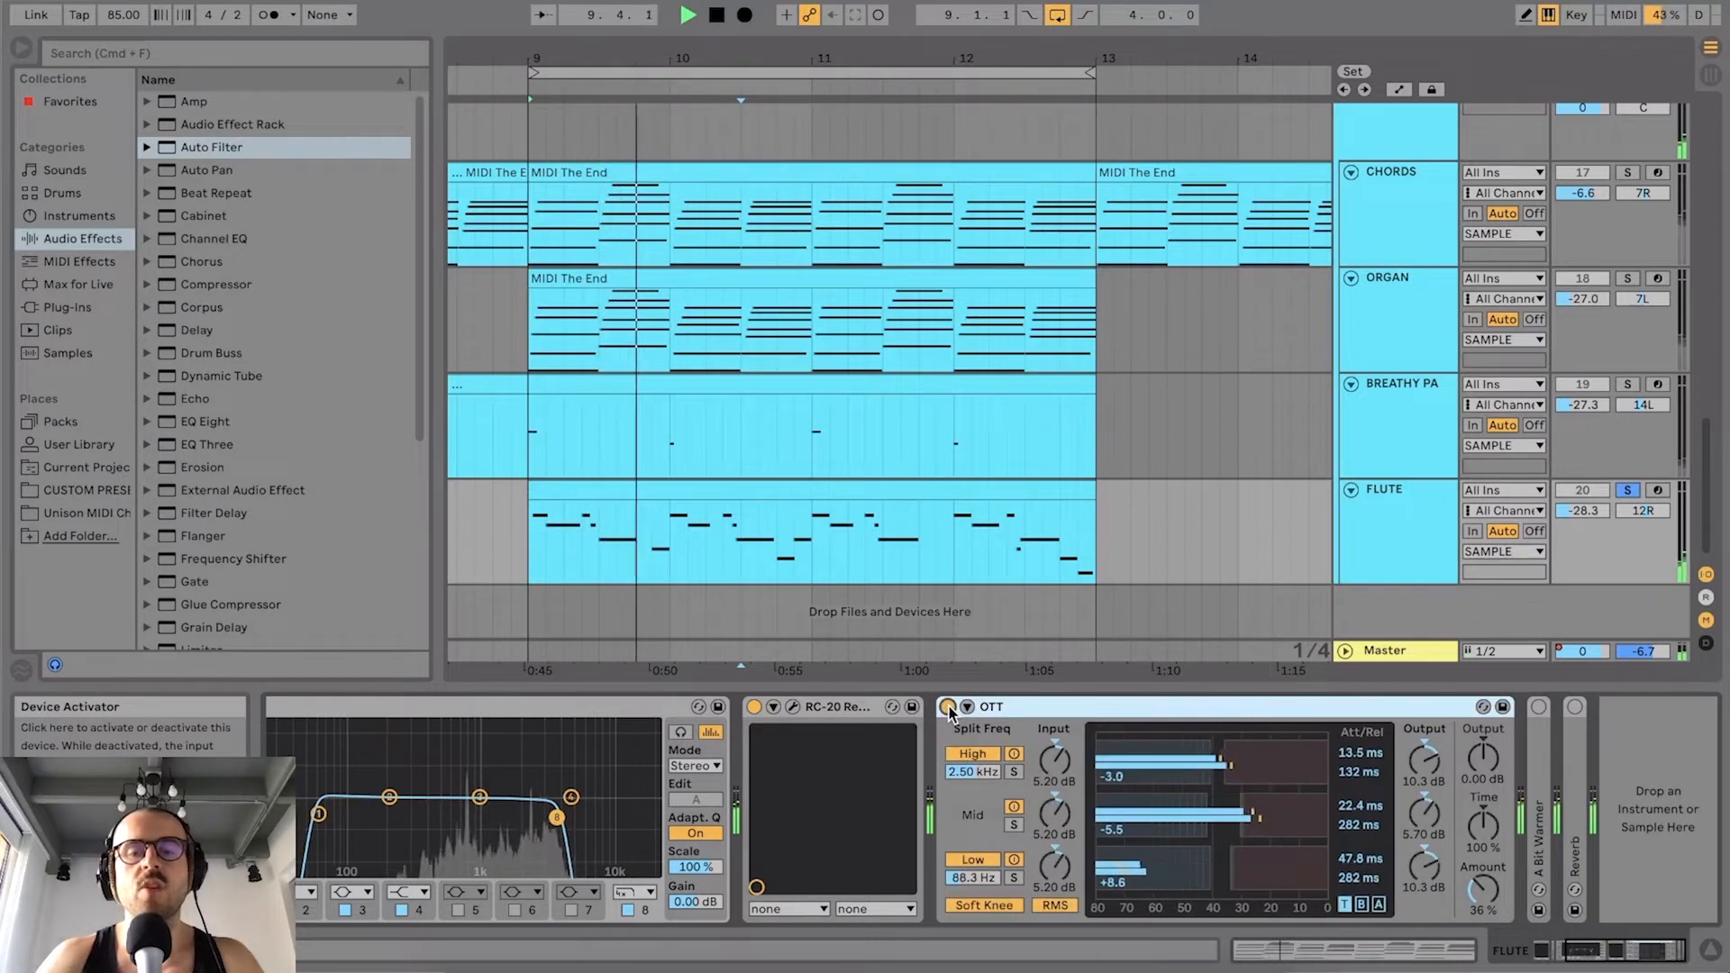
left_click(947, 706)
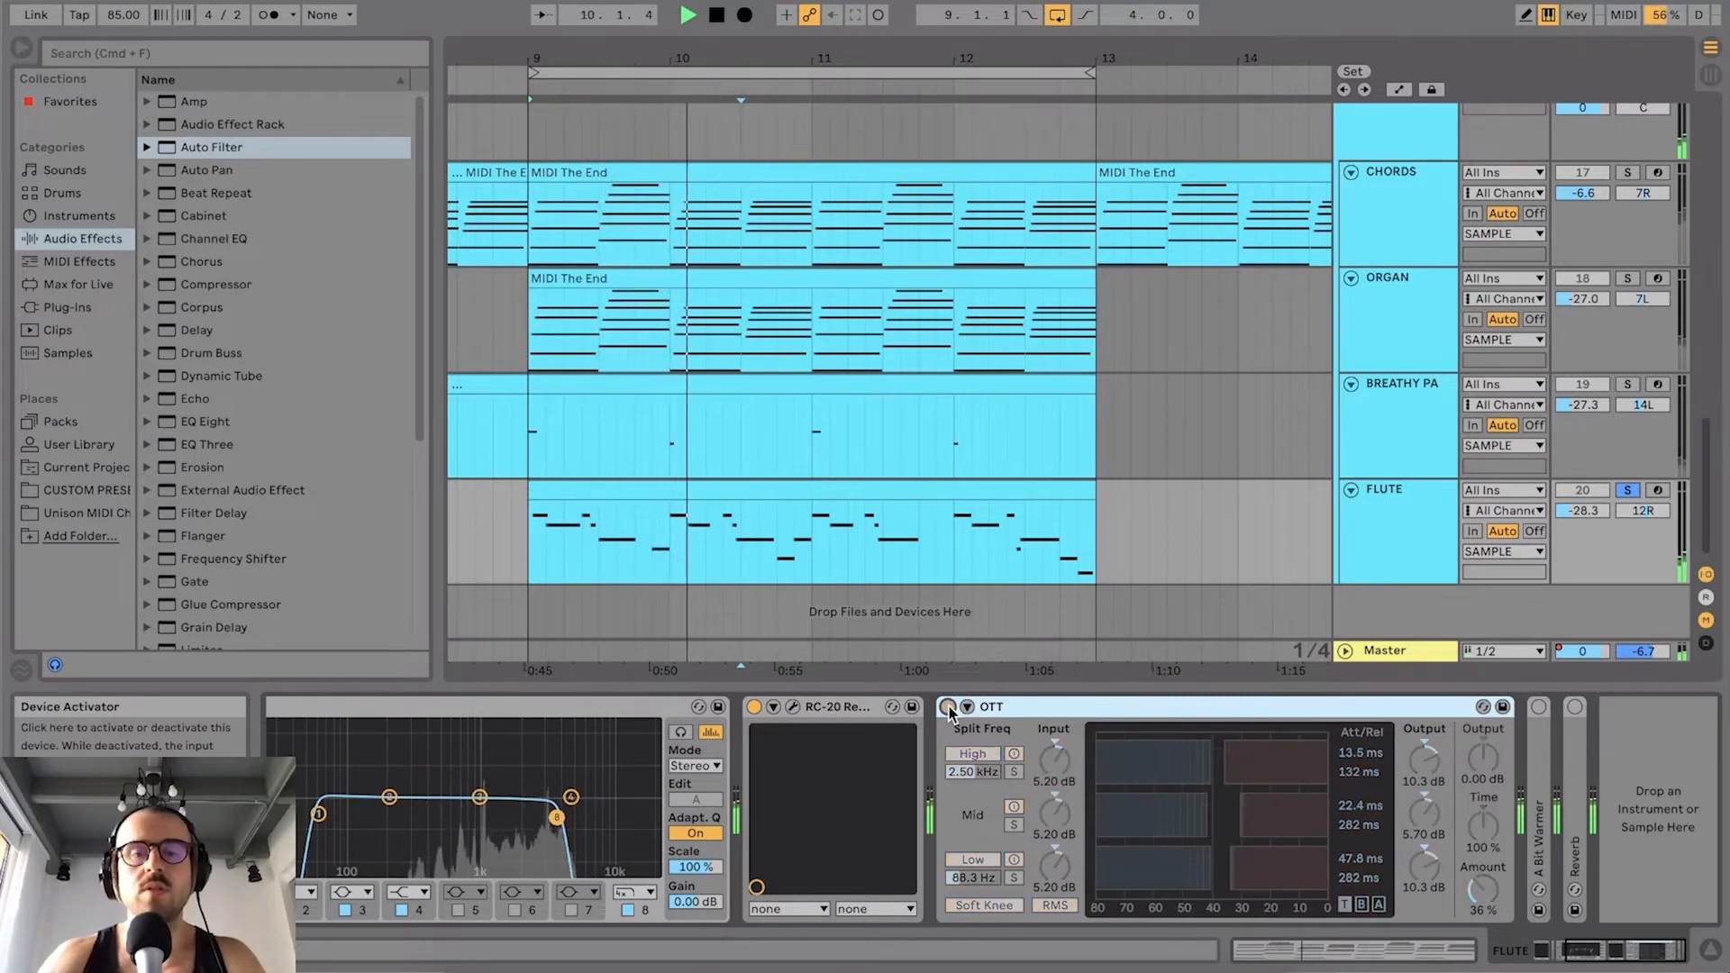
left_click(947, 706)
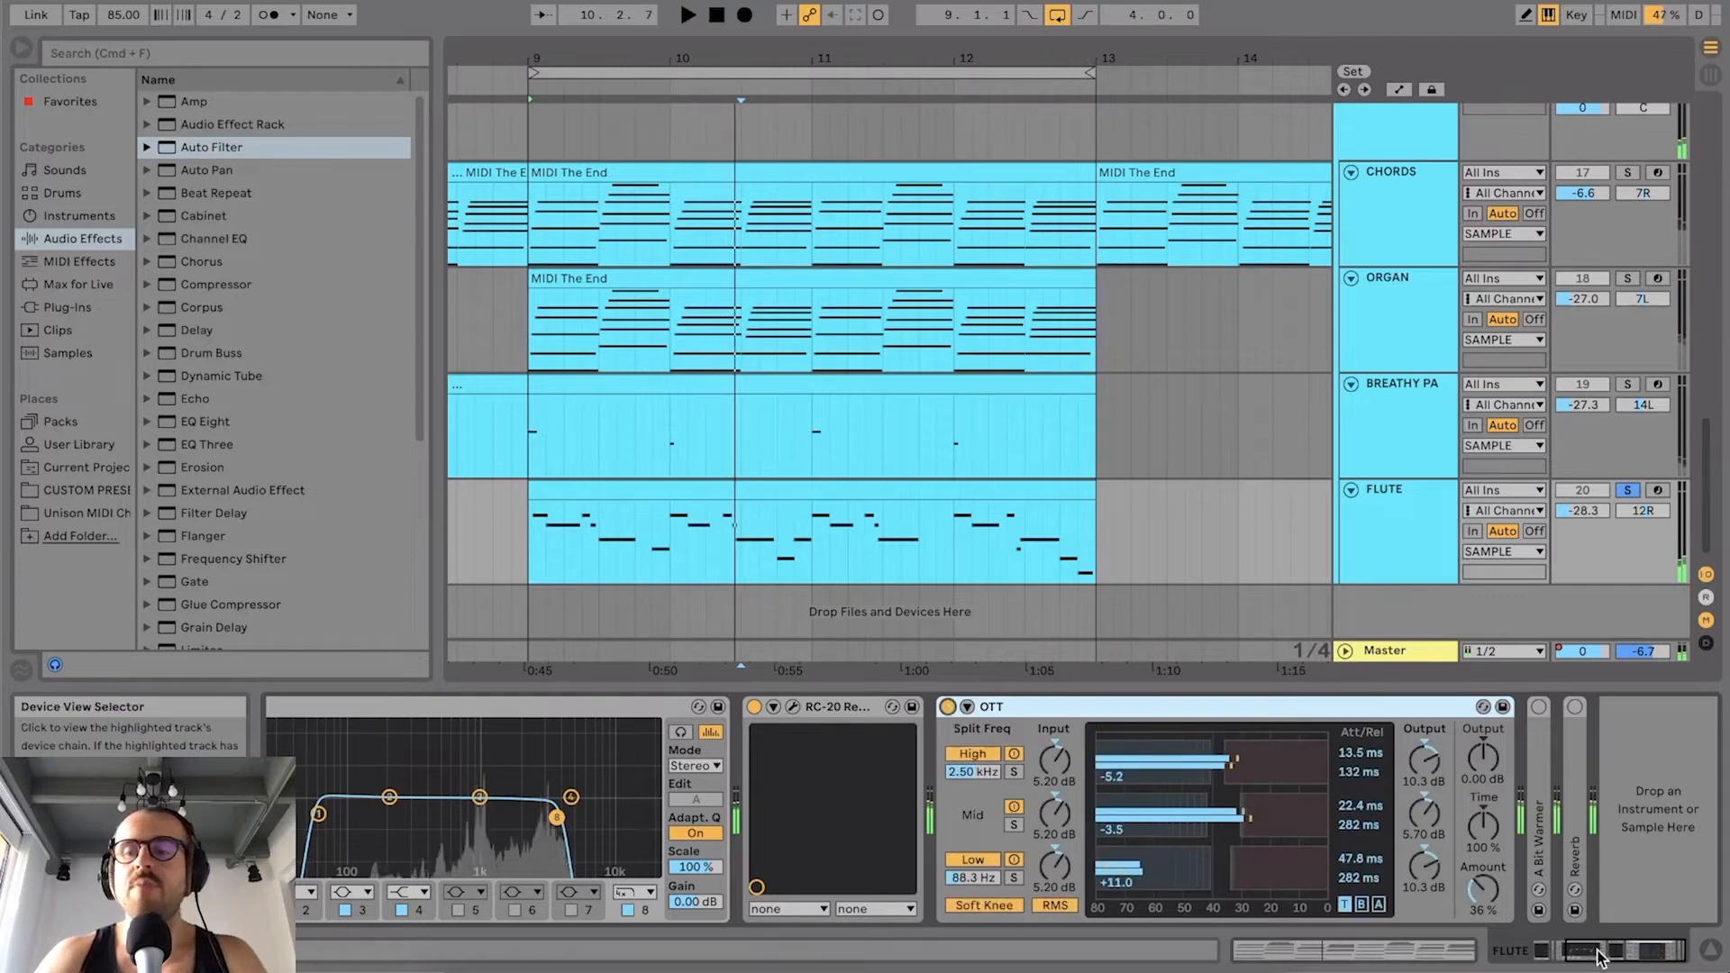
Step: Unfold the A Bit Warmer saturator on the FLUTE track and compare playback with it off and on
double_click(1537, 721)
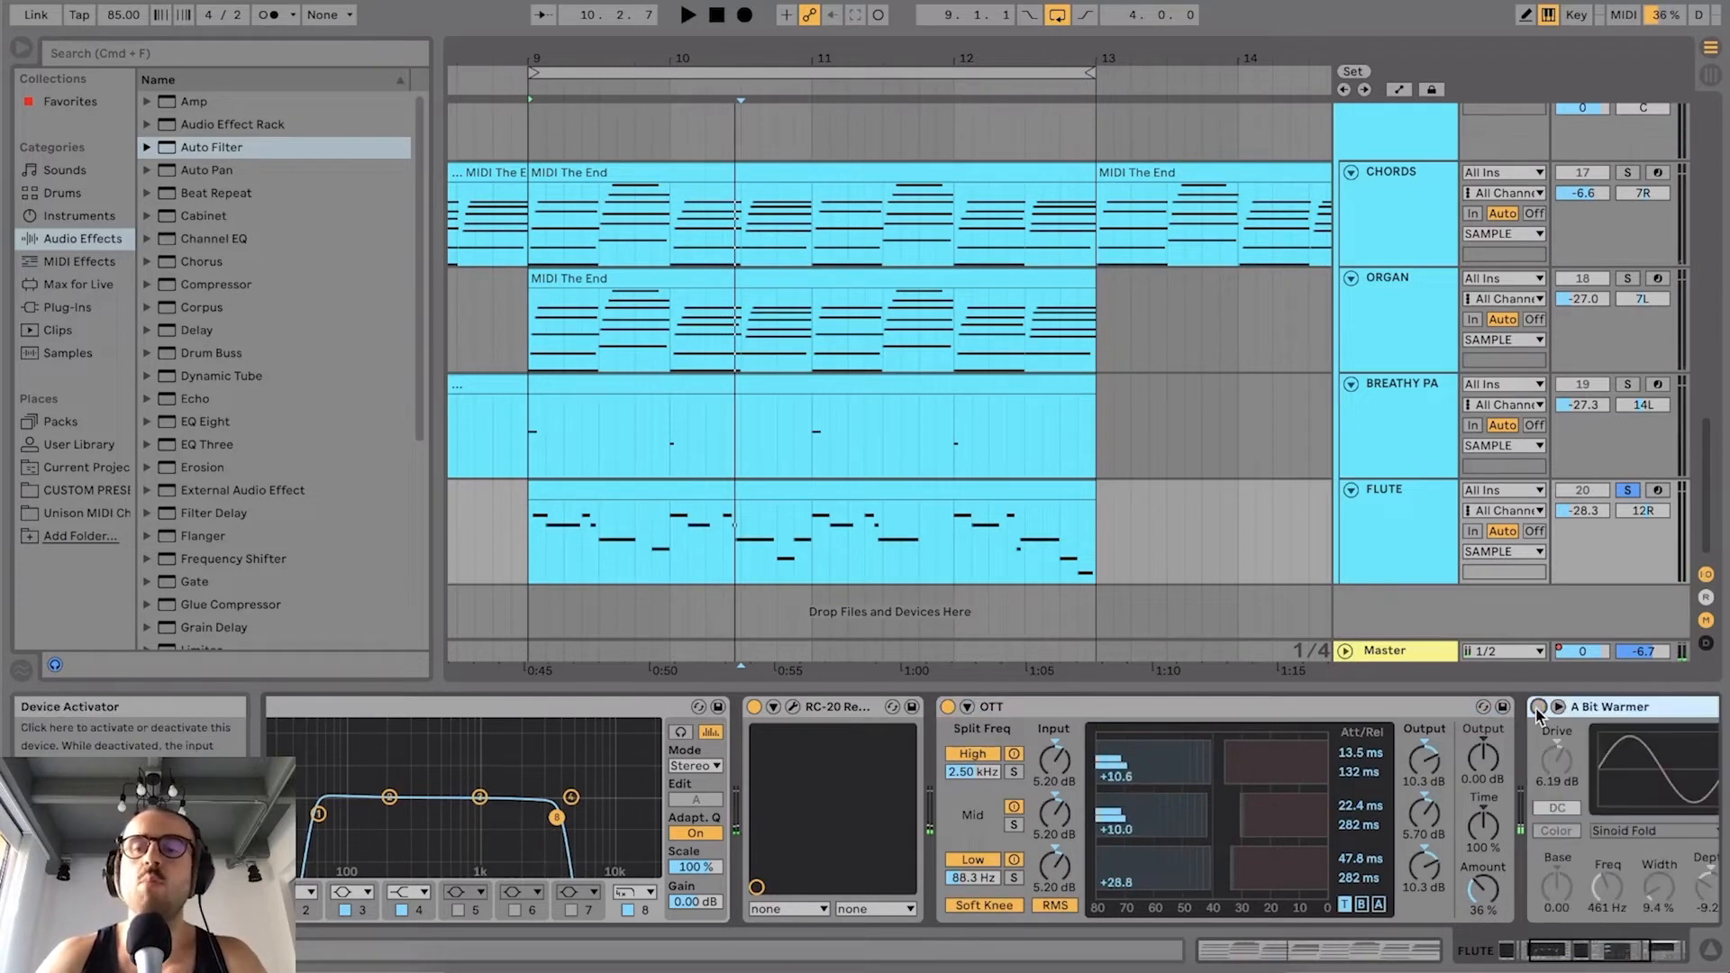
left_click(1632, 946)
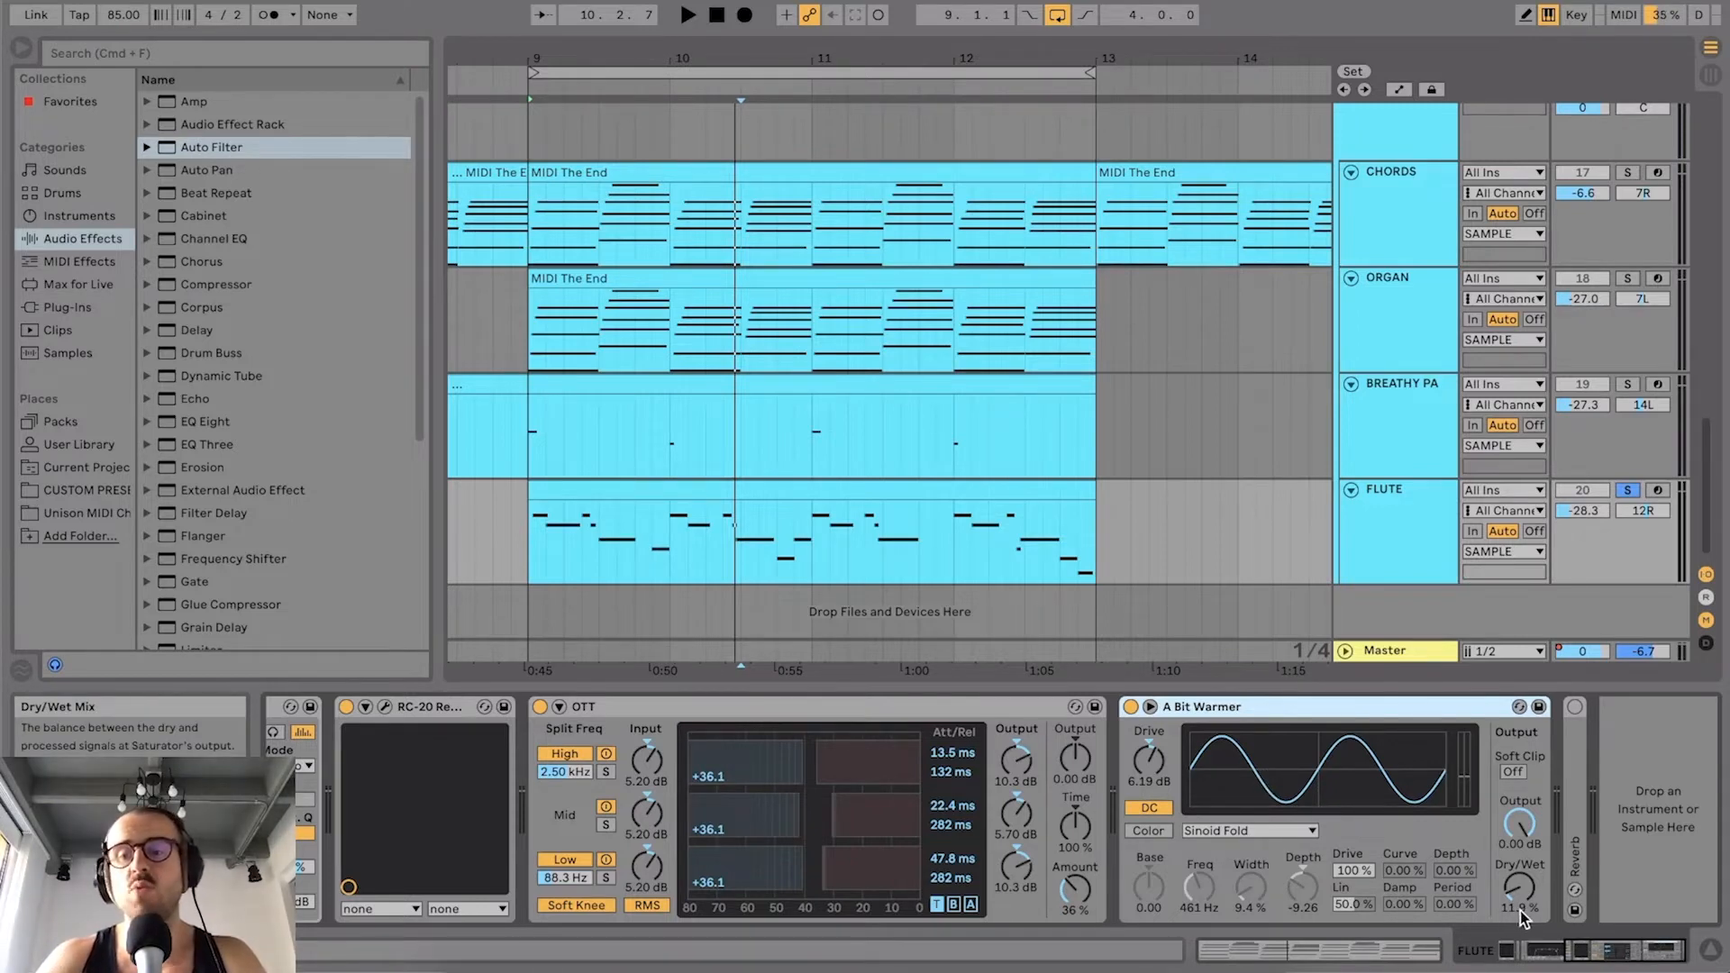
key("space")
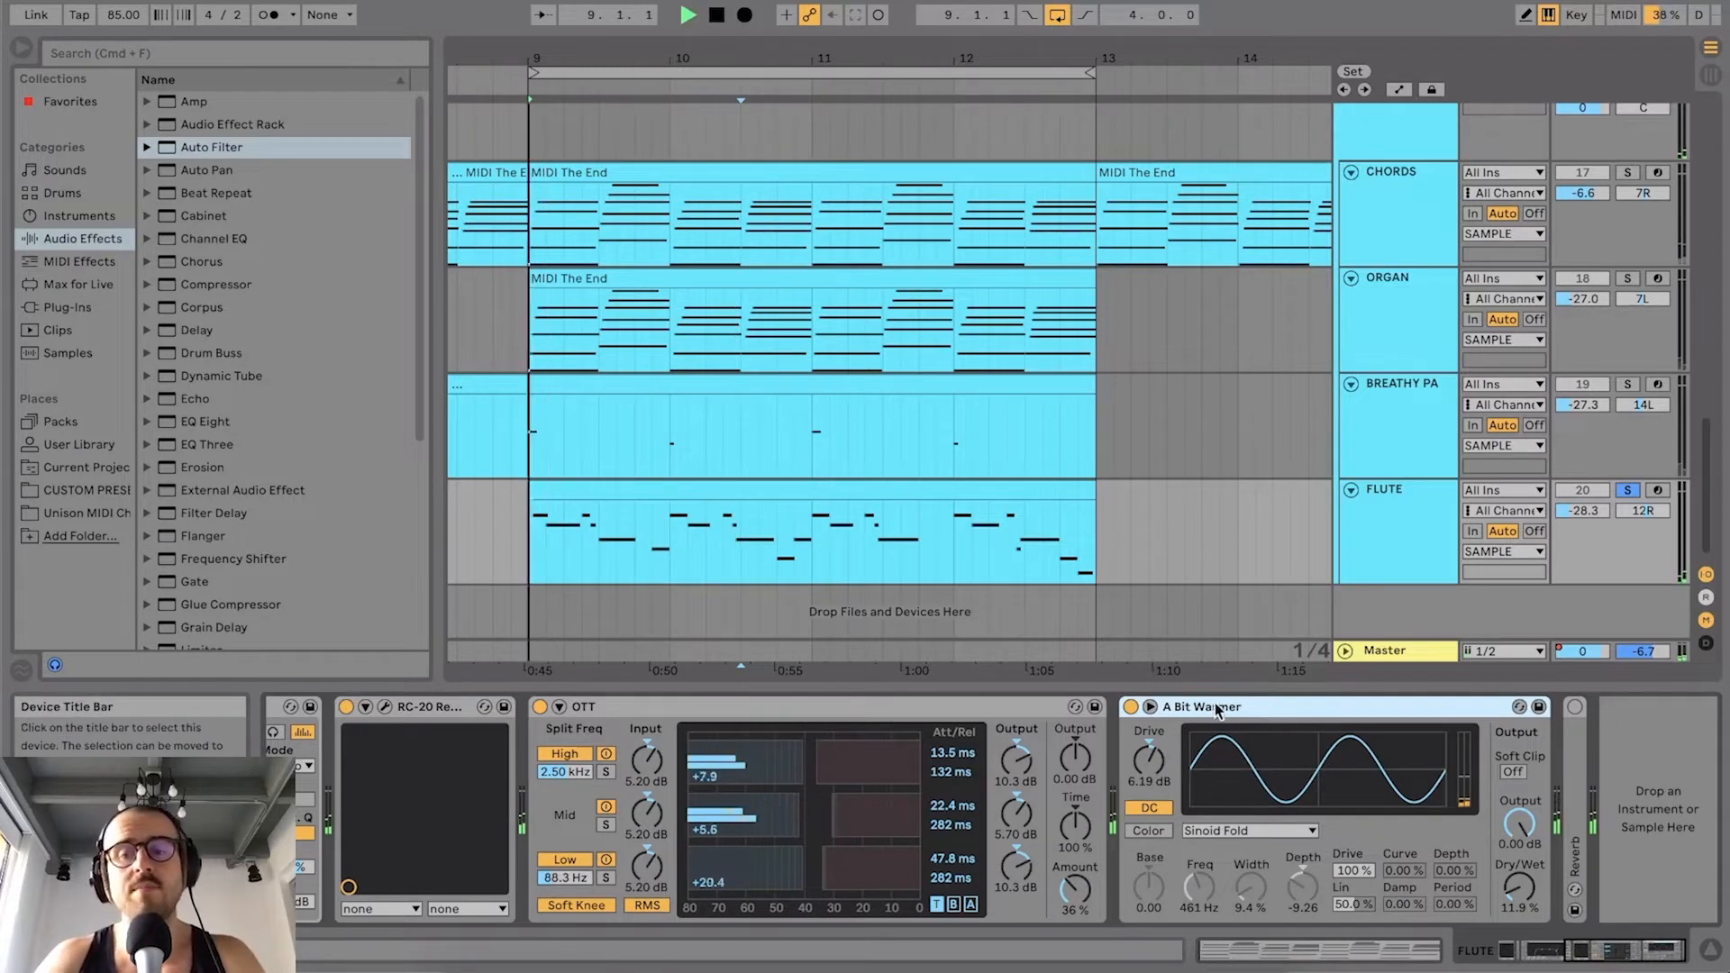
left_click(1130, 707)
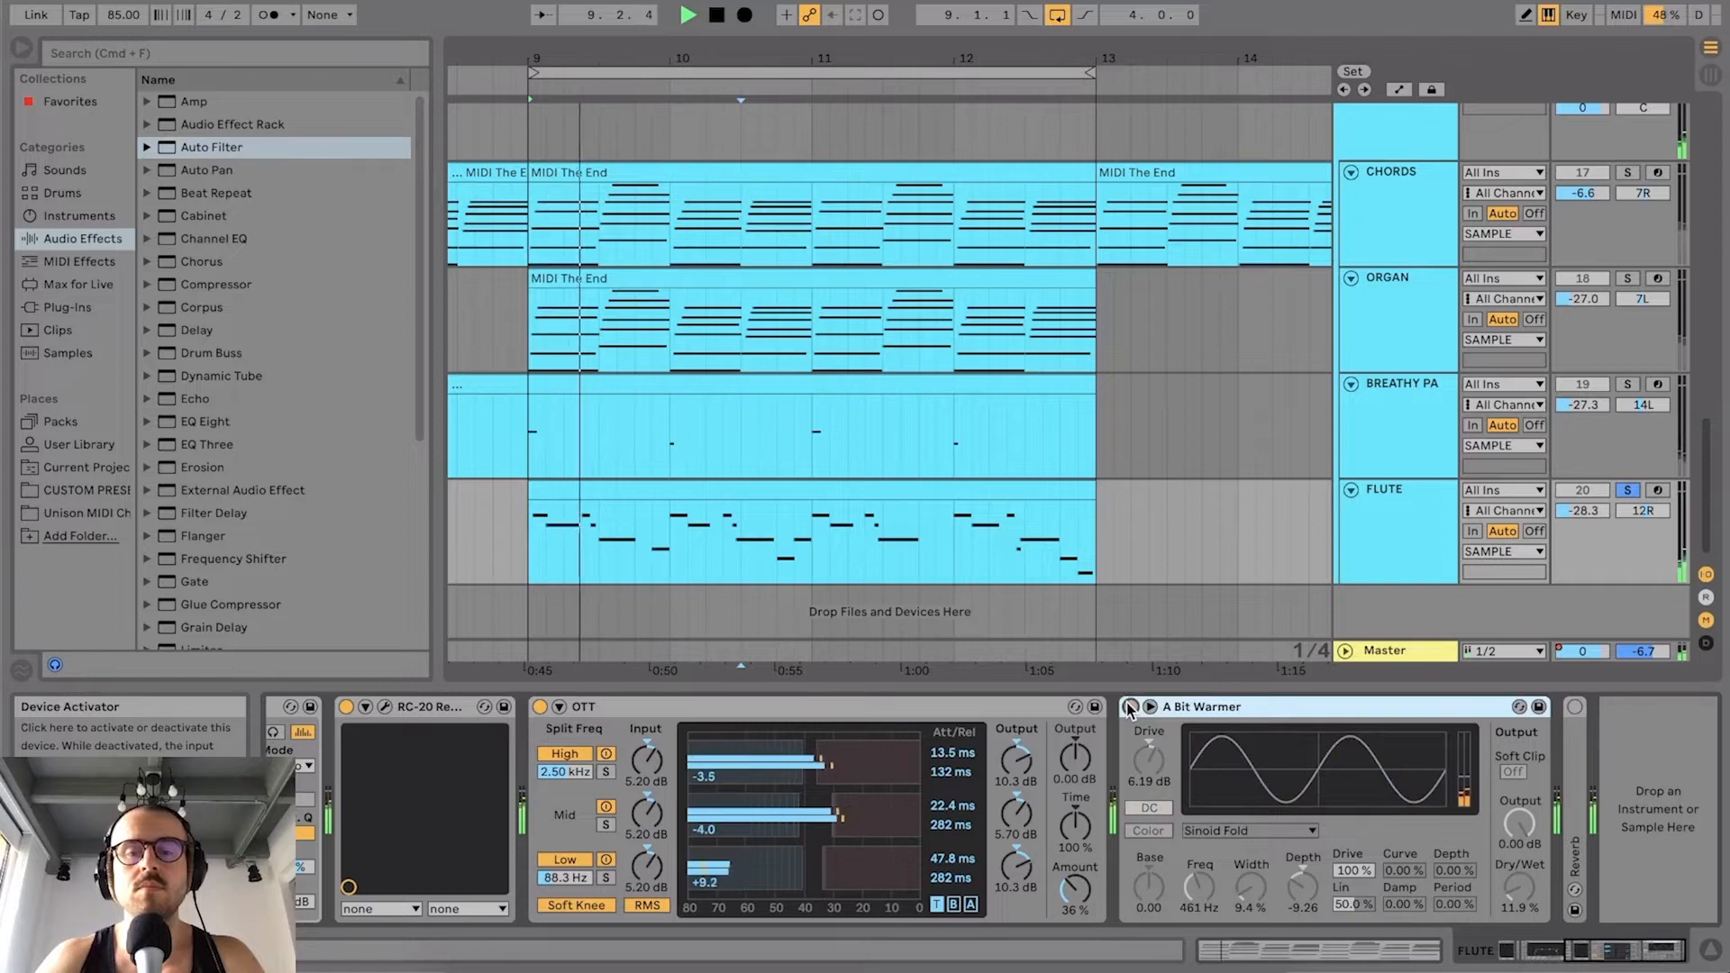
left_click(1130, 707)
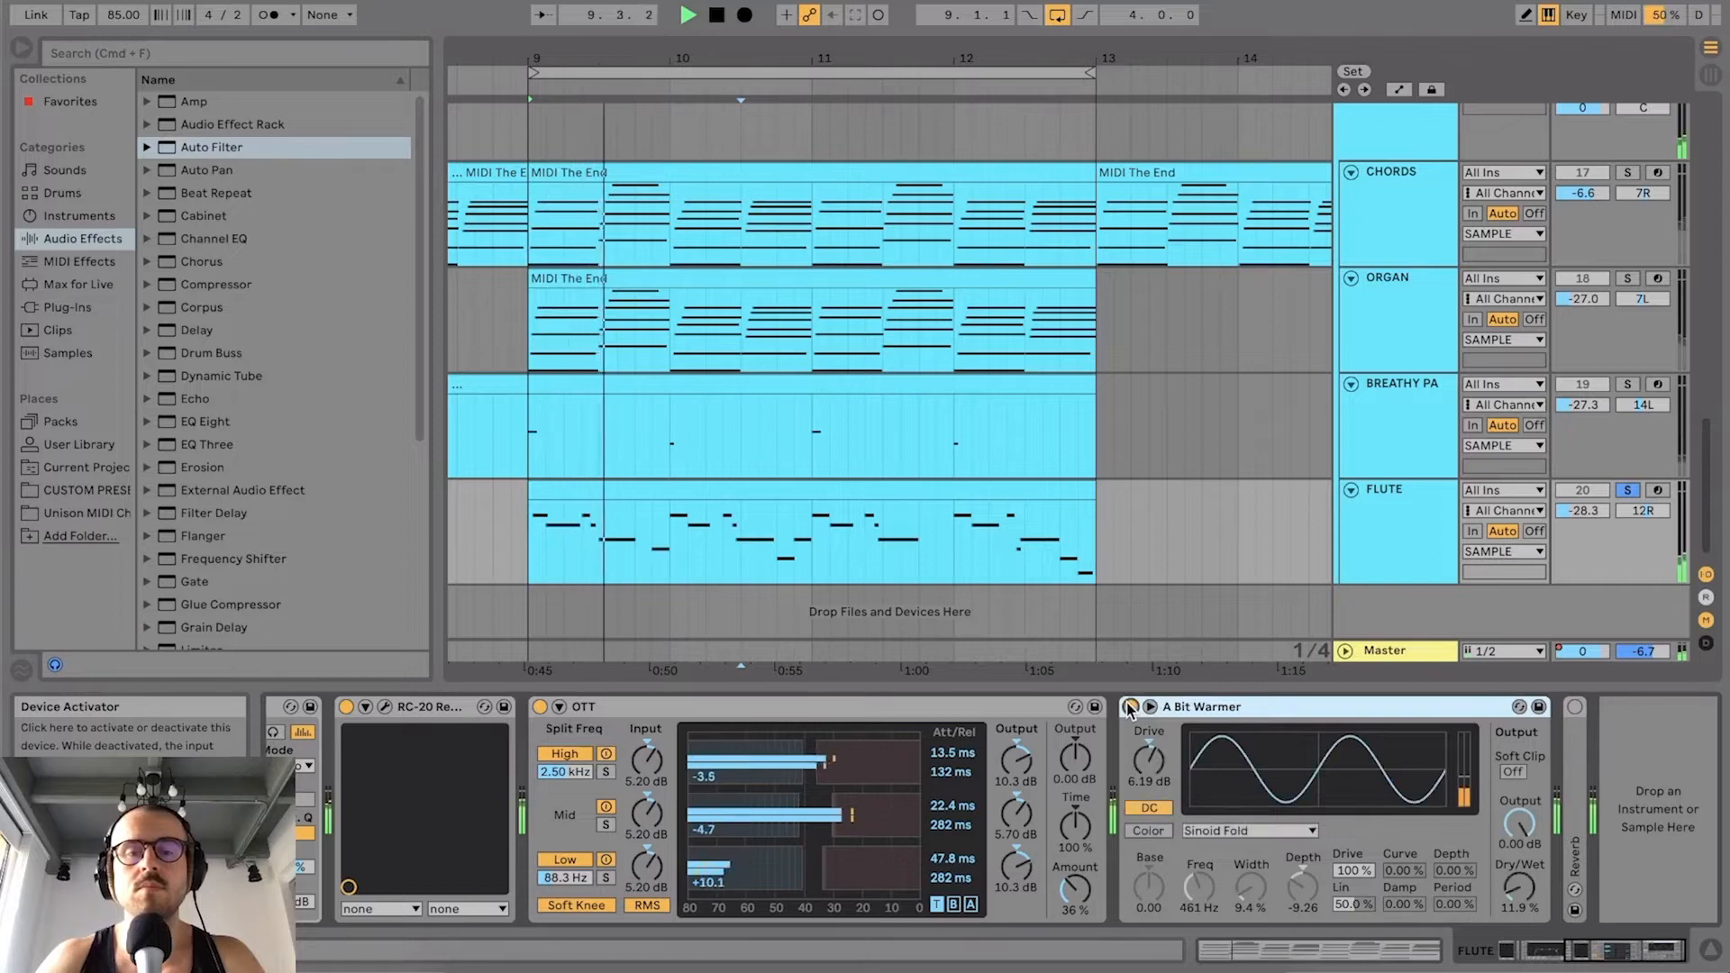
Step: Unfold the FLUTE track's Reverb, listen with its settings in view, and return to the start of the device chain
double_click(1580, 760)
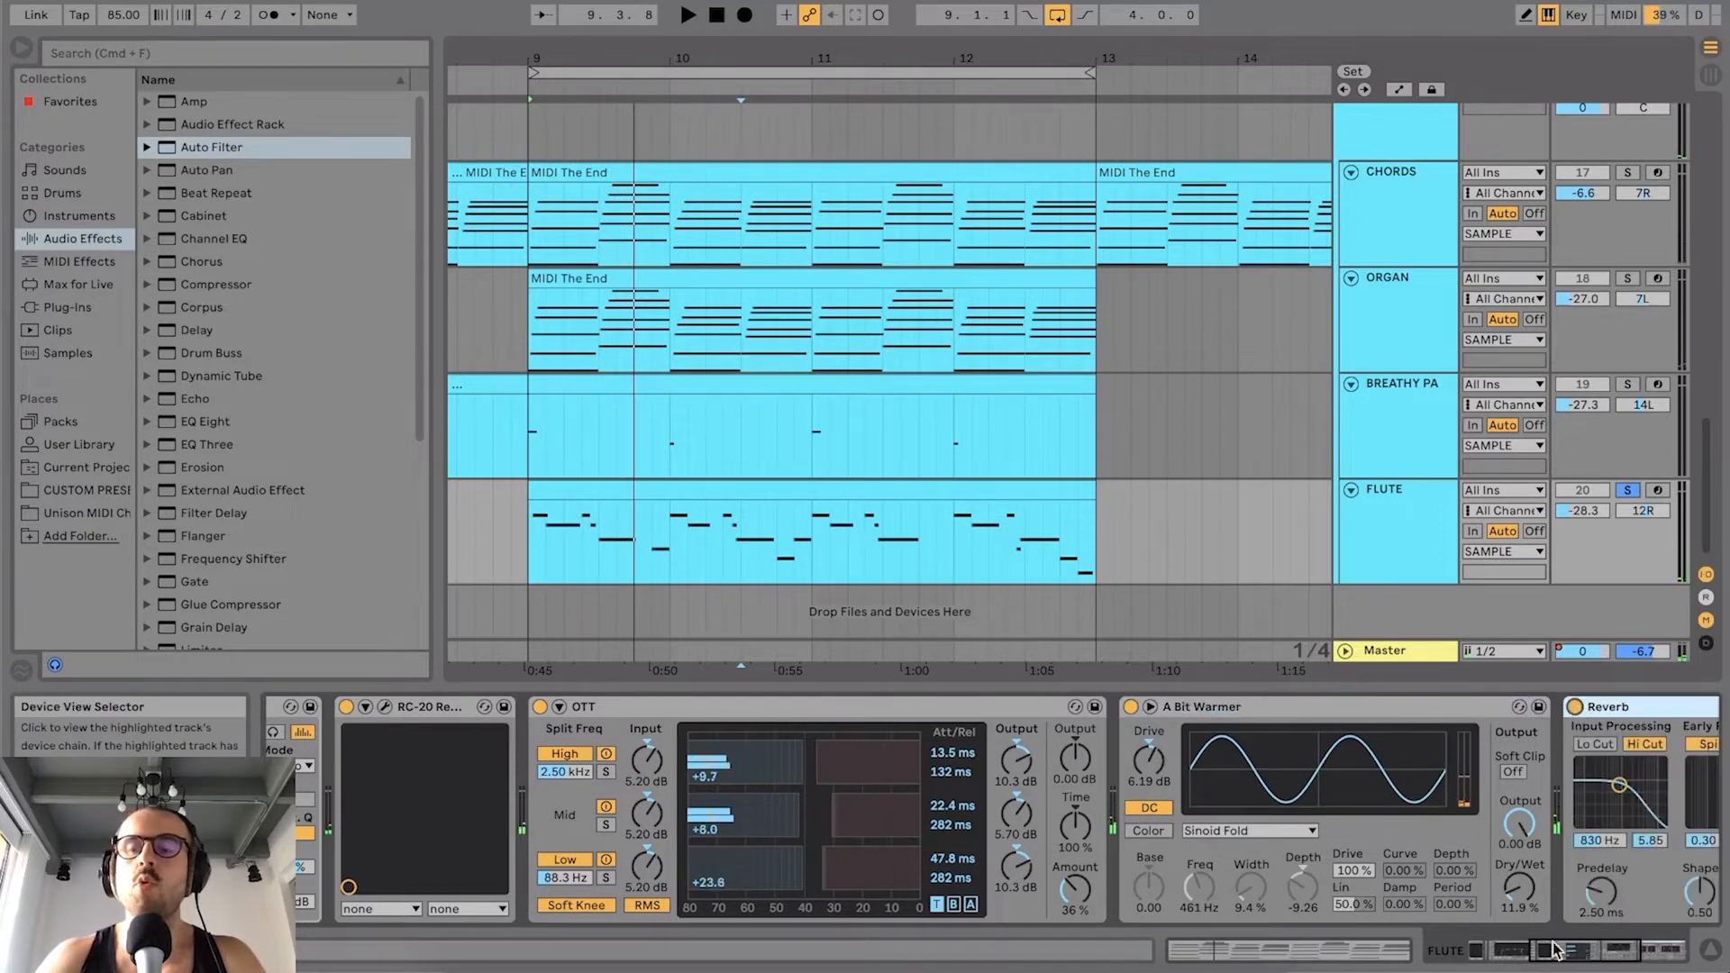
left_click(1671, 950)
key("space")
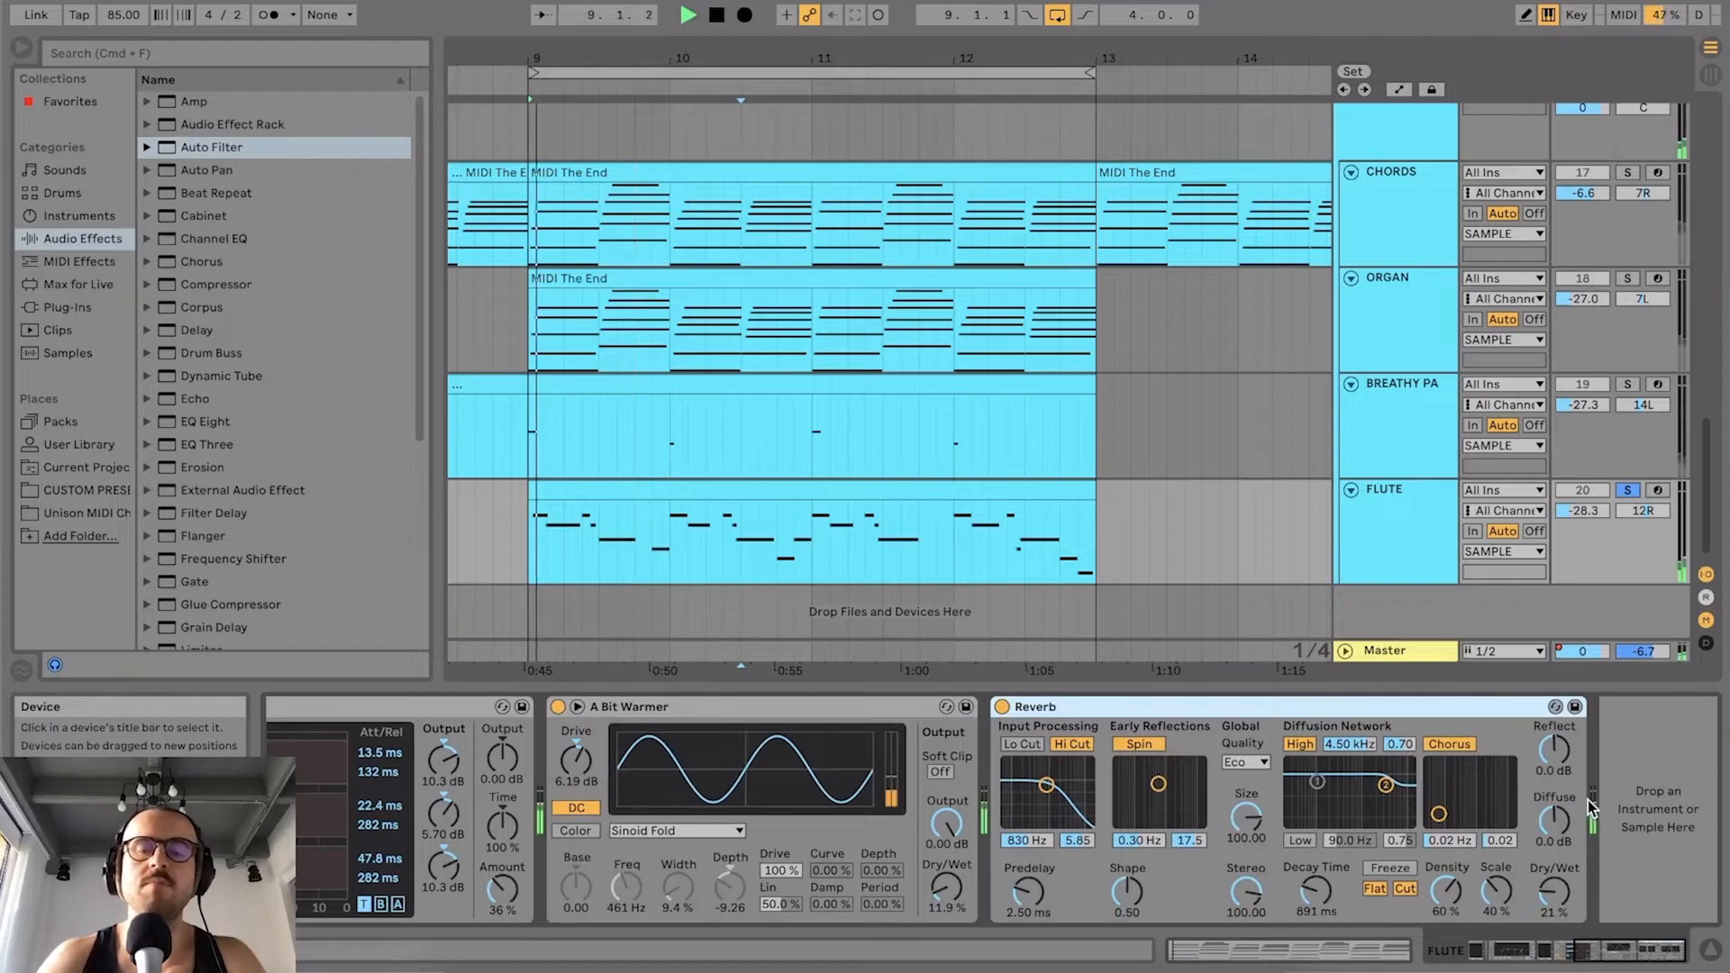
left_click_drag(1615, 950, 1450, 930)
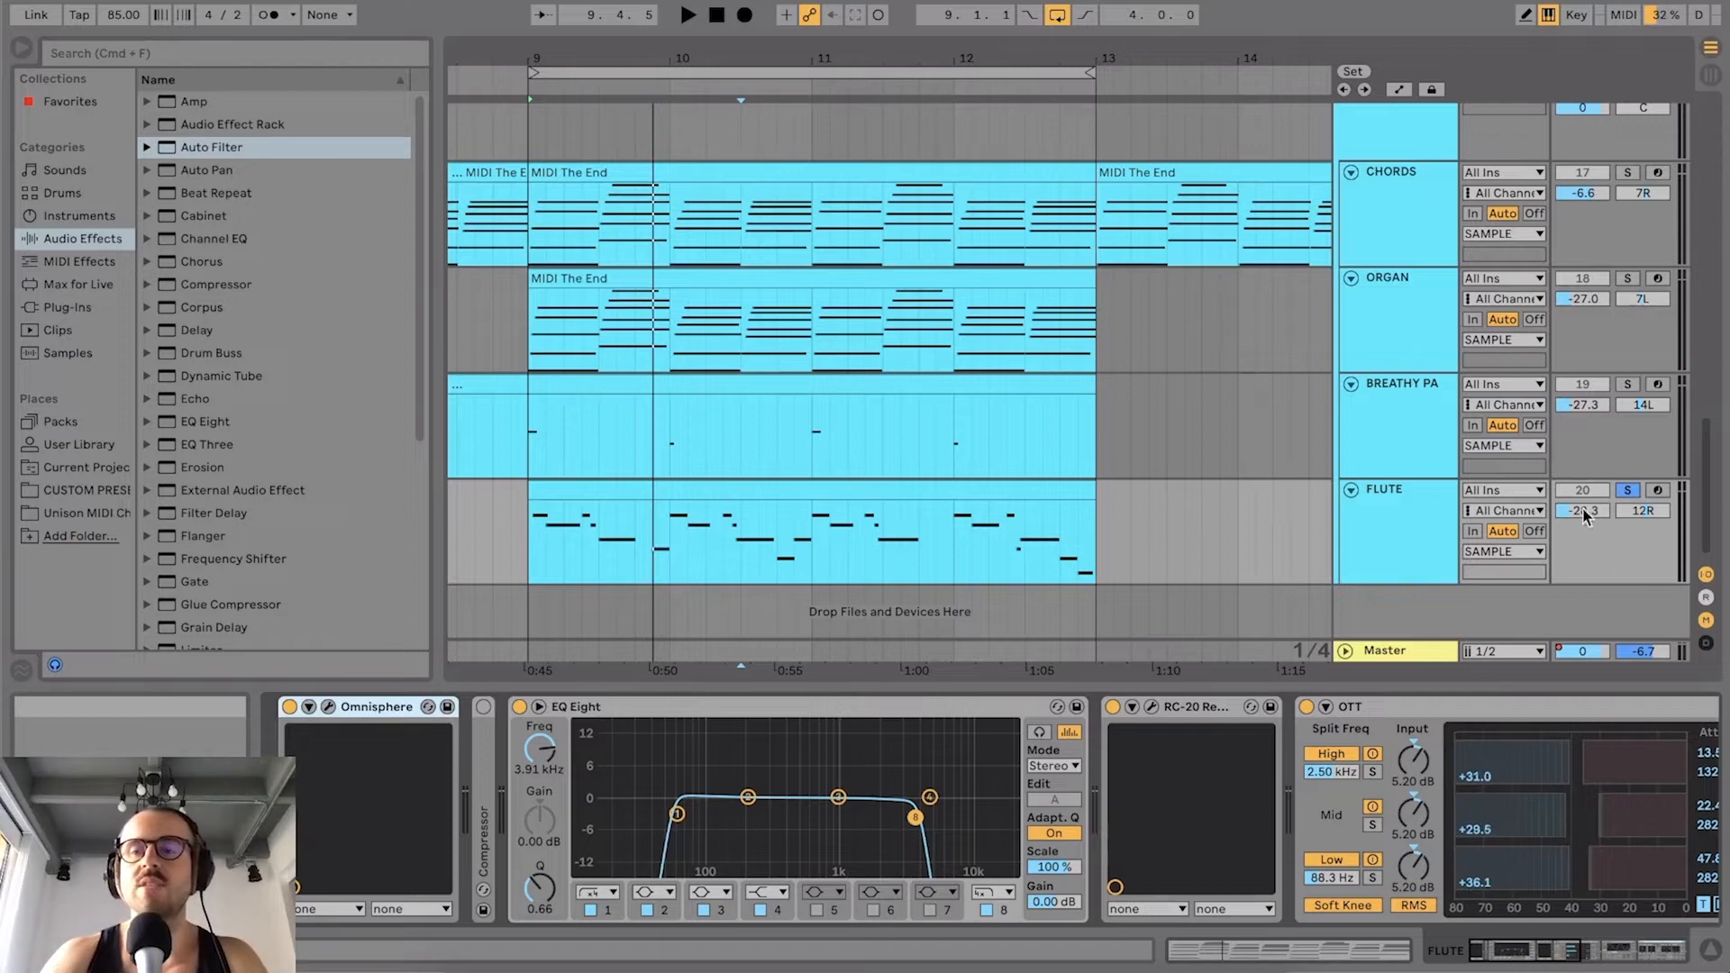
Step: Unsolo the FLUTE track and play the loop to hear it within the full mix
left_click(1628, 494)
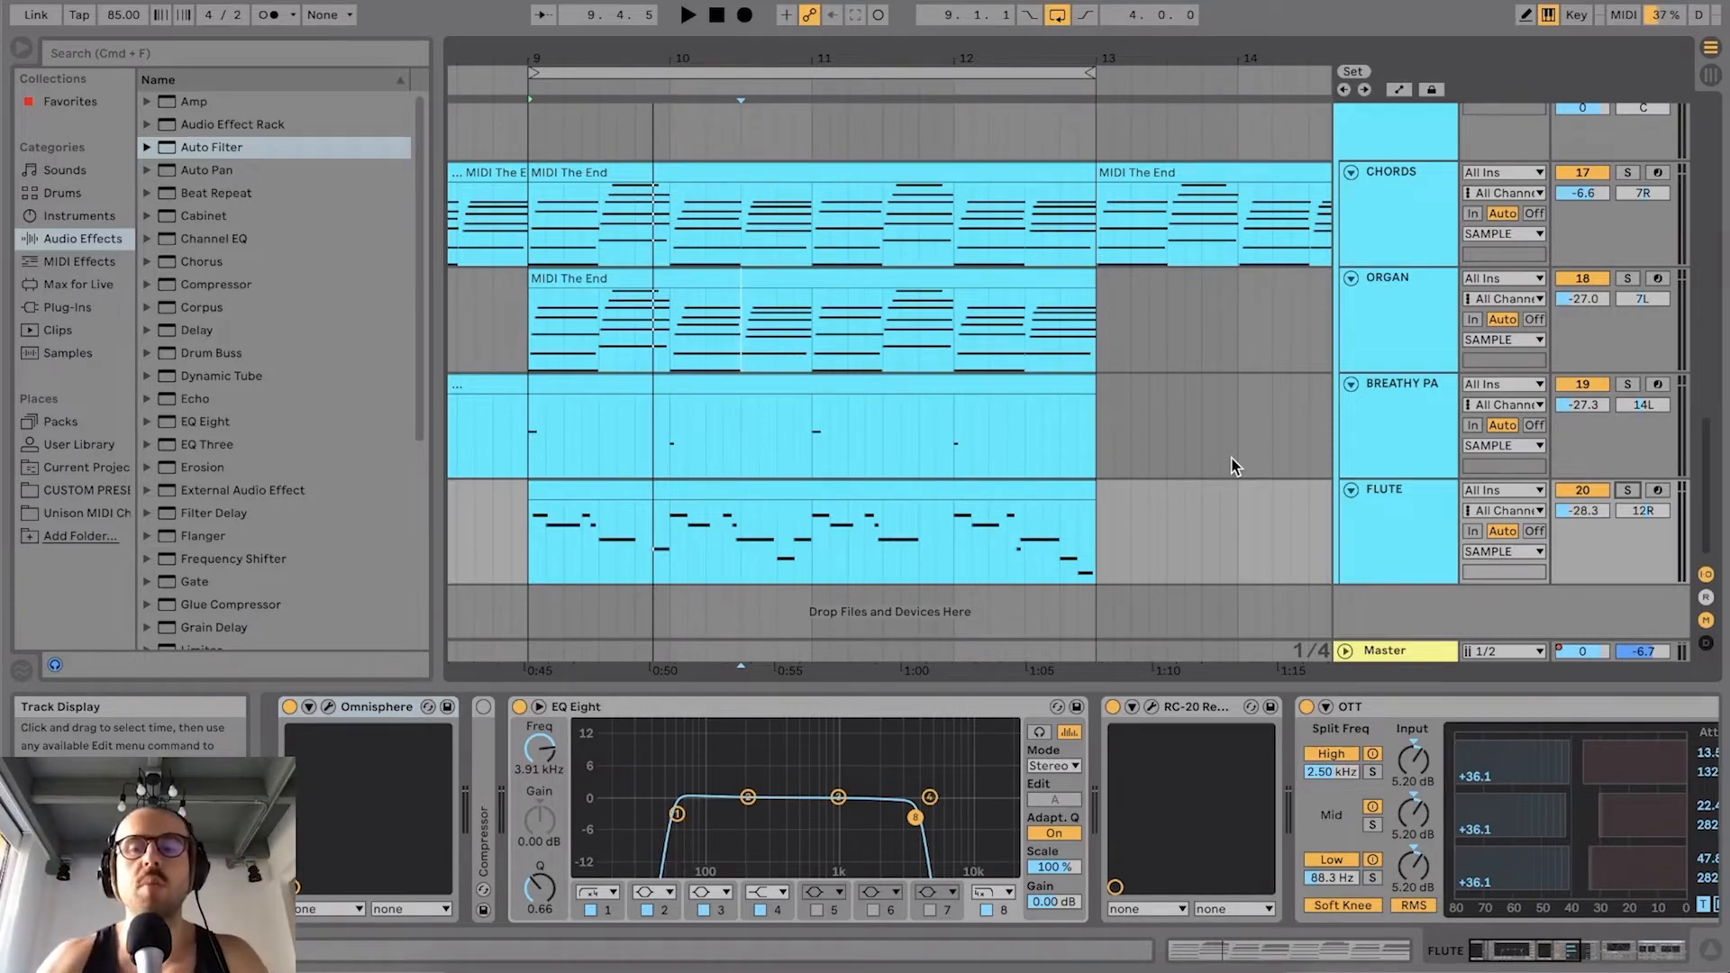
key("space")
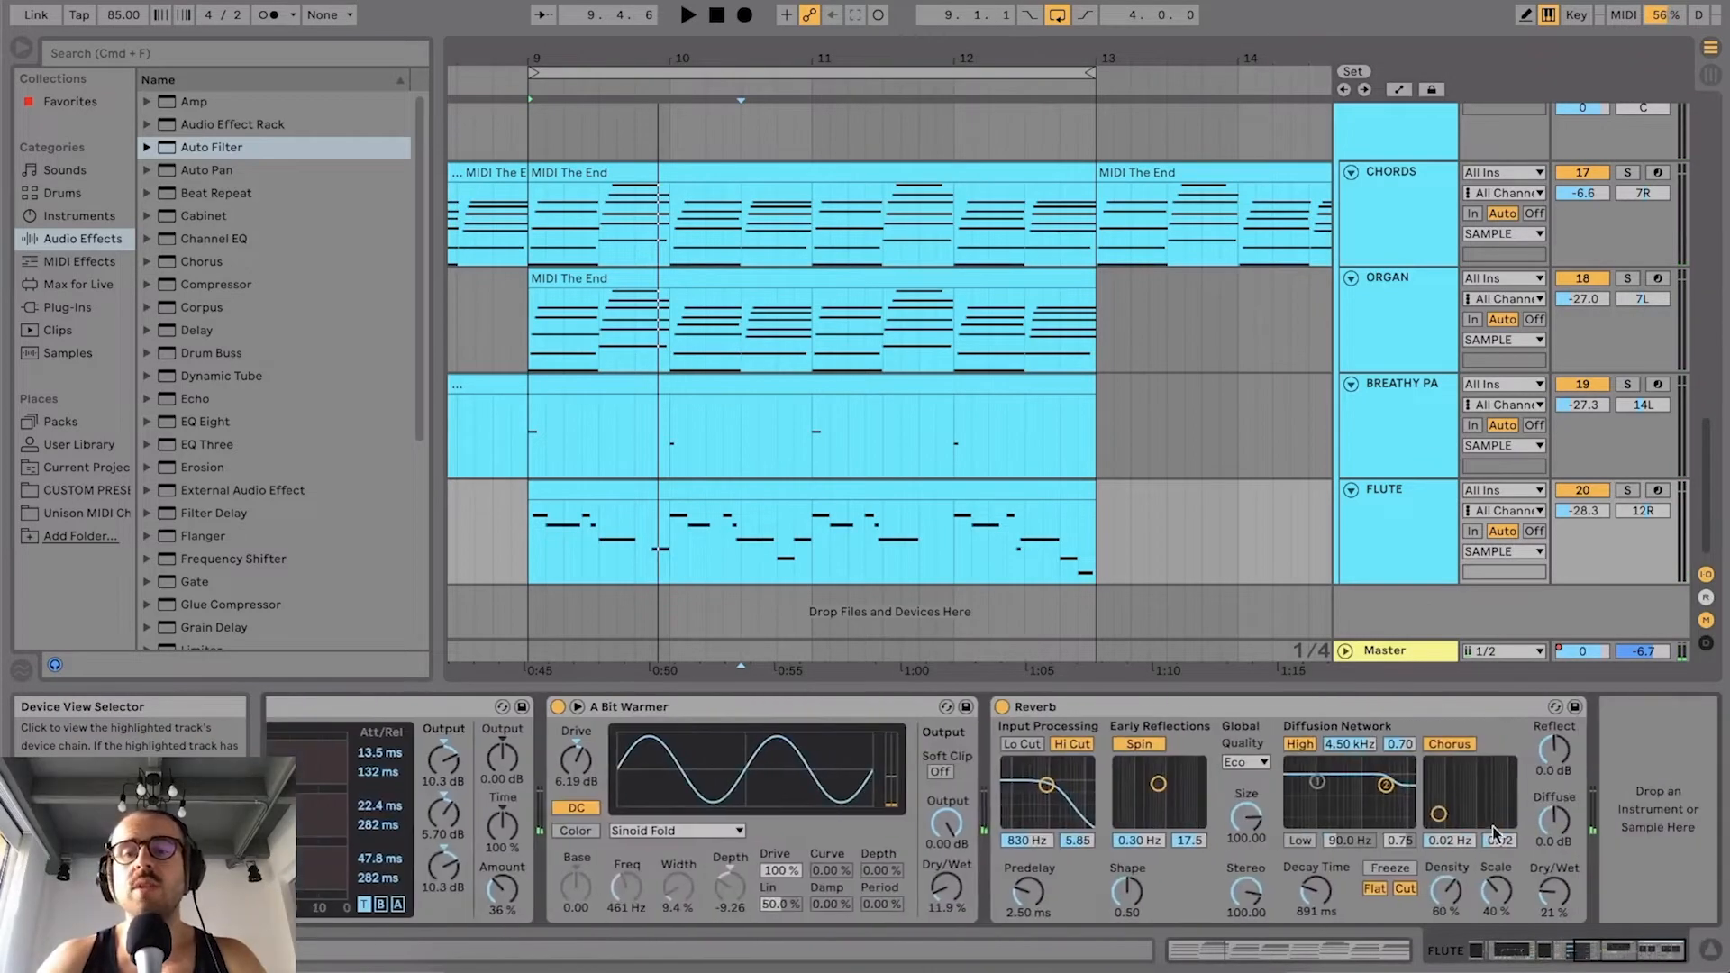
left_click(799, 434)
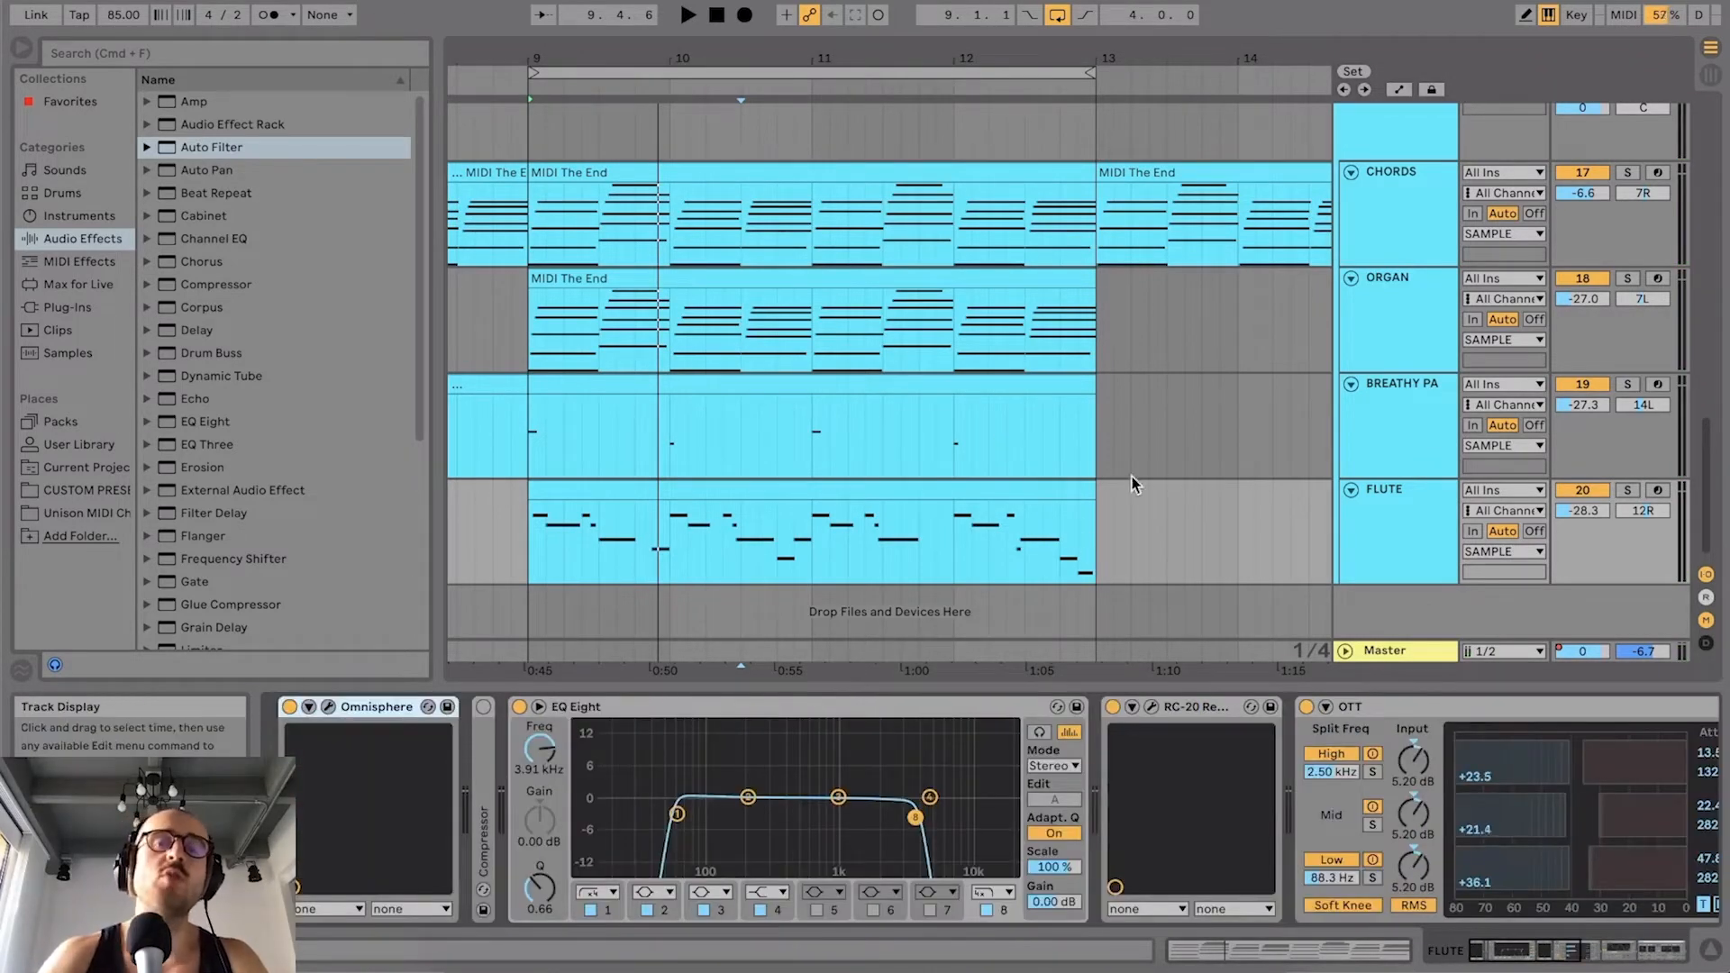
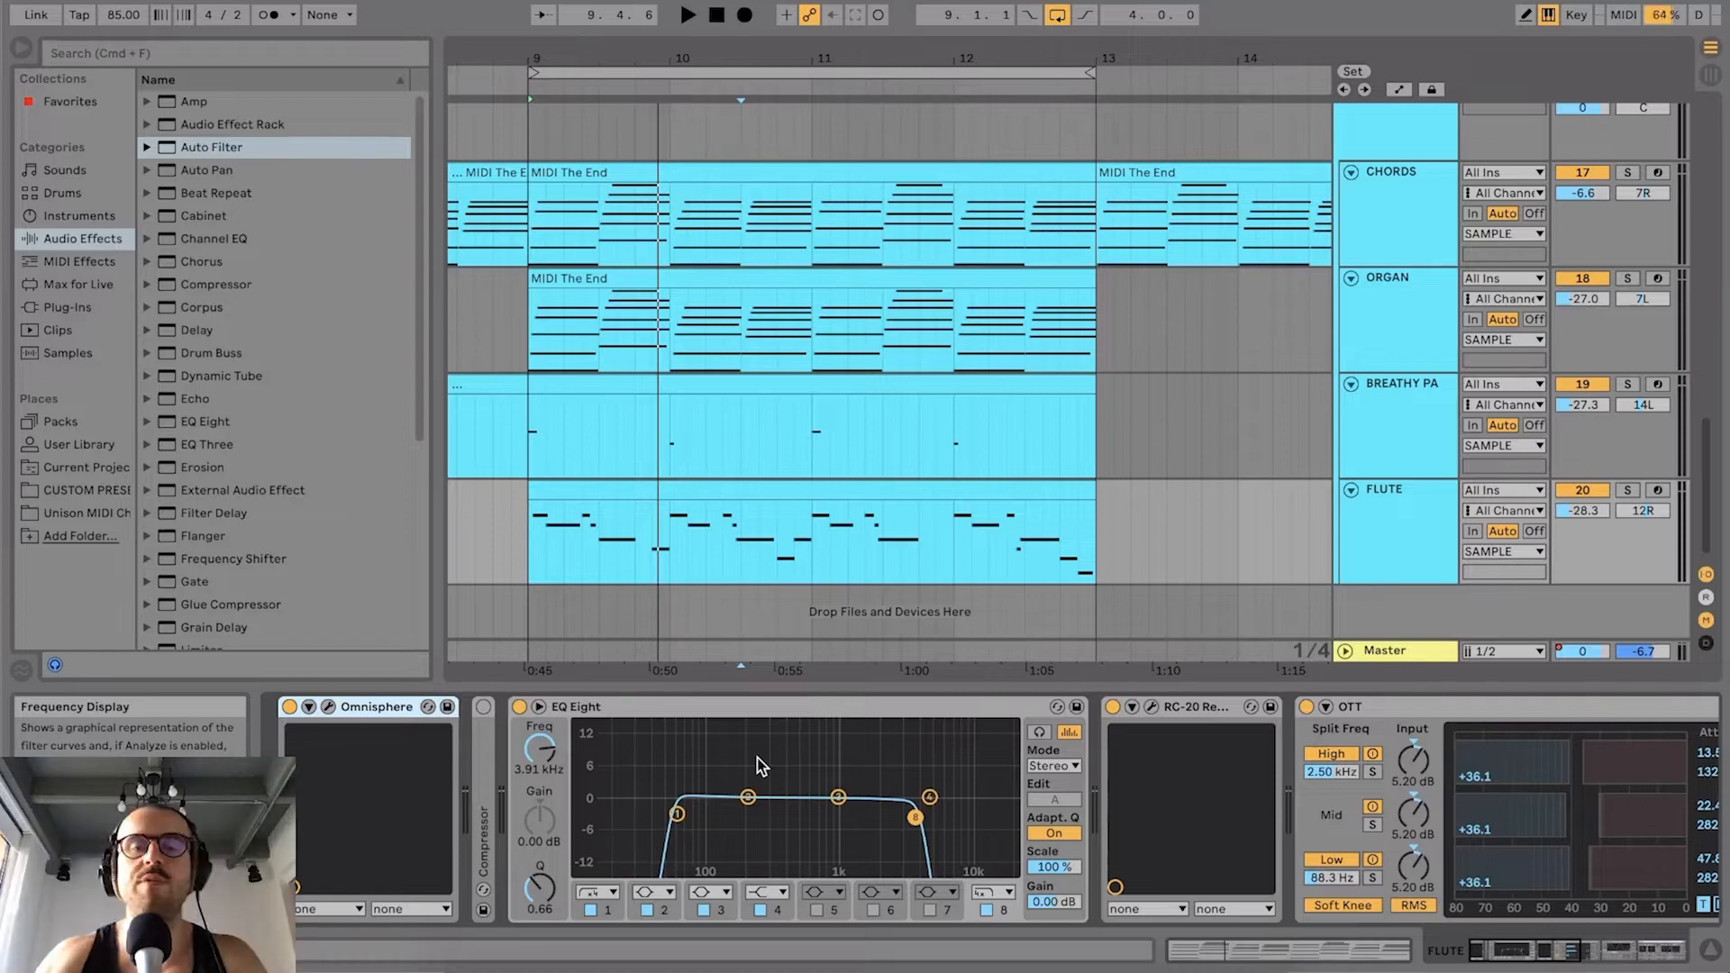
Step: Select the BASS track in the LOWEND group to show its device chain
scroll(890, 381, "up", 10)
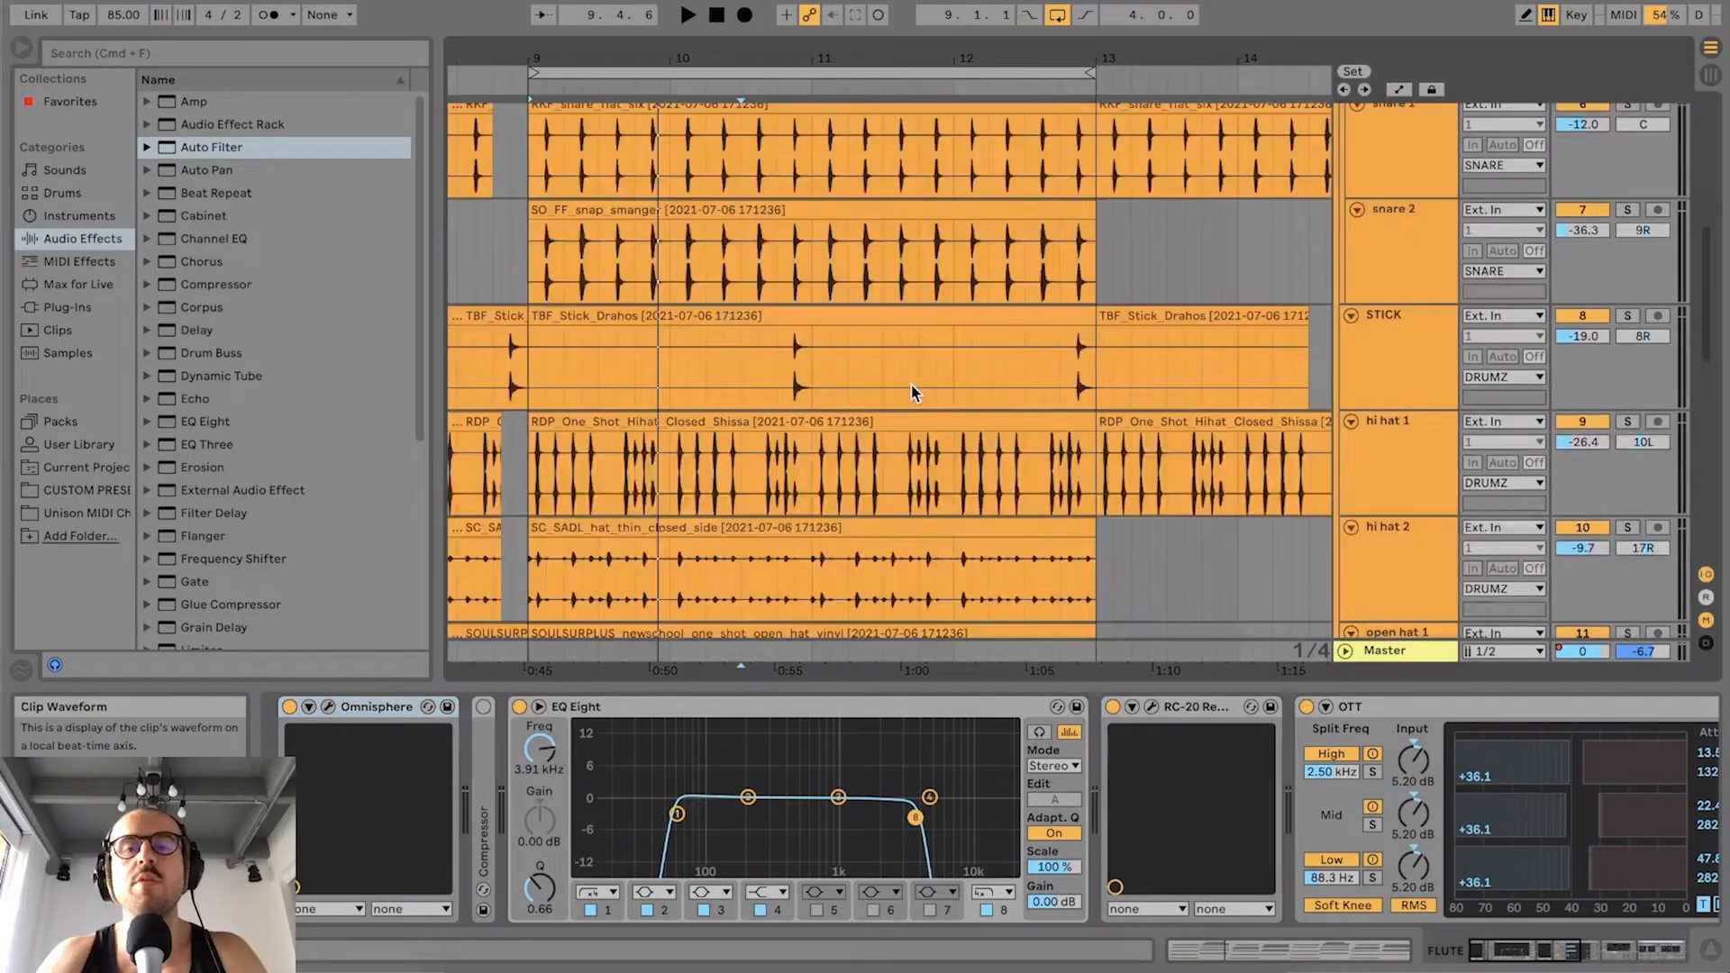
scroll(917, 376, "down", 10)
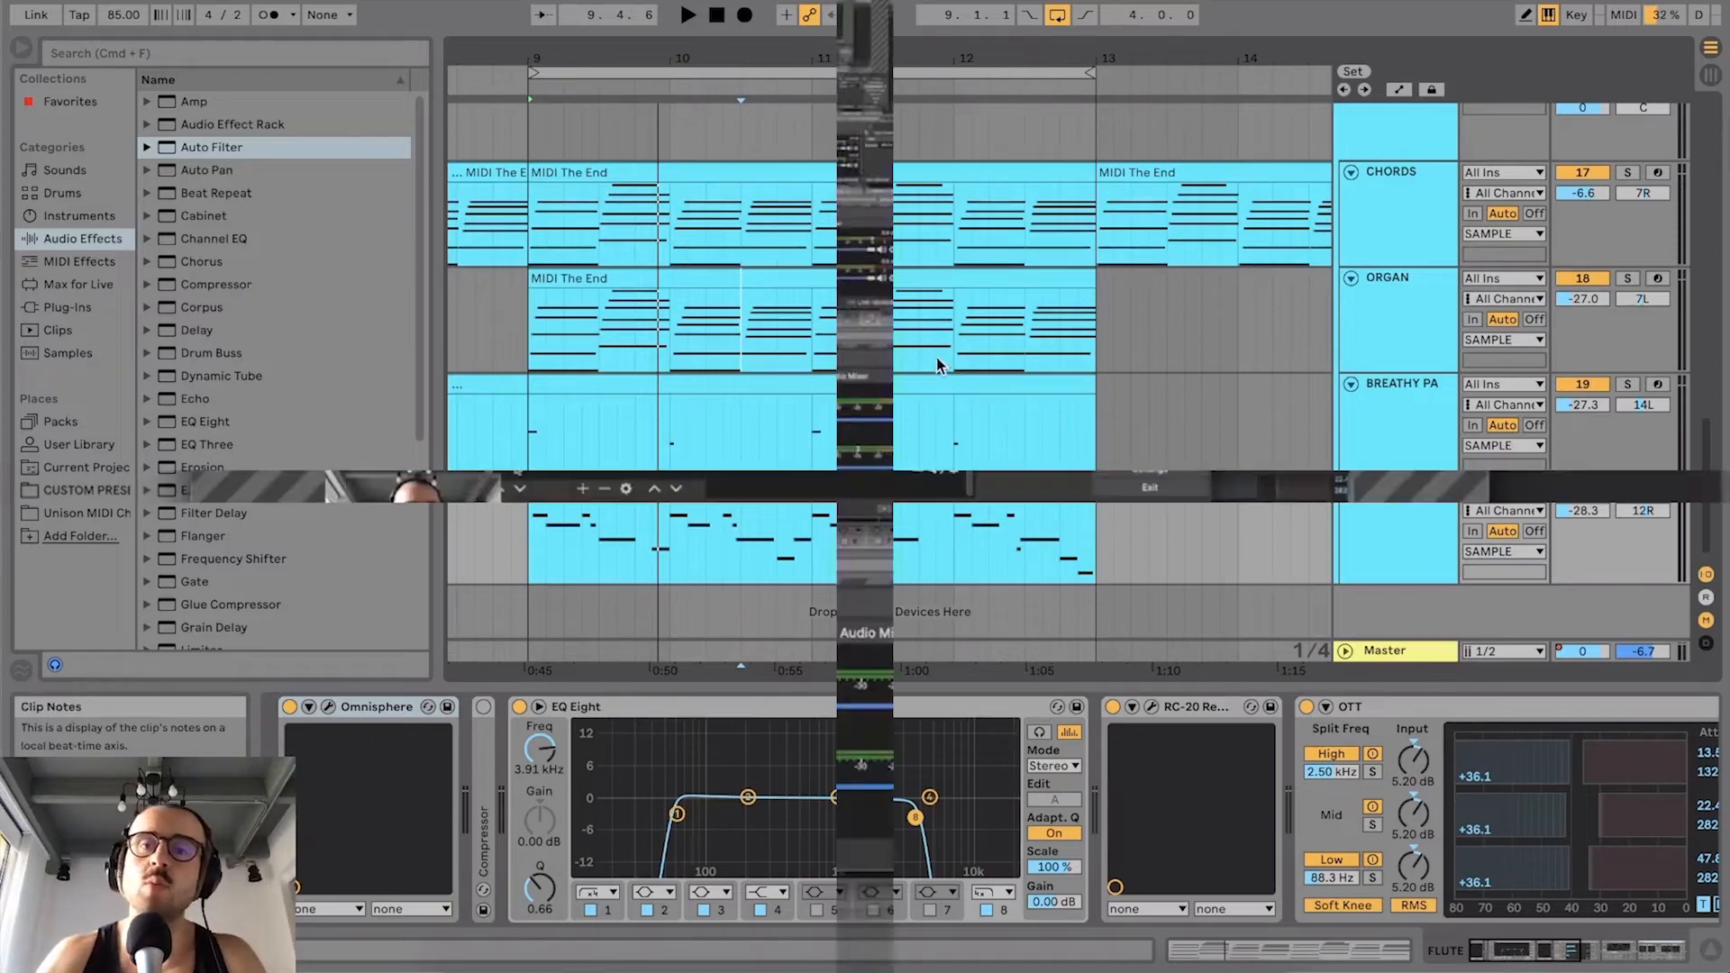
scroll(635, 401, "up", 10)
scroll(645, 386, "up", 8)
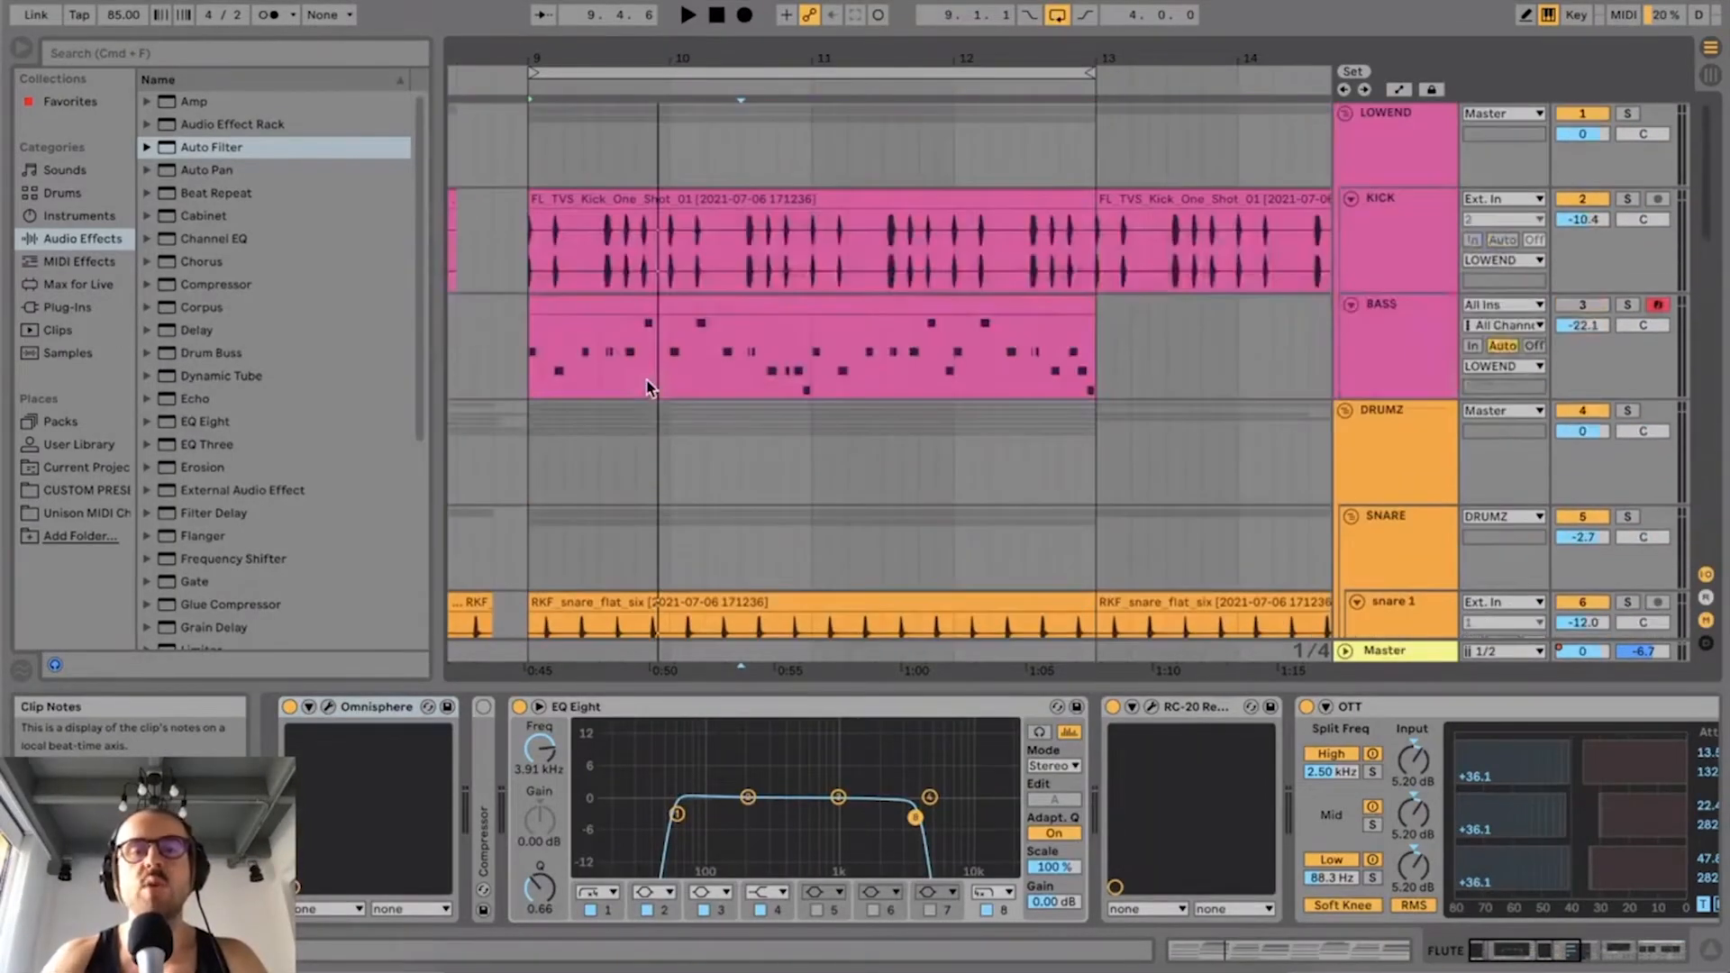
left_click(1446, 371)
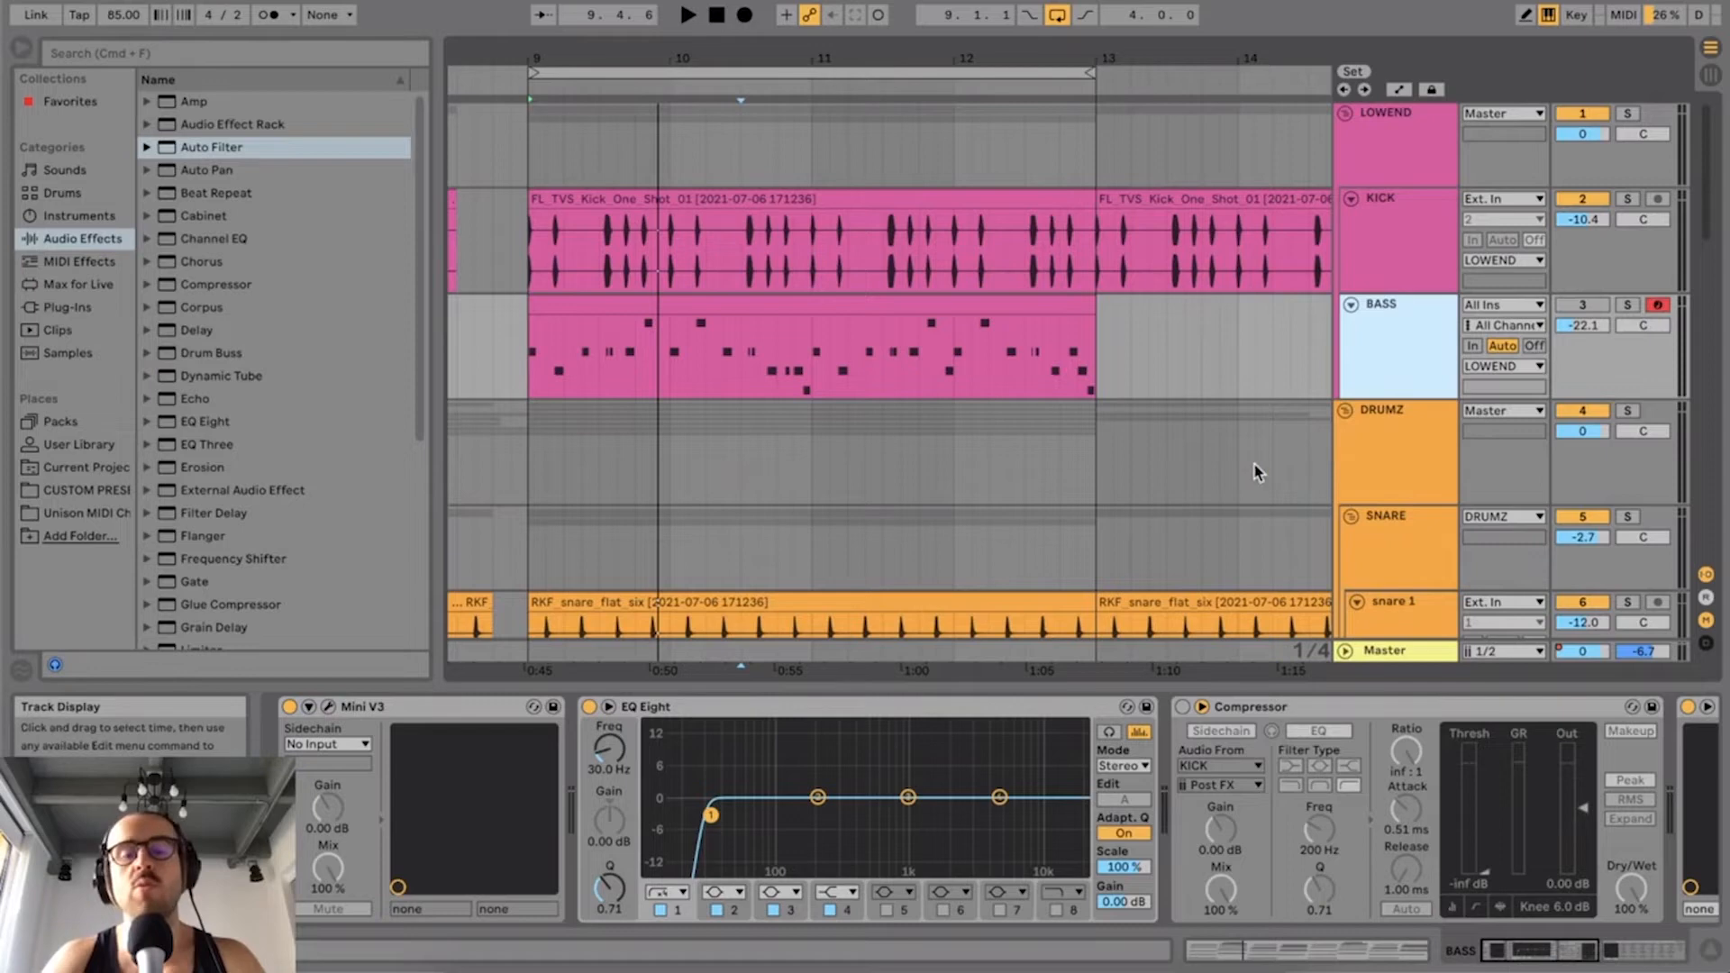
Step: Browse the third-party Audio Units plug-ins and list Arturia's instruments
left_click(68, 307)
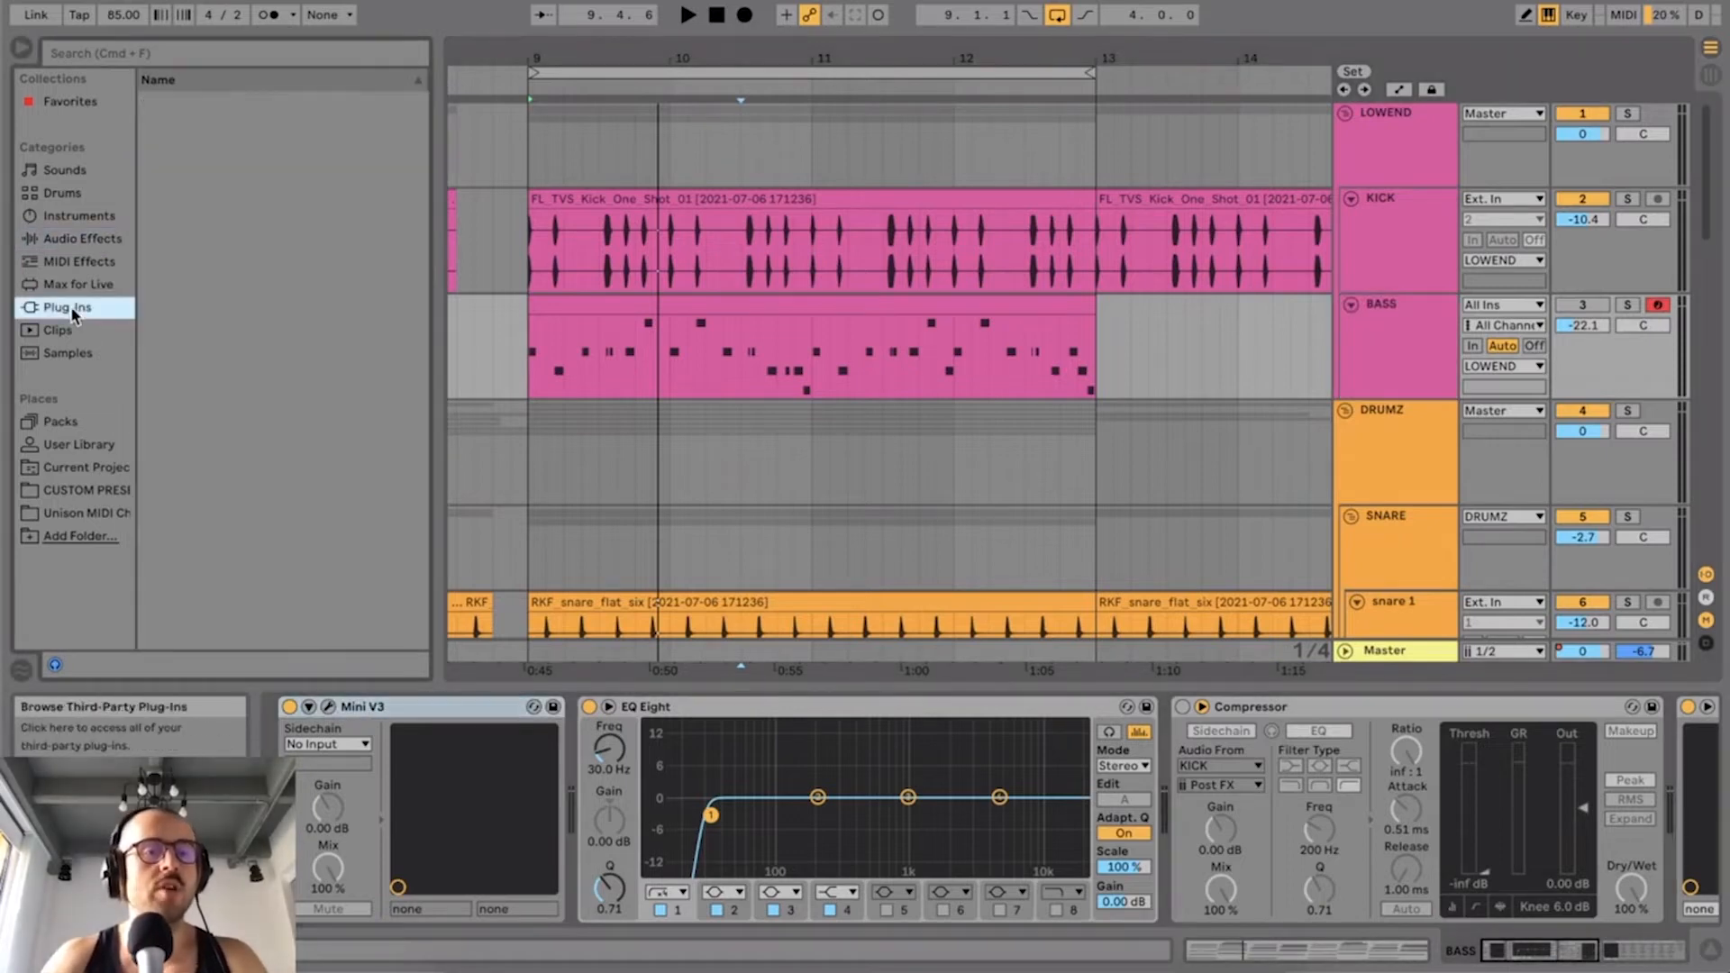
left_click(148, 103)
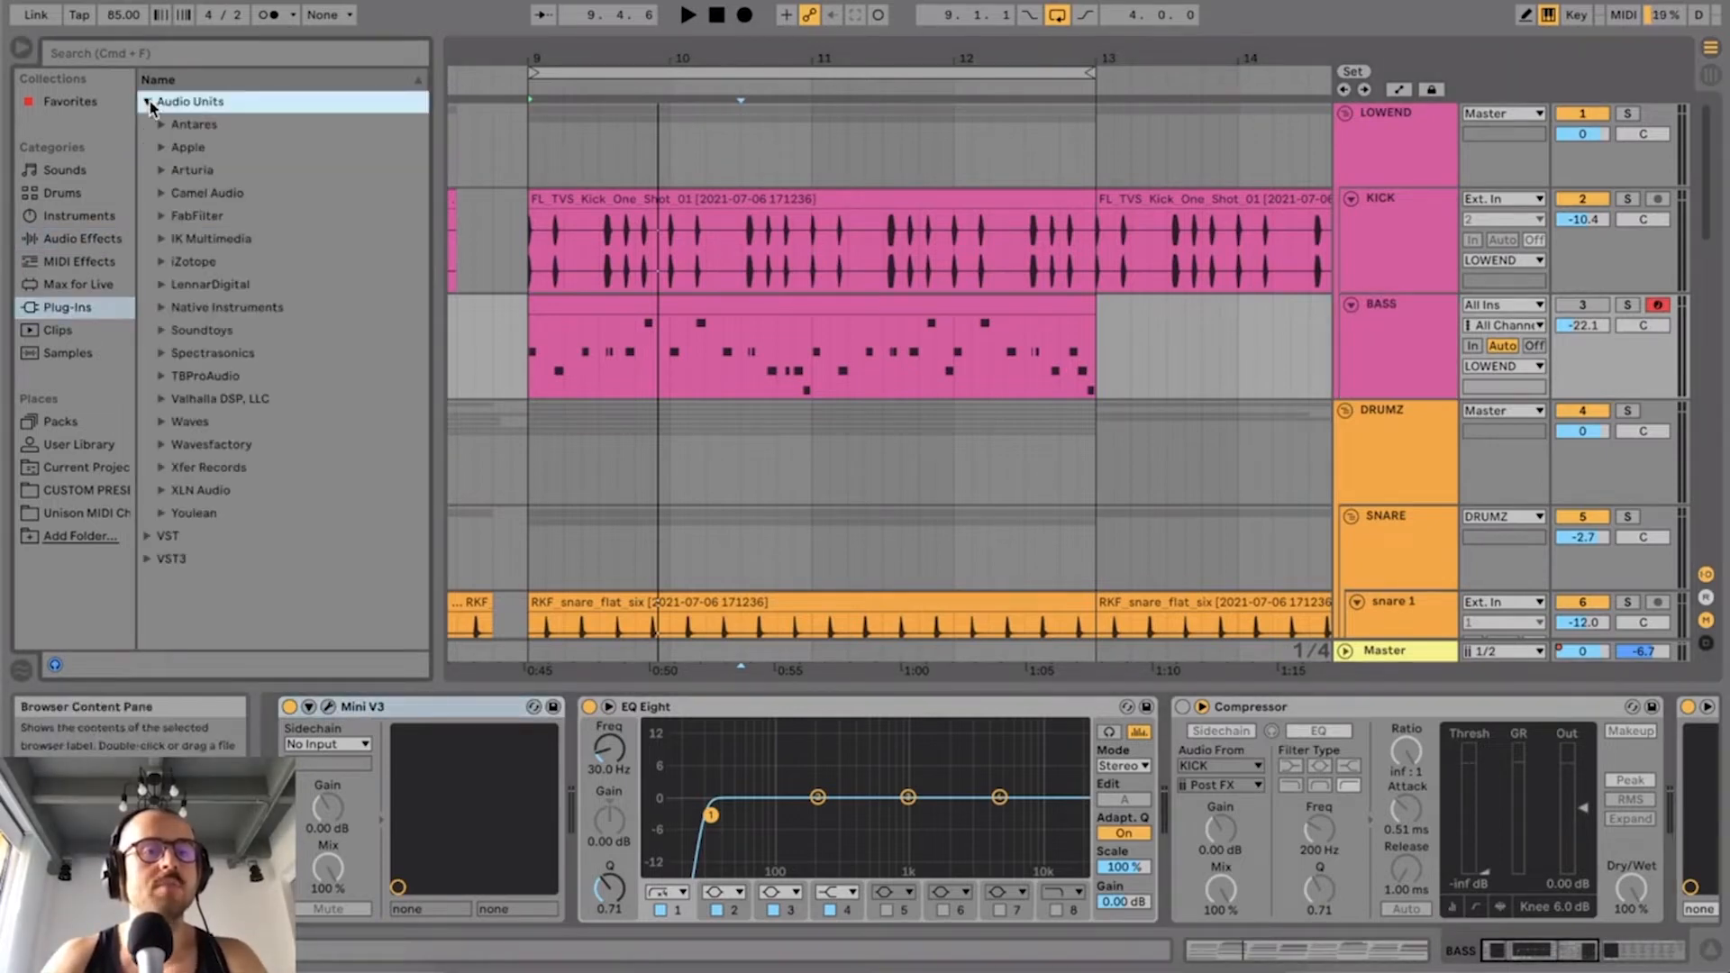
left_click(162, 172)
scroll(239, 271, "down", 1)
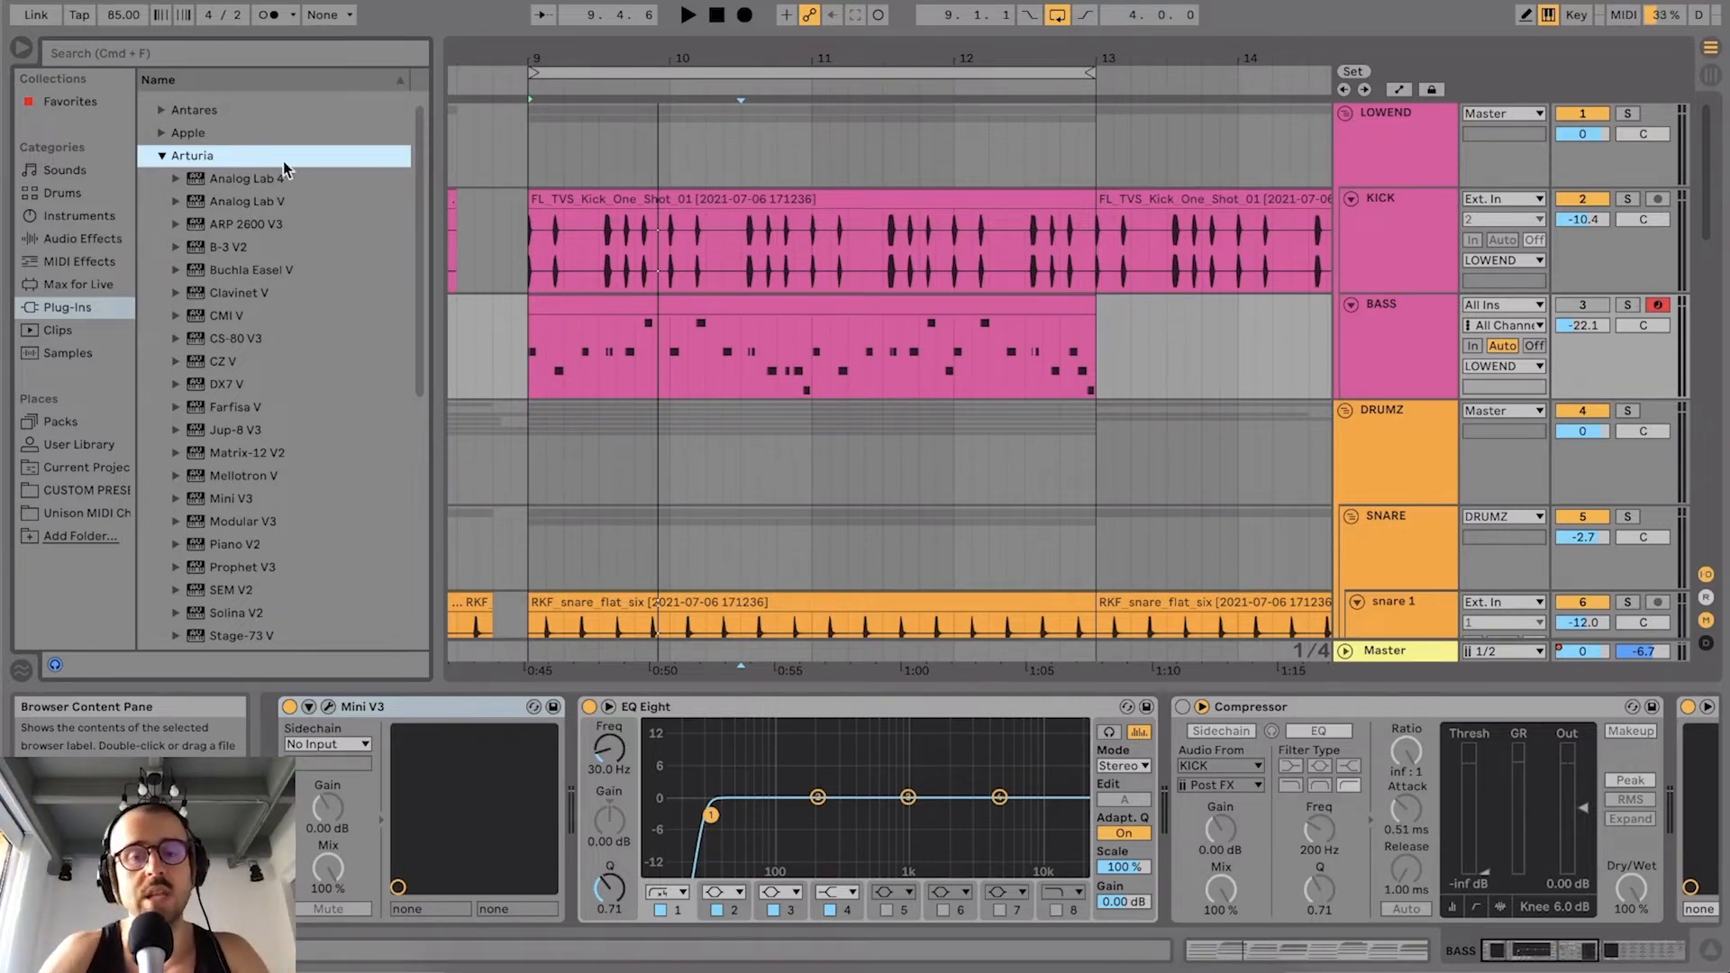
Step: Open the BASS track's Mini V3 instrument window and examine the synth settings of the A Bass You'll Use preset
left_click(373, 712)
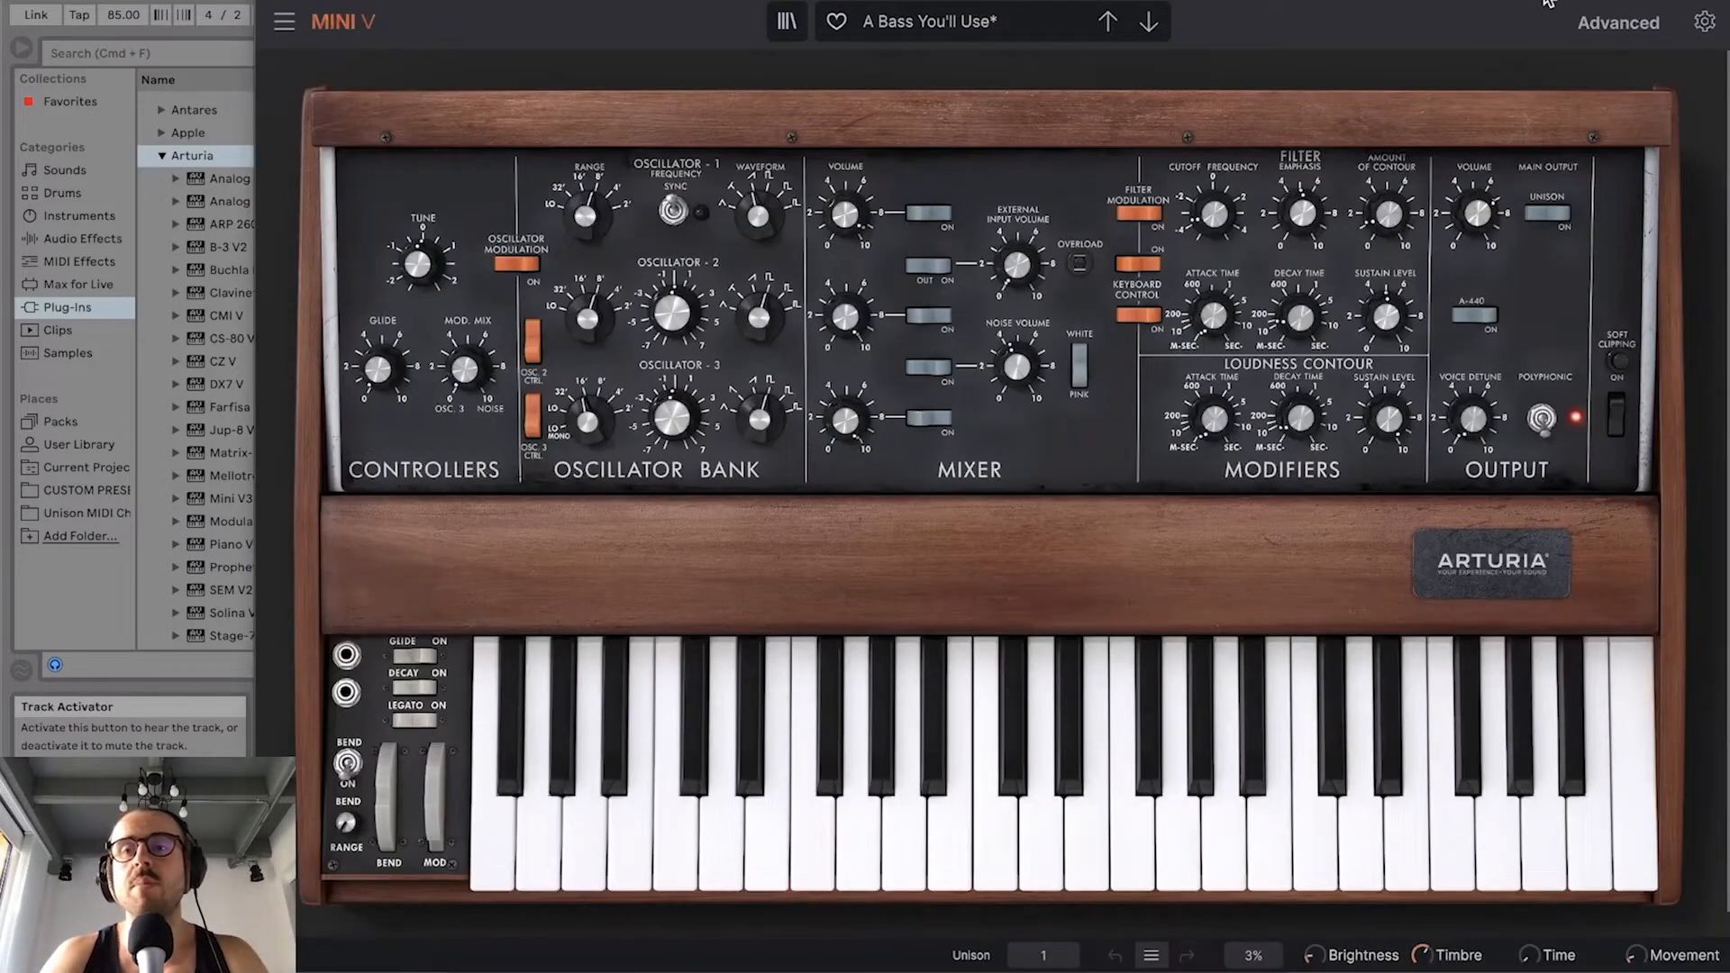
left_click_drag(1545, 2, 1270, 18)
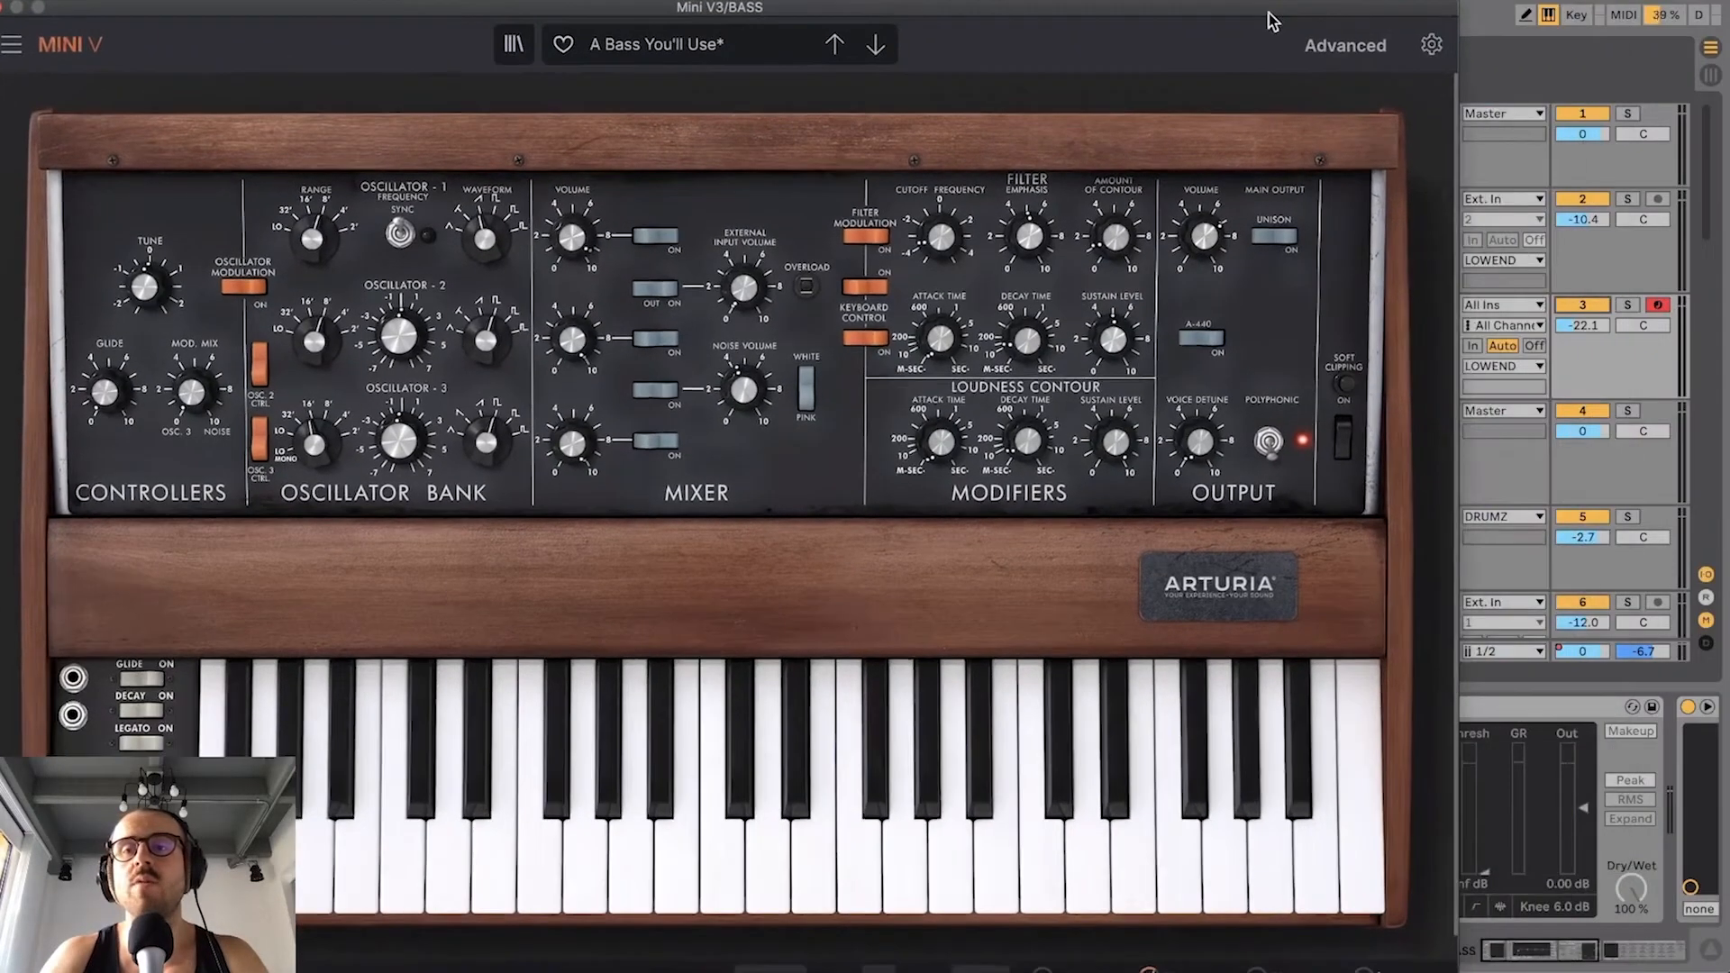
left_click_drag(1110, 14, 1277, 0)
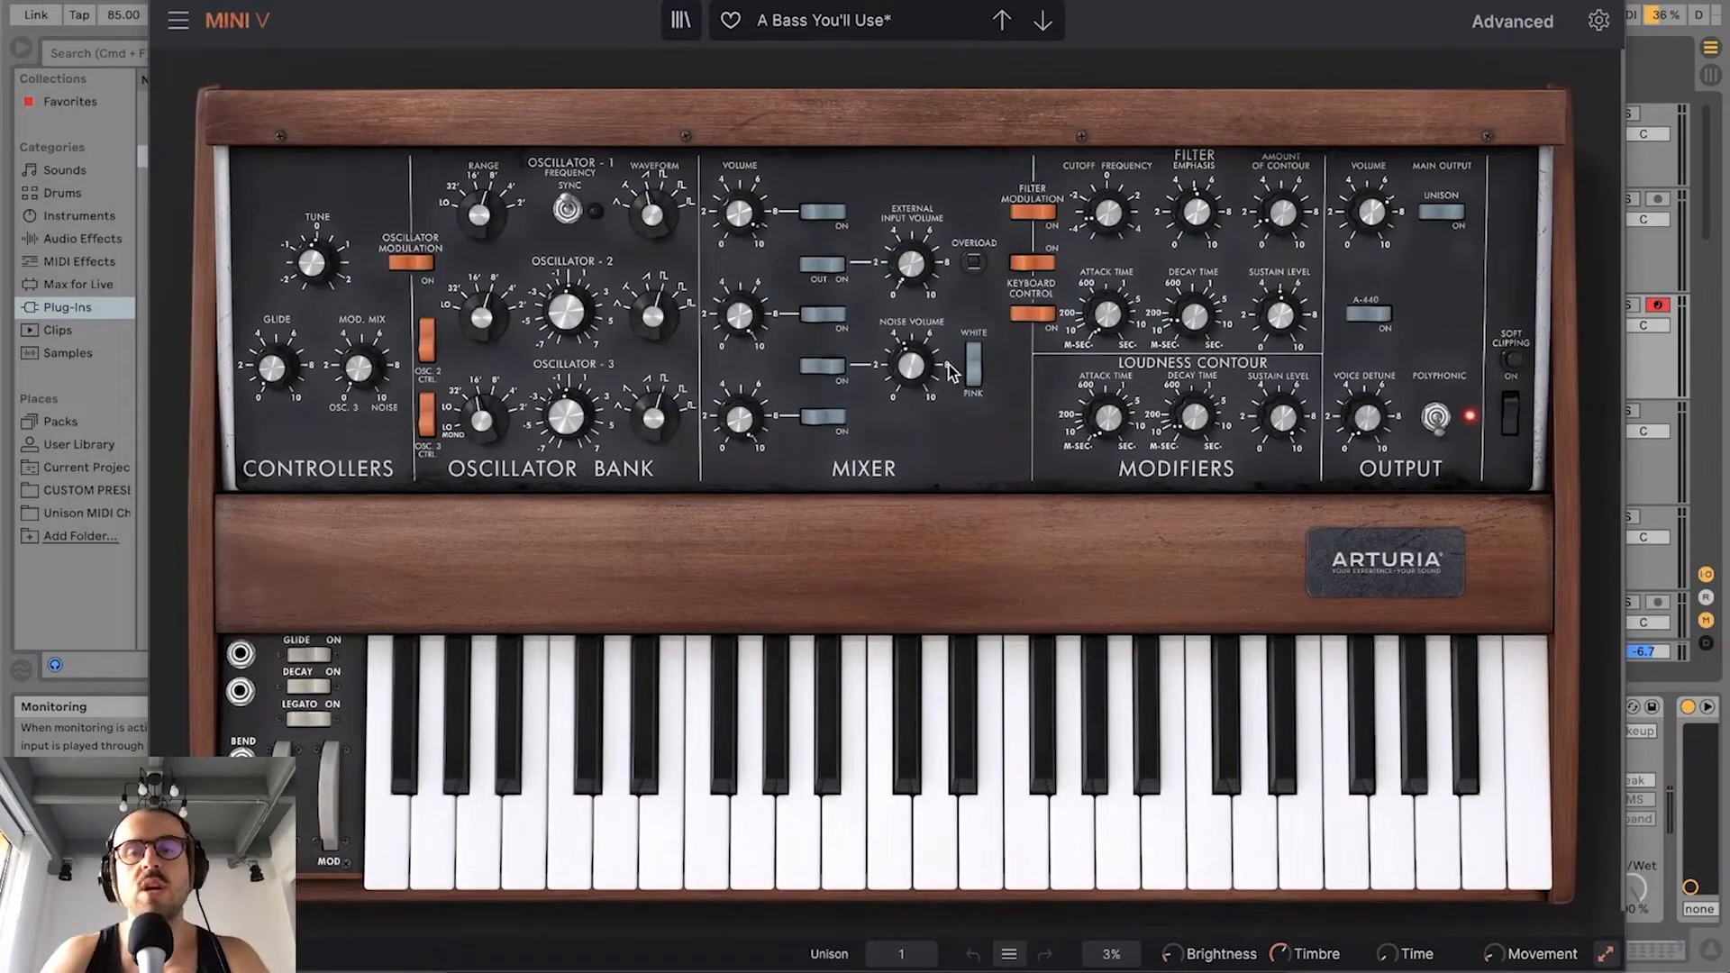
left_click_drag(1239, 0, 1164, 438)
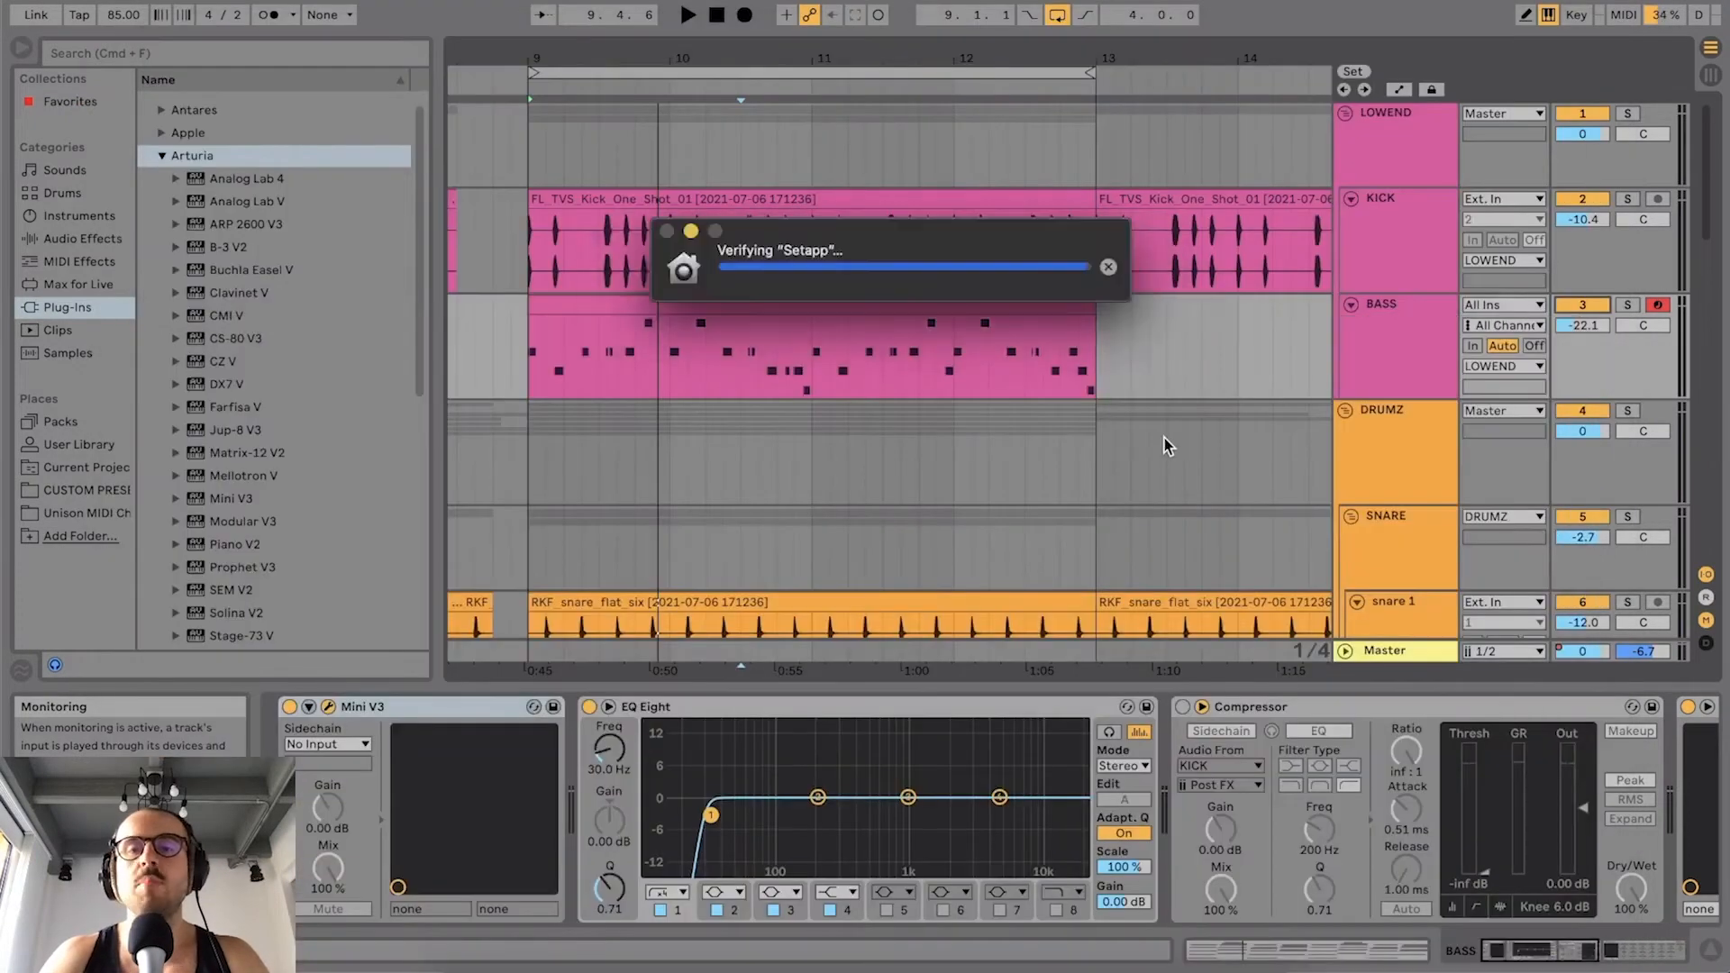
Step: Solo the BASS track and close the Mini V3 window
left_click(1248, 342)
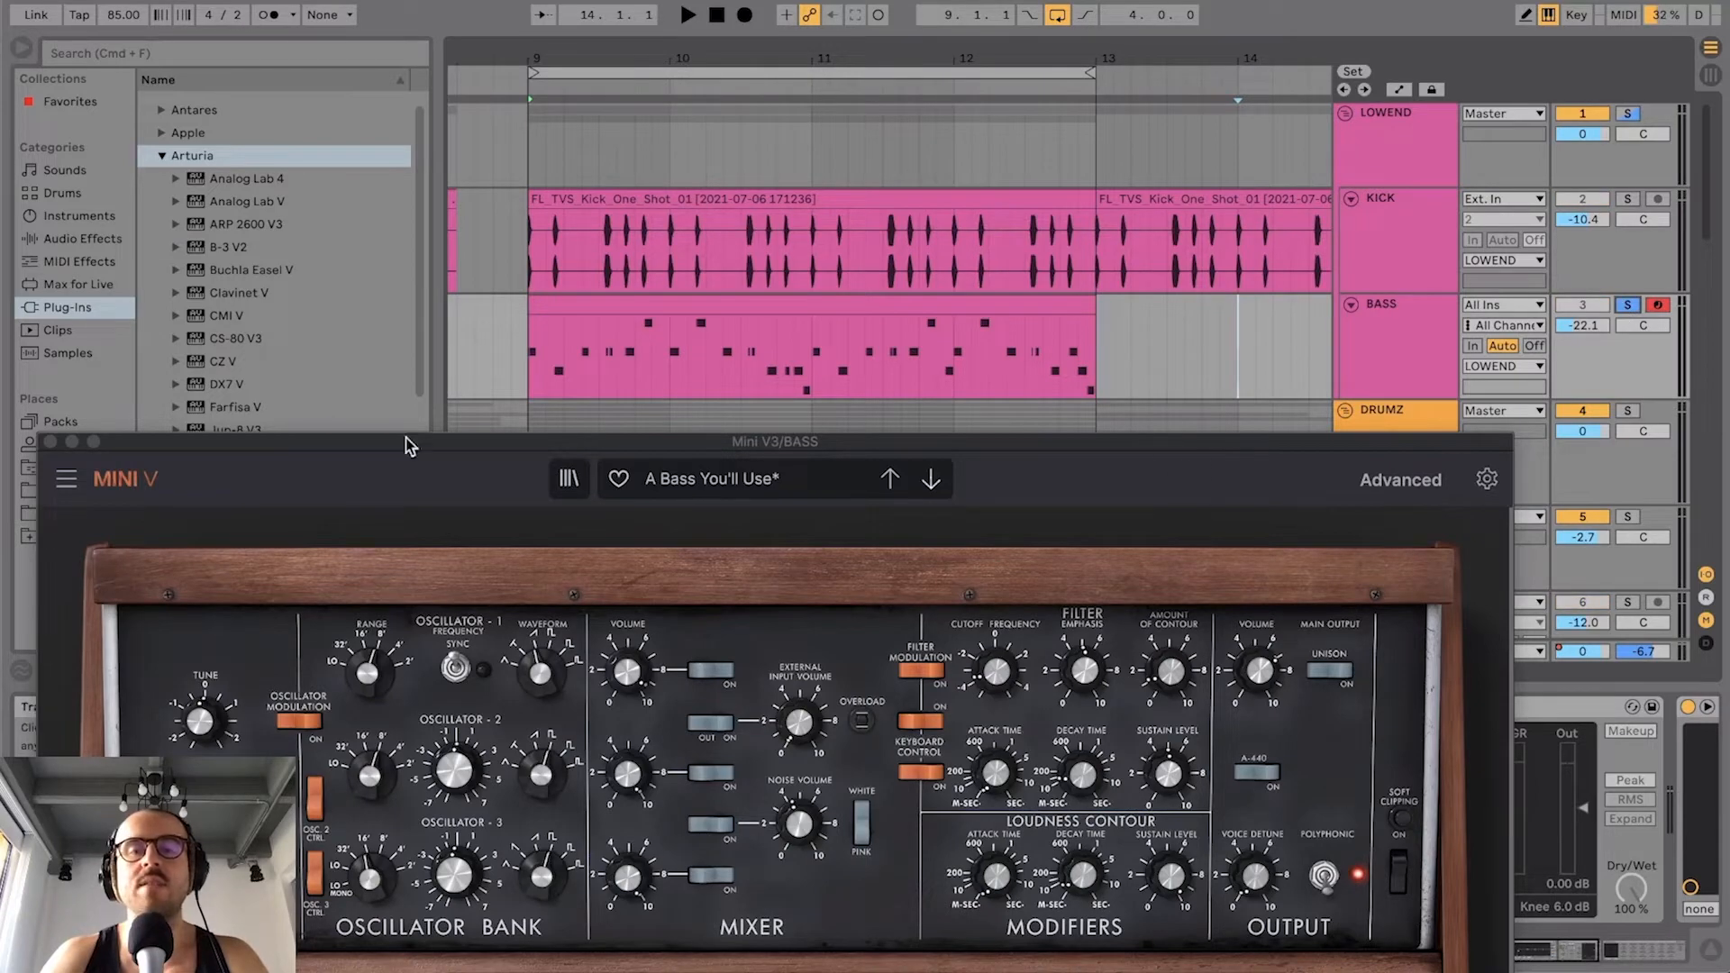
left_click_drag(149, 447, 248, 0)
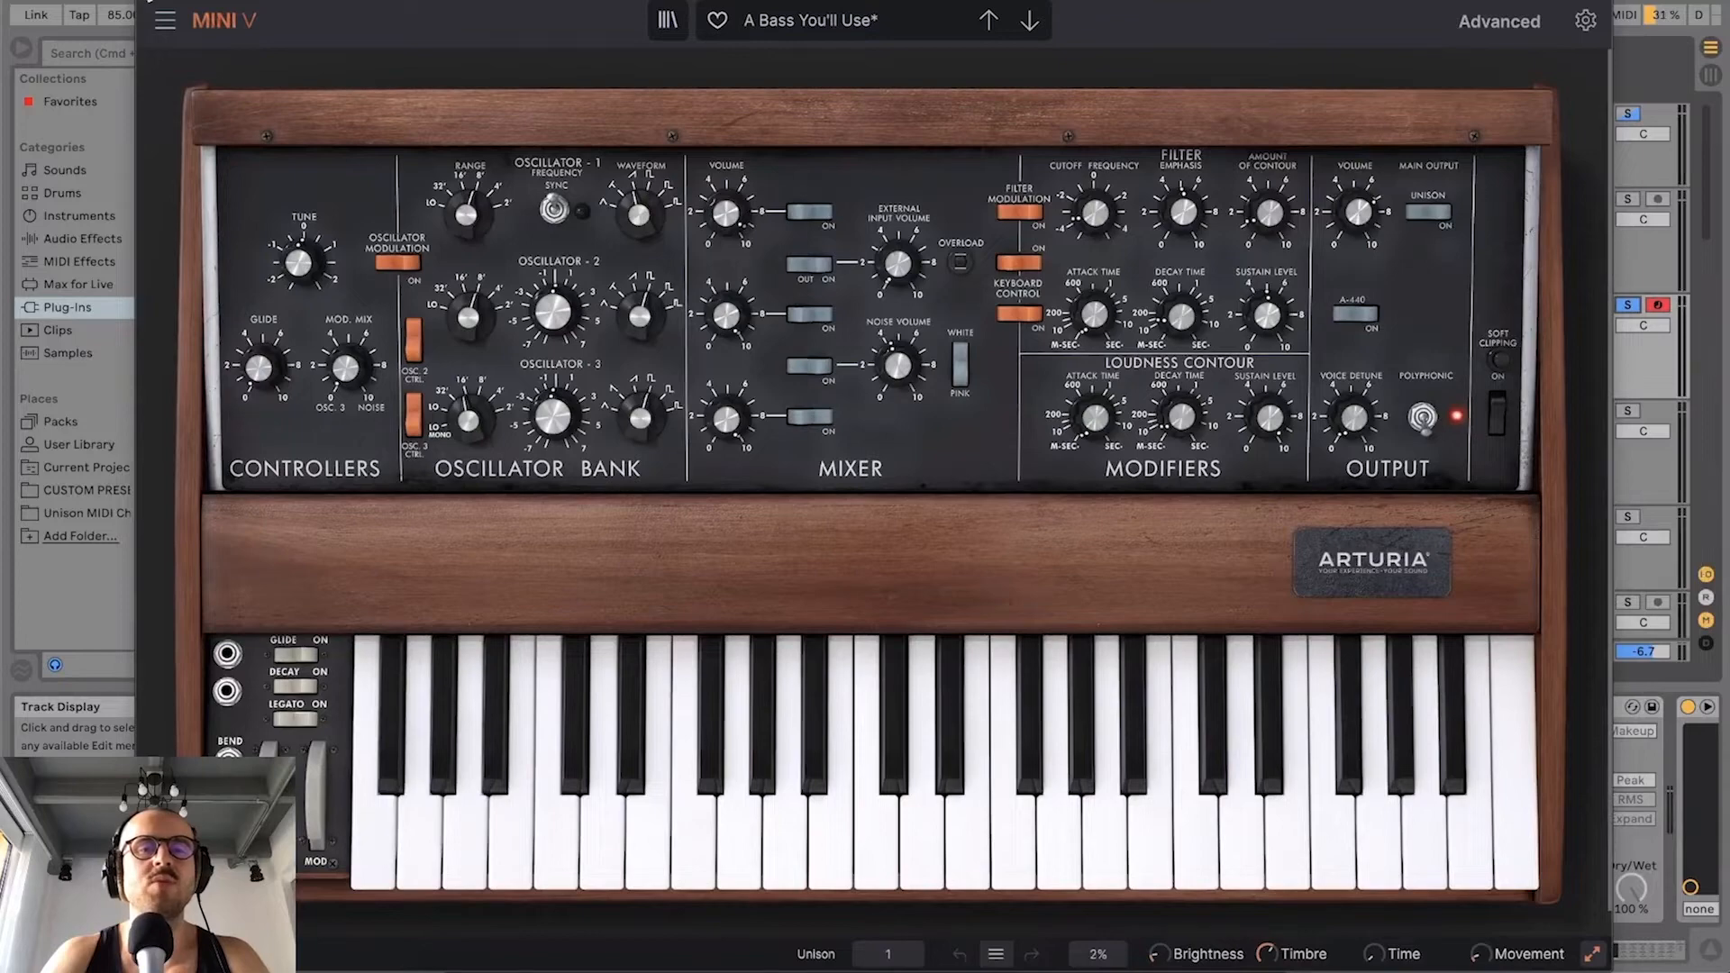
left_click(150, 0)
Step: Play the soloed BASS track while reviewing its device chain from Mini V3 through EQ Eight and Compressor to CamelCrusher
key("space")
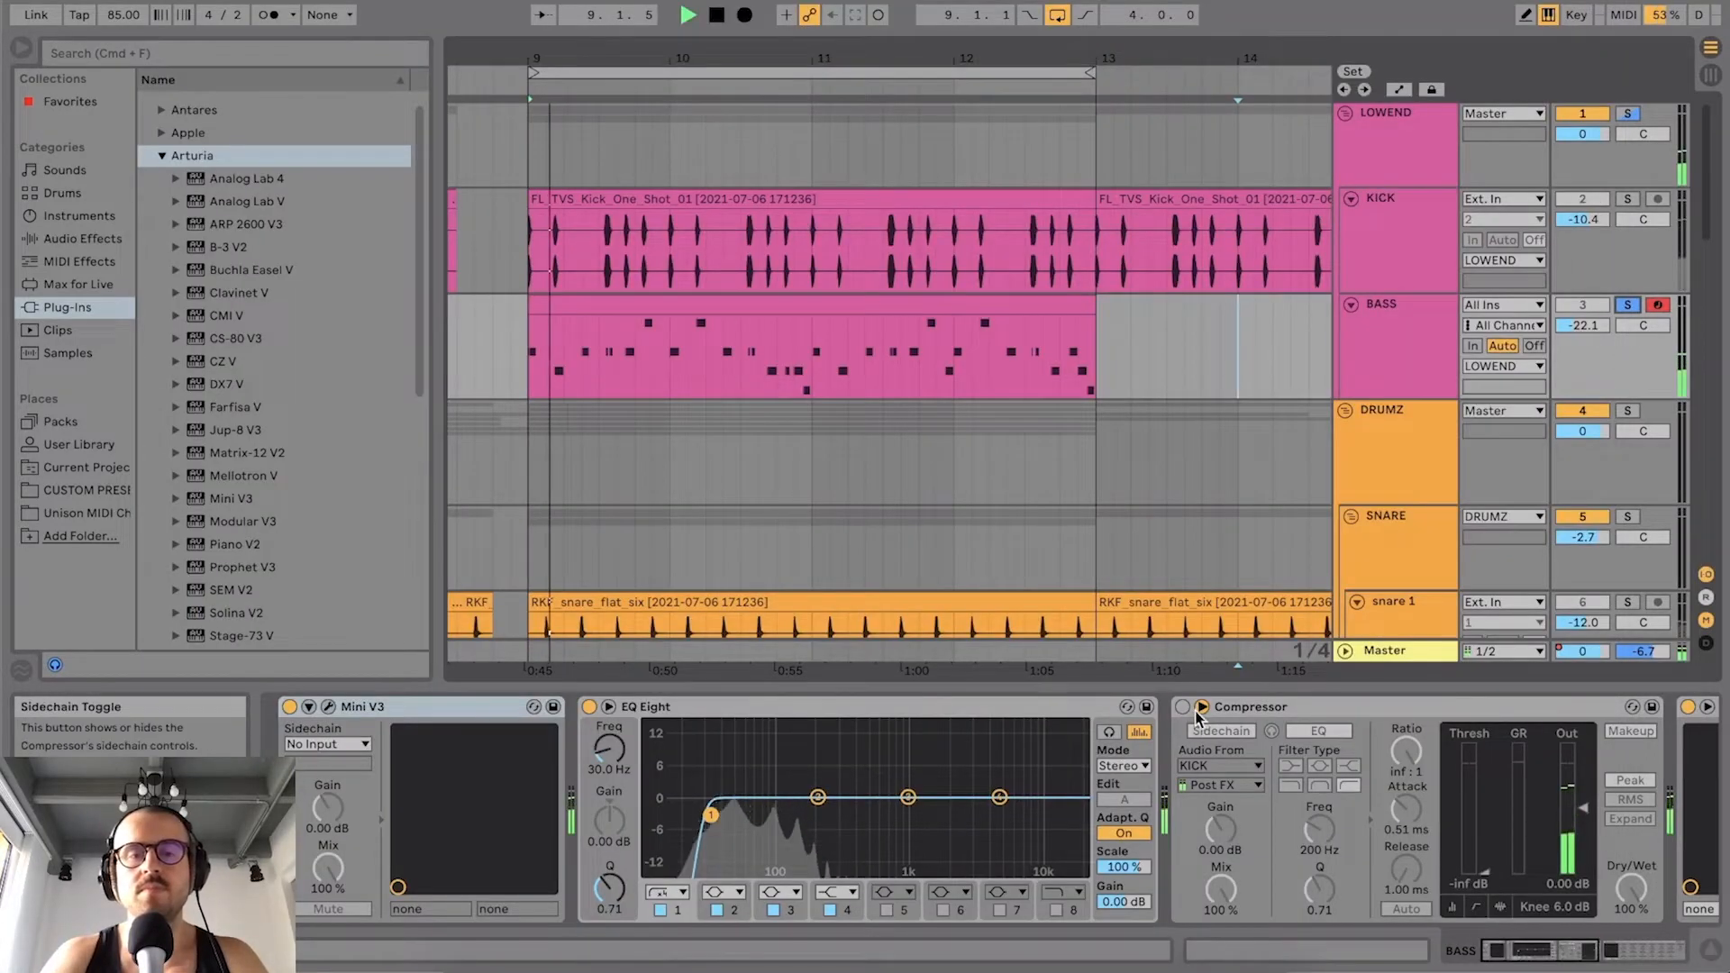
left_click(1592, 933)
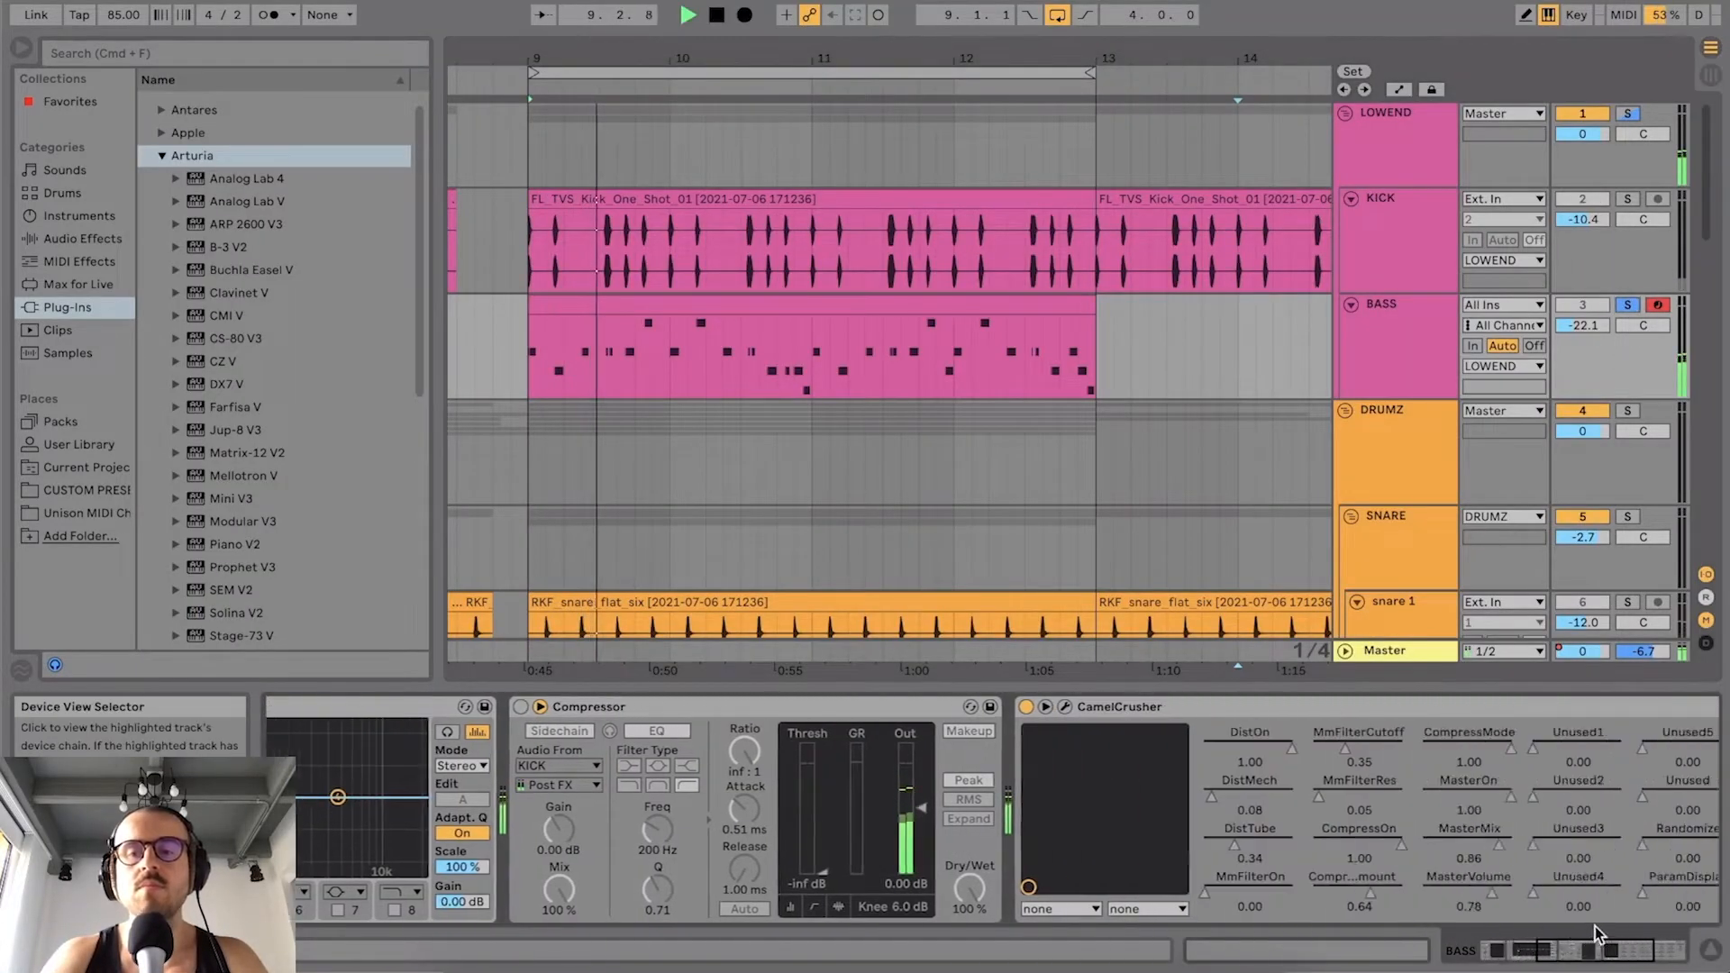
left_click(1531, 948)
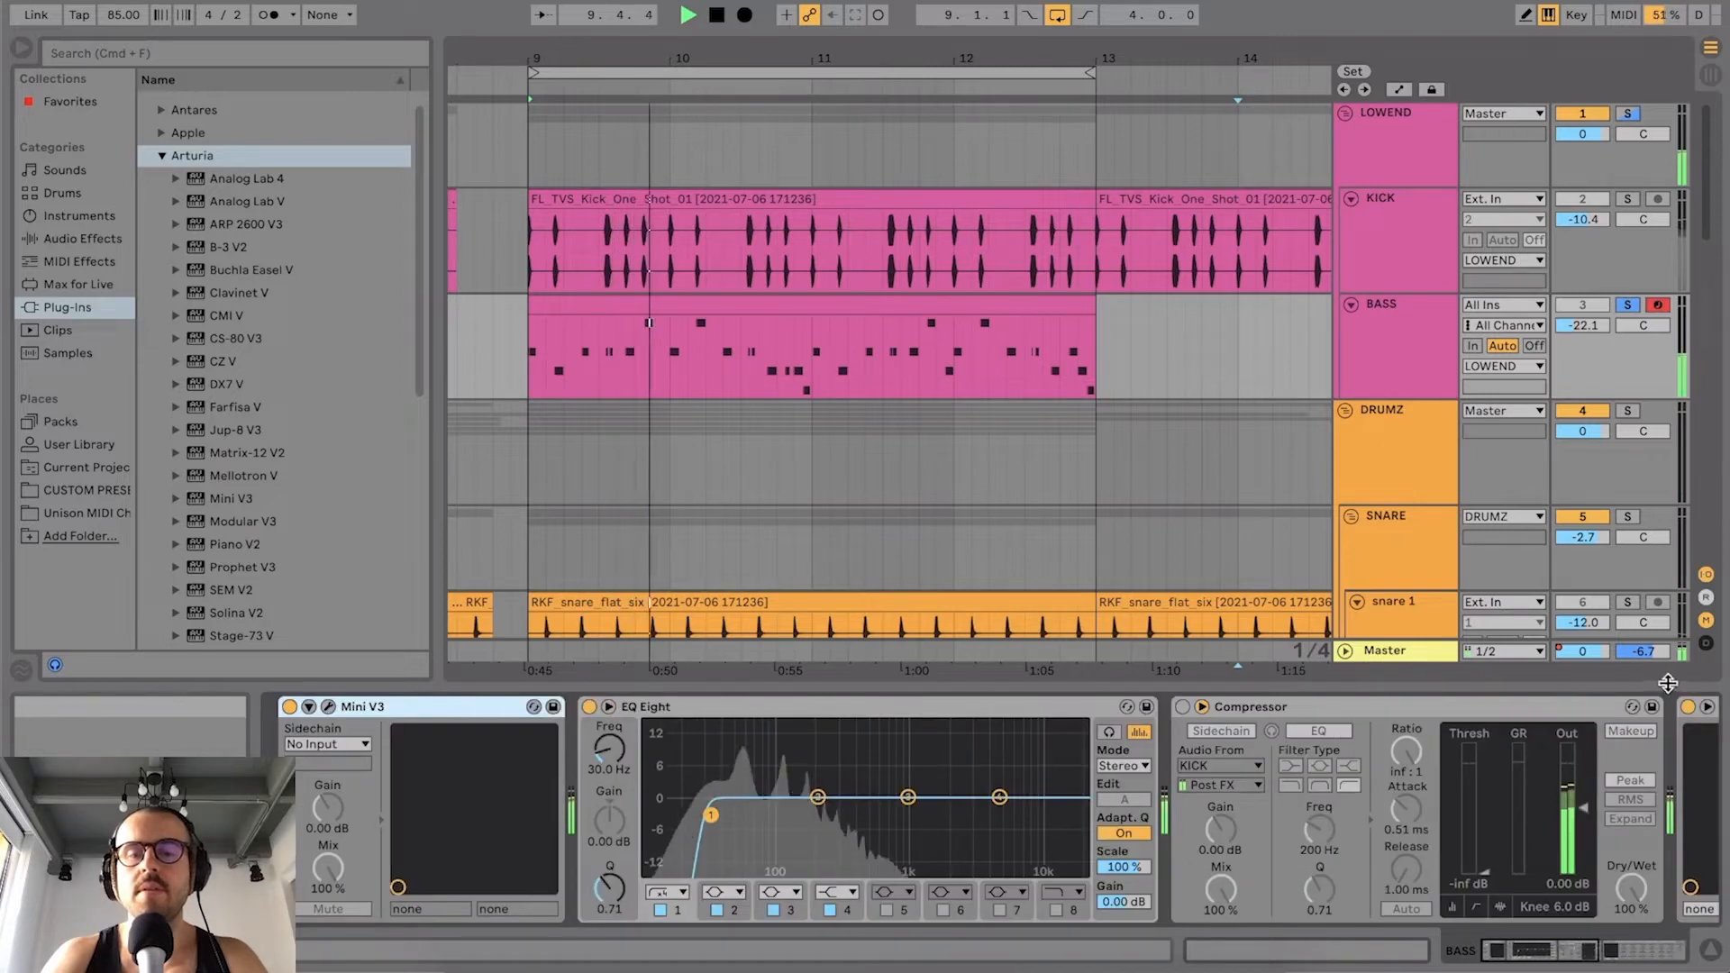
key("space")
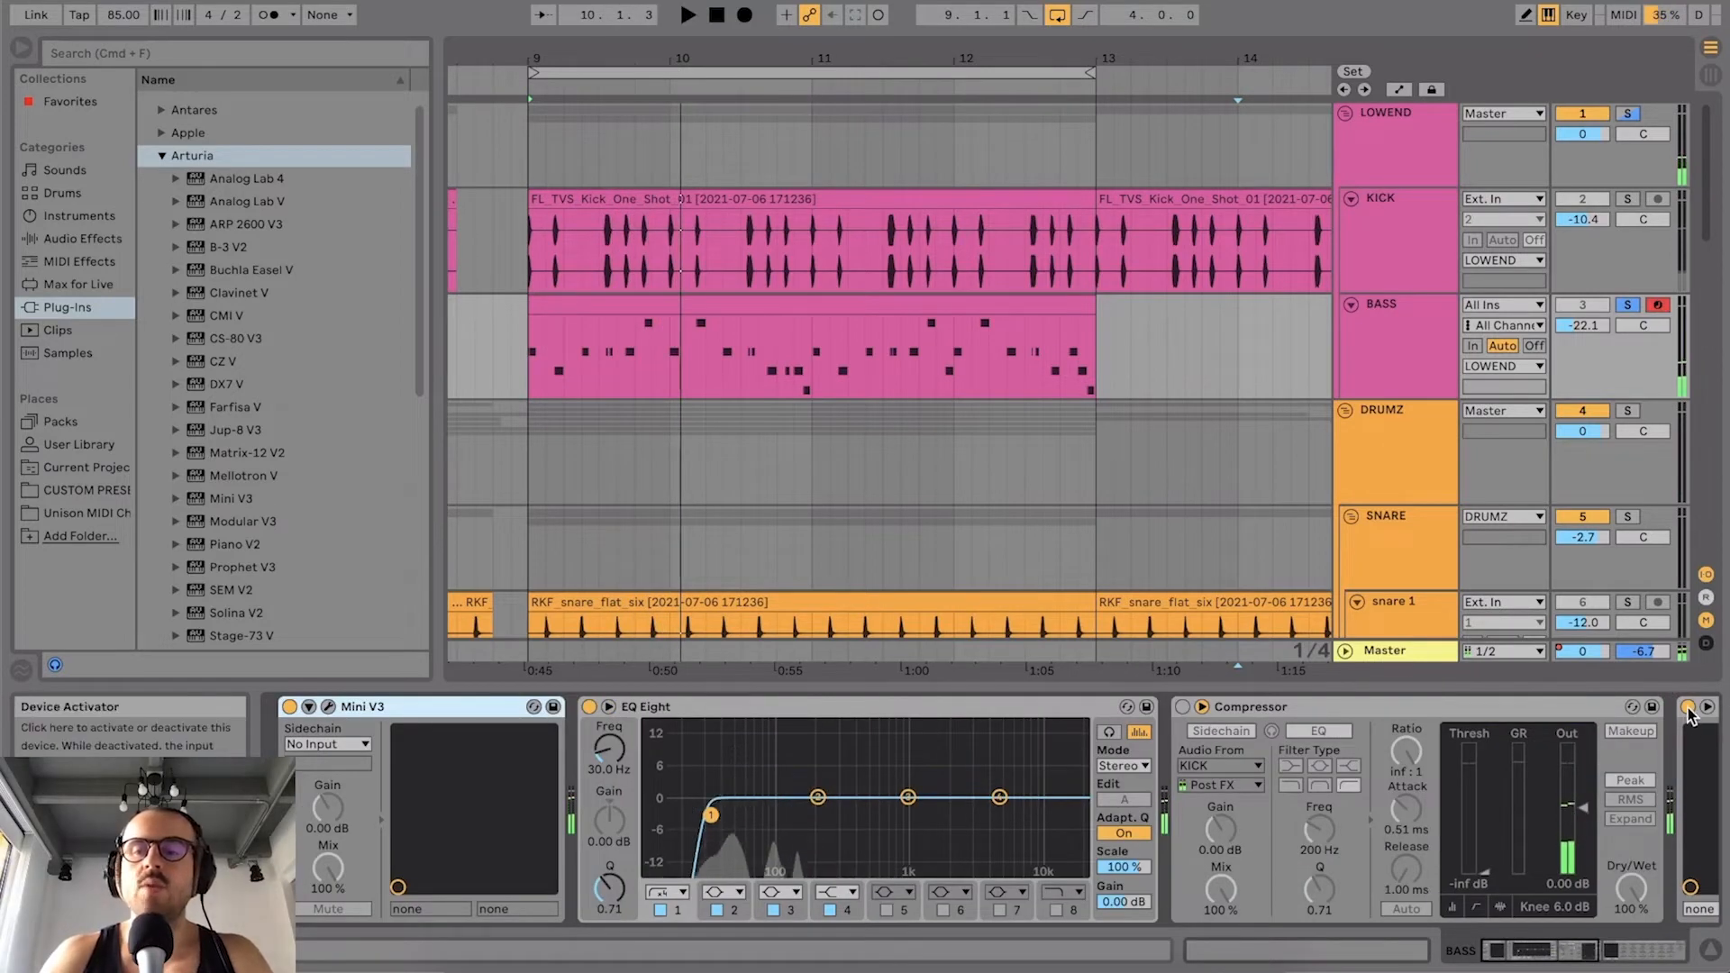
Step: Play the soloed BASS track repeatedly while switching CamelCrusher off and on to compare the sound with and without it
left_click(1688, 710)
key("space")
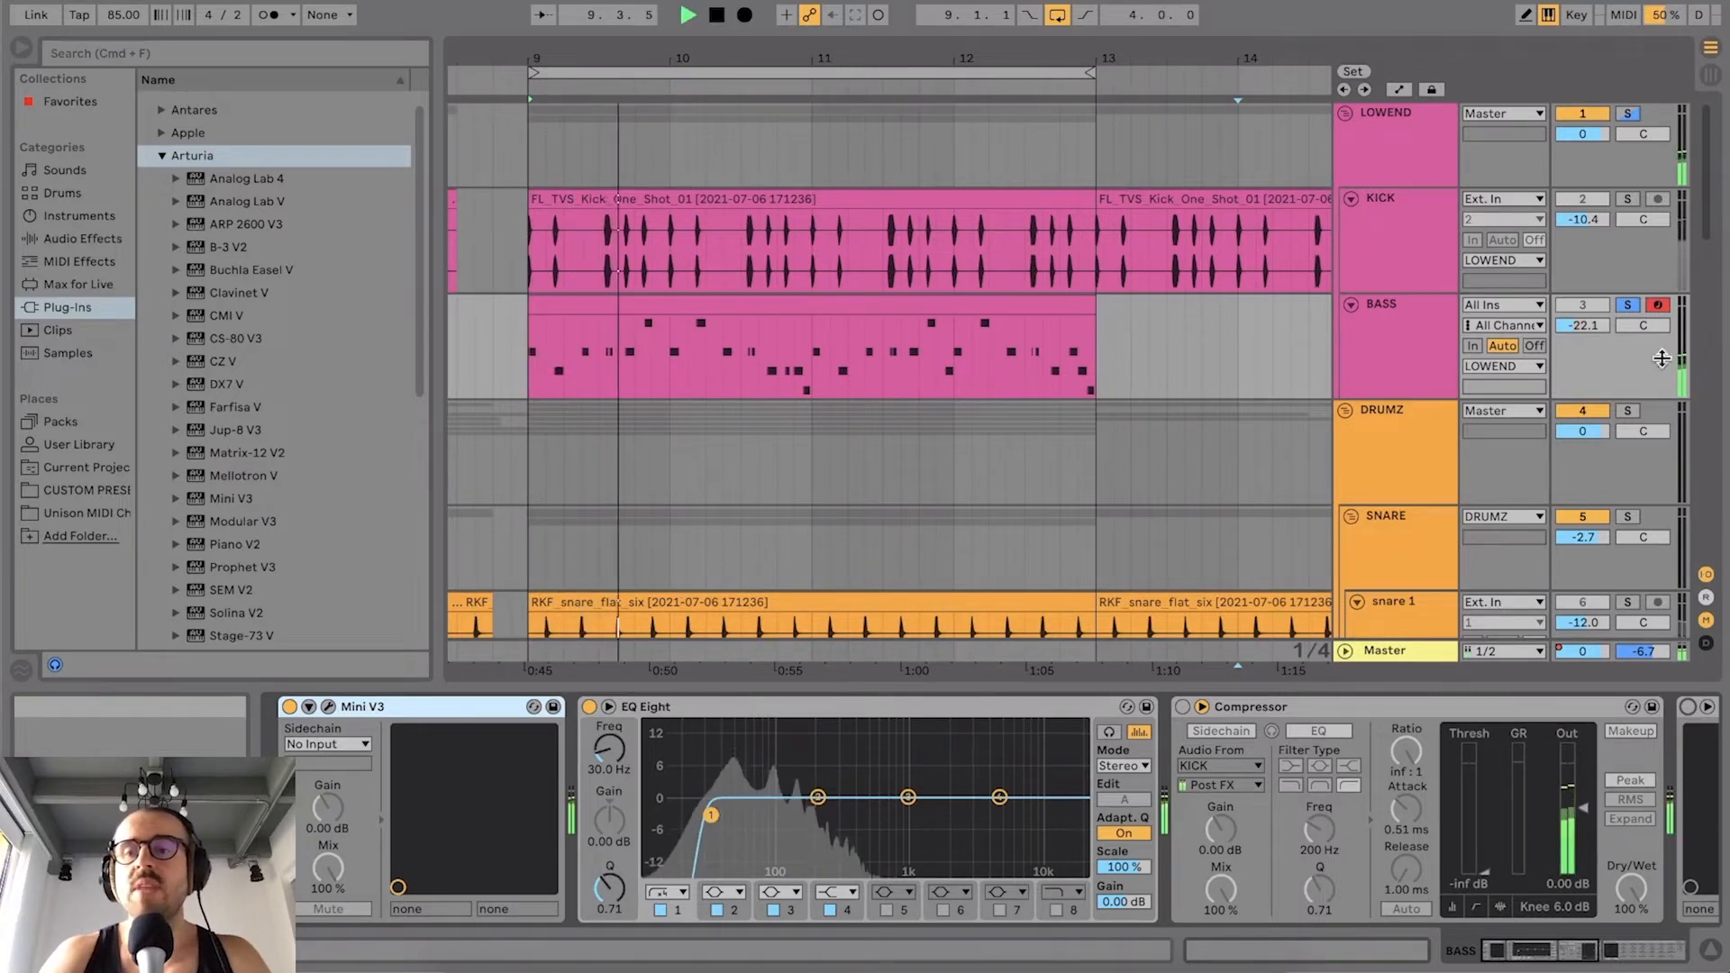
key("space")
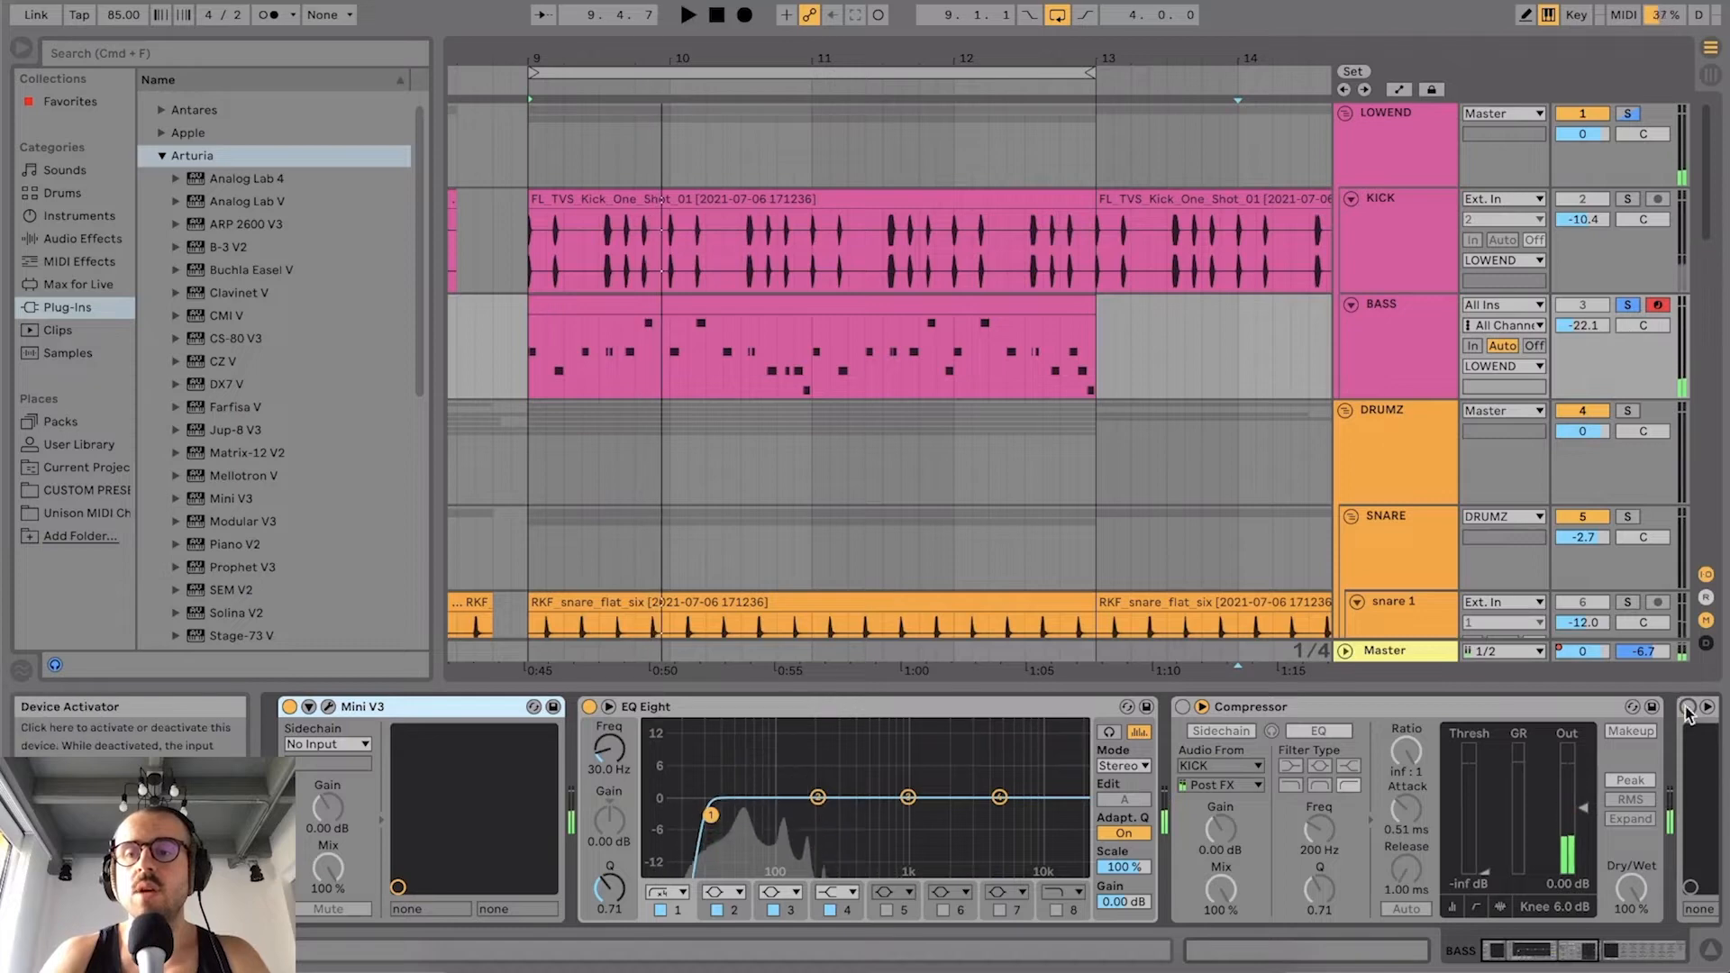
key("space")
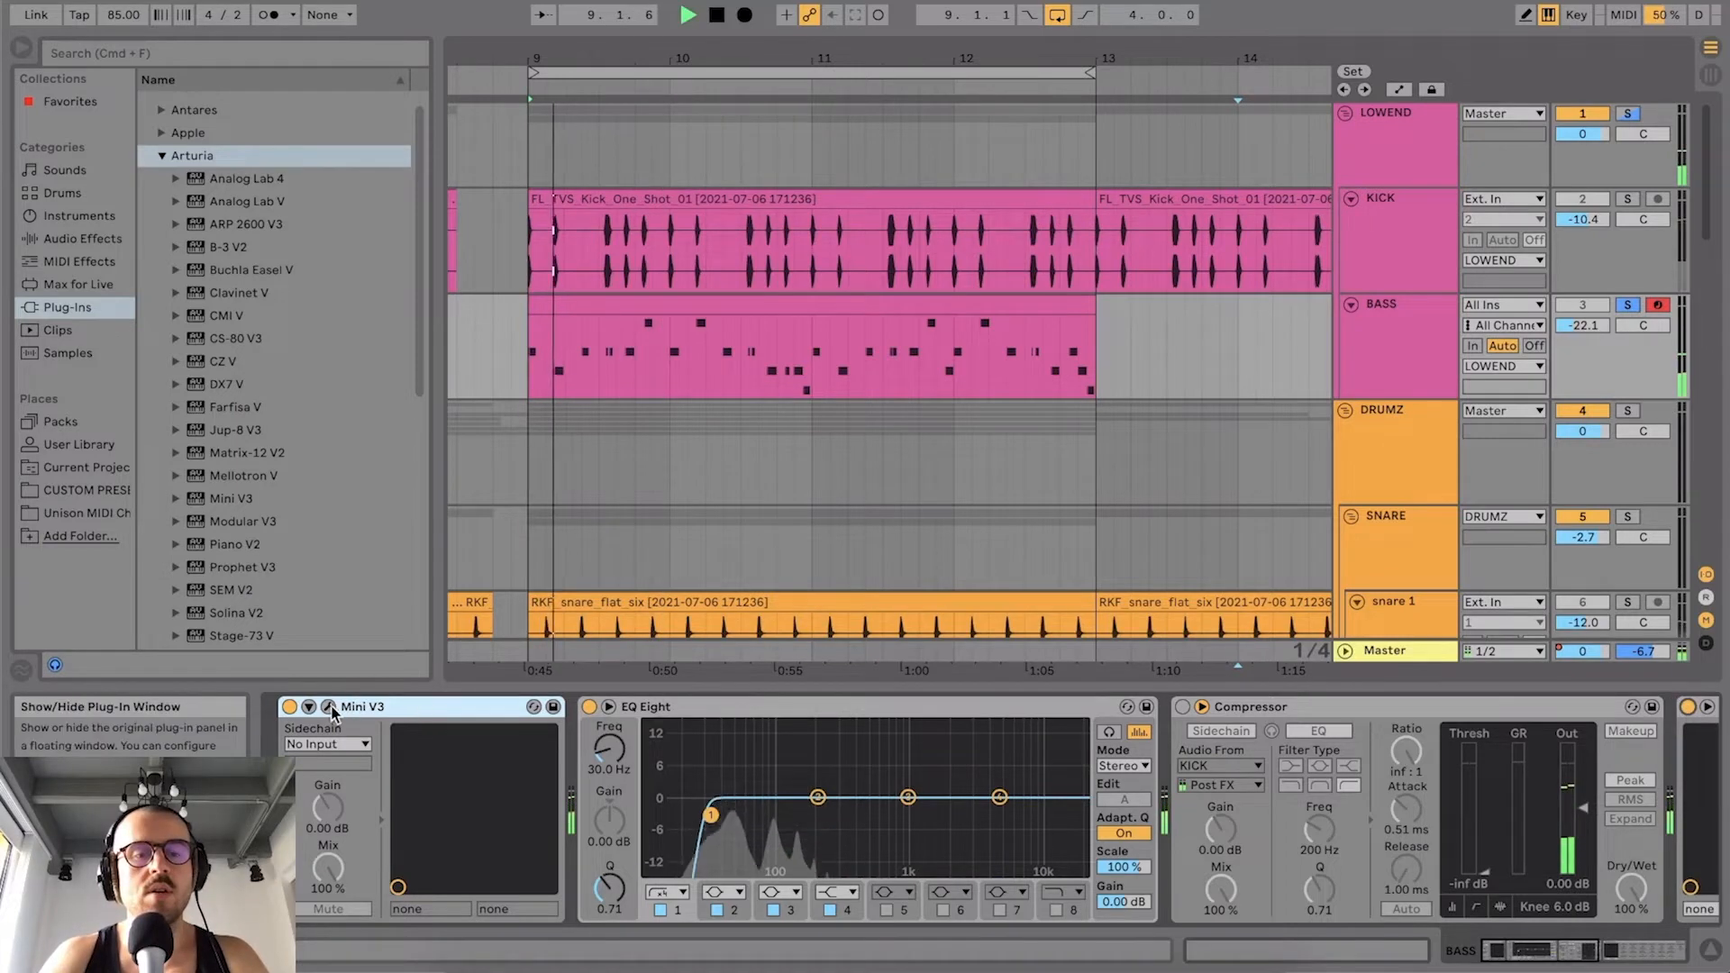
key("space")
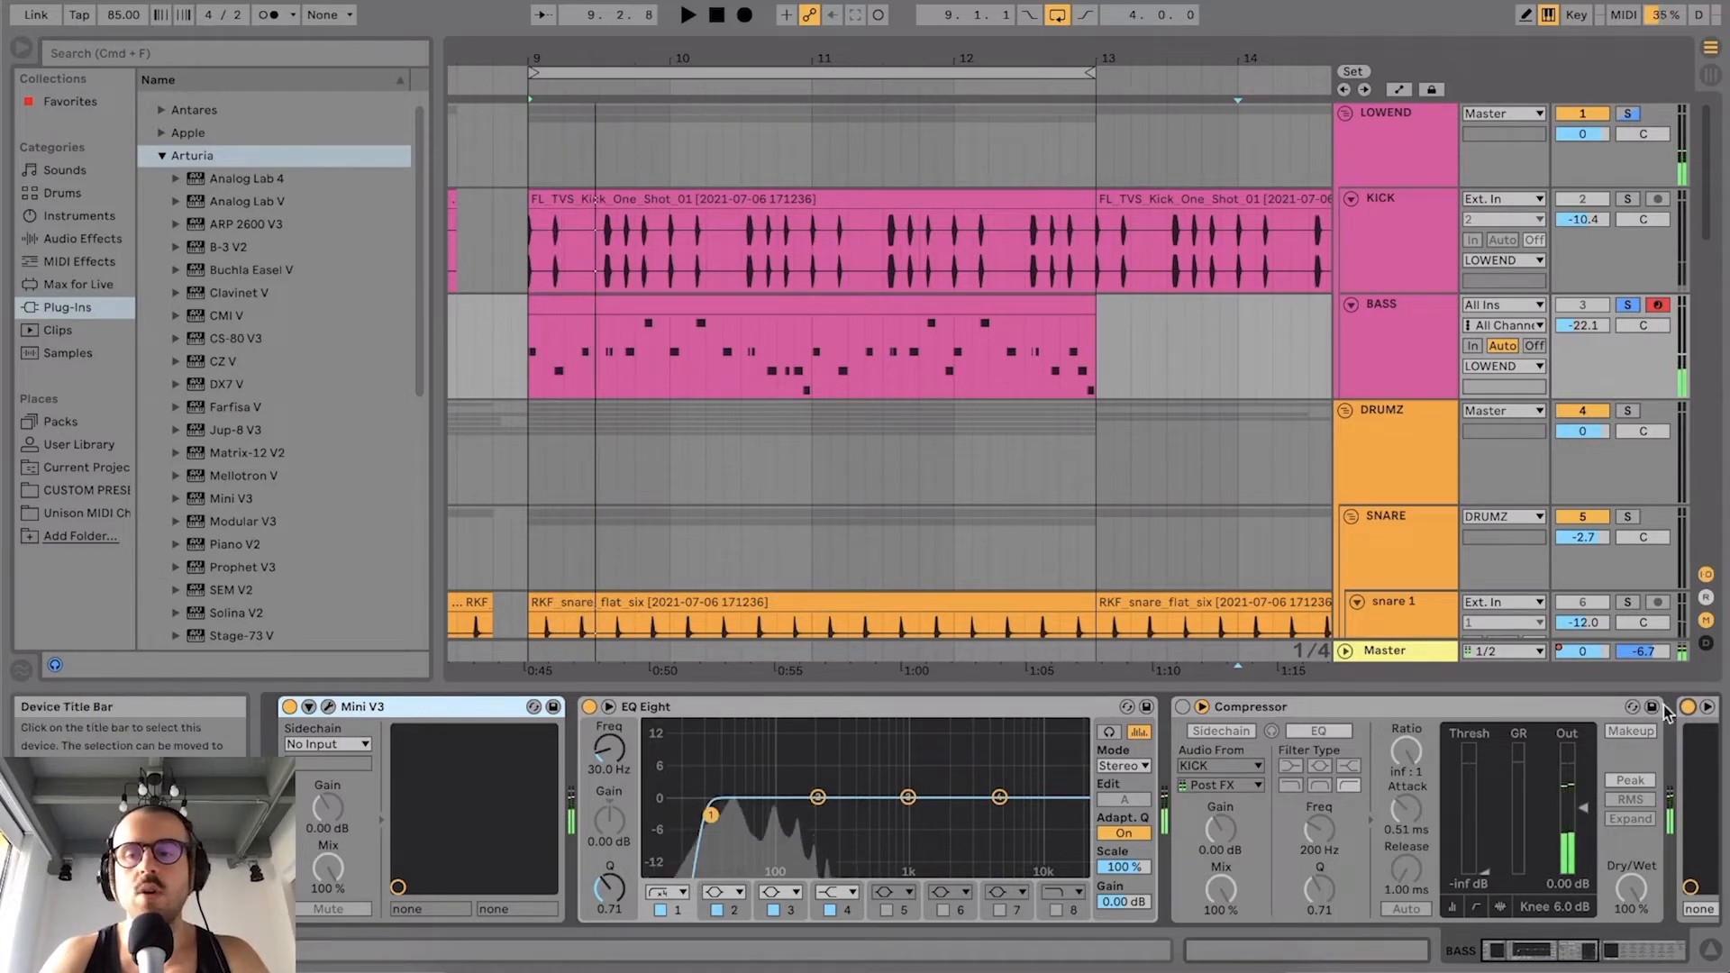
key("space")
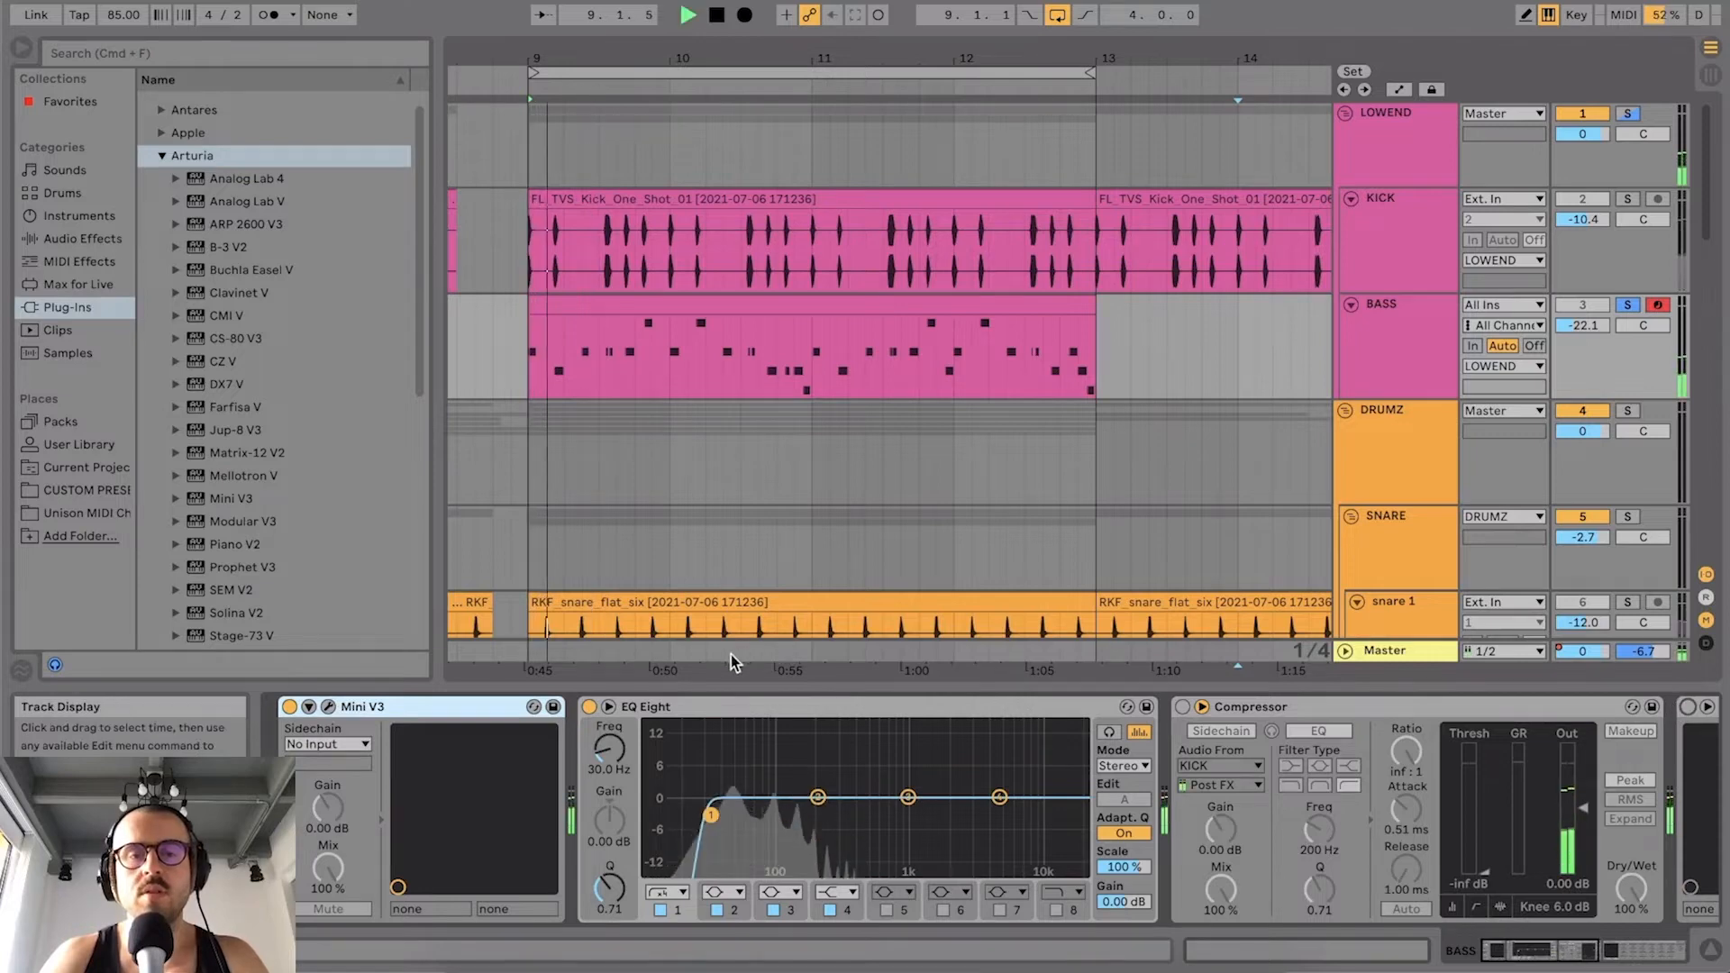
Step: In the BASS track's Mini V3, set the Loudness Contour attack time to about 5.93 ms and decay time to about 15.76 ms
left_click(328, 707)
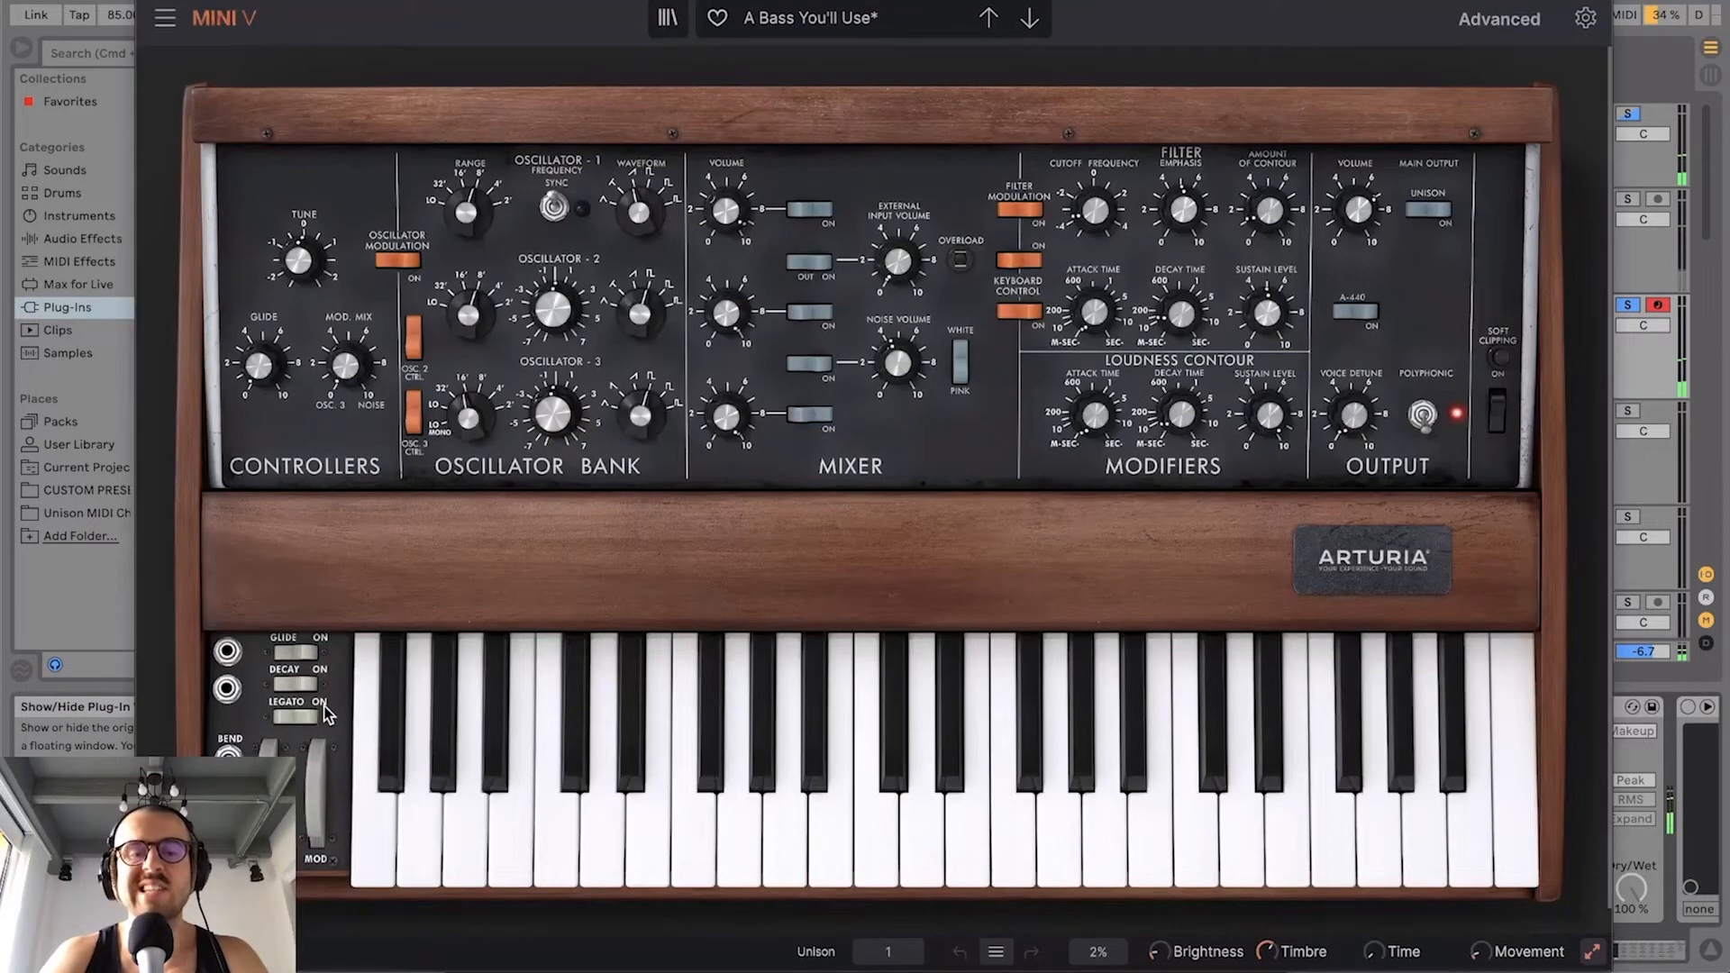
mouse_move(1101, 419)
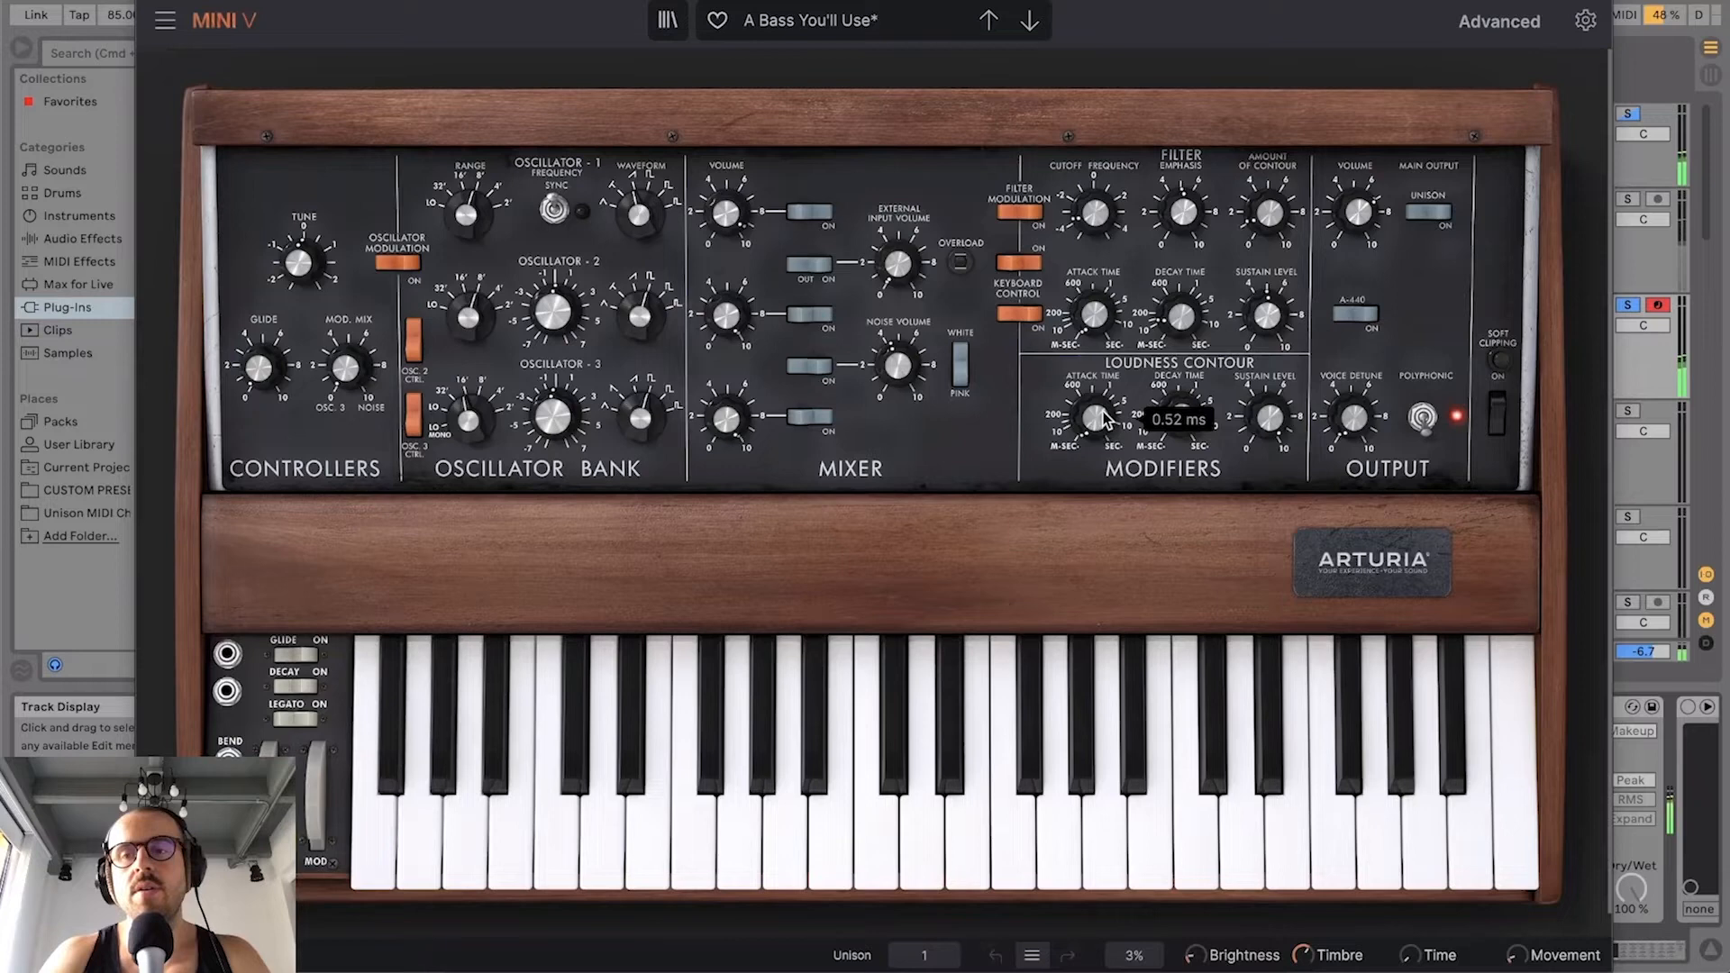
left_click(1457, 418)
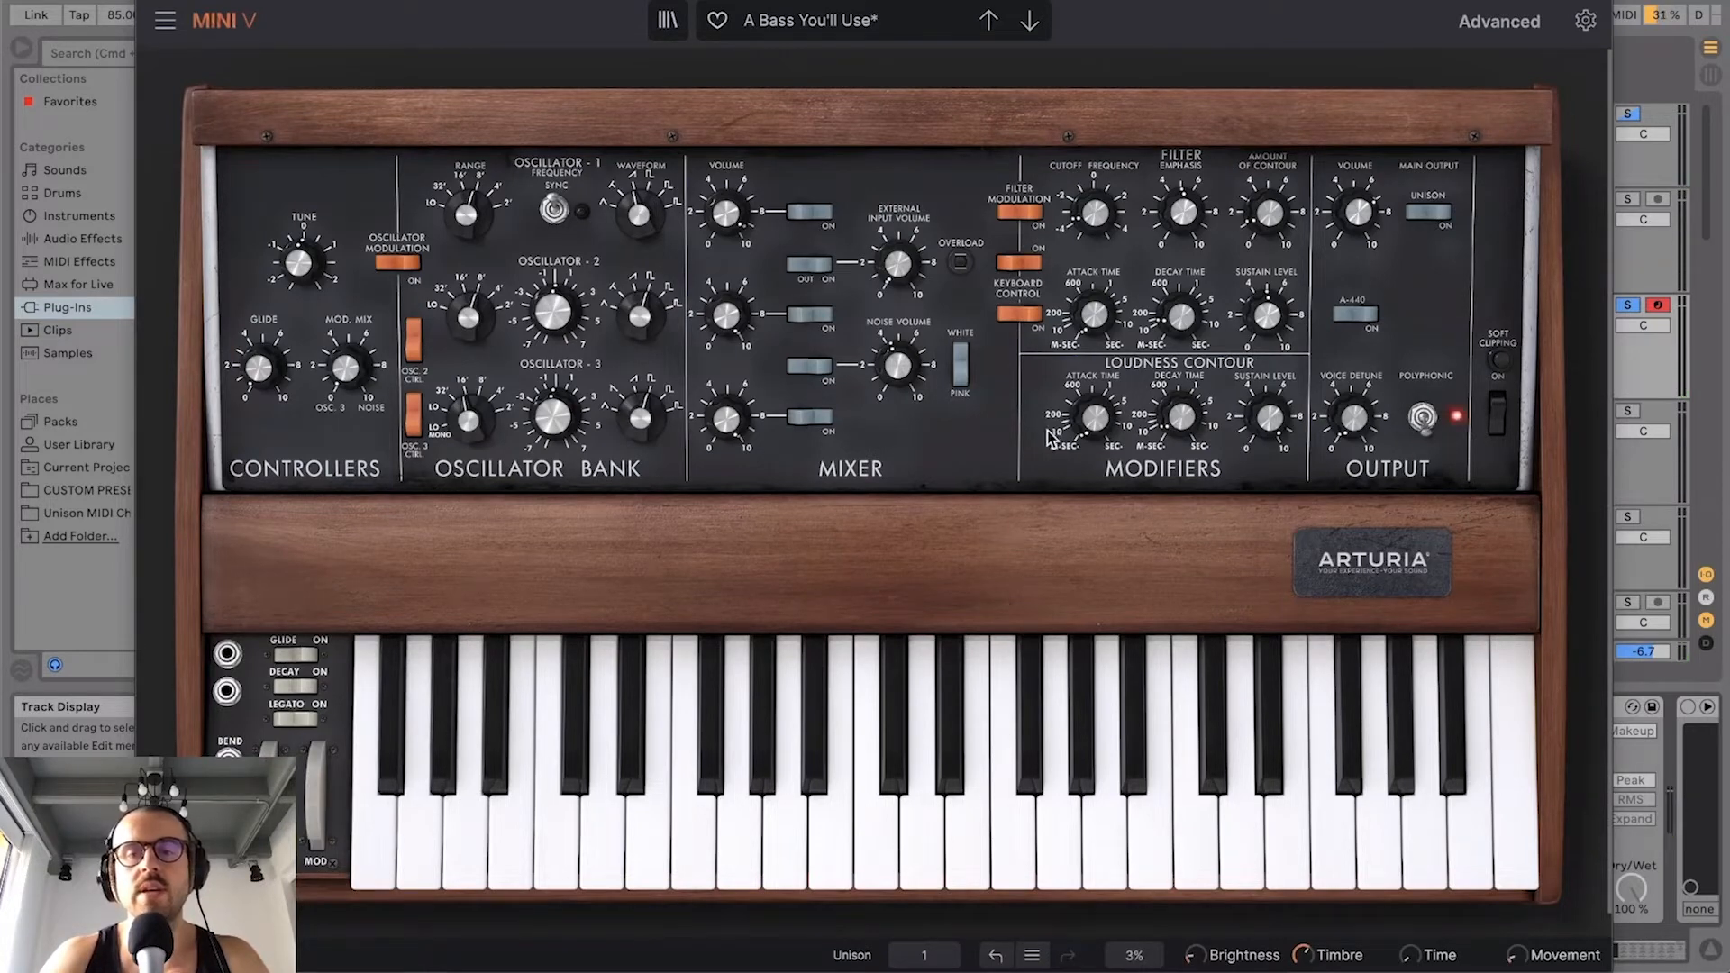
mouse_move(1091, 428)
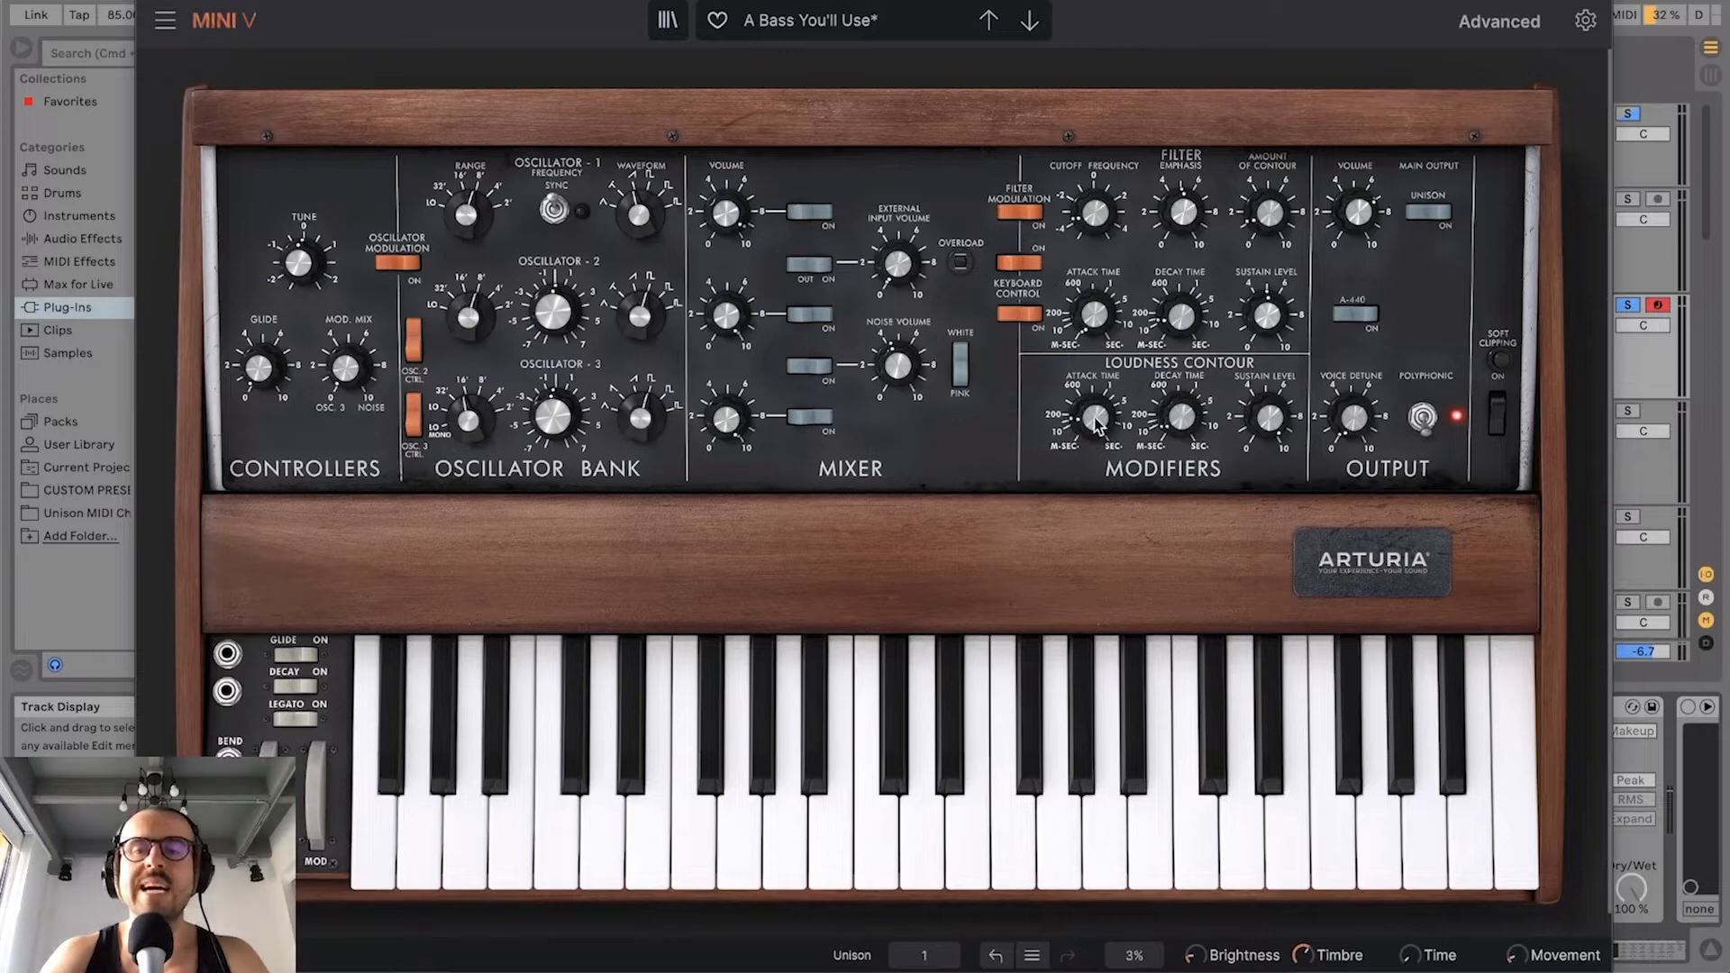
left_click_drag(1166, 413, 1166, 420)
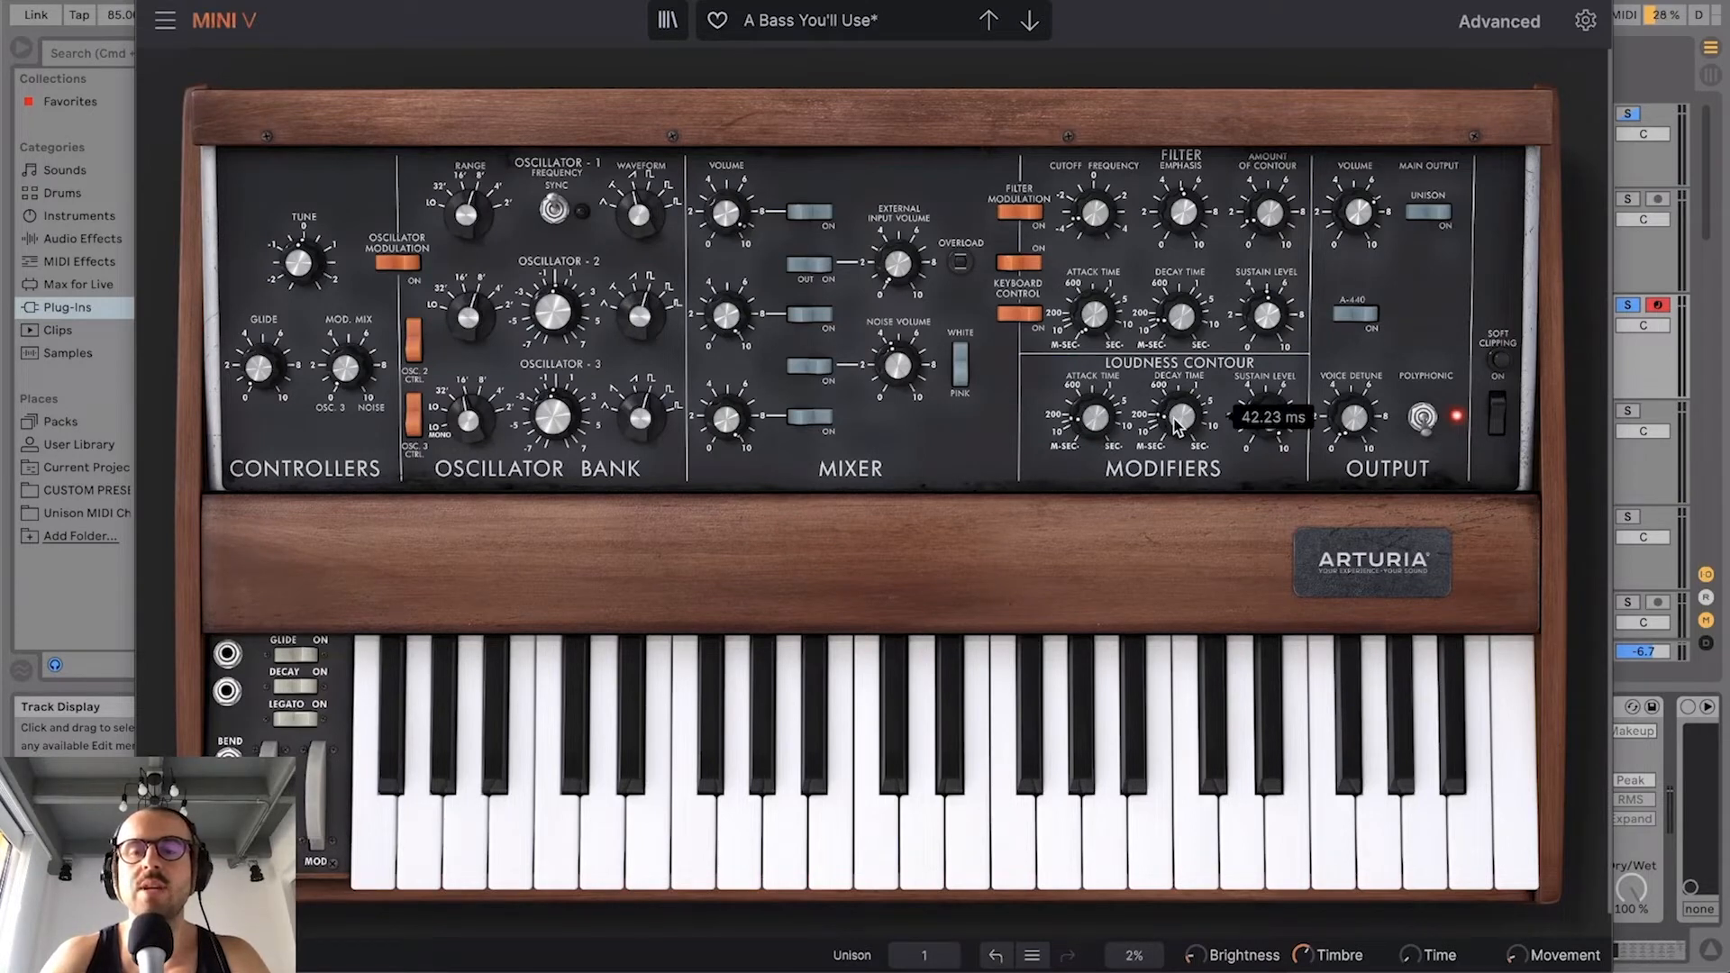
mouse_move(1108, 424)
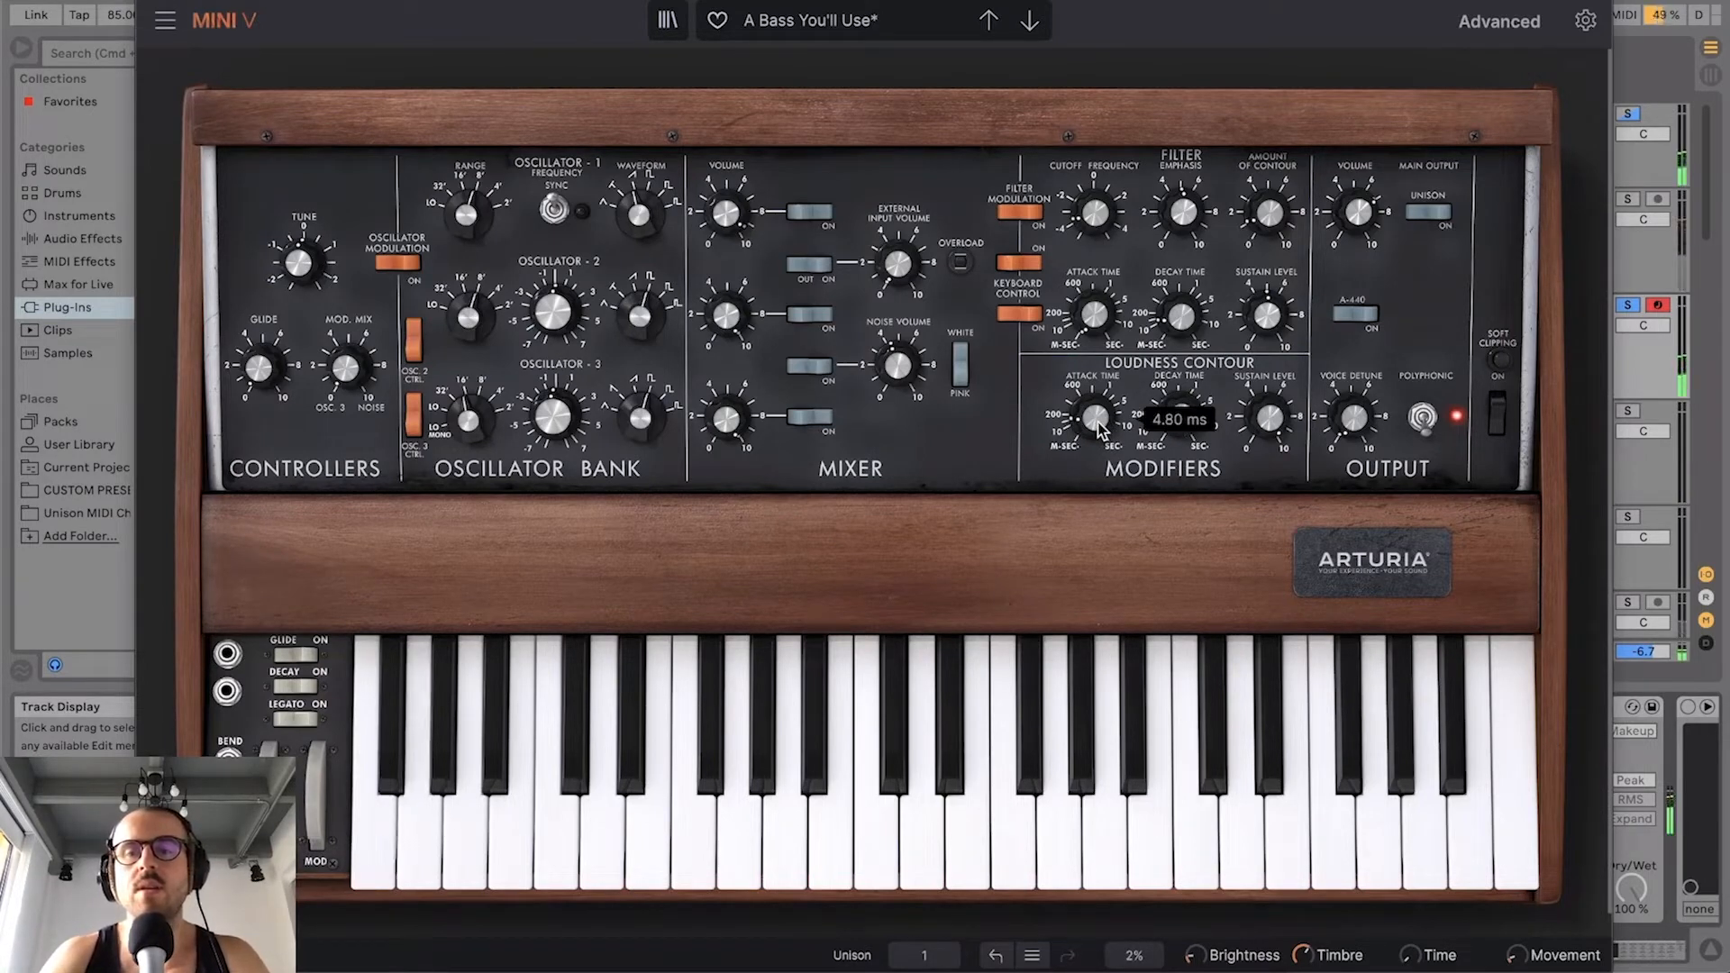
left_click_drag(1178, 419, 1183, 419)
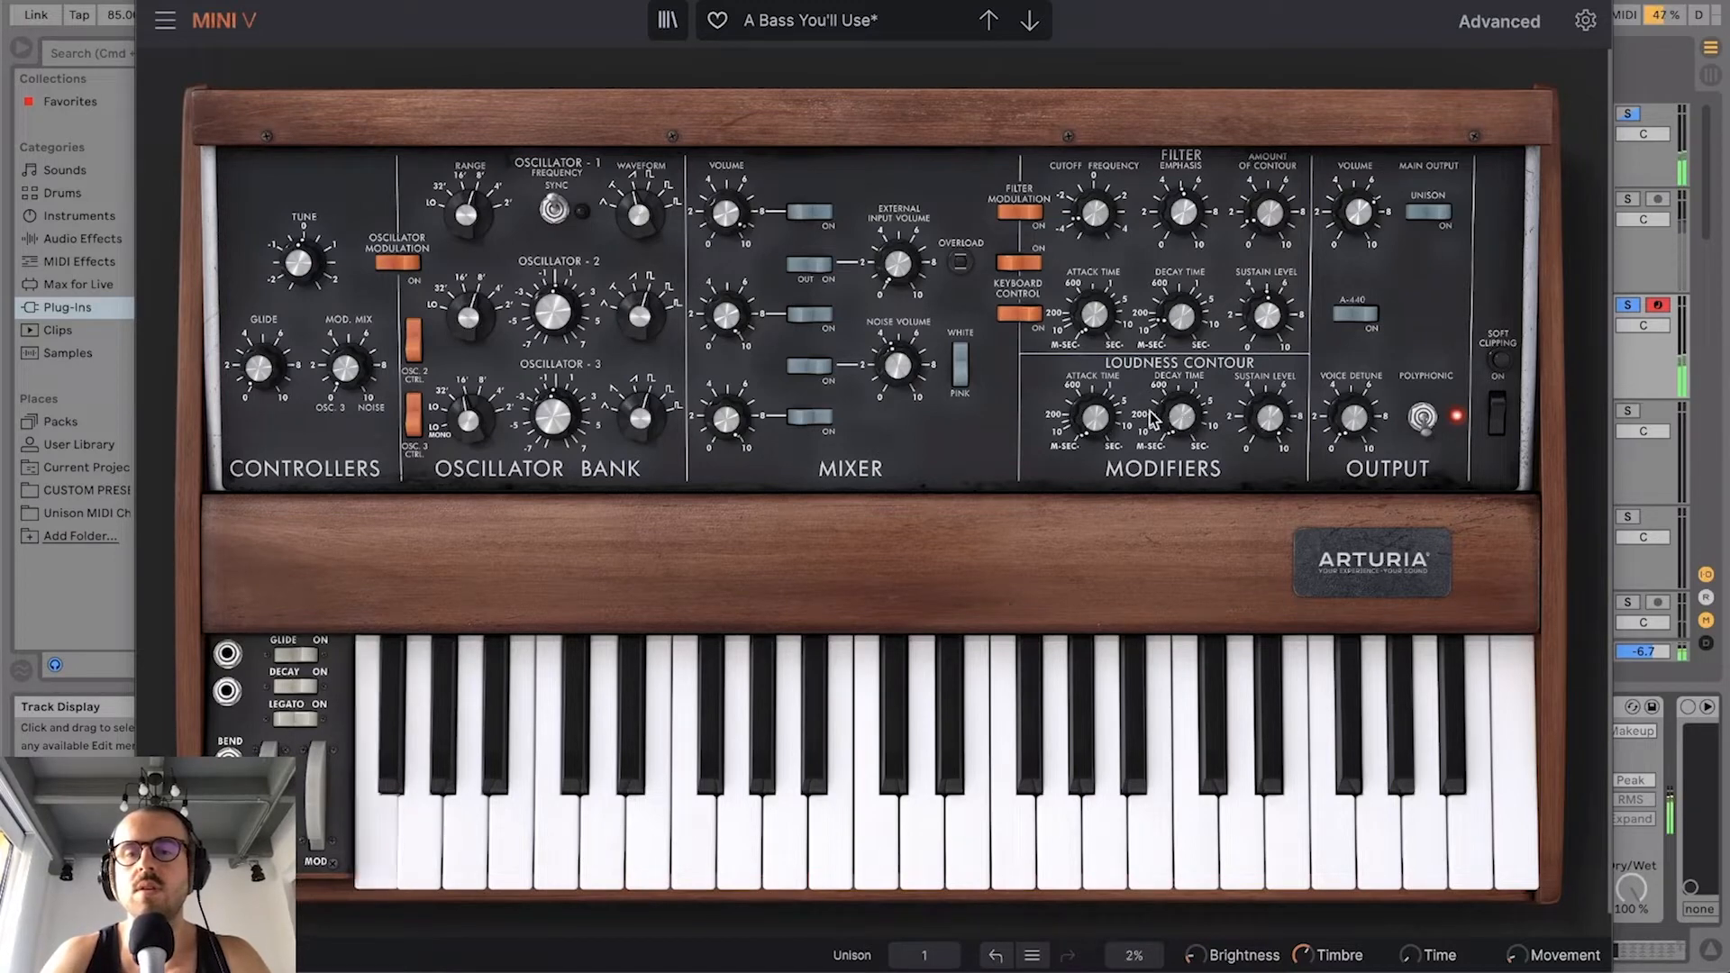
left_click_drag(1148, 432, 1090, 418)
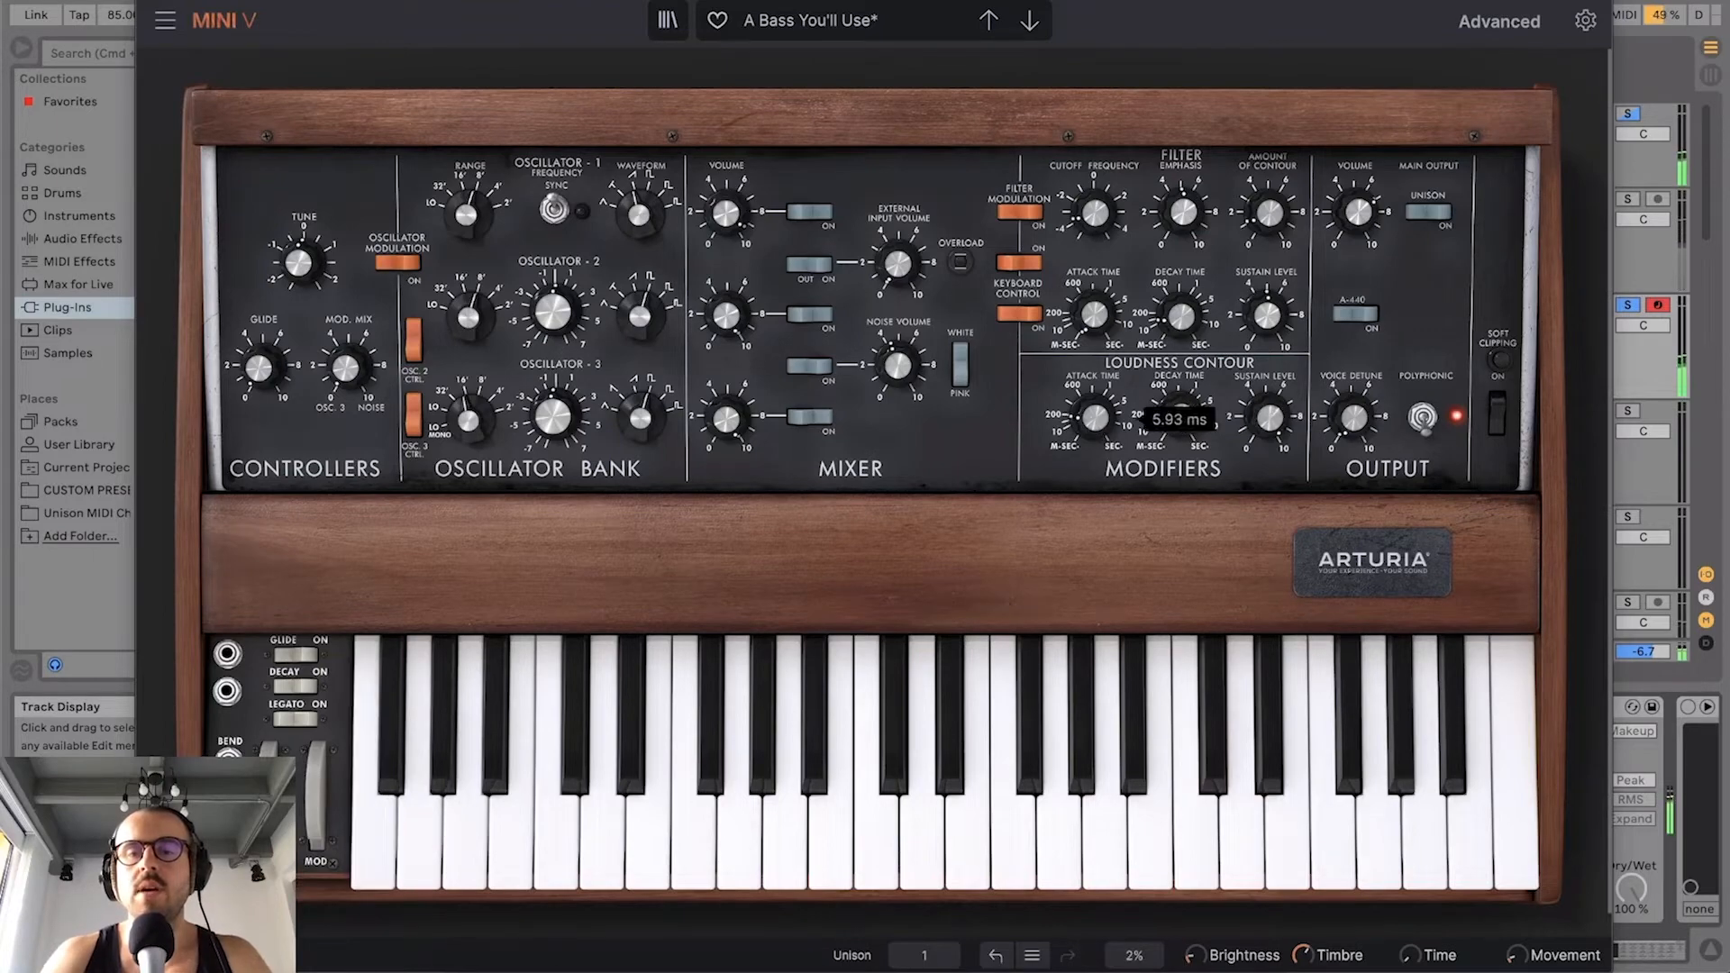
left_click(153, 3)
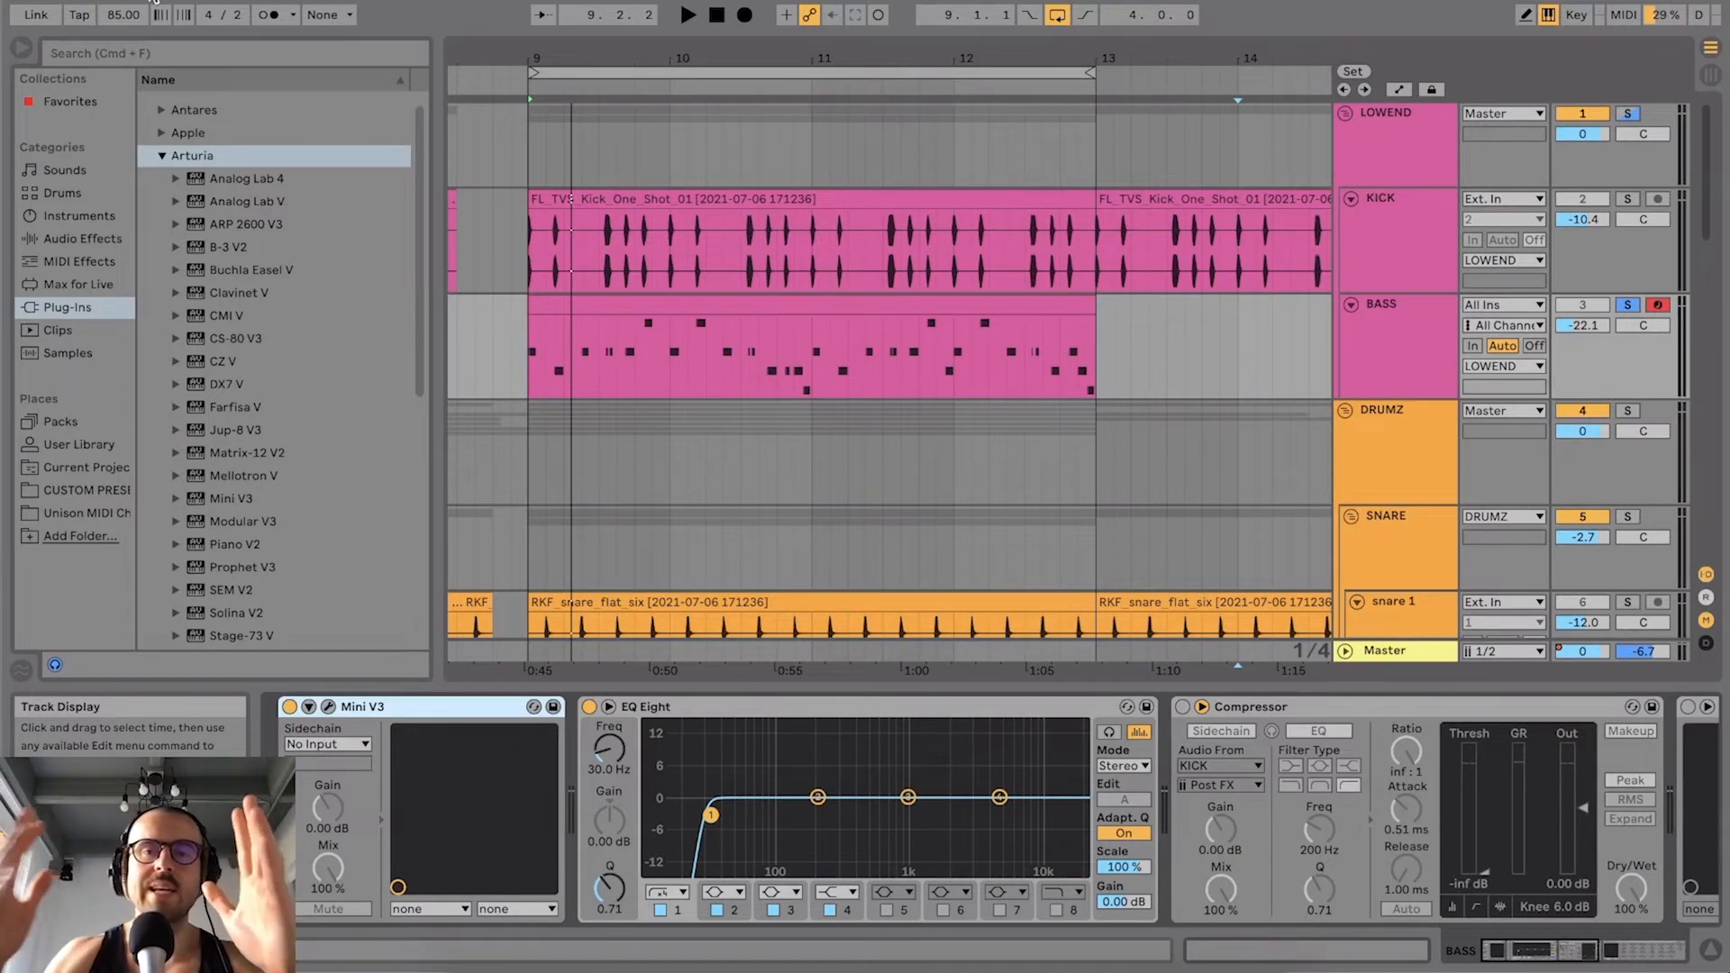
left_click(328, 707)
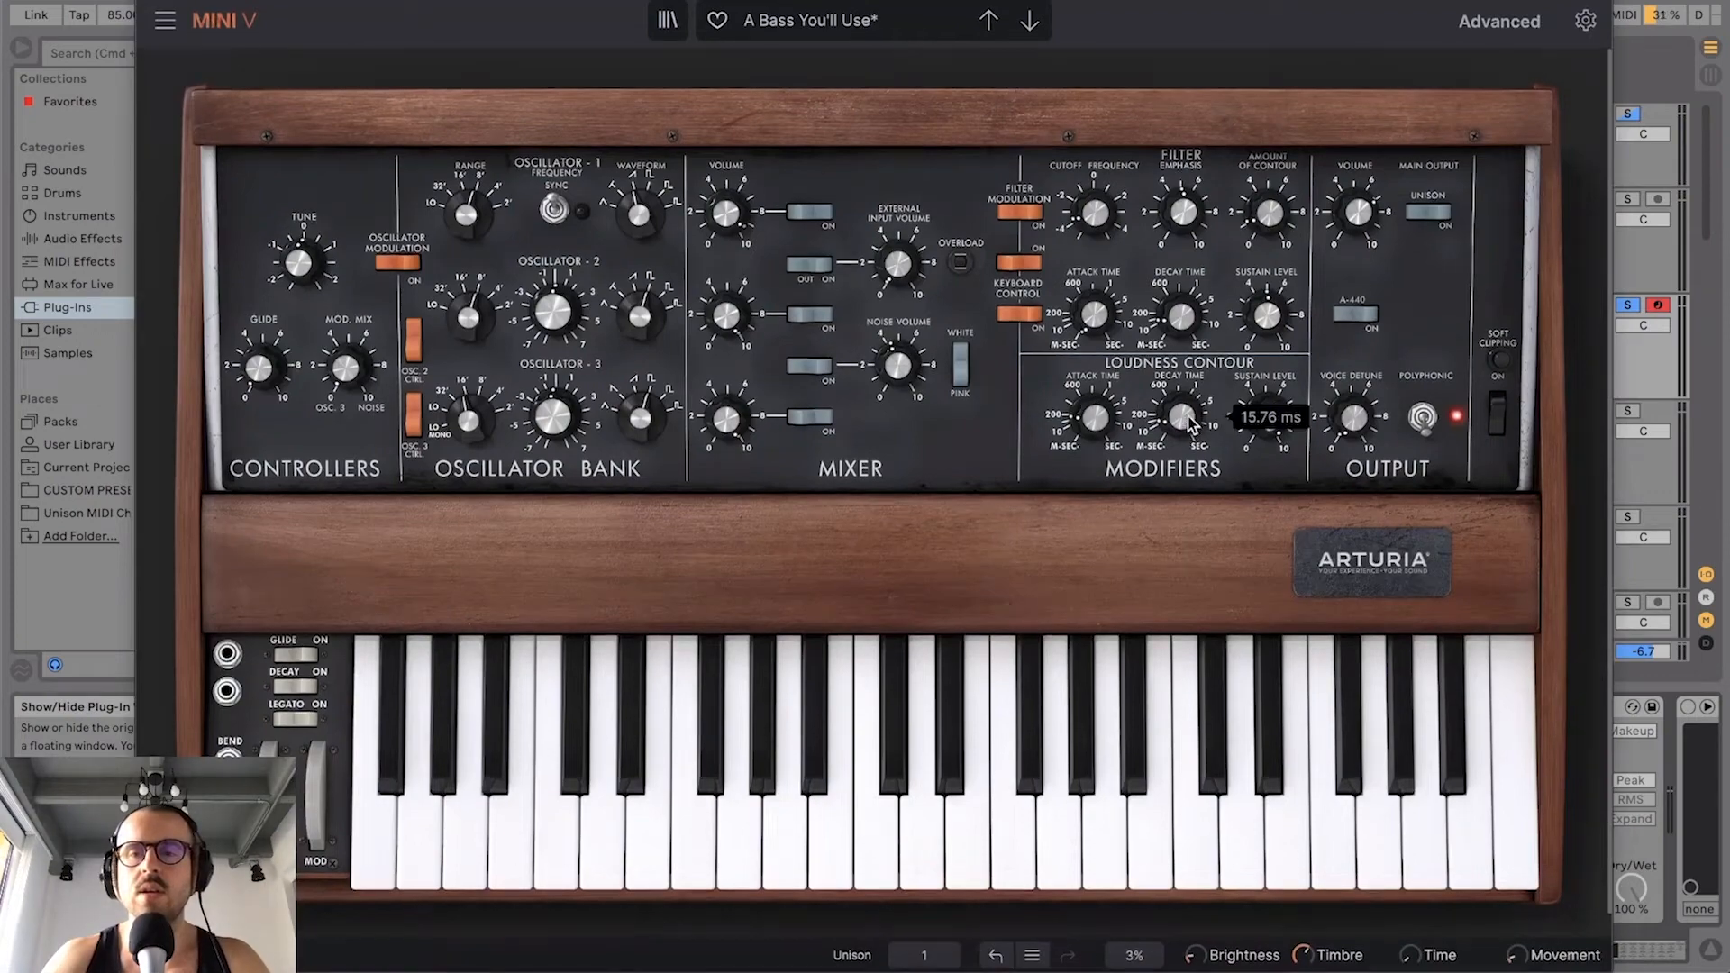
left_click(164, 2)
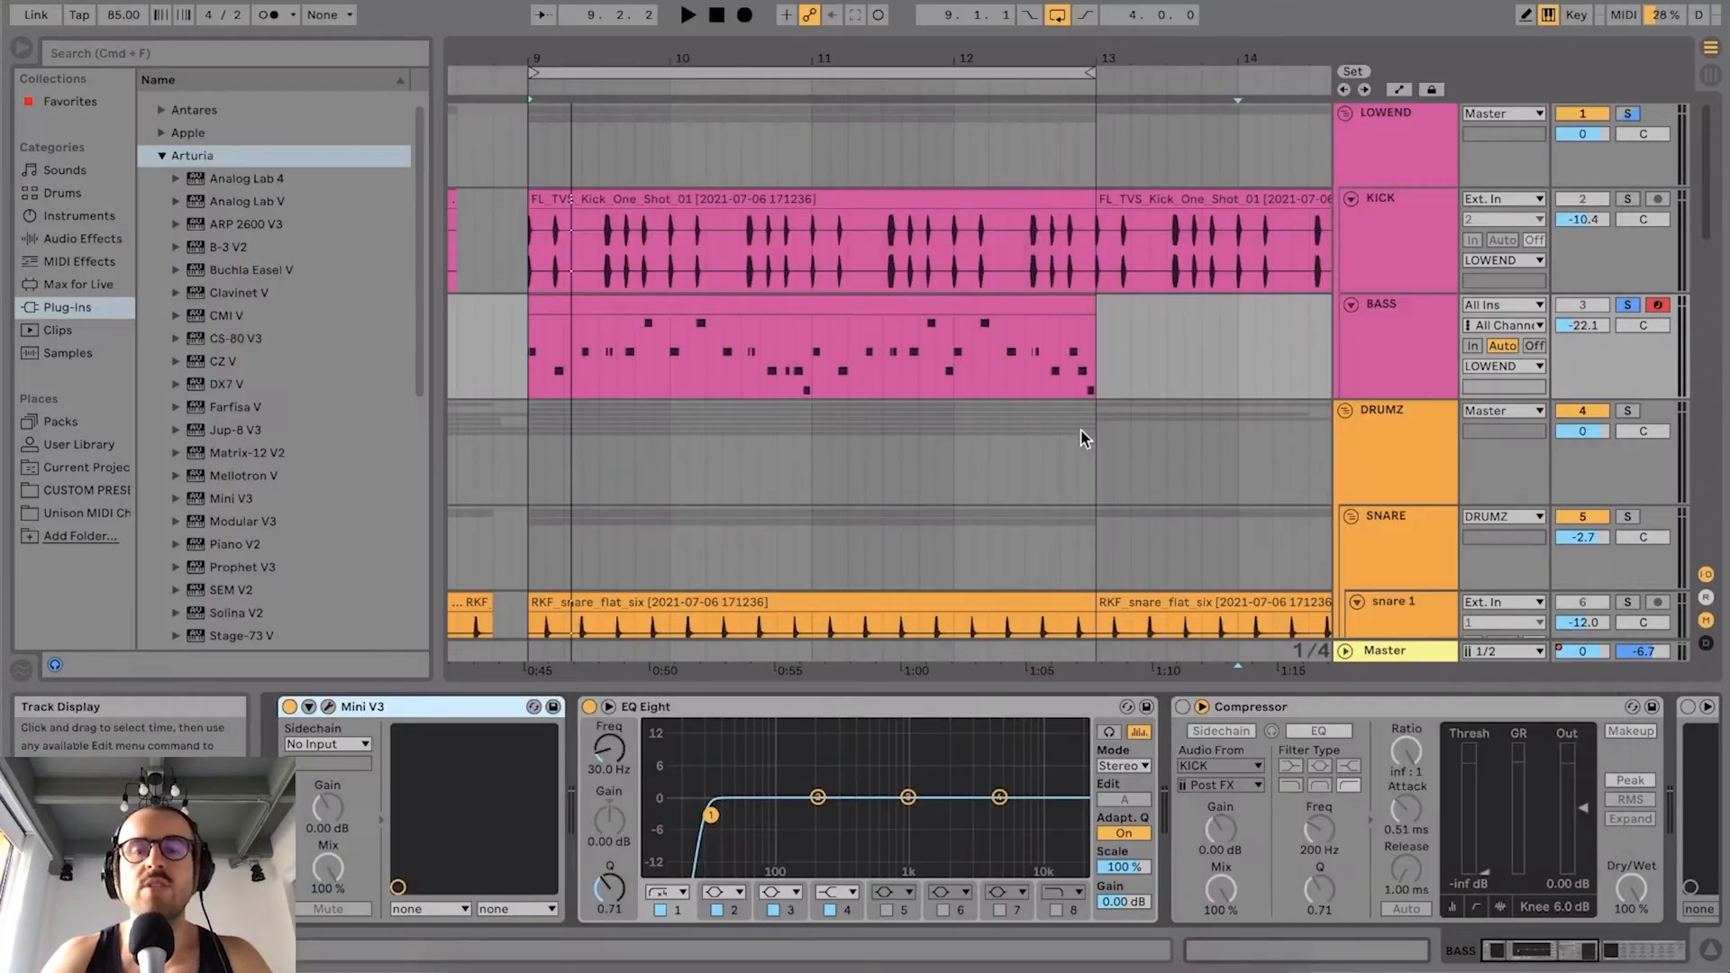
Step: Reactivate CamelCrusher at the end of the BASS track's device chain
left_click(922, 297)
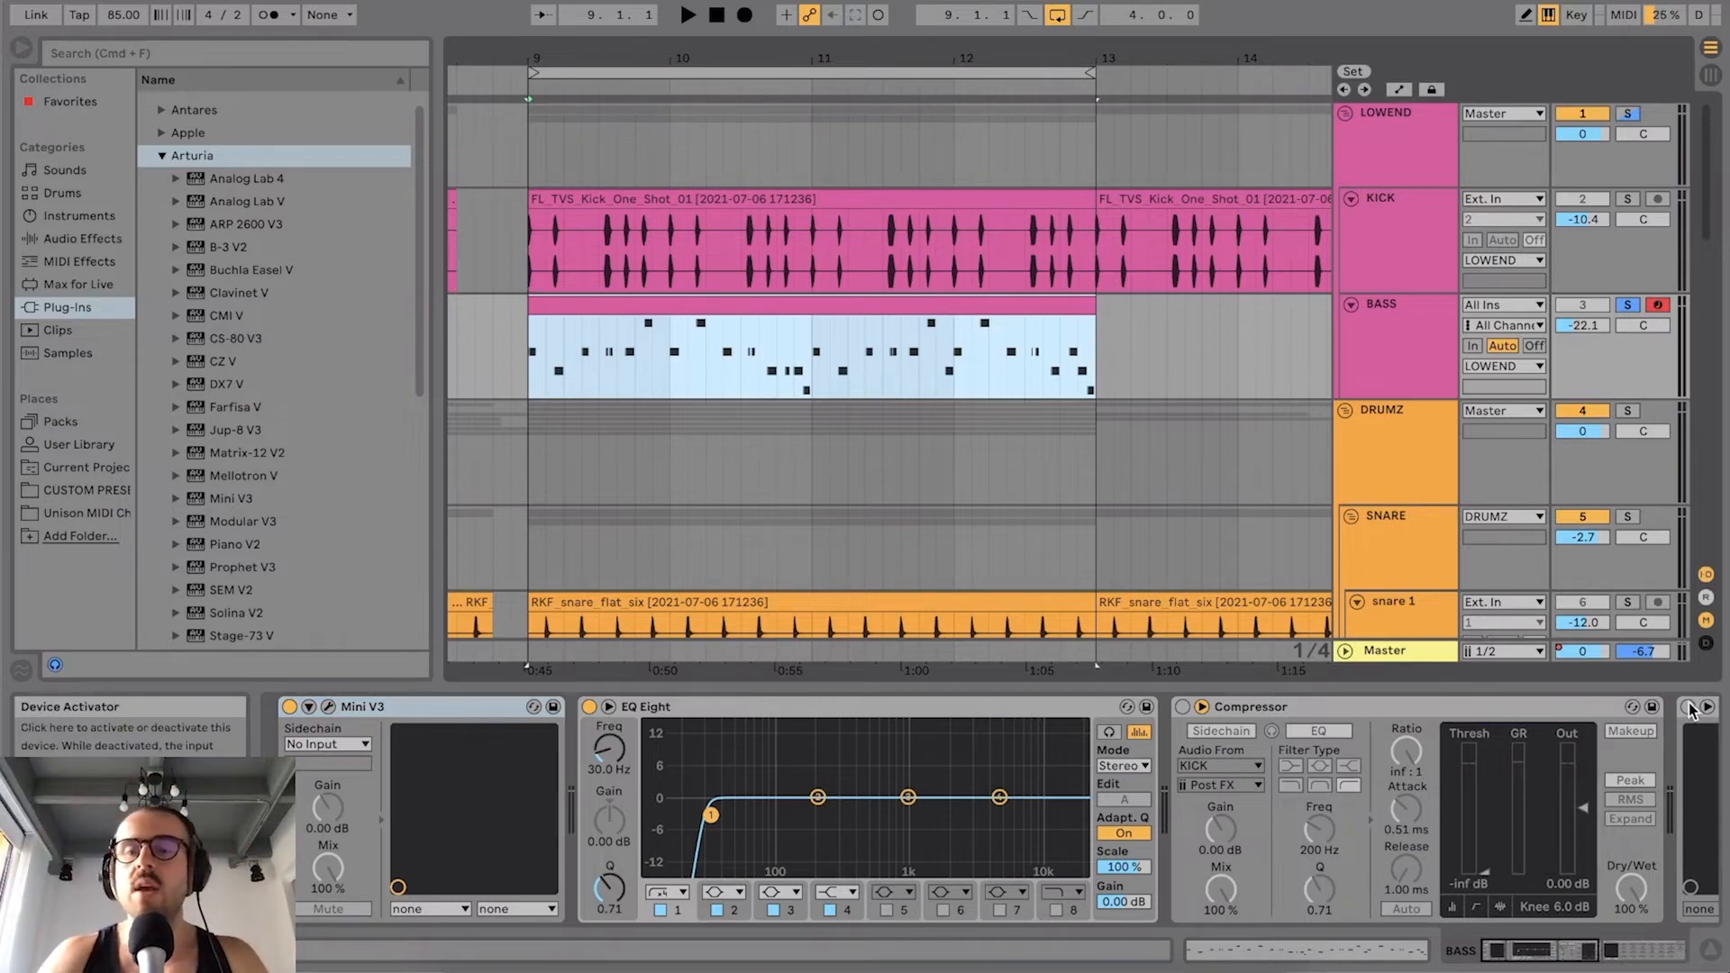
left_click(1649, 951)
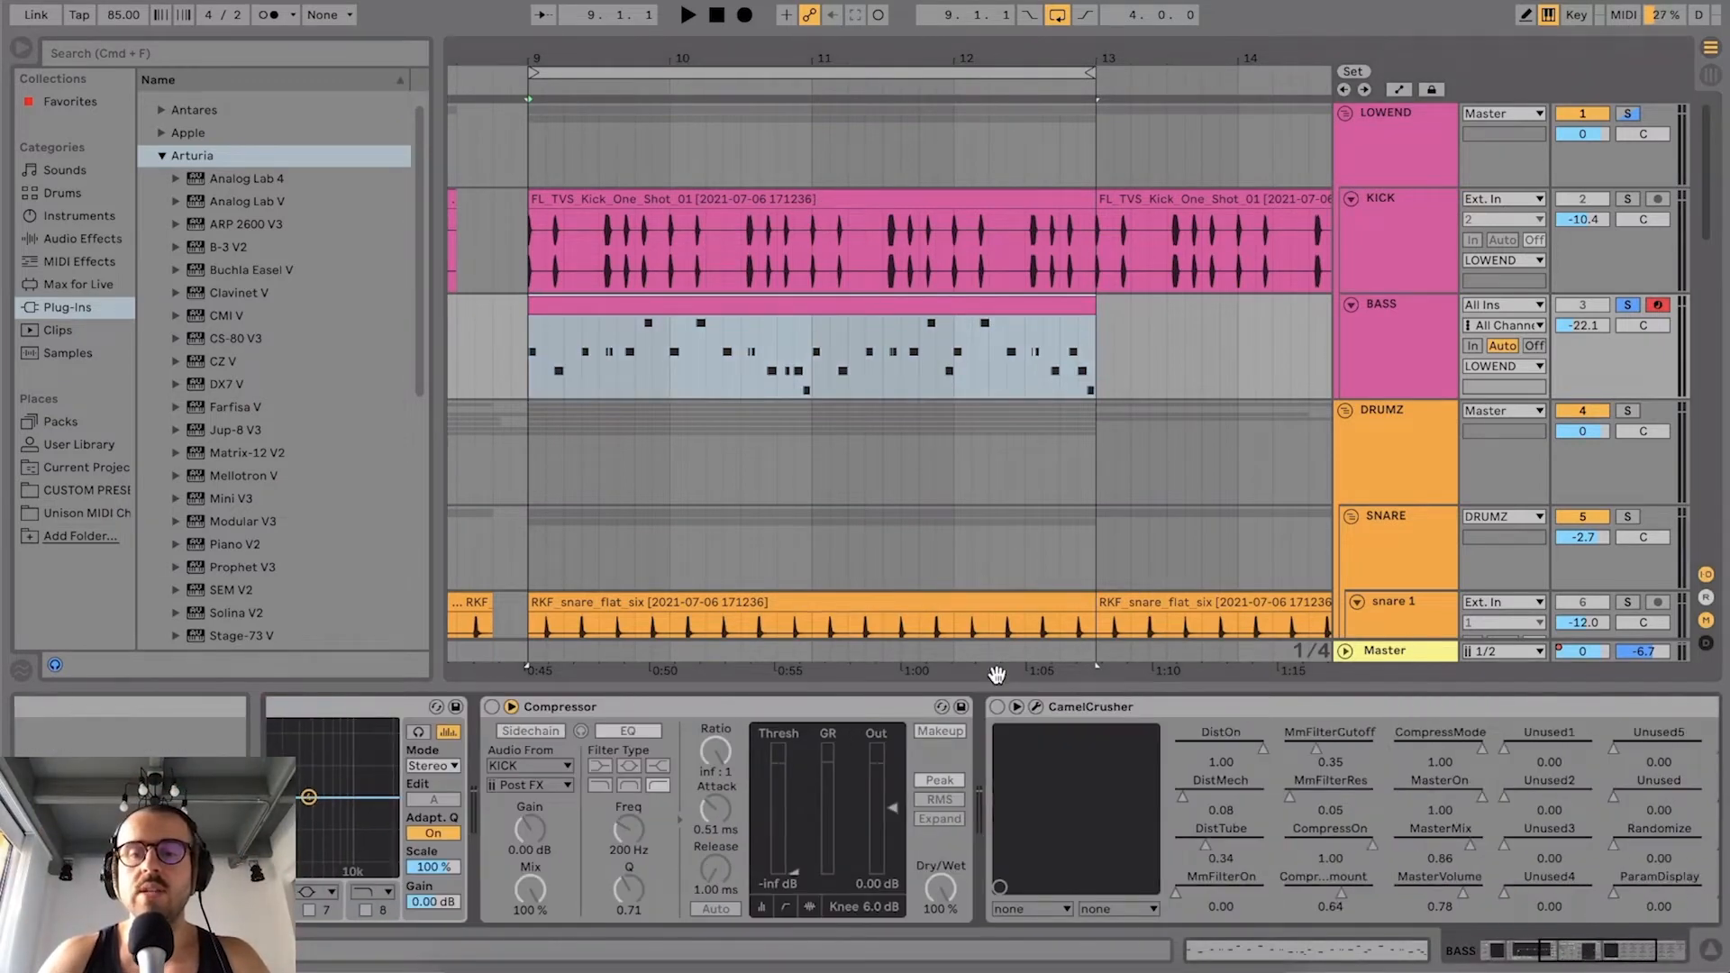
left_click(1057, 711)
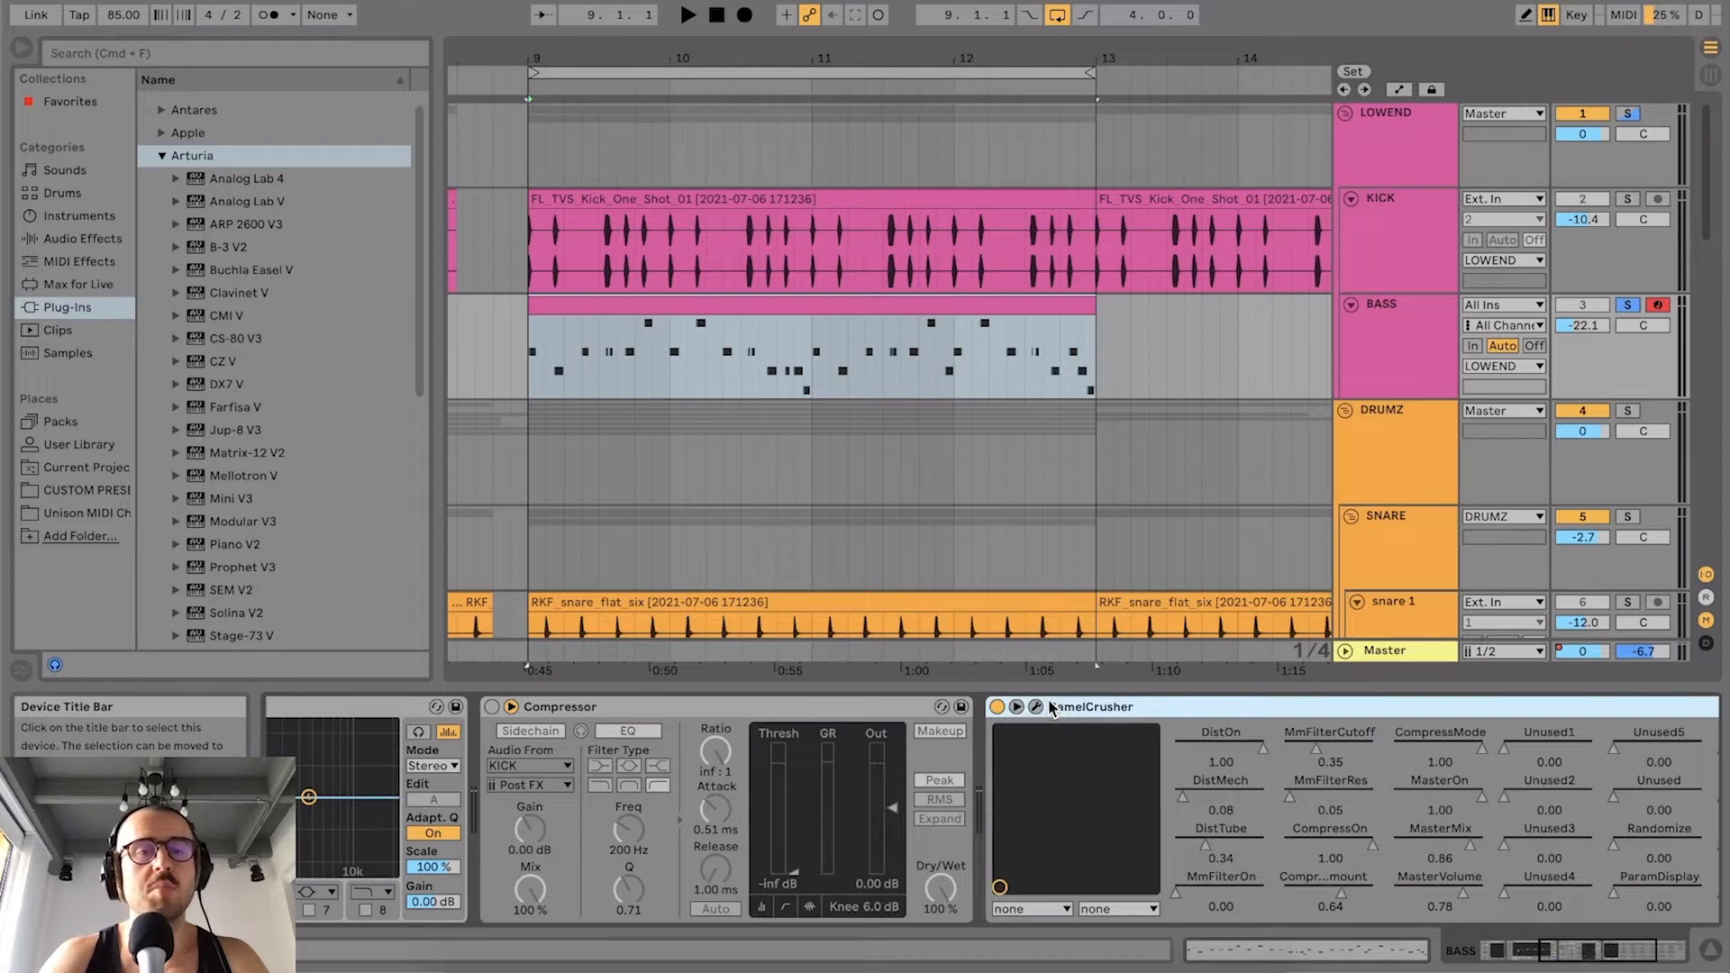
left_click_drag(1567, 955, 1593, 955)
Step: Add a second CamelCrusher from the Camel Audio plug-ins to the BASS track, then close its window and delete it
left_click(166, 163)
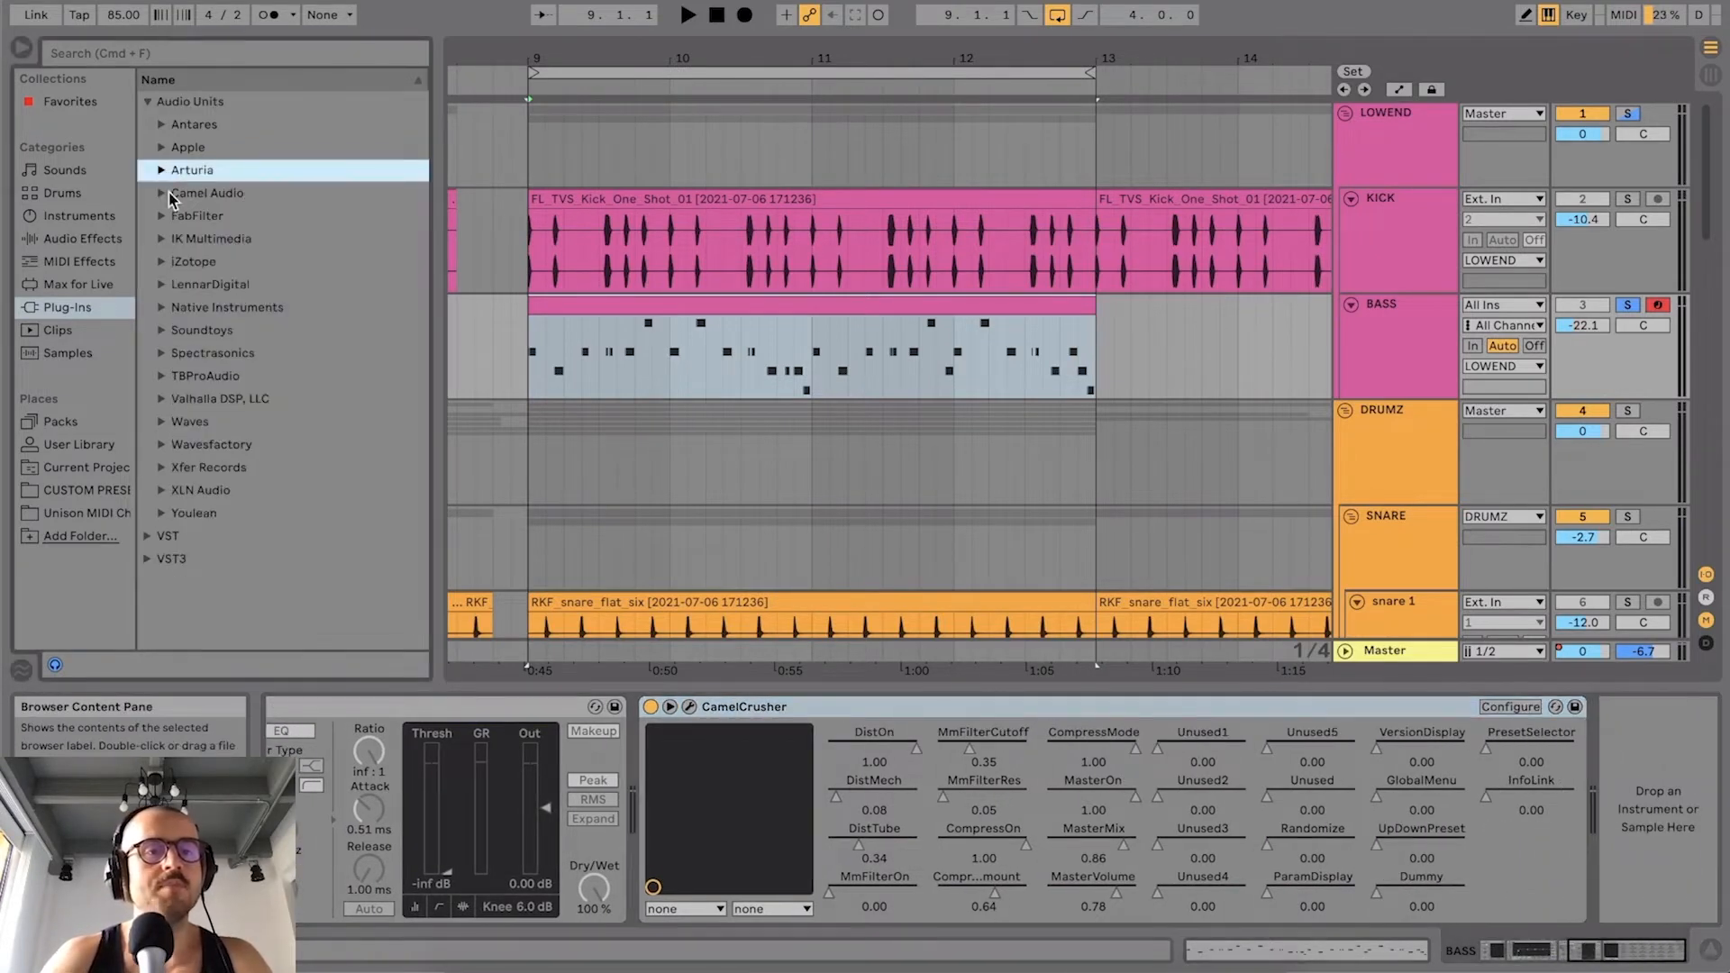
left_click(162, 192)
double_click(199, 213)
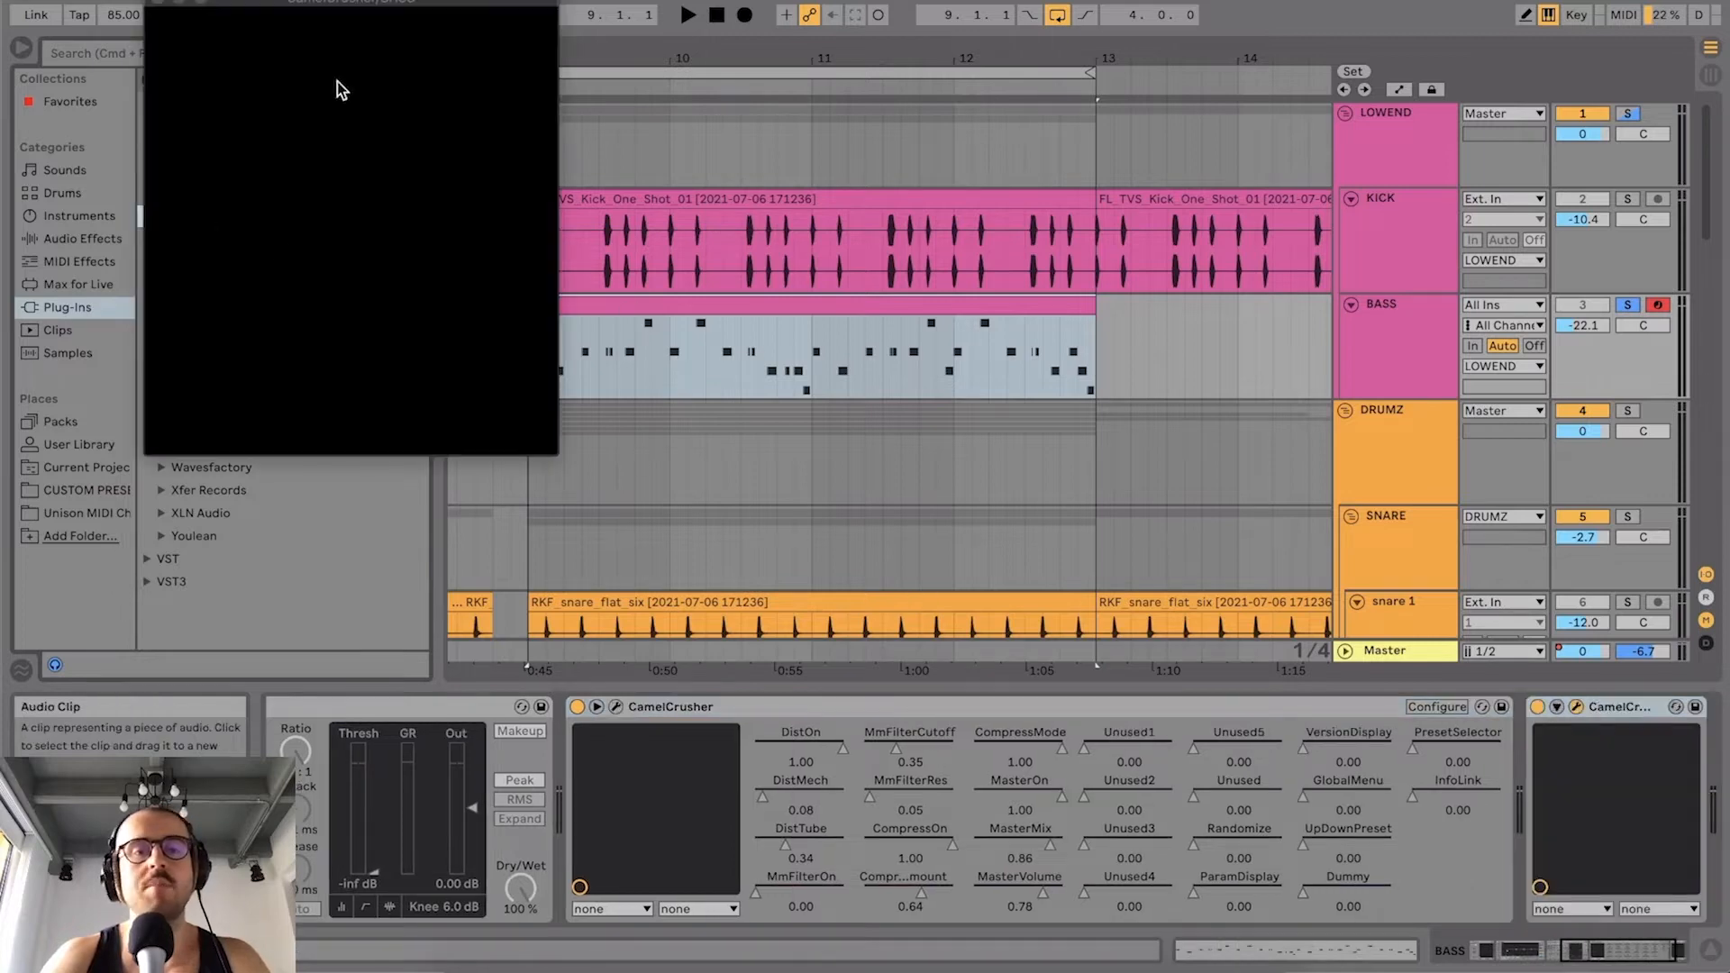
left_click_drag(266, 7, 511, 21)
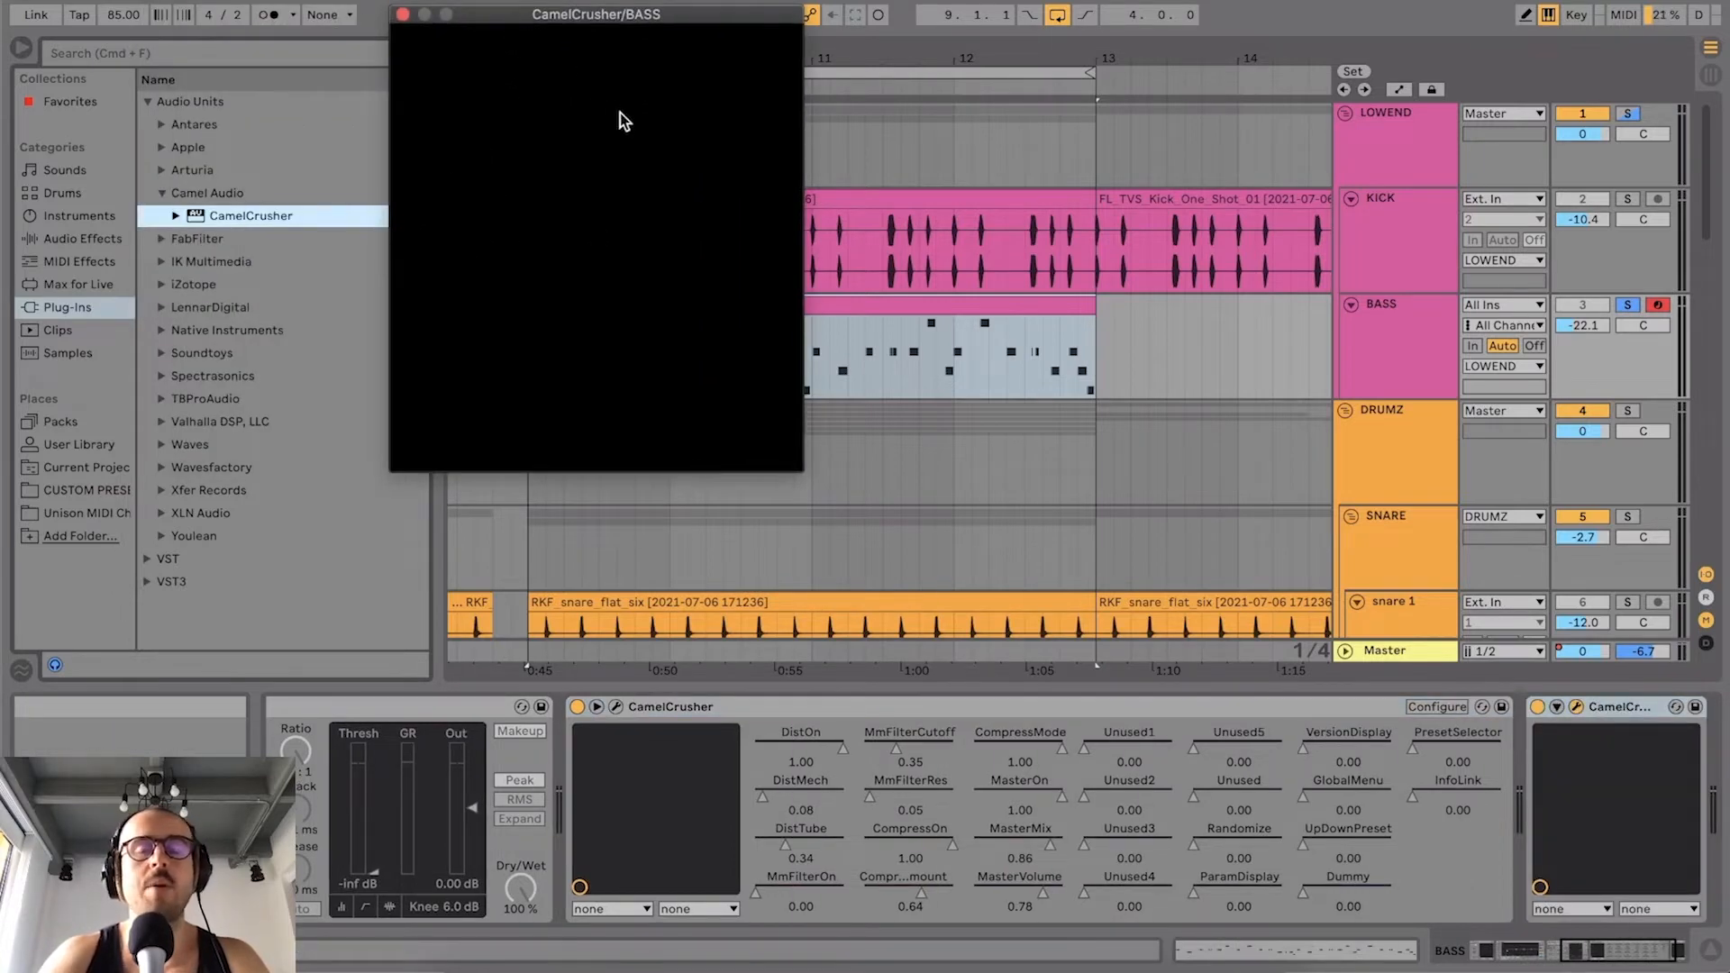
left_click(404, 18)
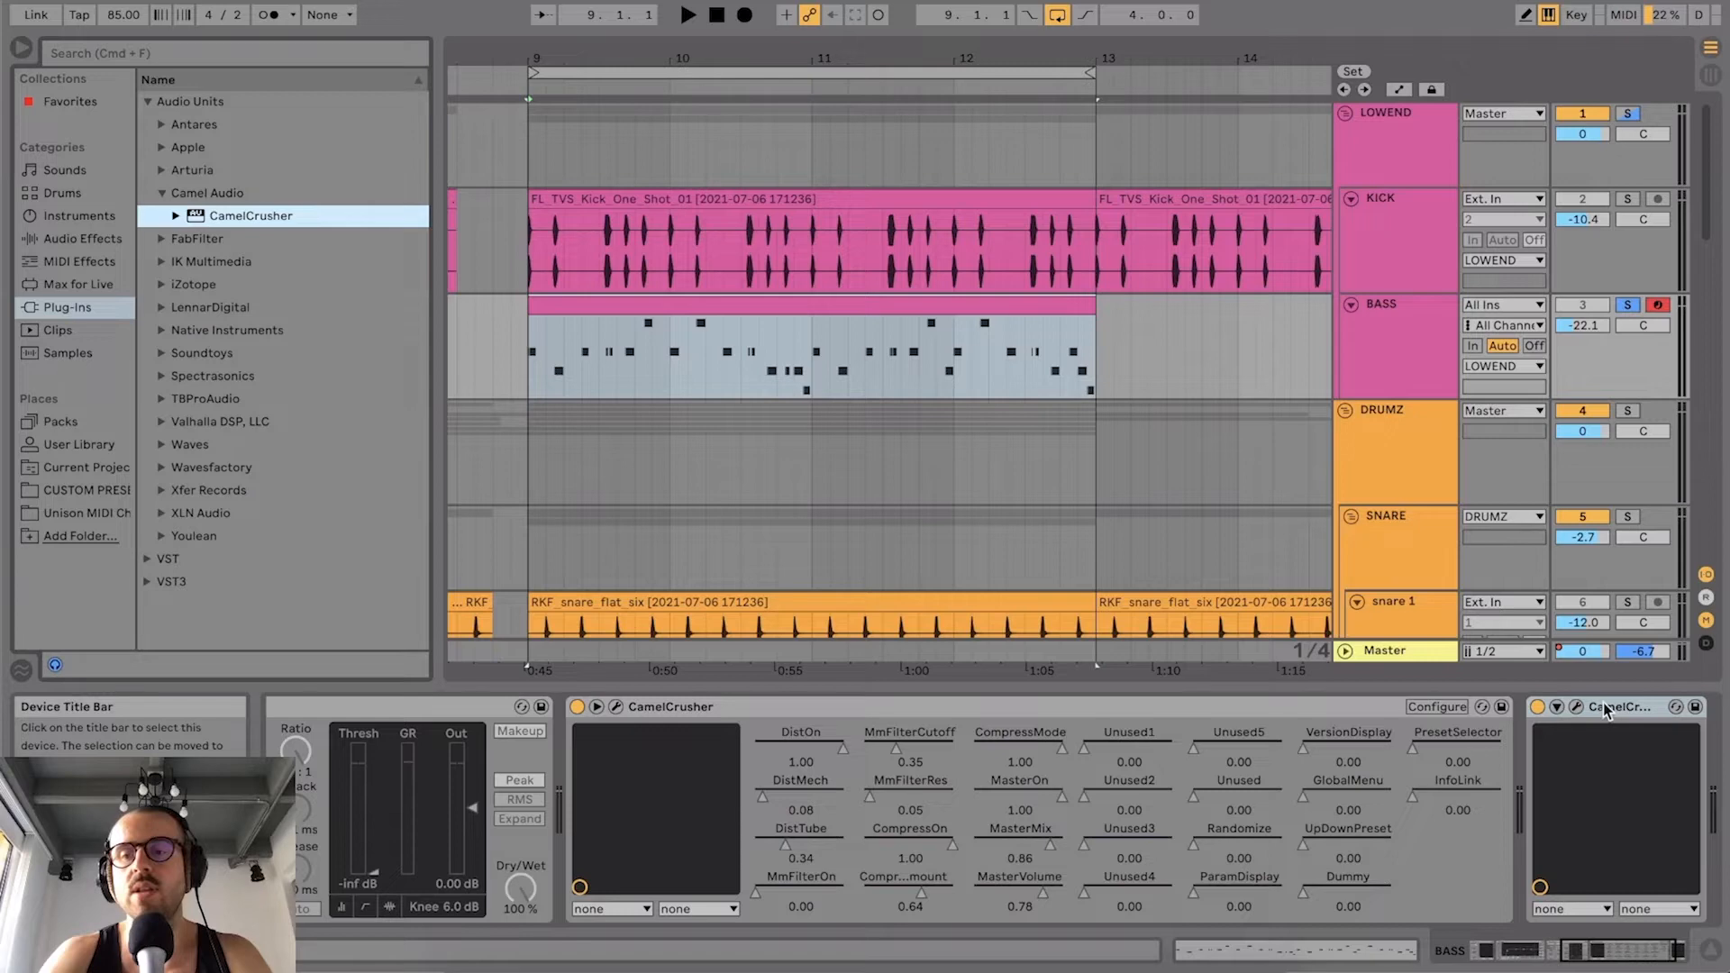
key("Delete")
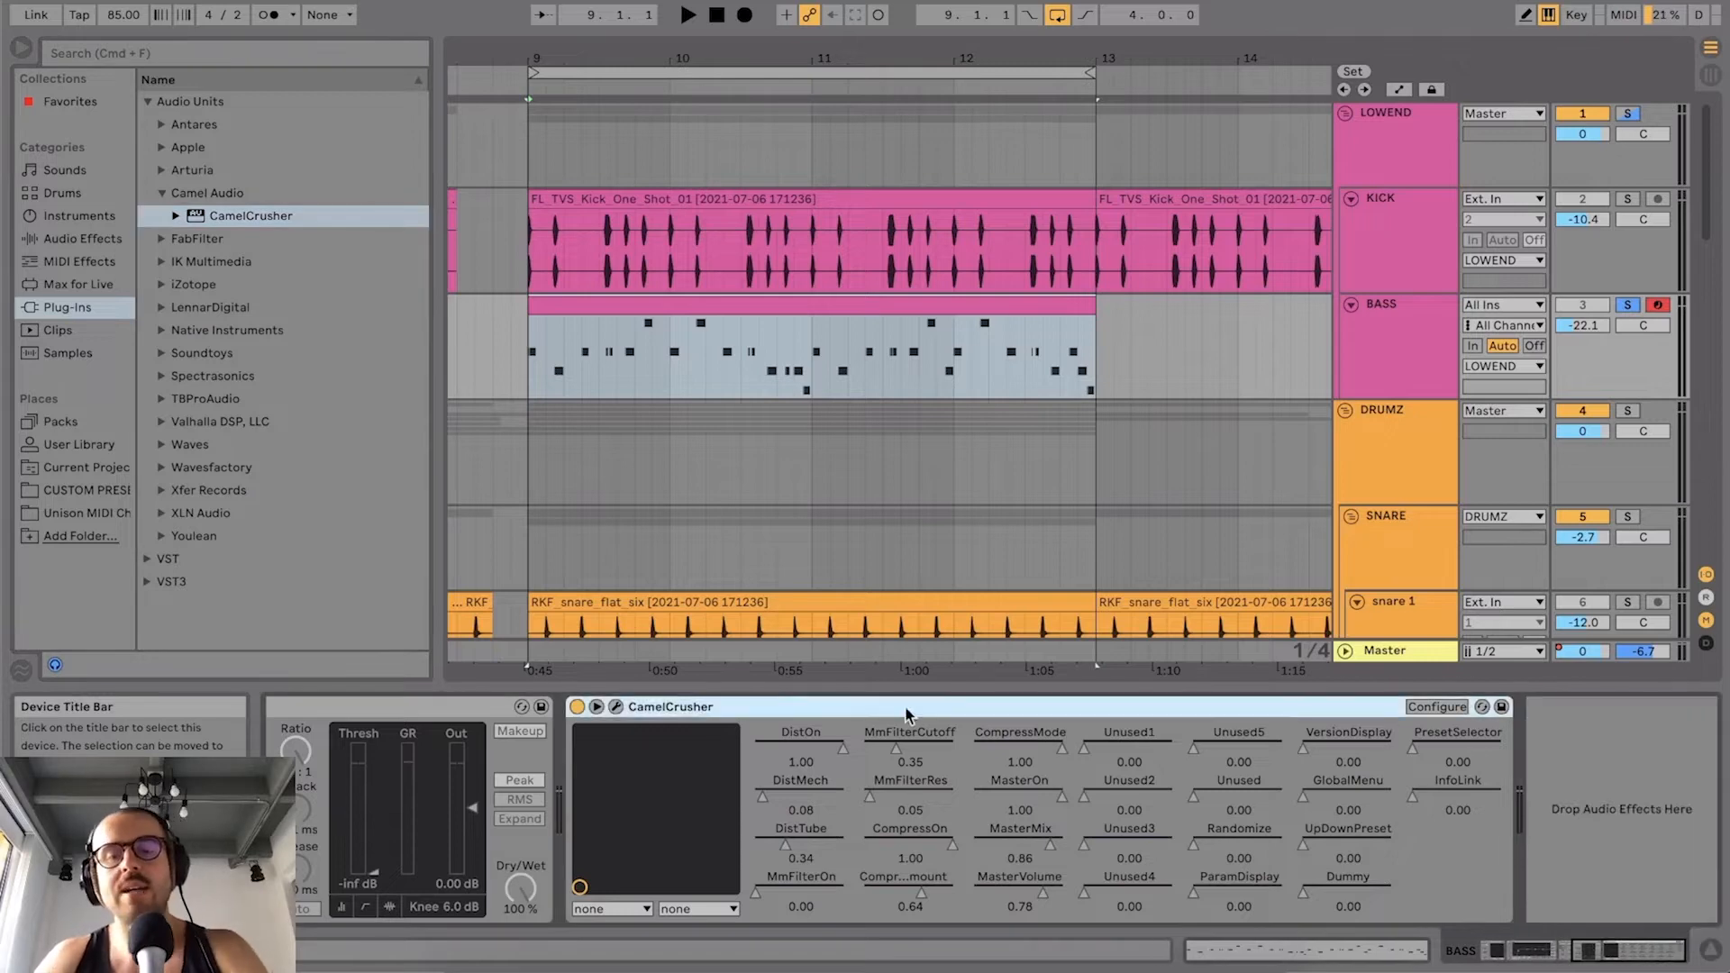
Step: Take the BASS track out of solo and return to the start of its device chain
double_click(636, 709)
double_click(636, 708)
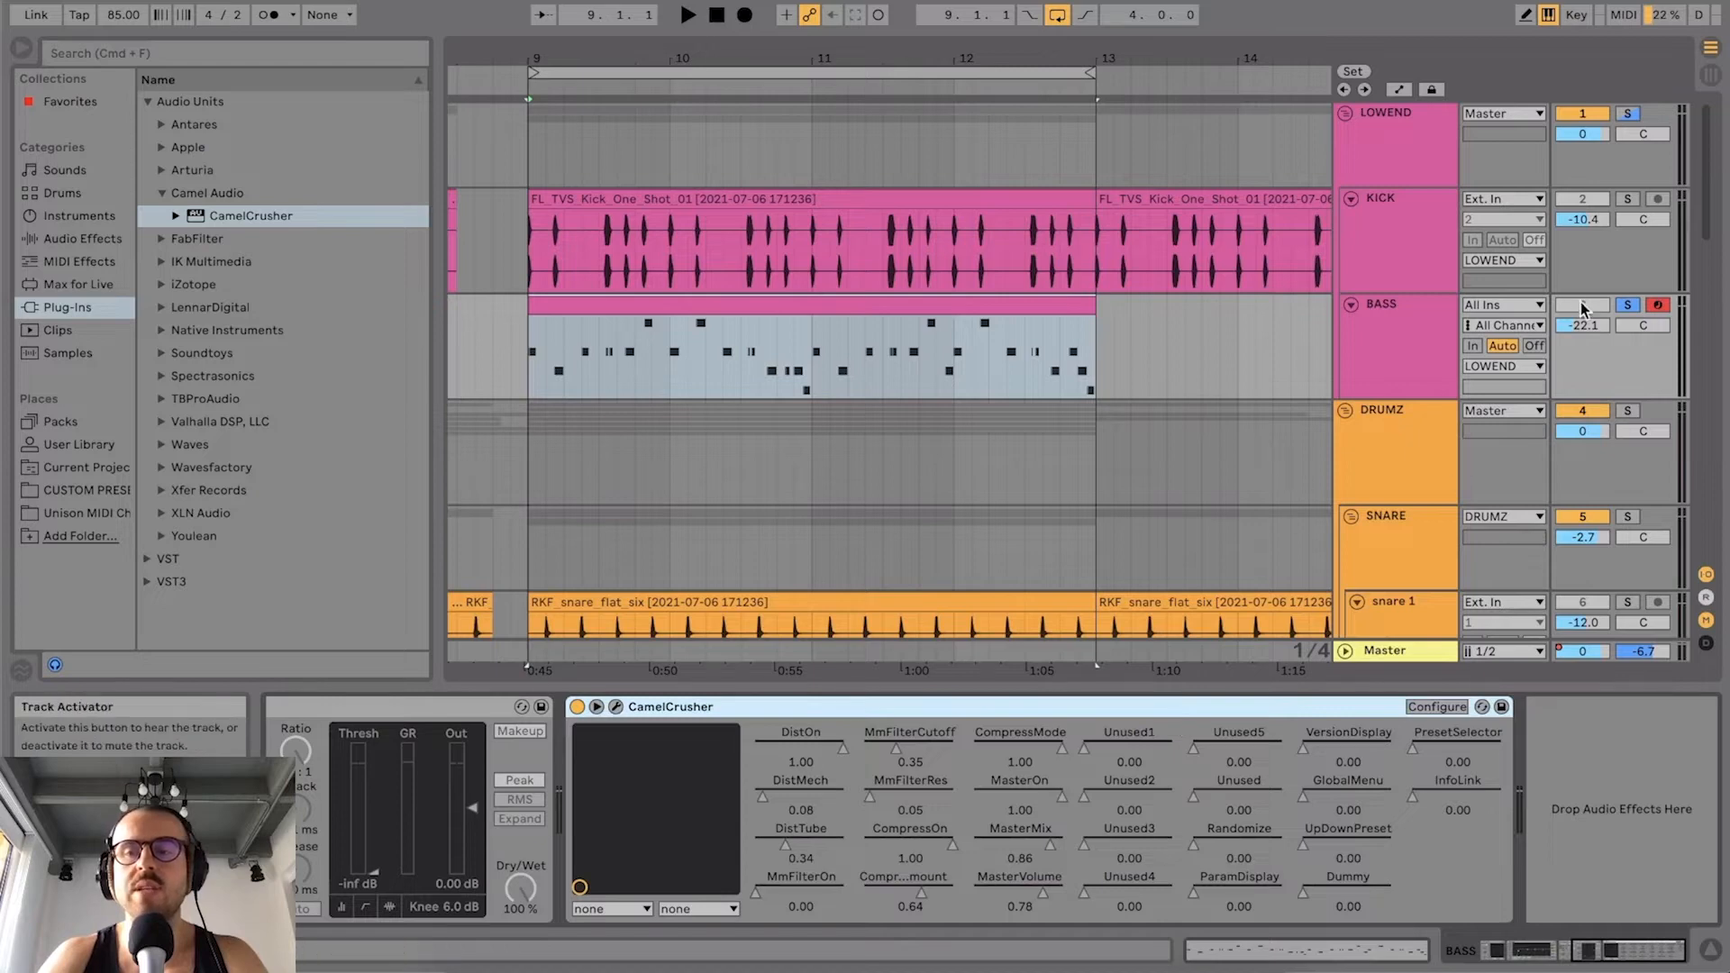
left_click(1642, 960)
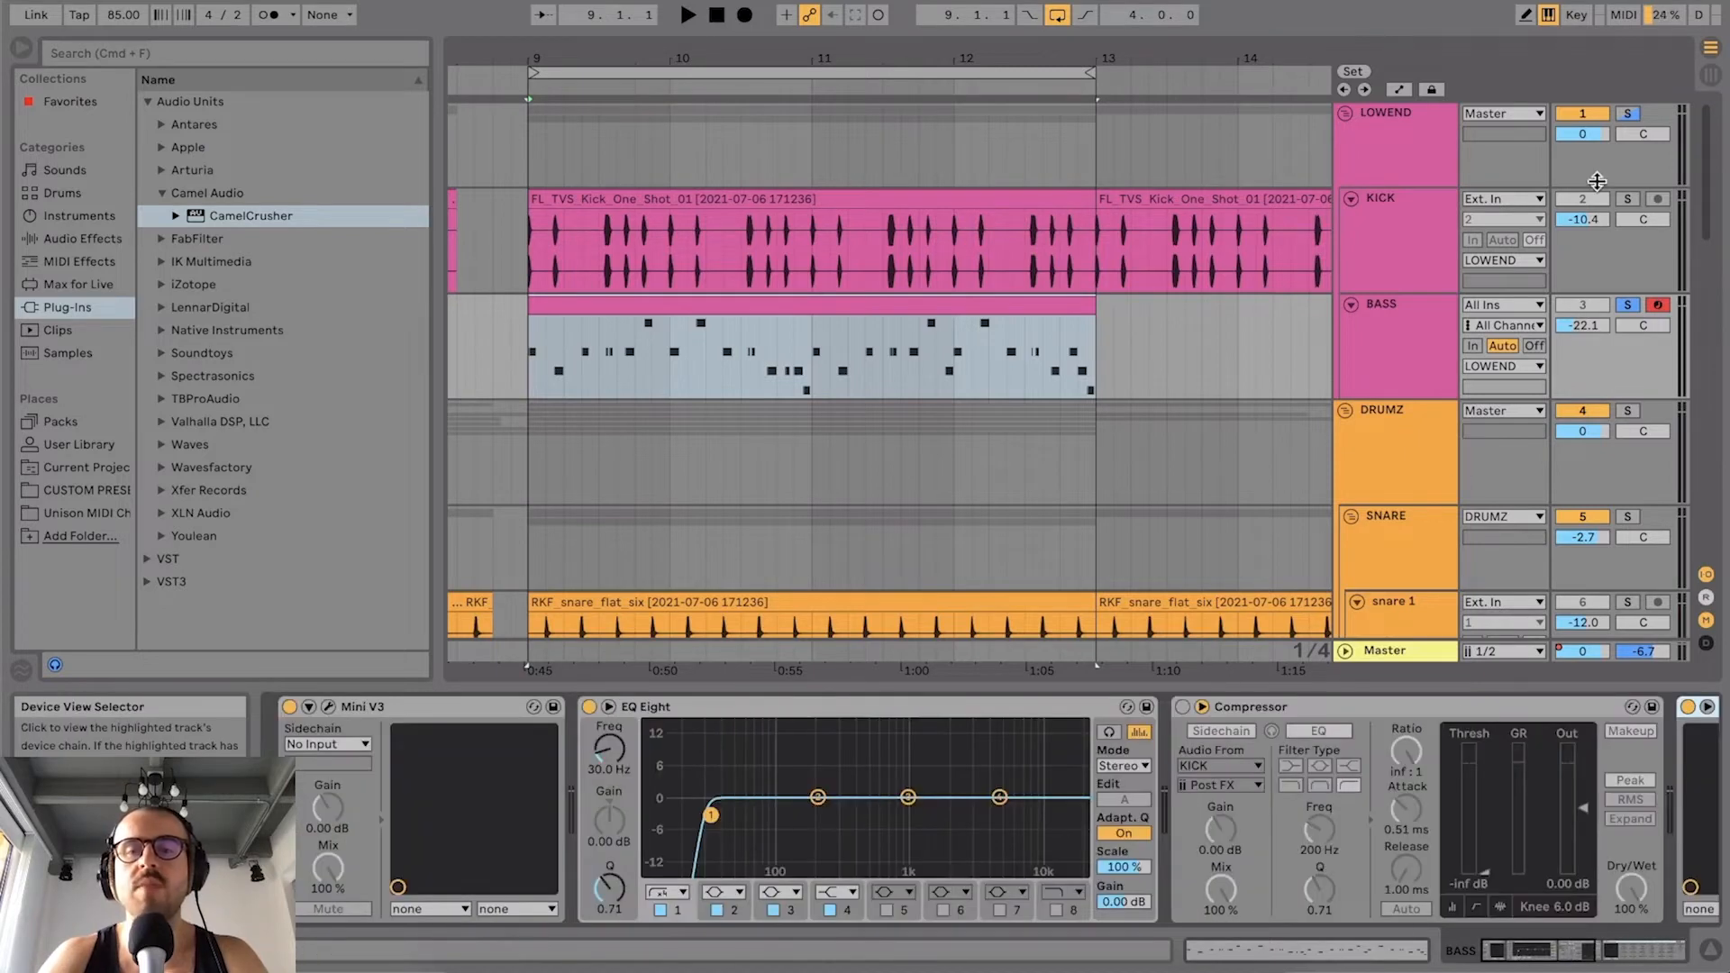
left_click(1627, 305)
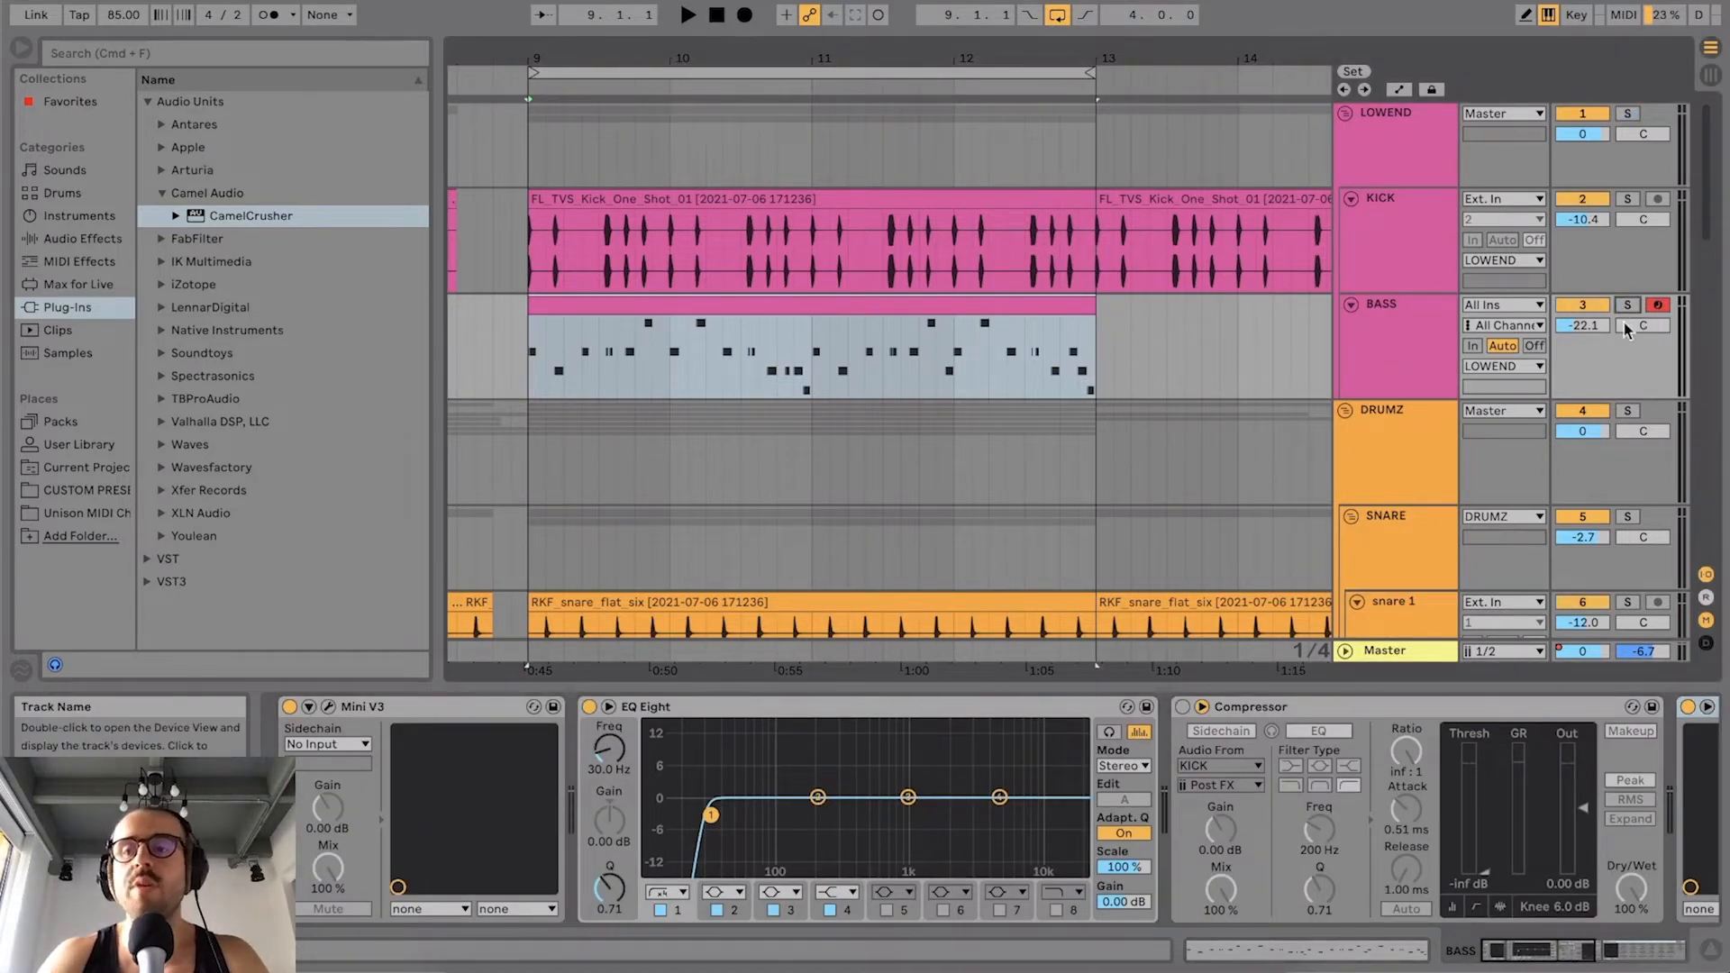
Step: Look over the arrangement from the low end to the FLUTE track and play the loop from bar 9 with all tracks unsoloed
left_click_drag(1011, 670, 1011, 686)
left_click_drag(1012, 57, 856, 36)
scroll(827, 225, "down", 12)
scroll(827, 225, "down", 4)
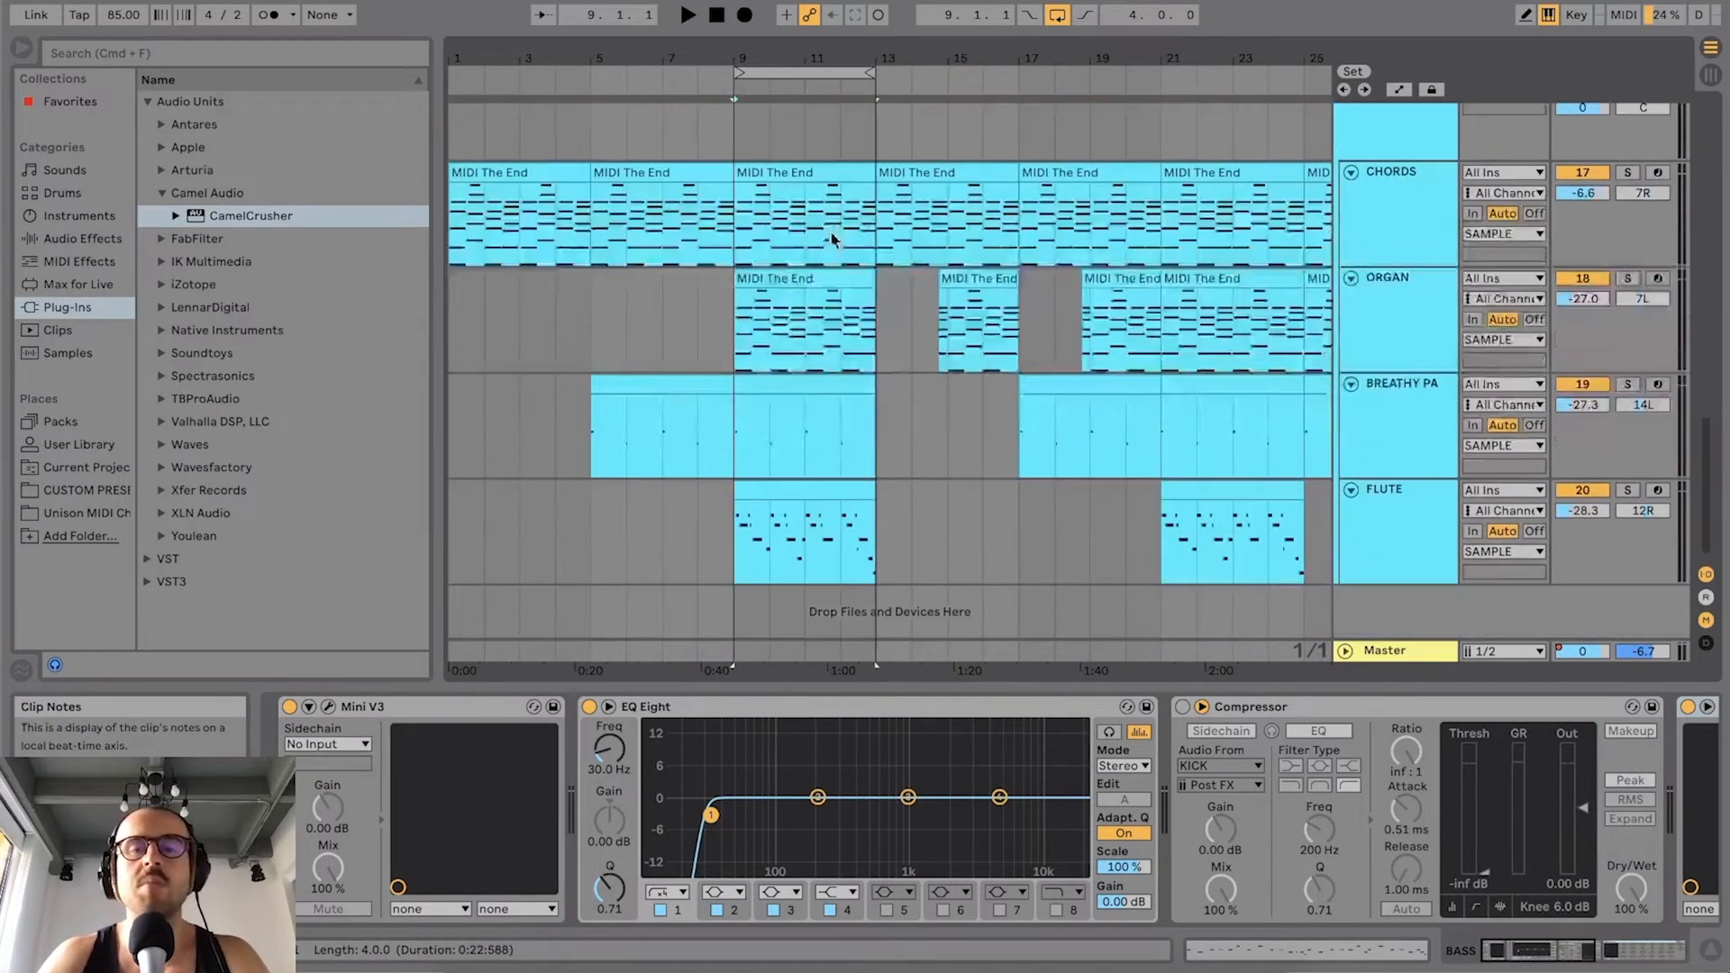
scroll(869, 386, "up", 14)
key("space")
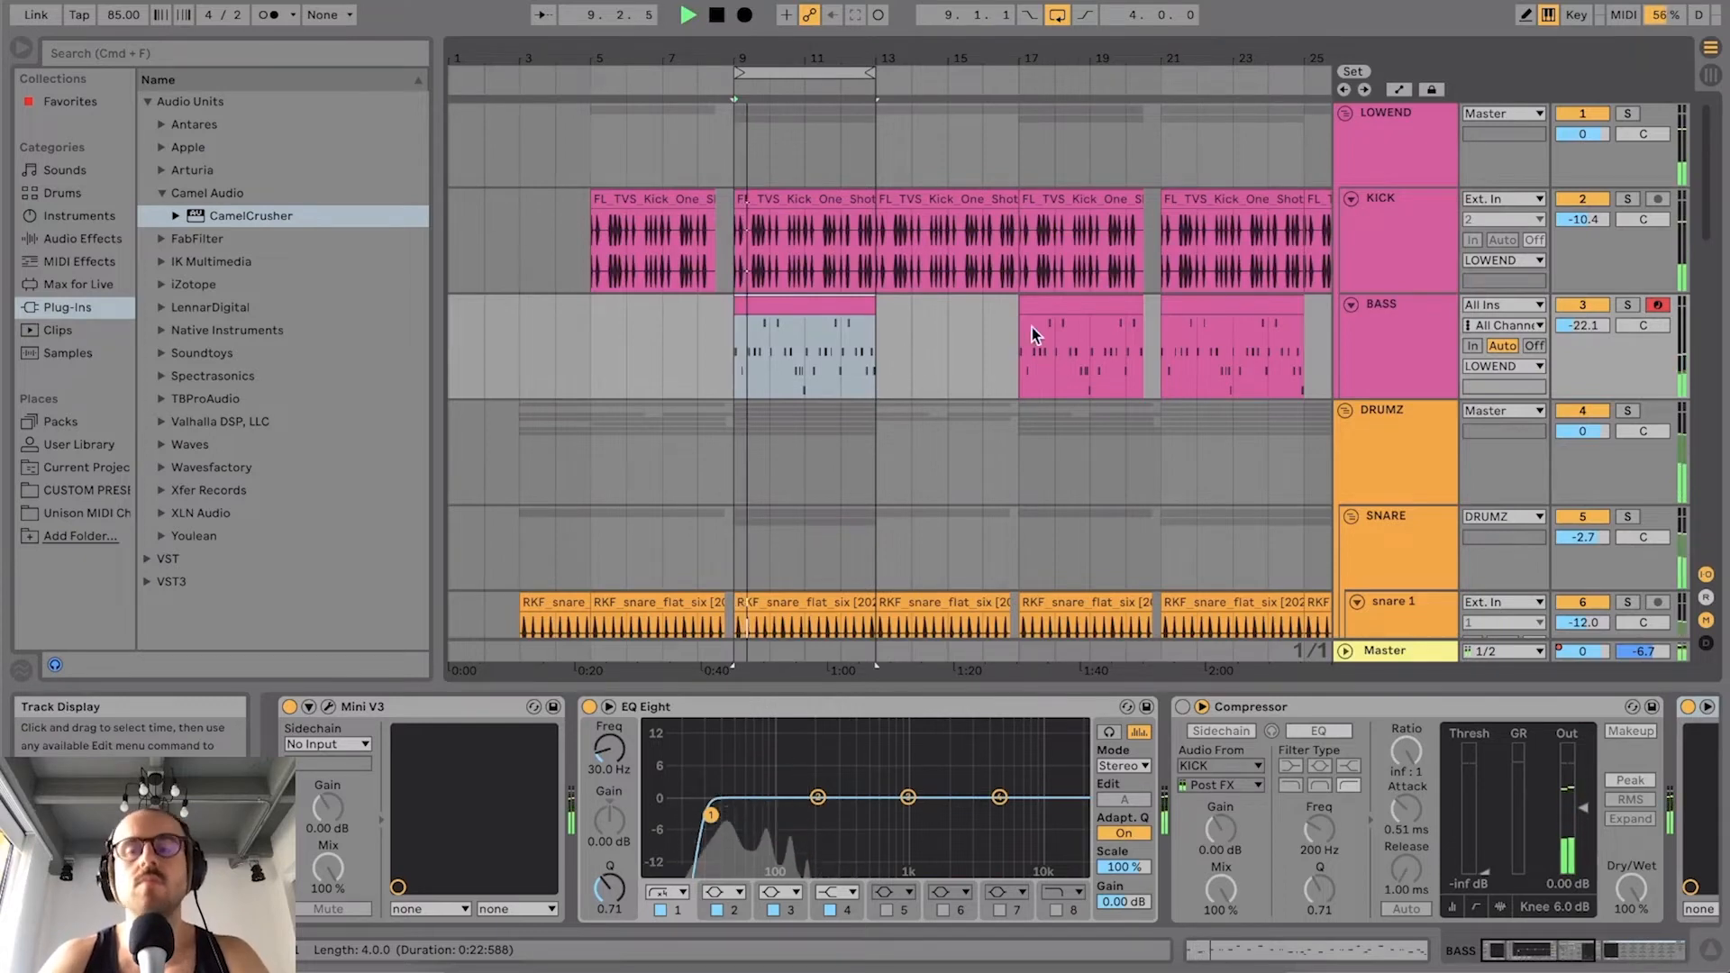
mouse_move(796, 58)
left_mouse_down()
mouse_move(796, 135)
mouse_move(811, 59)
left_mouse_up()
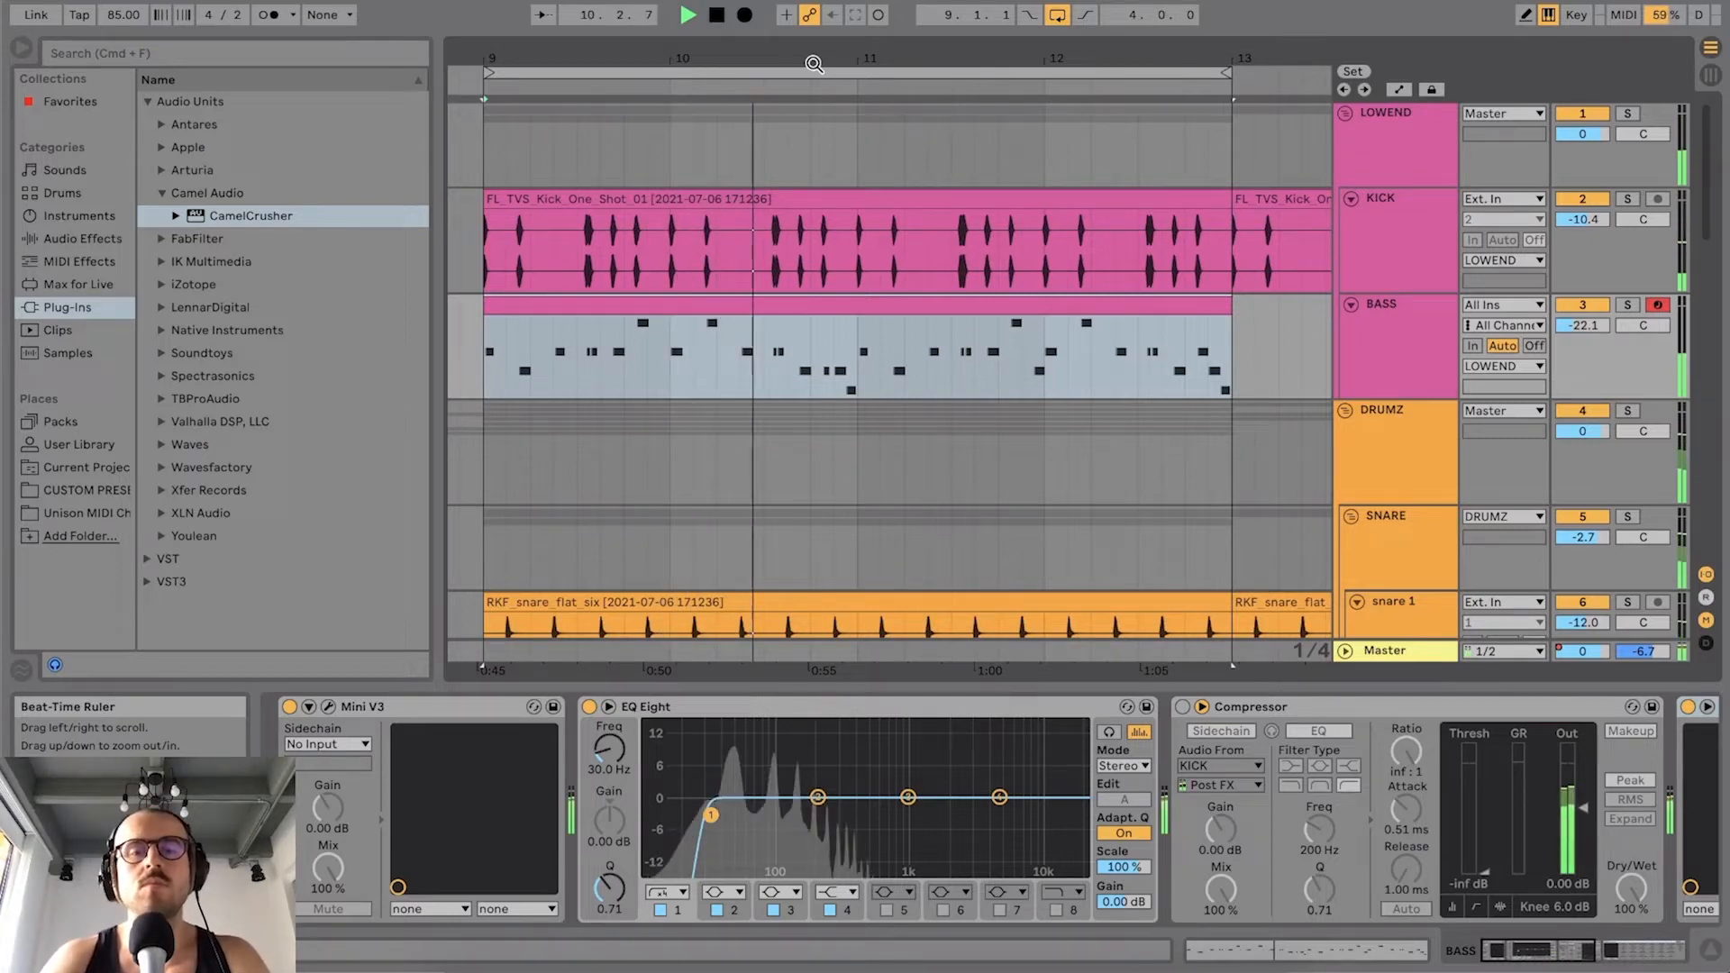
key("space")
left_click_drag(841, 45, 841, 18)
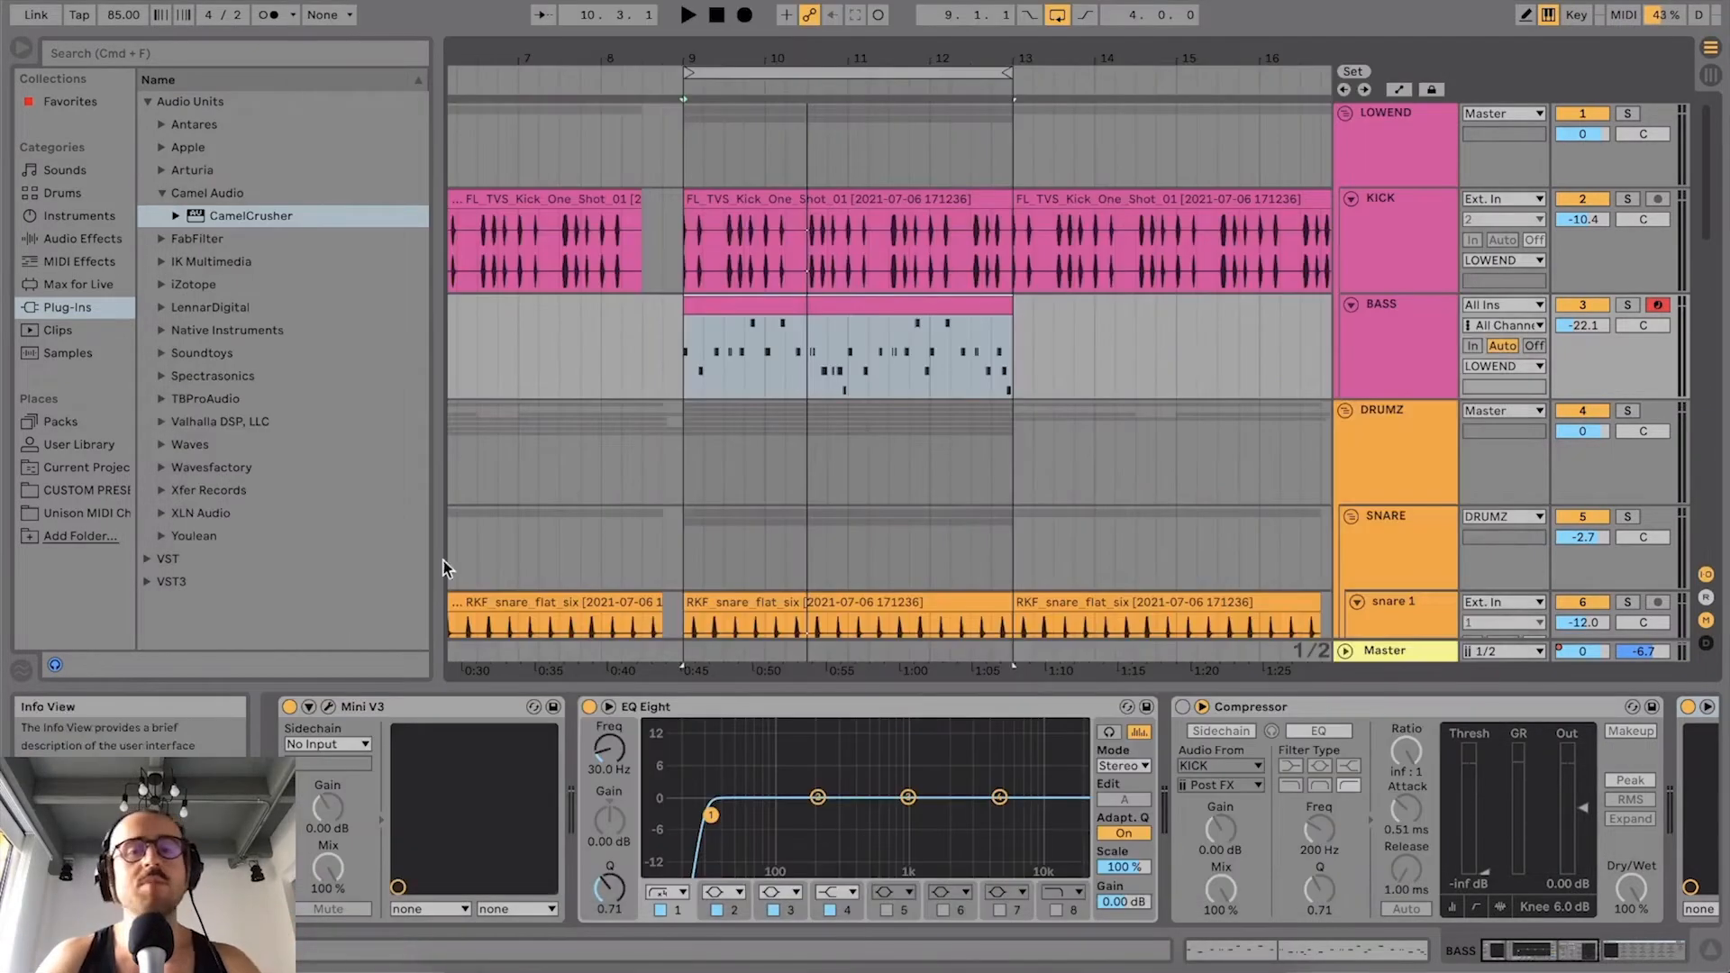
left_click_drag(1543, 946, 1387, 910)
left_click(981, 277)
scroll(981, 278, "down", 3)
scroll(981, 277, "up", 3)
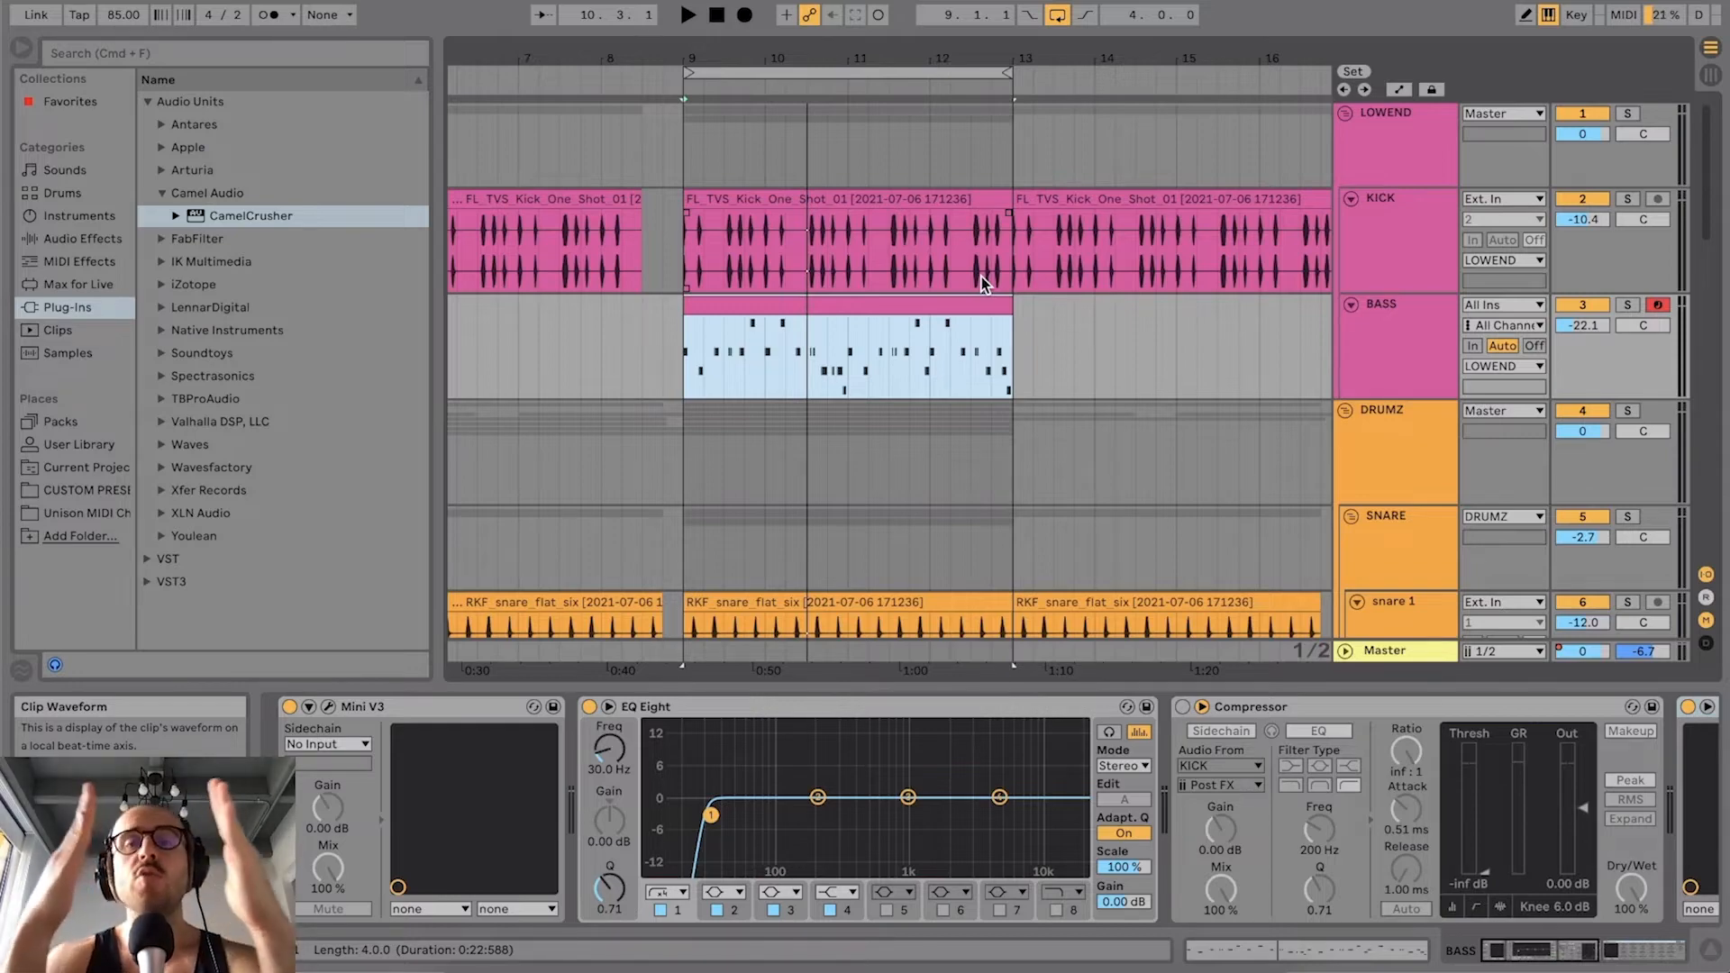
Step: Select the CHORDS track to show its device chain
scroll(981, 277, "down", 15)
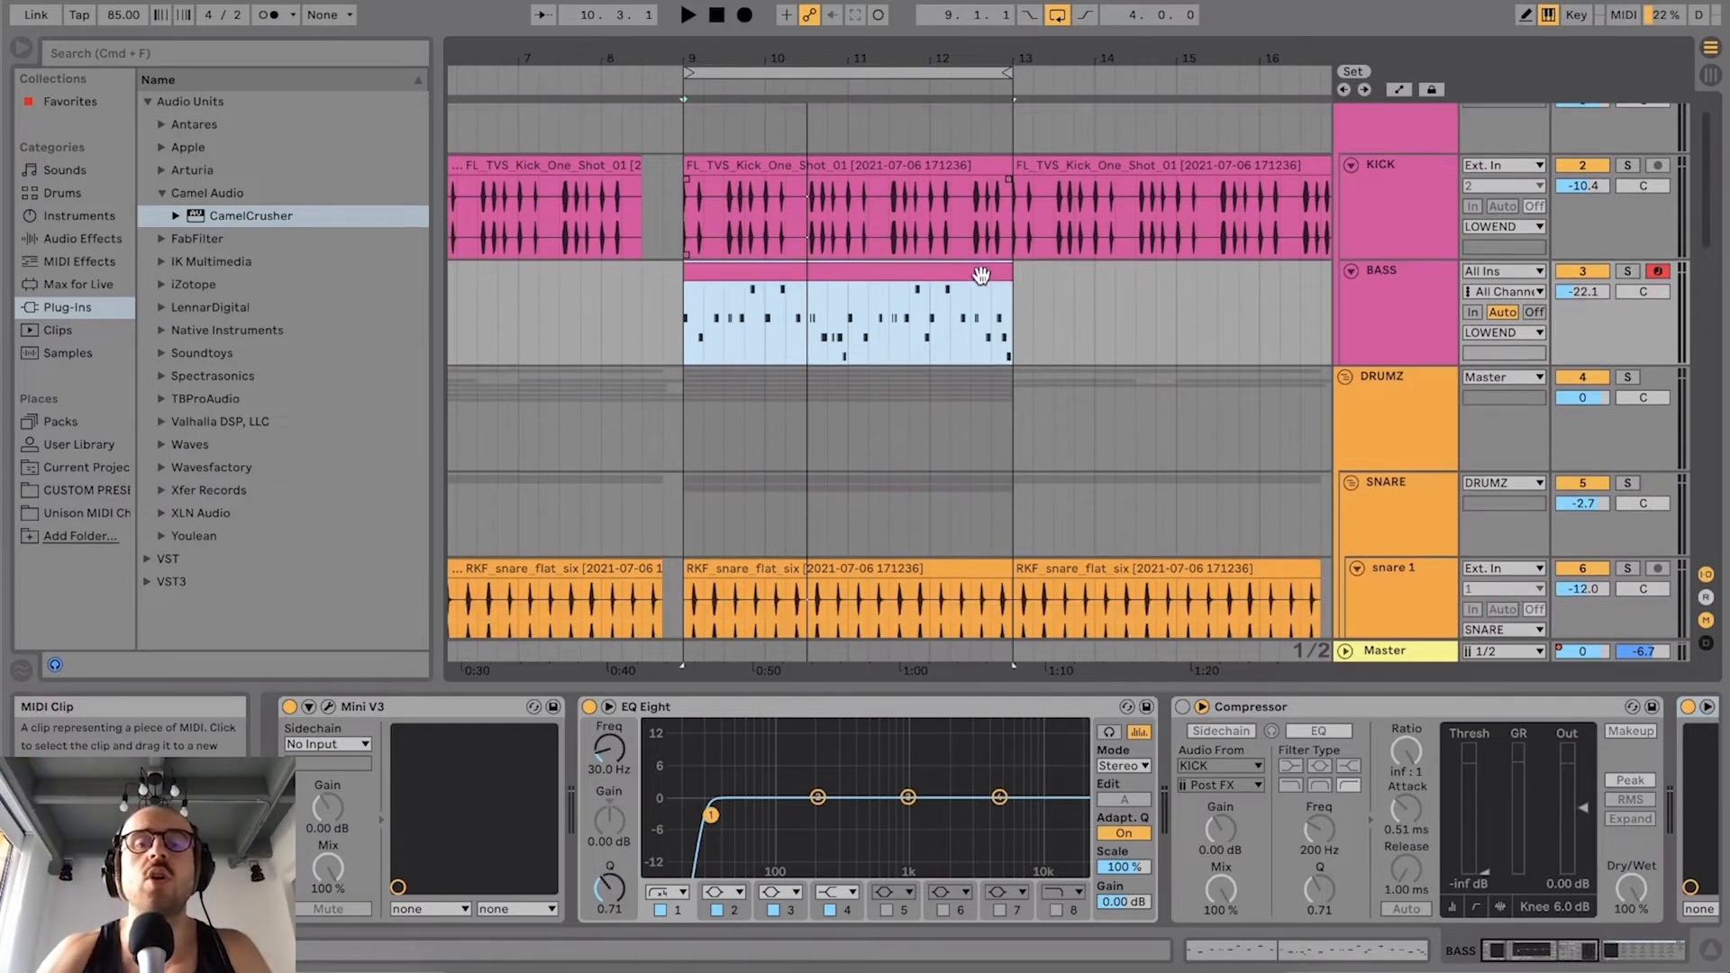
scroll(978, 298, "down", 6)
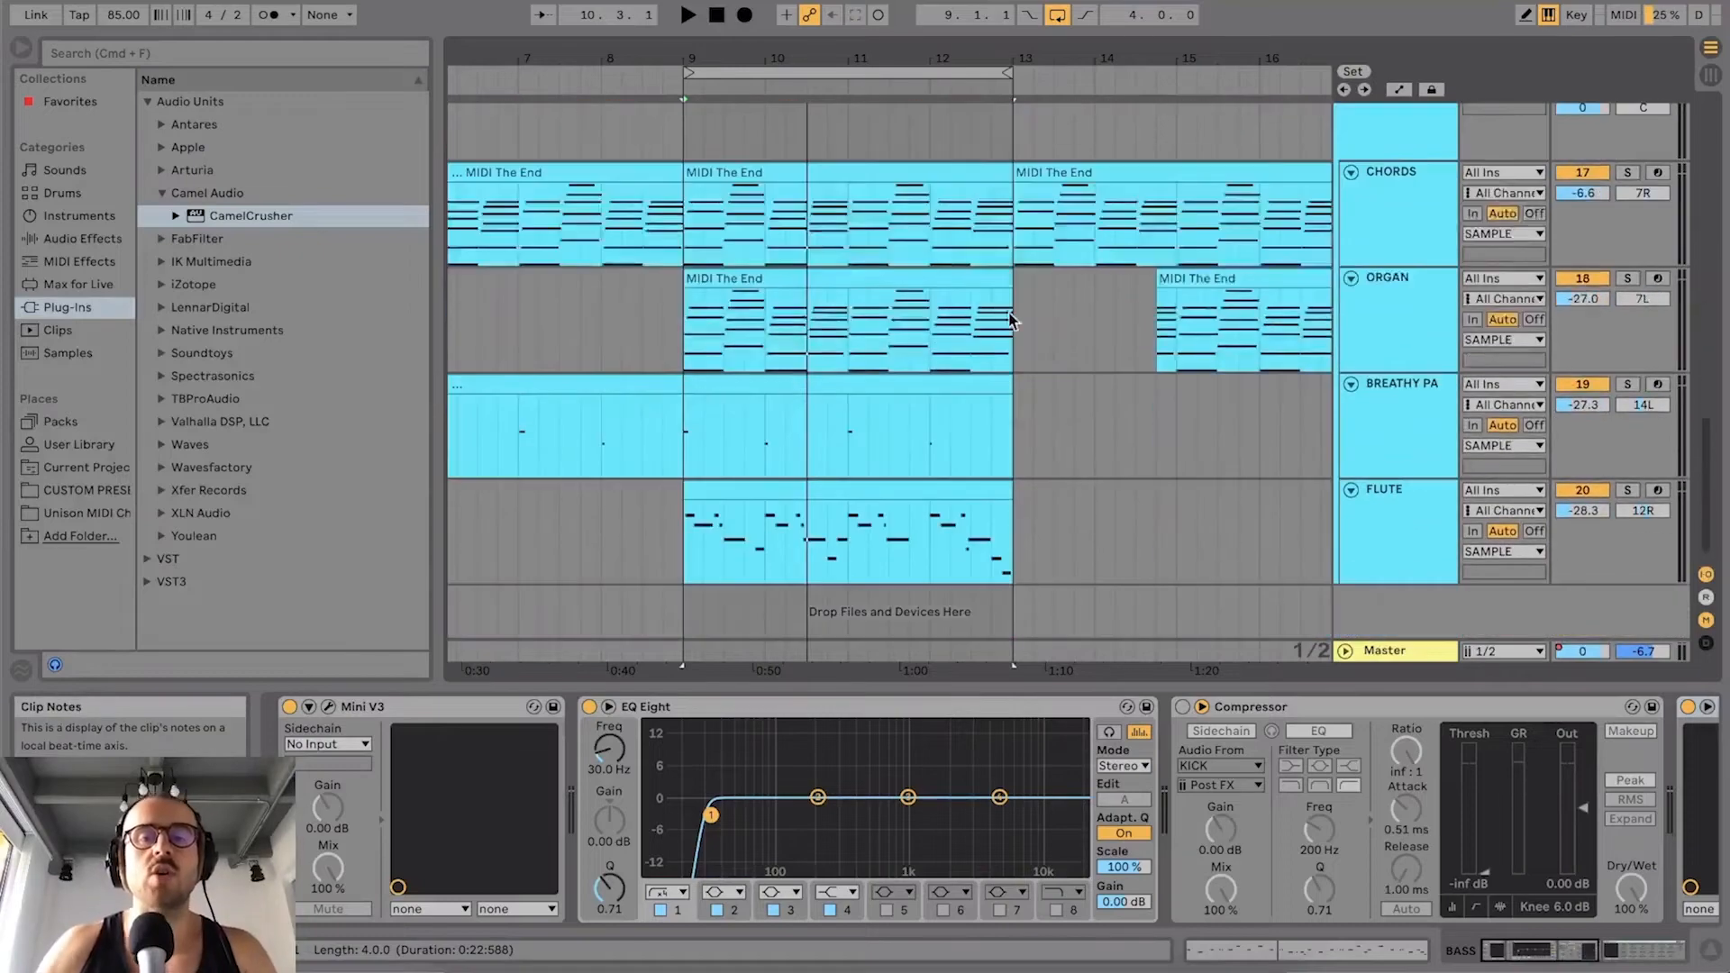
left_click(1416, 245)
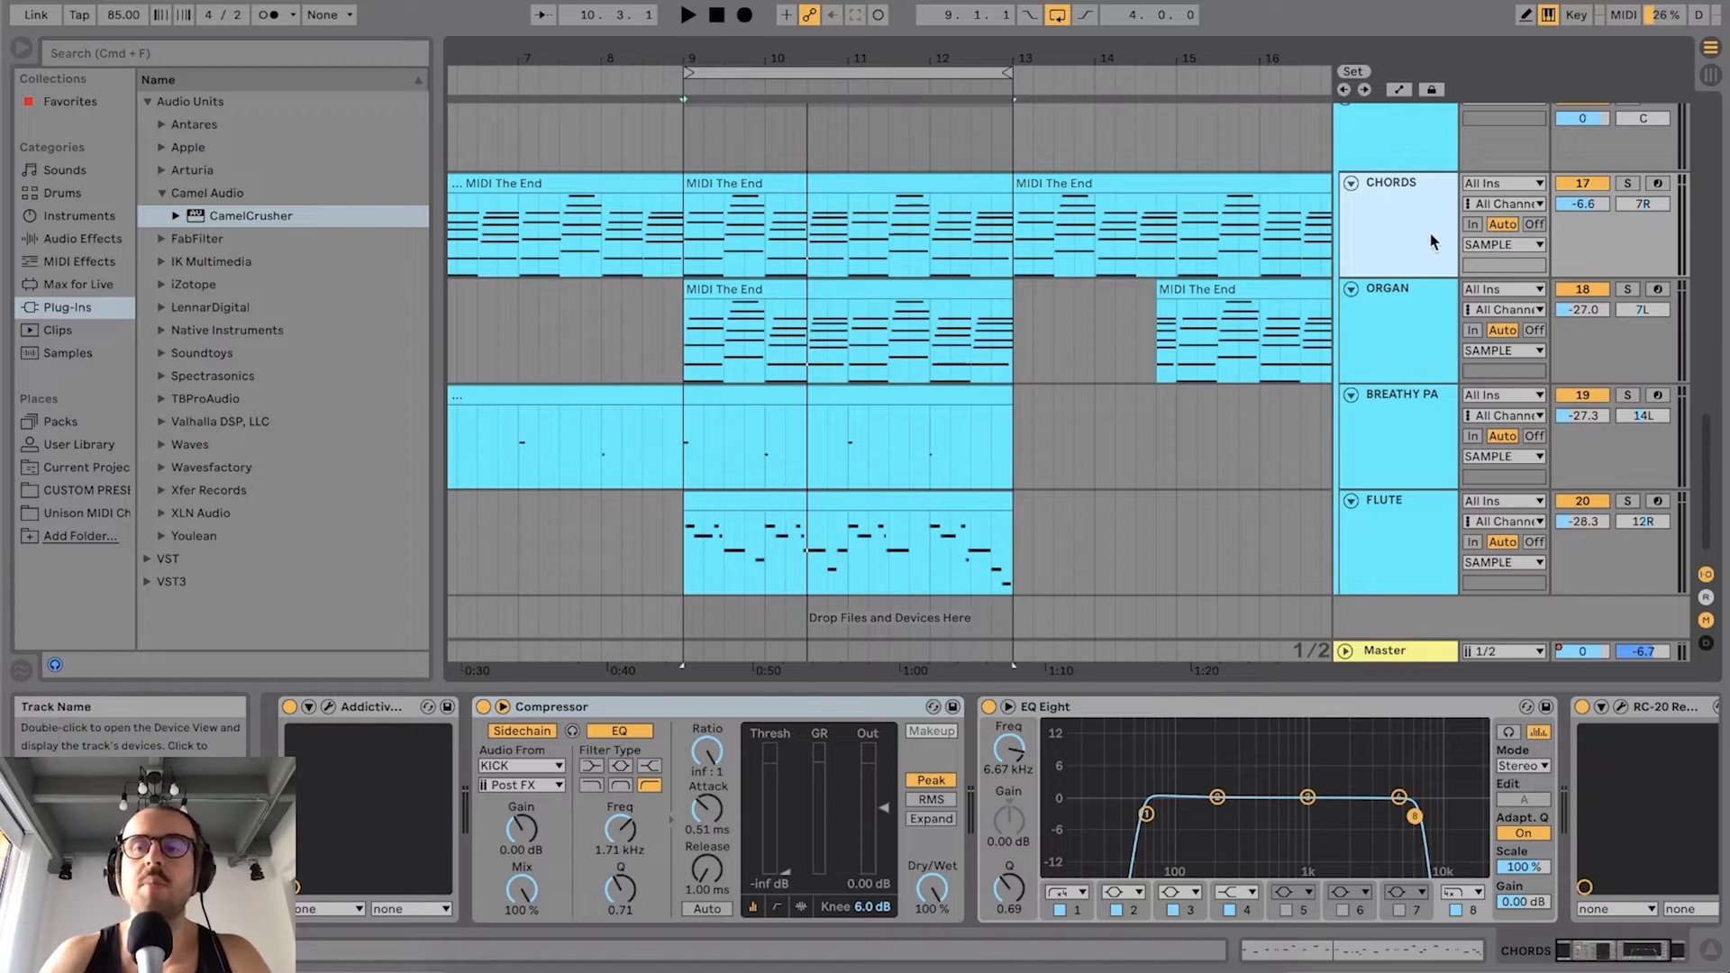
Step: Solo the CHORDS and ORGAN tracks together, play the loop from bar 9, and take both out of solo
left_click(1627, 183)
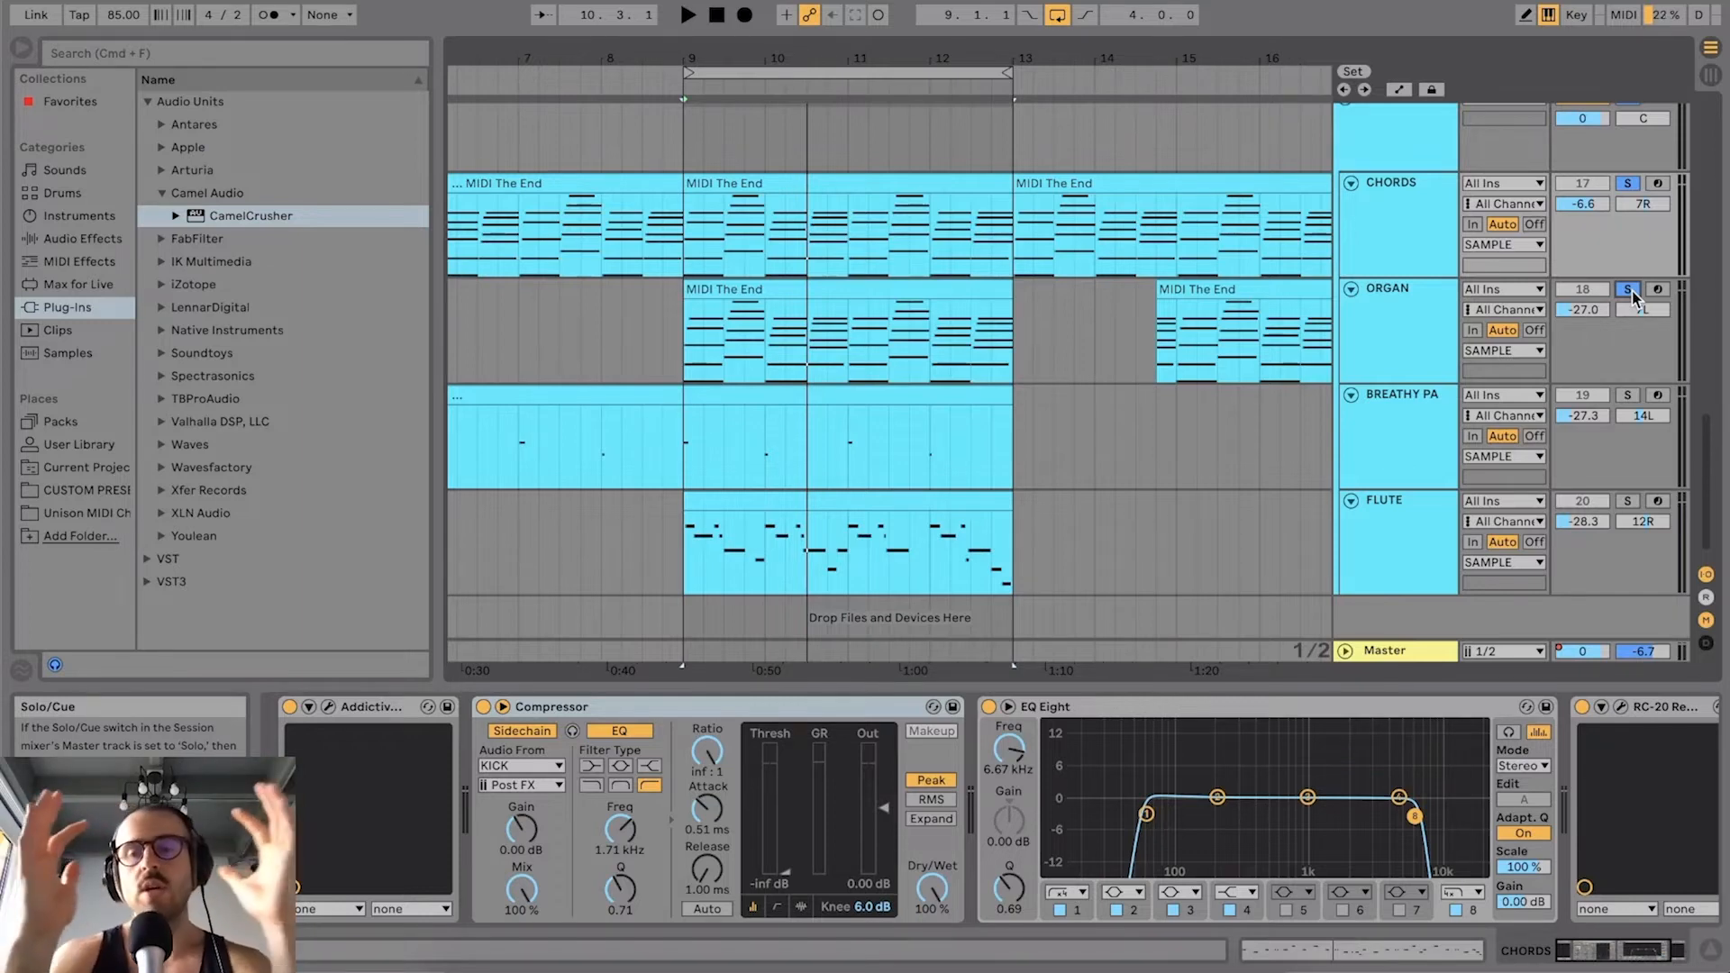
left_click(1628, 184)
left_click_drag(1633, 185, 1629, 299)
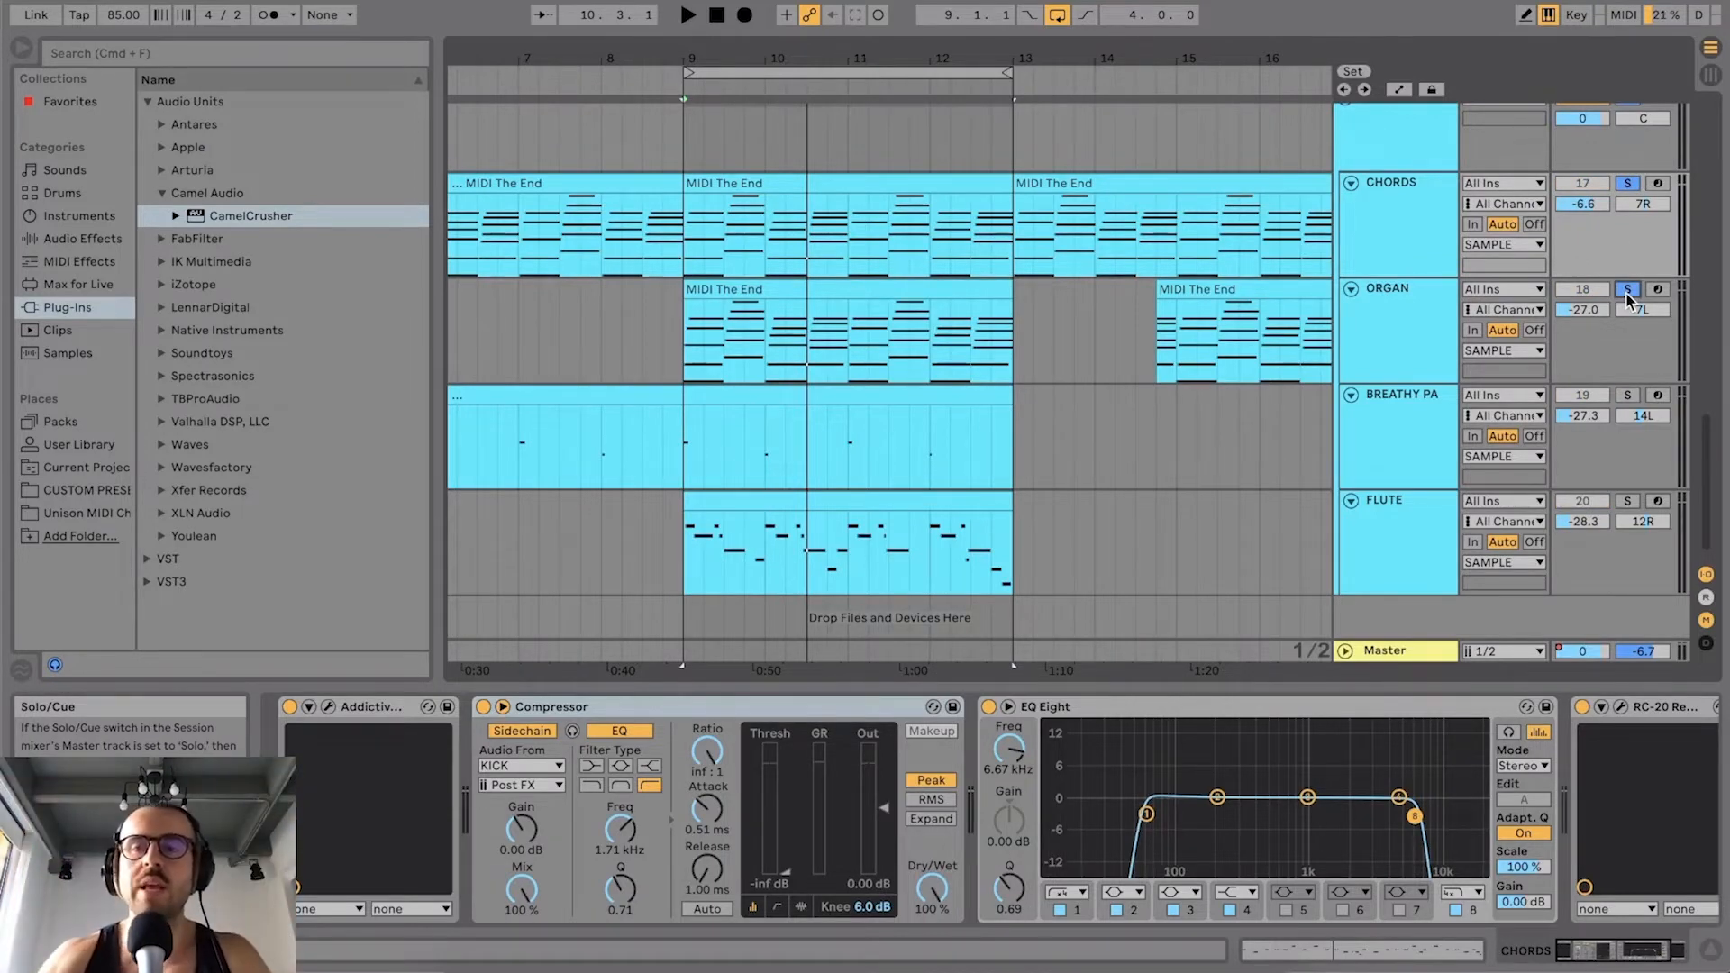
key("space")
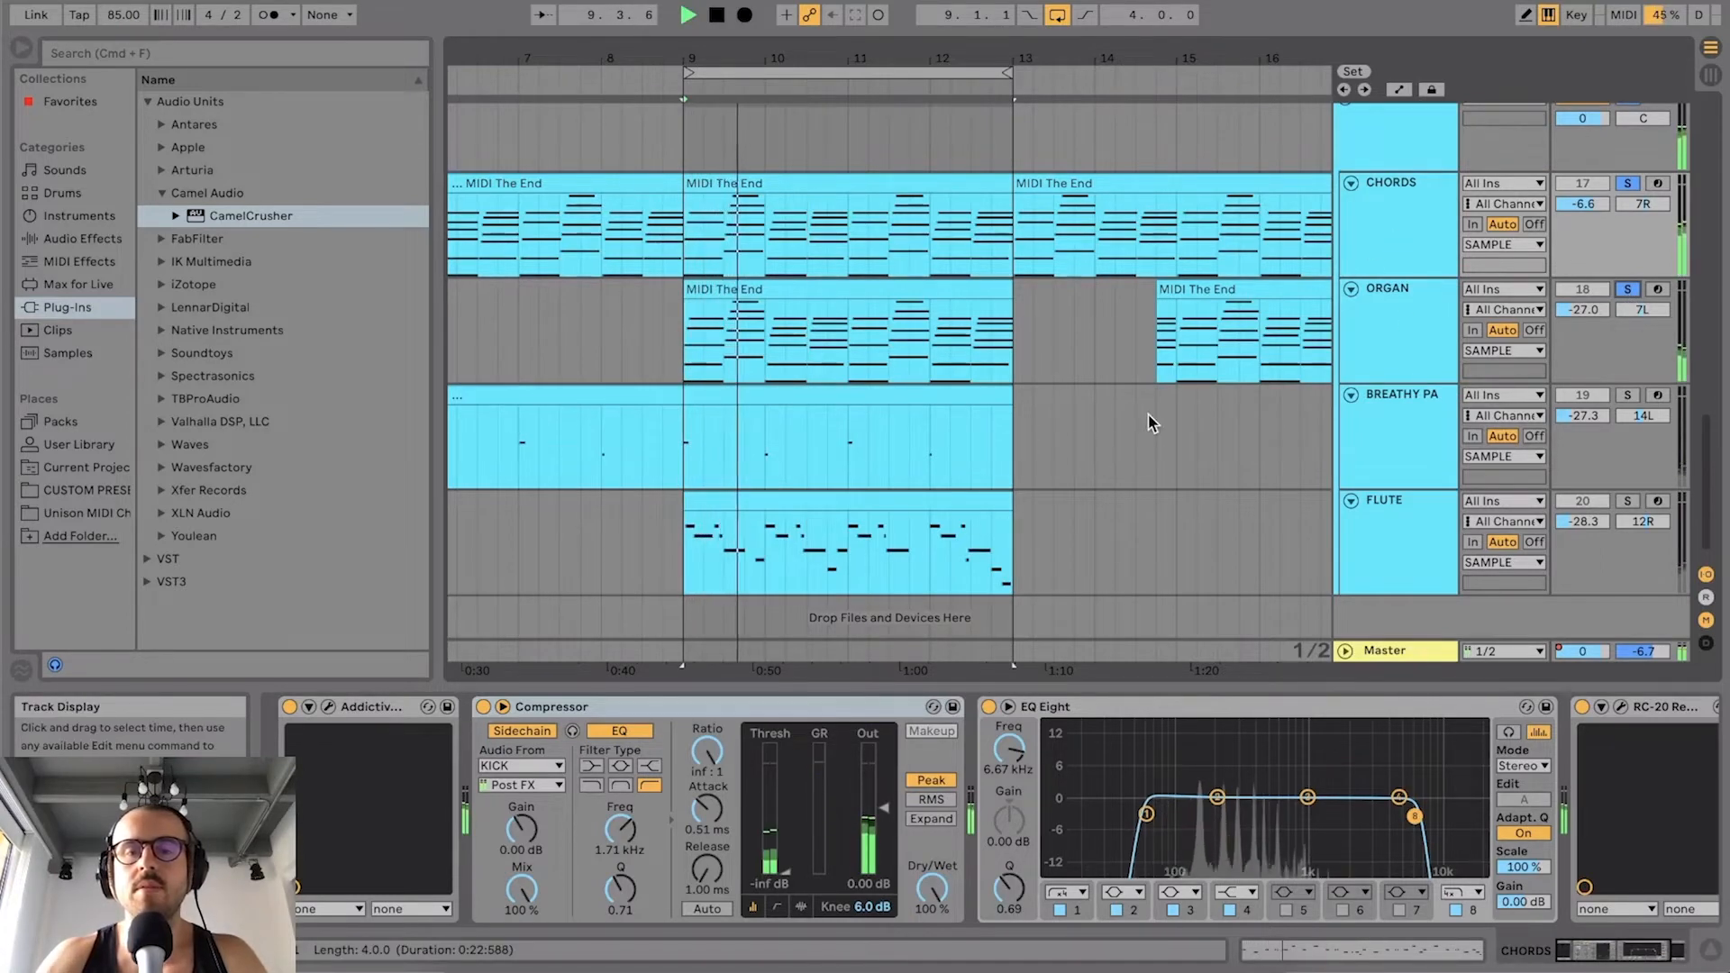
key("space")
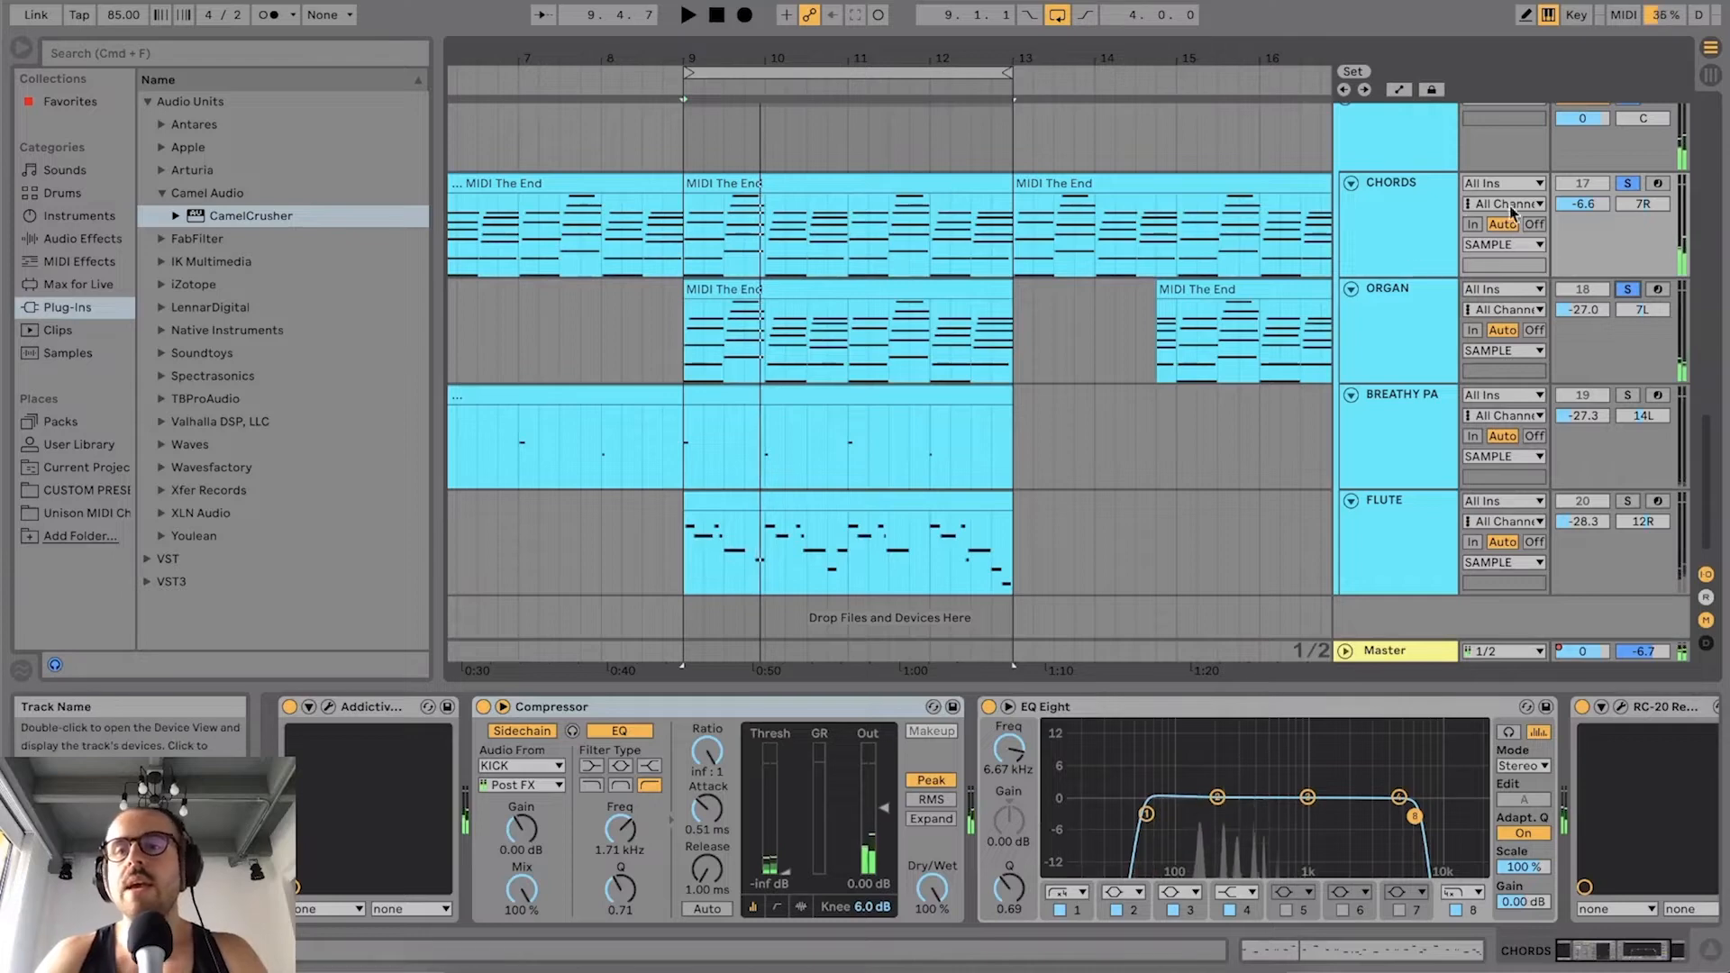
left_click(1627, 182)
left_click(1627, 289)
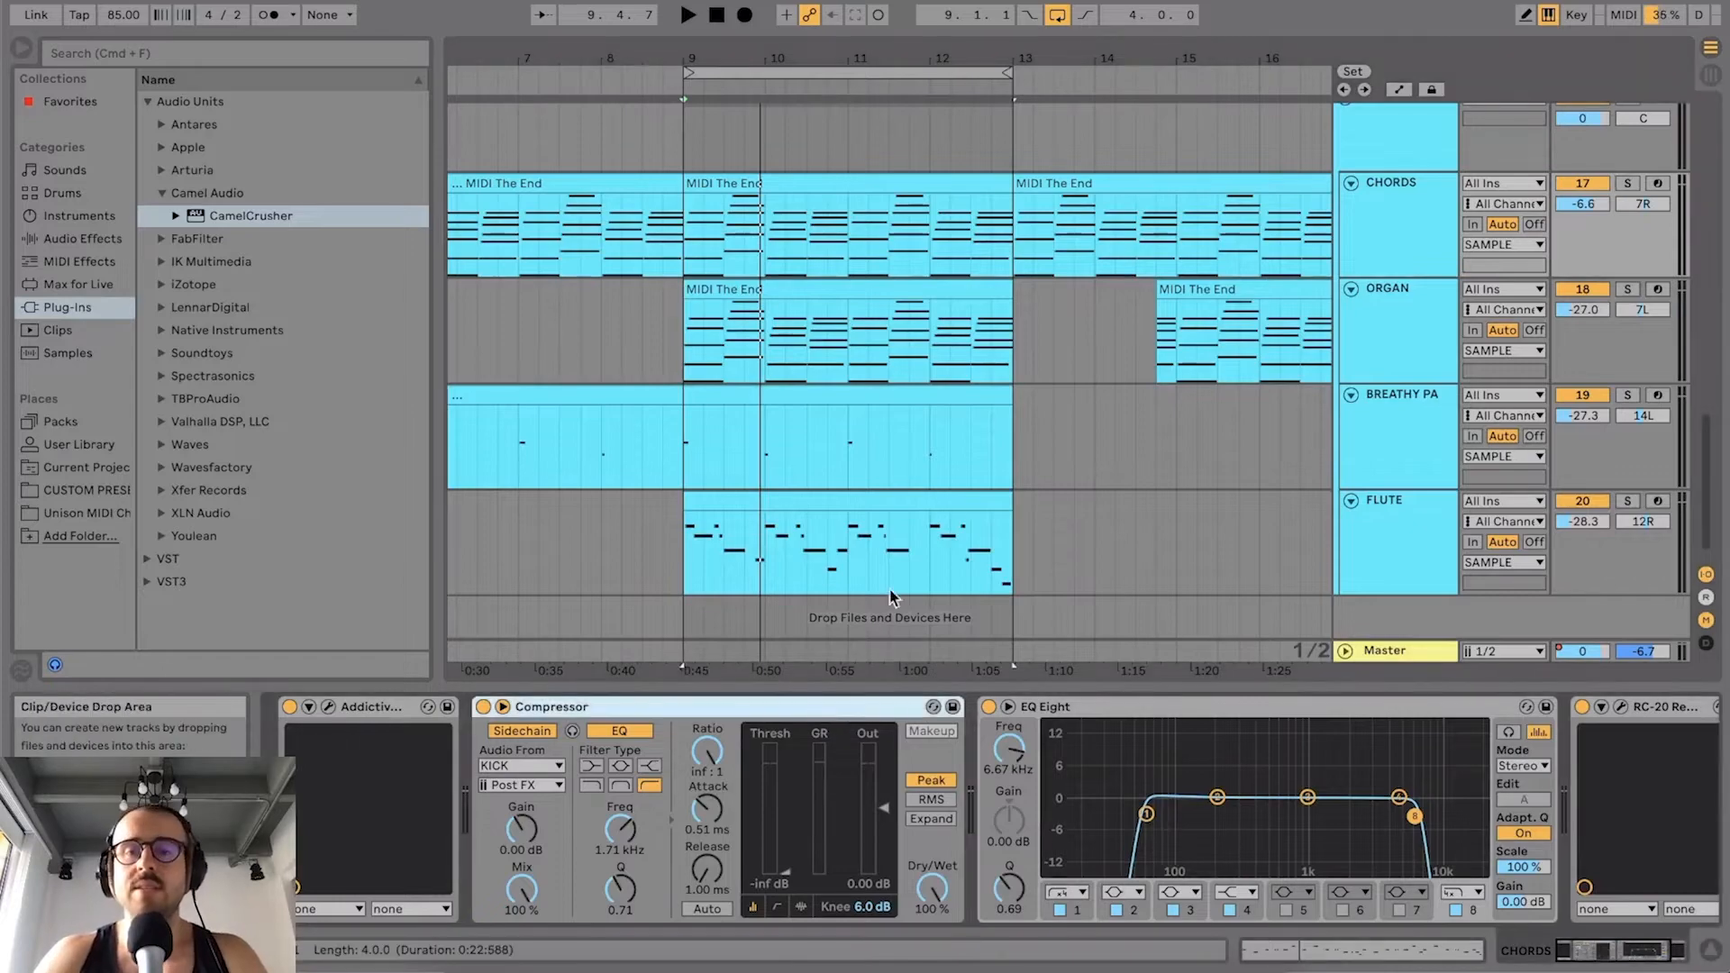
Step: Look over the arrangement's low-end, drum and sample tracks from the KICK down to the FLUTE and back
scroll(957, 514, "up", 10)
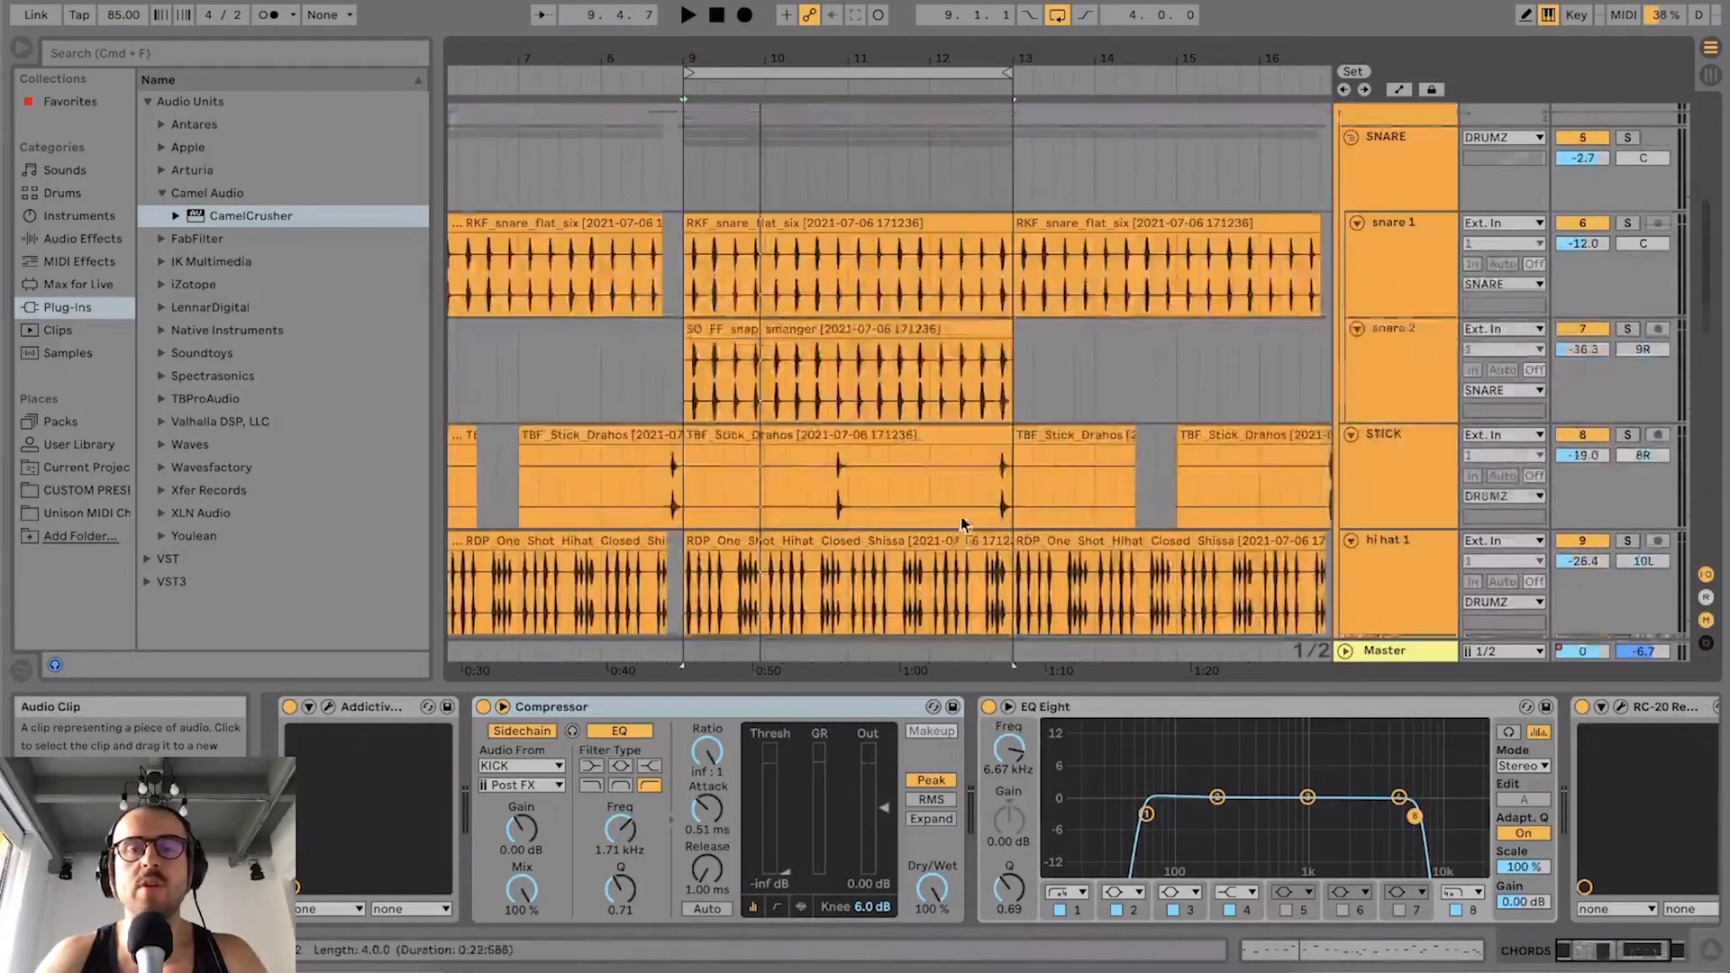
scroll(963, 520, "down", 5)
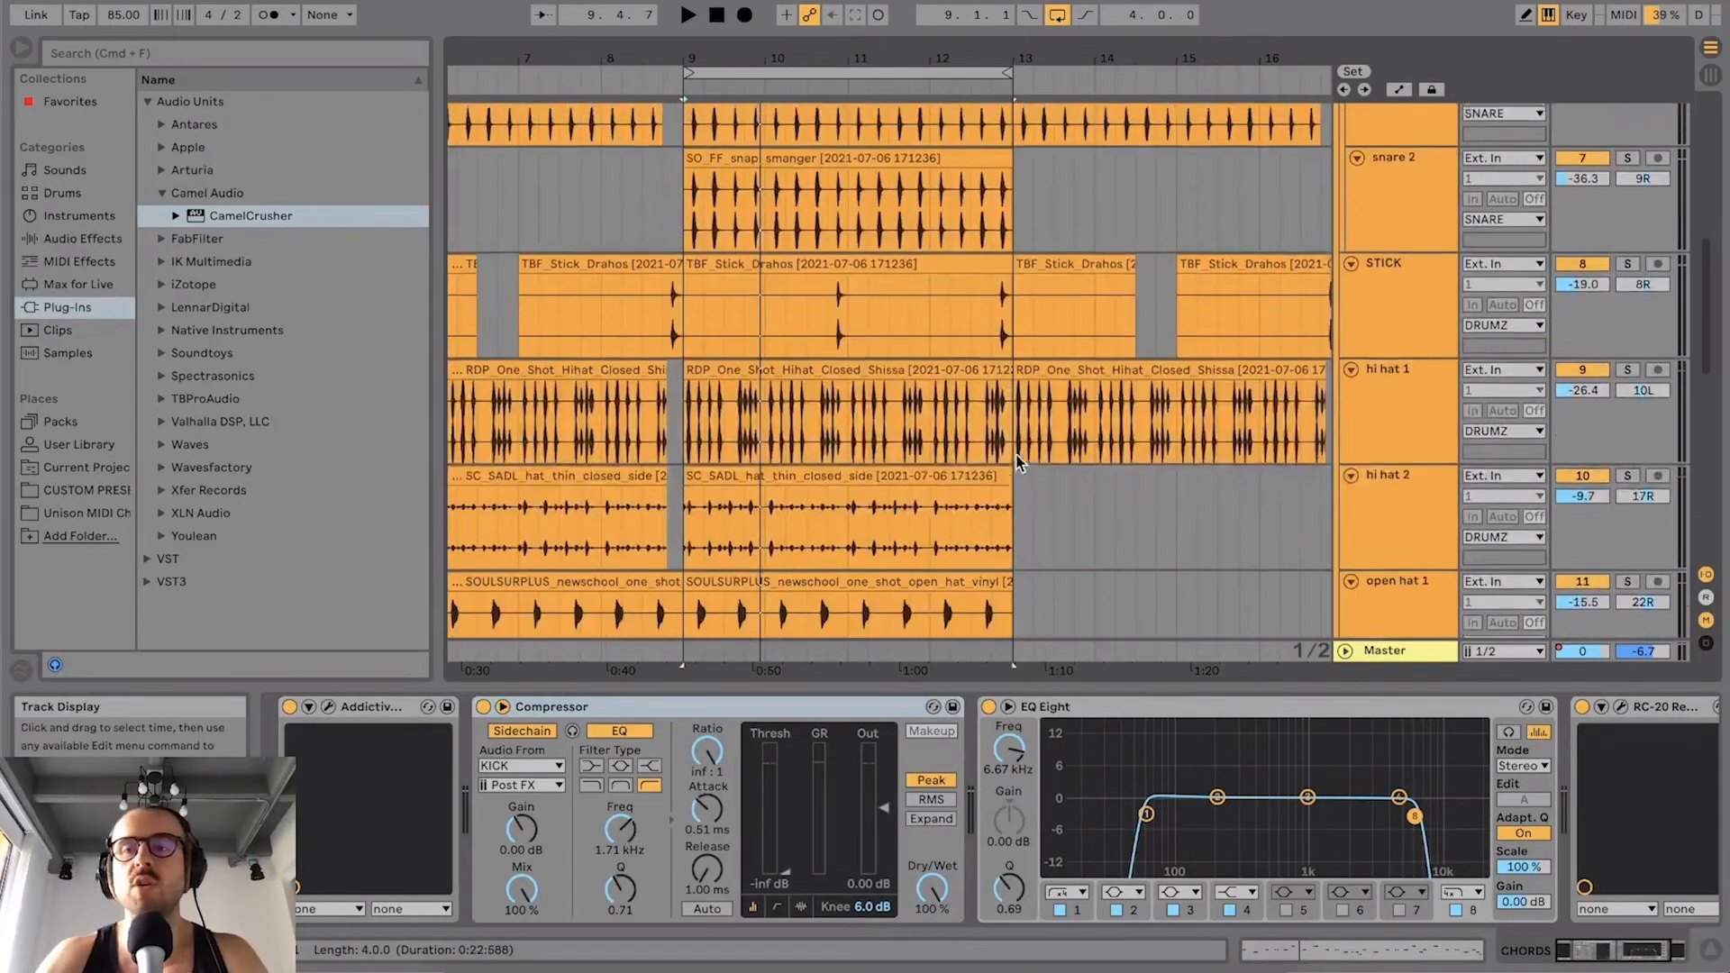
scroll(1018, 462, "up", 4)
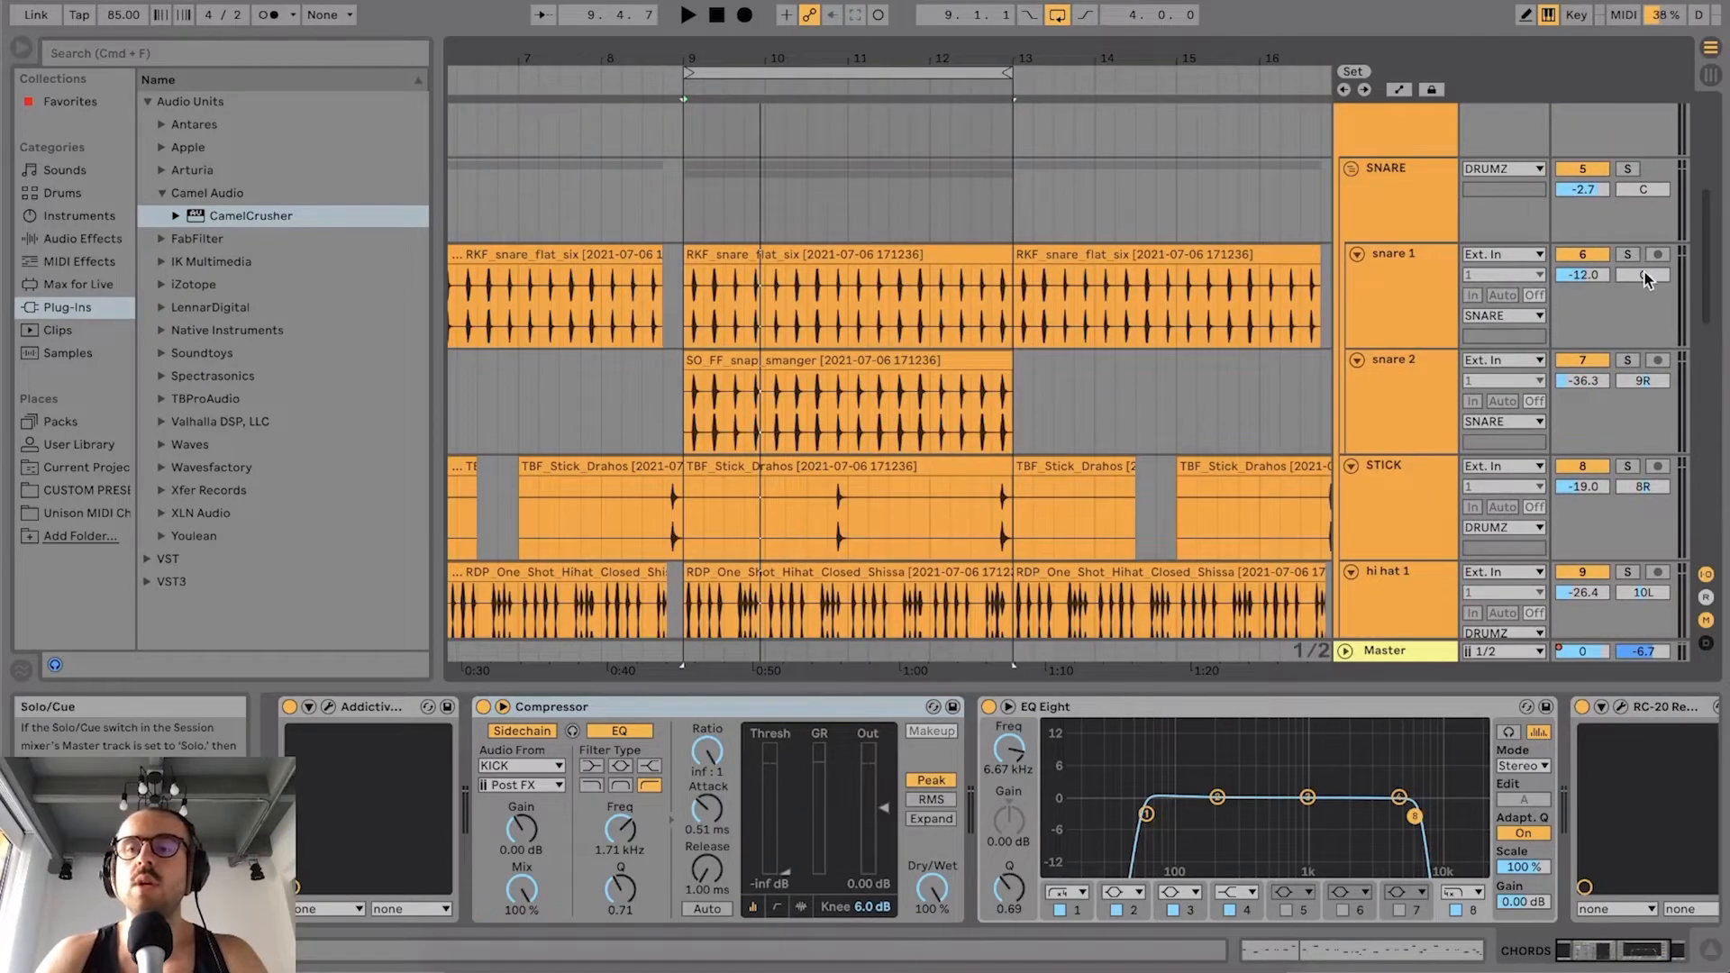
scroll(1645, 280, "down", 5)
scroll(1645, 284, "down", 5)
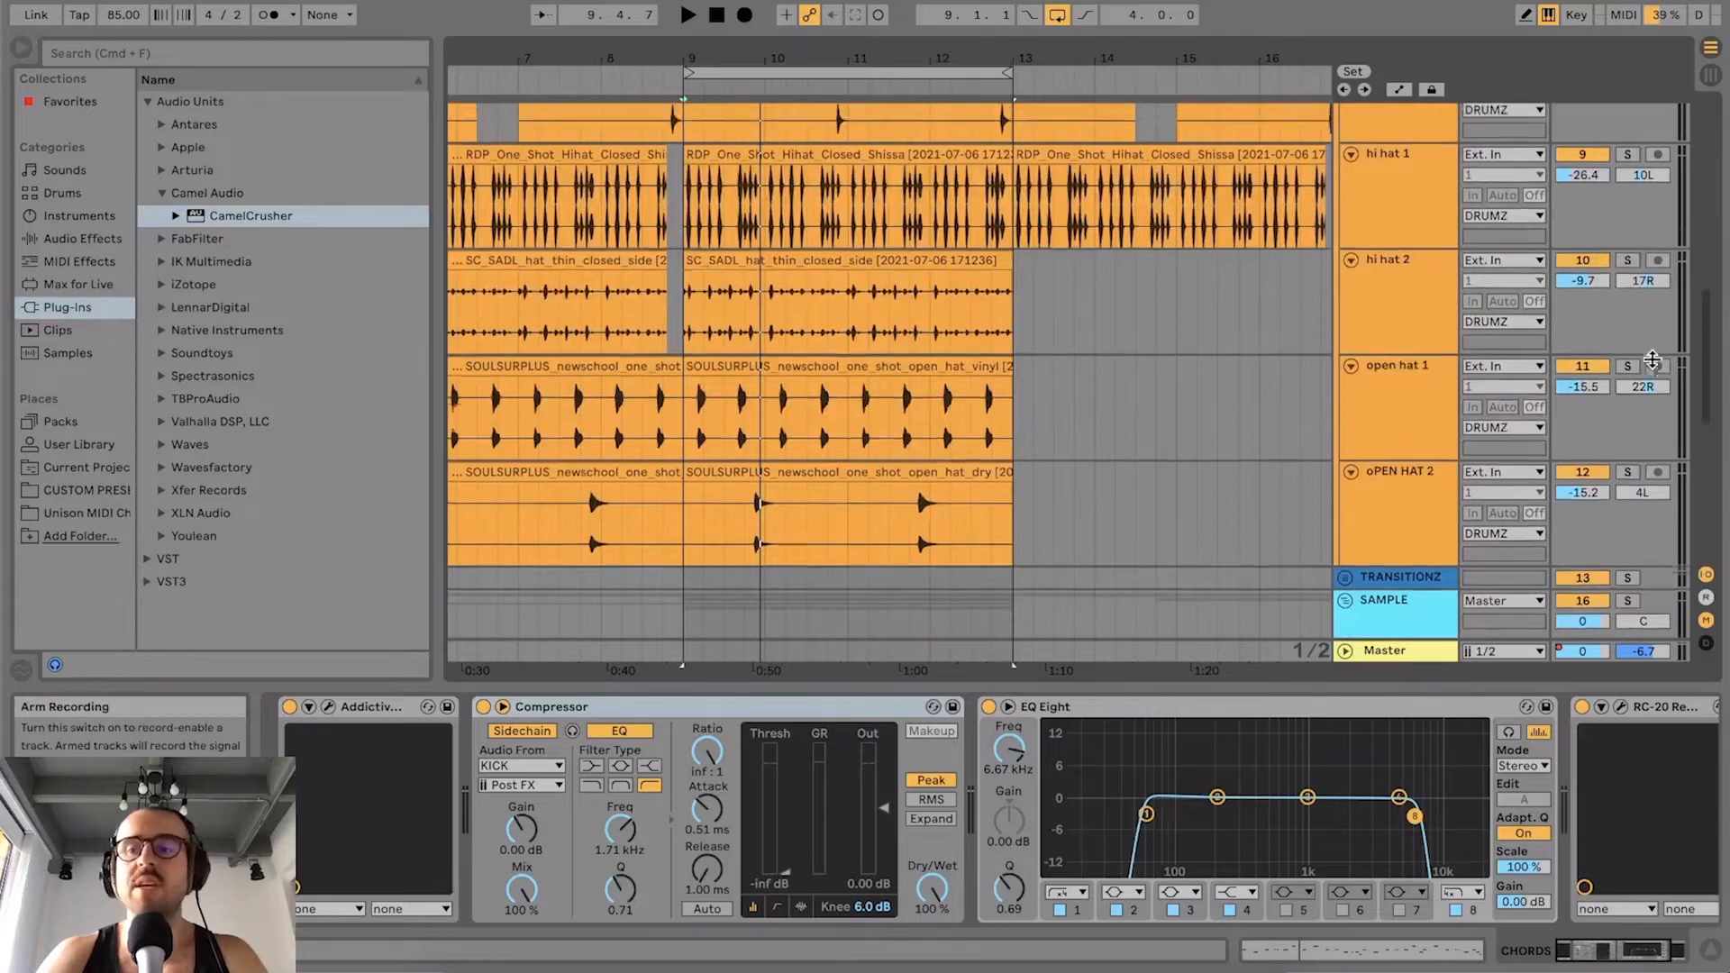
scroll(1360, 274, "up", 12)
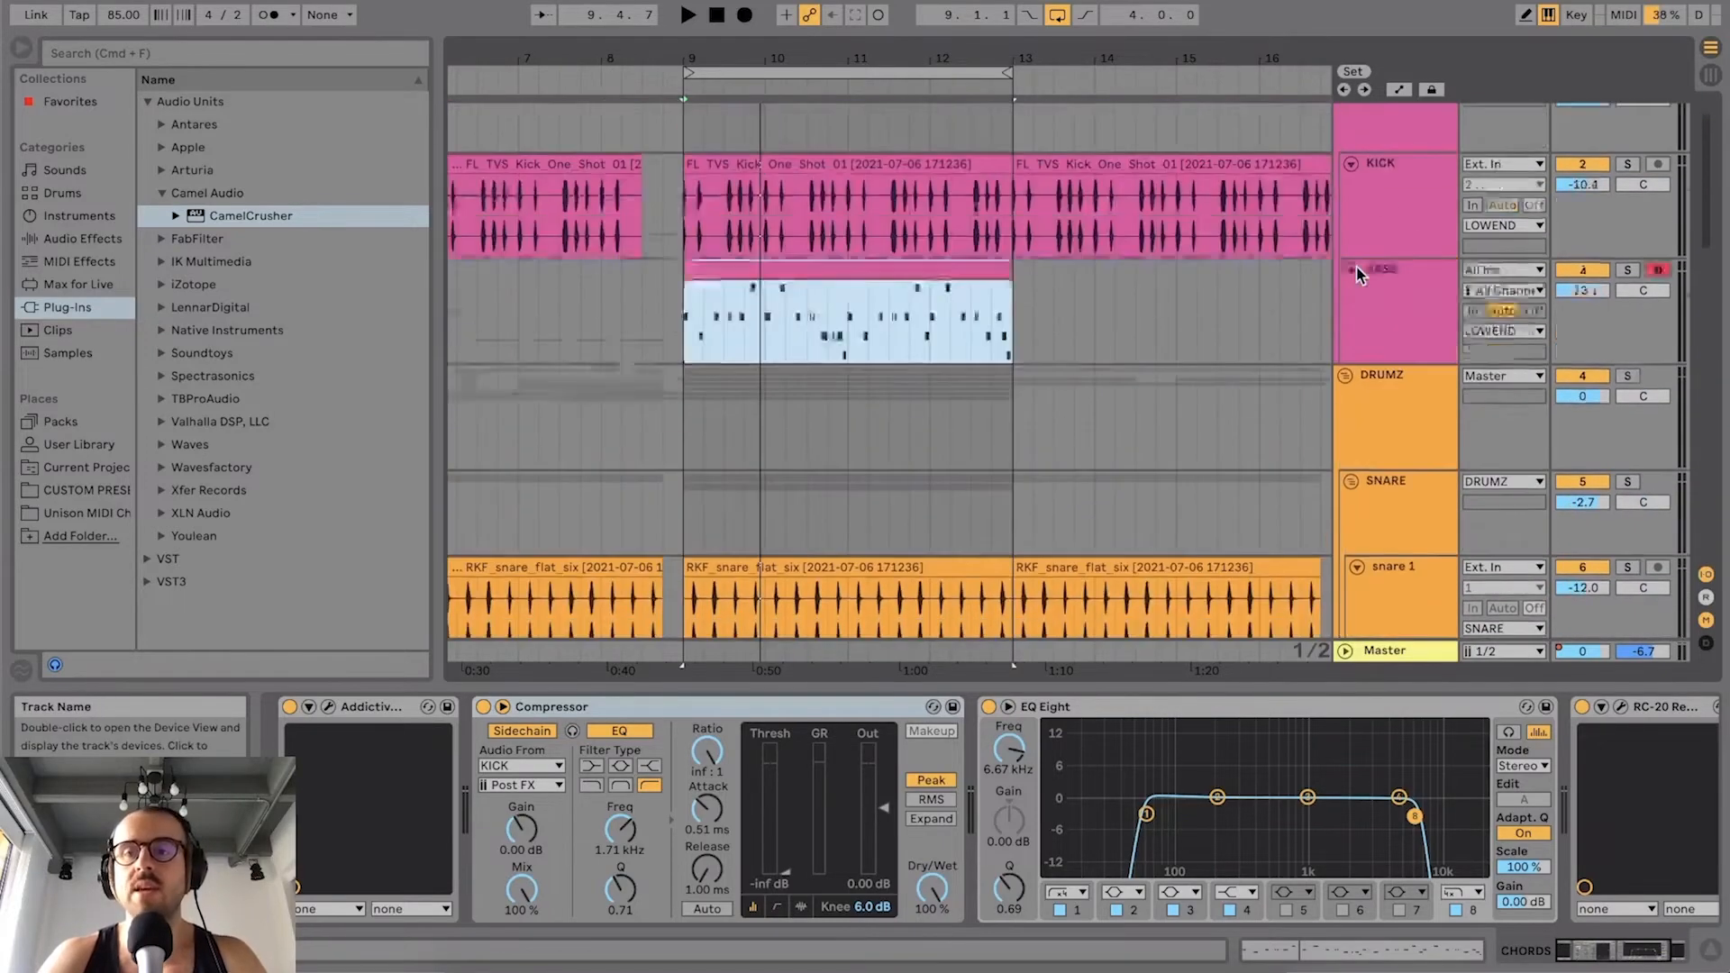
scroll(1360, 274, "up", 1)
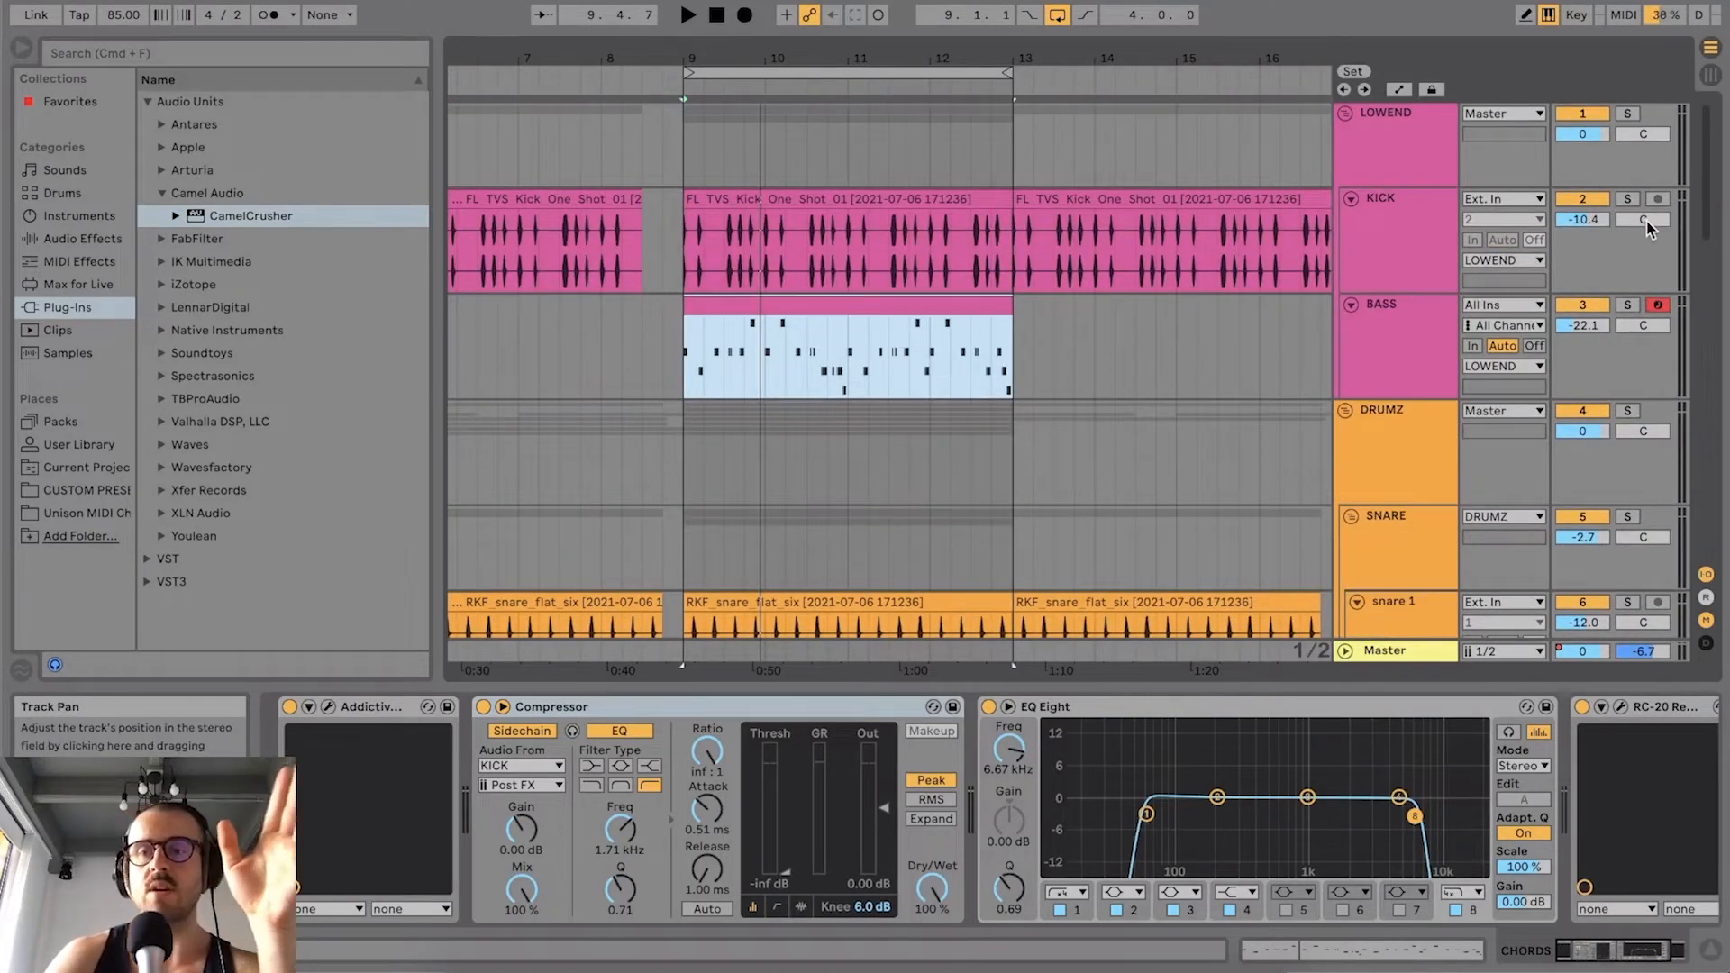
scroll(1360, 305, "down", 8)
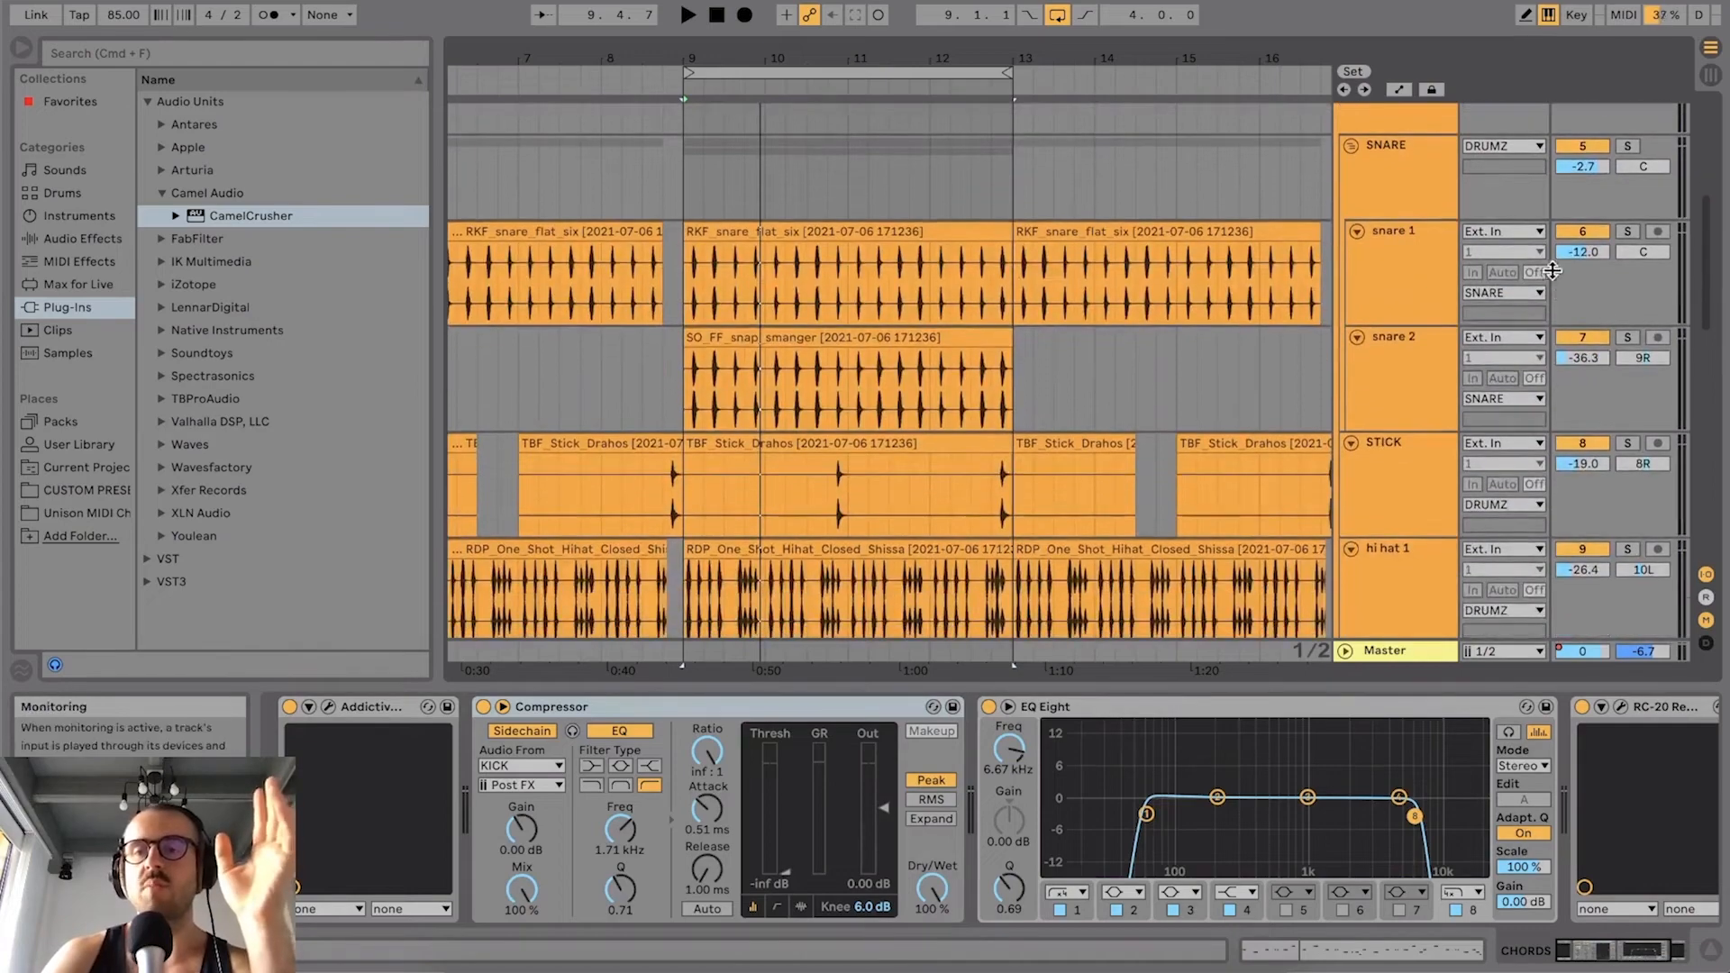
scroll(1552, 271, "down", 8)
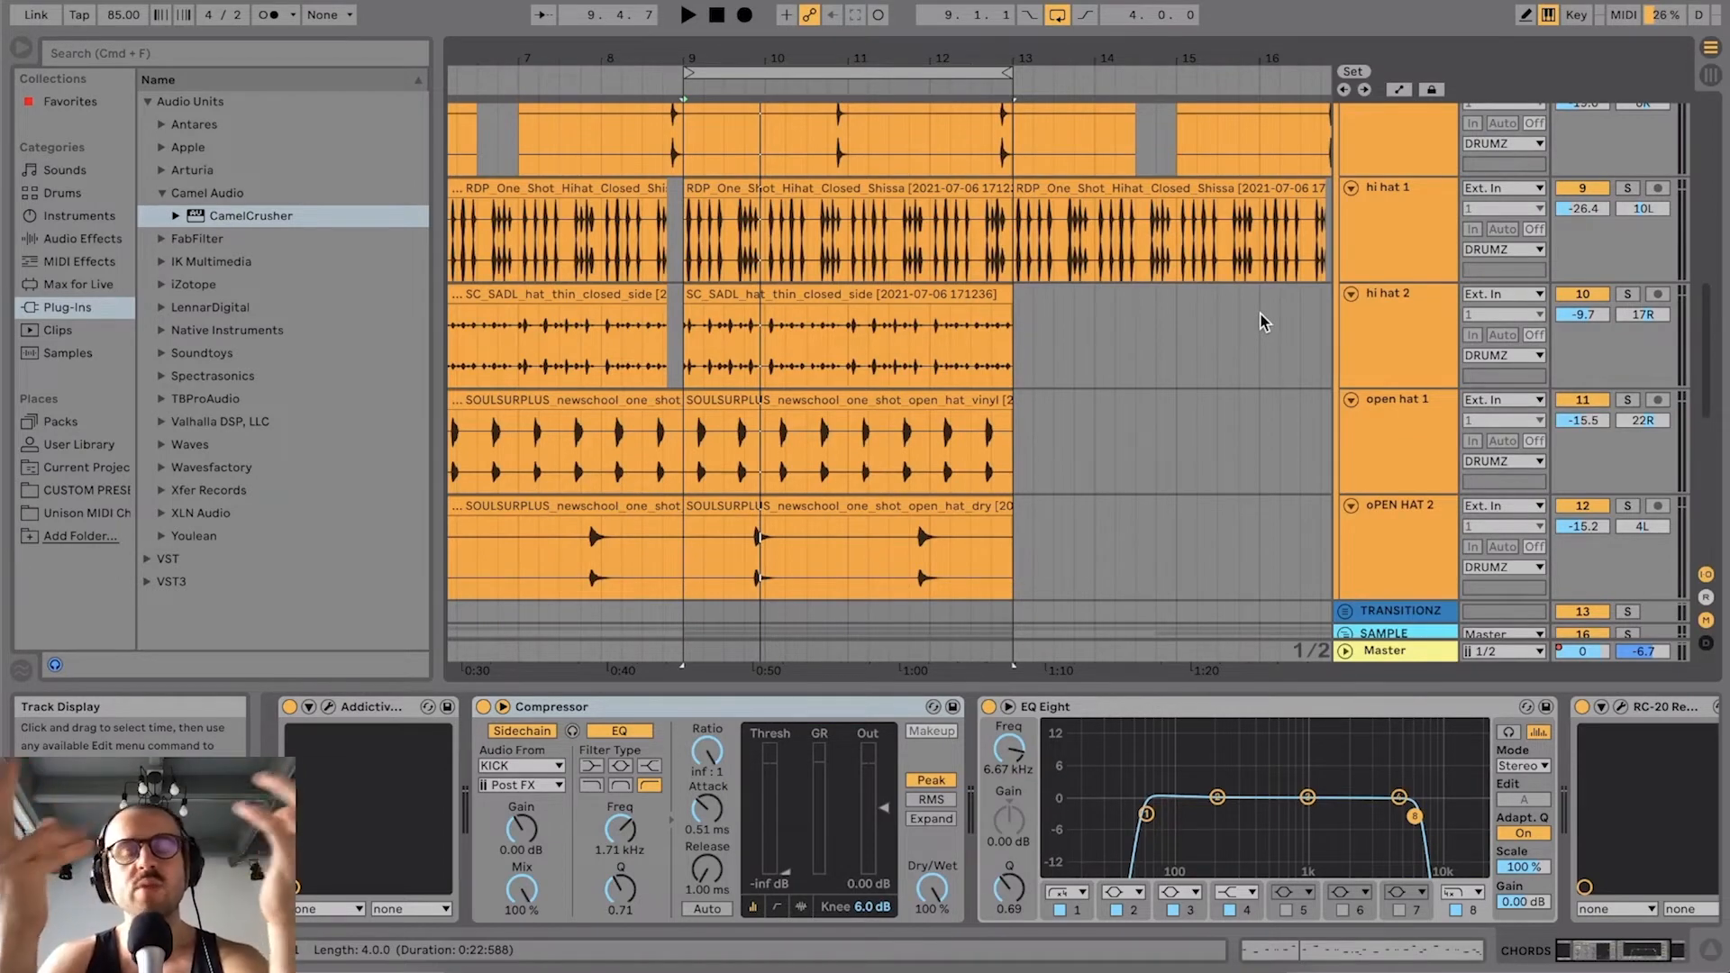
scroll(1229, 332, "down", 12)
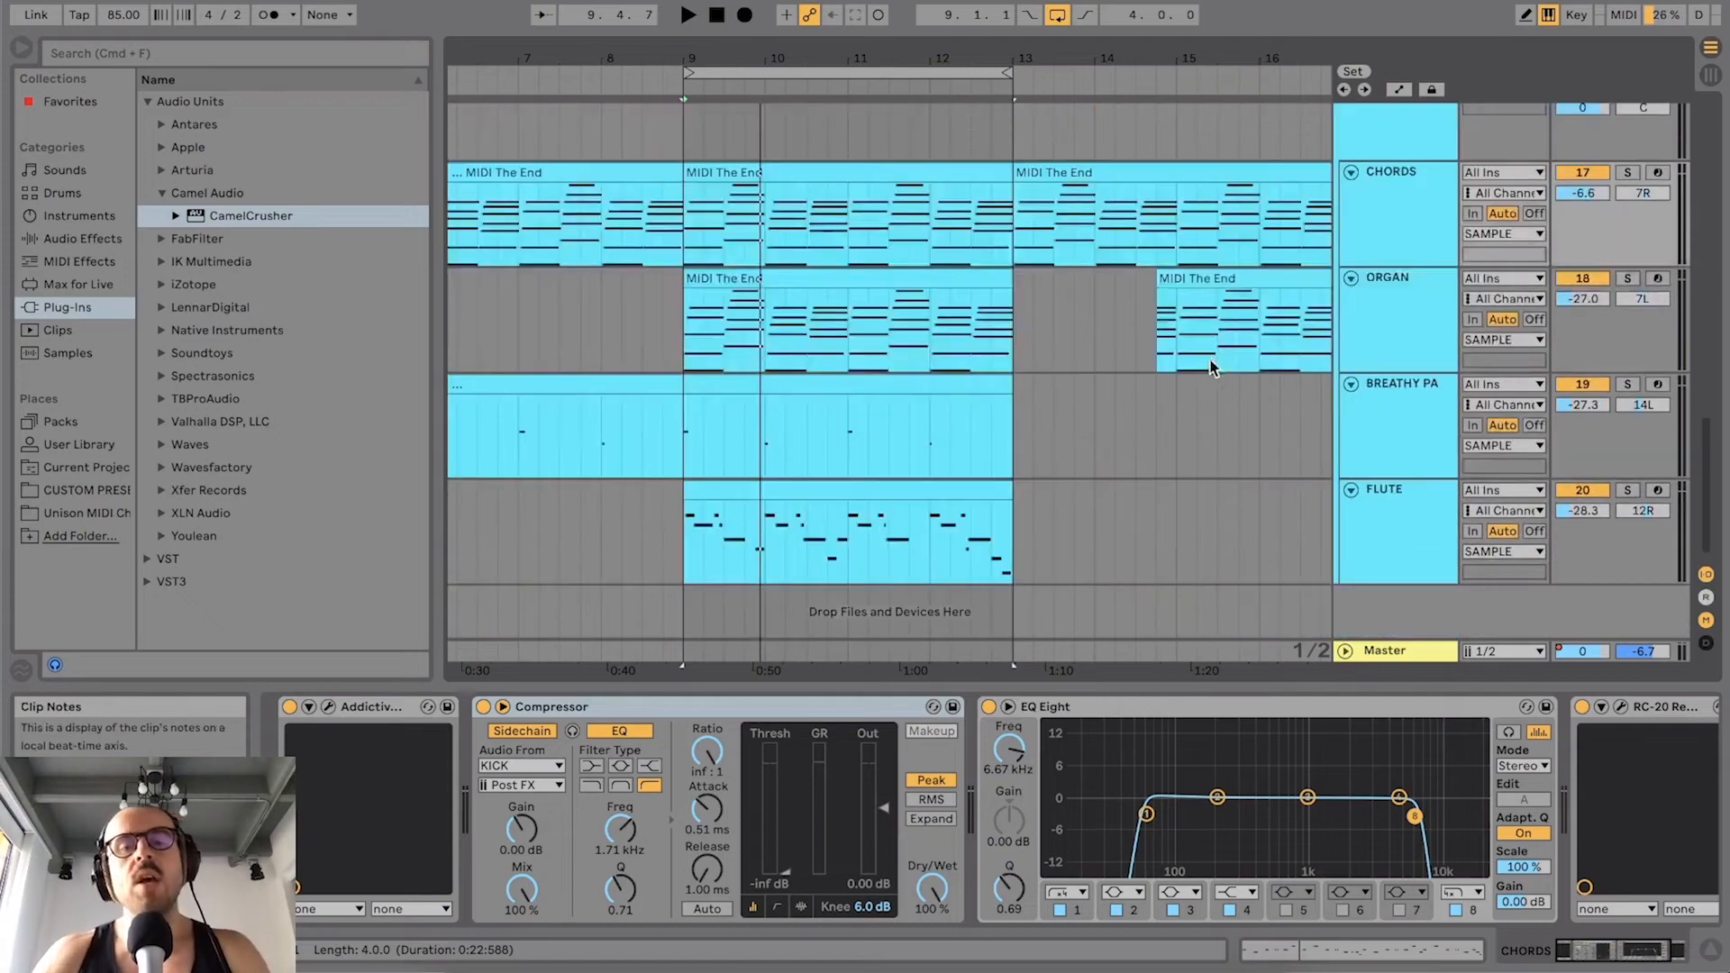
scroll(1202, 365, "up", 15)
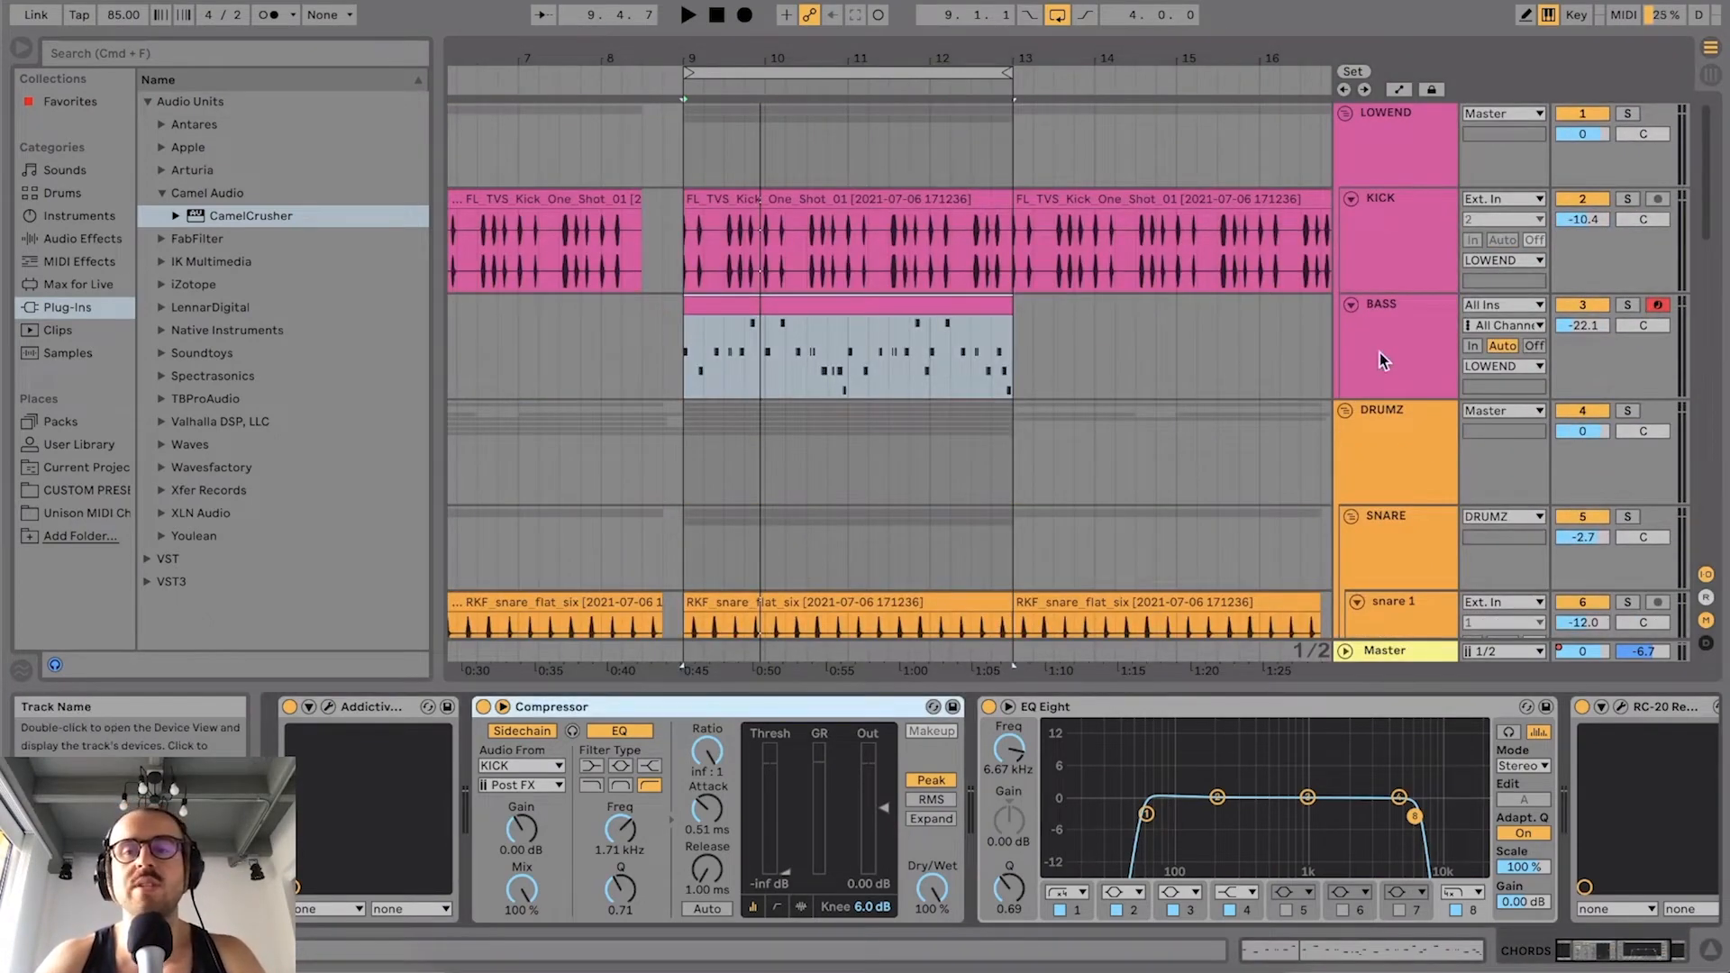
Step: Select the BASS track and switch on its Compressor sidechained to the KICK
left_click(1379, 357)
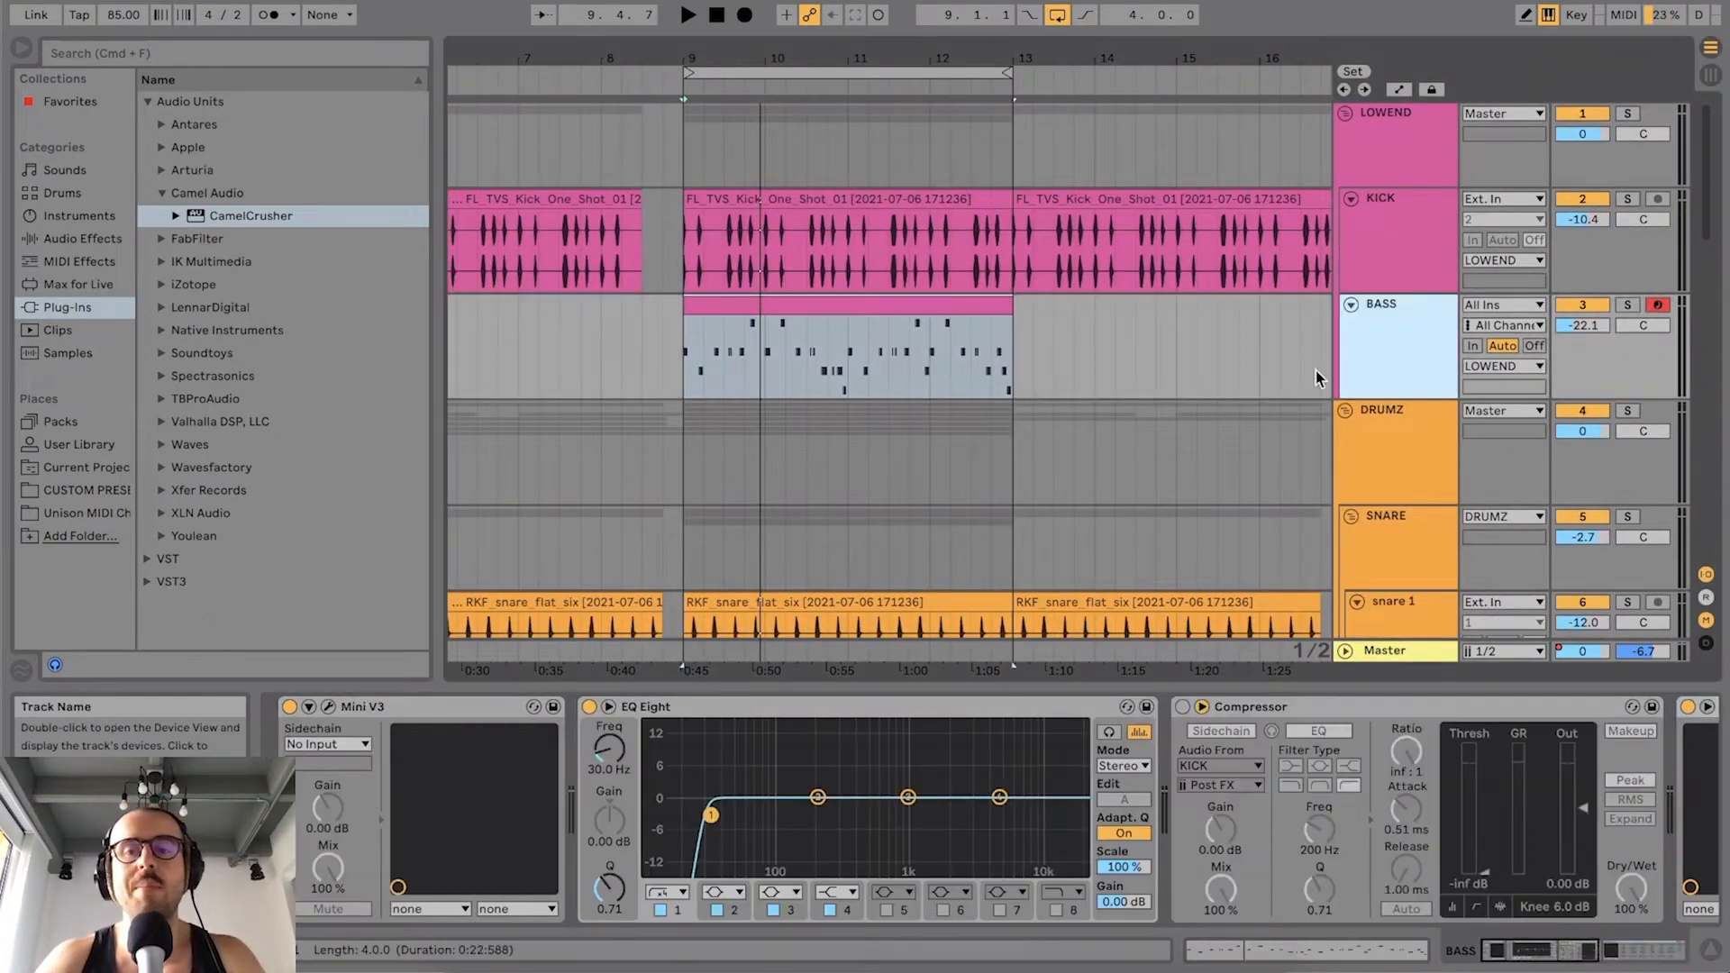
left_click(1330, 707)
left_click(1182, 707)
Step: Select the drum tracks in turn from snare 1 to open hat 1 to view their device chains
scroll(1171, 349, "down", 10)
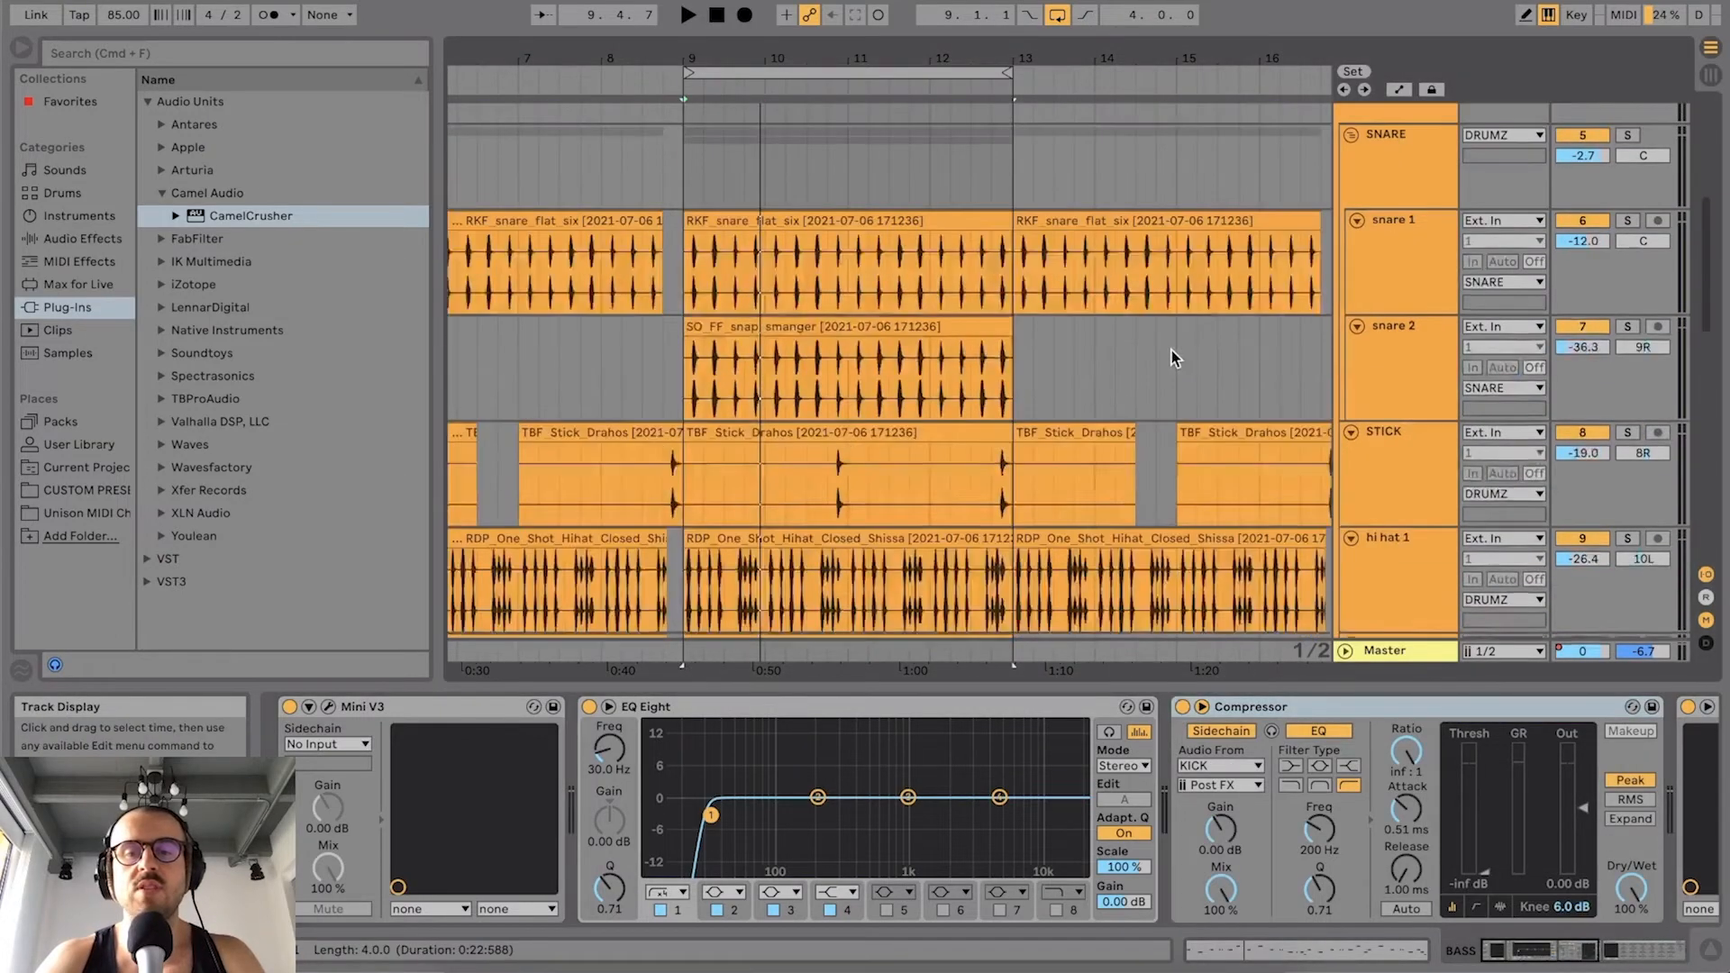
left_click(1360, 216)
left_click(1389, 306)
left_click(1398, 403)
left_click(1401, 530)
scroll(1403, 537, "down", 1)
left_click(1405, 544)
scroll(1407, 540, "down", 4)
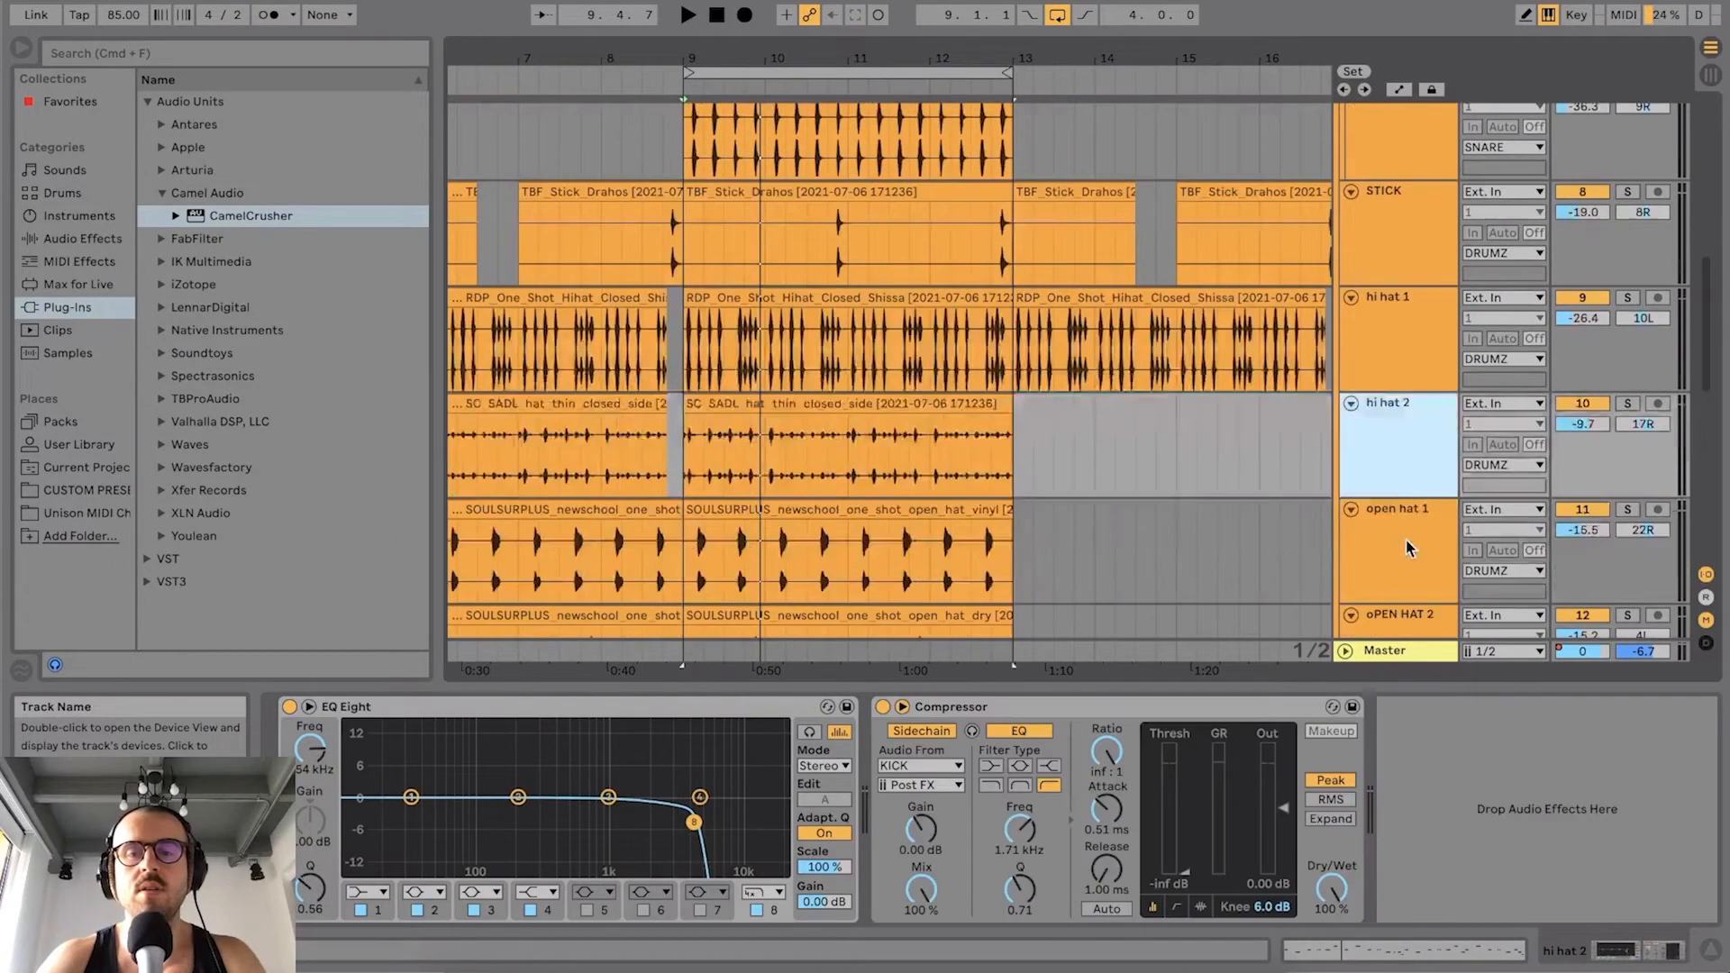
left_click(1410, 509)
Step: Select the CHORDS, BREATHY PAD and FLUTE tracks in turn to view their device chains
scroll(1410, 509, "down", 5)
left_click(1410, 442)
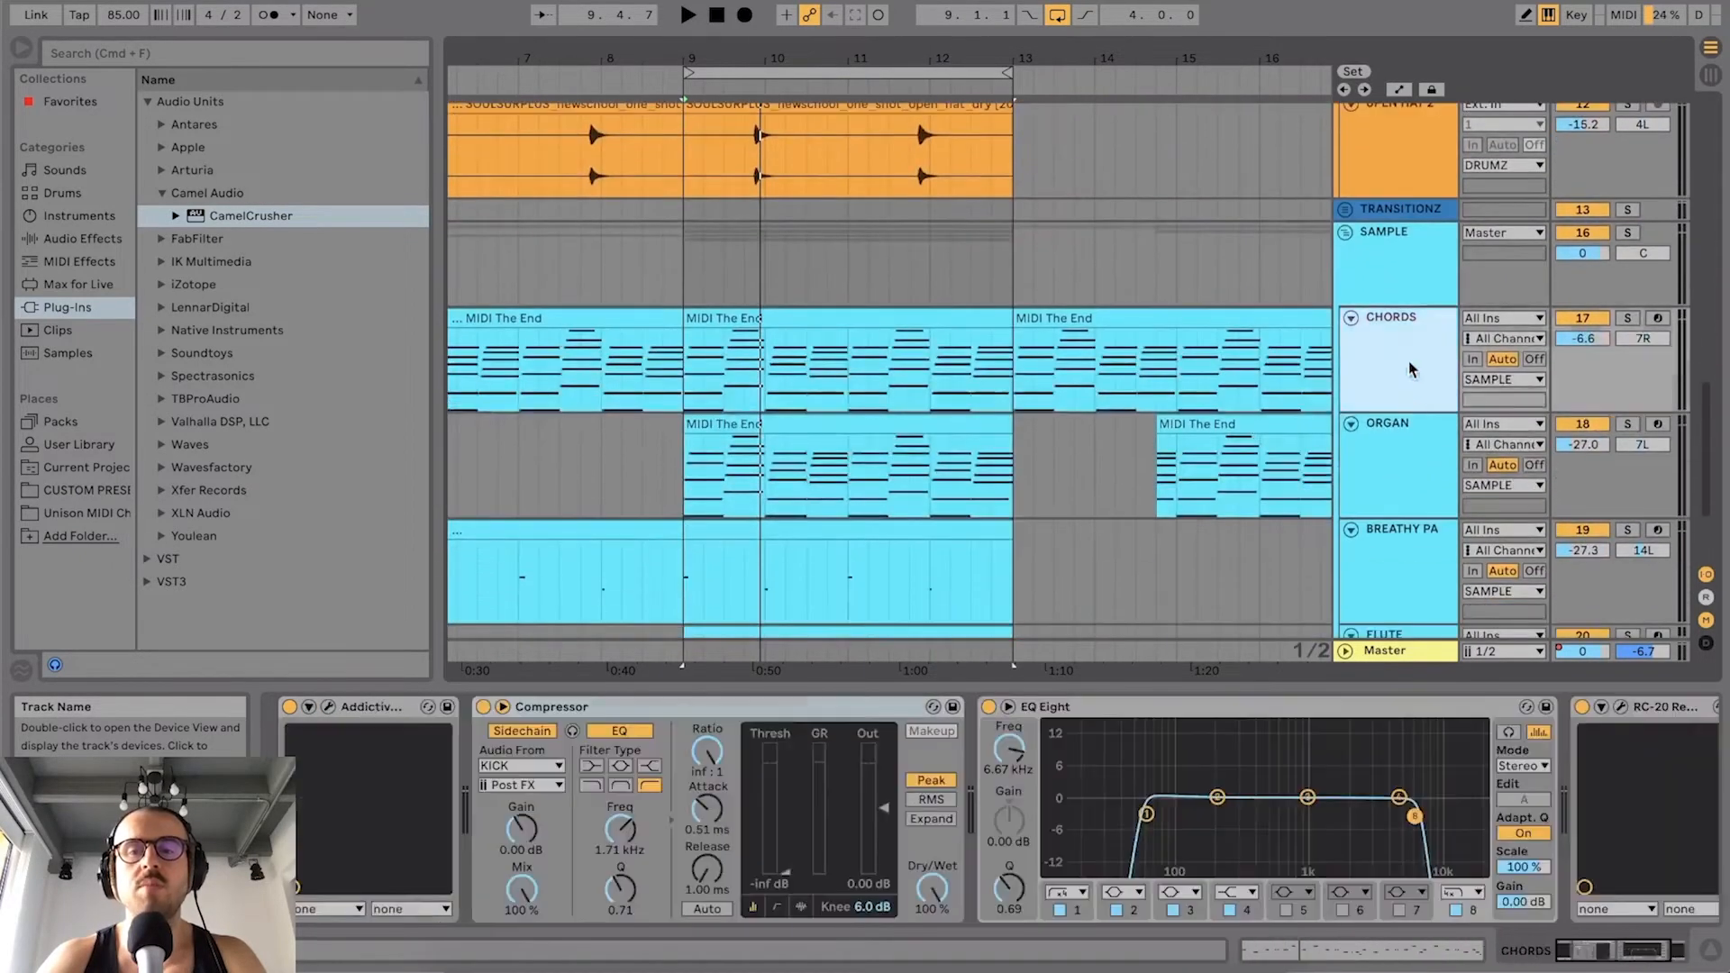
left_click(1411, 560)
scroll(1411, 540, "down", 3)
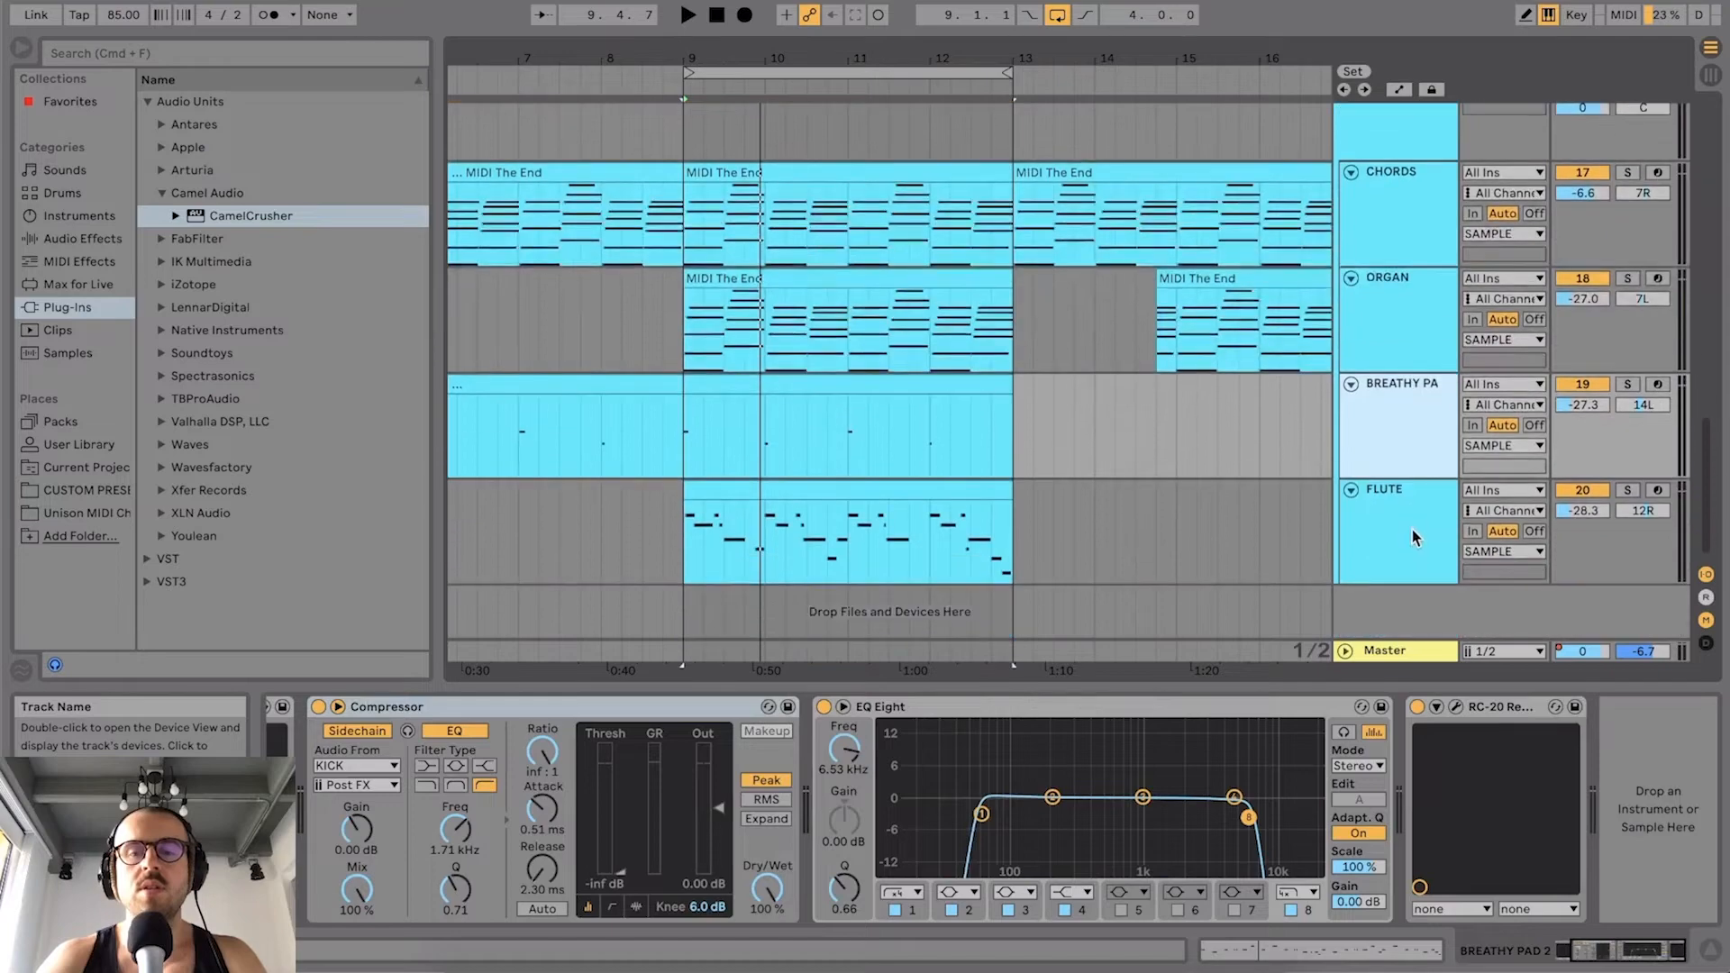
left_click(1410, 527)
Step: Go back to the hi hat 2 track and show its device chain with the sidechained Compressor
scroll(1248, 509, "up", 4)
scroll(1261, 496, "up", 4)
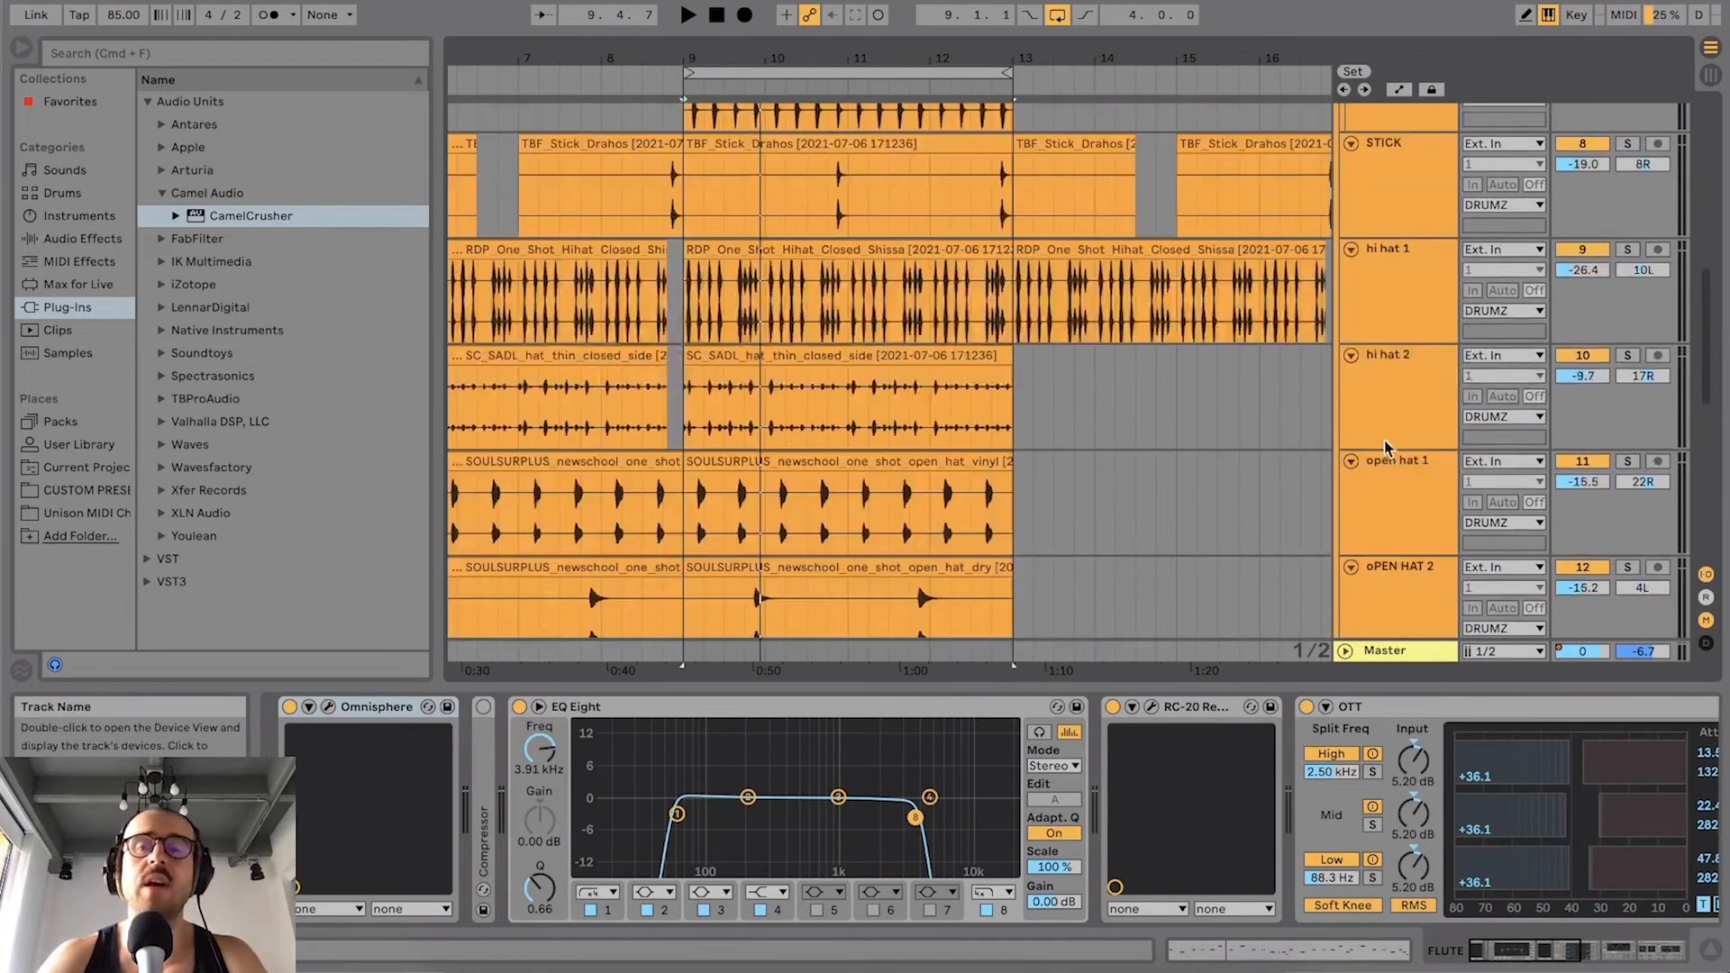
left_click(1310, 437)
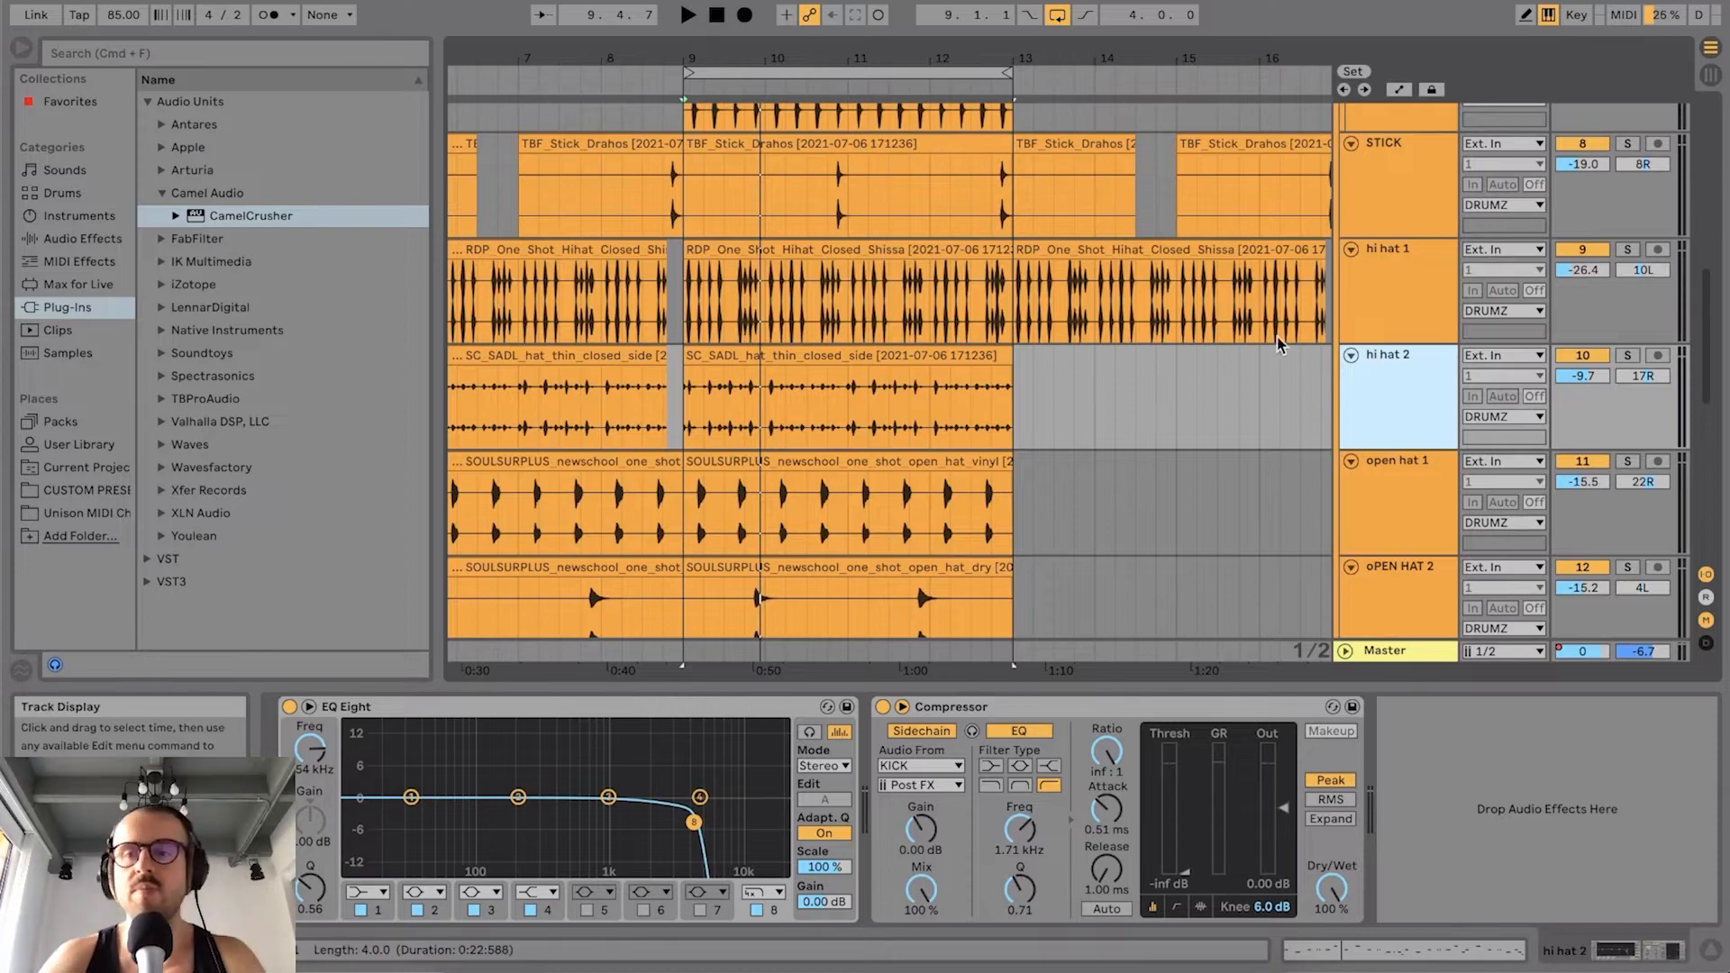
left_click(1427, 279)
left_click(1112, 369)
Step: Solo the CHORDS track, play the loop, and set the hi hat 2 Compressor's release to 1.79 ms
scroll(1110, 364, "down", 10)
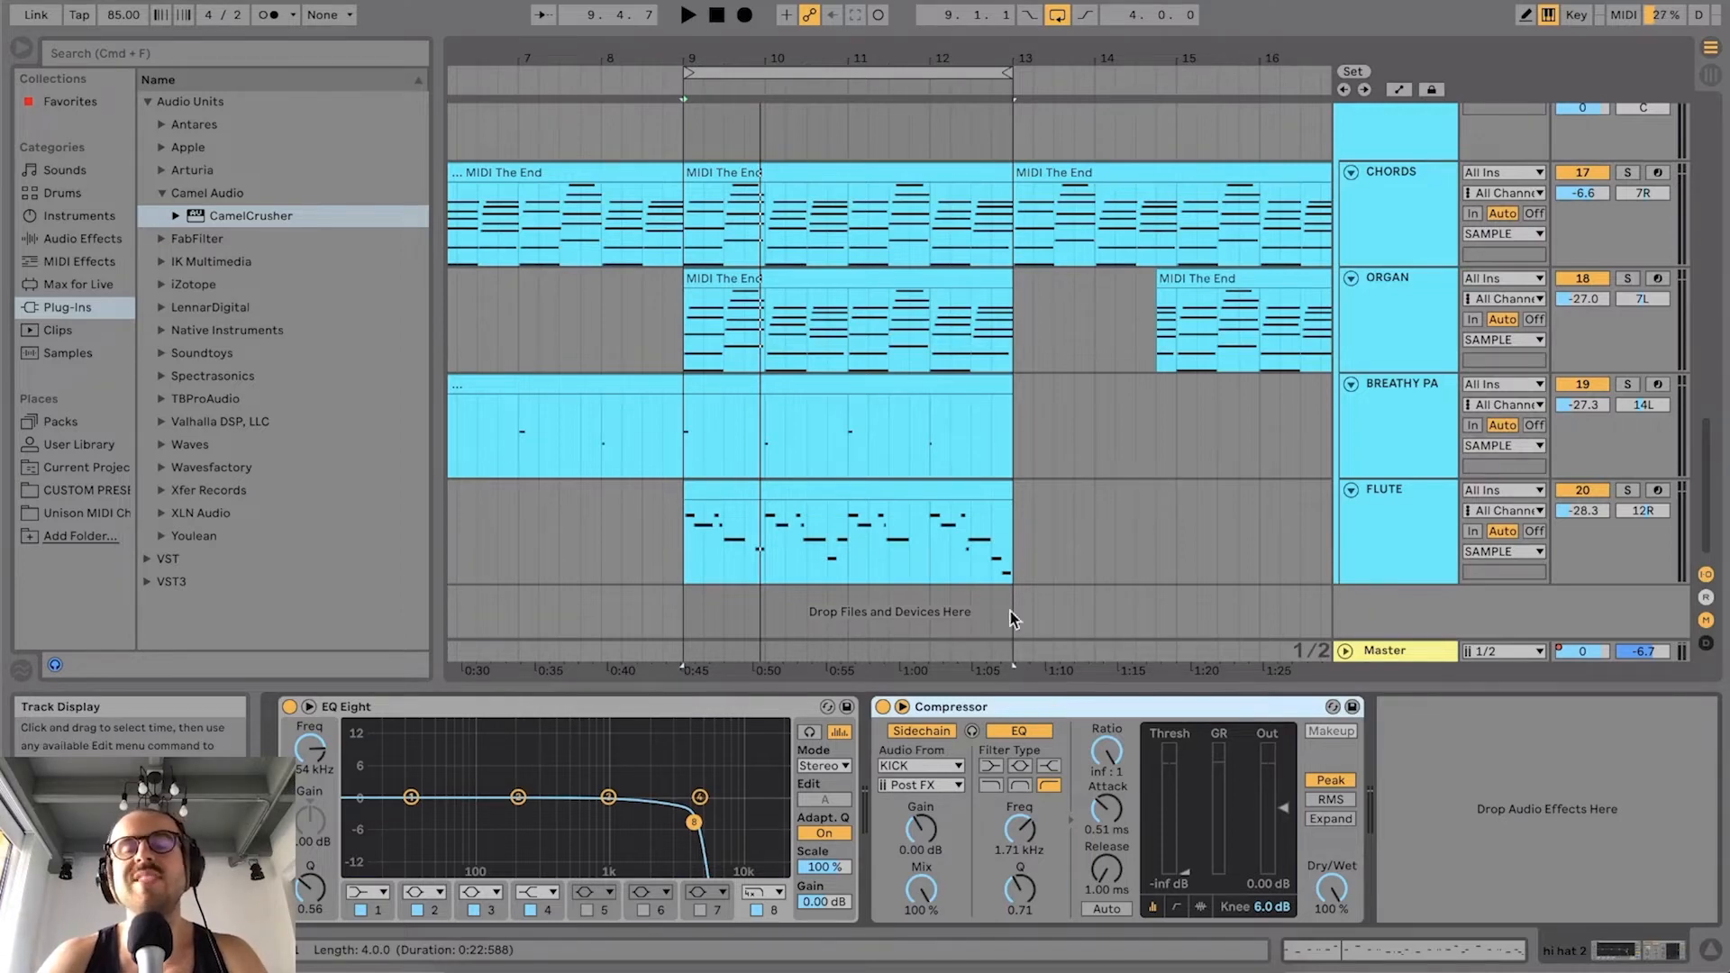
scroll(1108, 342, "up", 2)
left_click(1627, 228)
key("space")
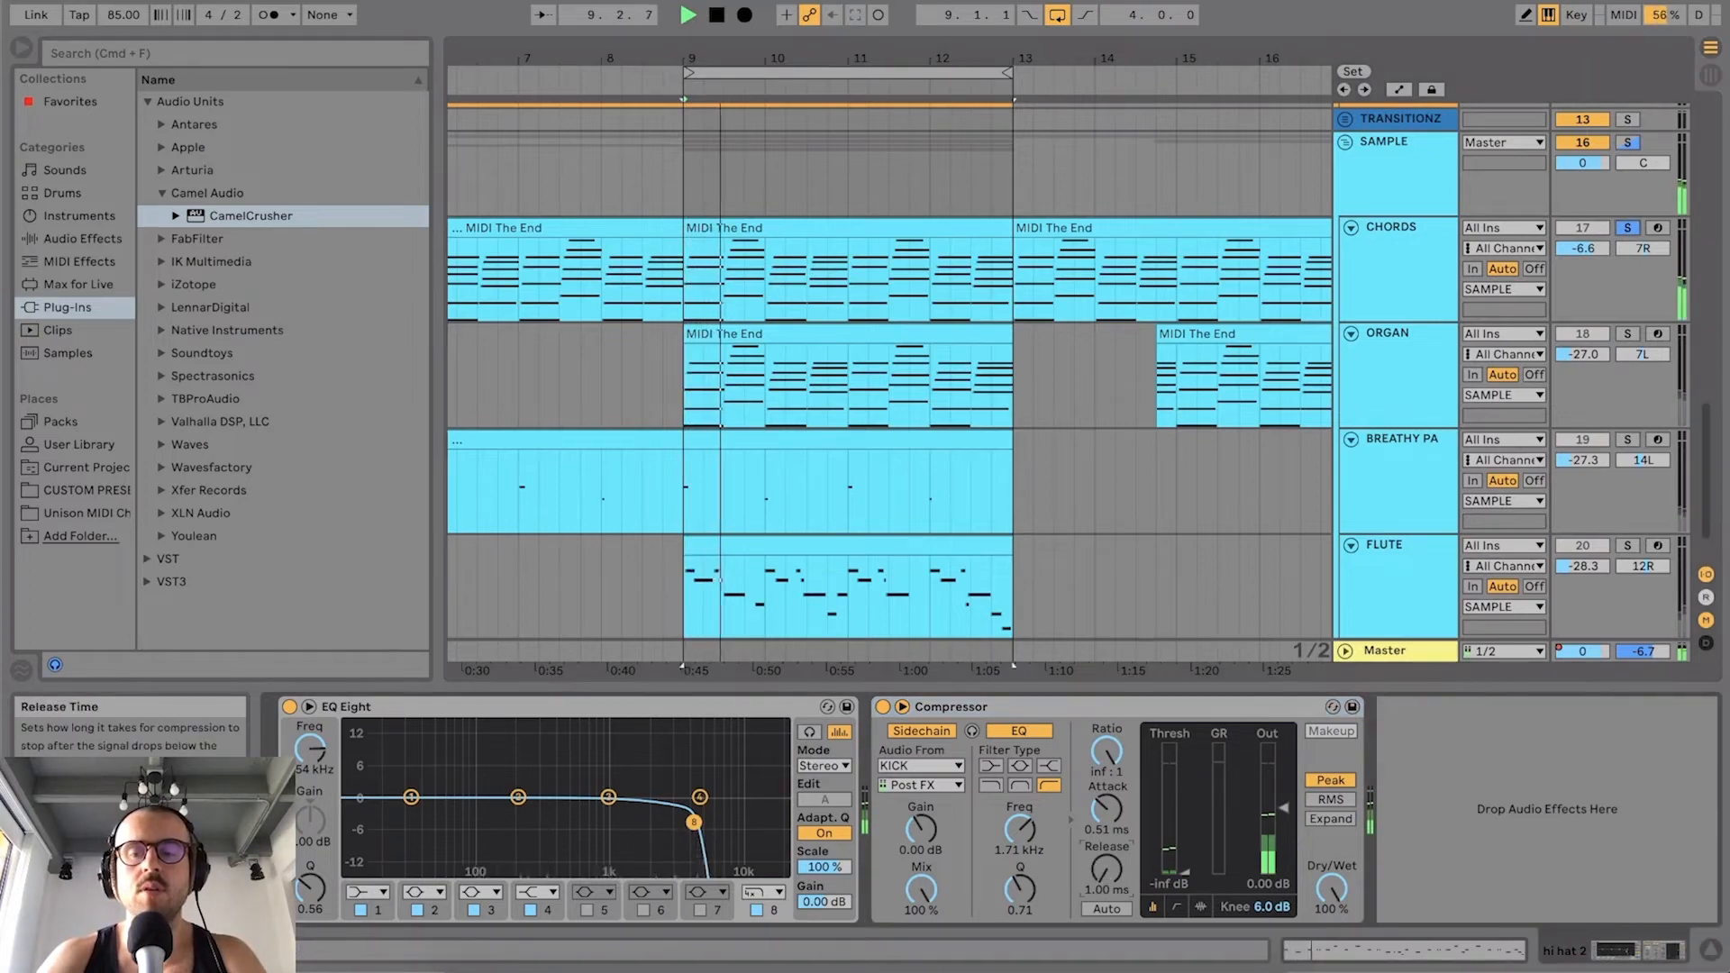
key("space")
left_click_drag(1106, 876, 1107, 871)
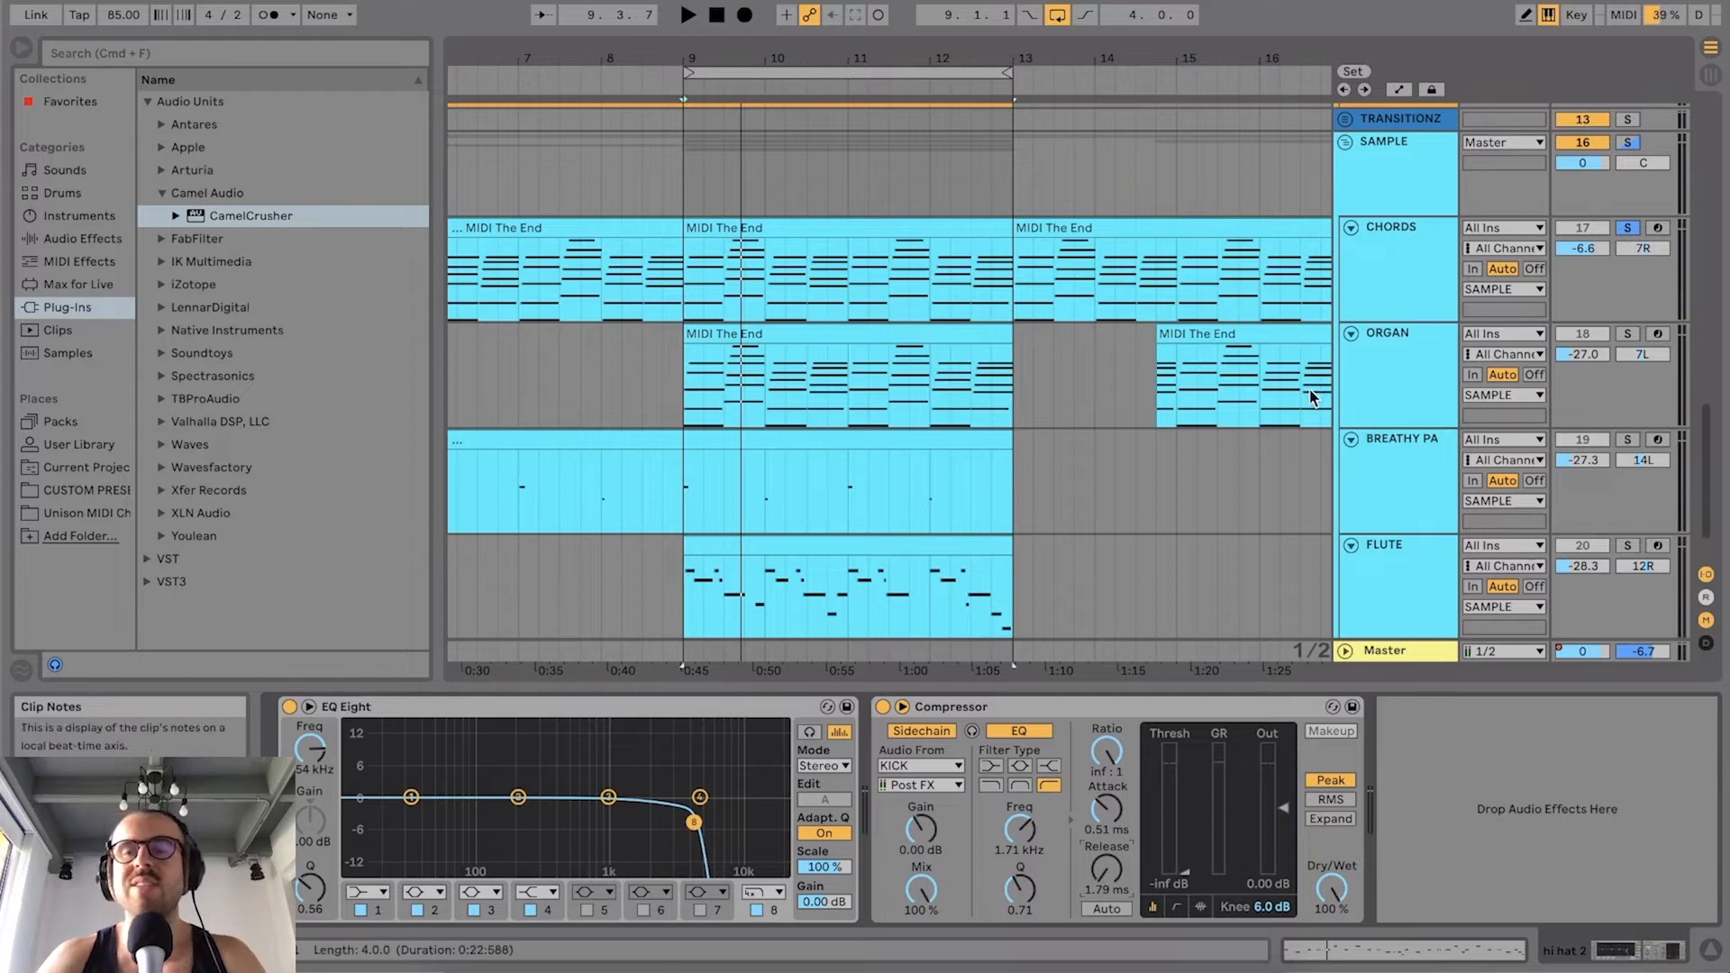
Step: Play the loop with the CHORDS track unsoloed for comparison and solo it again
left_click(1627, 233)
key("space")
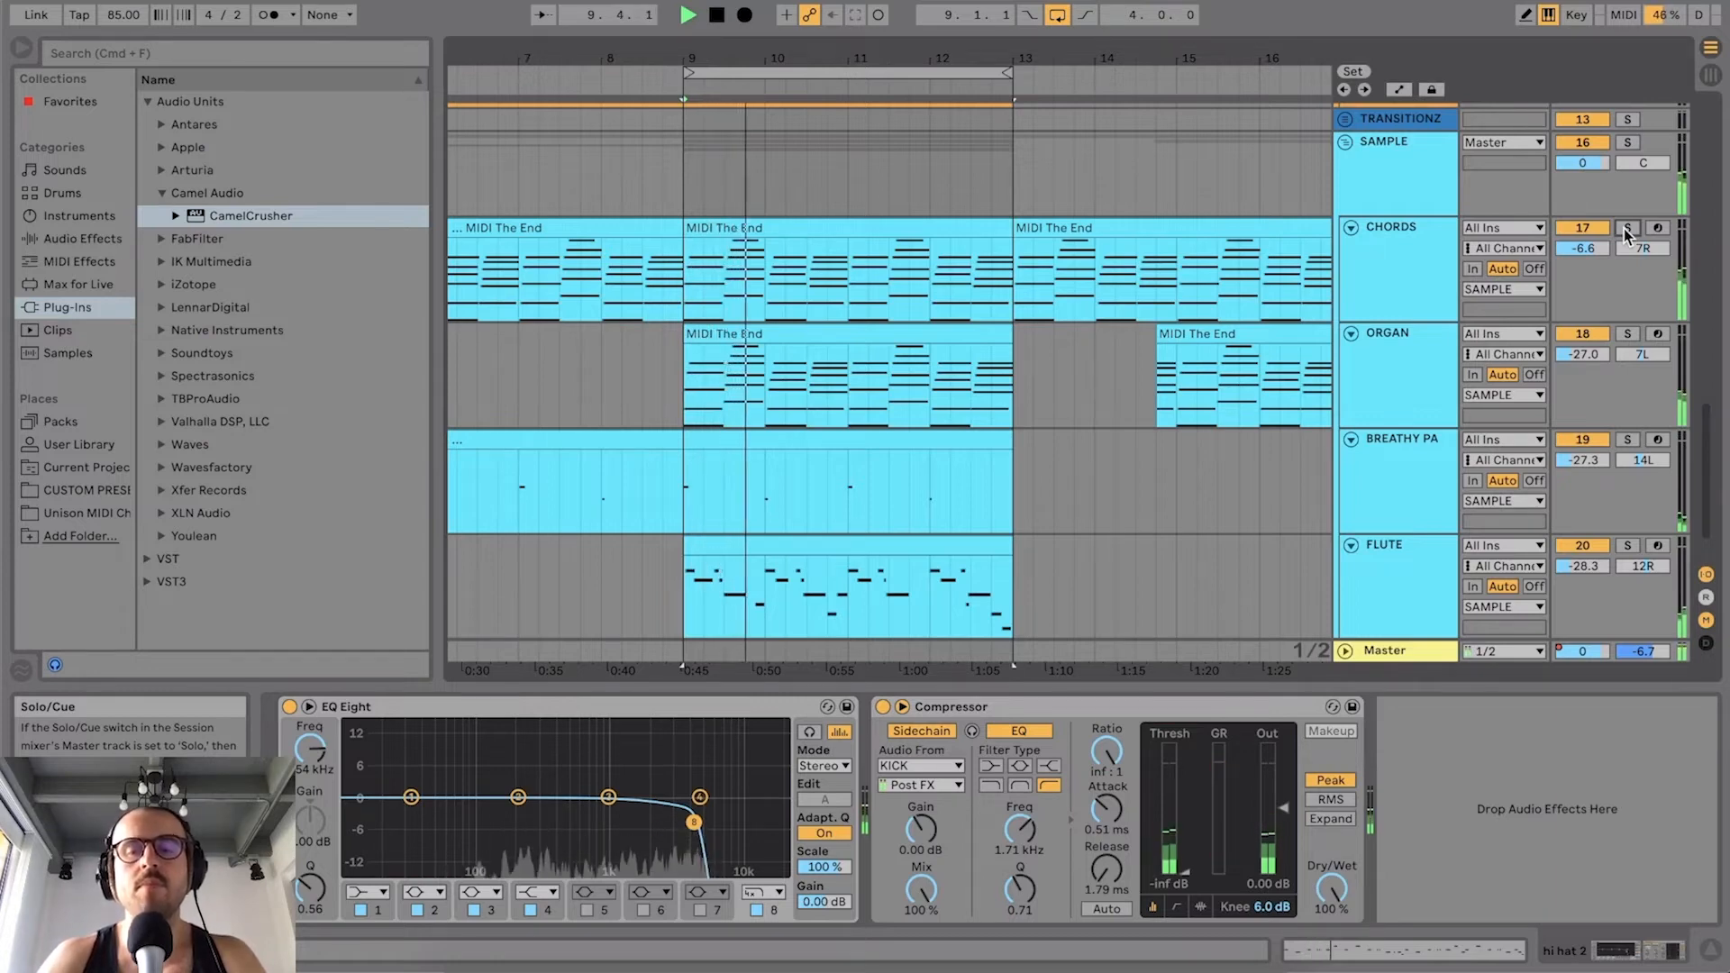
left_click(1627, 230)
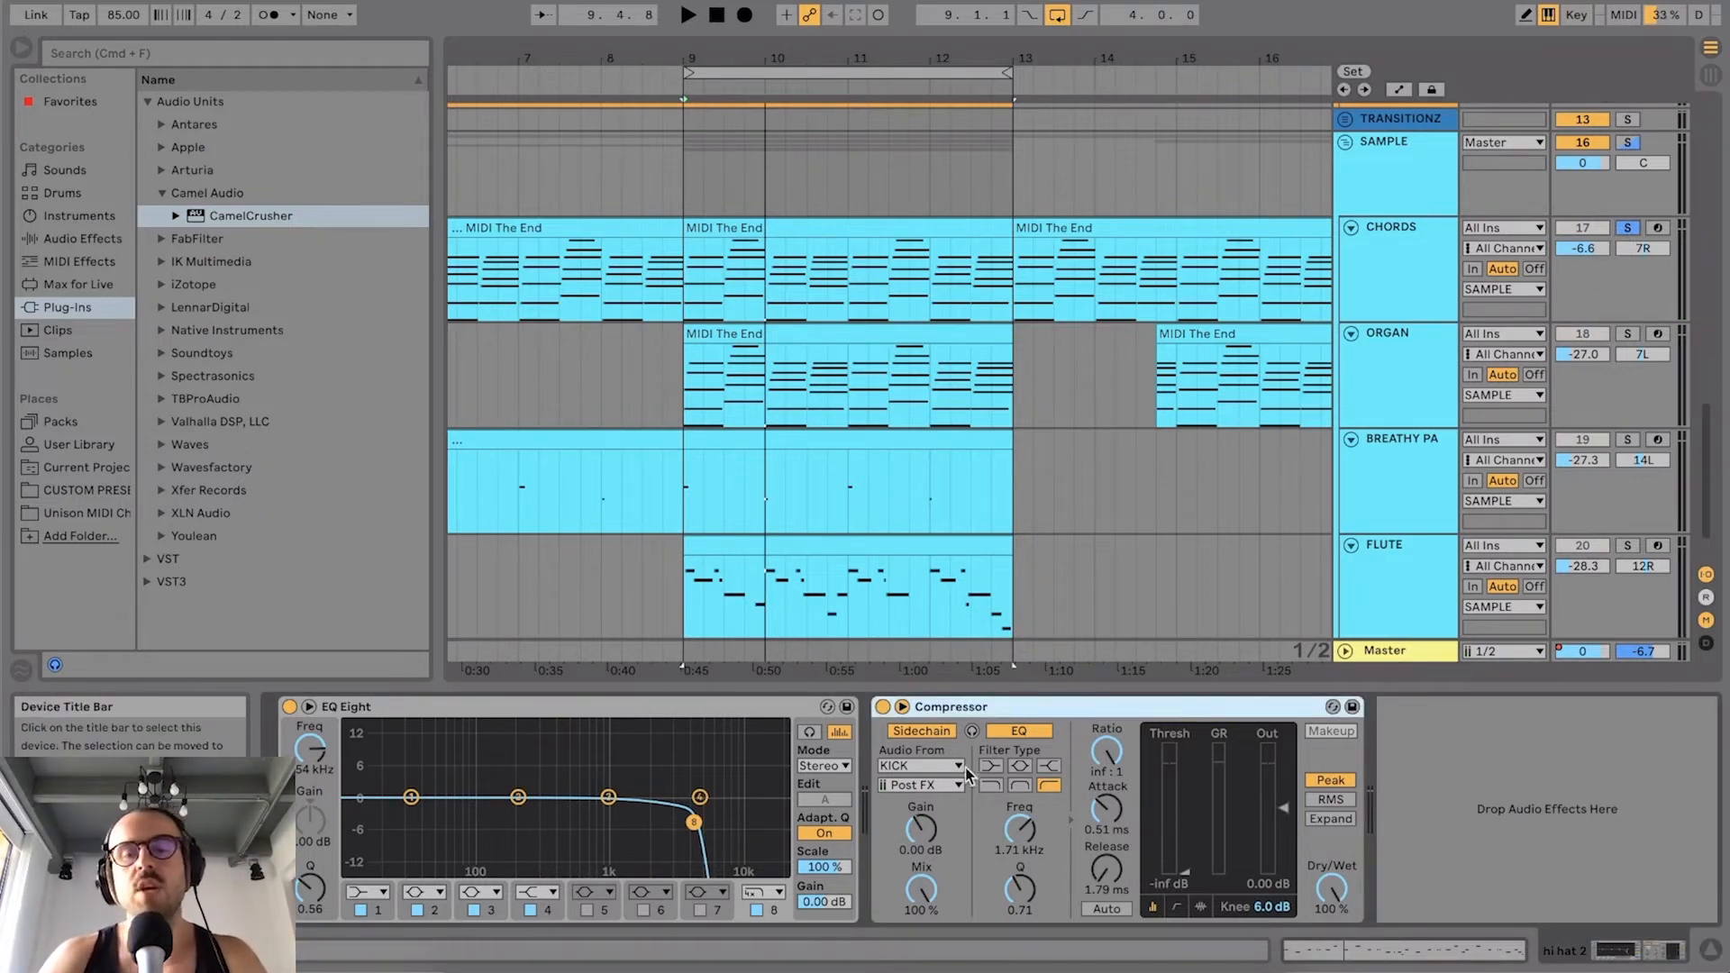
Step: Check the hi hat 2 Compressor's sidechain source and try its sidechain EQ frequency at 30 Hz while playing the loop
left_click(920, 768)
left_click(920, 771)
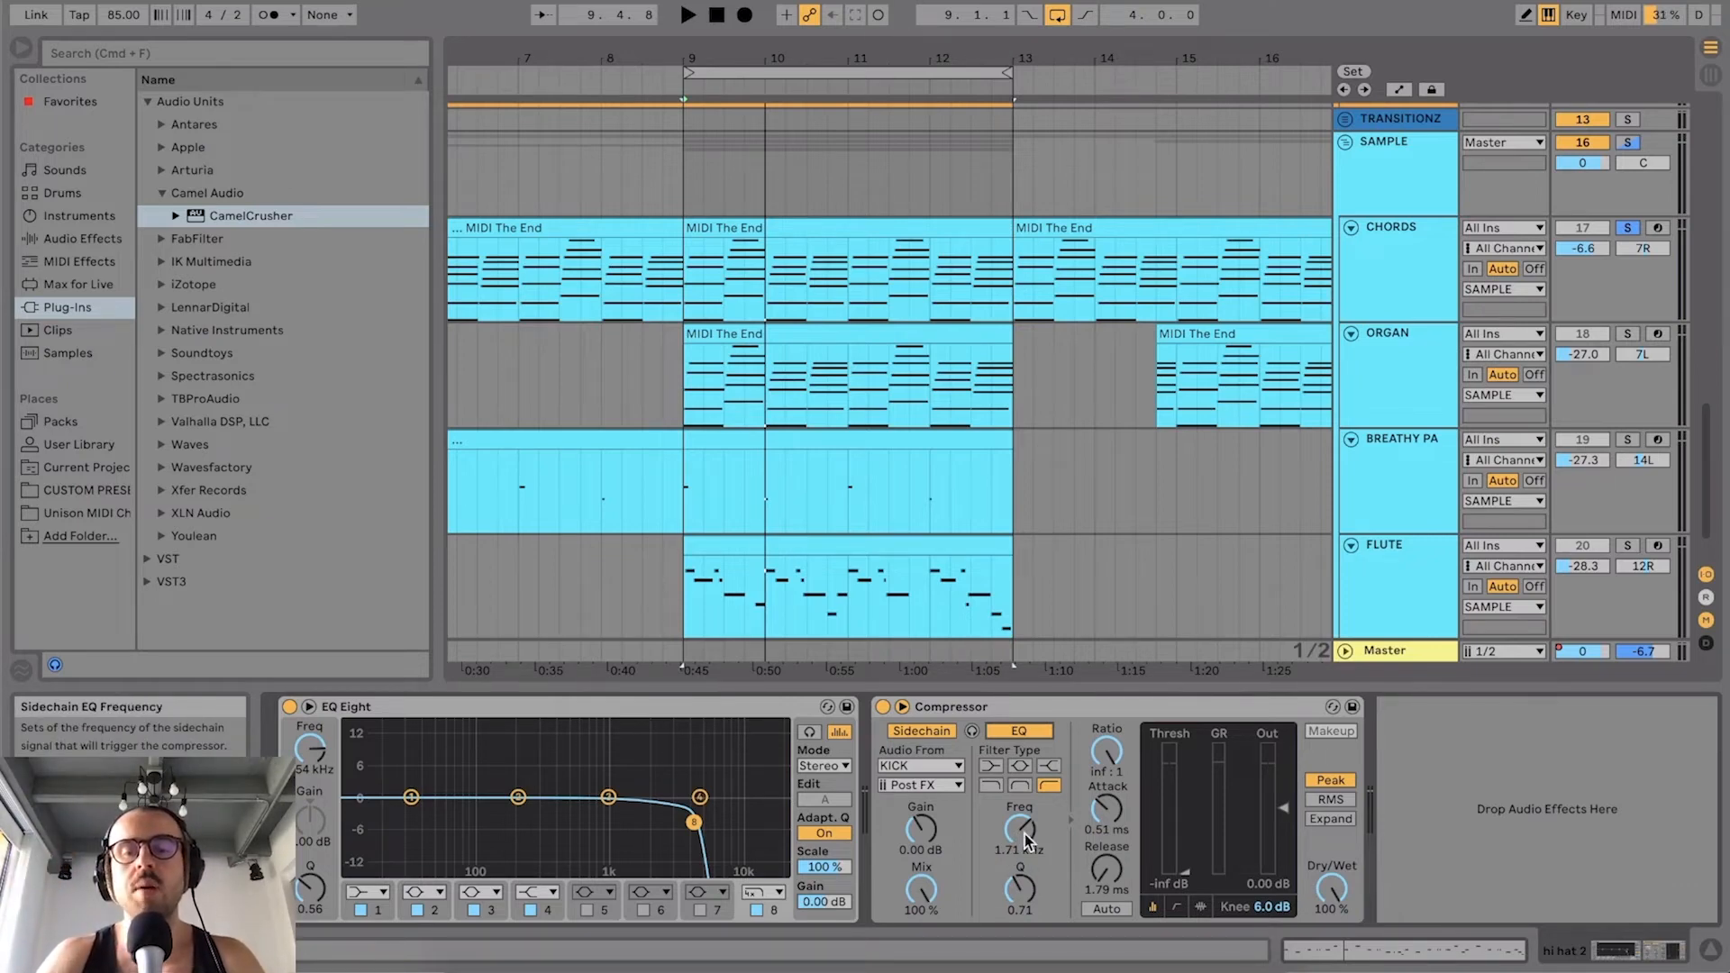
key("space")
left_click_drag(1023, 831, 1023, 901)
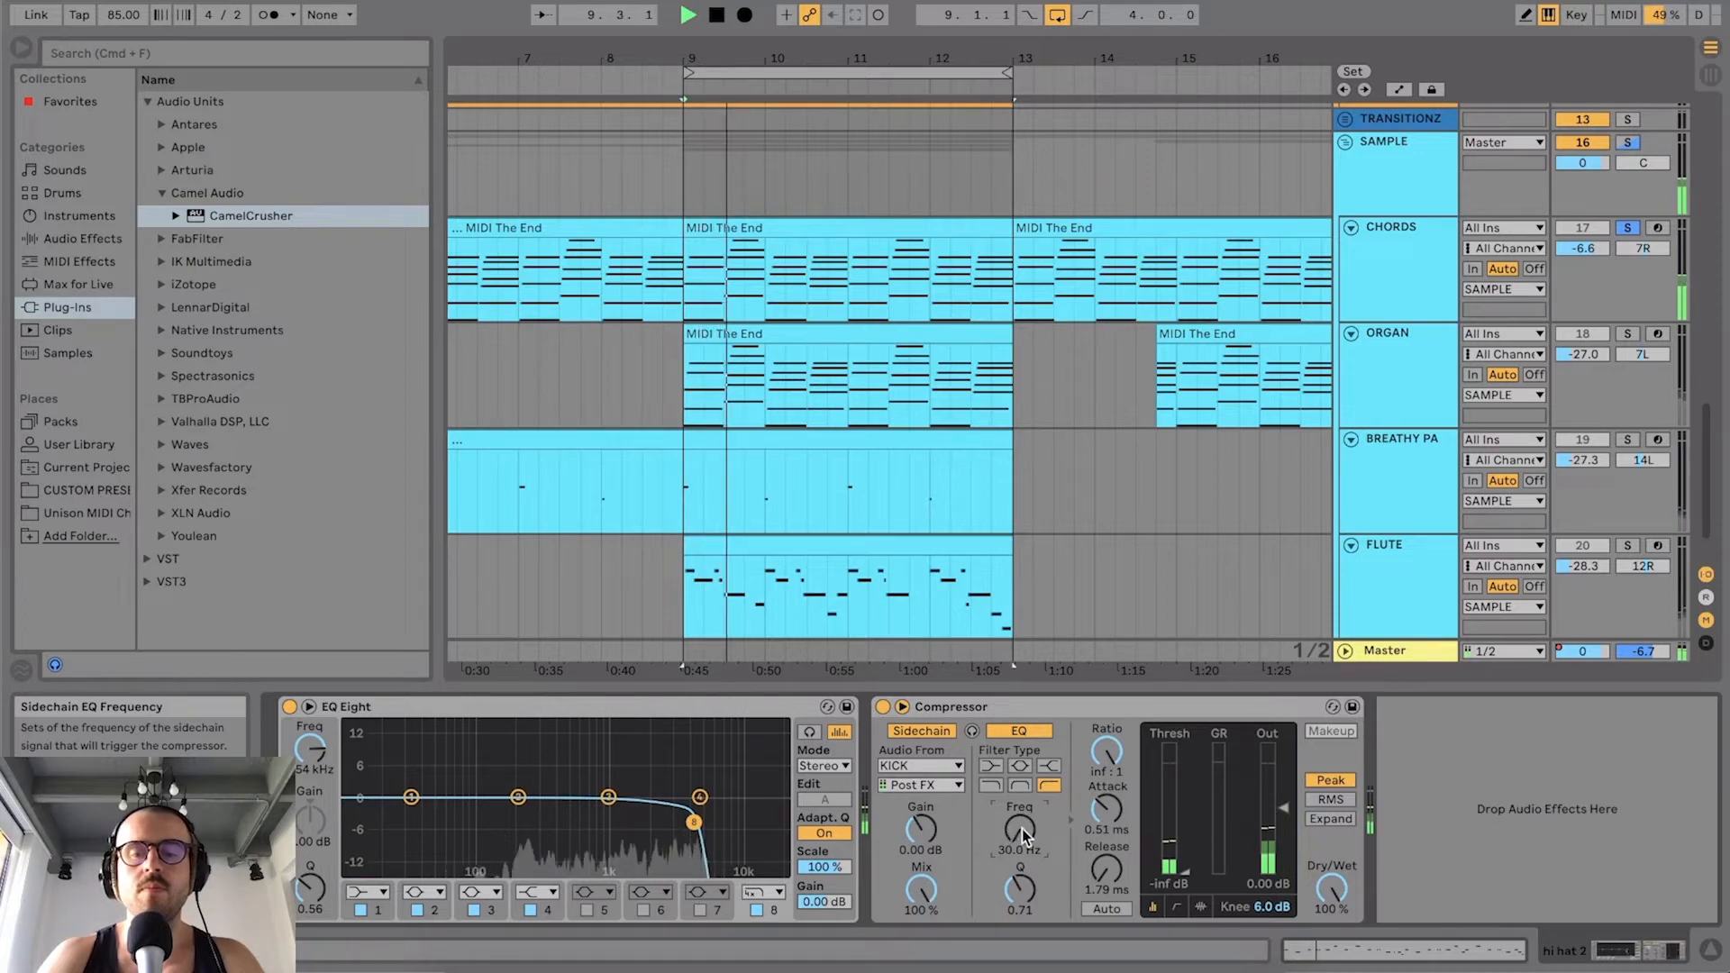
key("space")
key("space")
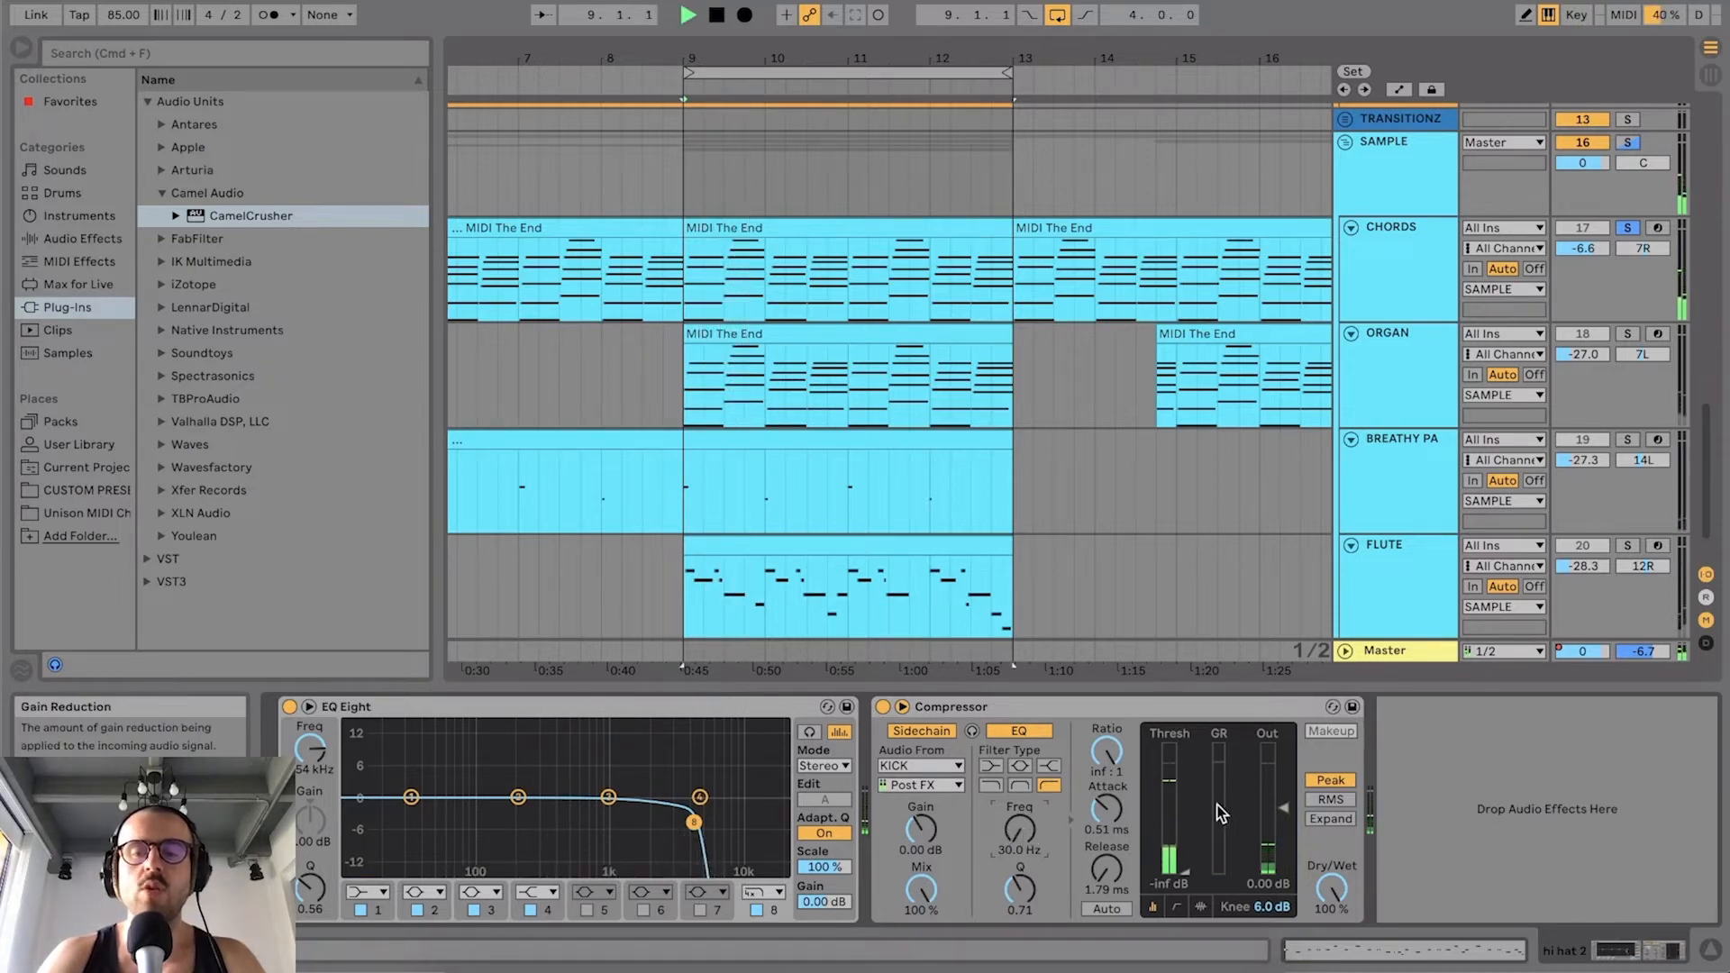
key("space")
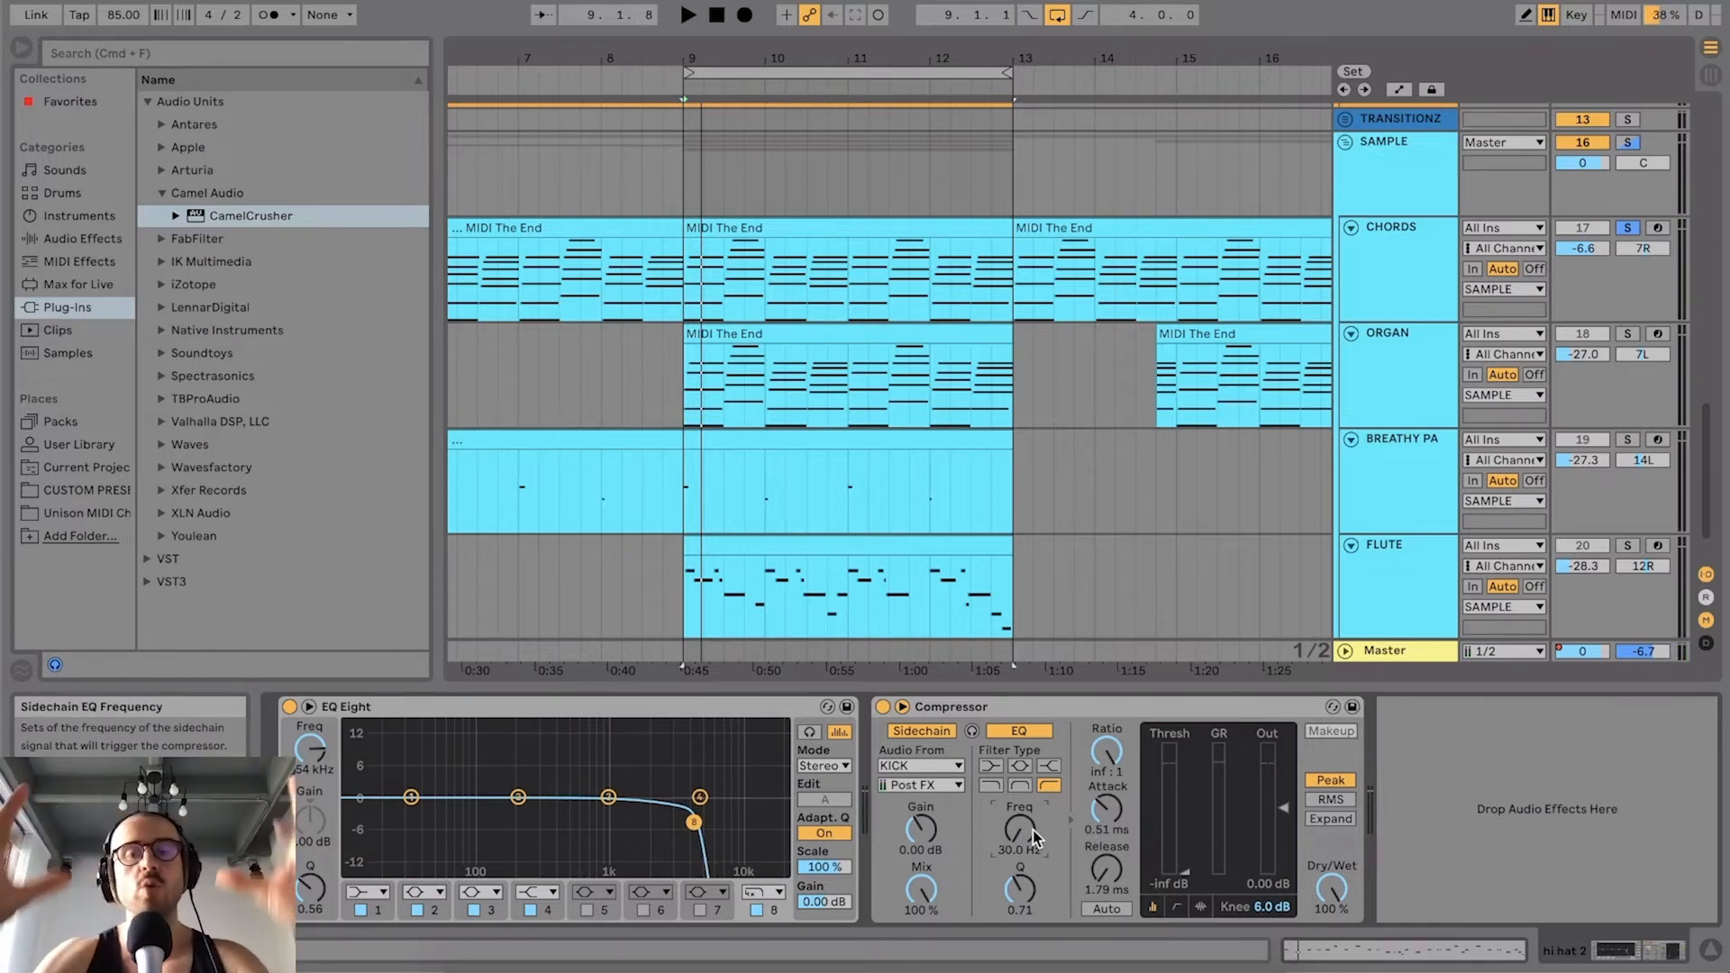
Step: Audition the hi hat 2 Compressor with sidechain EQ frequency 1.15 kHz and release 8.81 ms, and set its Dry/Wet to 81%
left_click_drag(1027, 830, 1027, 823)
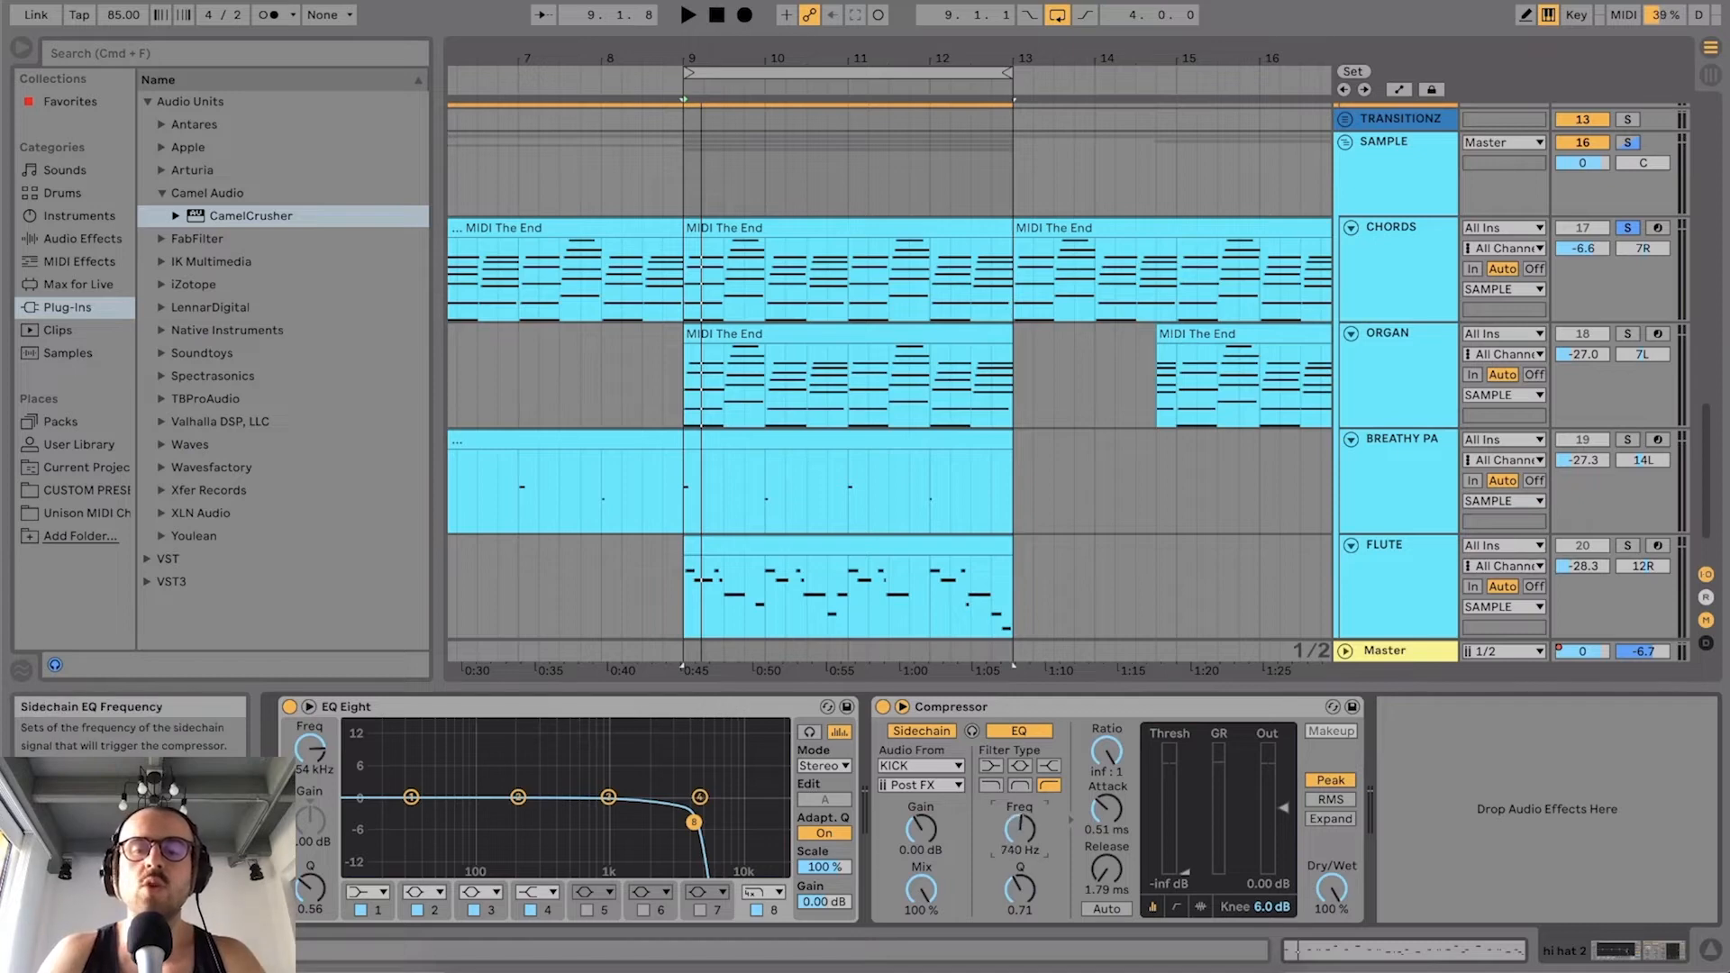
key("space")
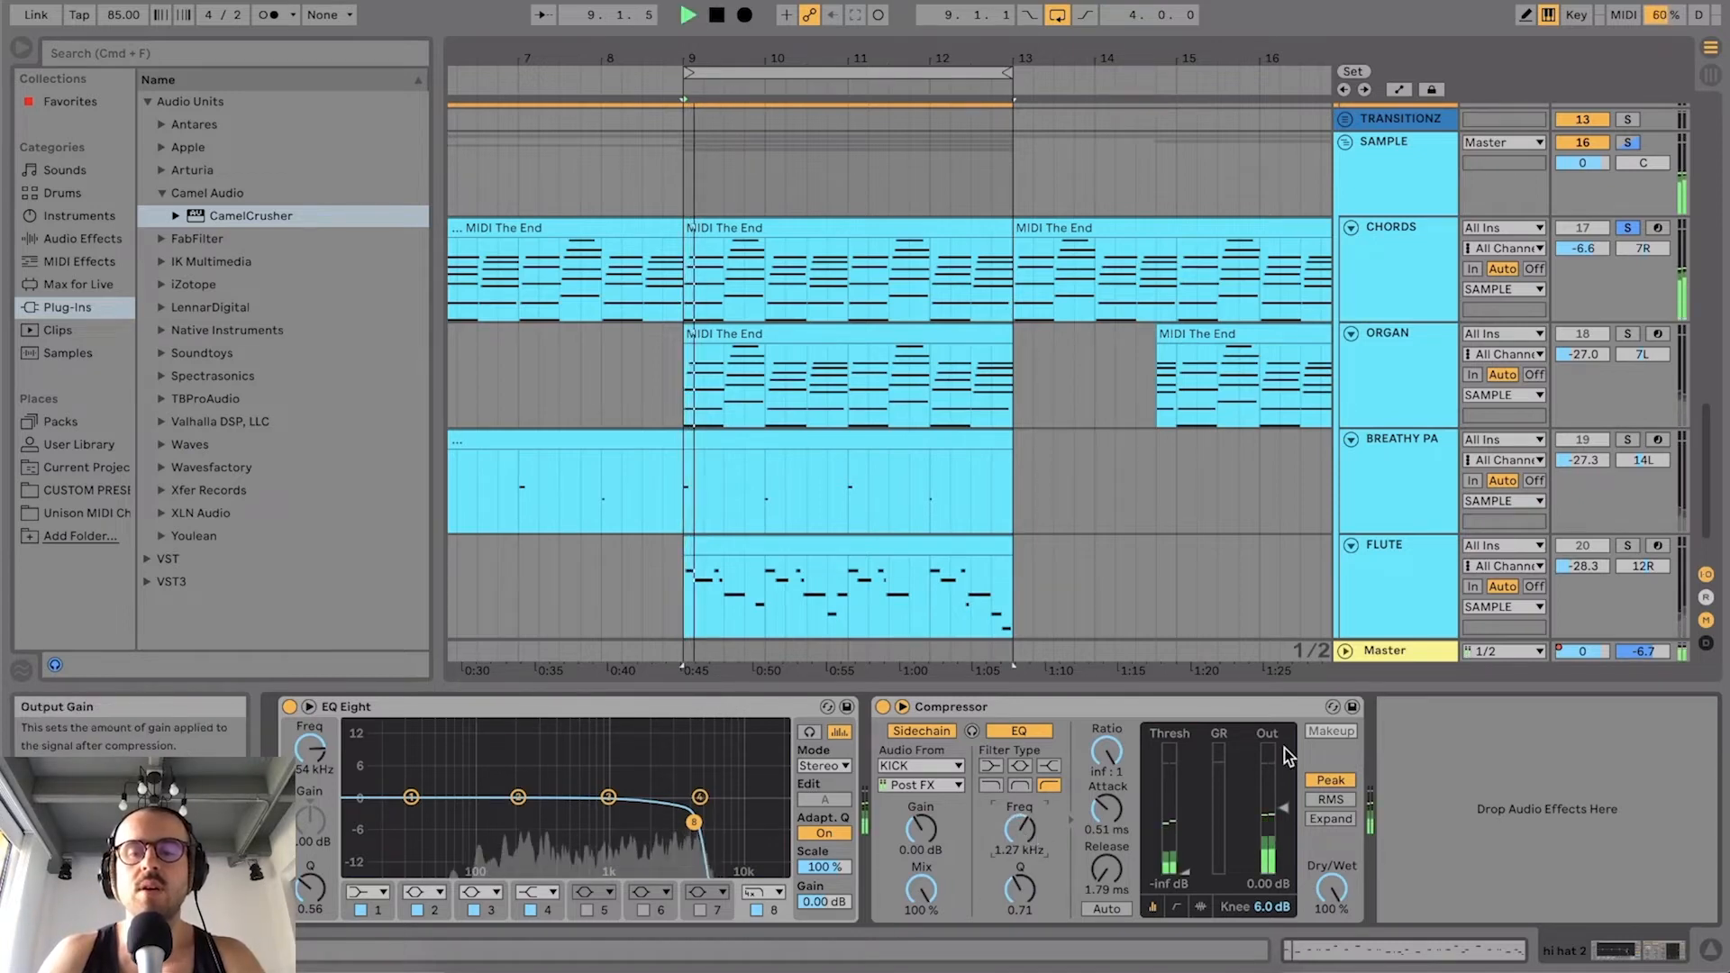
left_click_drag(1025, 829, 1025, 829)
key("space")
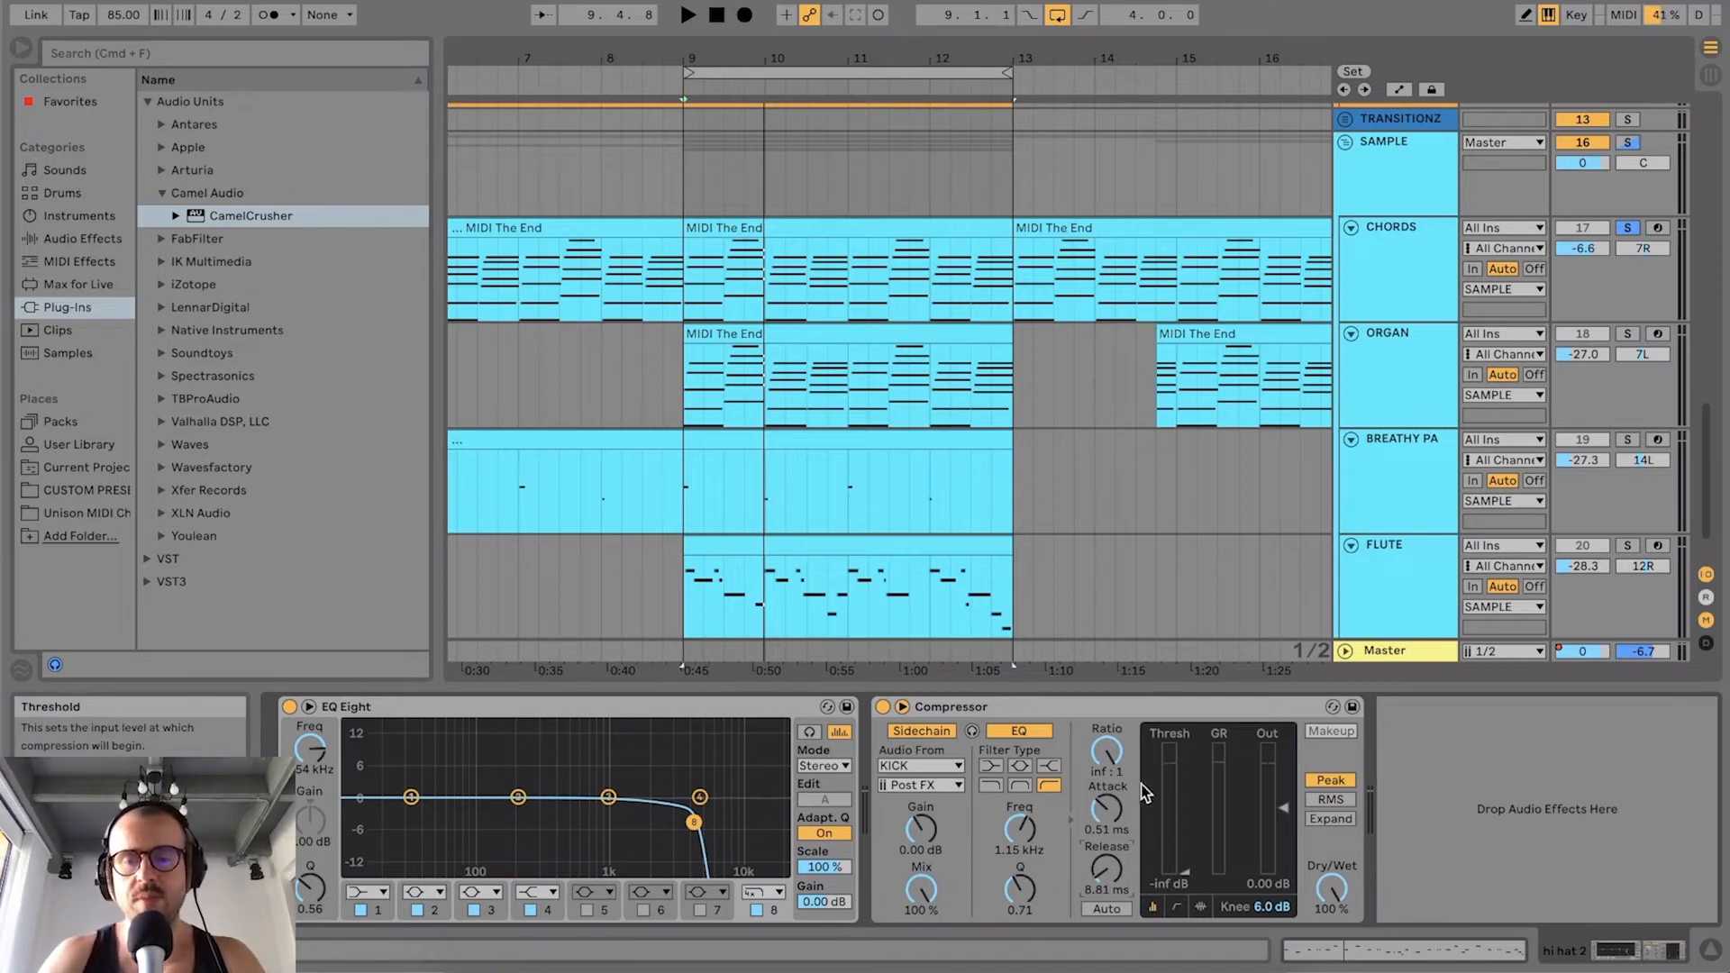
left_click_drag(1331, 890, 1331, 907)
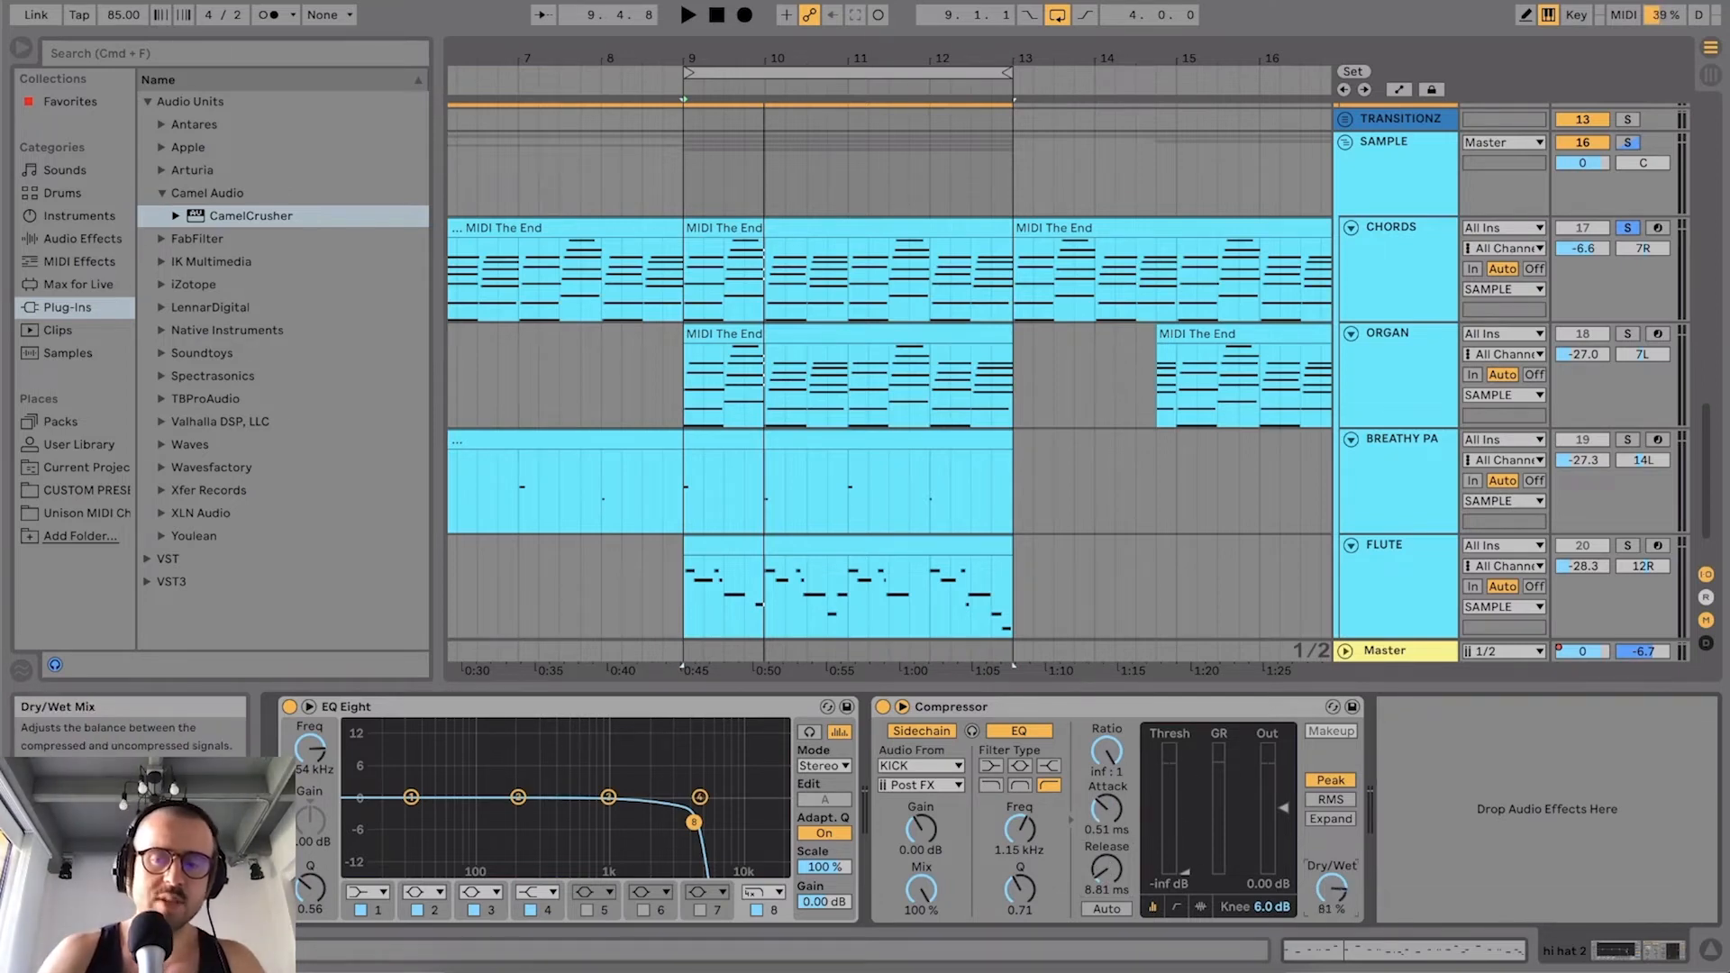
Step: Show the BREATHY PAD track's device chain with its Compressor and EQ Eight in view
scroll(1115, 412, "up", 2)
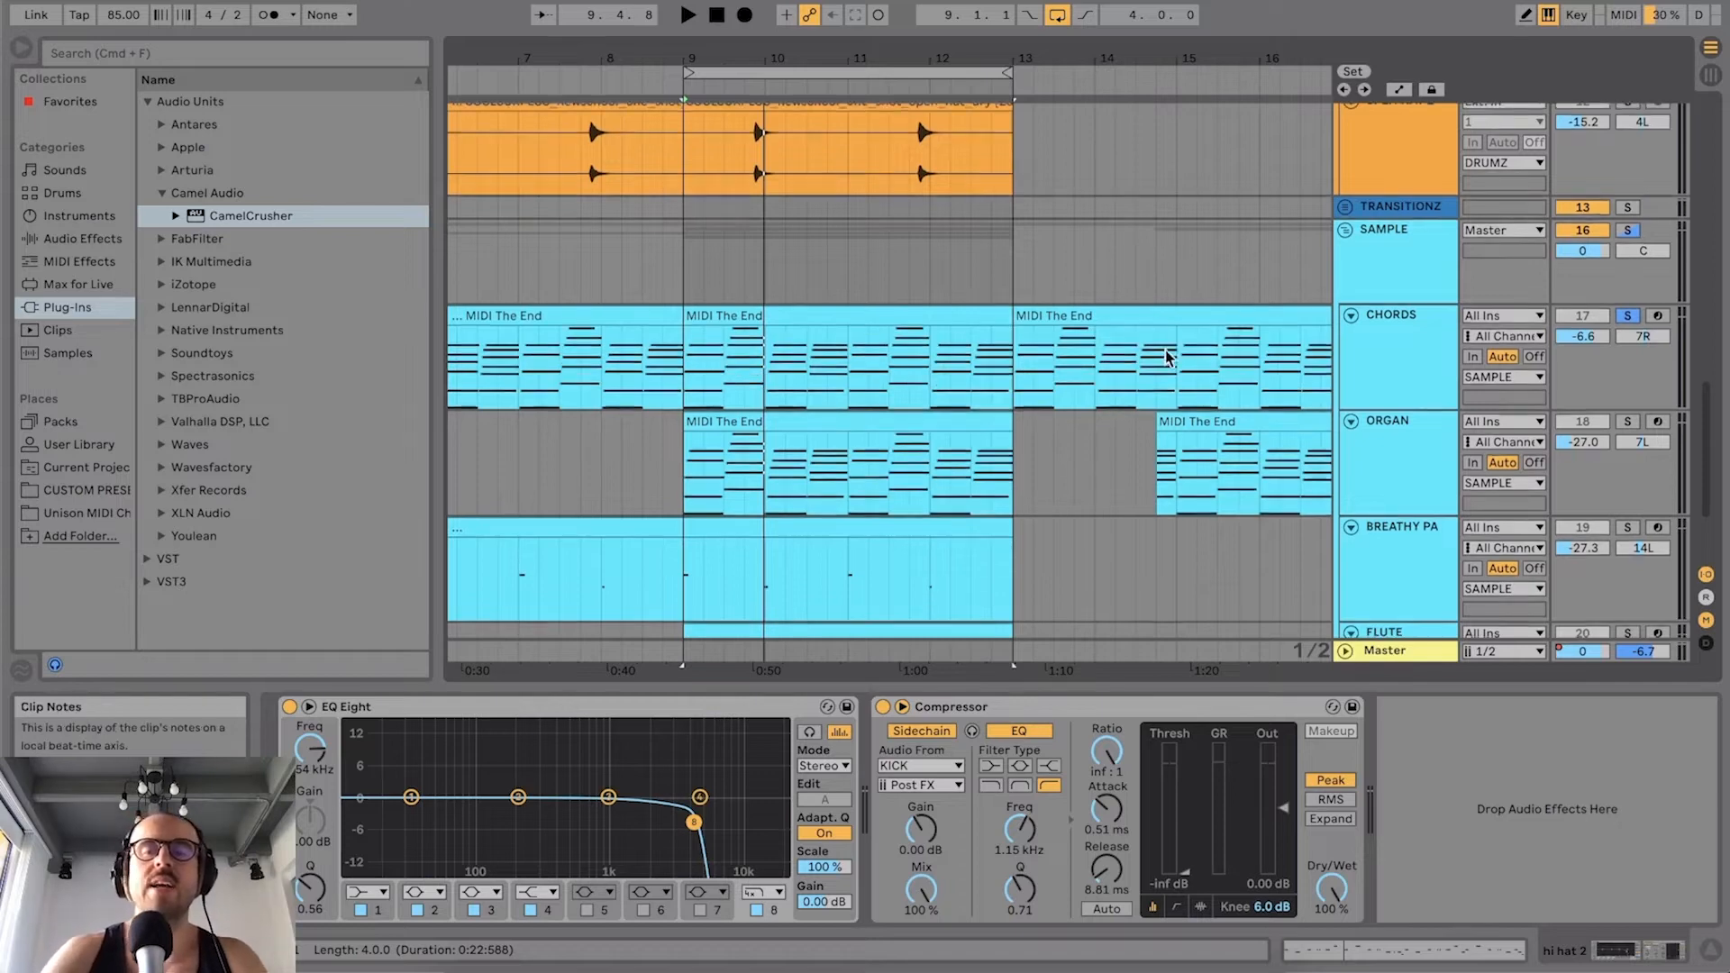
scroll(1159, 356, "down", 3)
left_click(1364, 435)
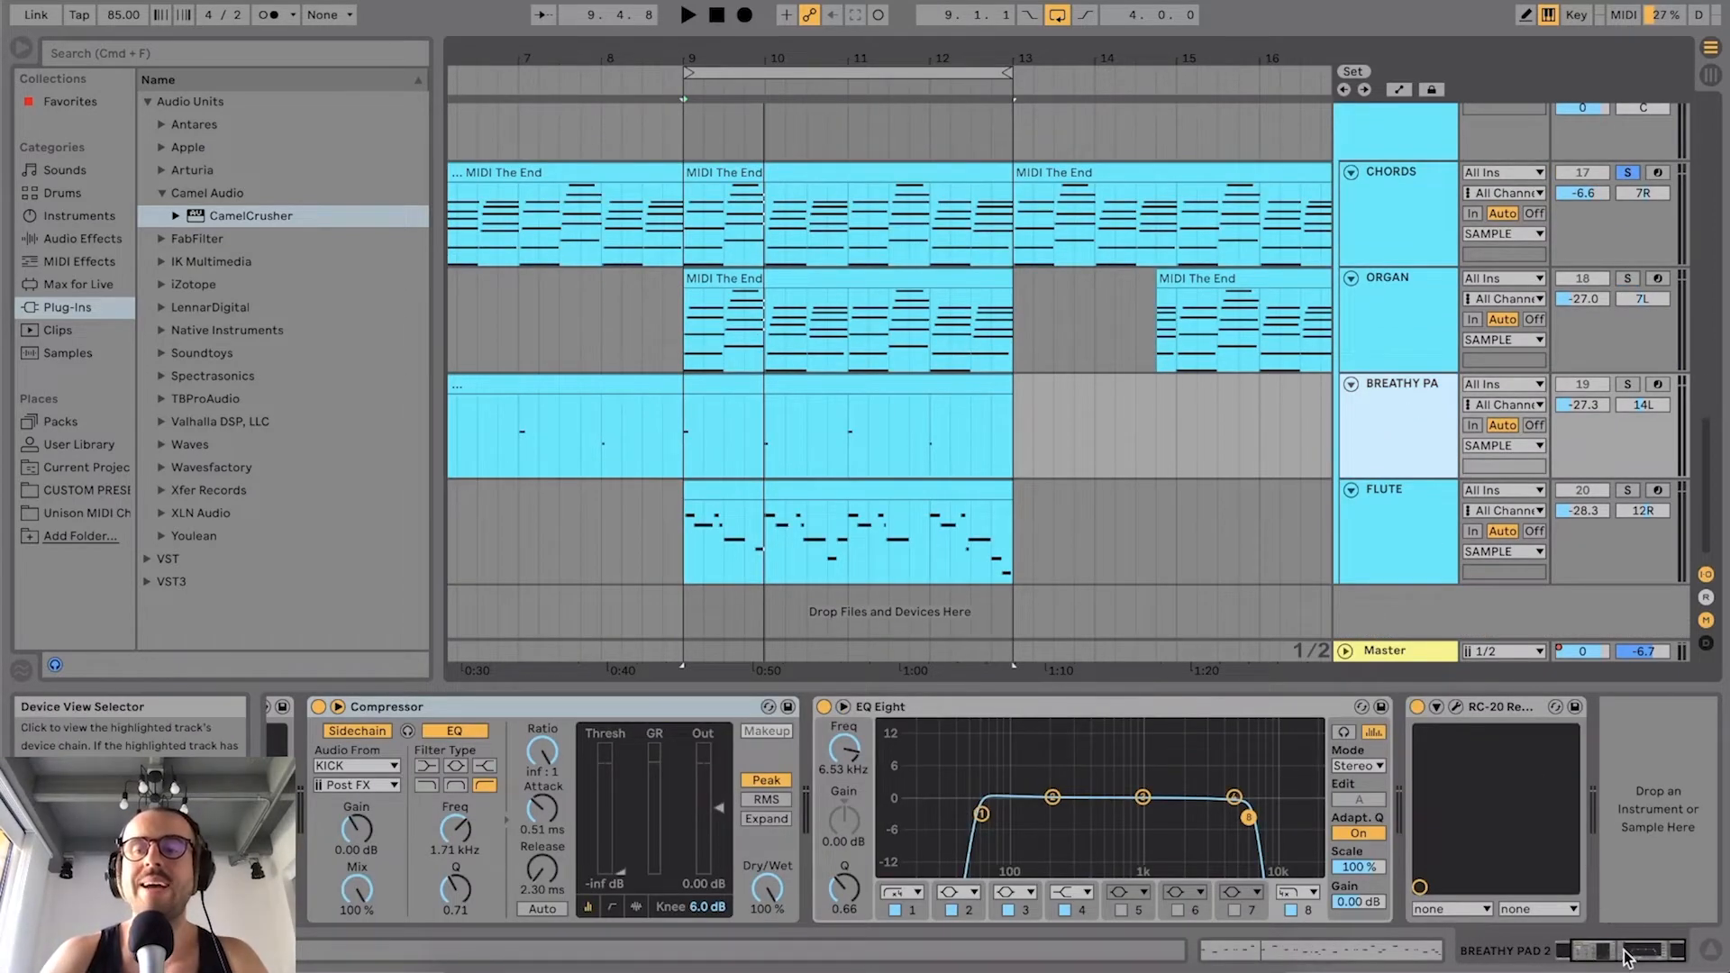
left_click_drag(1627, 953, 1566, 953)
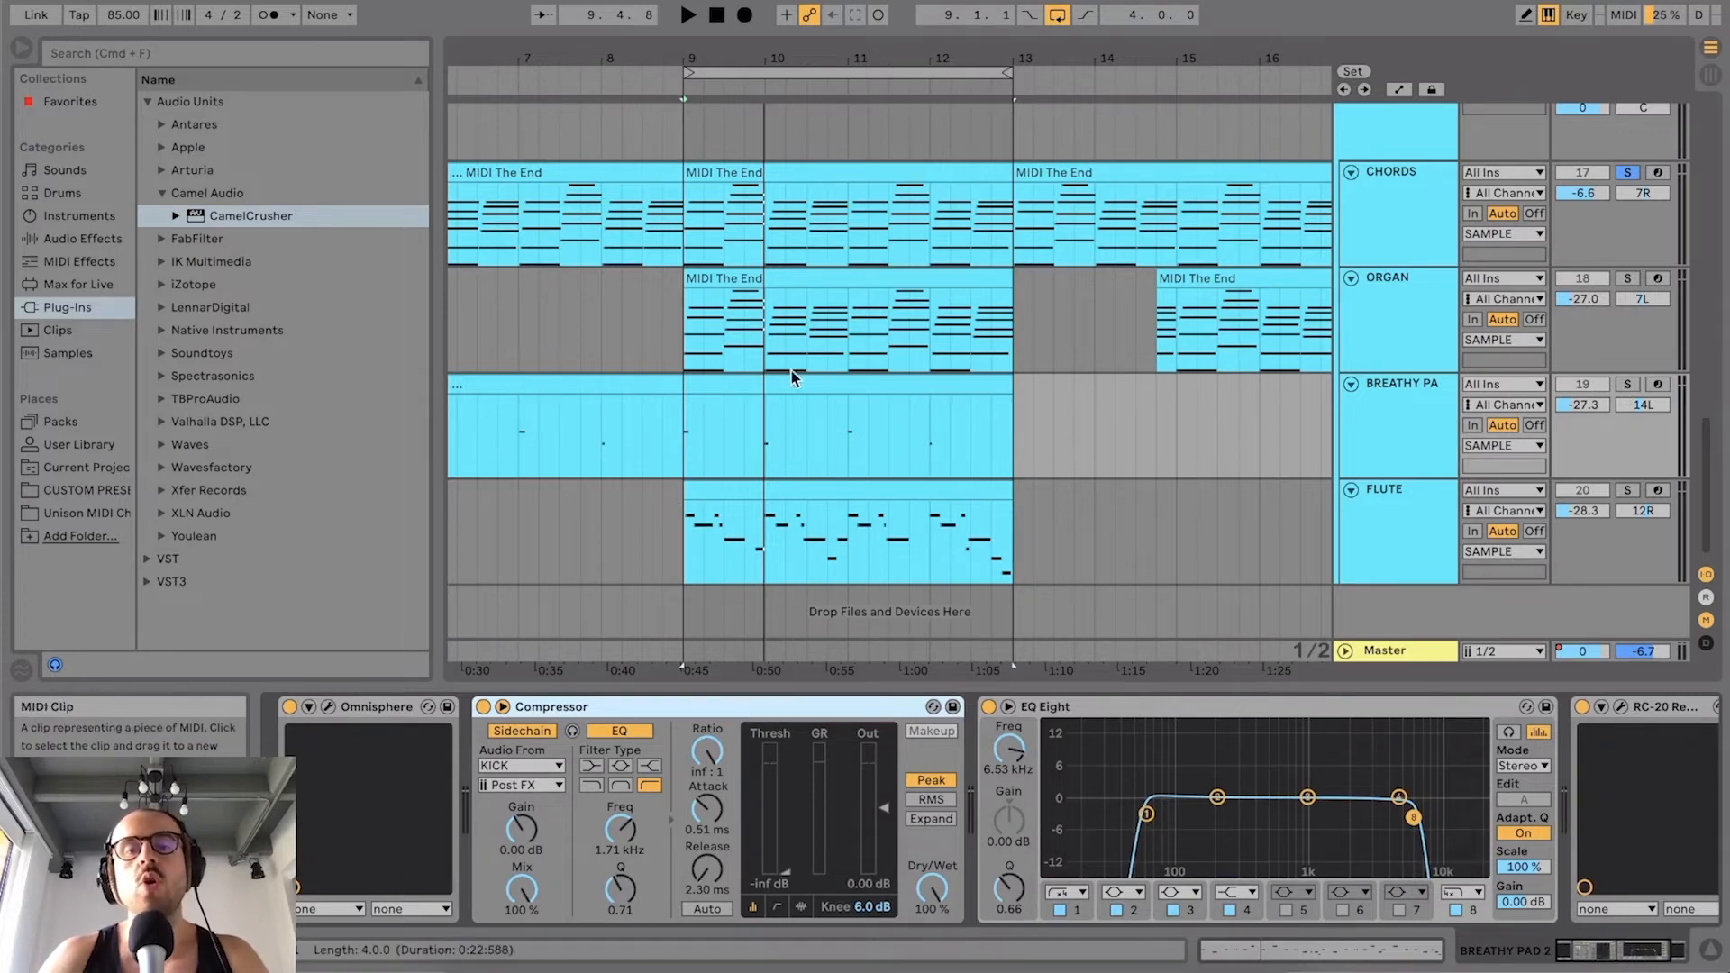
Step: Audition the BREATHY PAD track in solo from early in bar 9, and unsolo it
left_click(701, 420)
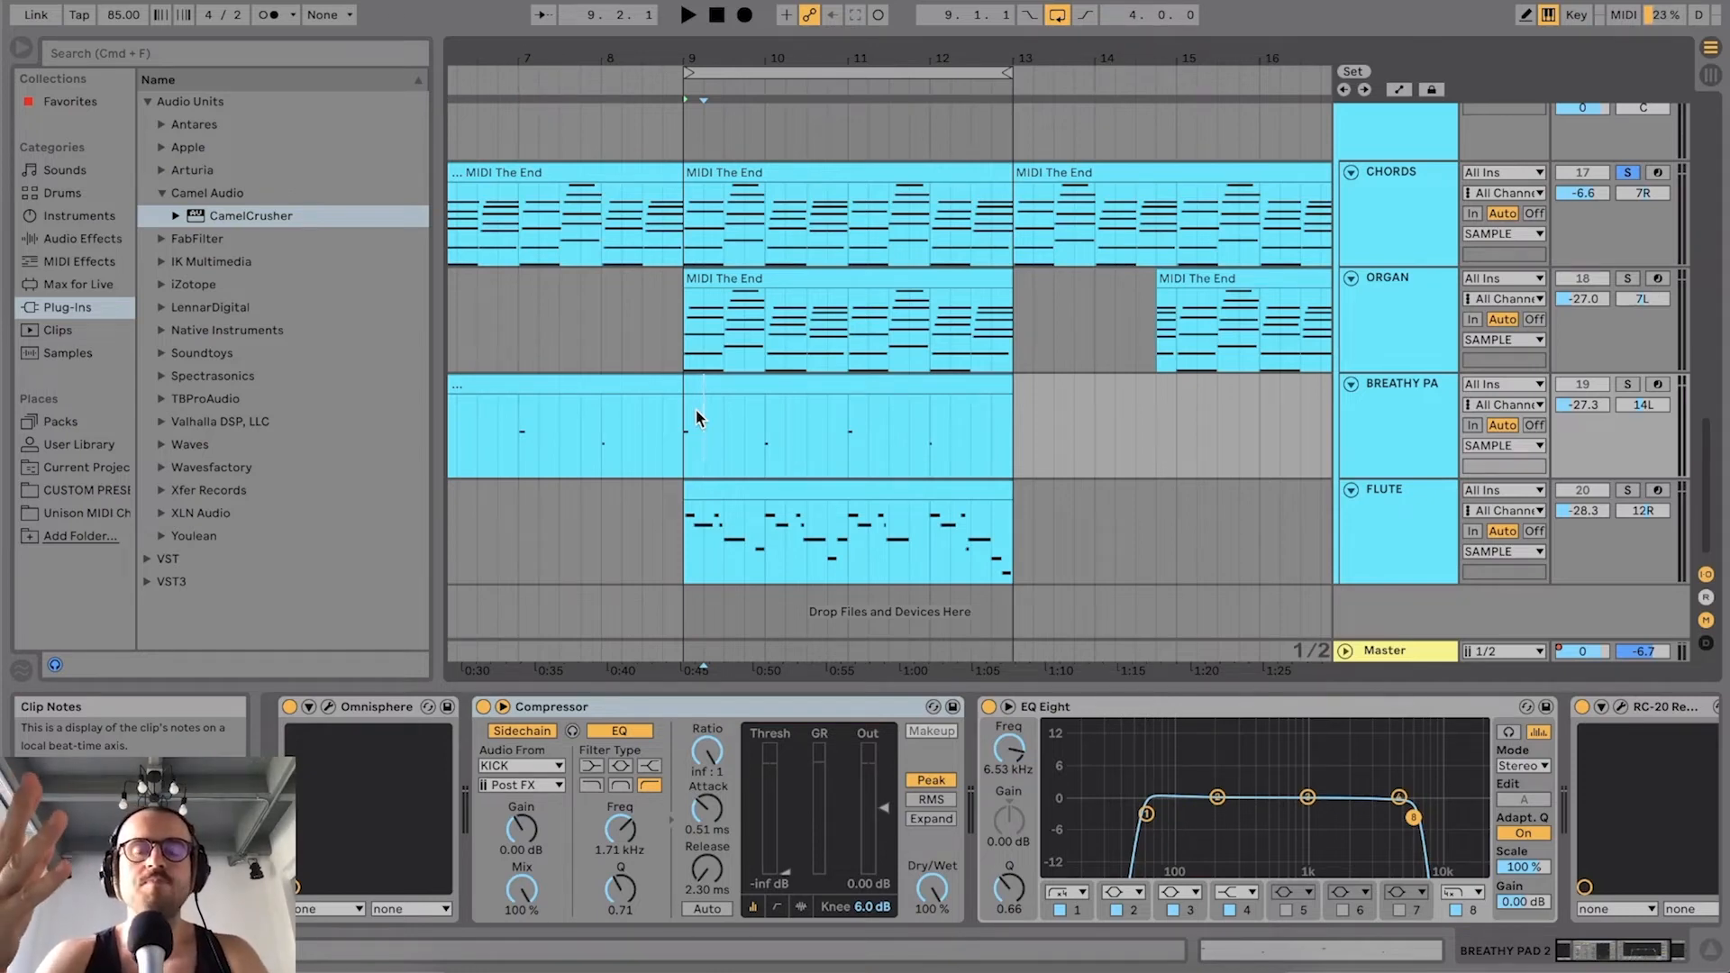
left_click(1628, 385)
key("space")
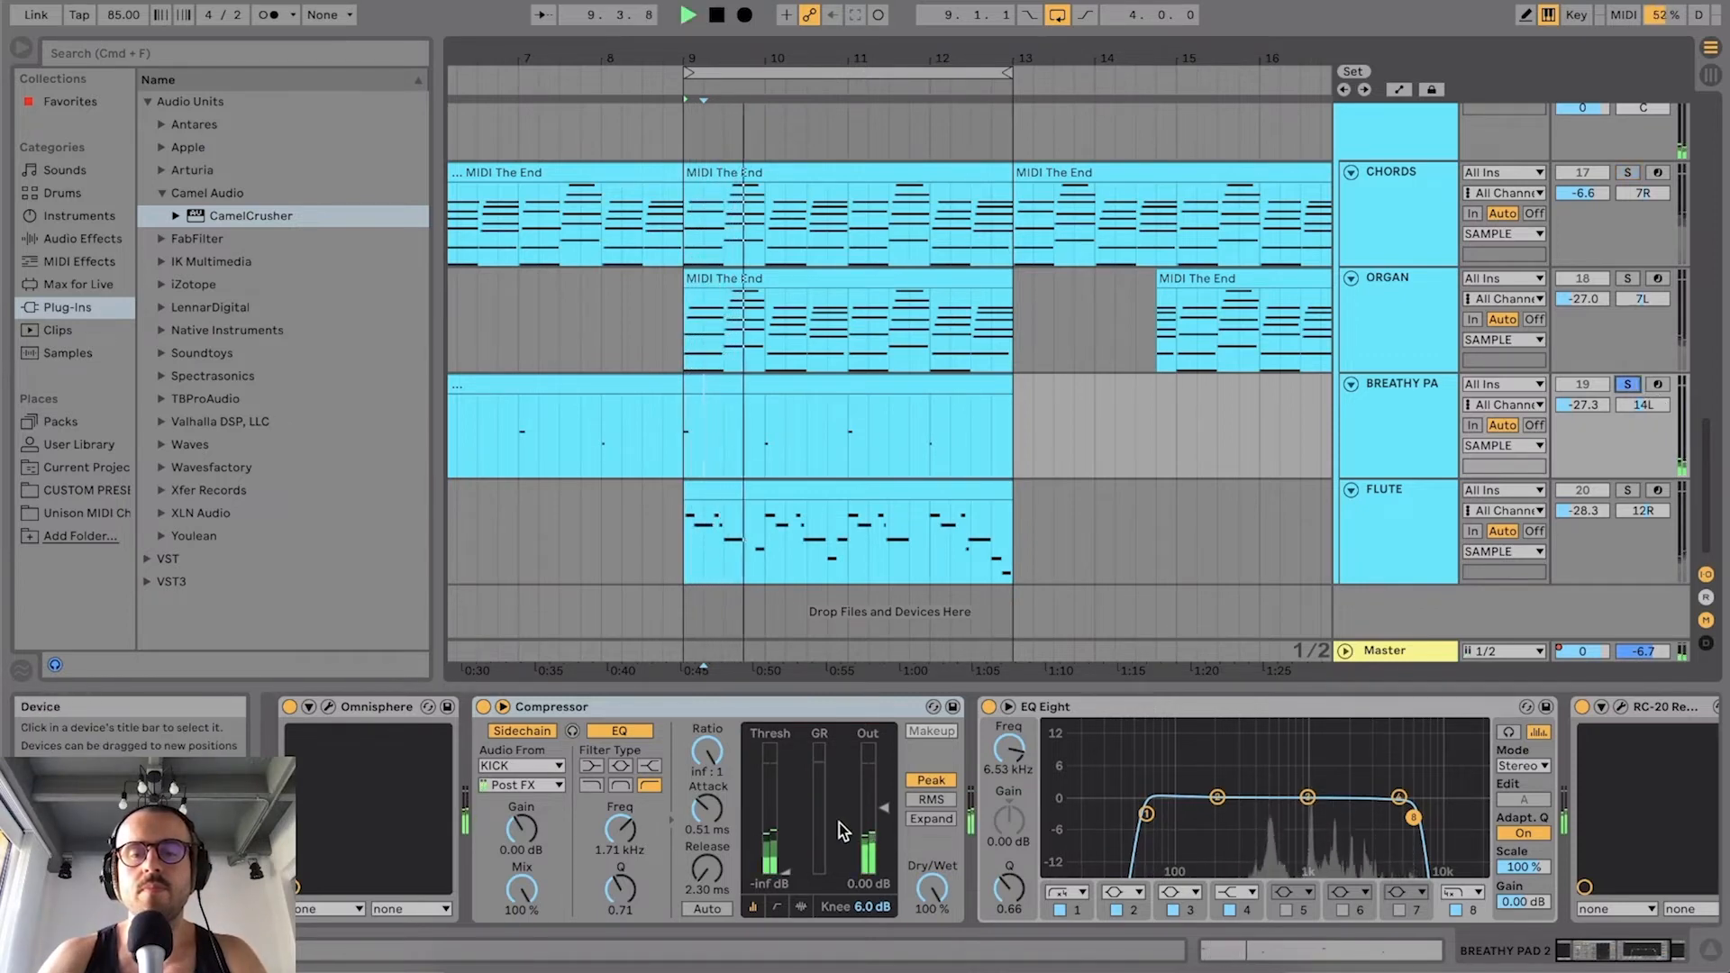
key("space")
left_click(1620, 387)
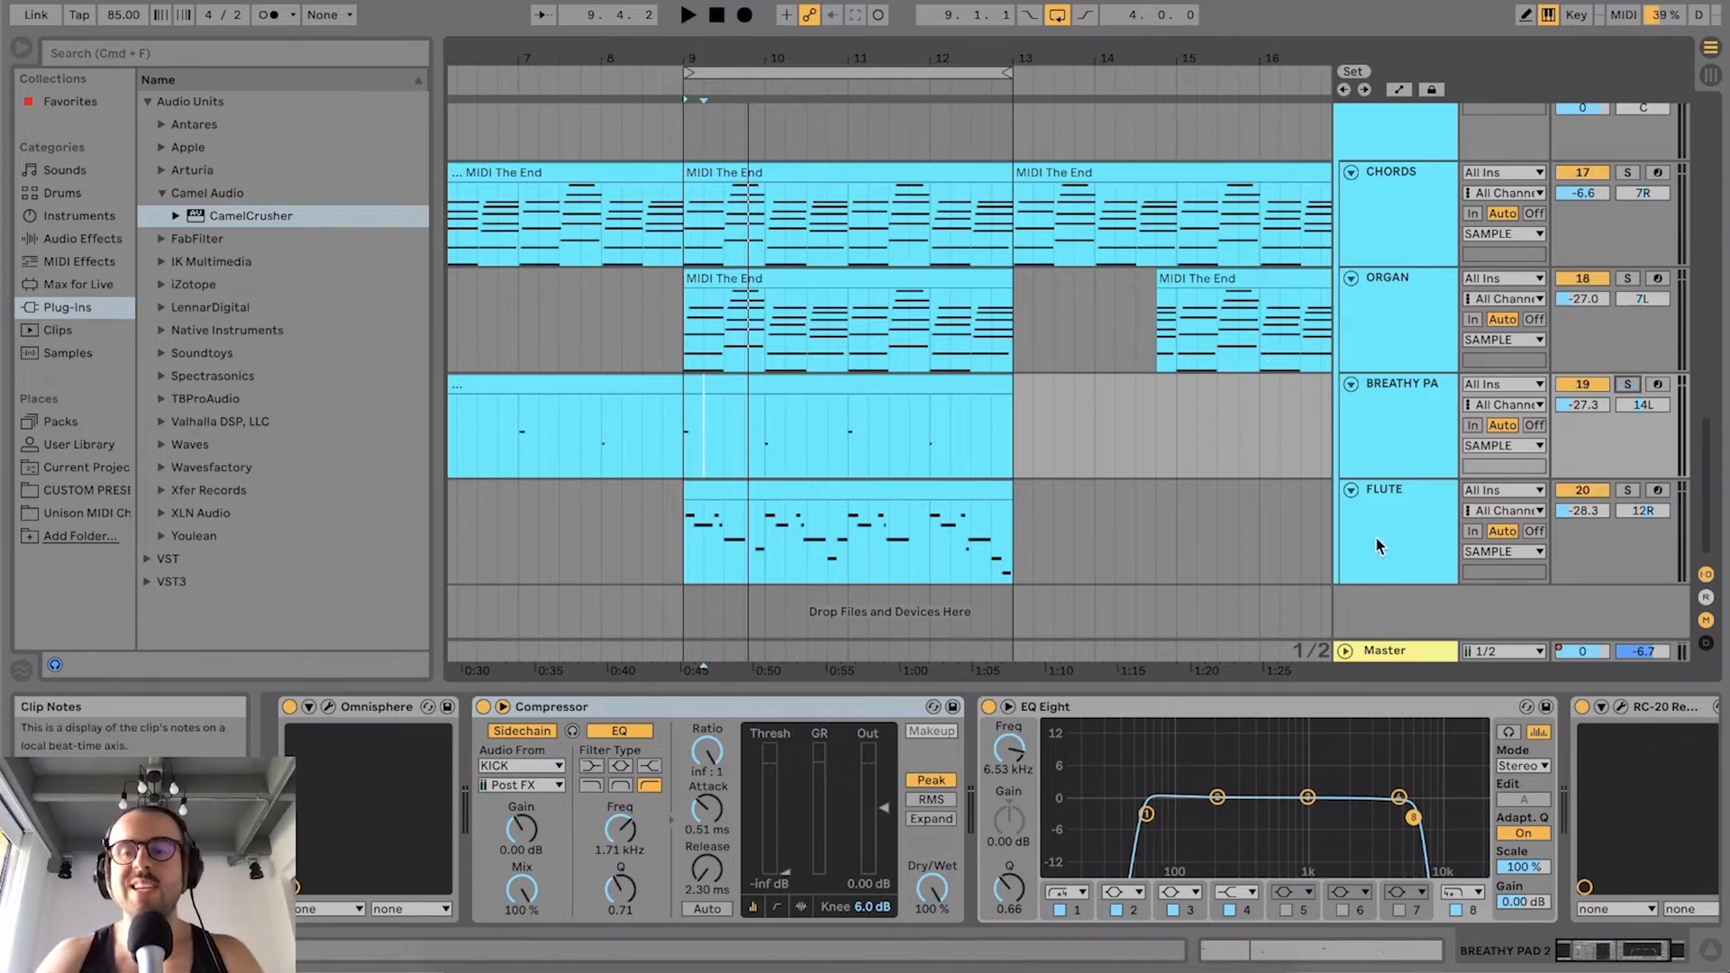
Step: Bypass the Master track's loudness meter, FF Pro-L 2, both TR5 Clas… devices, FF Saturn and FF Pro-Q 2, and play the loop
left_click(1408, 652)
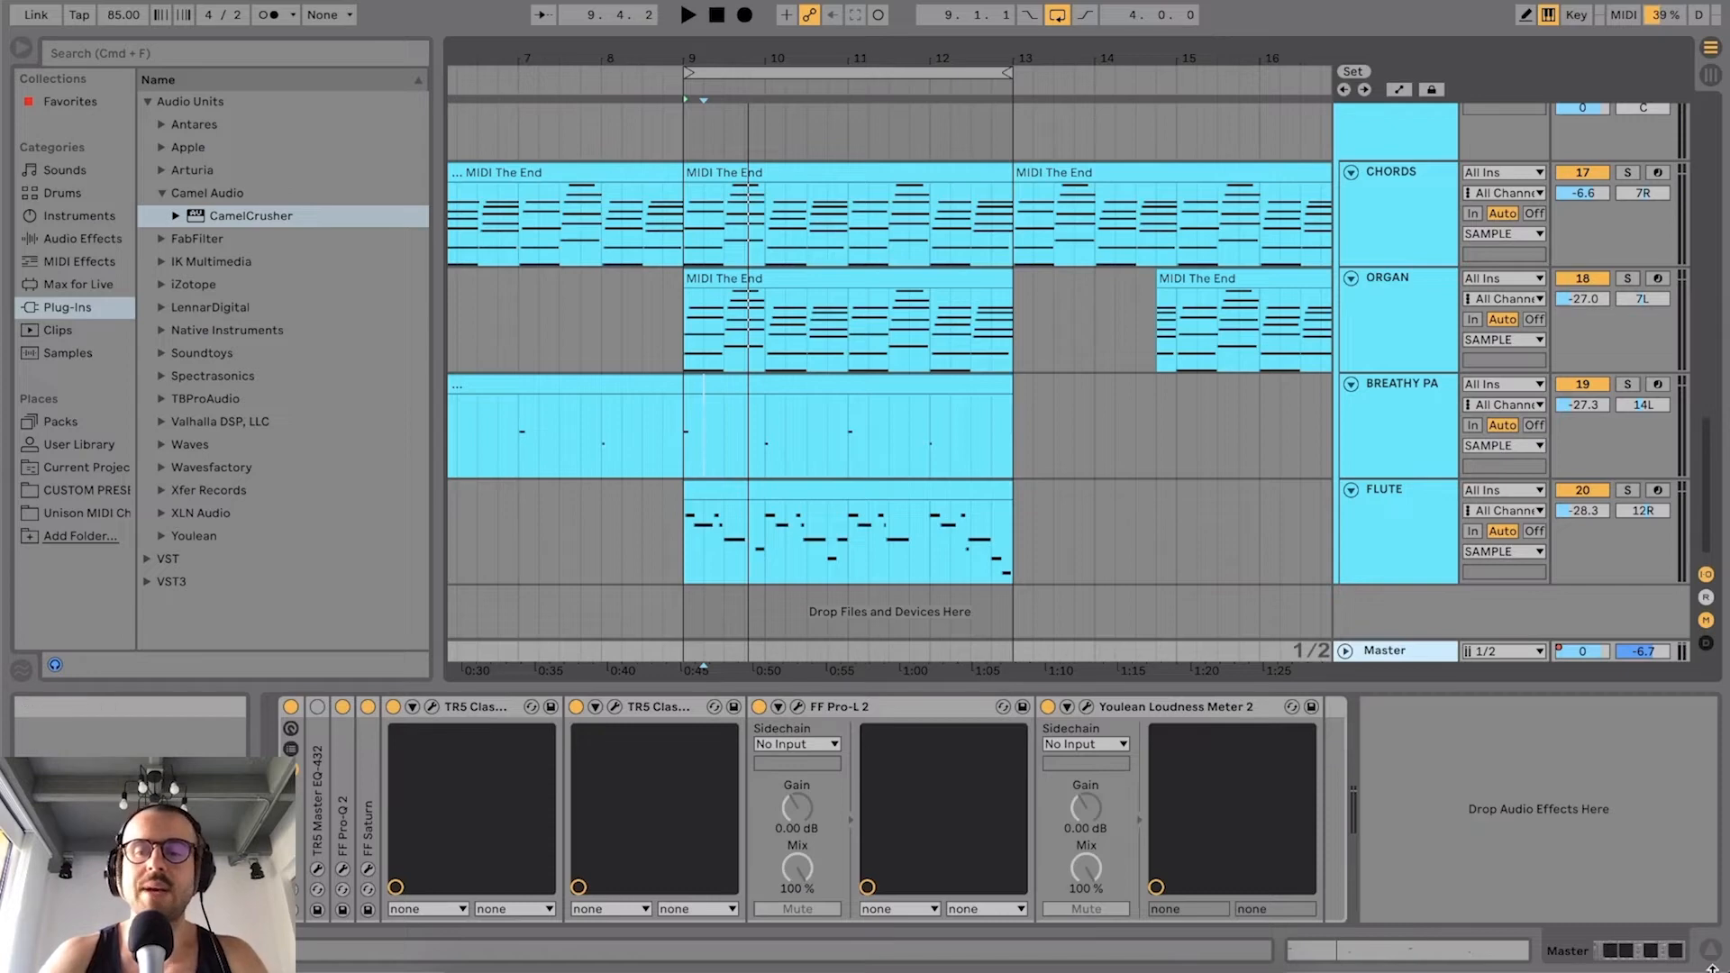
left_click(1654, 952)
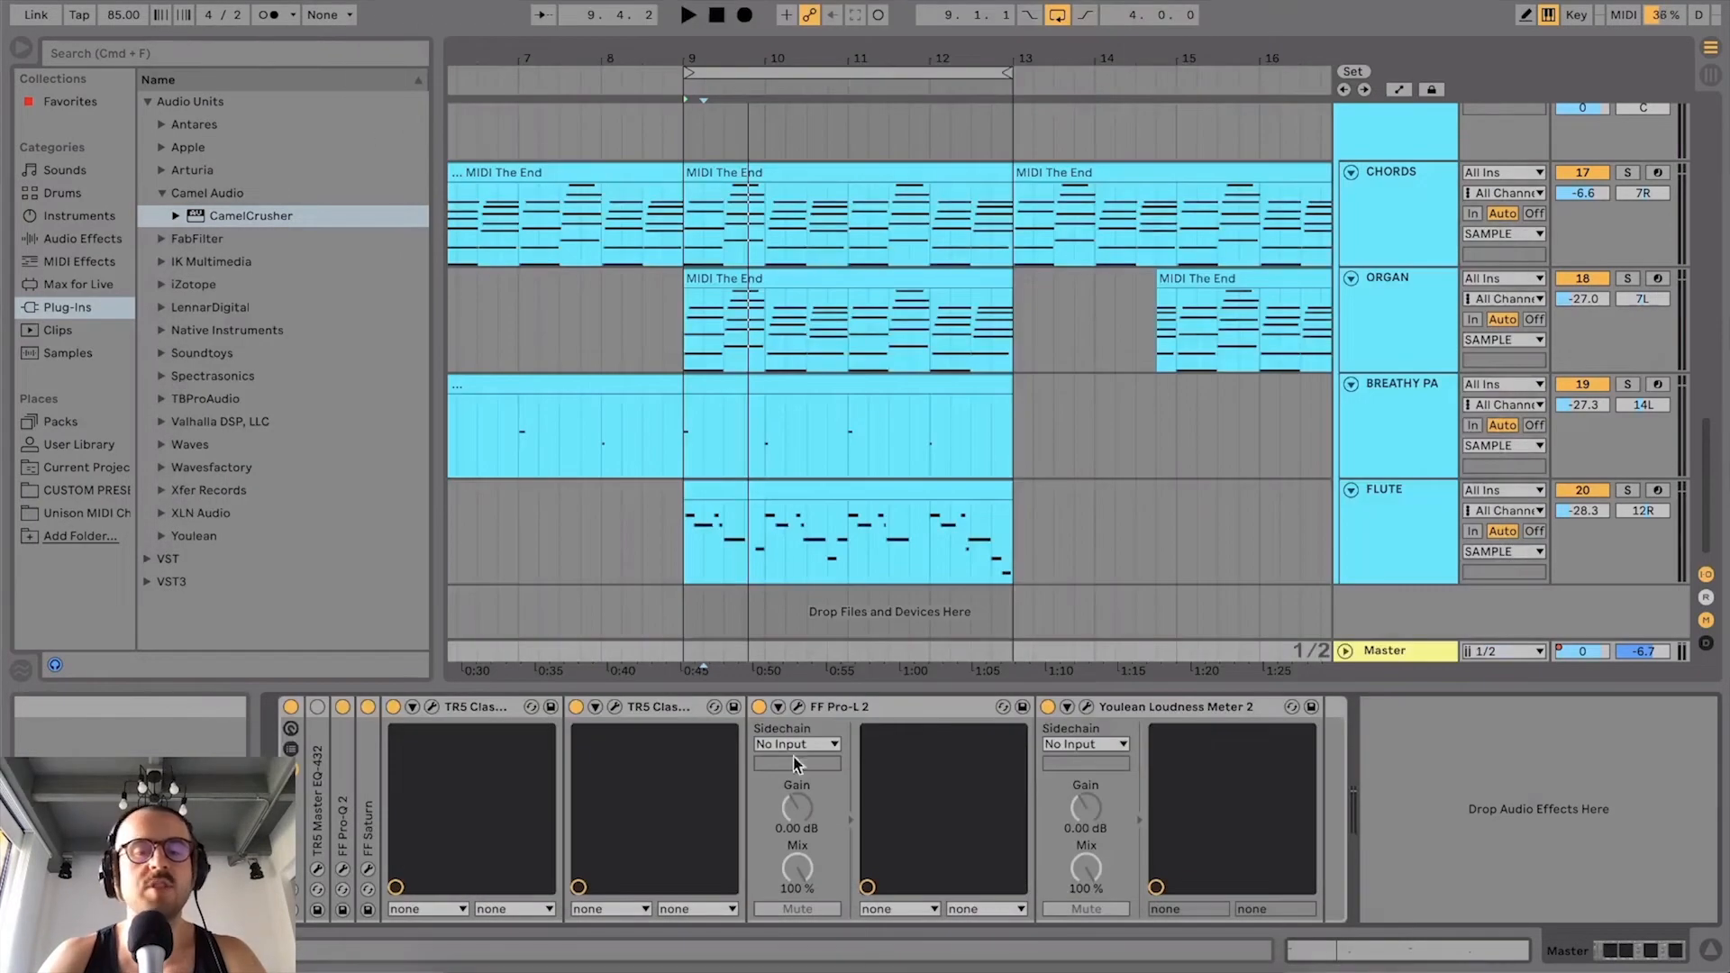
left_click(1047, 706)
left_click(759, 706)
left_click(575, 707)
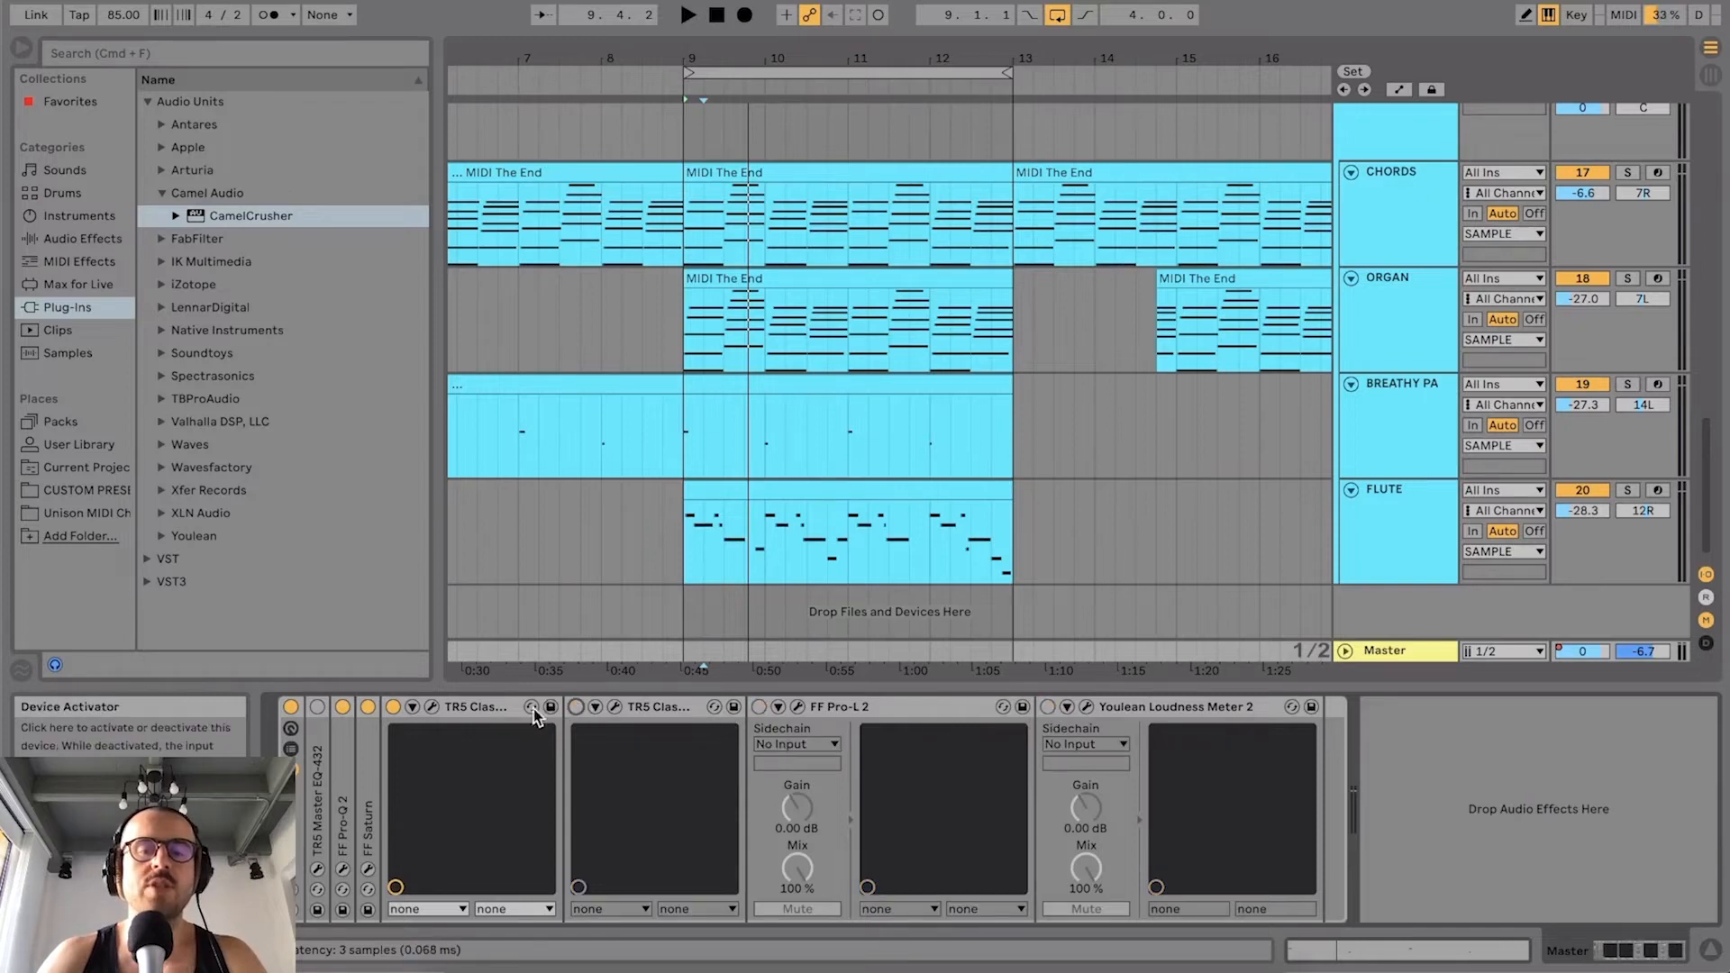
left_click(392, 707)
left_click(342, 708)
key("space")
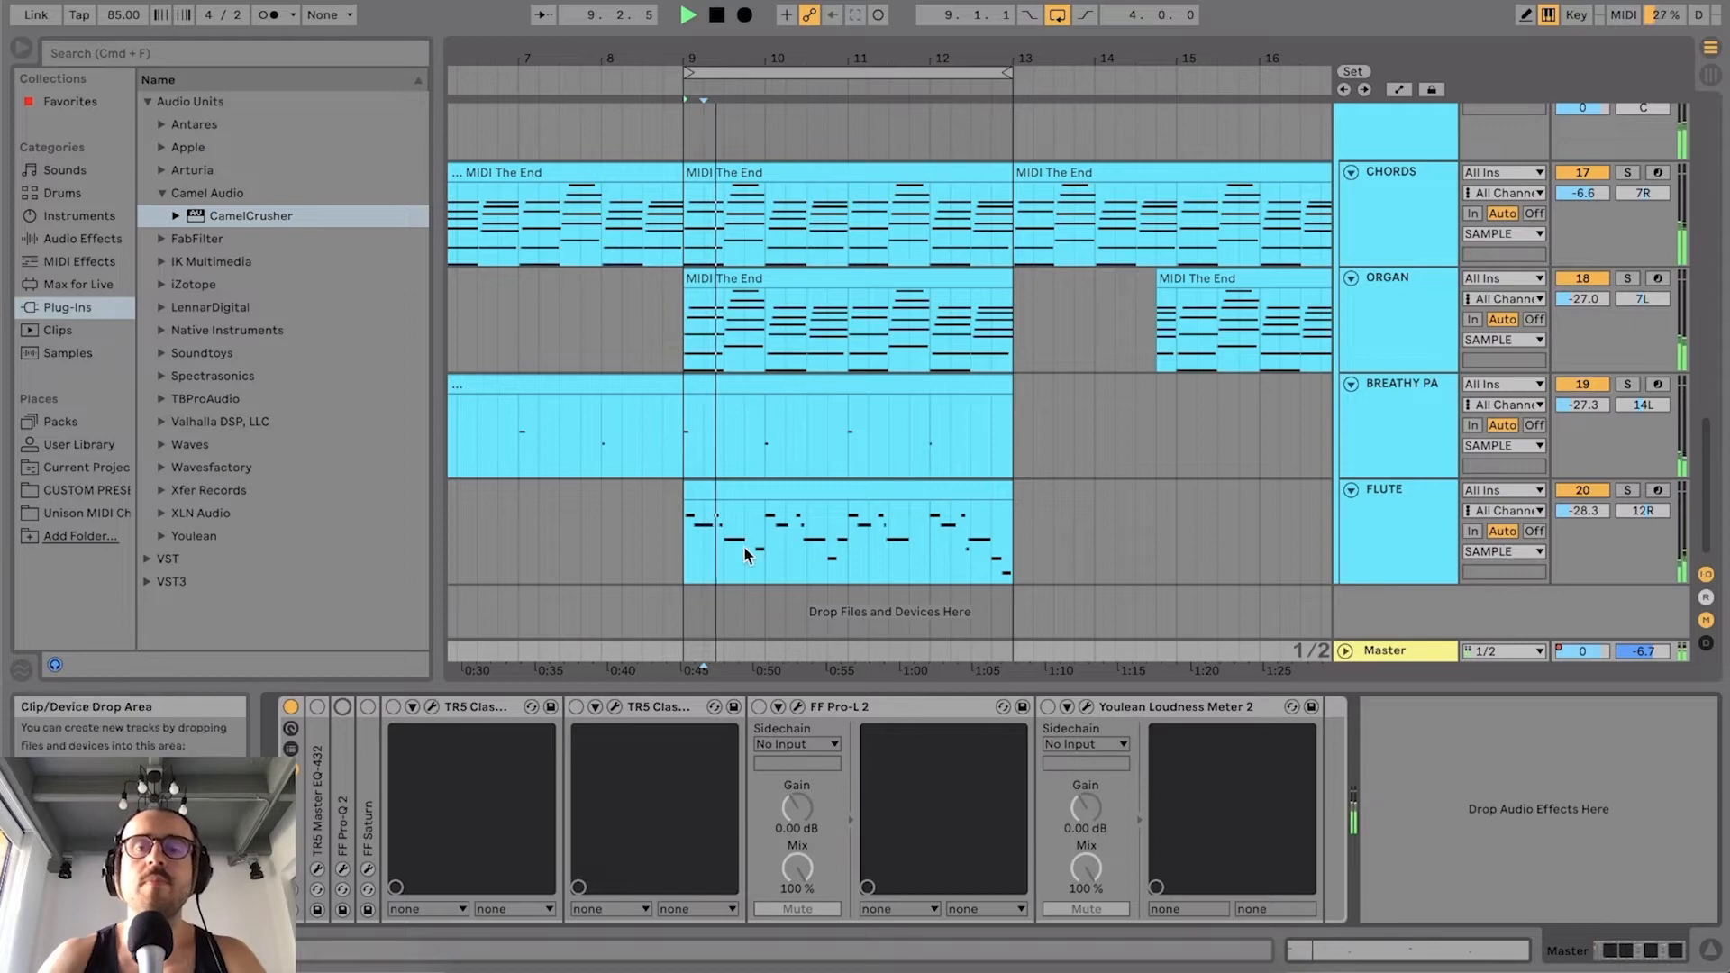
Step: Reactivate the Master's Youlean Loudness Meter 2, inspect its integrated loudness, and check the Master level in the Session mixer
left_click(1189, 705)
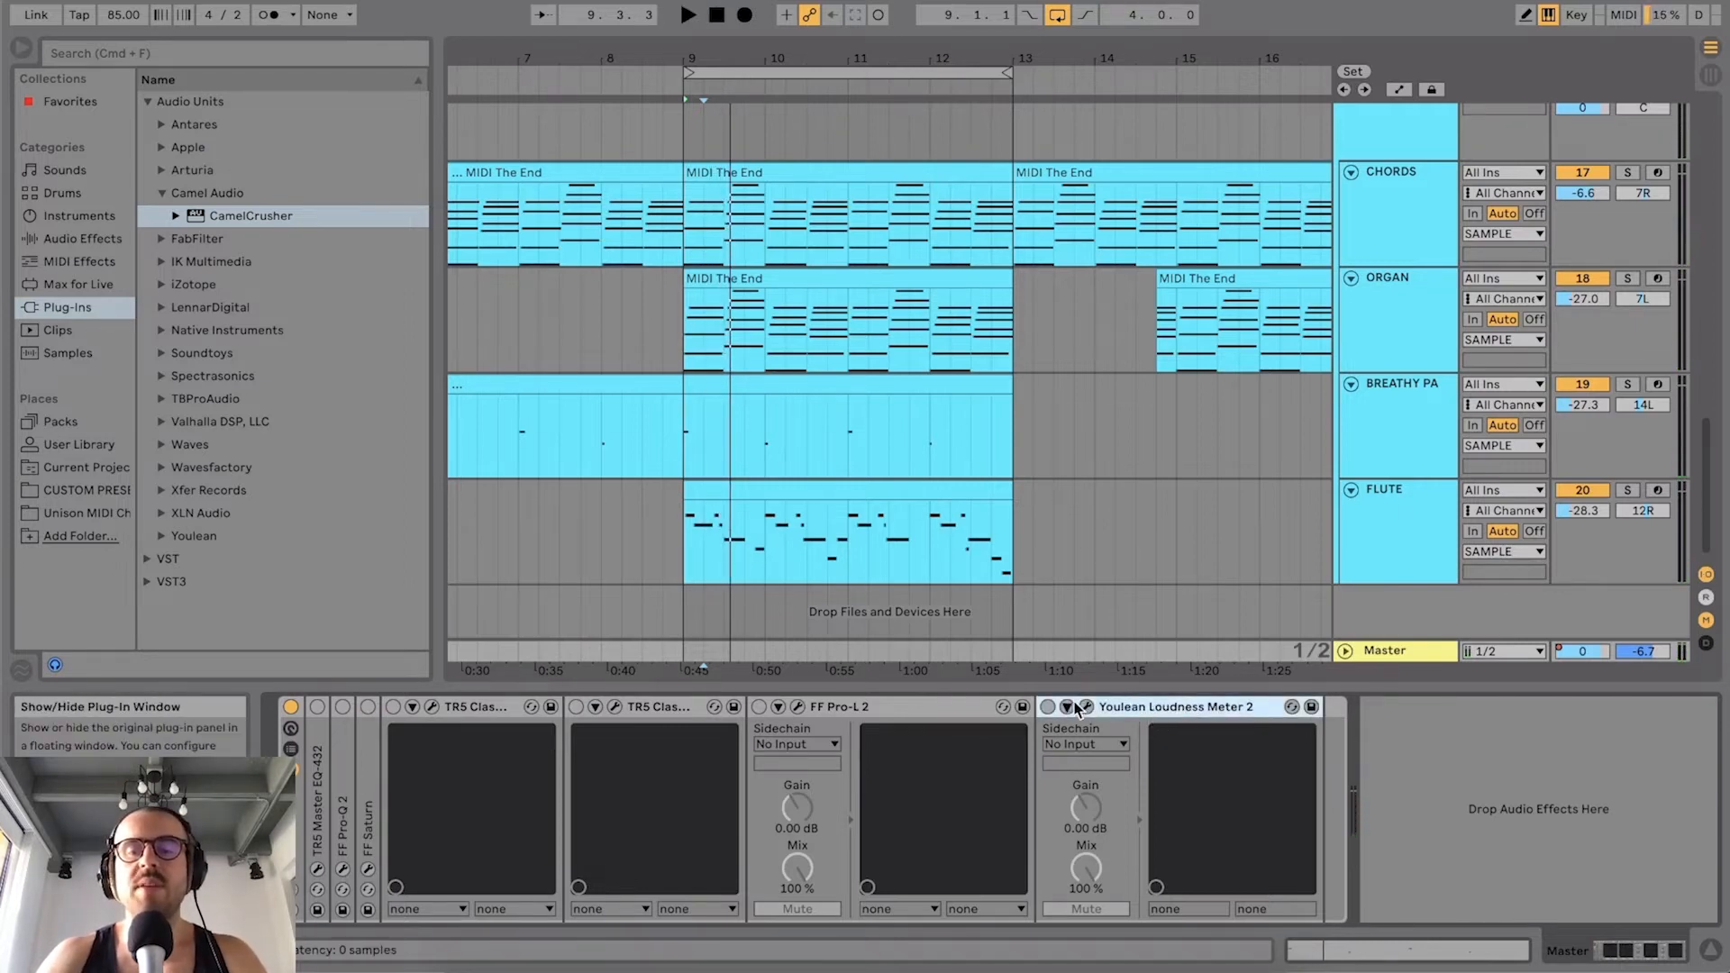
left_click(1047, 706)
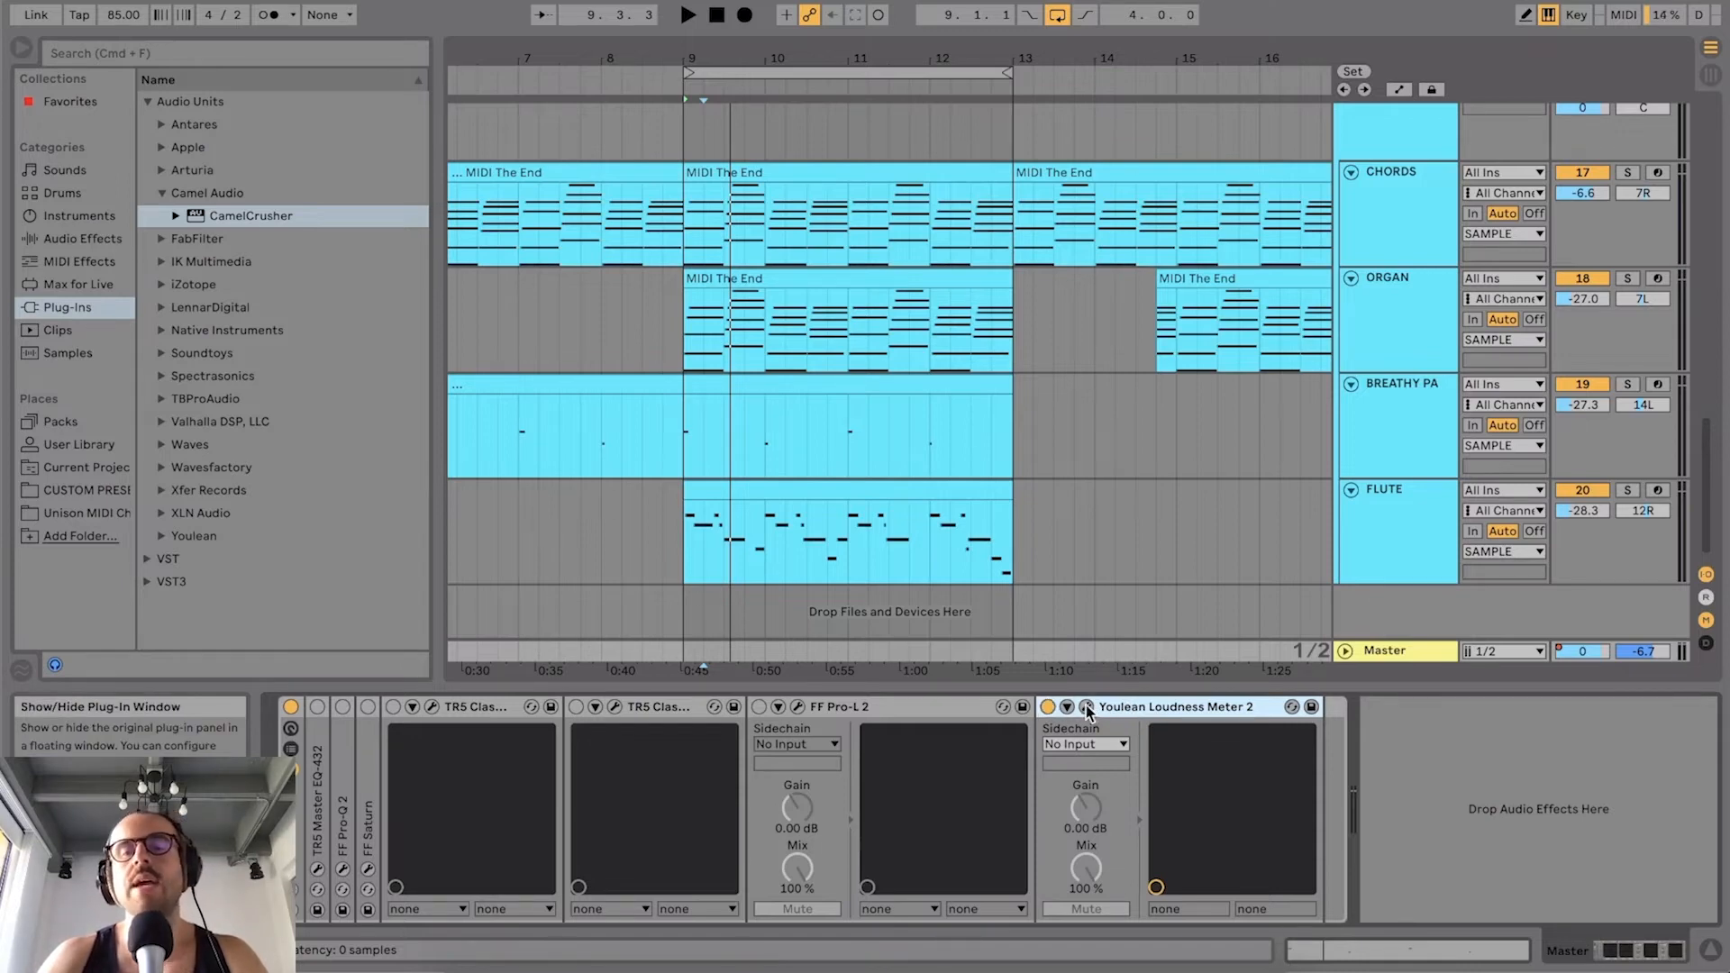
left_click(1087, 708)
left_click_drag(1083, 177, 982, 4)
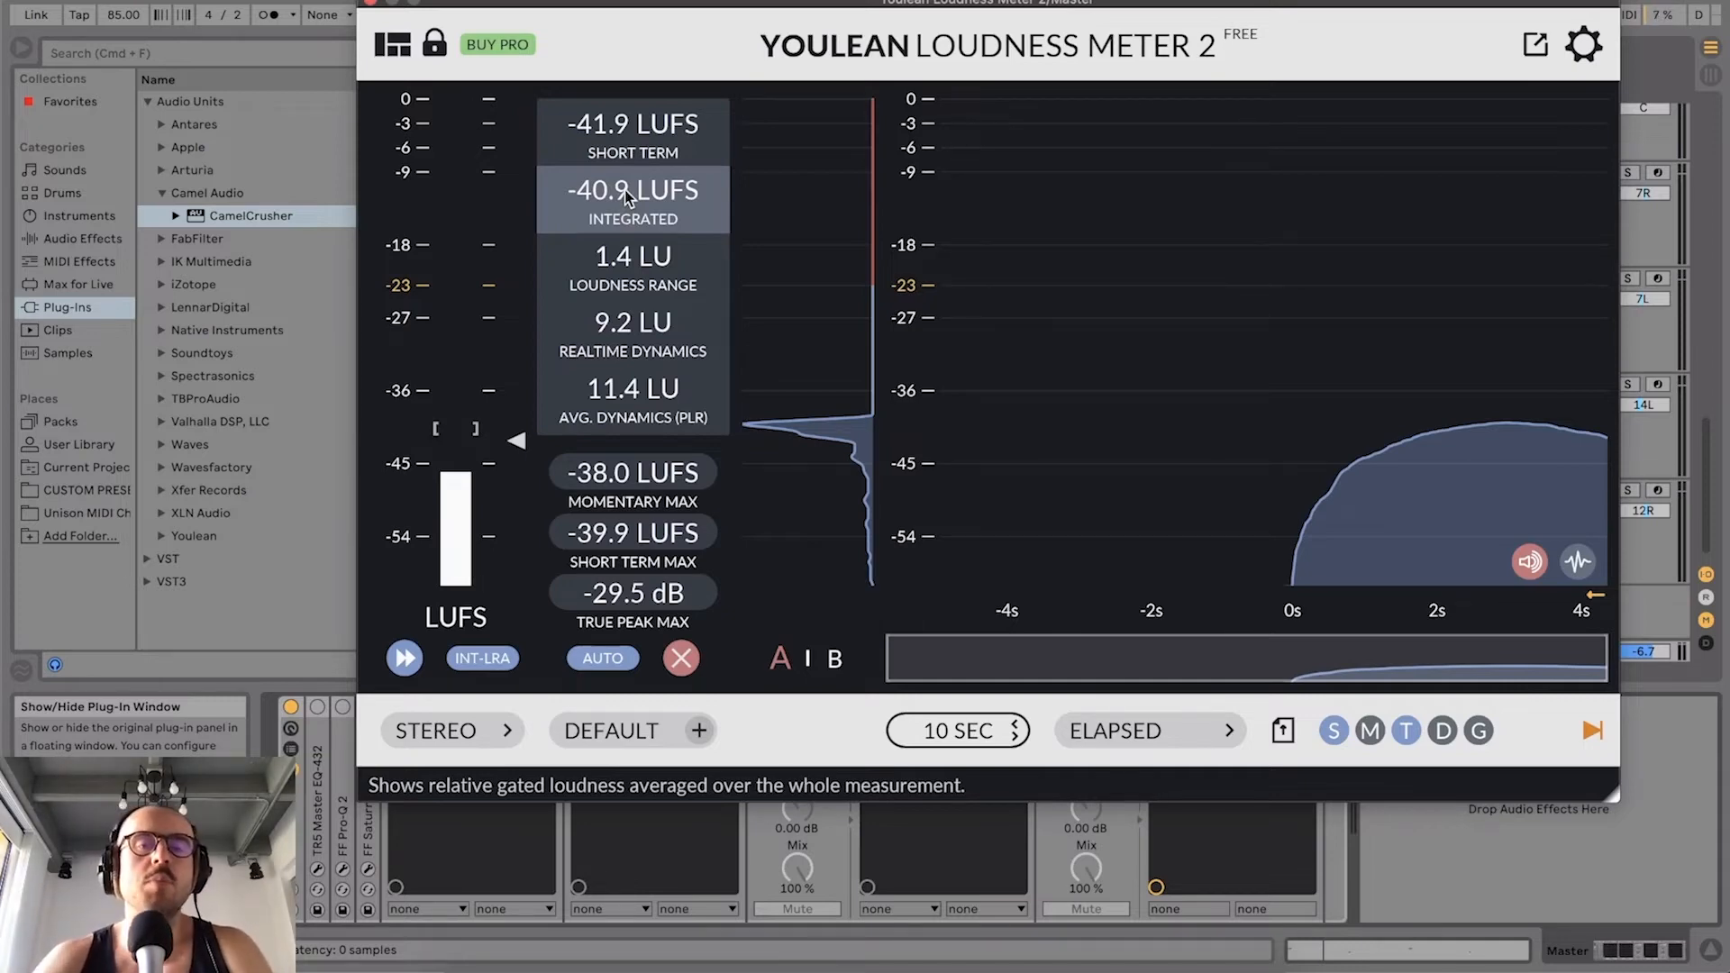
left_click(370, 3)
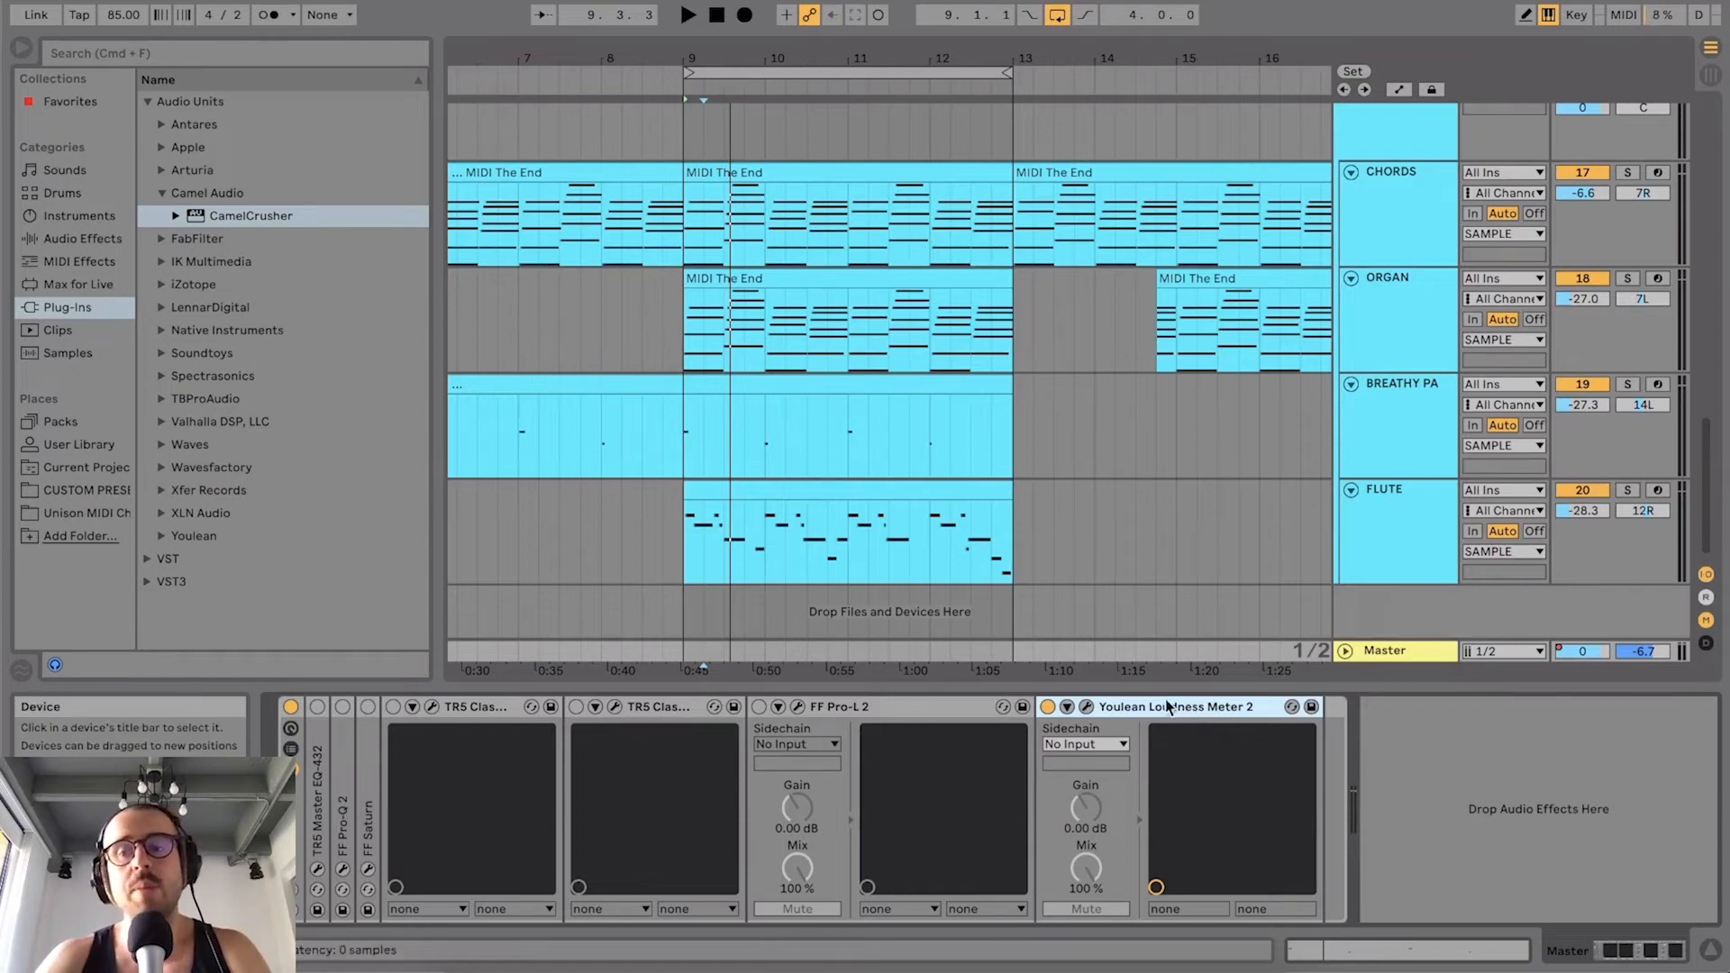
left_click(1710, 74)
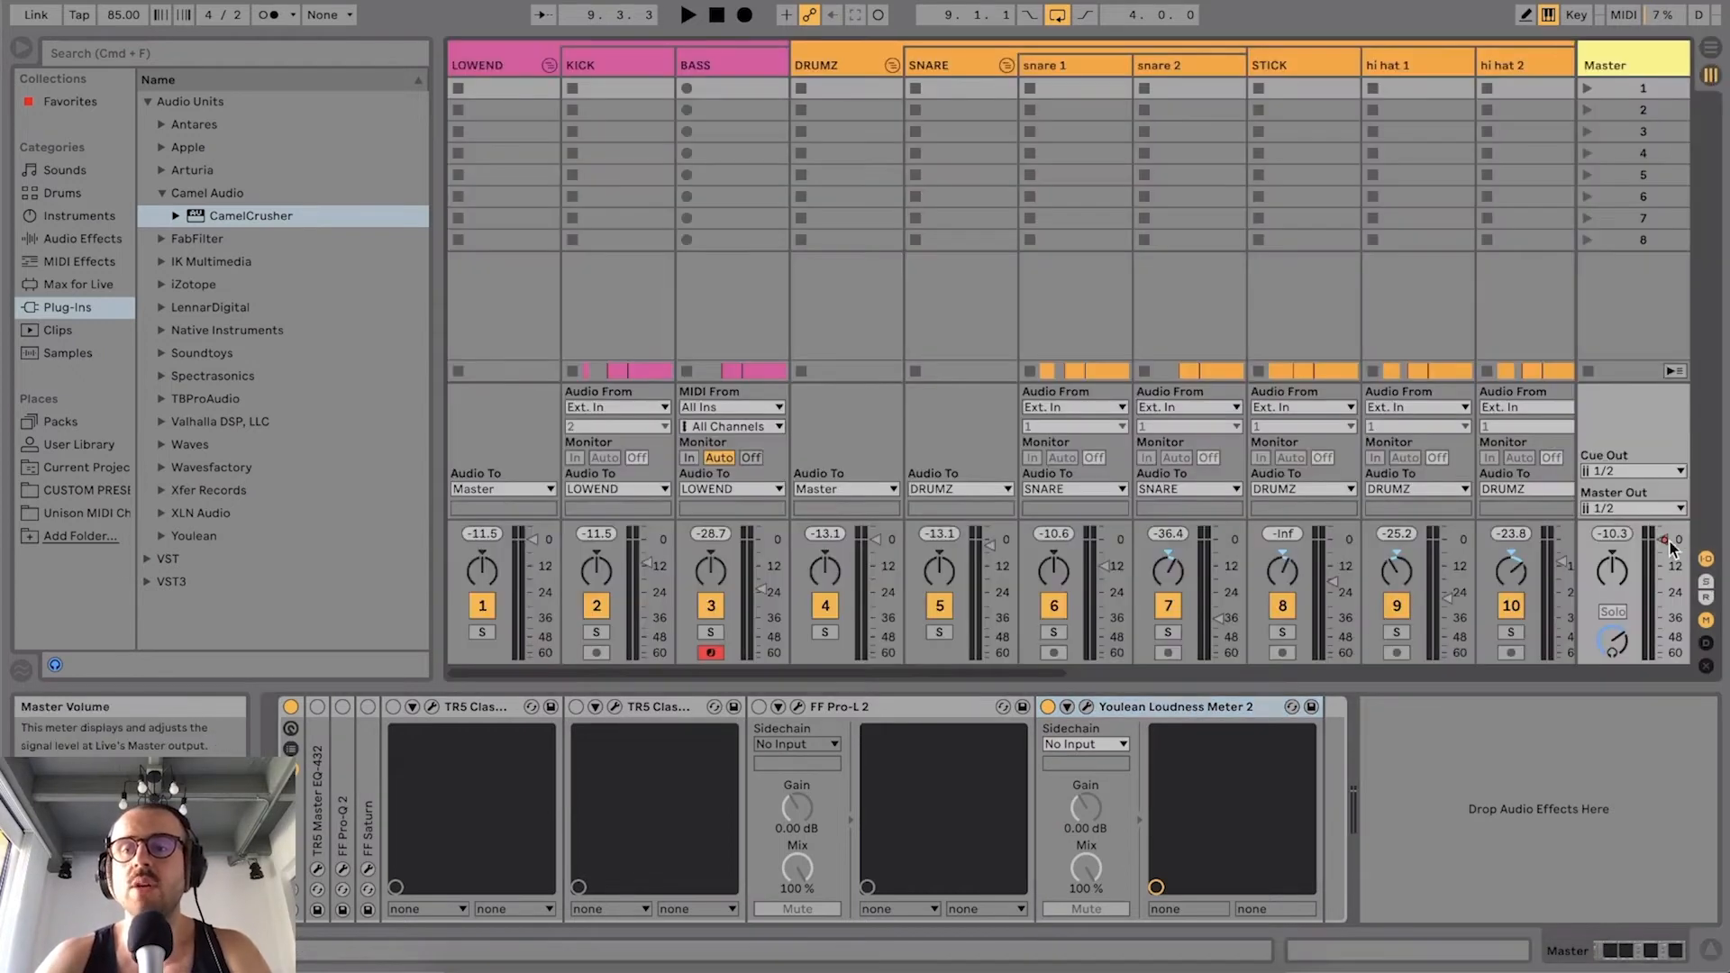
left_click(1710, 47)
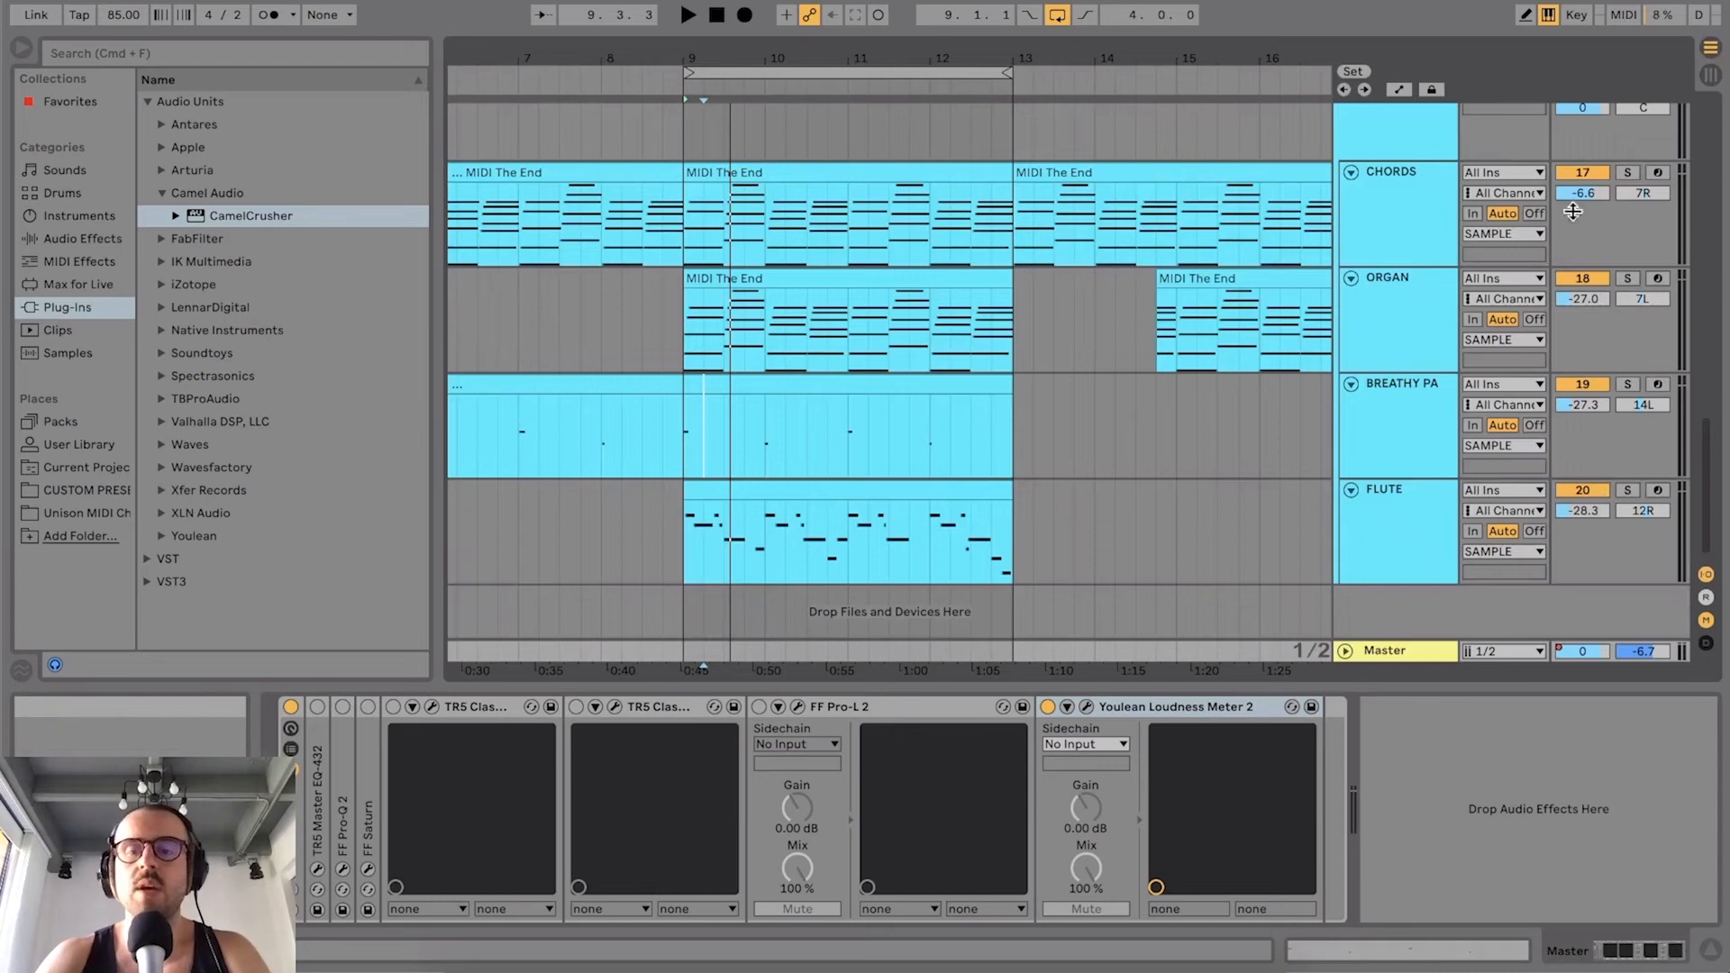
Step: Unfold FF Pro-Q 2 in the Master chain and briefly inspect the TR5 Master EQ-432 interface
double_click(343, 772)
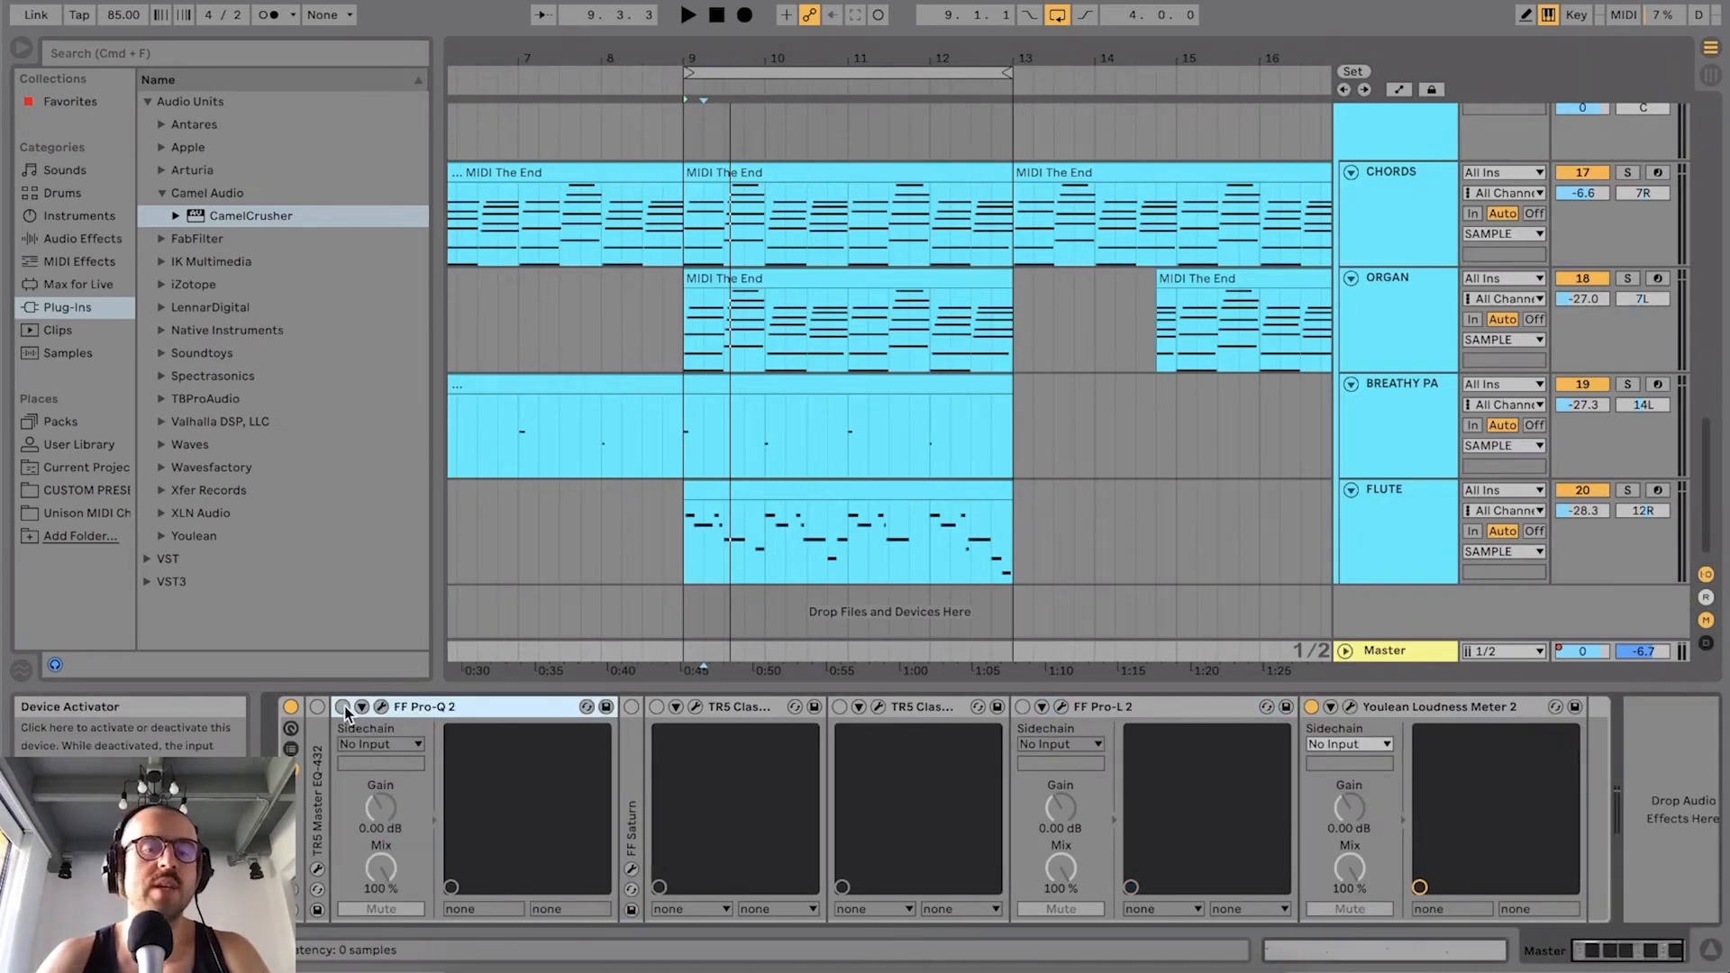
double_click(320, 760)
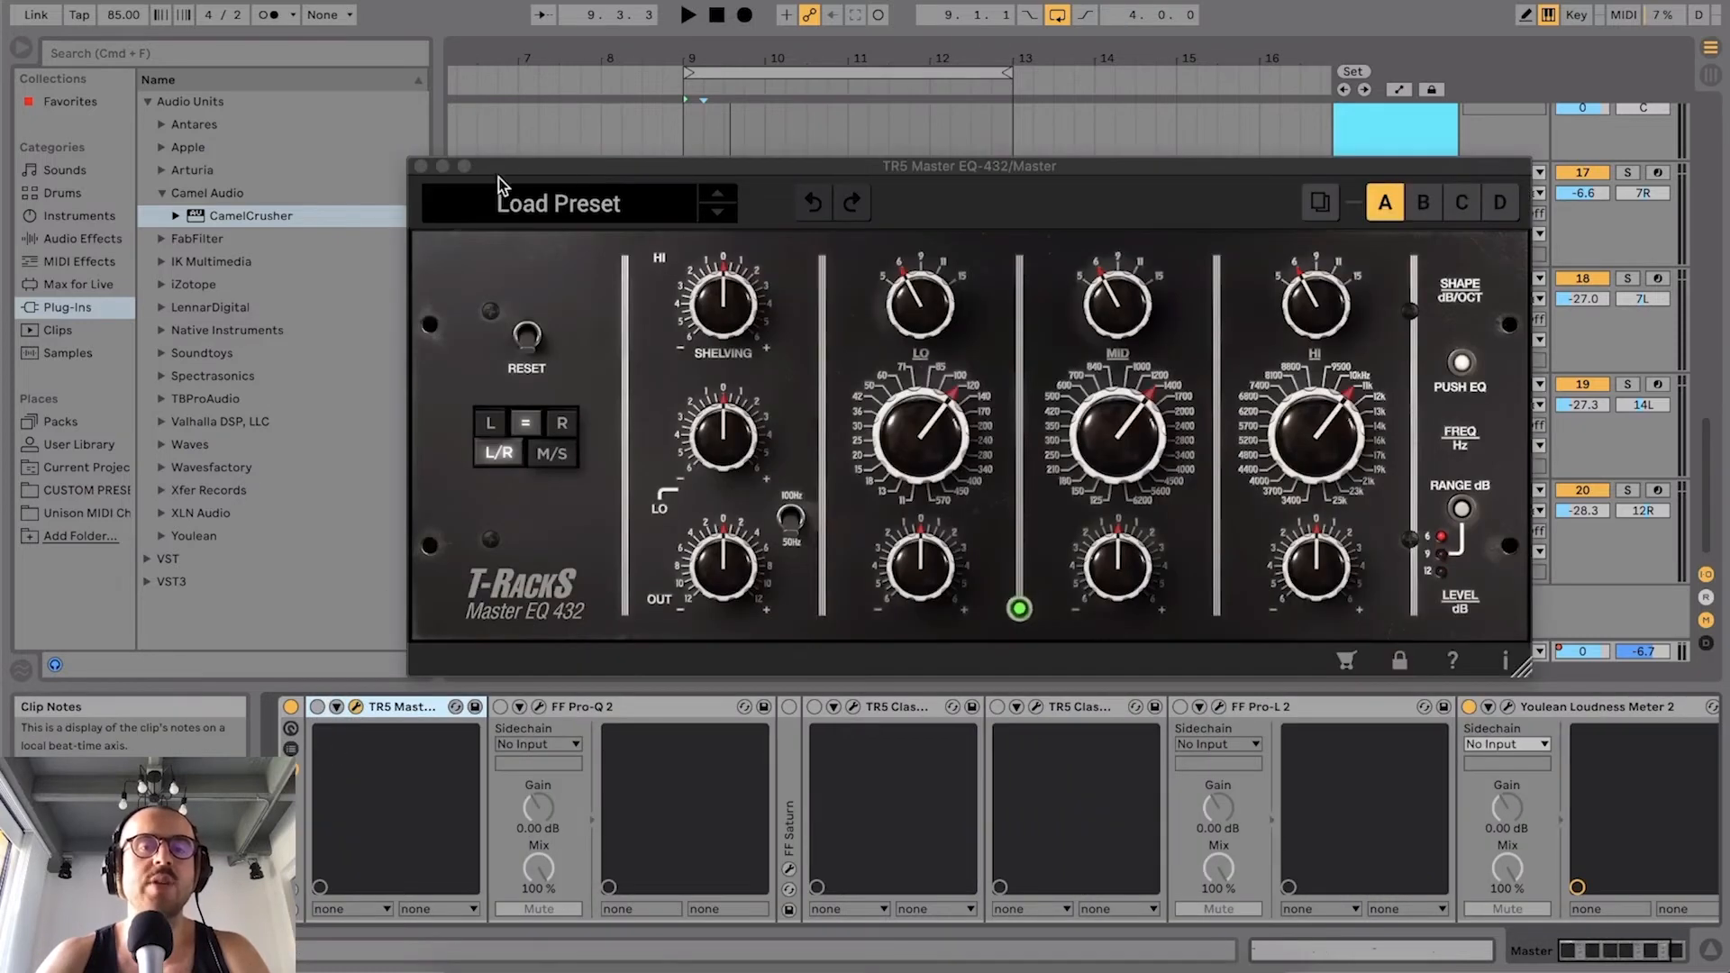
left_click(421, 167)
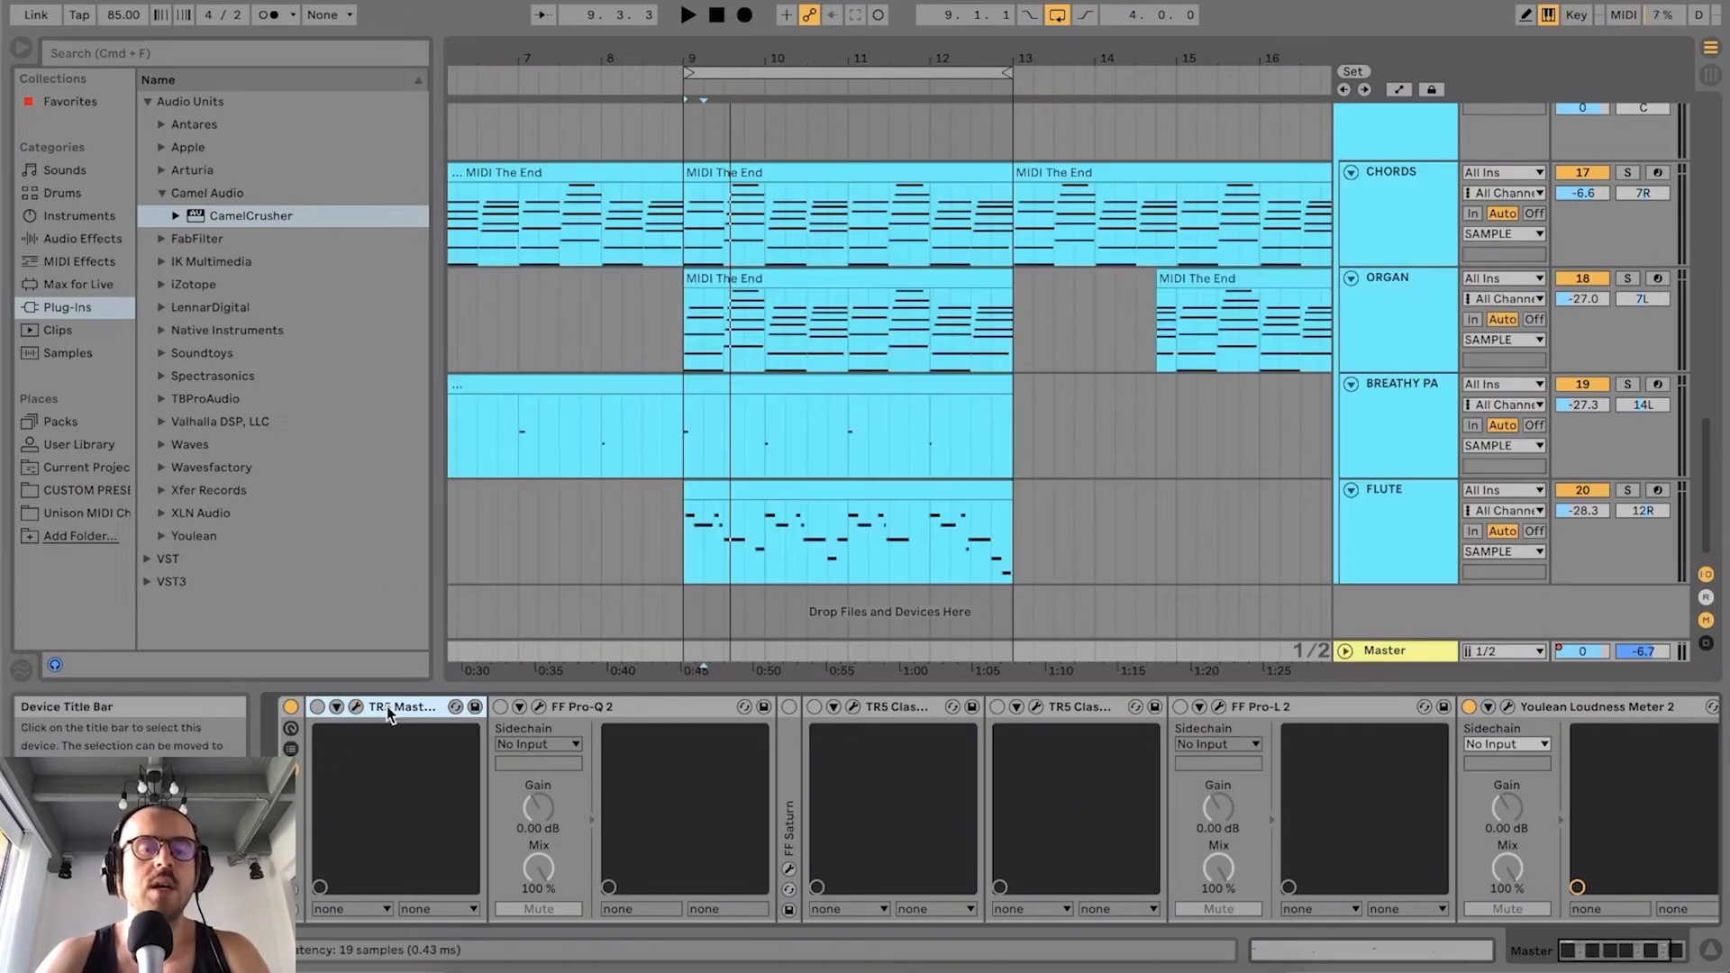
double_click(386, 707)
Step: Activate FF Pro-Q 2 on the Master track and inspect its Mid/Side EQ curve
left_click(343, 706)
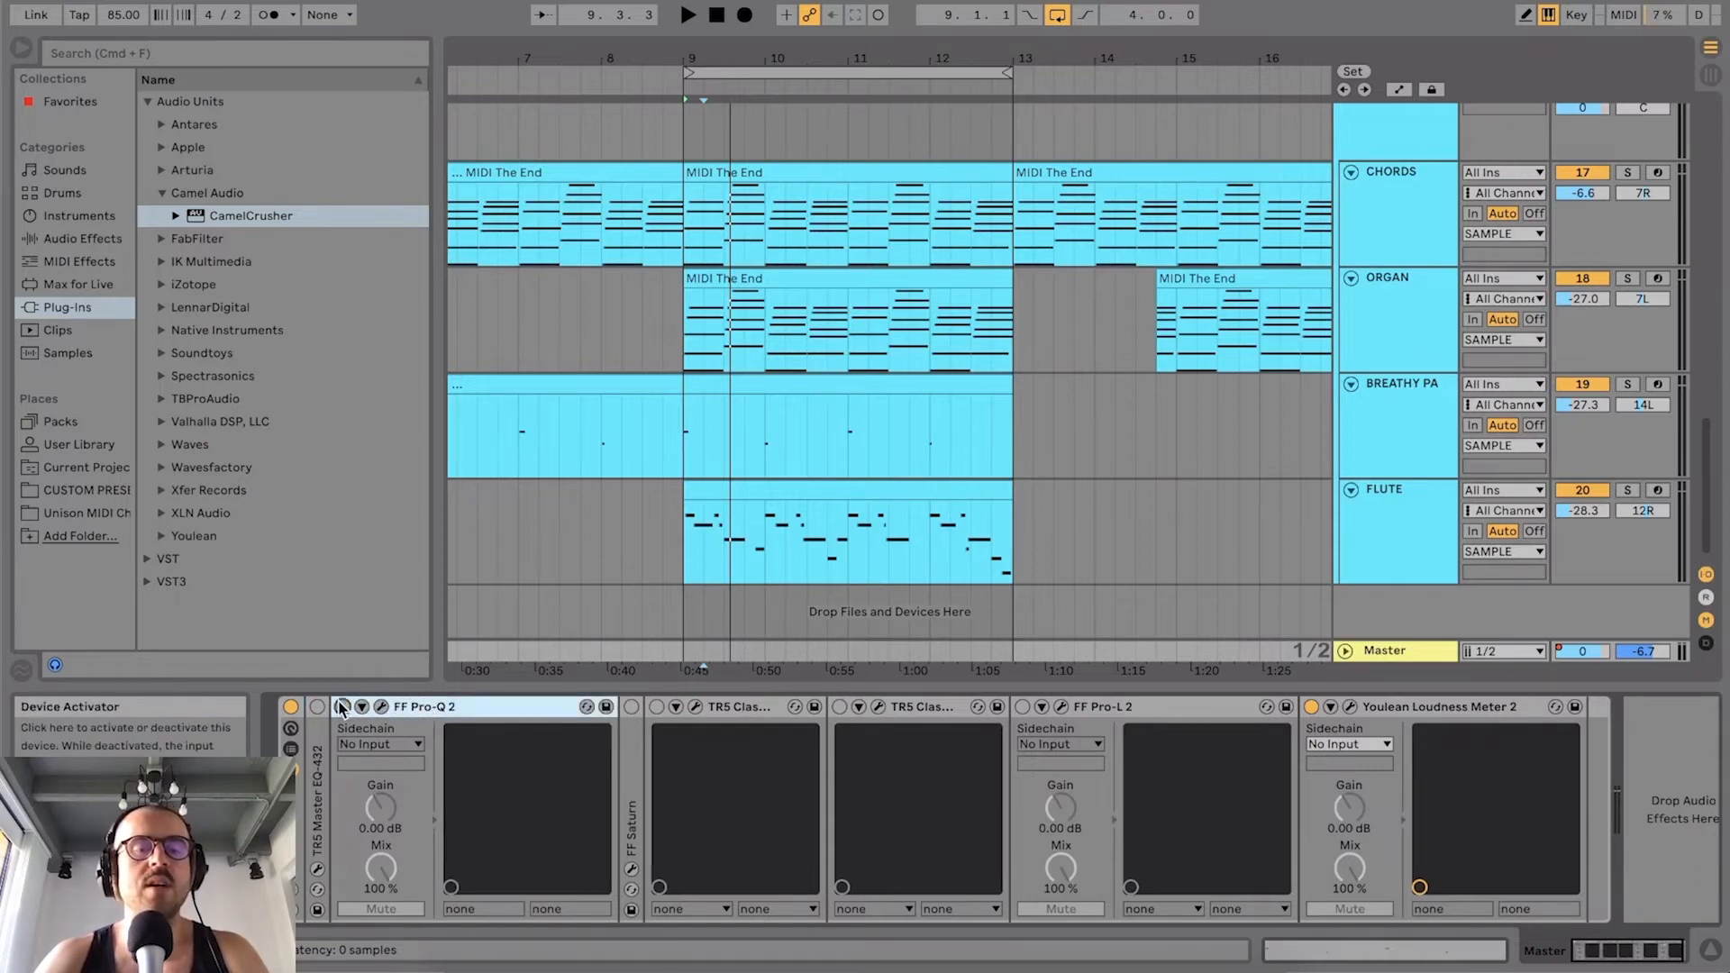
left_click(381, 706)
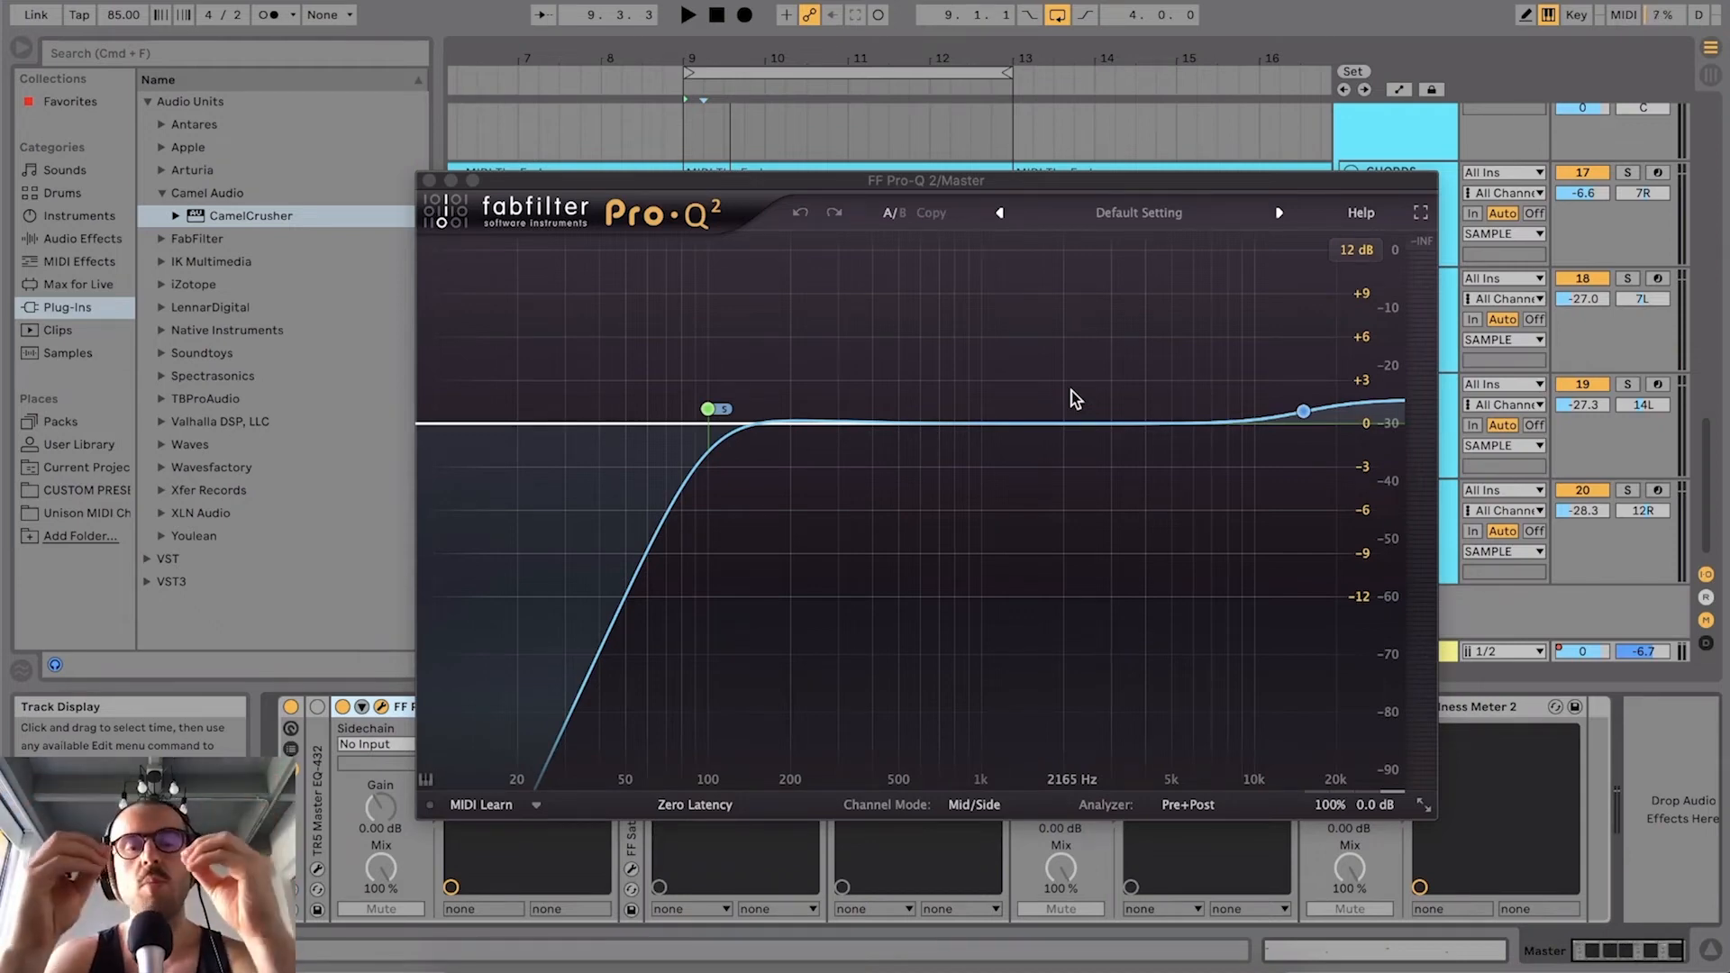
left_click(429, 181)
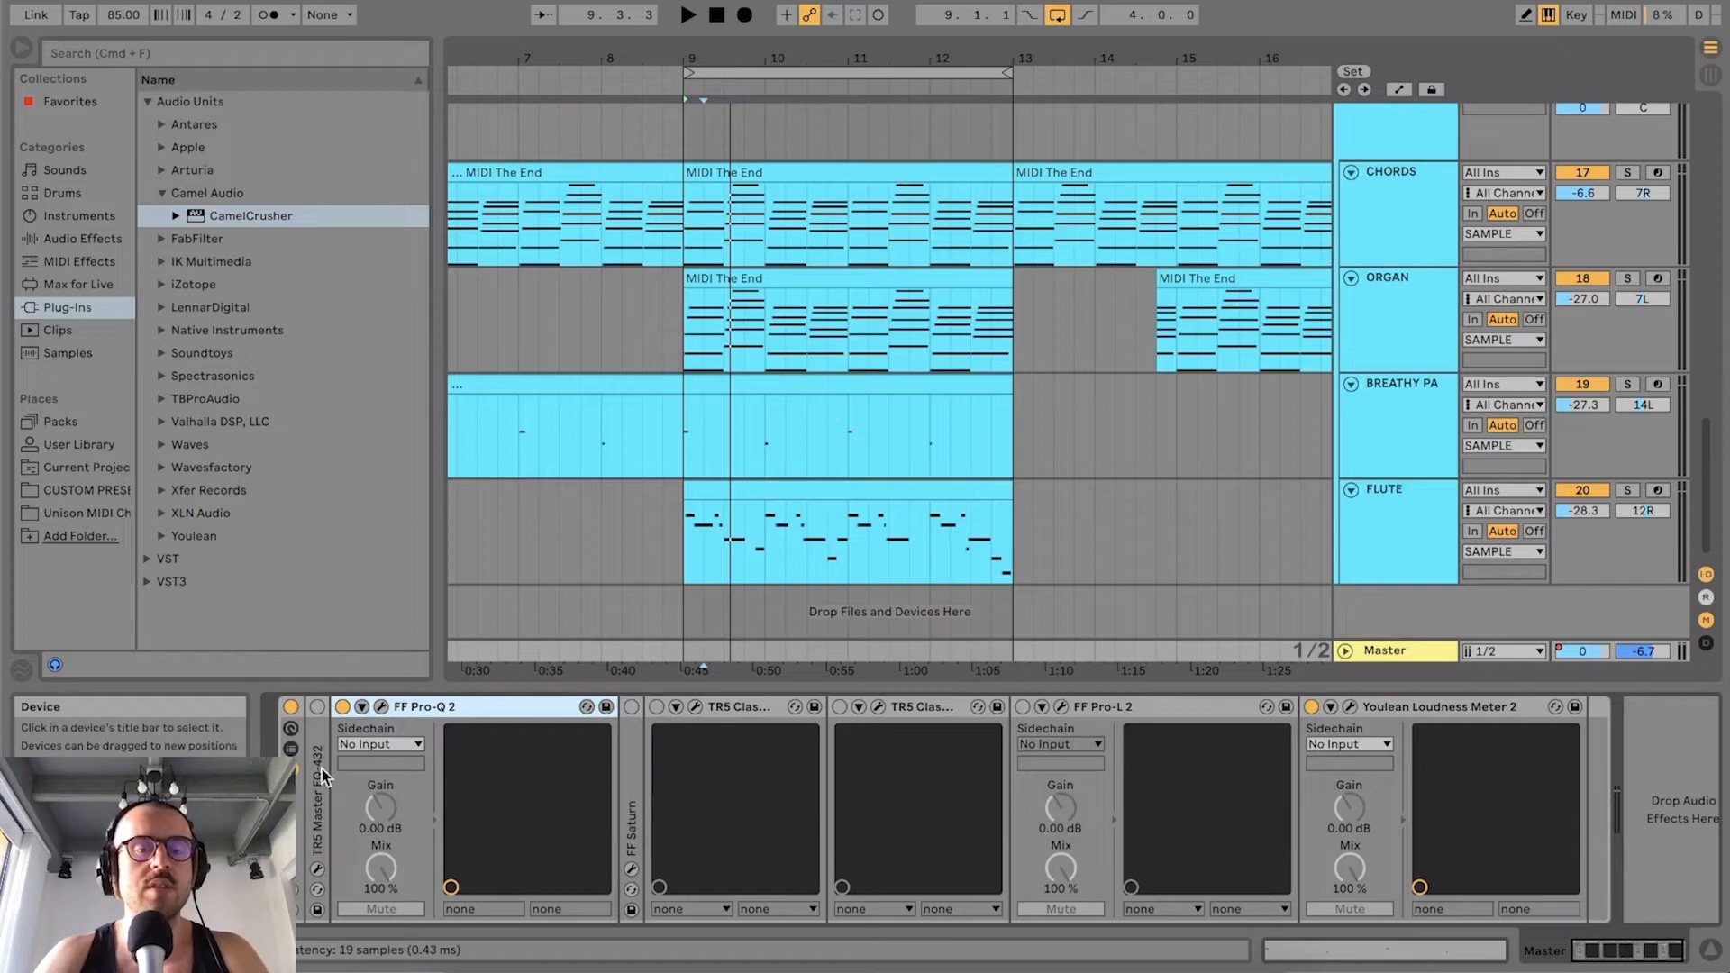
Step: Review the TR5 Master EQ-432's mid-band controls on the Master track, and collapse the device
double_click(322, 730)
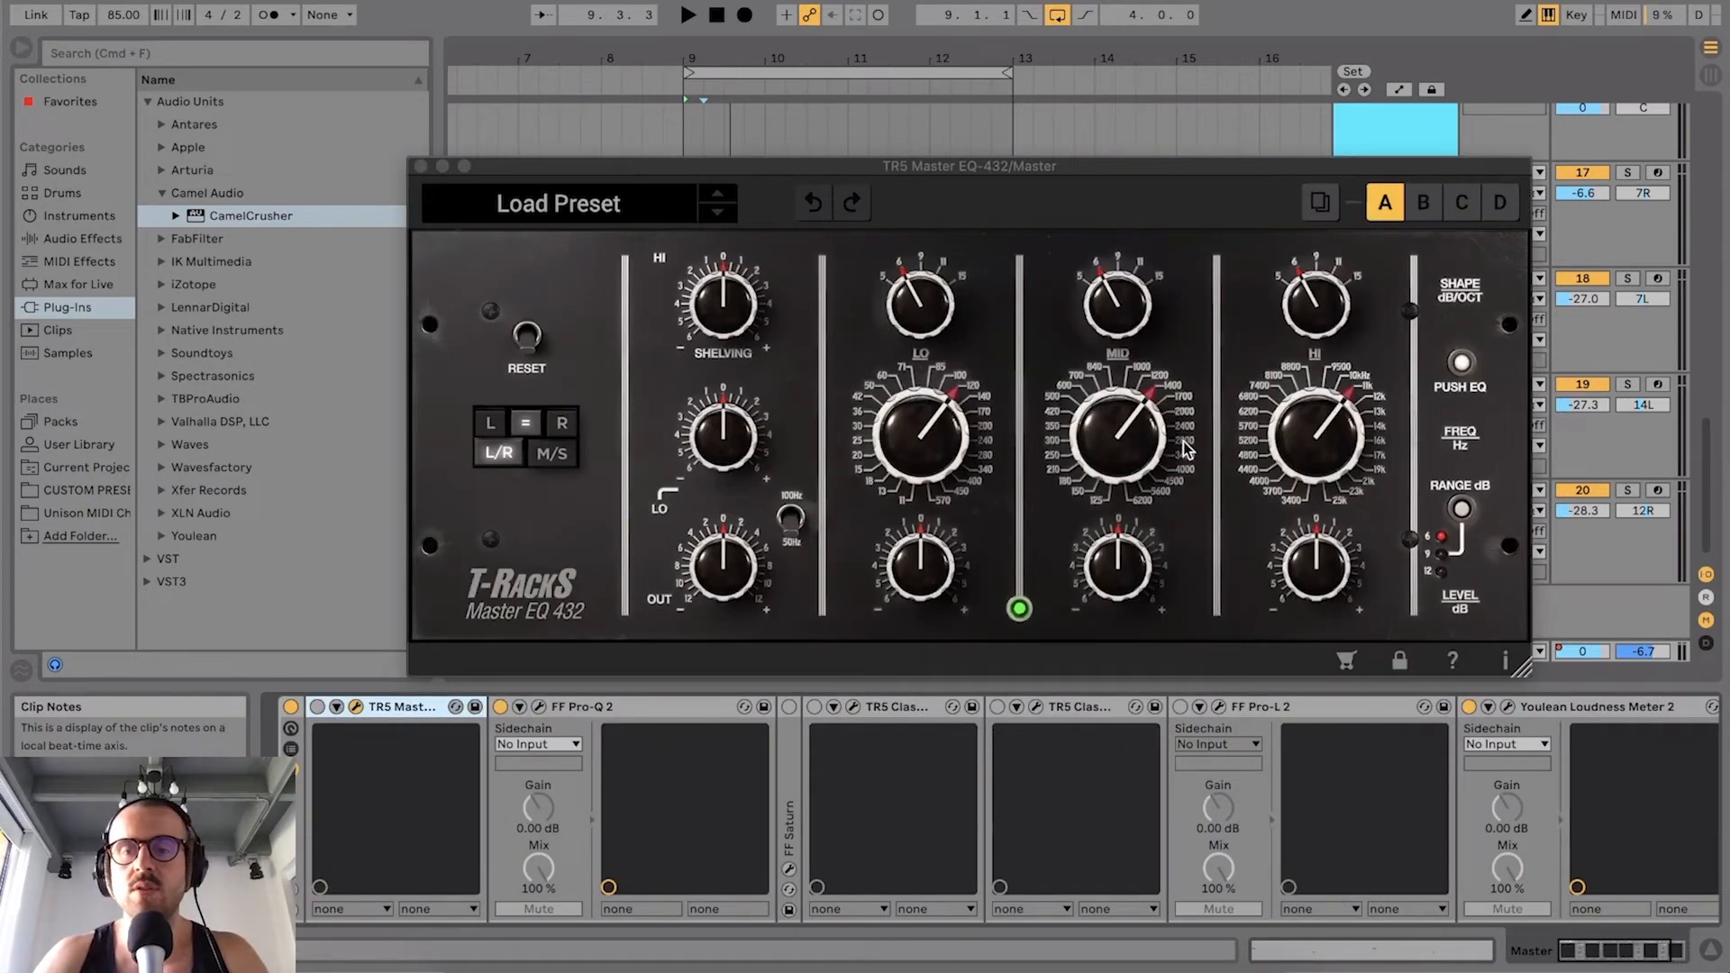
left_click_drag(1137, 575, 1138, 562)
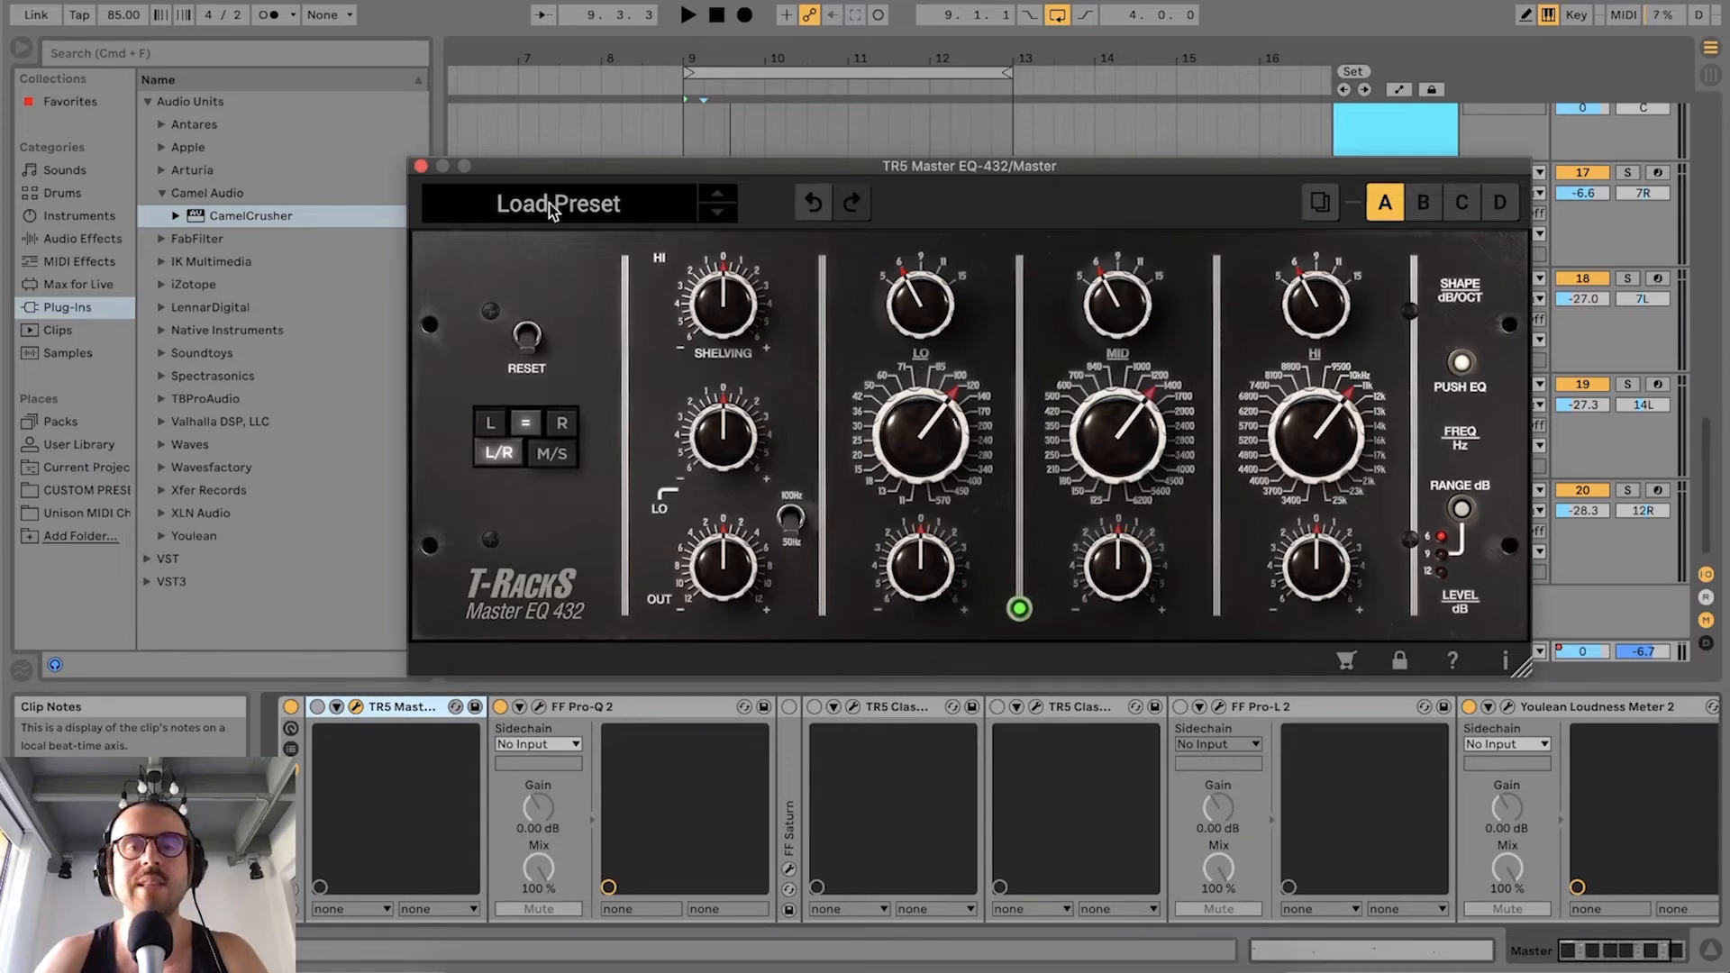
left_click(420, 166)
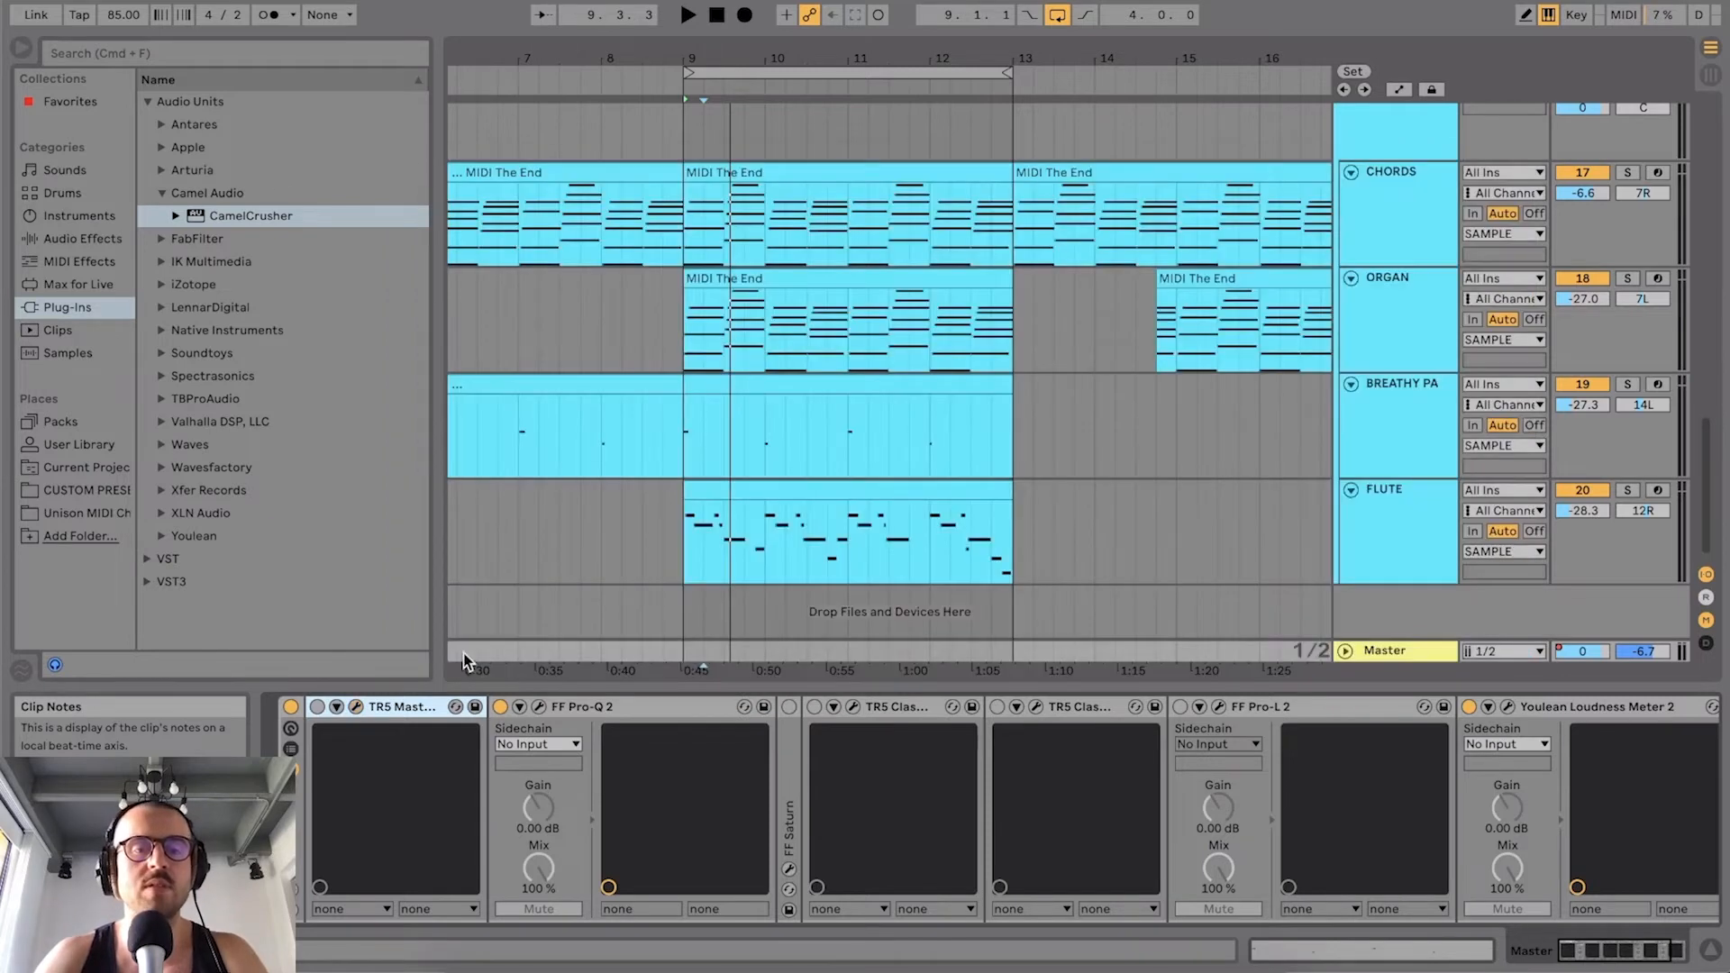
double_click(405, 708)
left_click(433, 708)
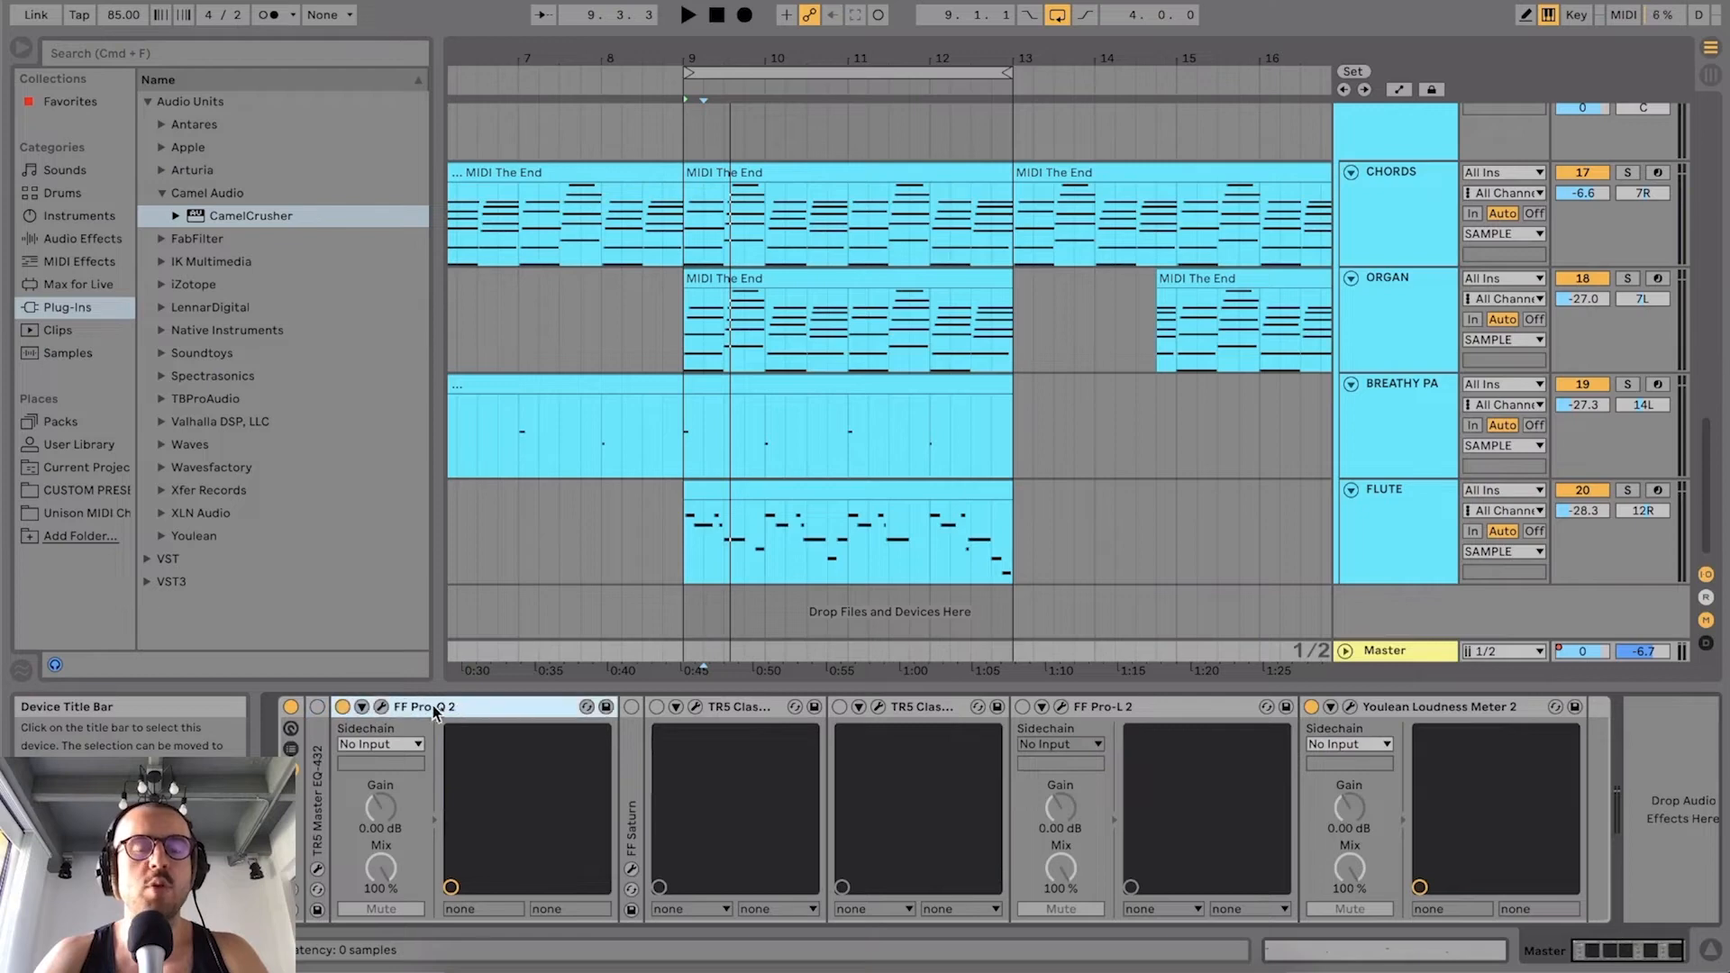
Step: Play the loop while examining the low-cut band near 100 Hz and the spectrum in the Master's FF Pro-Q 2
left_click(381, 706)
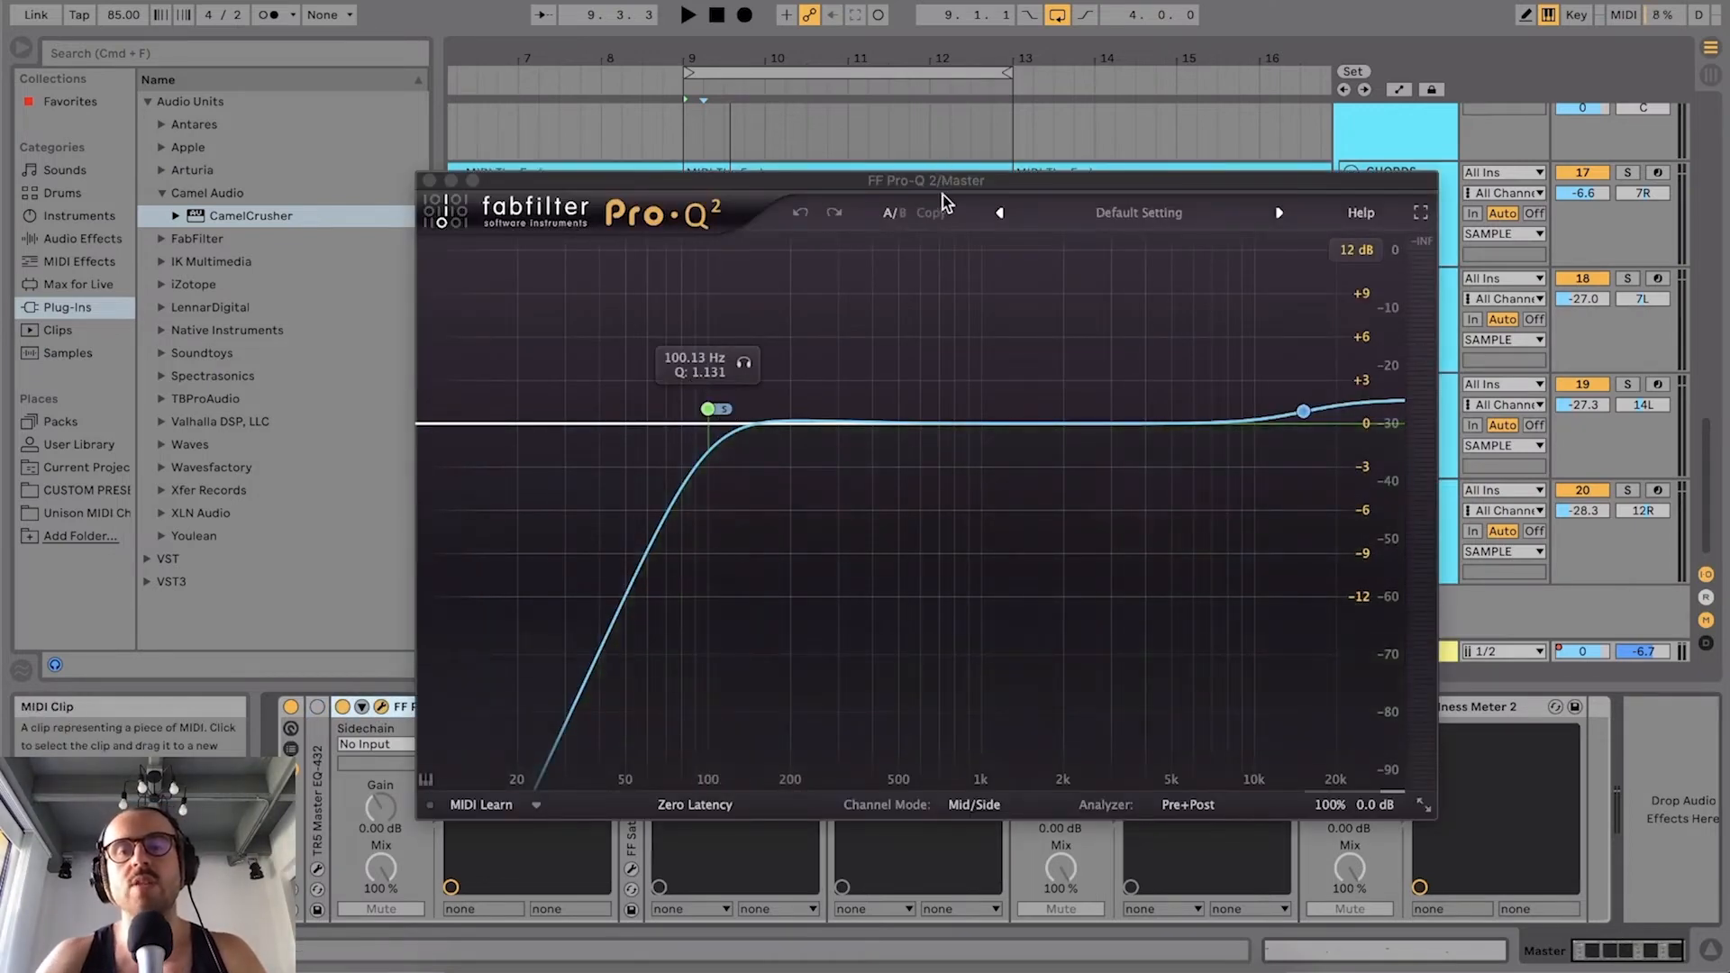
key("space")
left_click_drag(942, 186, 1100, 284)
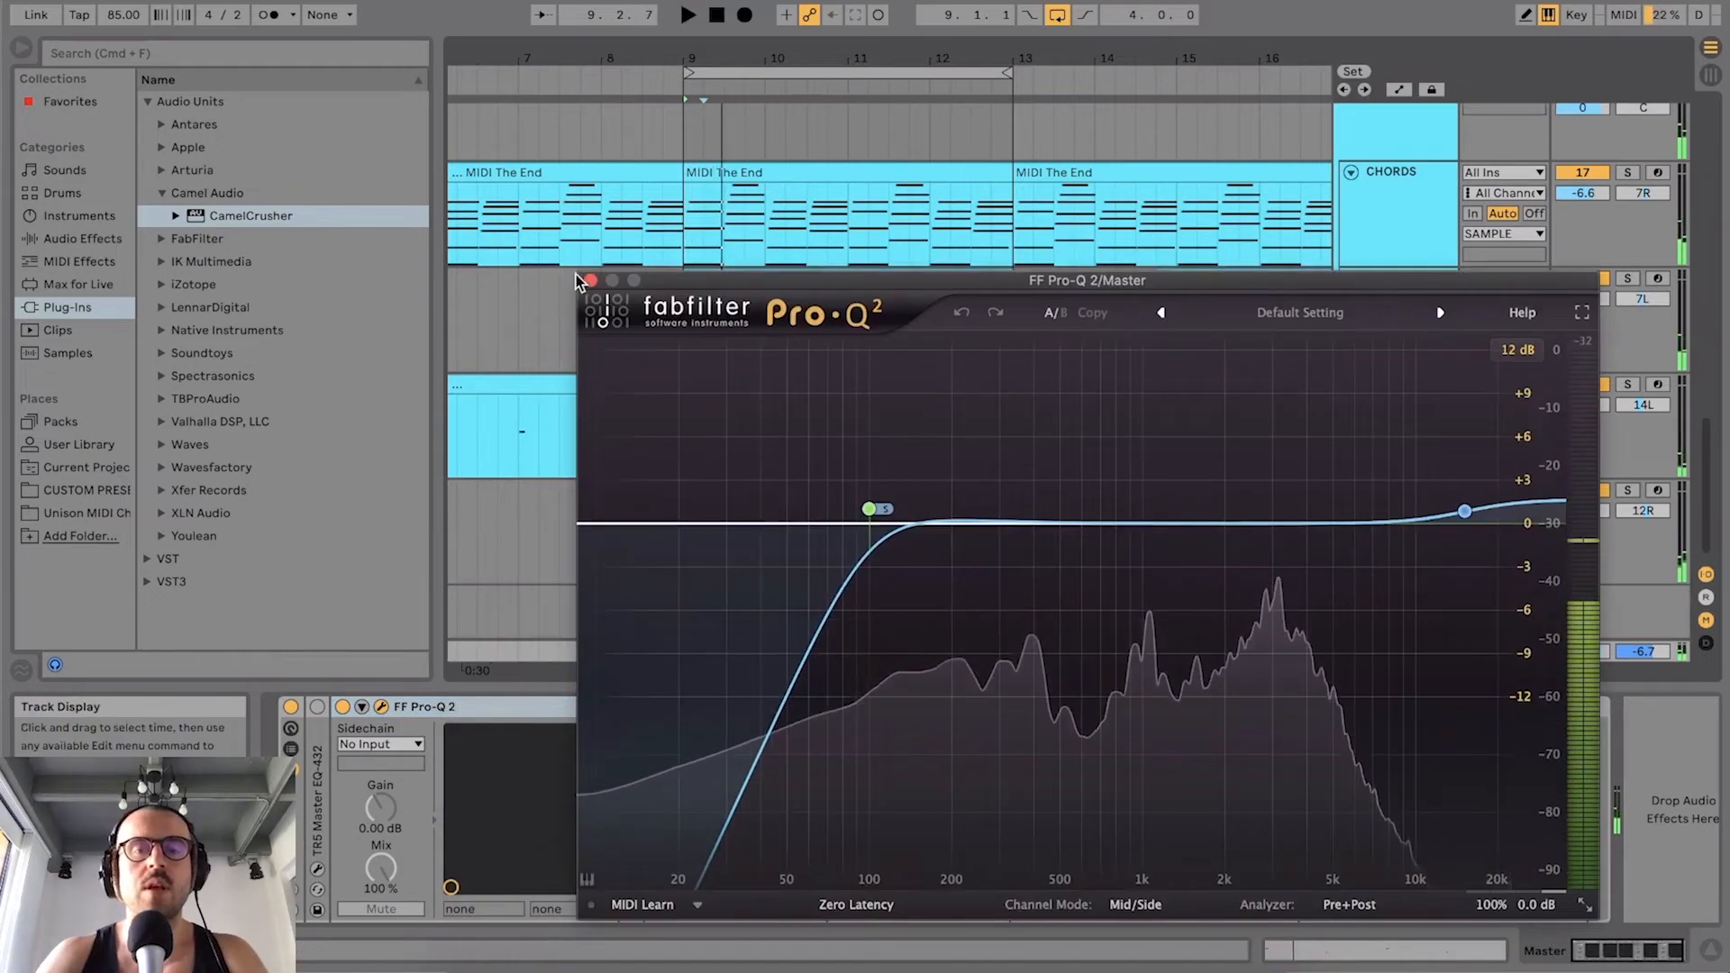
left_click(590, 280)
key("space")
Step: Reactivate FF Saturn, both TR5 Clas… devices and FF Pro-L 2 on the Master track
left_click(657, 706)
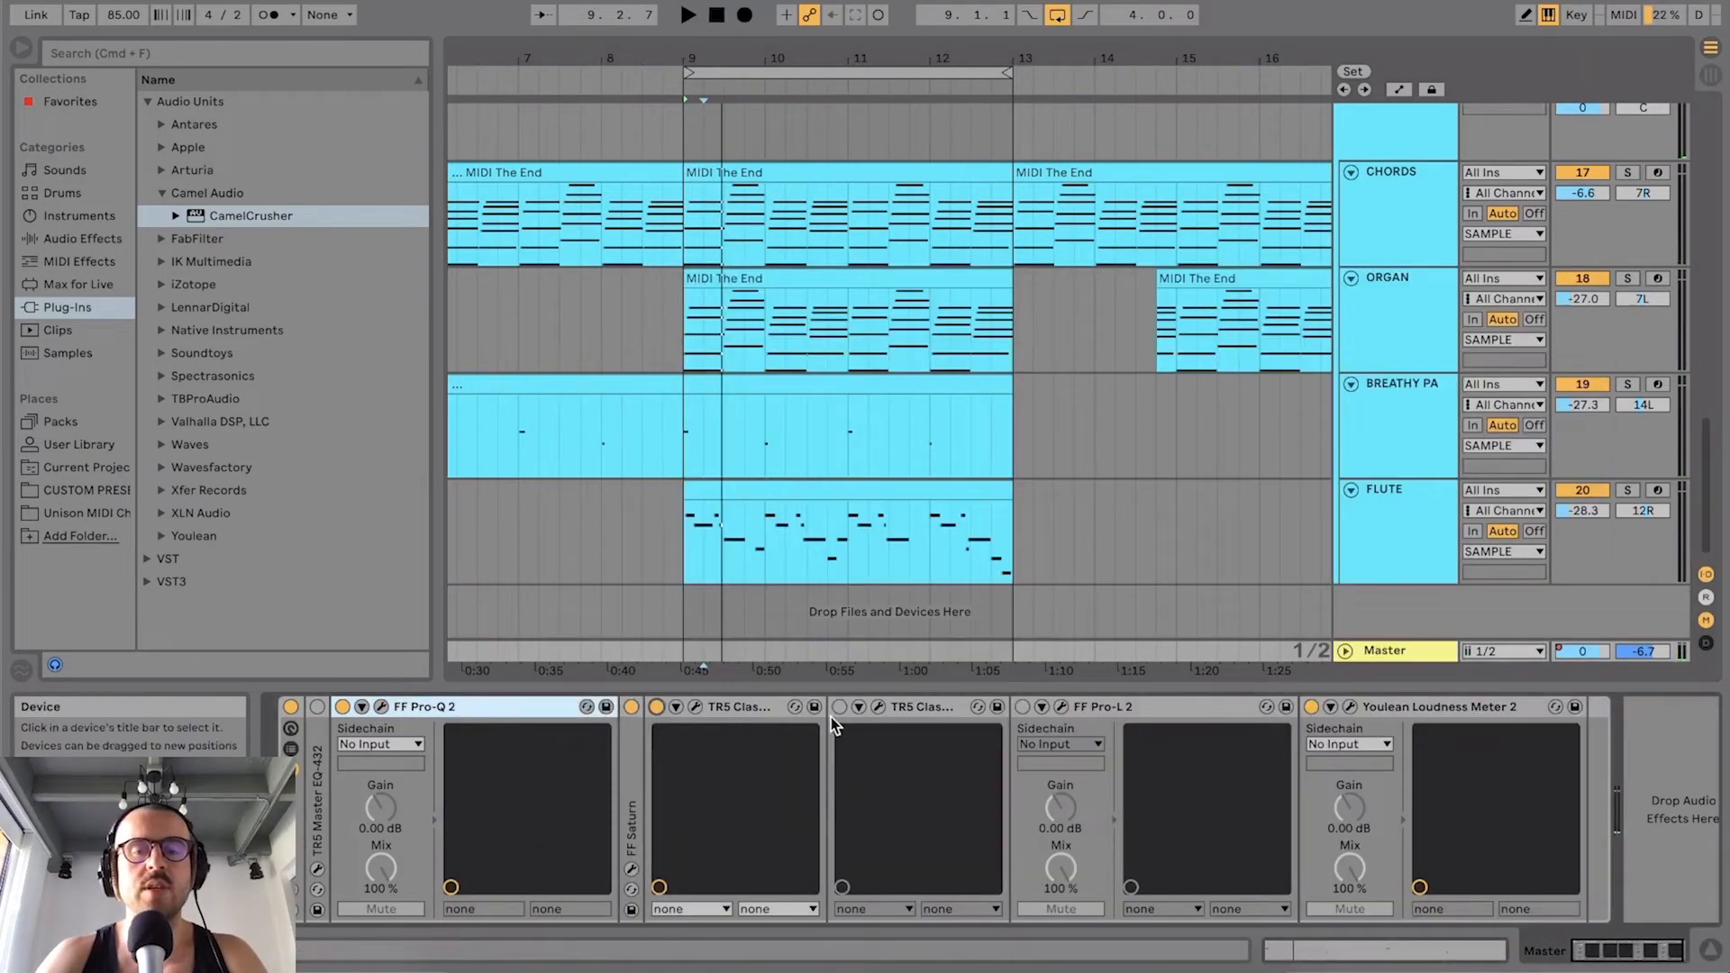
left_click(840, 706)
left_click(1022, 706)
Step: Play the loop while comparing the Master chain with FF Pro-Q 2 bypassed and active, leaving it active
key("space")
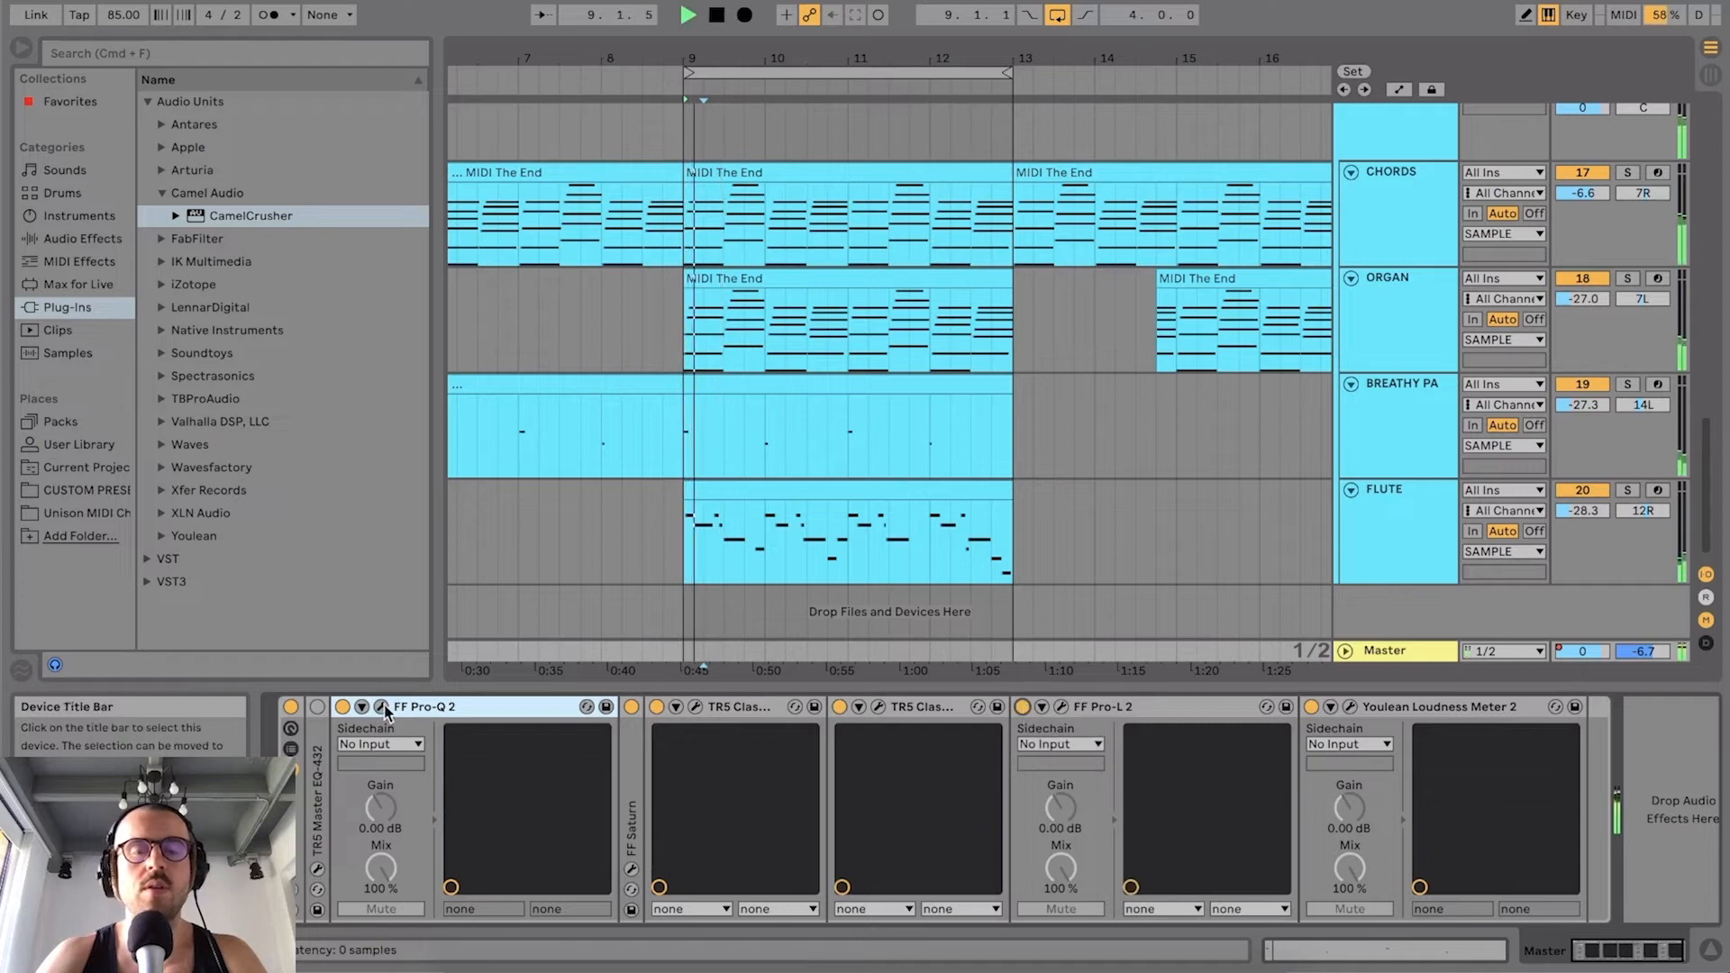
left_click(342, 707)
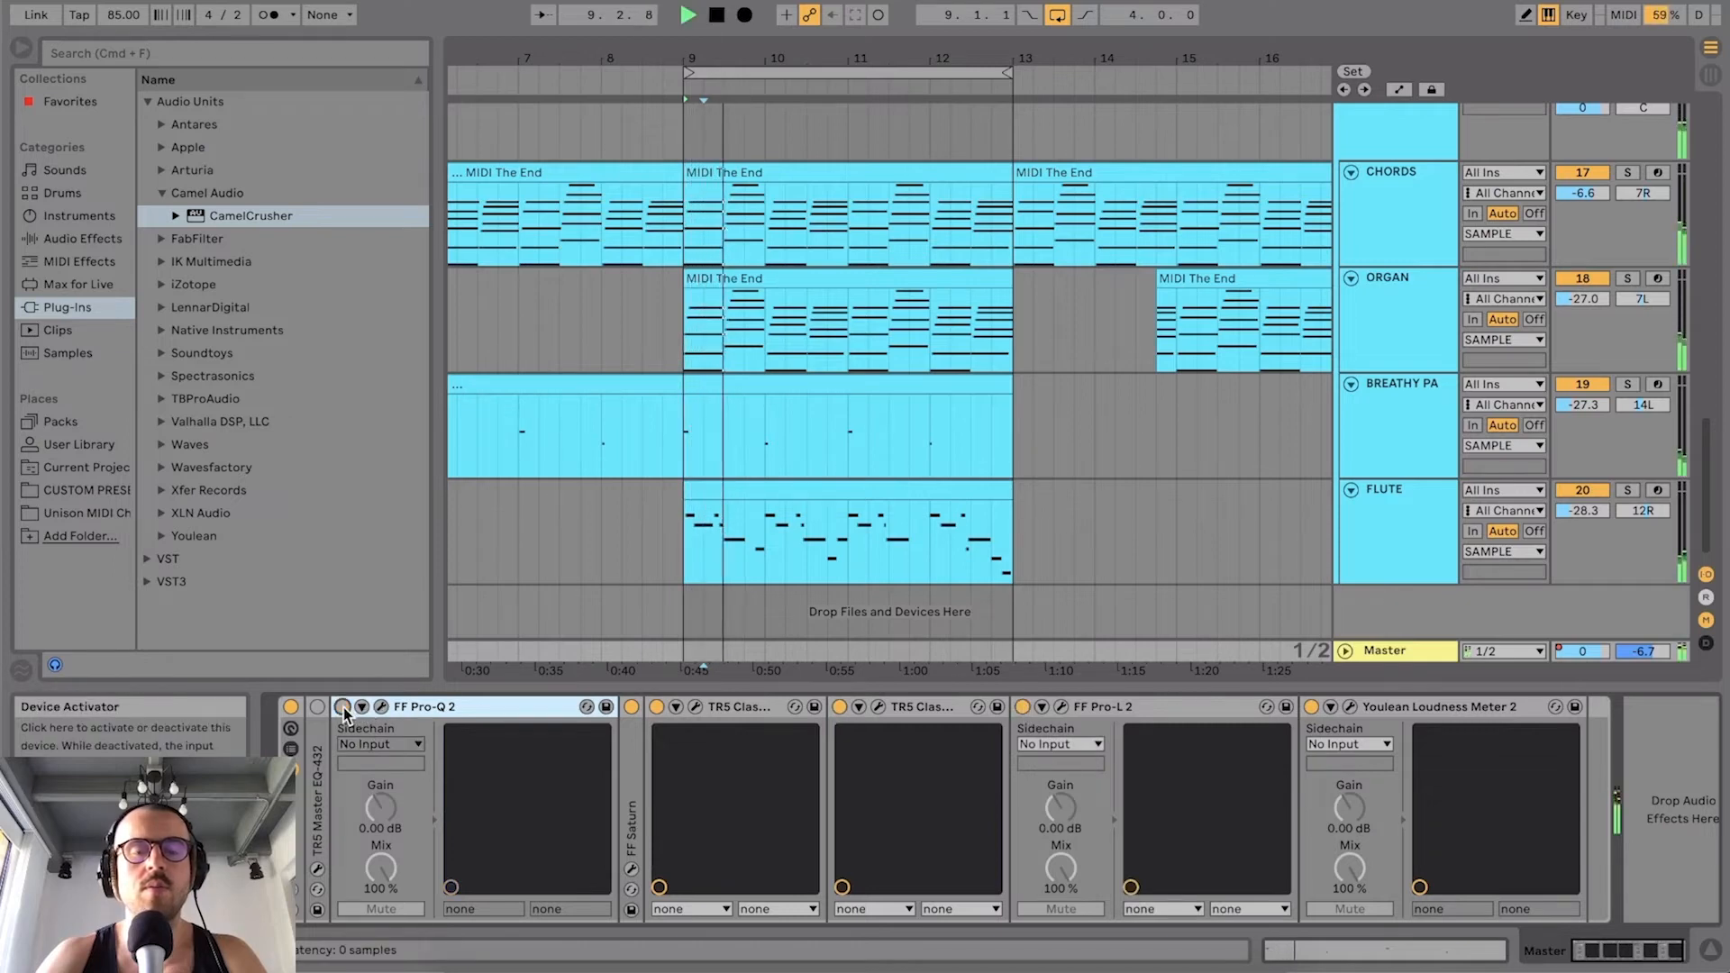
left_click(342, 707)
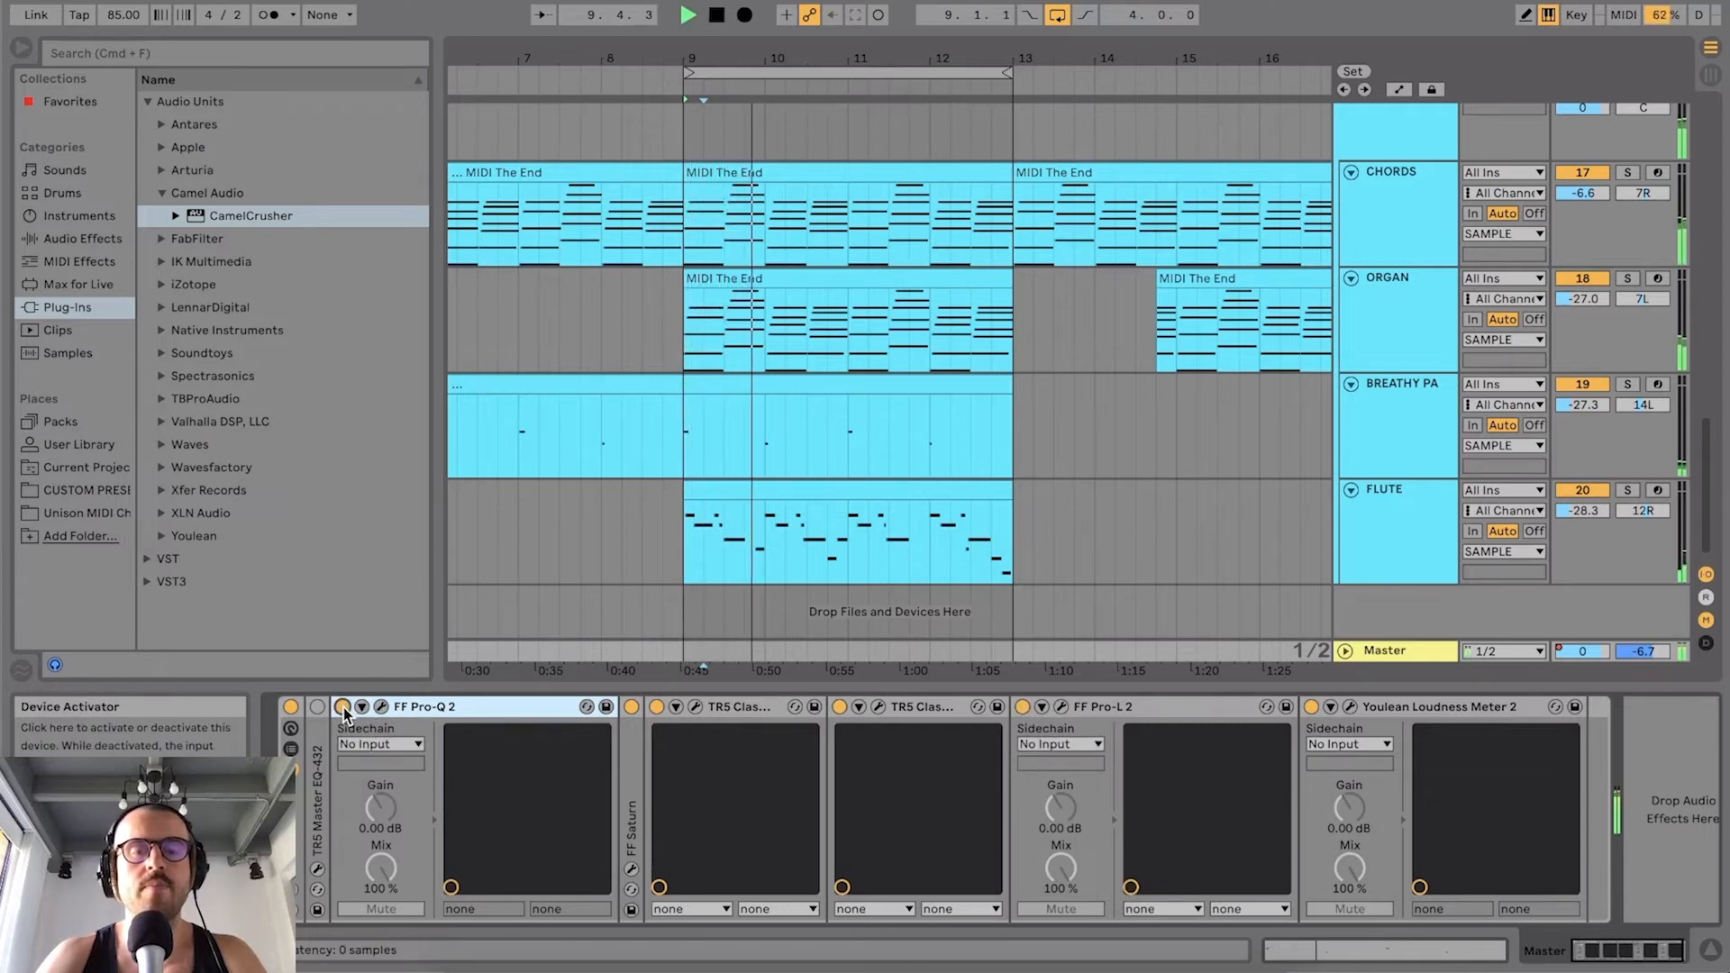
key("space")
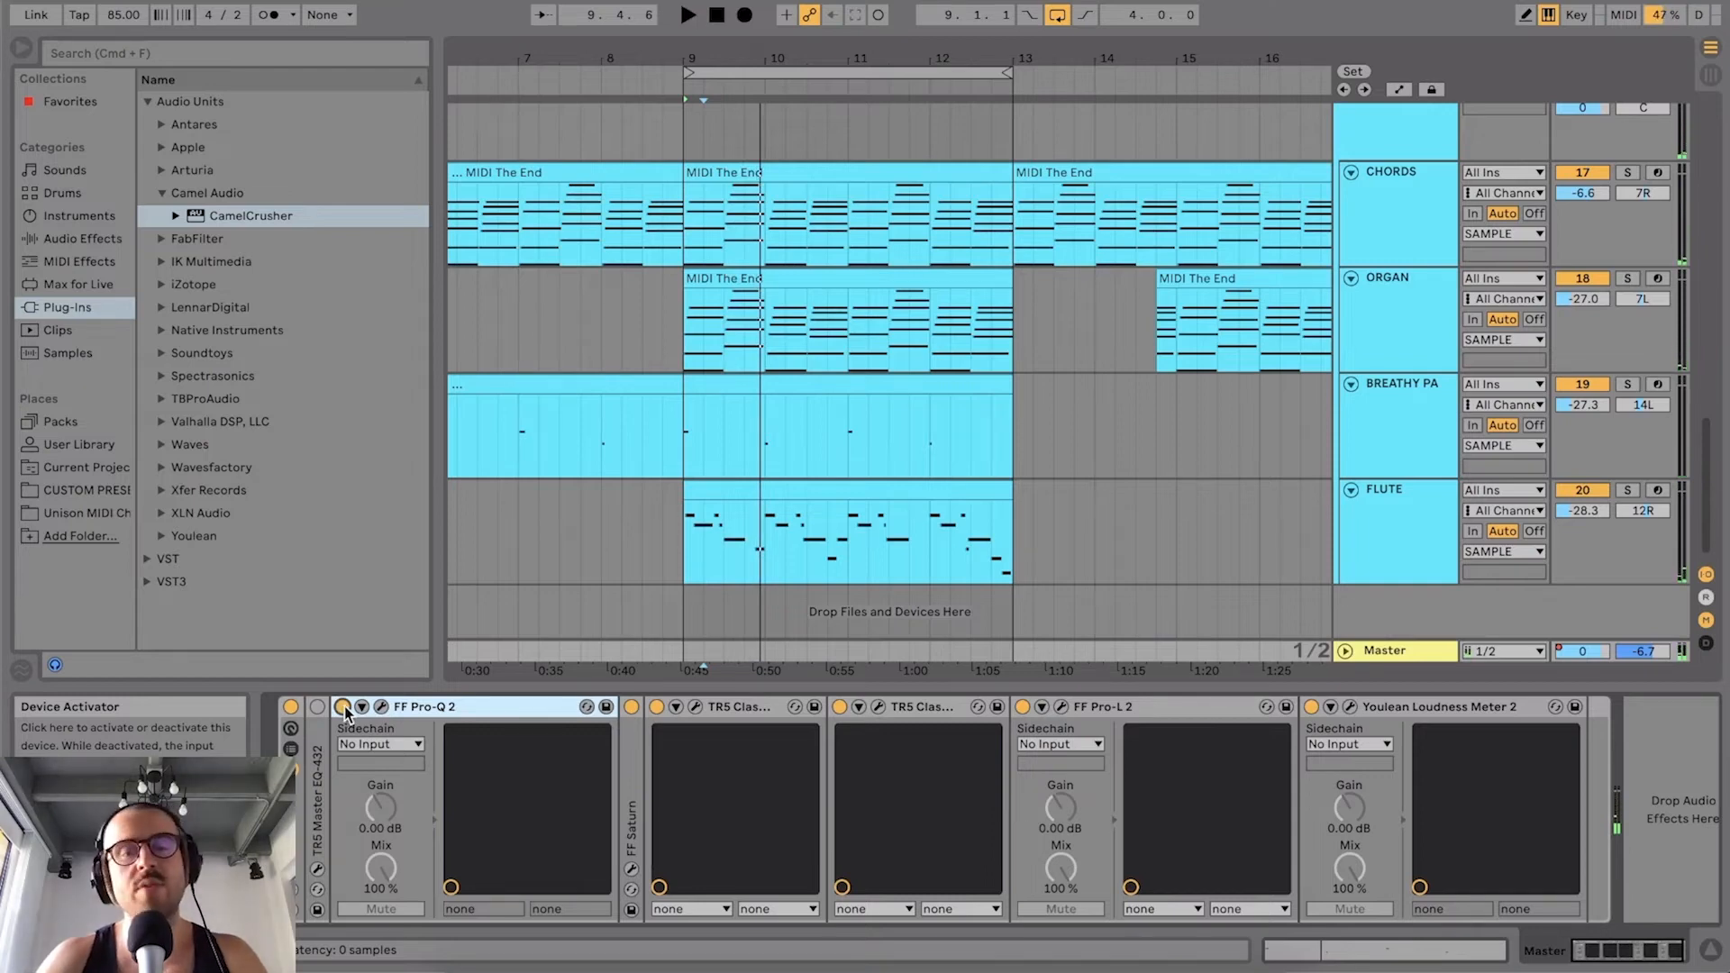
left_click(343, 707)
key("space")
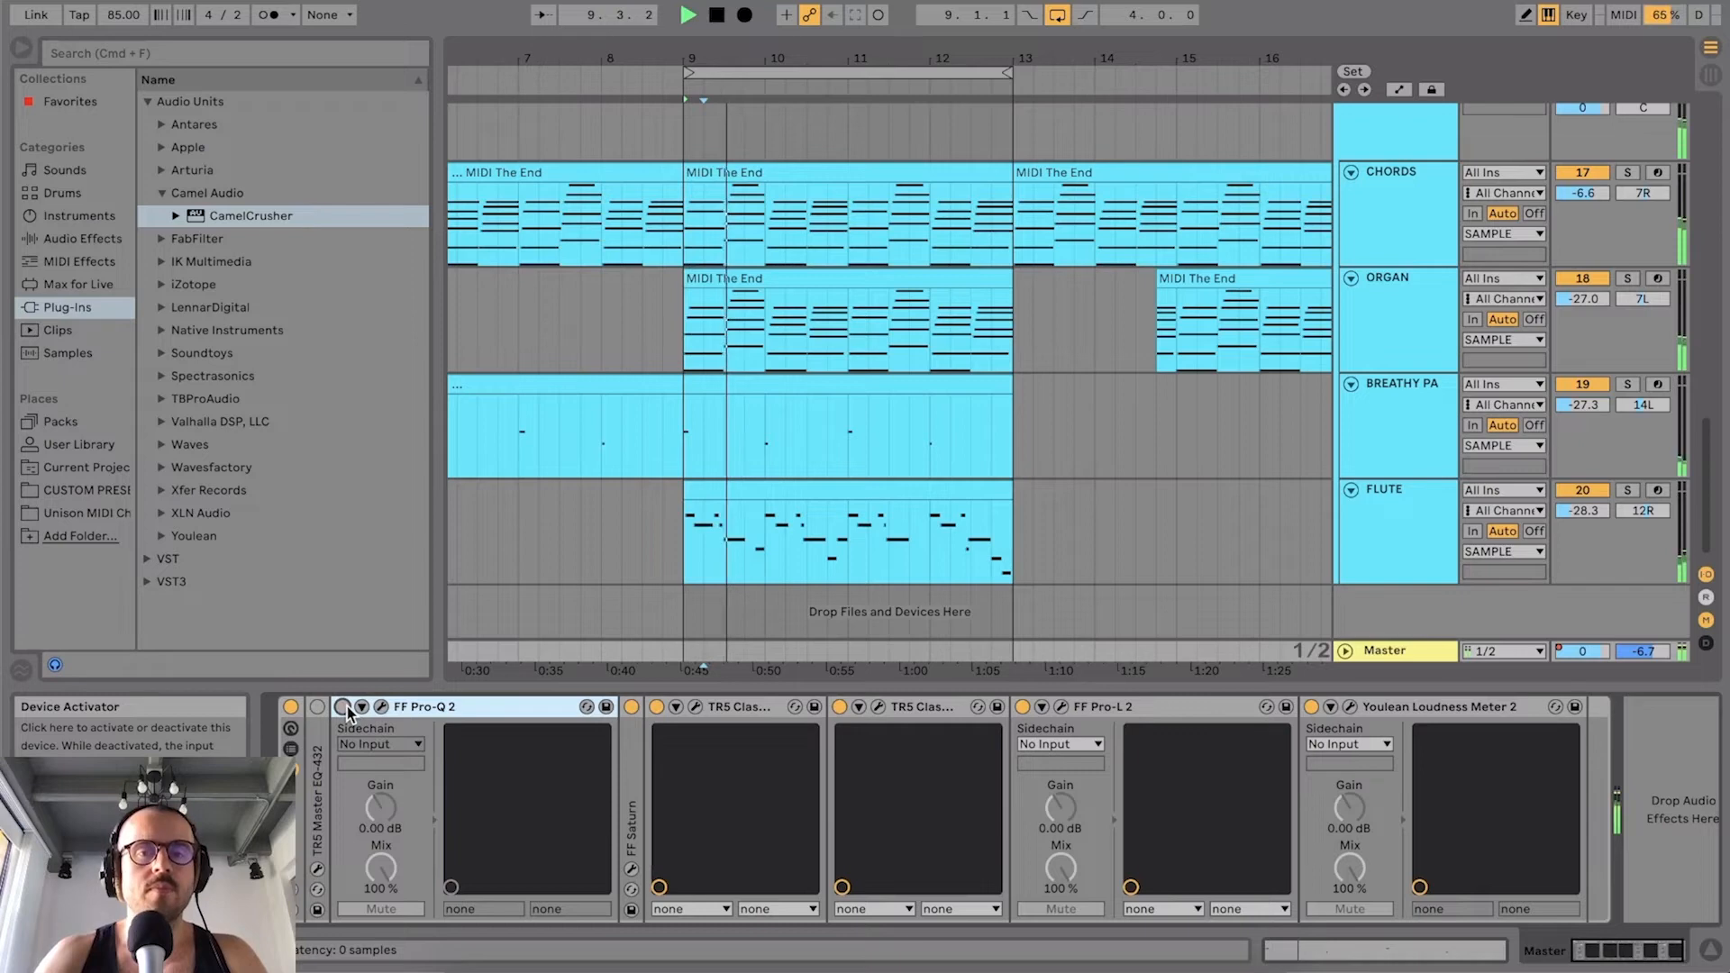
left_click(343, 707)
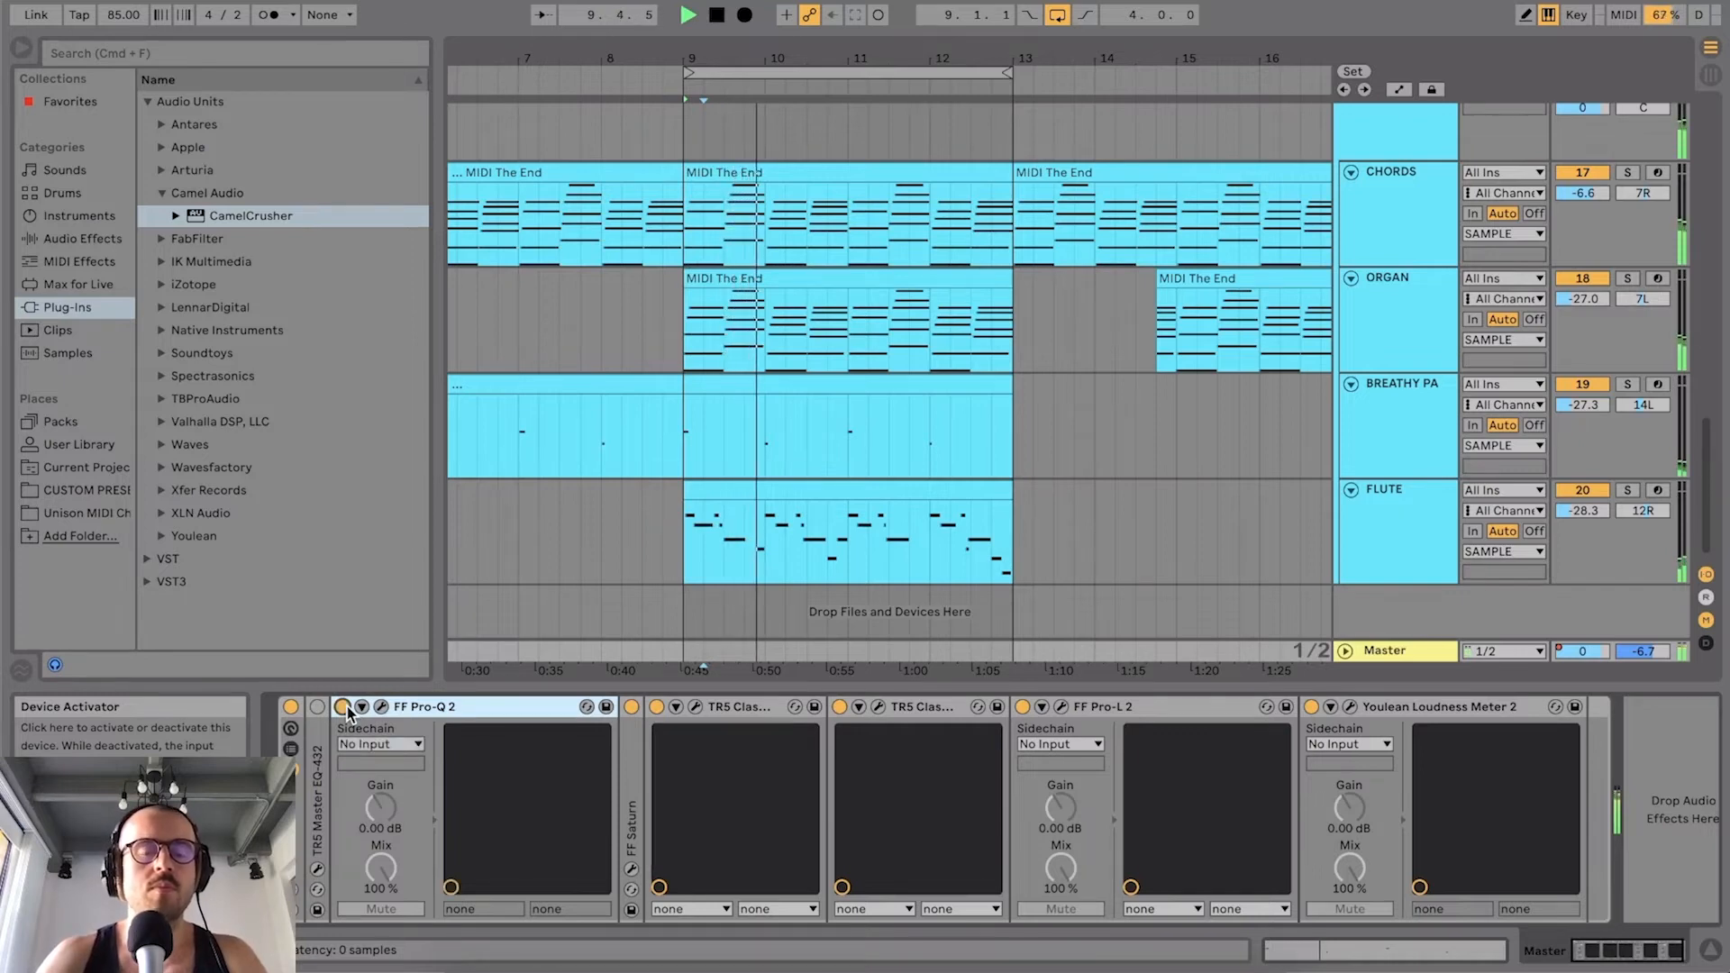
Step: Bypass and reactivate the Master's FF Pro-Q 2 once more during playback, and stop the loop
left_click(343, 707)
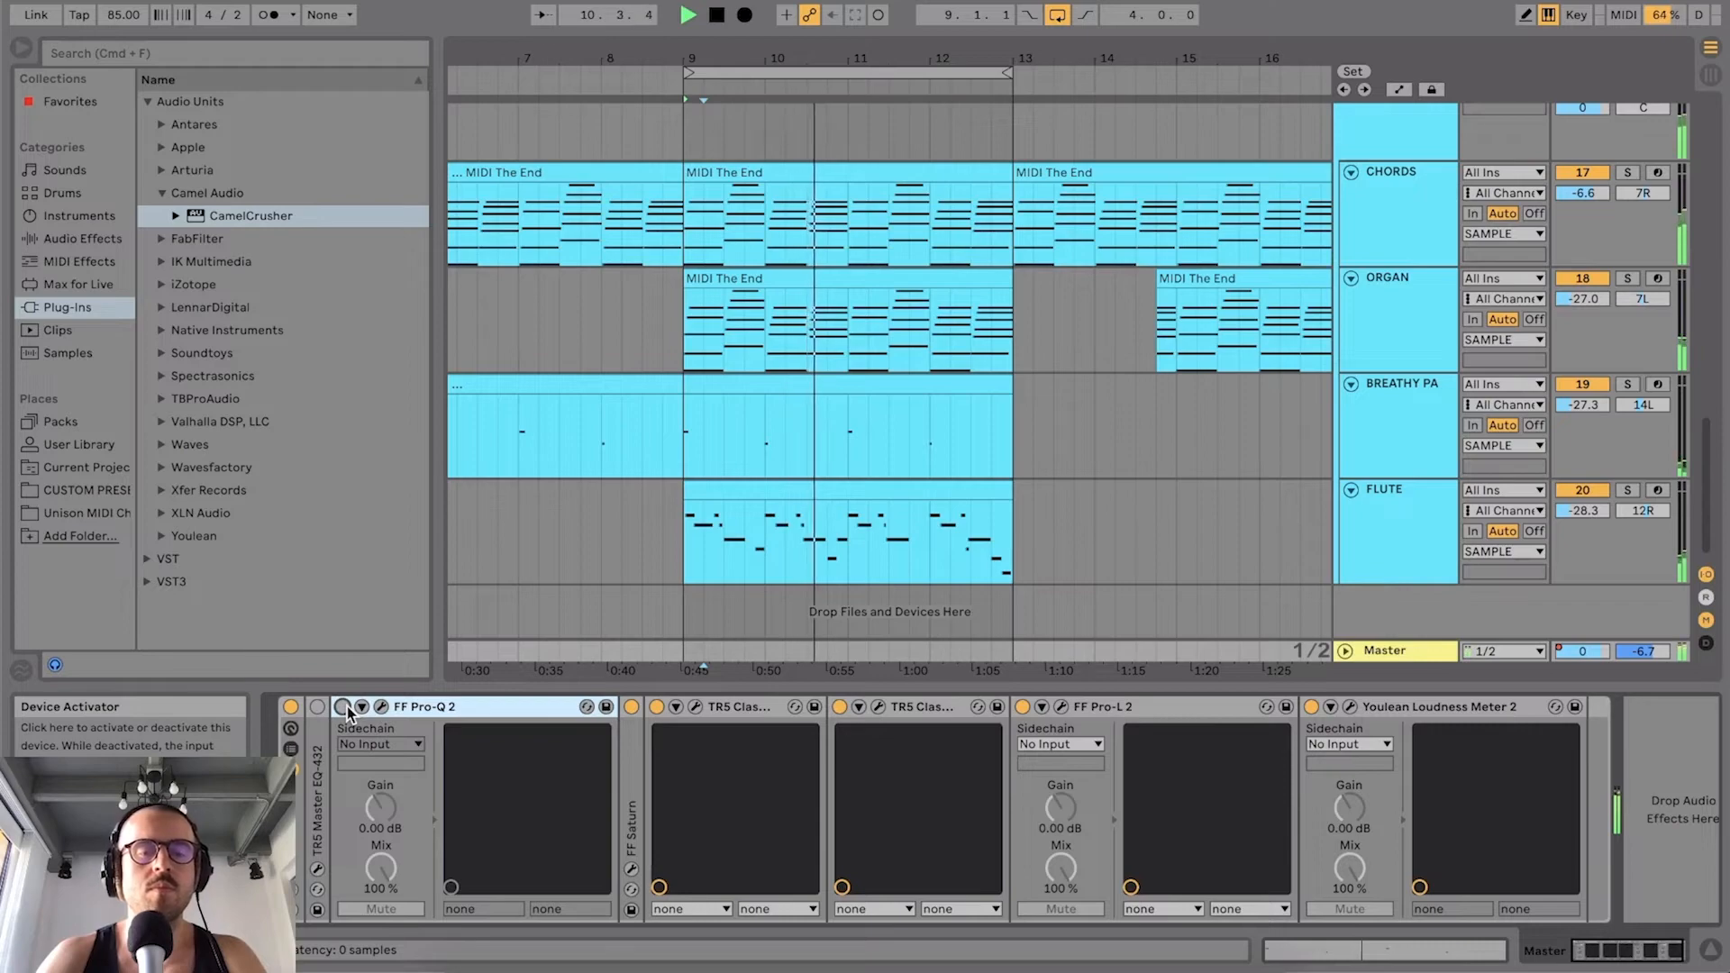
left_click(343, 707)
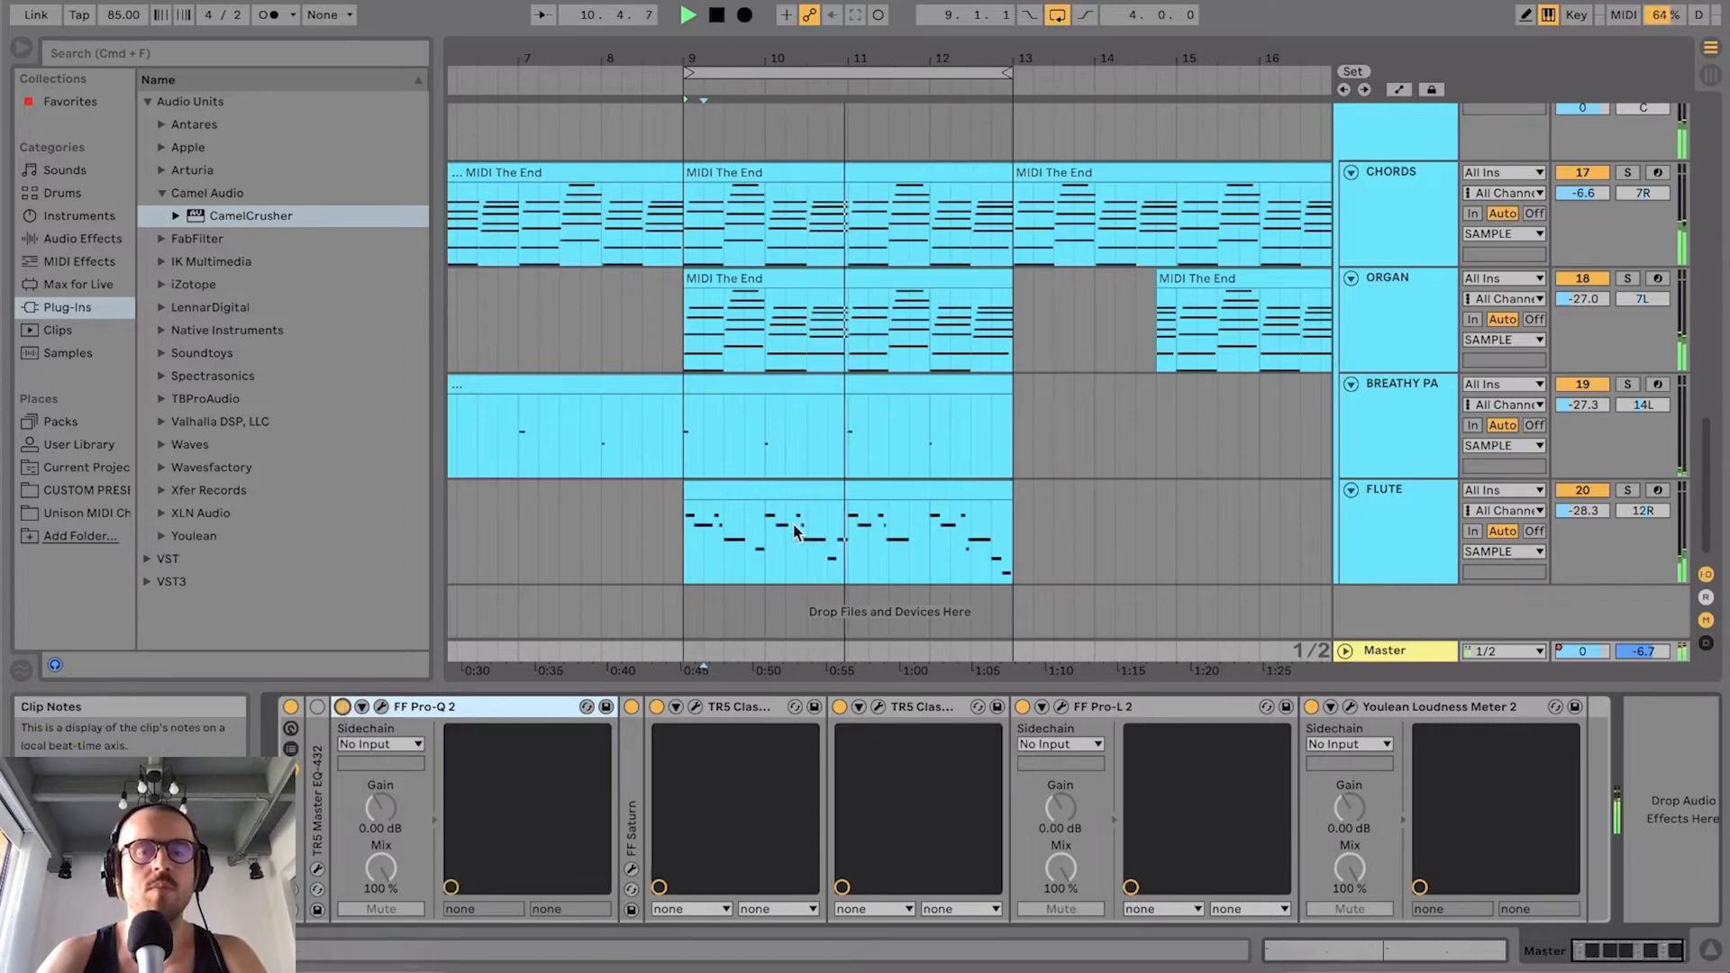
key("space")
scroll(802, 513, "up", 15)
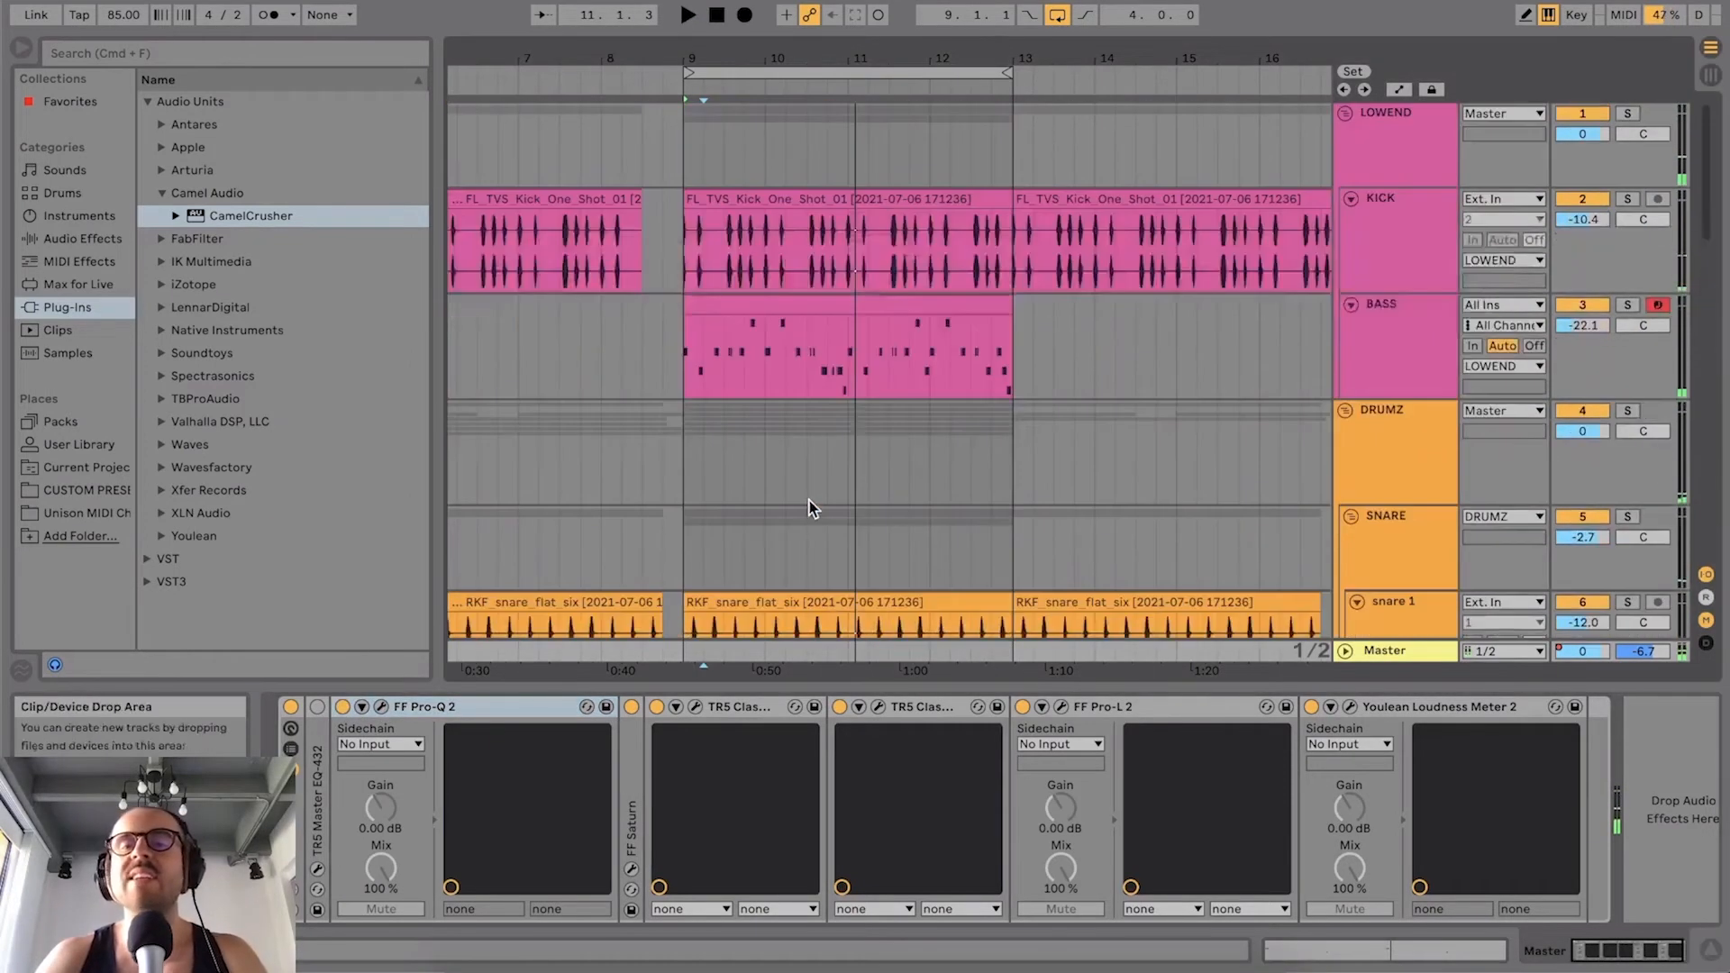
Step: Audition the low-cut band near 100 Hz in the Master's FF Pro-Q 2 as stereo, and restore it to side-only
left_click(381, 706)
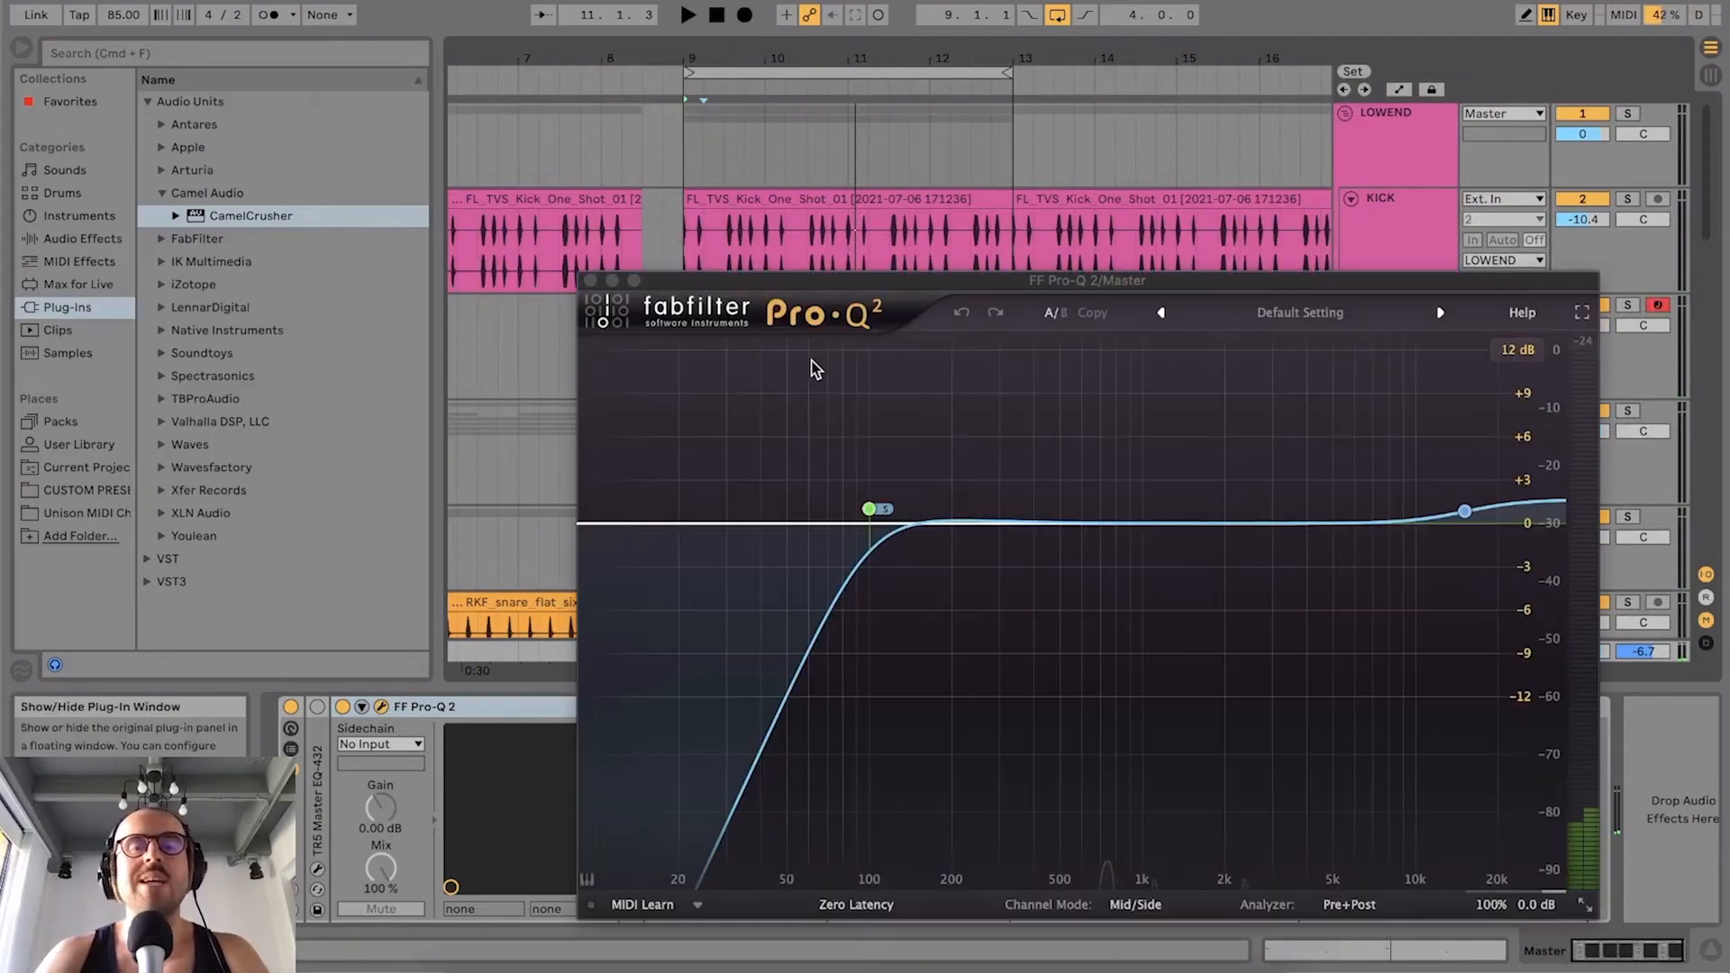
left_click(880, 513)
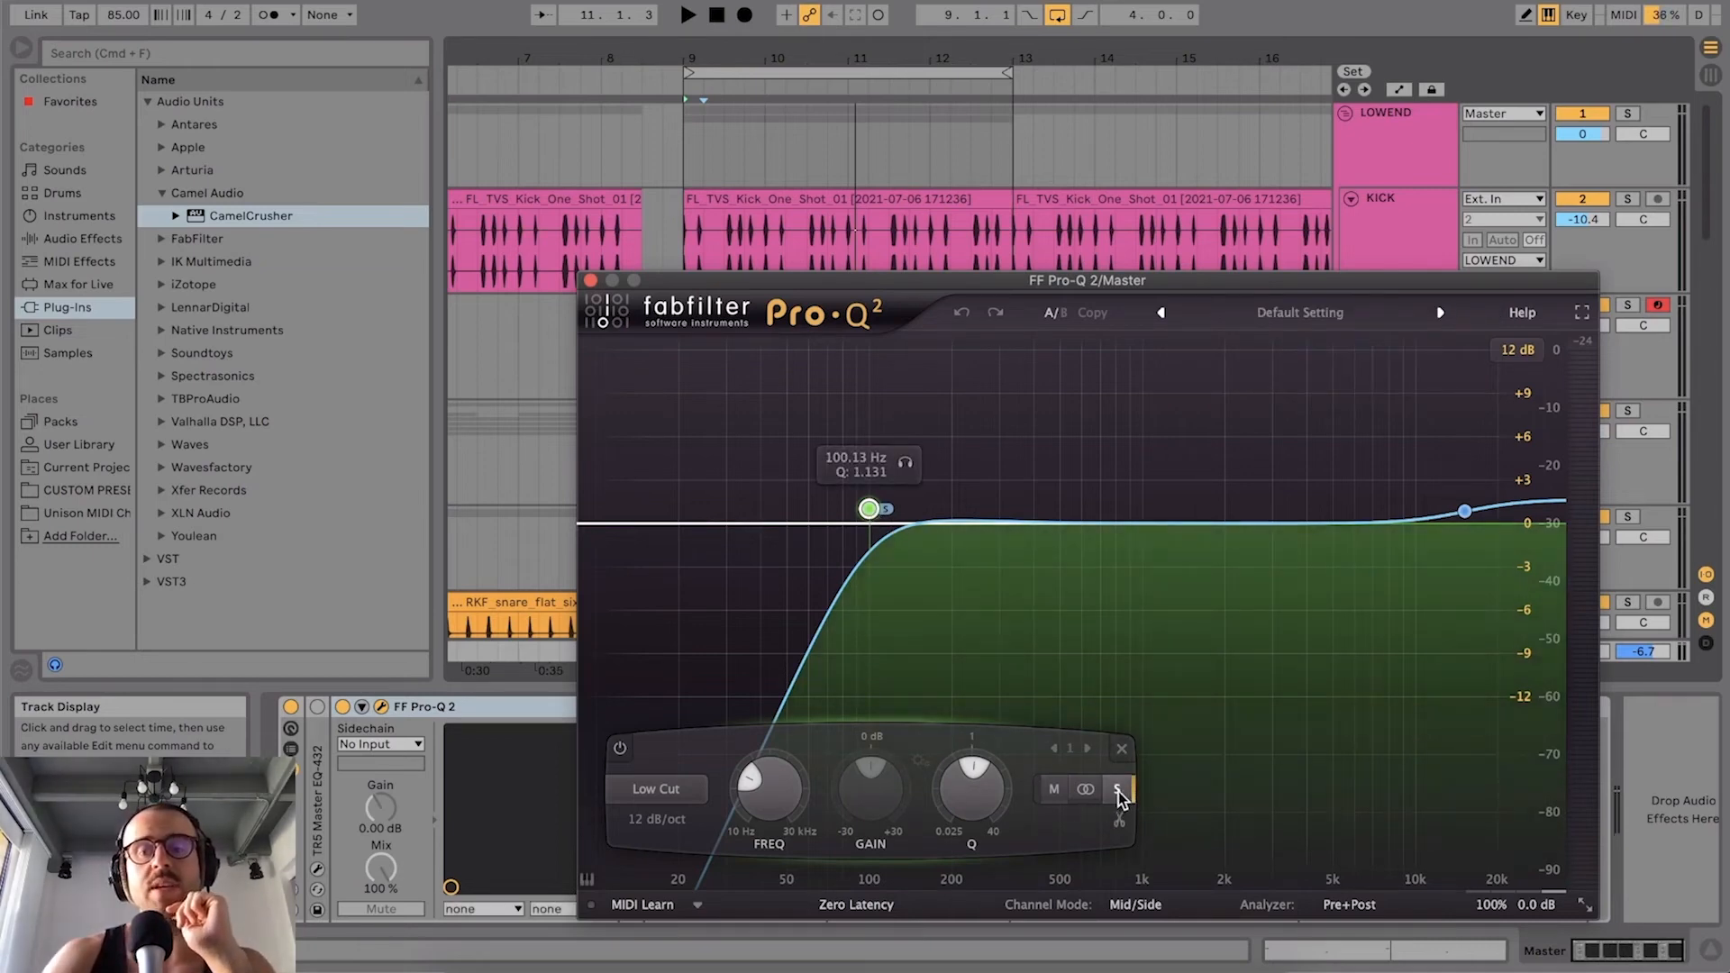
left_click(1080, 786)
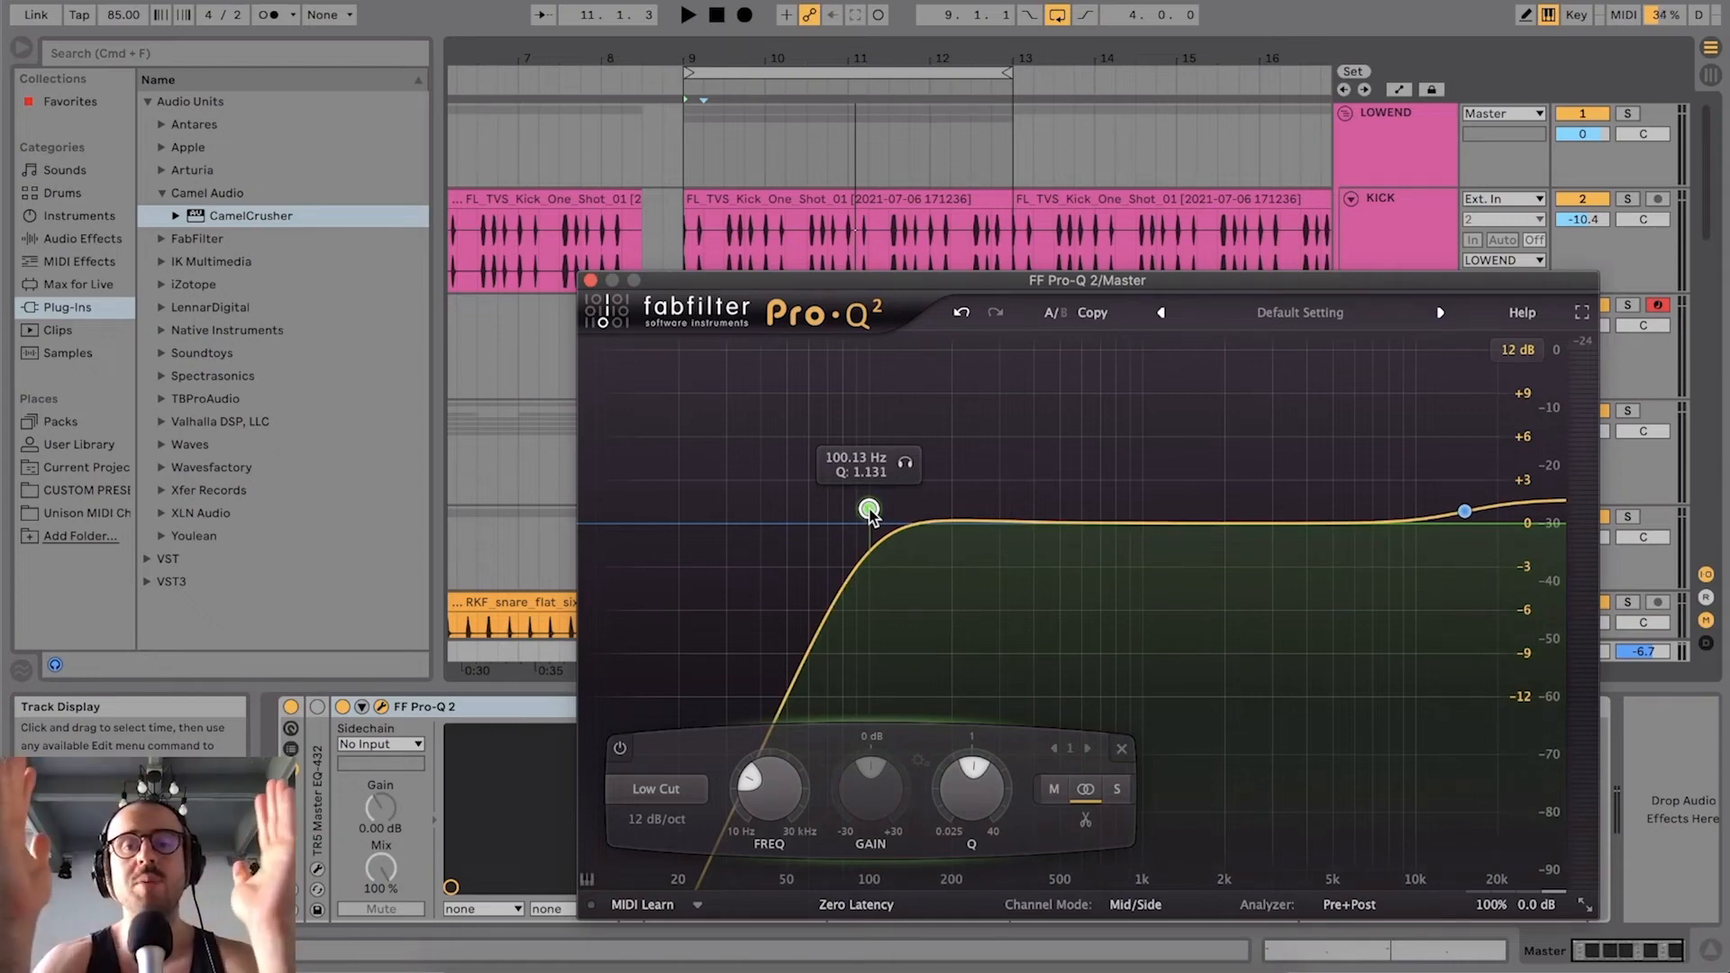
key("space")
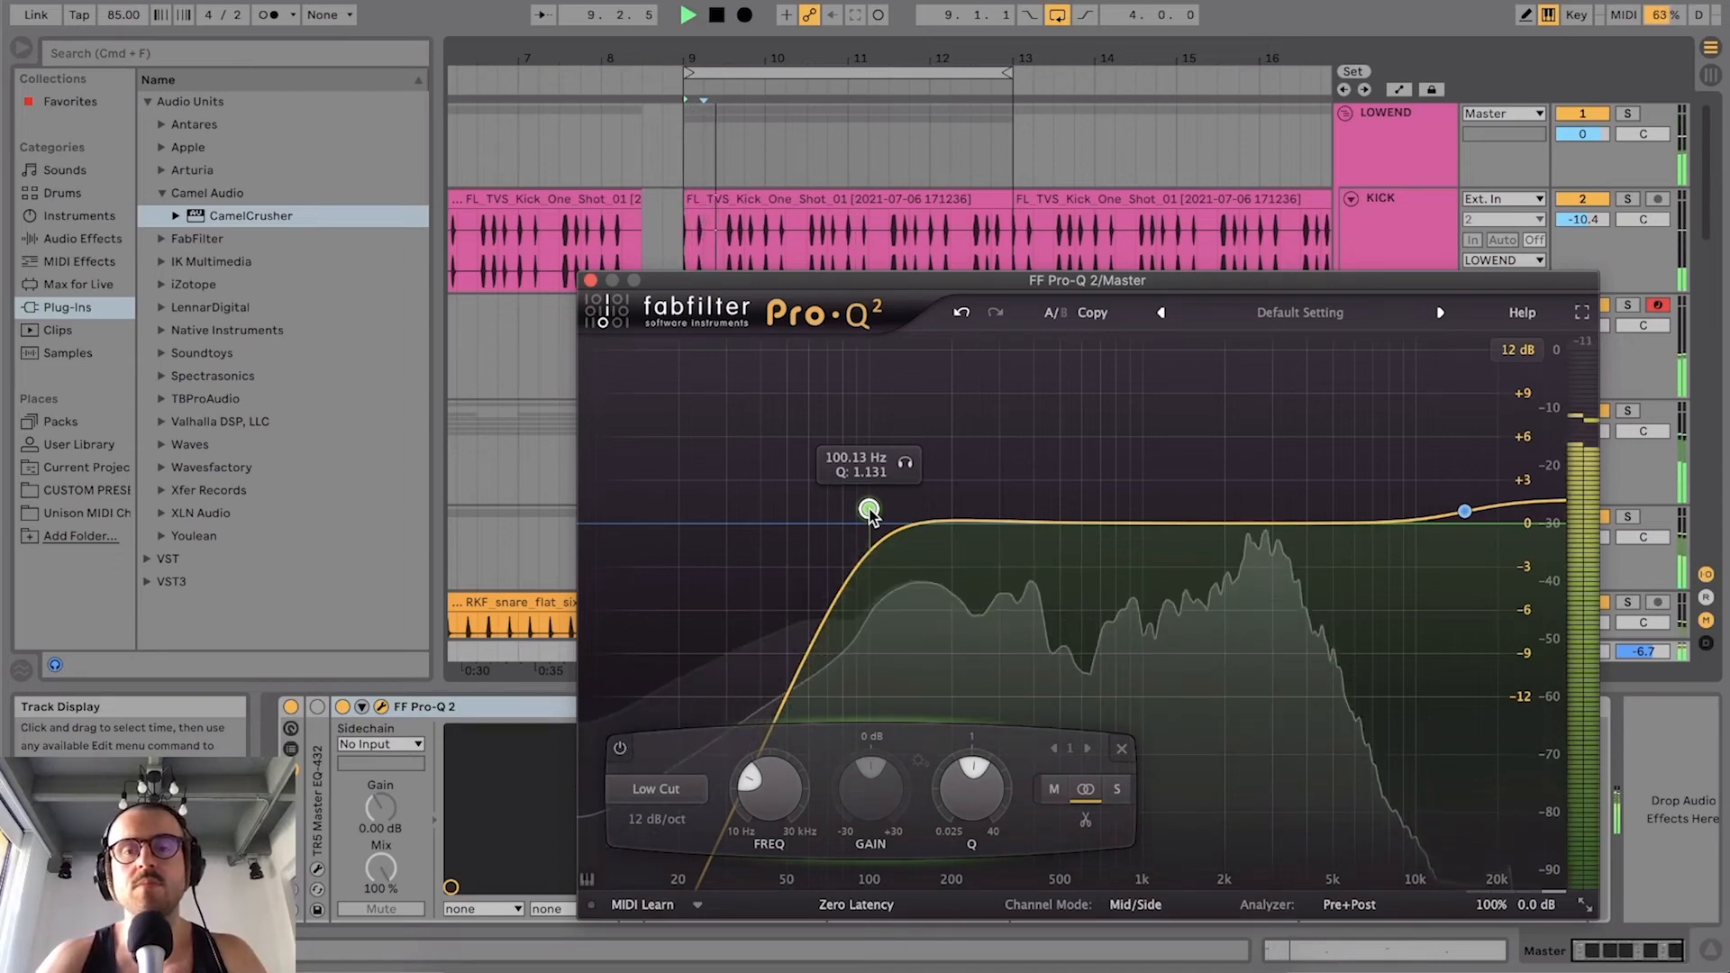
key("space")
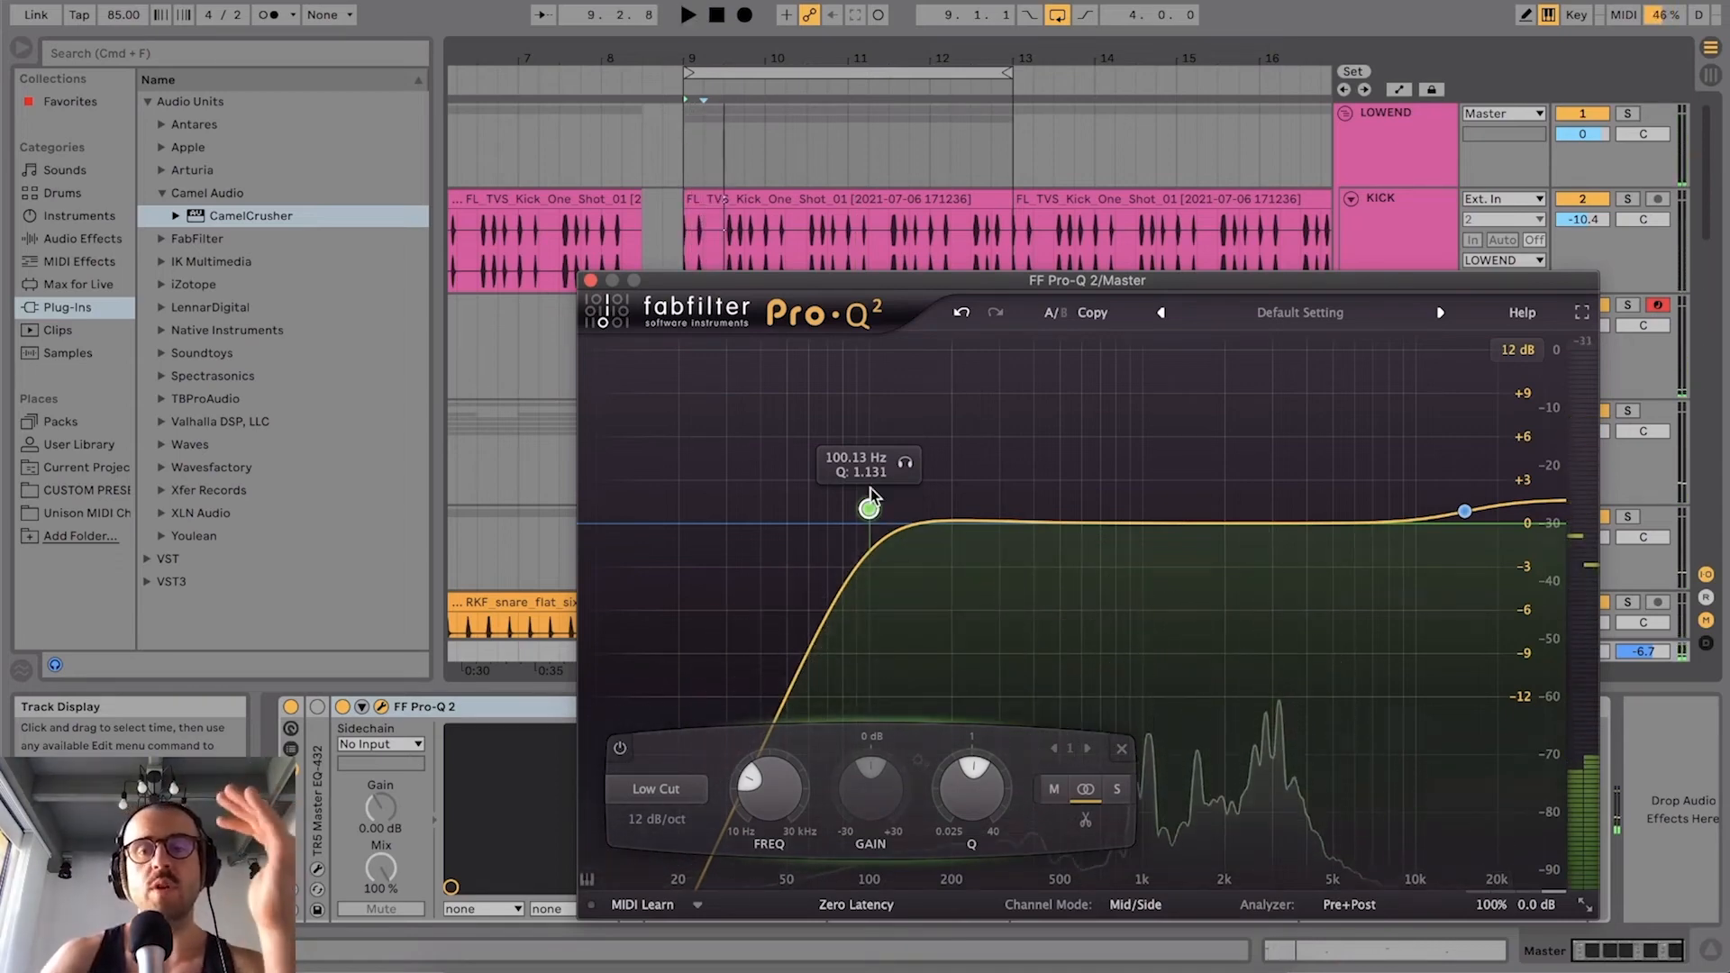
left_click(1123, 791)
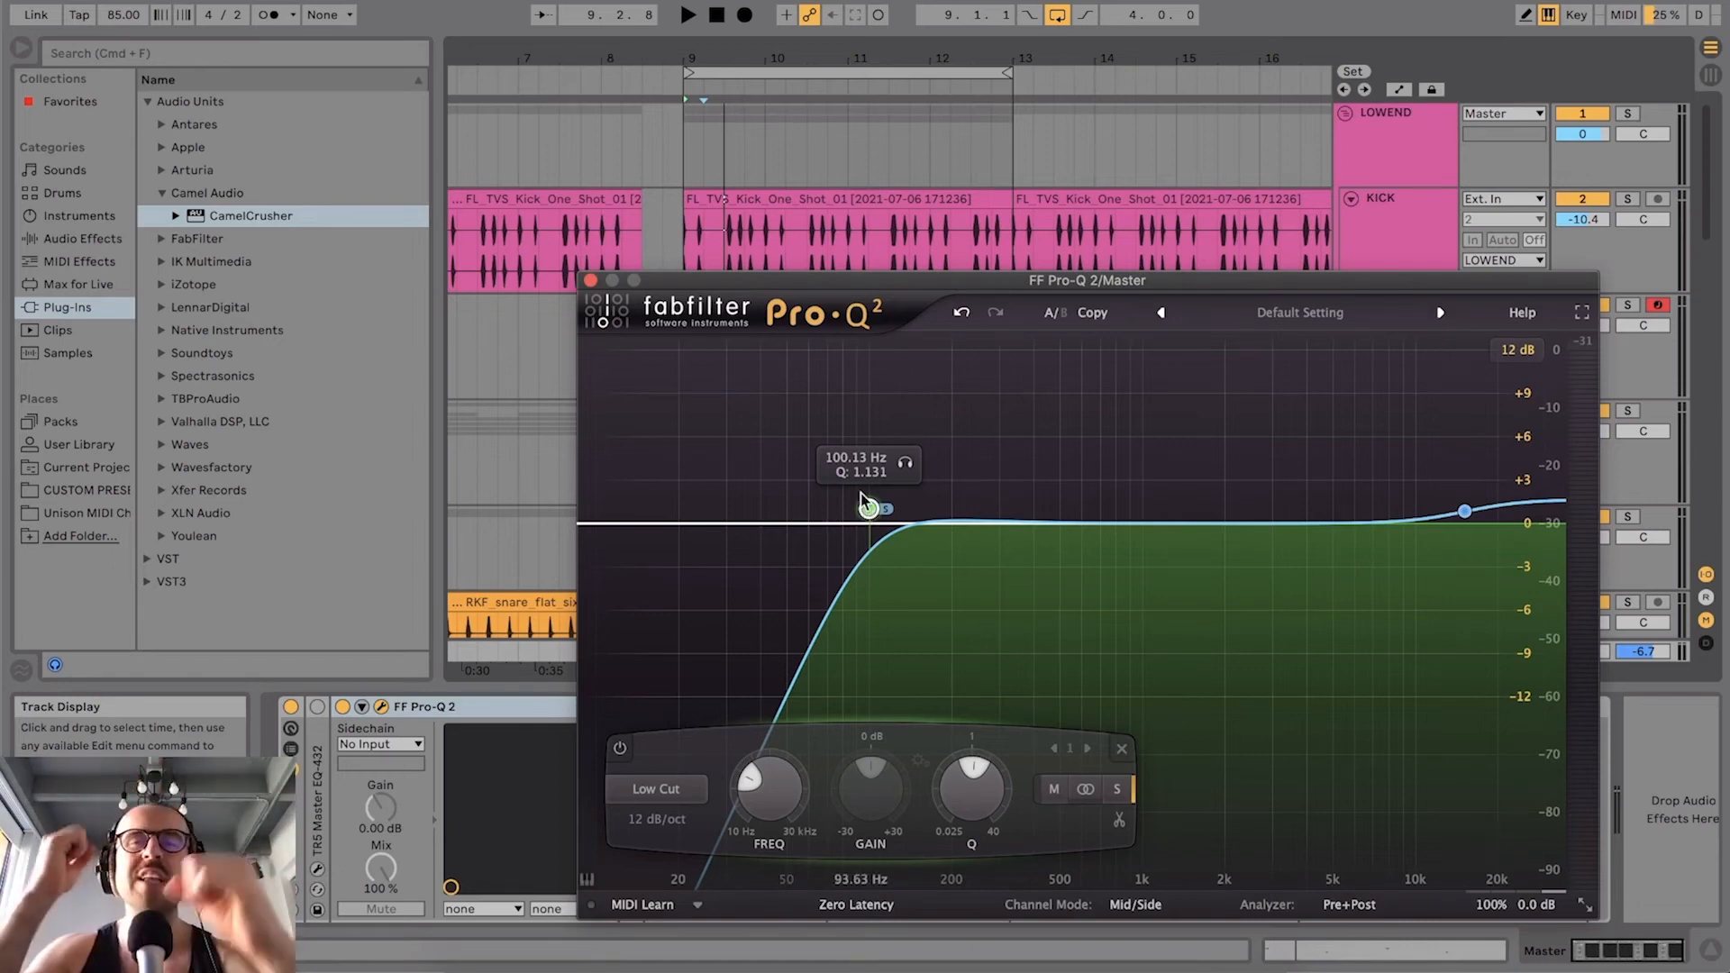
left_click(590, 281)
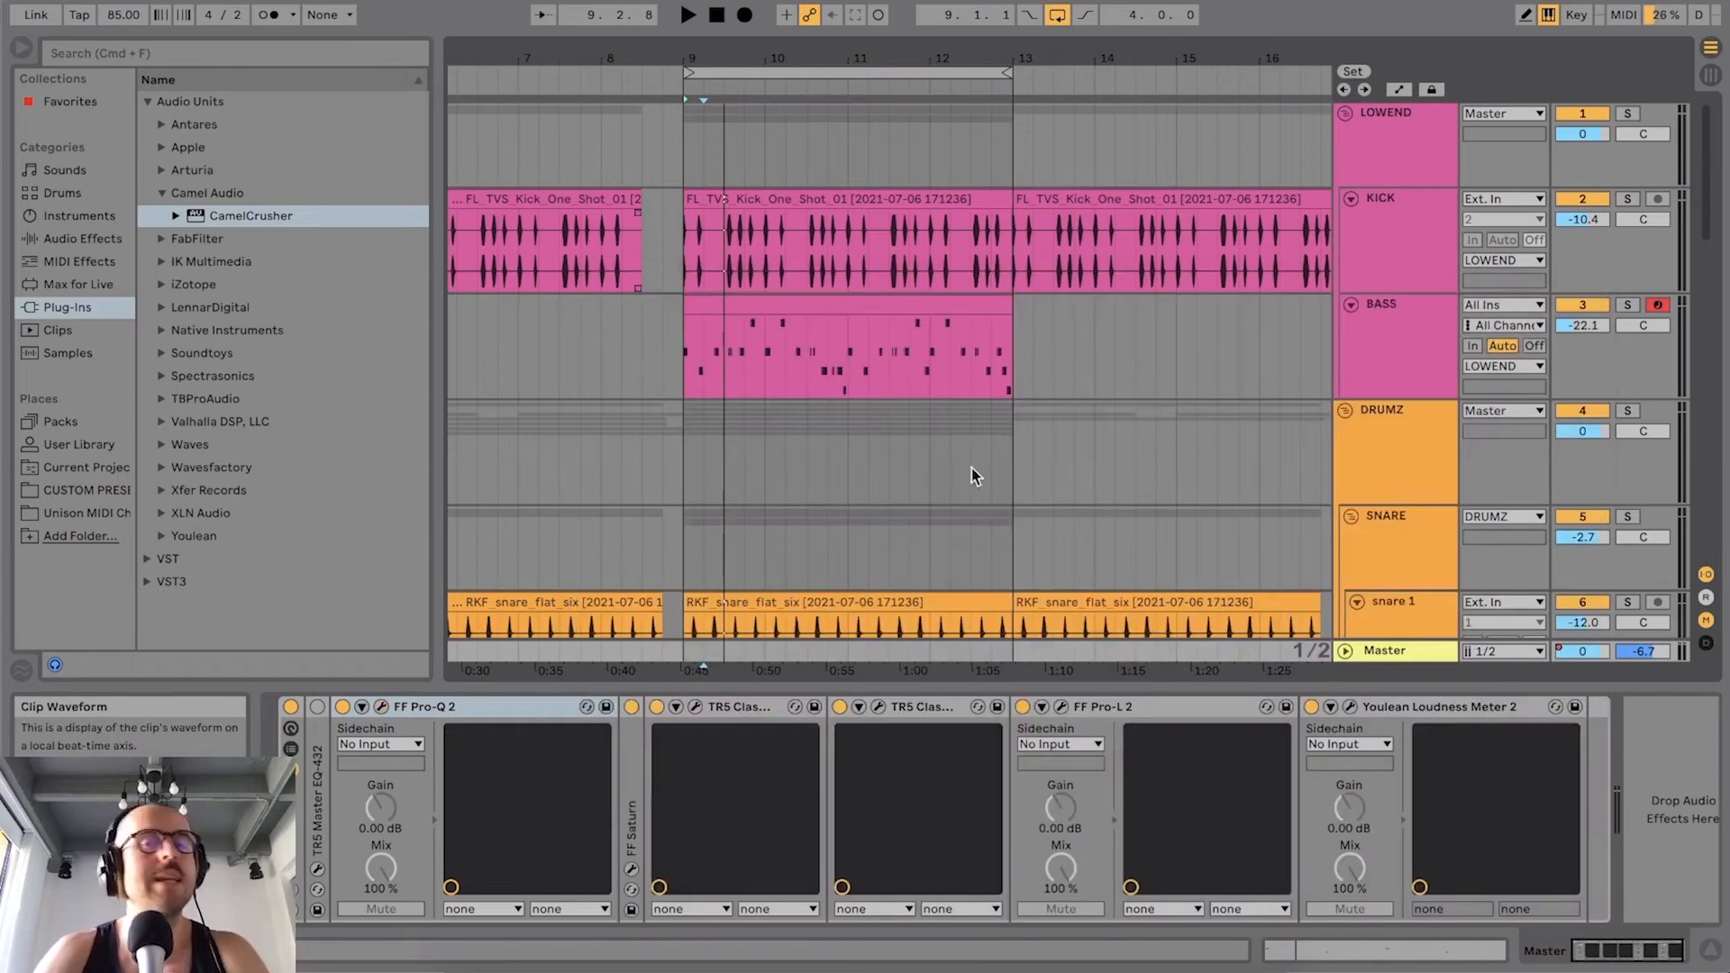
Step: Unfold FF Saturn on the Master track and review its Band 1 crossover frequency and saturation styles, keeping Warm Tape
double_click(636, 766)
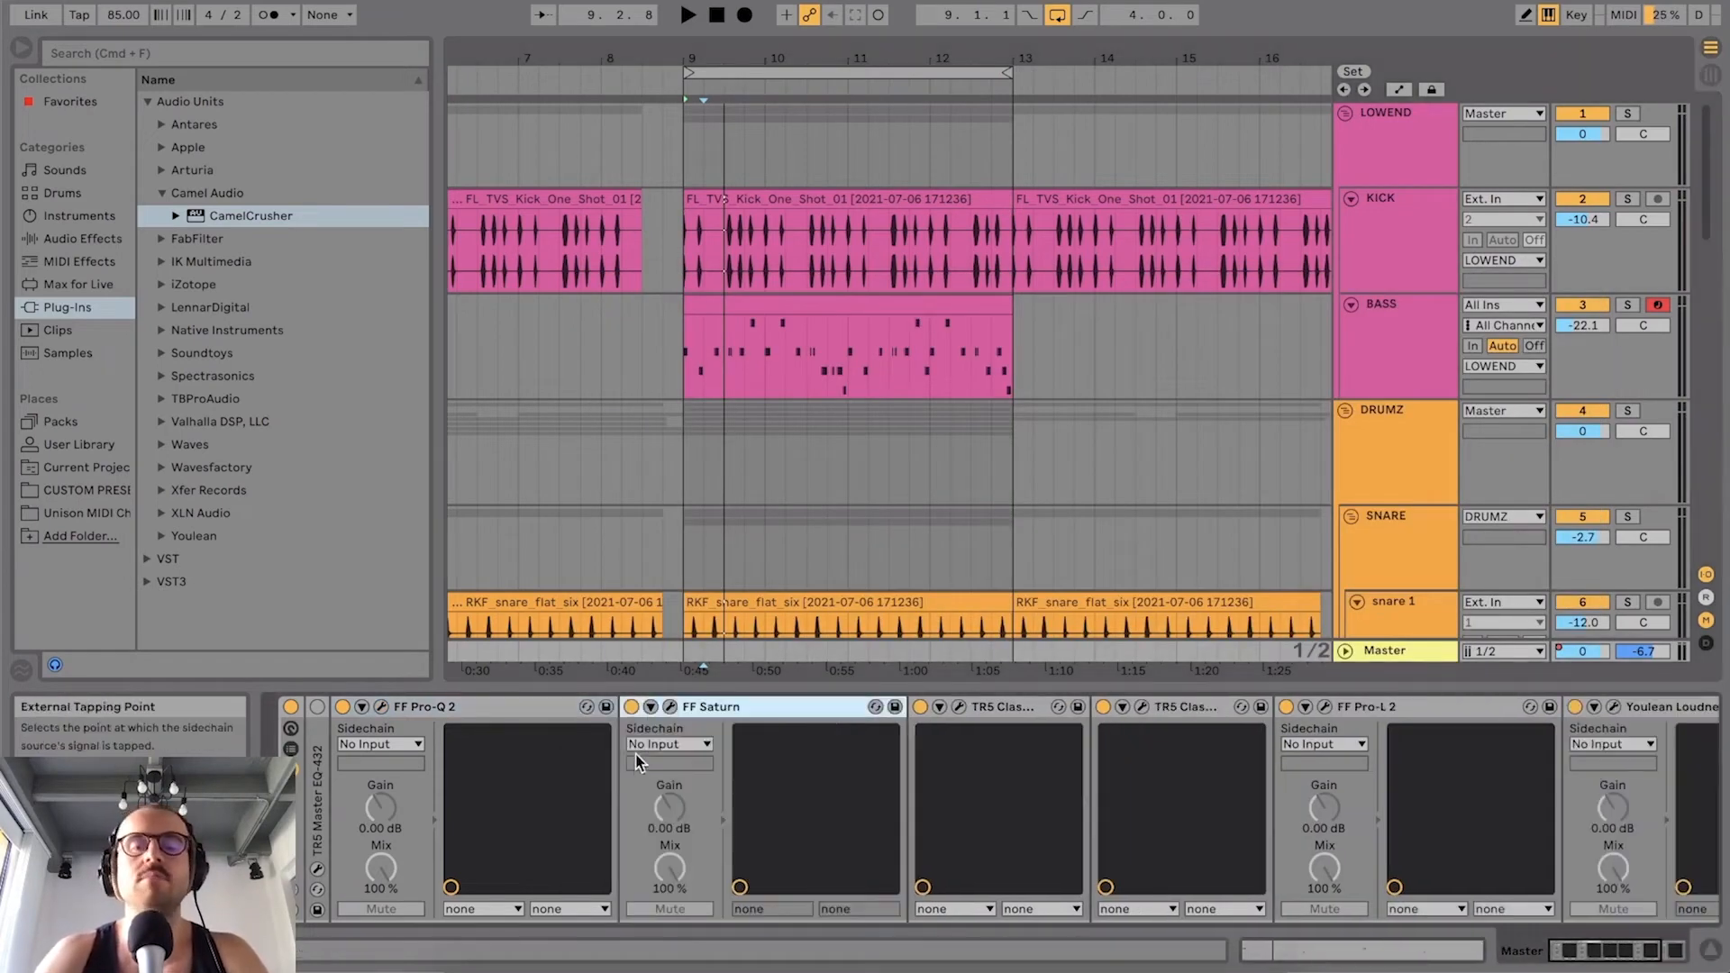
left_click(672, 708)
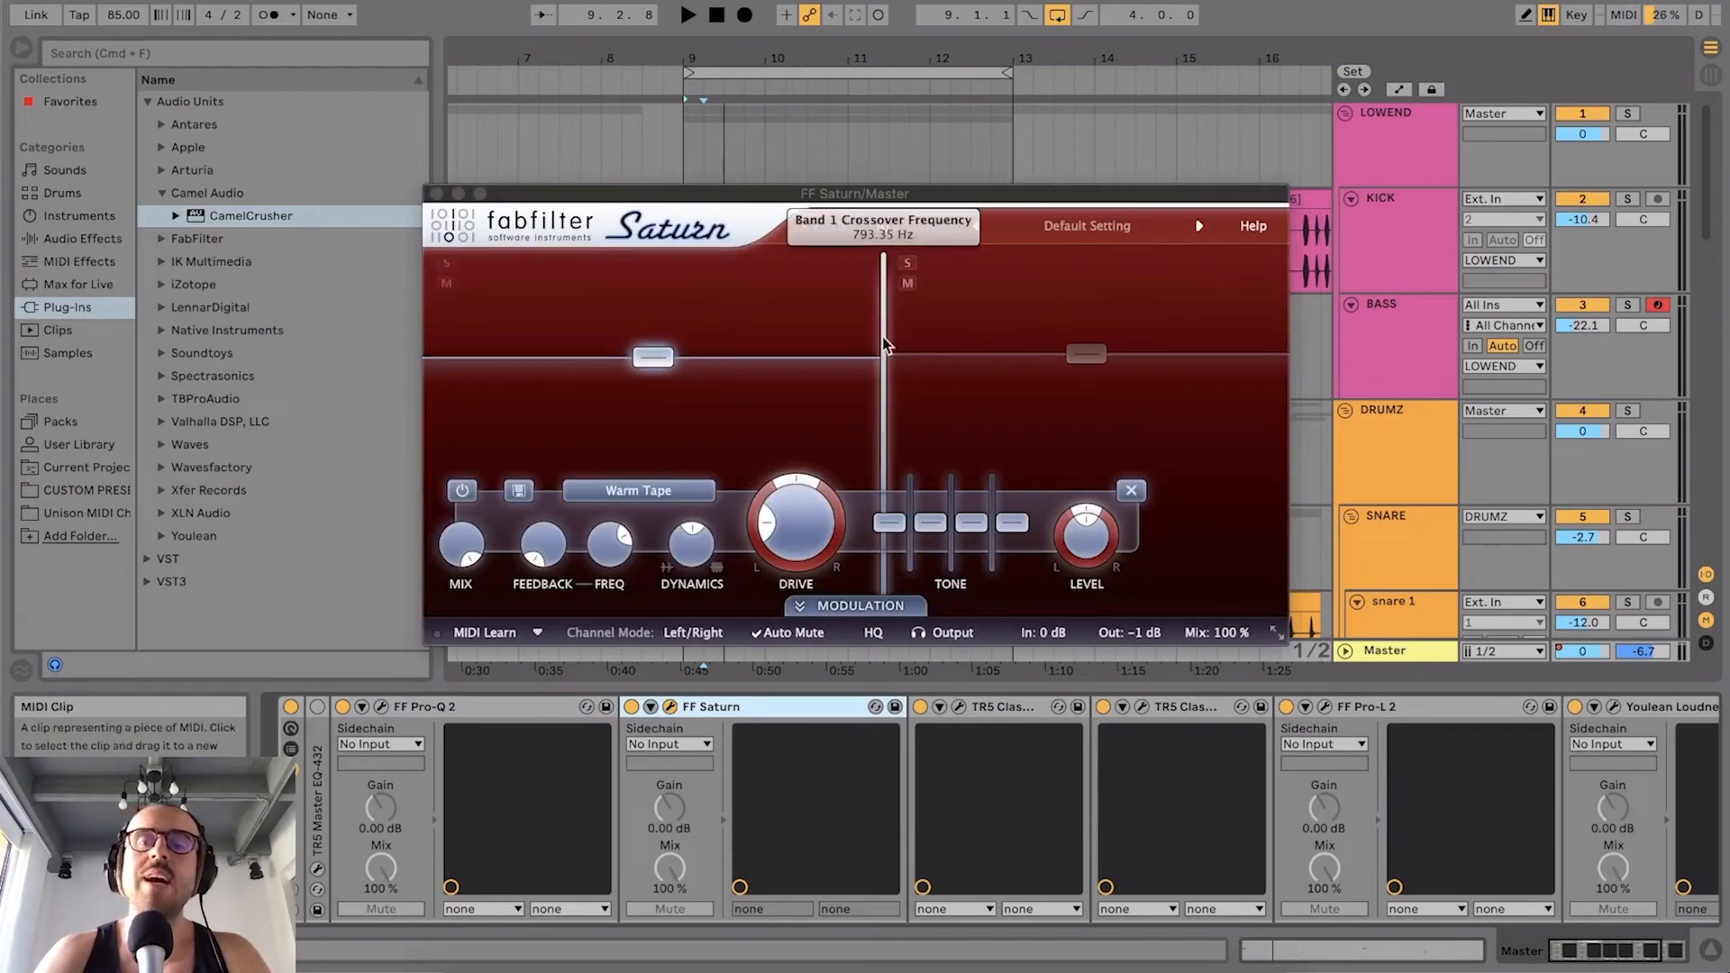
mouse_move(886, 328)
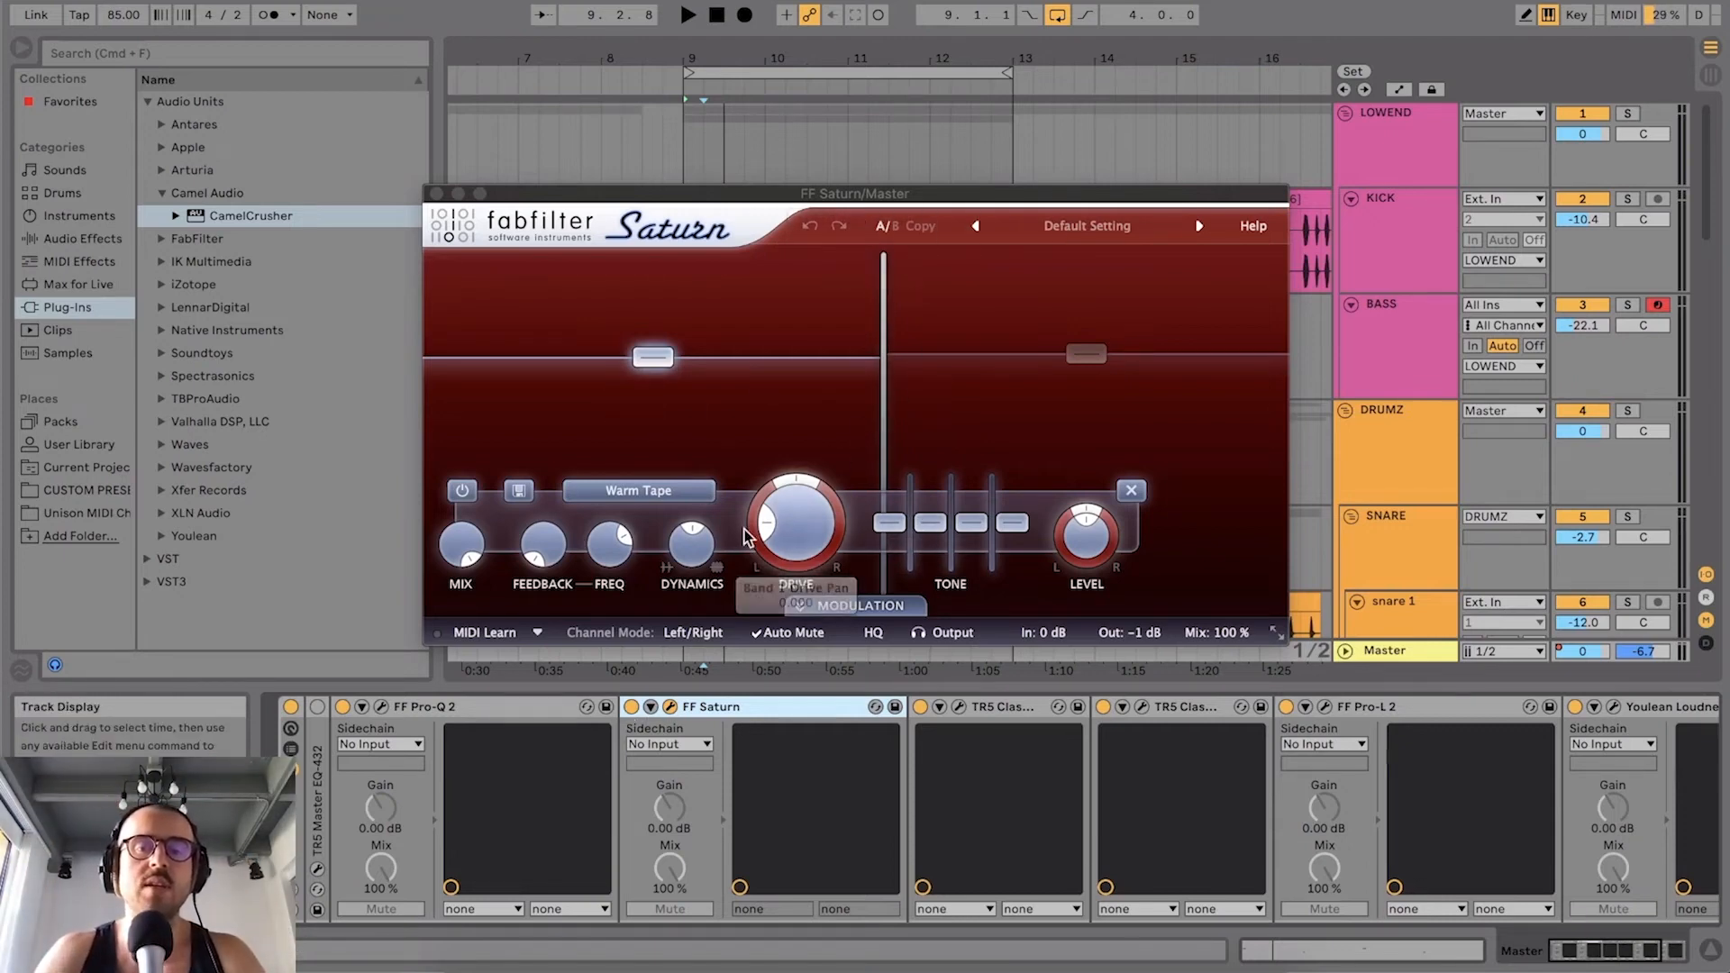
left_click(664, 497)
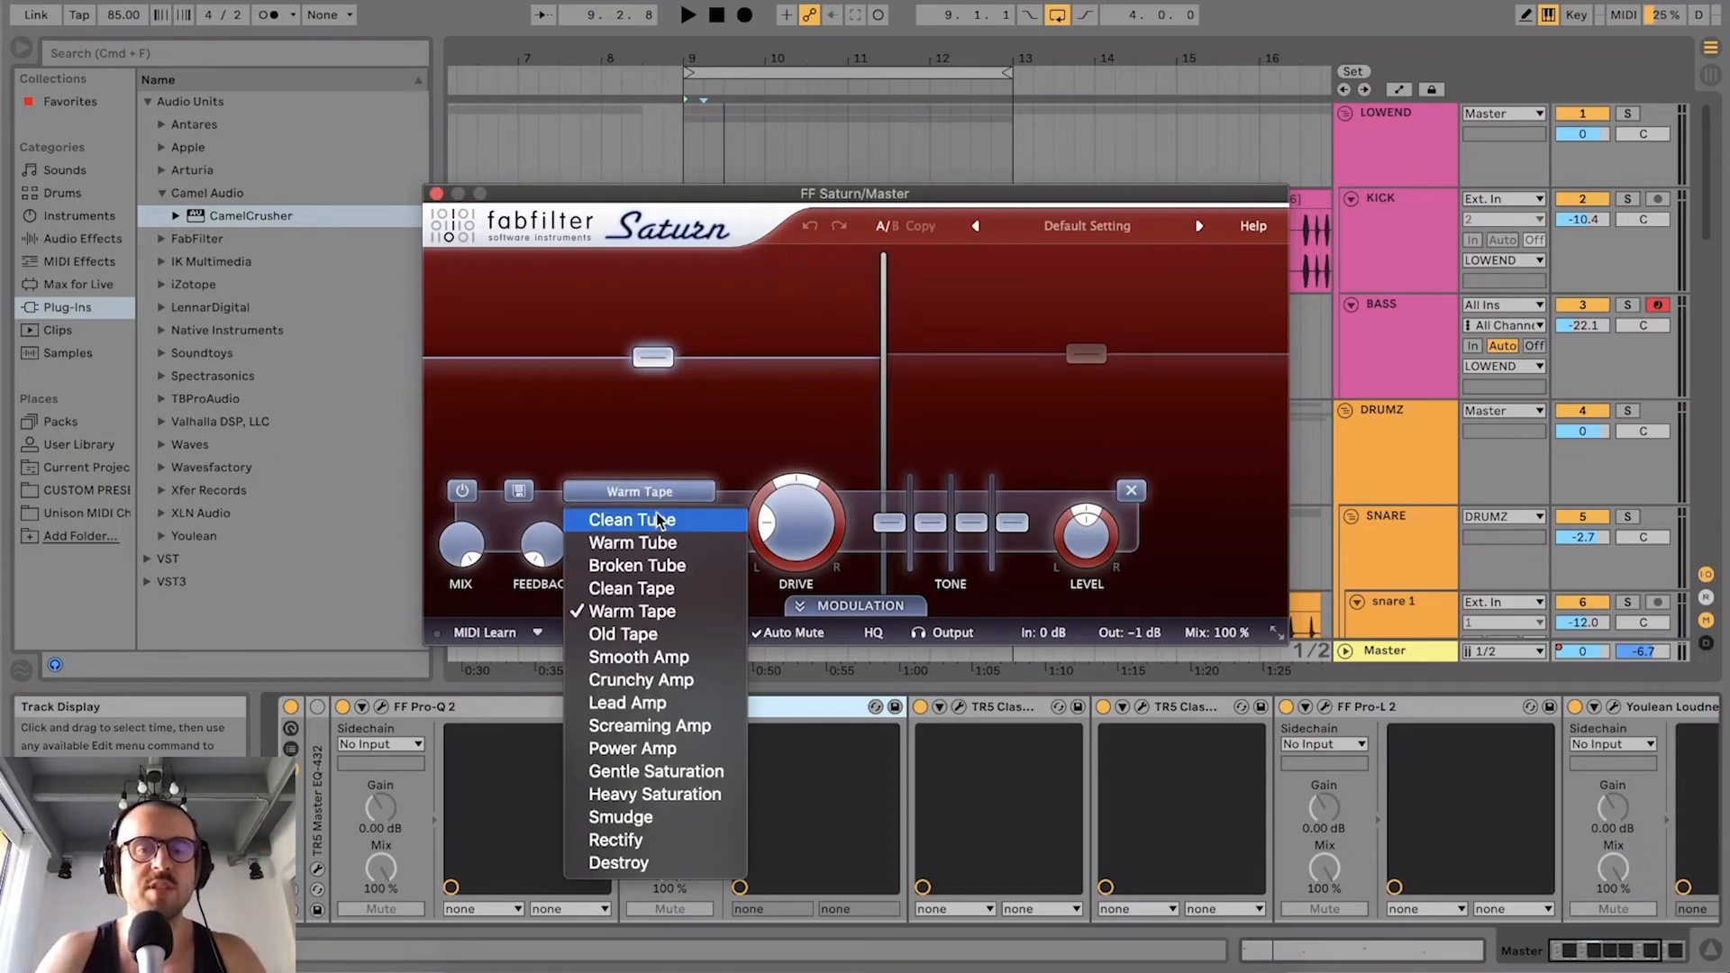
left_click(730, 433)
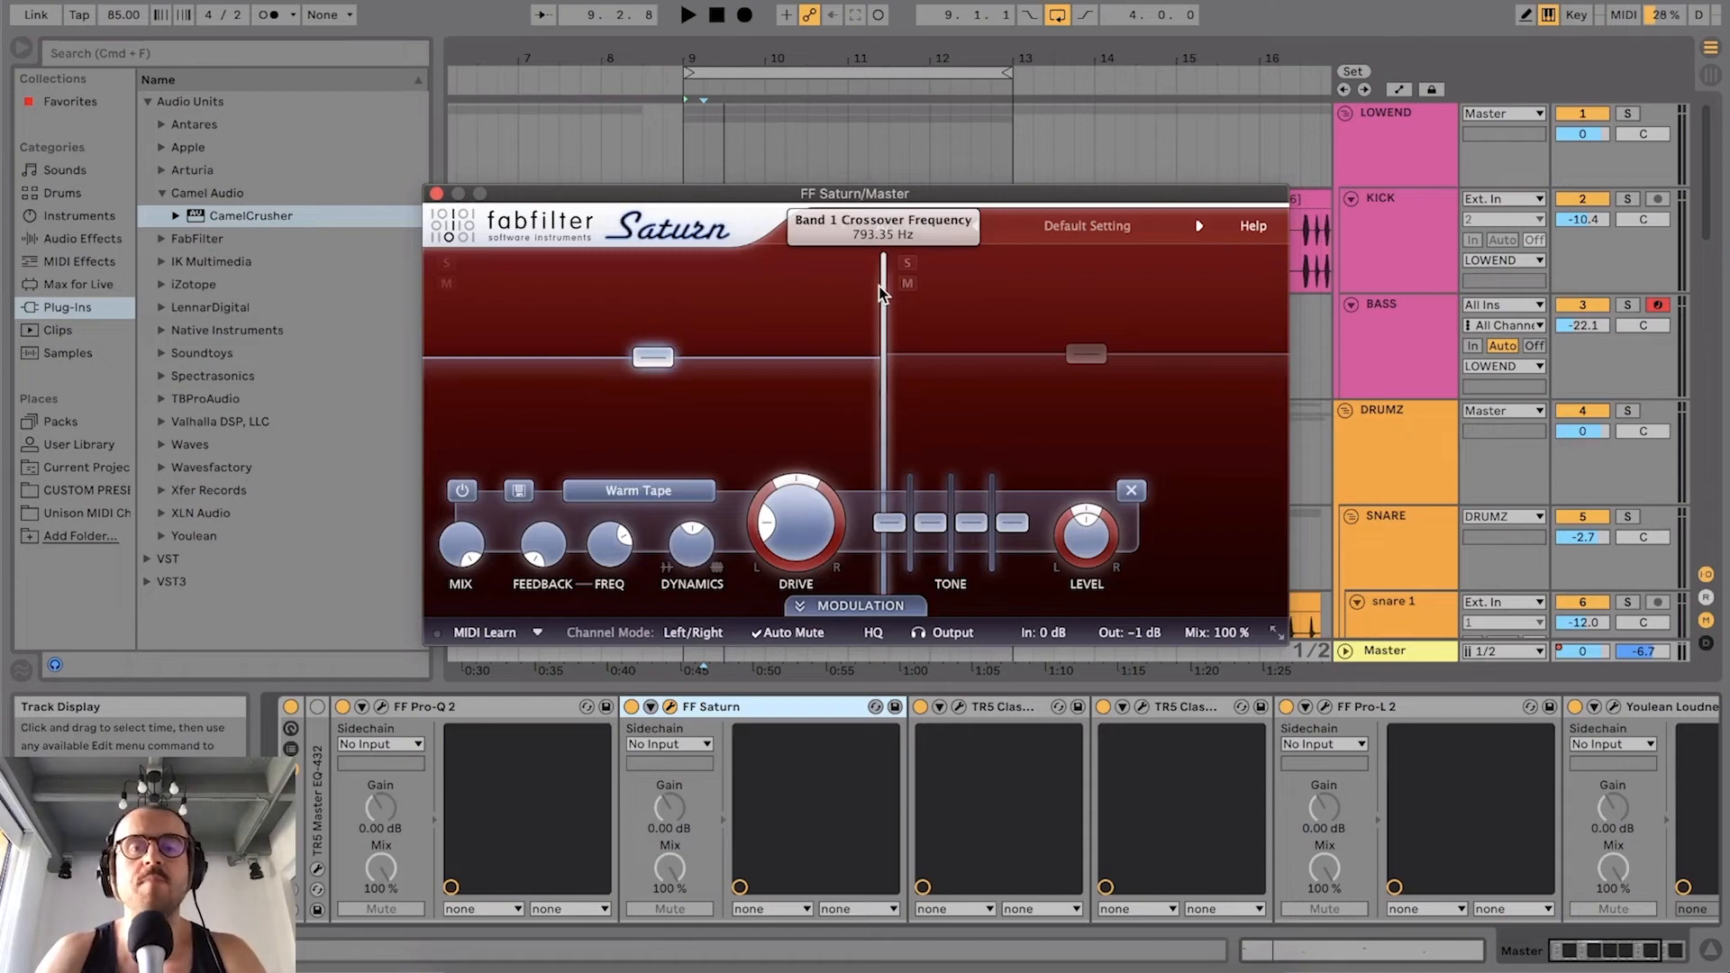
mouse_move(879, 287)
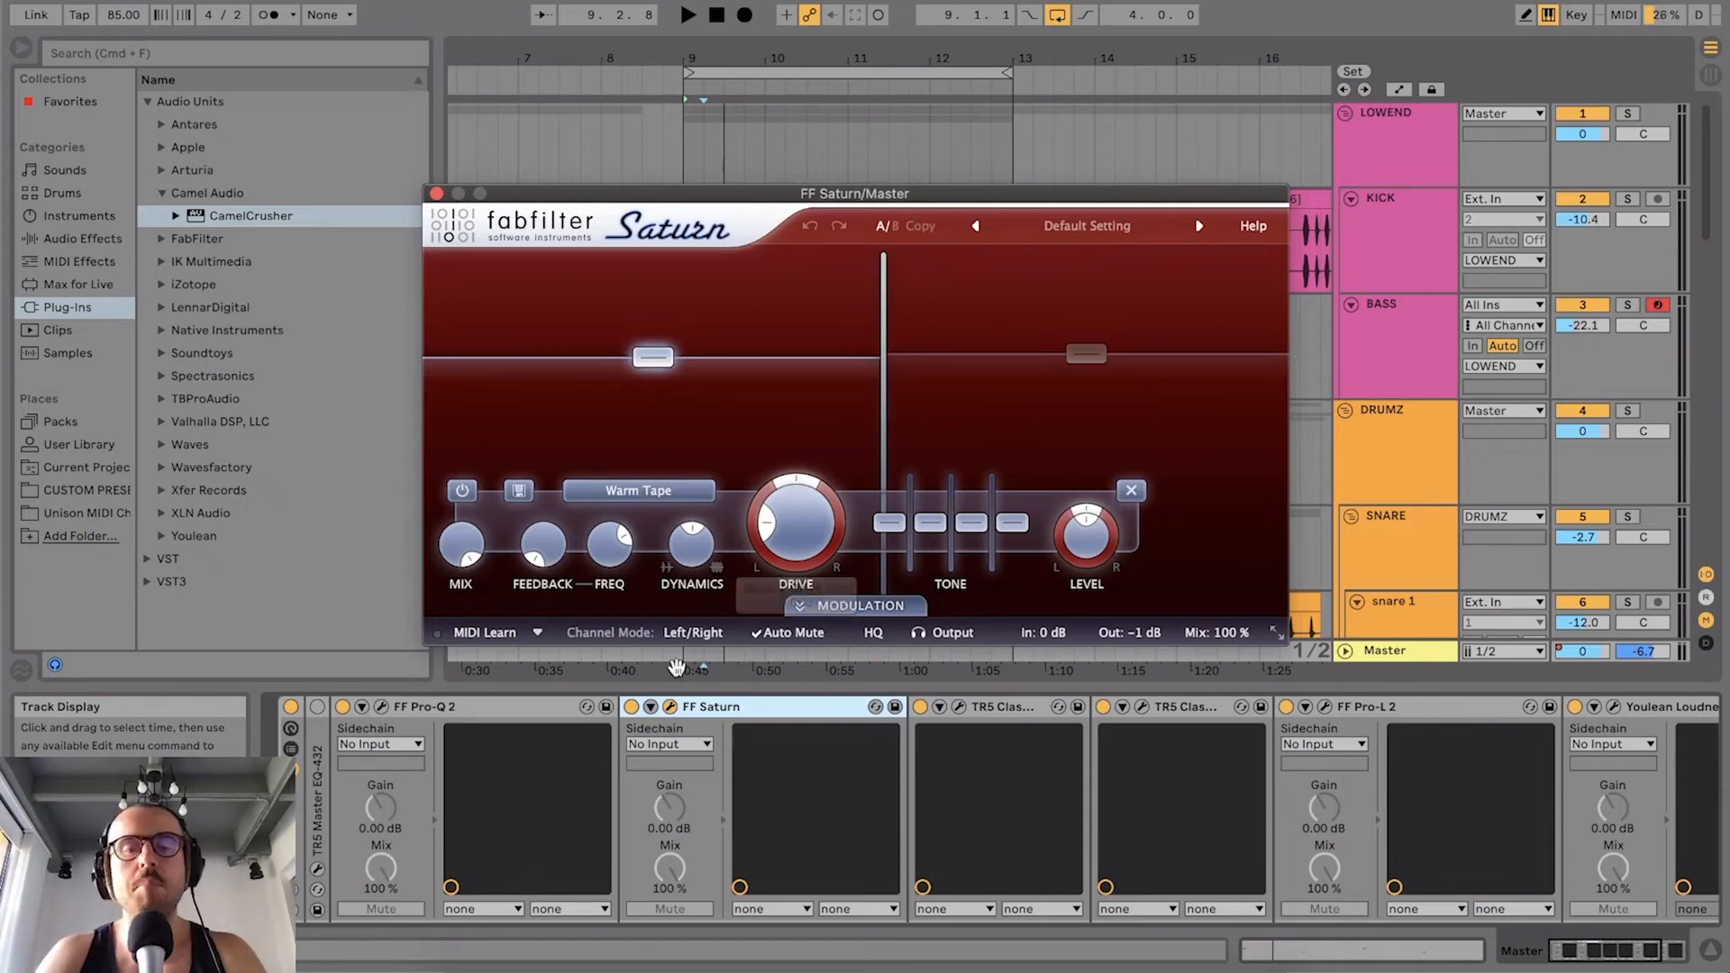
Step: Play the loop while comparing the Master chain with FF Saturn bypassed and active, leaving it active, and close the plug-in window
left_click(632, 709)
key("space")
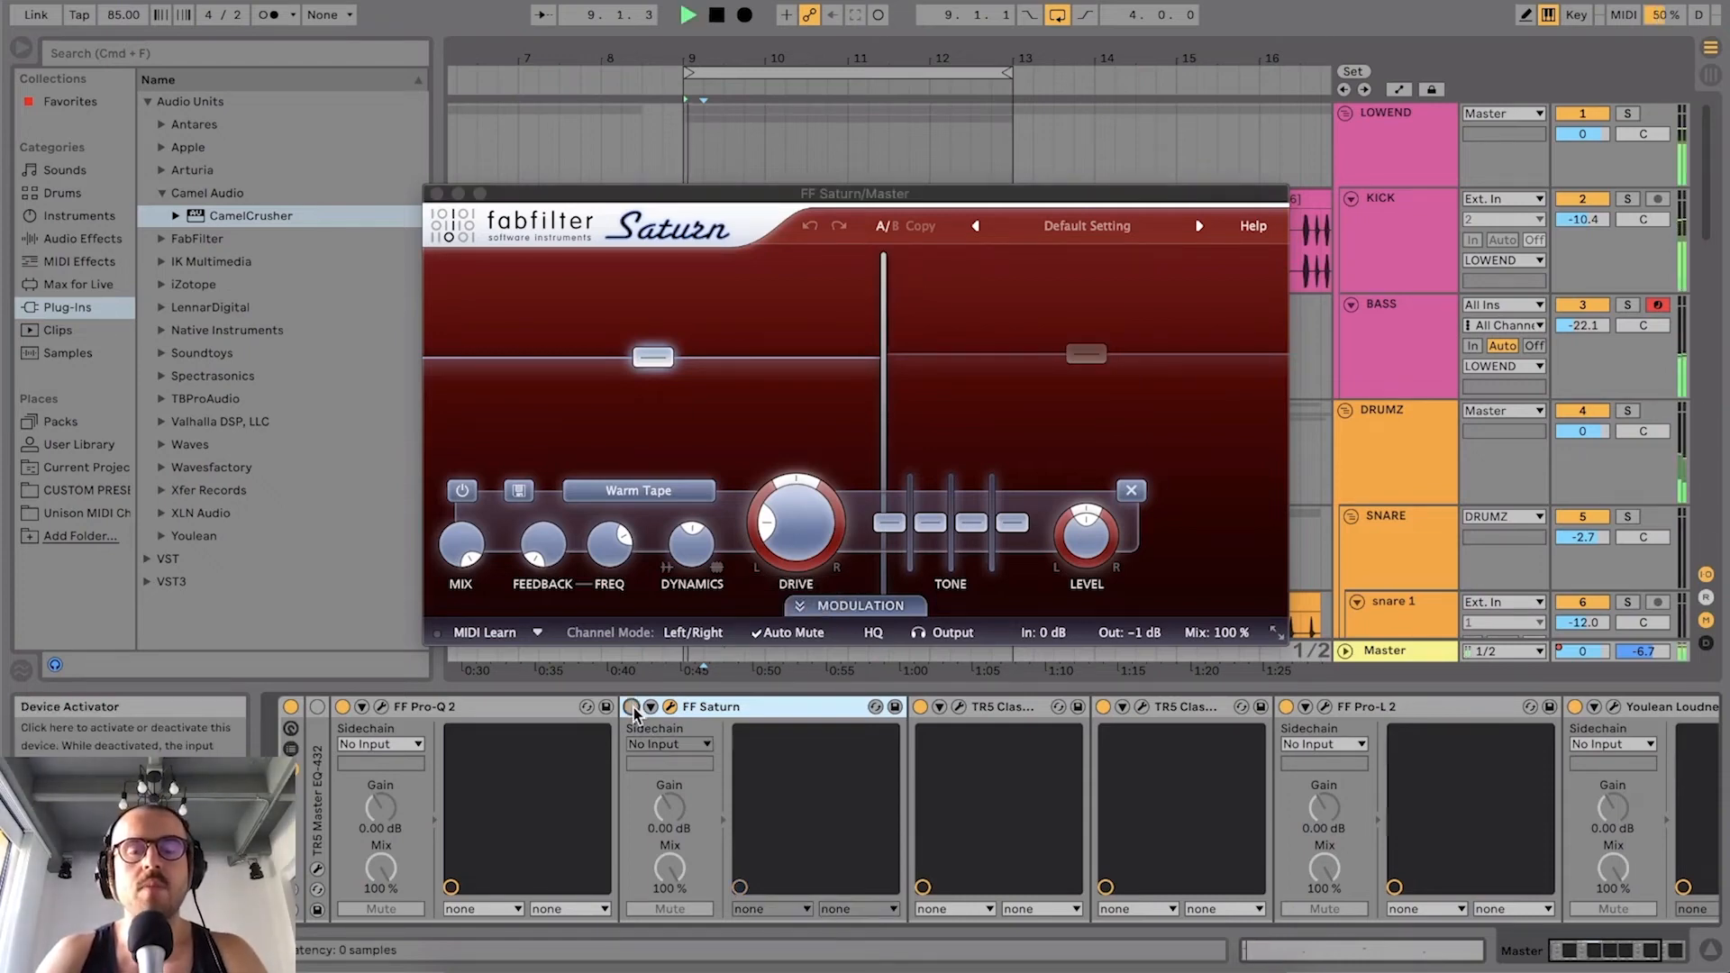
key("space")
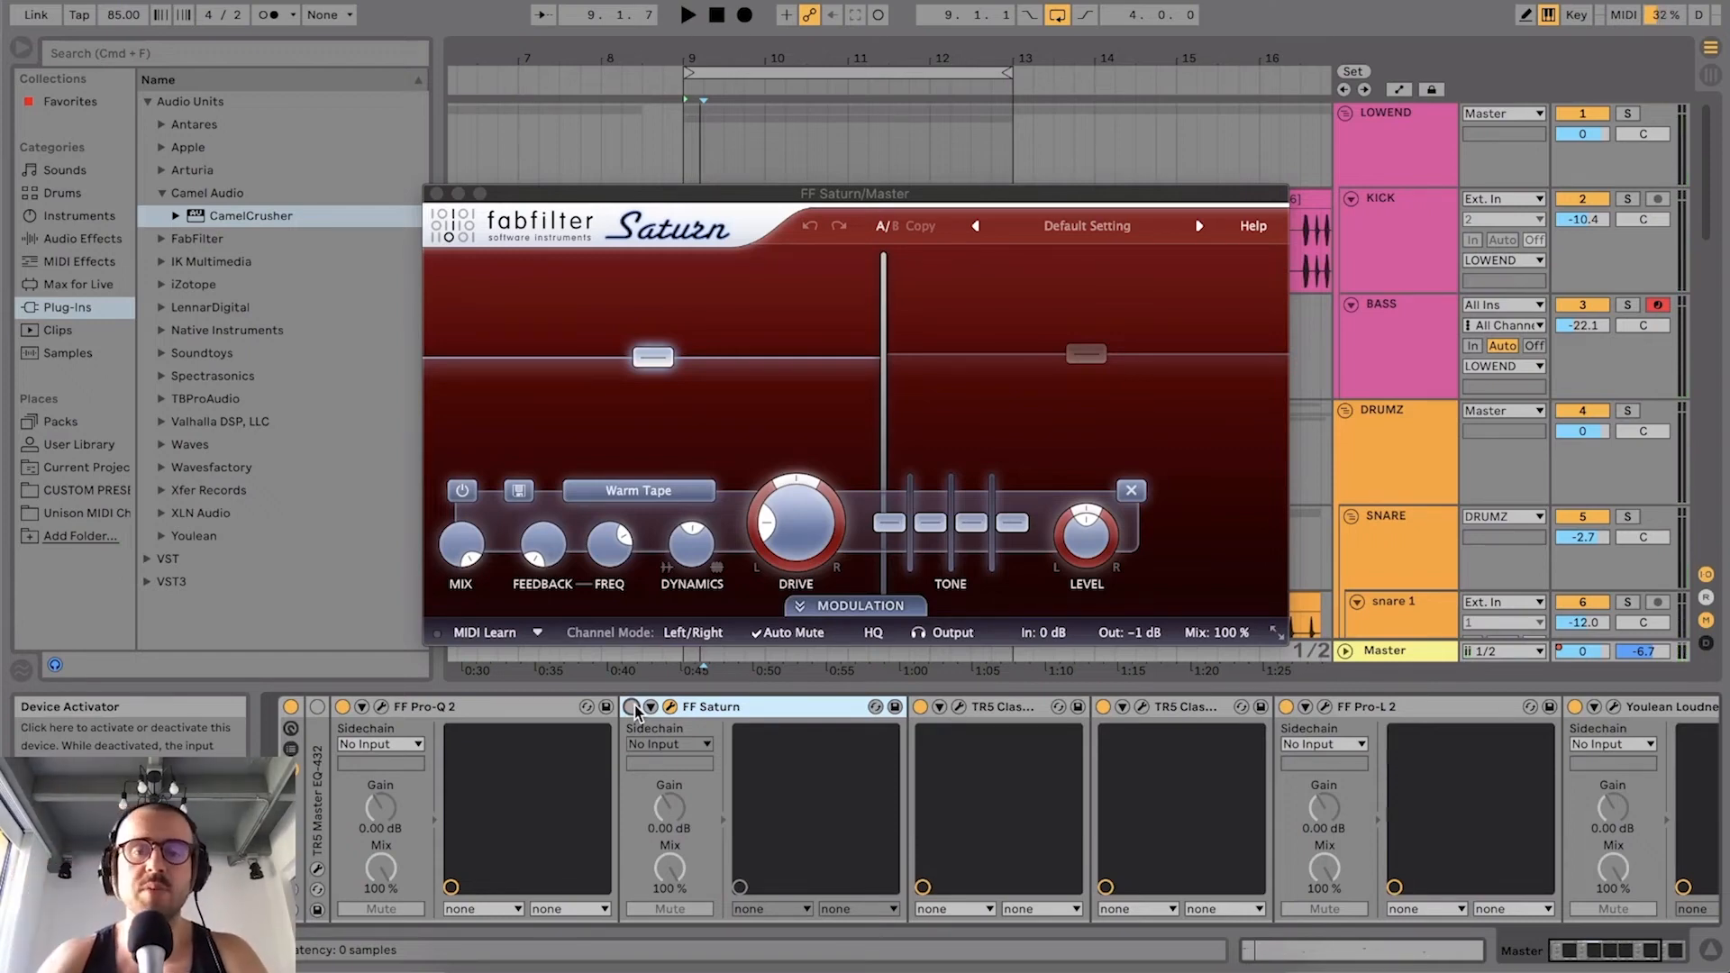
key("space")
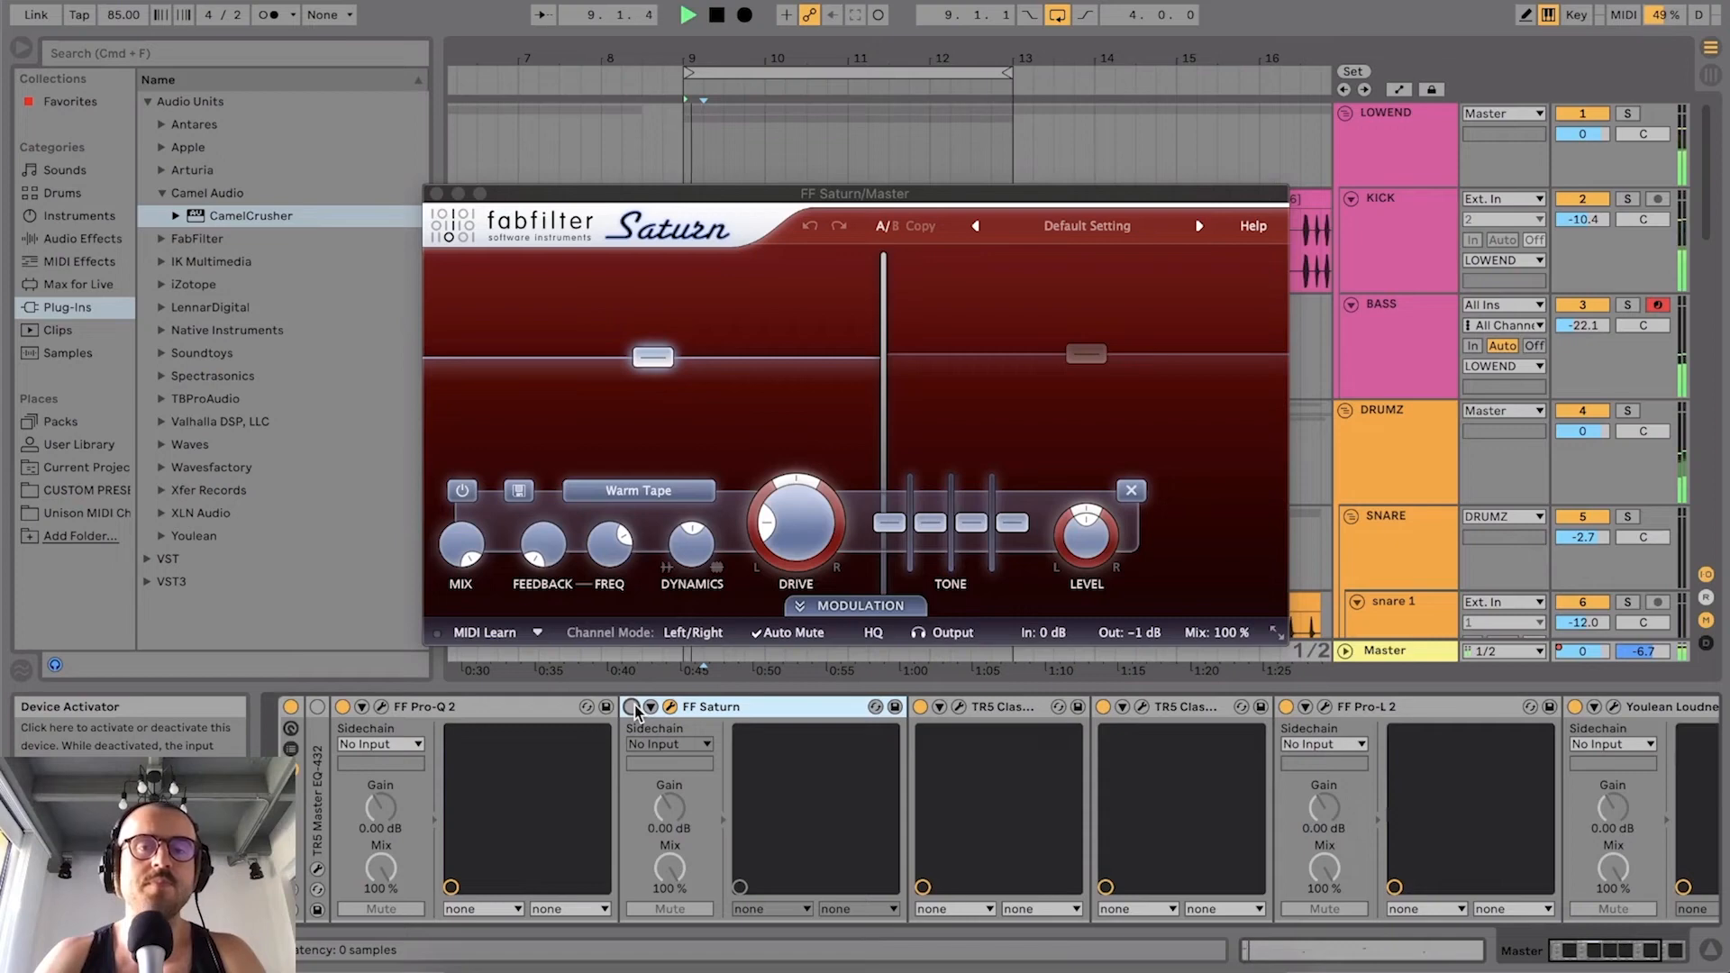
left_click(633, 707)
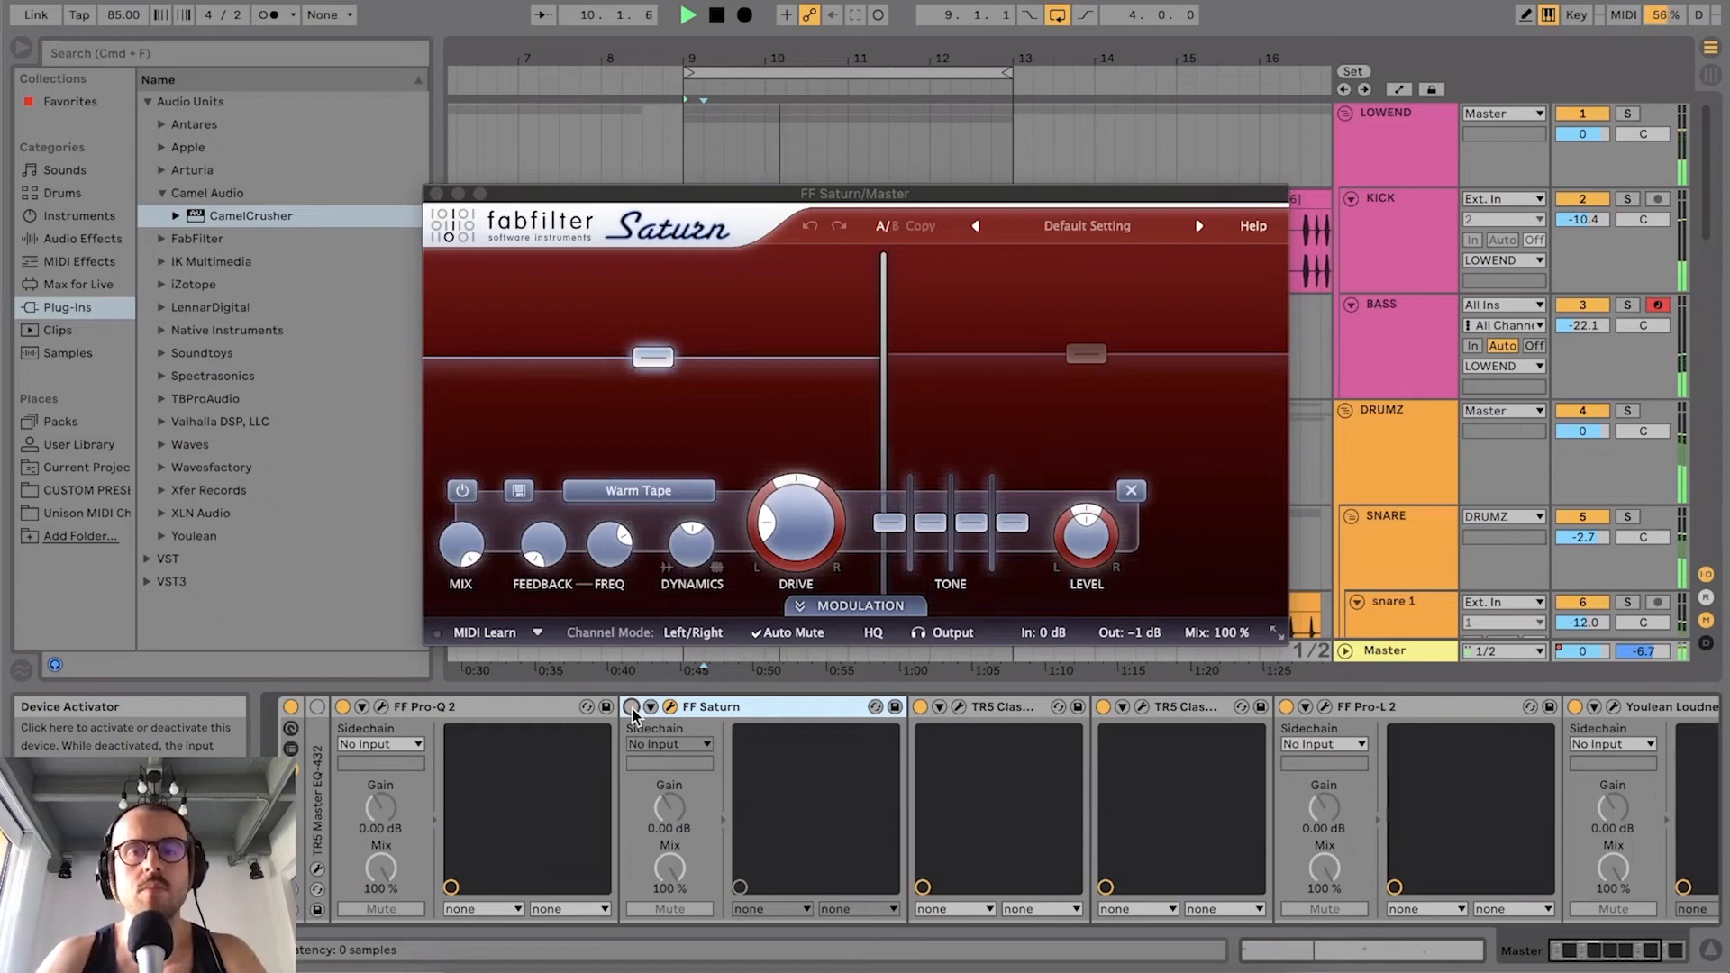
left_click(633, 707)
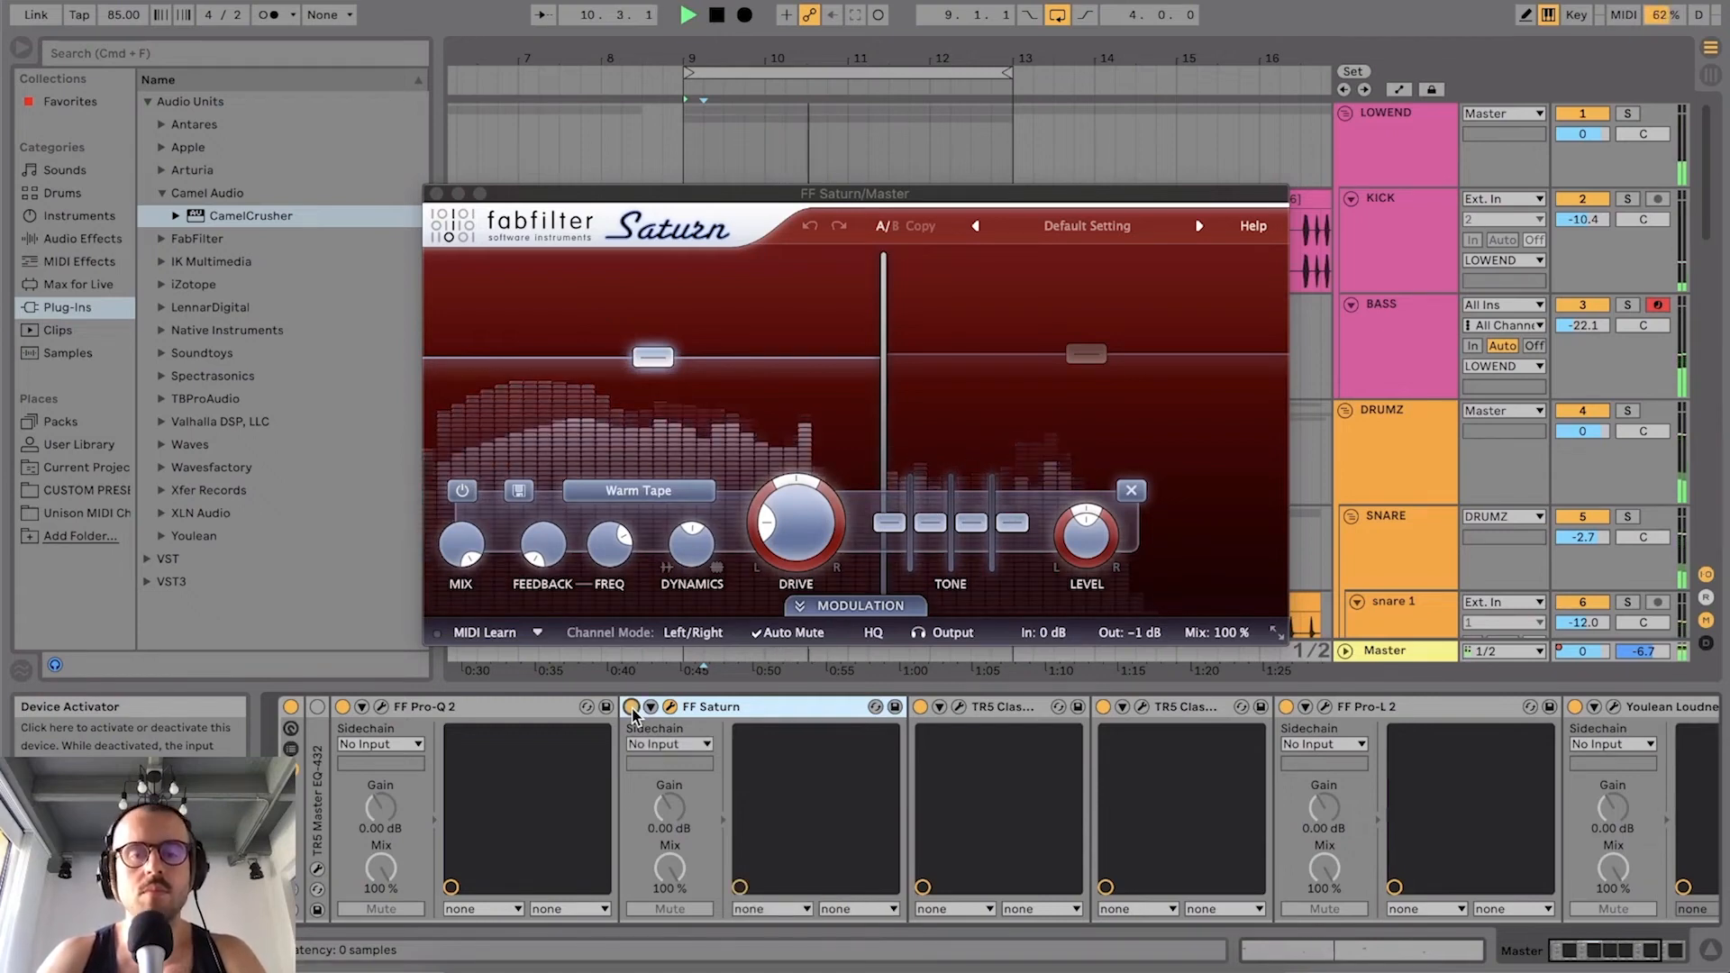
left_click(633, 707)
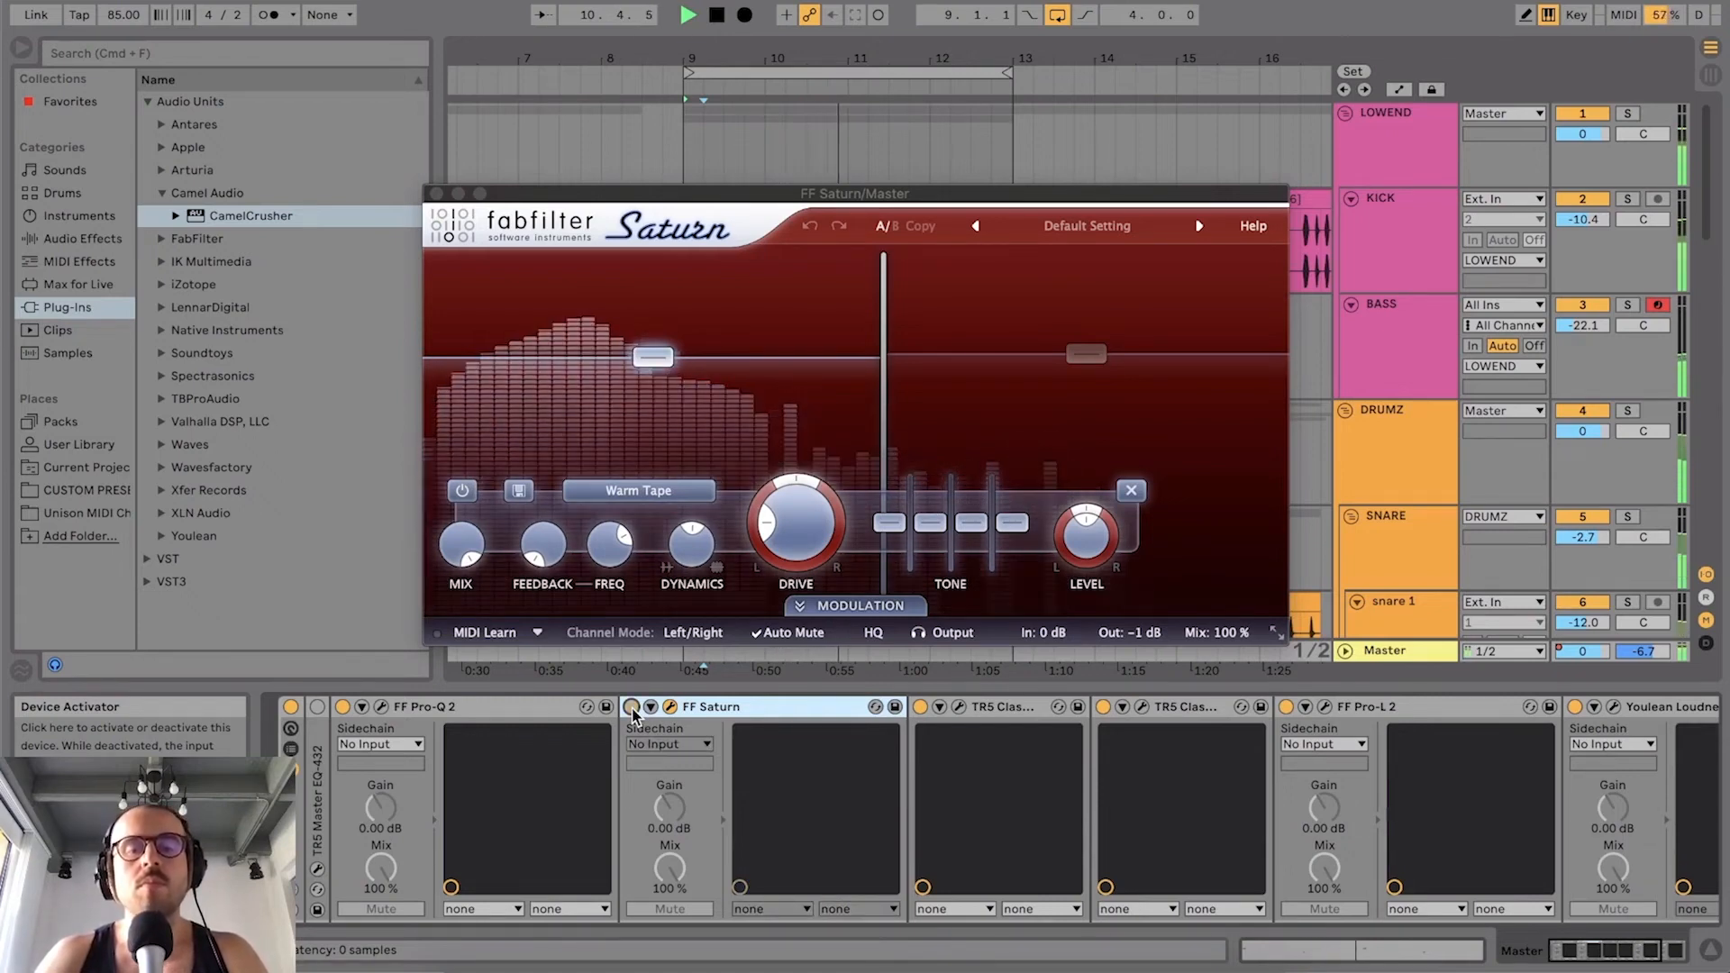
left_click(633, 707)
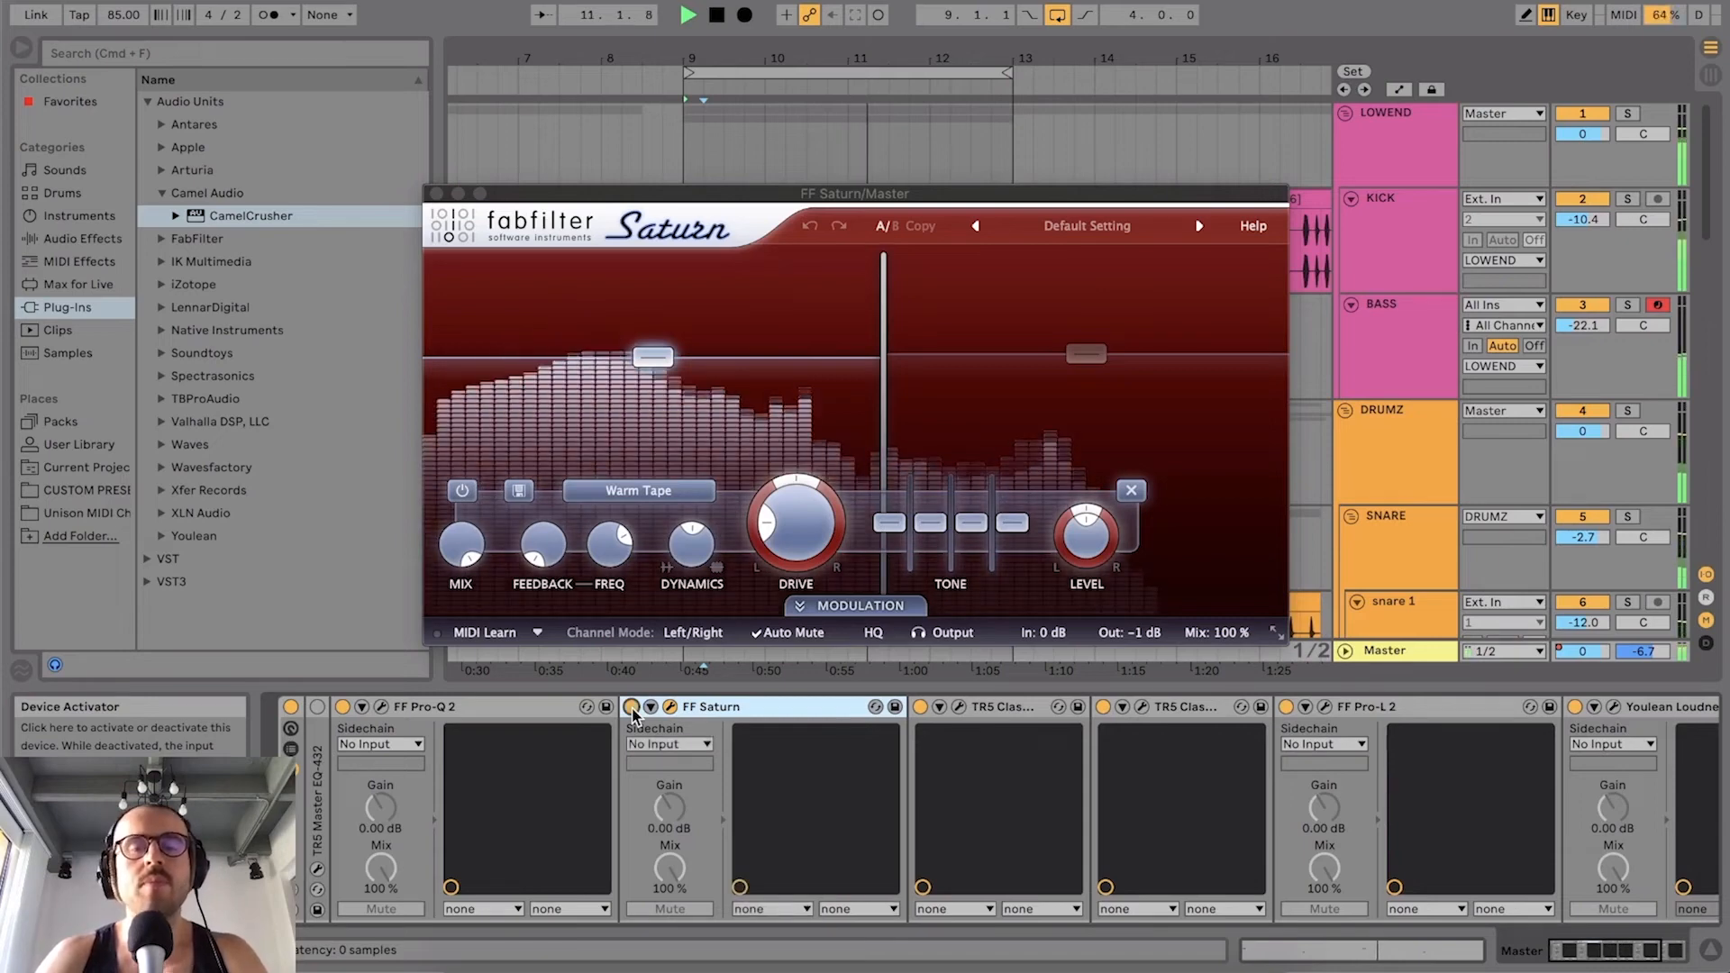
left_click(632, 707)
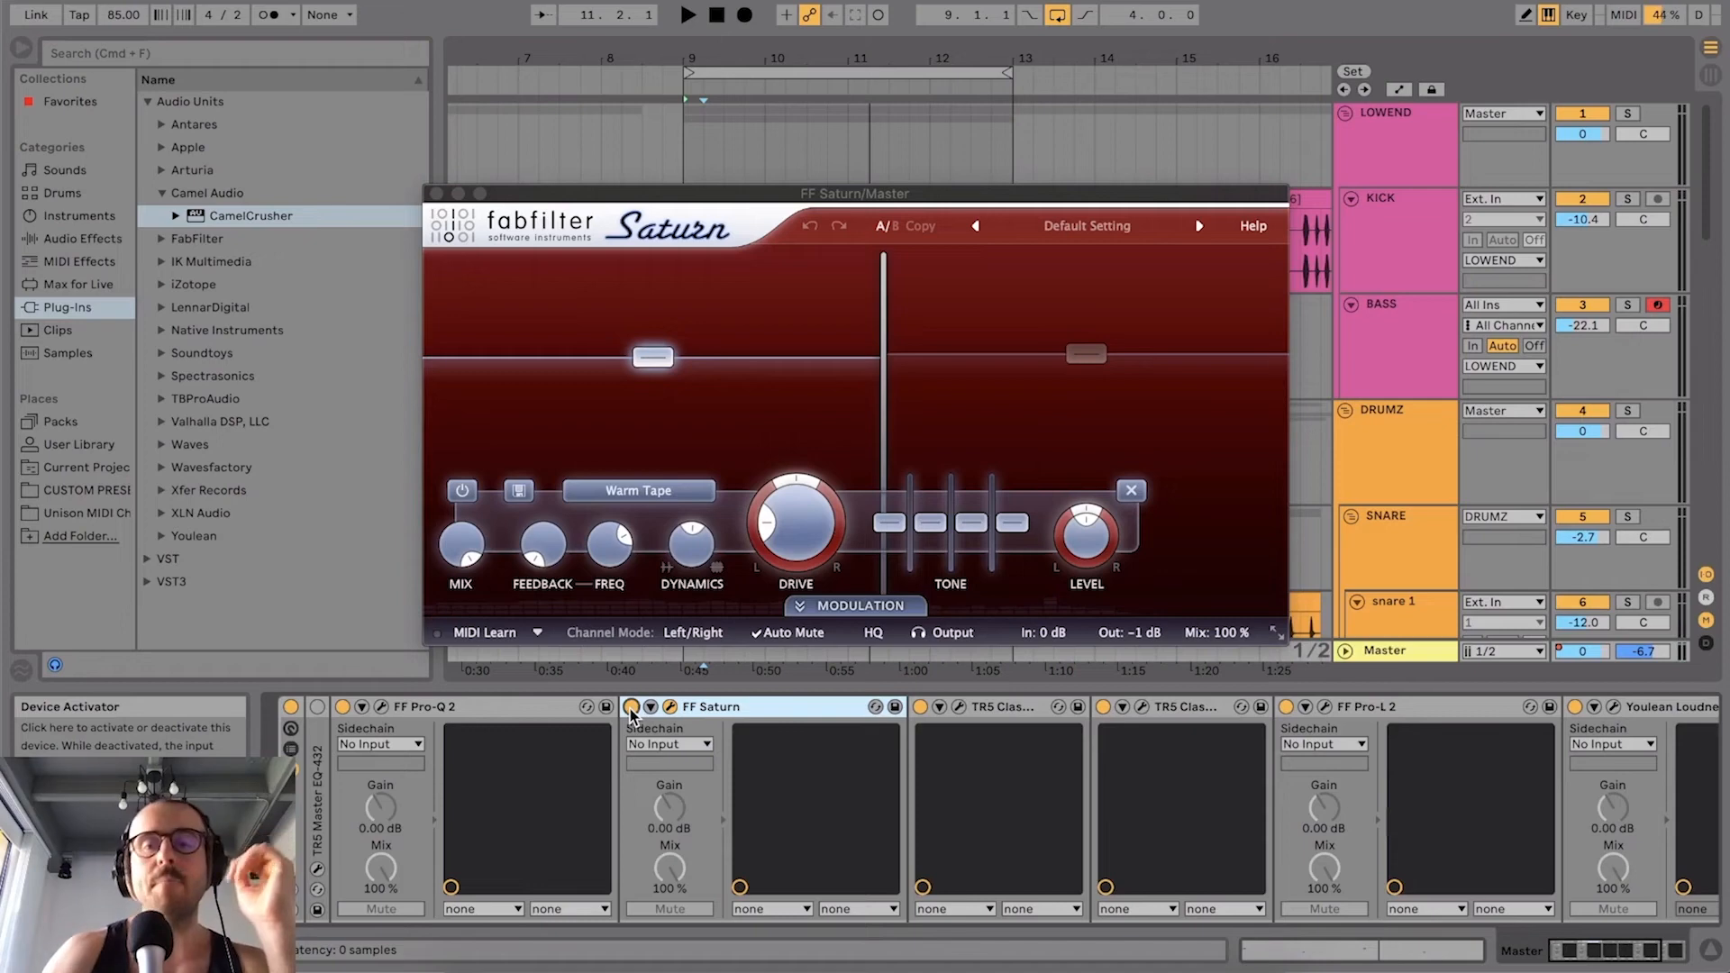
left_click(632, 707)
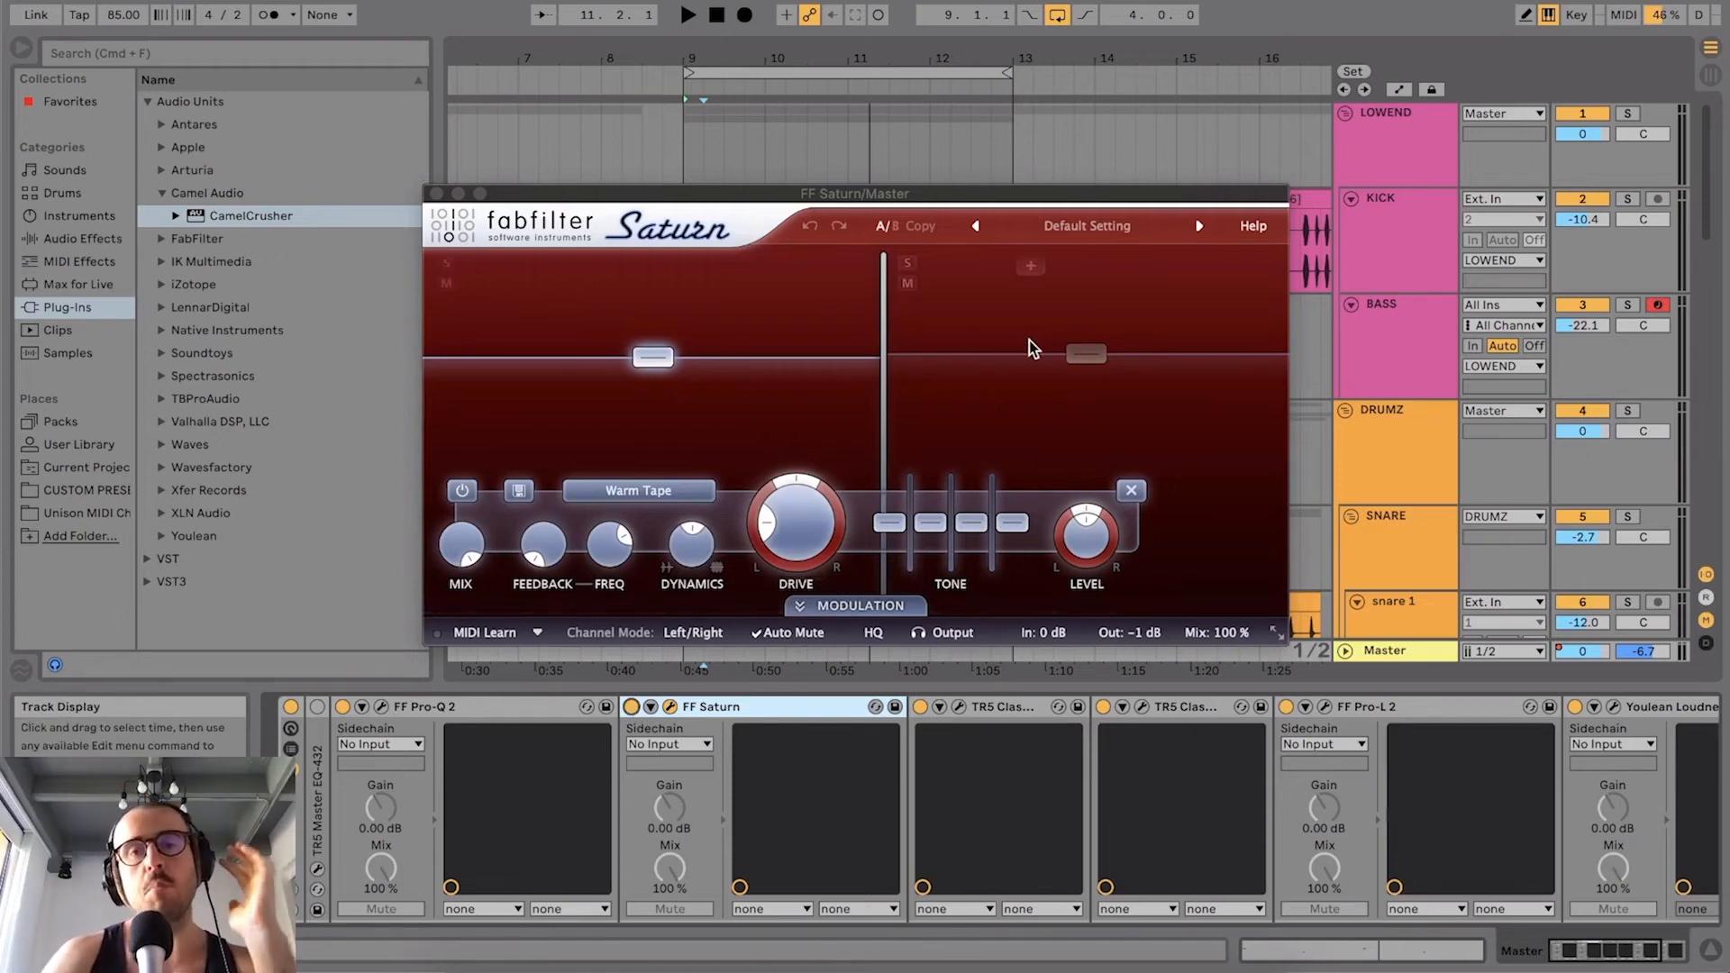
mouse_move(887, 351)
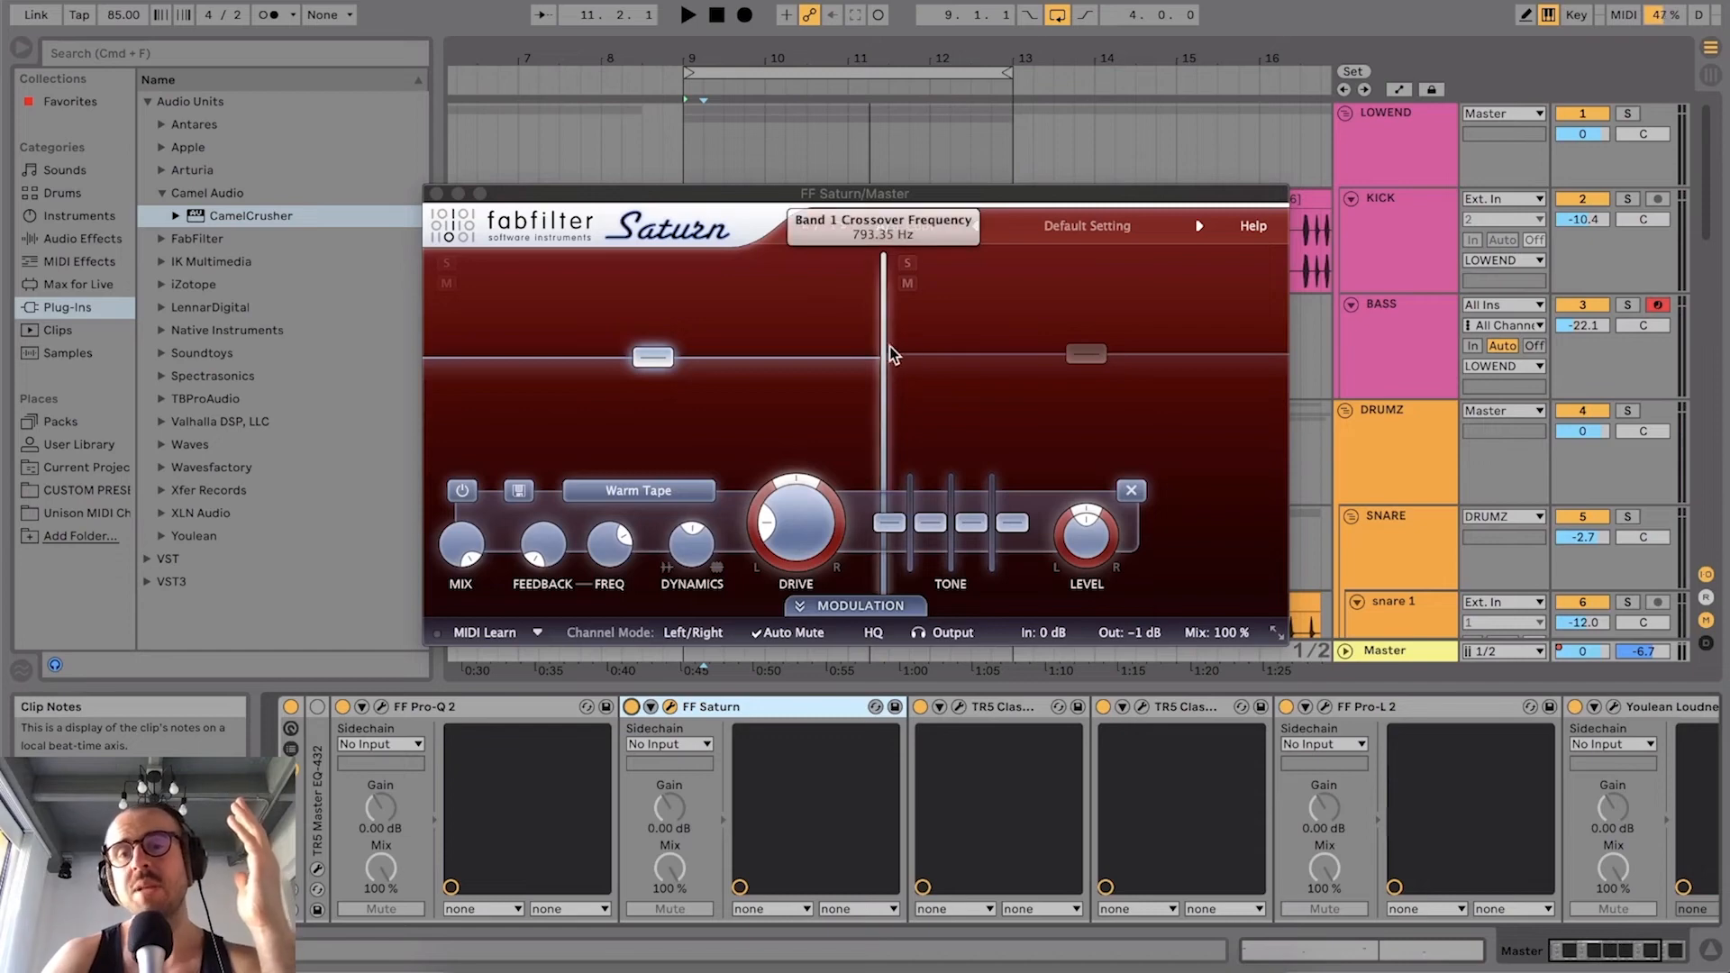
left_click(441, 193)
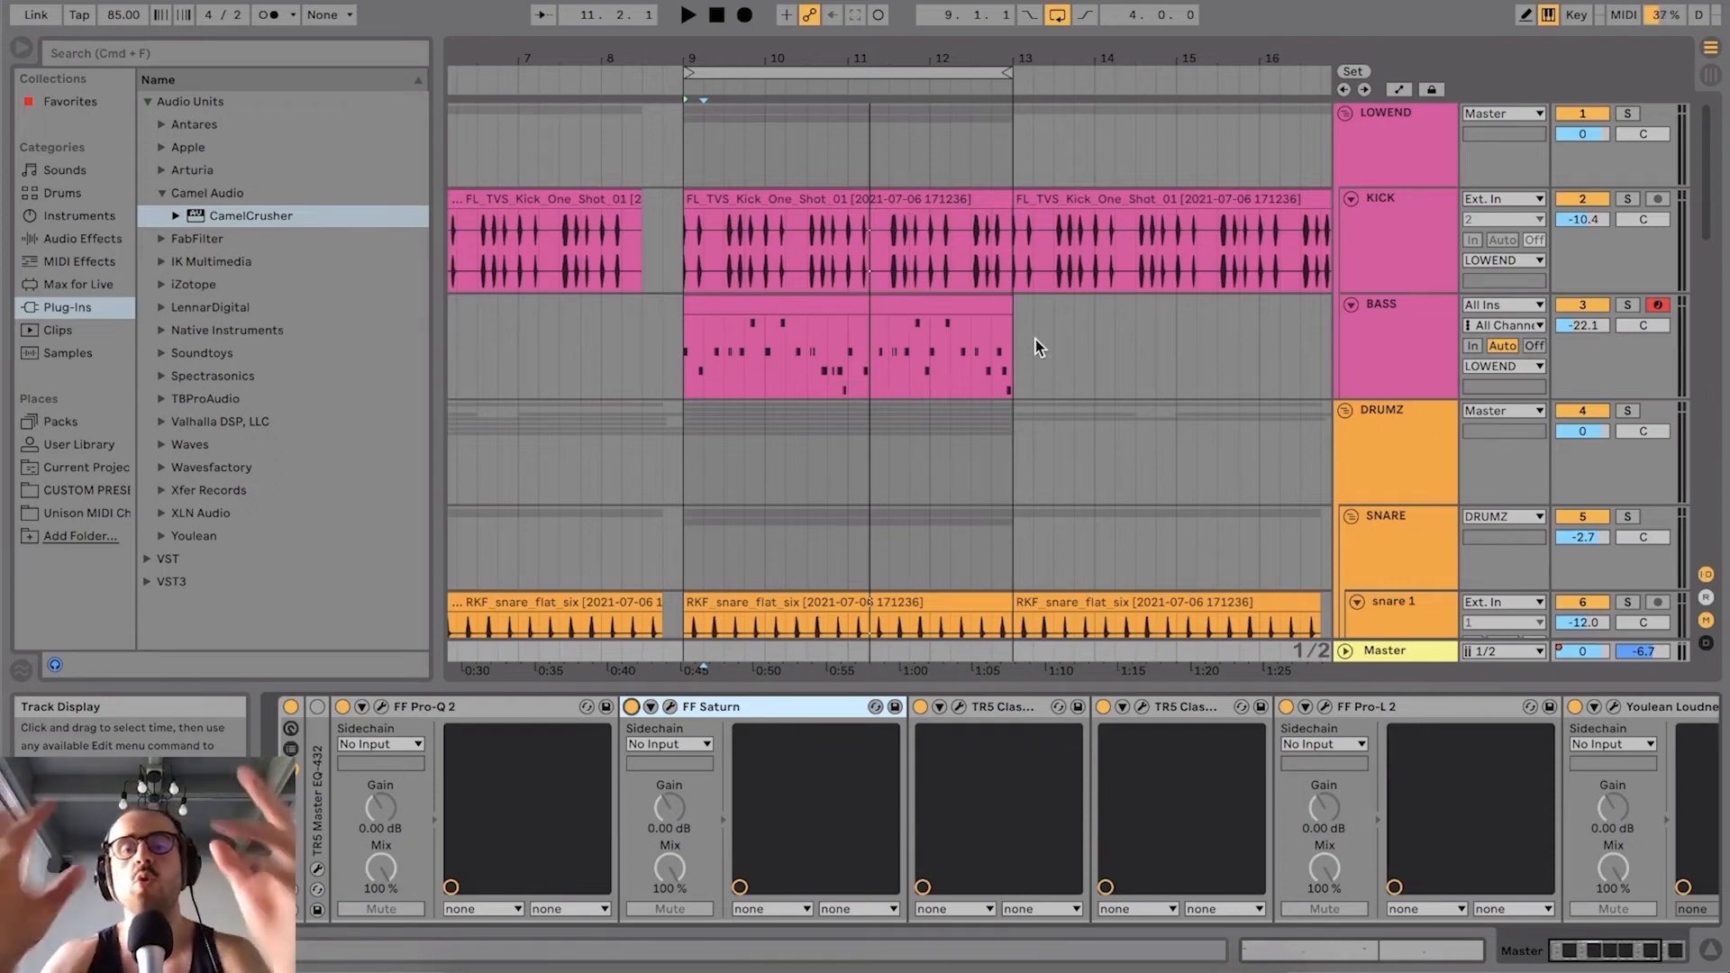
Step: Show the Master's TR5 Classic Comp controls and move the plug-in window clear of the device chain
left_click(1001, 708)
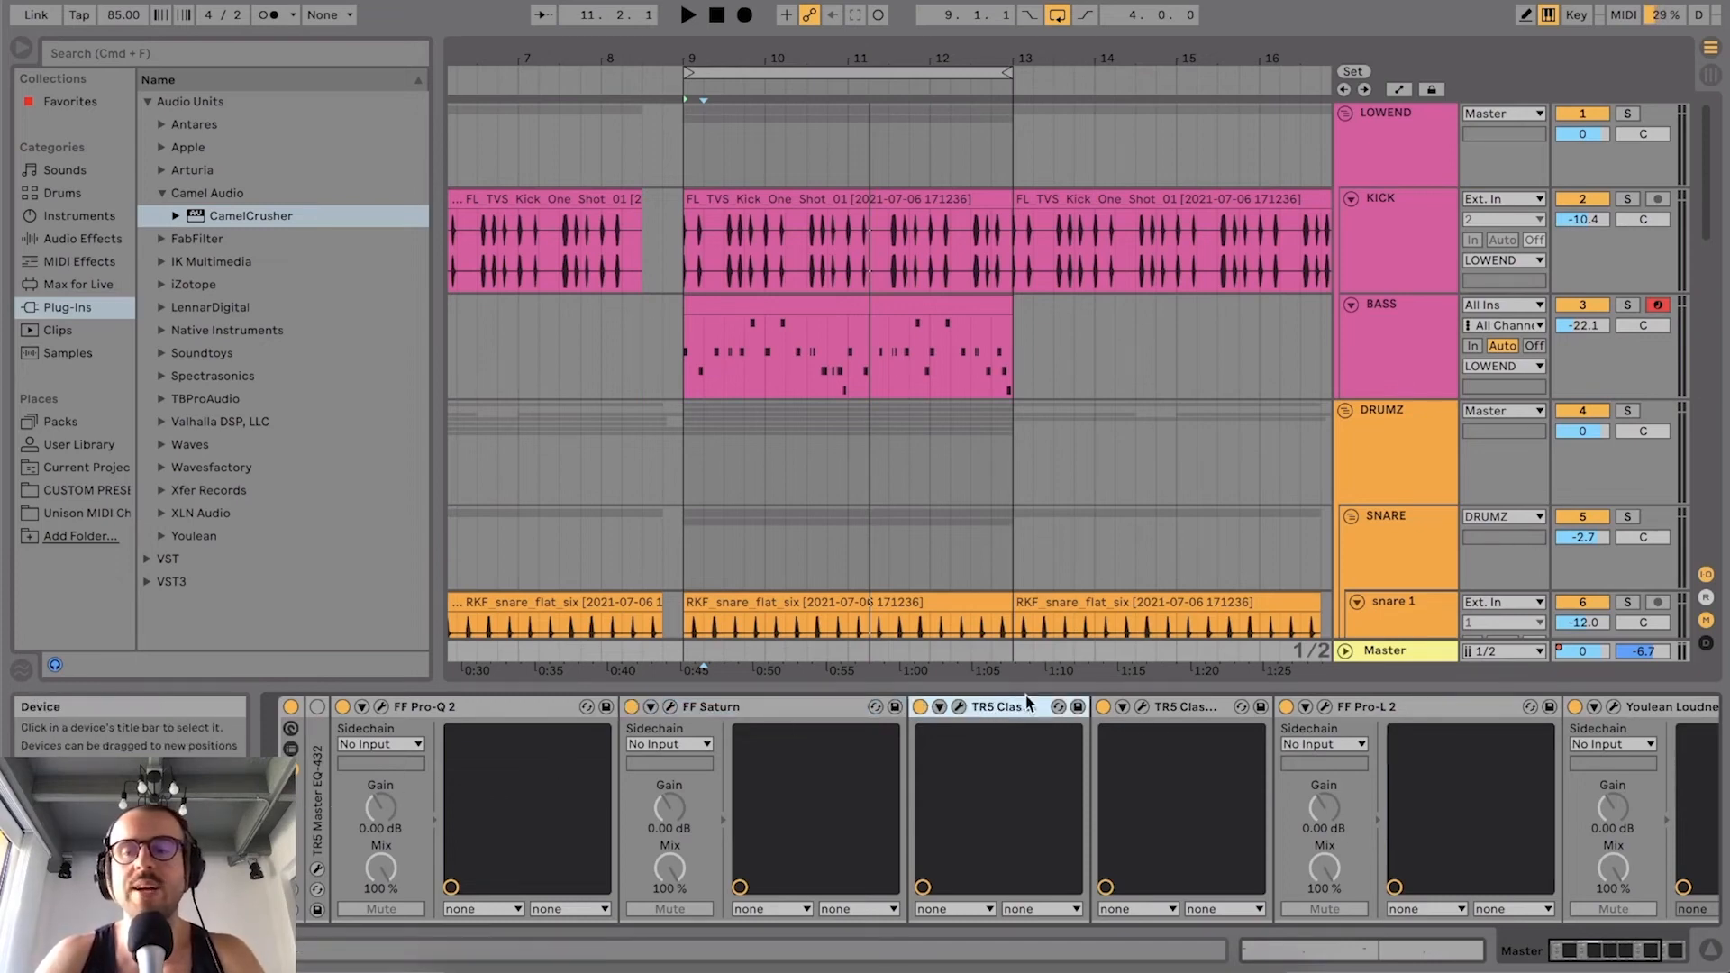
left_click(958, 707)
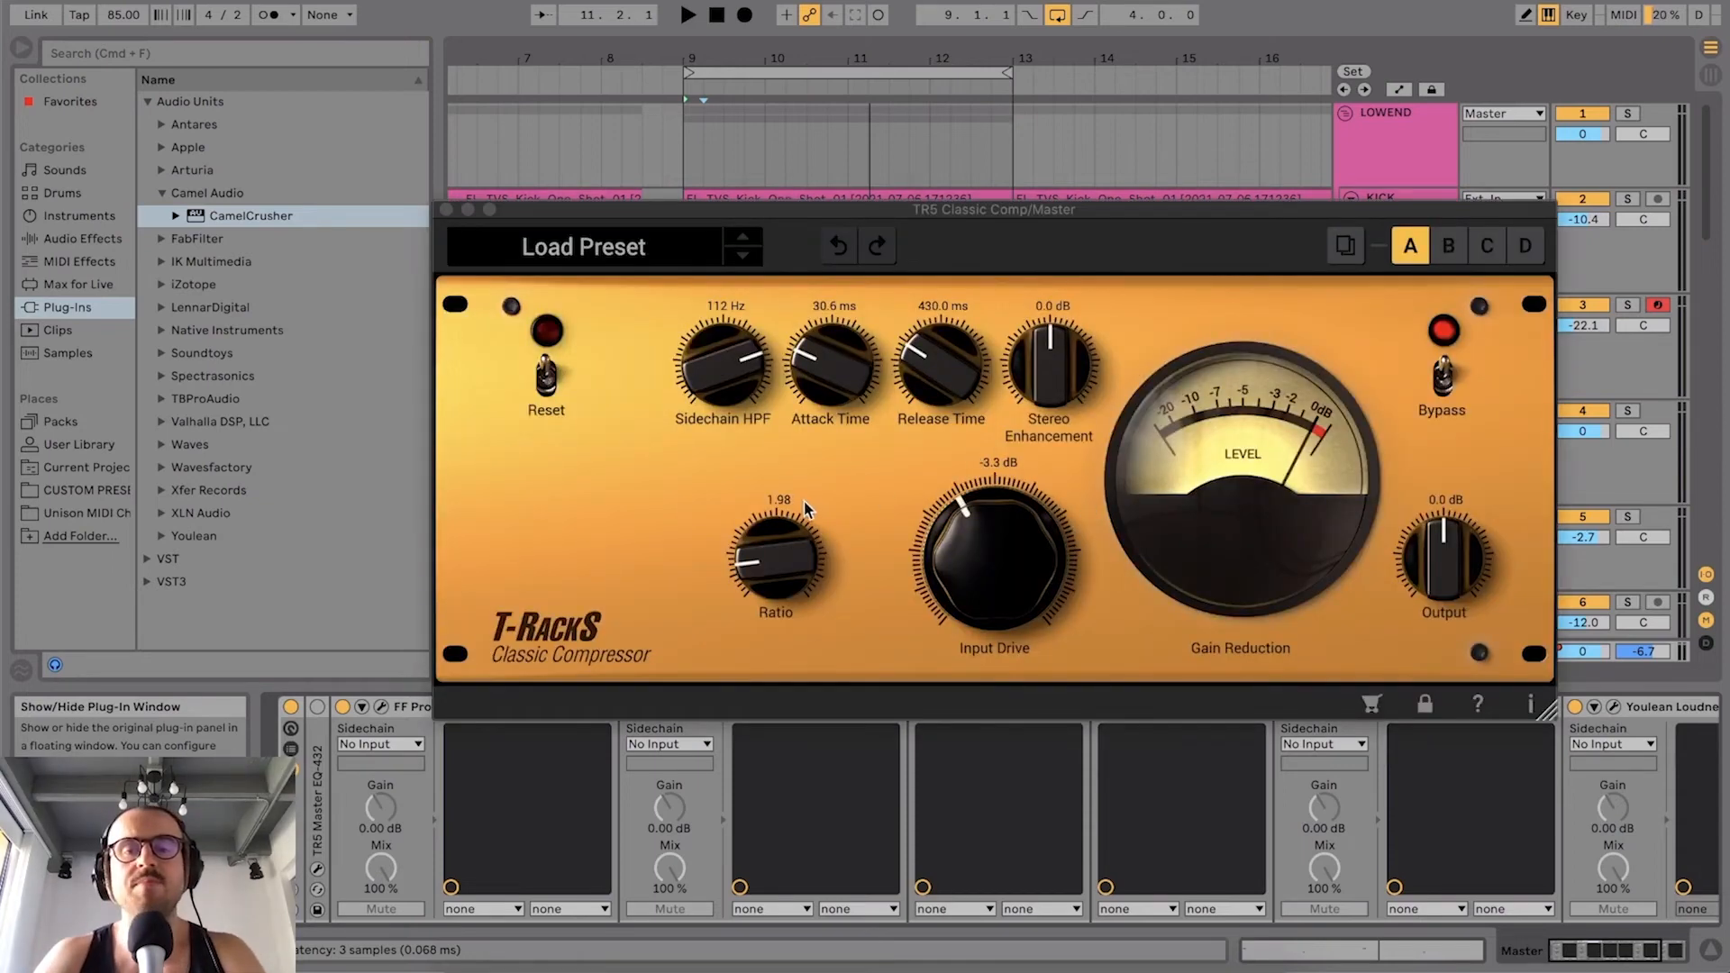
left_click_drag(949, 205, 963, 79)
Step: Deactivate both TR5 Clas… devices, FF Pro-L 2 and Youlean Loudness Meter 2 on Master while starting the loop, and close the compressor window
left_click(1285, 706)
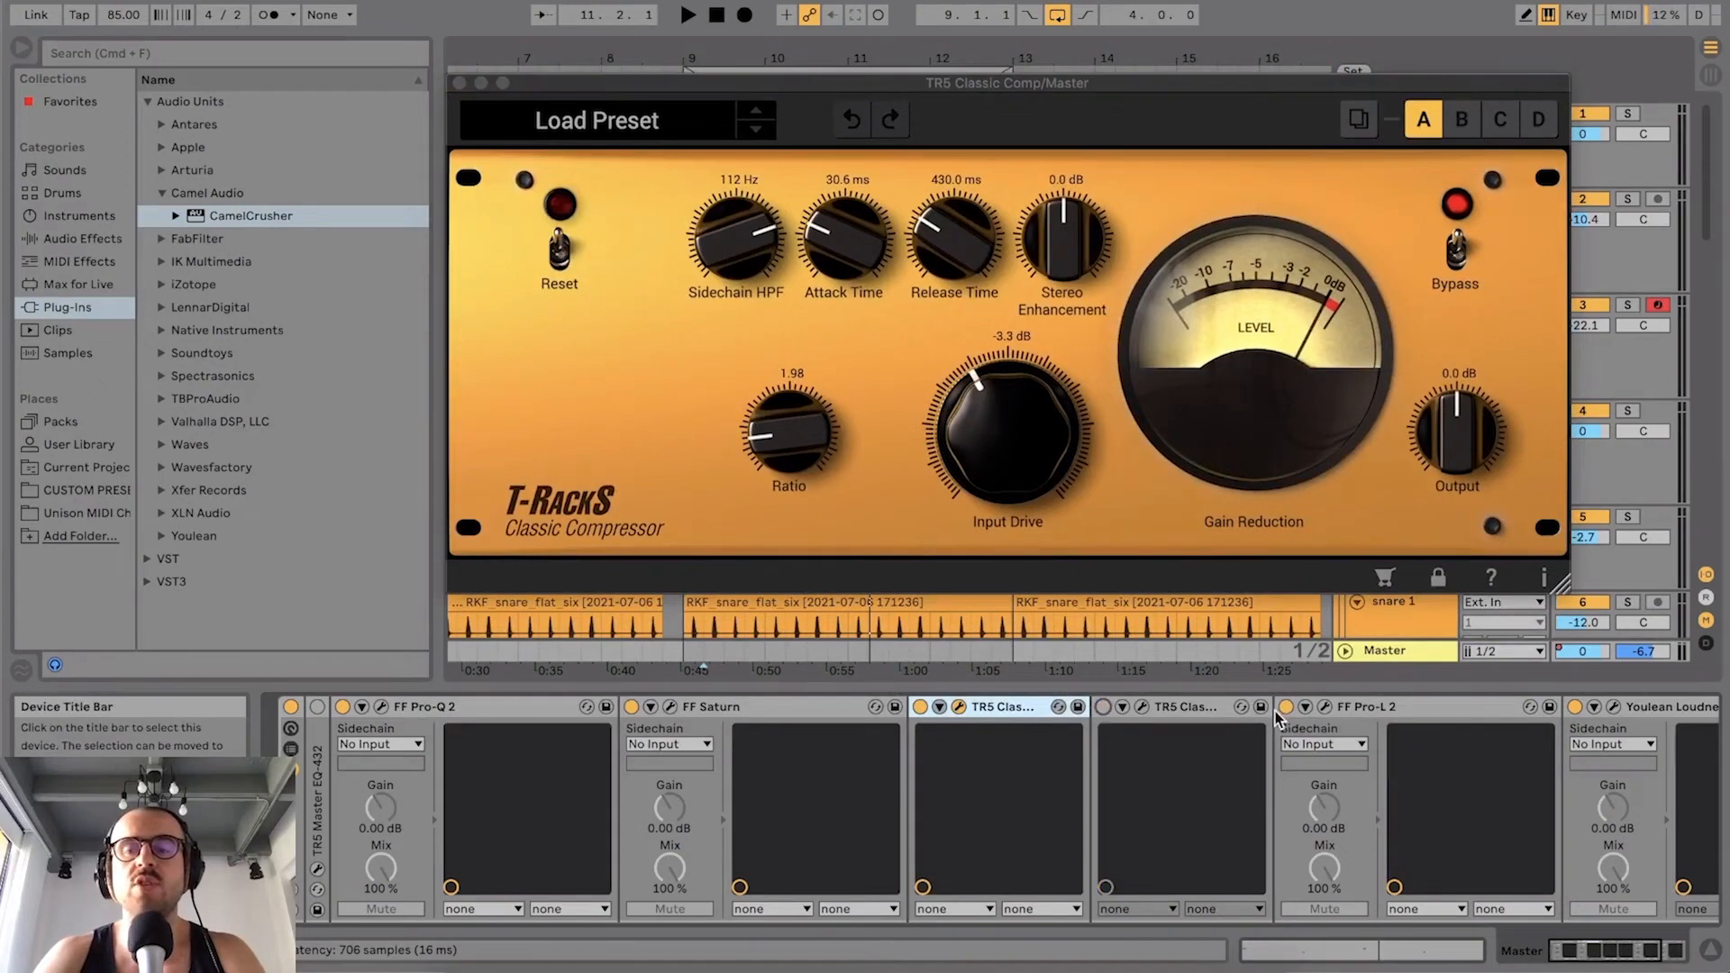
left_click(1574, 706)
key("space")
left_click(920, 706)
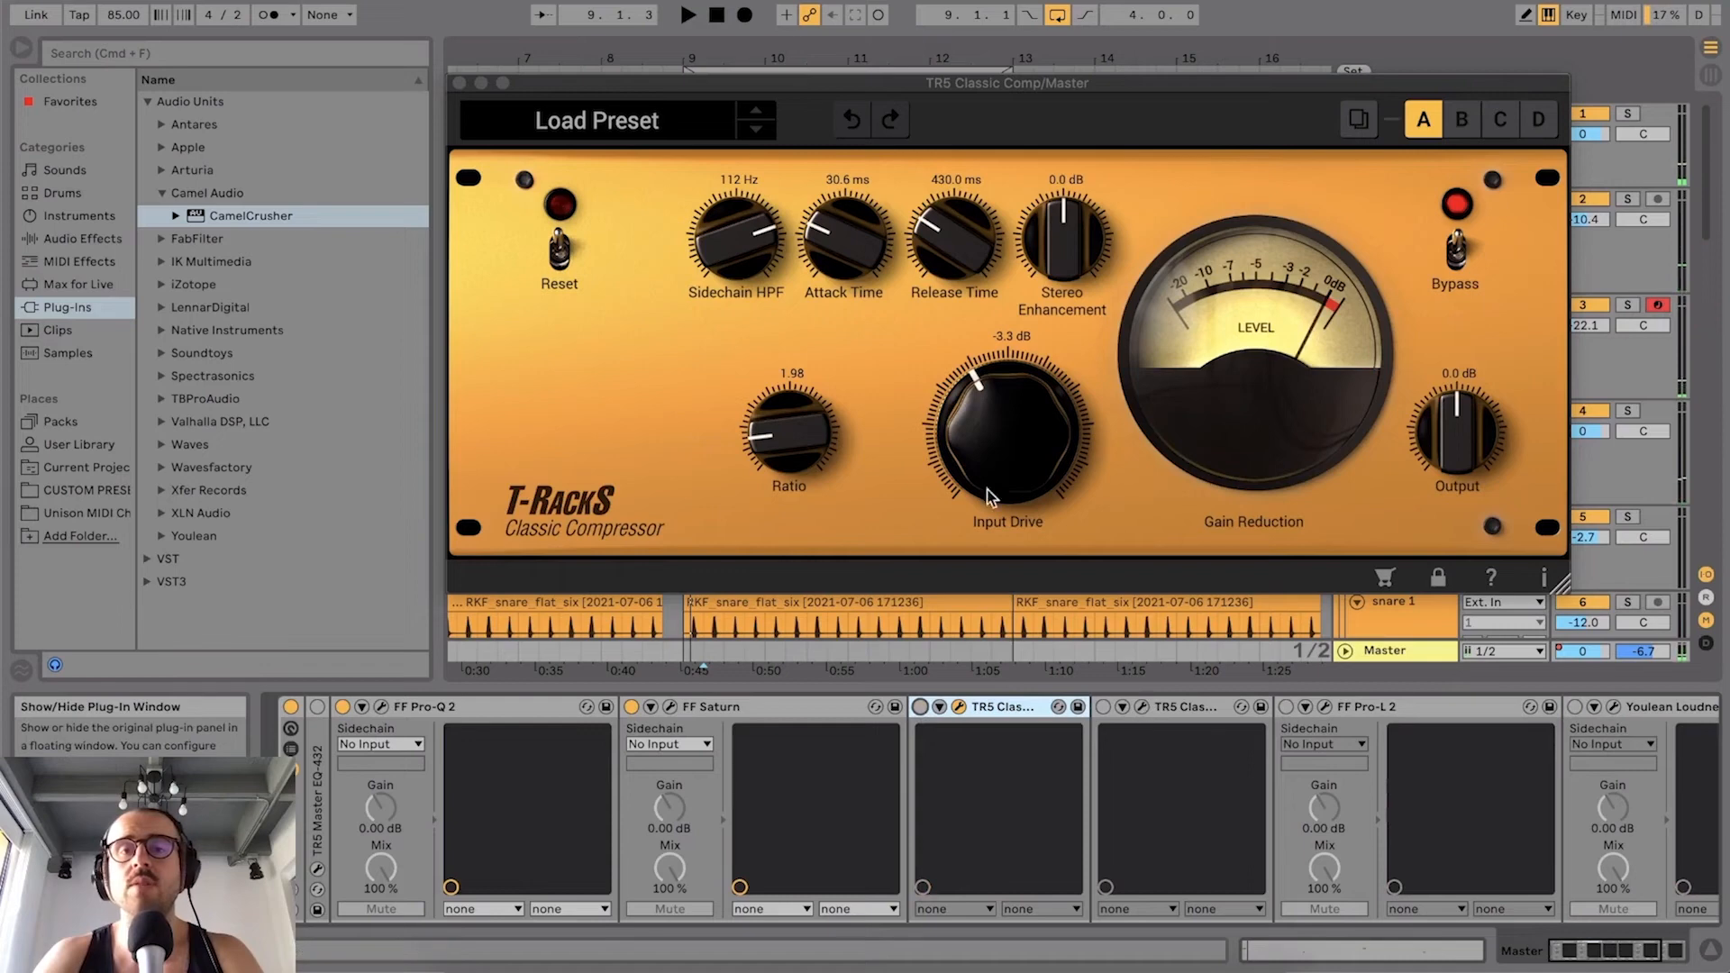
left_click(459, 83)
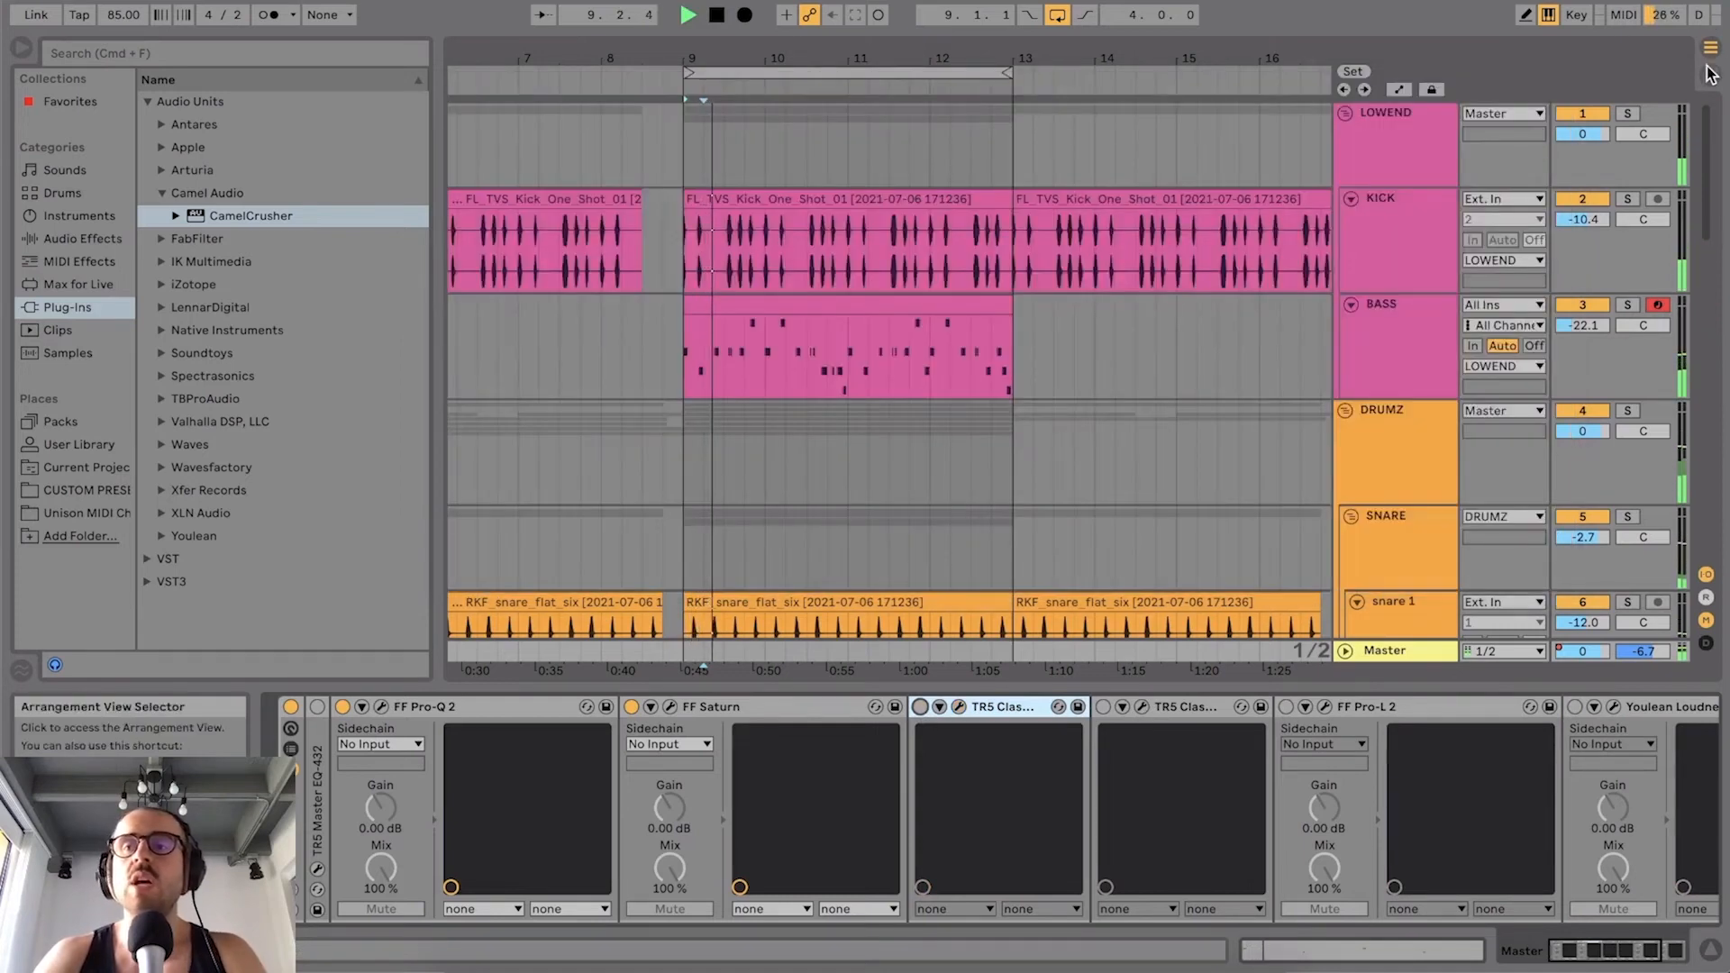
Step: Check the Master level in Session View while raising the system volume, and return to Arrangement View
left_click(1710, 73)
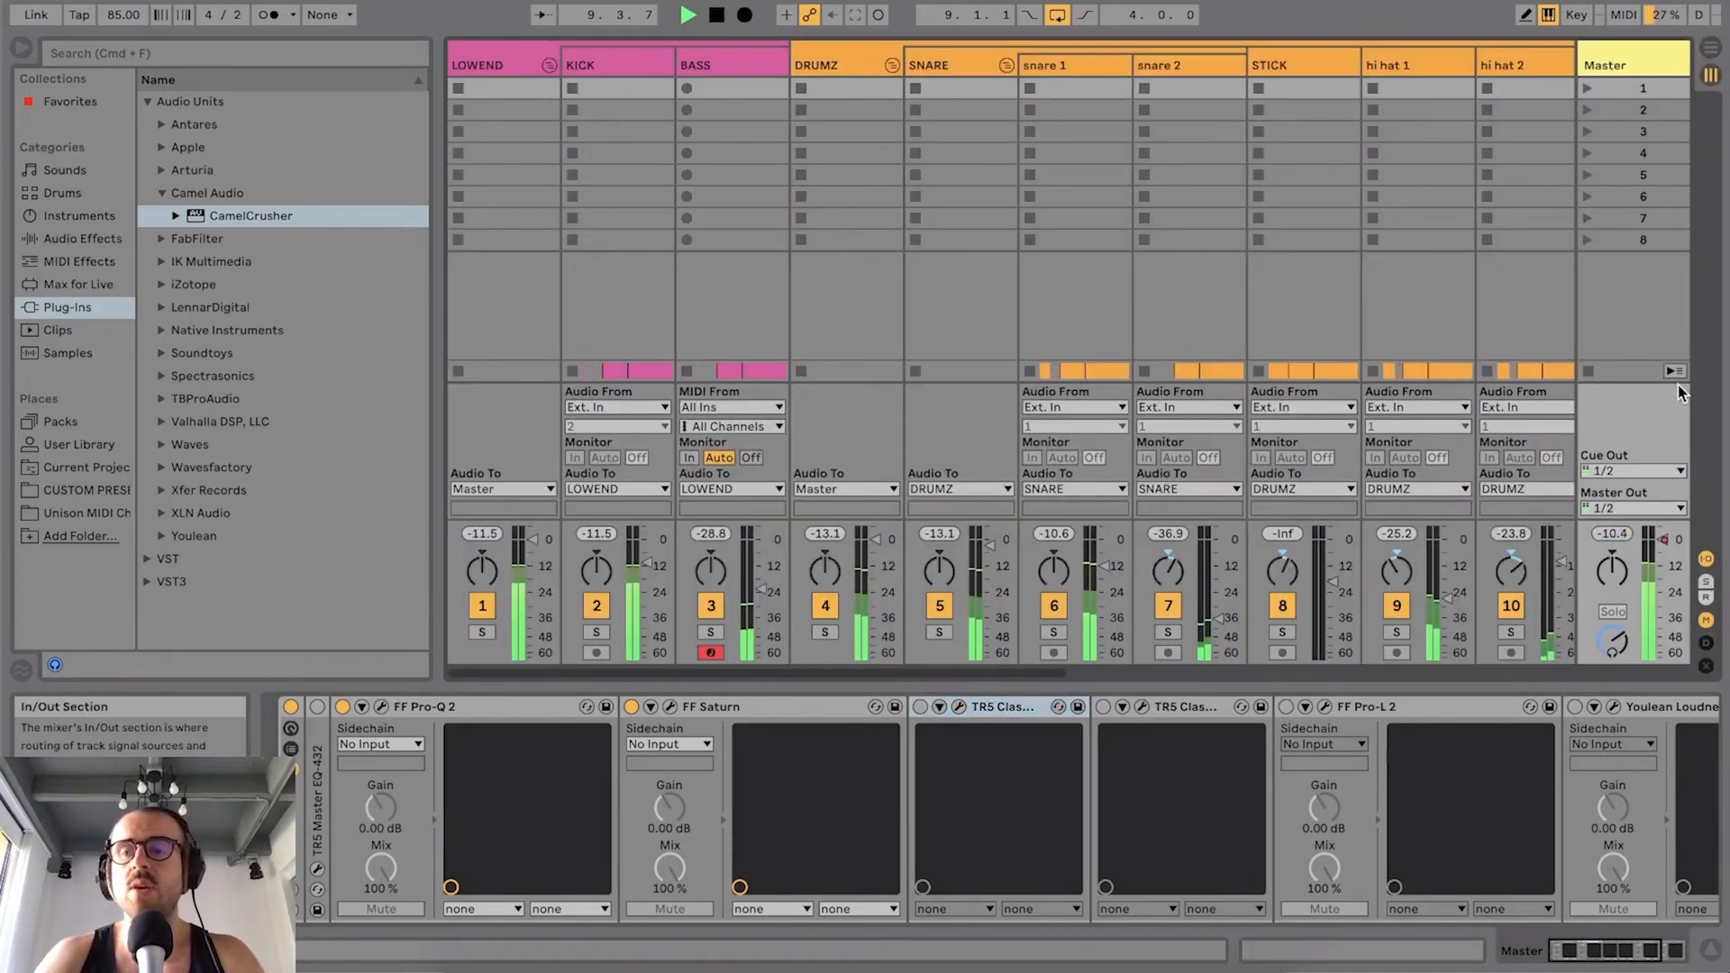
key("XF86AudioRaiseVolume")
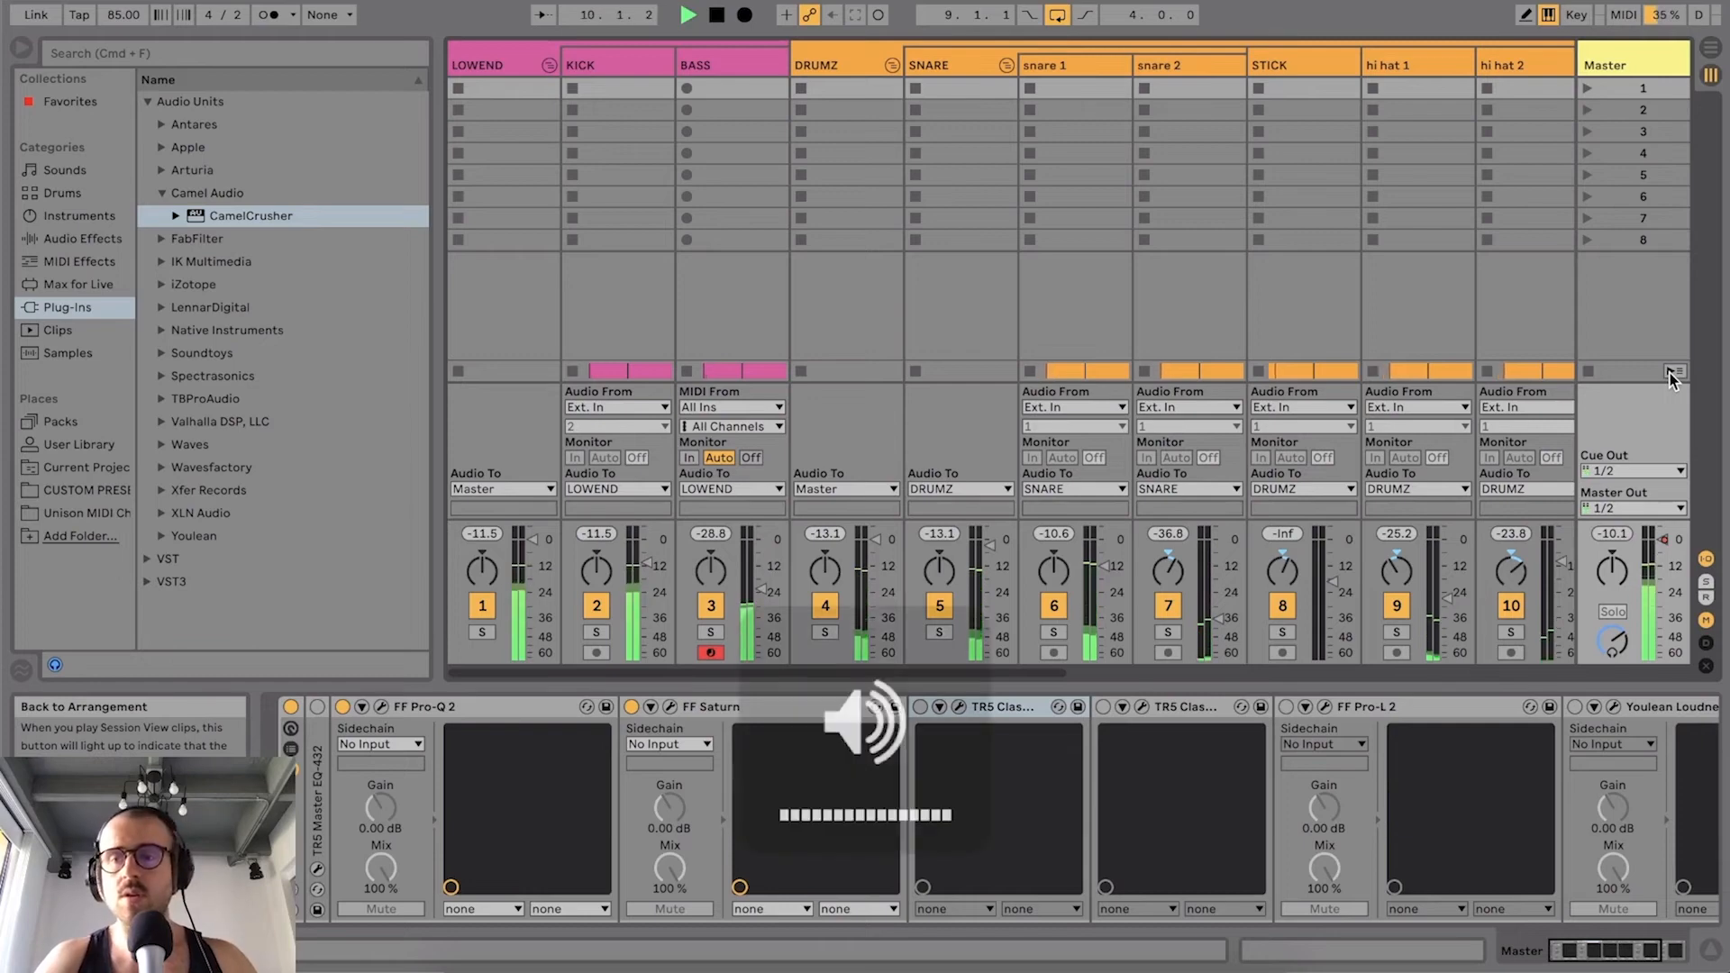
left_click(1714, 57)
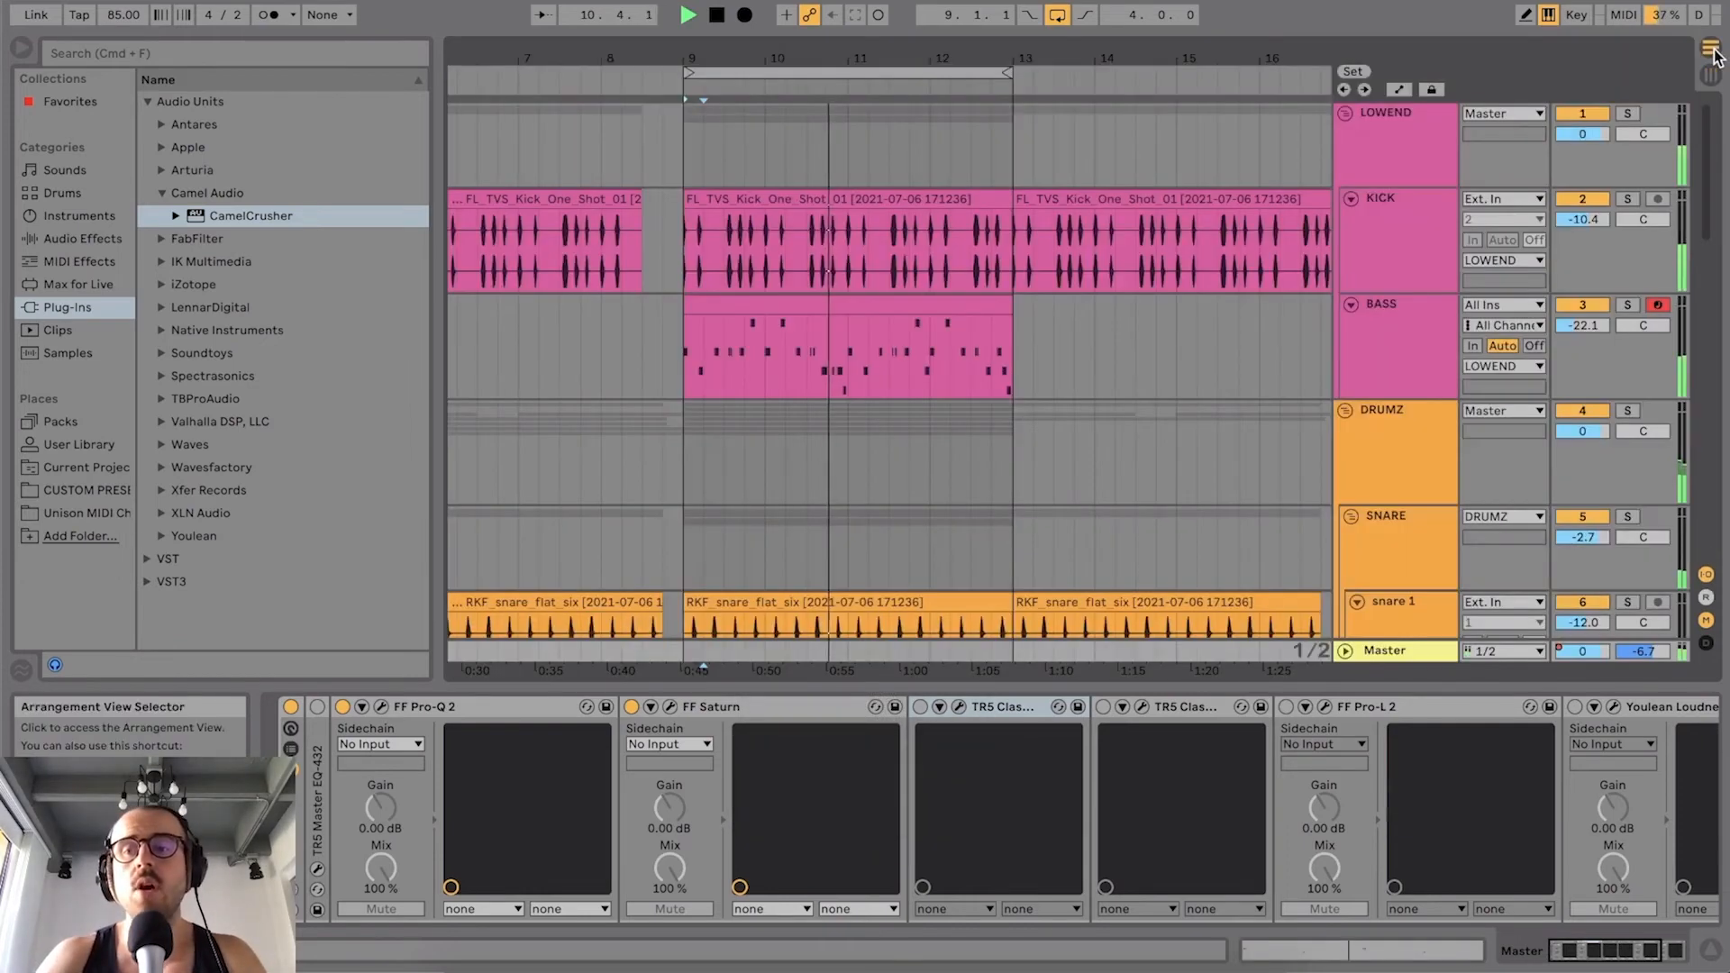
Step: Stop playback, reactivate TR5 Classic Comp on Master, and set its Ratio to 2.01 in the plug-in window
key("space")
left_click(919, 707)
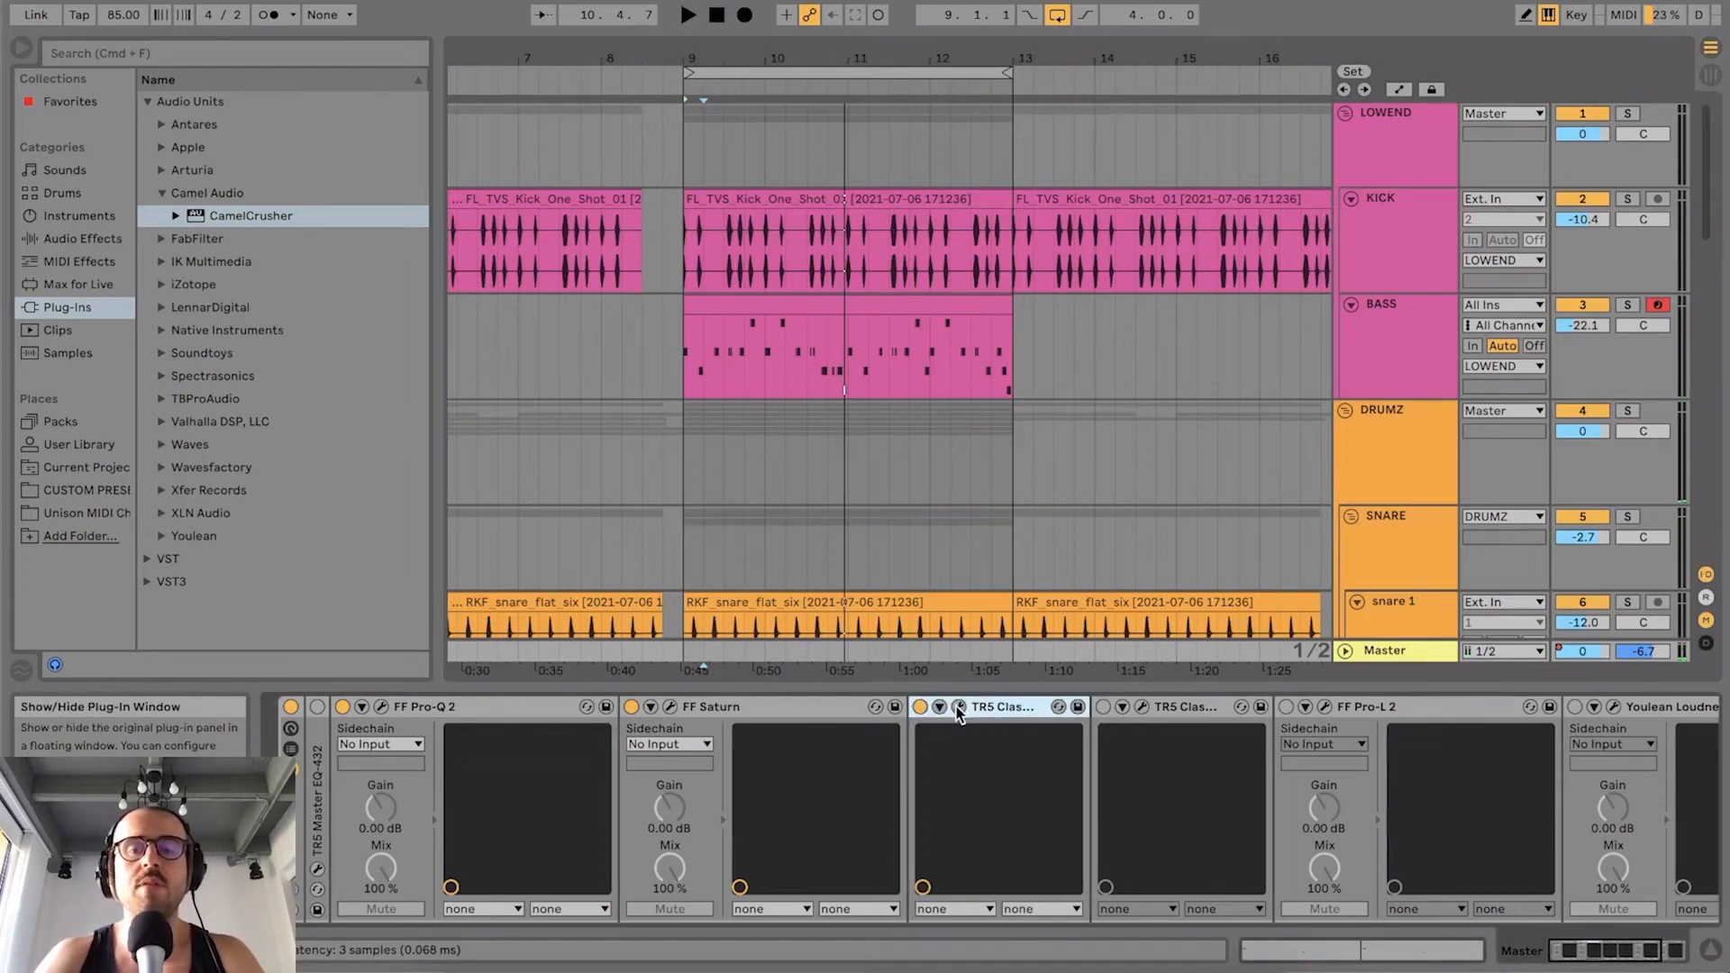
left_click(959, 708)
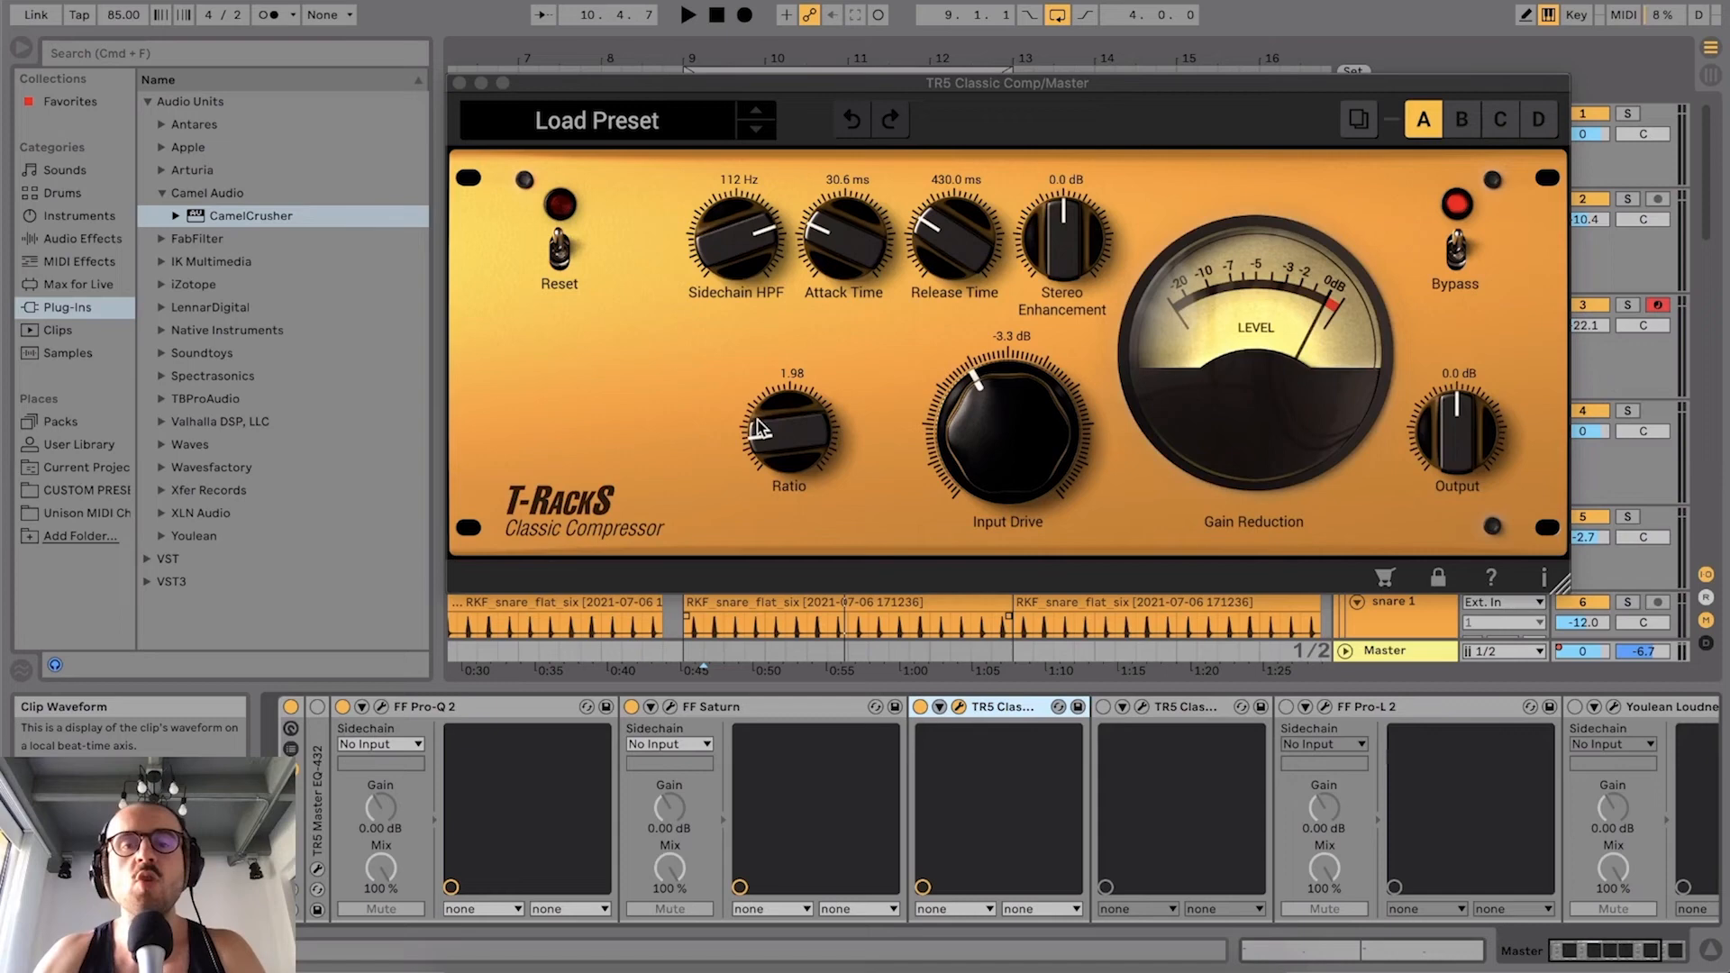
left_click_drag(782, 425, 787, 436)
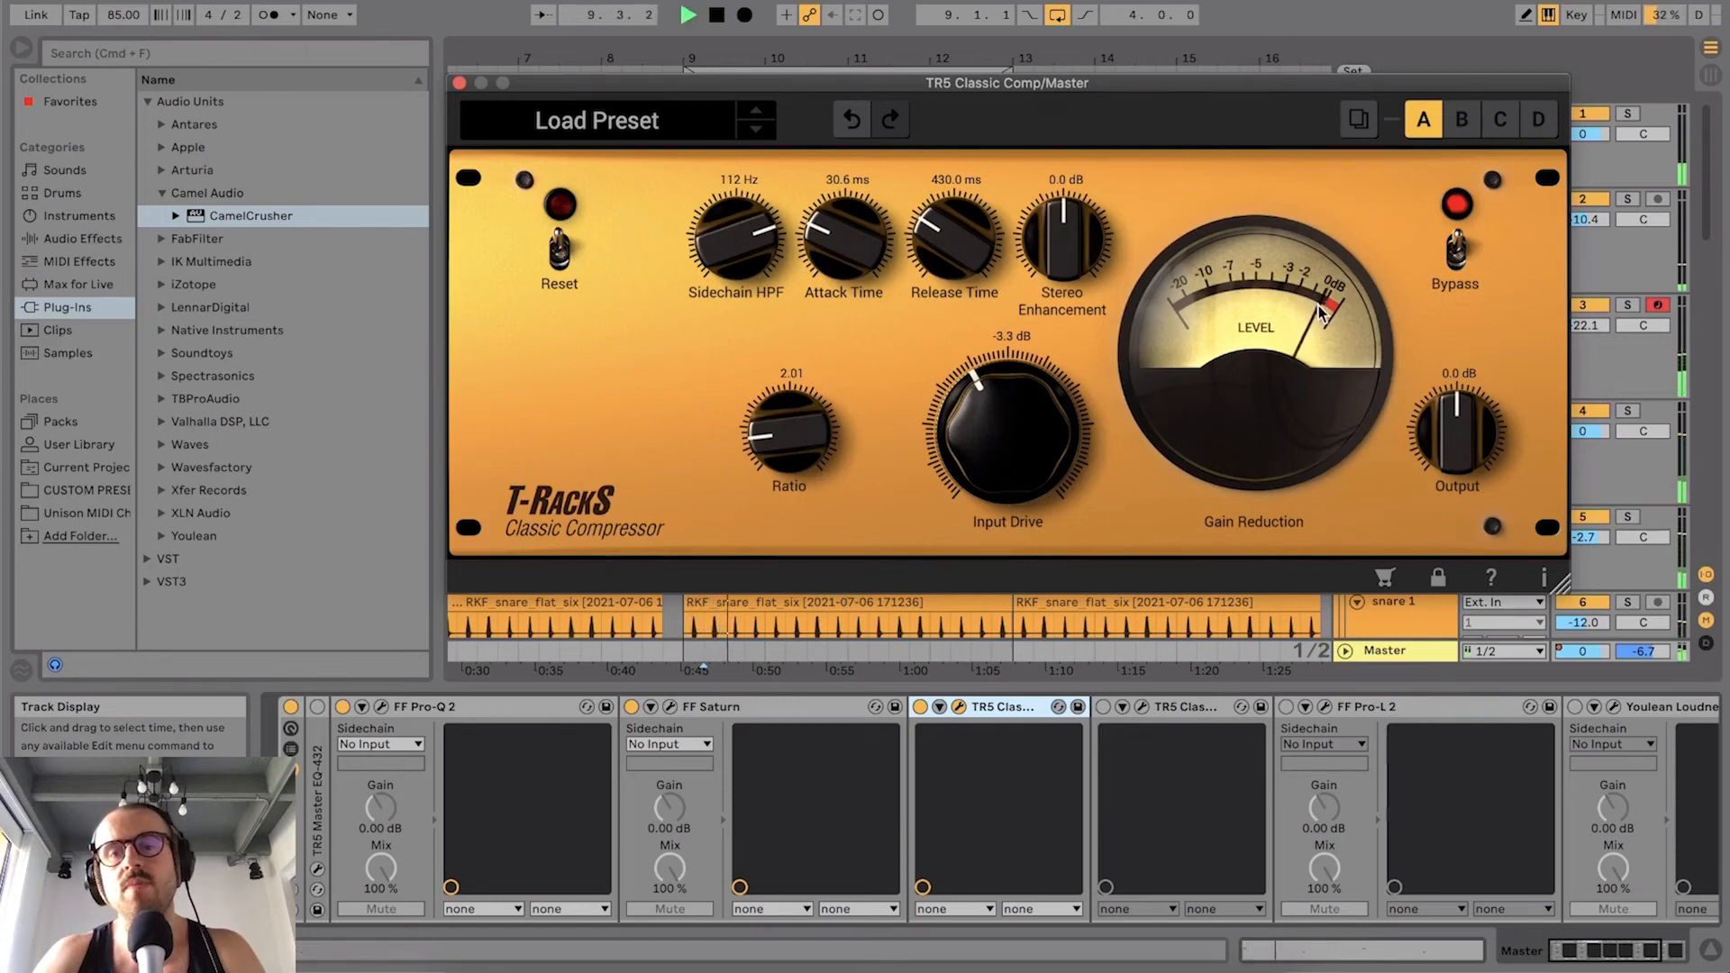
Step: With the loop playing, audition a 12.0 ms Attack Time in TR5 Classic Comp and set it to 26.6 ms
left_click_drag(844, 239, 842, 365)
key("space")
key("space")
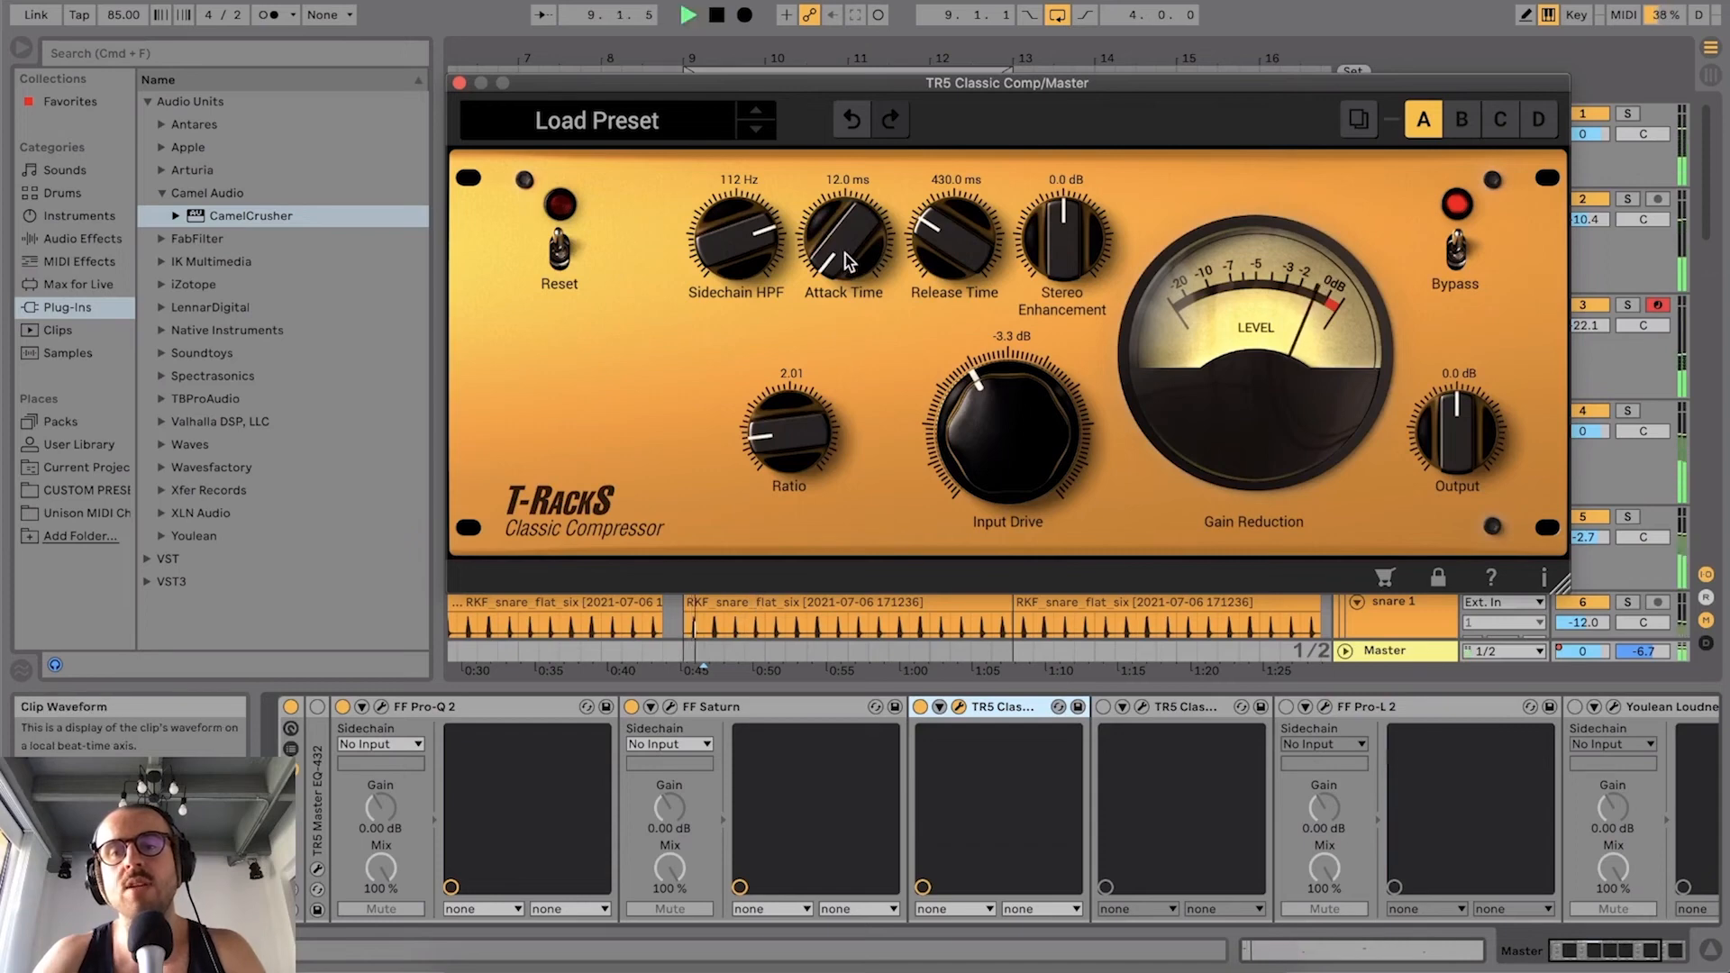
left_click_drag(847, 261, 845, 192)
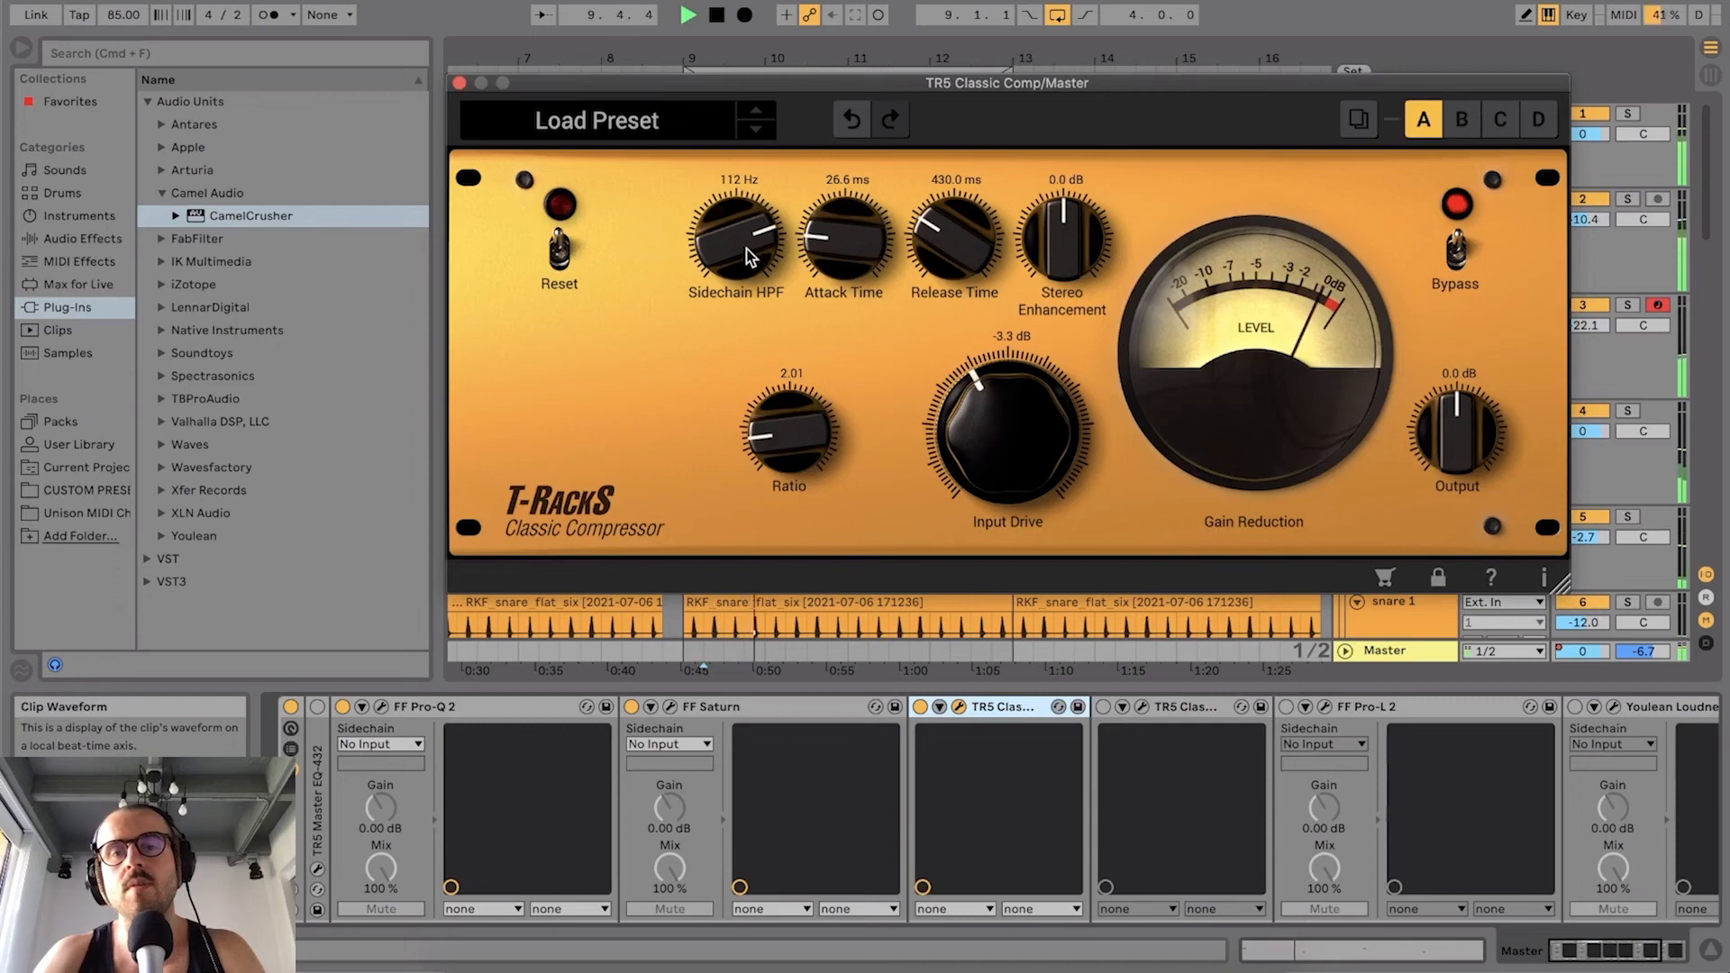
Step: Audition the Classic Comp's Sidechain HPF down to 32 Hz, set it to 116 Hz, and close the compressor with playback stopped
left_click_drag(746, 257, 792, 571)
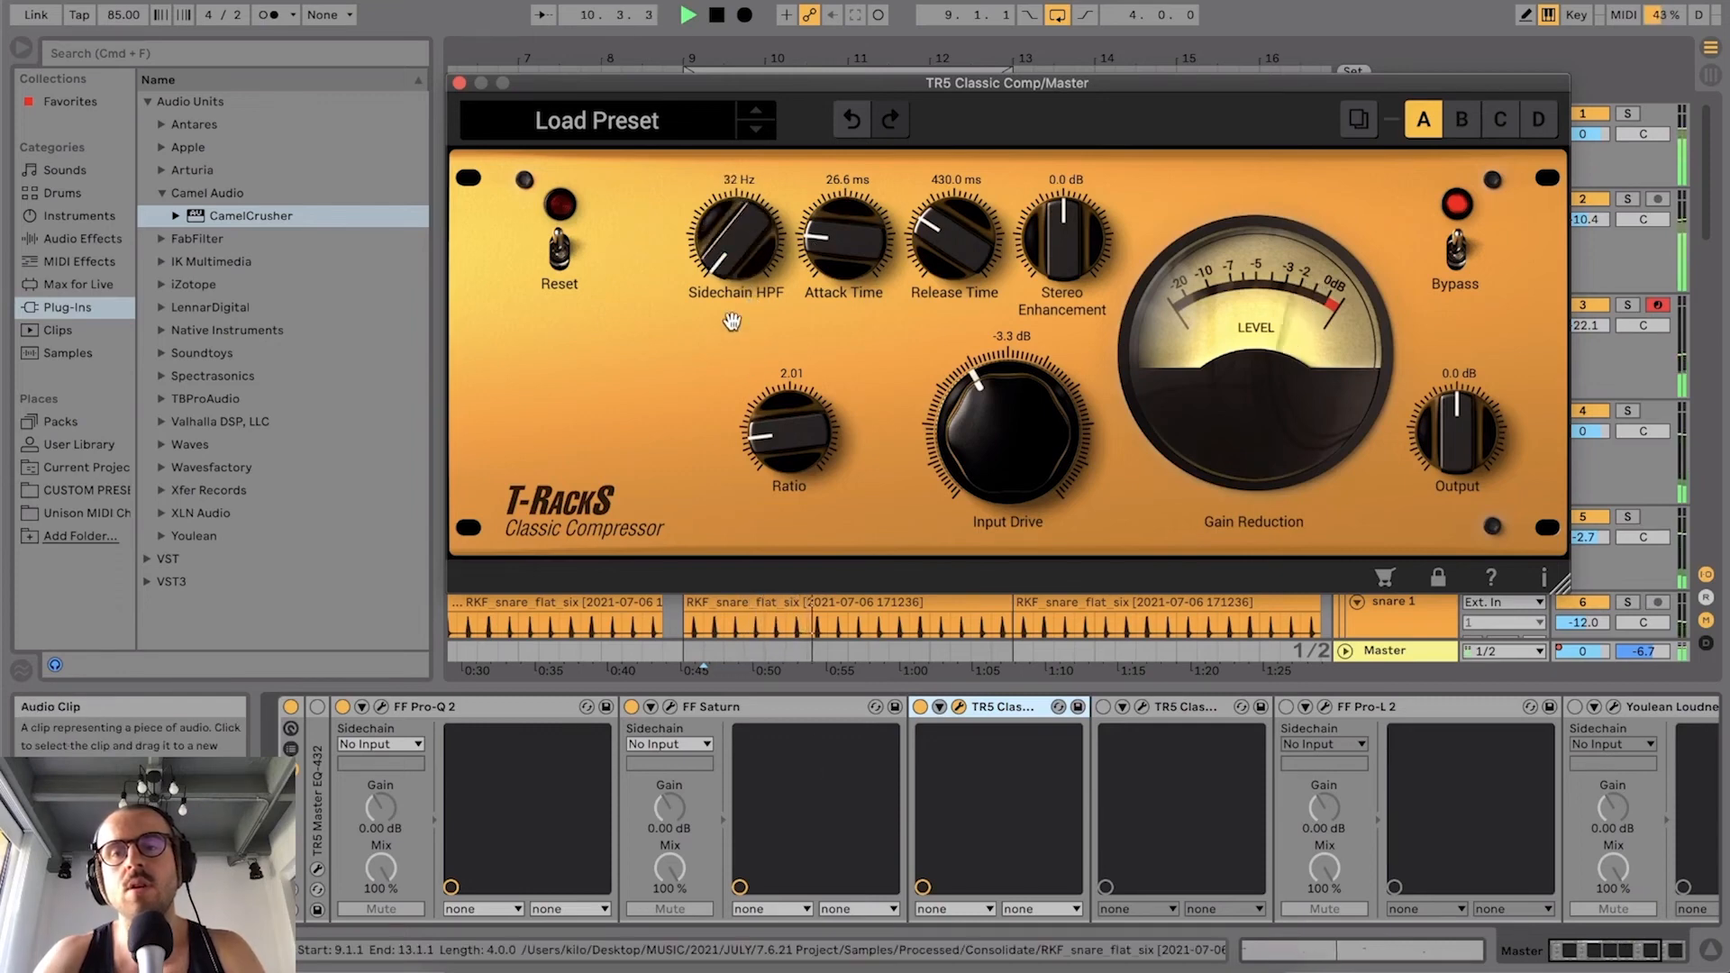
key("space")
left_click_drag(737, 248, 795, 194)
key("space")
left_click_drag(744, 252, 742, 304)
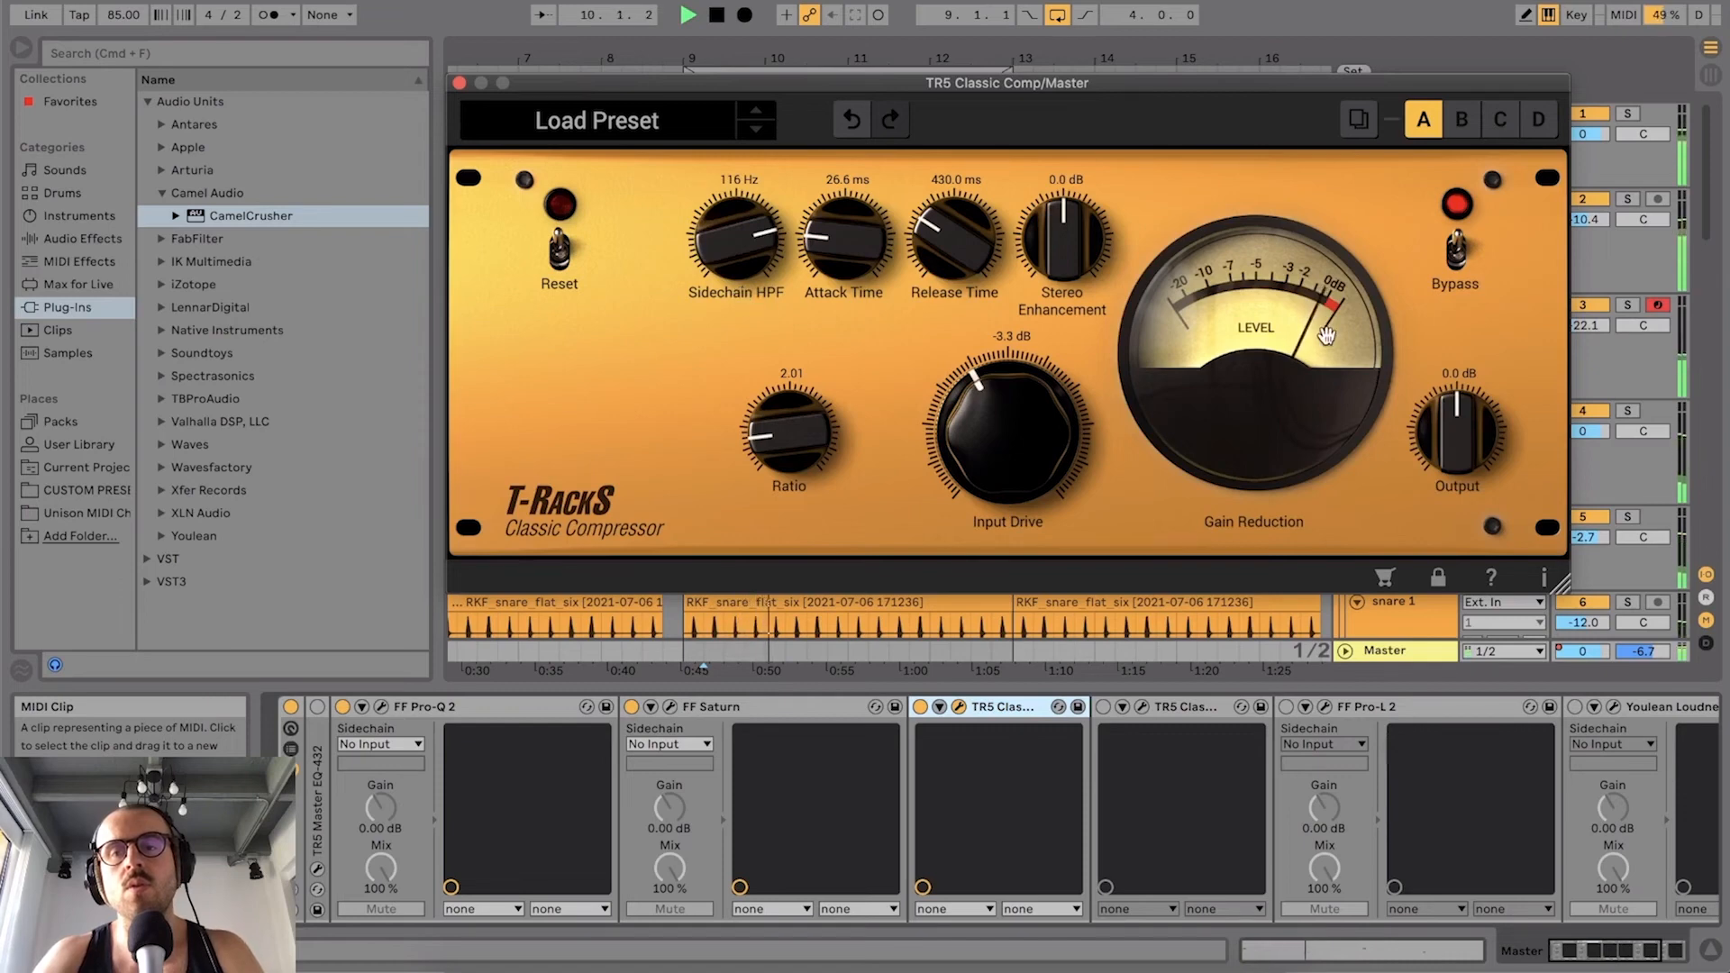
key("space")
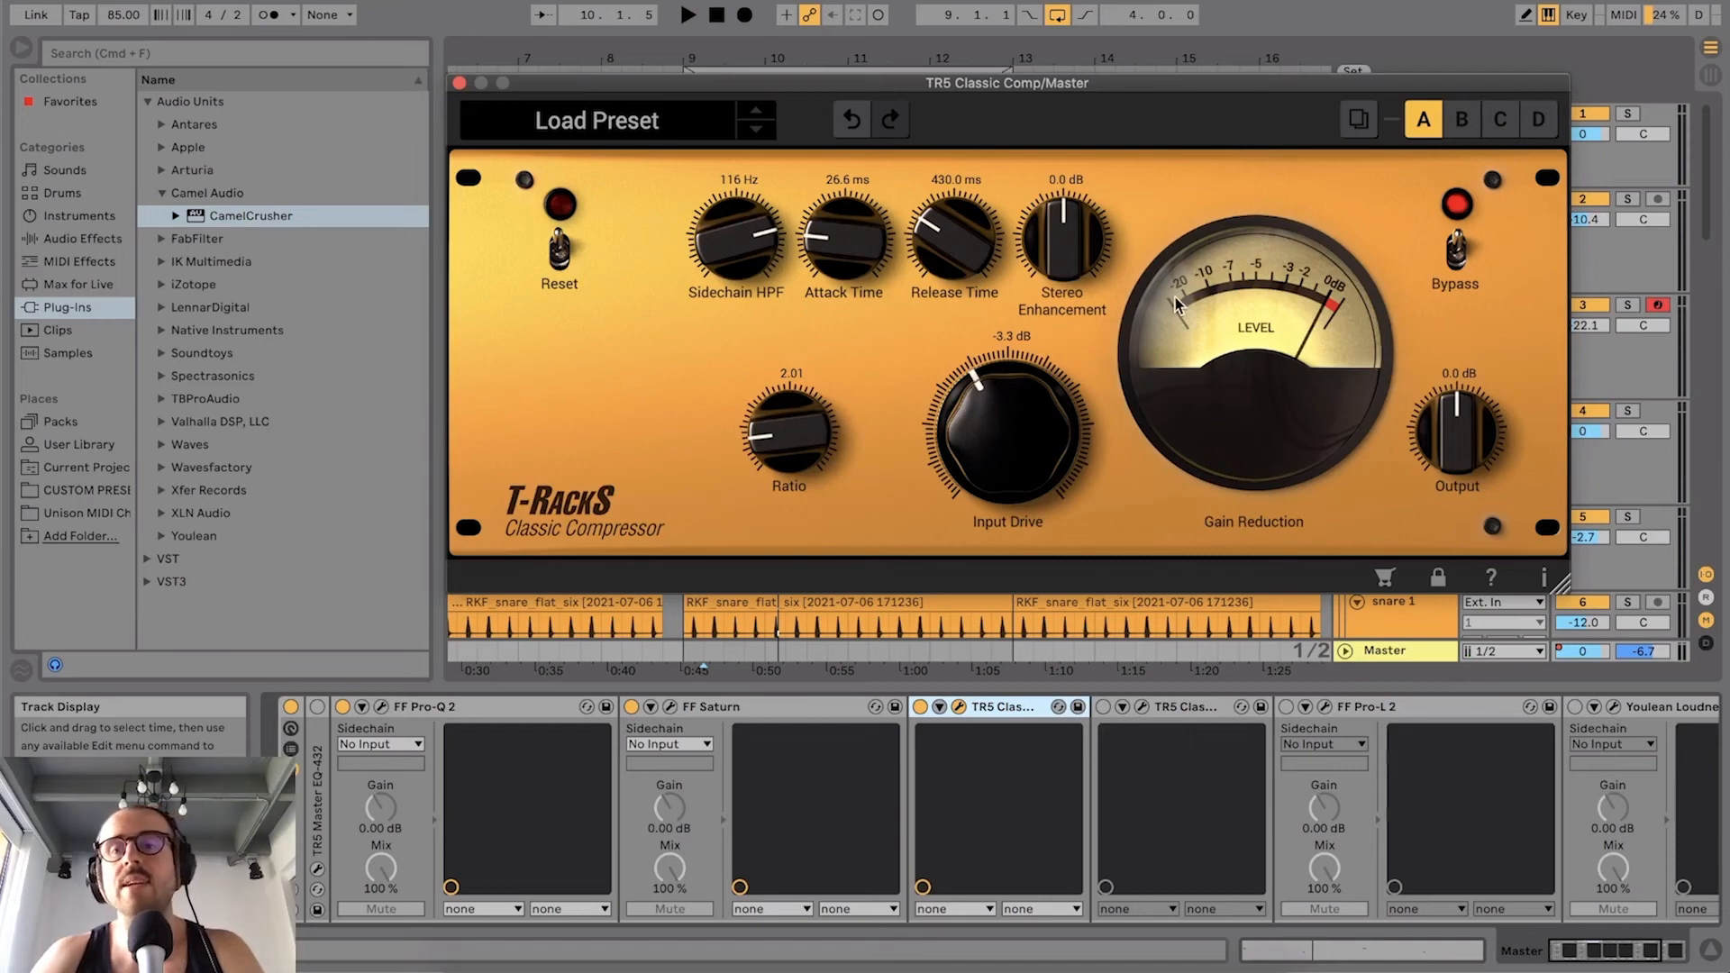
left_click(459, 83)
Step: Fold and unfold TR5 Classic Clipper to show its full name, and activate it on the Master chain
double_click(1171, 707)
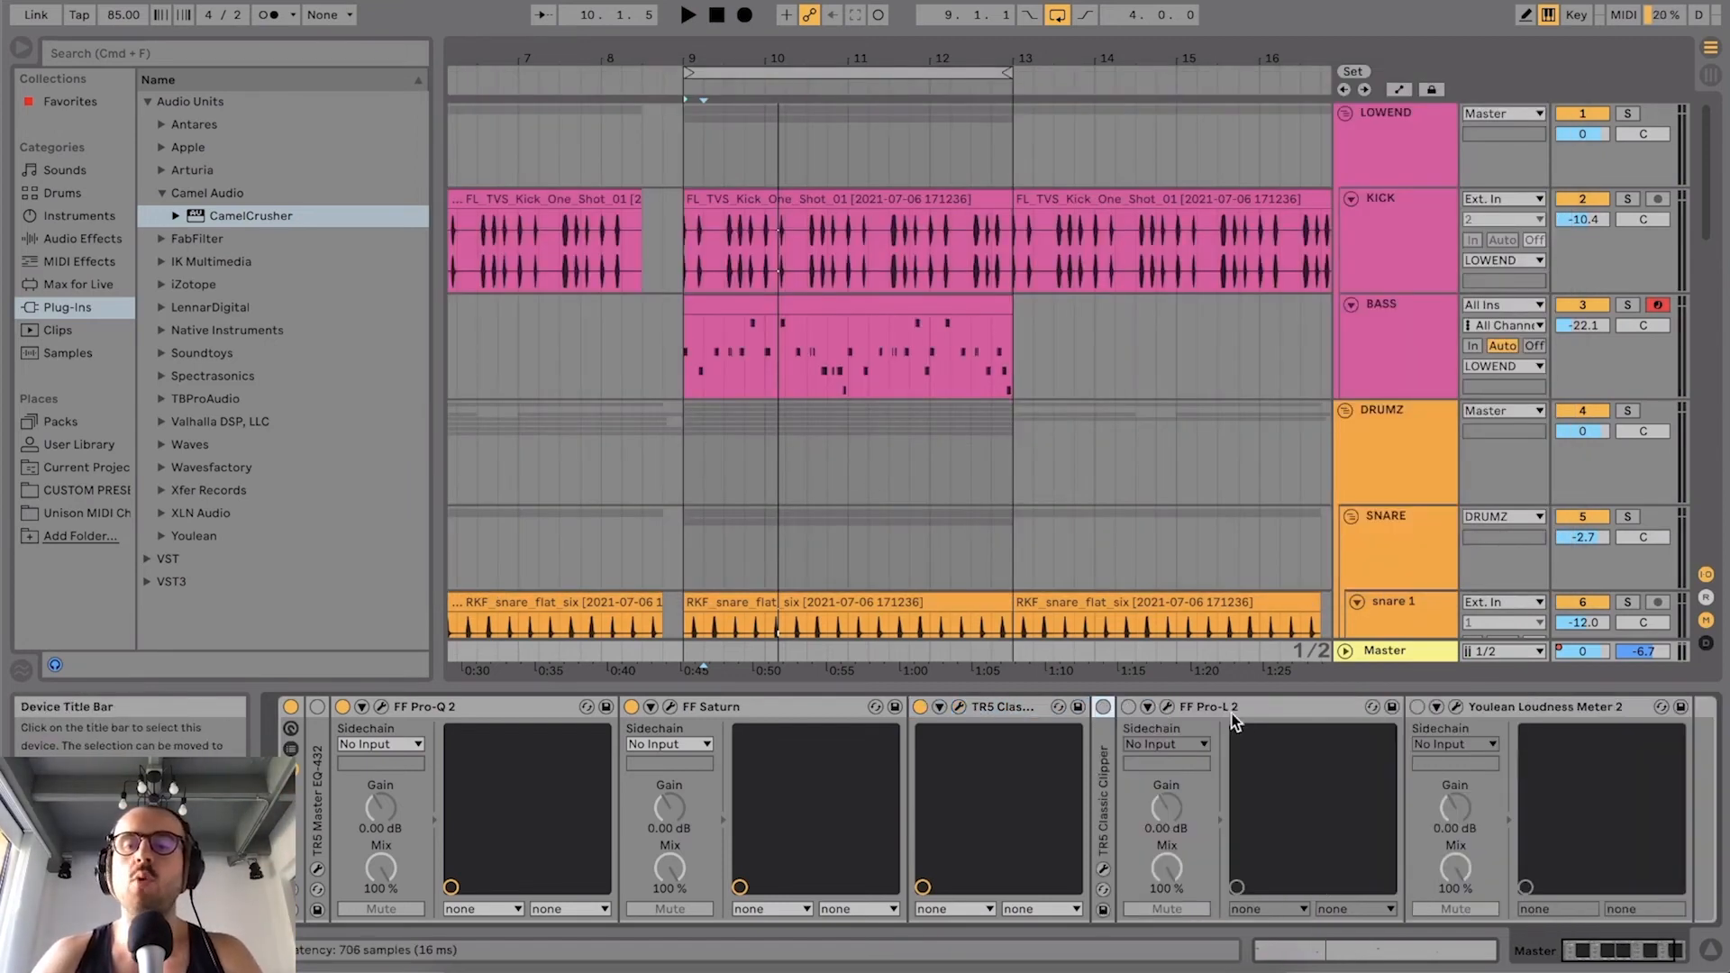
double_click(1104, 755)
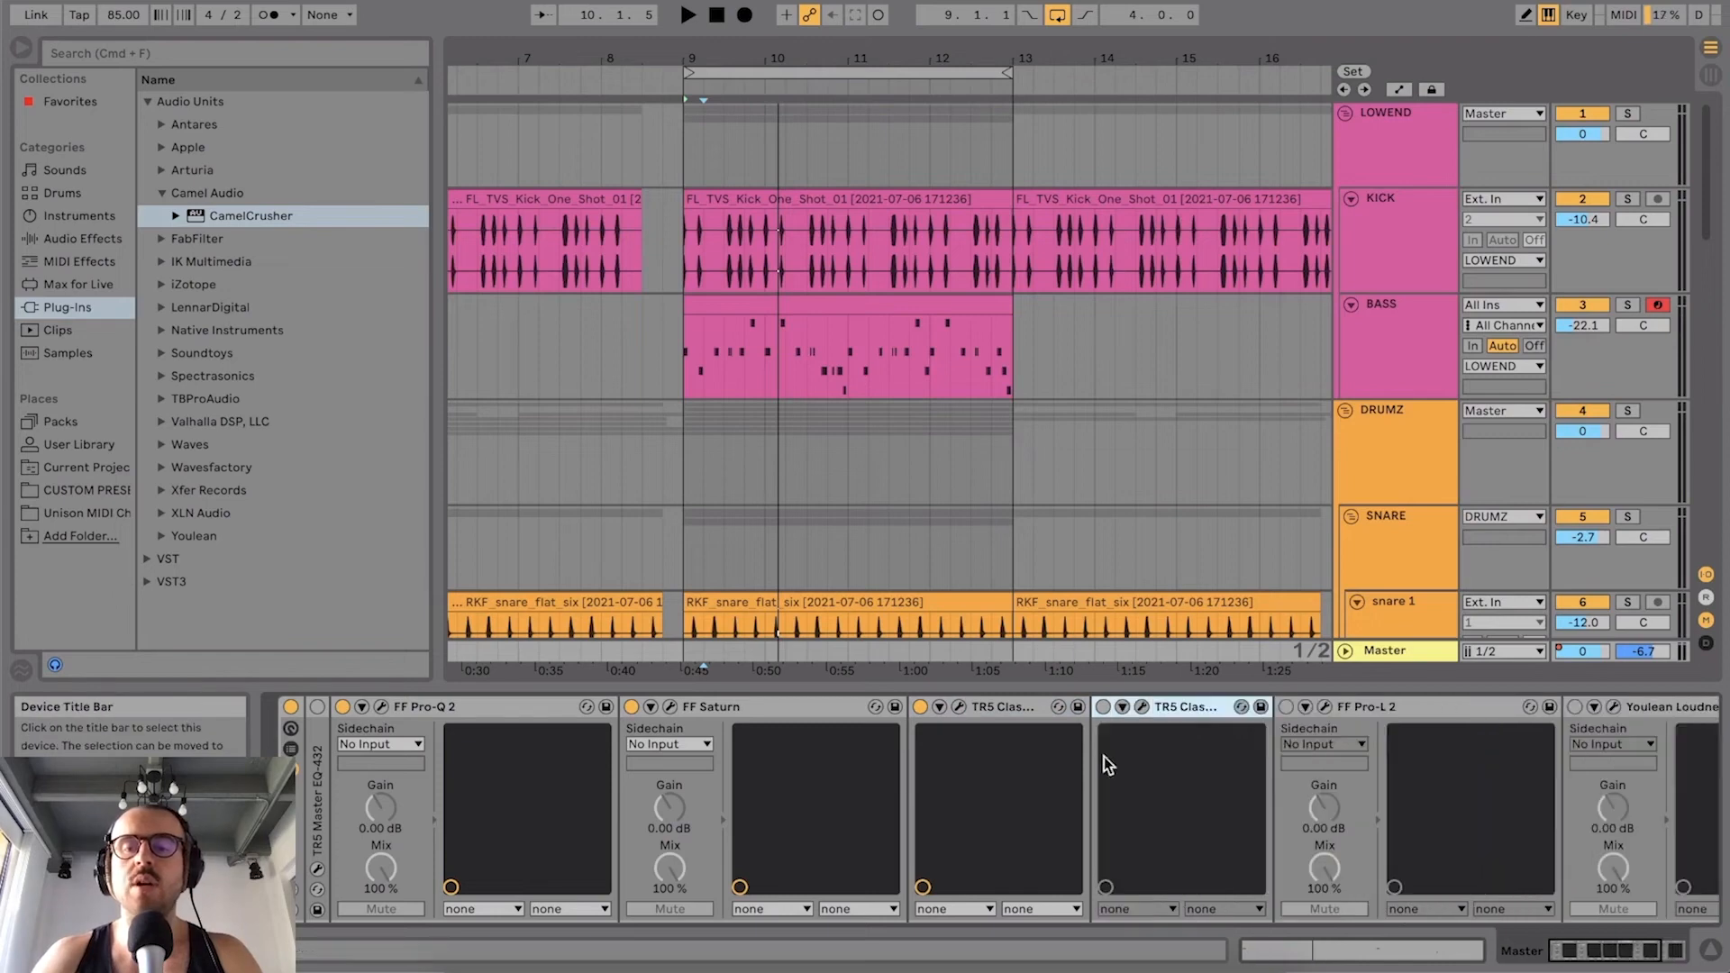
left_click(1379, 711)
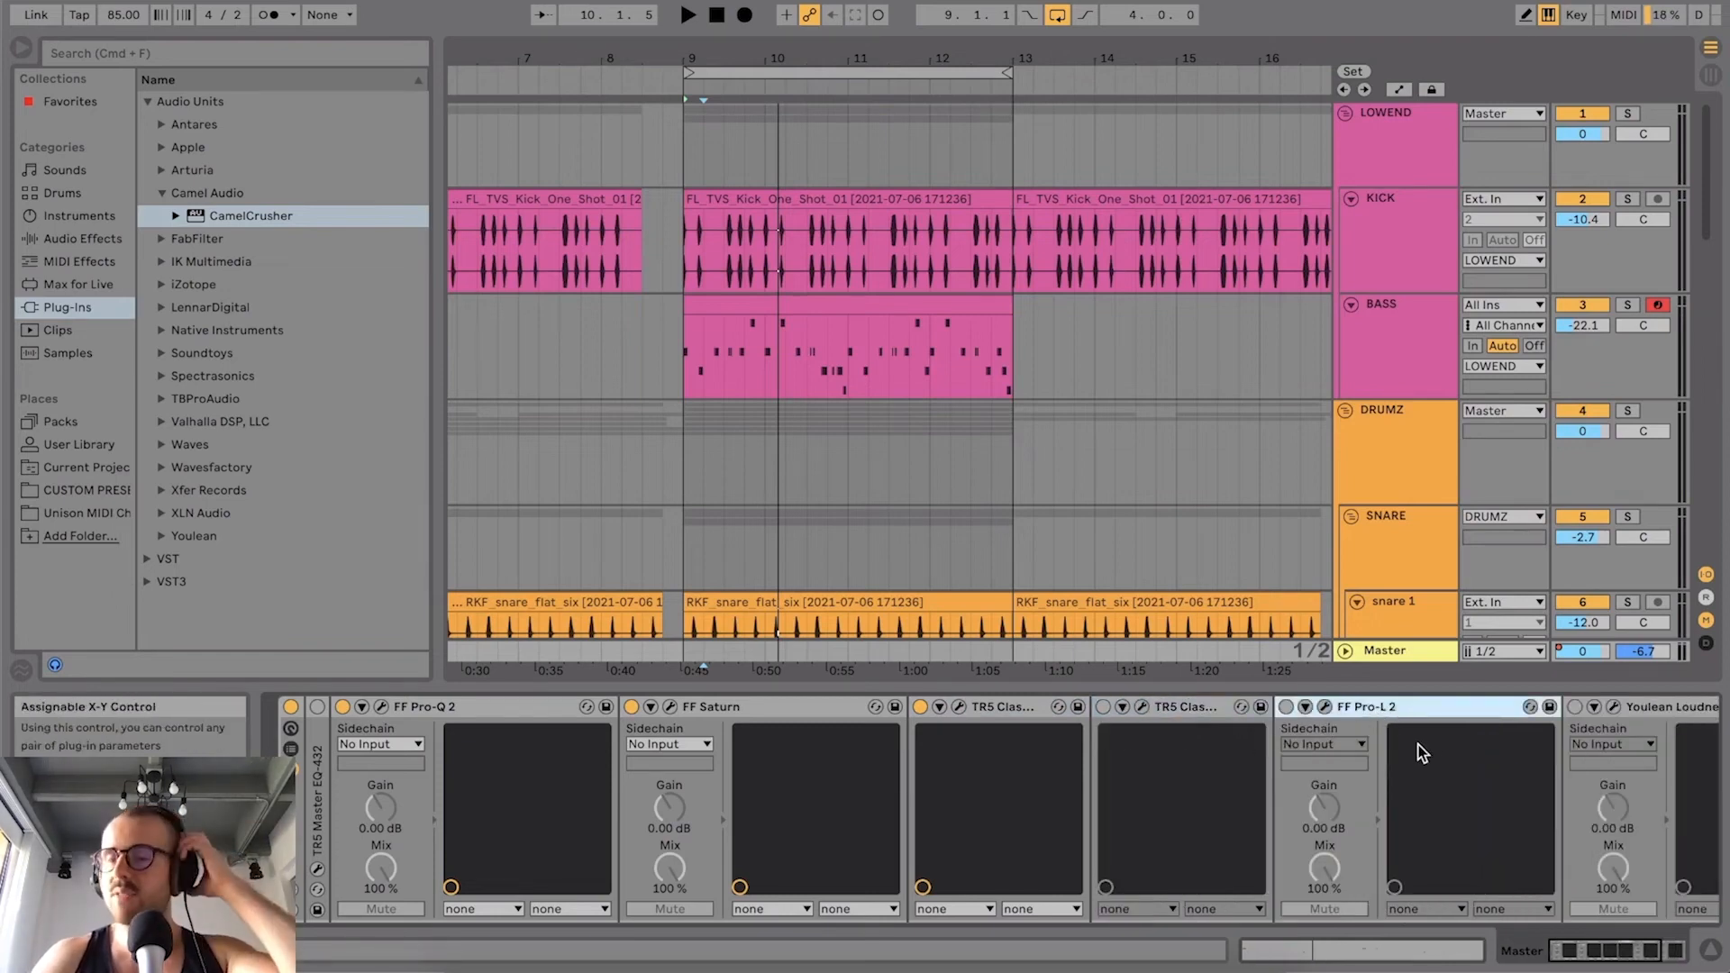
left_click(1103, 707)
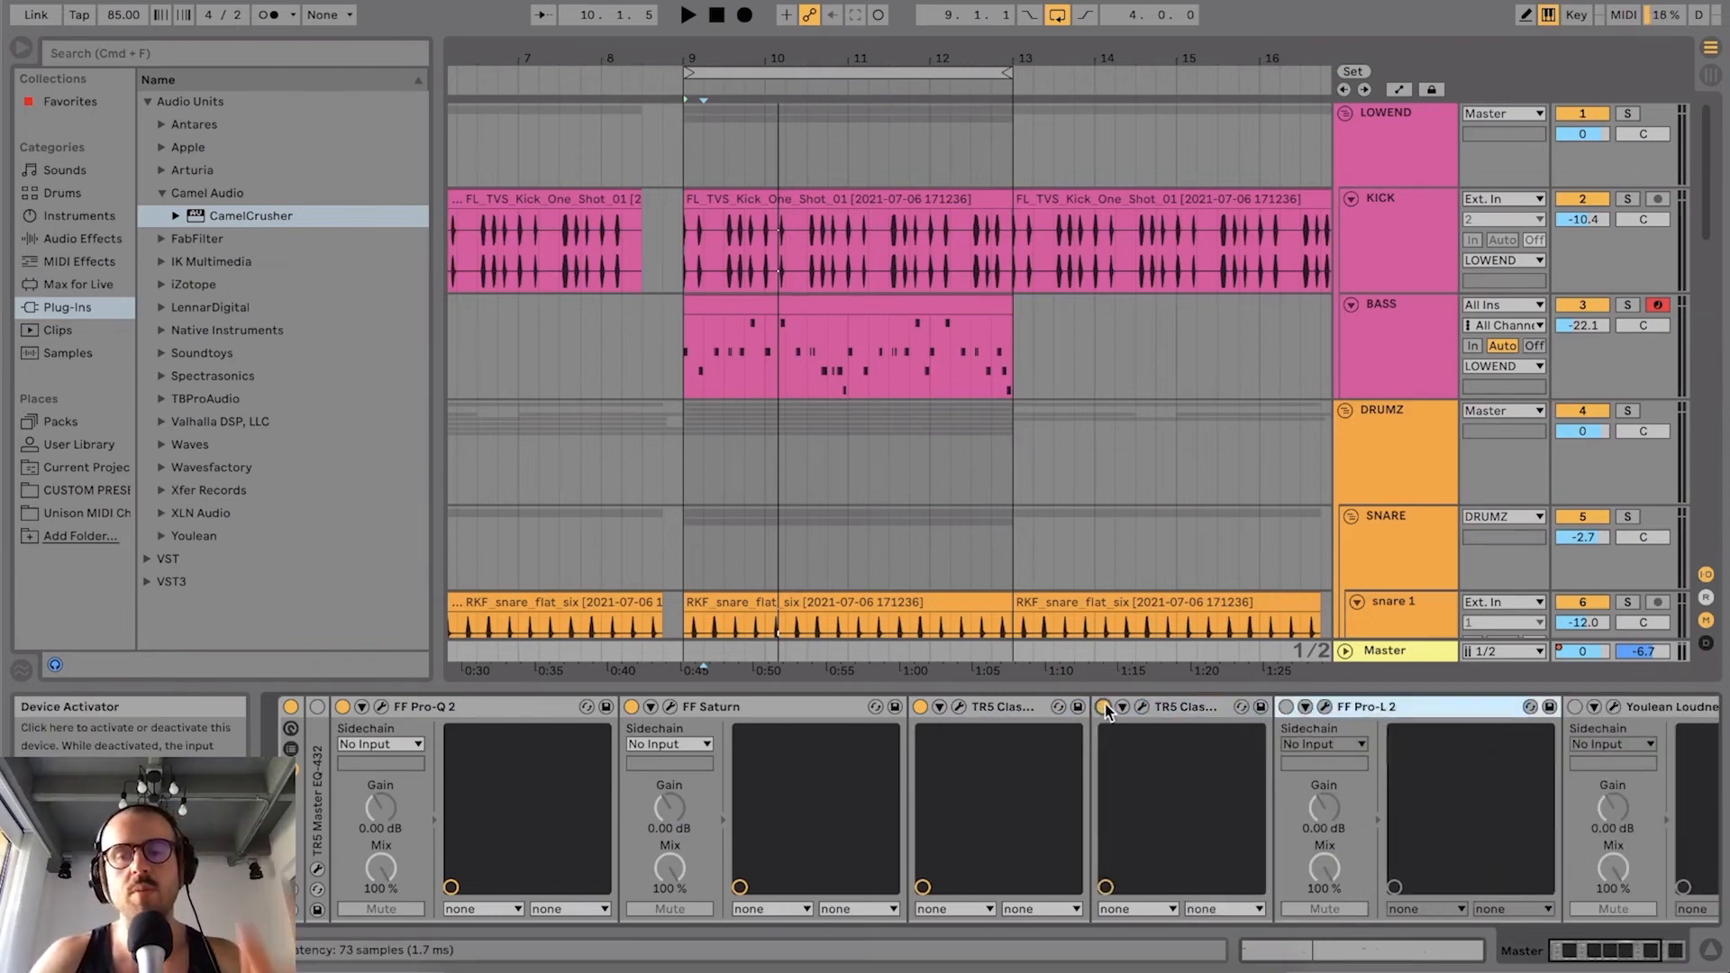
left_click(1193, 706)
Step: Add a Saturator audio effect to the end of the Master chain, enable its Soft Clip, and deactivate the device
left_click(74, 222)
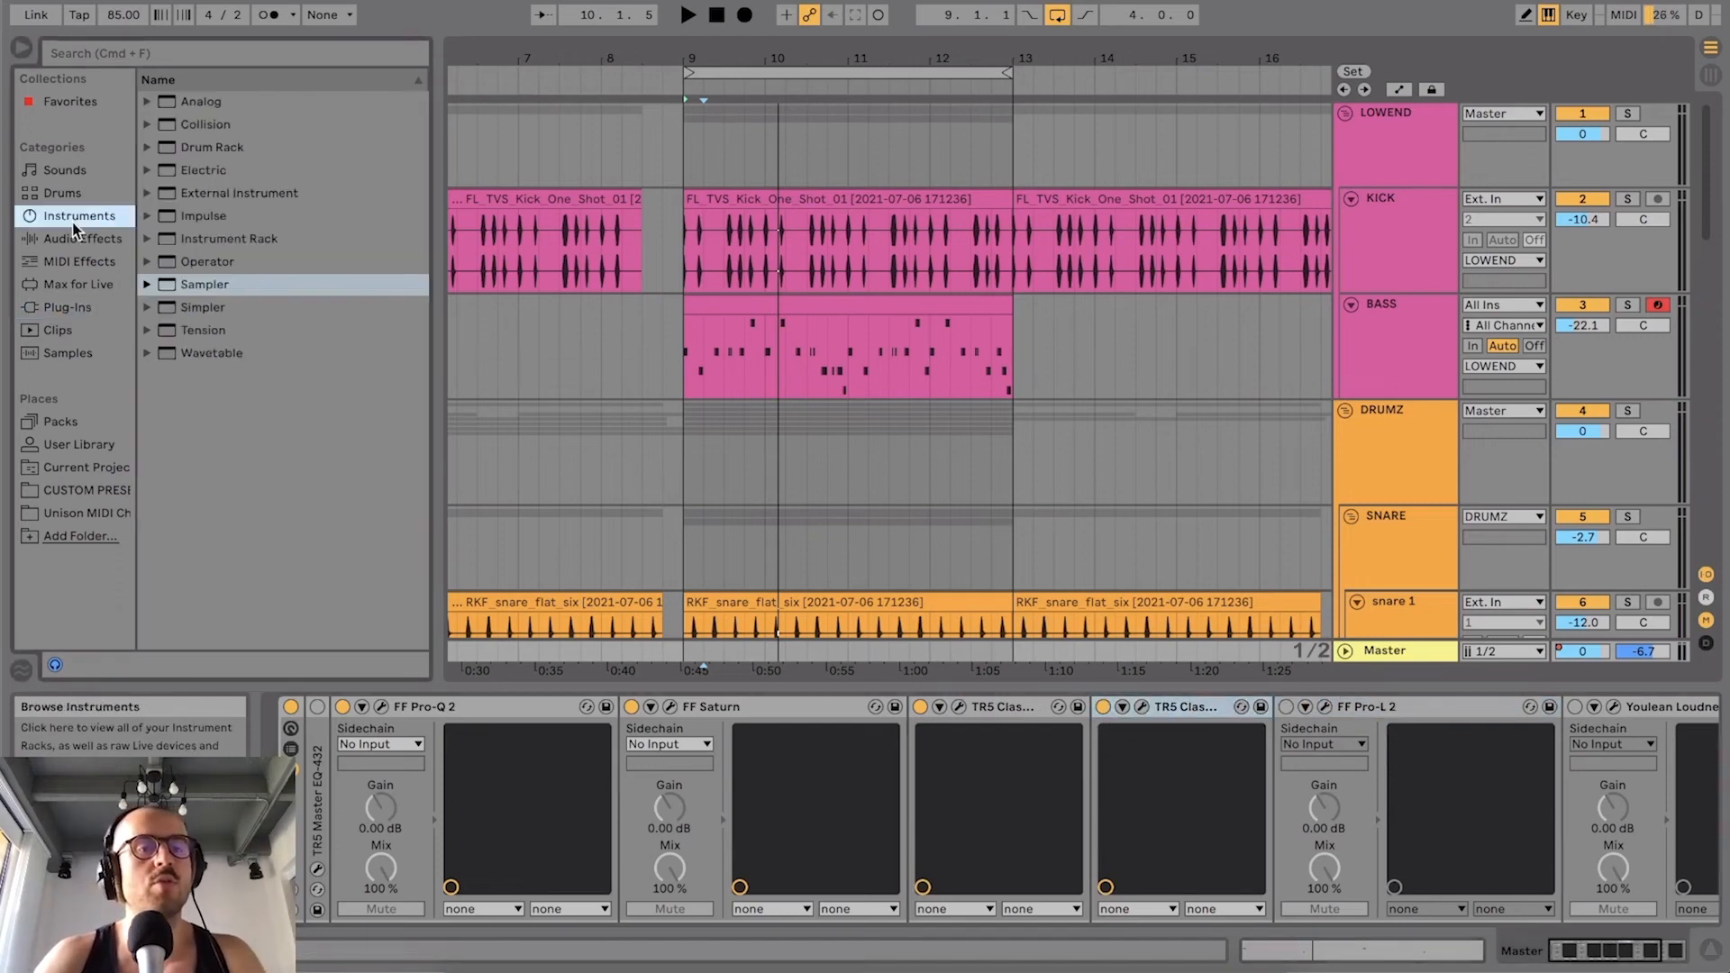
left_click(77, 237)
scroll(200, 366, "down", 5)
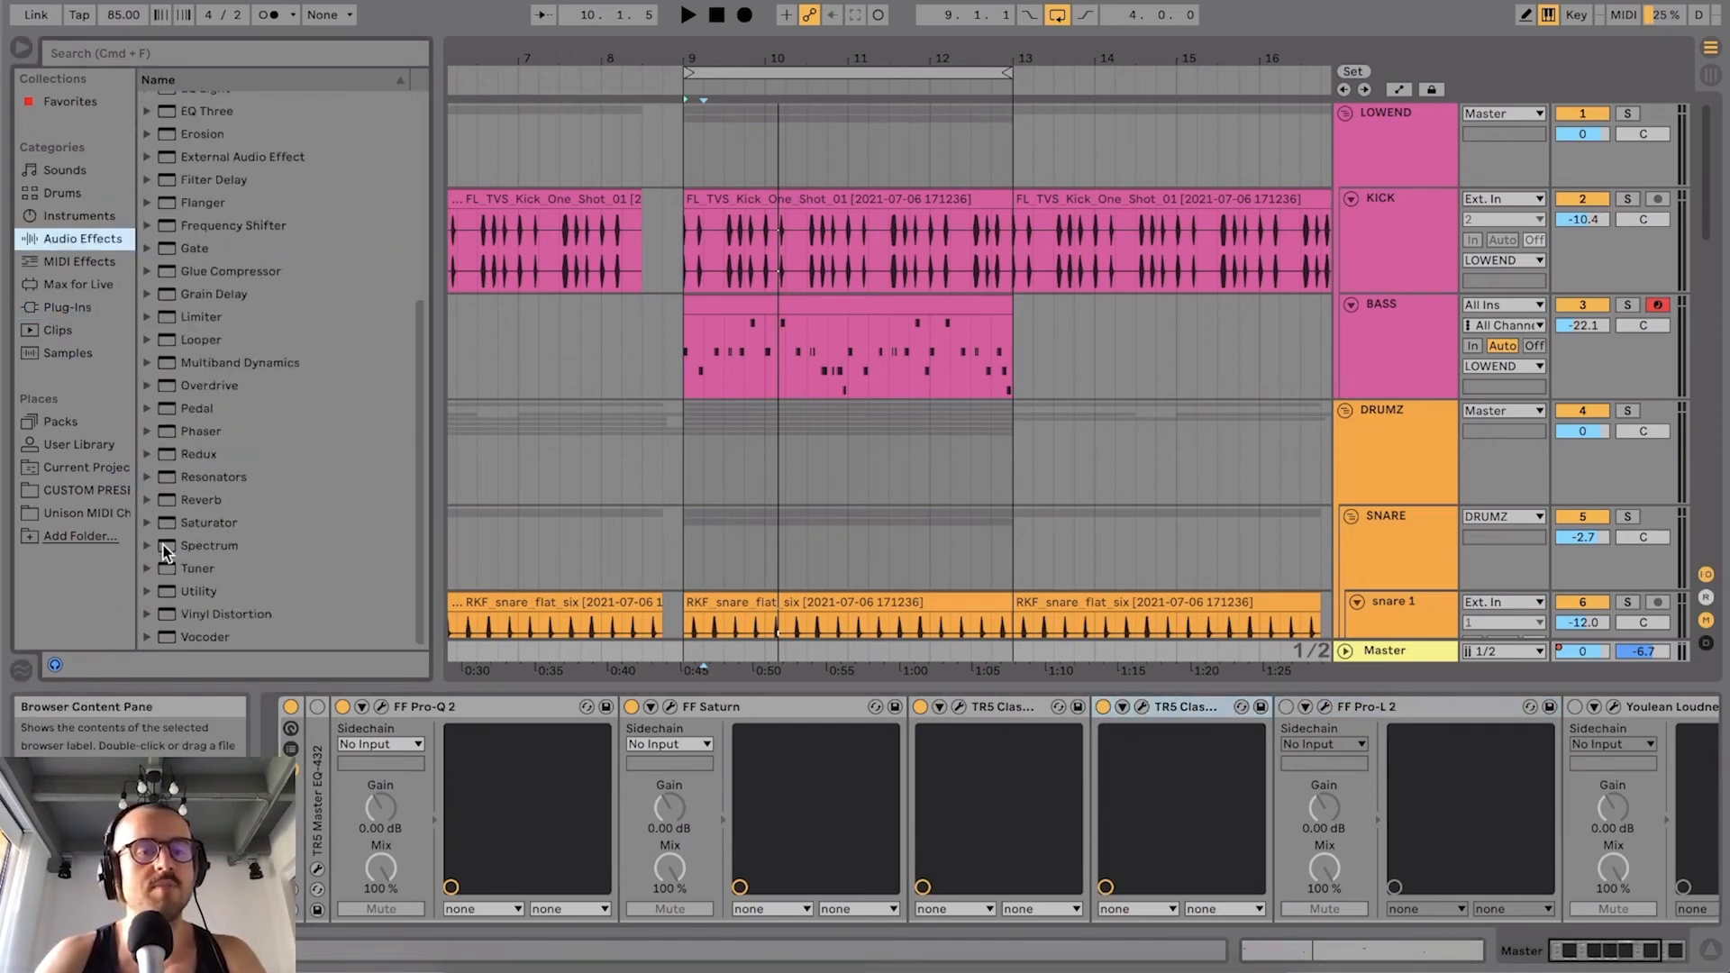
double_click(176, 521)
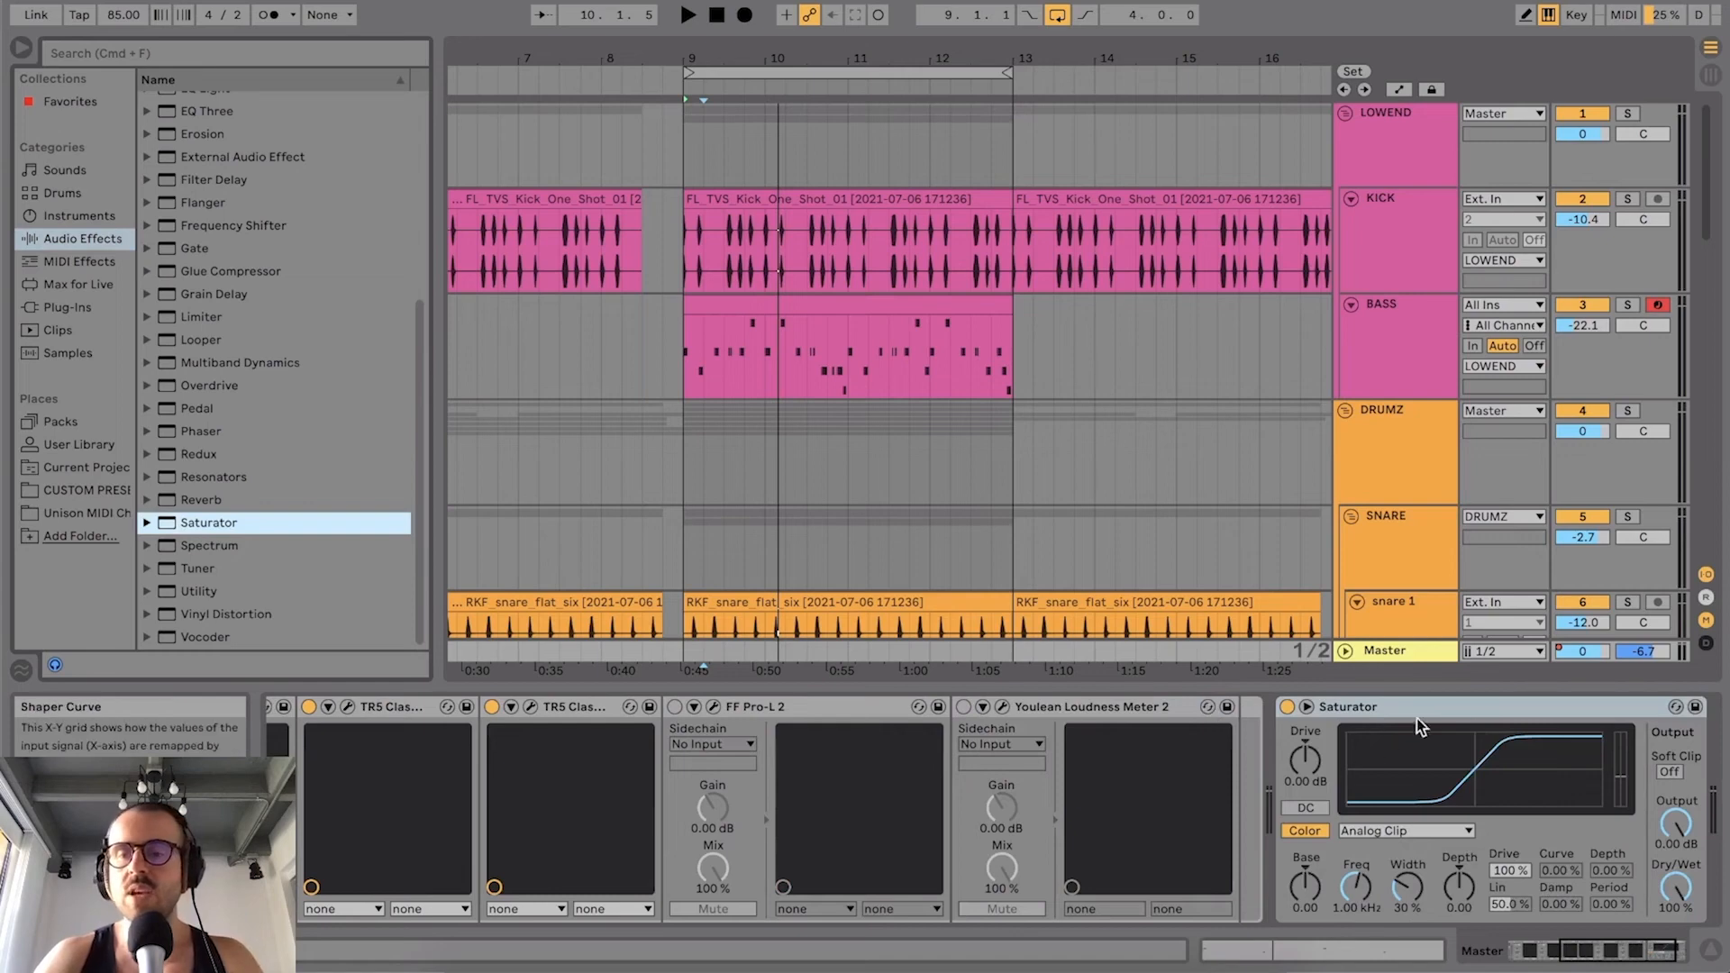
left_click(1669, 772)
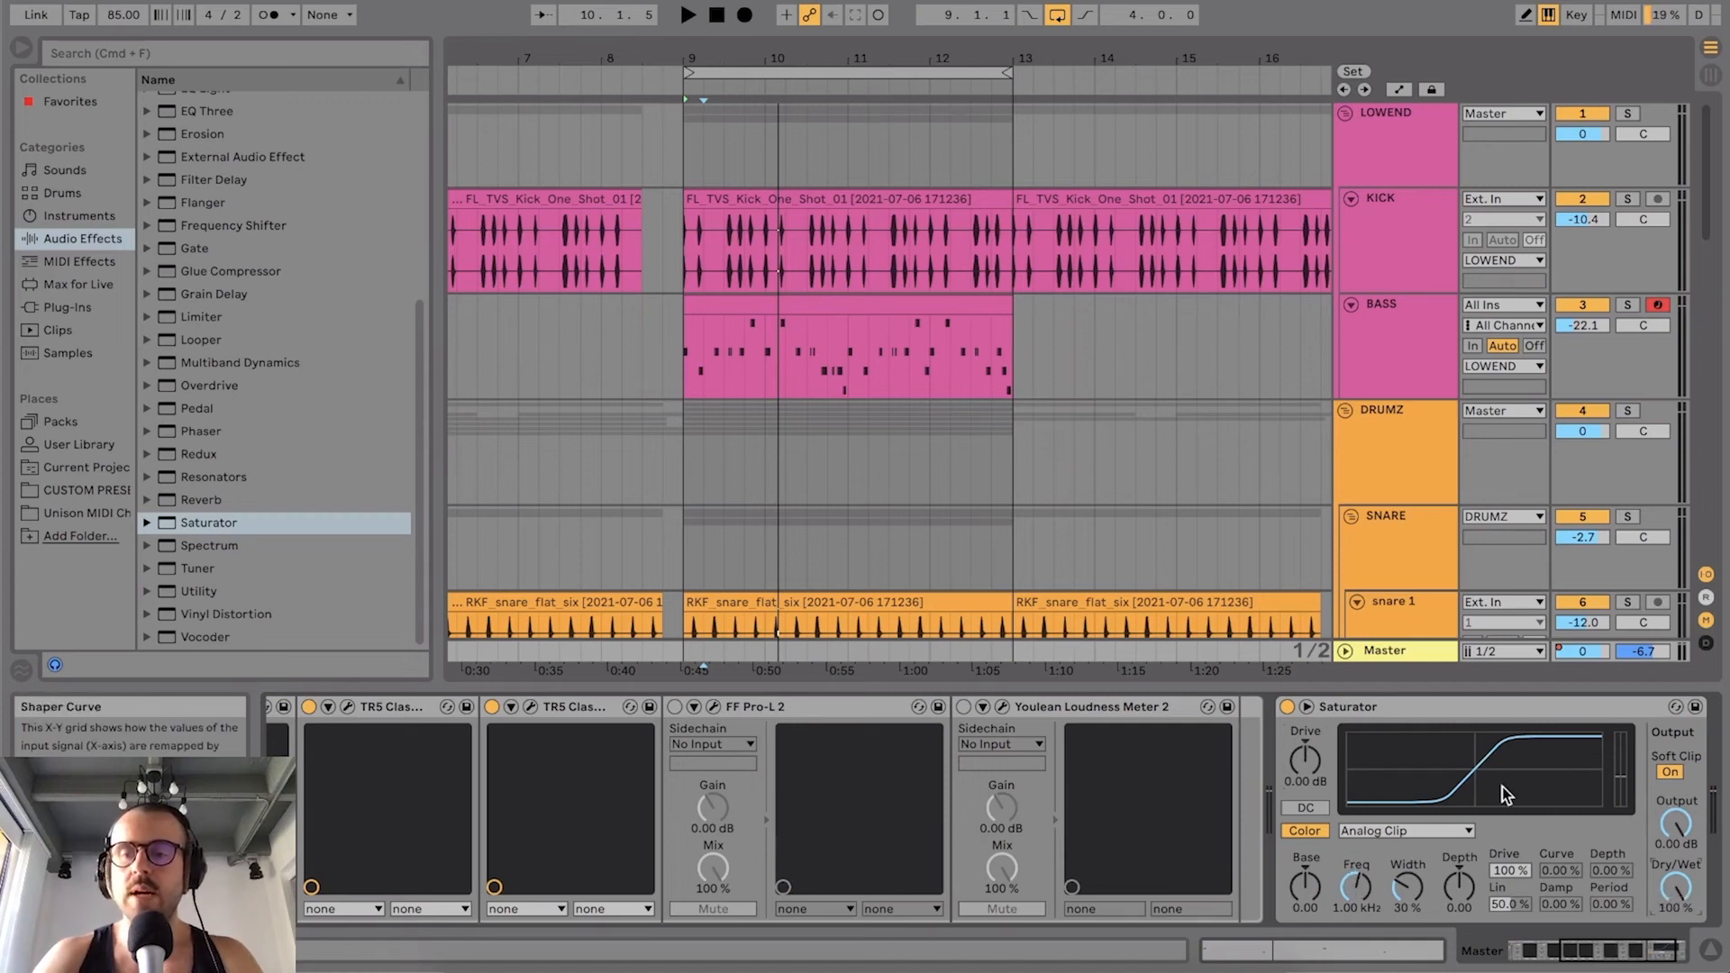
left_click(1286, 707)
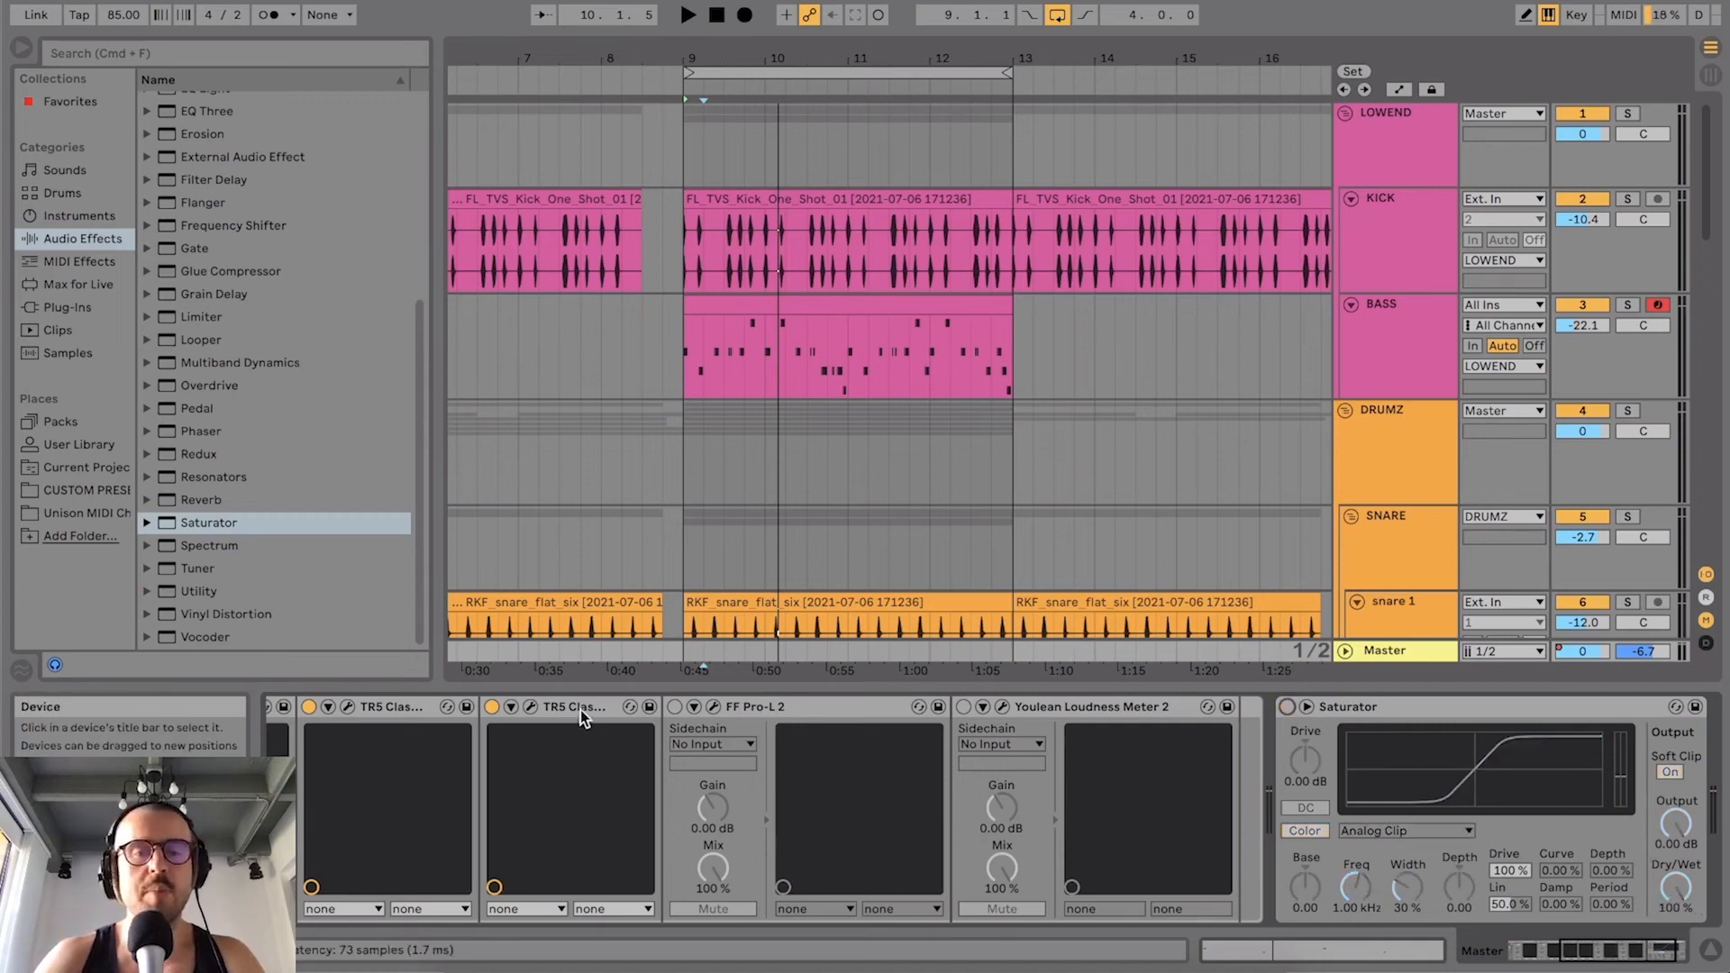
Step: Show the Master's TR5 Classic Clipper controls, including Slope, and move the plug-in window clear of the device chain
double_click(580, 710)
double_click(501, 757)
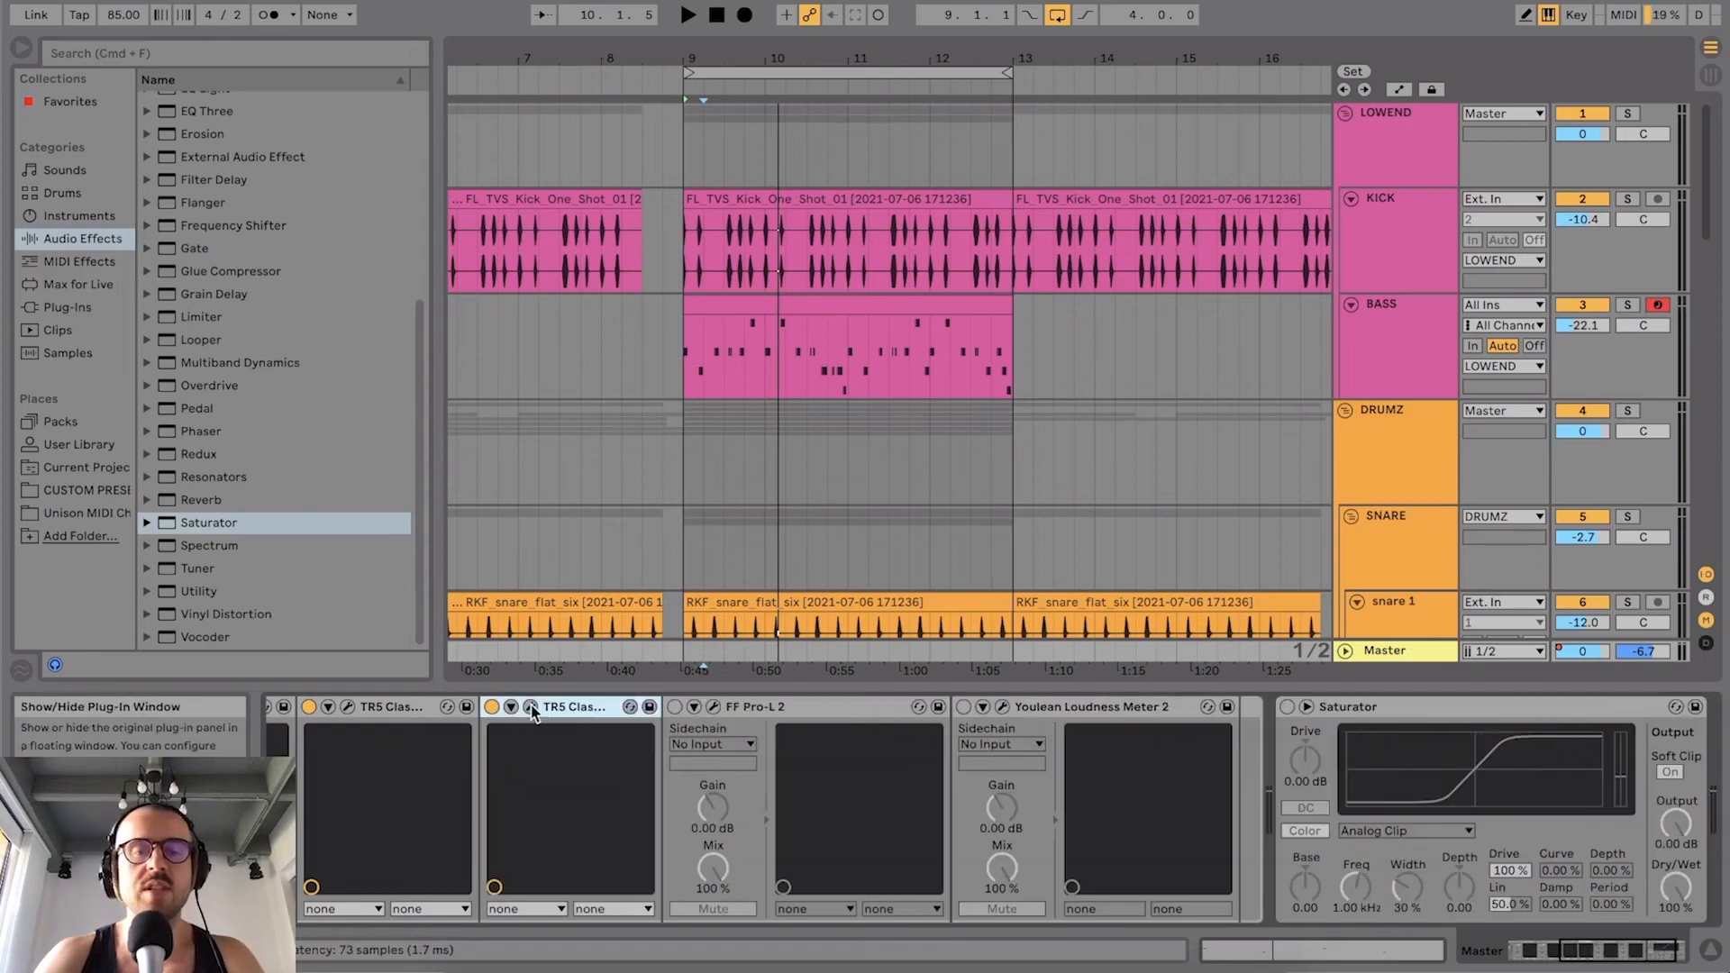
left_click(532, 706)
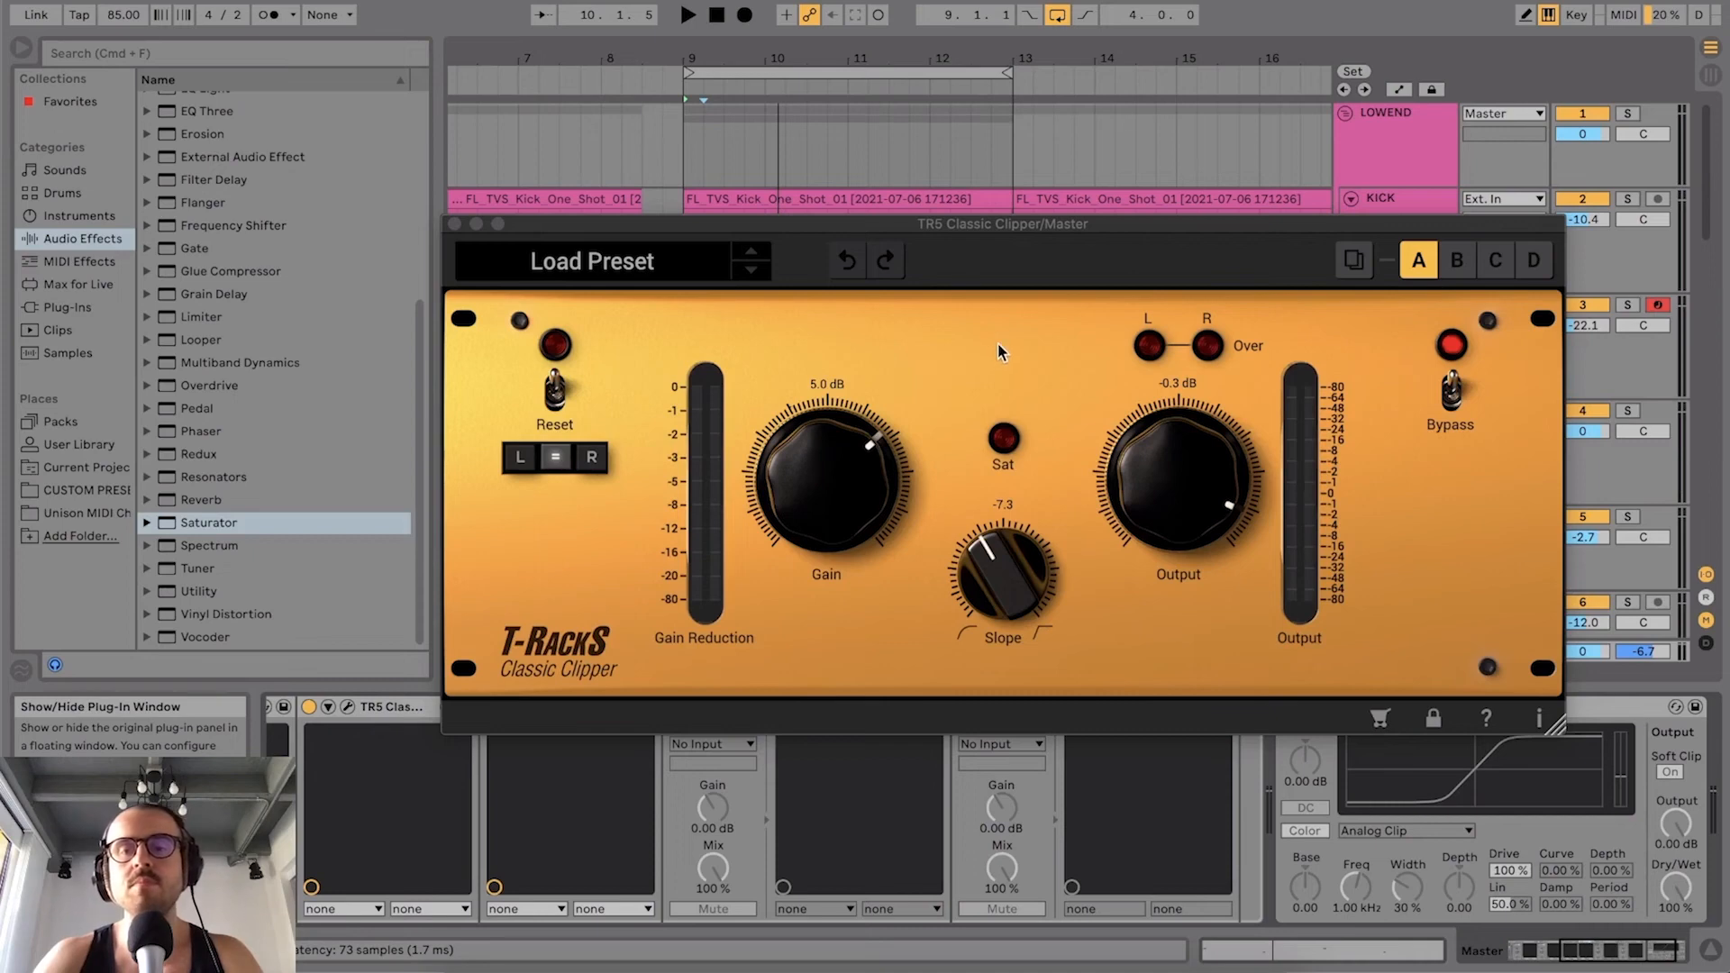
left_click(1007, 576)
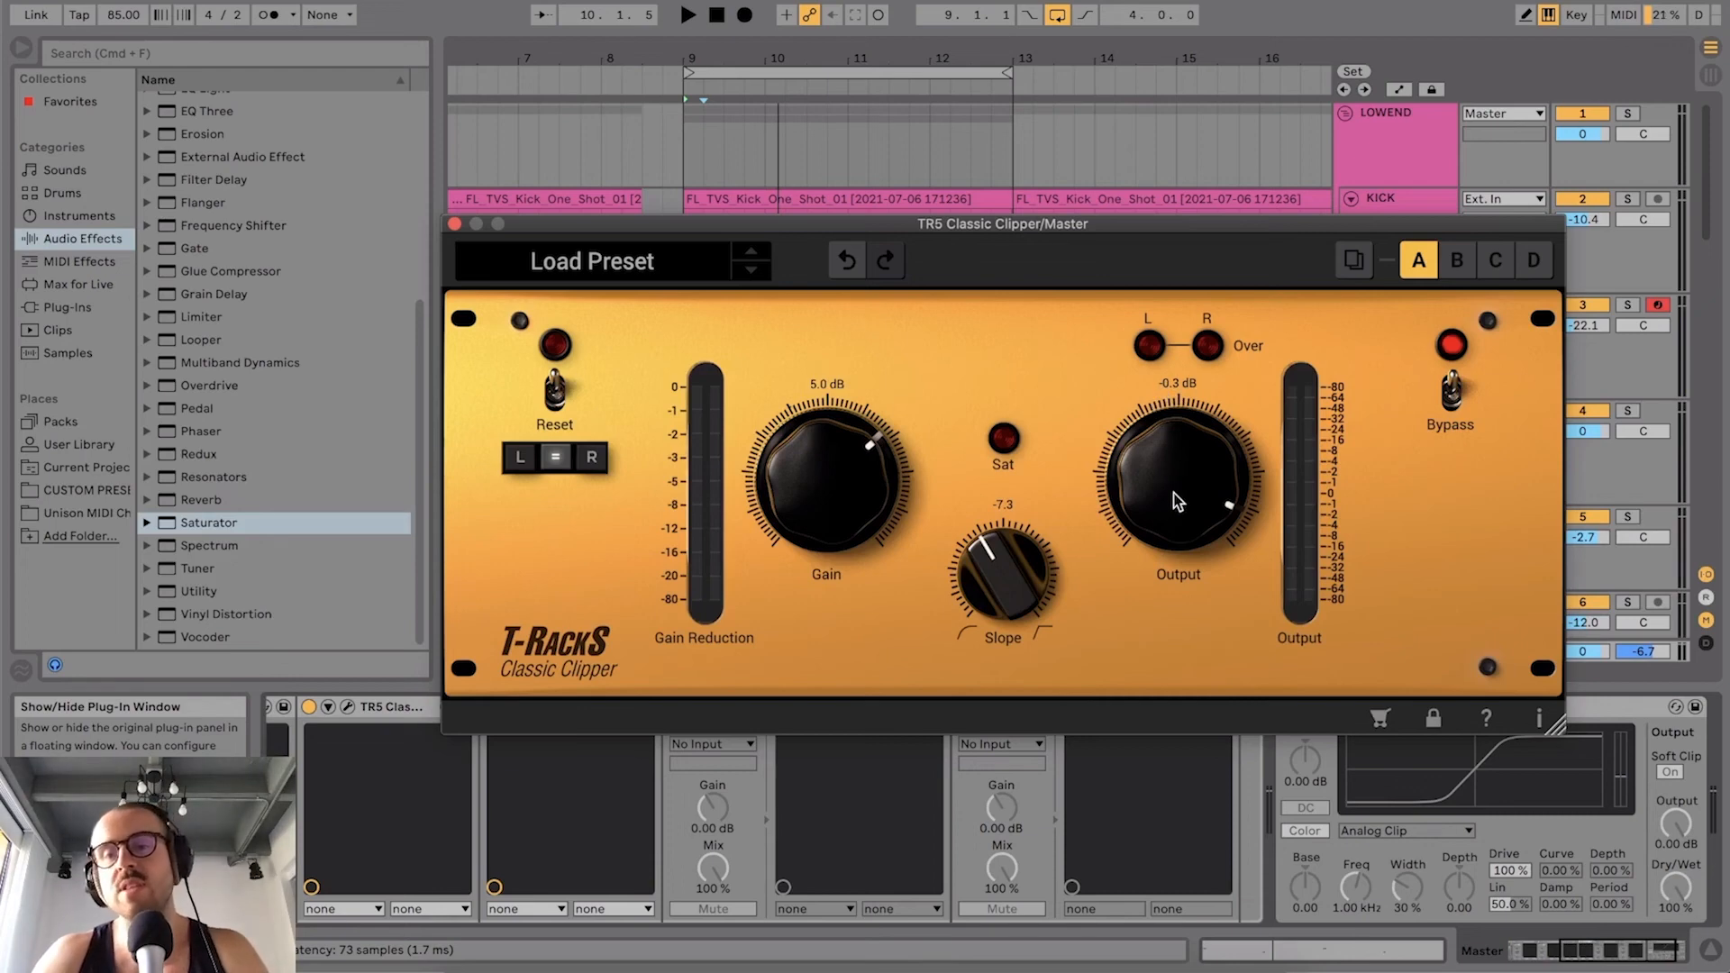
left_click_drag(1083, 226, 1062, 92)
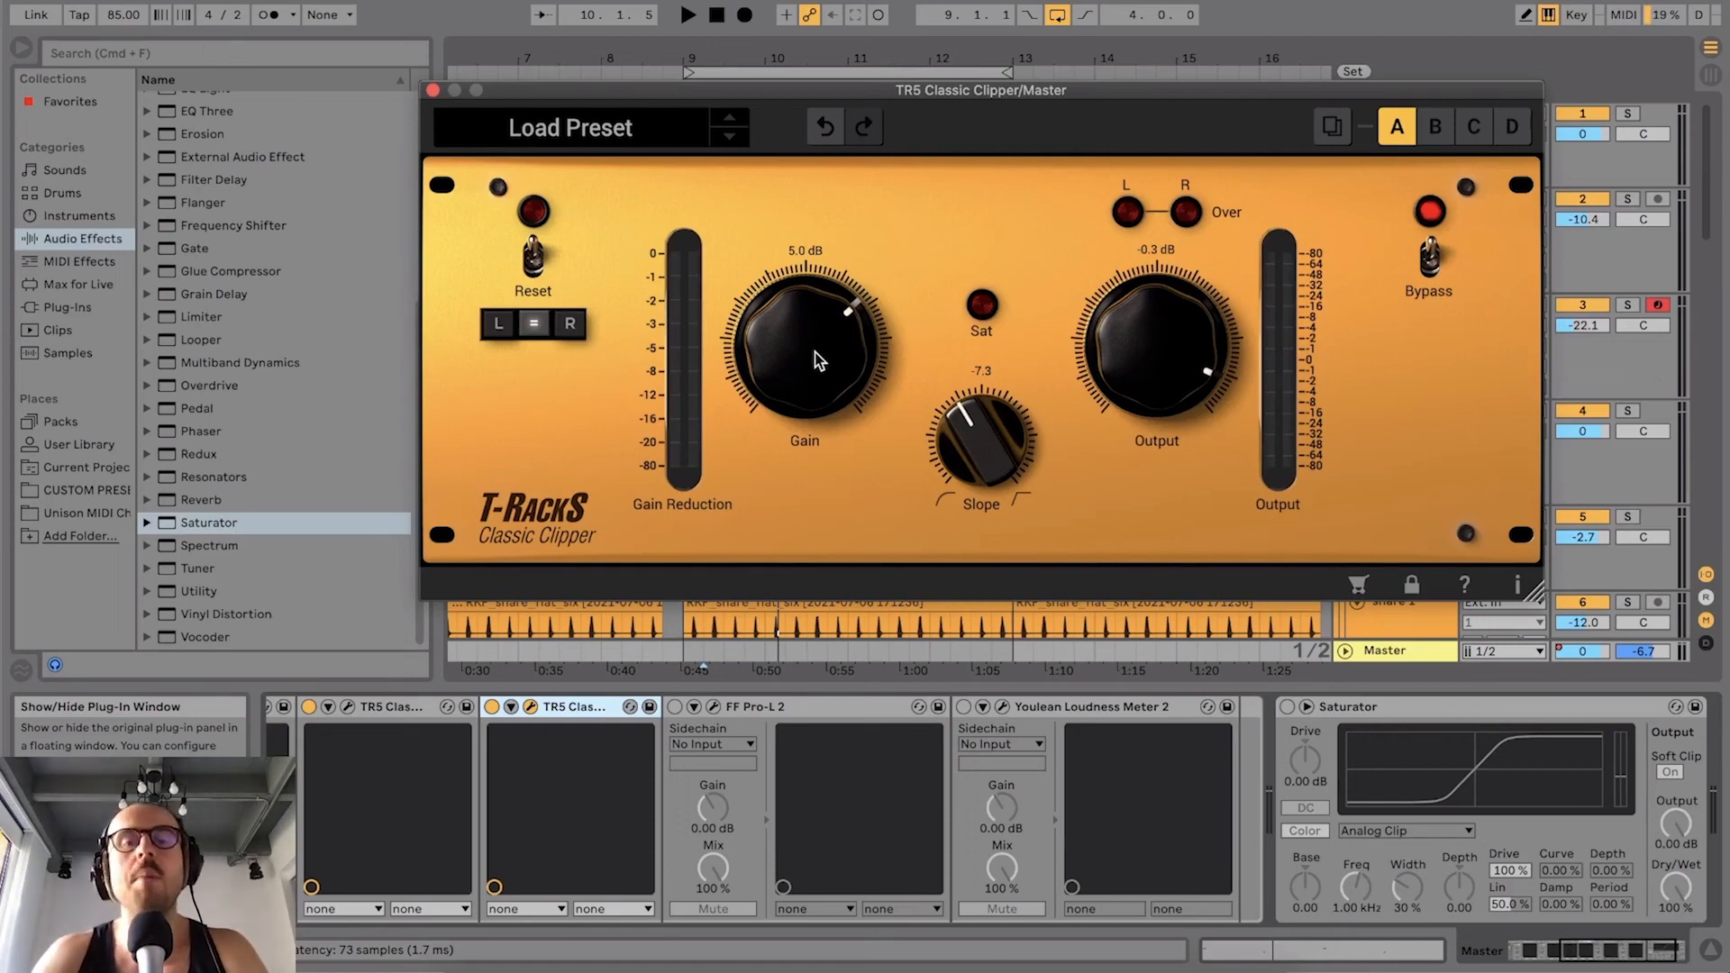
Step: Play the loop while comparing the Master chain with TR5 Classic Clipper bypassed and active, leaving it active
left_click(492, 707)
key("space")
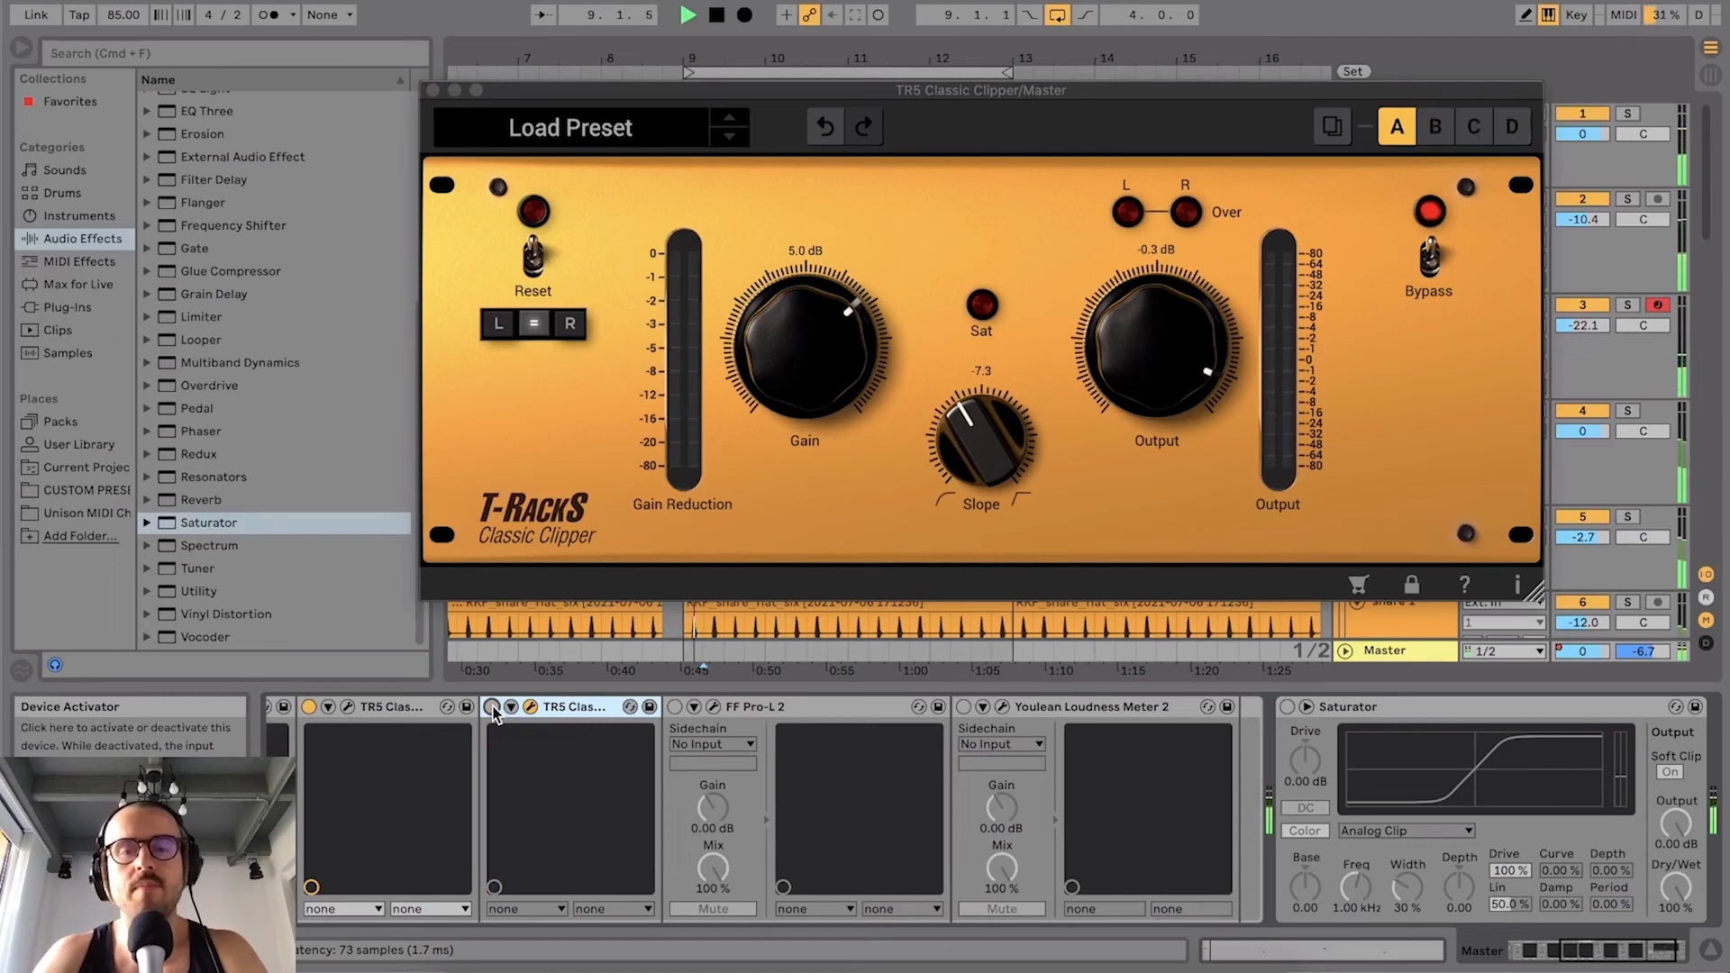
left_click(492, 707)
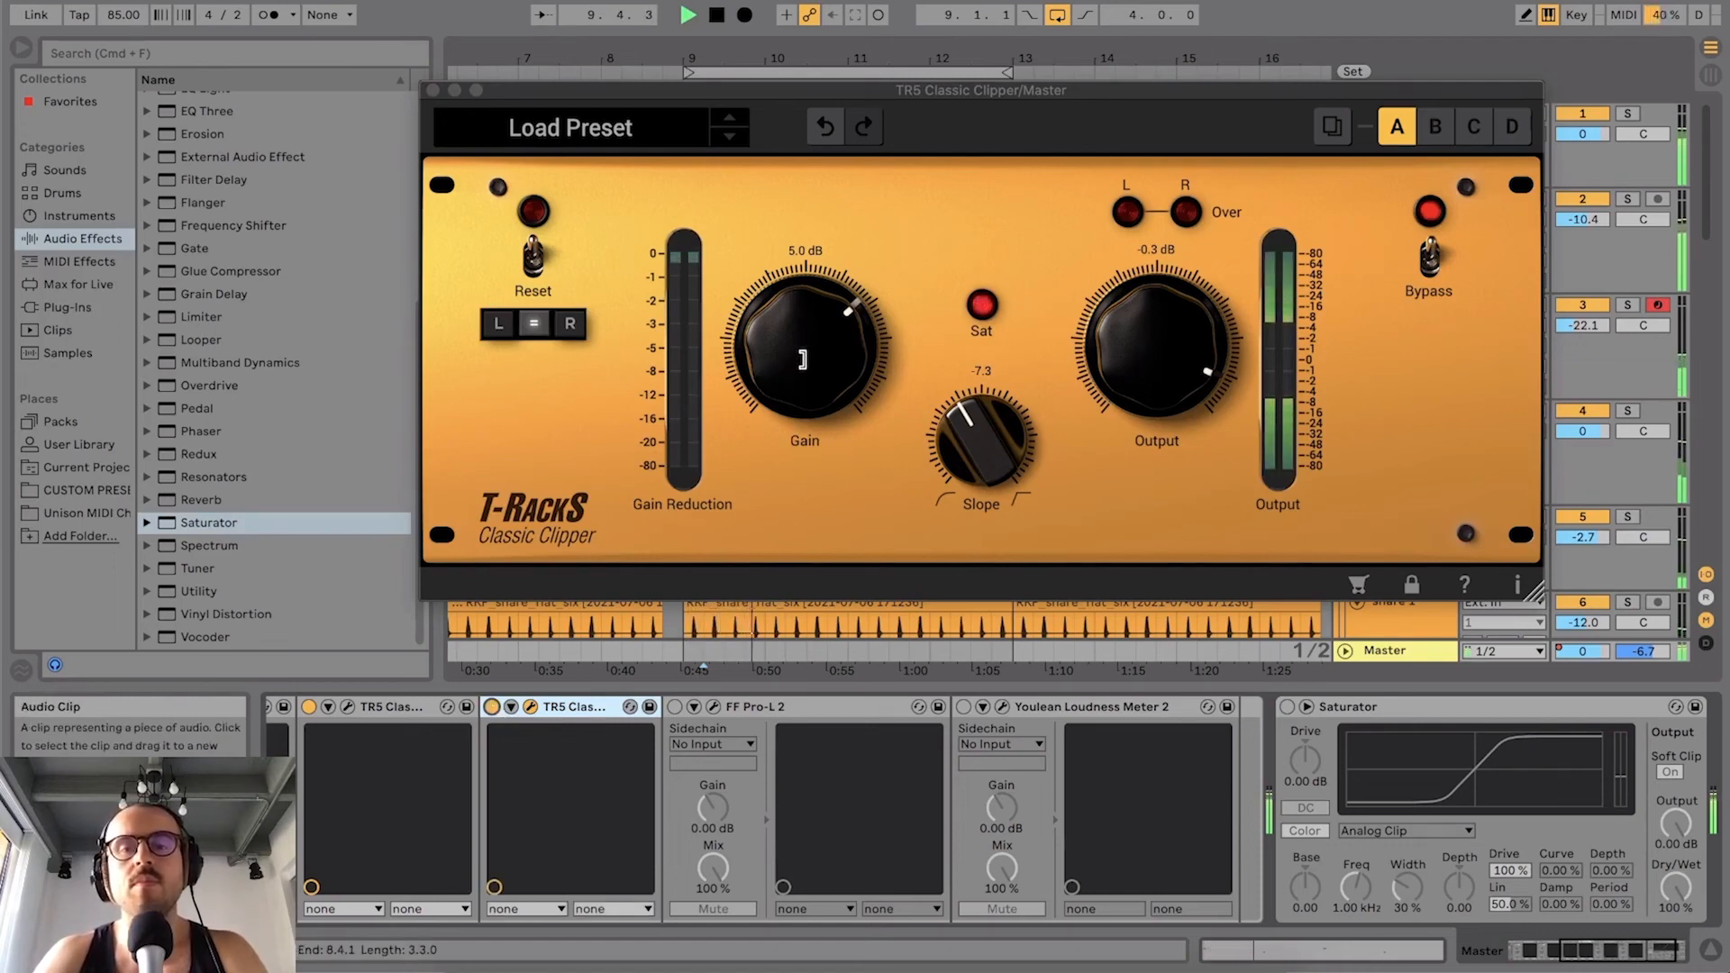
key("space")
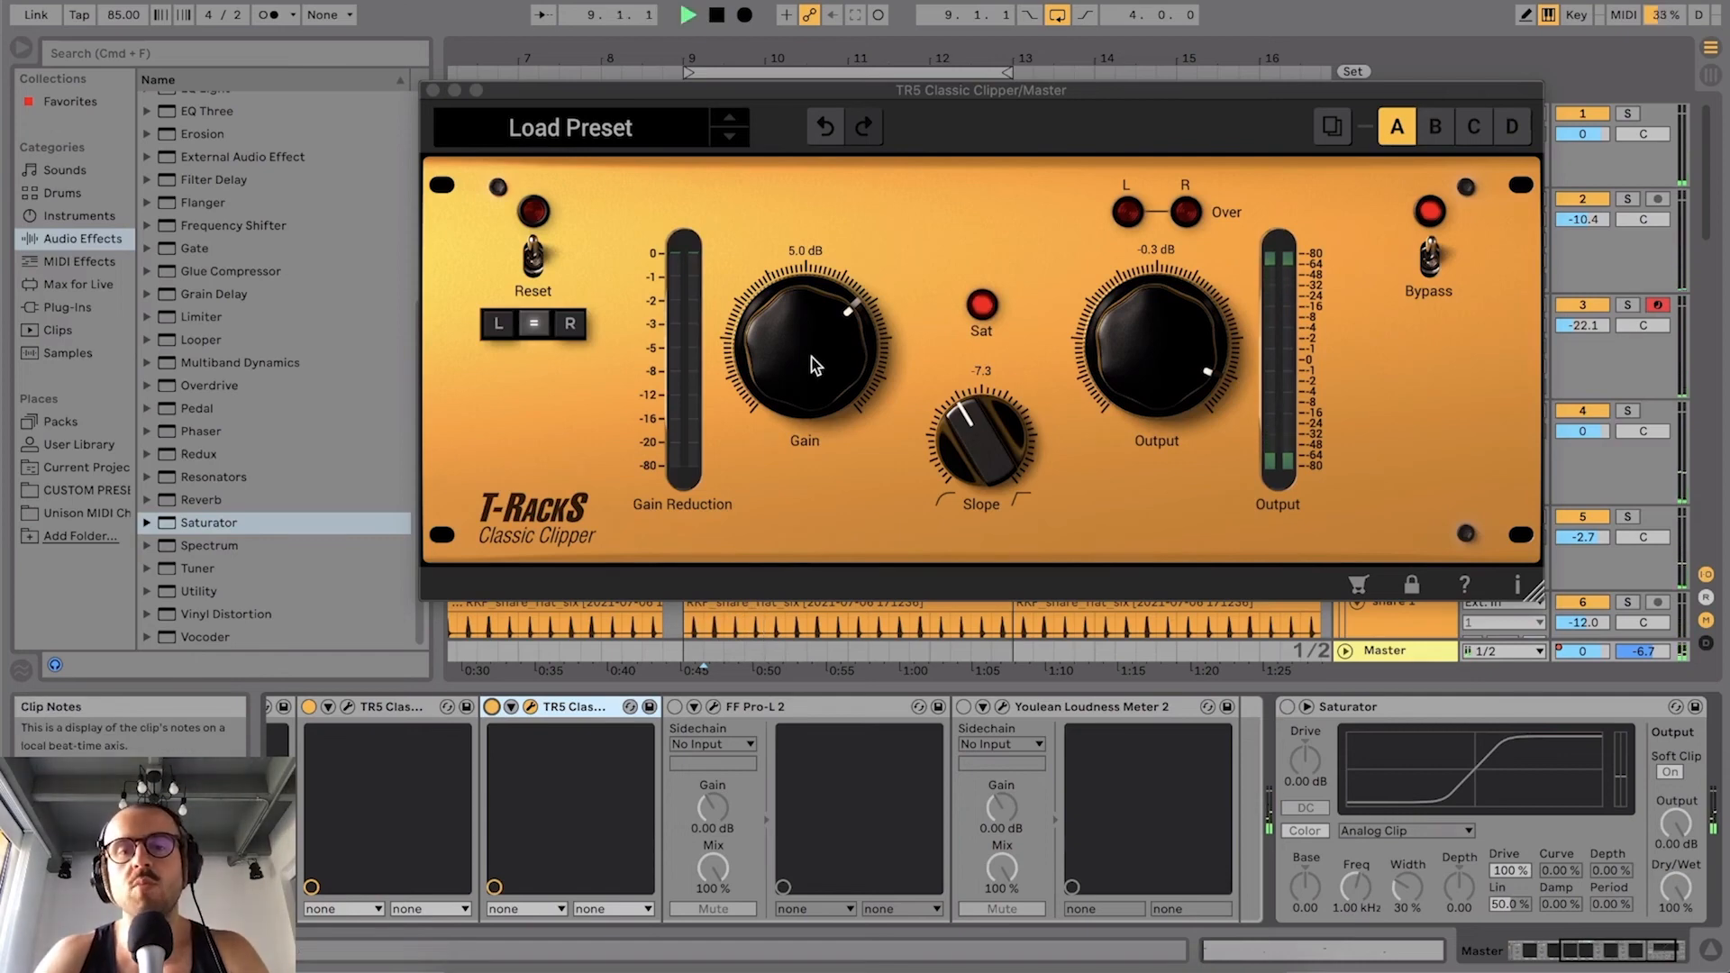
key("space")
Step: Raise the Classic Clipper's Gain to 7.3 dB, close its window and stop playback
left_click_drag(810, 353, 809, 332)
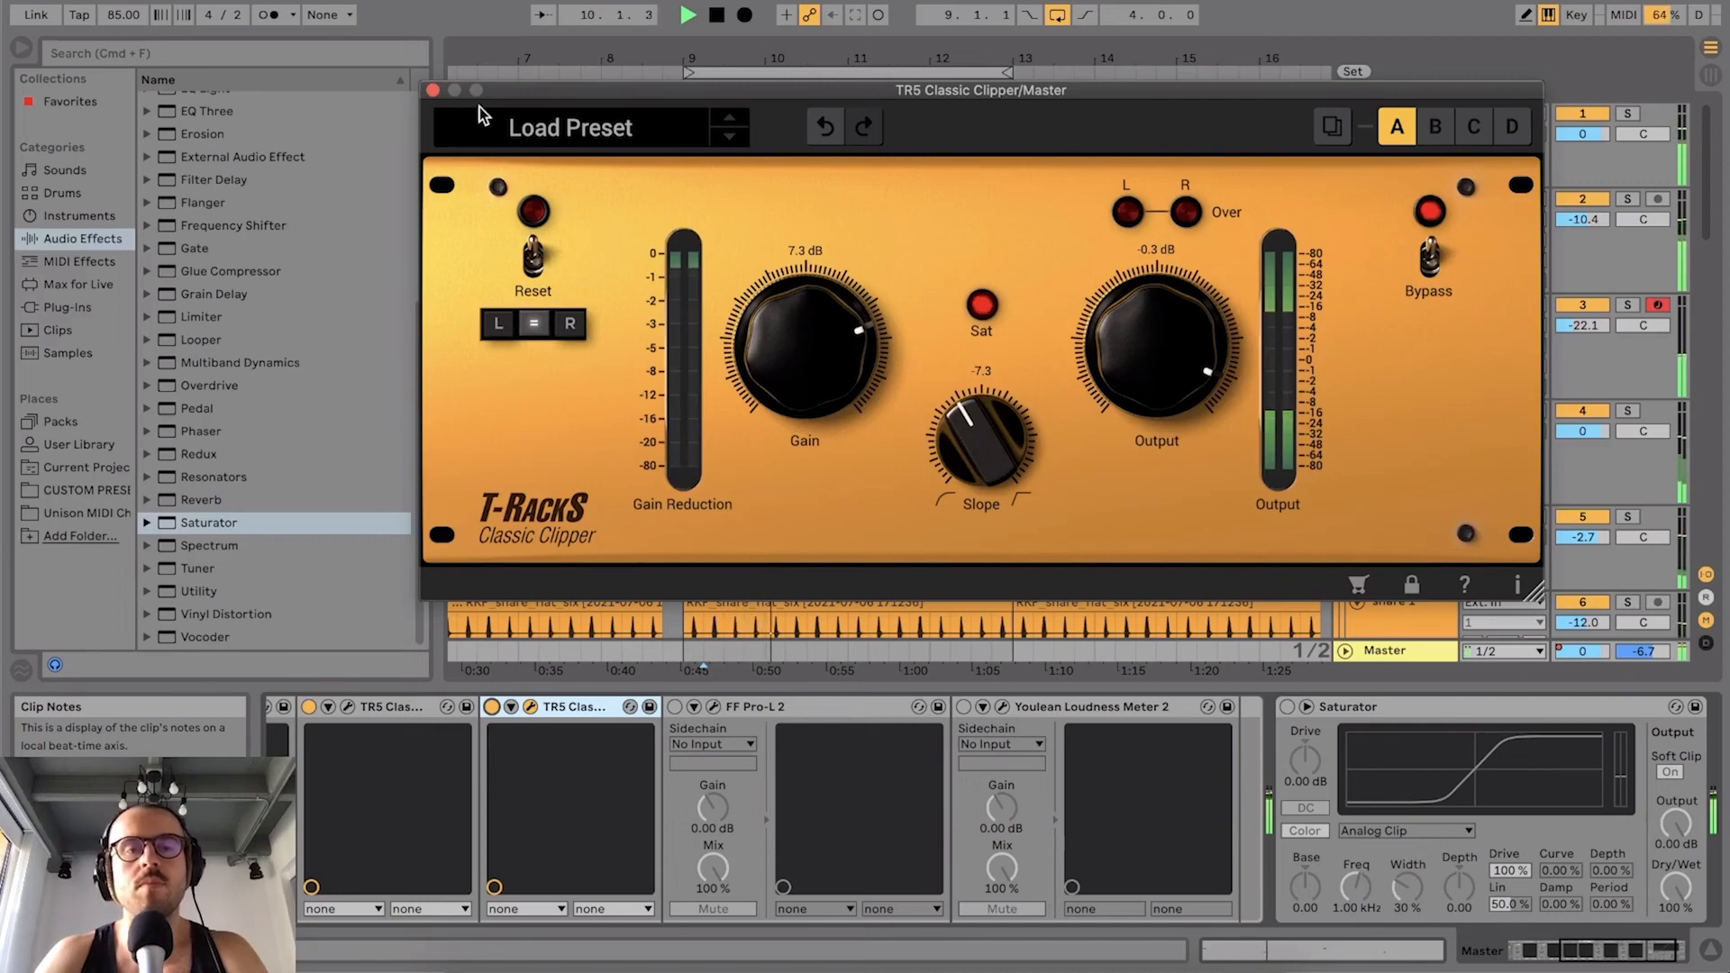
left_click(433, 90)
key("space")
Step: Activate FF Pro-L 2 on Master, raise its Gain to +3.2 while playing the loop, and close the limiter window with playback stopped
left_click(674, 706)
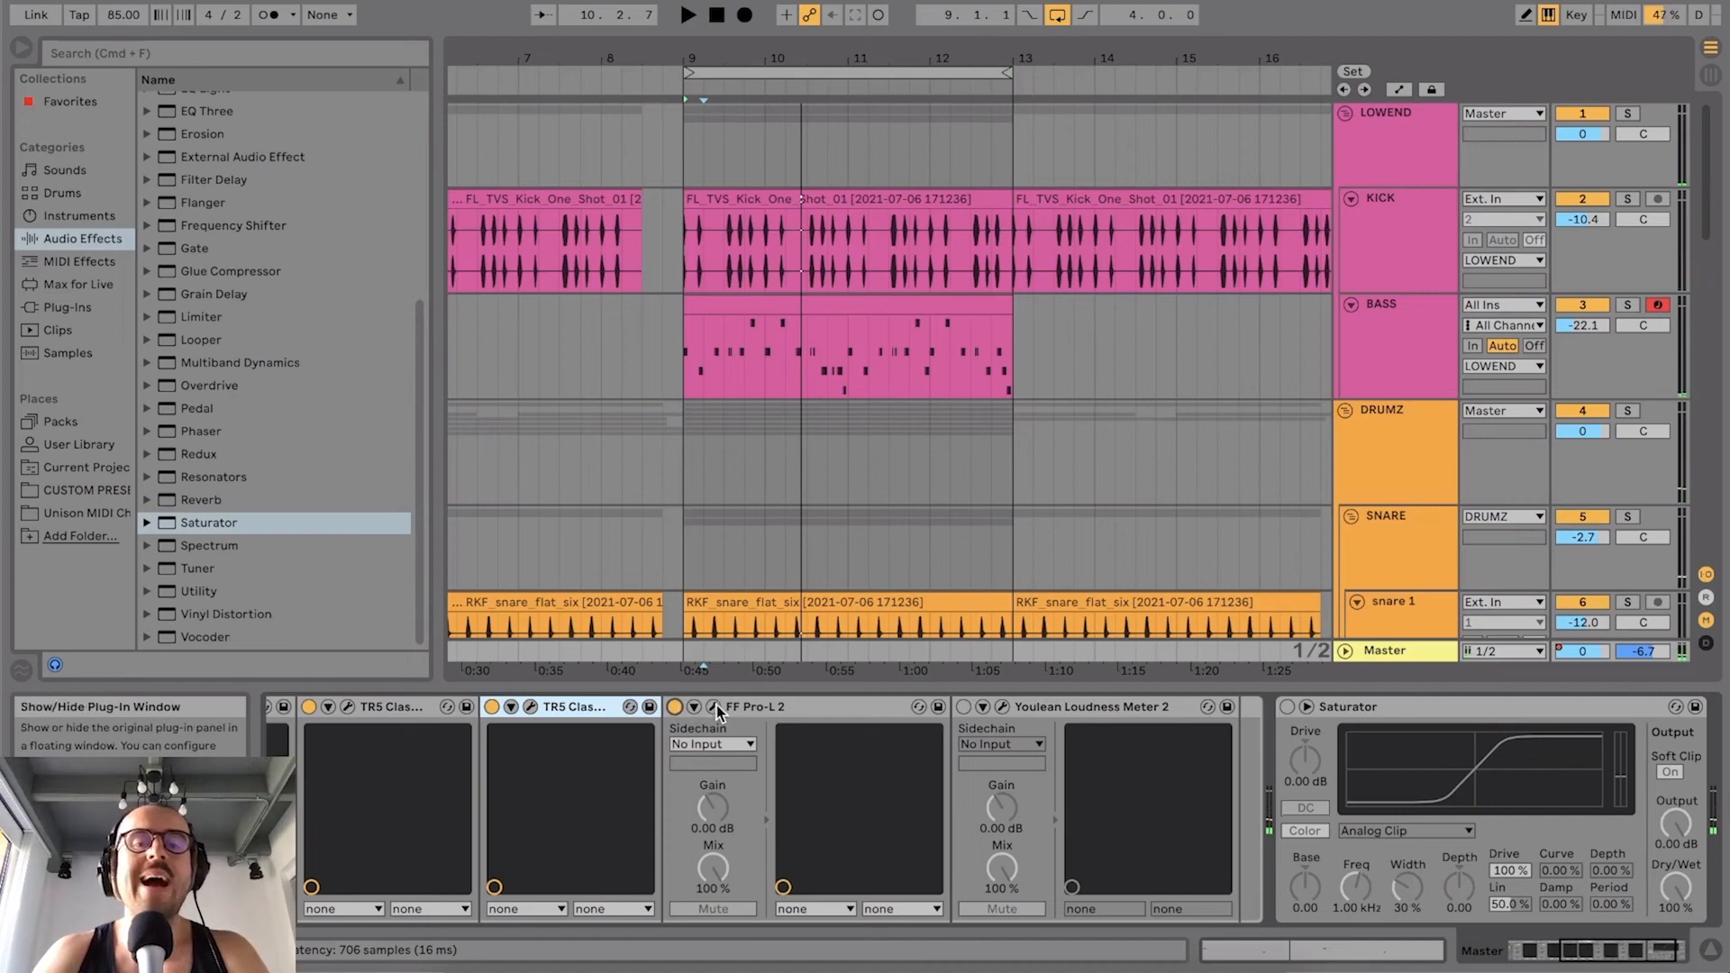
left_click(713, 706)
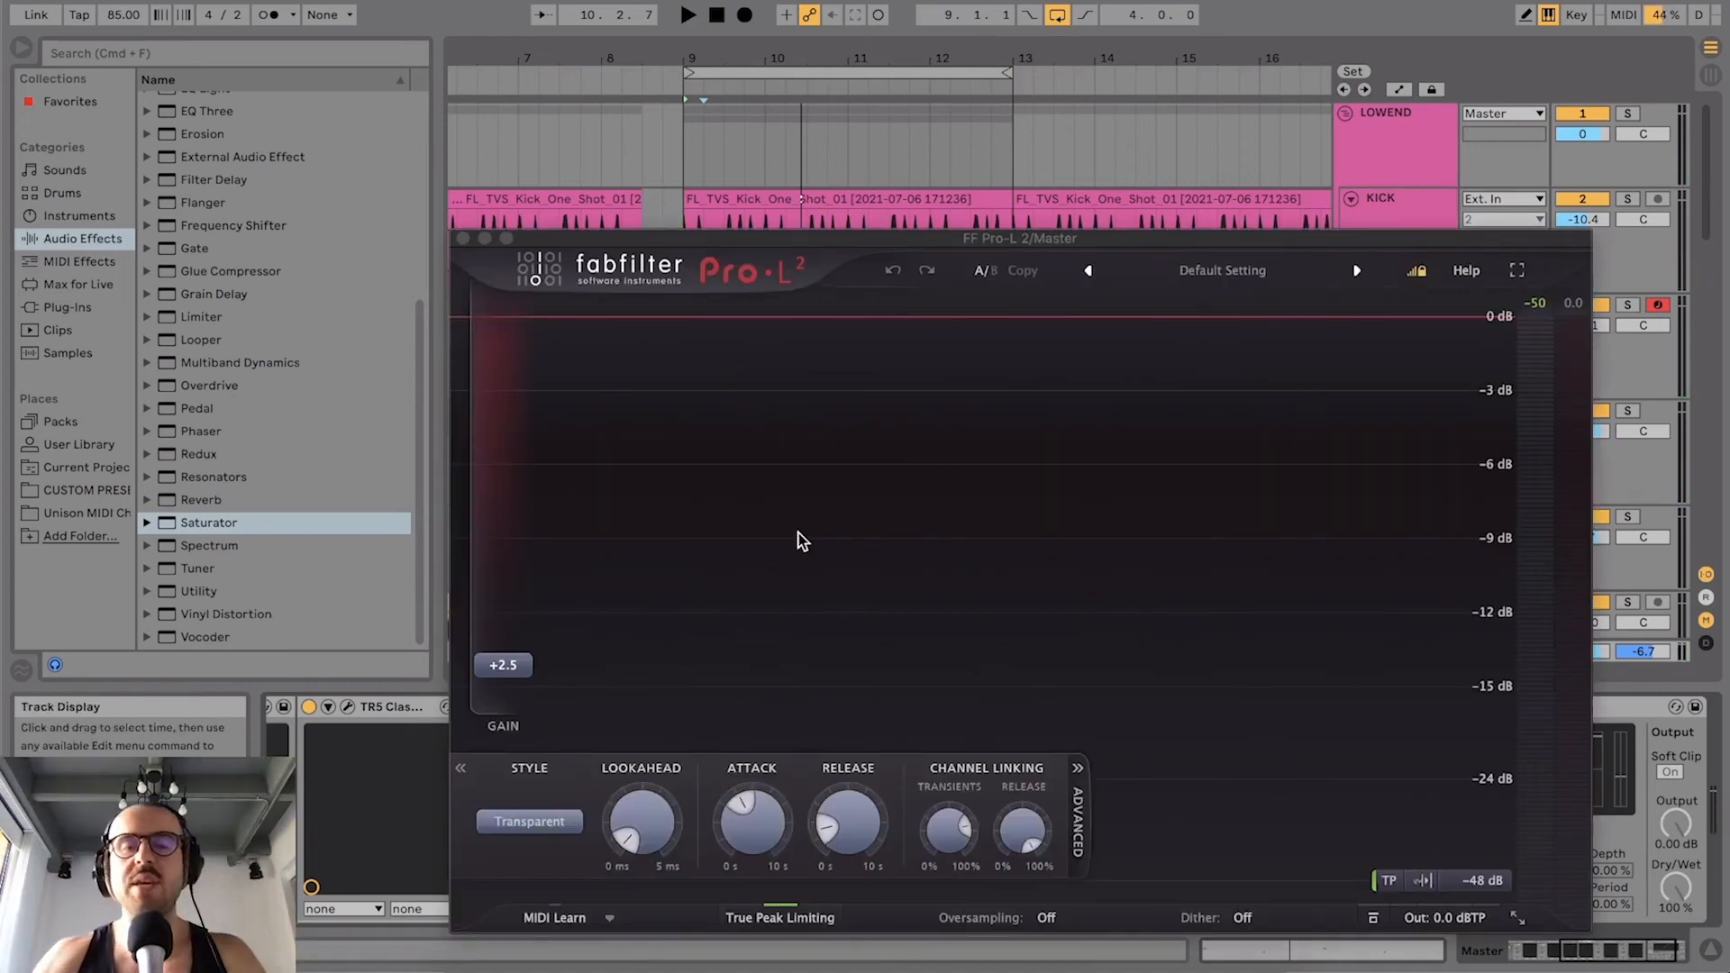
mouse_move(526, 665)
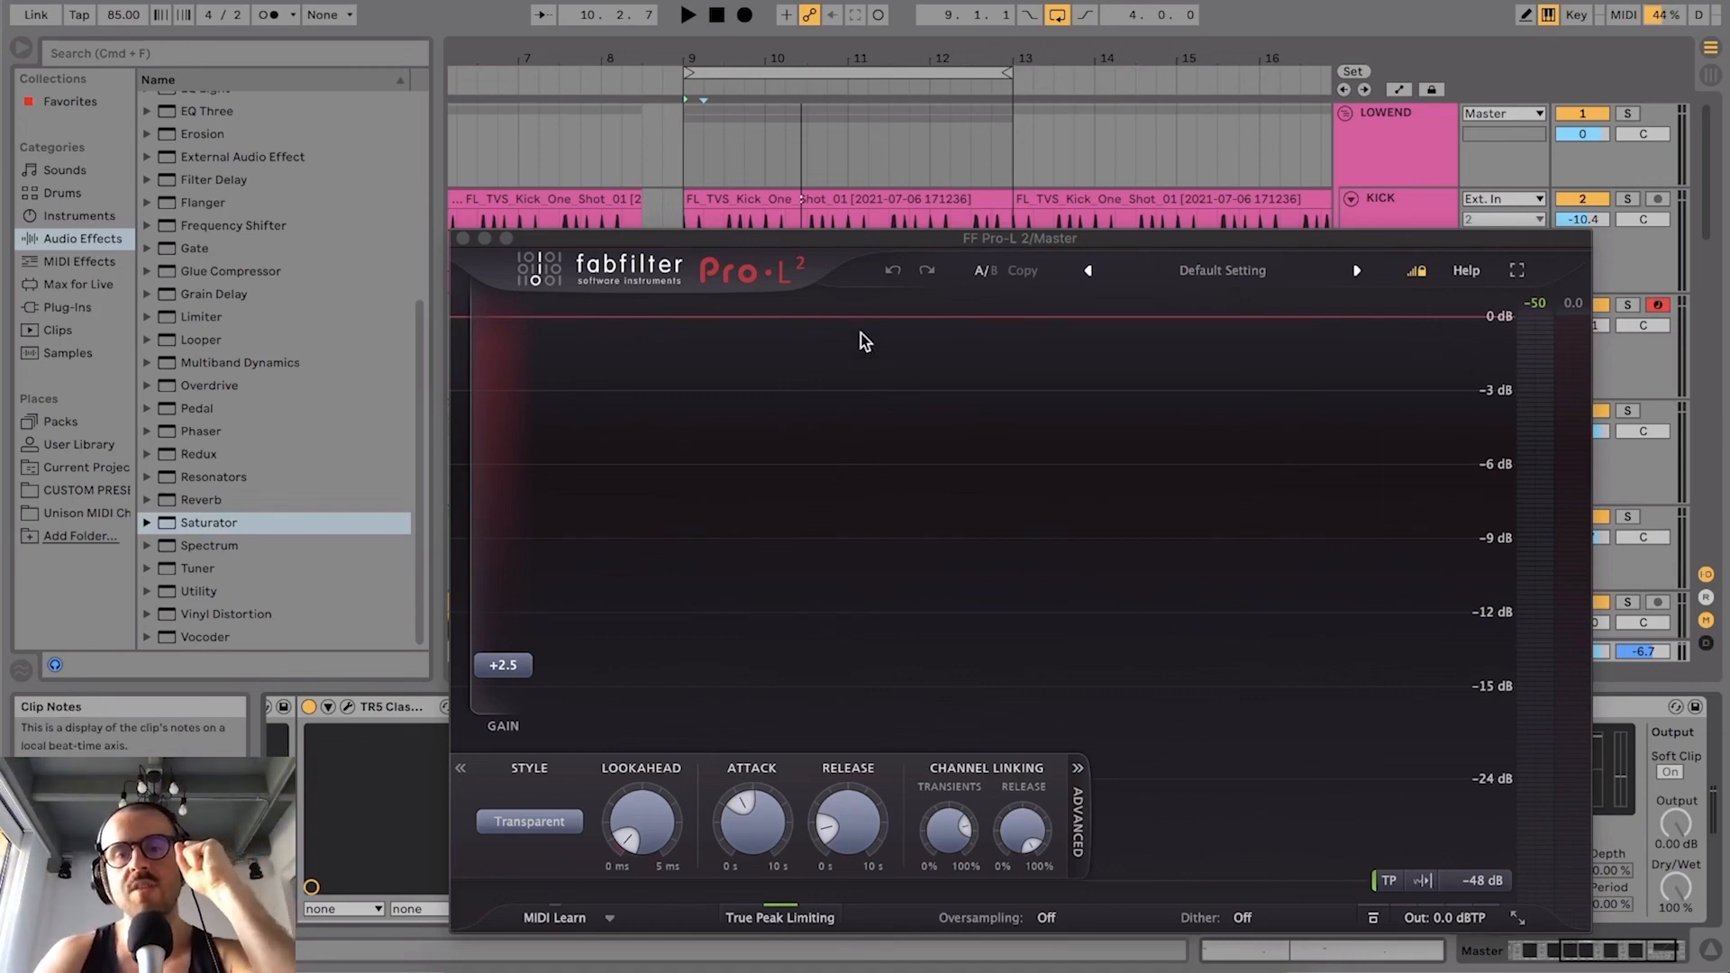
key("space")
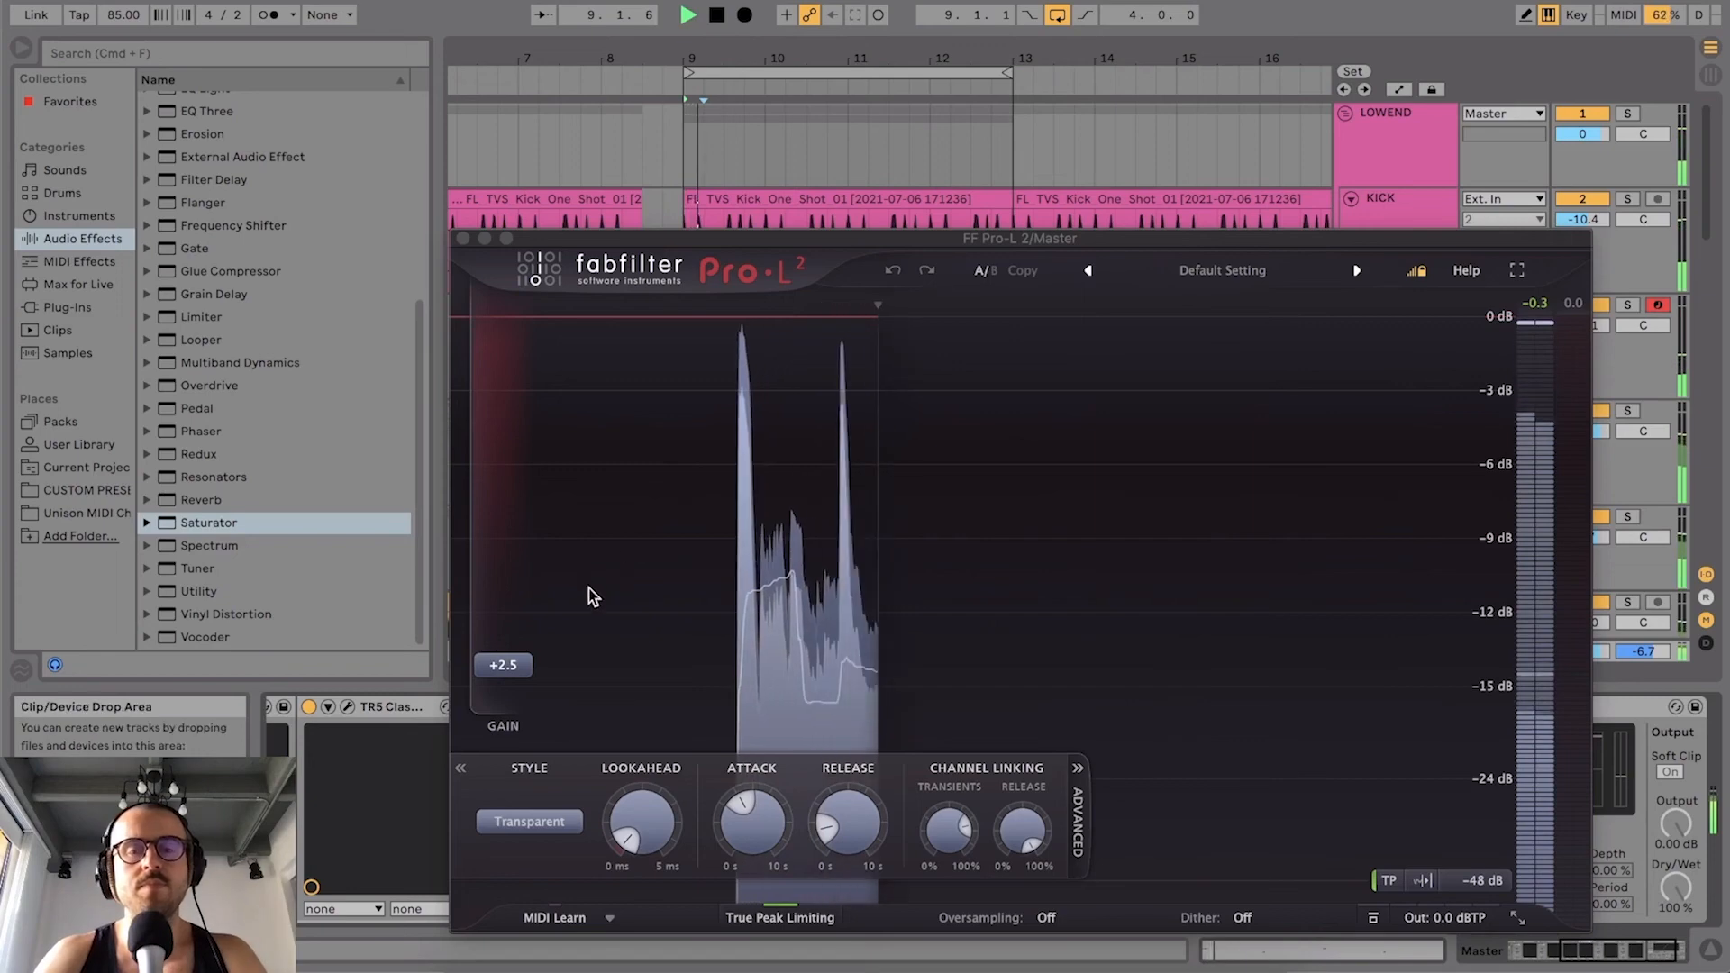
left_click_drag(519, 666, 521, 657)
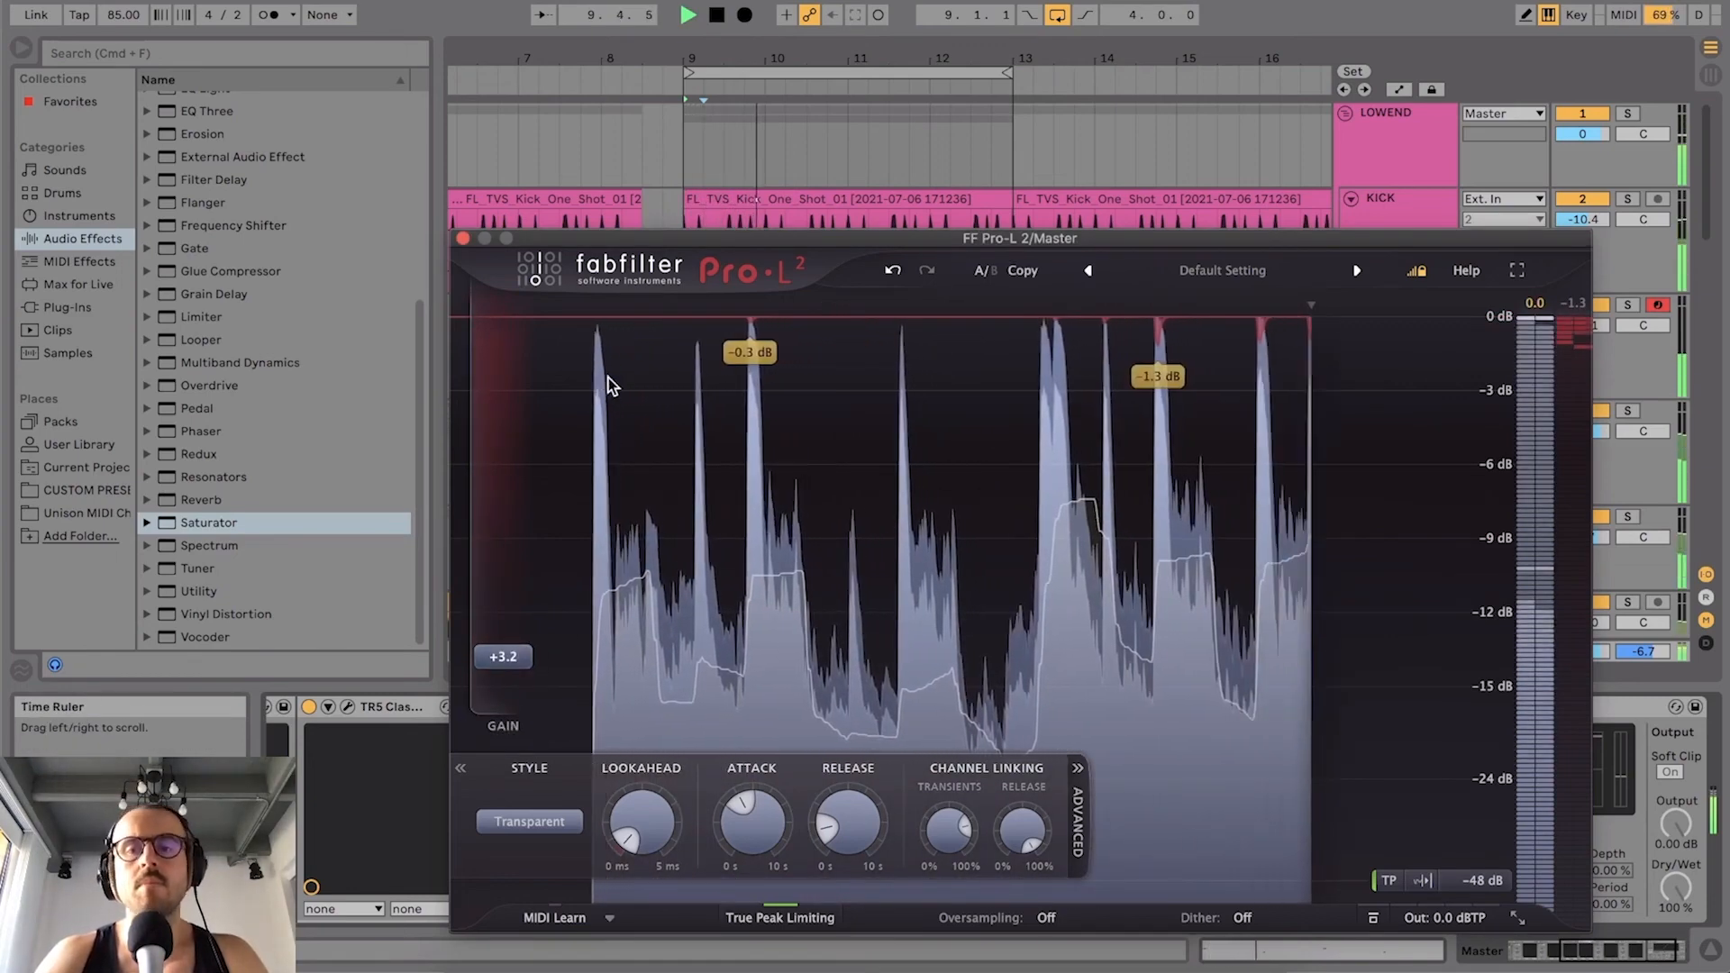
key("space")
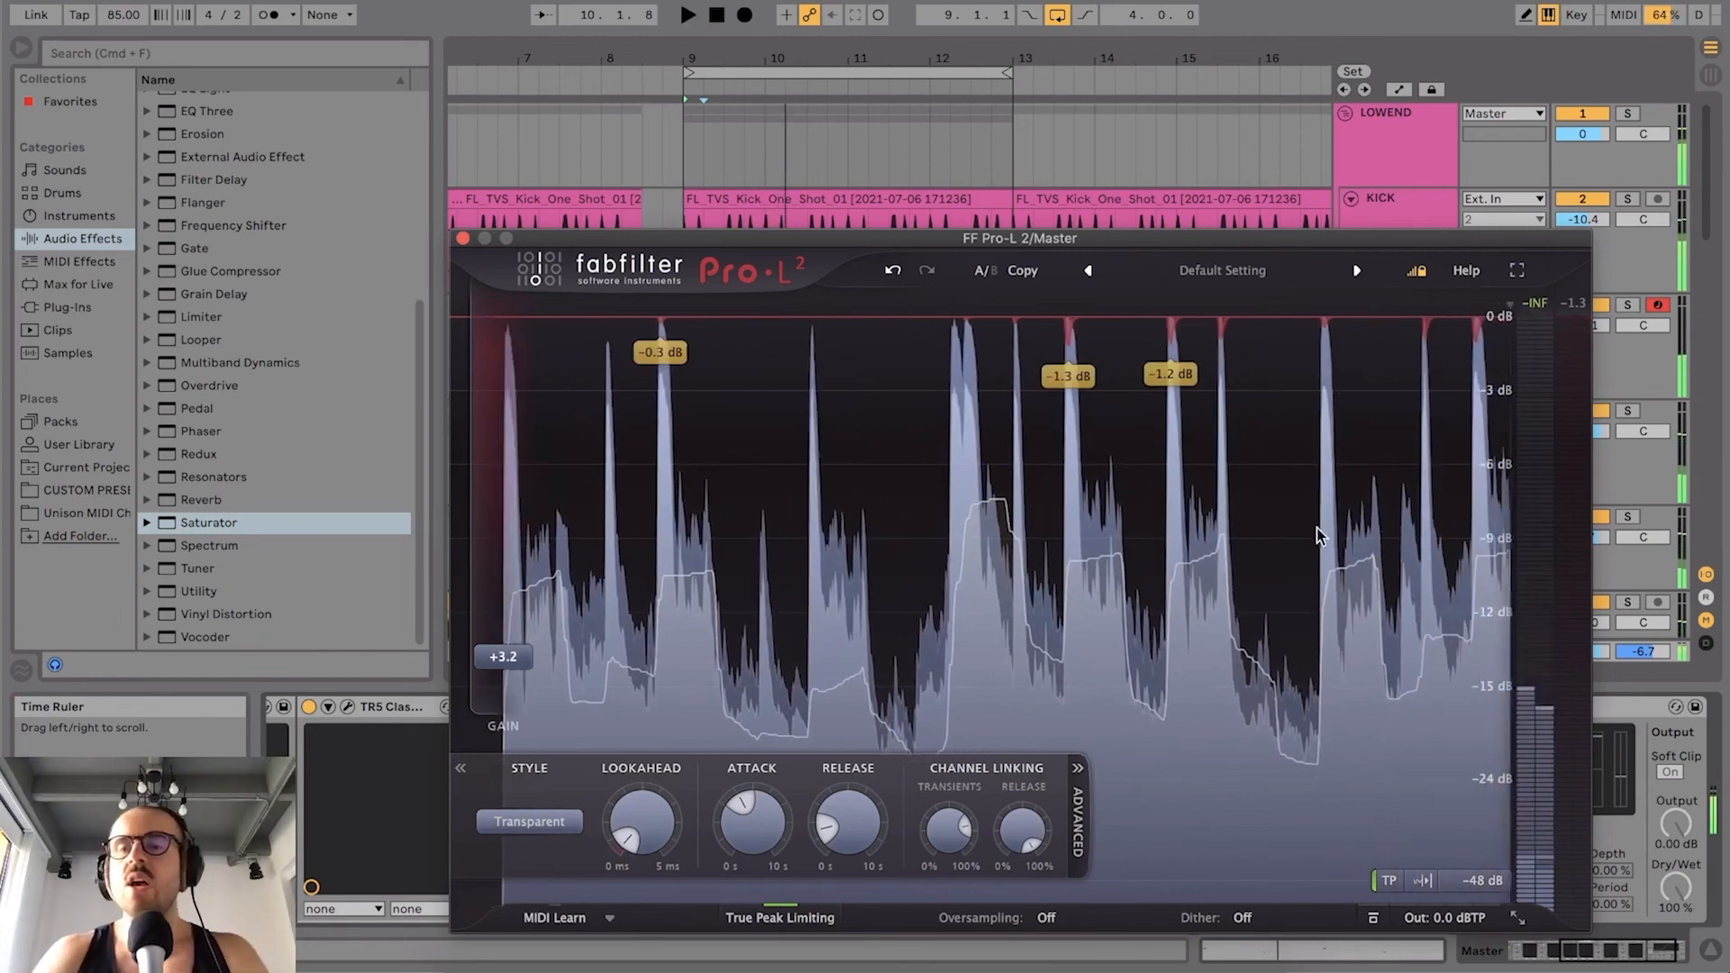
key("space")
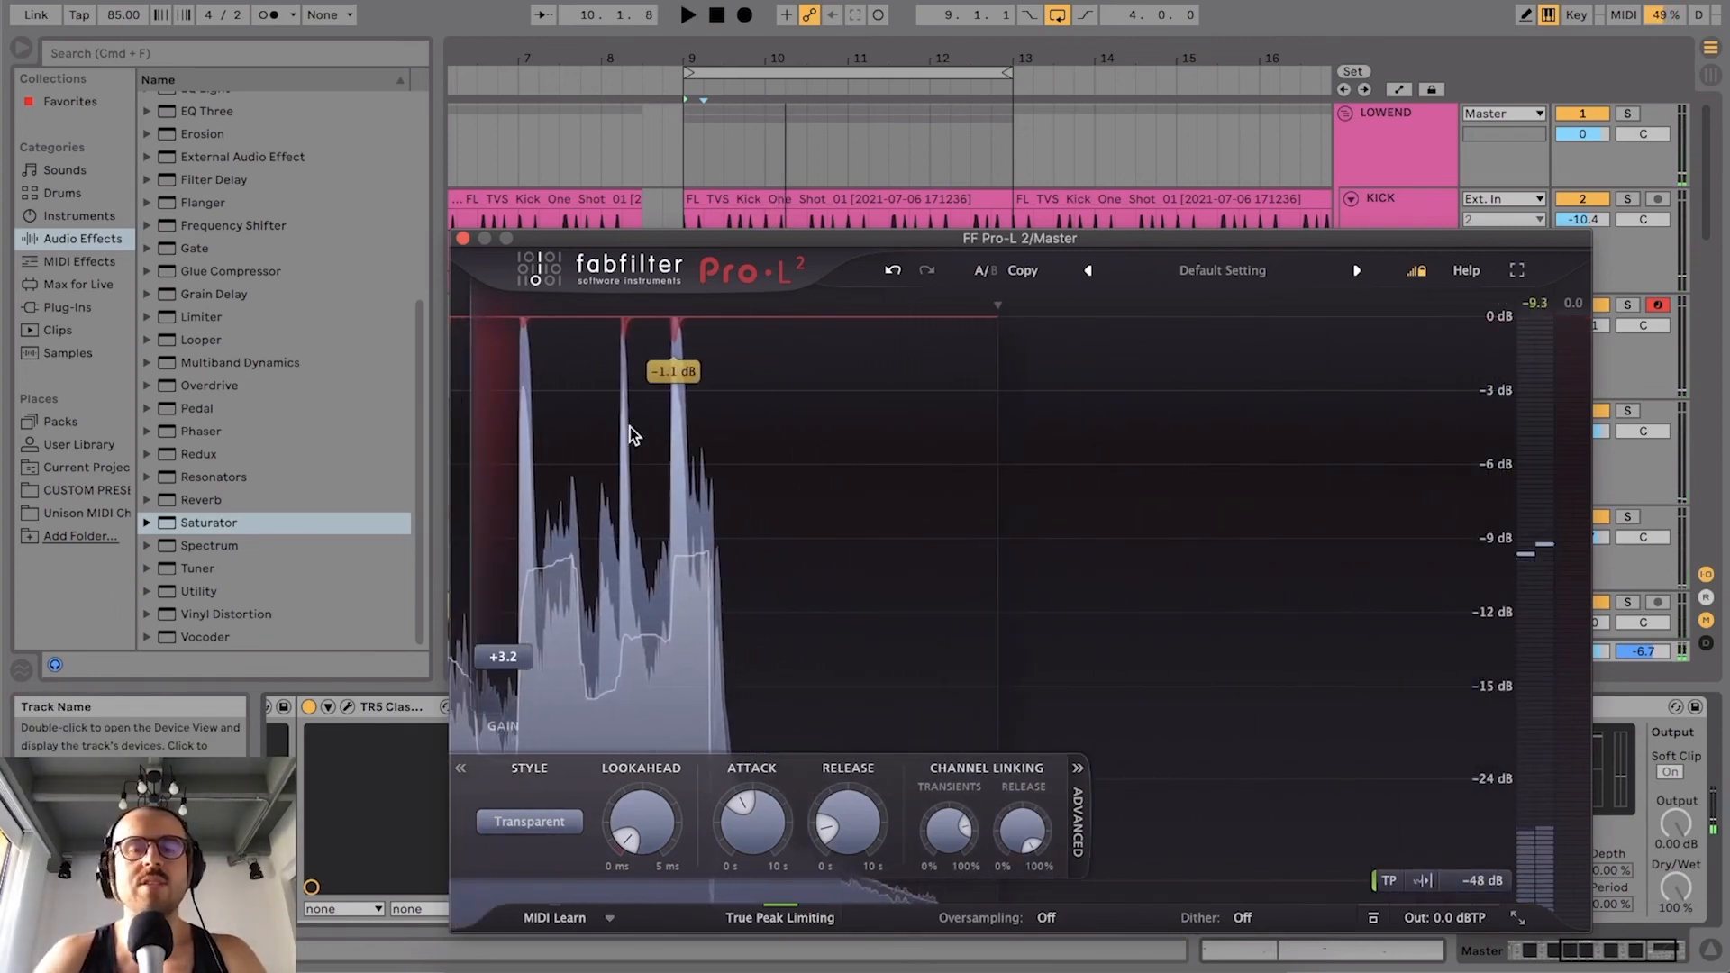
left_click(486, 238)
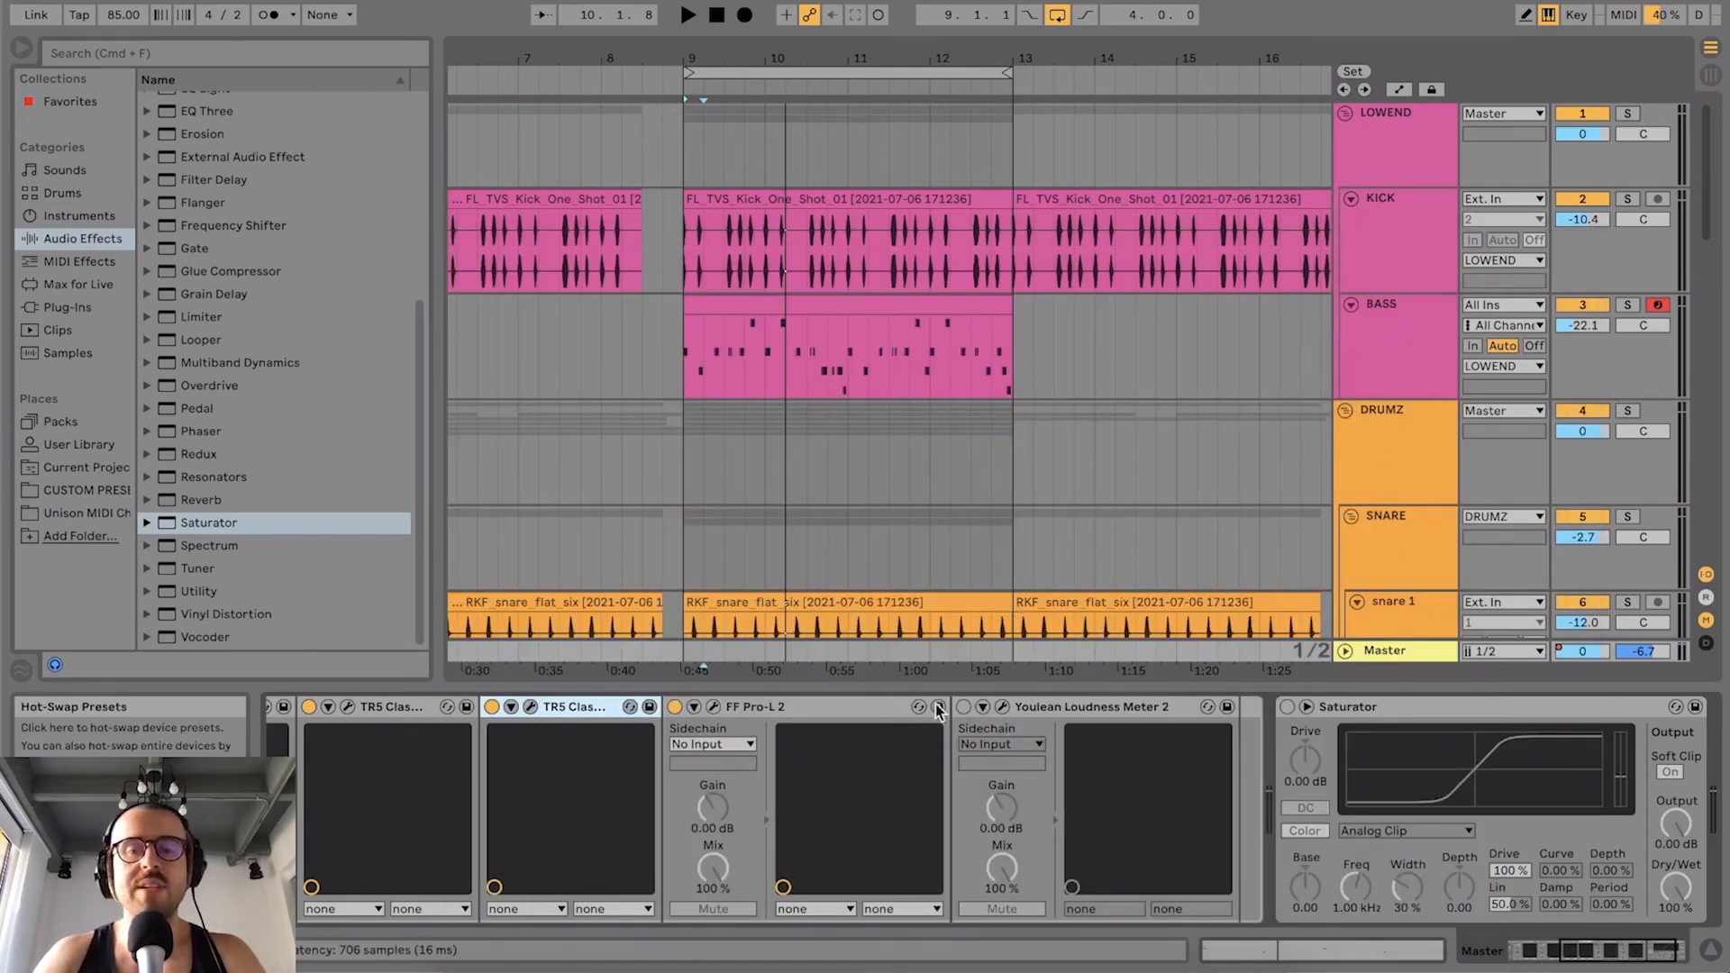
Step: Activate Youlean Loudness Meter 2 on Master, and play the loop in Session View to check the Master level
left_click_drag(971, 48, 666, 56)
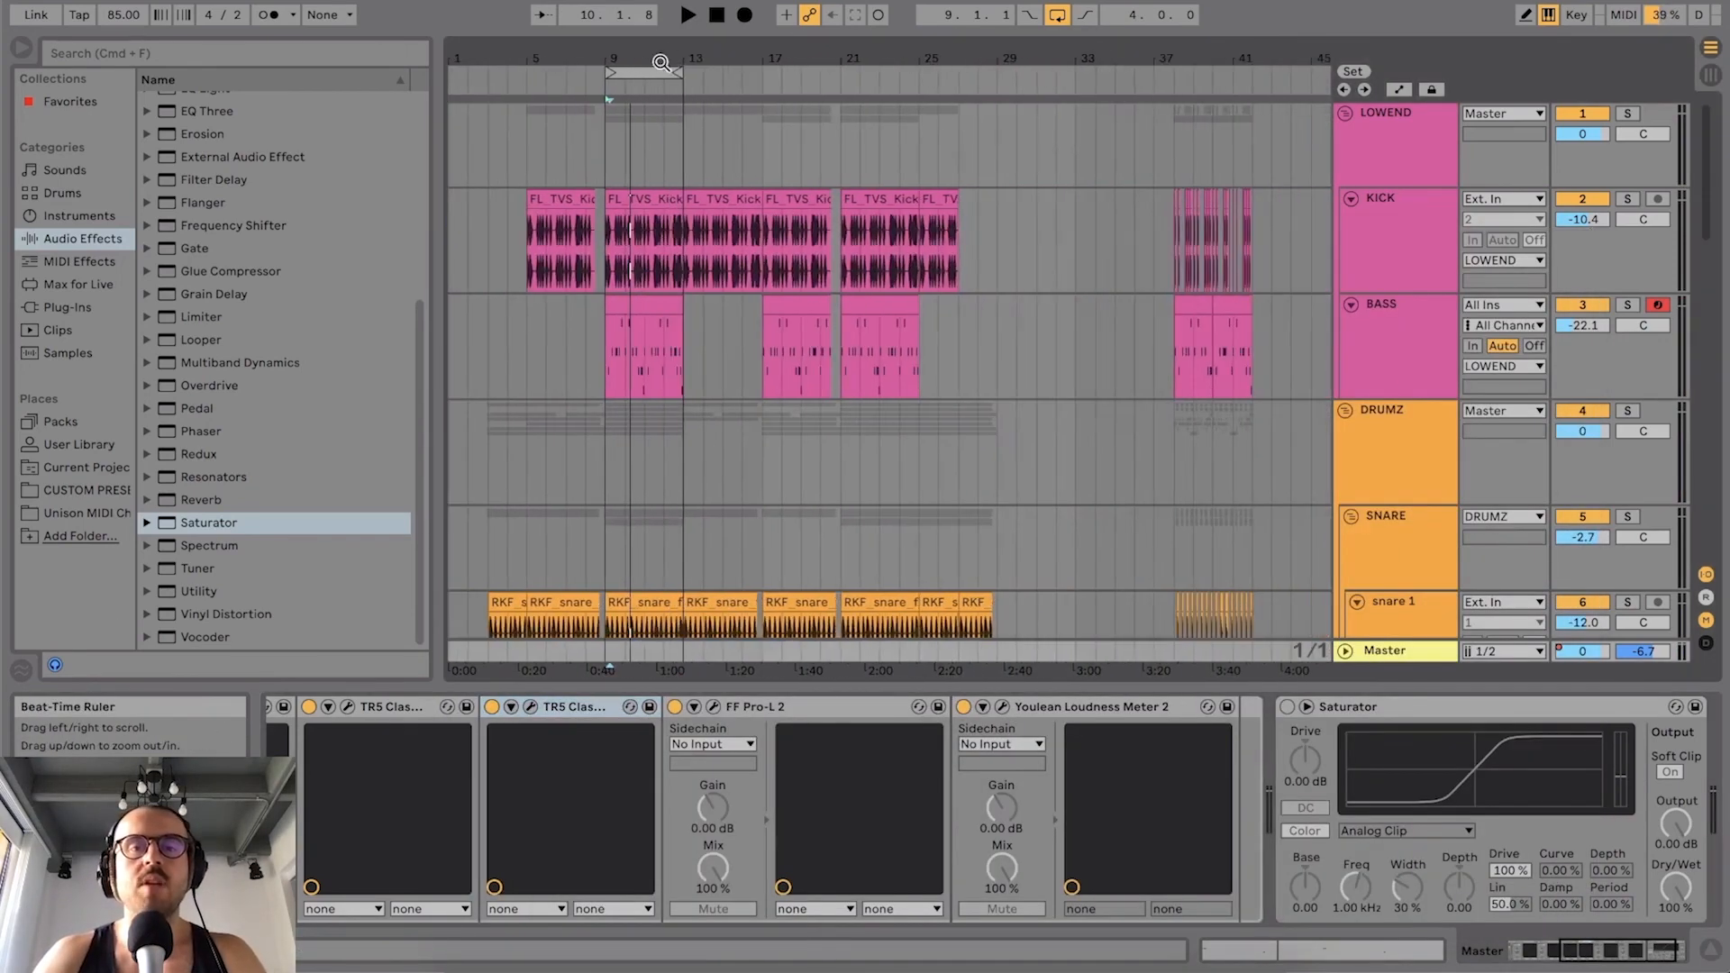
left_click(1705, 76)
key("space")
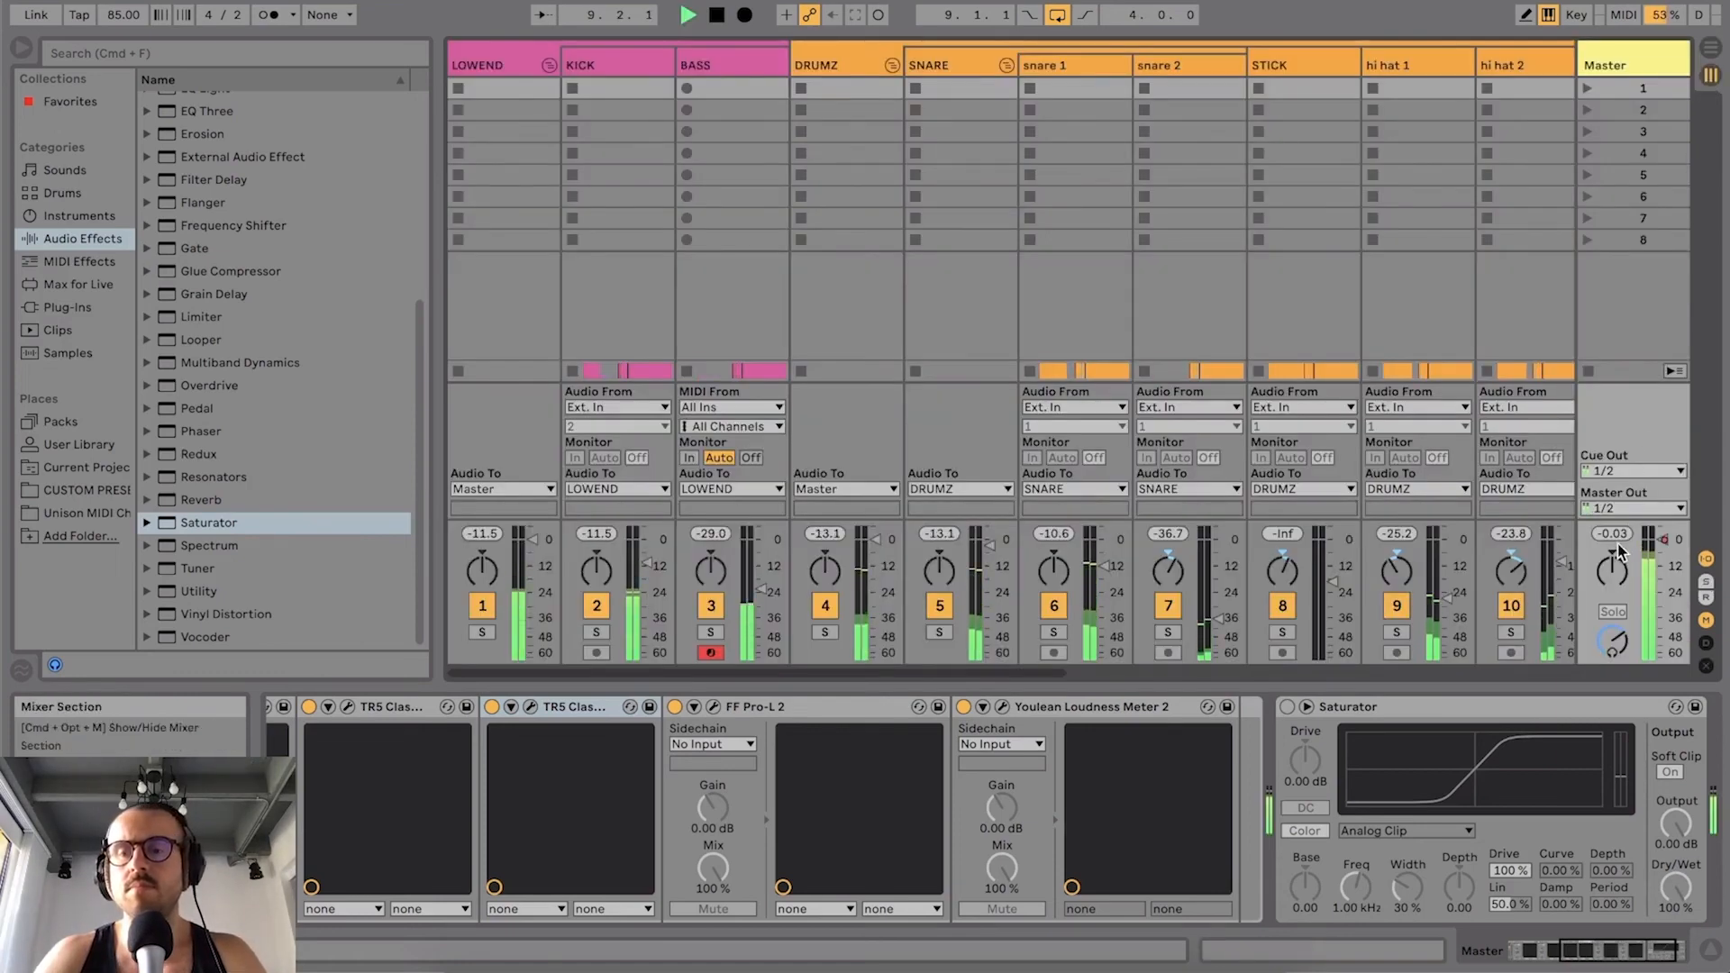
Step: Check the second TR5 Classic Clipper's Output setting on Master, and replay the loop in Session View to watch the Master peak level
key("space")
left_click(530, 706)
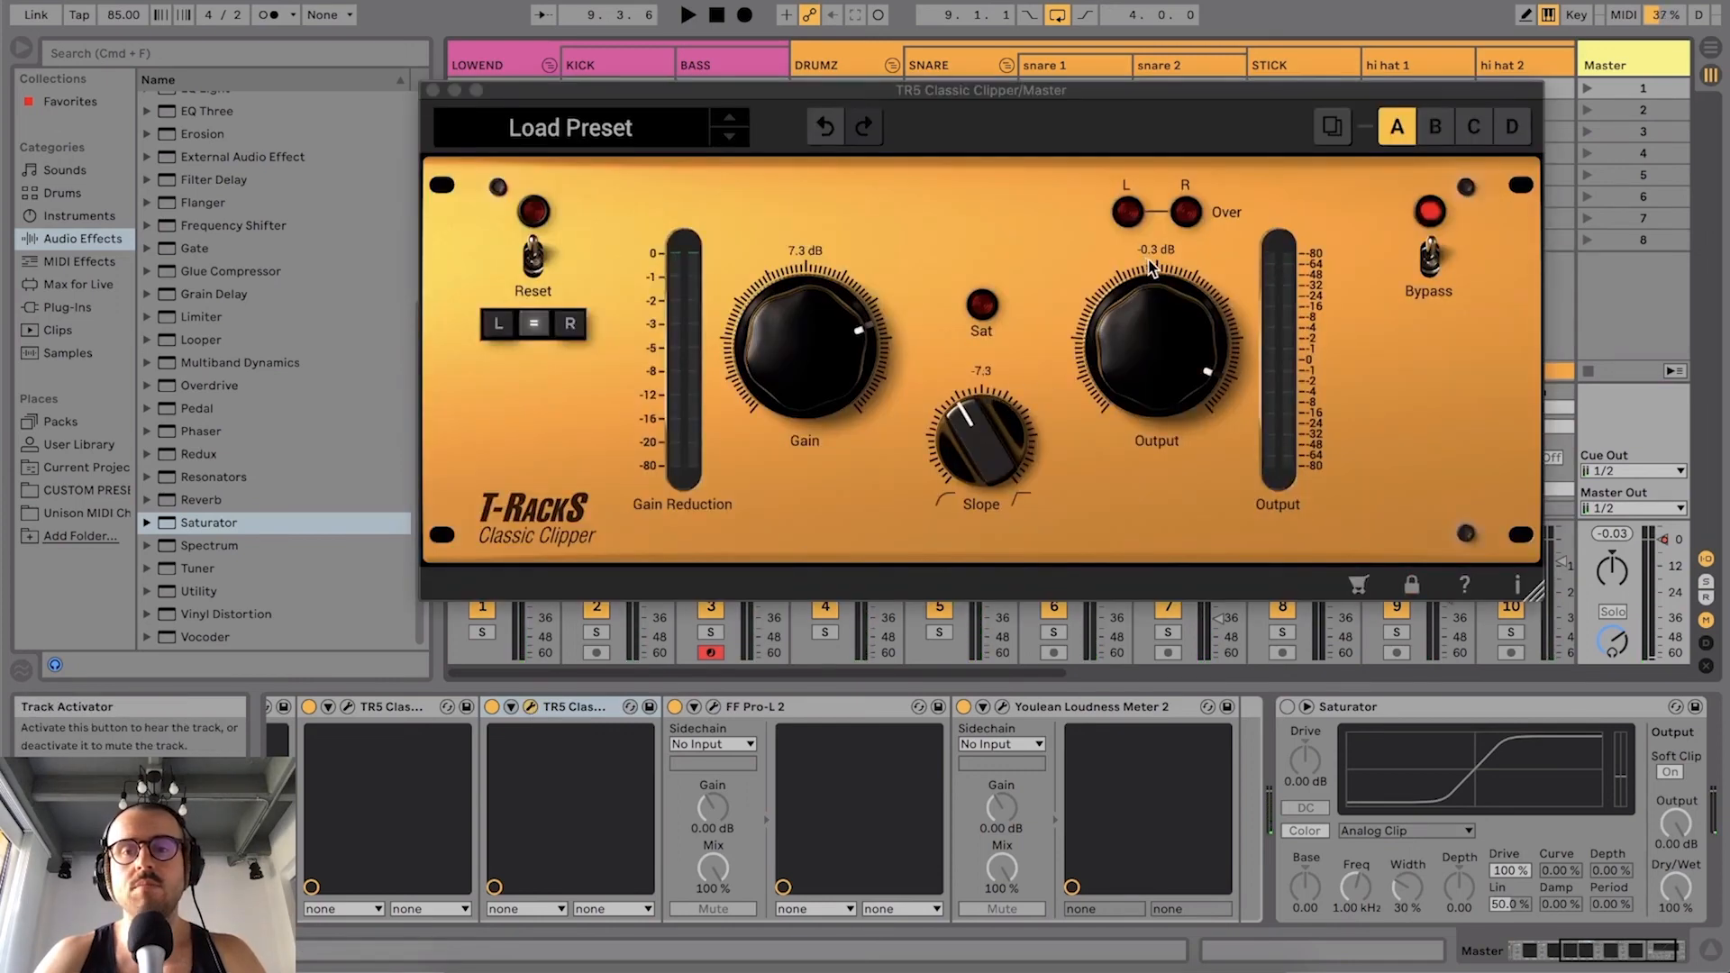
left_click(432, 90)
key("space")
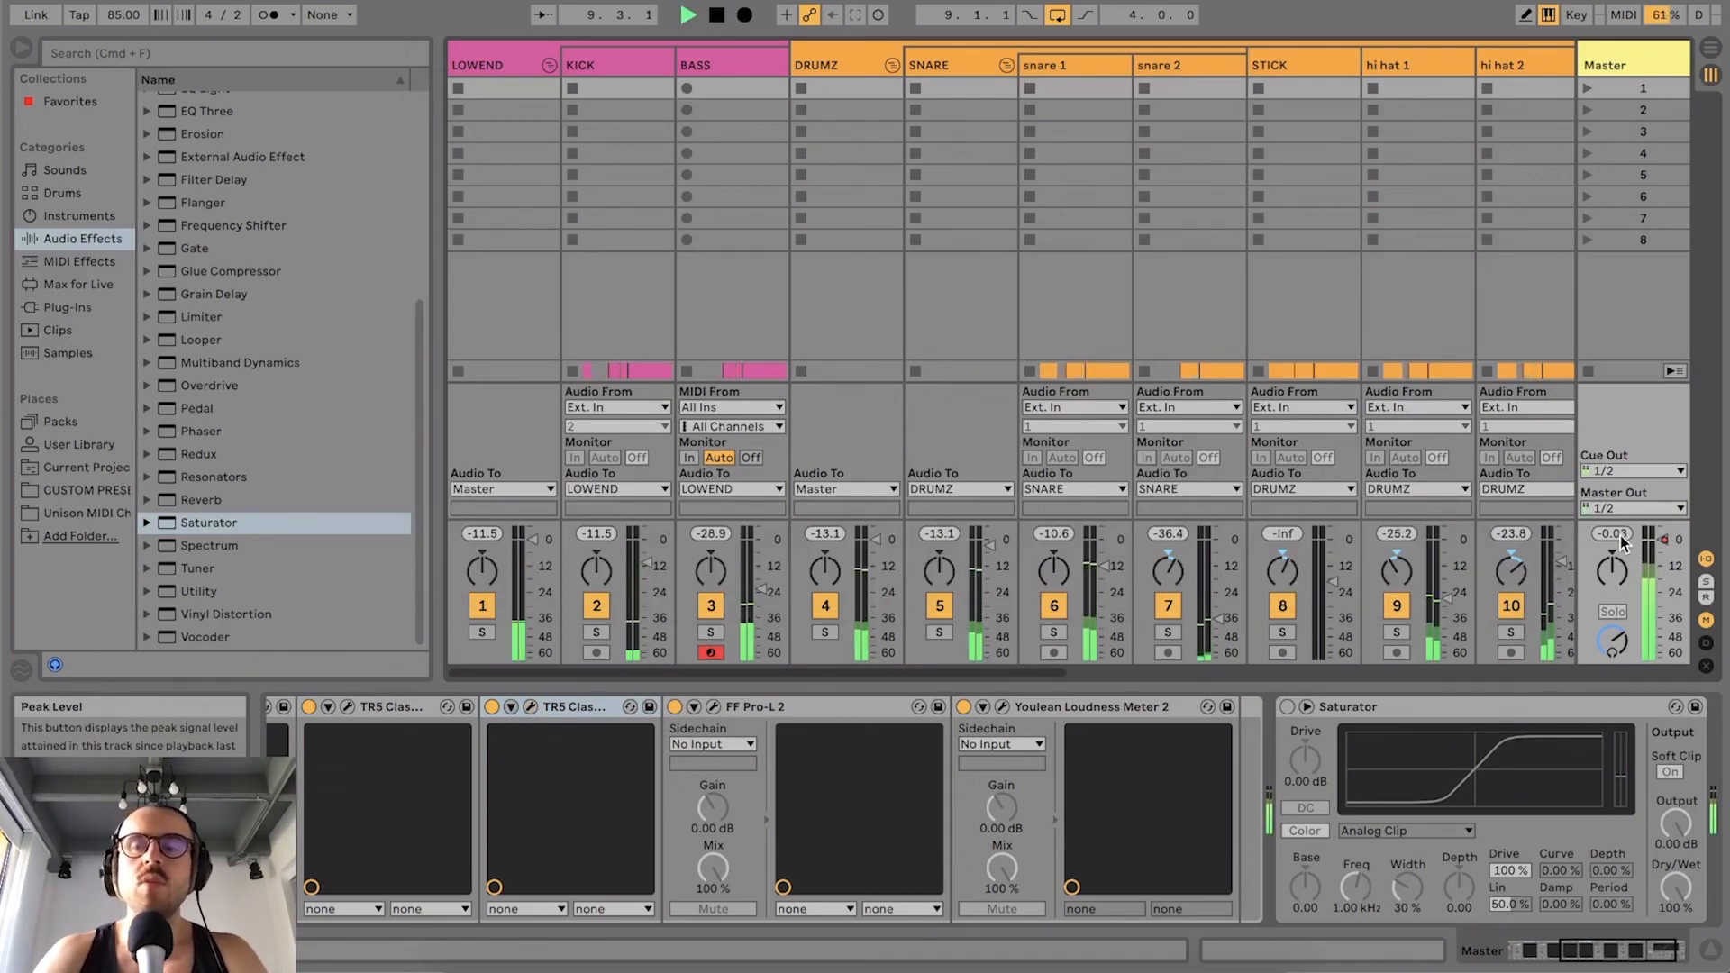
key("space")
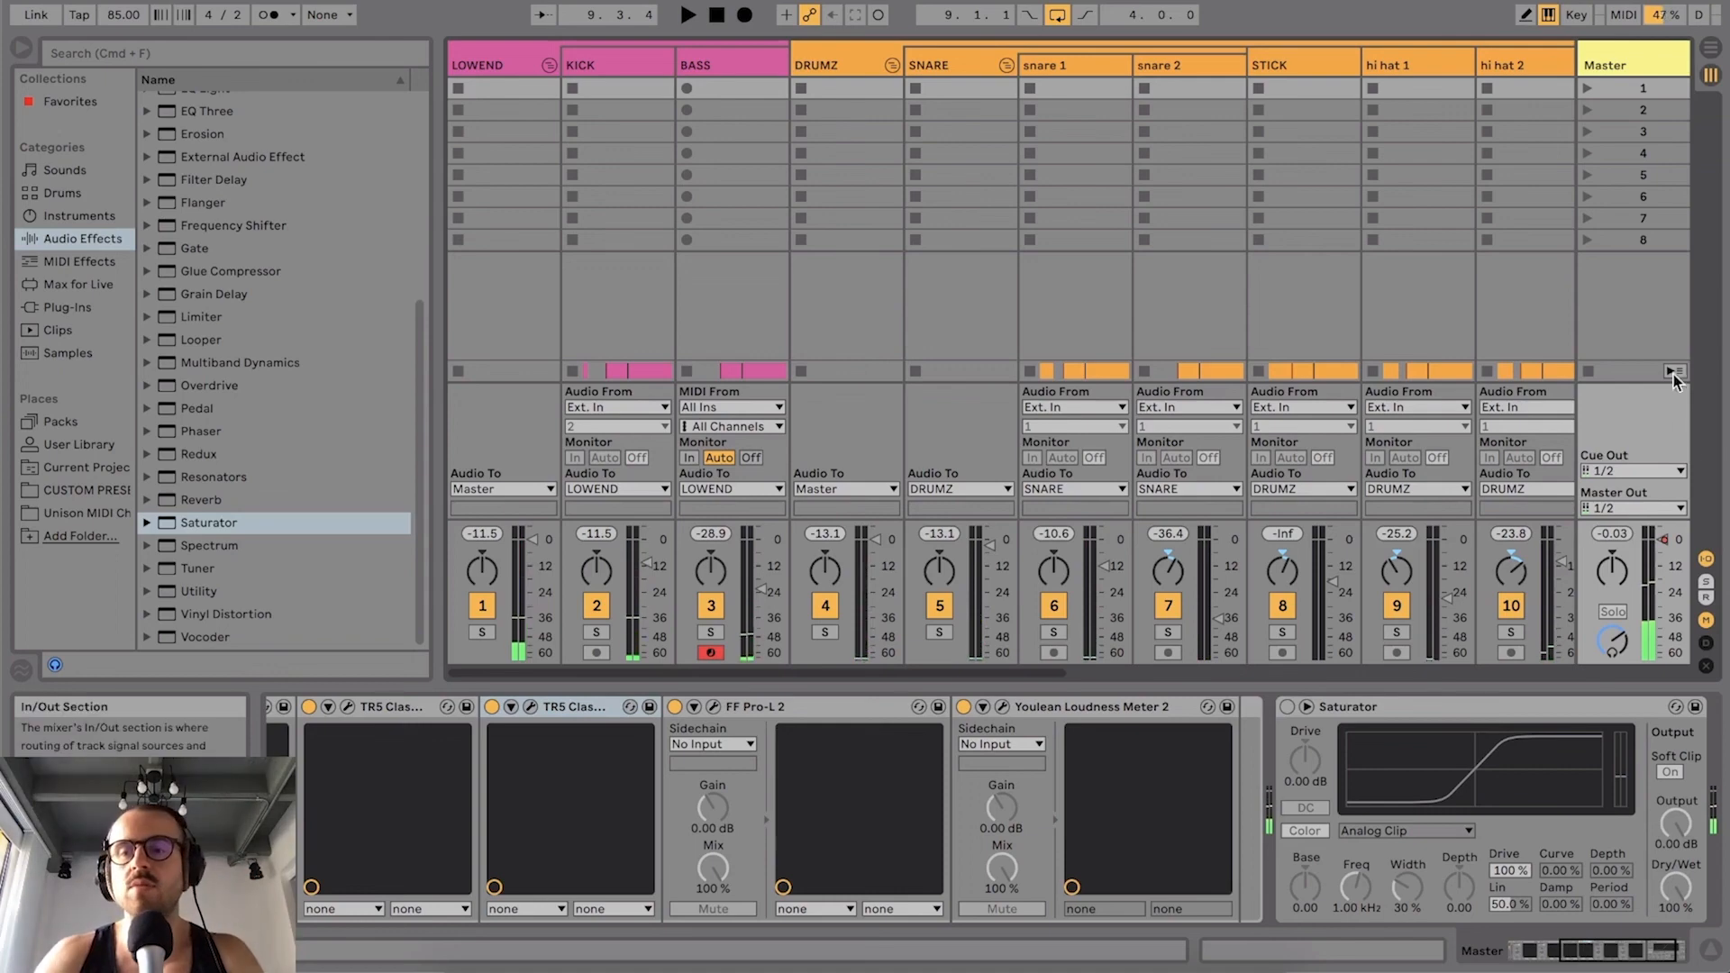
key("space")
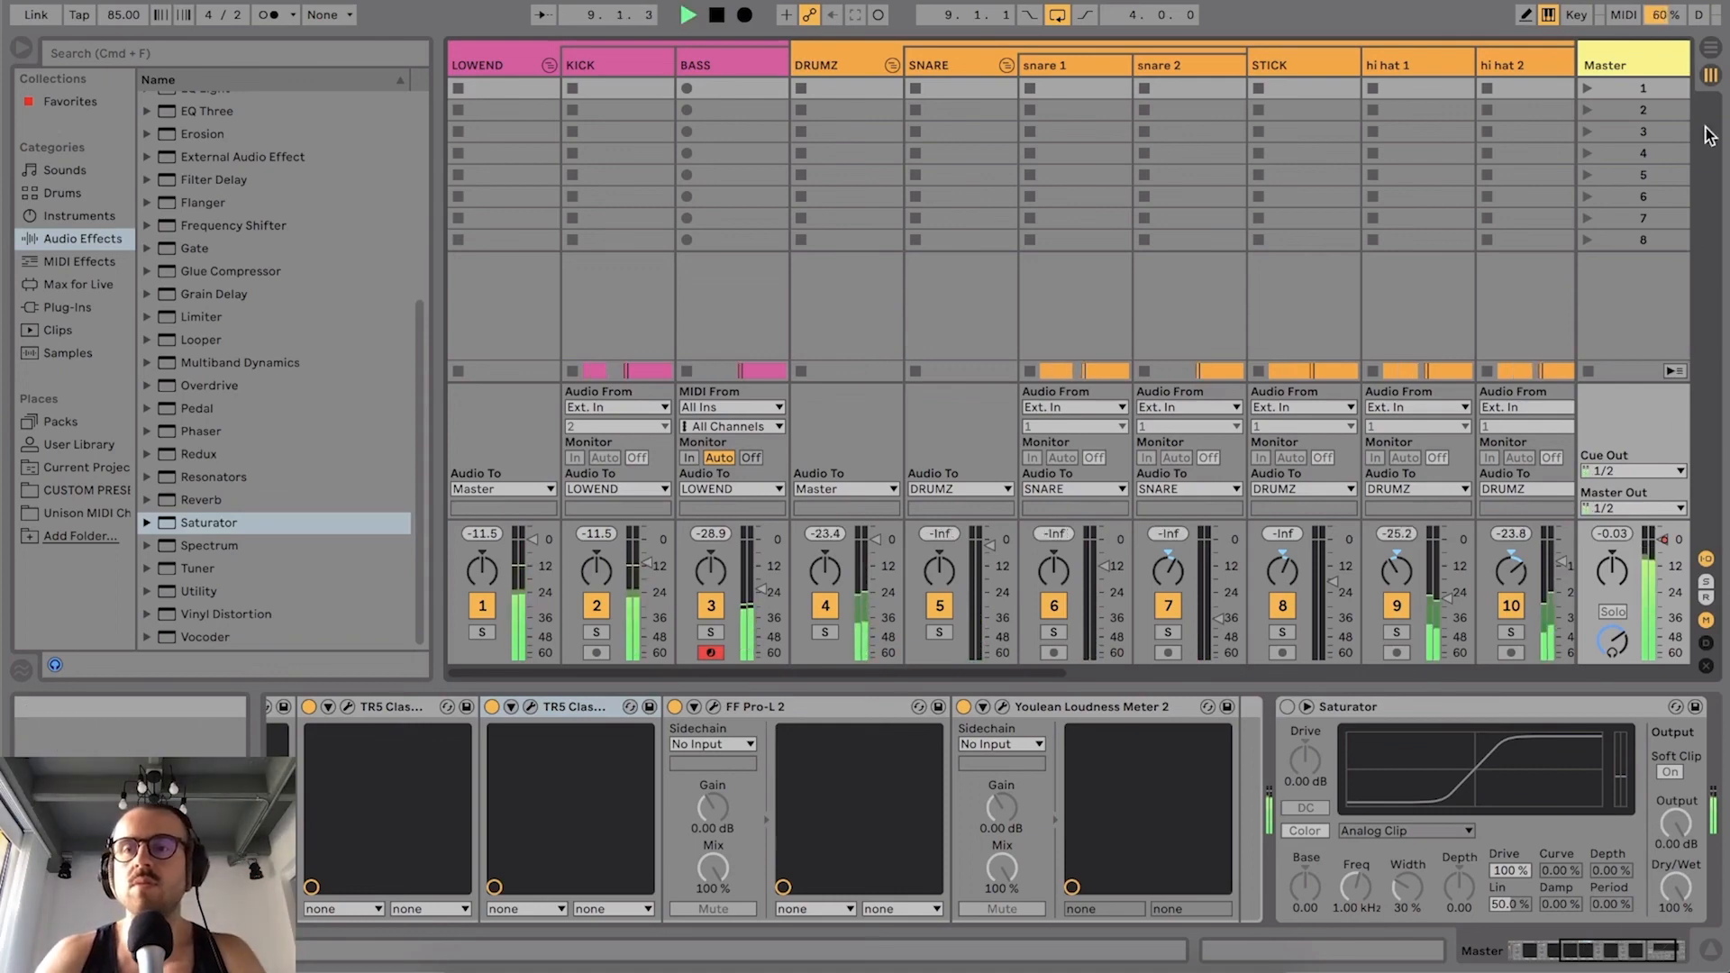
Step: Return to Arrangement View and examine FF Pro-L 2's limiting and Youlean Loudness Meter 2's readings while the loop plays
left_click(1709, 56)
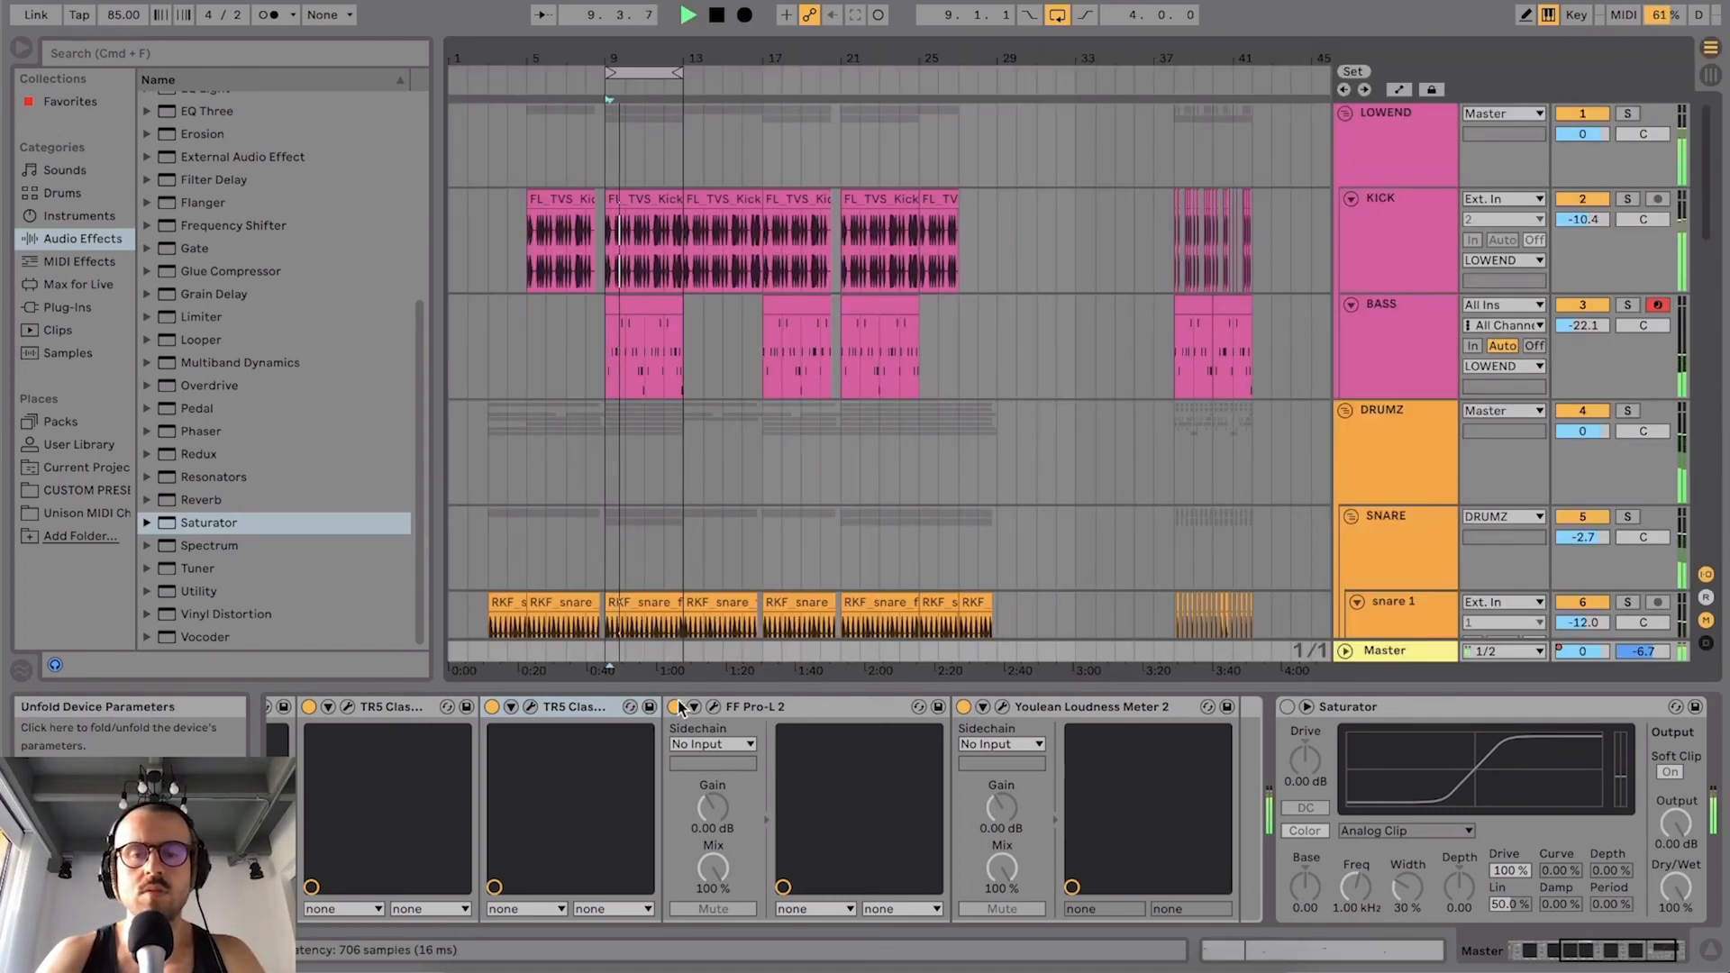
left_click(712, 706)
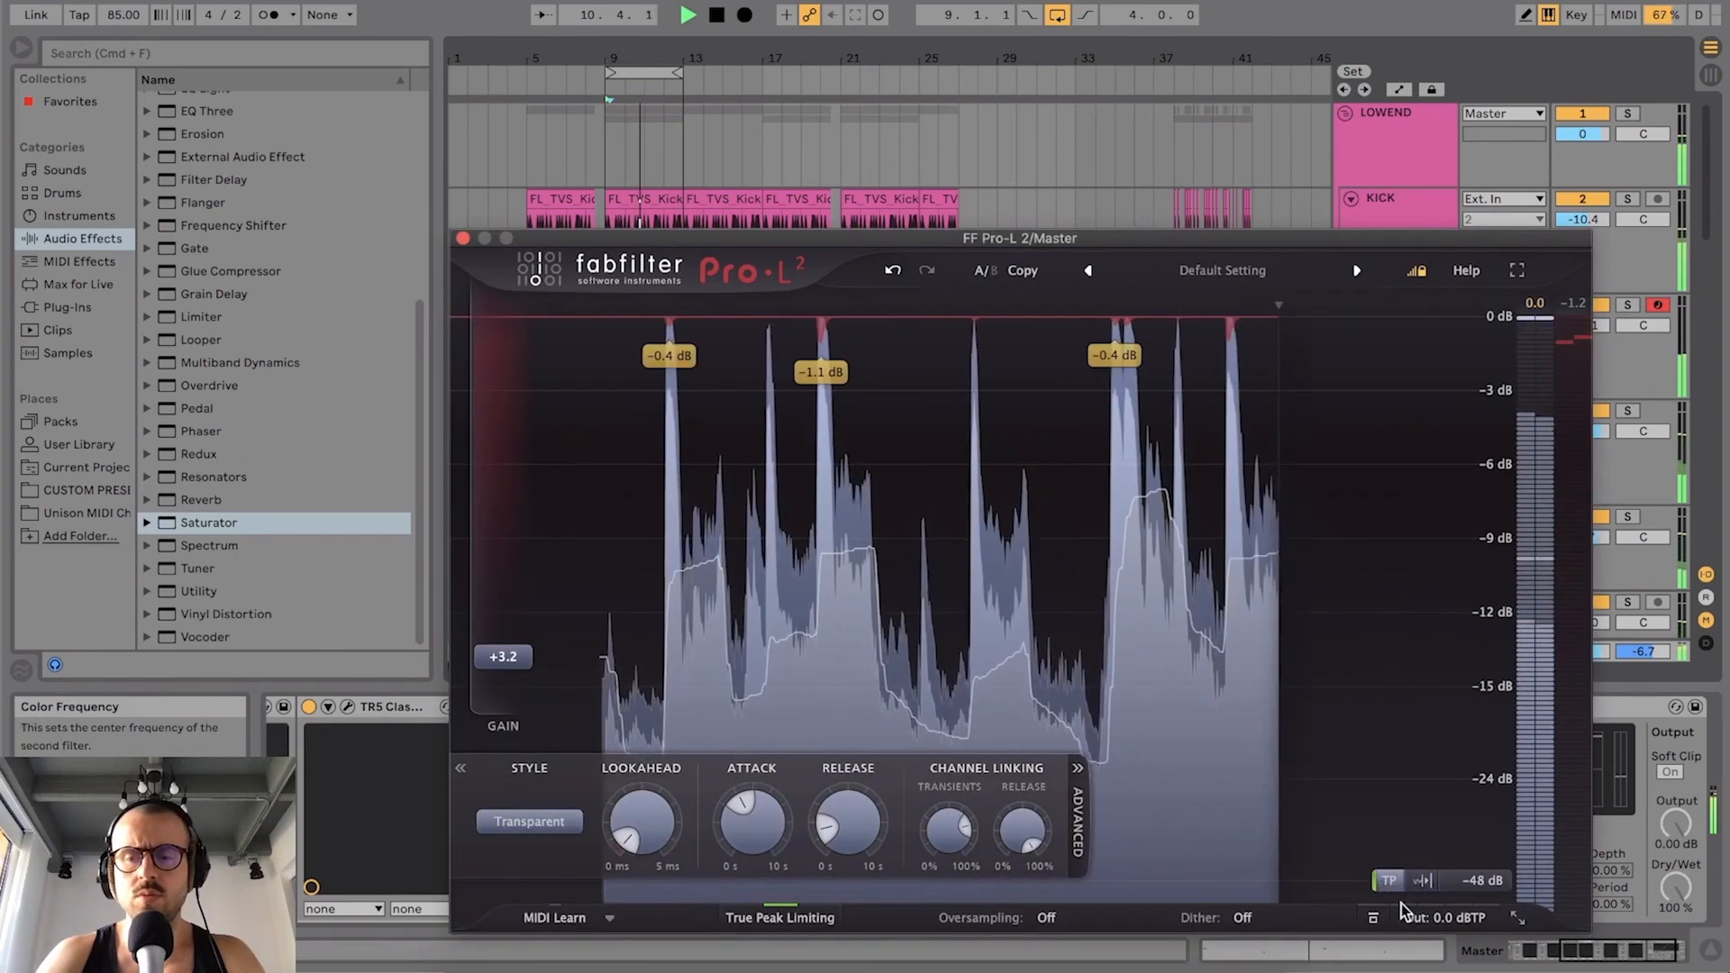
left_click(463, 240)
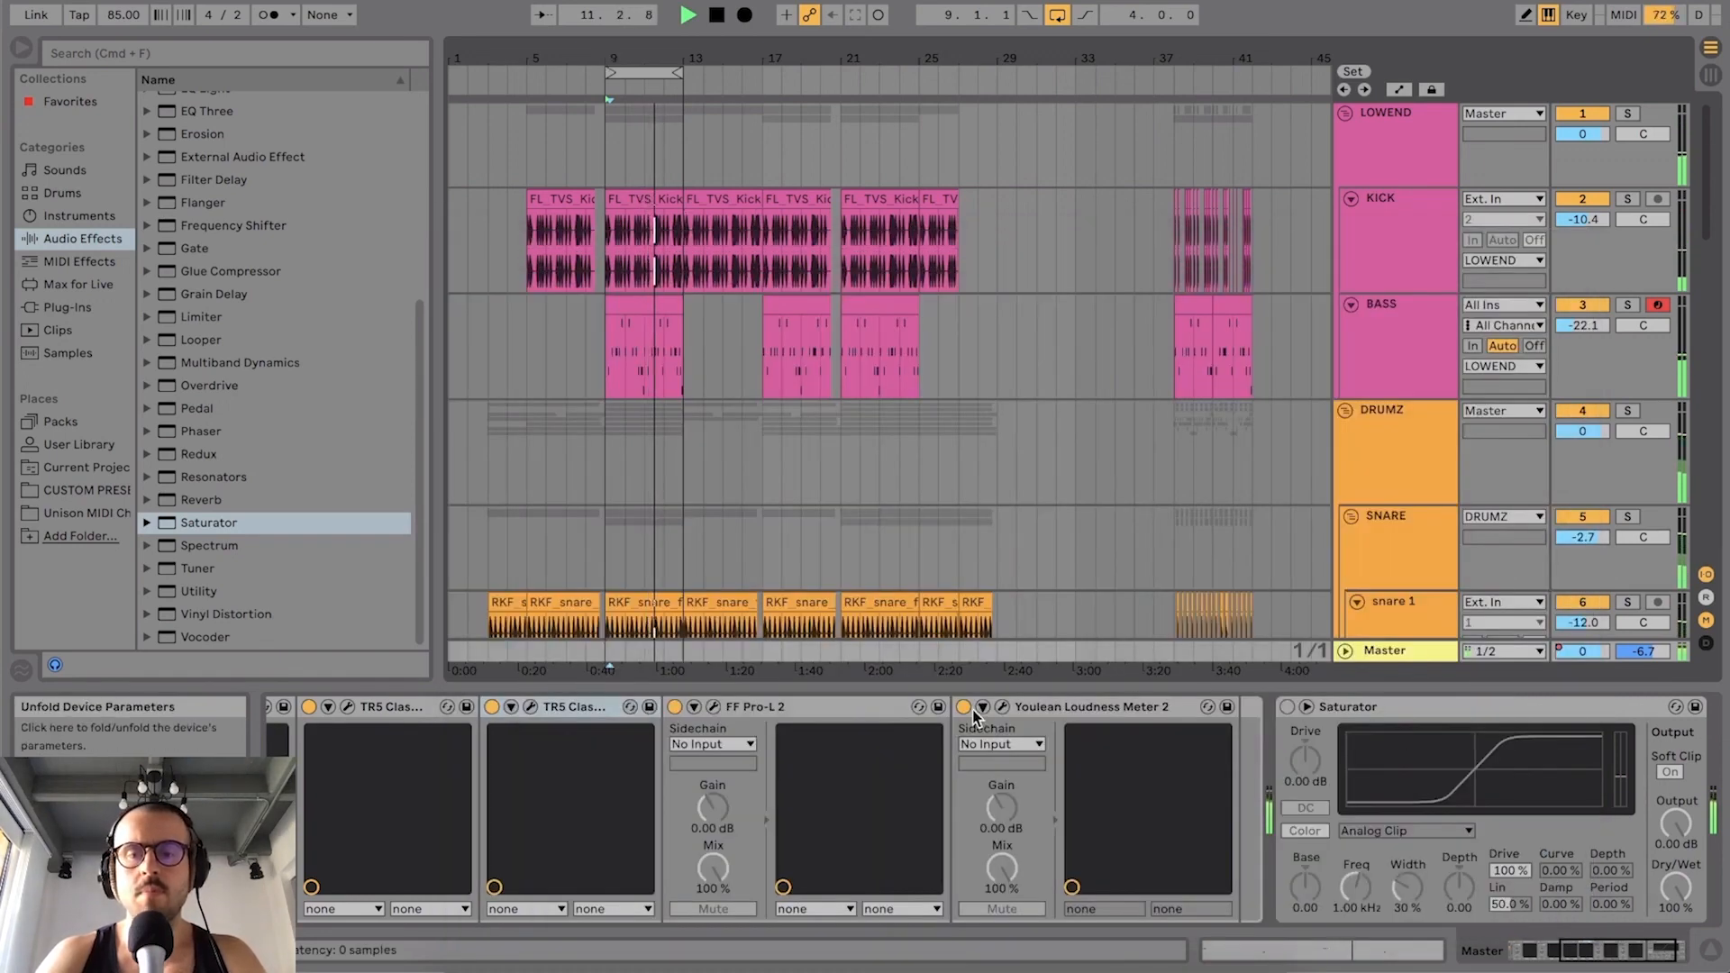
left_click(1002, 706)
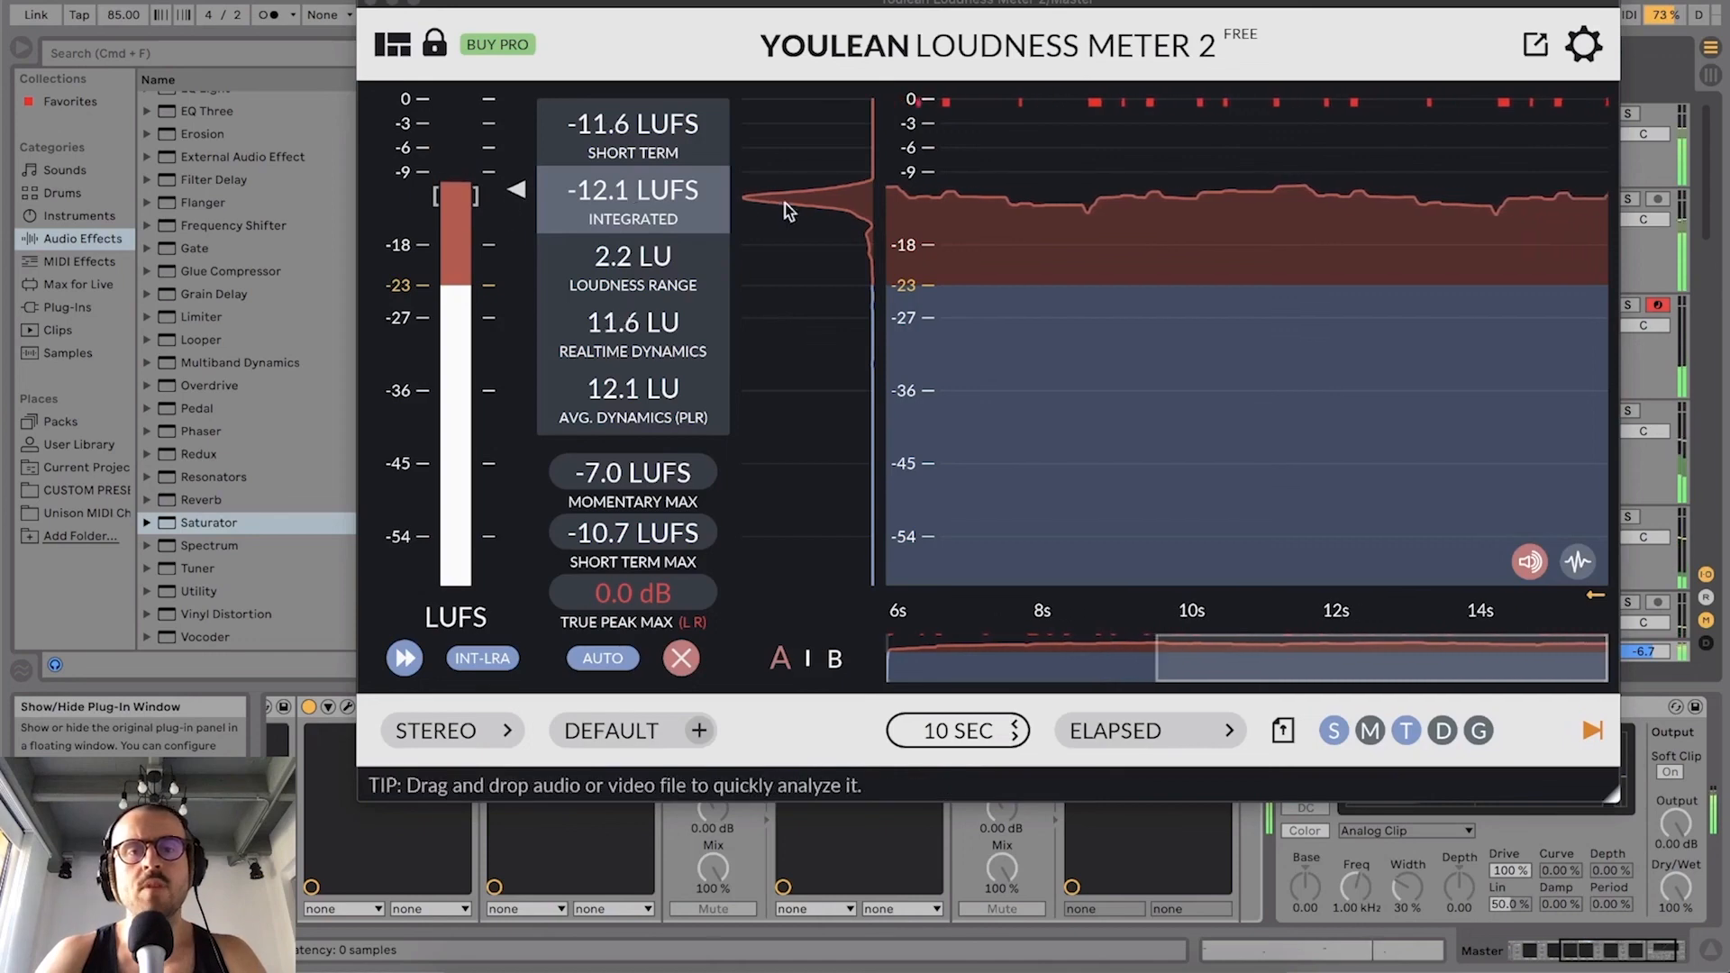
left_click(372, 4)
Step: Extend the arrangement loop to start at 1.1.1 with a length of 29 bars, and check the loudness meter
left_click_drag(609, 72, 452, 72)
left_click_drag(677, 74, 1011, 74)
left_click(1002, 706)
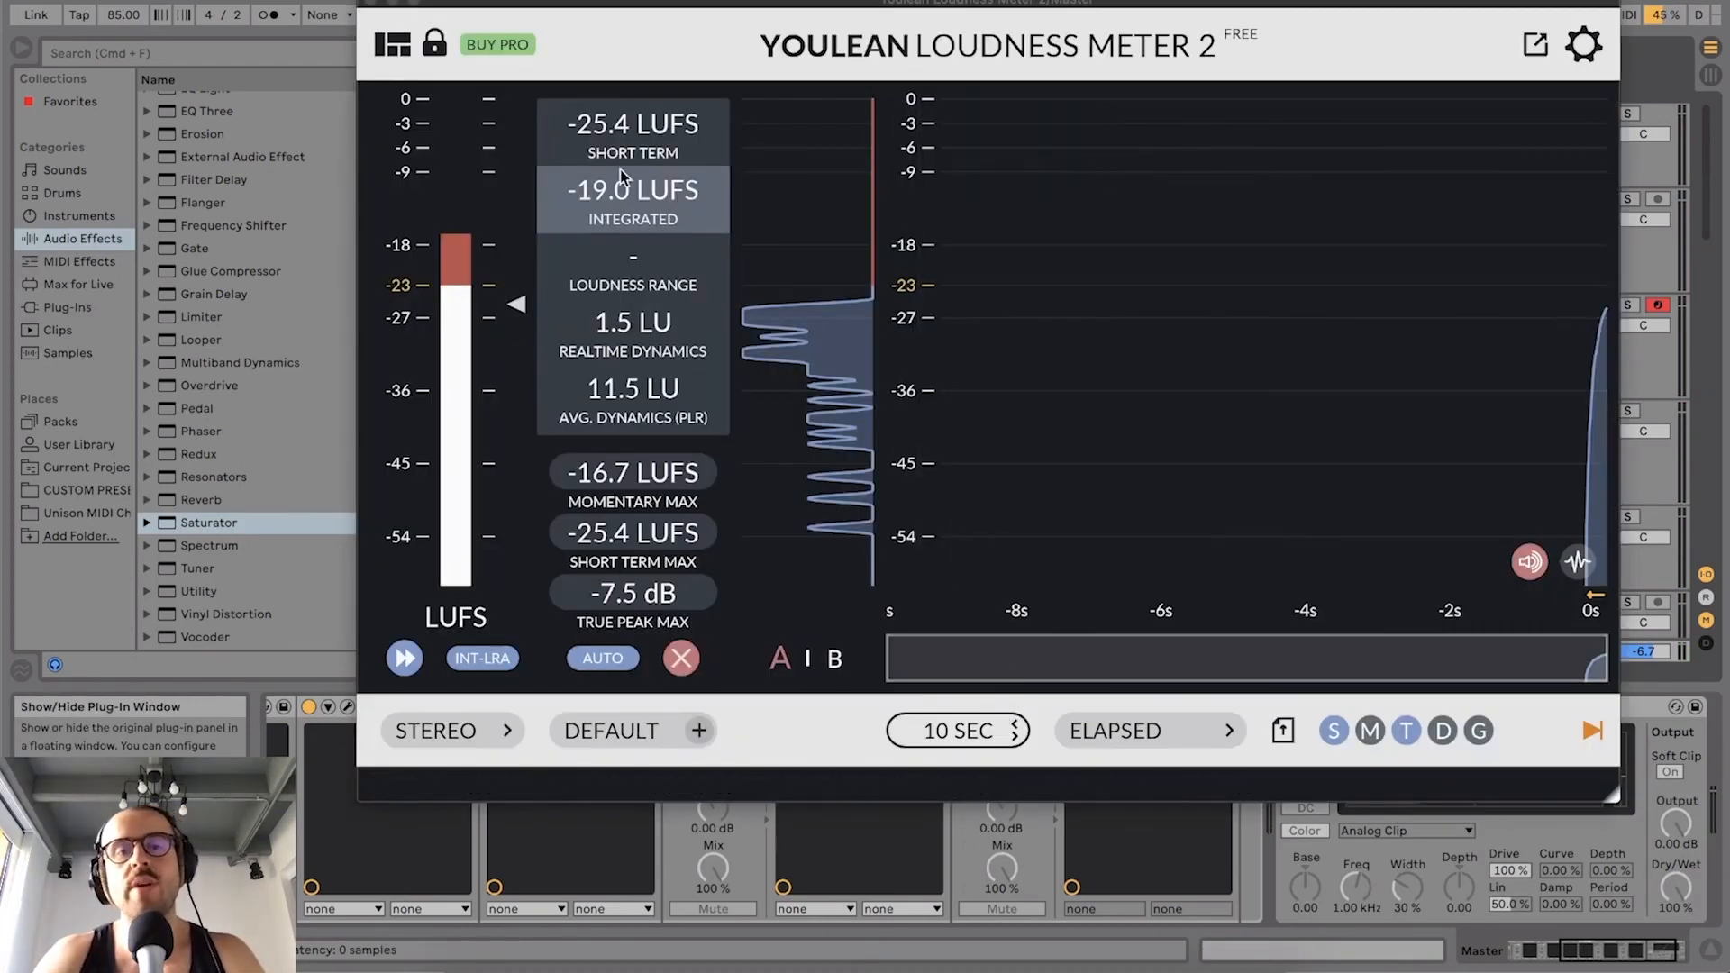
left_click(369, 4)
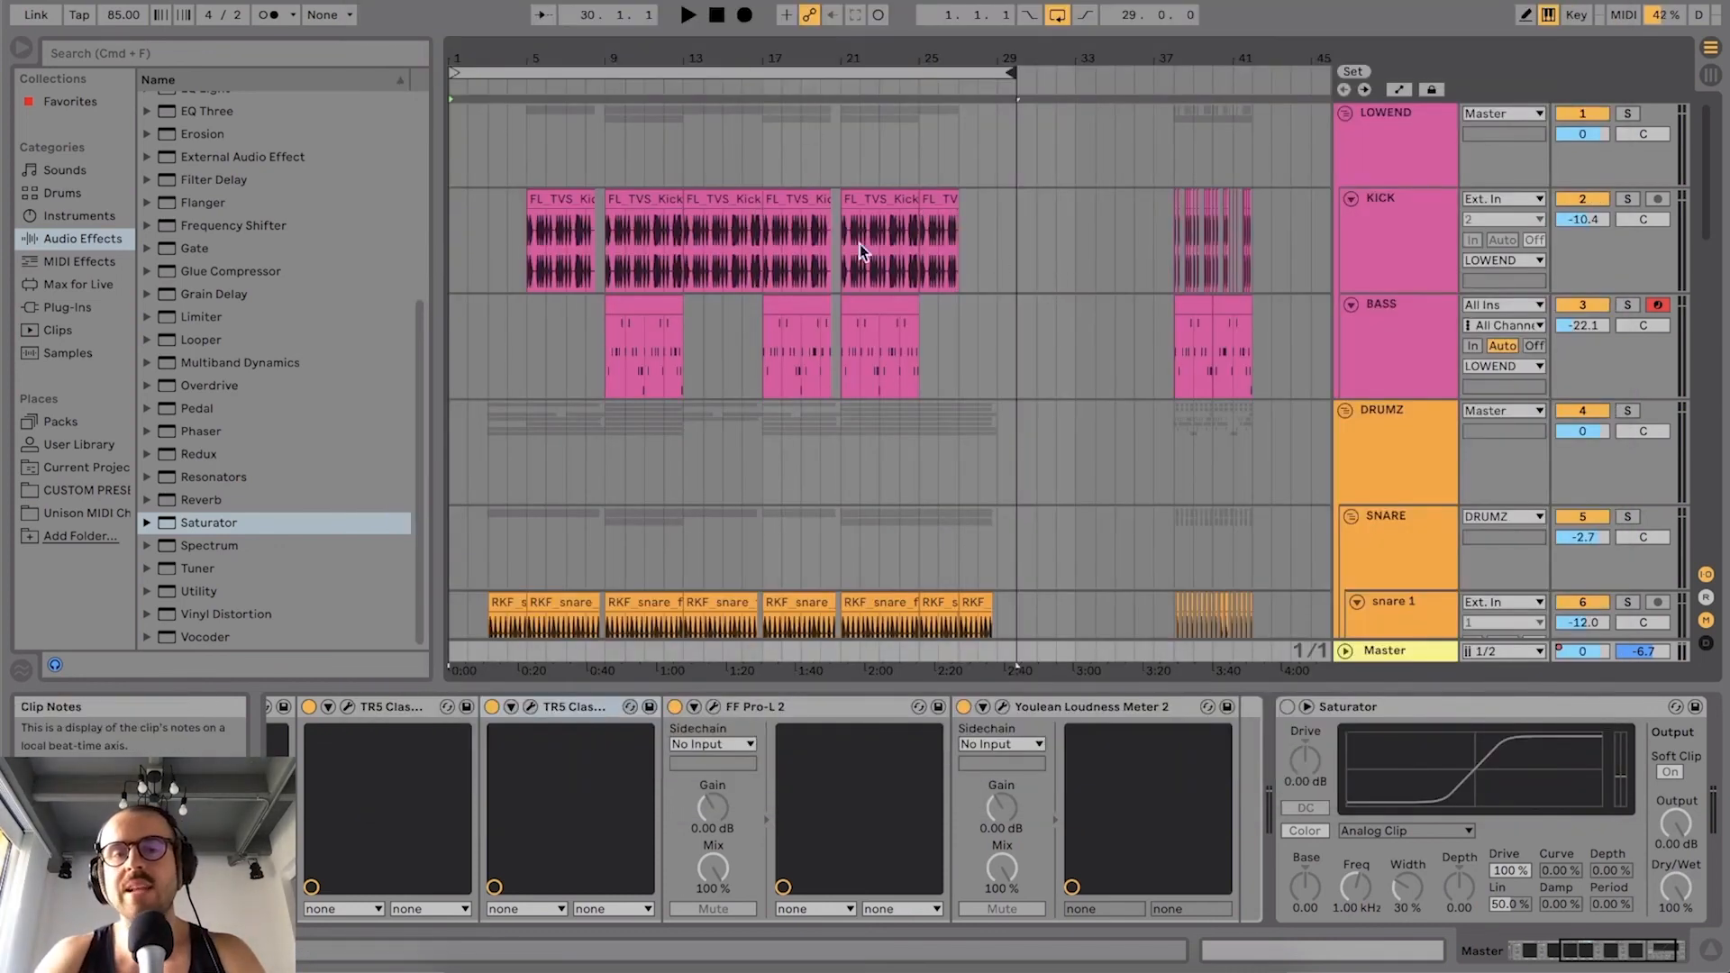
Step: Review the Master effect chain and look through the arrangement's tracks from LOWEND down to FLUTE
left_click(807, 347)
left_click(917, 143)
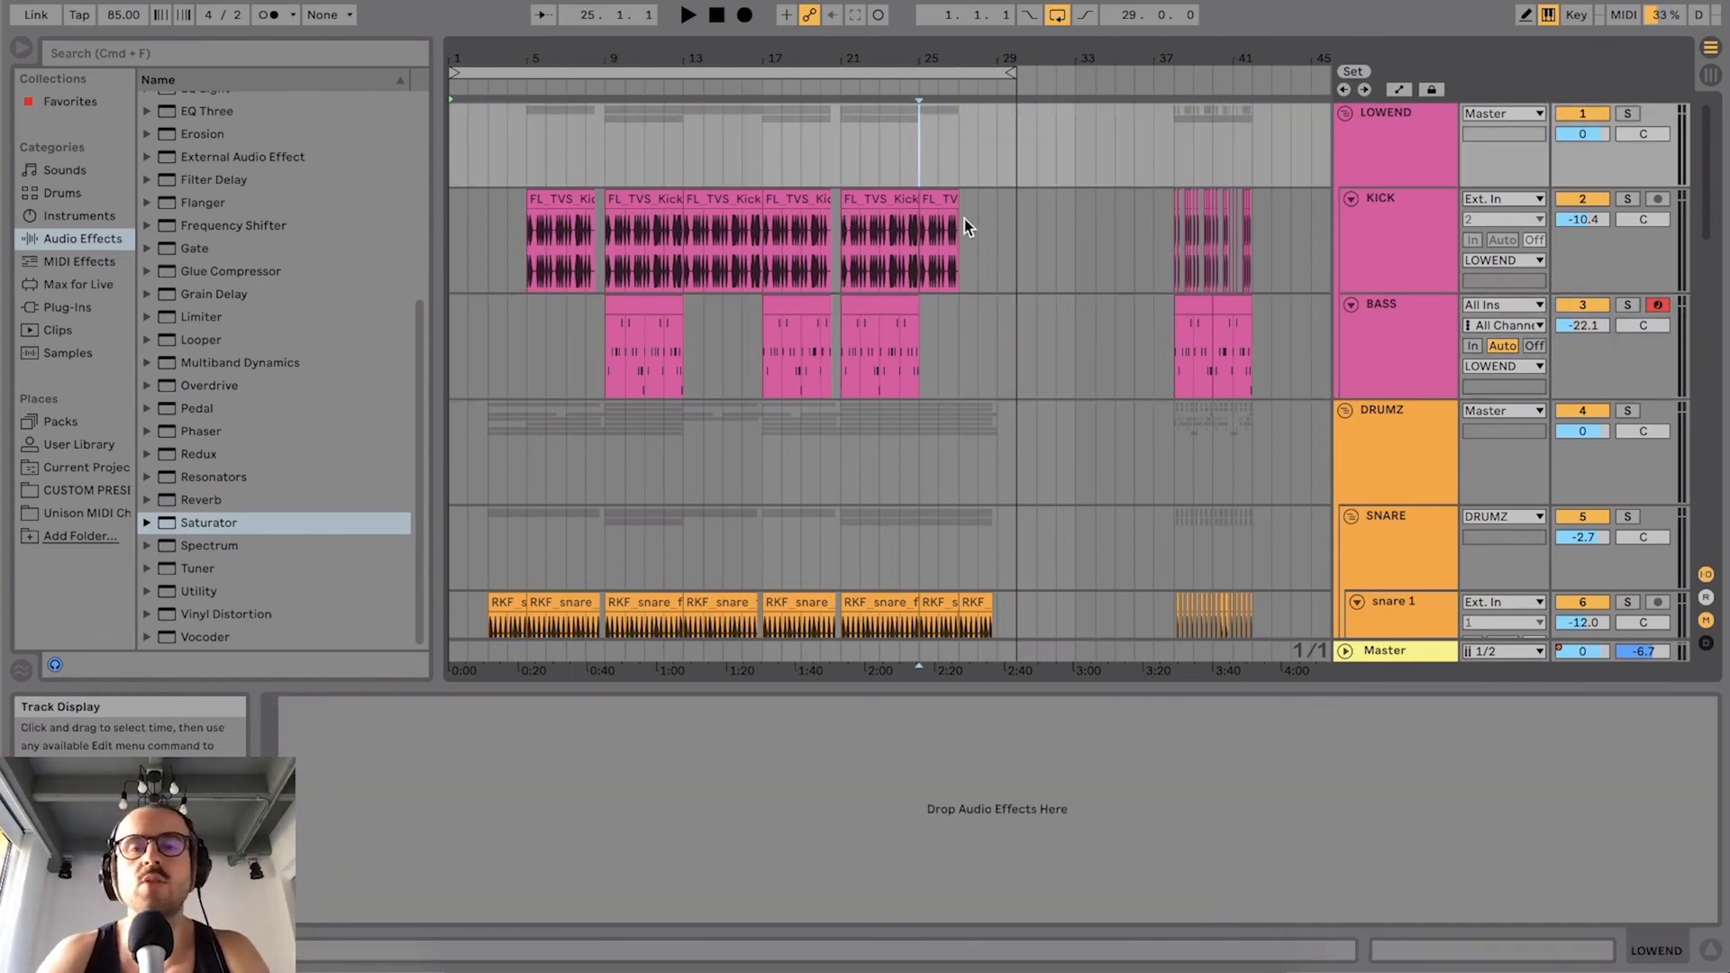
left_click(1412, 649)
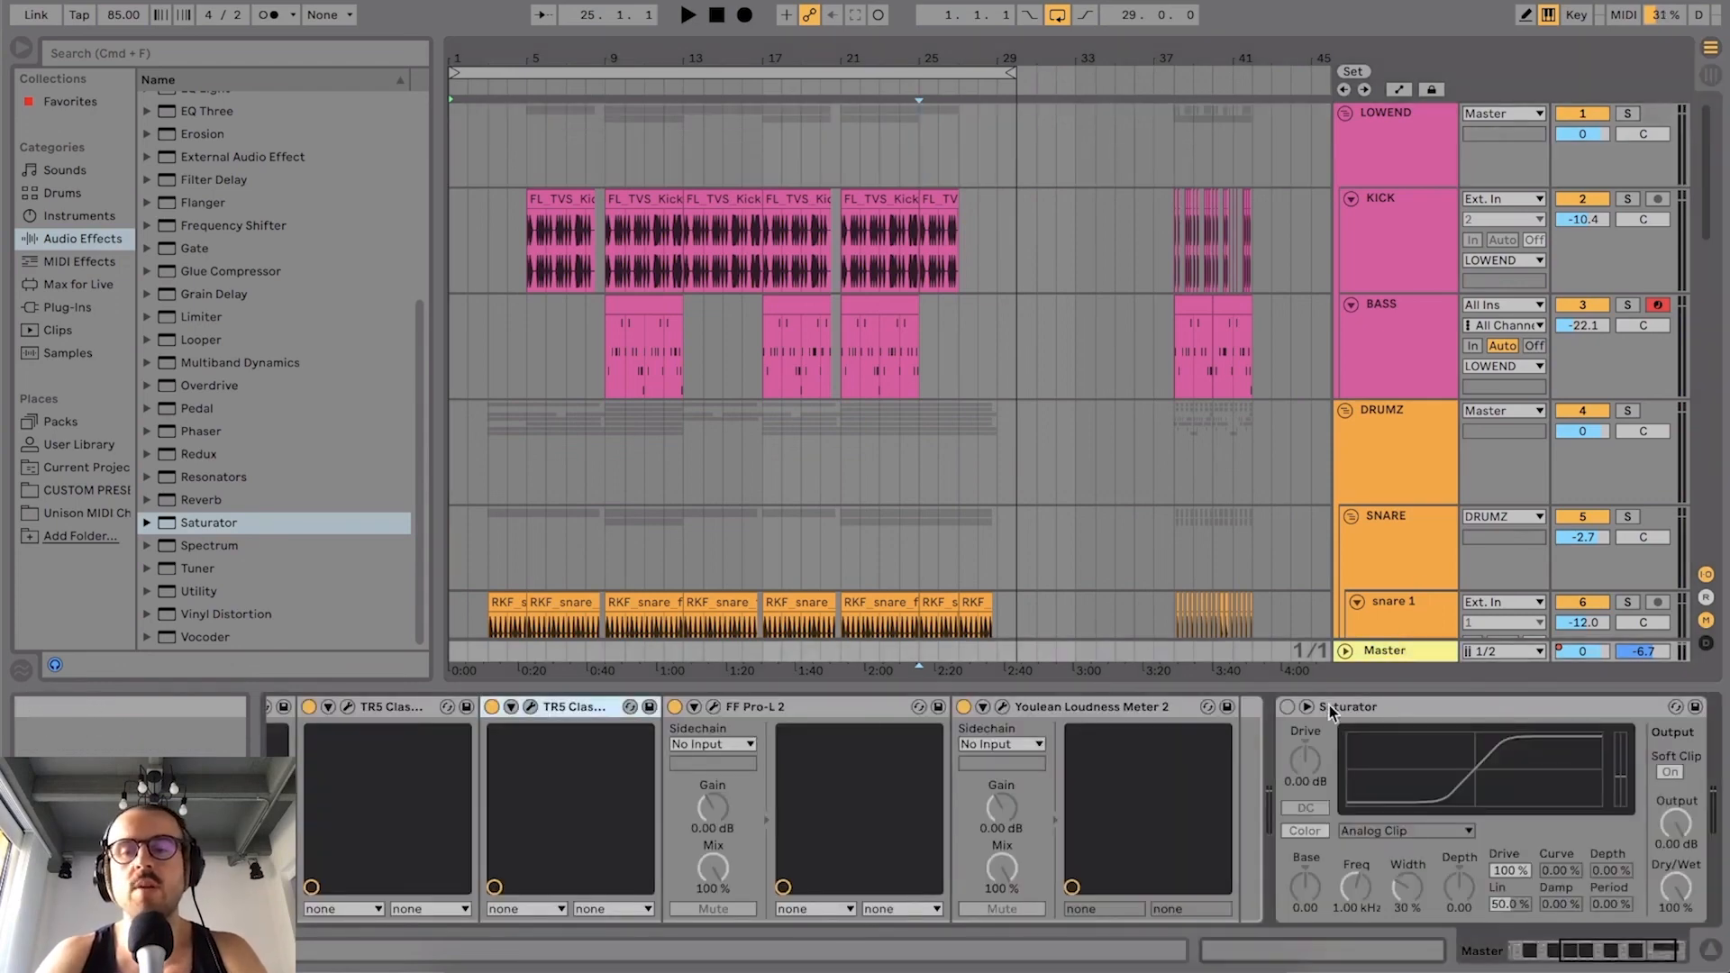
scroll(1427, 711, "up", 5)
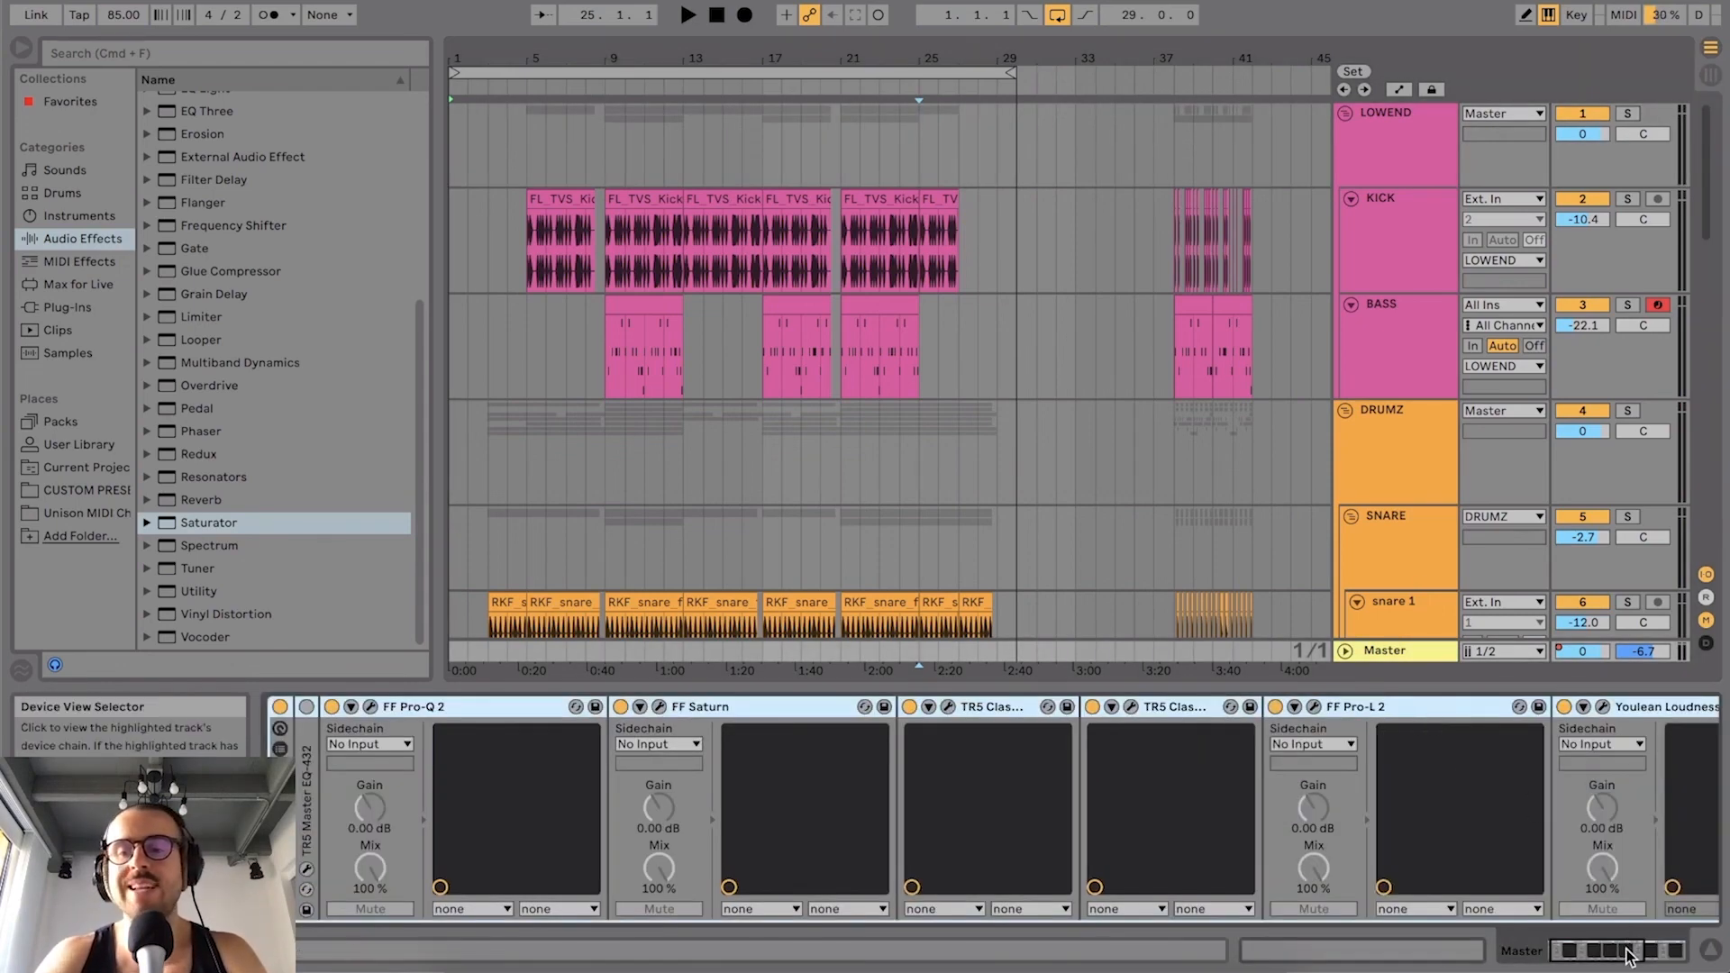
scroll(974, 381, "down", 5)
scroll(974, 381, "down", 10)
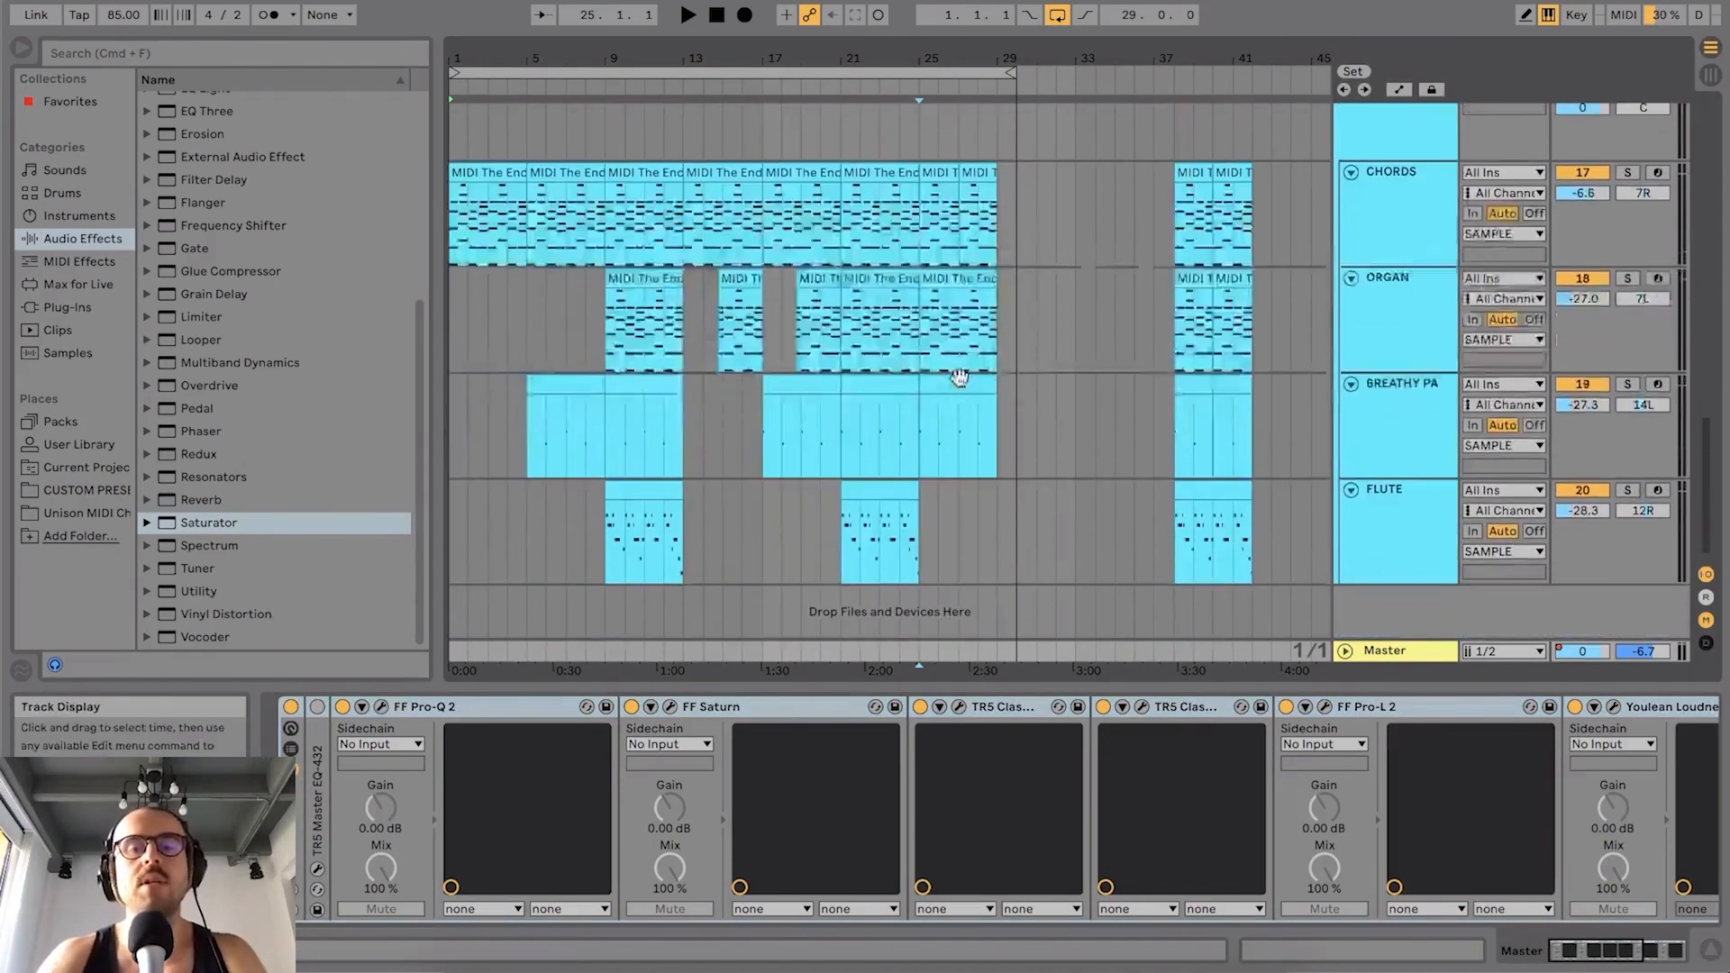
scroll(847, 317, "up", 10)
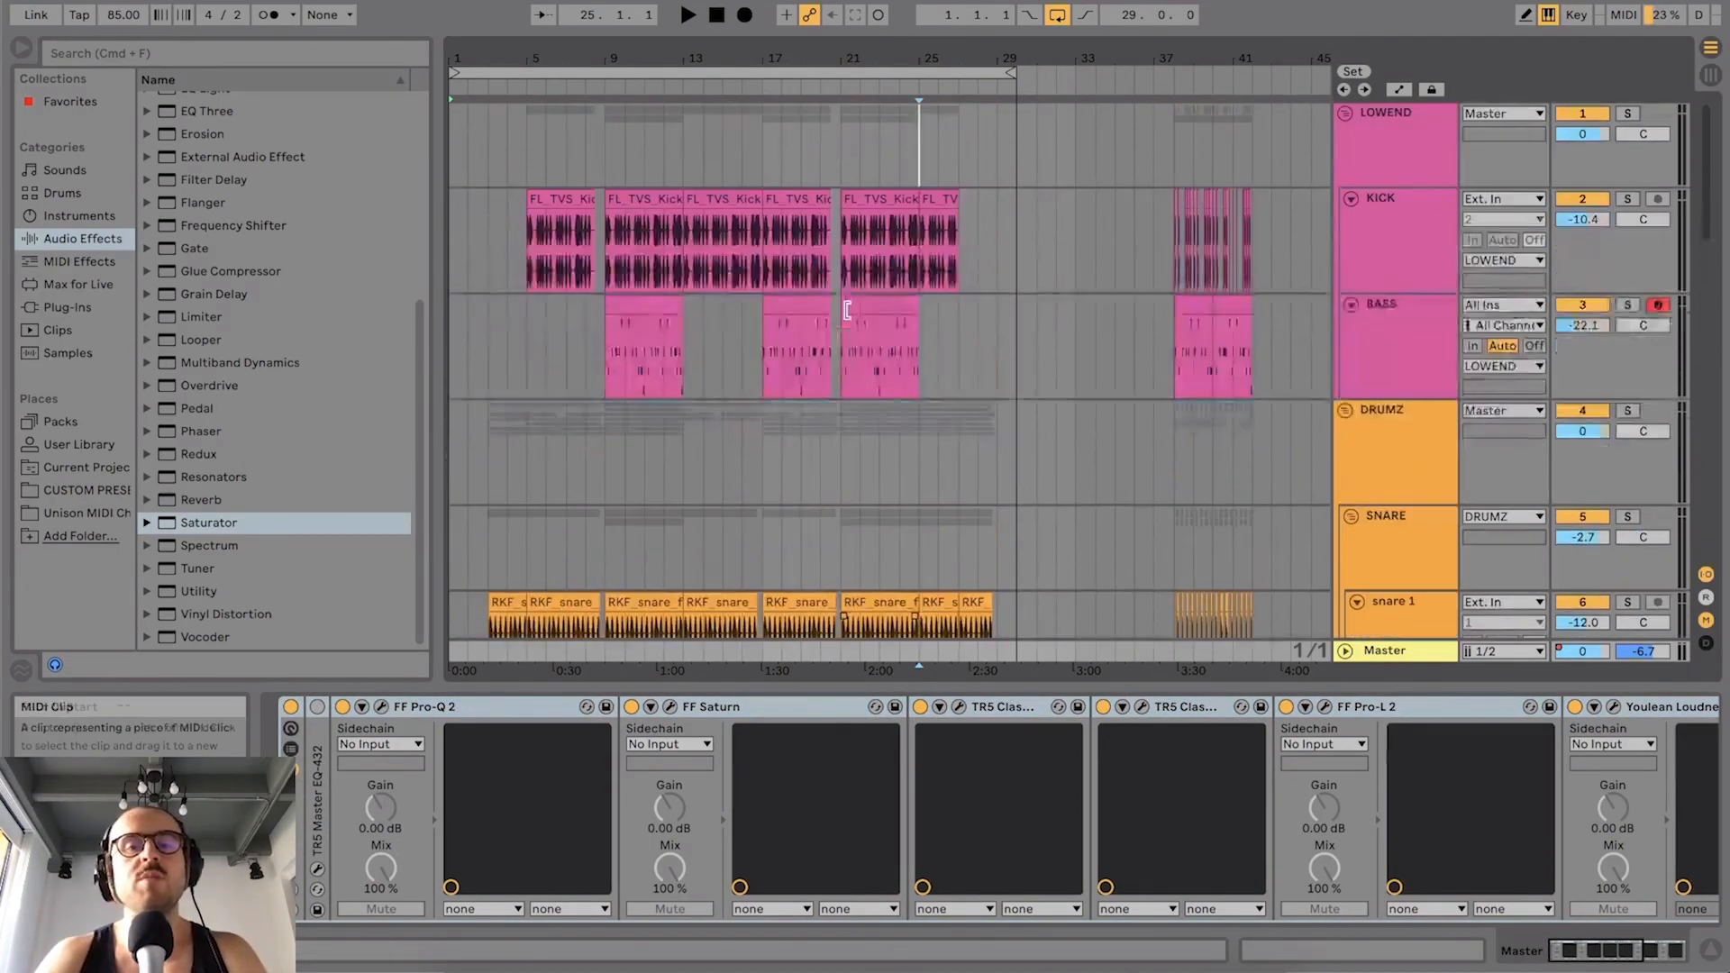
scroll(845, 305, "down", 3)
scroll(845, 306, "down", 8)
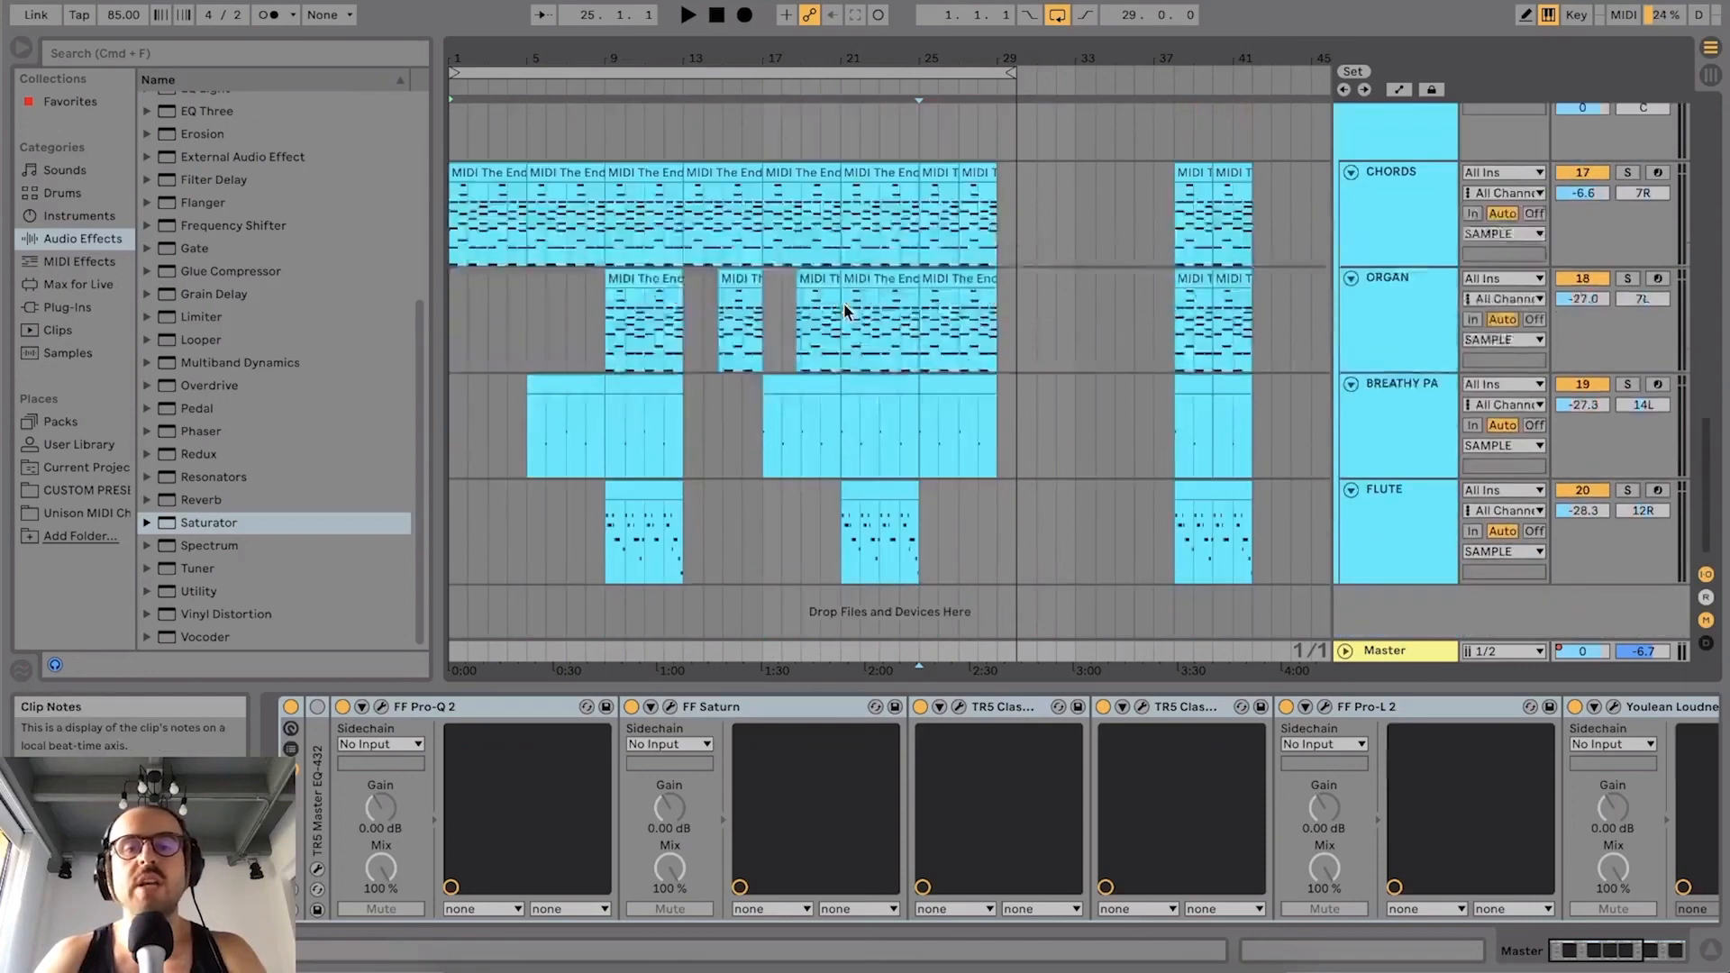